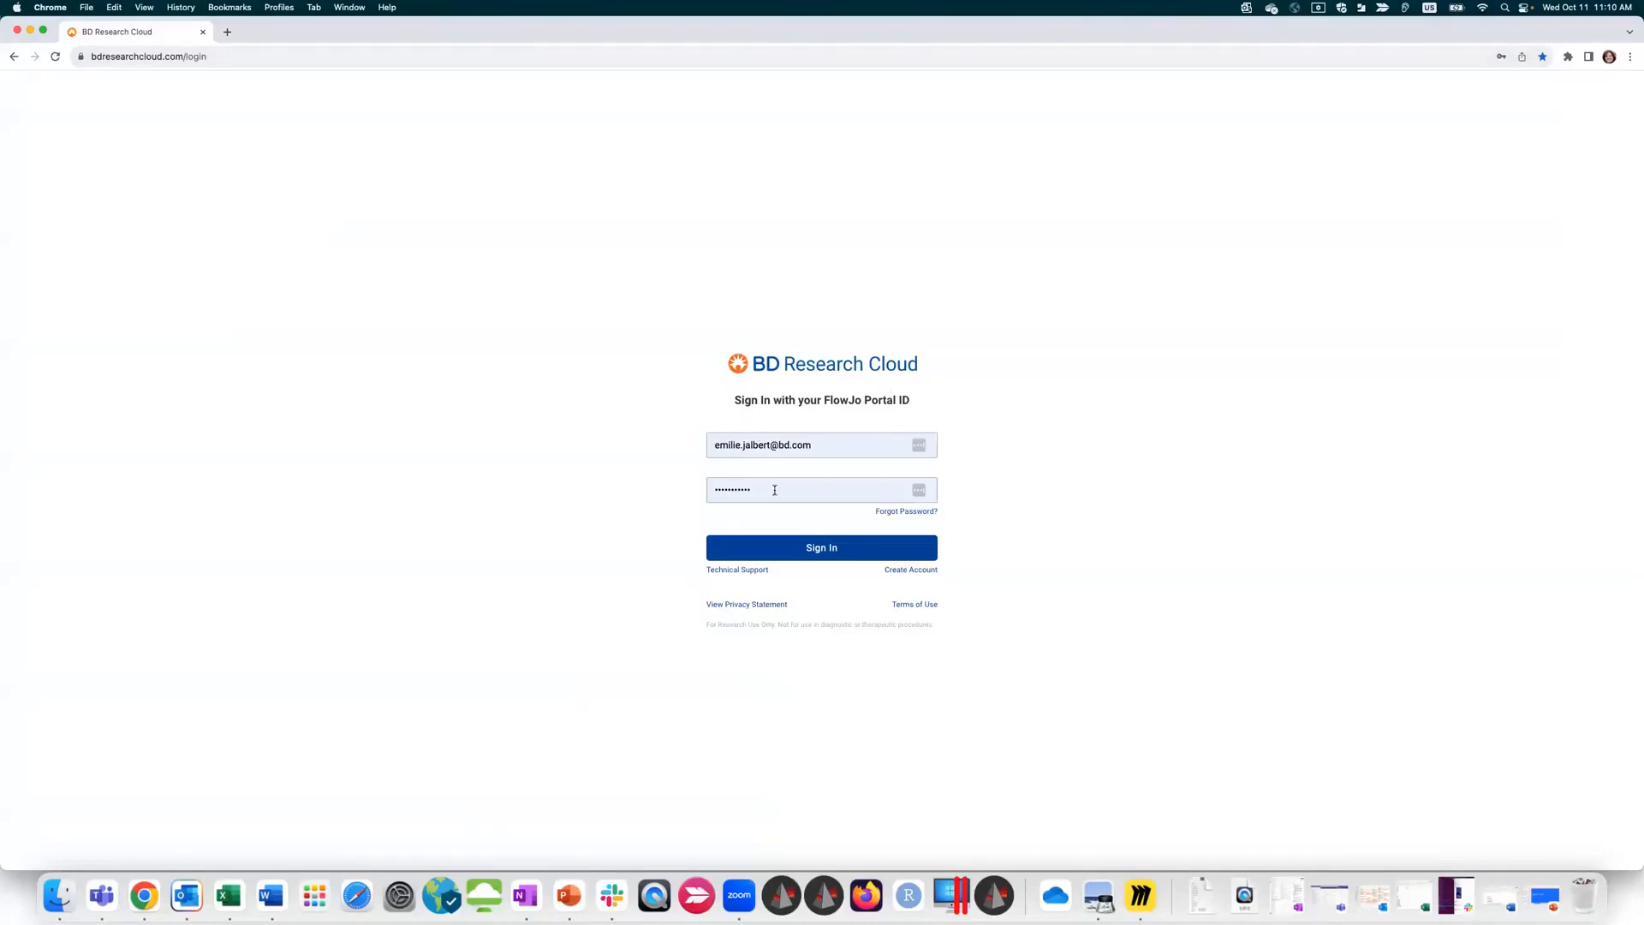
Step: View the account creation page, return to the login page and sign in with the prefilled credentials
{"action": "left_click", "coordinate": [907, 571]}
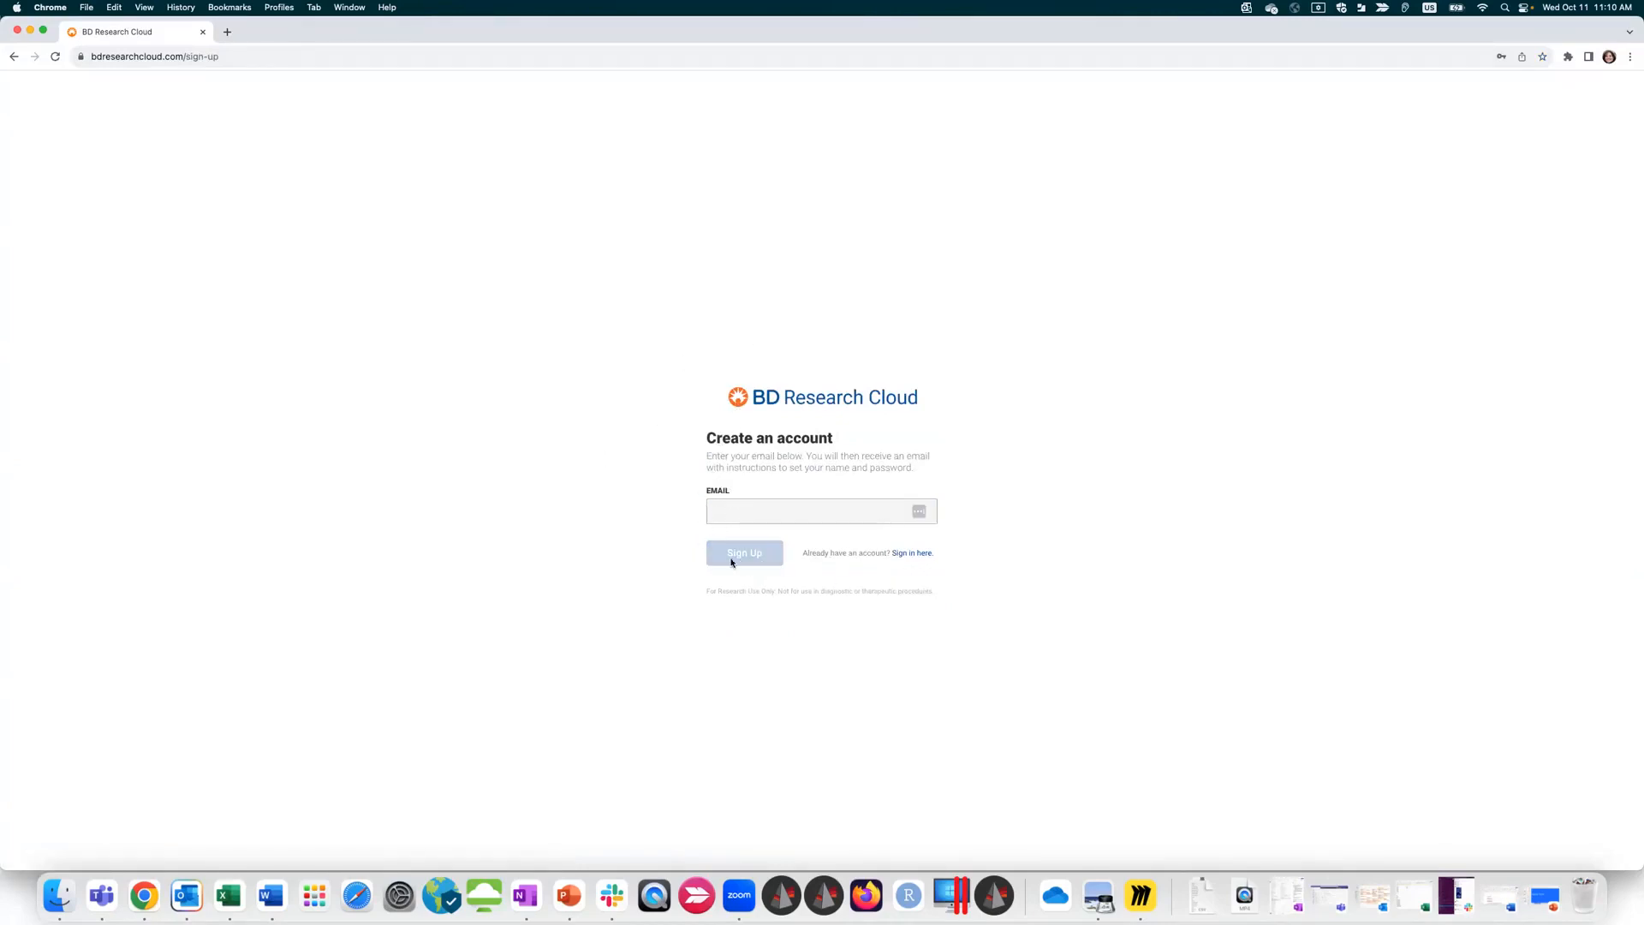
{"action": "left_click", "coordinate": [13, 56]}
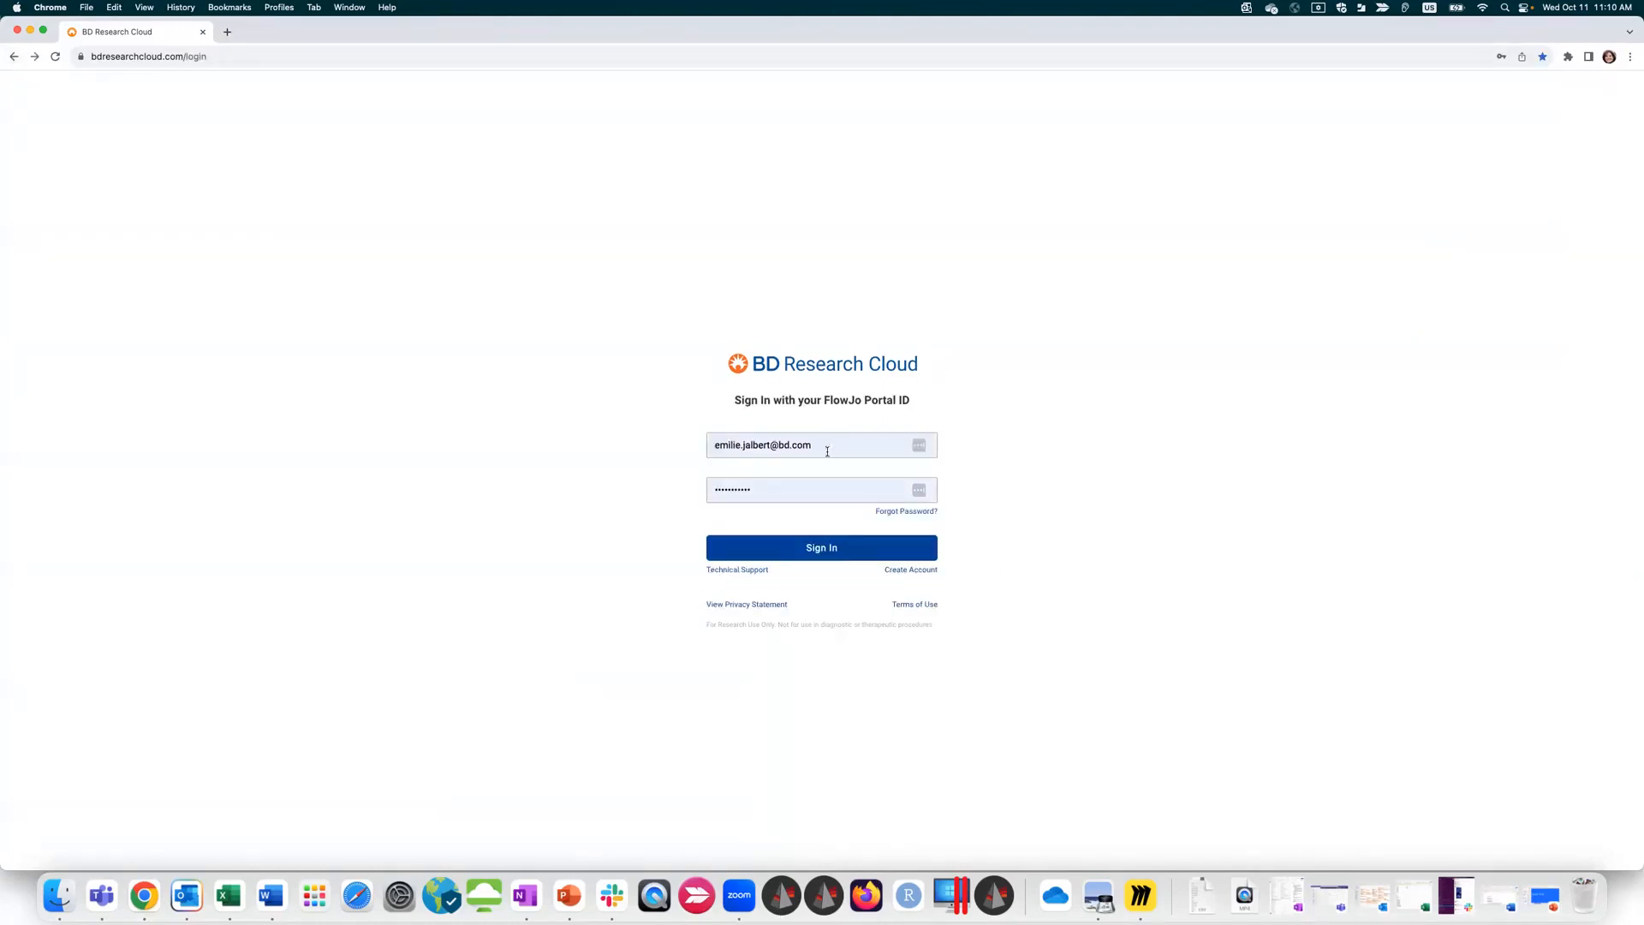
{"action": "left_click", "coordinate": [831, 553]}
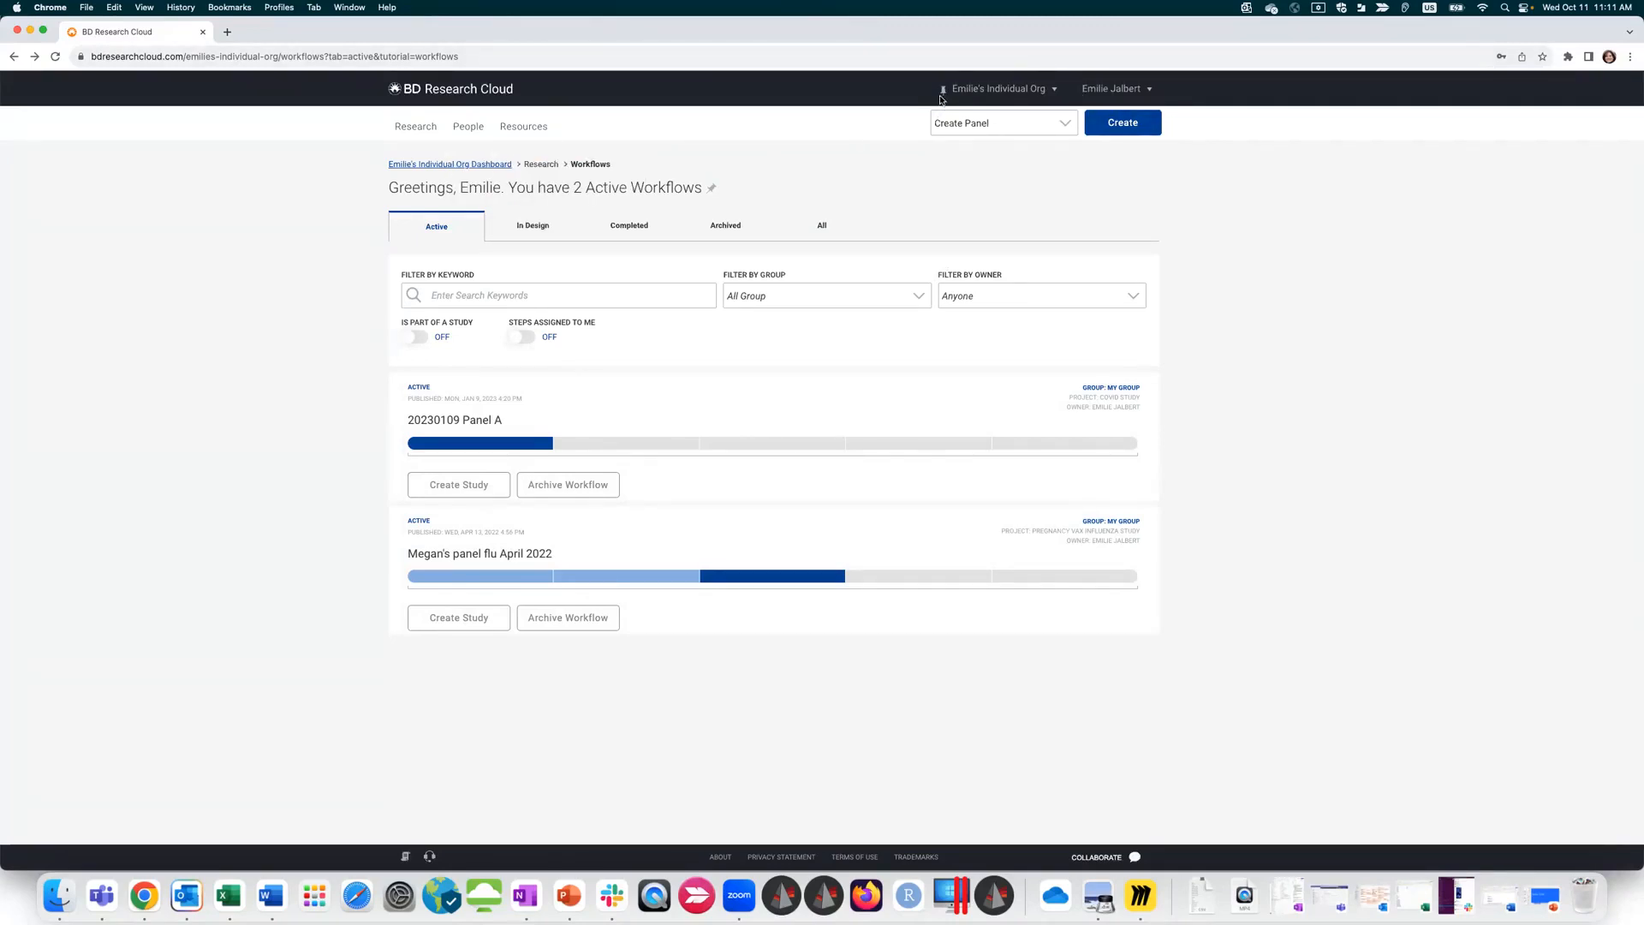
Step: Open the Users page of the individual organization and read the note on inviting collaborators
{"action": "mouse_move", "coordinate": [466, 130]}
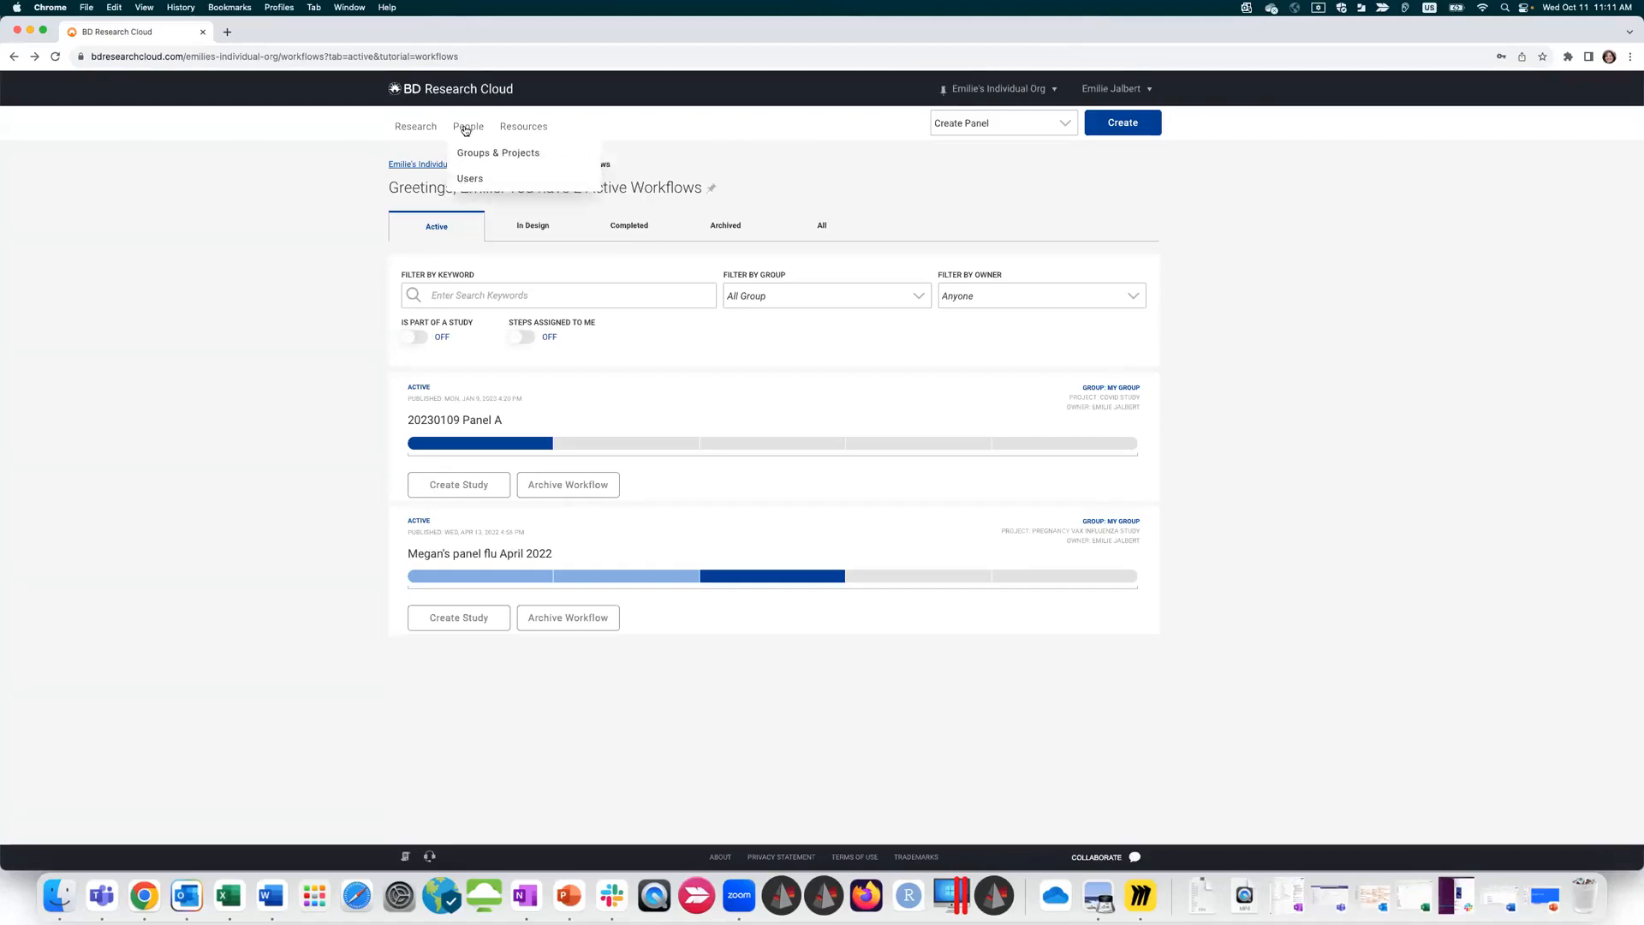
{"action": "left_click", "coordinate": [470, 177]}
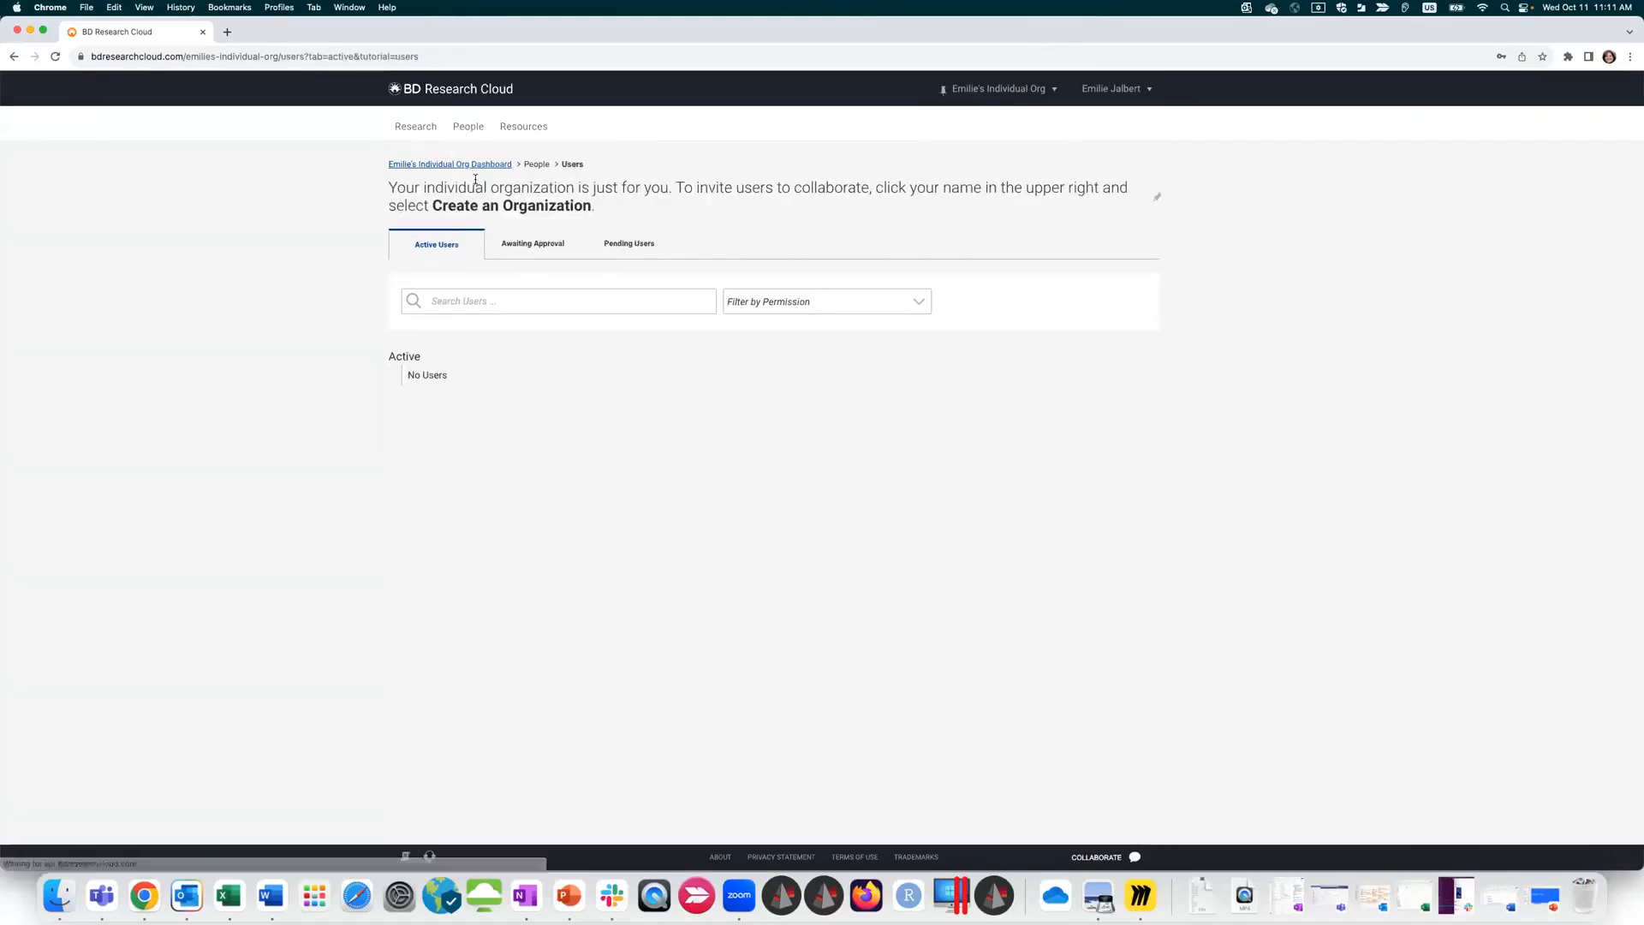
{"action": "left_click_drag", "start_coordinate": [389, 189], "coordinate": [1098, 203]}
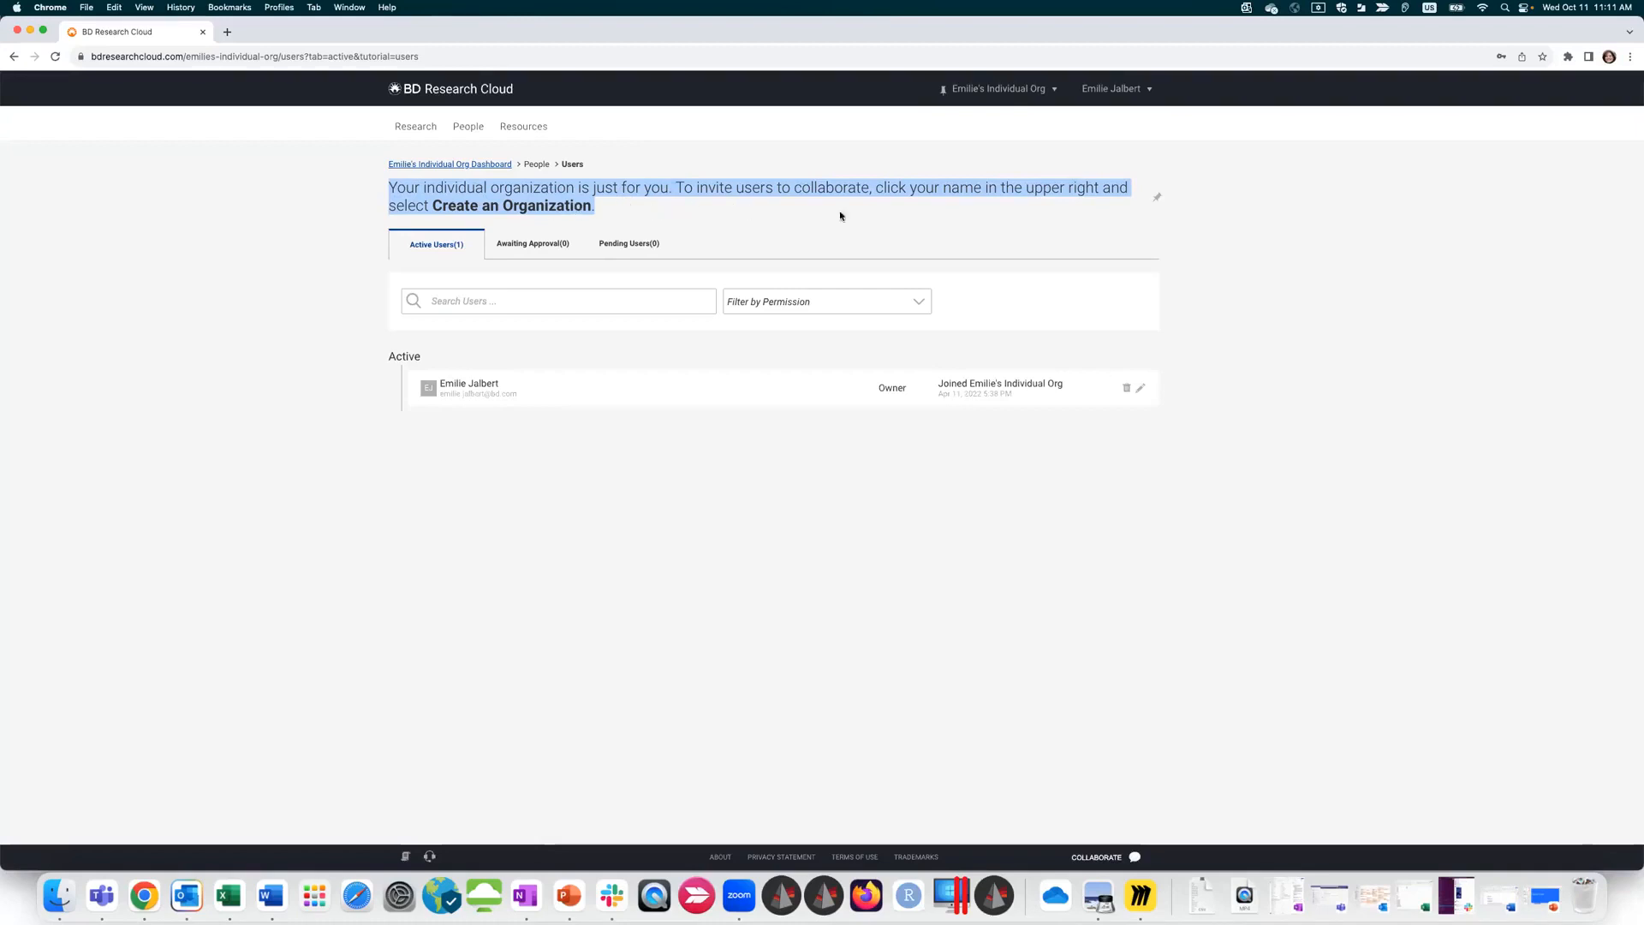
{"action": "left_click", "coordinate": [1282, 283]}
Step: Start creating an organization and review the Essentials license's user seats, data storage and active workflow limits
{"action": "left_click", "coordinate": [1121, 91]}
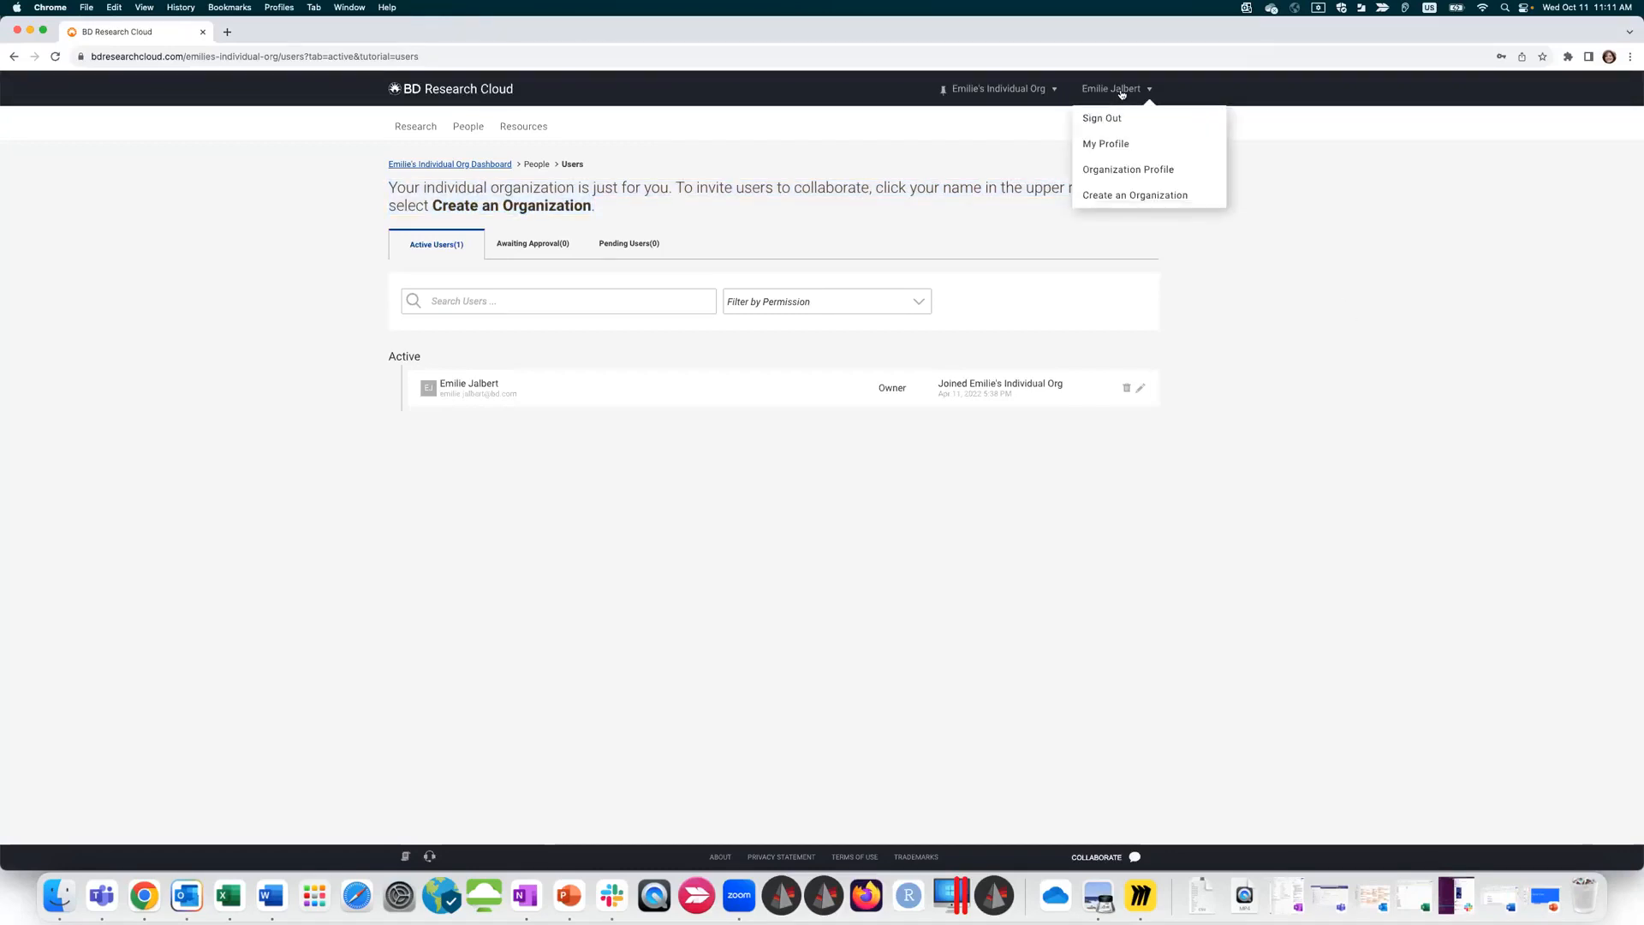
{"action": "left_click", "coordinate": [1093, 197]}
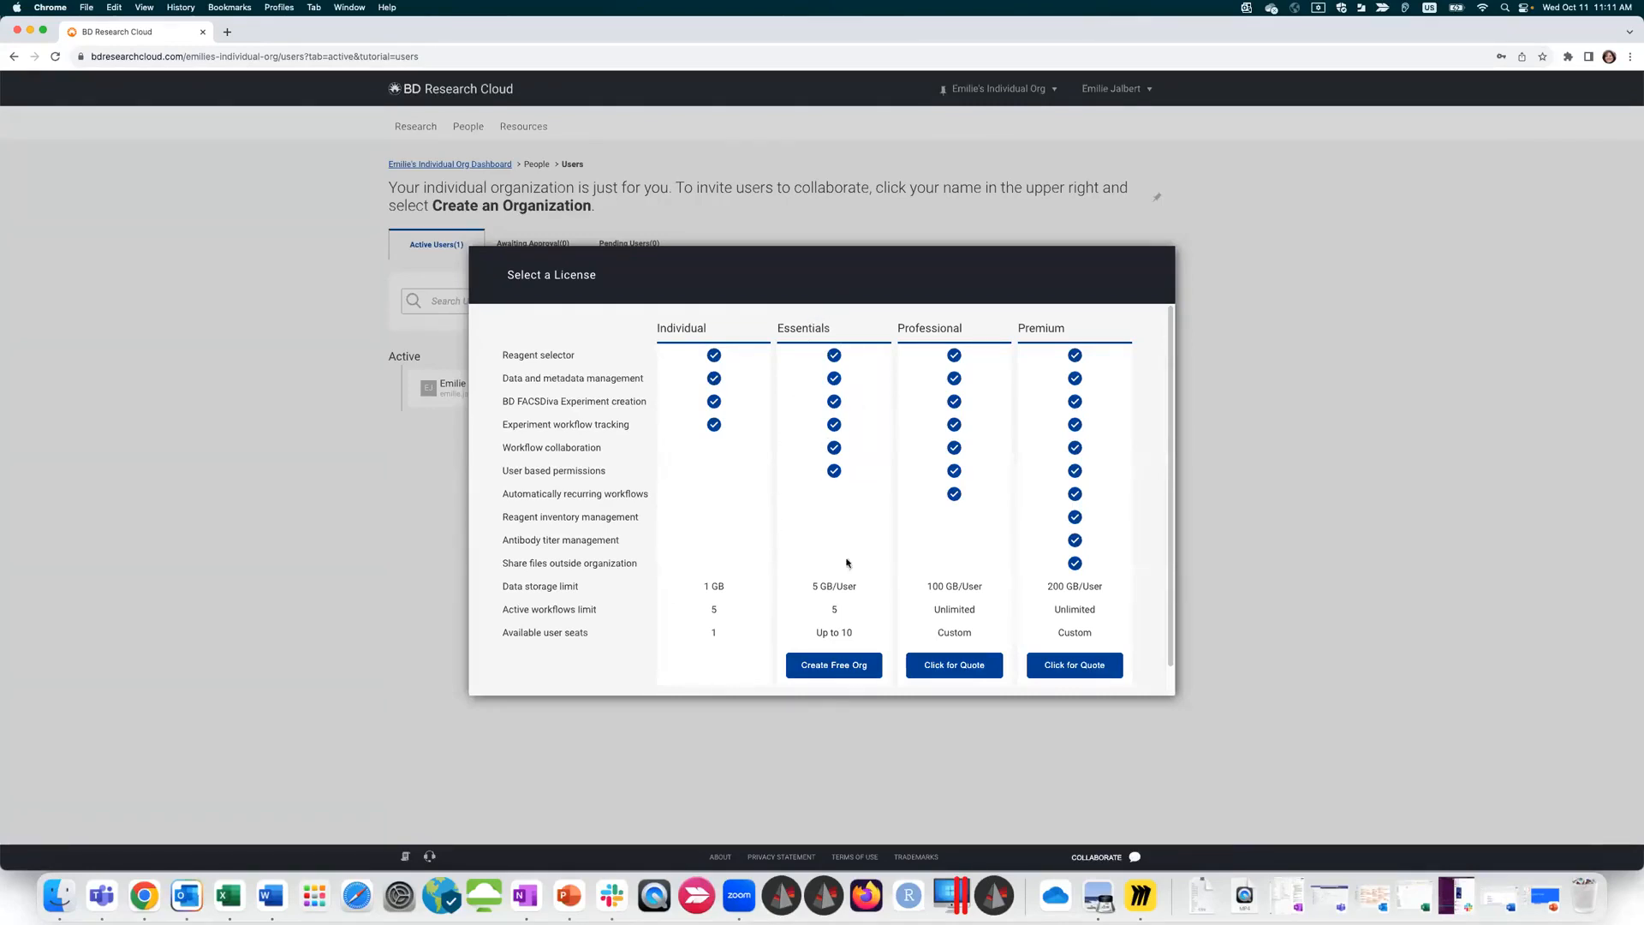
{"action": "left_click_drag", "start_coordinate": [814, 633], "coordinate": [860, 636]}
{"action": "left_click_drag", "start_coordinate": [811, 587], "coordinate": [873, 586]}
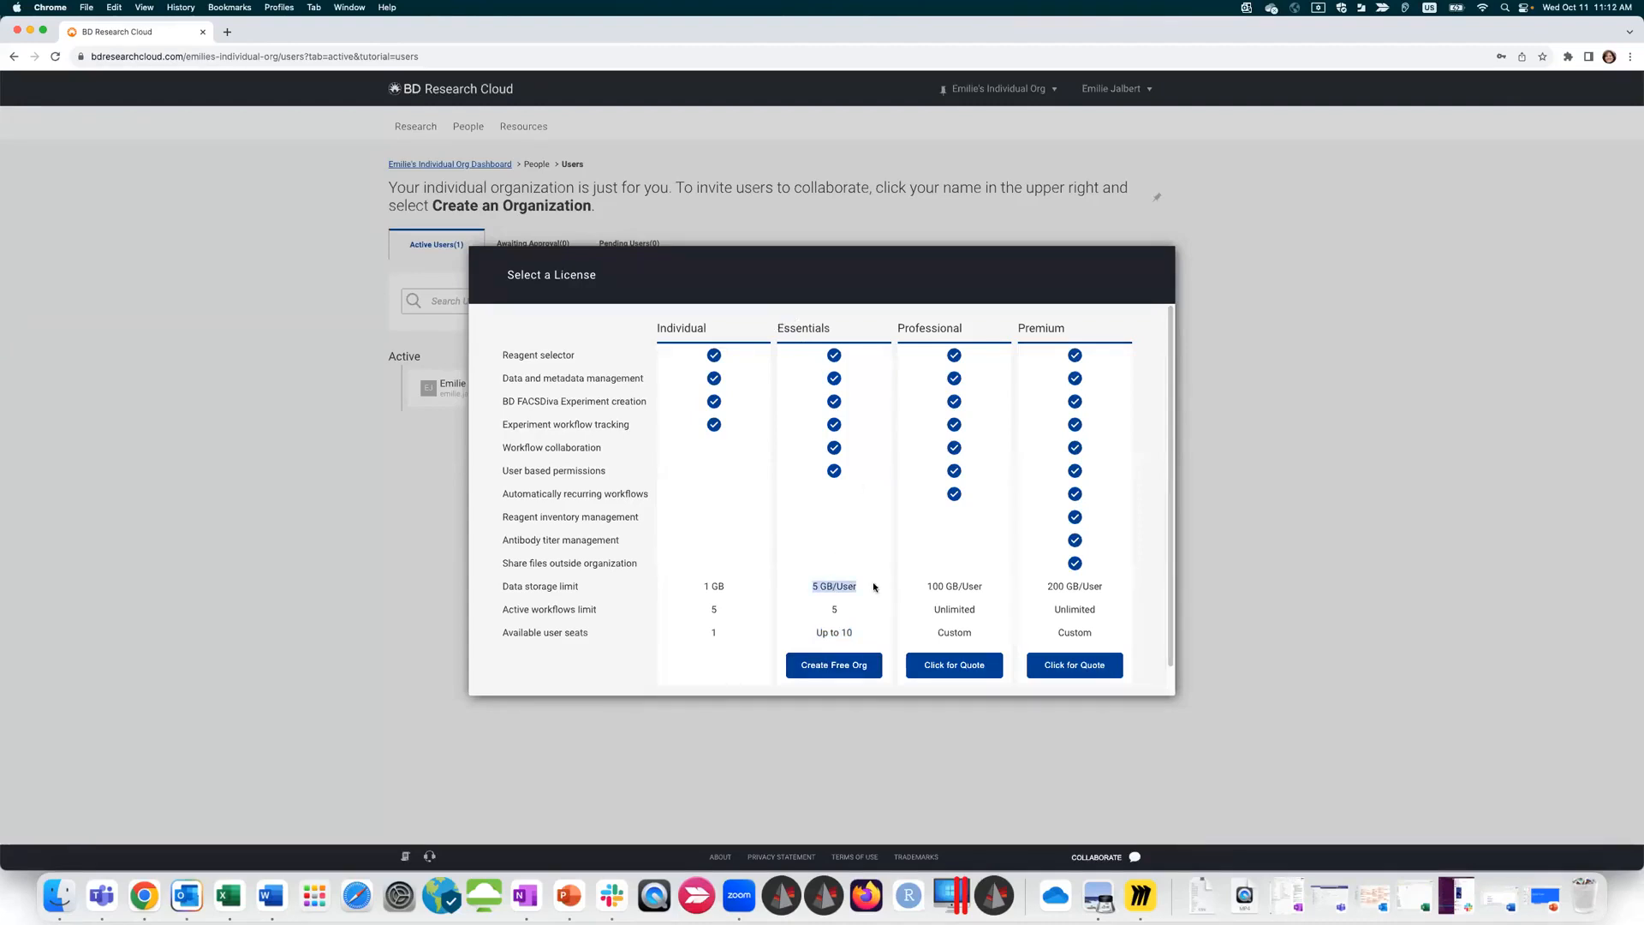
{"action": "left_click", "coordinate": [830, 613]}
Step: Review the Essentials license features, from workflow collaboration and user based permissions to data management and the reagent selector
{"action": "left_click_drag", "start_coordinate": [505, 449], "coordinate": [614, 452]}
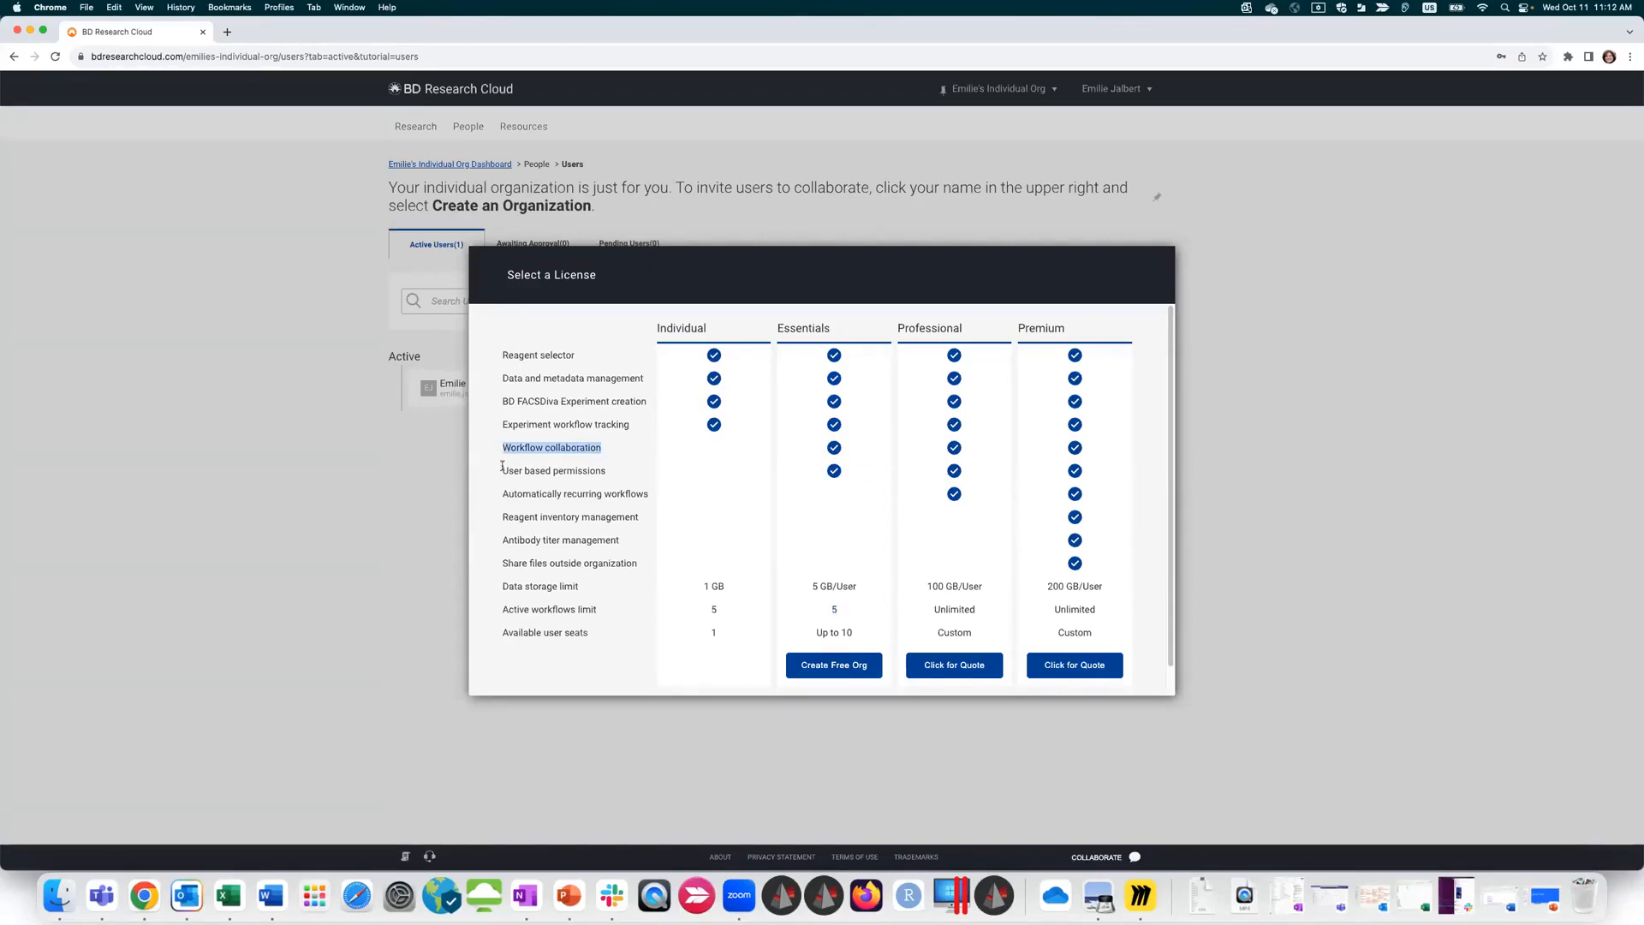
{"action": "left_click_drag", "start_coordinate": [502, 470], "coordinate": [612, 471]}
{"action": "left_click", "coordinate": [612, 471]}
{"action": "left_click_drag", "start_coordinate": [511, 426], "coordinate": [629, 425]}
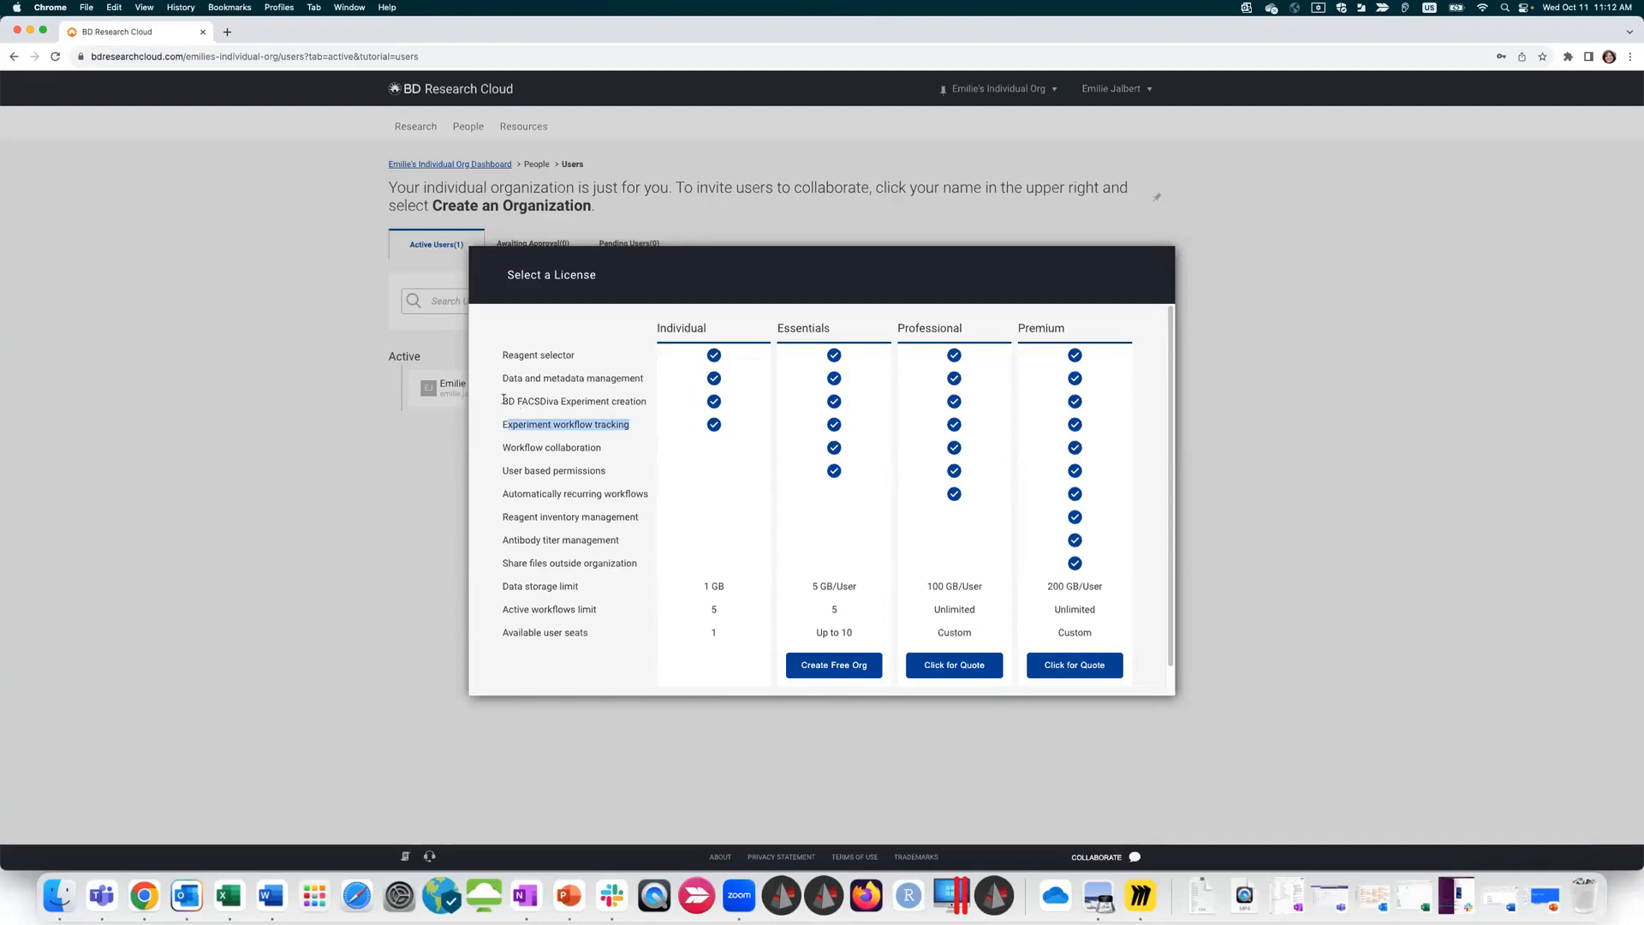
{"action": "left_click_drag", "start_coordinate": [503, 400], "coordinate": [653, 408]}
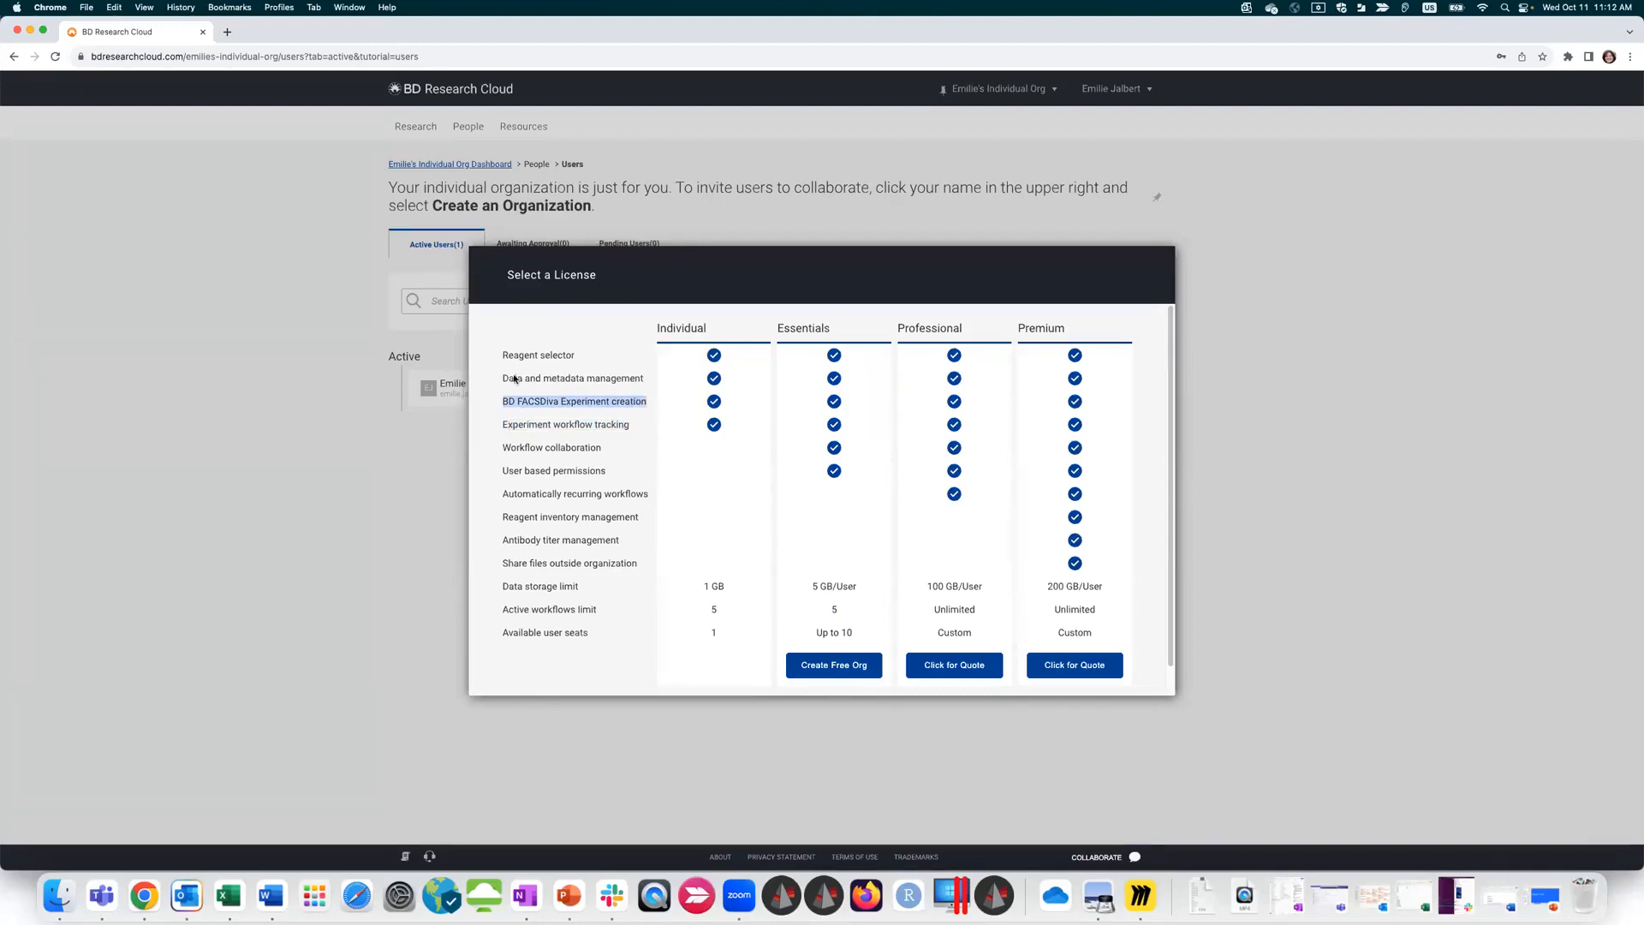
{"action": "left_click_drag", "start_coordinate": [502, 379], "coordinate": [675, 385]}
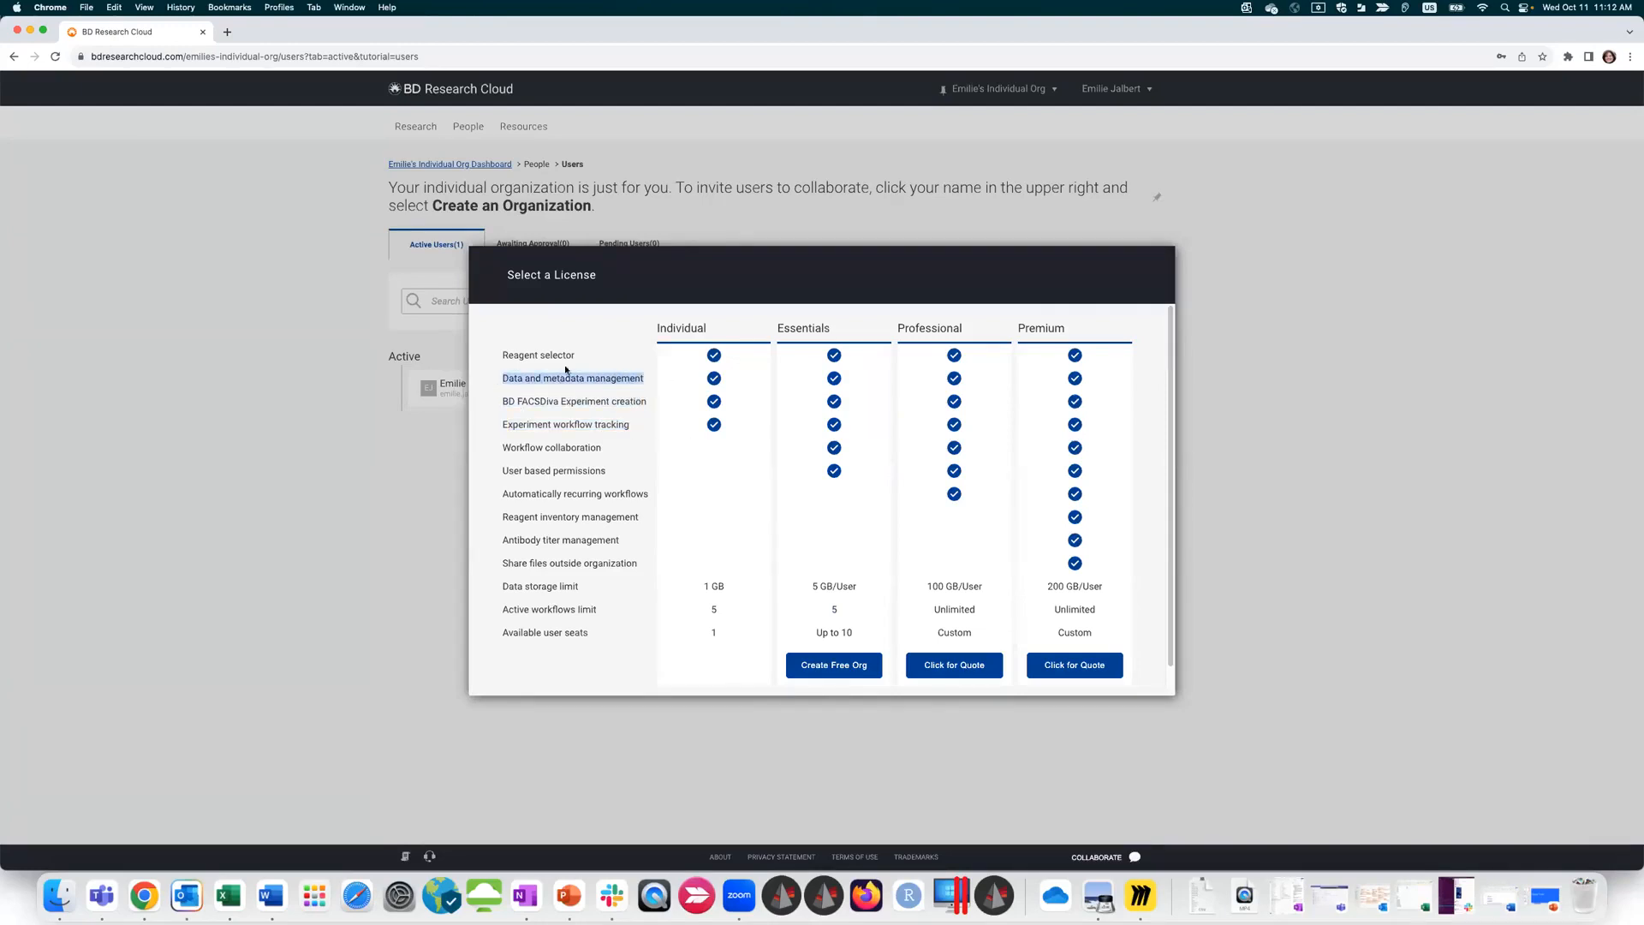
{"action": "left_click_drag", "start_coordinate": [504, 358], "coordinate": [599, 360]}
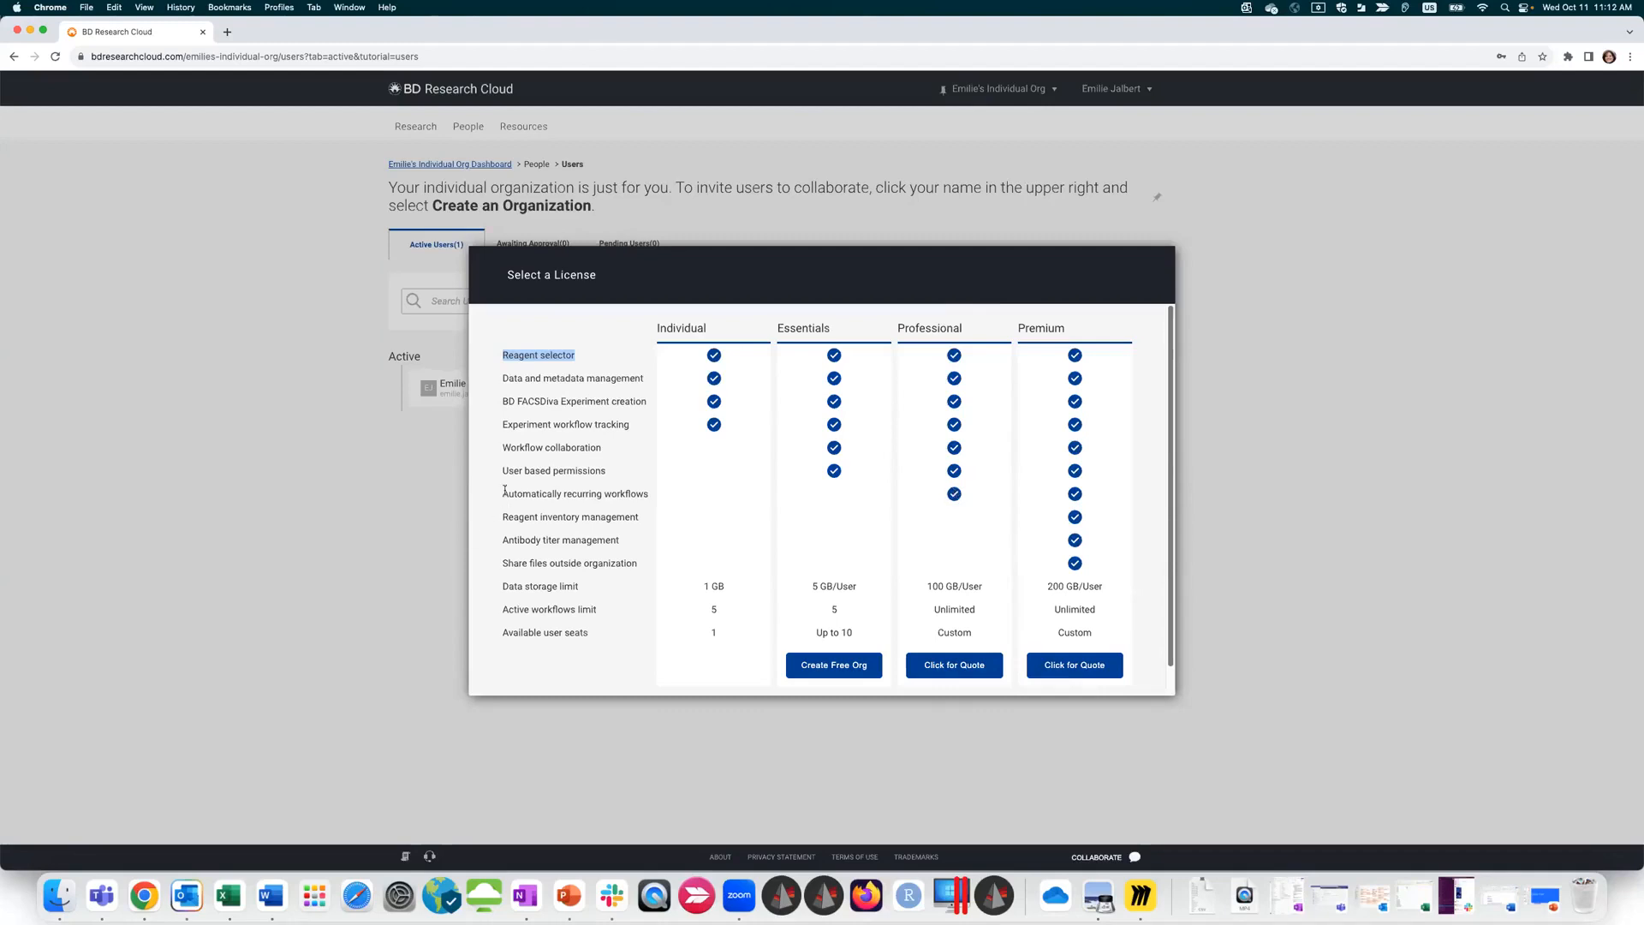
Step: Review the extra features and data storage limits of the Professional and Premium licenses in the comparison
{"action": "left_click_drag", "start_coordinate": [506, 493], "coordinate": [646, 488]}
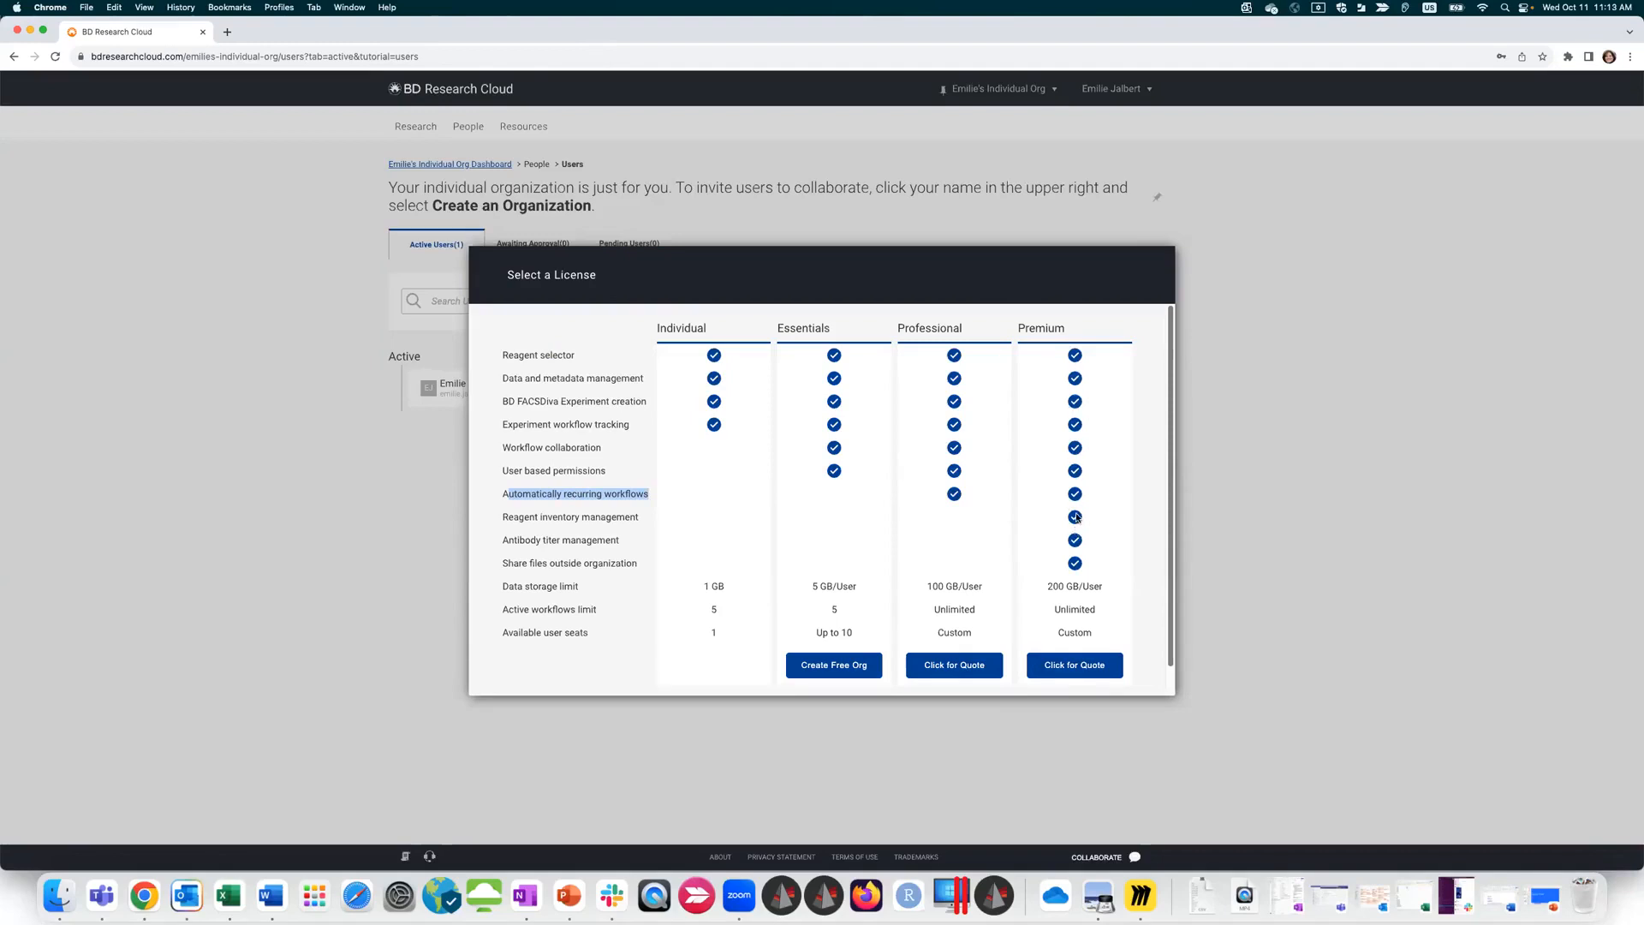
{"action": "left_click_drag", "start_coordinate": [506, 516], "coordinate": [648, 518]}
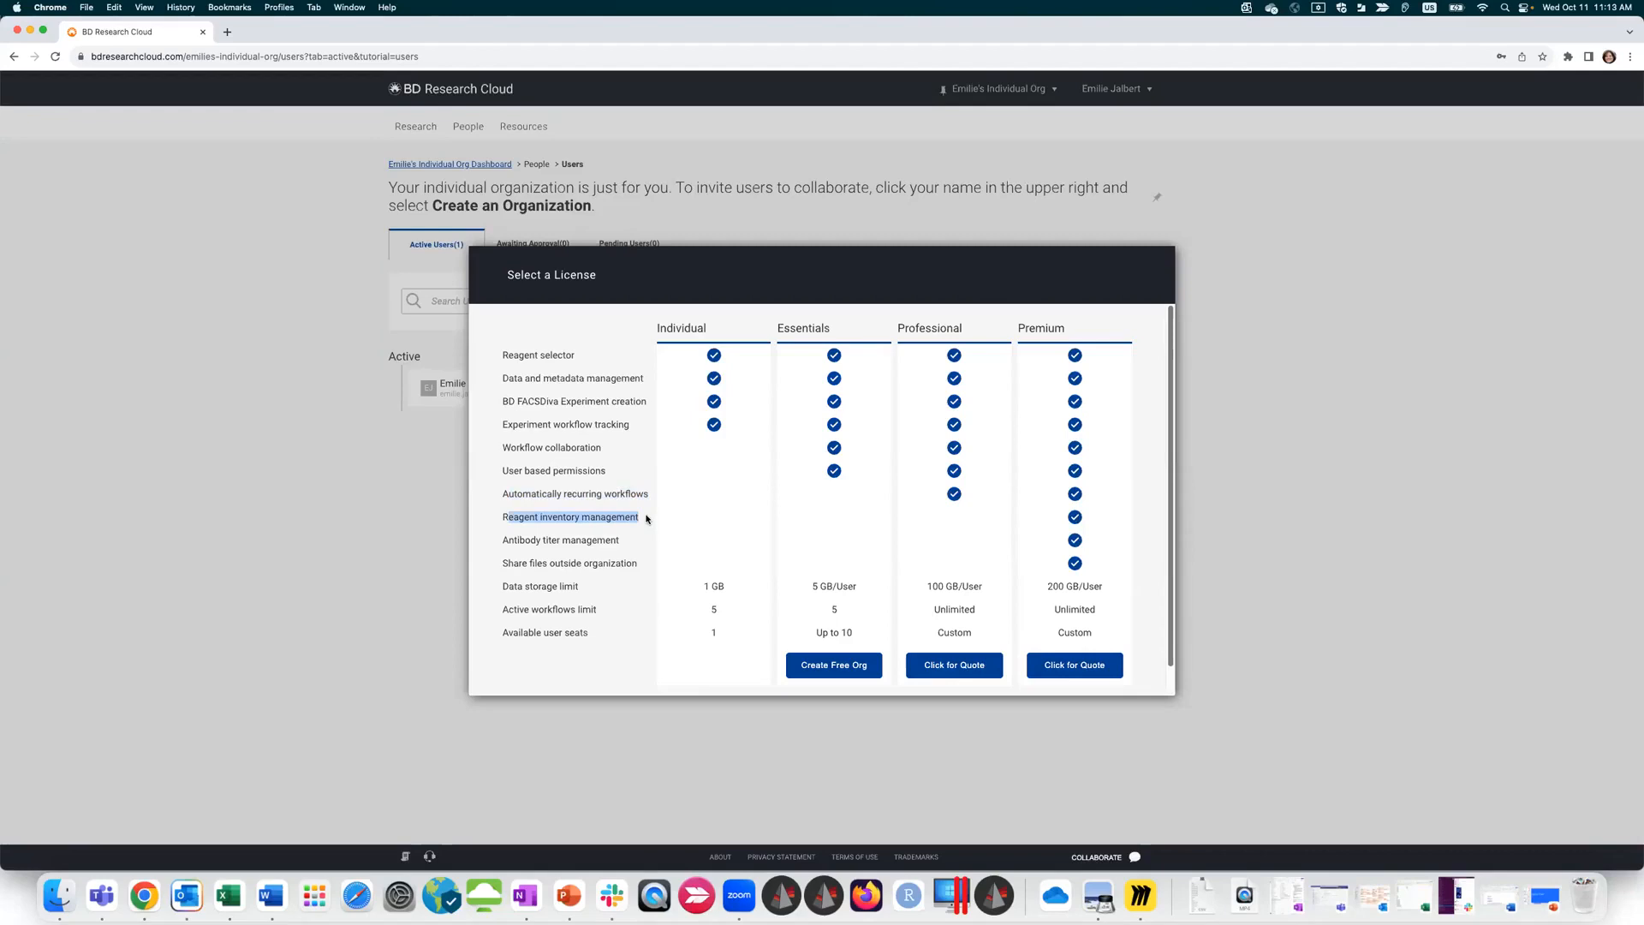
{"action": "left_click_drag", "start_coordinate": [502, 541], "coordinate": [620, 540]}
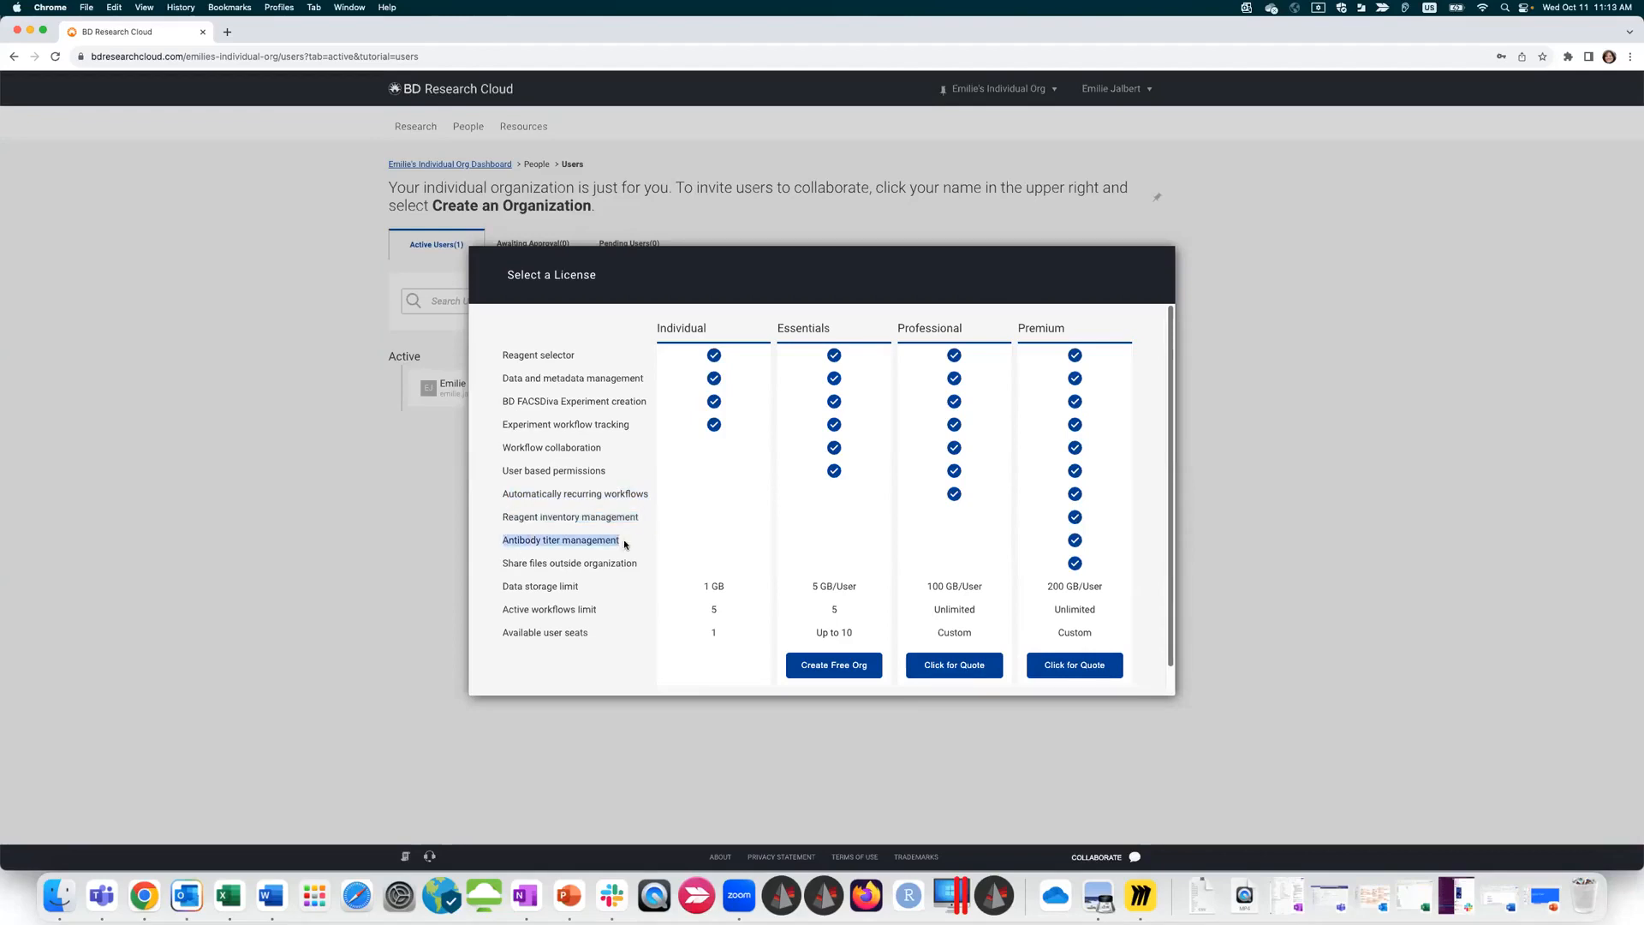
{"action": "left_click_drag", "start_coordinate": [502, 564], "coordinate": [634, 574]}
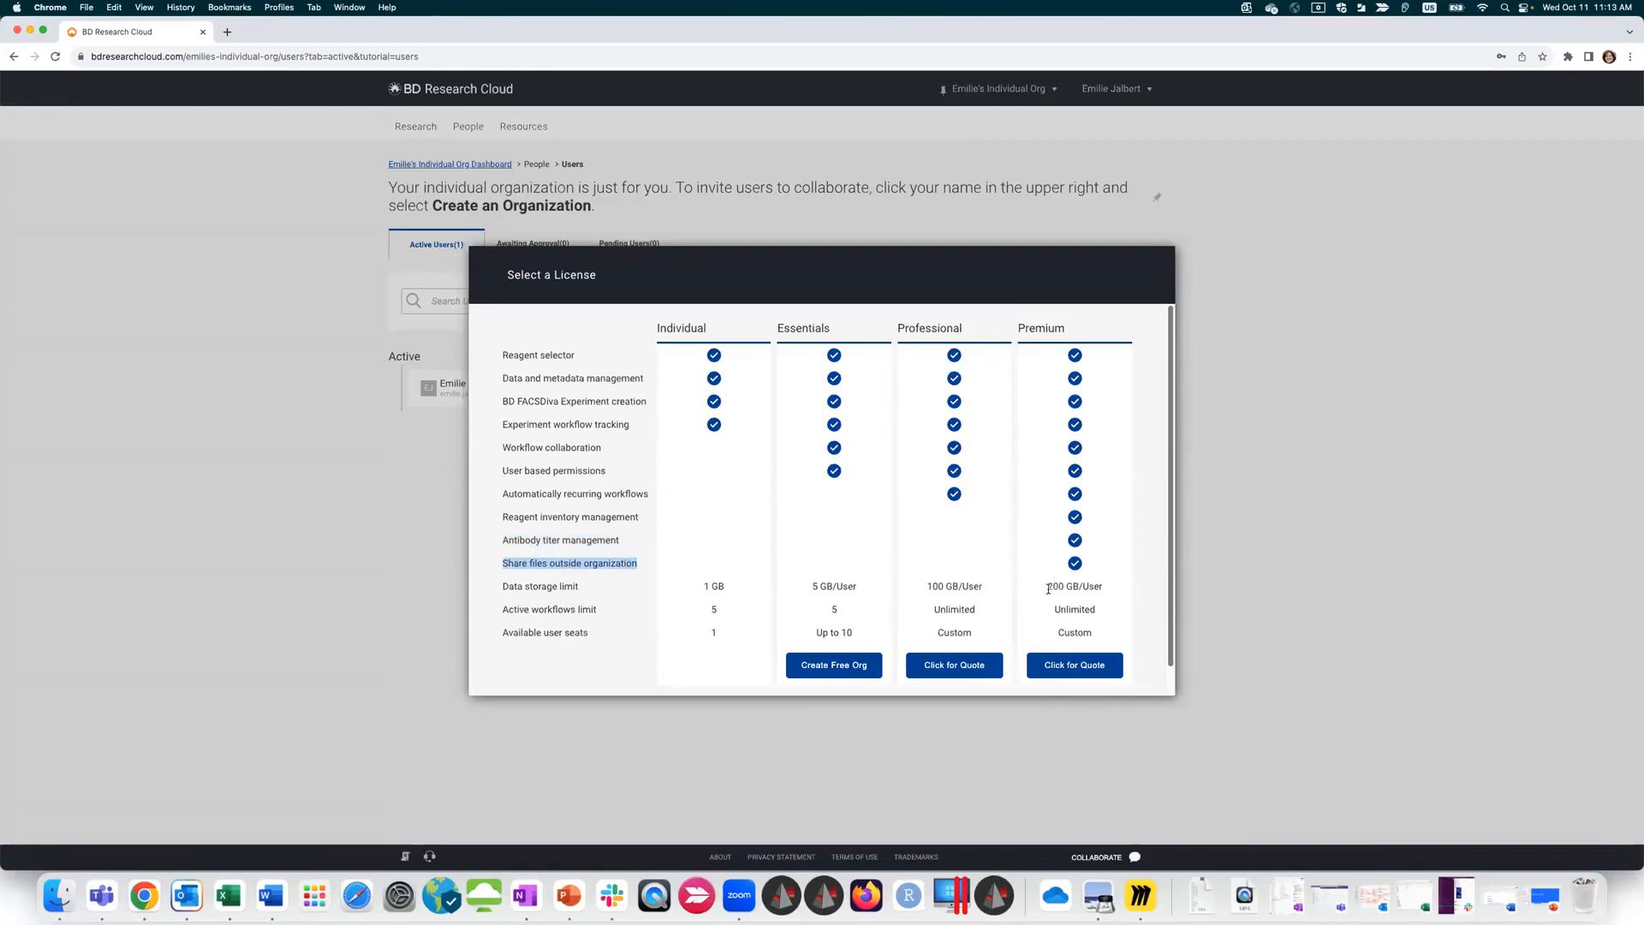
{"action": "left_click_drag", "start_coordinate": [1048, 589], "coordinate": [1109, 589]}
{"action": "left_click_drag", "start_coordinate": [925, 589], "coordinate": [989, 591]}
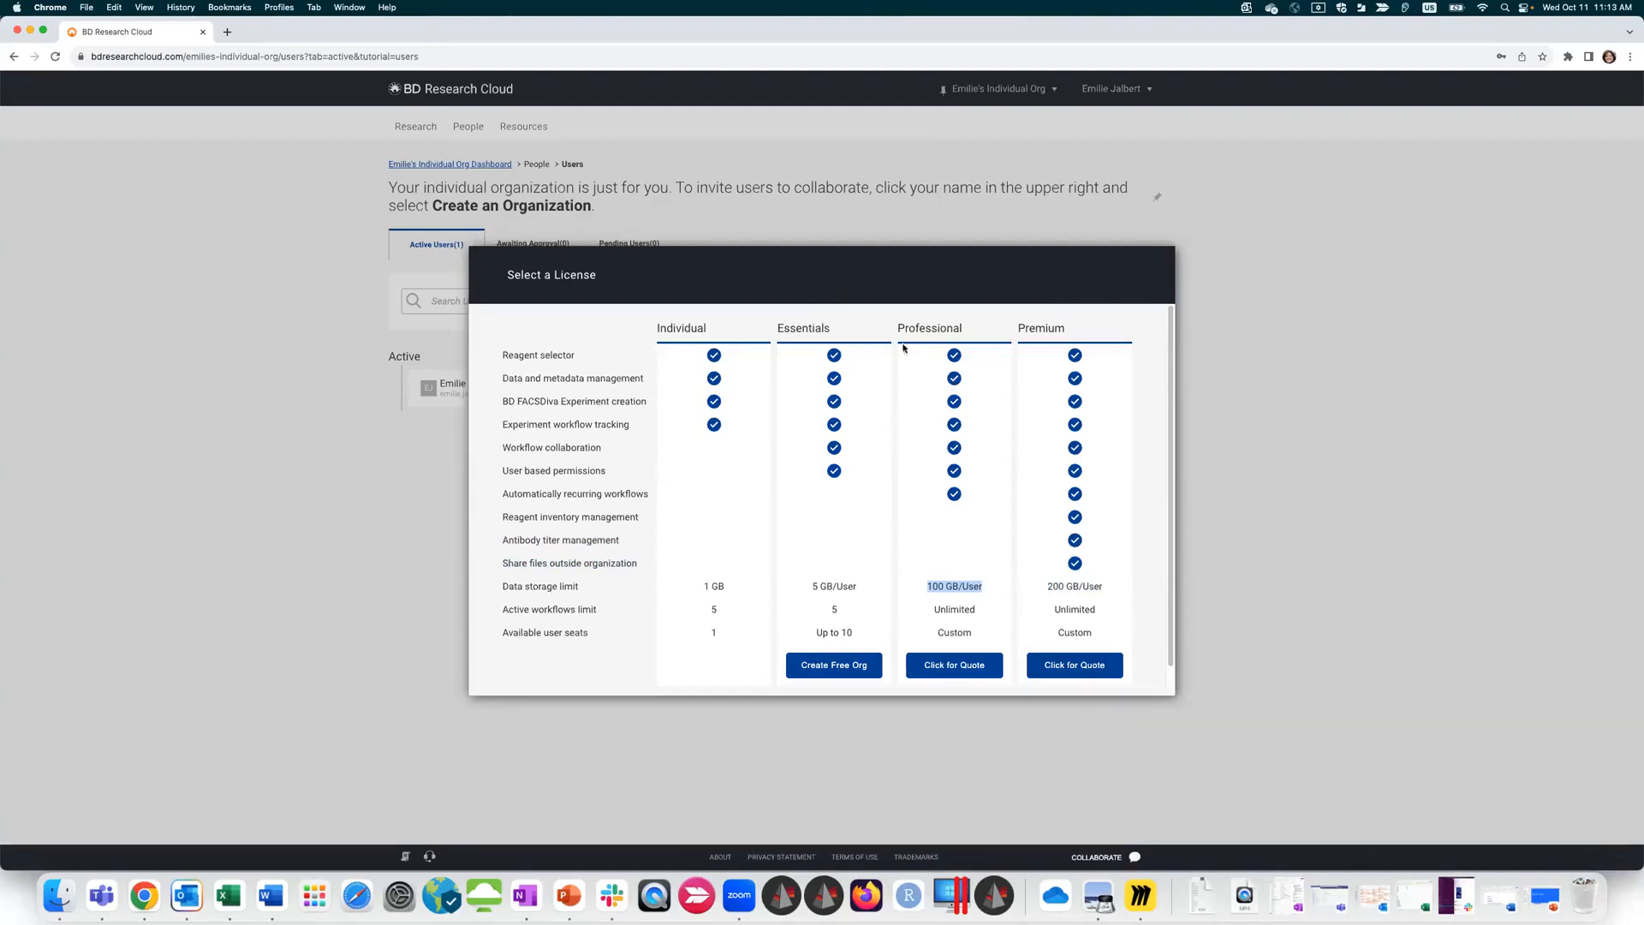
Step: Open the organization information form for a free Essentials organization and close it without submitting
{"action": "left_click", "coordinate": [838, 673]}
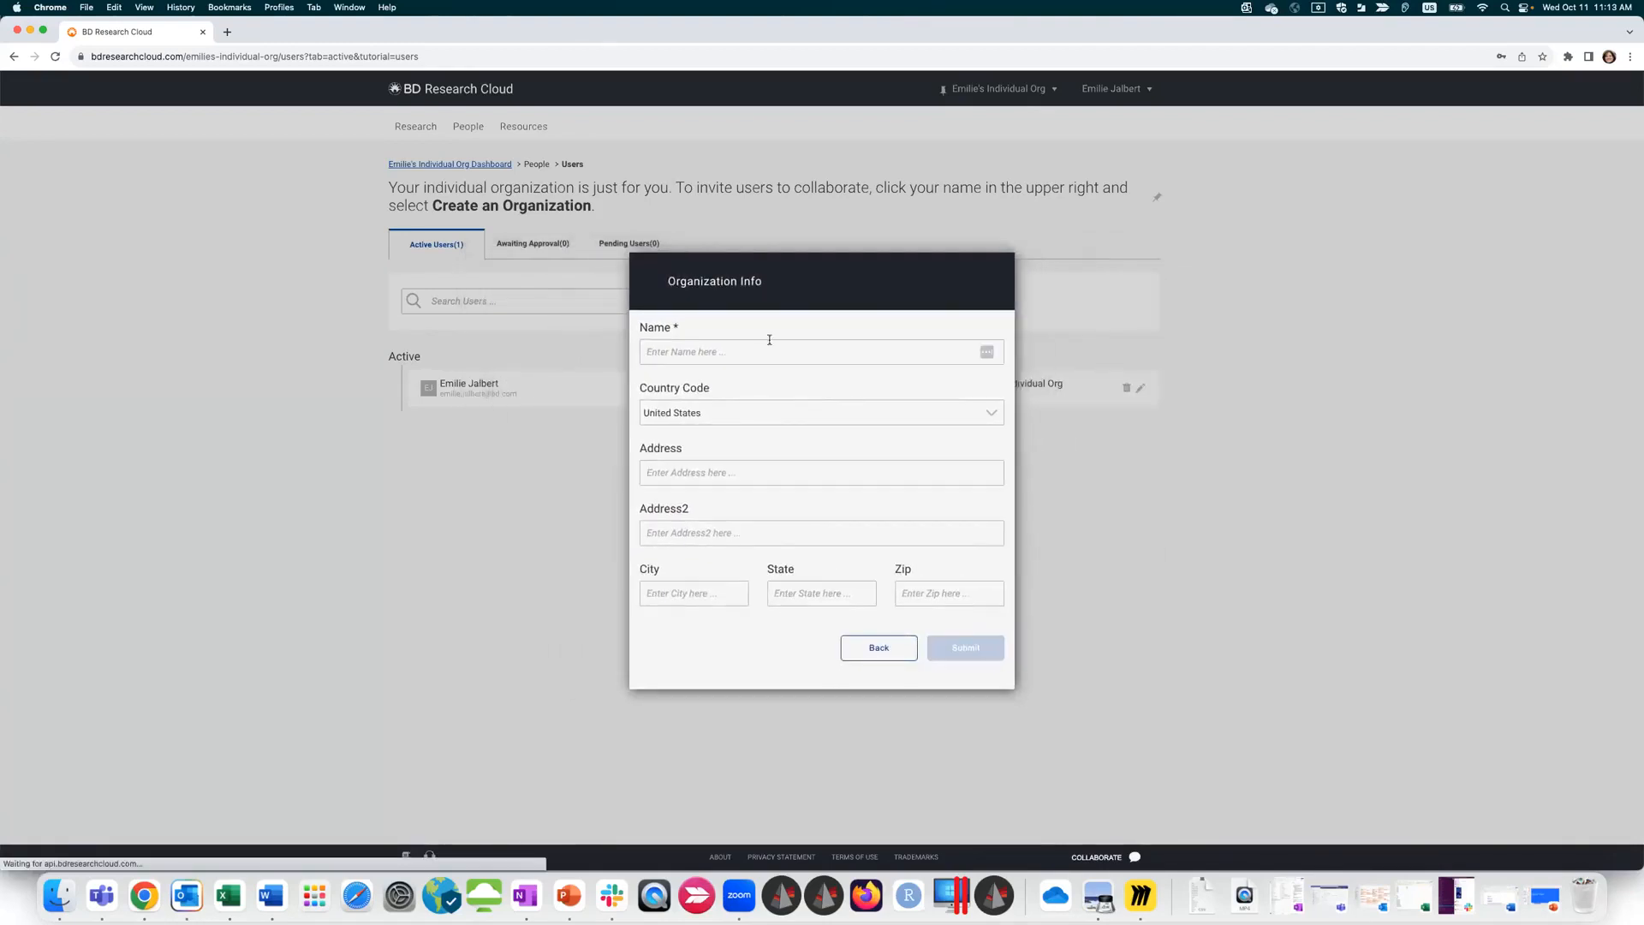
{"action": "left_click", "coordinate": [794, 354]}
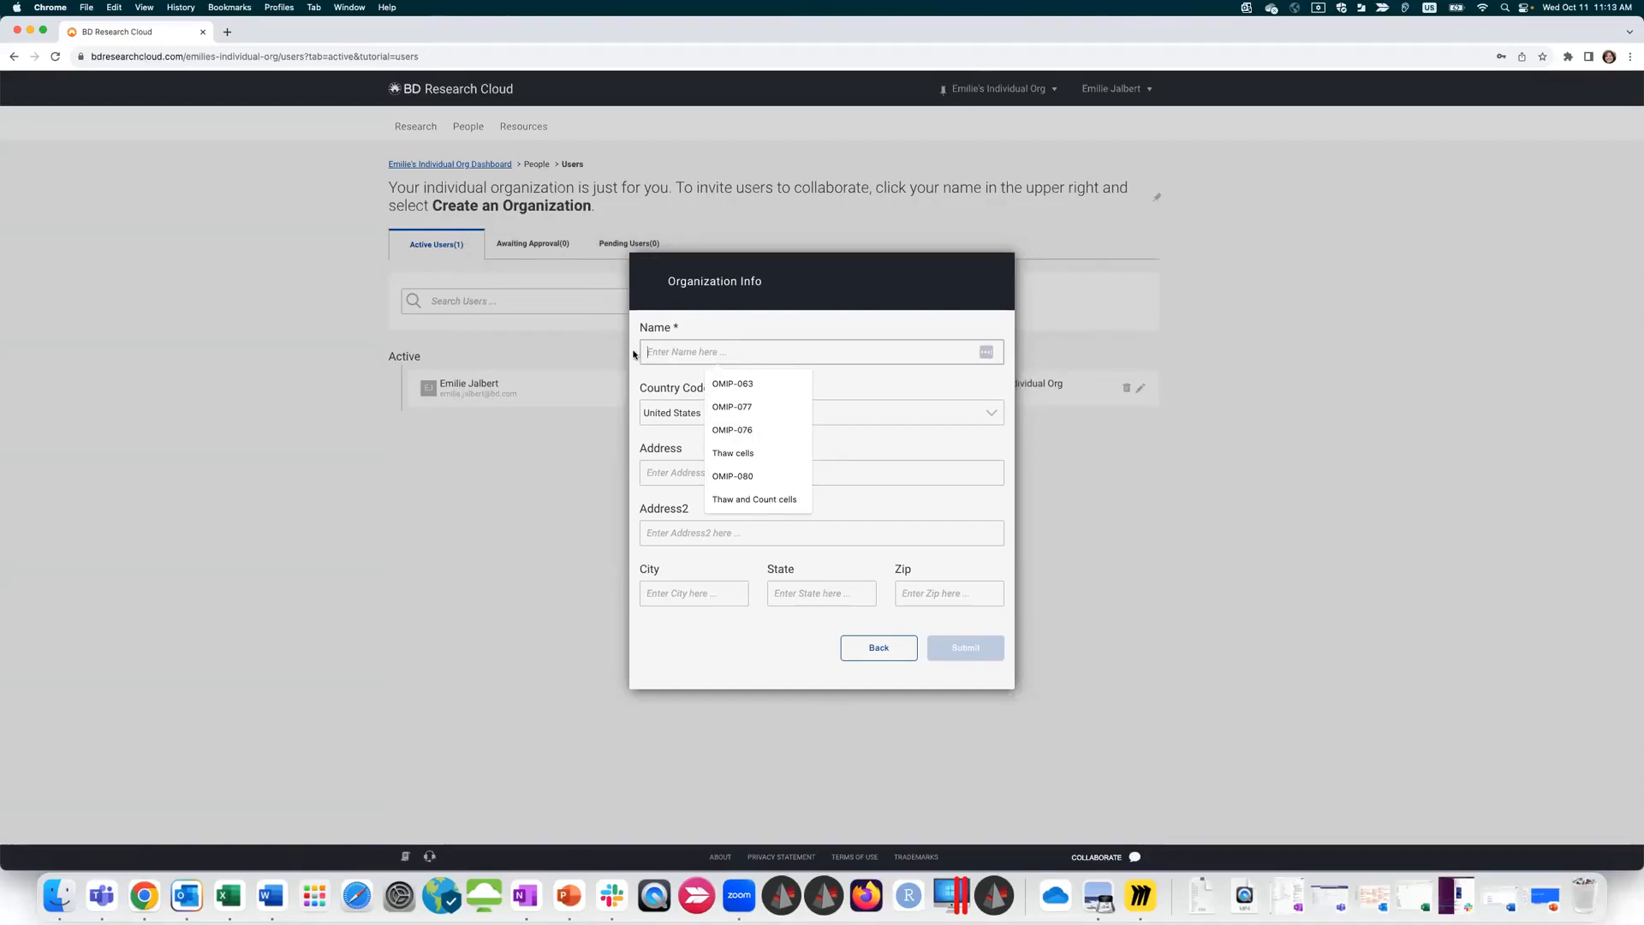
{"action": "left_click", "coordinate": [676, 338]}
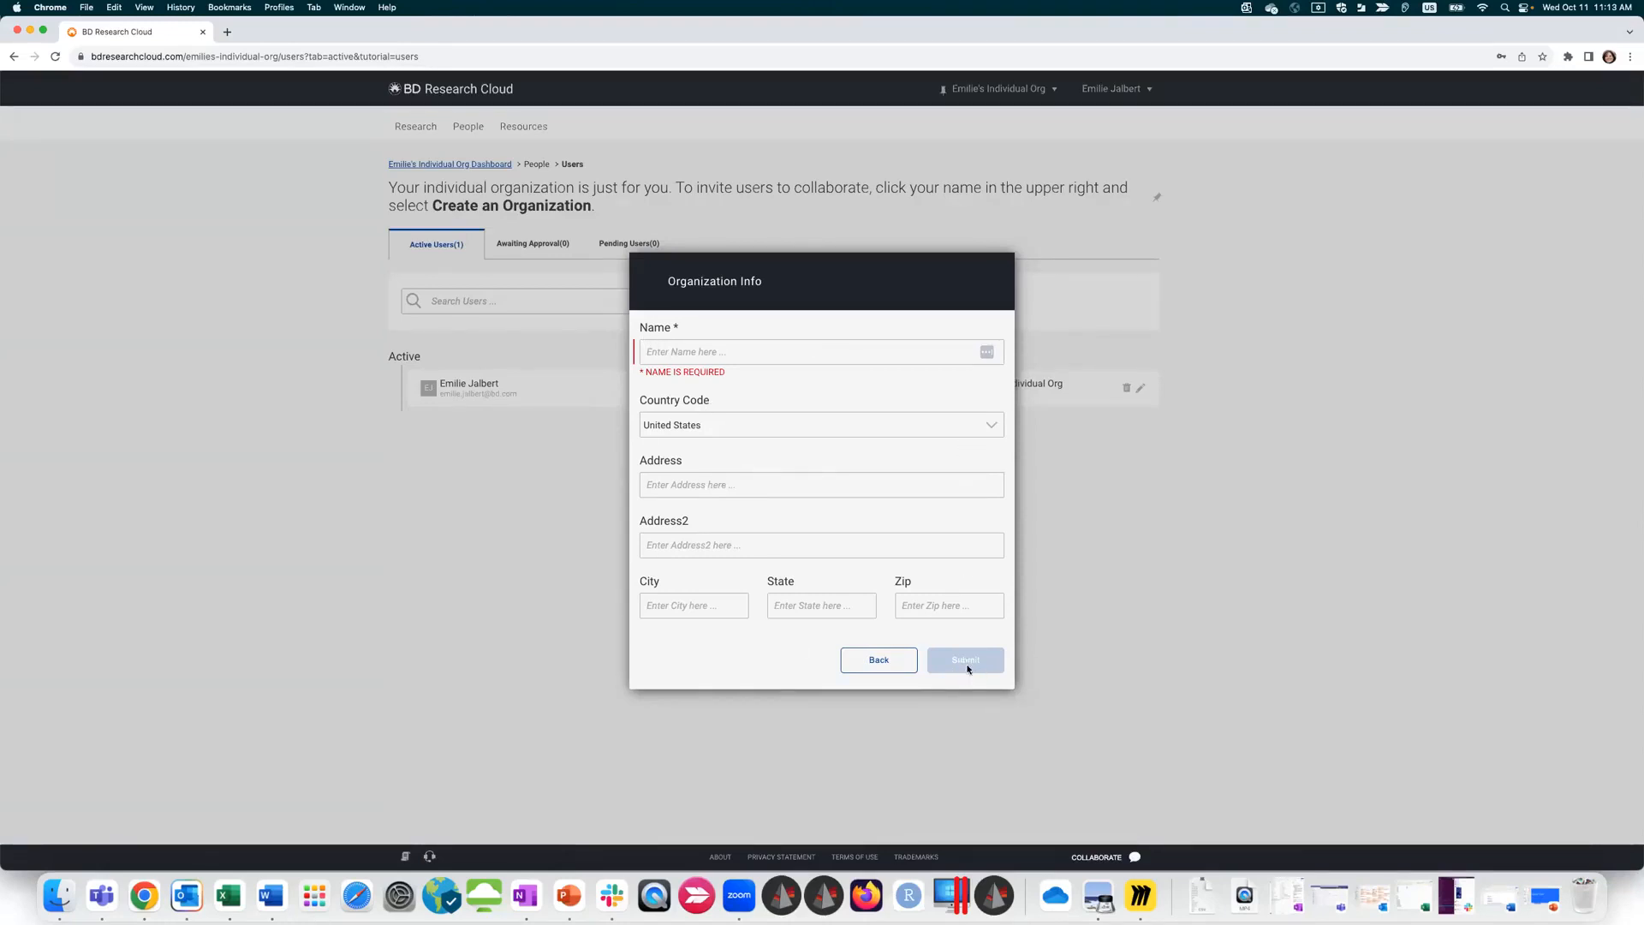
{"action": "left_click", "coordinate": [1140, 632]}
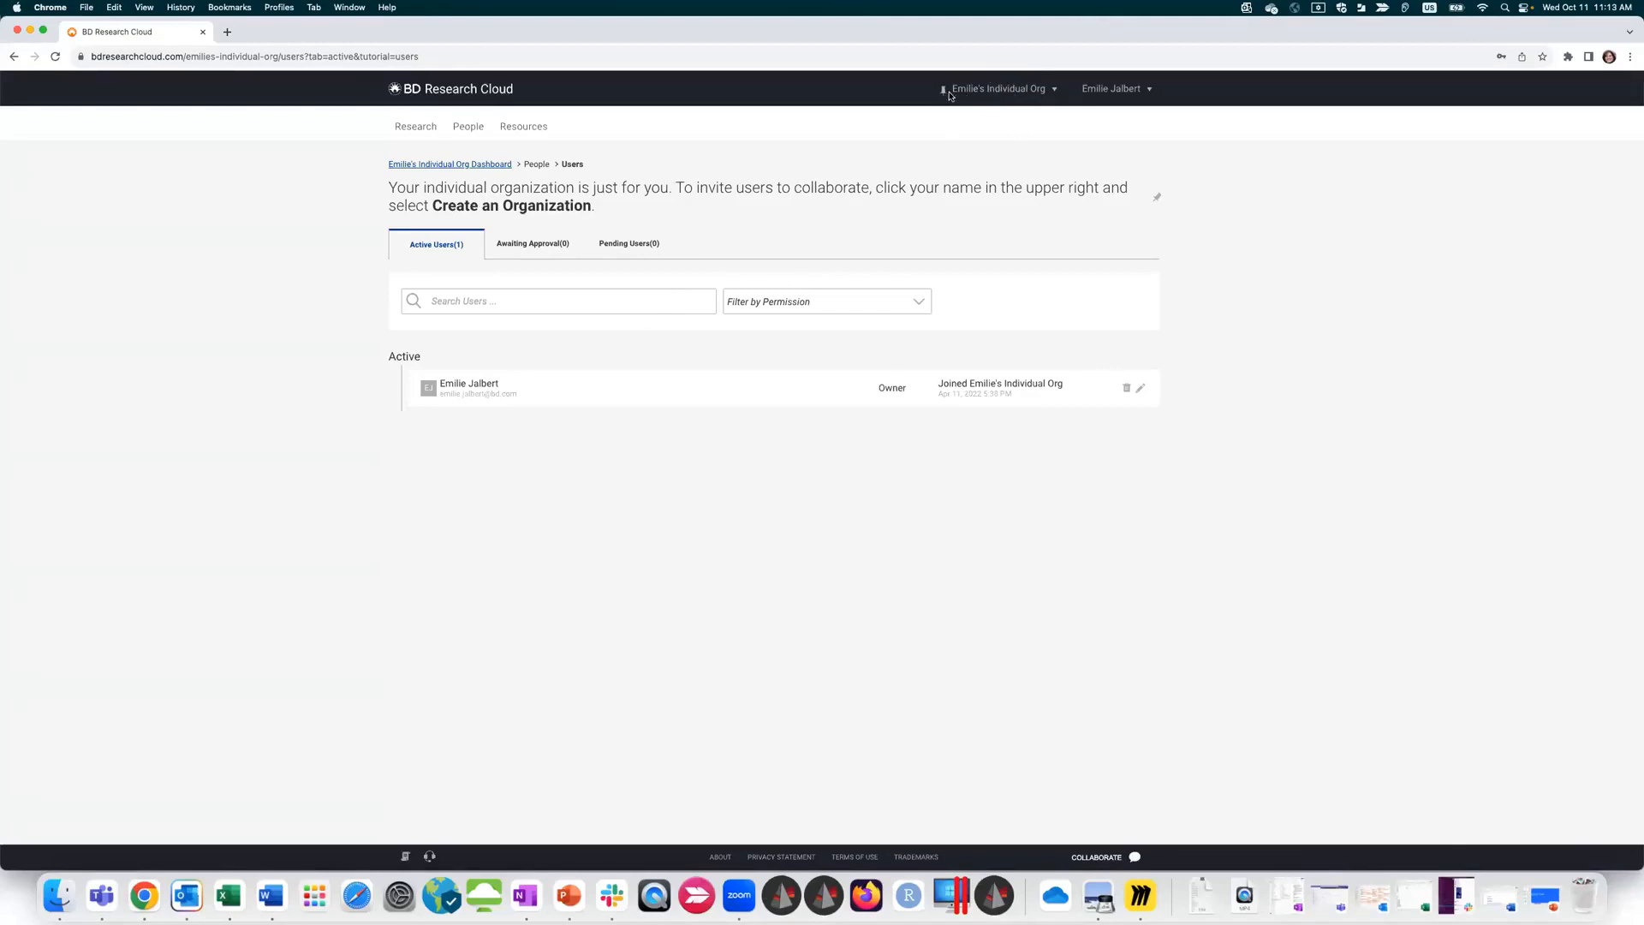
Step: Switch from the individual organization to the My Lab organization
{"action": "left_click", "coordinate": [1041, 90]}
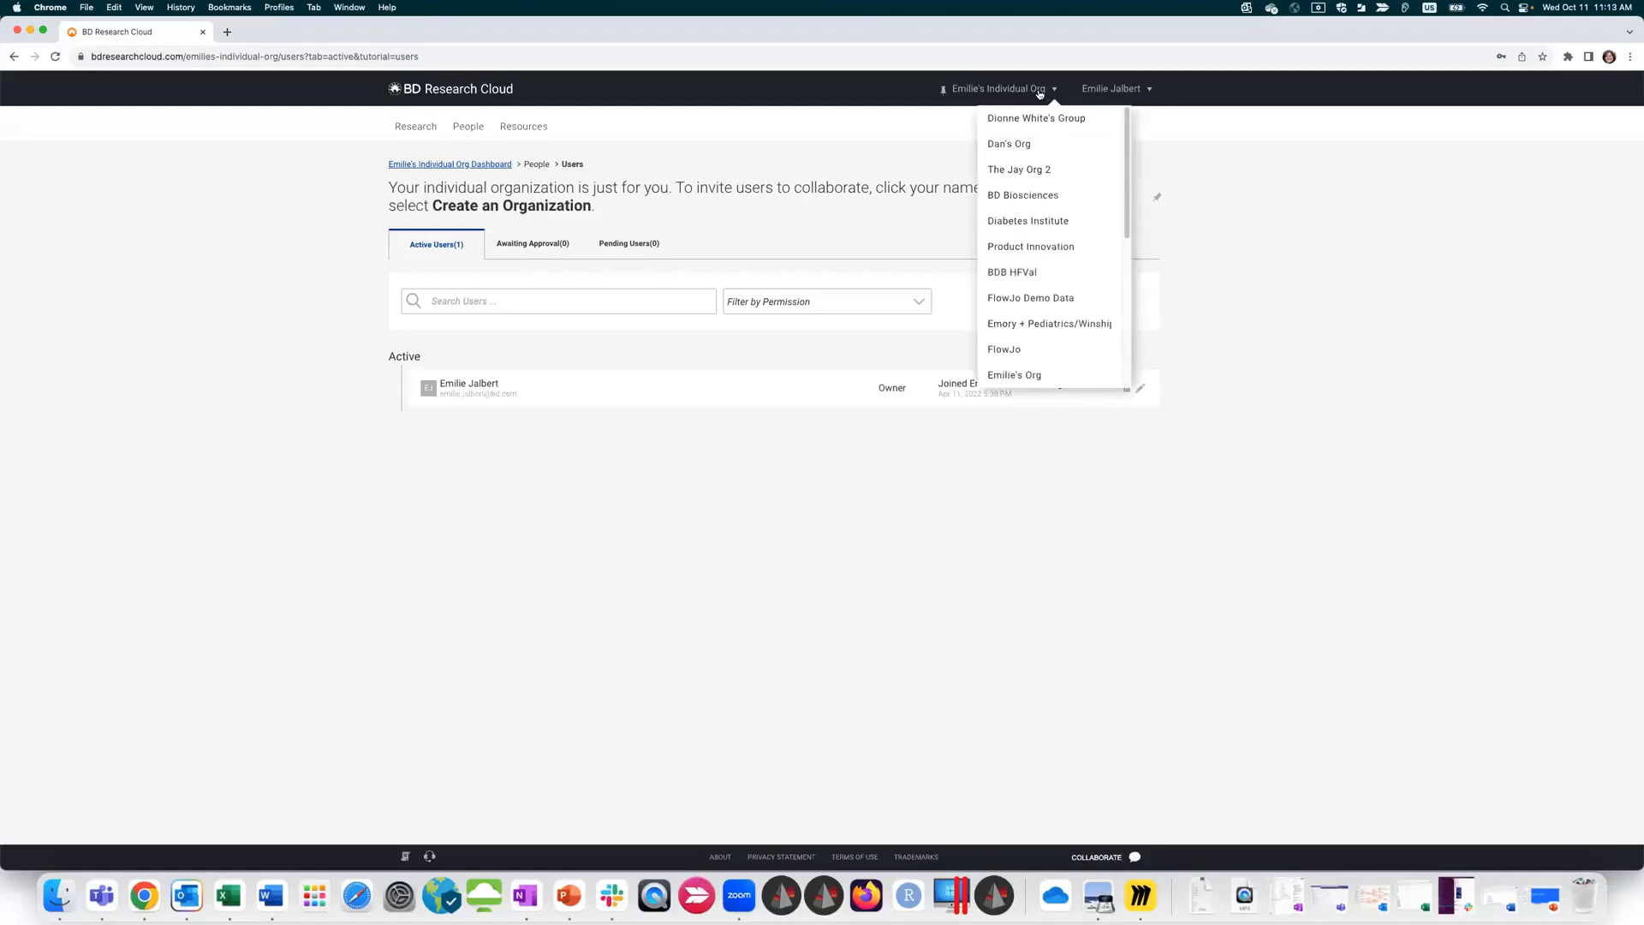
{"action": "scroll", "coordinate": [1062, 163], "scroll_direction": "up", "scroll_amount": 1}
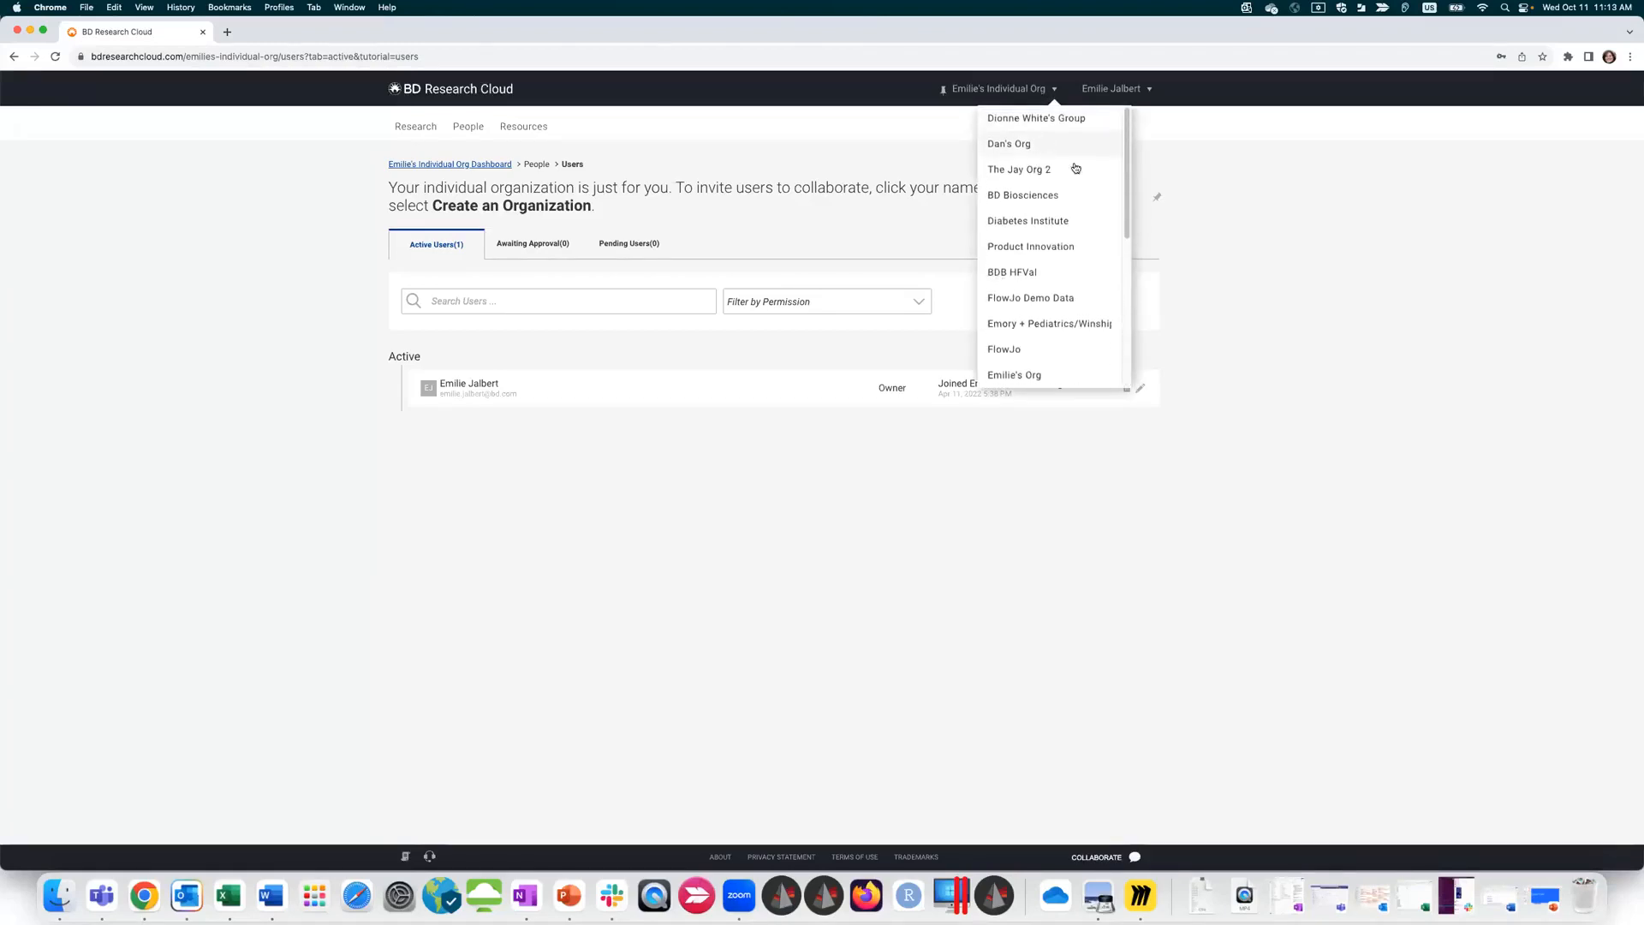
{"action": "left_click", "coordinate": [1053, 91]}
{"action": "left_click", "coordinate": [1020, 96]}
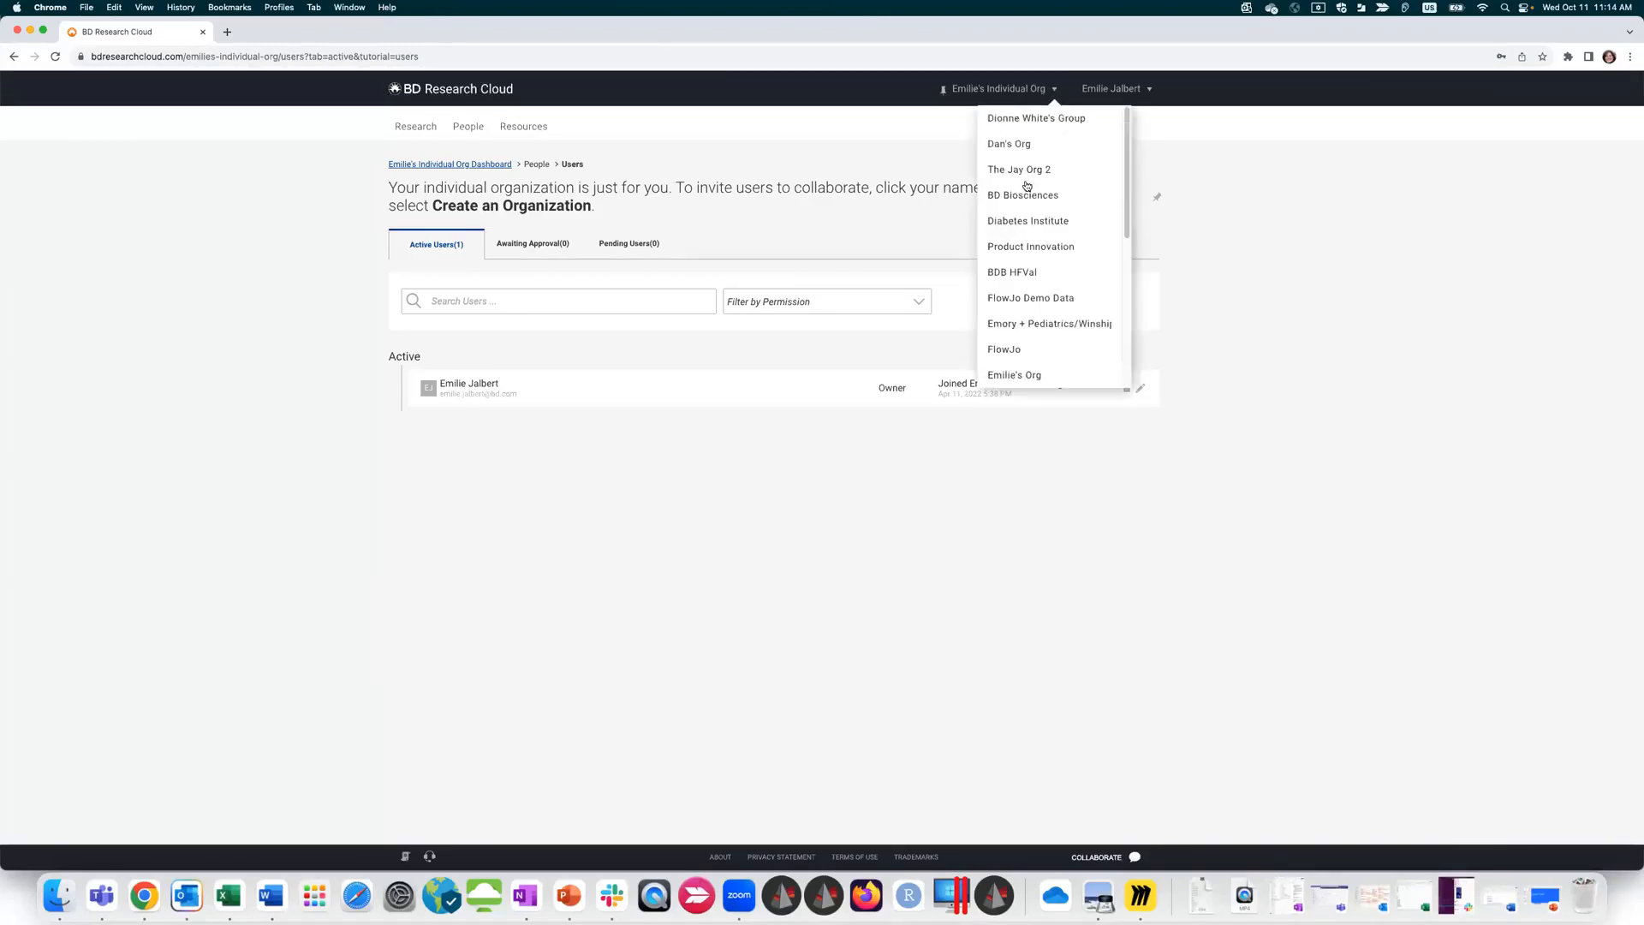
{"action": "scroll", "coordinate": [1033, 272], "scroll_direction": "down", "scroll_amount": 5}
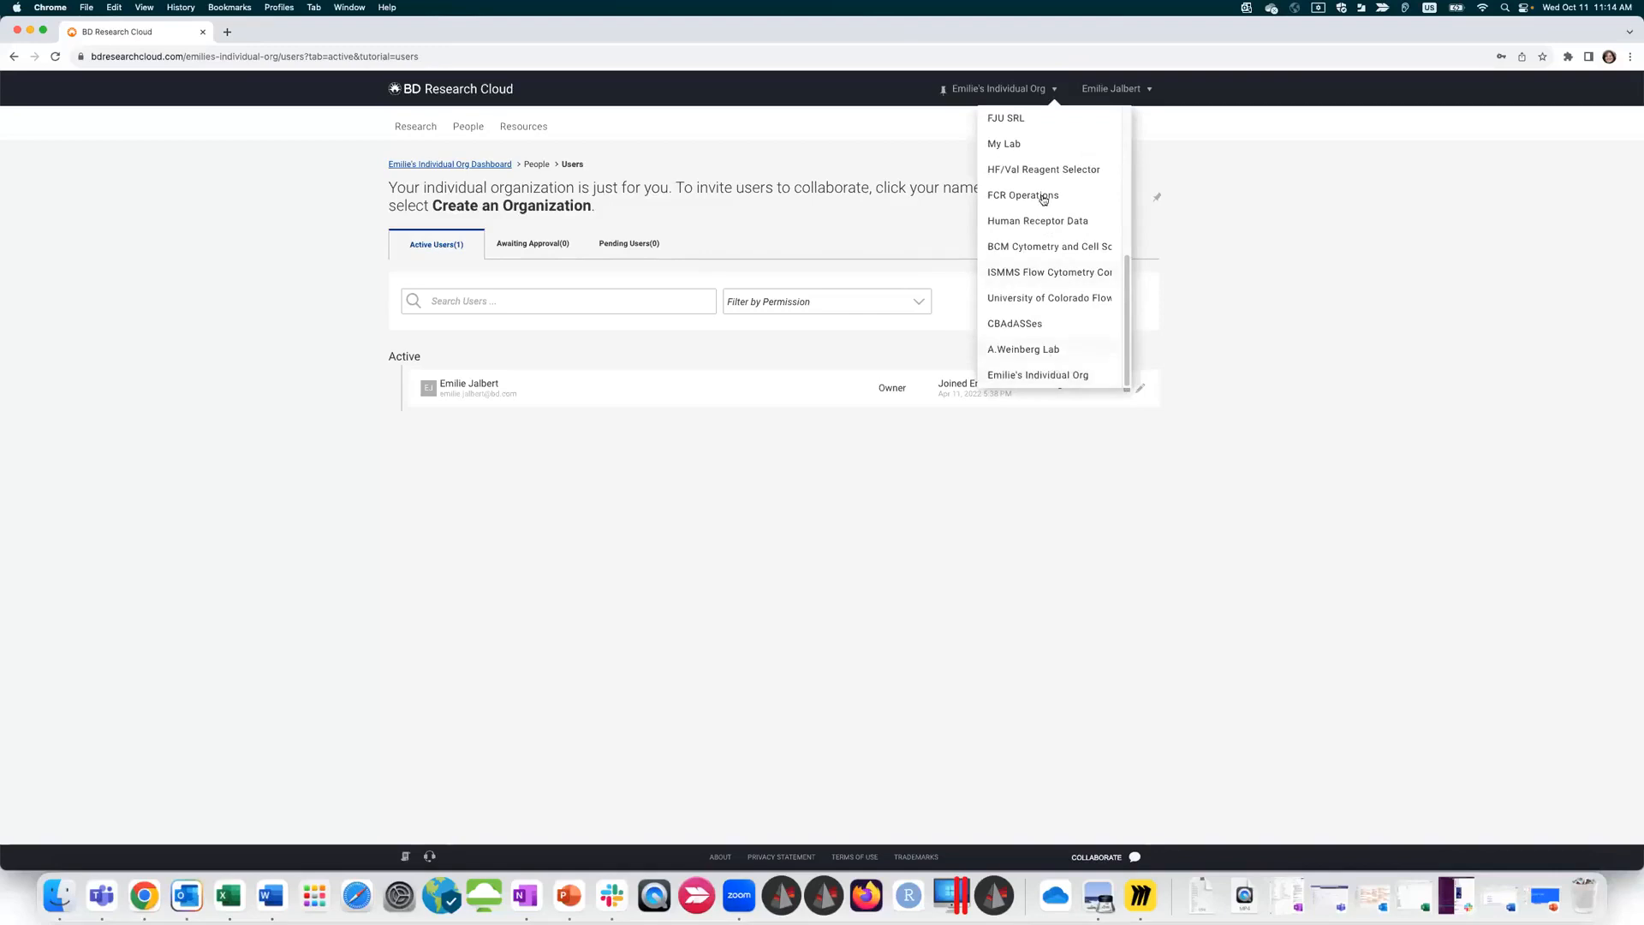
{"action": "scroll", "coordinate": [1041, 205], "scroll_direction": "up", "scroll_amount": 4}
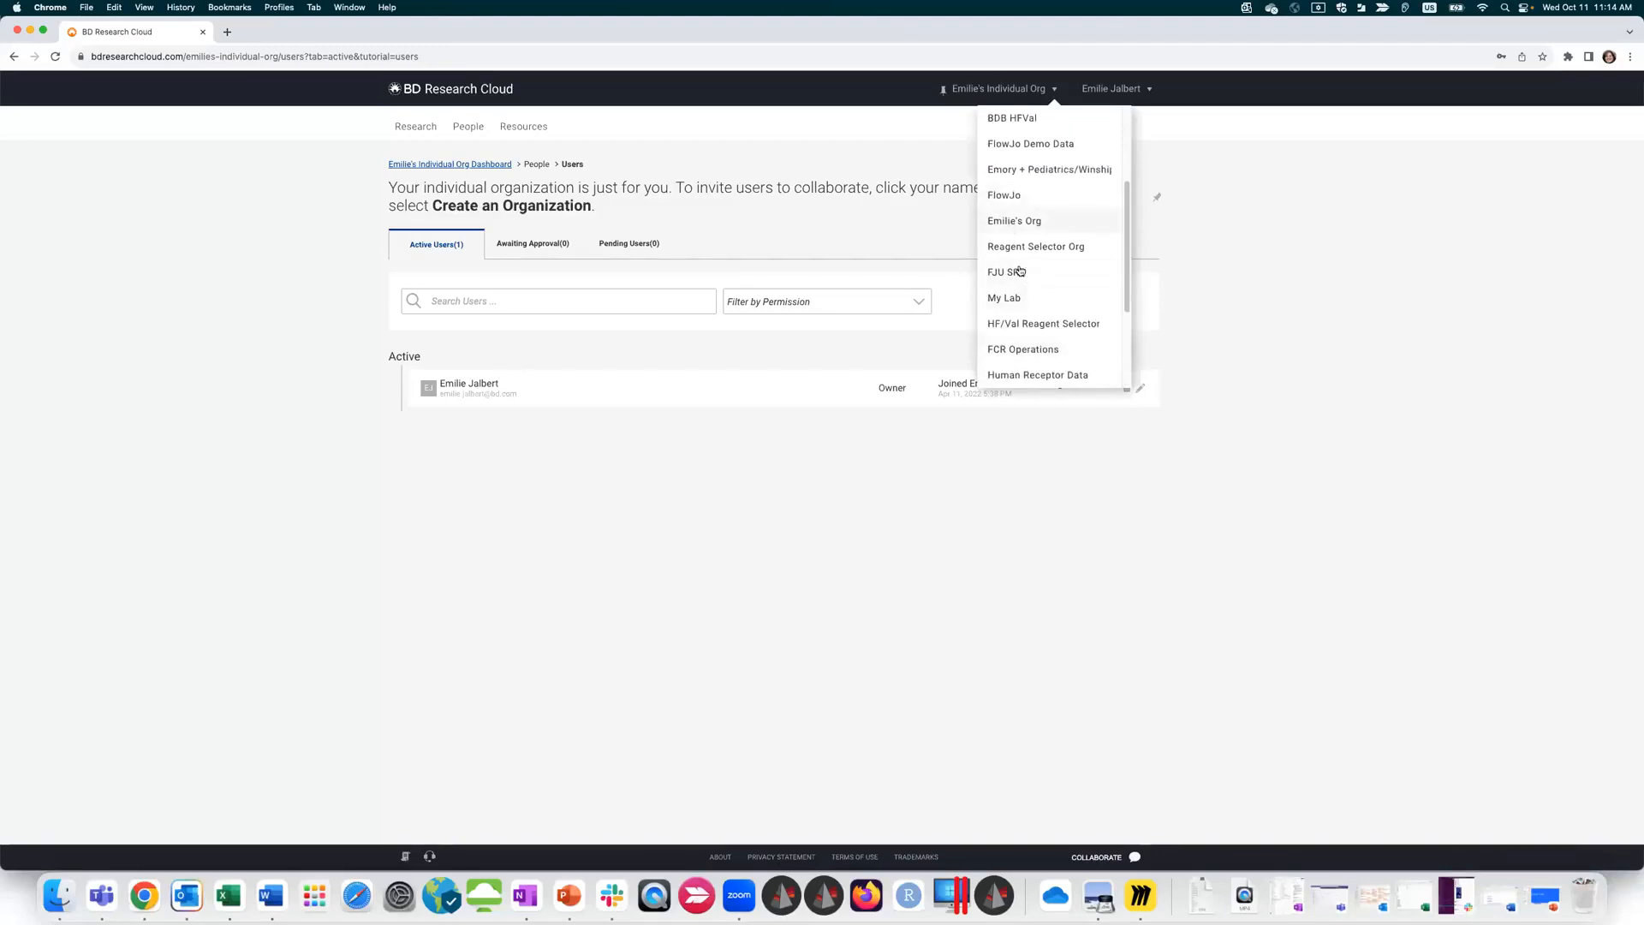
{"action": "left_click", "coordinate": [1017, 297]}
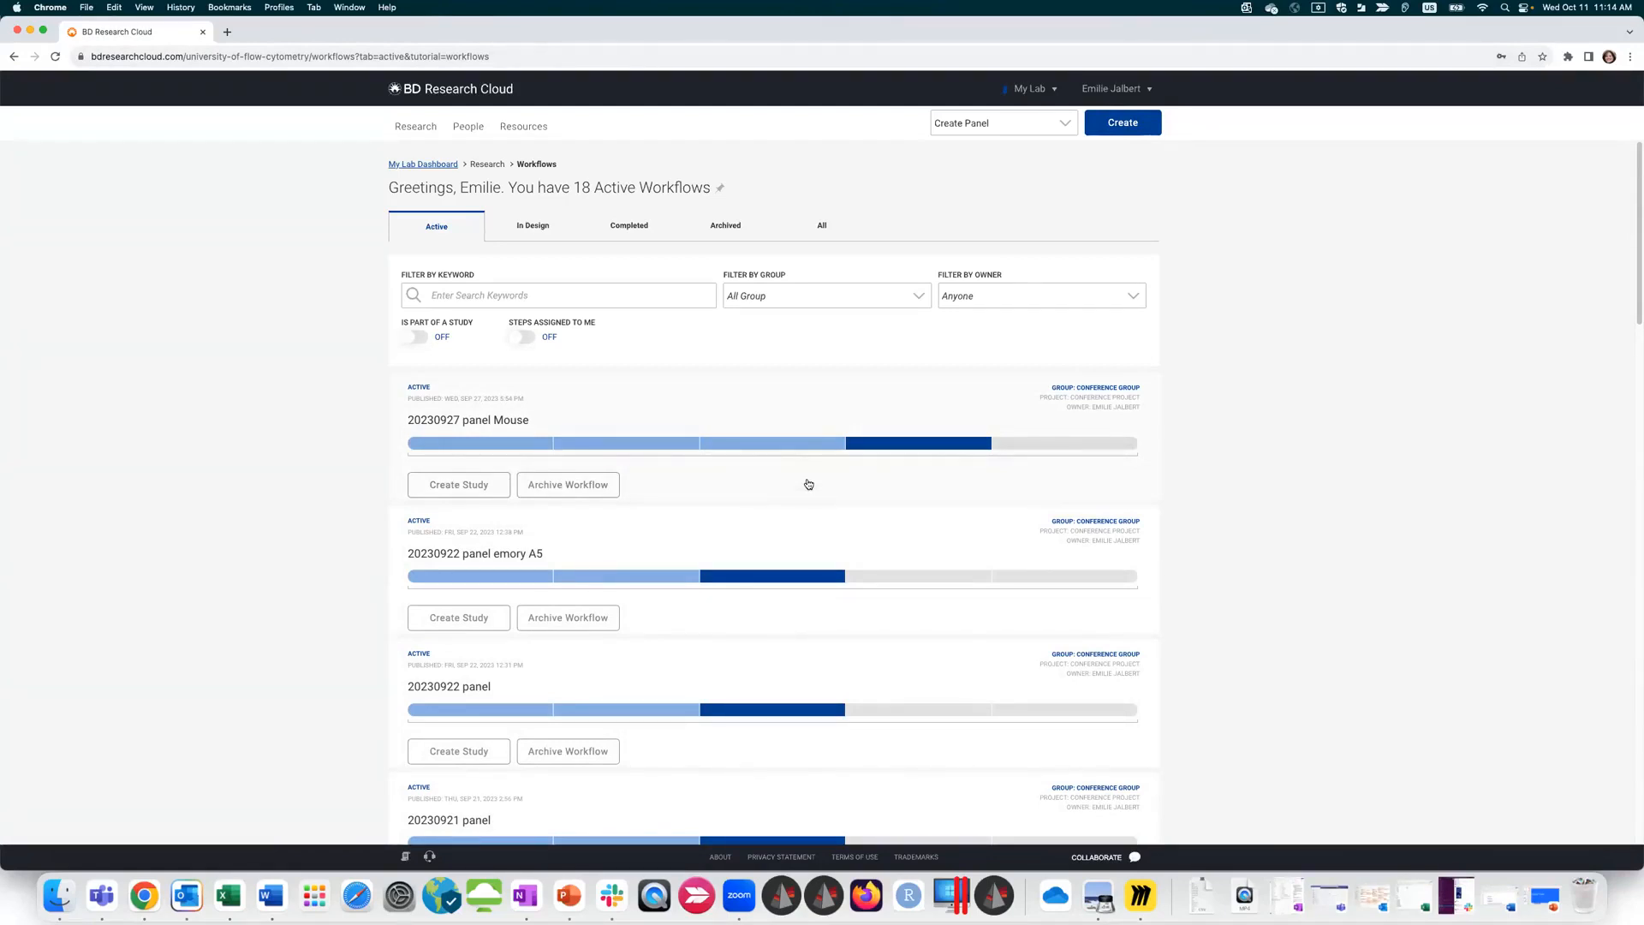
Step: Open the Groups & Projects page of the My Lab organization
{"action": "left_click", "coordinate": [483, 125]}
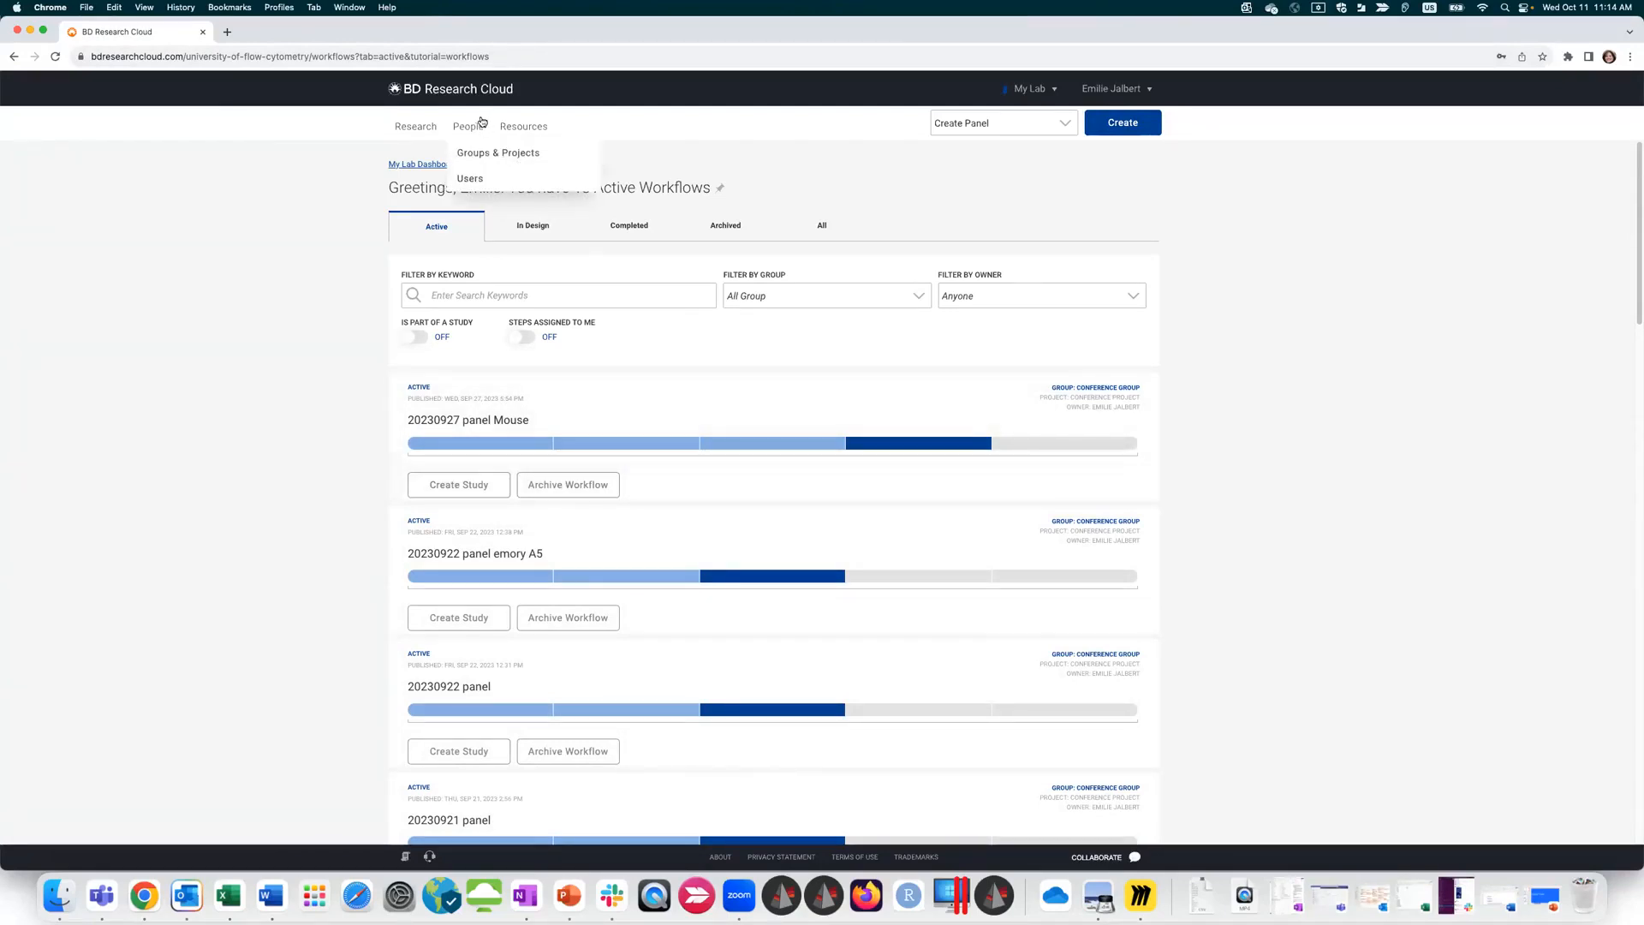
{"action": "left_click", "coordinate": [482, 157]}
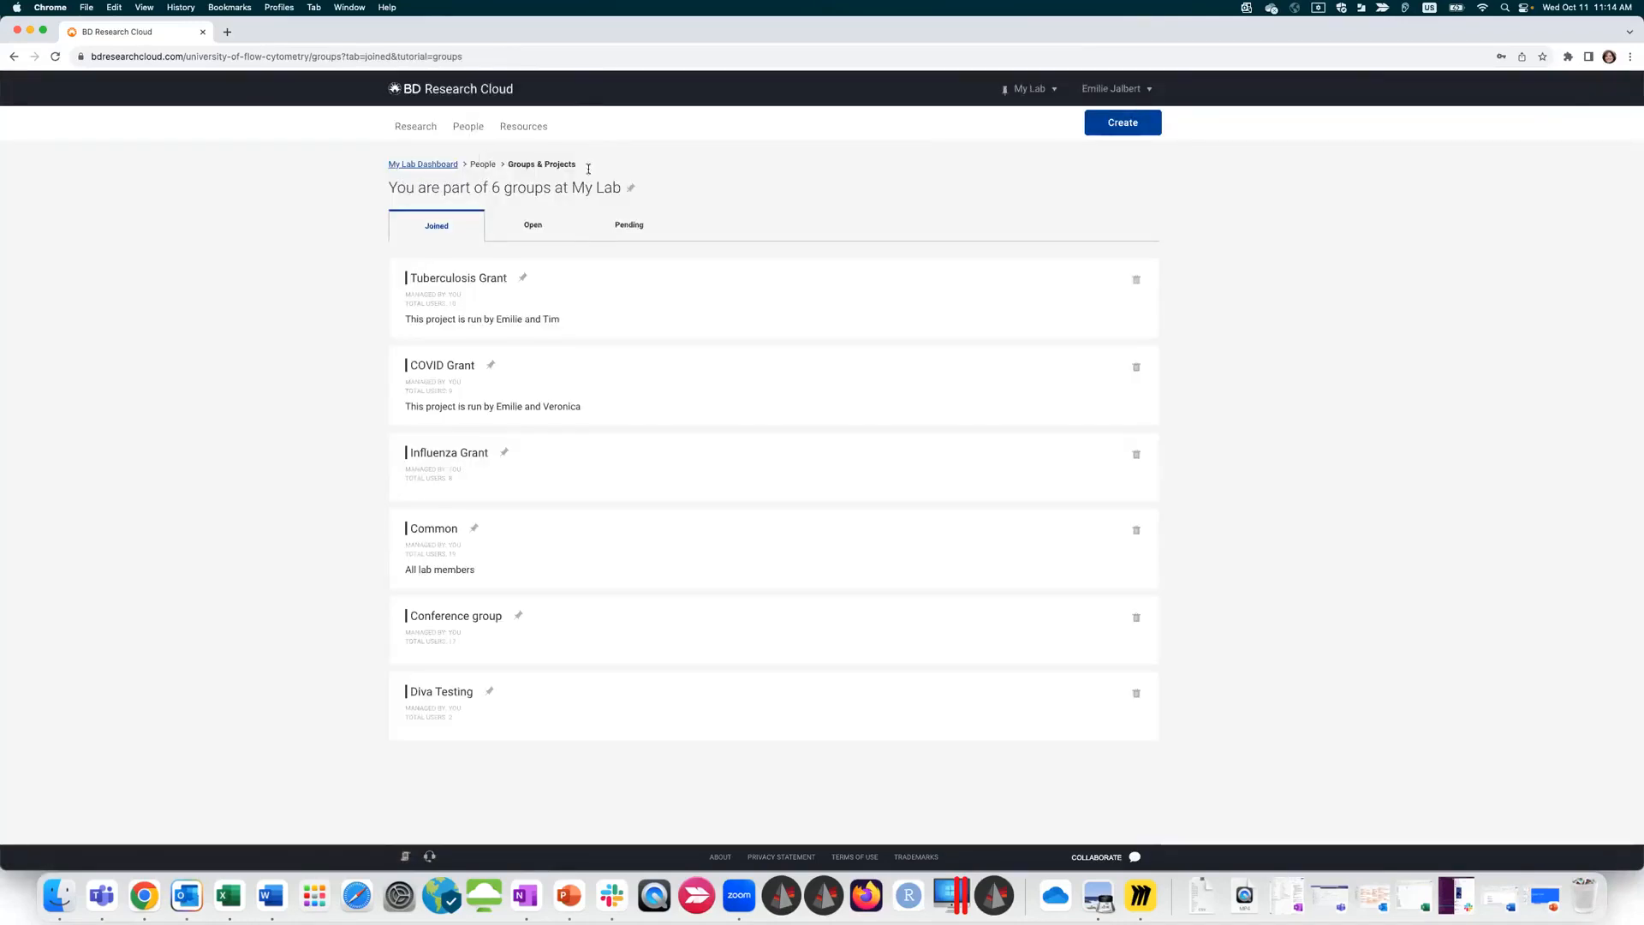
{"action": "left_click", "coordinate": [466, 125]}
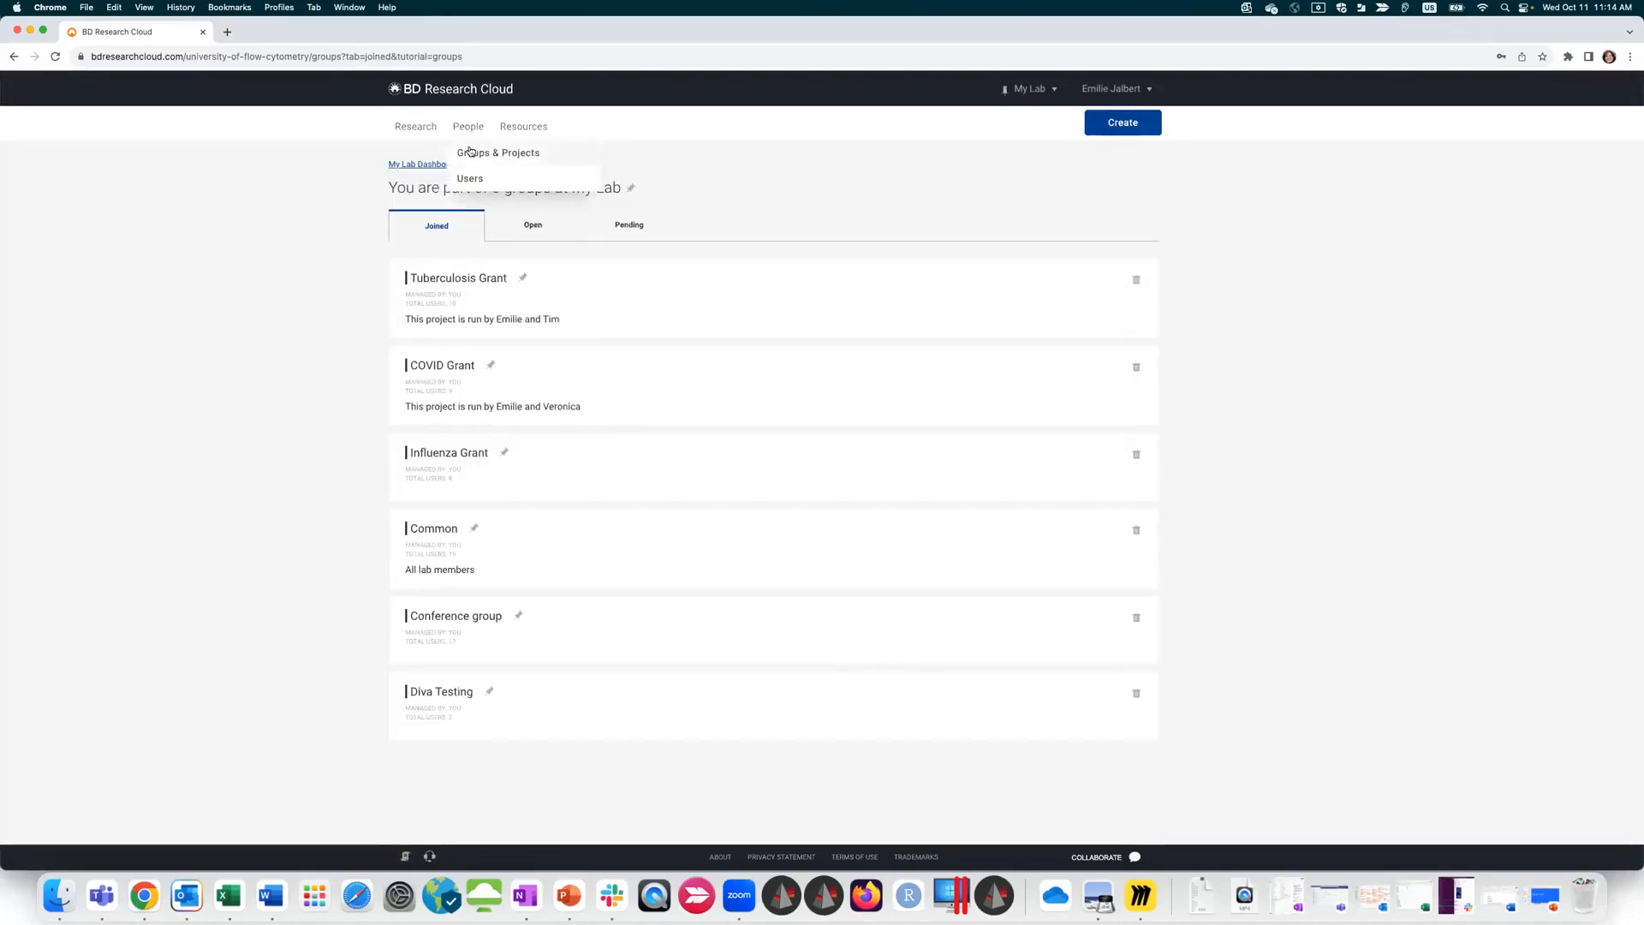
{"action": "left_click", "coordinate": [470, 153]}
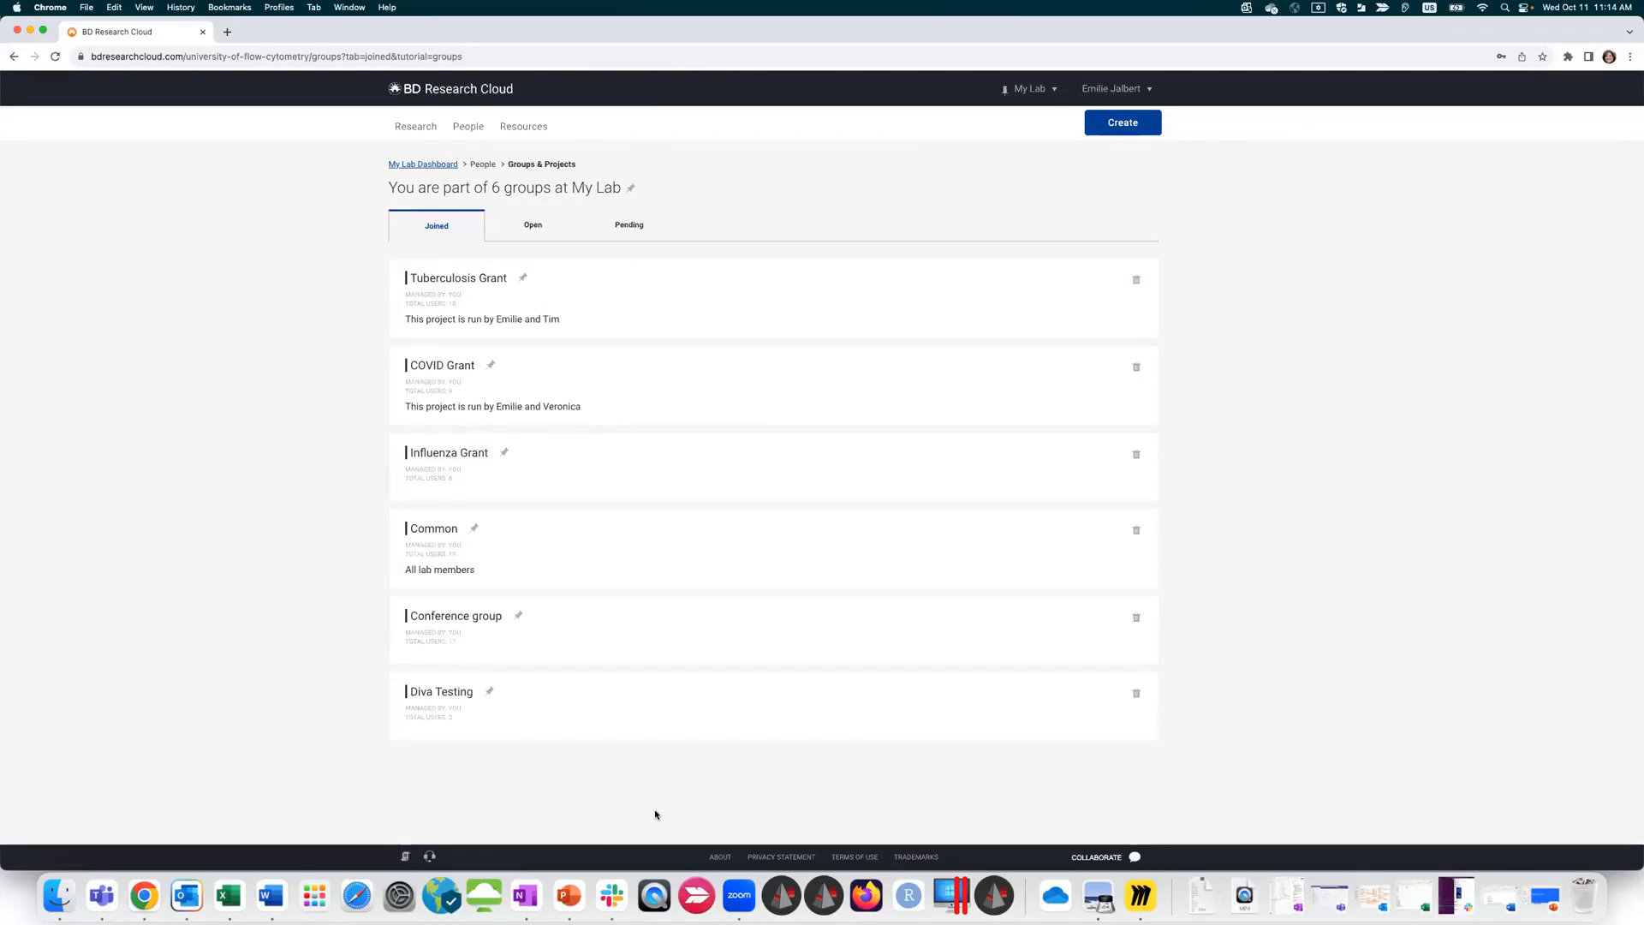
Step: Start a new group named Common and discard the form without submitting it
{"action": "left_click", "coordinate": [1134, 125]}
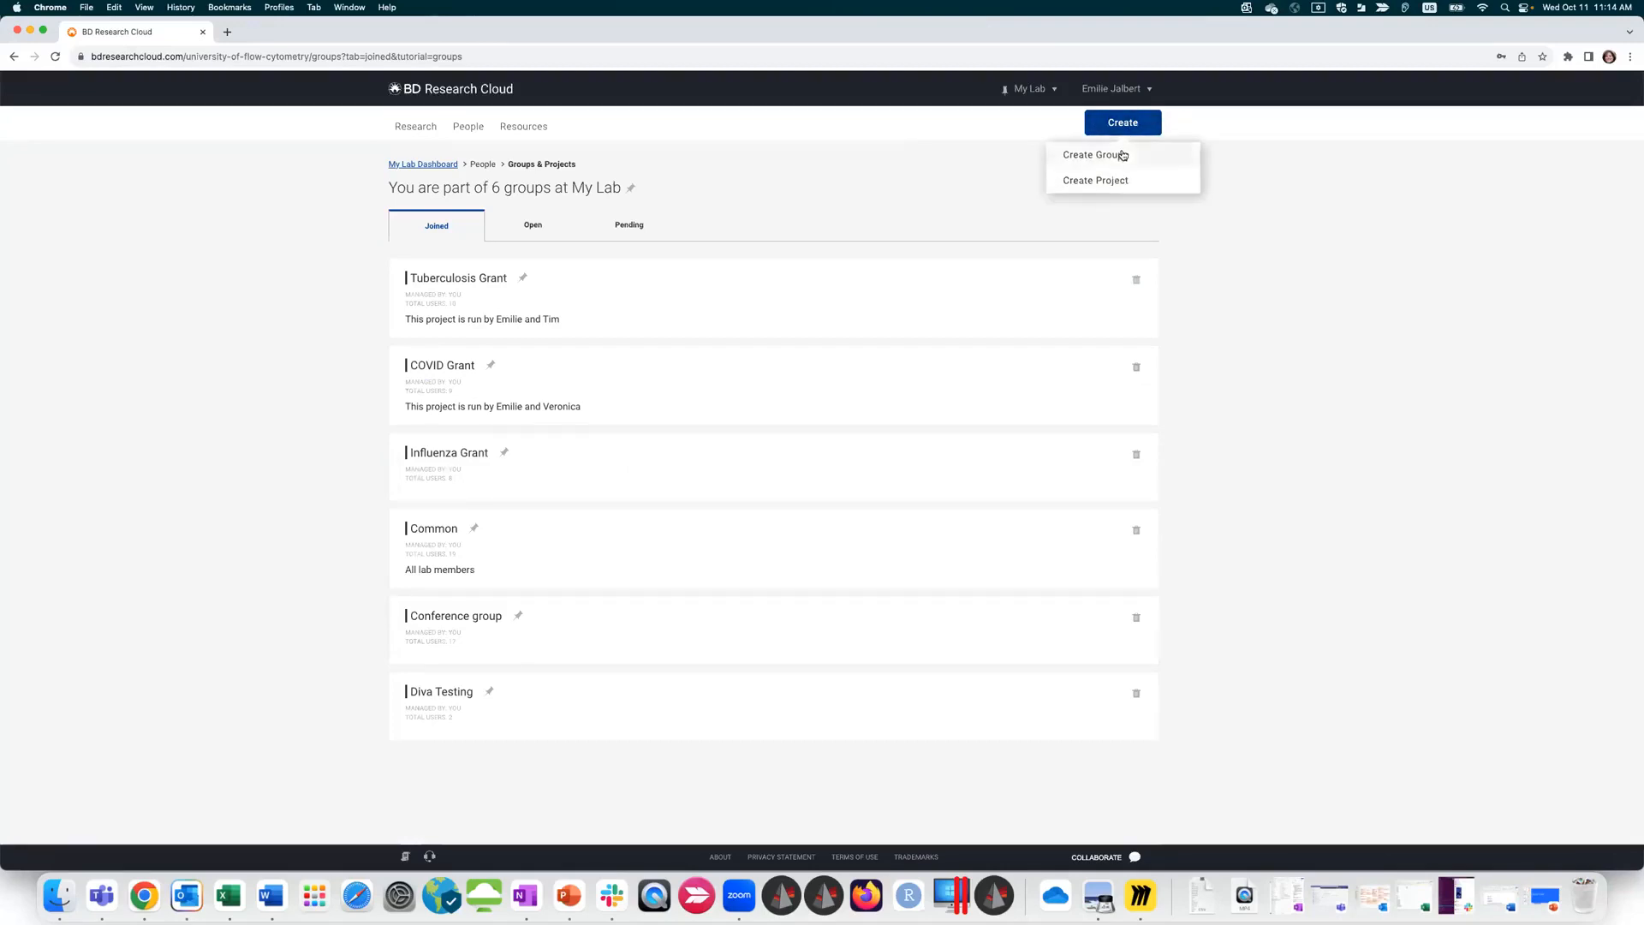
{"action": "left_click", "coordinate": [1123, 154]}
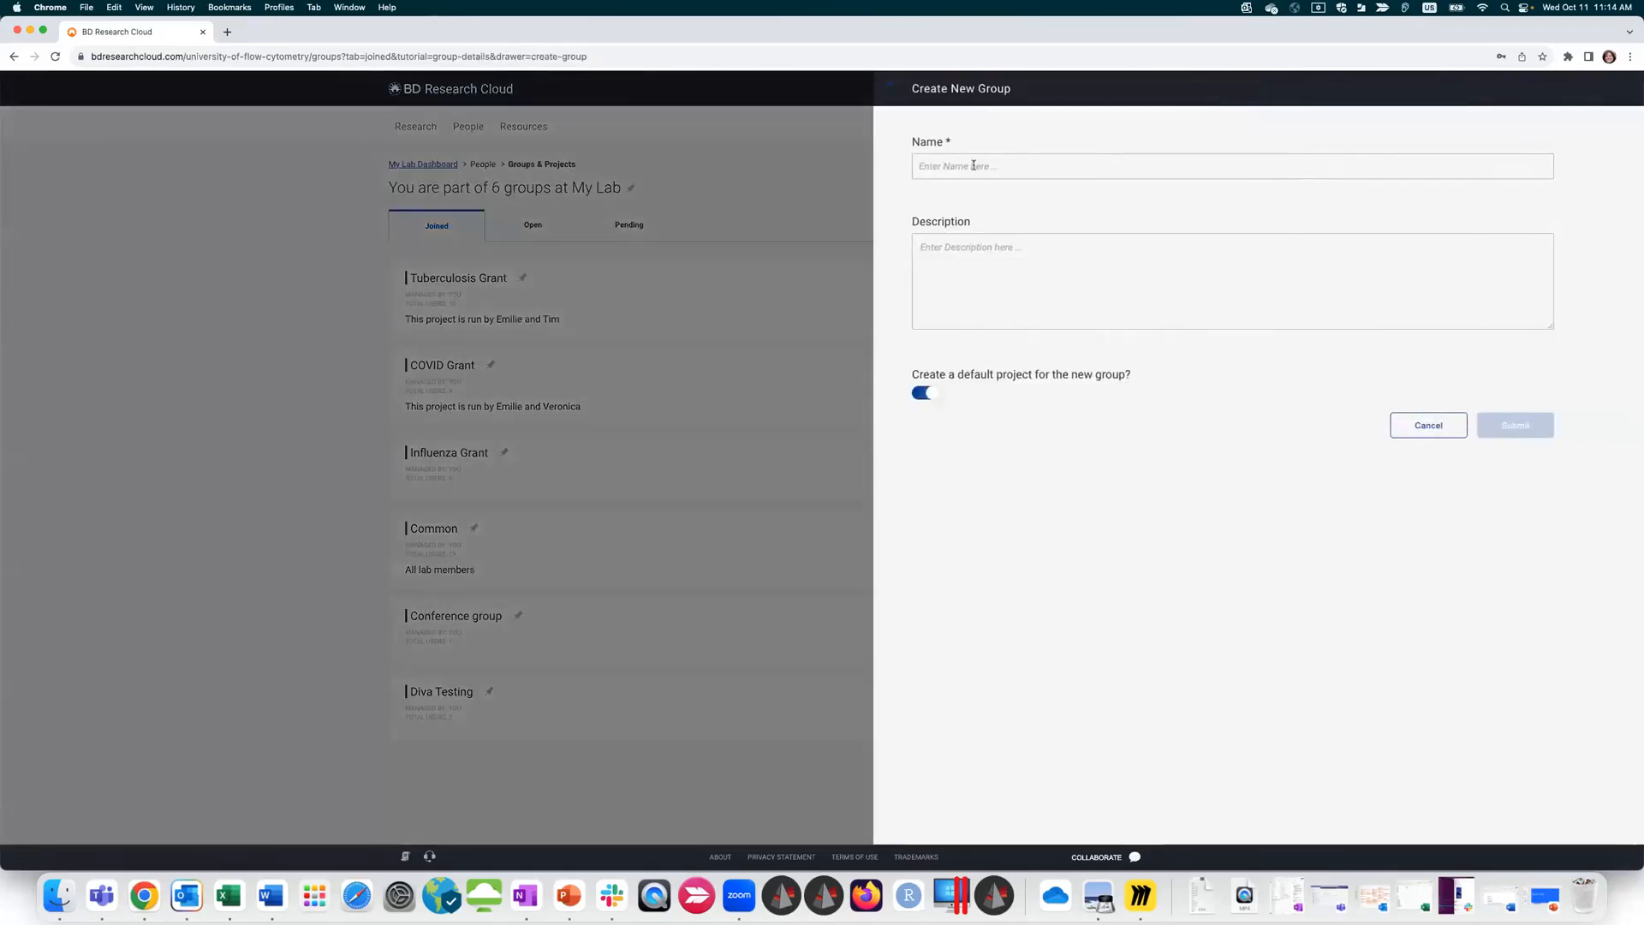
{"action": "left_click", "coordinate": [976, 167]}
{"action": "type", "text": "Common"}
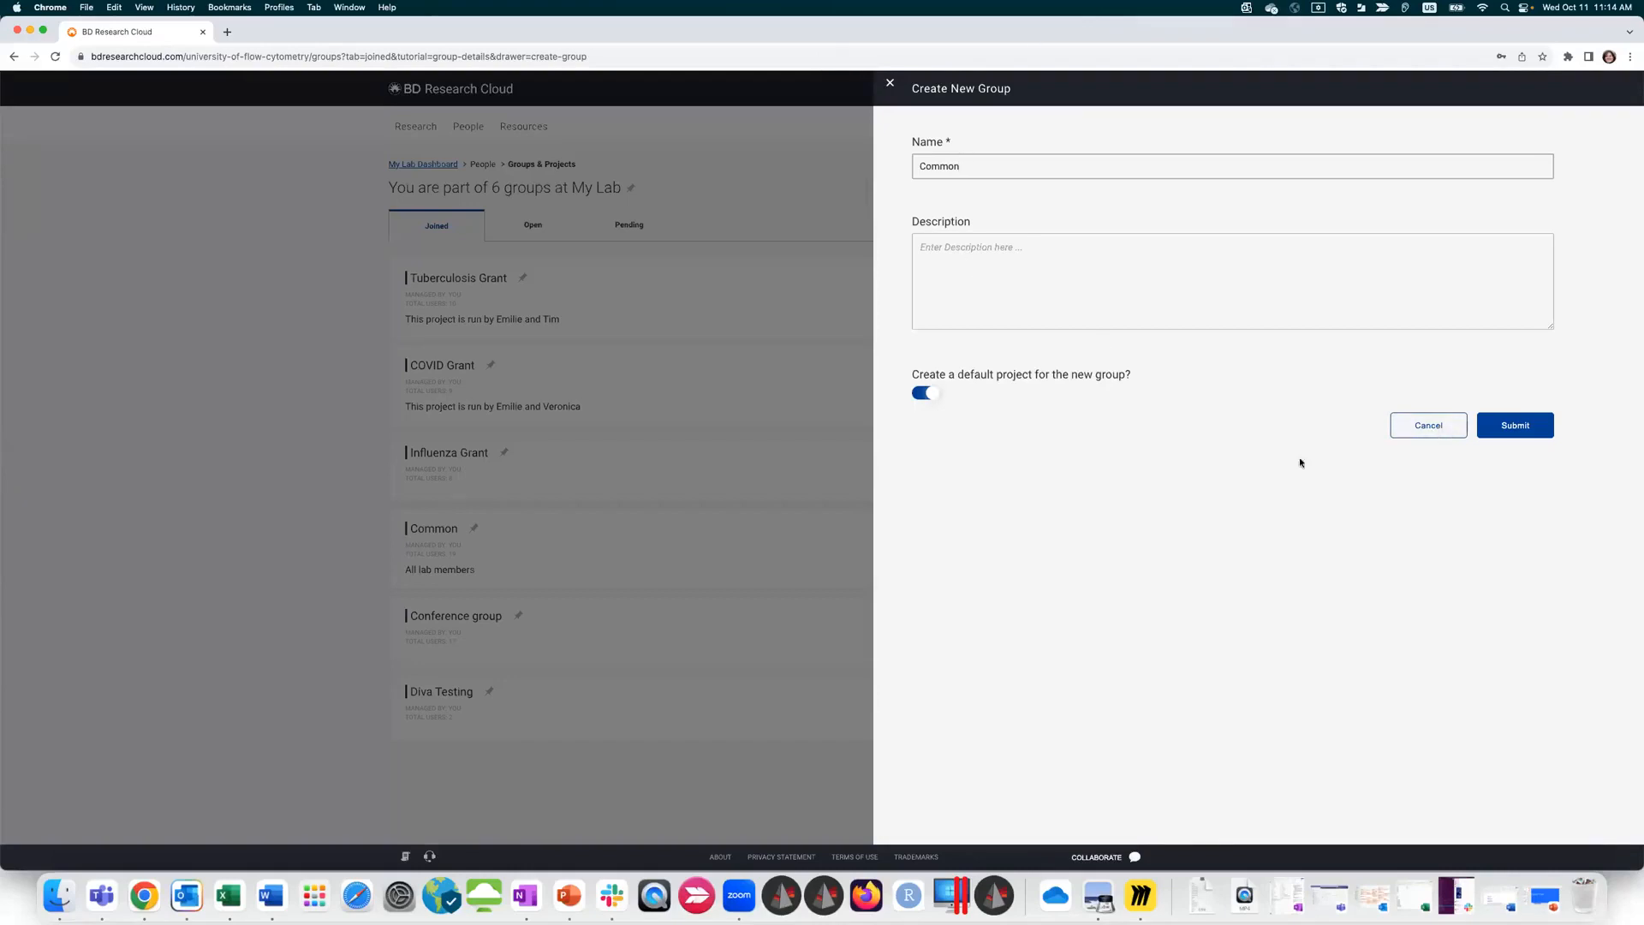
{"action": "left_click", "coordinate": [1428, 428]}
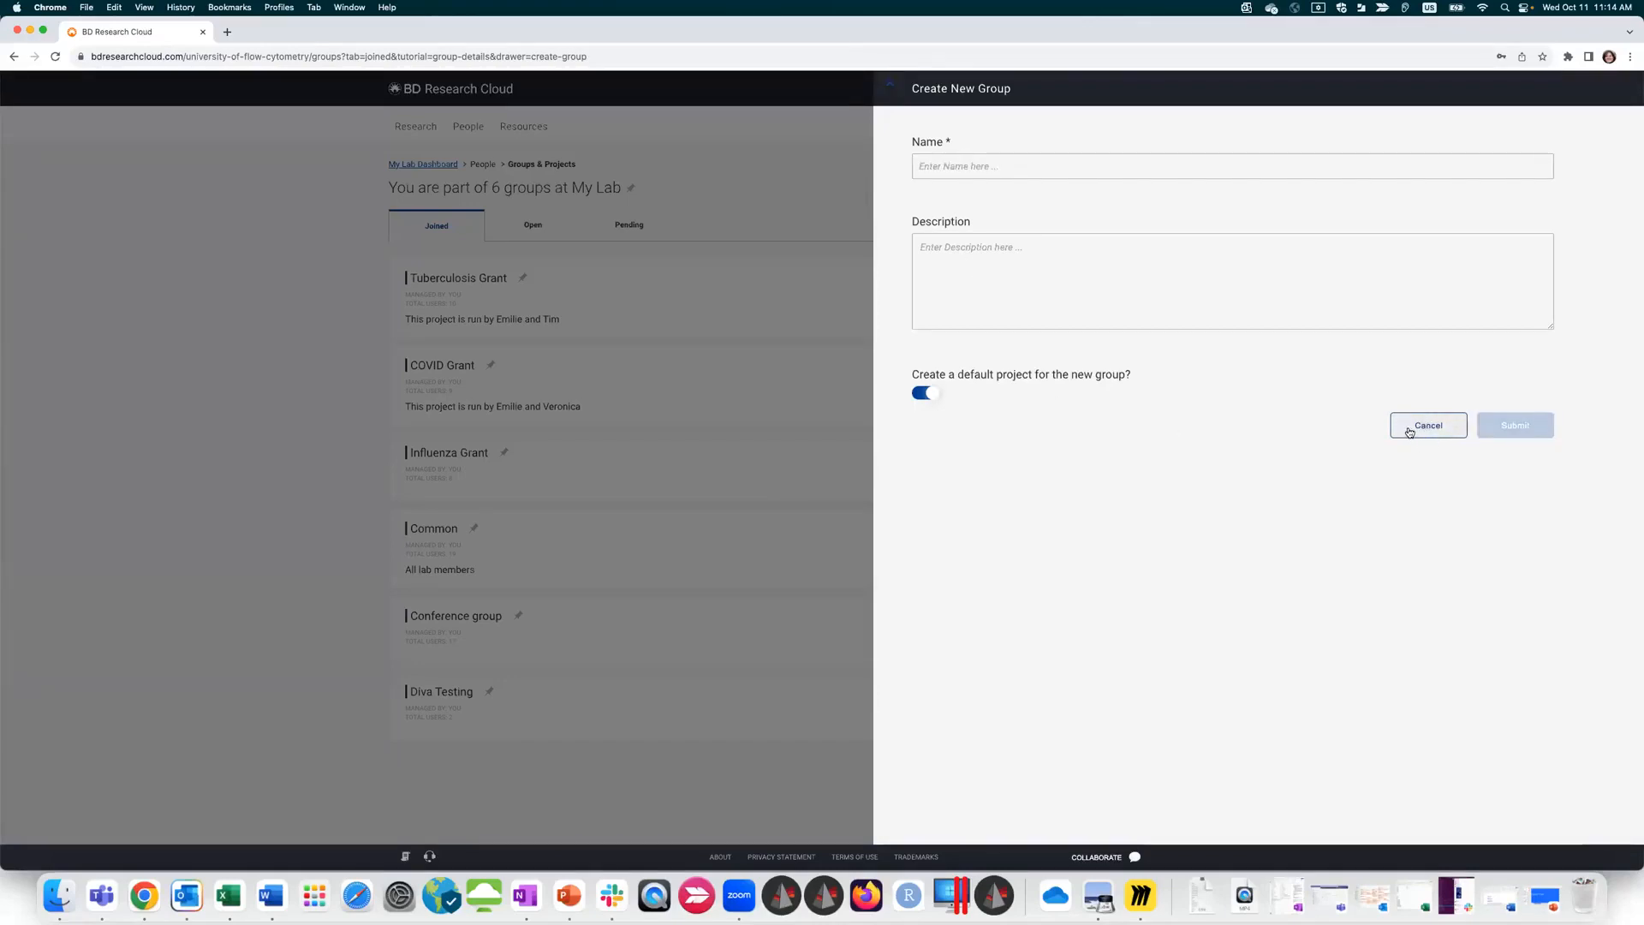
{"action": "left_click", "coordinate": [888, 87]}
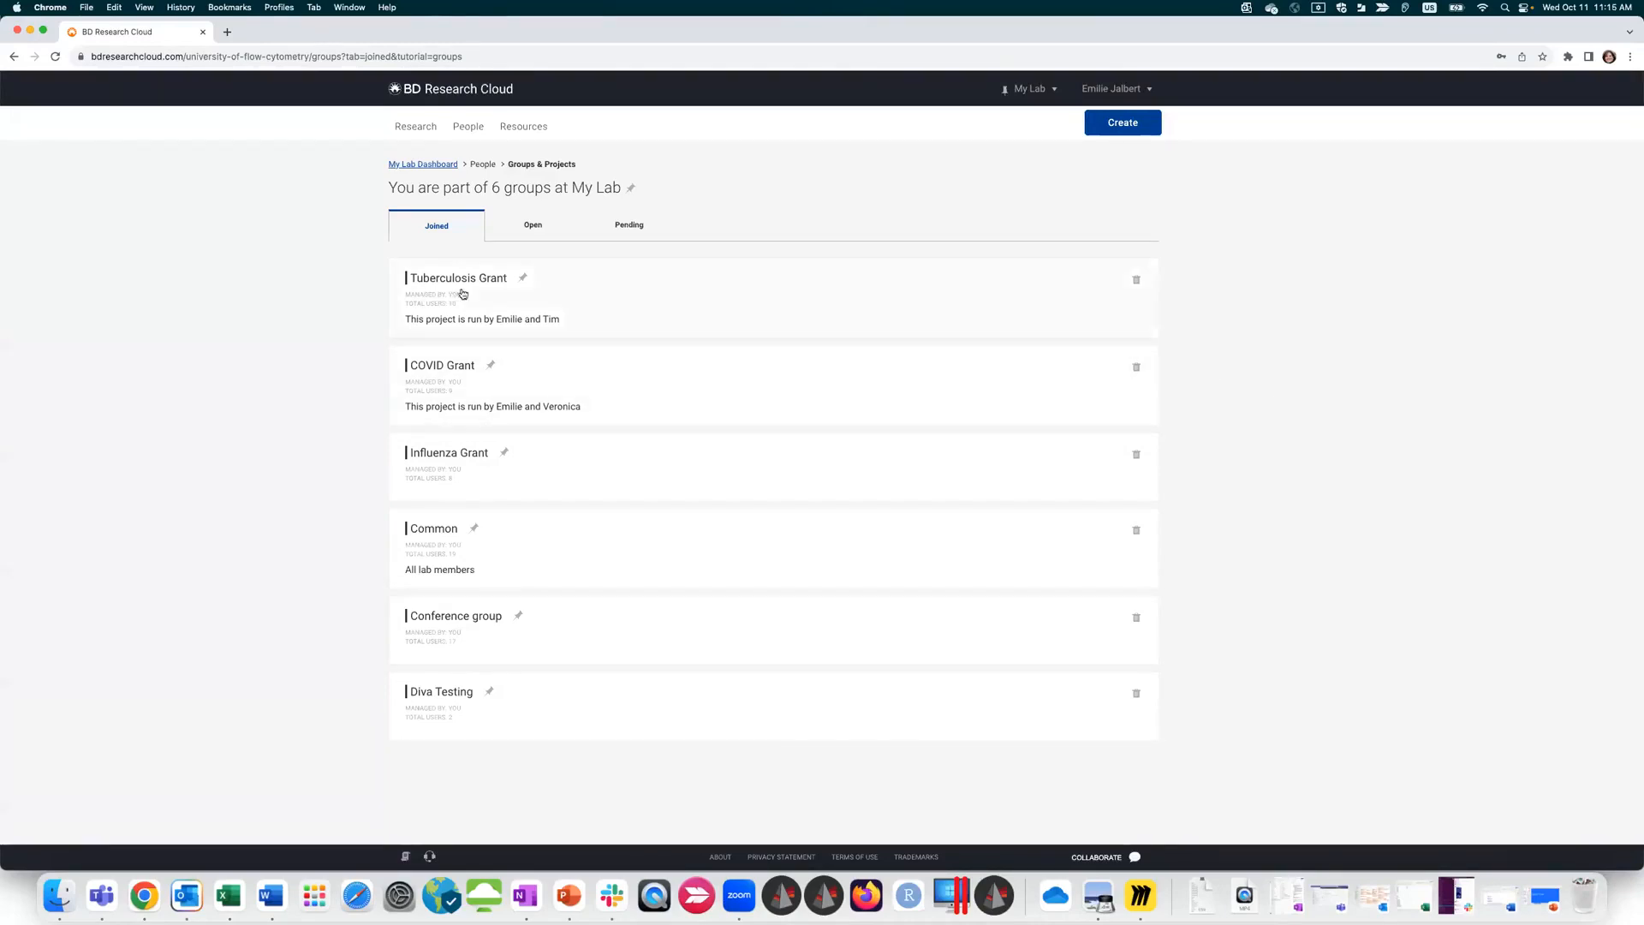
Step: Examine the projects of the Tuberculosis Grant group and open the Users page of My Lab
{"action": "left_click", "coordinate": [577, 302]}
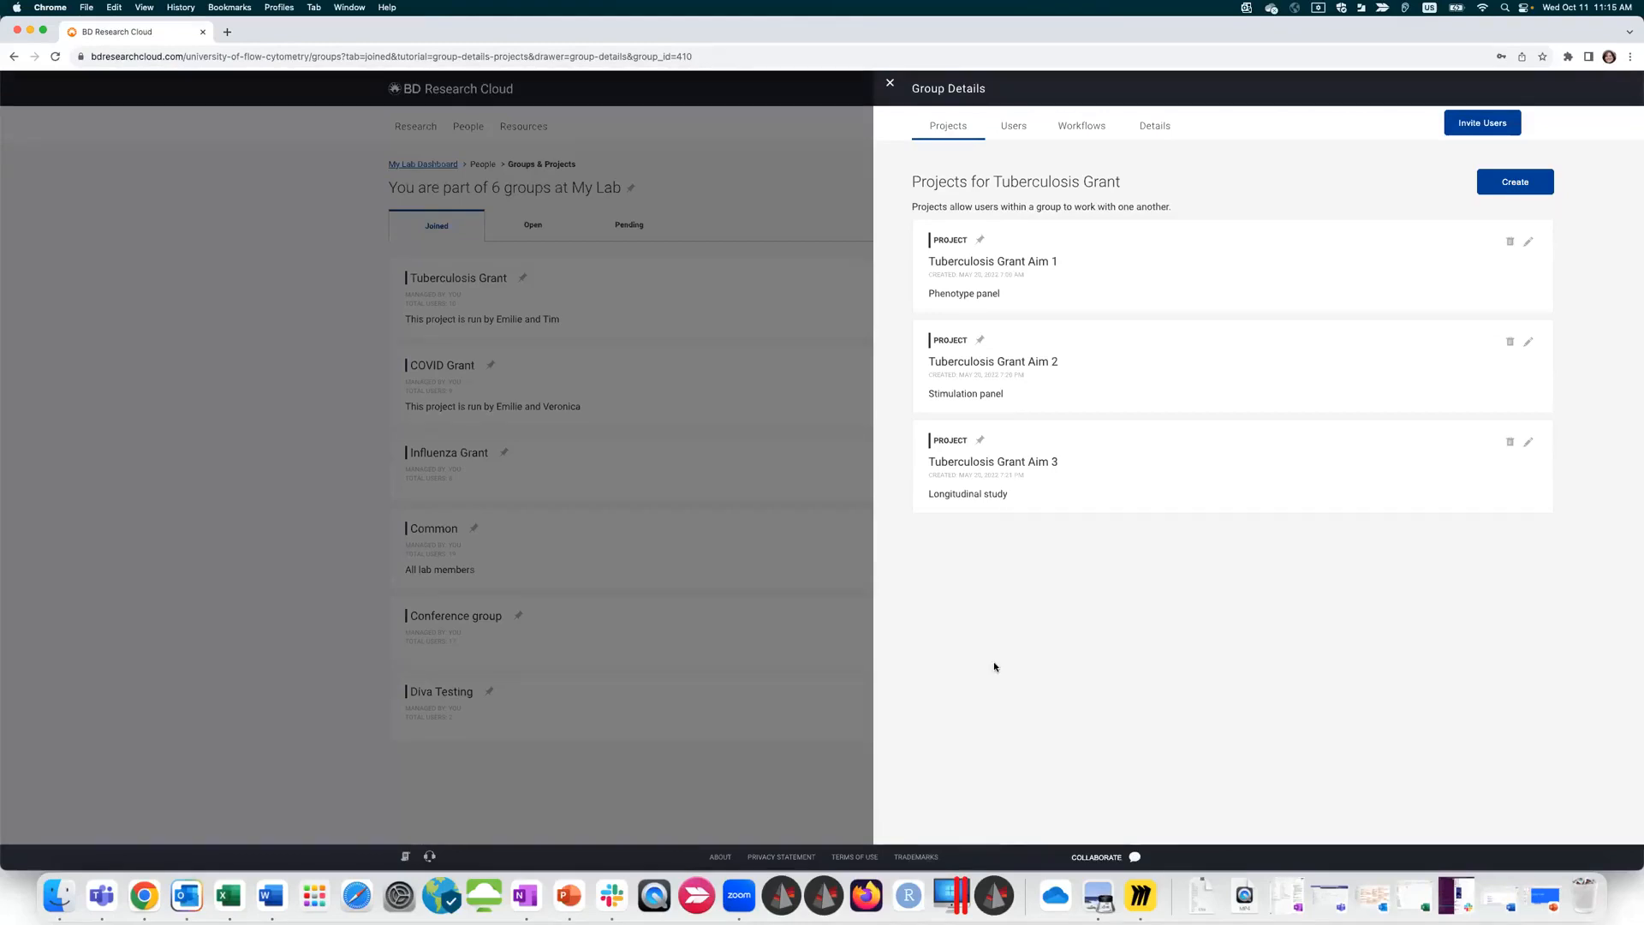
{"action": "left_click", "coordinate": [895, 85]}
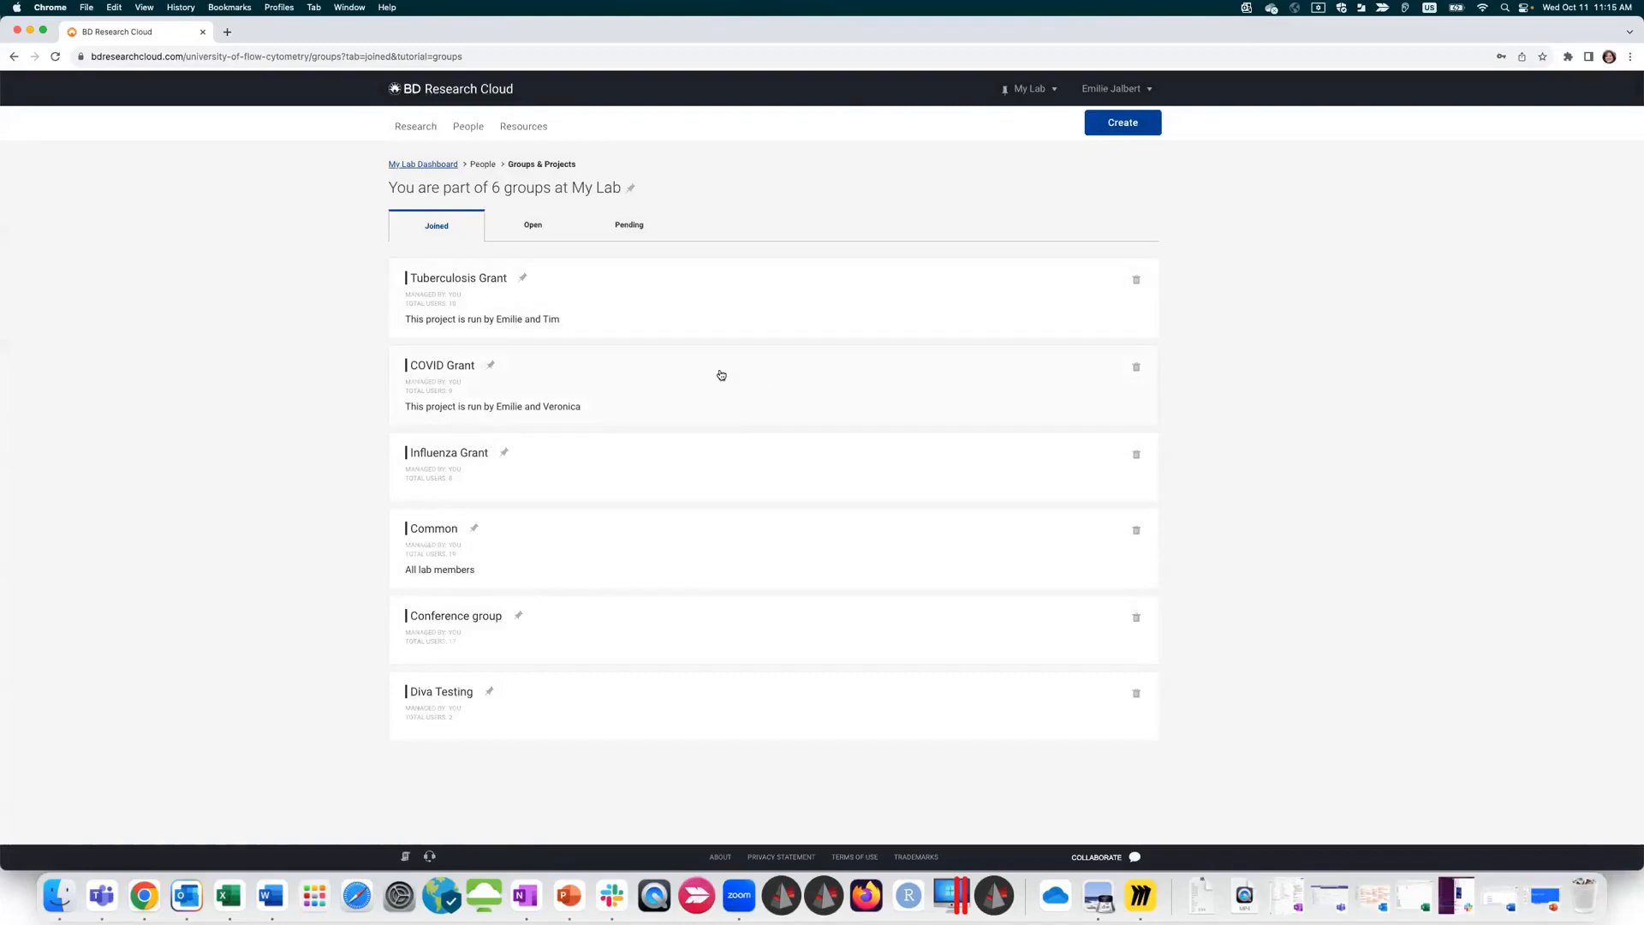
{"action": "mouse_move", "coordinate": [477, 126]}
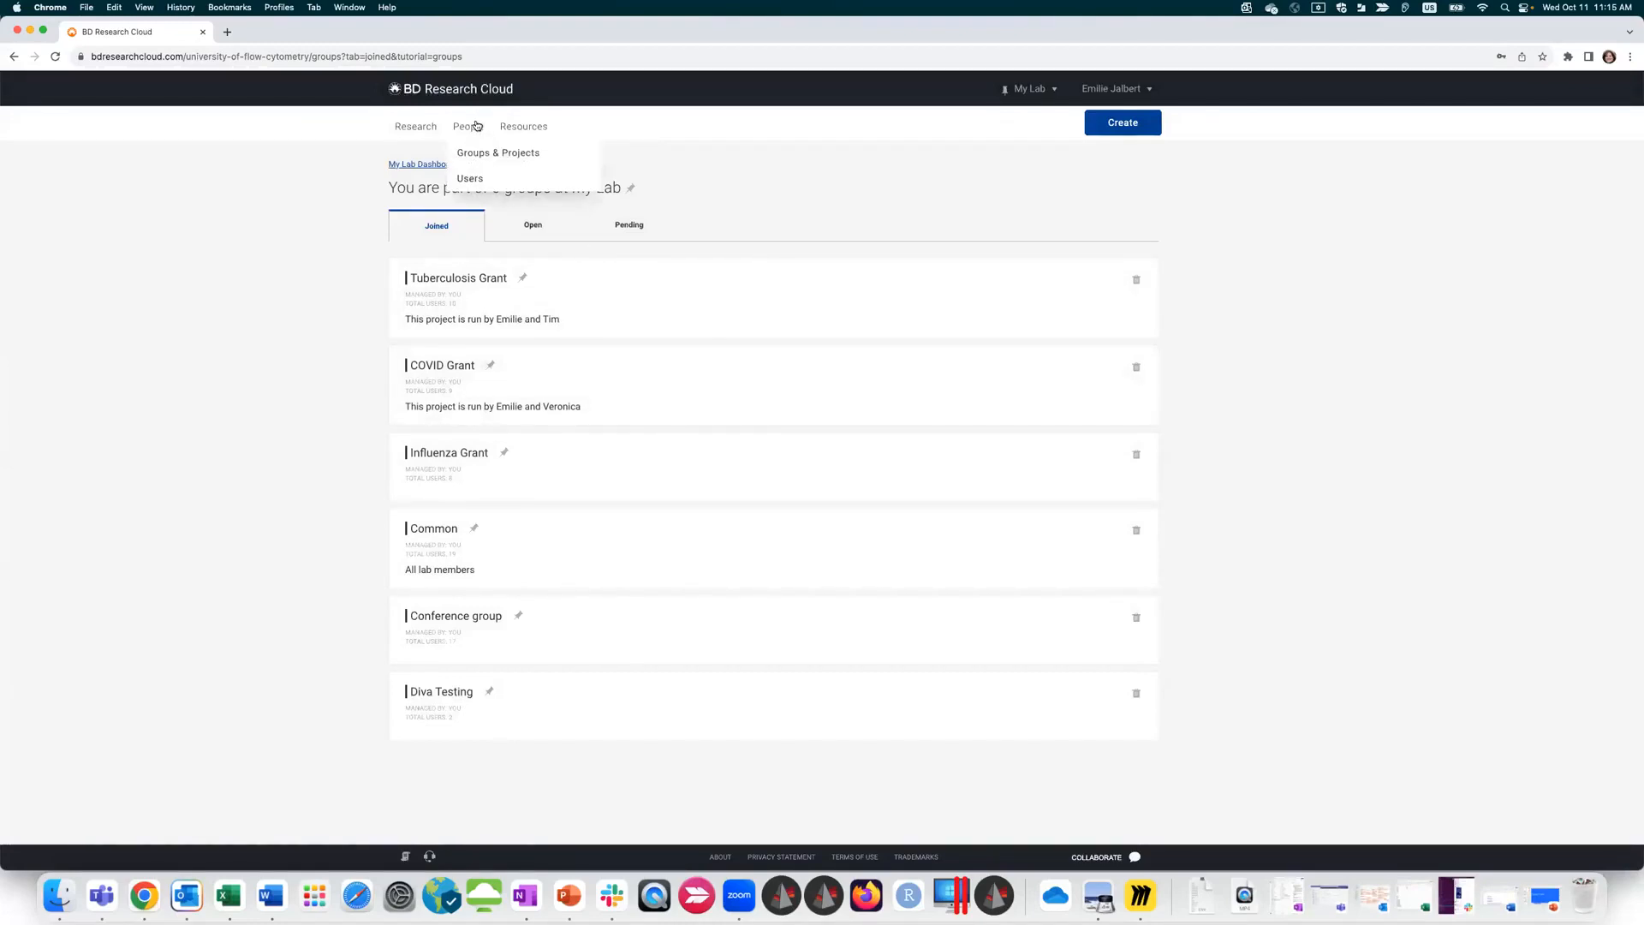
{"action": "left_click", "coordinate": [470, 178]}
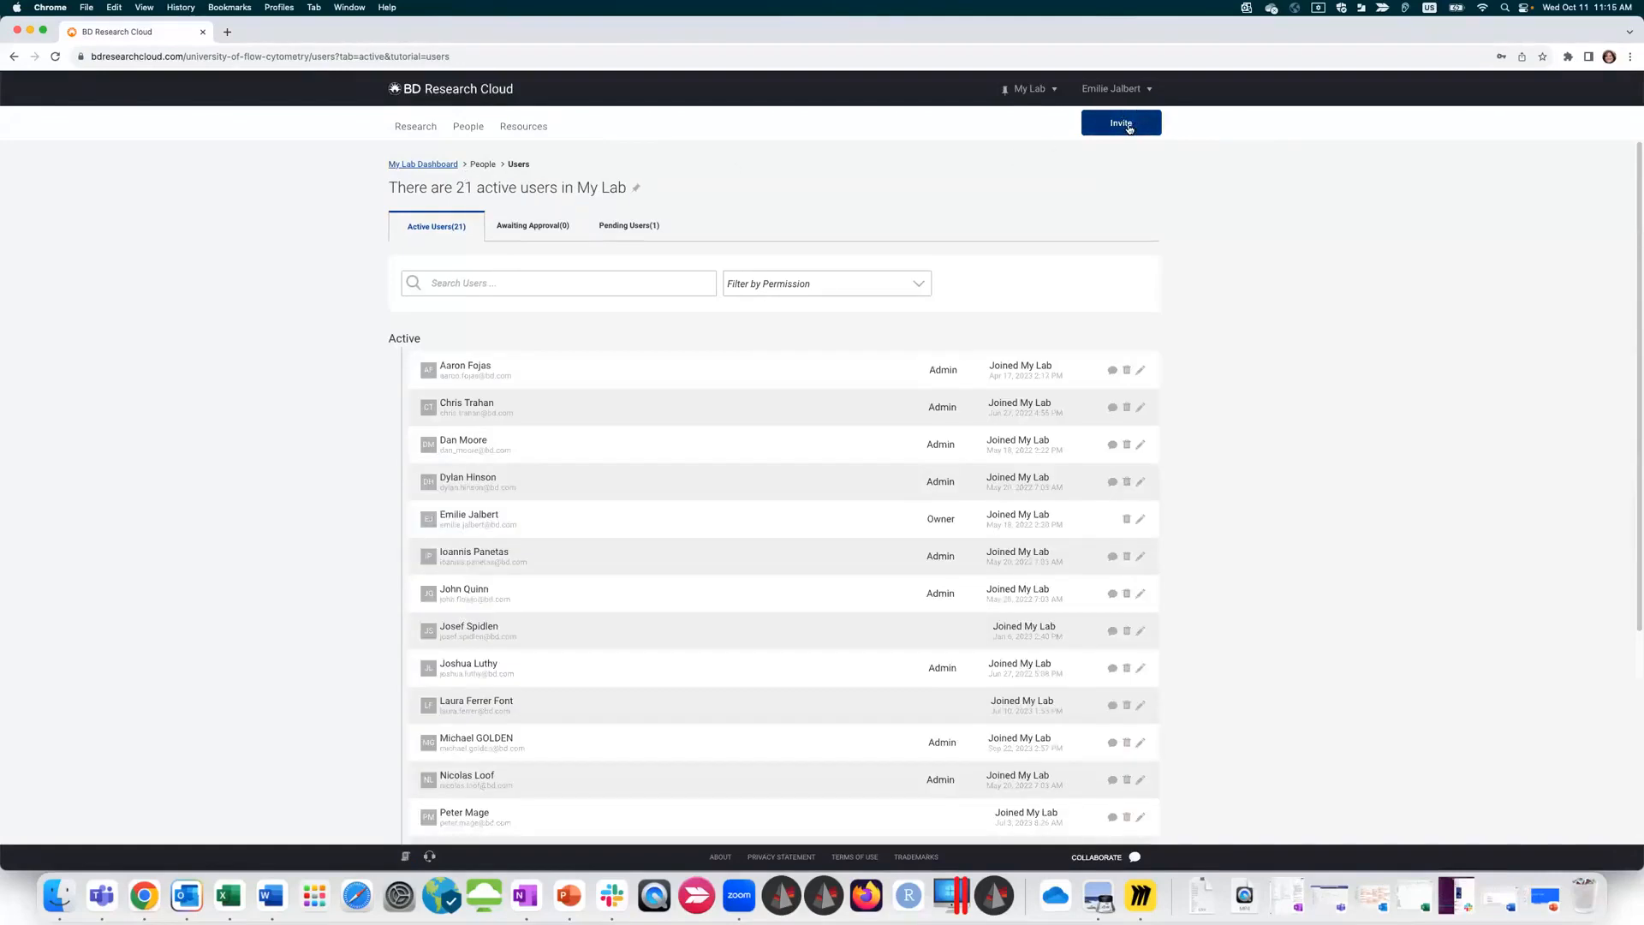
Step: Start a new user invitation and assign it to the Tuberculosis Grant, Influenza Grant and Conference group groups
{"action": "left_click", "coordinate": [1129, 127]}
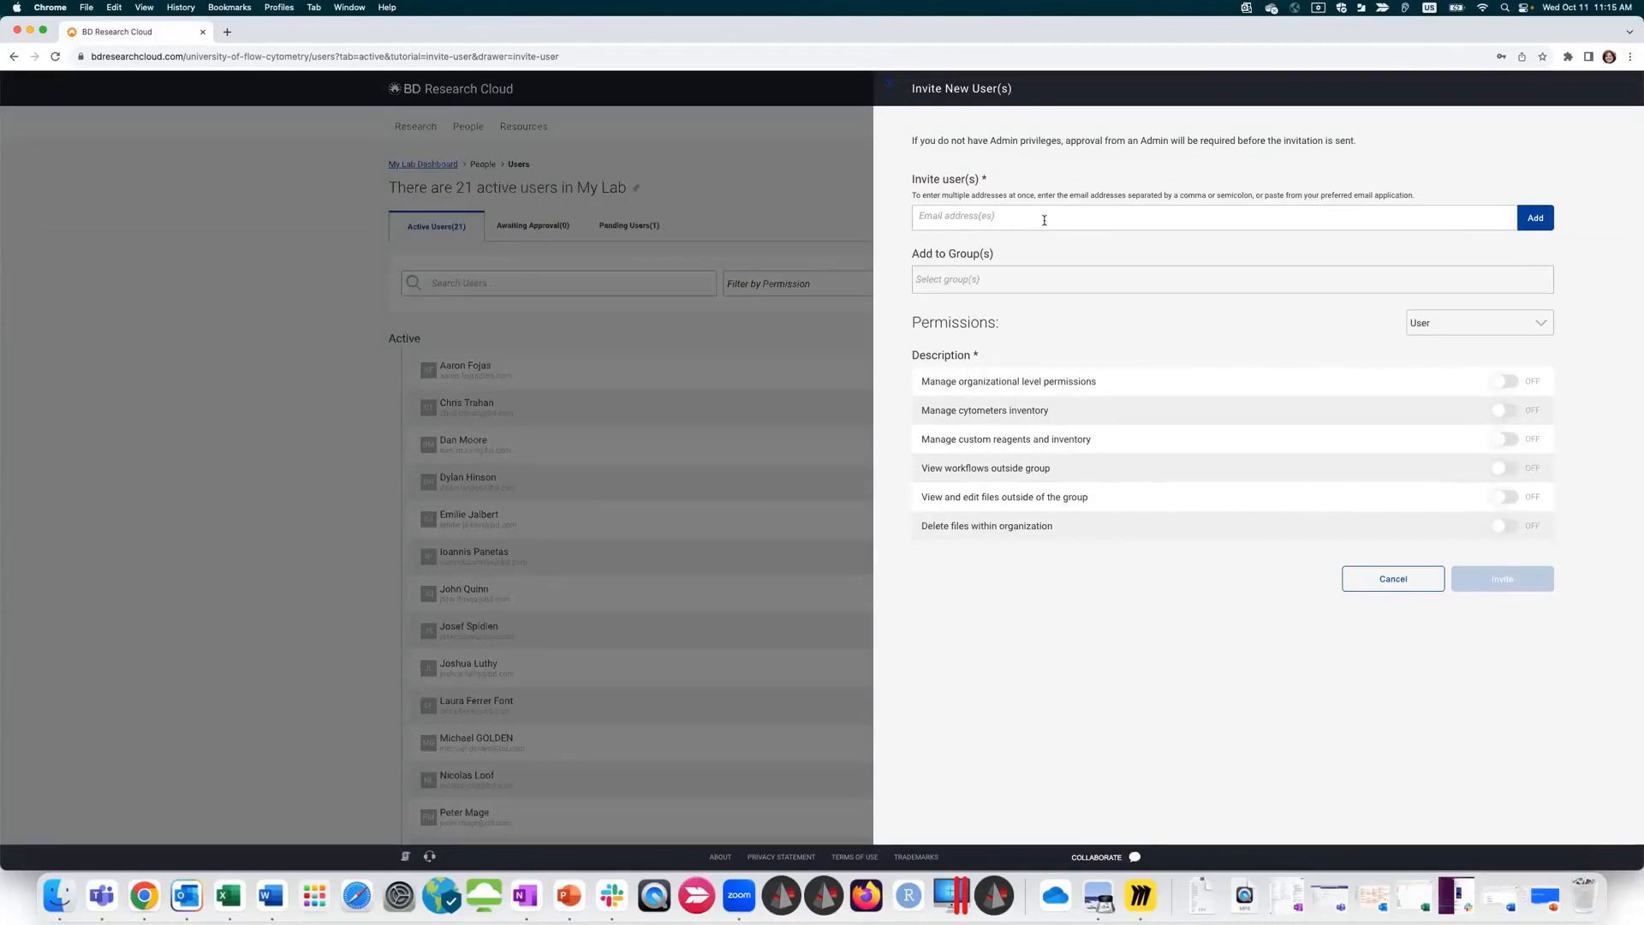
{"action": "left_click", "coordinate": [1017, 222]}
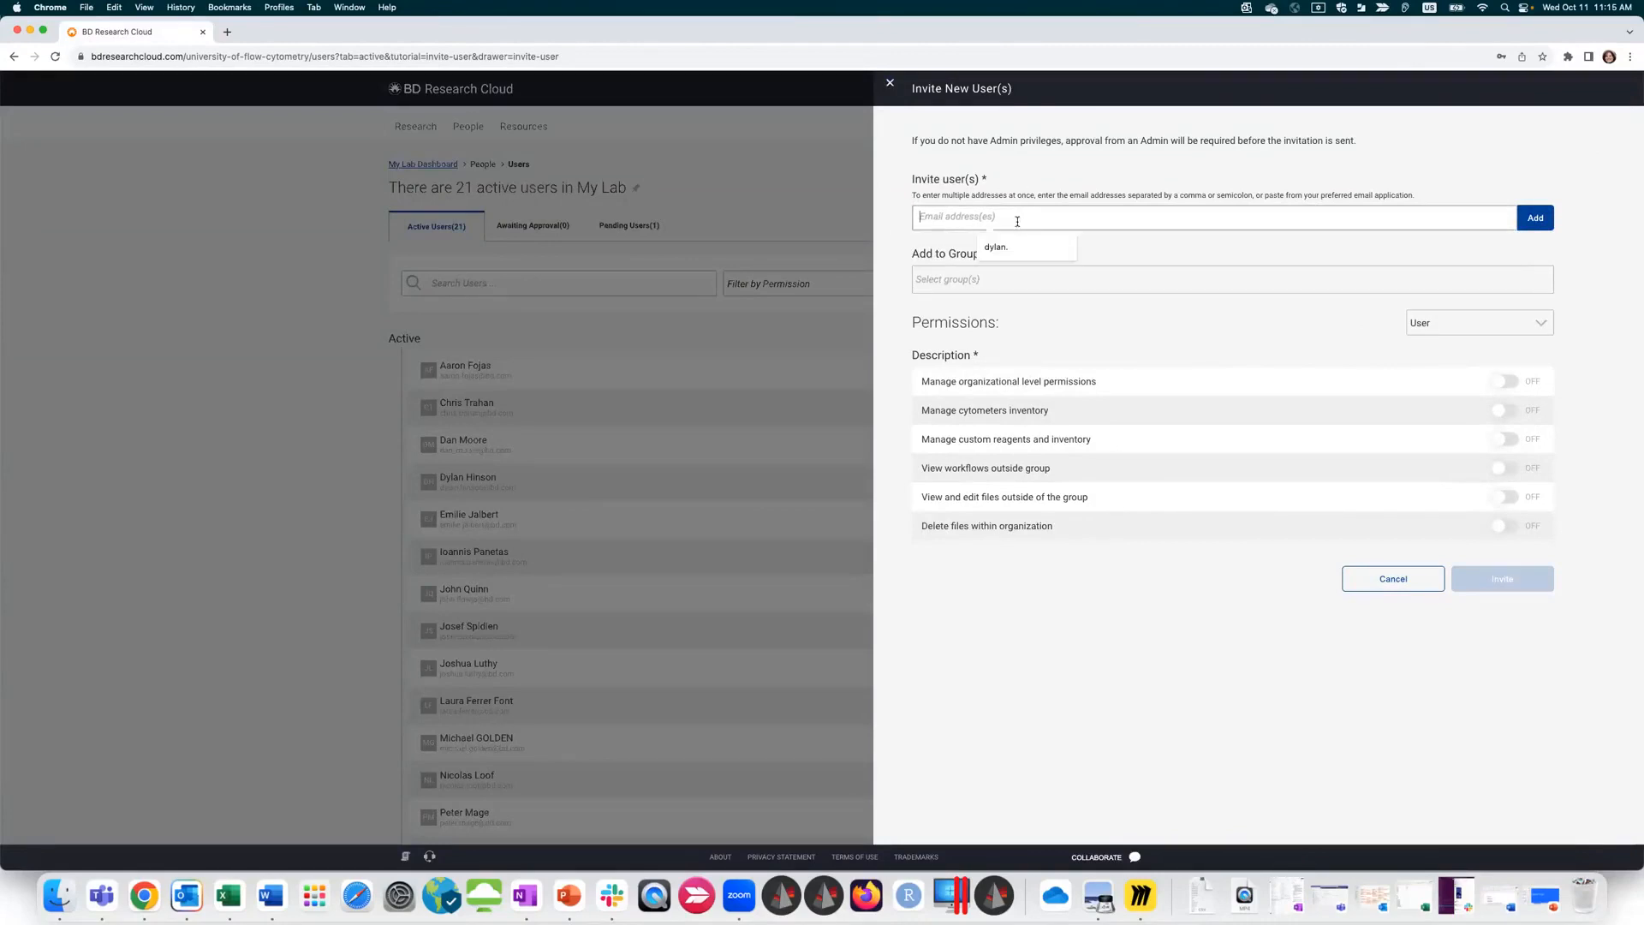
{"action": "left_click", "coordinate": [941, 280]}
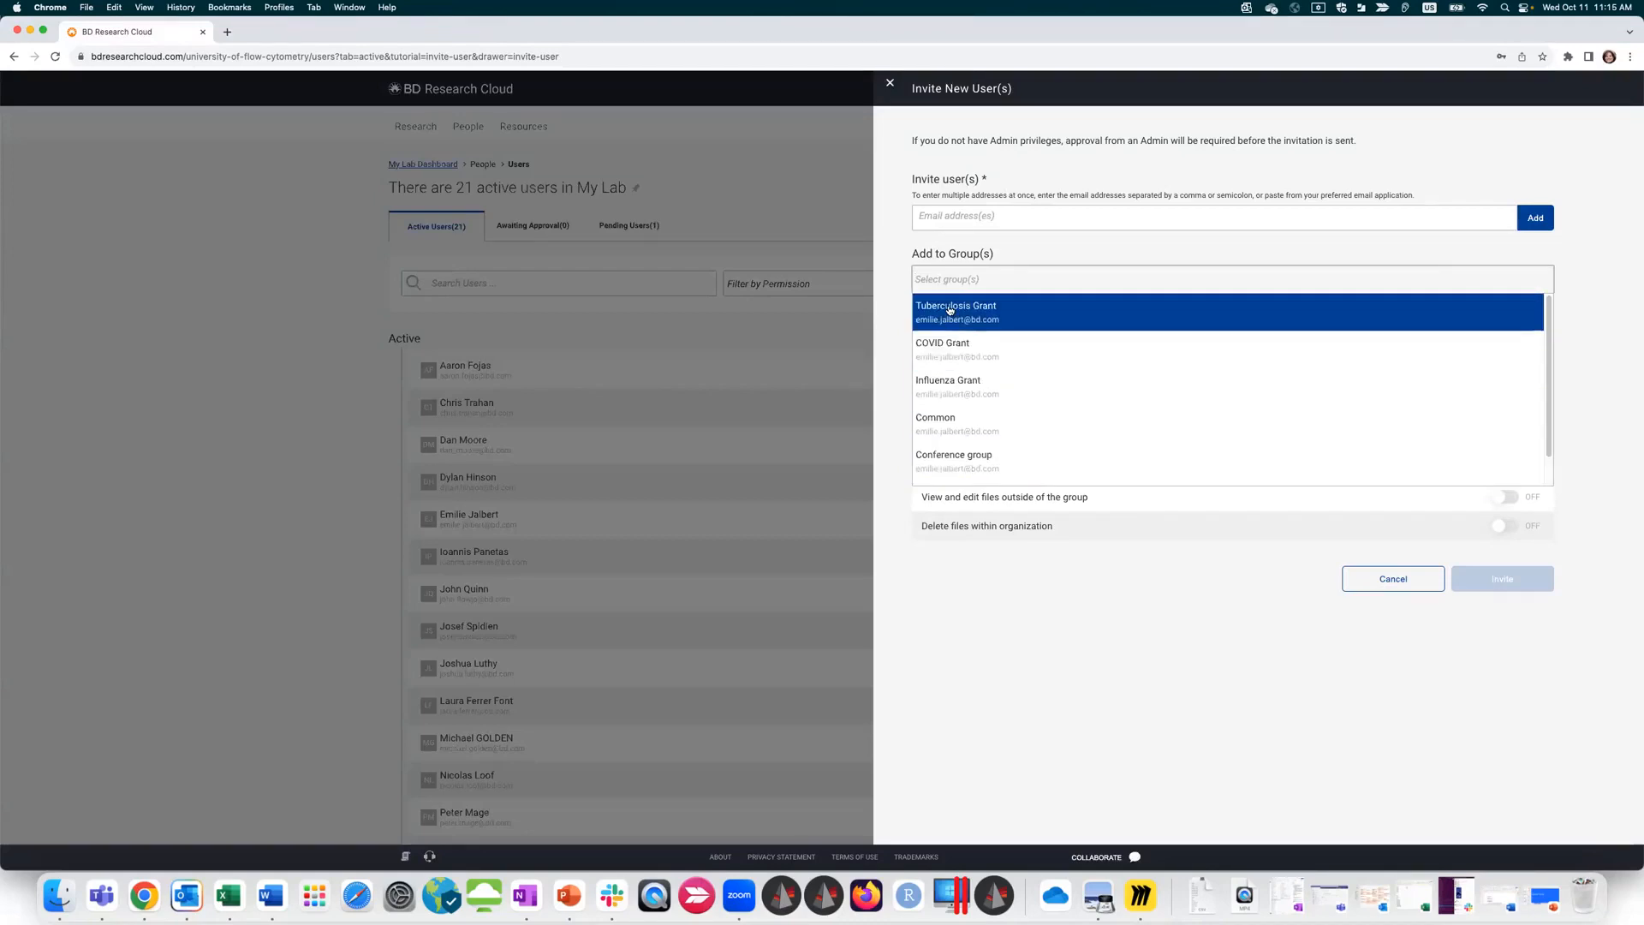
{"action": "left_click", "coordinate": [947, 305]}
{"action": "left_click", "coordinate": [1010, 290]}
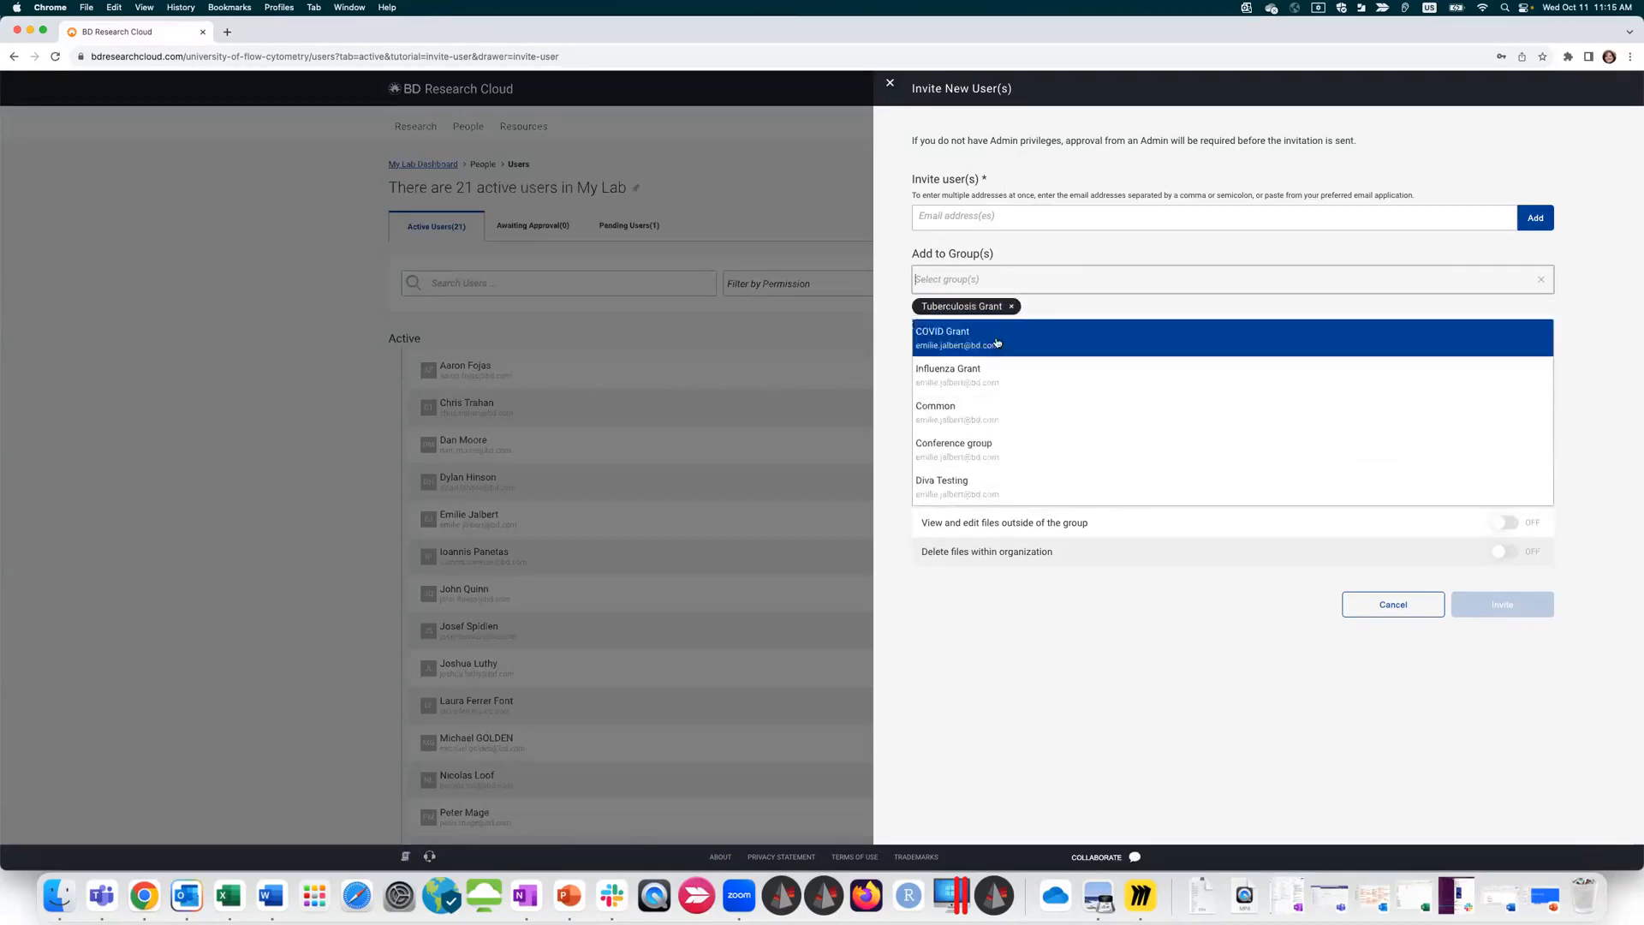
{"action": "left_click", "coordinate": [1011, 374]}
{"action": "left_click", "coordinate": [1002, 278]}
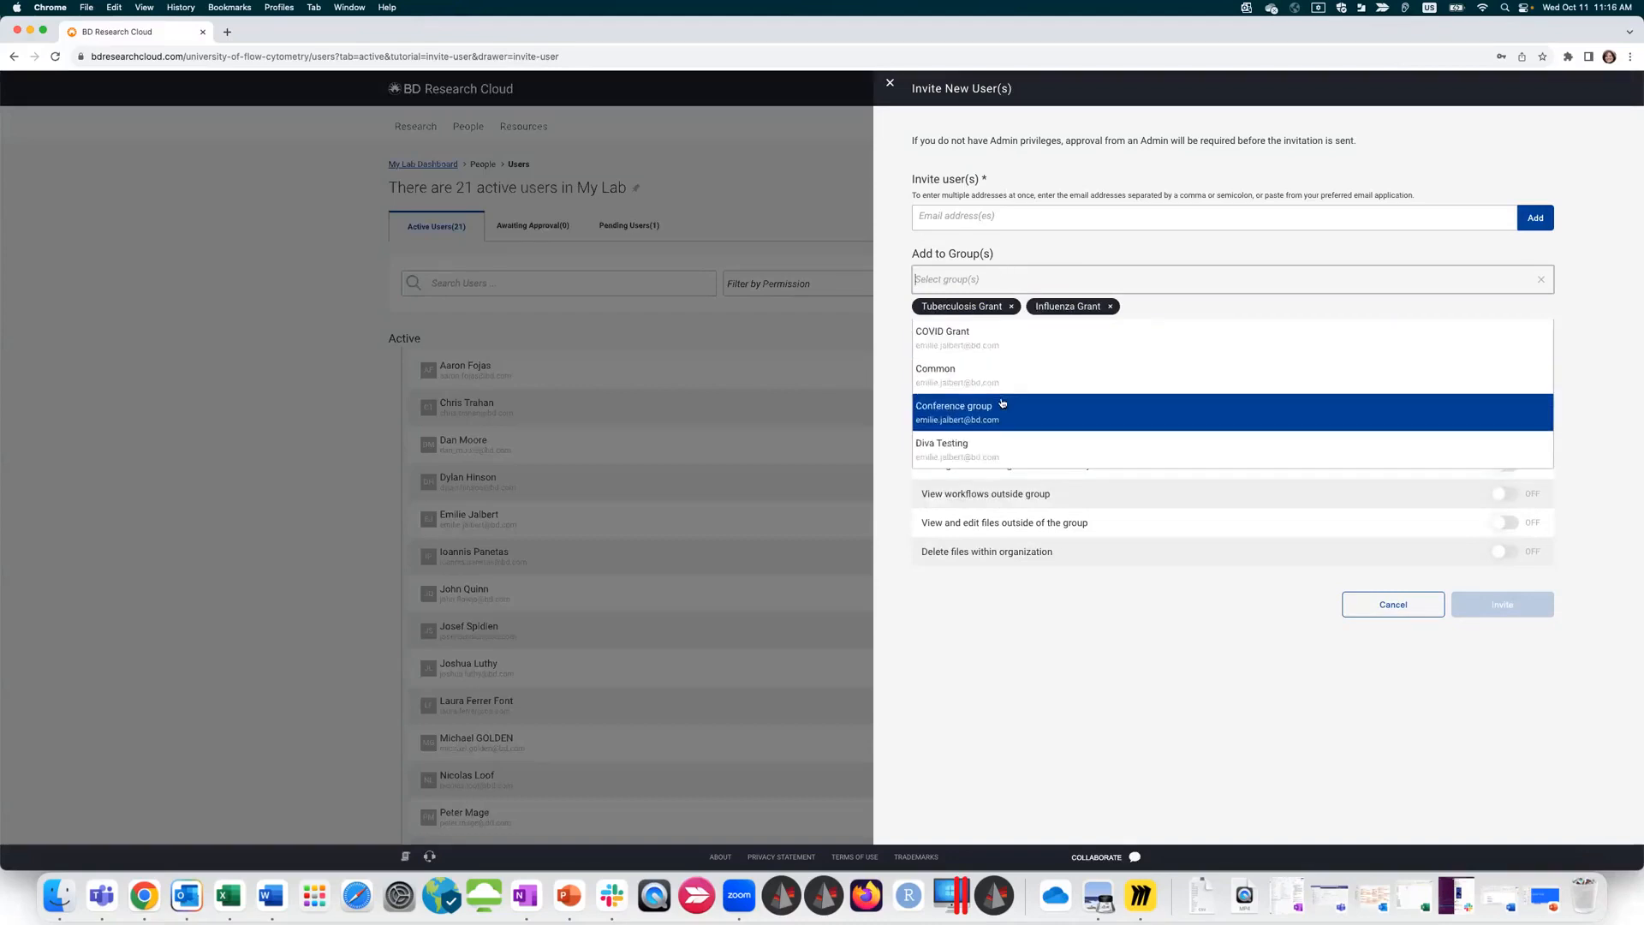
{"action": "left_click", "coordinate": [1001, 407]}
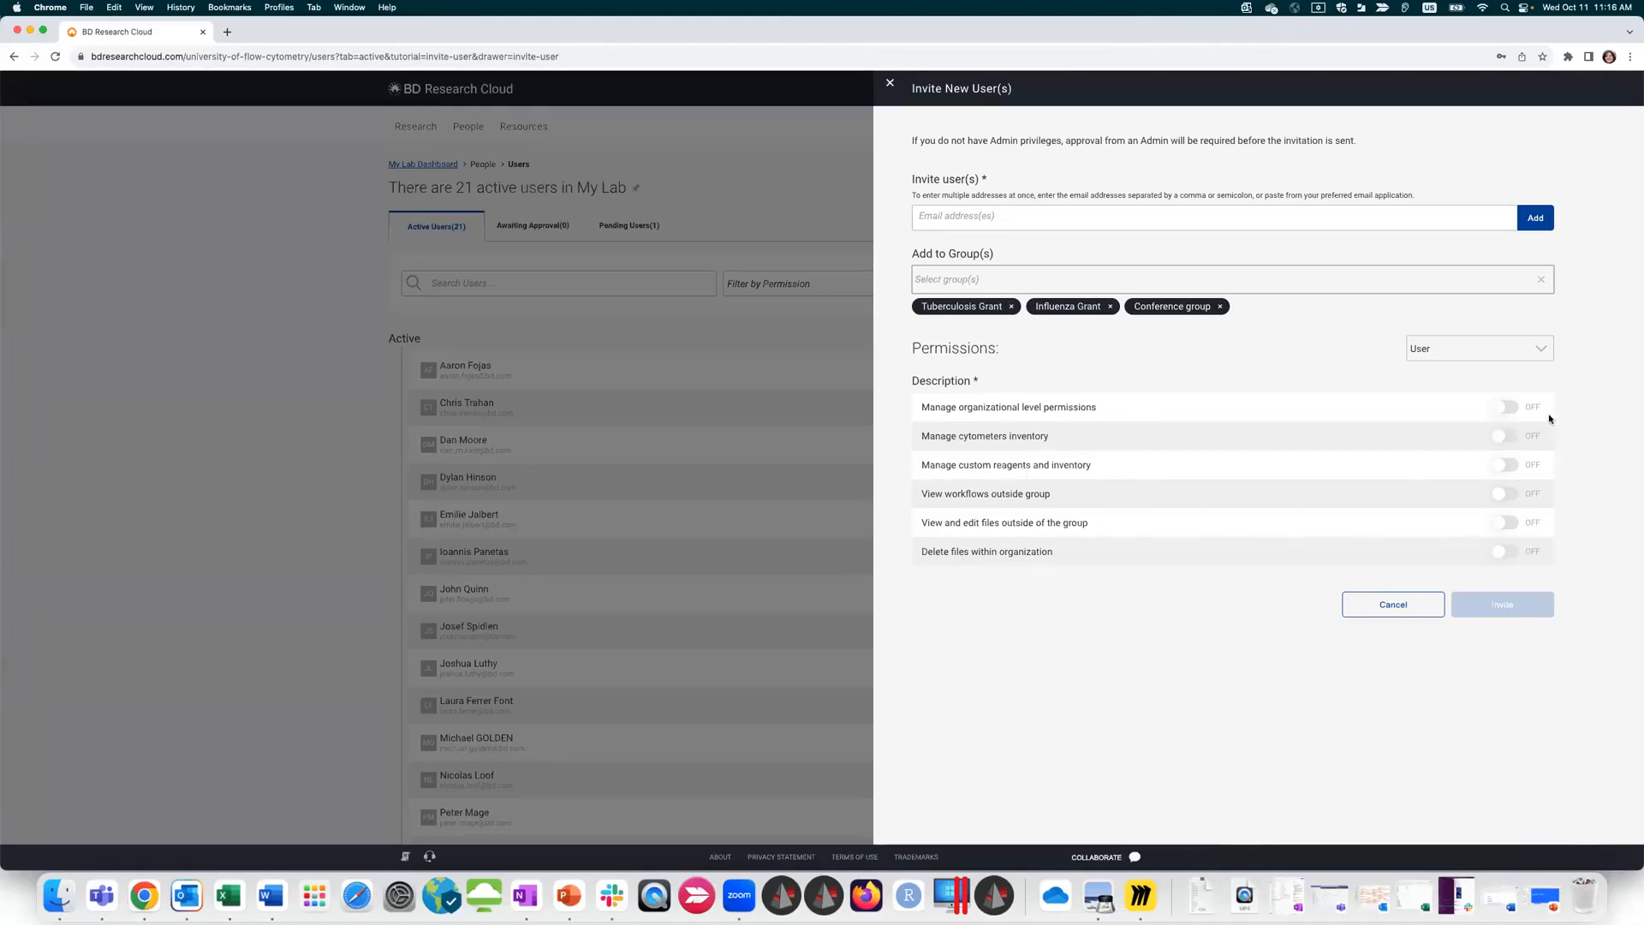
Step: Try the organization, cytometer inventory, custom reagent and outside-workflow permission switches in the invitation and turn them all off again
{"action": "left_click", "coordinate": [1507, 410]}
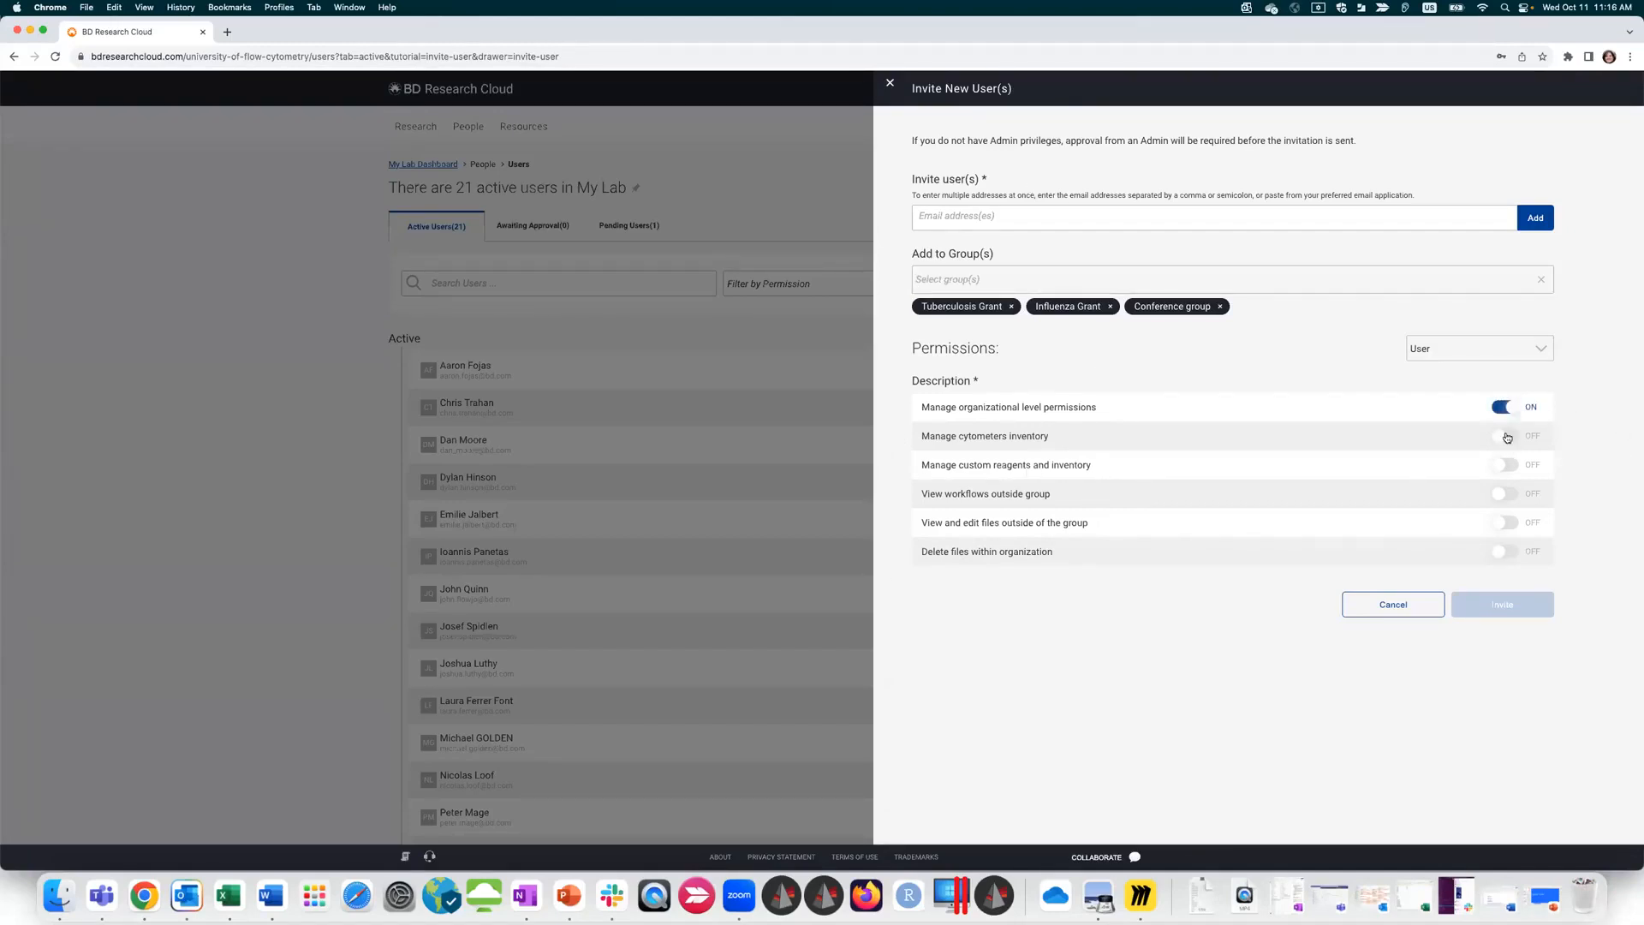
{"action": "left_click", "coordinate": [1507, 464]}
{"action": "left_click", "coordinate": [1505, 494]}
{"action": "left_click", "coordinate": [1504, 465]}
{"action": "left_click", "coordinate": [1504, 435]}
{"action": "left_click", "coordinate": [1501, 409]}
{"action": "left_click", "coordinate": [1504, 495]}
Step: Highlight the instructions for entering multiple e-mail addresses, and discard the unsaved user invitation
{"action": "left_click_drag", "start_coordinate": [946, 195], "coordinate": [1315, 206]}
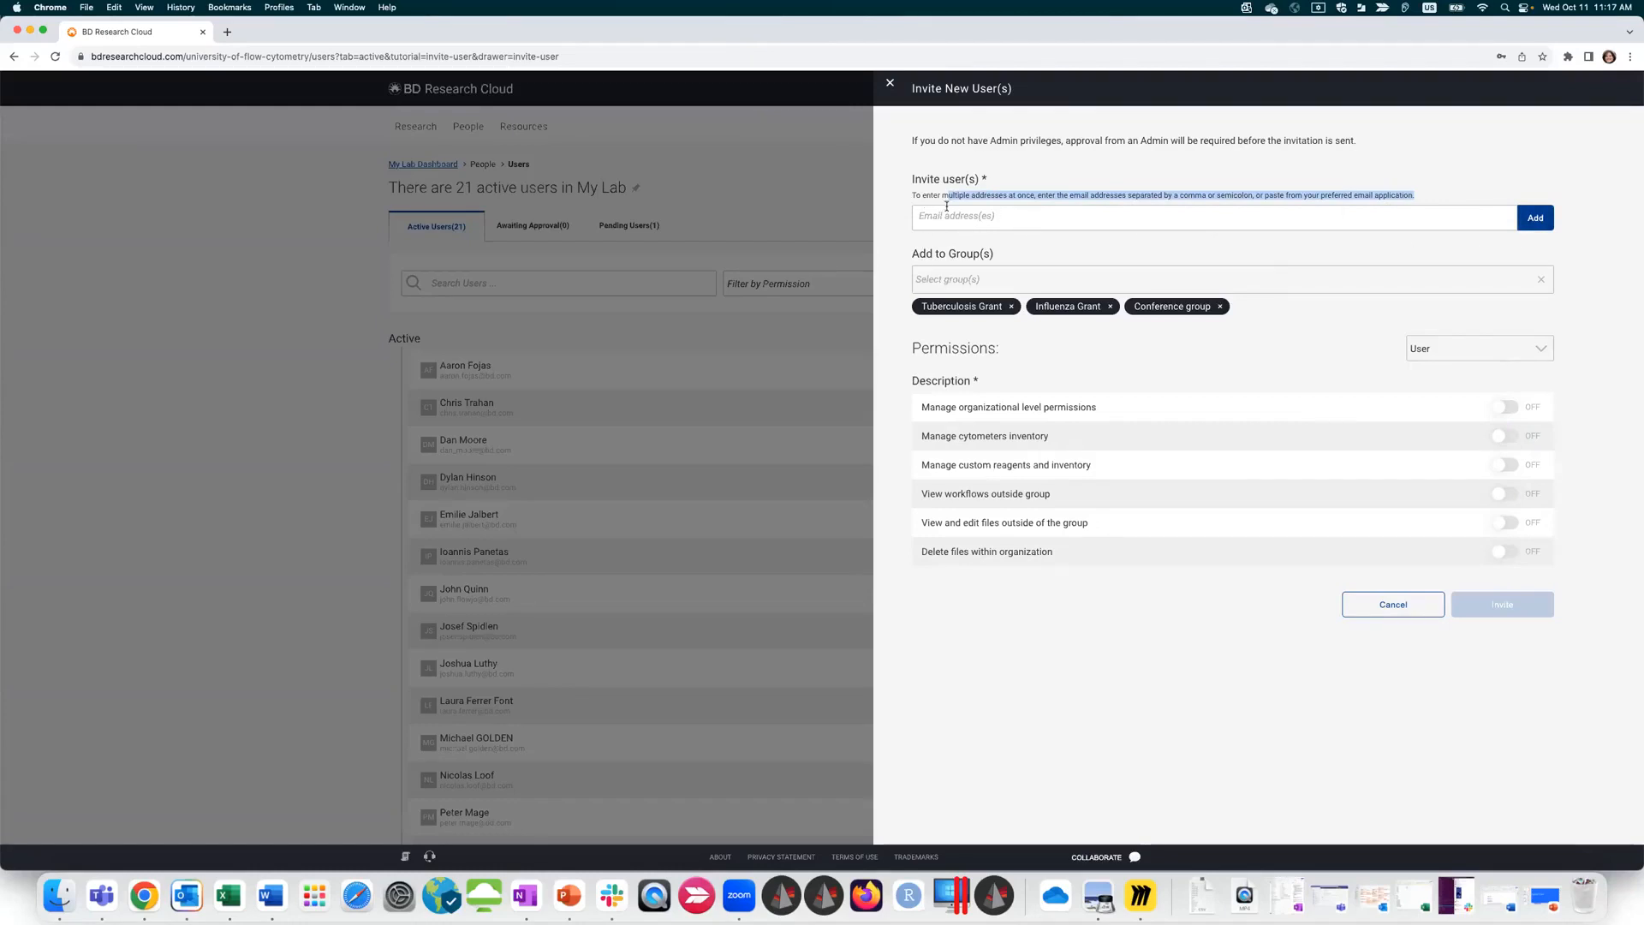
{"action": "left_click", "coordinate": [892, 85]}
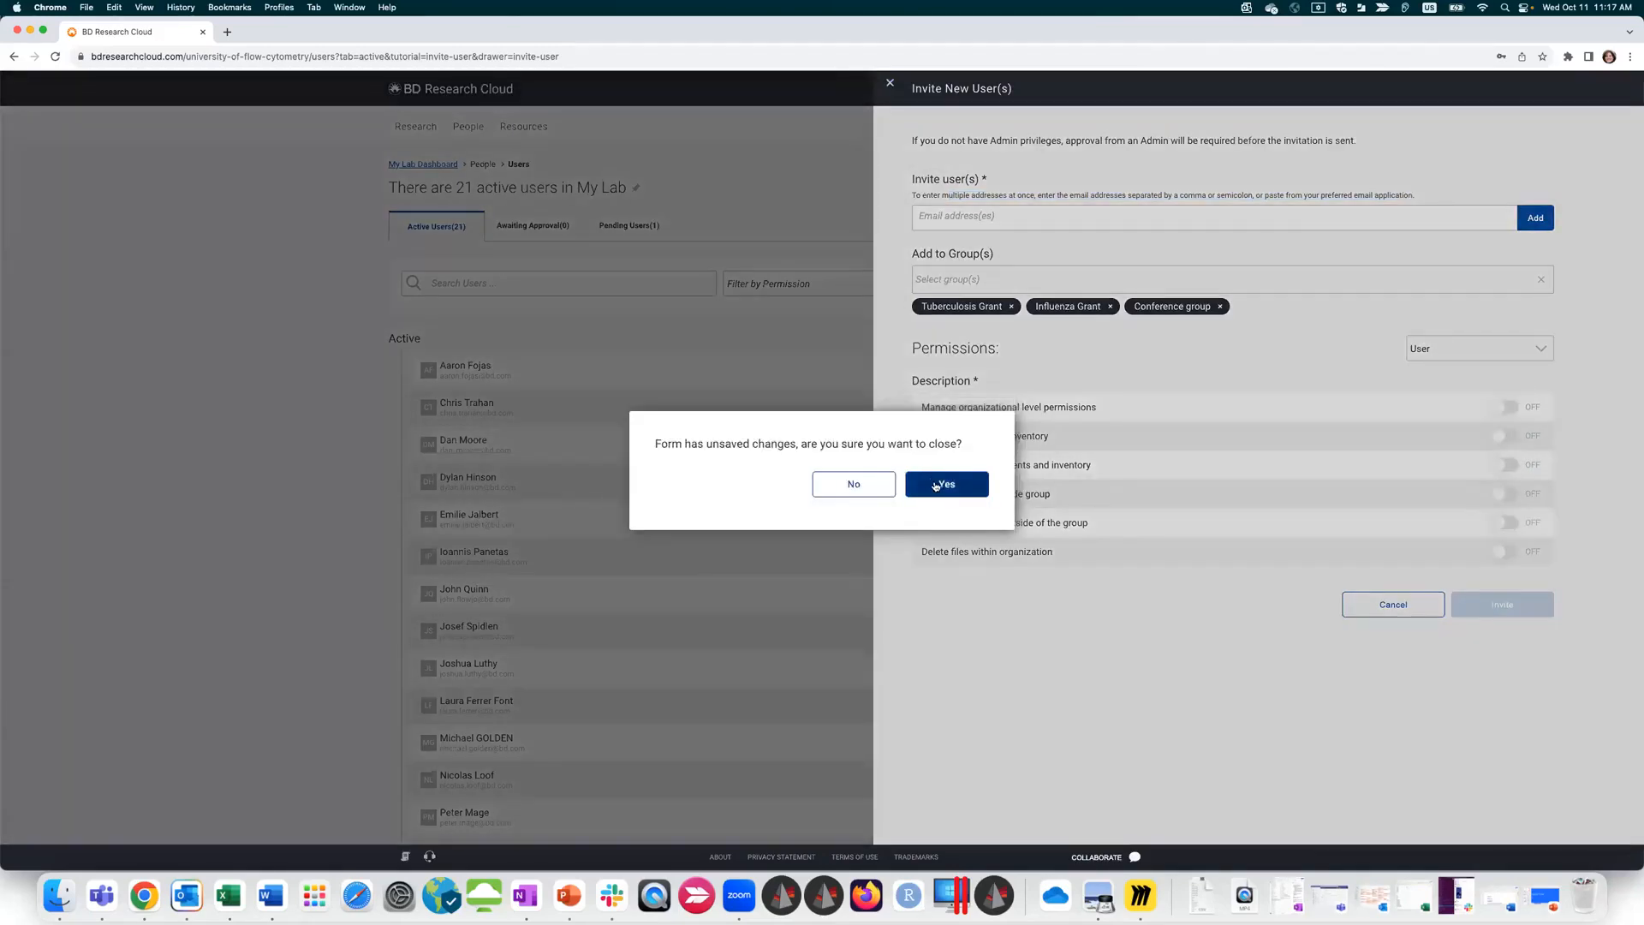
{"action": "left_click", "coordinate": [934, 485]}
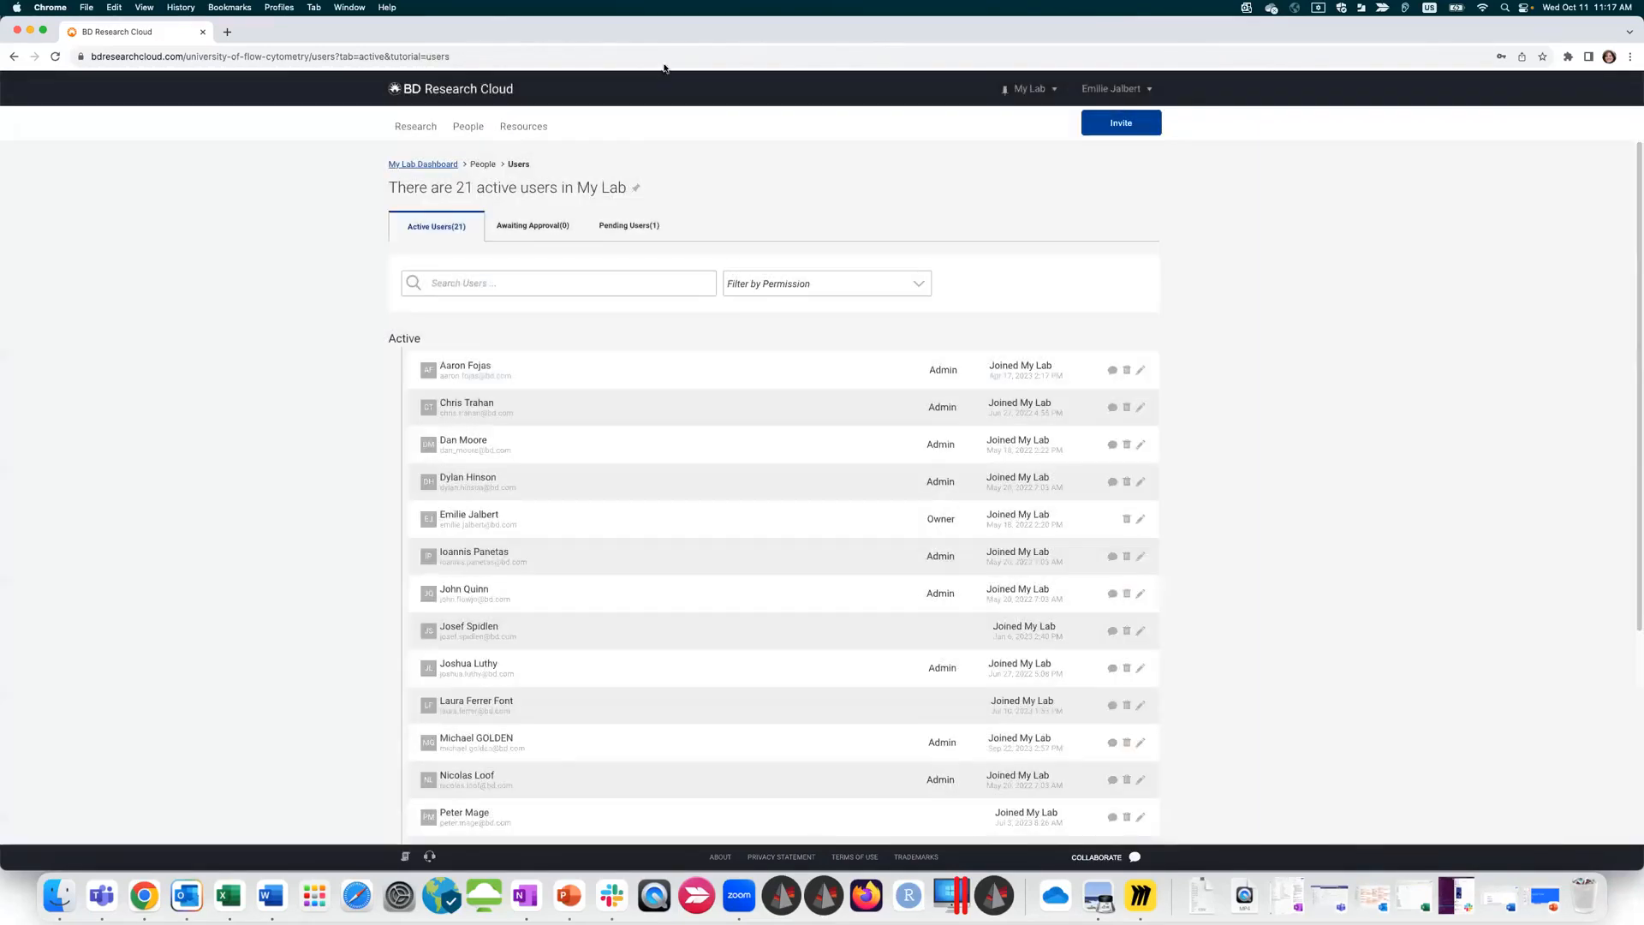
Step: Open the Cytometers page of the My Lab organization
{"action": "mouse_move", "coordinate": [458, 130]}
{"action": "mouse_move", "coordinate": [469, 127]}
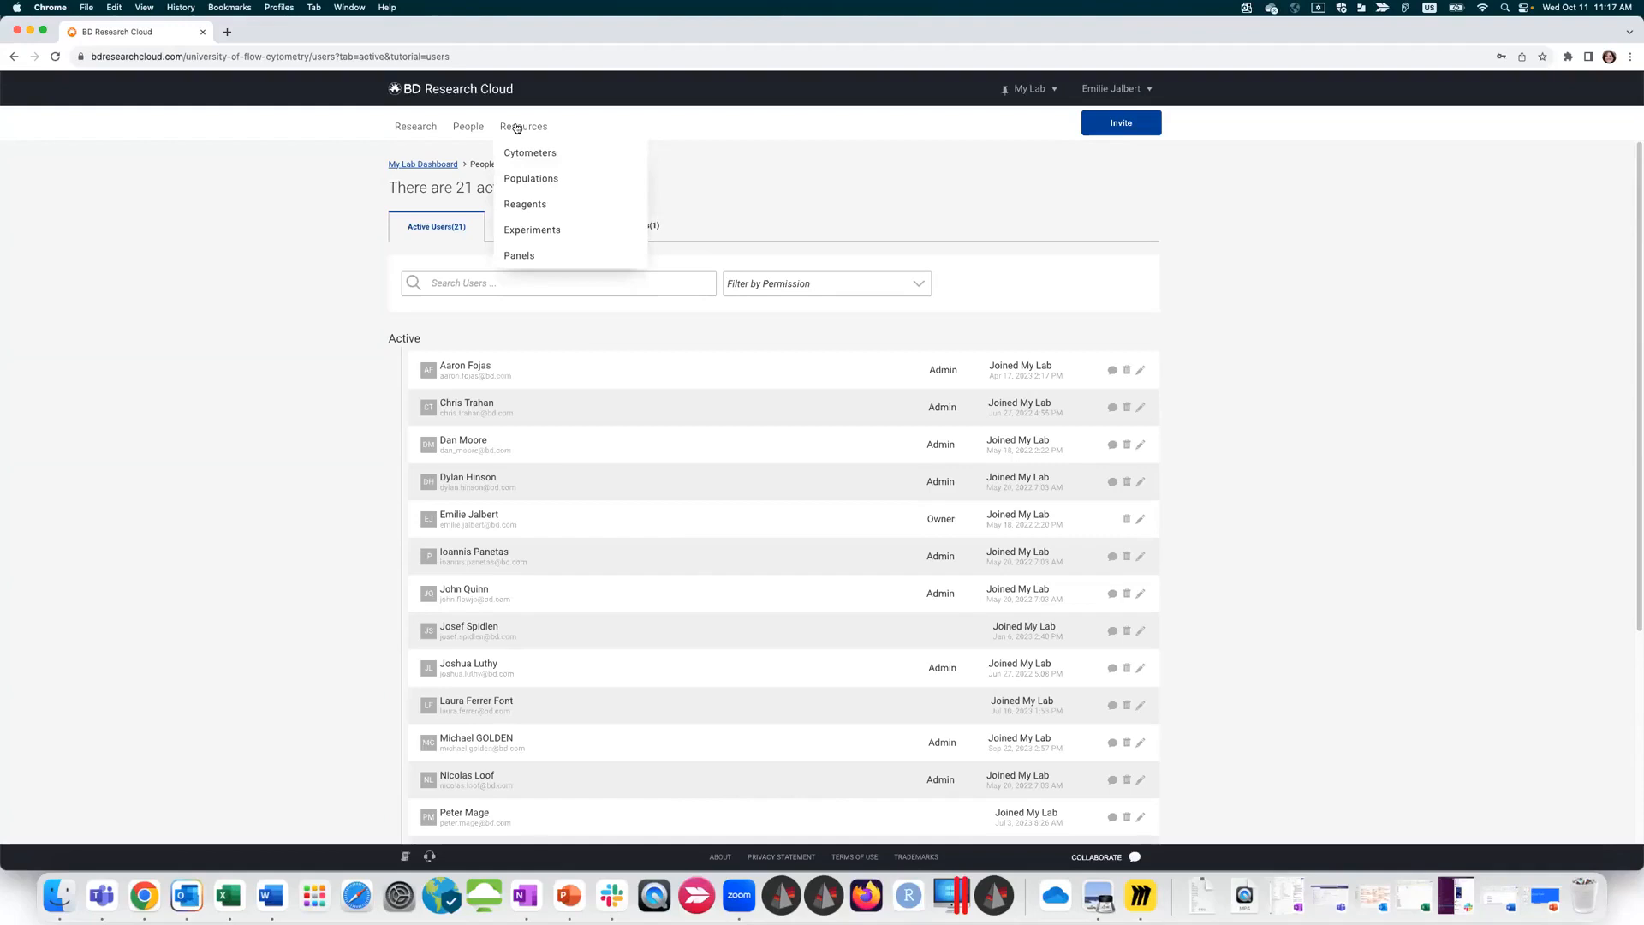
{"action": "left_click", "coordinate": [547, 154]}
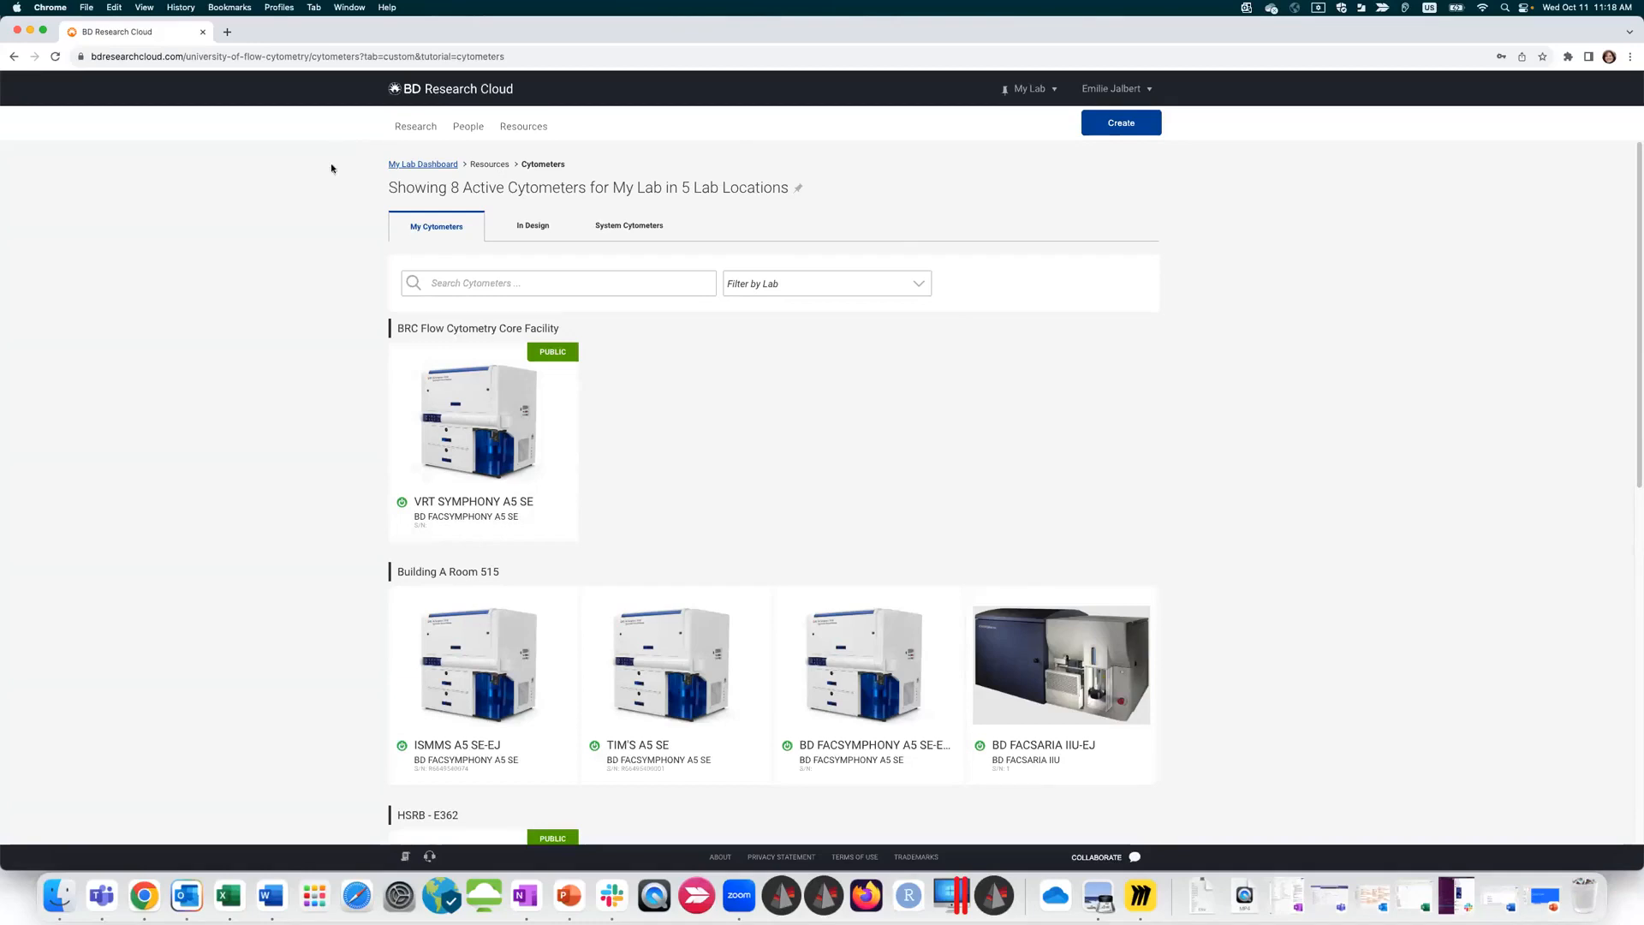
Step: Open the form for importing a new cytometer, and view its new lab location form without adding a location
{"action": "left_click", "coordinate": [1132, 128]}
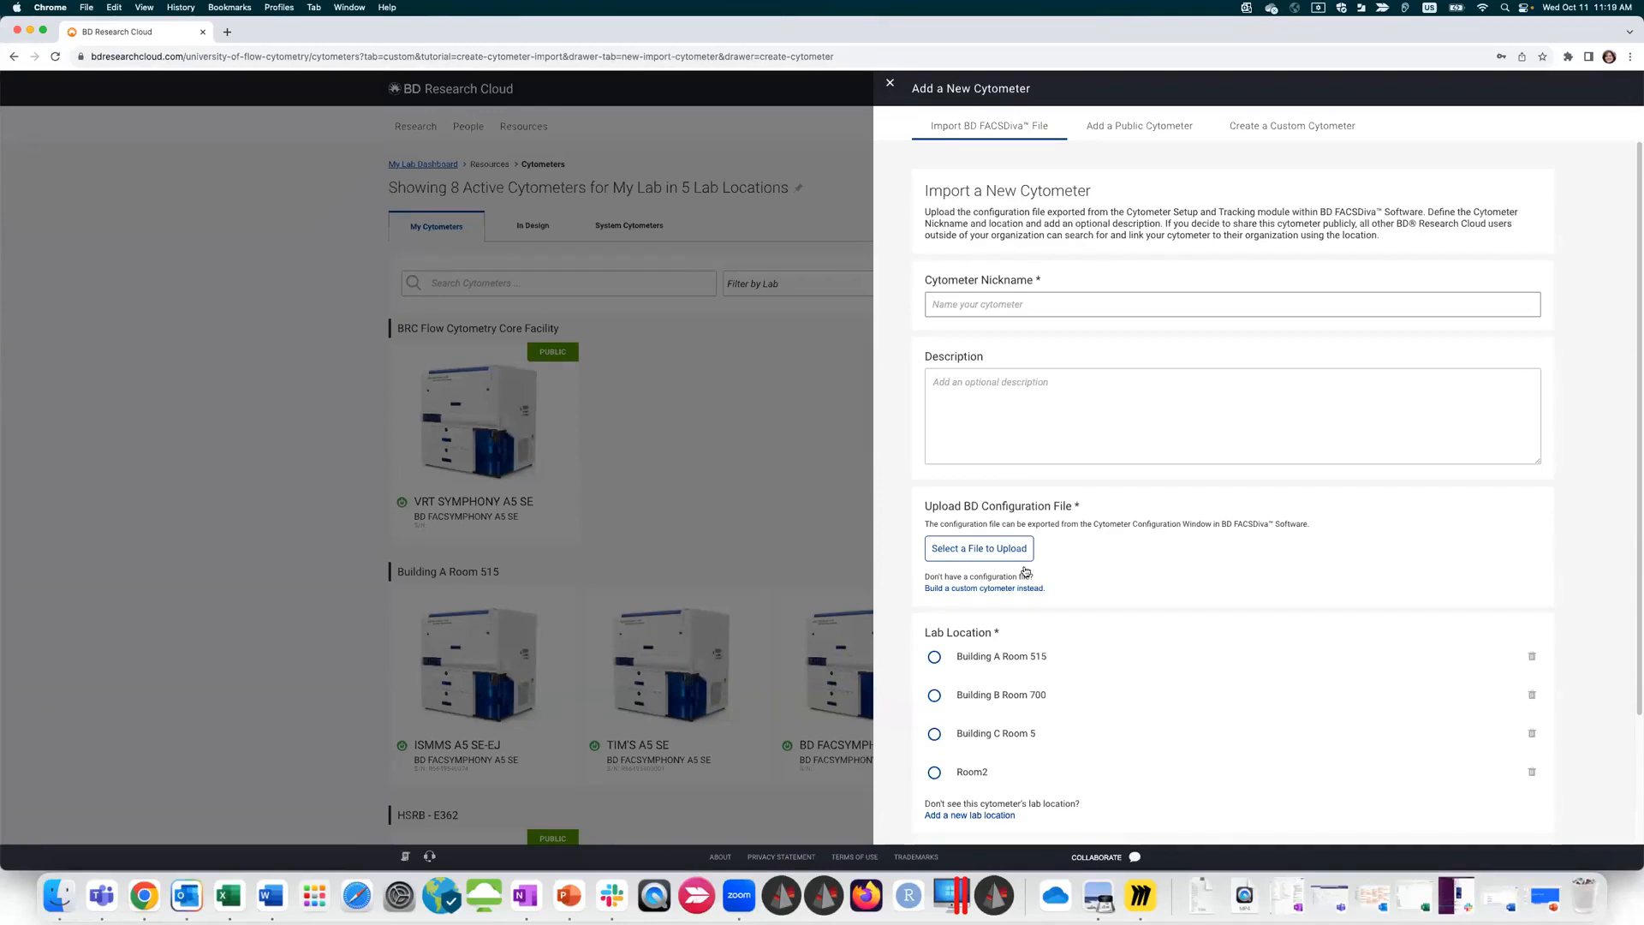
{"action": "scroll", "coordinate": [1273, 587], "scroll_direction": "down", "scroll_amount": 4}
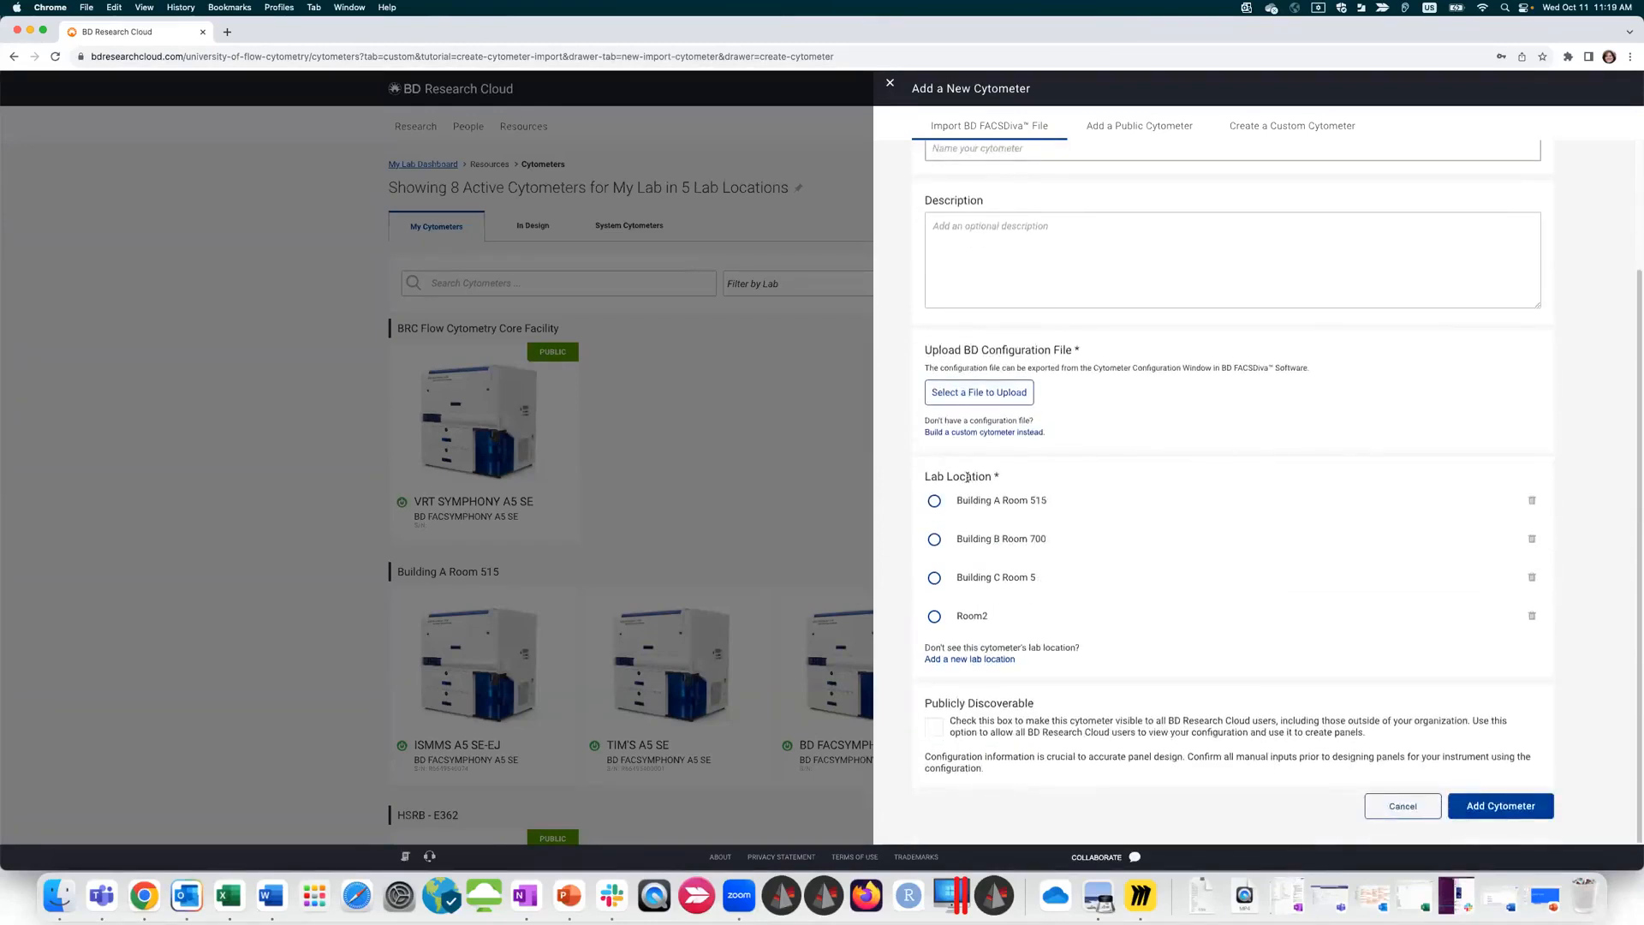
{"action": "left_click", "coordinate": [948, 664]}
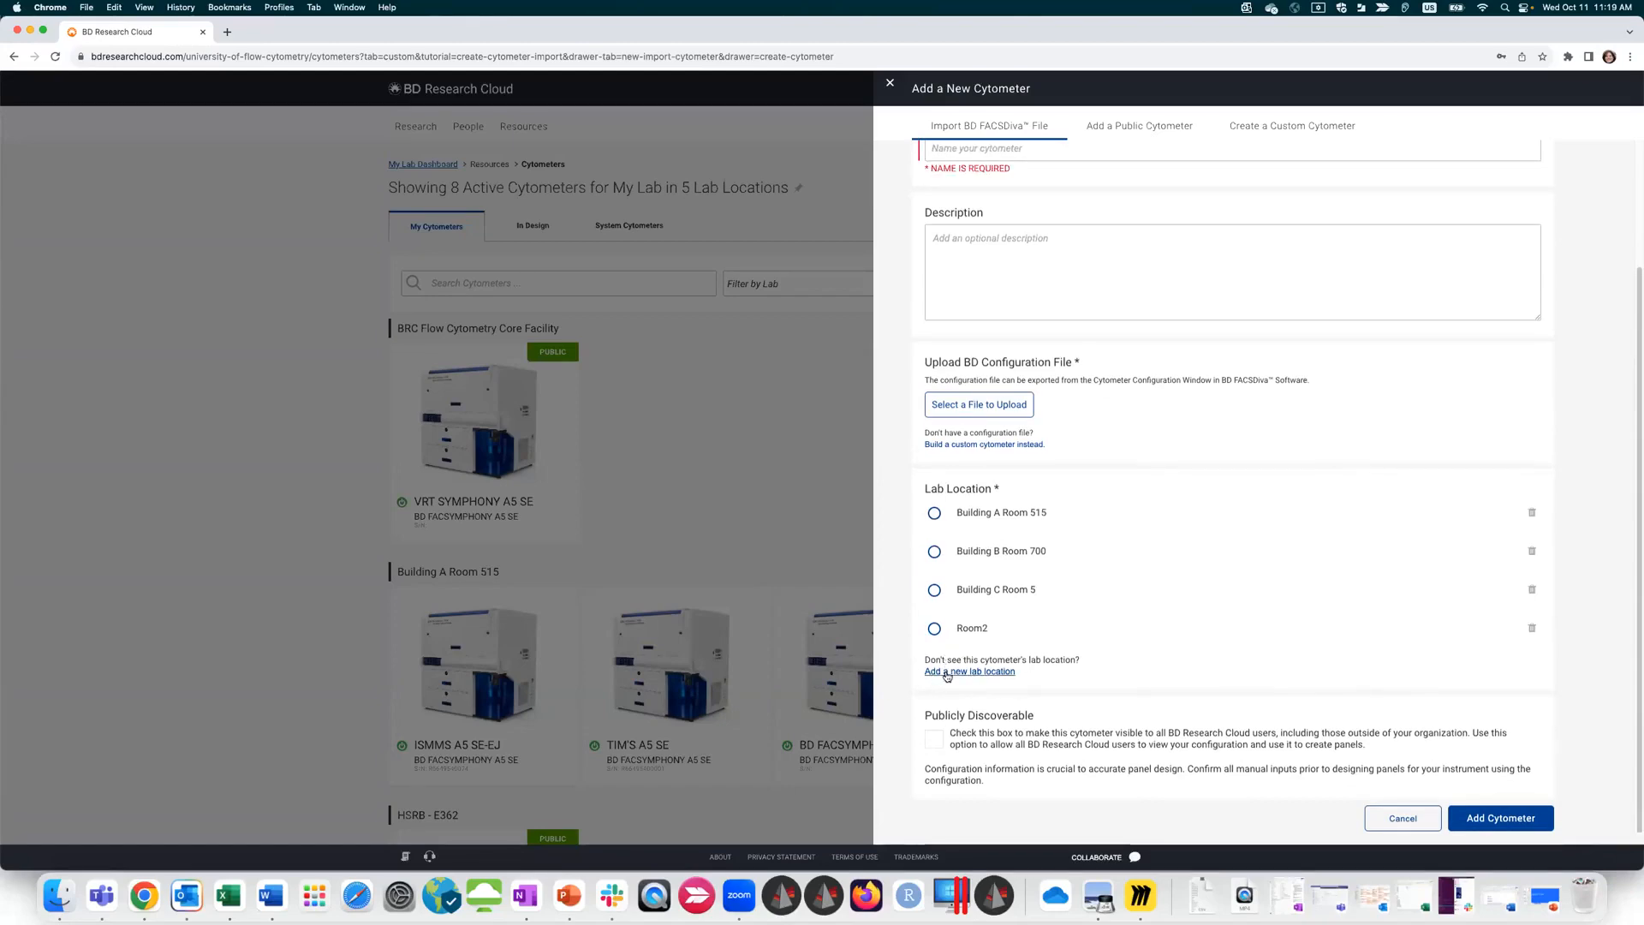
{"action": "left_click", "coordinate": [947, 673]}
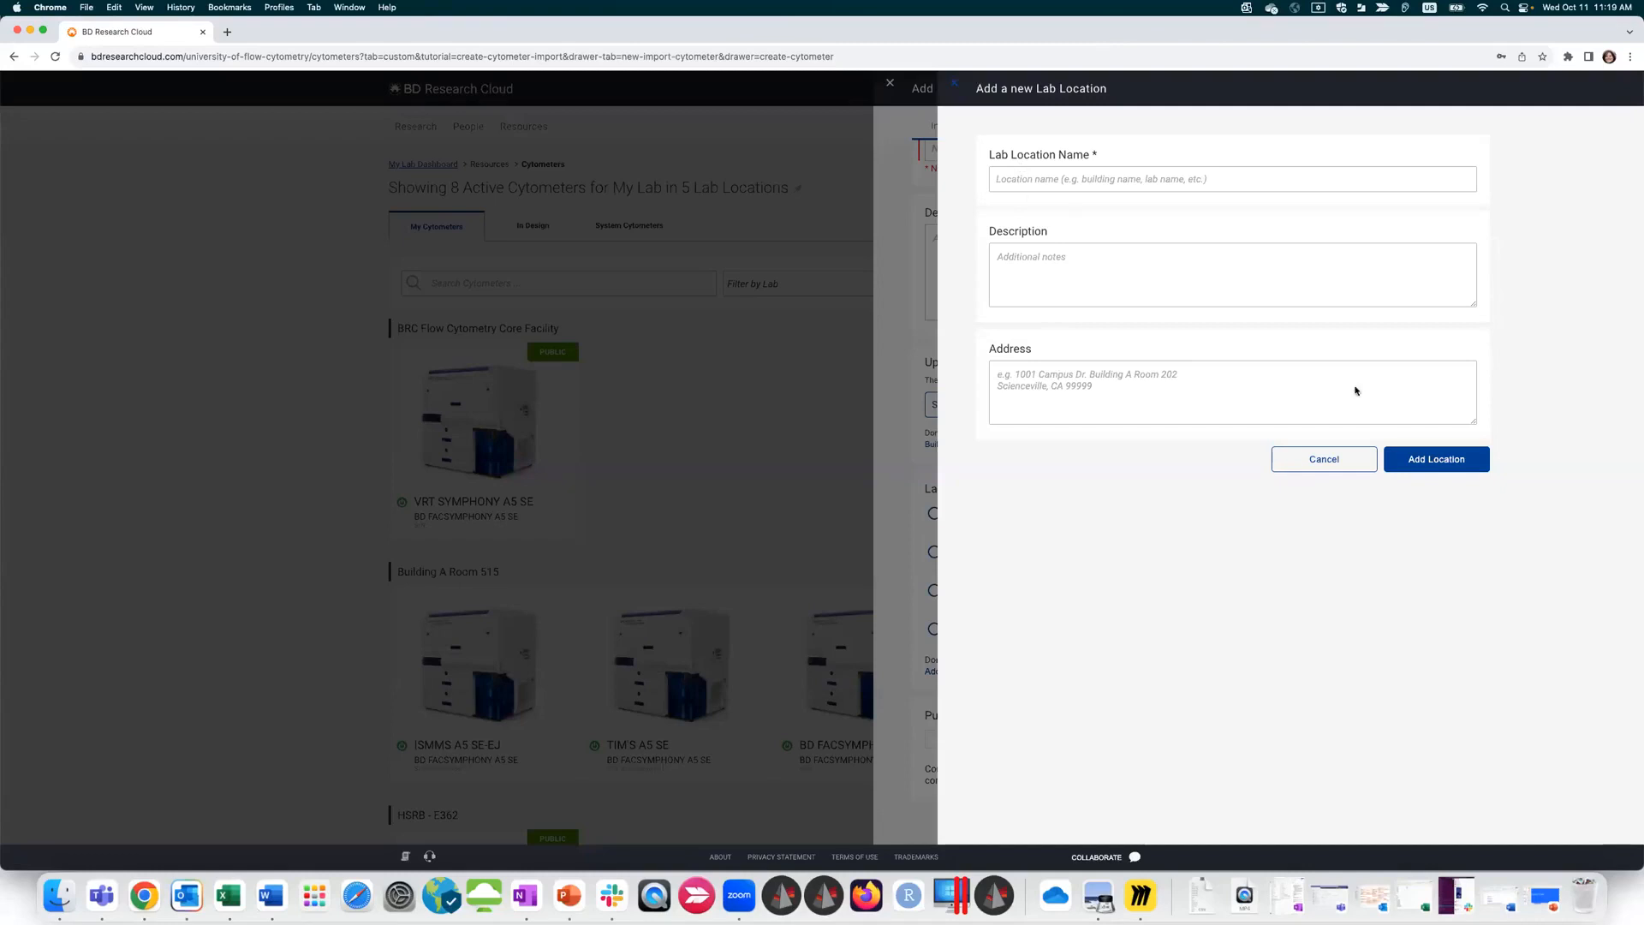
{"action": "left_click", "coordinate": [1329, 459]}
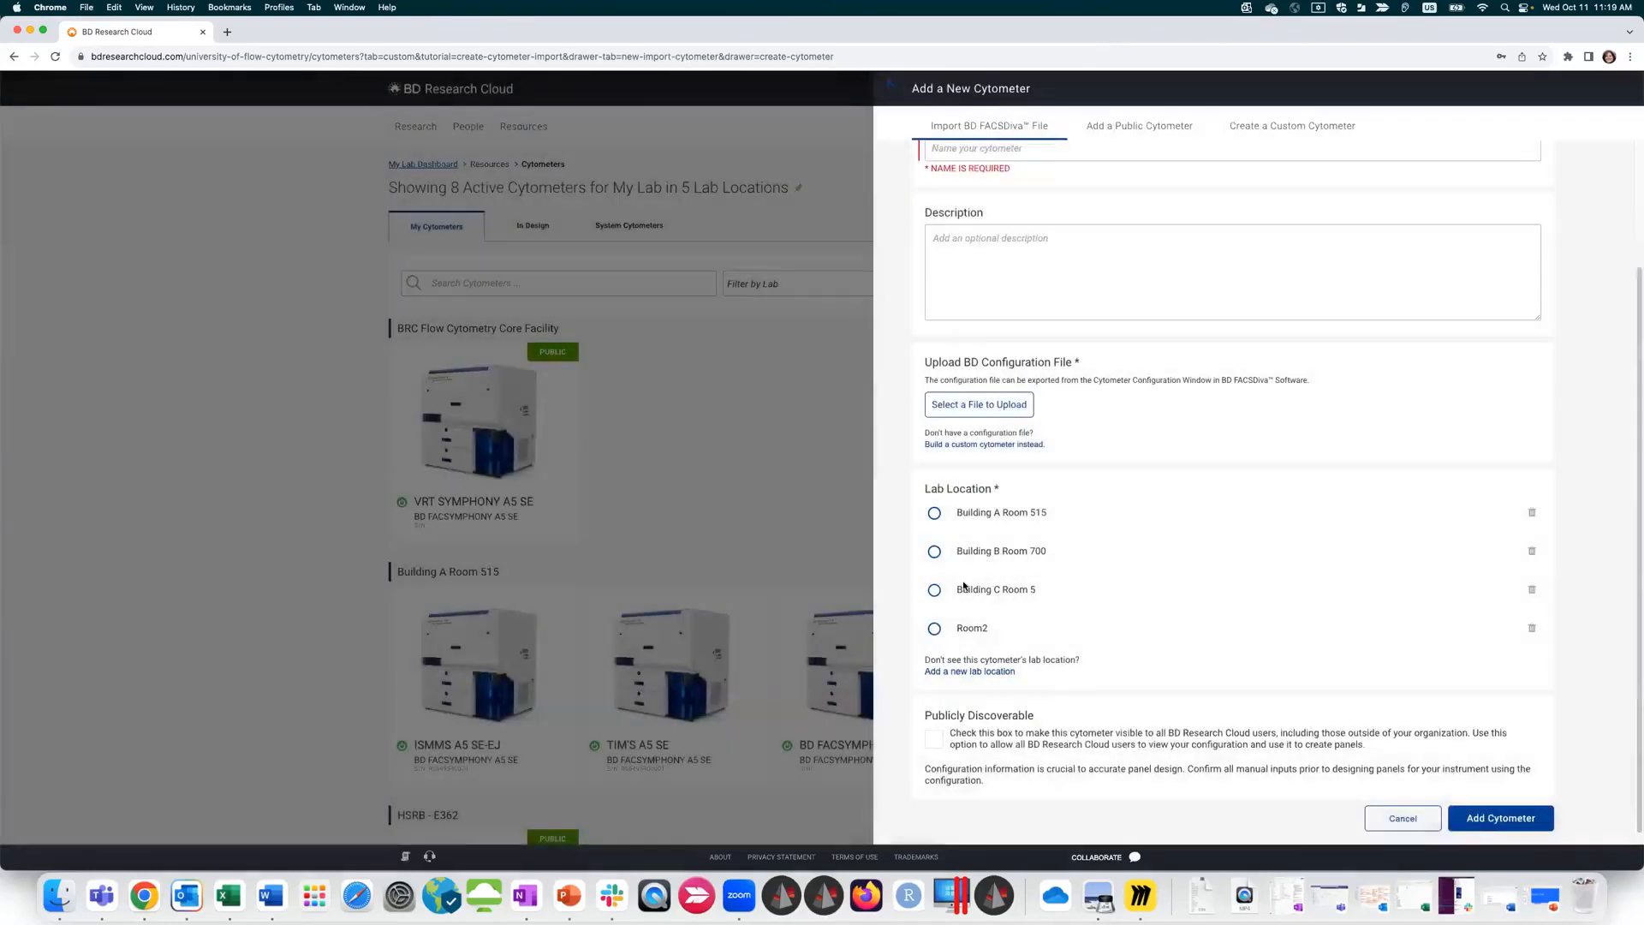
Step: Try the Publicly Discoverable option for the imported cytometer and clear it again
{"action": "left_click", "coordinate": [935, 739]}
{"action": "left_click", "coordinate": [934, 739]}
{"action": "scroll", "coordinate": [1016, 247], "scroll_direction": "up", "scroll_amount": 1}
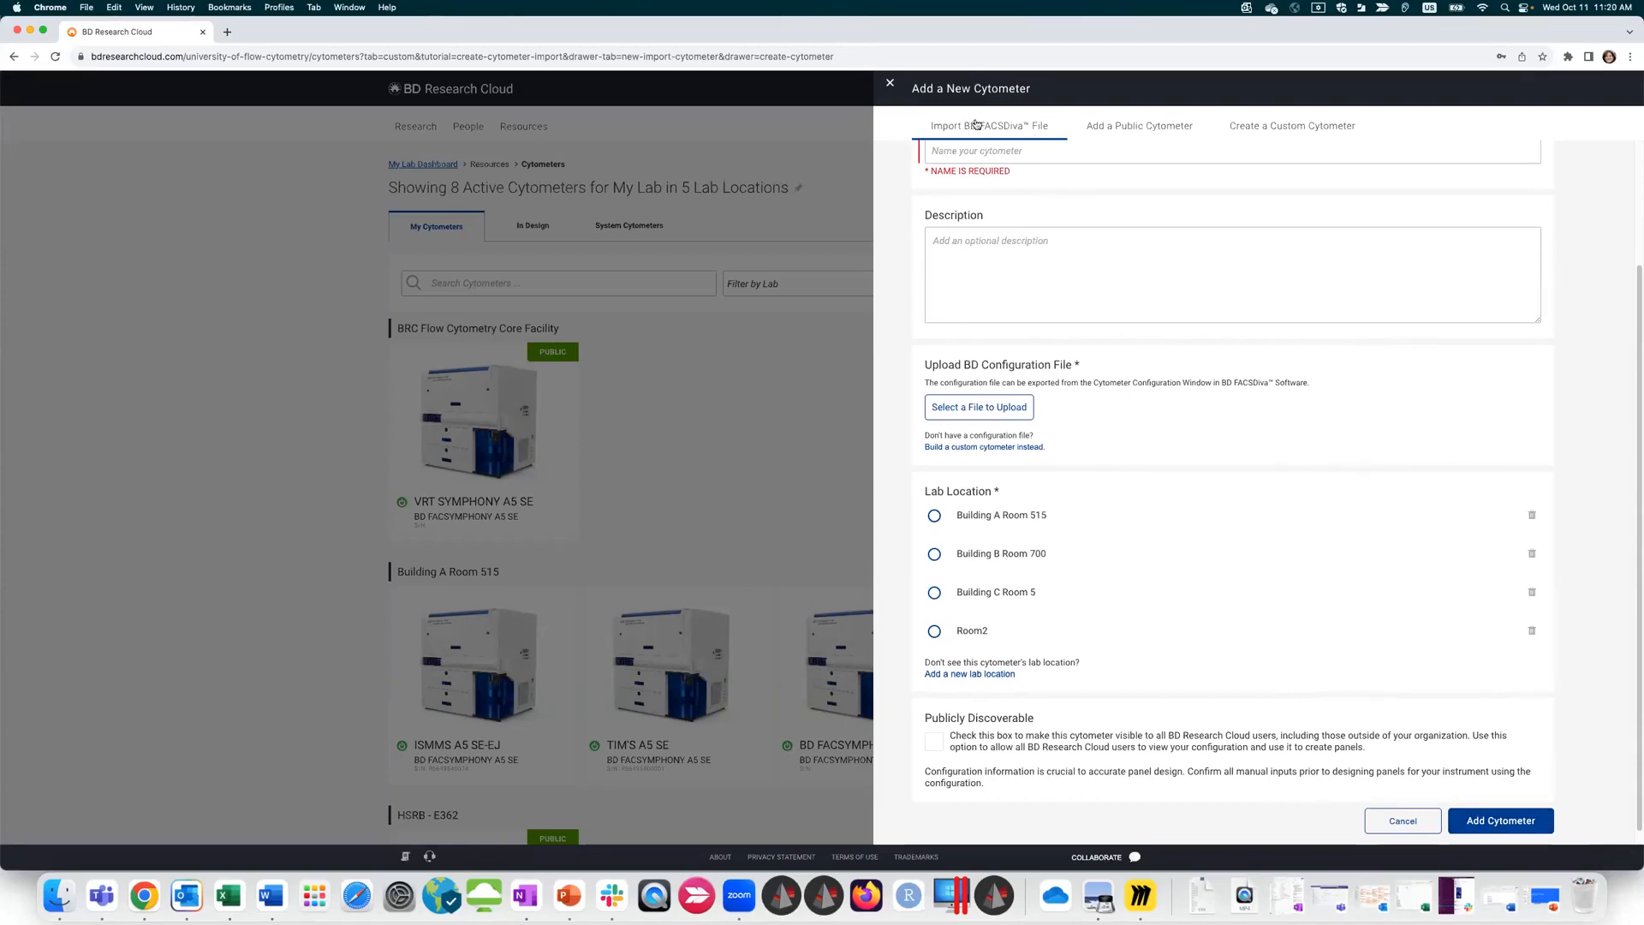
Step: Switch to creating a custom cytometer and add a laser to its configuration
{"action": "left_click", "coordinate": [1297, 128]}
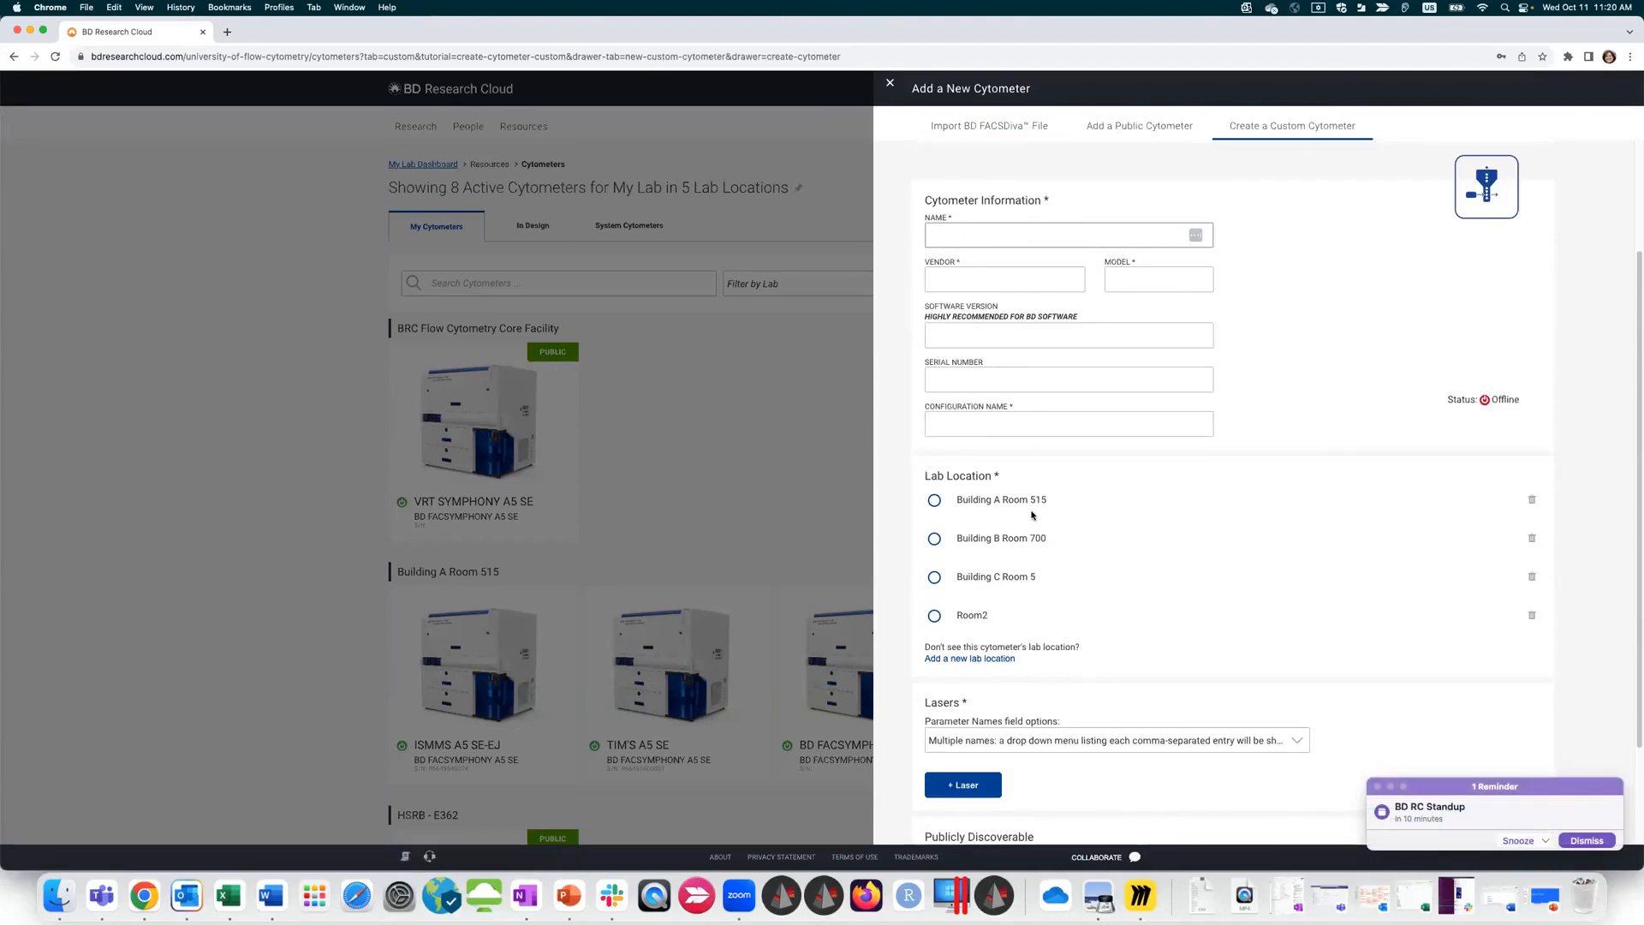
{"action": "scroll", "coordinate": [1036, 479], "scroll_direction": "down", "scroll_amount": 3}
{"action": "left_click", "coordinate": [970, 660]}
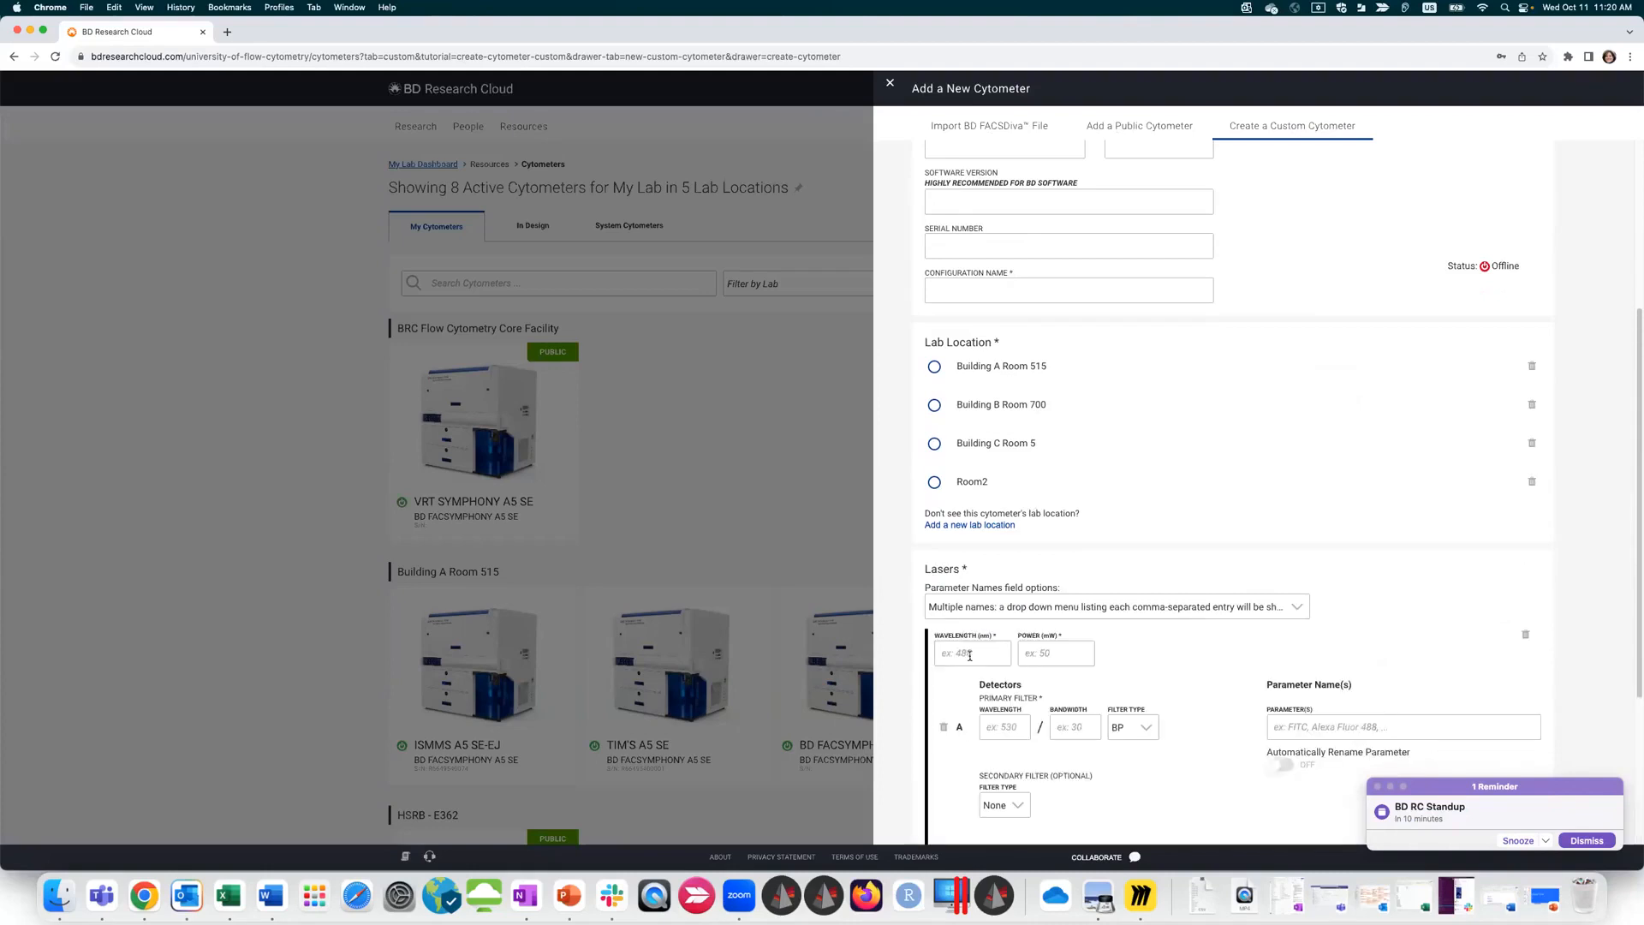
{"action": "scroll", "coordinate": [918, 463], "scroll_direction": "down", "scroll_amount": 5}
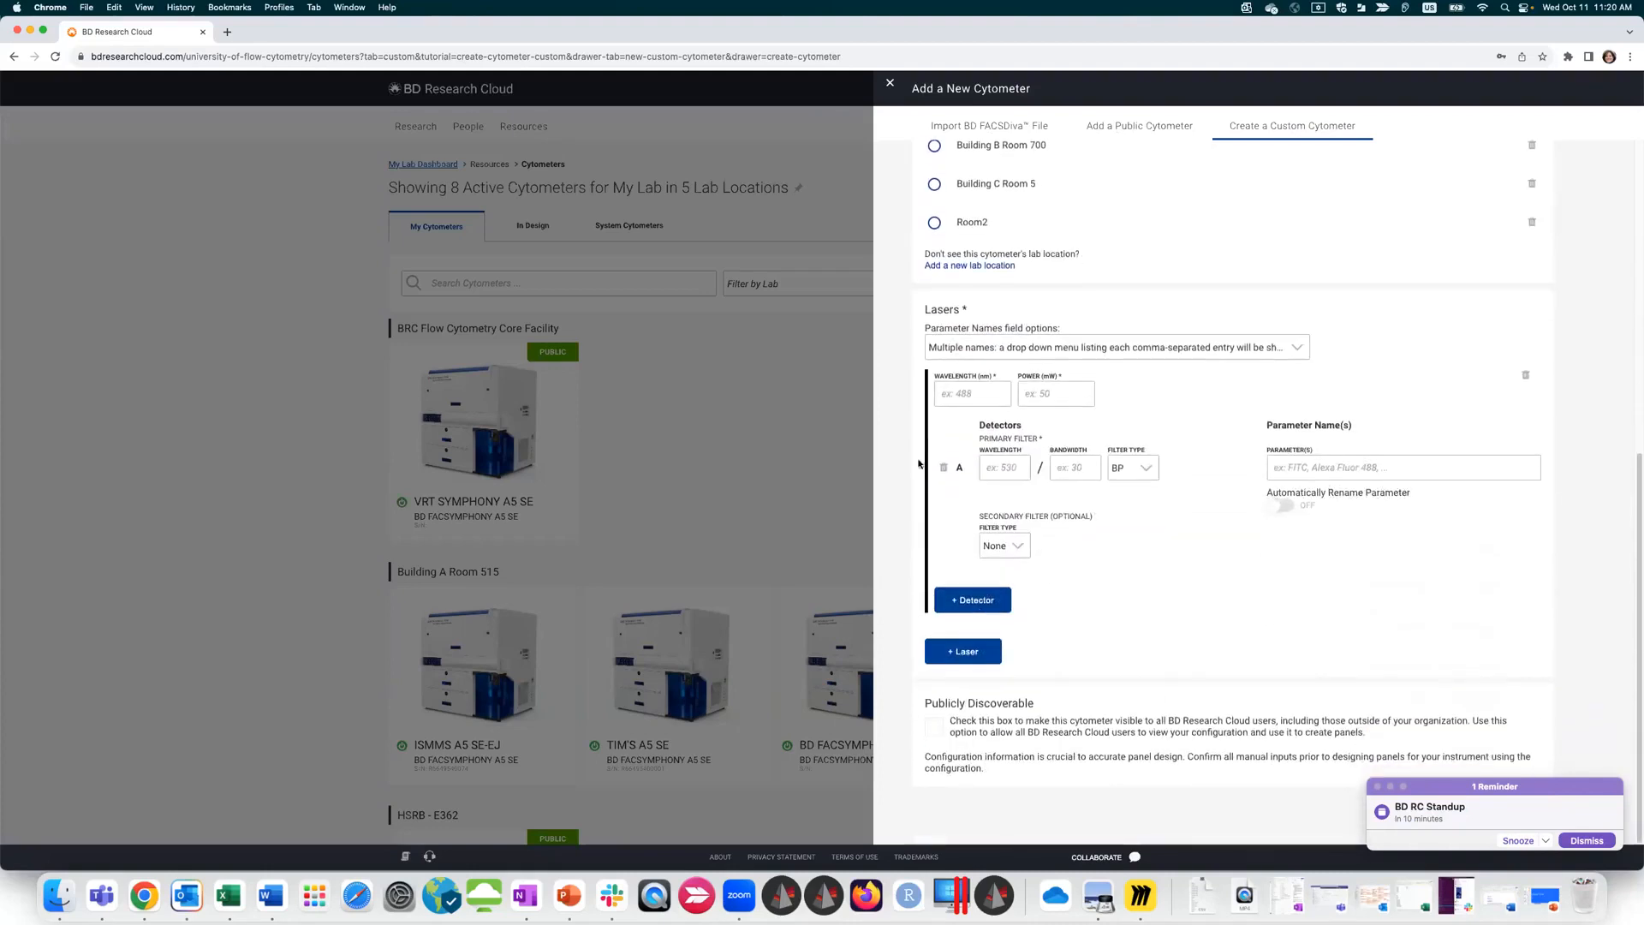
Step: Set the new laser's wavelength to 488 nm and its power to 100 mW
{"action": "left_click", "coordinate": [996, 389]}
{"action": "type", "text": "488"}
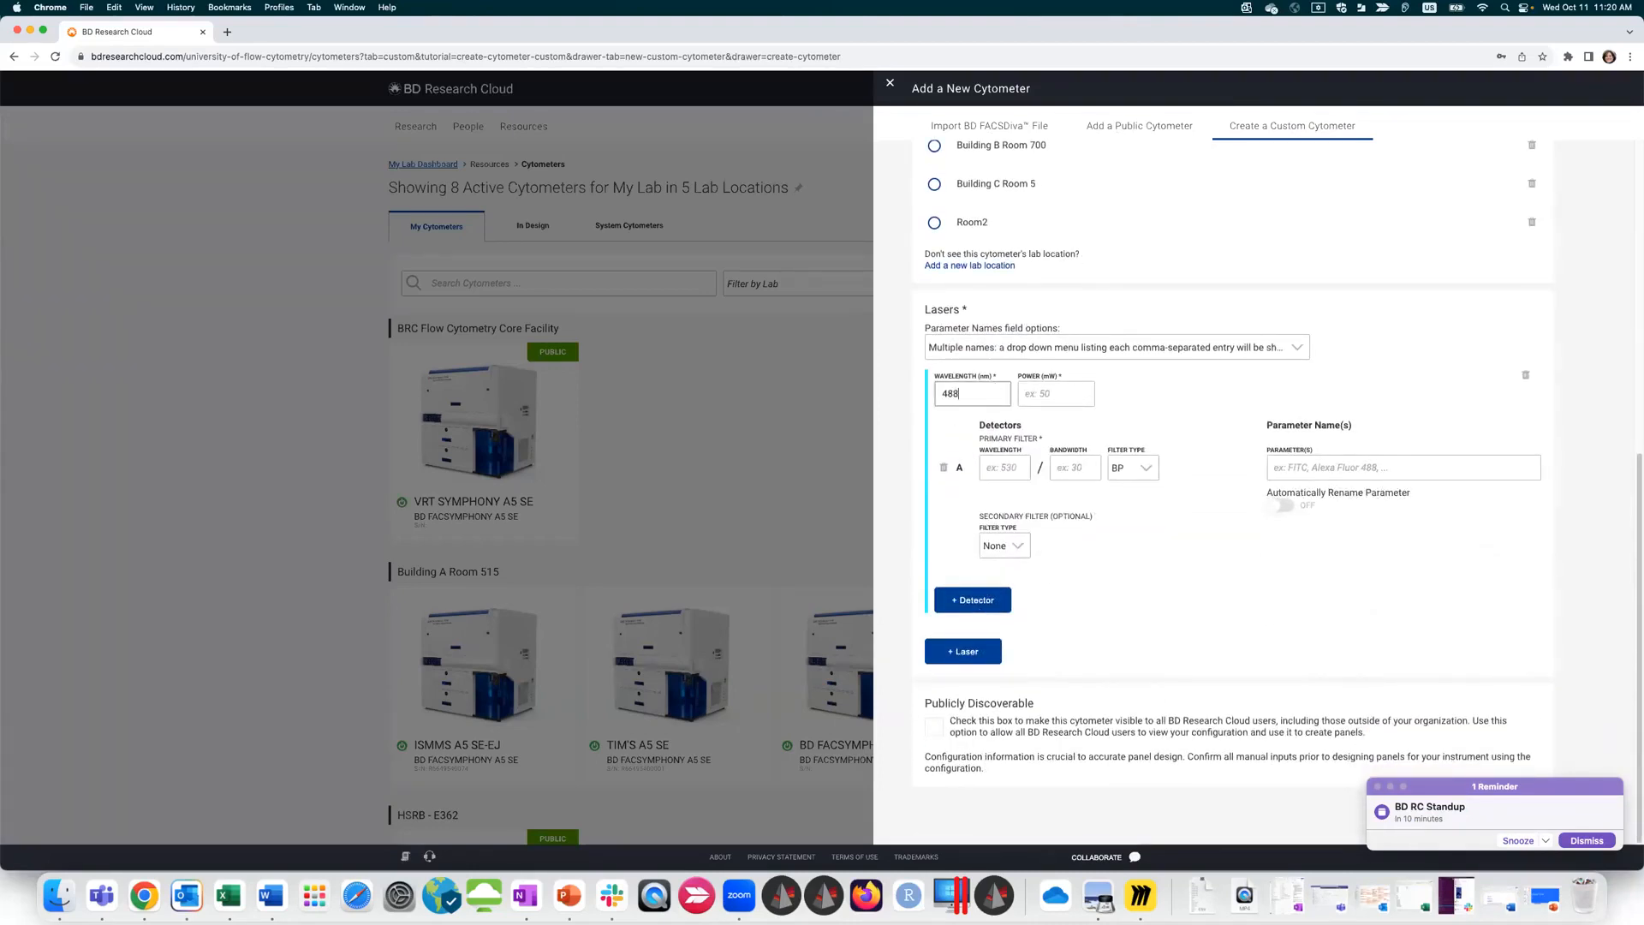
{"action": "left_click", "coordinate": [1072, 397]}
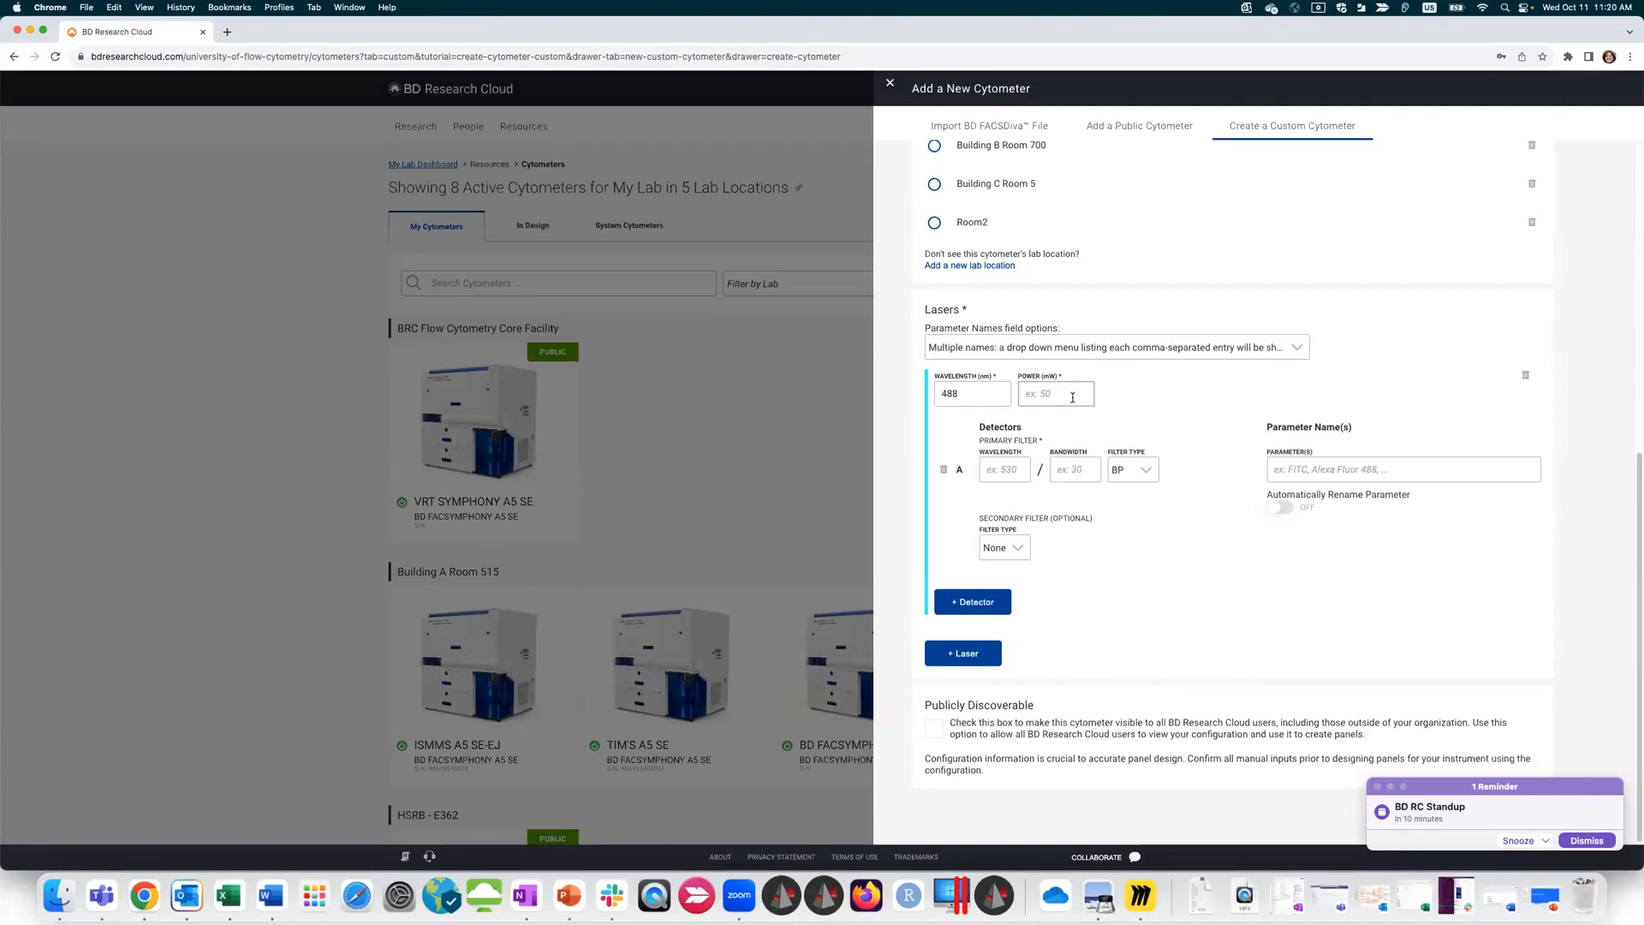
{"action": "type", "text": "100"}
Step: Set the primary filter of the 488 nm laser's detector A to wavelength 530 and bandwidth 30
{"action": "left_click", "coordinate": [996, 470]}
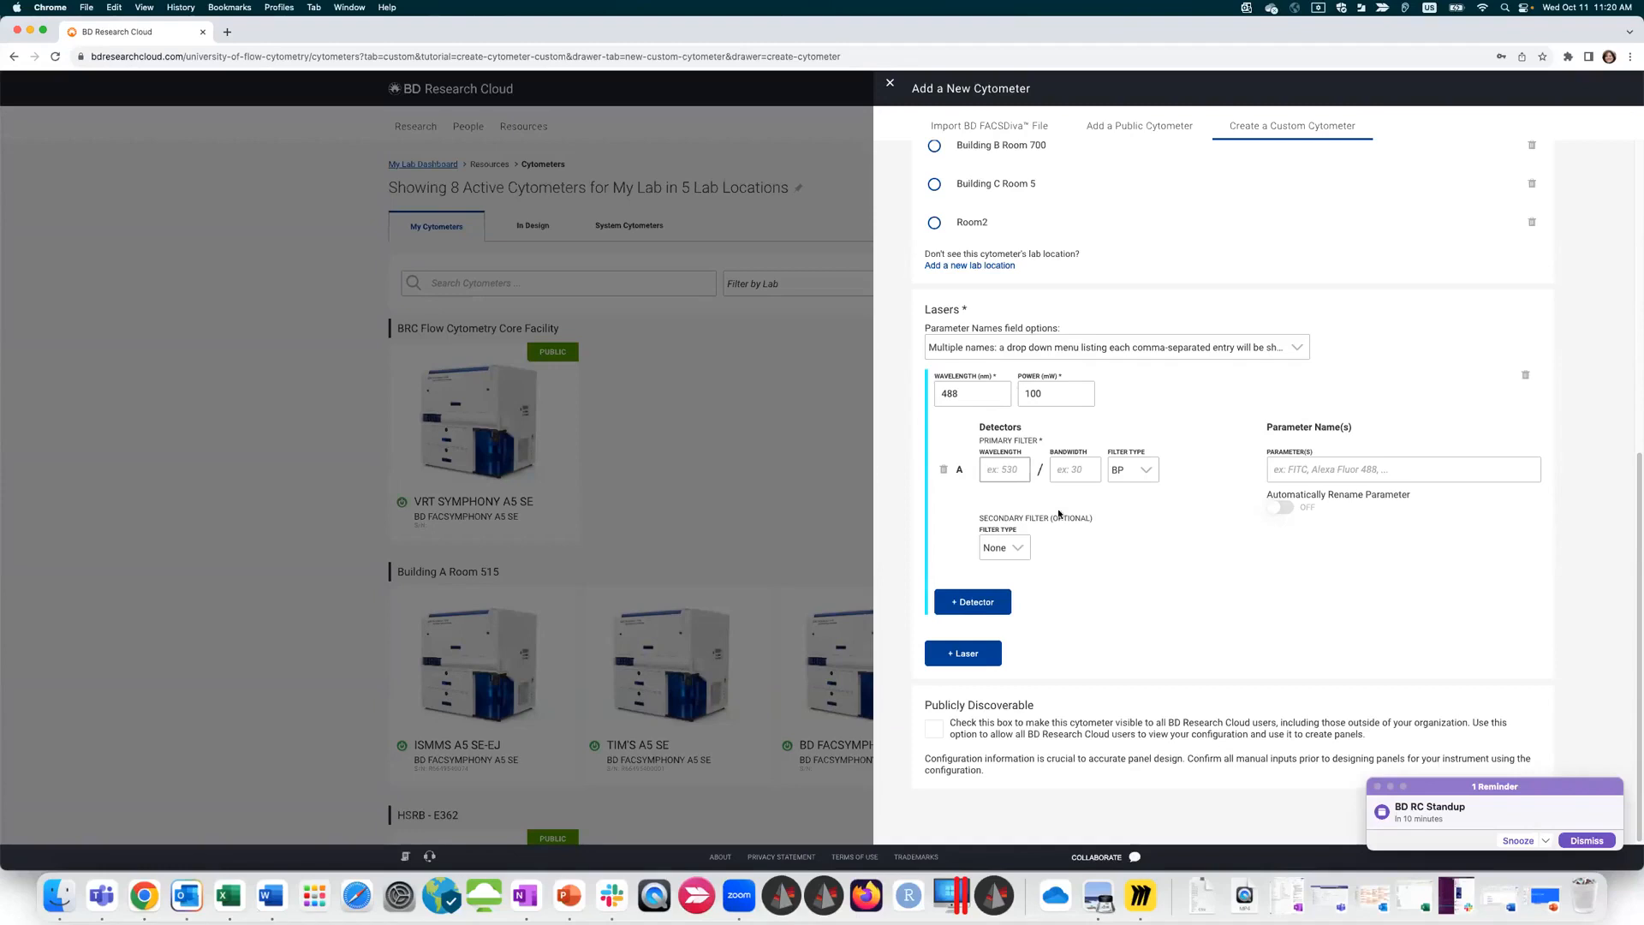
{"action": "left_click", "coordinate": [982, 585]}
{"action": "left_click", "coordinate": [1010, 480]}
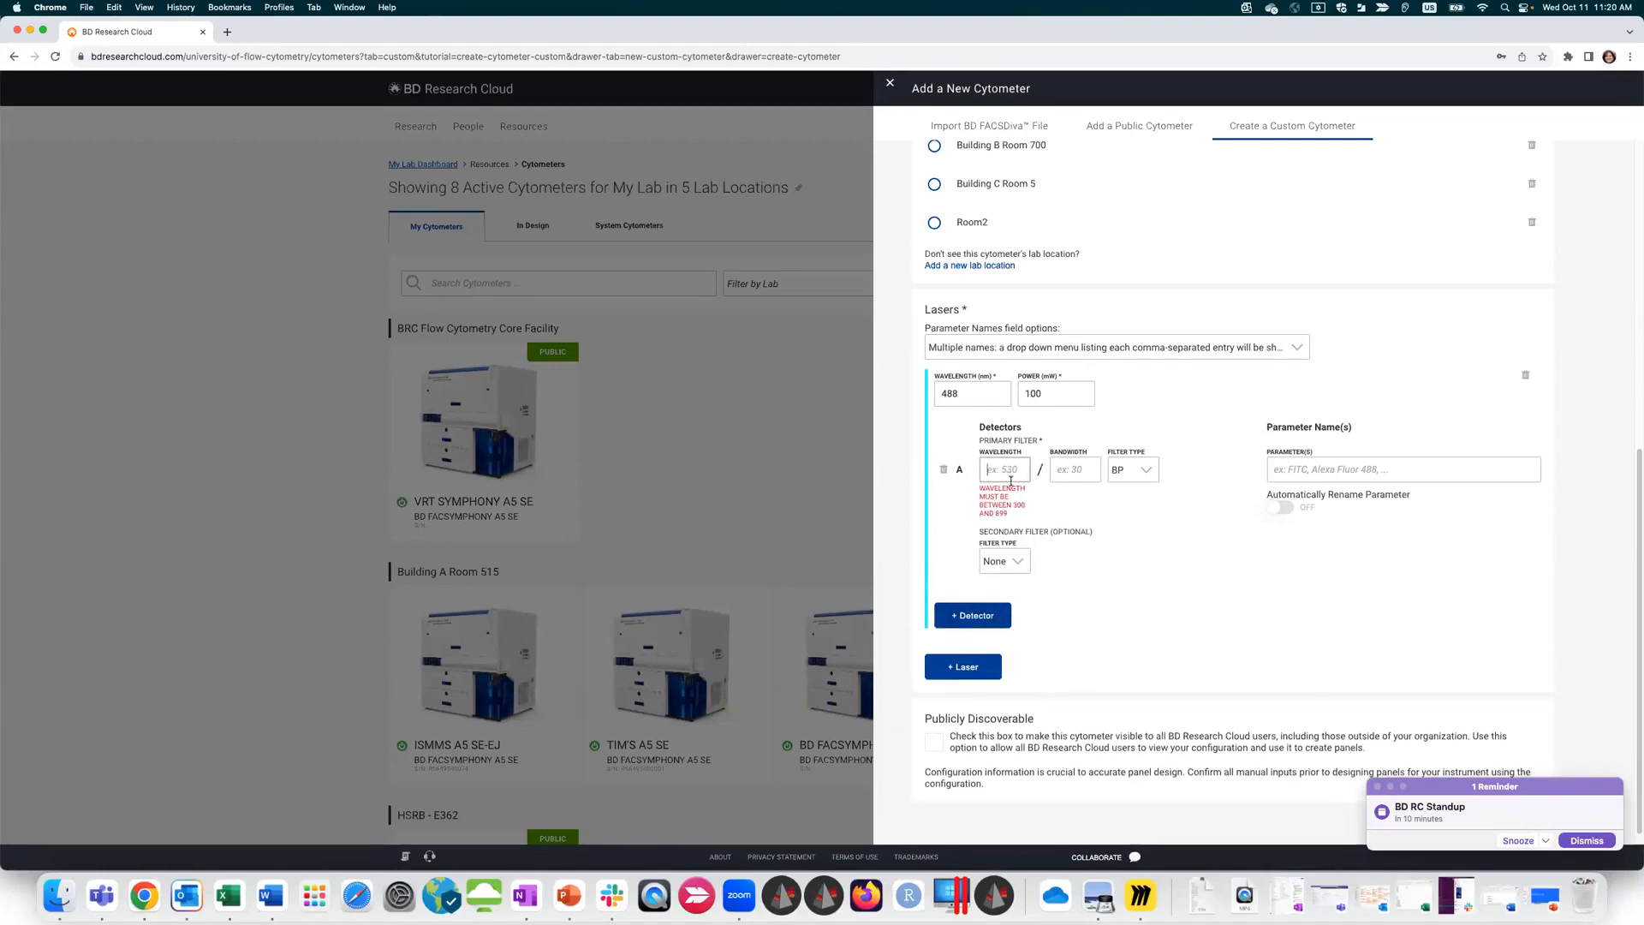
{"action": "type", "text": "530"}
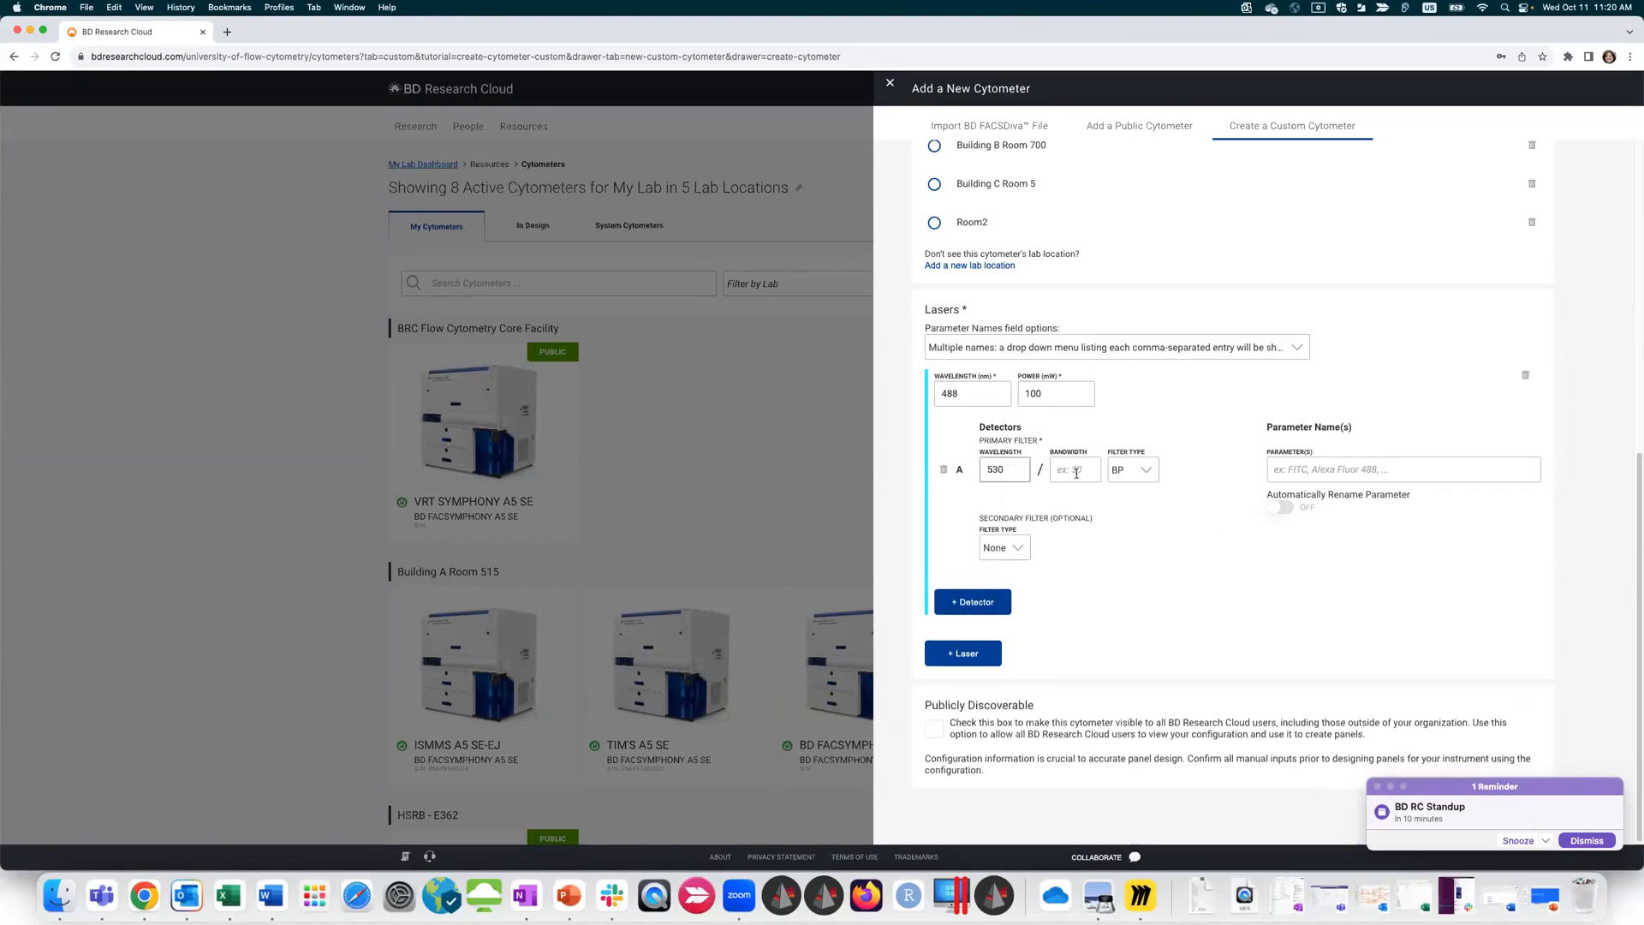
{"action": "left_click", "coordinate": [1076, 473]}
{"action": "type", "text": "30"}
{"action": "key", "text": "Tab"}
Step: Add a second detector to the 488 nm laser and add a second laser to the configuration
{"action": "left_click", "coordinate": [984, 618]}
{"action": "left_click", "coordinate": [982, 604]}
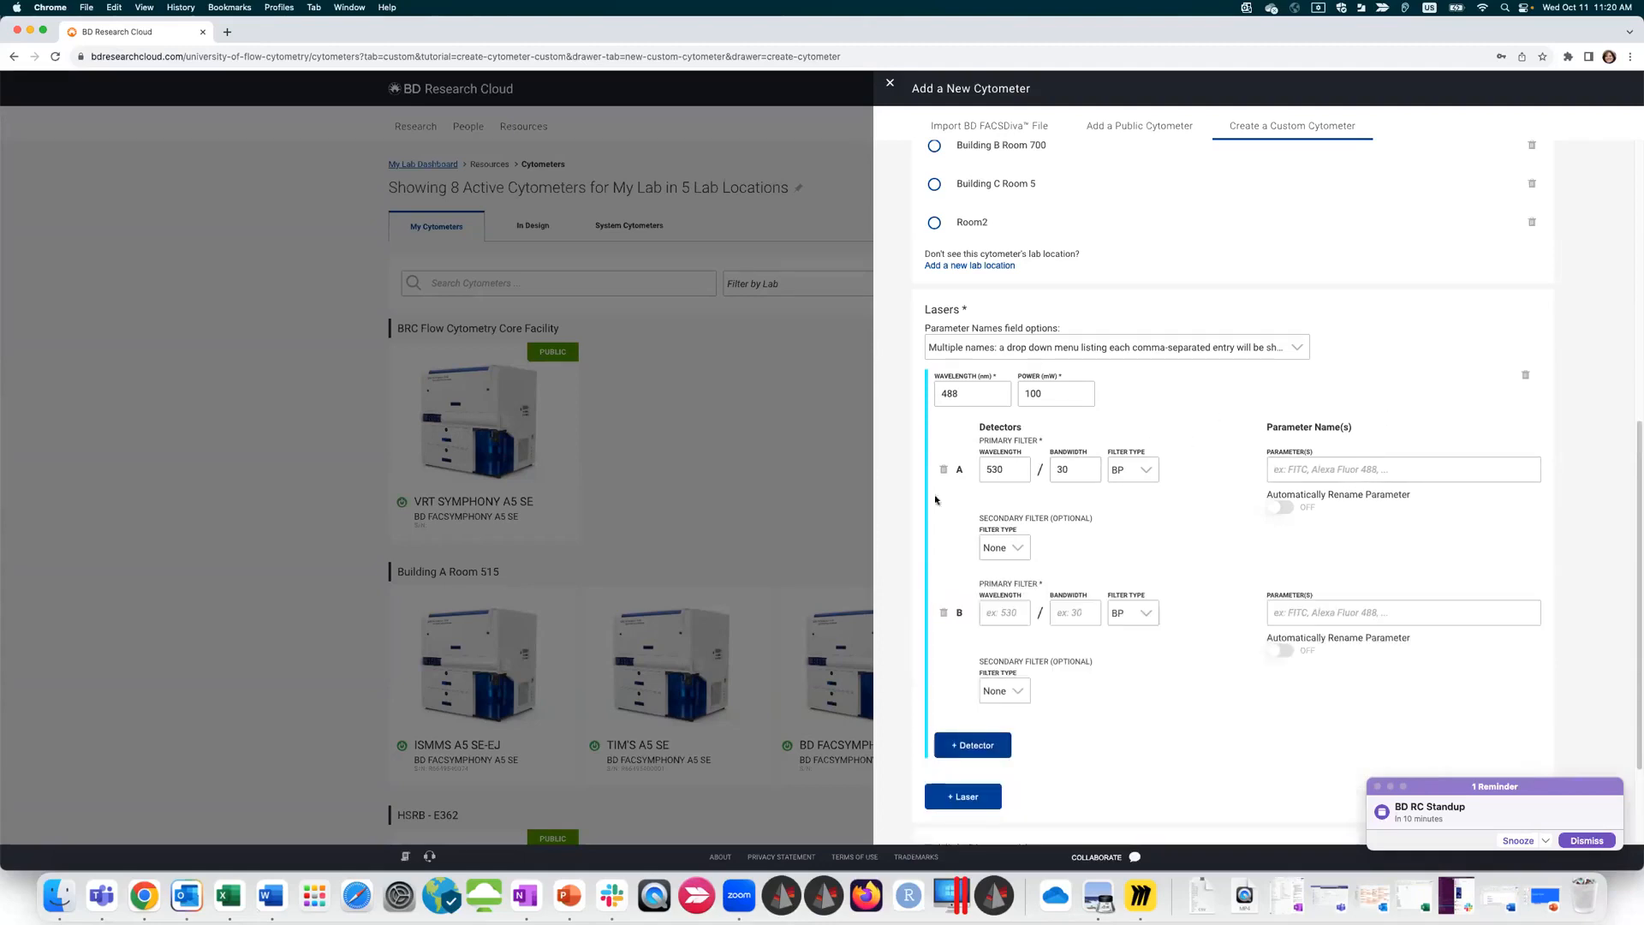
{"action": "left_click", "coordinate": [963, 794]}
{"action": "scroll", "coordinate": [1019, 636], "scroll_direction": "down", "scroll_amount": 2}
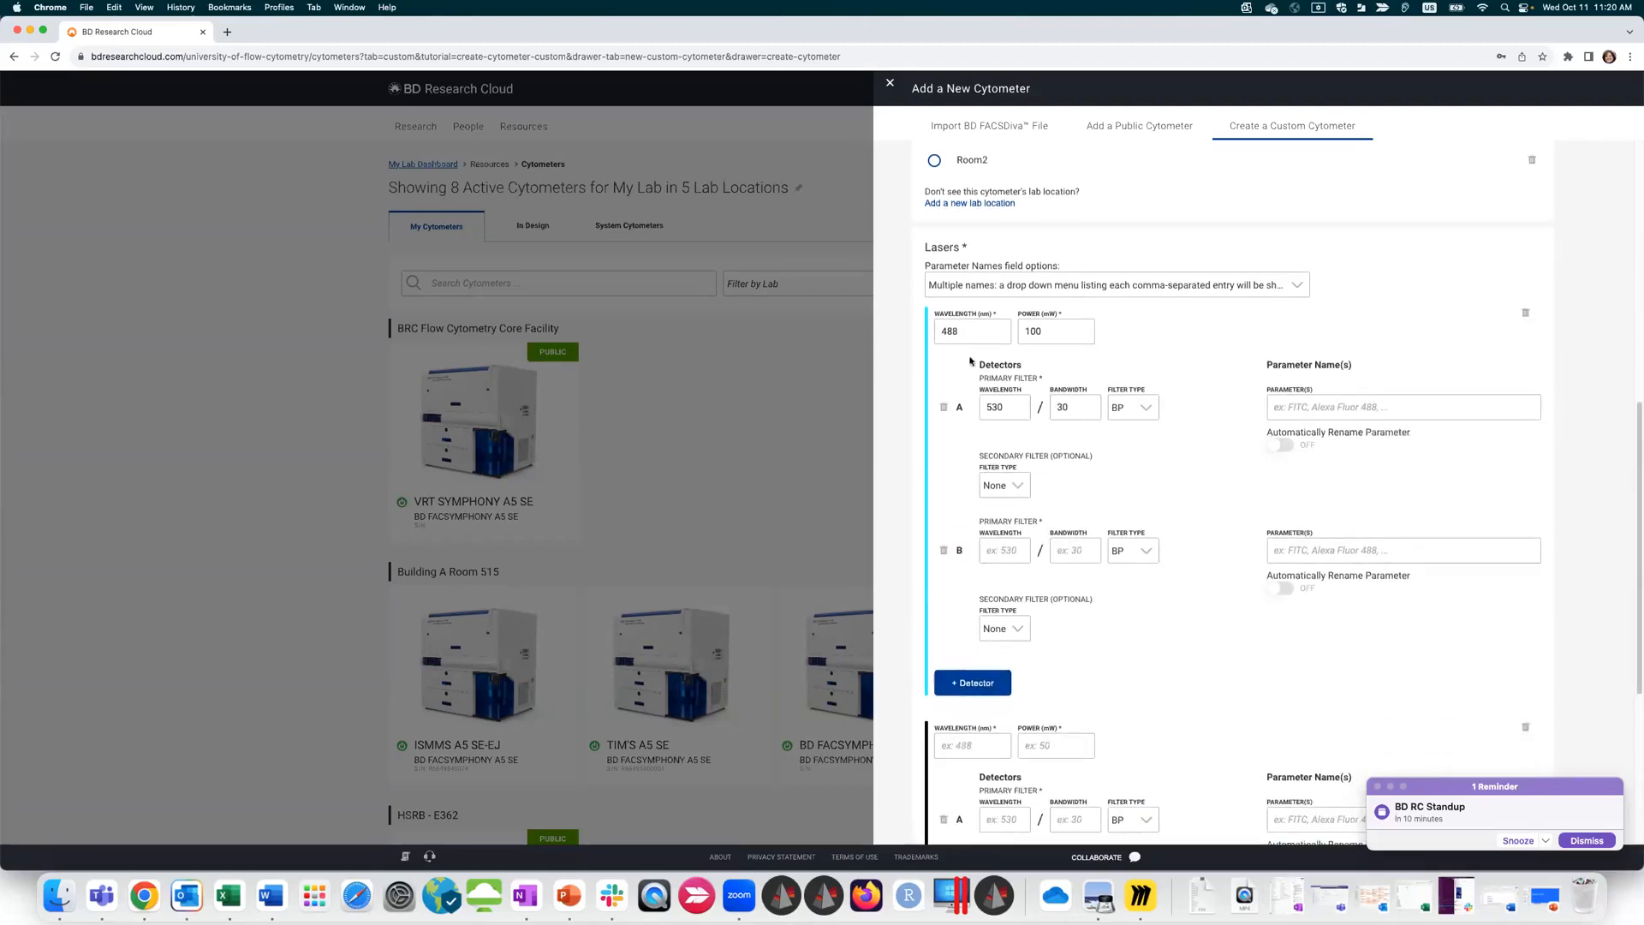
{"action": "scroll", "coordinate": [1104, 645], "scroll_direction": "down", "scroll_amount": 2}
Step: Delete both lasers from the custom cytometer's configuration
{"action": "scroll", "coordinate": [1107, 685], "scroll_direction": "up", "scroll_amount": 10}
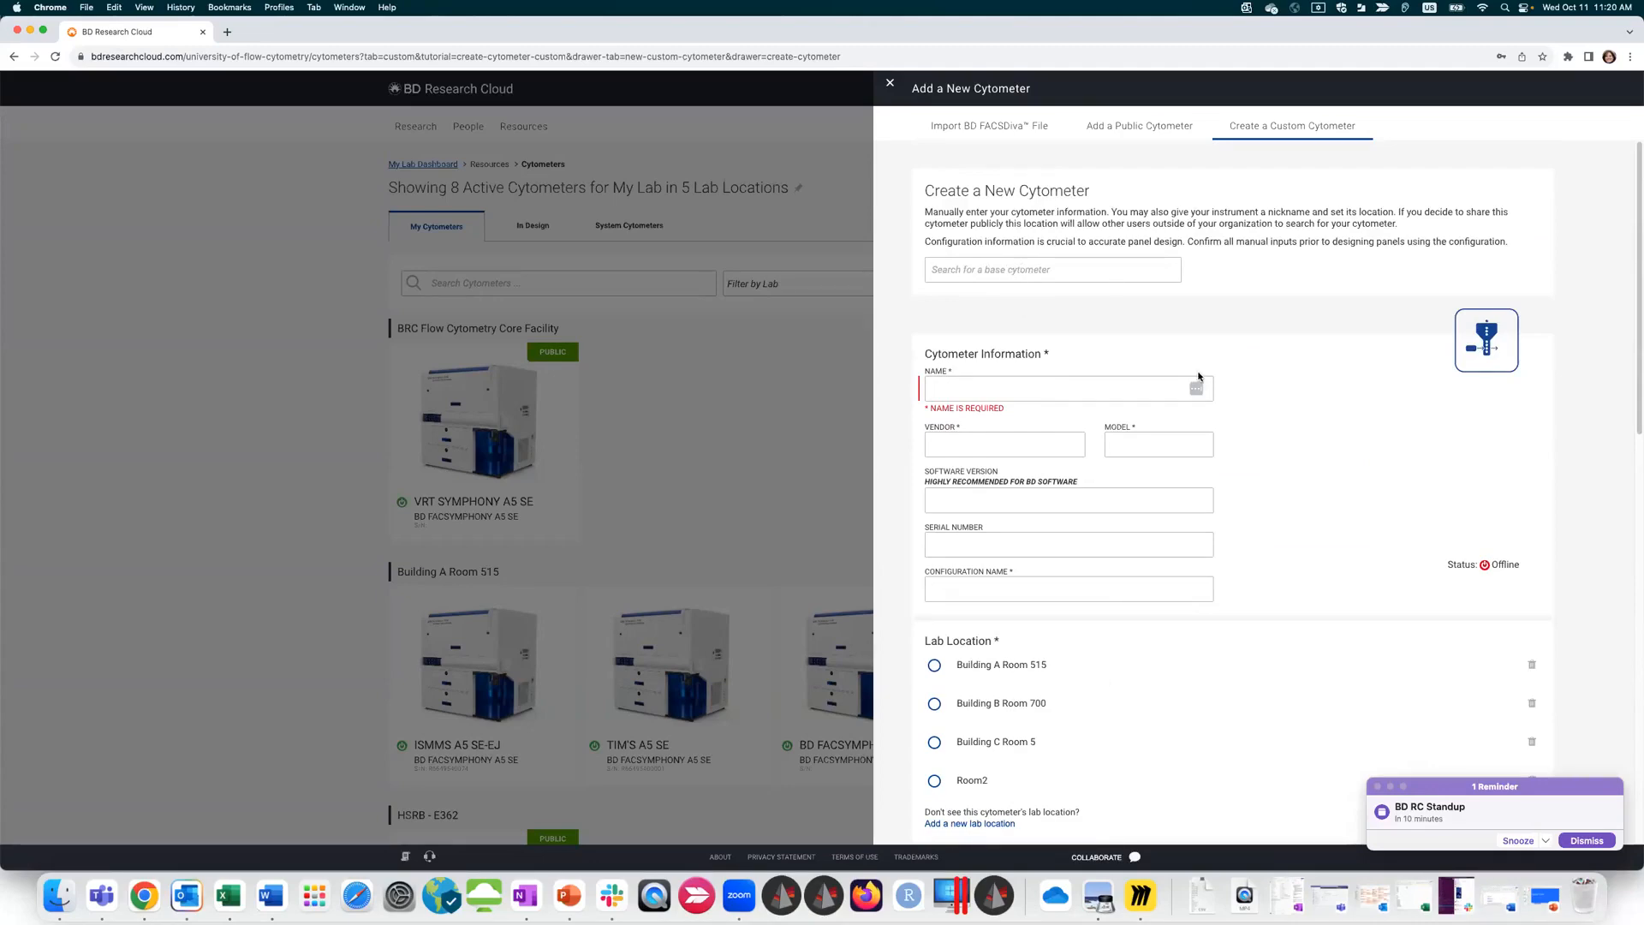
{"action": "scroll", "coordinate": [1199, 376], "scroll_direction": "down", "scroll_amount": 15}
{"action": "scroll", "coordinate": [1119, 506], "scroll_direction": "up", "scroll_amount": 1}
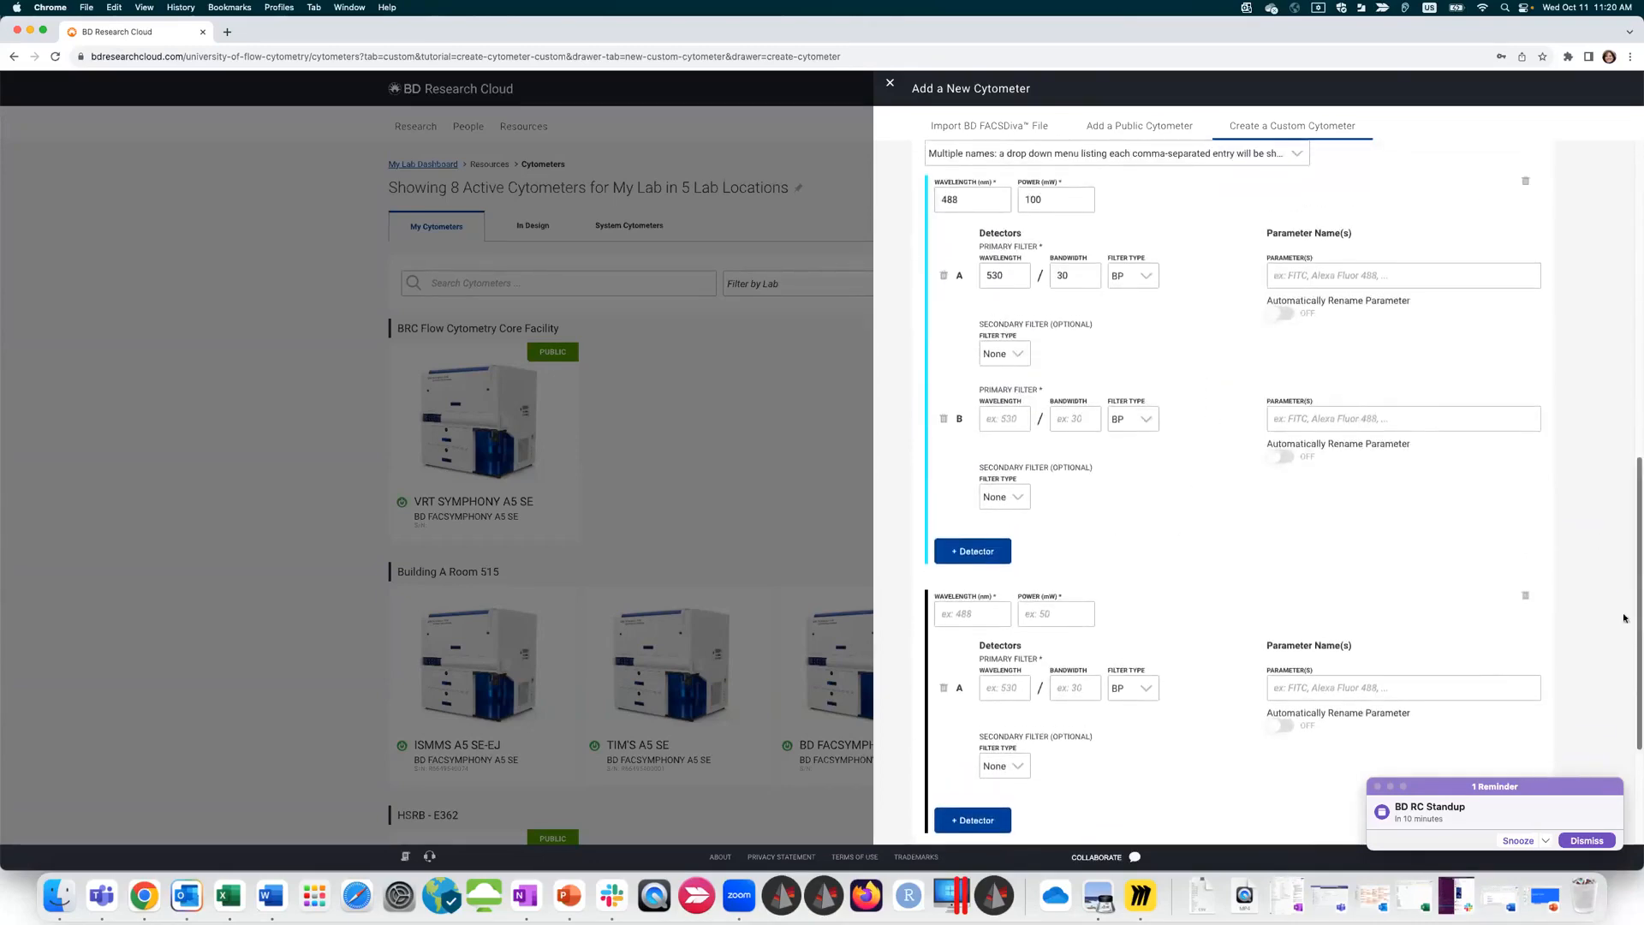
{"action": "left_click", "coordinate": [1526, 596]}
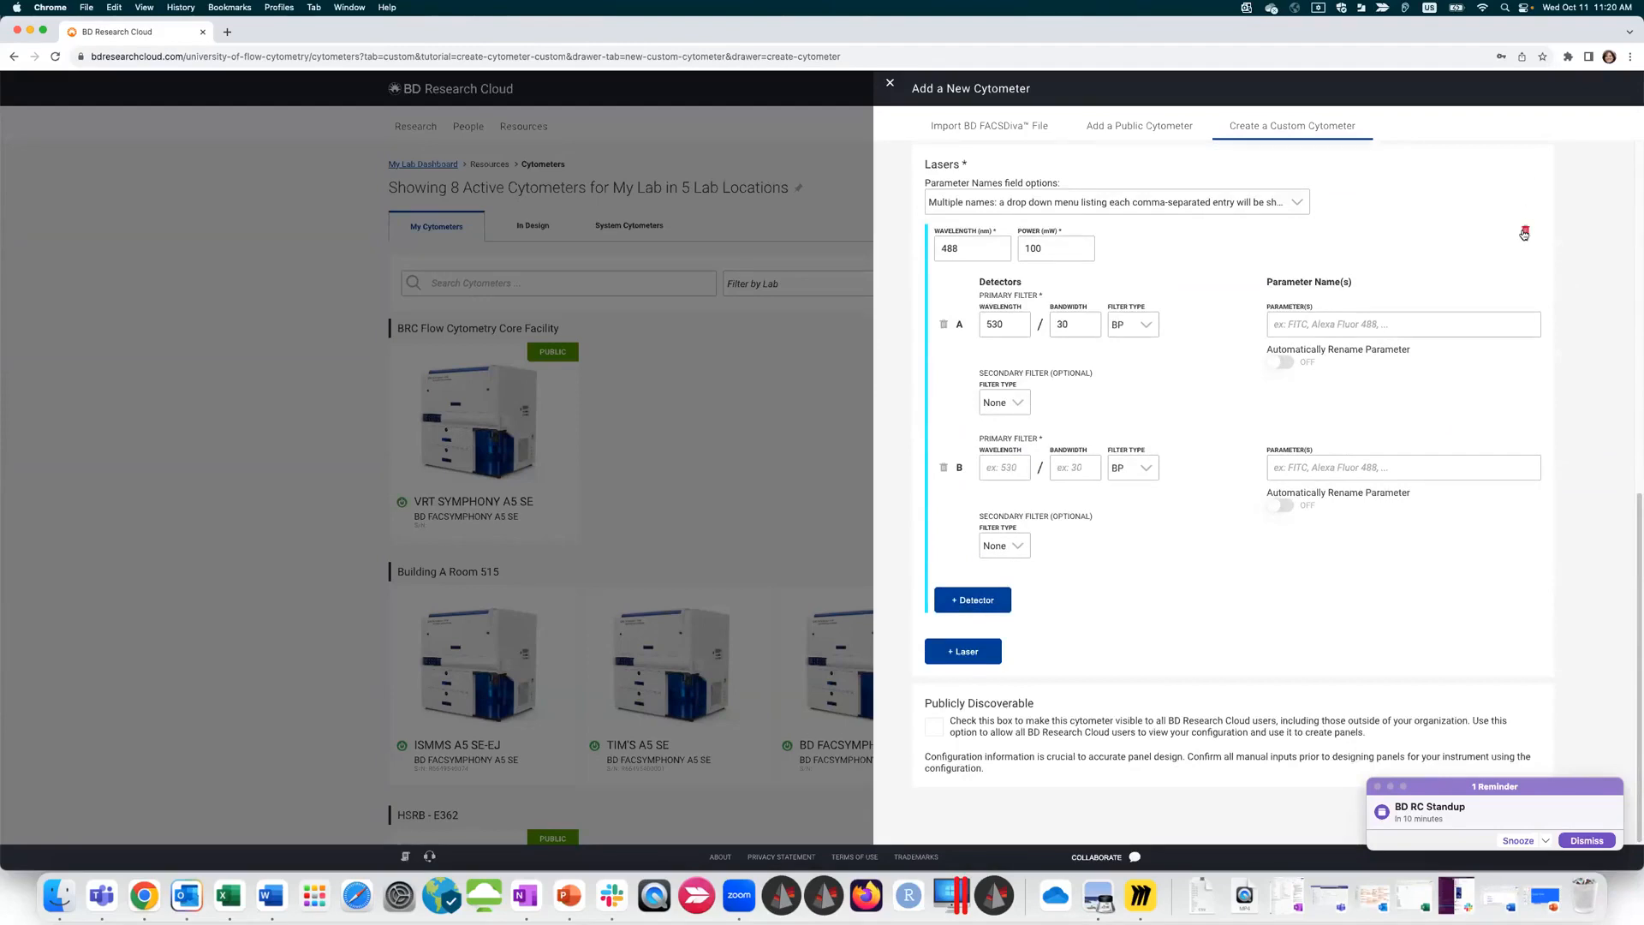
{"action": "left_click", "coordinate": [1524, 233]}
Step: Base the custom cytometer on BD FACSAria III with the 5-laser (2-UV 5-Violet 3-Blue 4-Yellow-Green 3-Red) configuration and review the filled-in details
{"action": "scroll", "coordinate": [1105, 580], "scroll_direction": "up", "scroll_amount": 5}
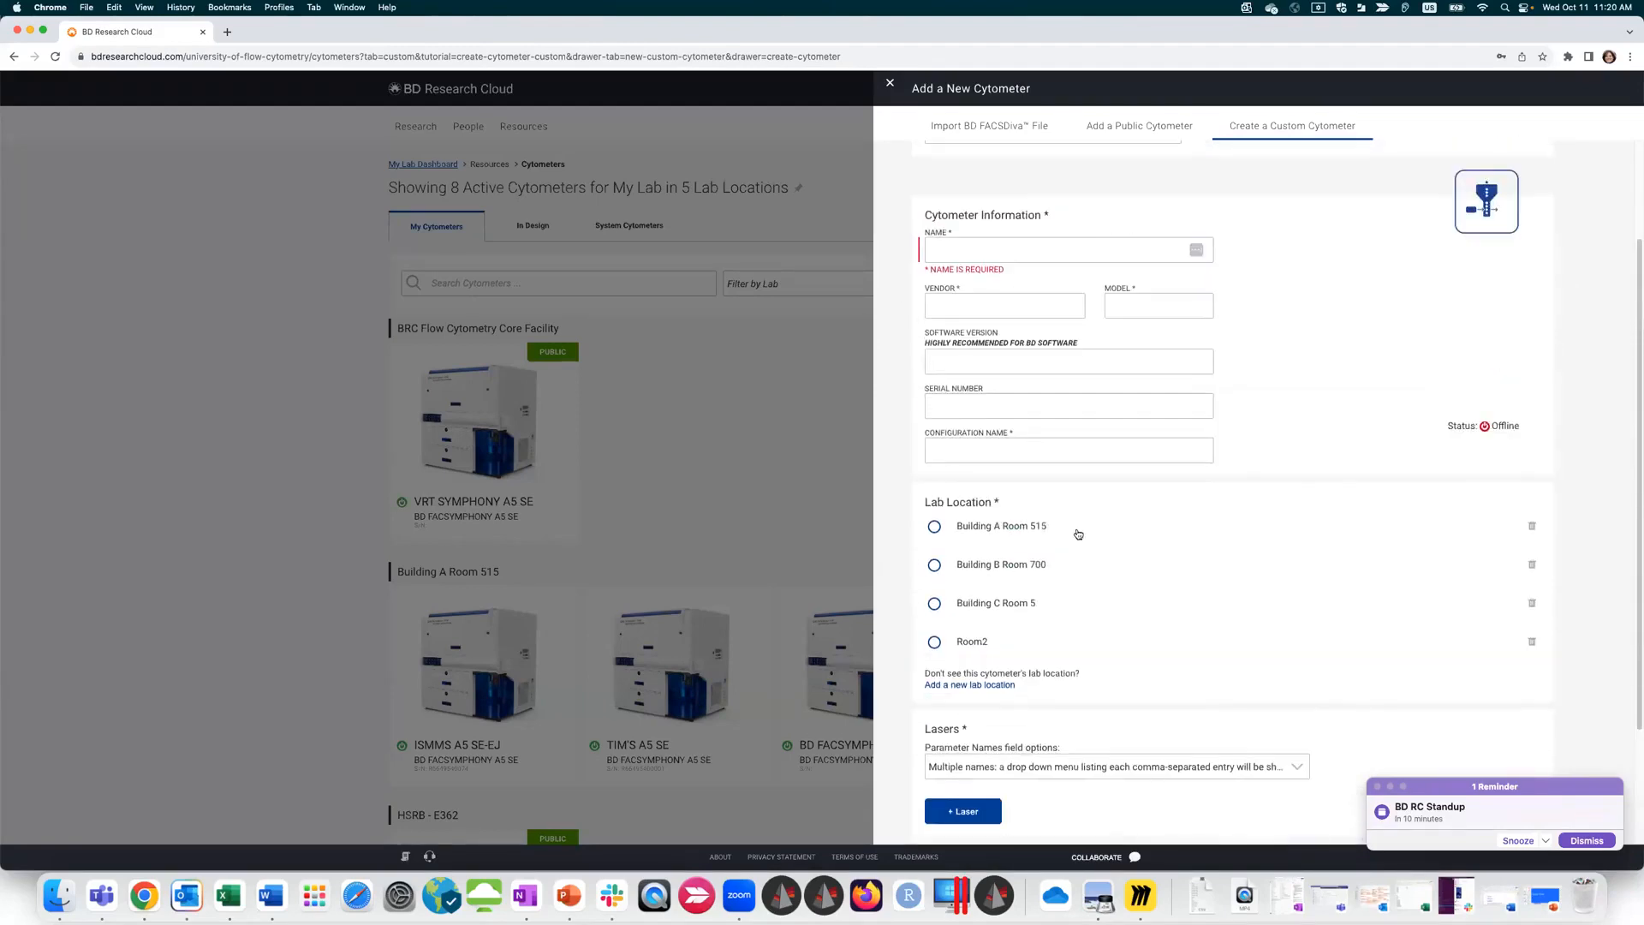
{"action": "left_click", "coordinate": [999, 278]}
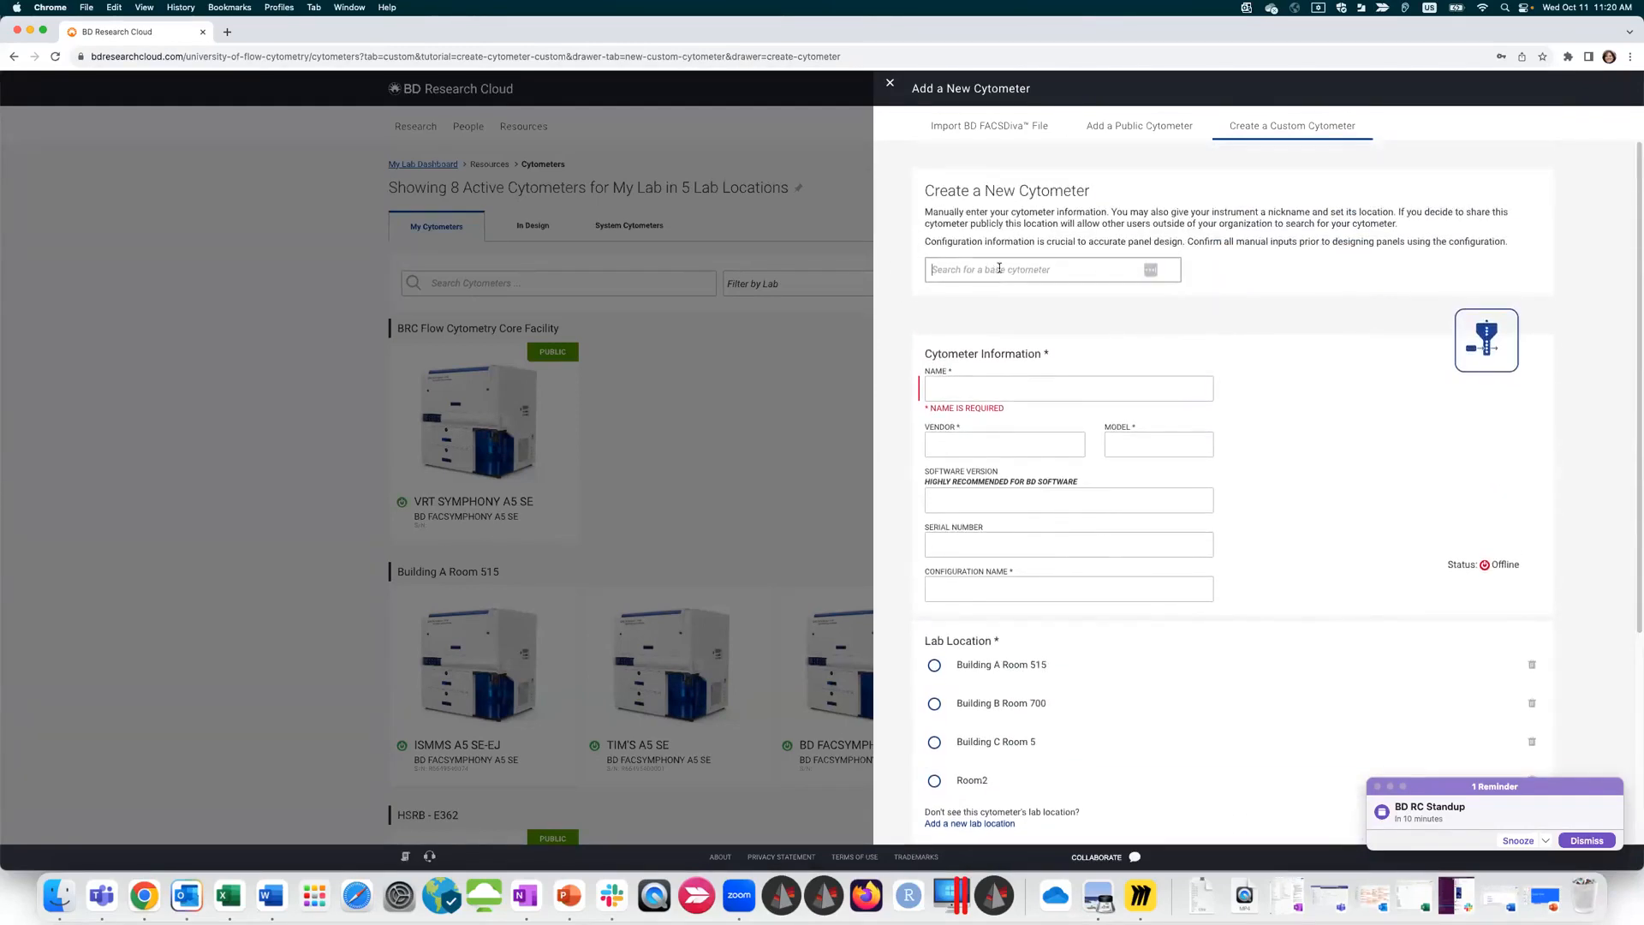
{"action": "key", "text": "Down"}
{"action": "key", "text": "Down"}
{"action": "scroll", "coordinate": [1061, 389], "scroll_direction": "down", "scroll_amount": 5}
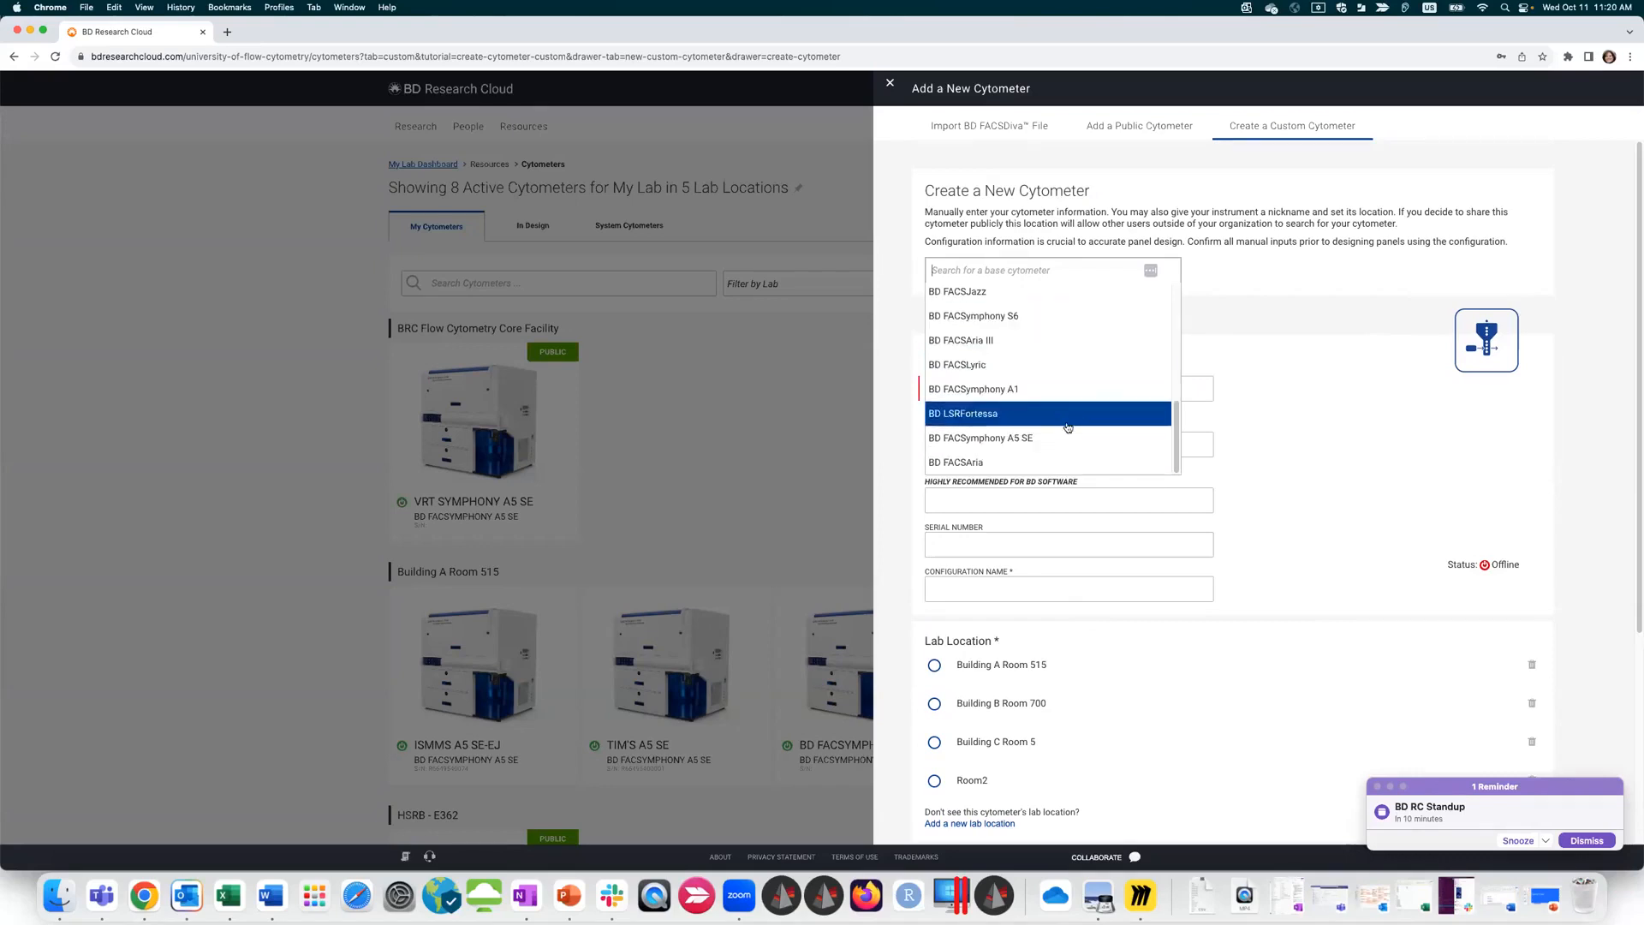
{"action": "left_click", "coordinate": [1037, 339]}
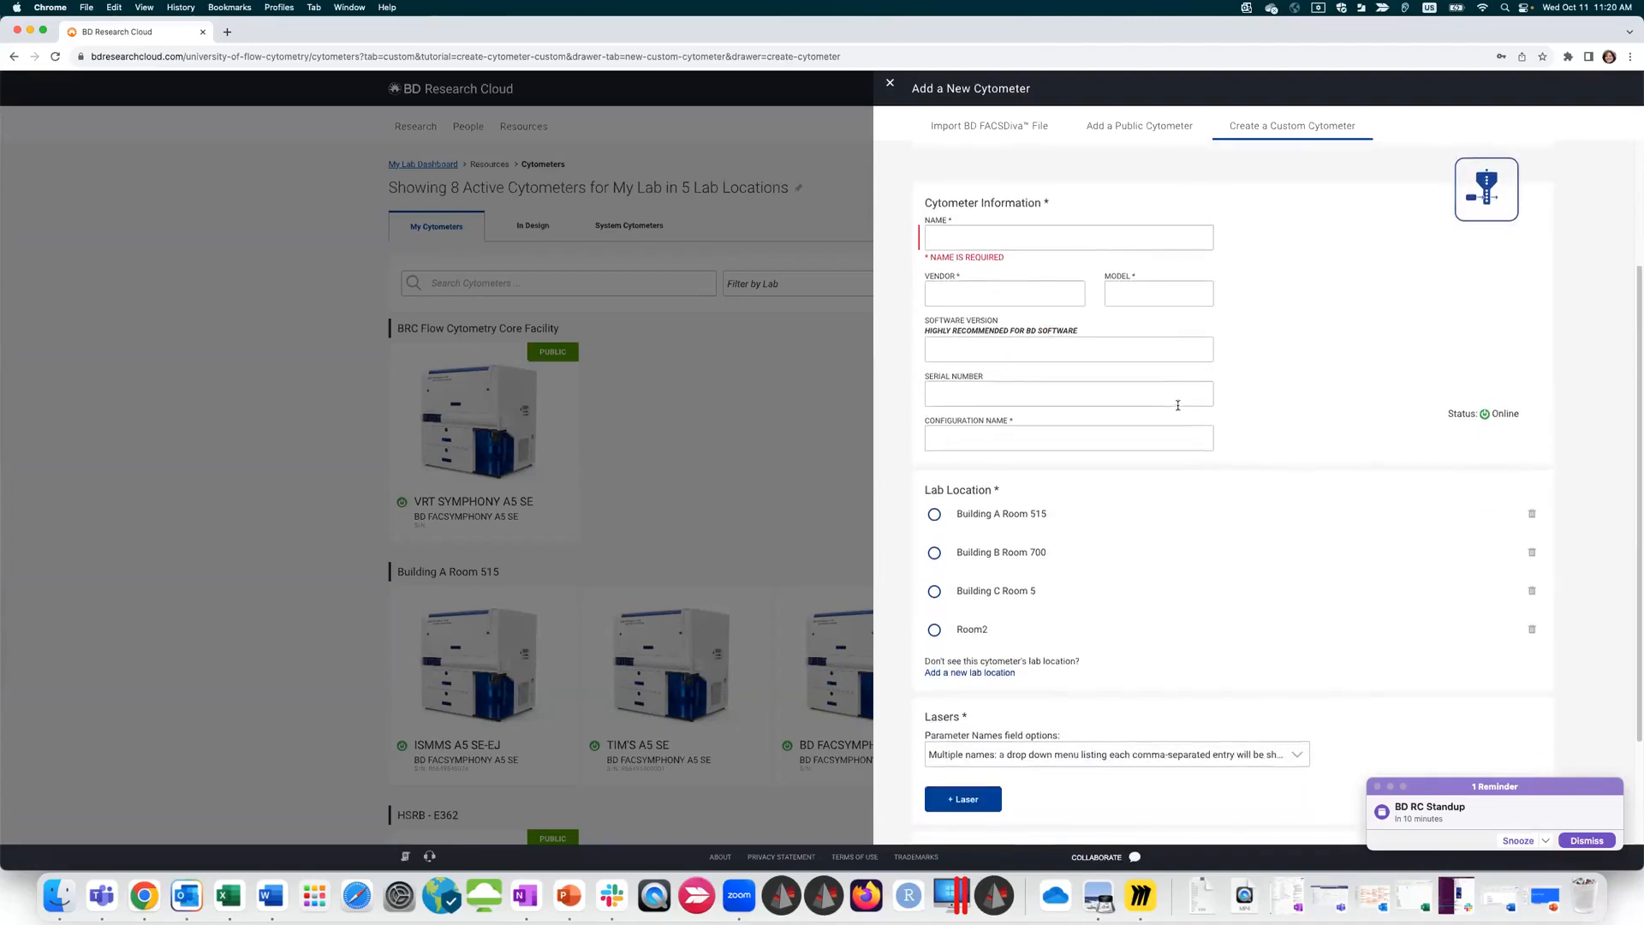
{"action": "left_click", "coordinate": [990, 305]}
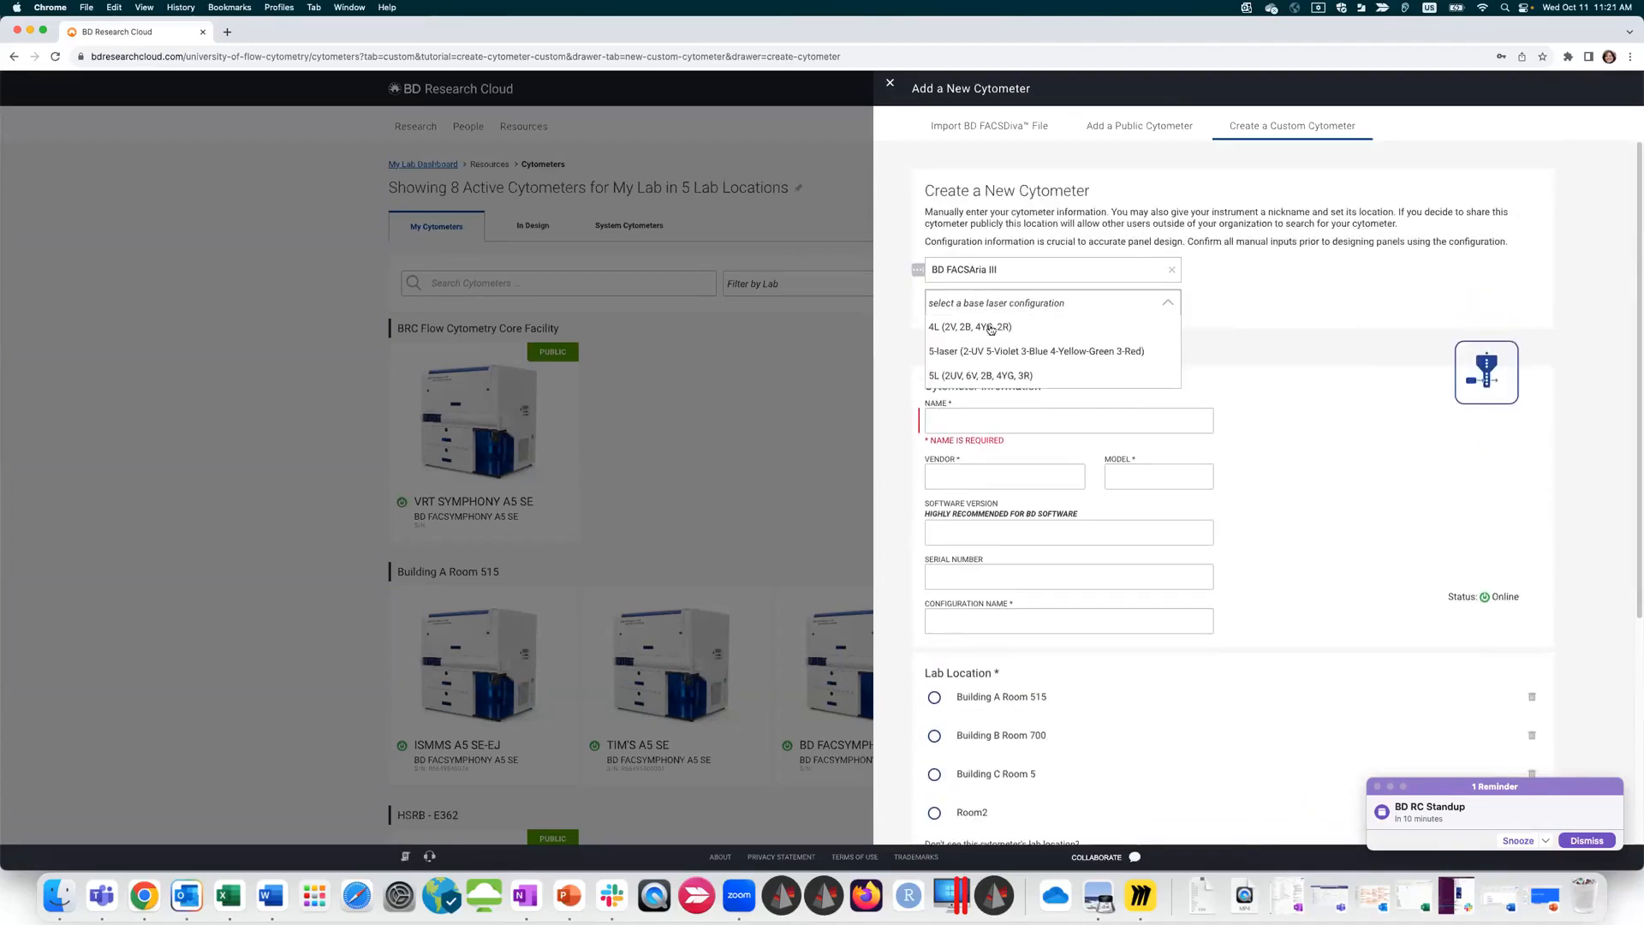
{"action": "left_click", "coordinate": [993, 352]}
{"action": "scroll", "coordinate": [1304, 519], "scroll_direction": "down", "scroll_amount": 10}
{"action": "scroll", "coordinate": [1304, 519], "scroll_direction": "down", "scroll_amount": 8}
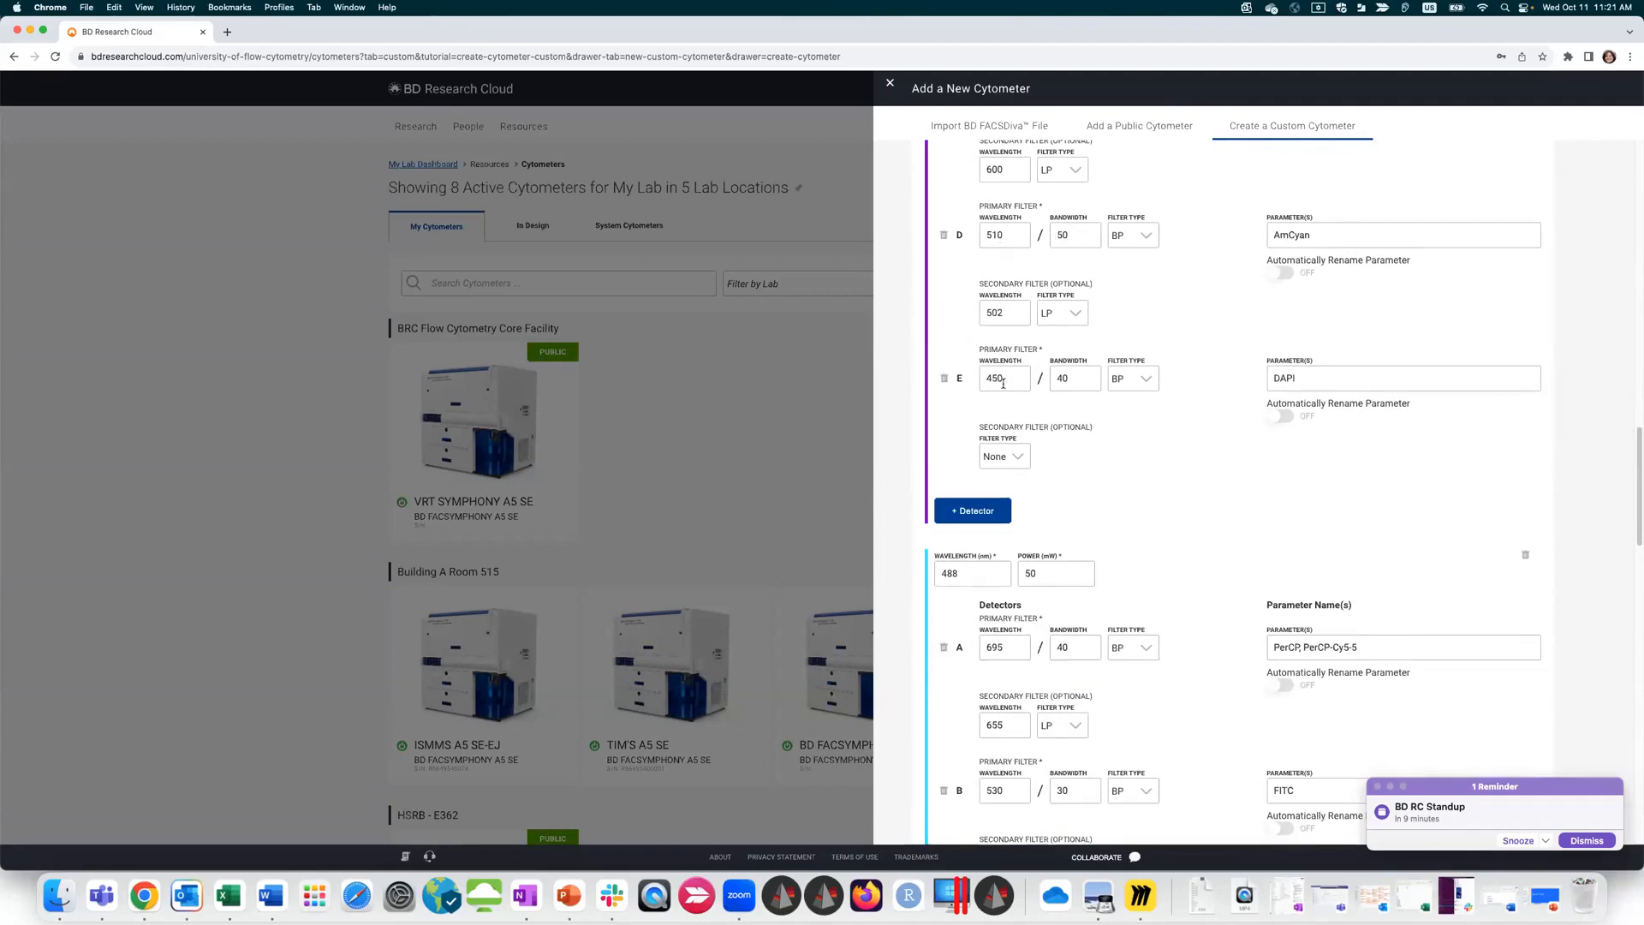
{"action": "scroll", "coordinate": [1053, 691], "scroll_direction": "up", "scroll_amount": 15}
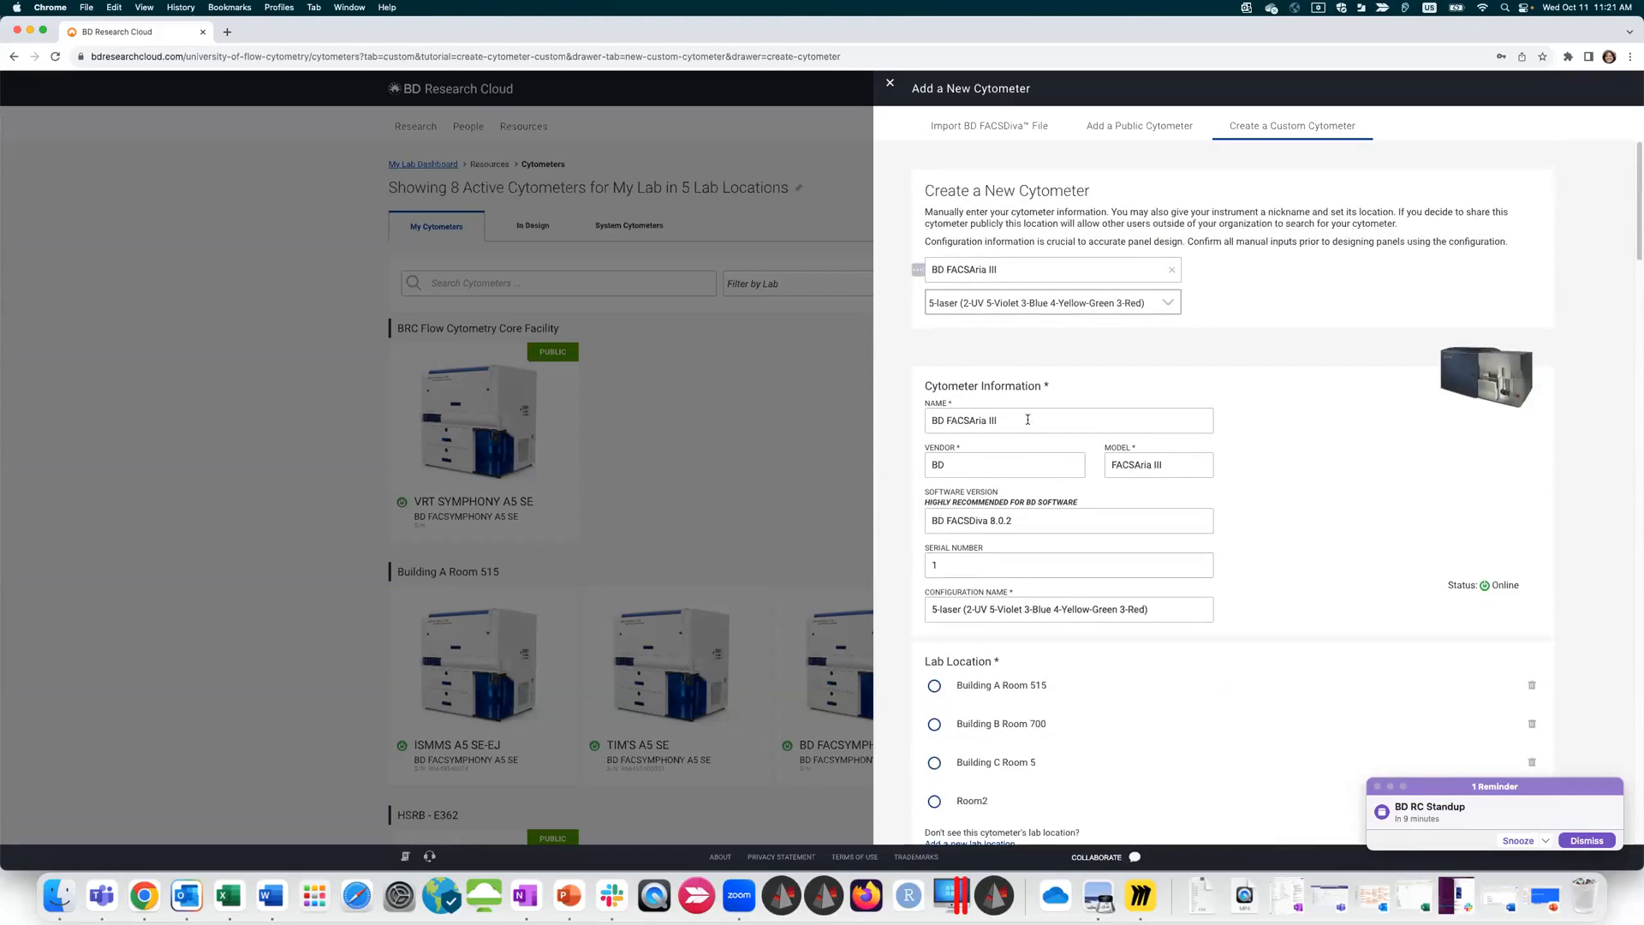
Step: Clear the custom cytometer's model and browse the list of available models without choosing one
{"action": "left_click_drag", "start_coordinate": [1030, 421], "coordinate": [916, 424]}
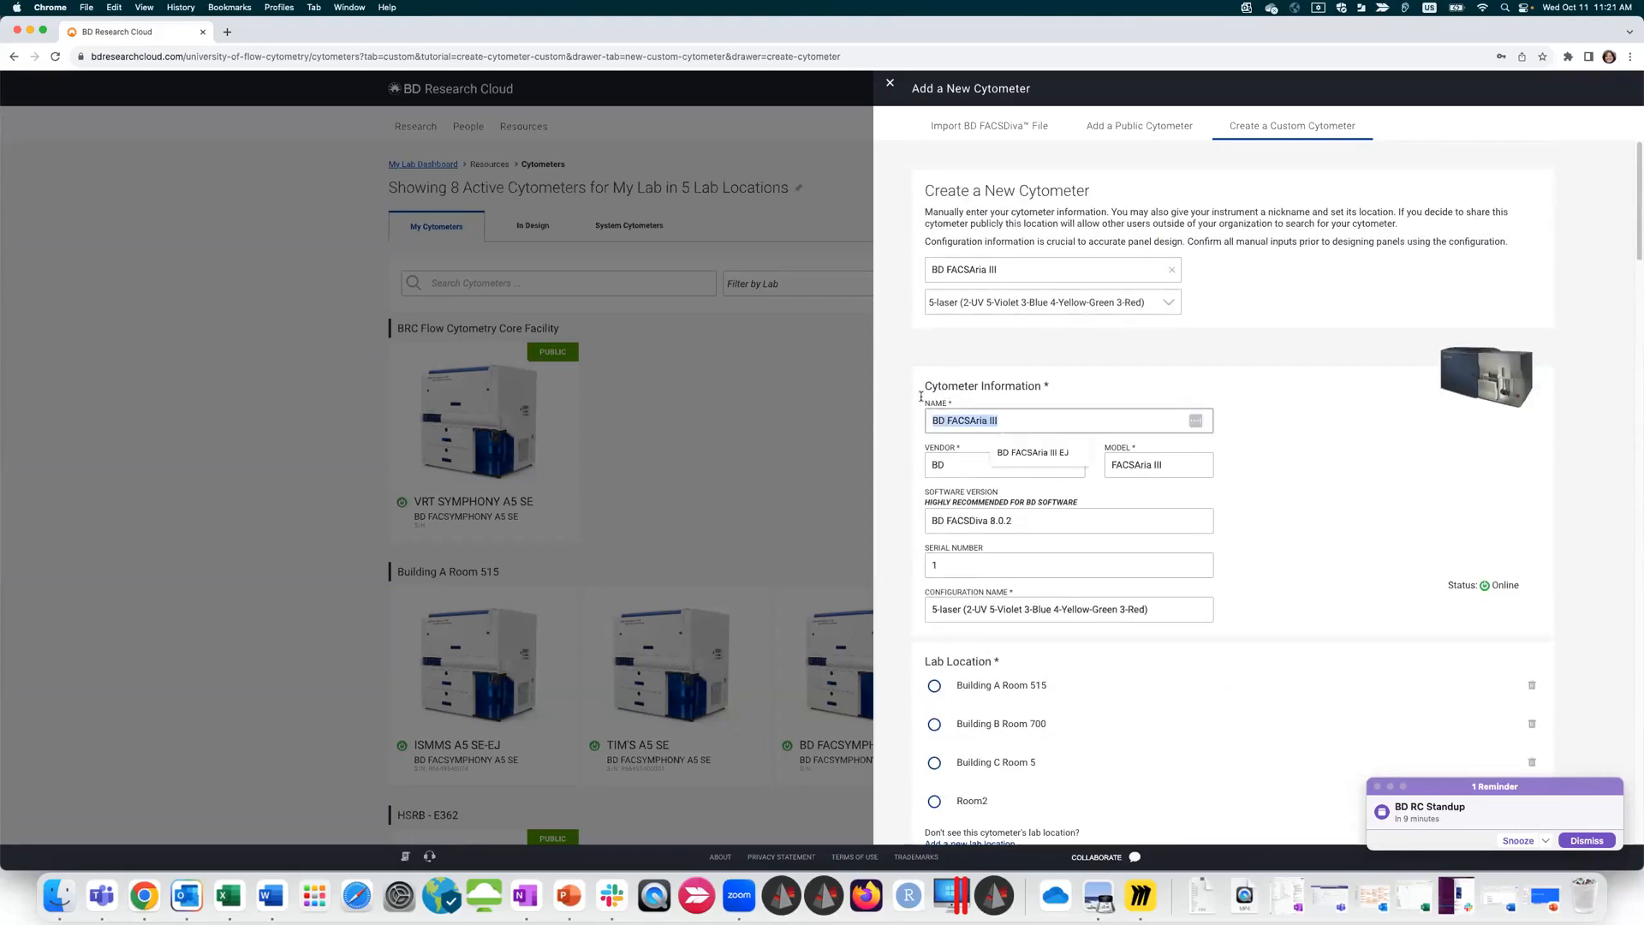
{"action": "left_click", "coordinate": [1395, 520]}
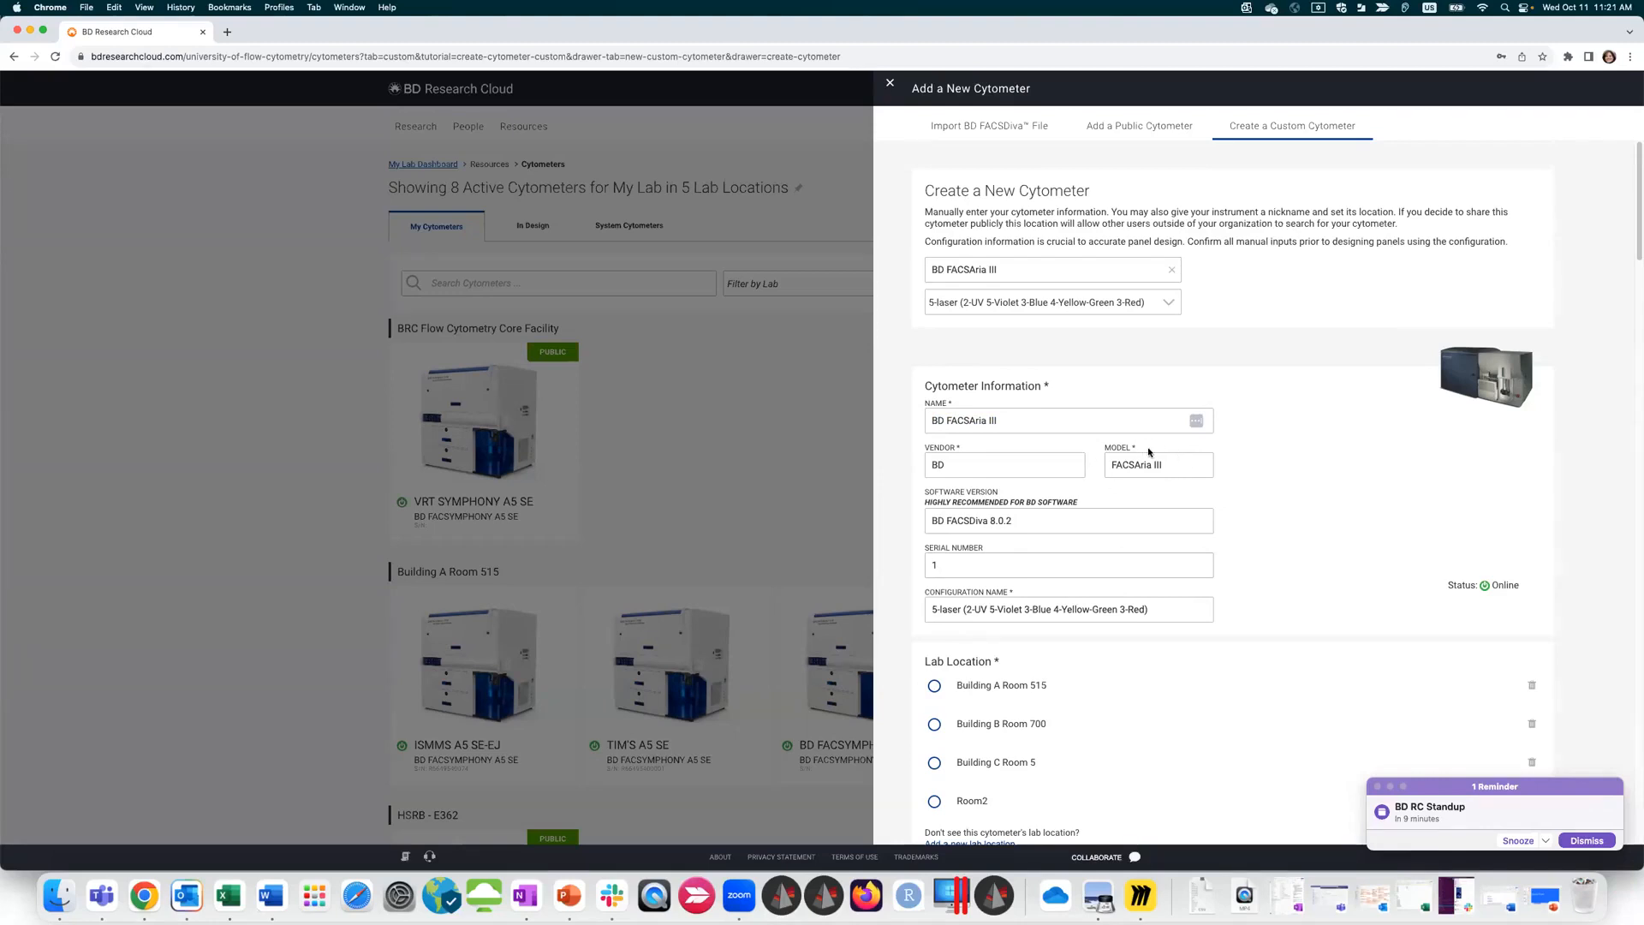
{"action": "left_click", "coordinate": [1197, 470]}
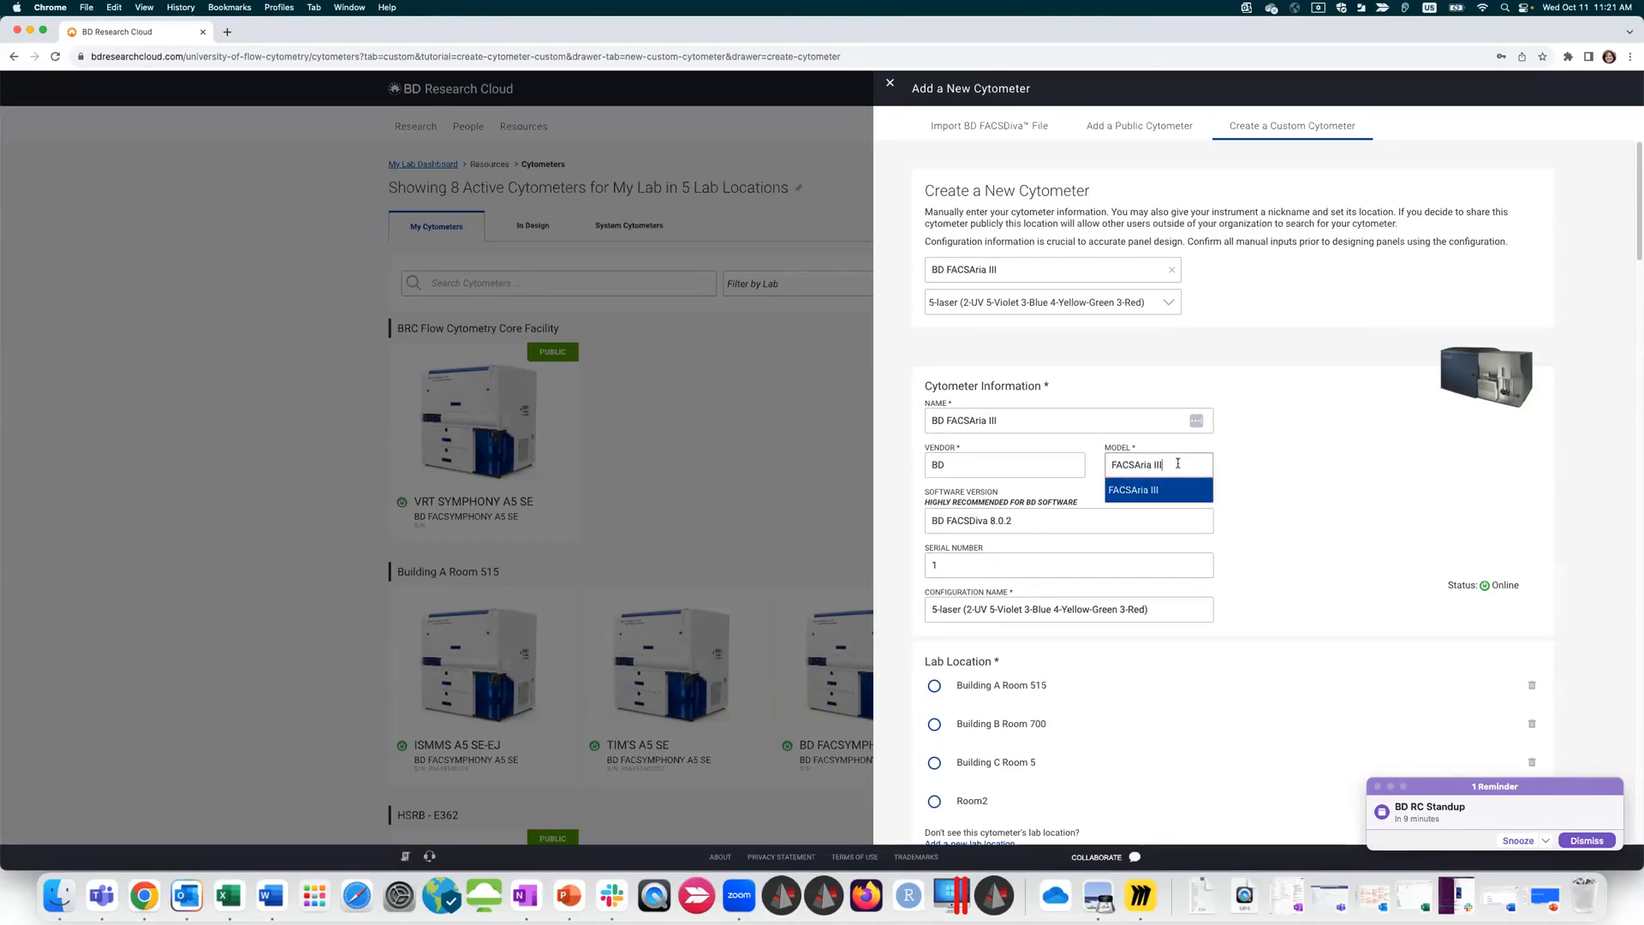
{"action": "triple_click", "coordinate": [1177, 463]}
{"action": "key", "text": "BackSpace"}
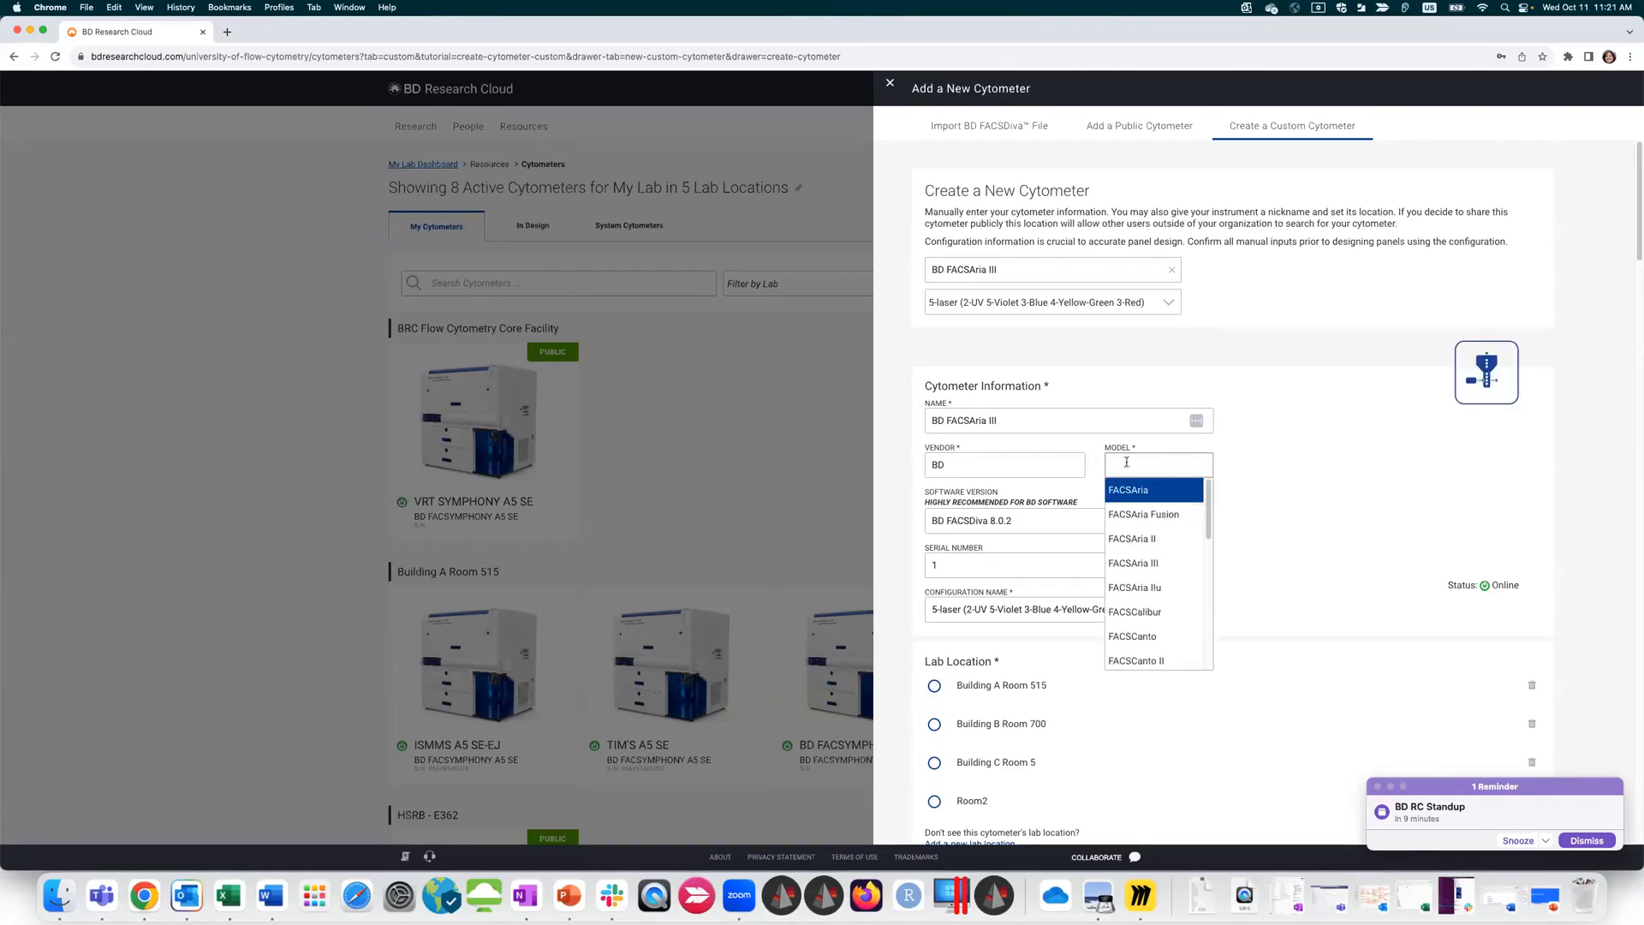
{"action": "left_click_drag", "start_coordinate": [1206, 498], "coordinate": [1207, 411]}
{"action": "left_click_drag", "start_coordinate": [1208, 501], "coordinate": [1211, 678]}
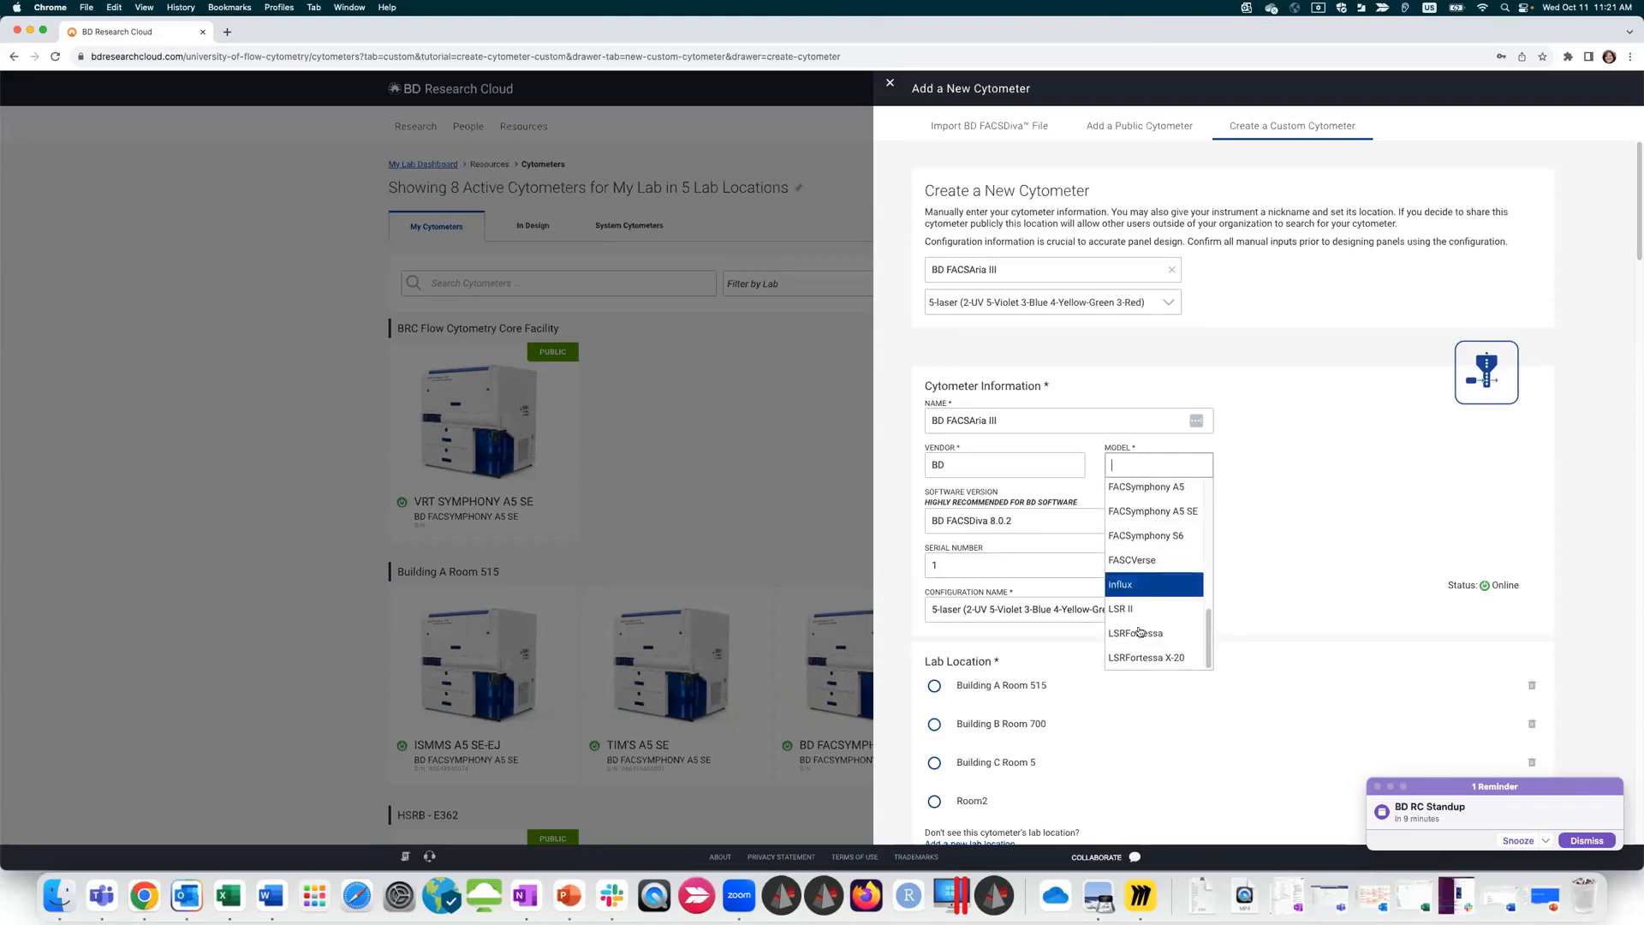
{"action": "left_click", "coordinate": [1005, 494]}
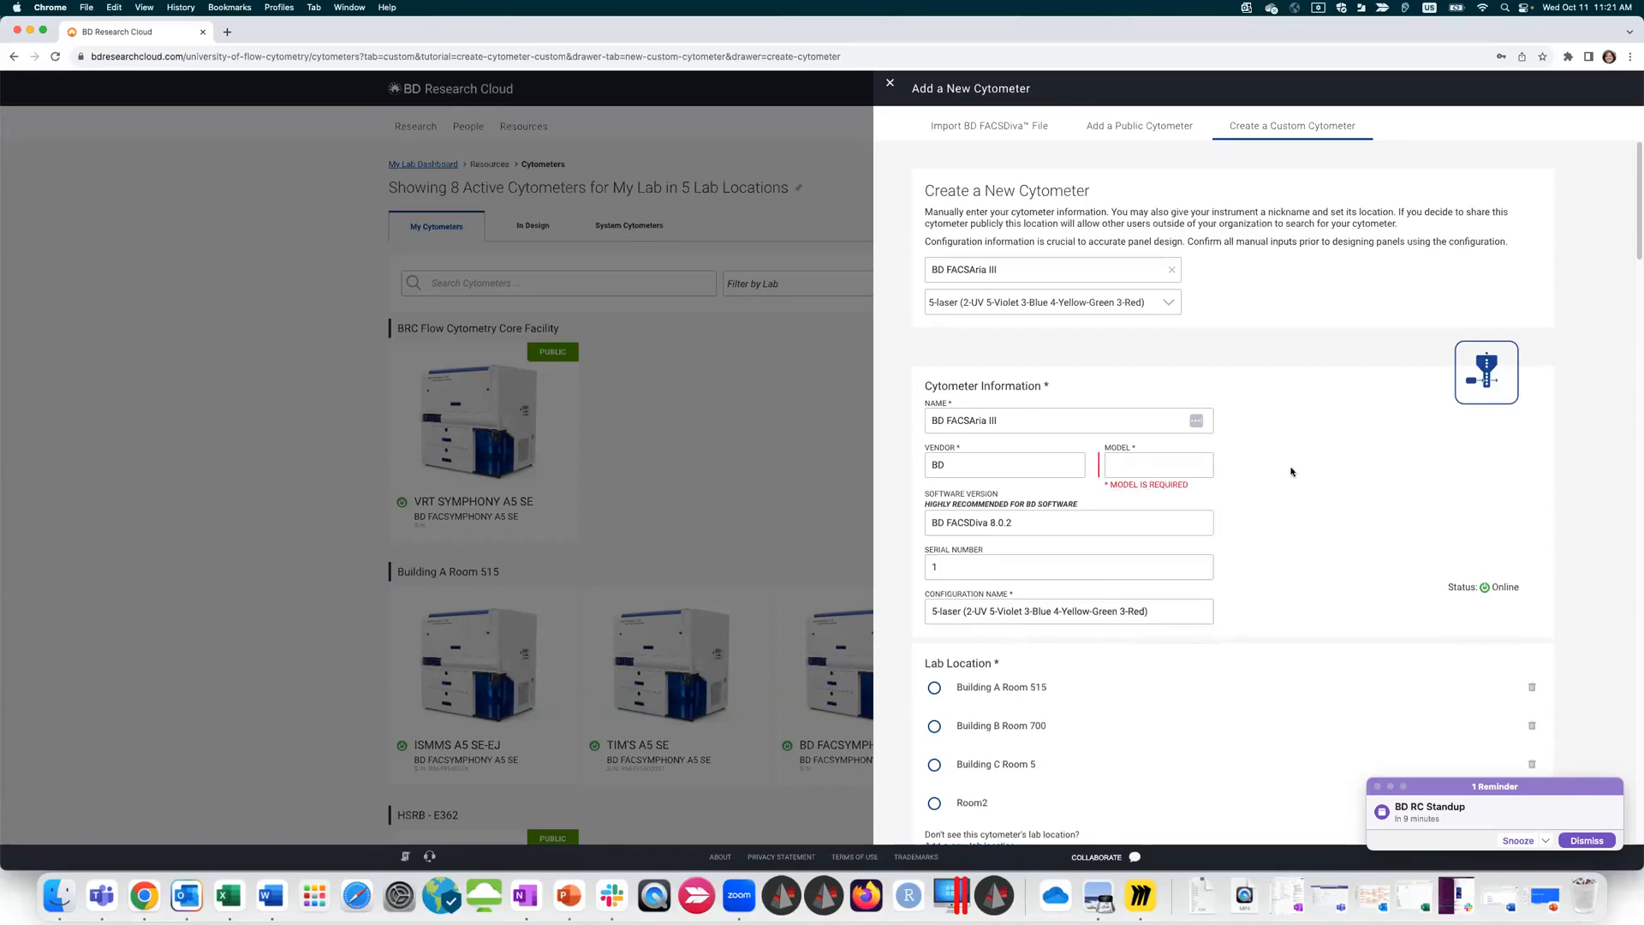
Step: Try the Publicly Discoverable option for the custom cytometer, clear it again and dismiss the meeting reminder
{"action": "scroll", "coordinate": [1117, 500], "scroll_direction": "down", "scroll_amount": 3}
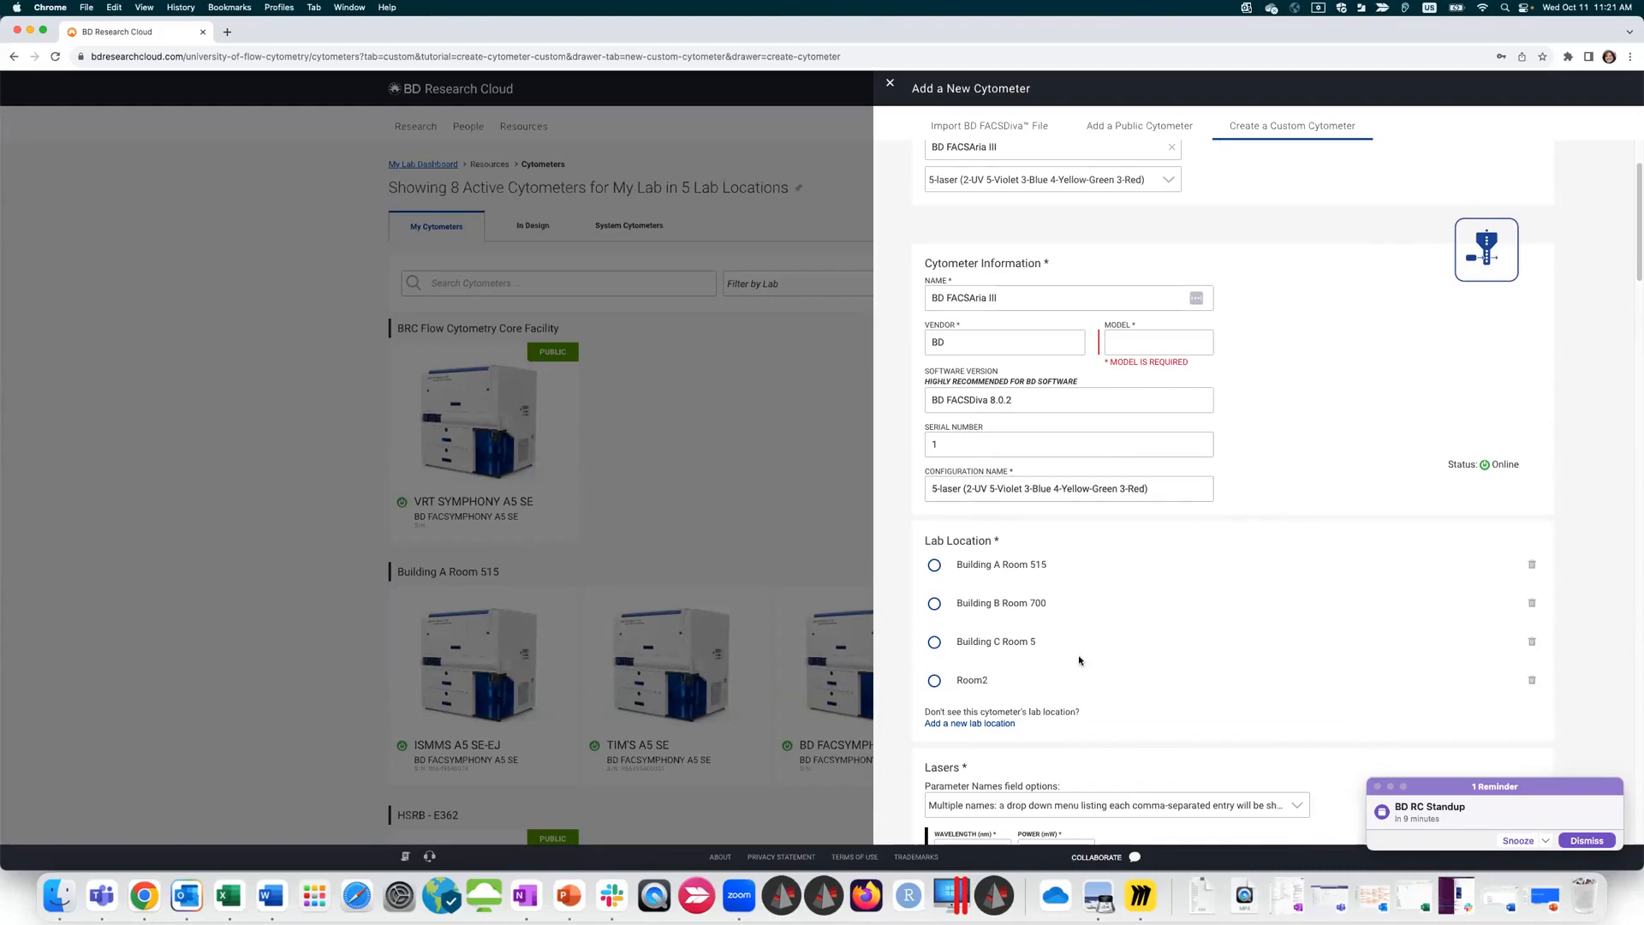
{"action": "scroll", "coordinate": [1080, 660], "scroll_direction": "down", "scroll_amount": 15}
{"action": "scroll", "coordinate": [1077, 553], "scroll_direction": "up", "scroll_amount": 8}
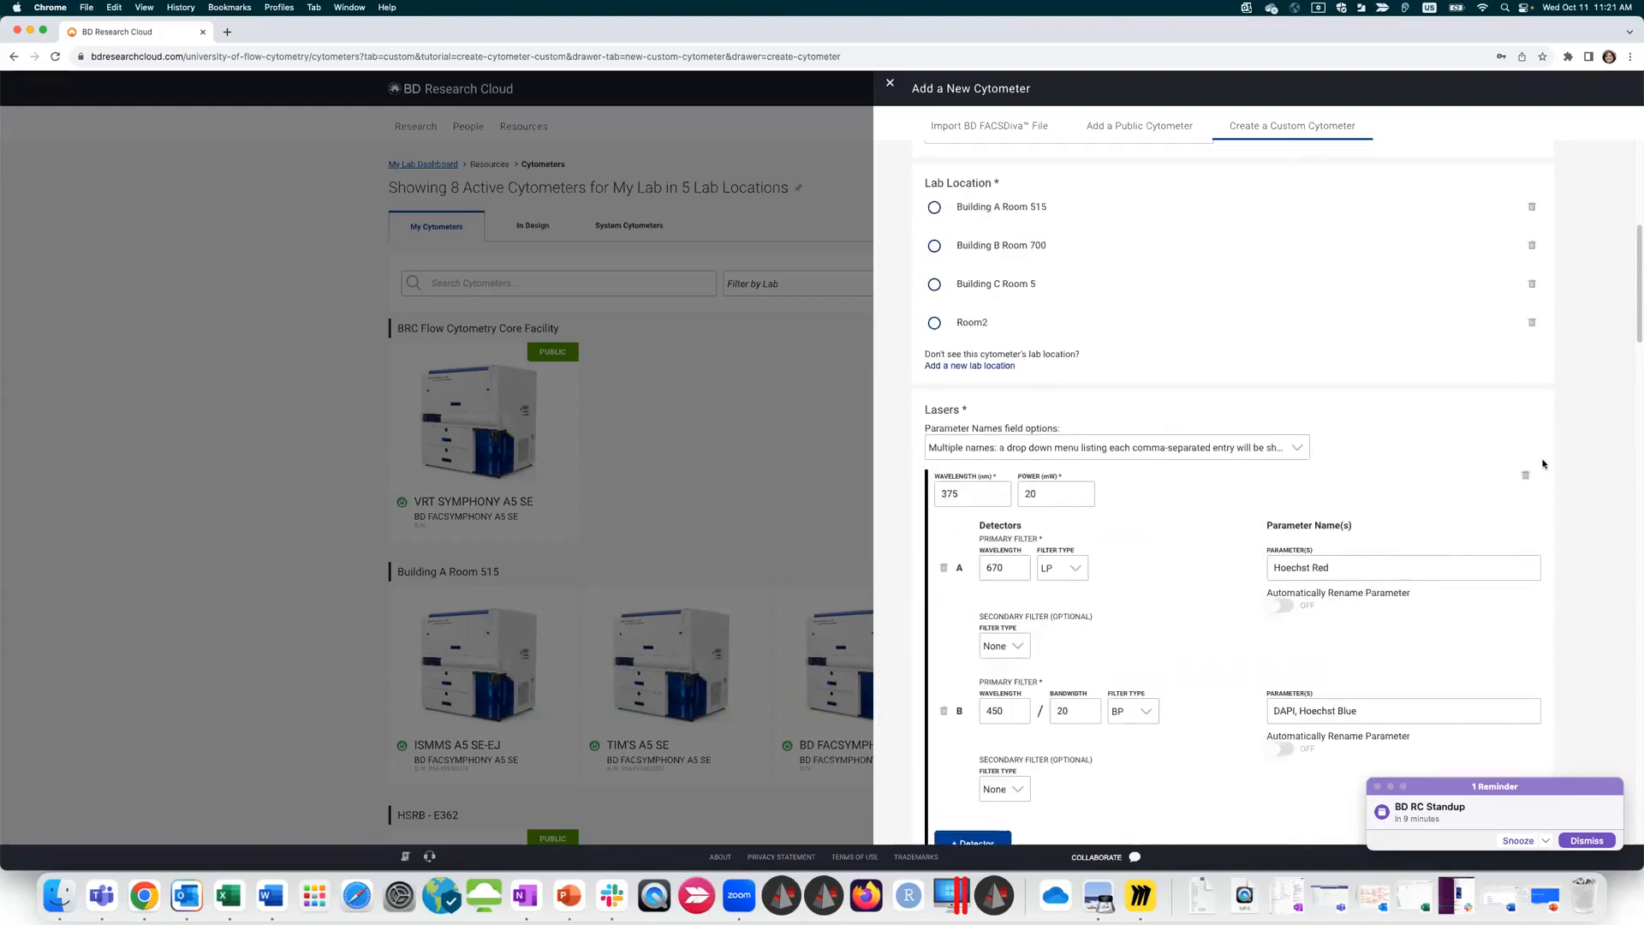
{"action": "left_click_drag", "start_coordinate": [1637, 278], "coordinate": [1635, 904]}
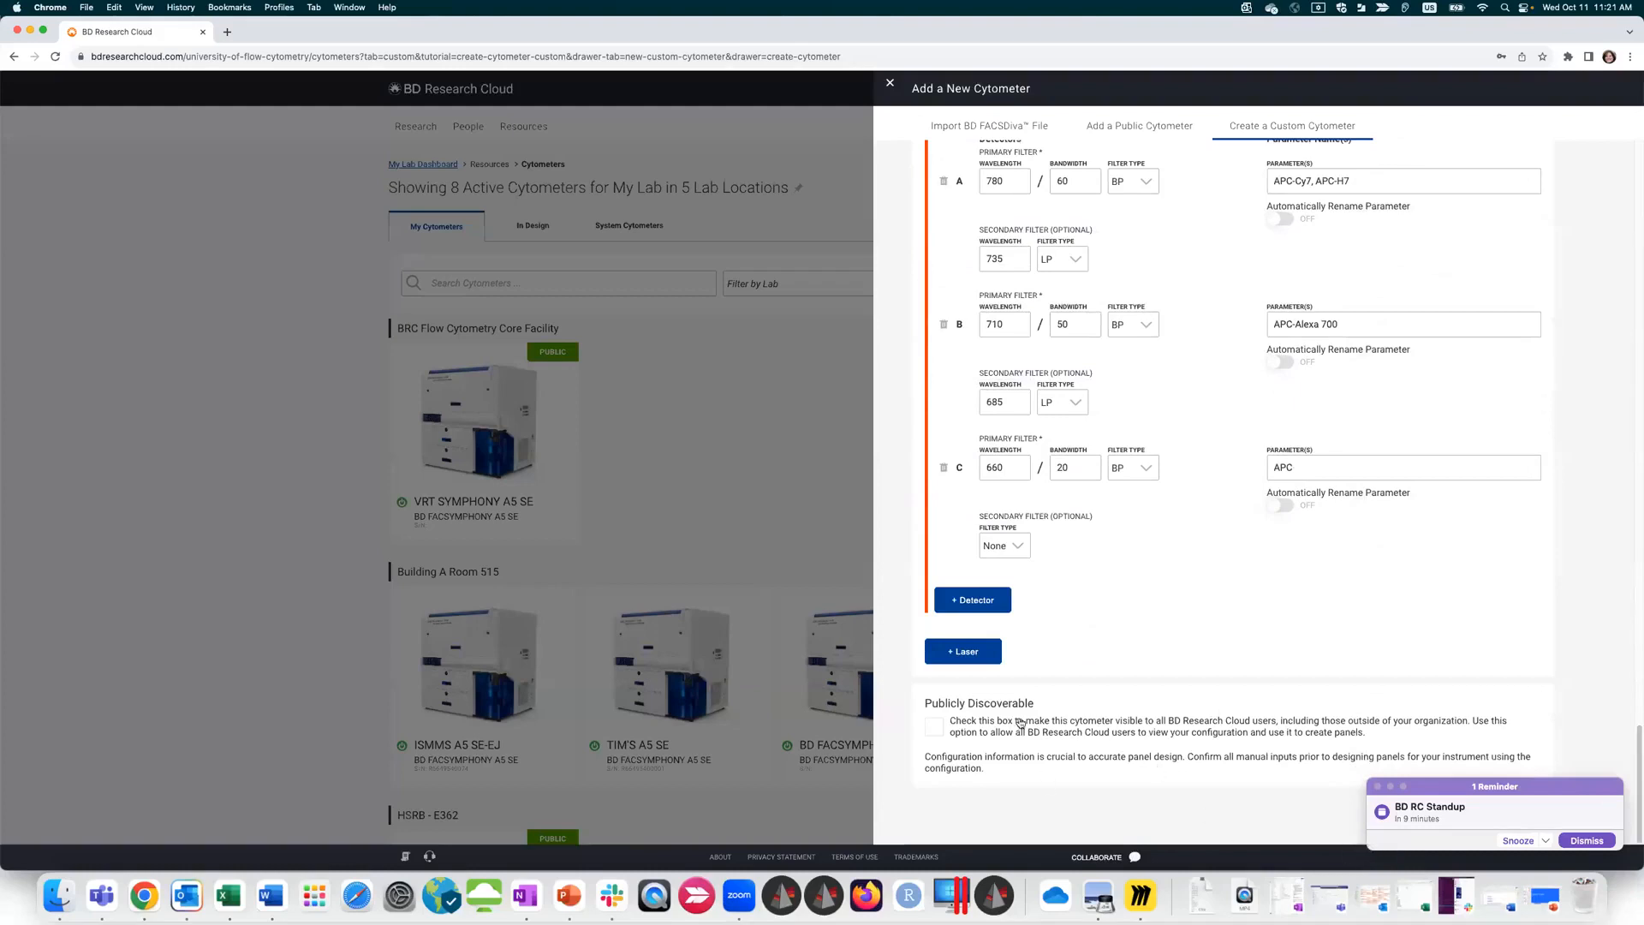
{"action": "left_click", "coordinate": [934, 726]}
{"action": "left_click", "coordinate": [934, 726]}
{"action": "left_click", "coordinate": [1584, 840]}
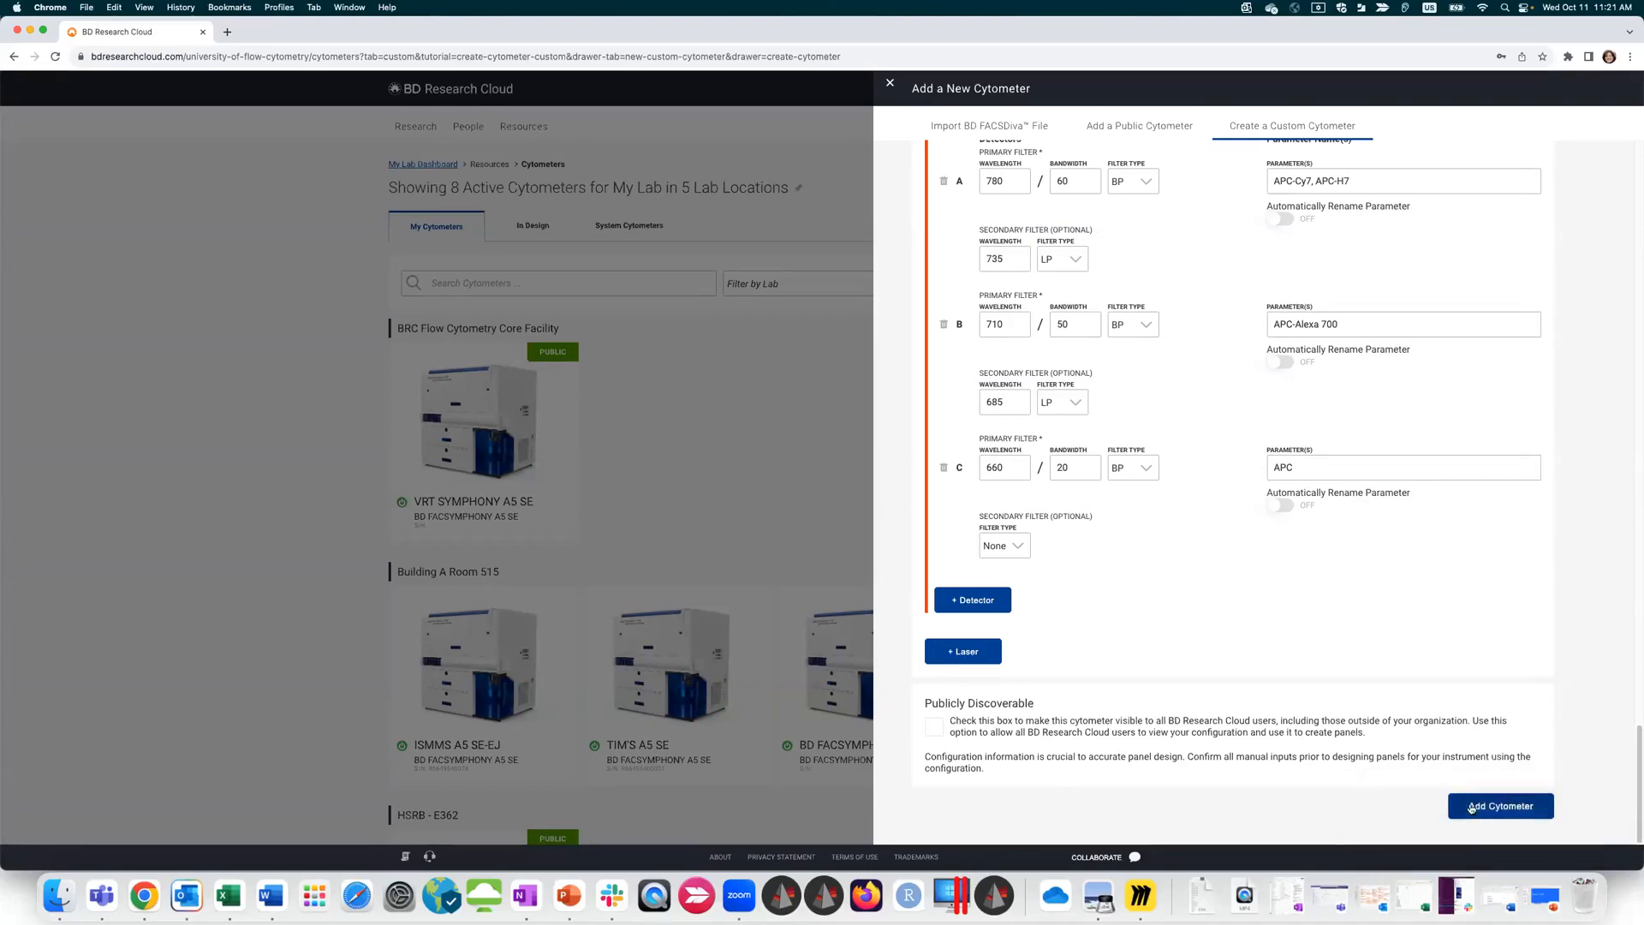
Step: Switch to adding a public cytometer, browse the available labs and choose Fred Hutch Thomas Bld
{"action": "left_click_drag", "start_coordinate": [1636, 819], "coordinate": [1634, 79]}
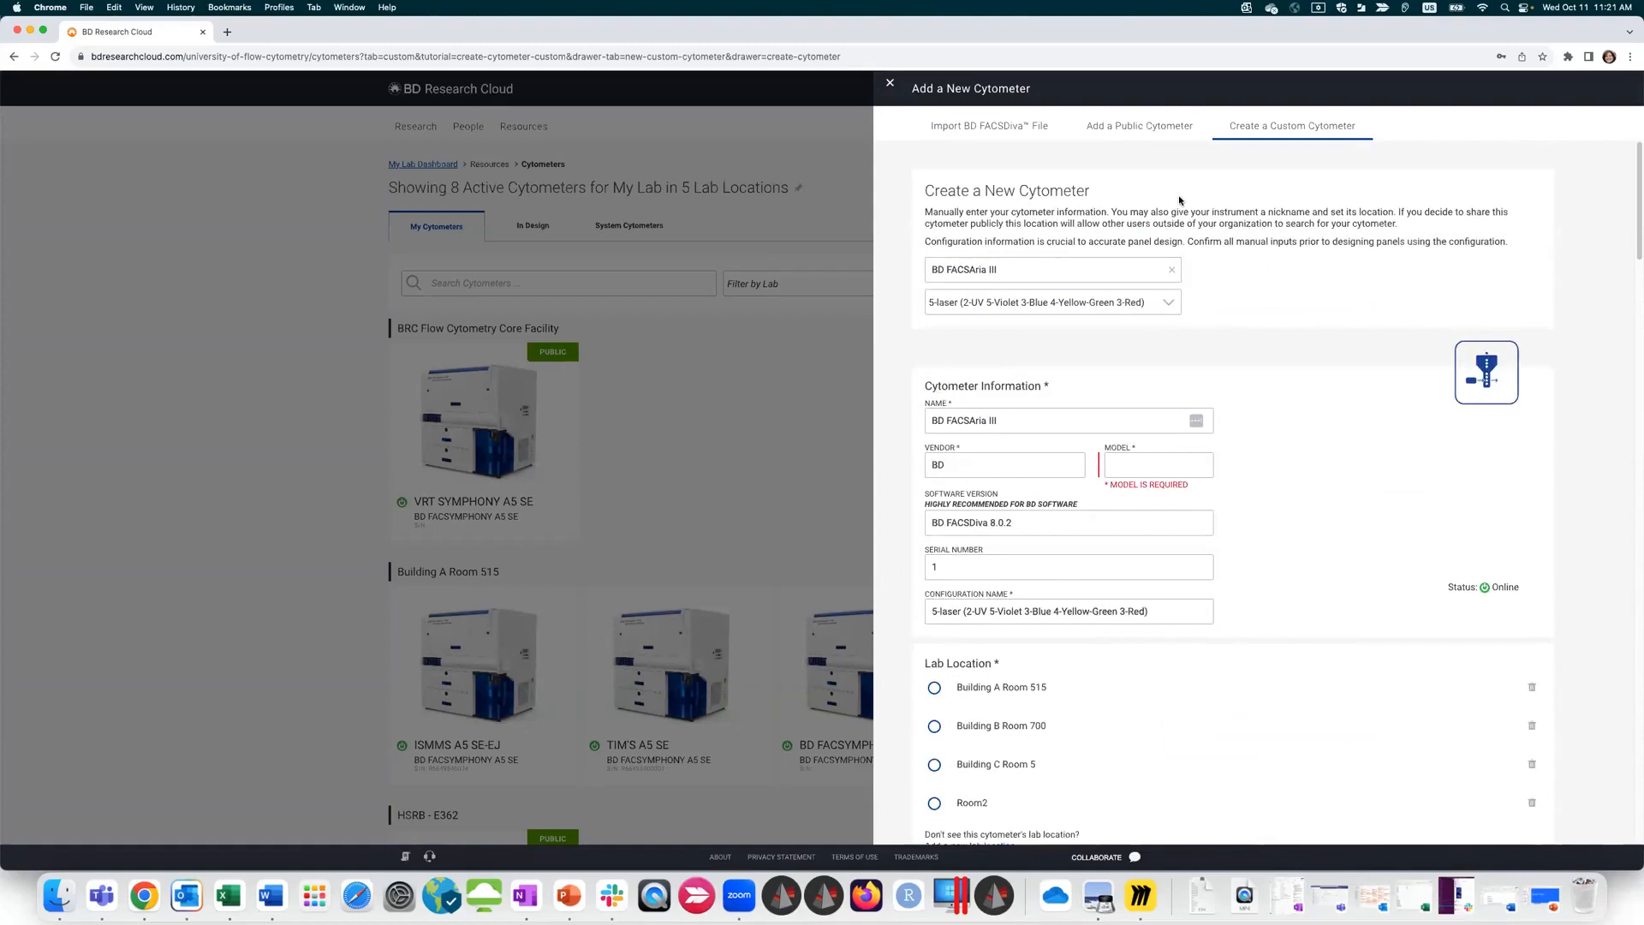
{"action": "left_click", "coordinate": [1131, 131]}
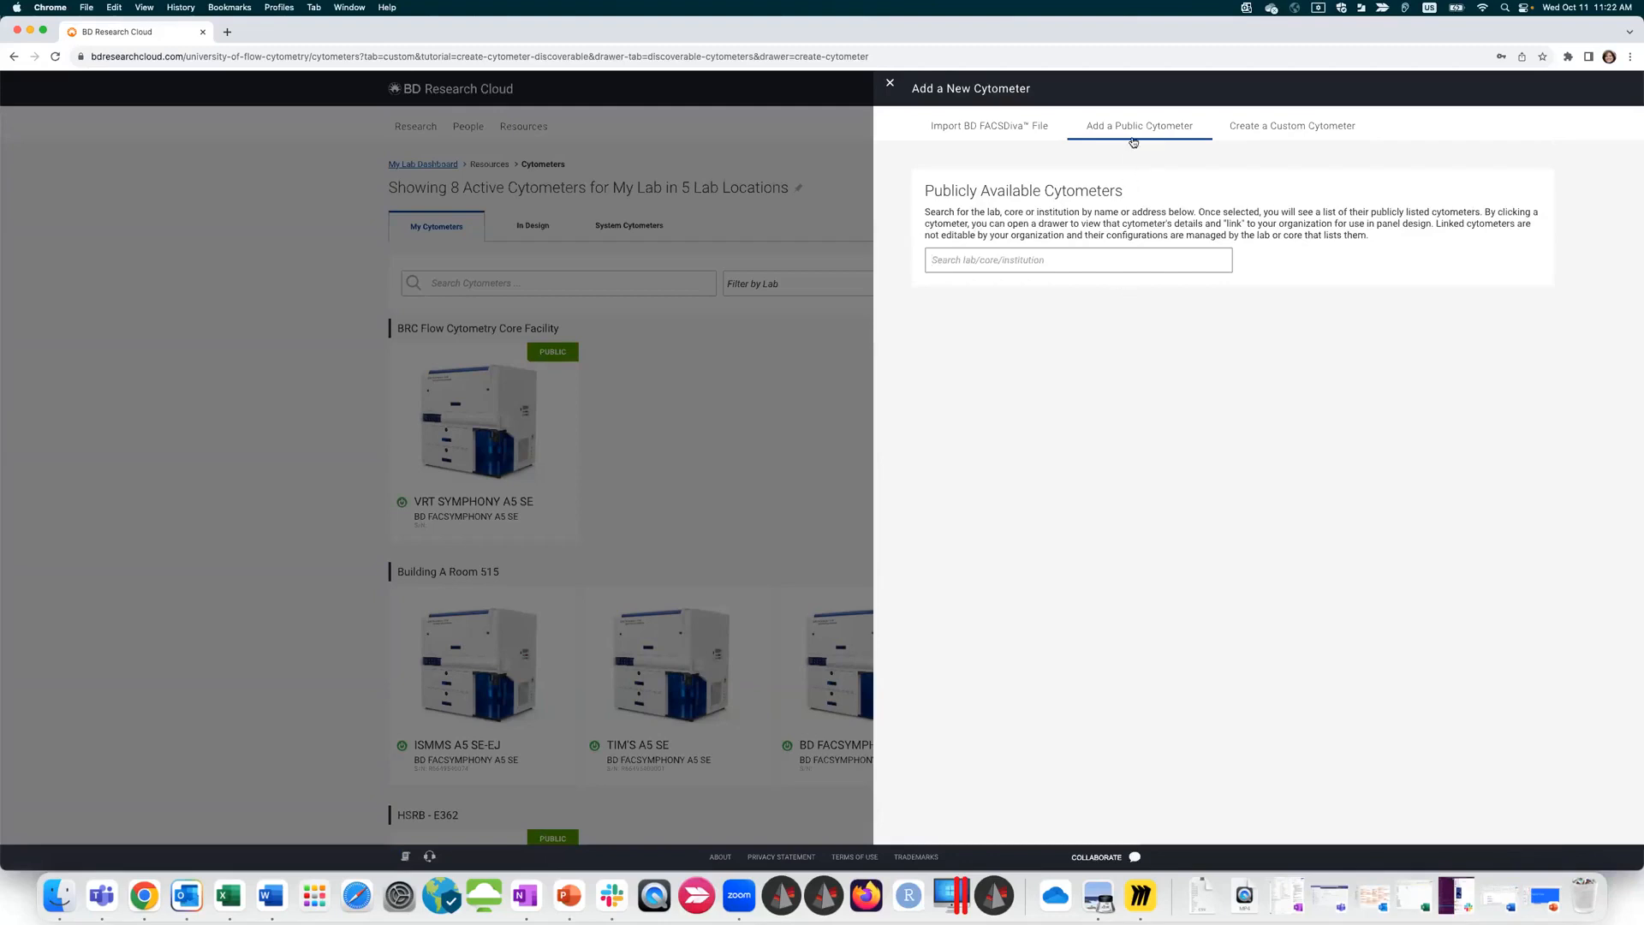
{"action": "left_click", "coordinate": [995, 264]}
{"action": "left_click_drag", "start_coordinate": [1229, 285], "coordinate": [1234, 445]}
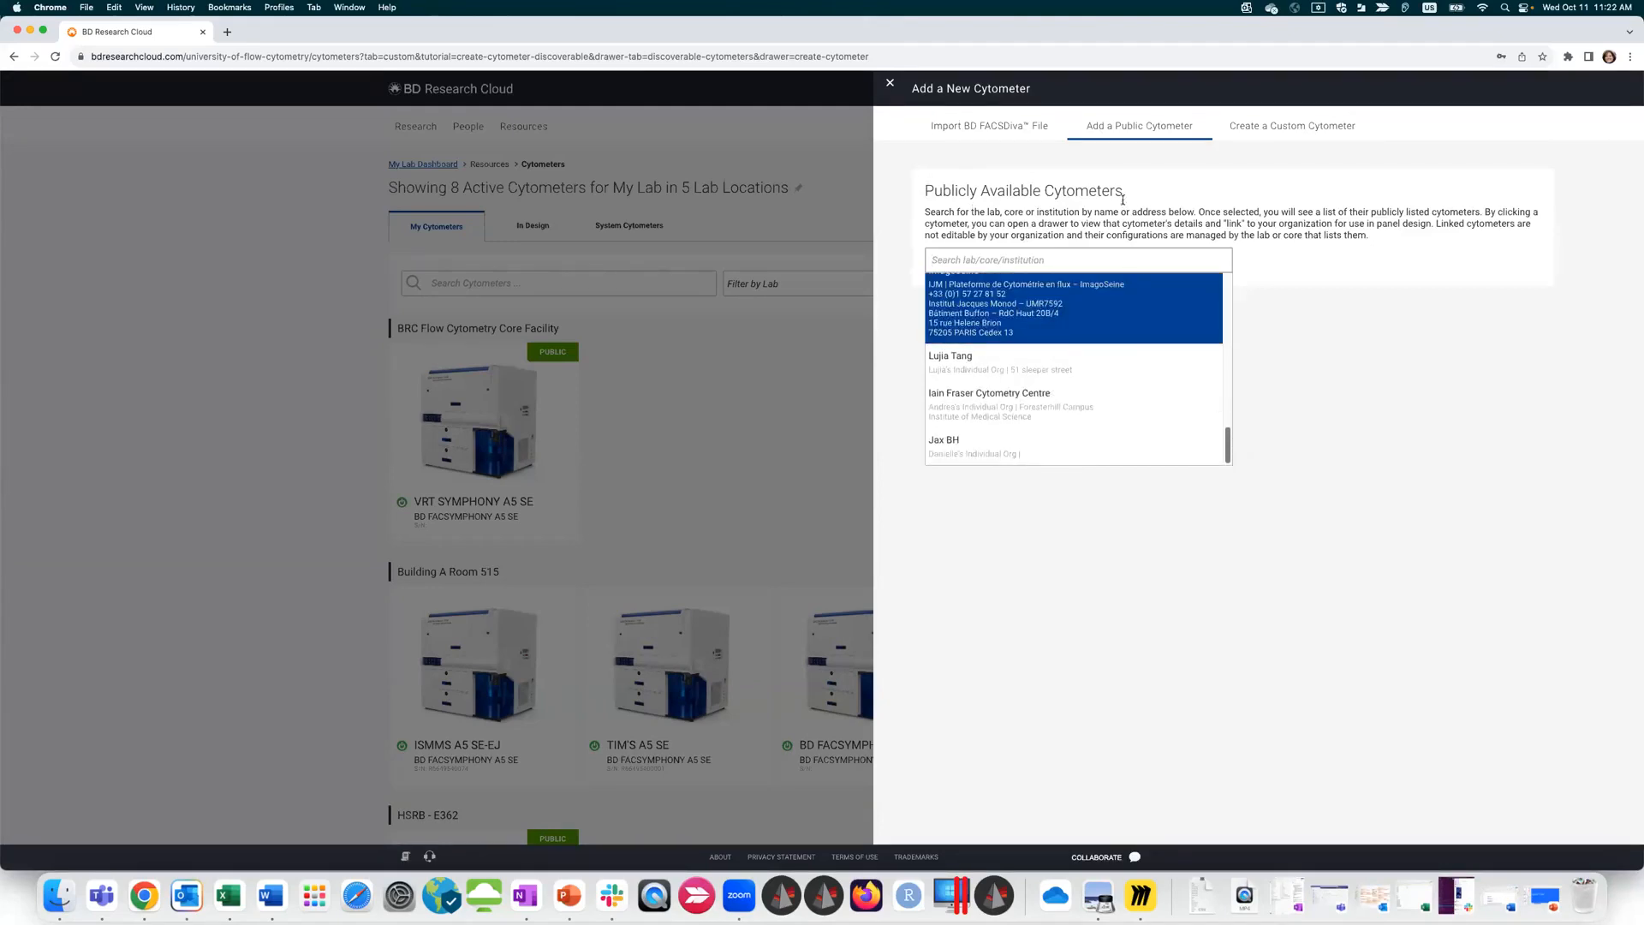
{"action": "left_click_drag", "start_coordinate": [1230, 456], "coordinate": [1237, 292]}
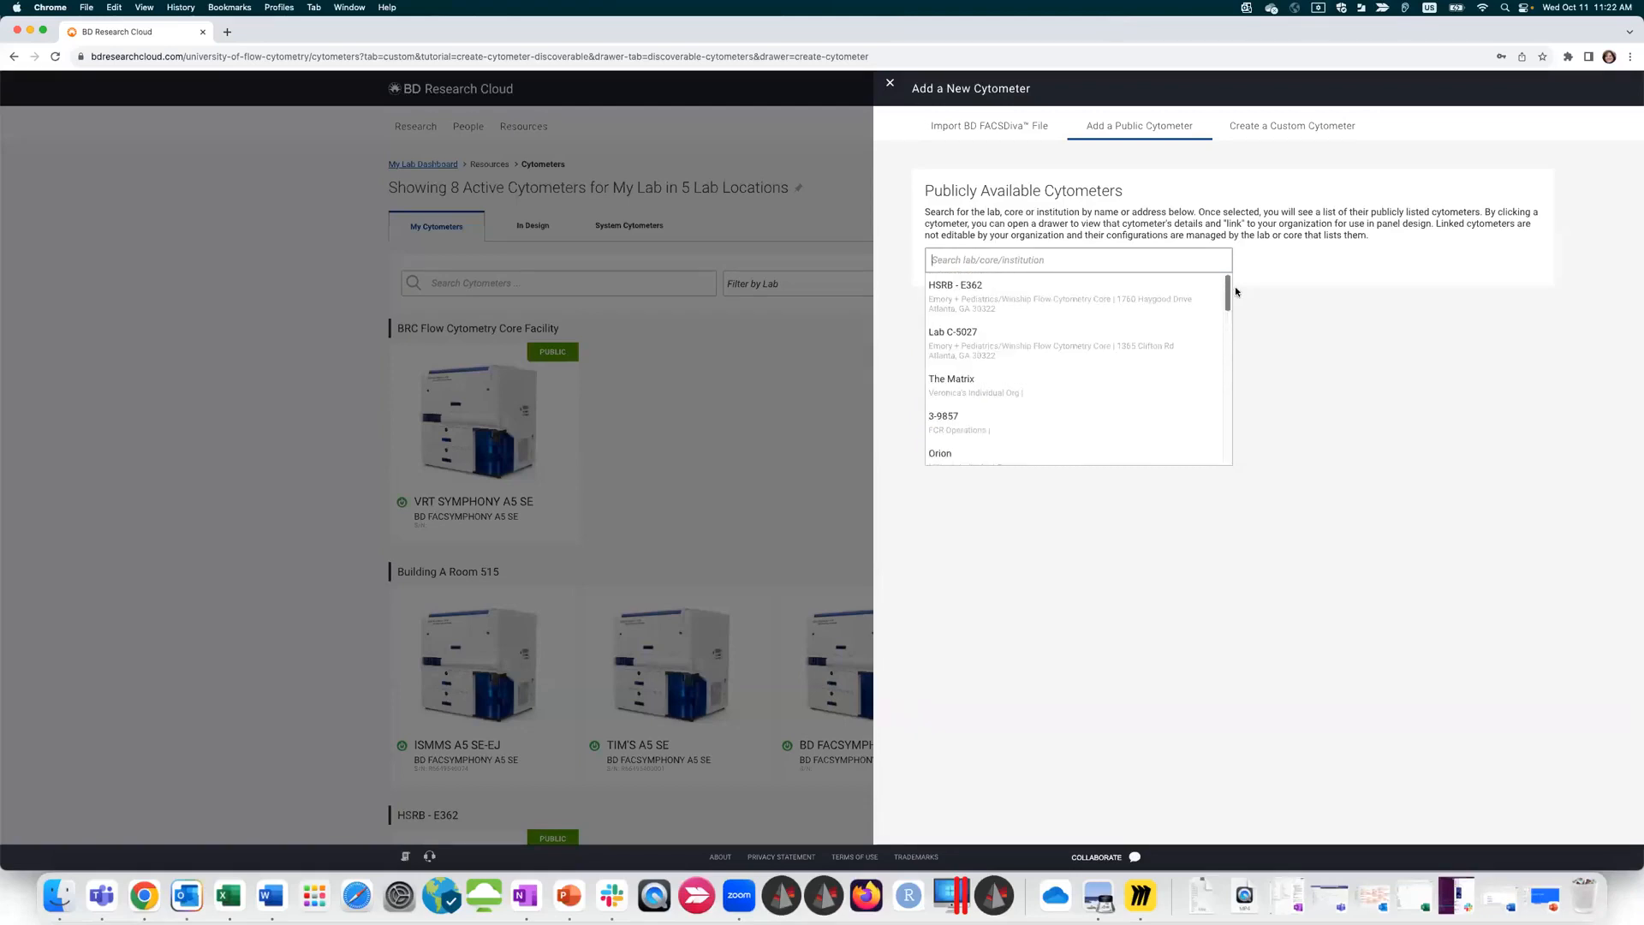
{"action": "scroll", "coordinate": [1241, 317], "scroll_direction": "down", "scroll_amount": 5}
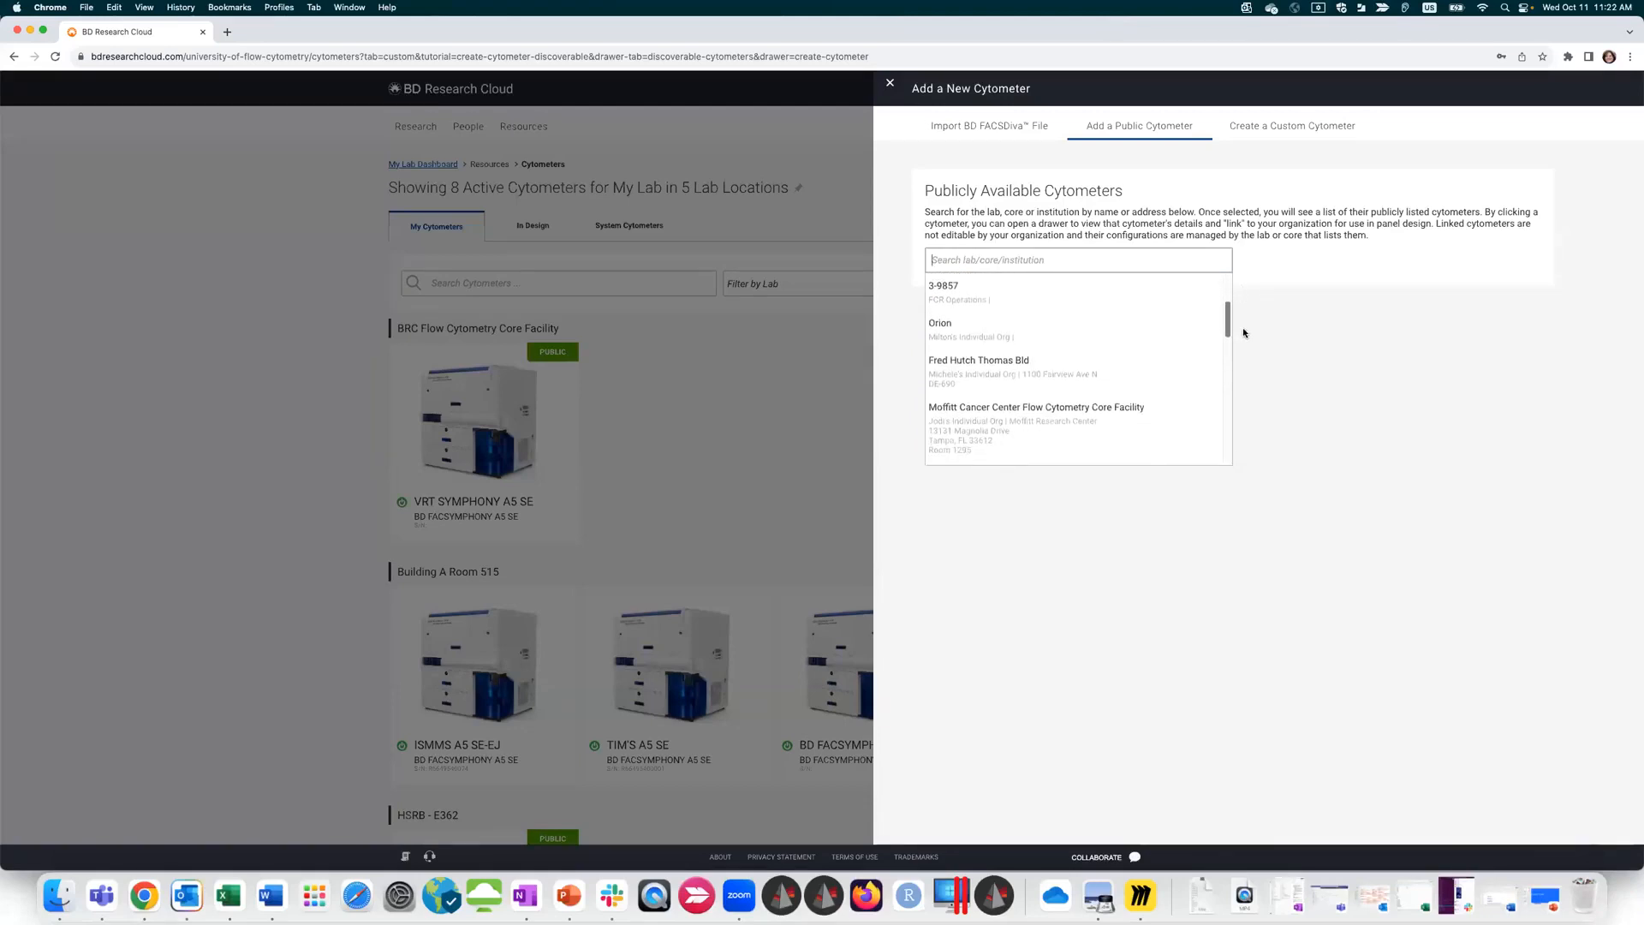
{"action": "left_click", "coordinate": [973, 361]}
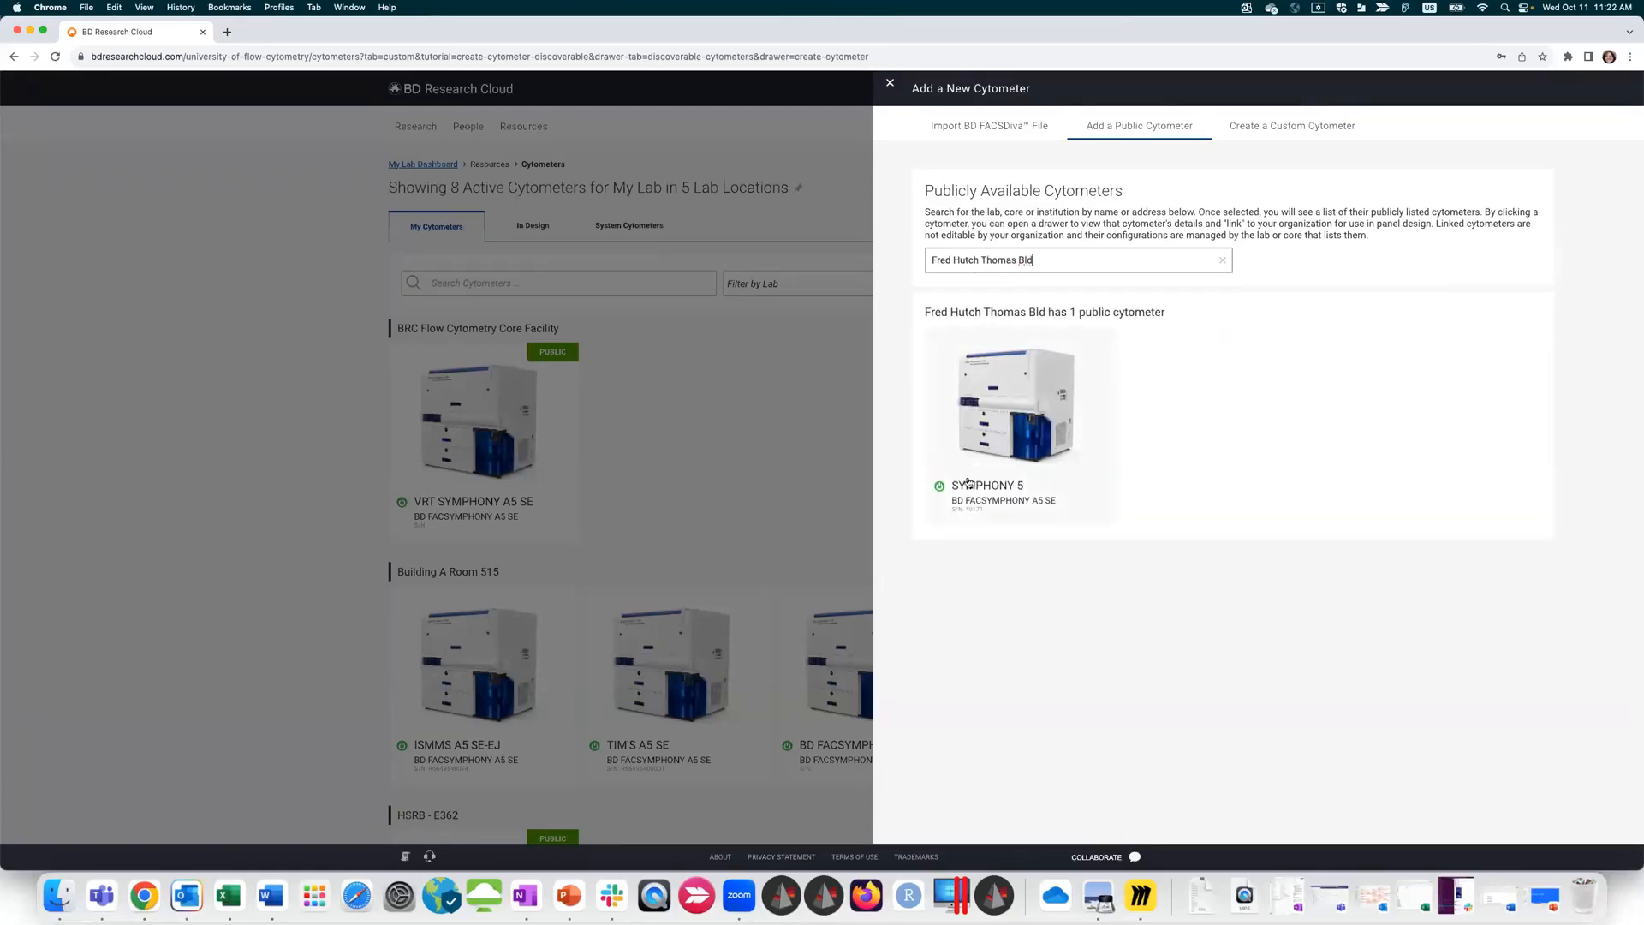
Step: Open the details of the Symphony 5 cytometer, link it to the organization and review the updated cytometer list
{"action": "left_click", "coordinate": [1039, 405]}
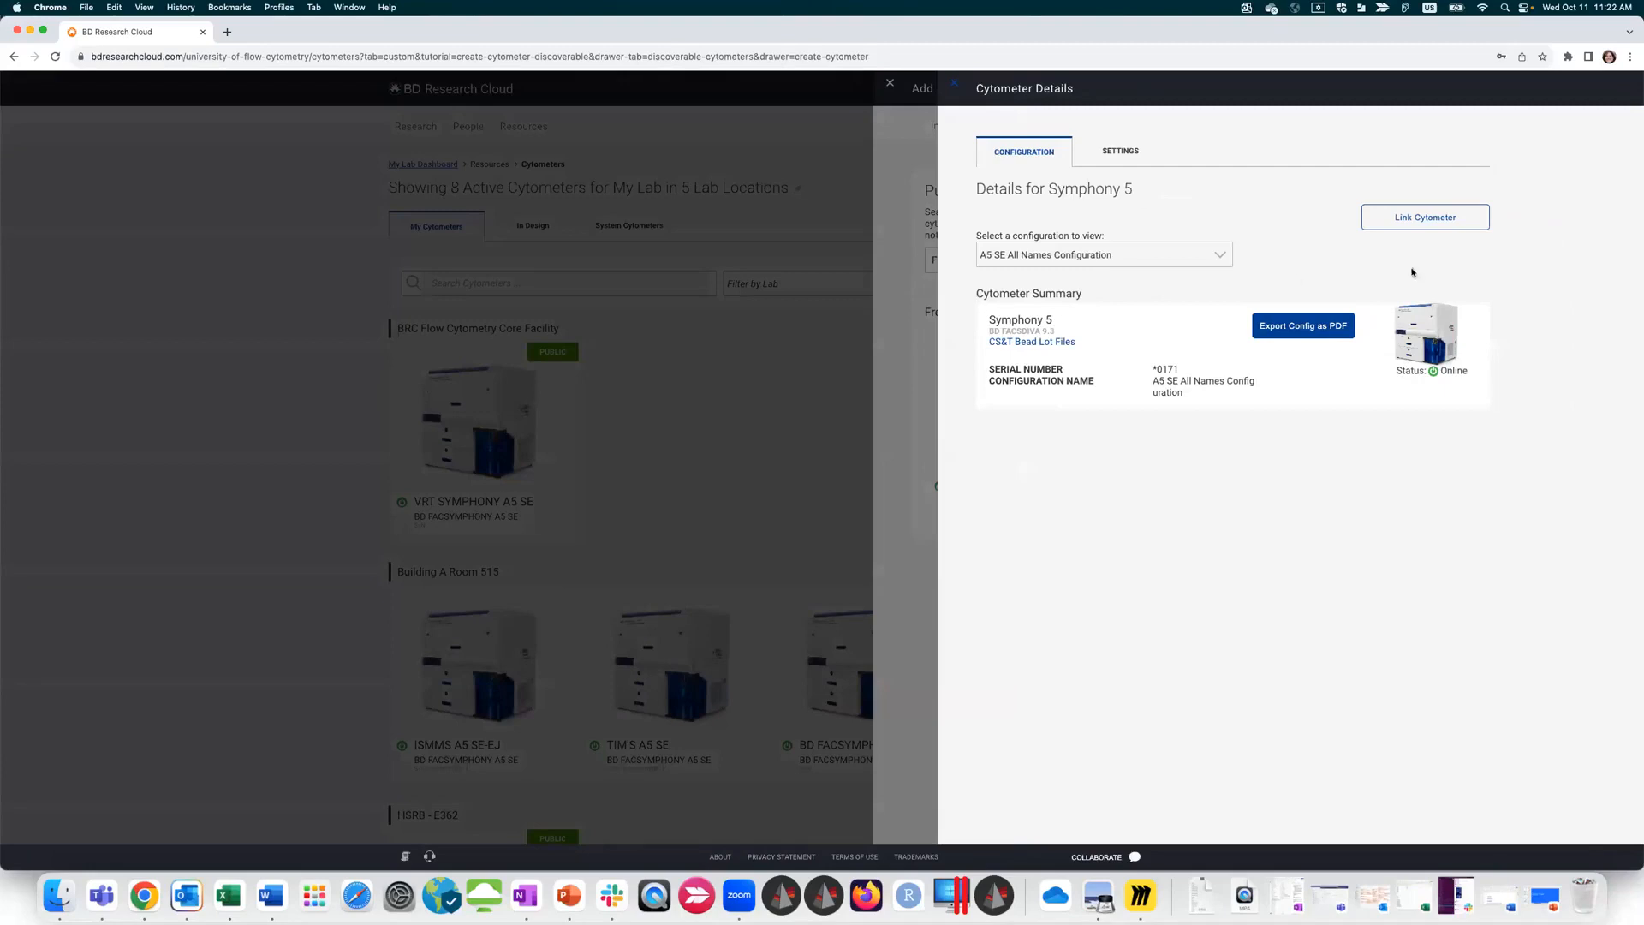
{"action": "left_click", "coordinate": [1145, 259]}
{"action": "left_click", "coordinate": [1394, 219]}
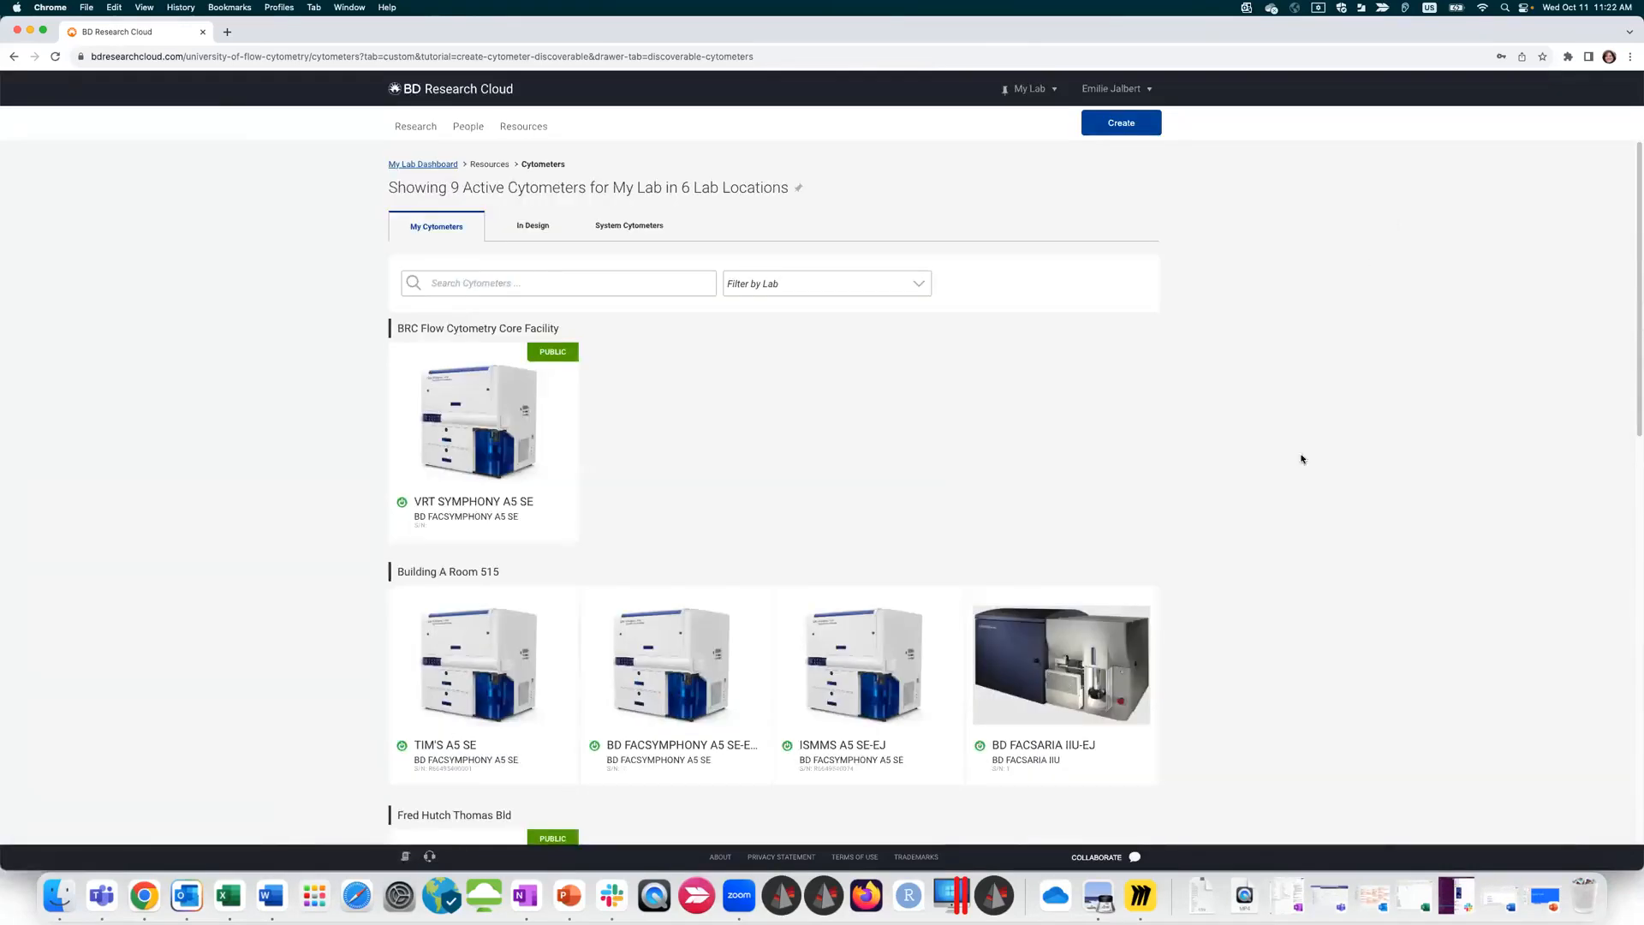
{"action": "scroll", "coordinate": [1301, 459], "scroll_direction": "down", "scroll_amount": 5}
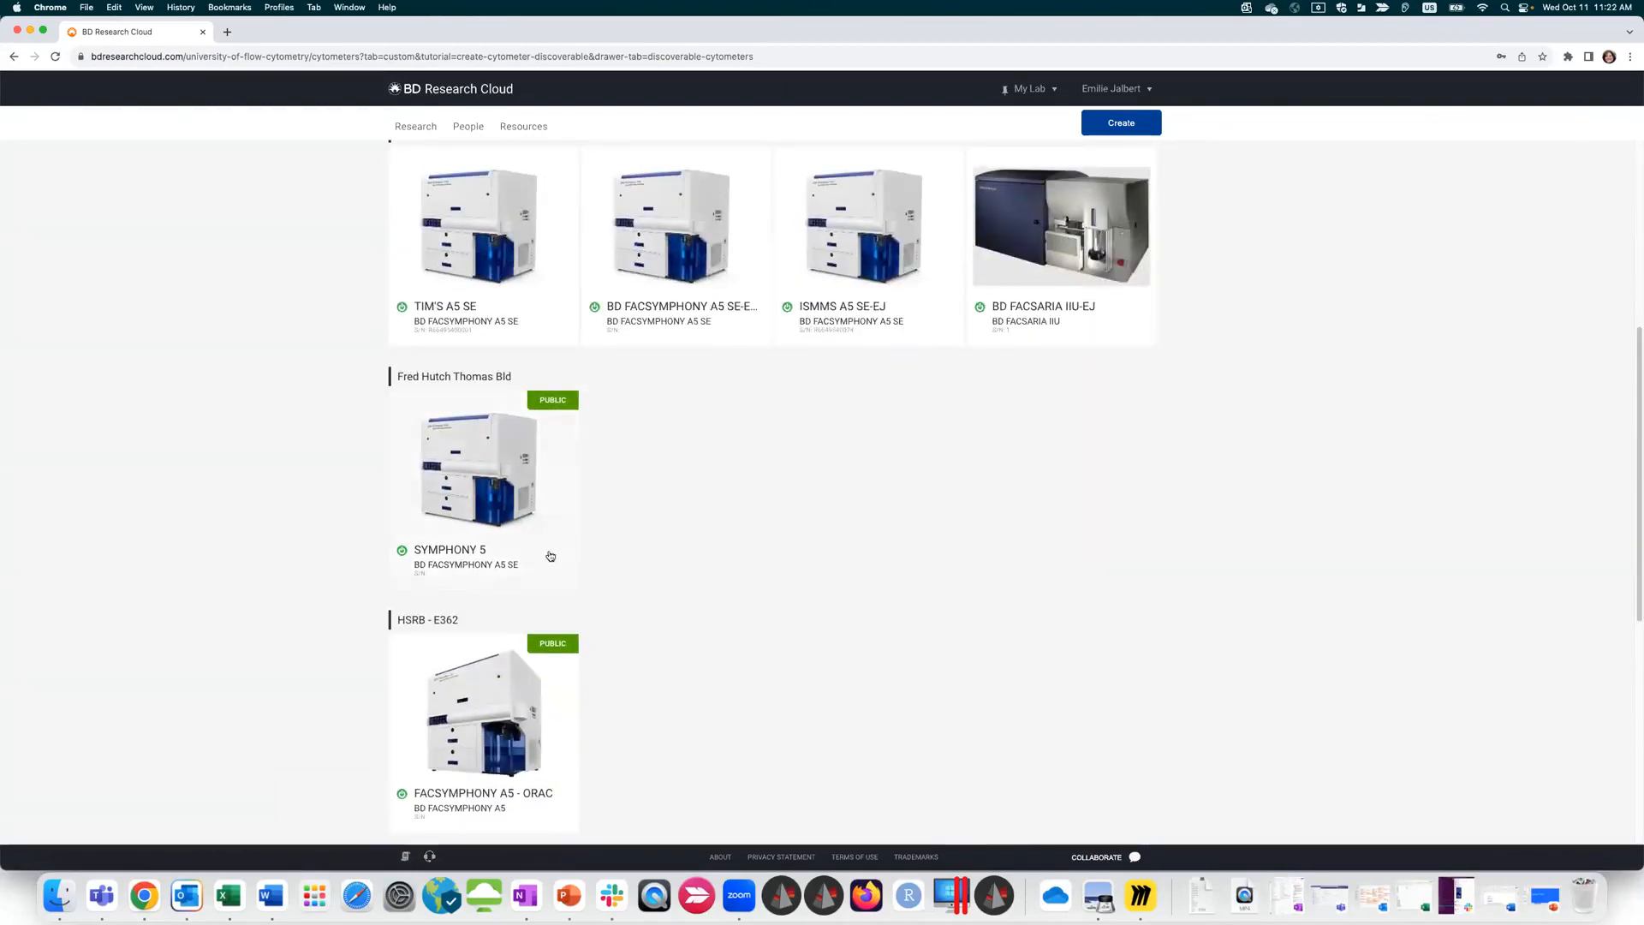
{"action": "scroll", "coordinate": [856, 638], "scroll_direction": "up", "scroll_amount": 2}
{"action": "scroll", "coordinate": [855, 639], "scroll_direction": "up", "scroll_amount": 5}
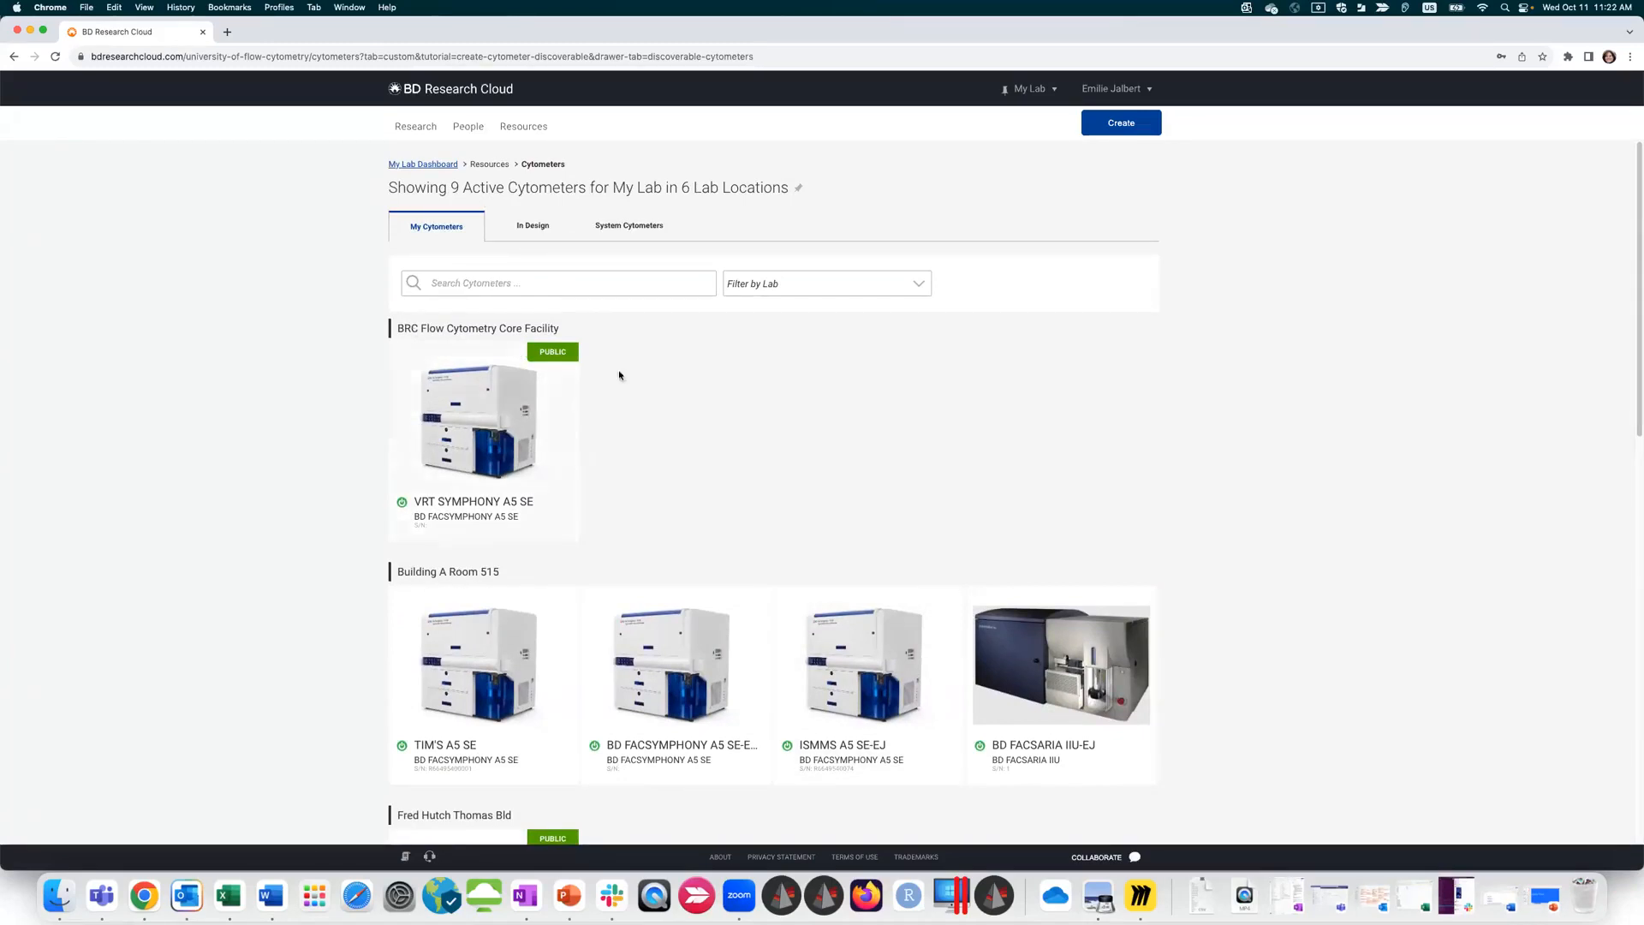
Step: Start adding a public cytometer again, view the Symphony 5 details for Fred Hutch Thomas Bld and close without linking
{"action": "left_click", "coordinate": [1119, 127]}
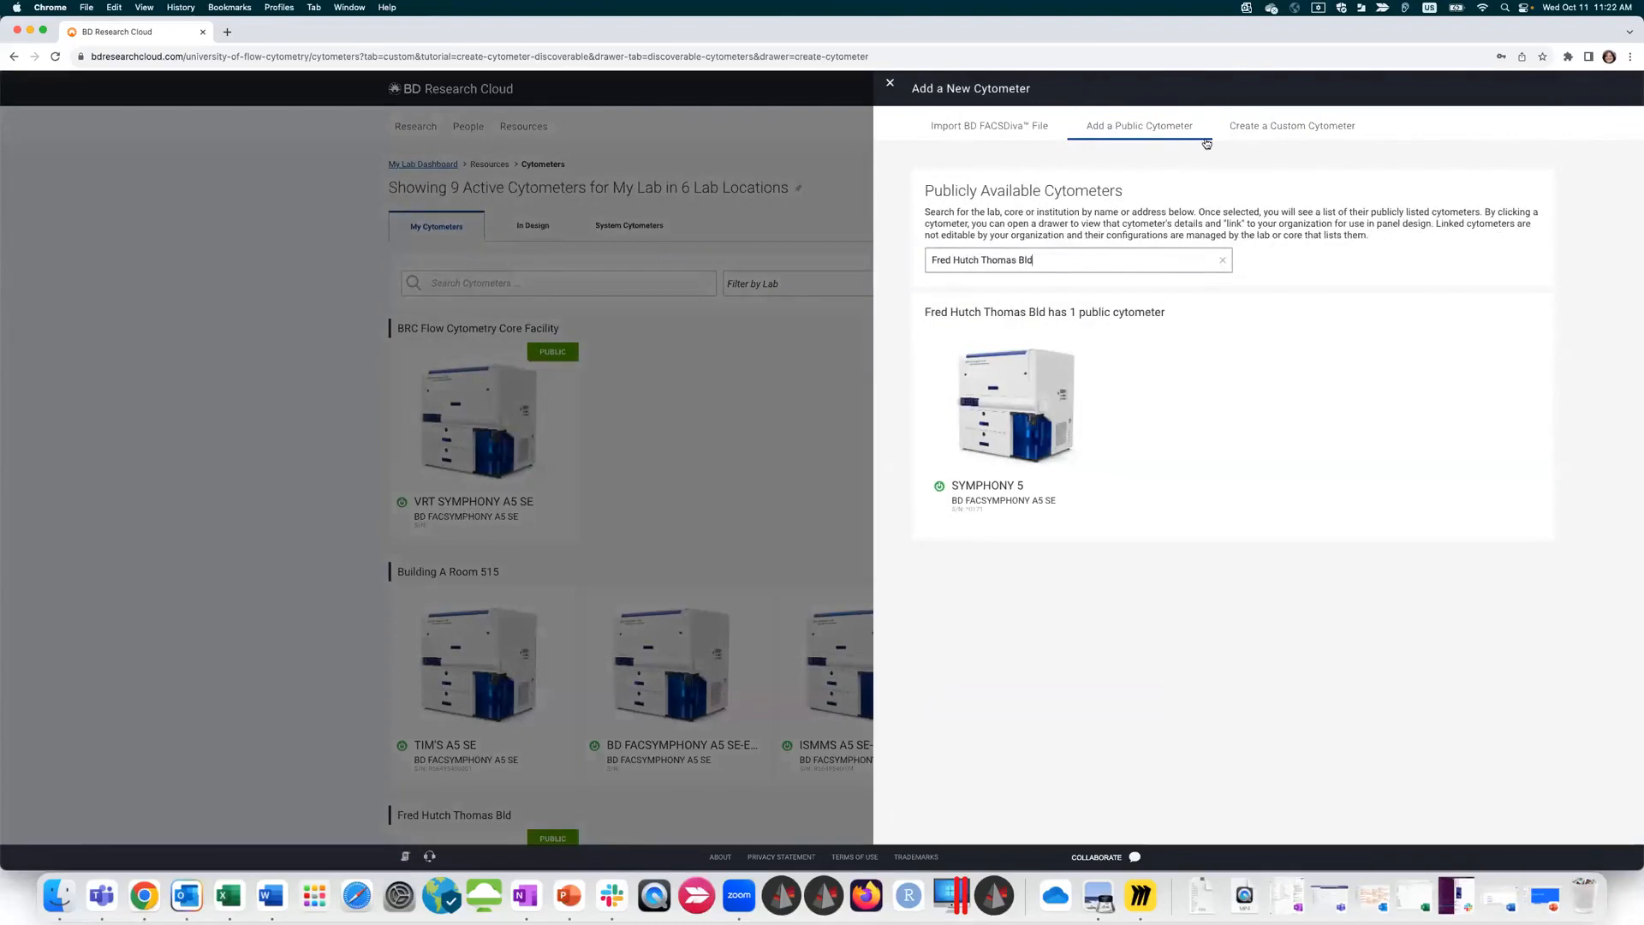
{"action": "left_click", "coordinate": [1033, 409]}
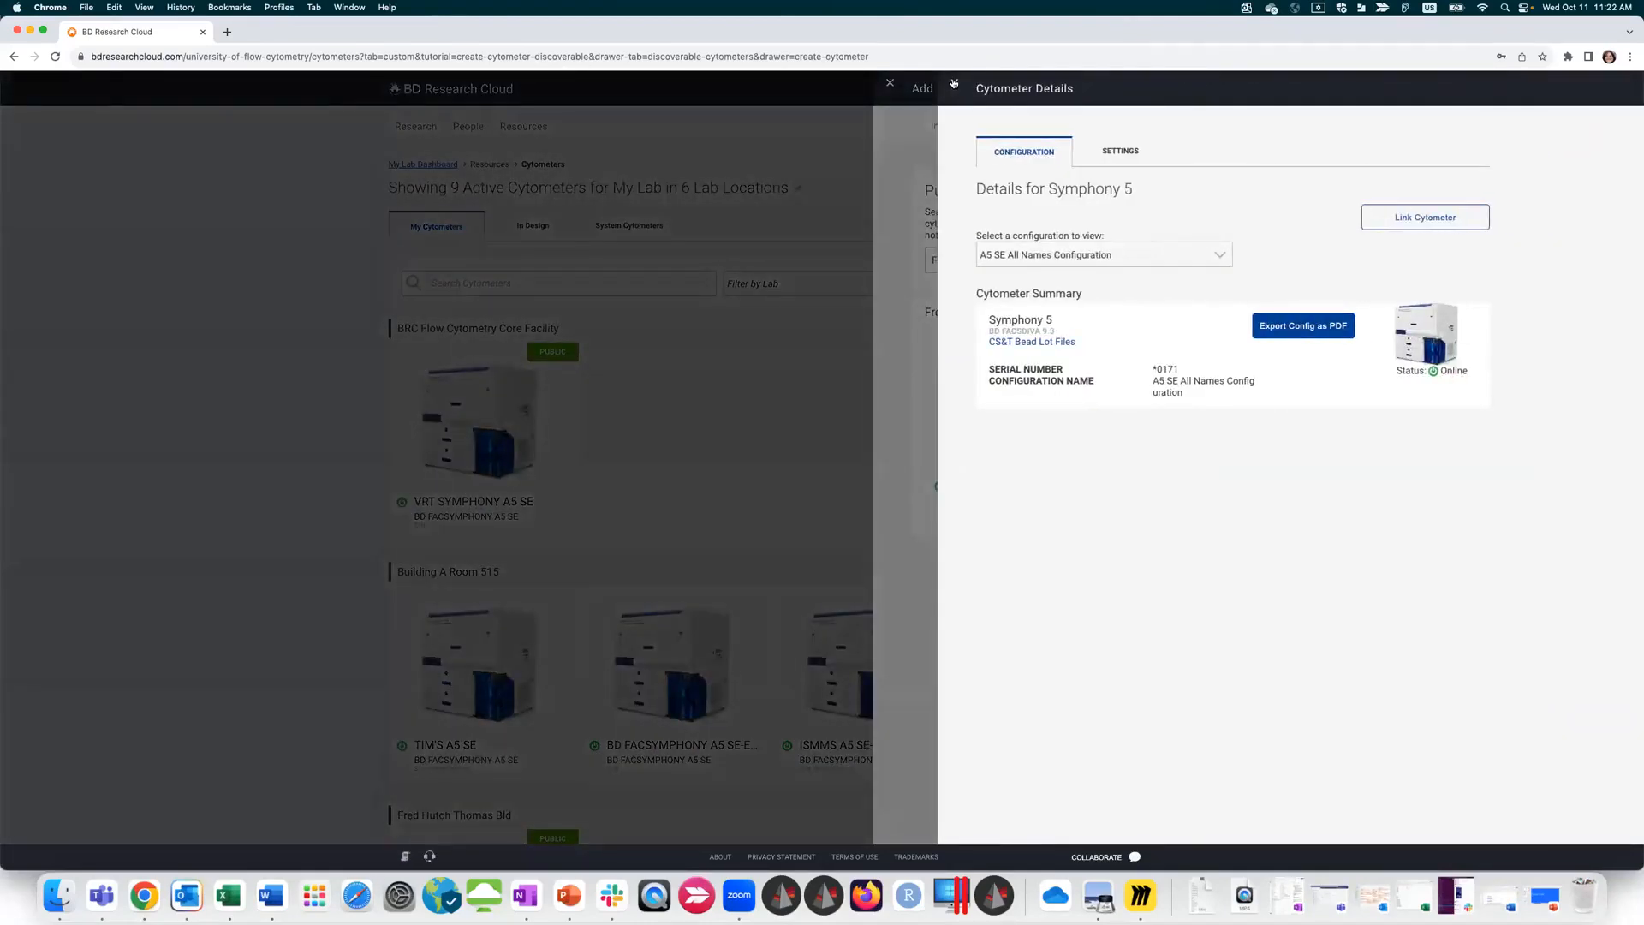
{"action": "left_click", "coordinate": [953, 81]}
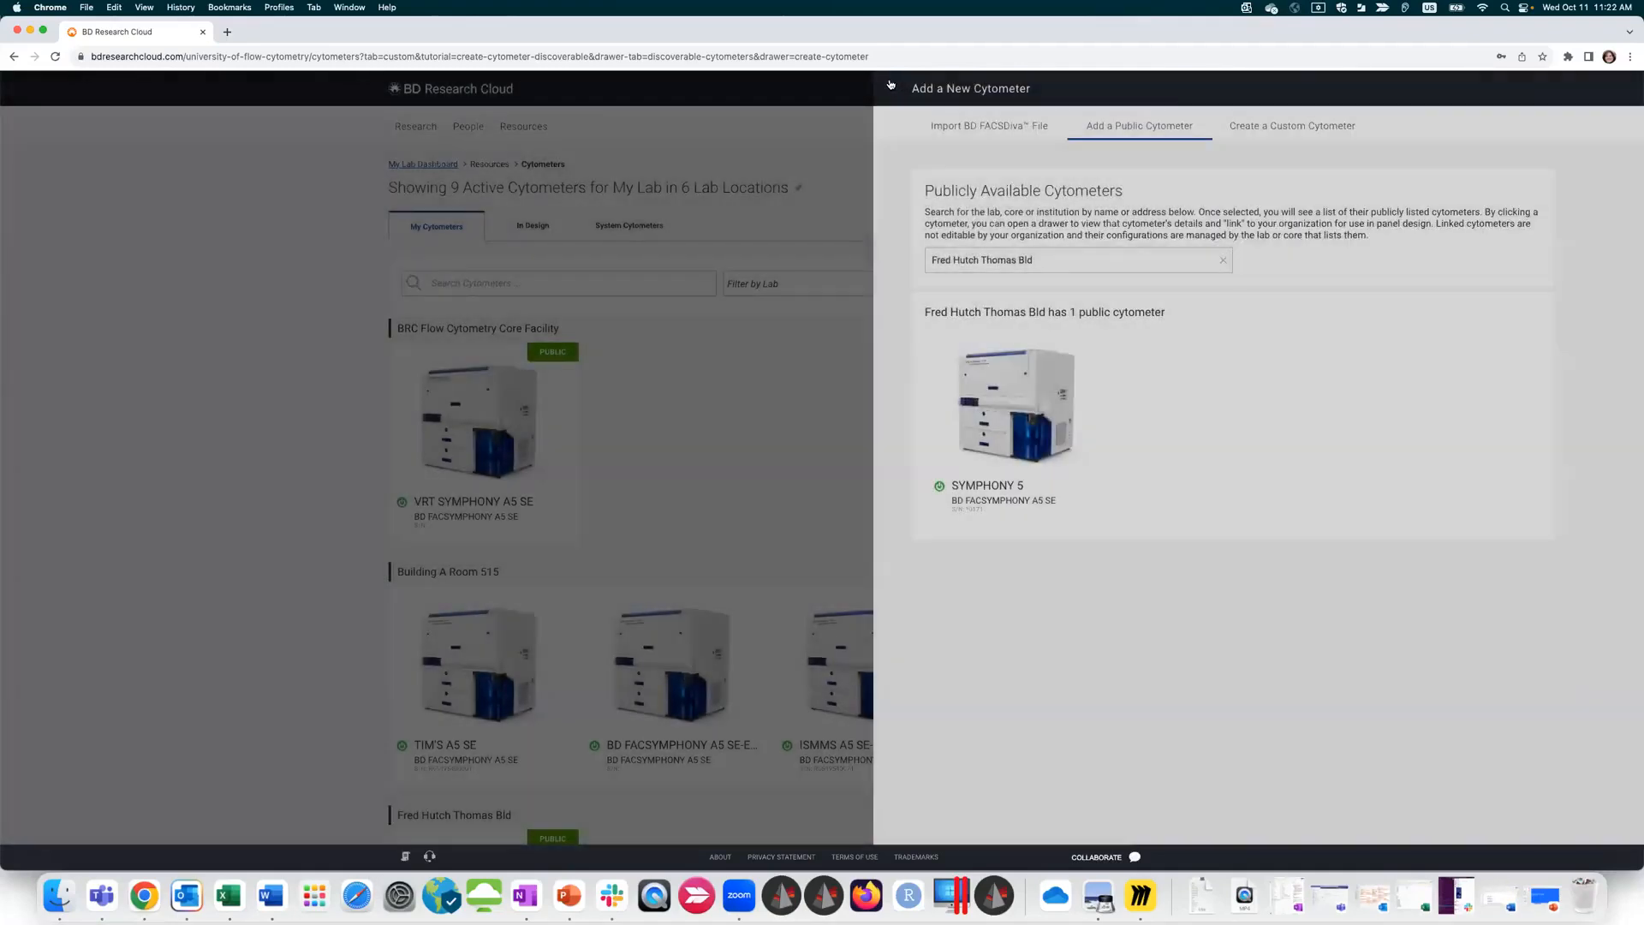
{"action": "right_click", "coordinate": [891, 83]}
{"action": "left_click", "coordinate": [899, 87]}
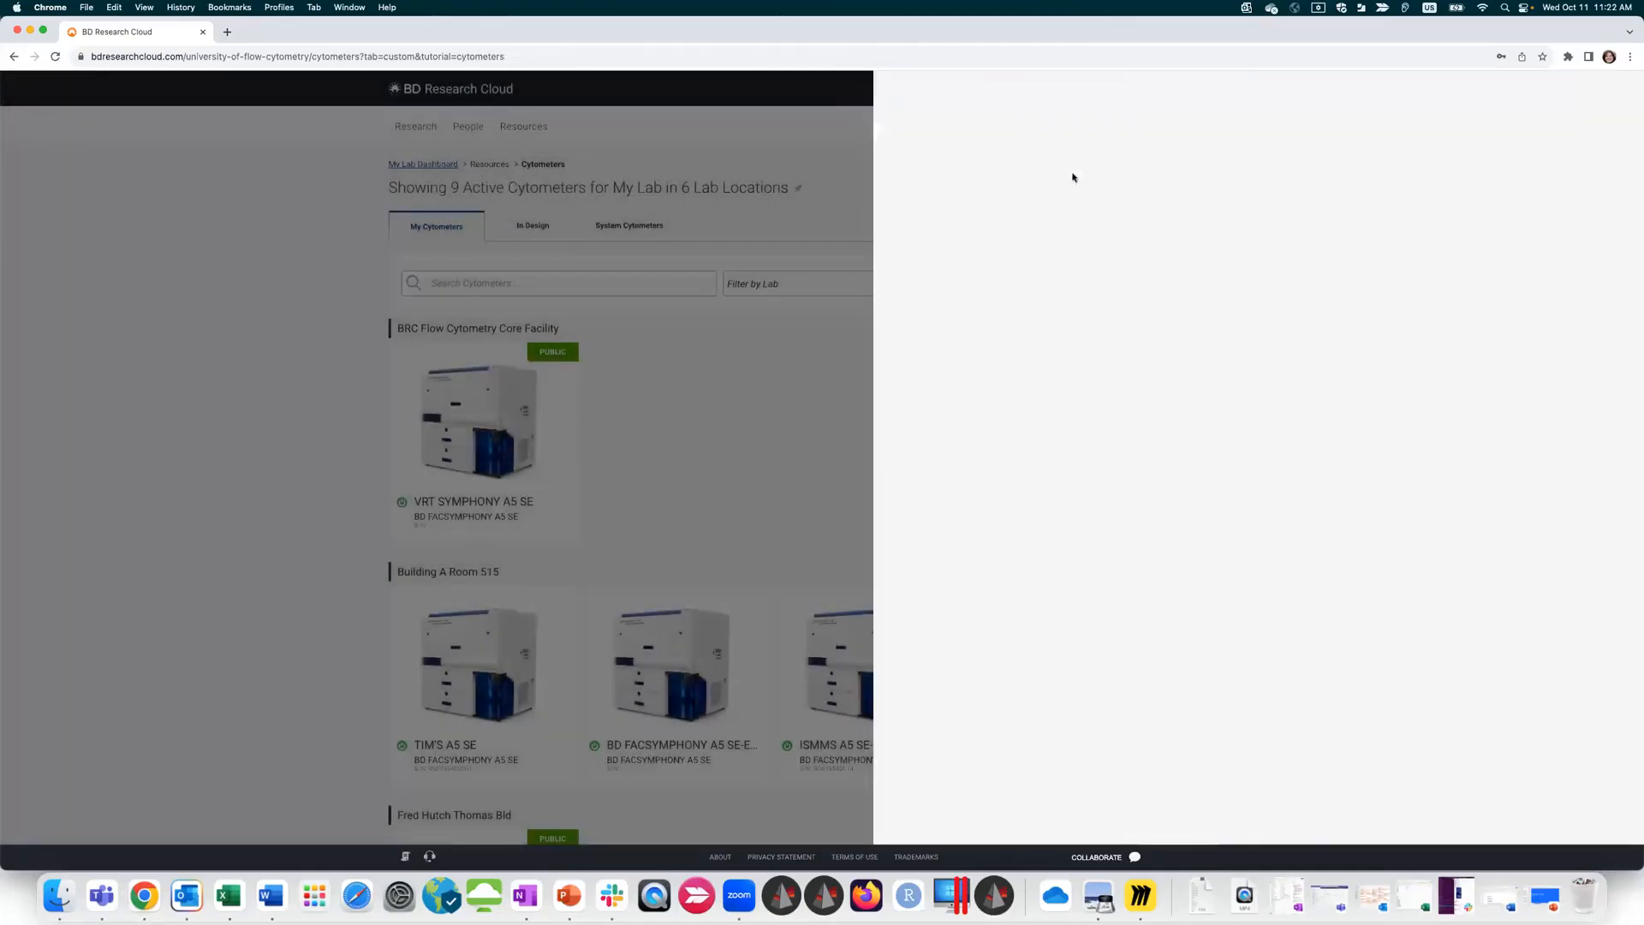
Step: Open the linked Symphony 5 cytometer under Fred Hutch Thomas Bld and unlink it from the organization
{"action": "scroll", "coordinate": [589, 808], "scroll_direction": "down", "scroll_amount": 7}
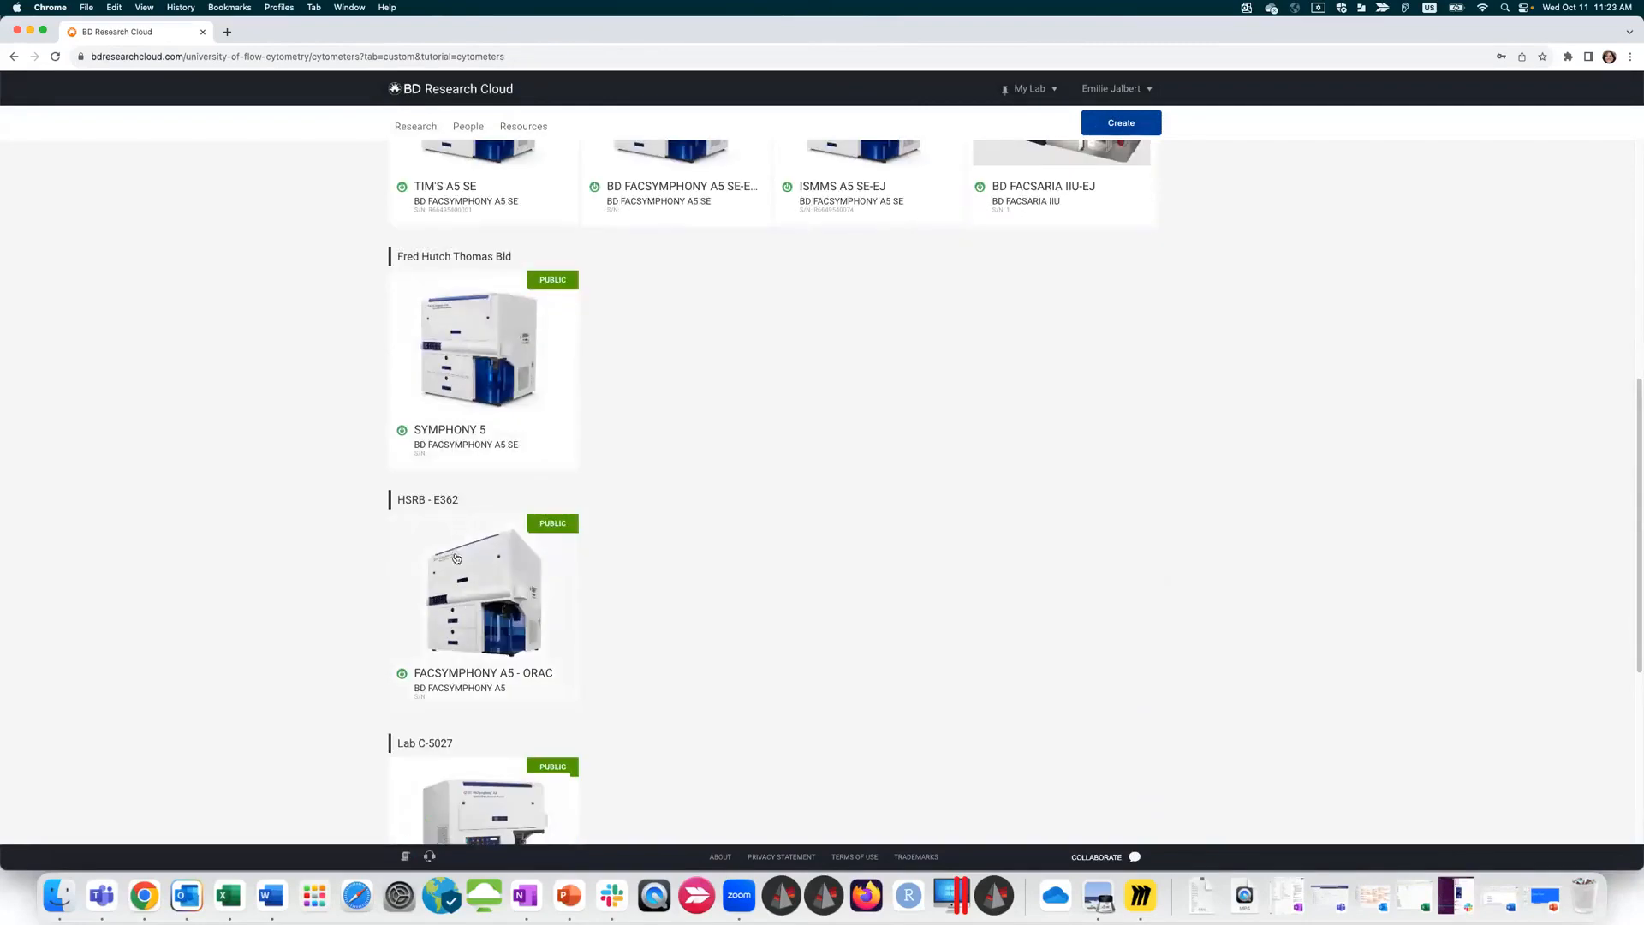
{"action": "left_click", "coordinate": [484, 351]}
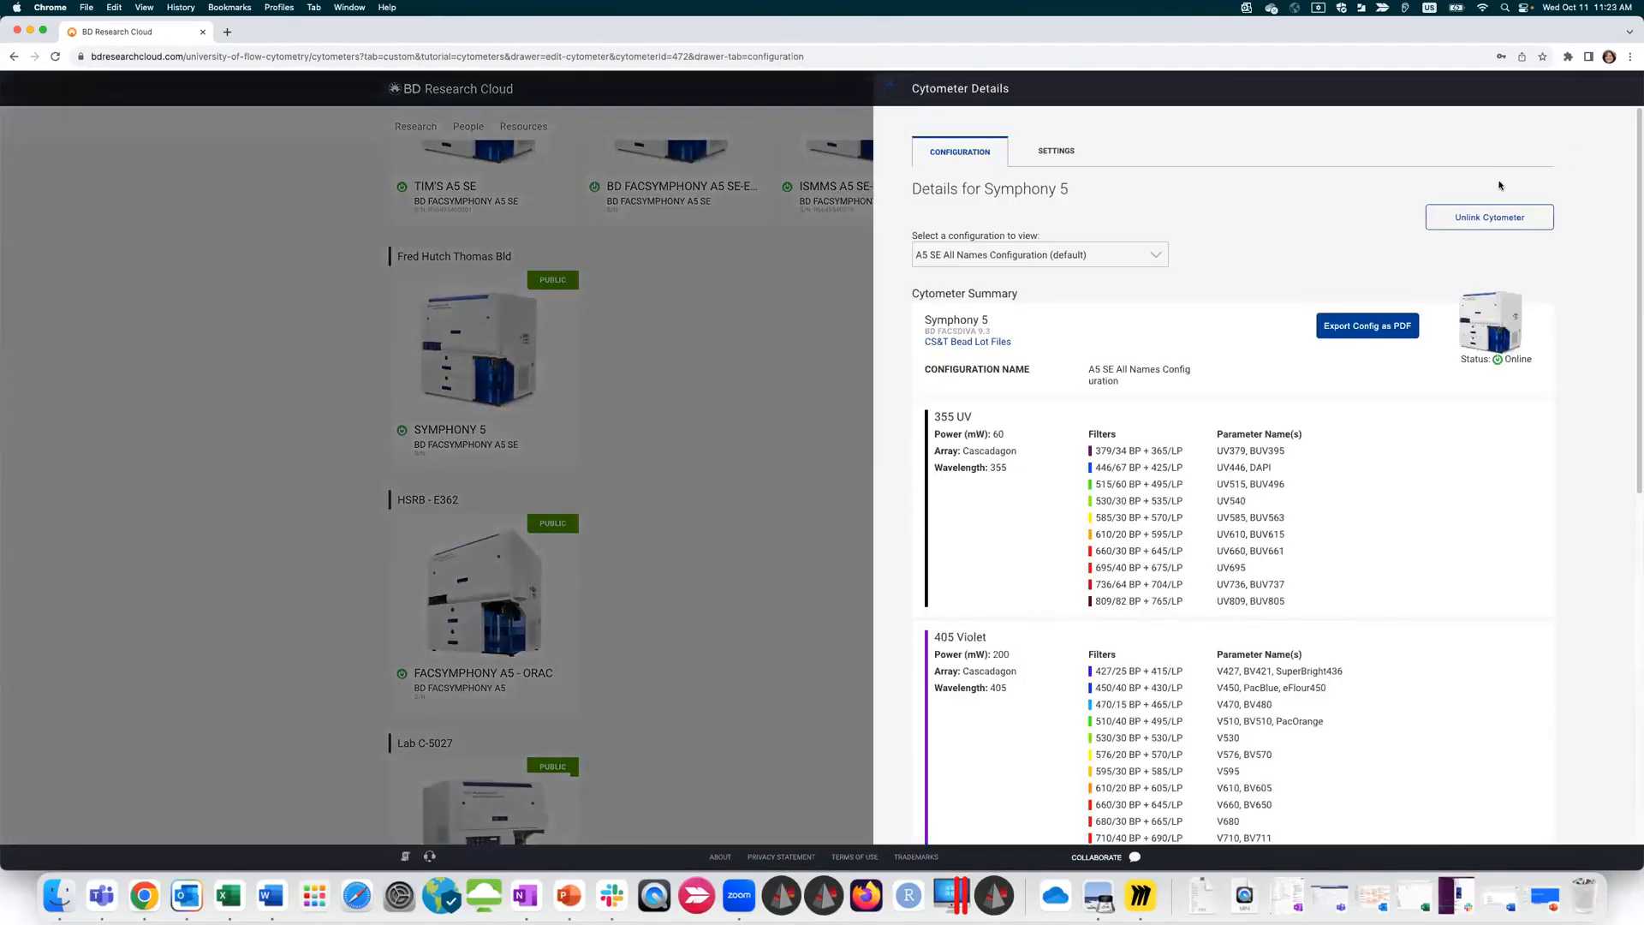
{"action": "left_click", "coordinate": [1477, 220]}
{"action": "left_click", "coordinate": [1460, 323]}
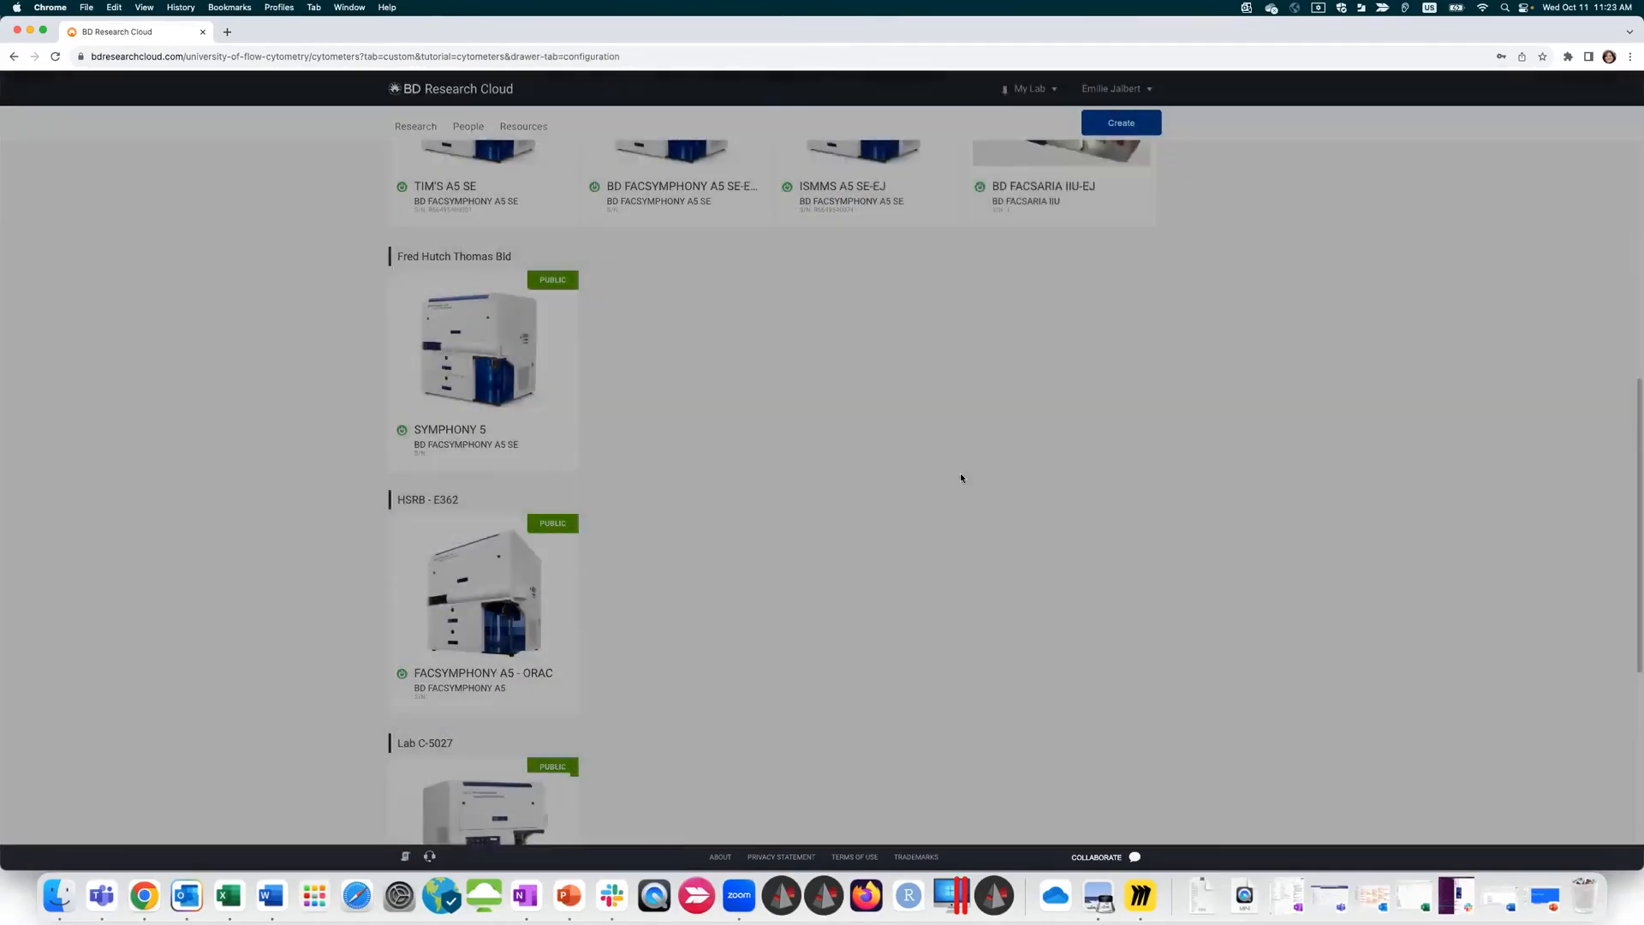
Step: Review the organization's cytometer list across its lab locations, comparing public, imported and custom cytometers
{"action": "scroll", "coordinate": [587, 634], "scroll_direction": "up", "scroll_amount": 6}
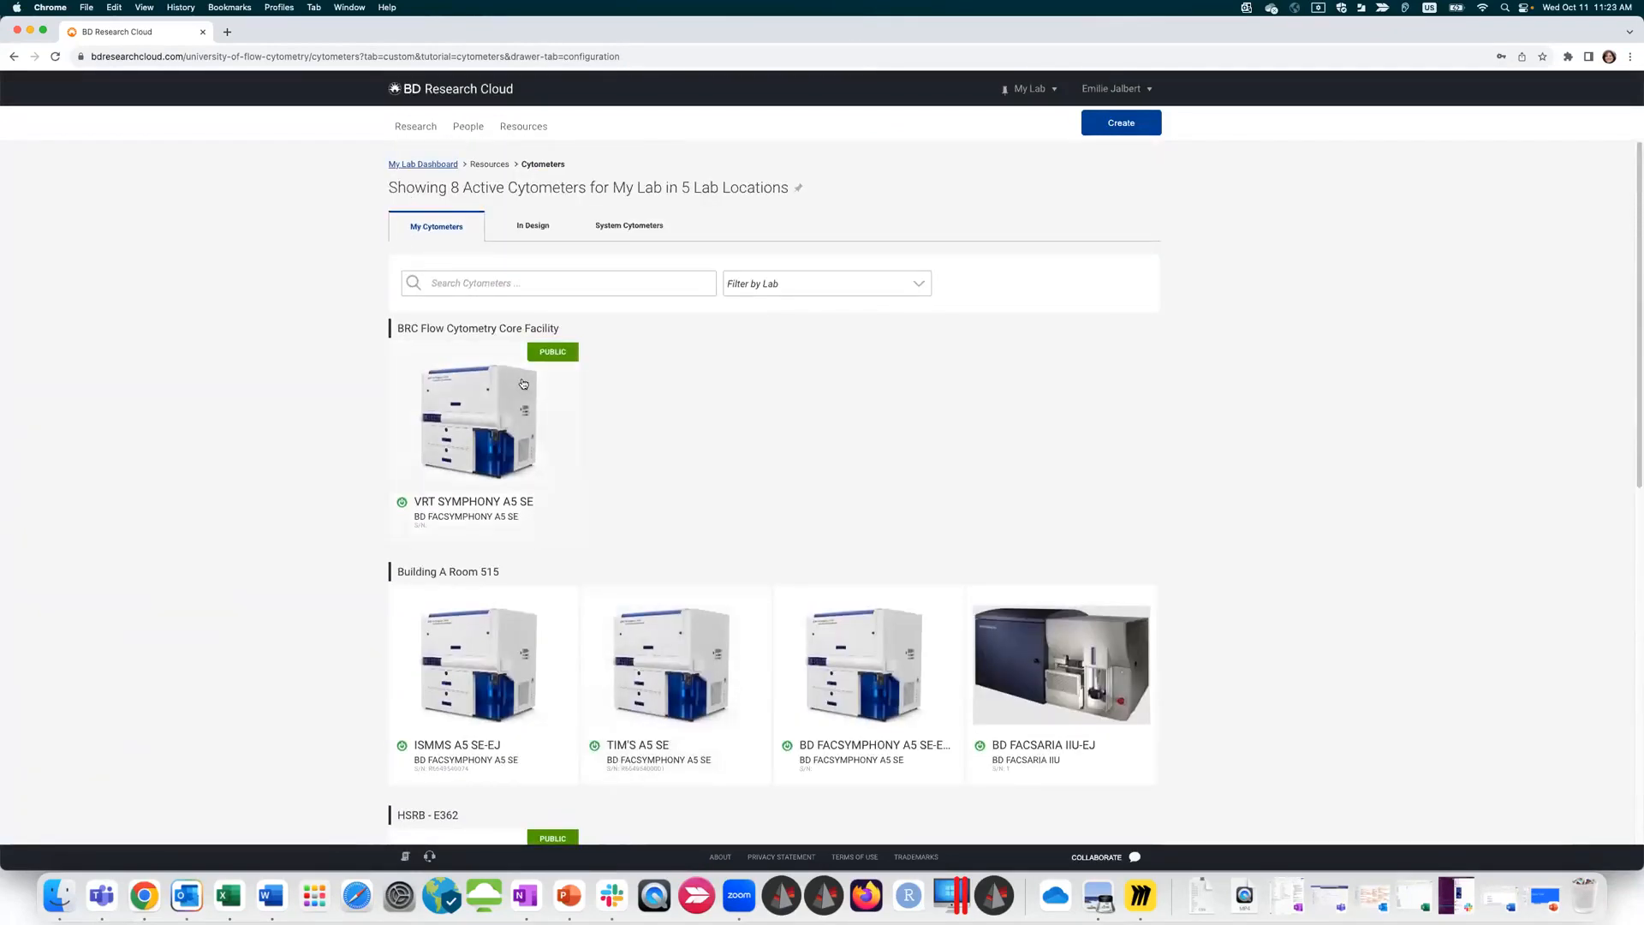
{"action": "scroll", "coordinate": [1070, 668], "scroll_direction": "down", "scroll_amount": 7}
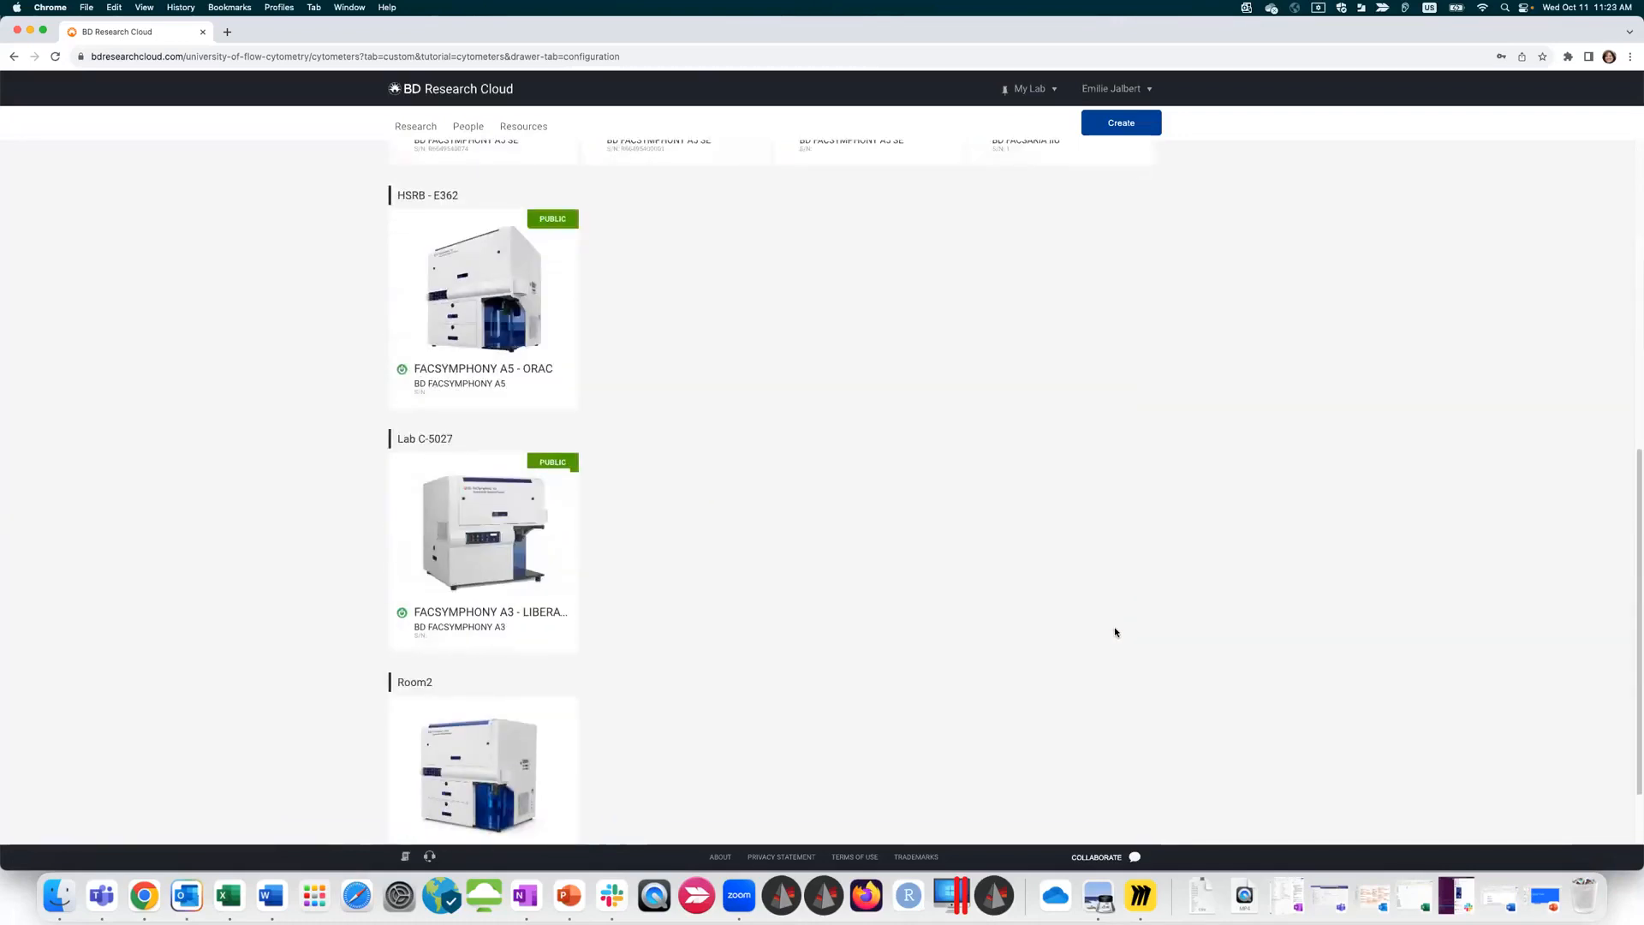
{"action": "scroll", "coordinate": [1115, 630], "scroll_direction": "down", "scroll_amount": 1}
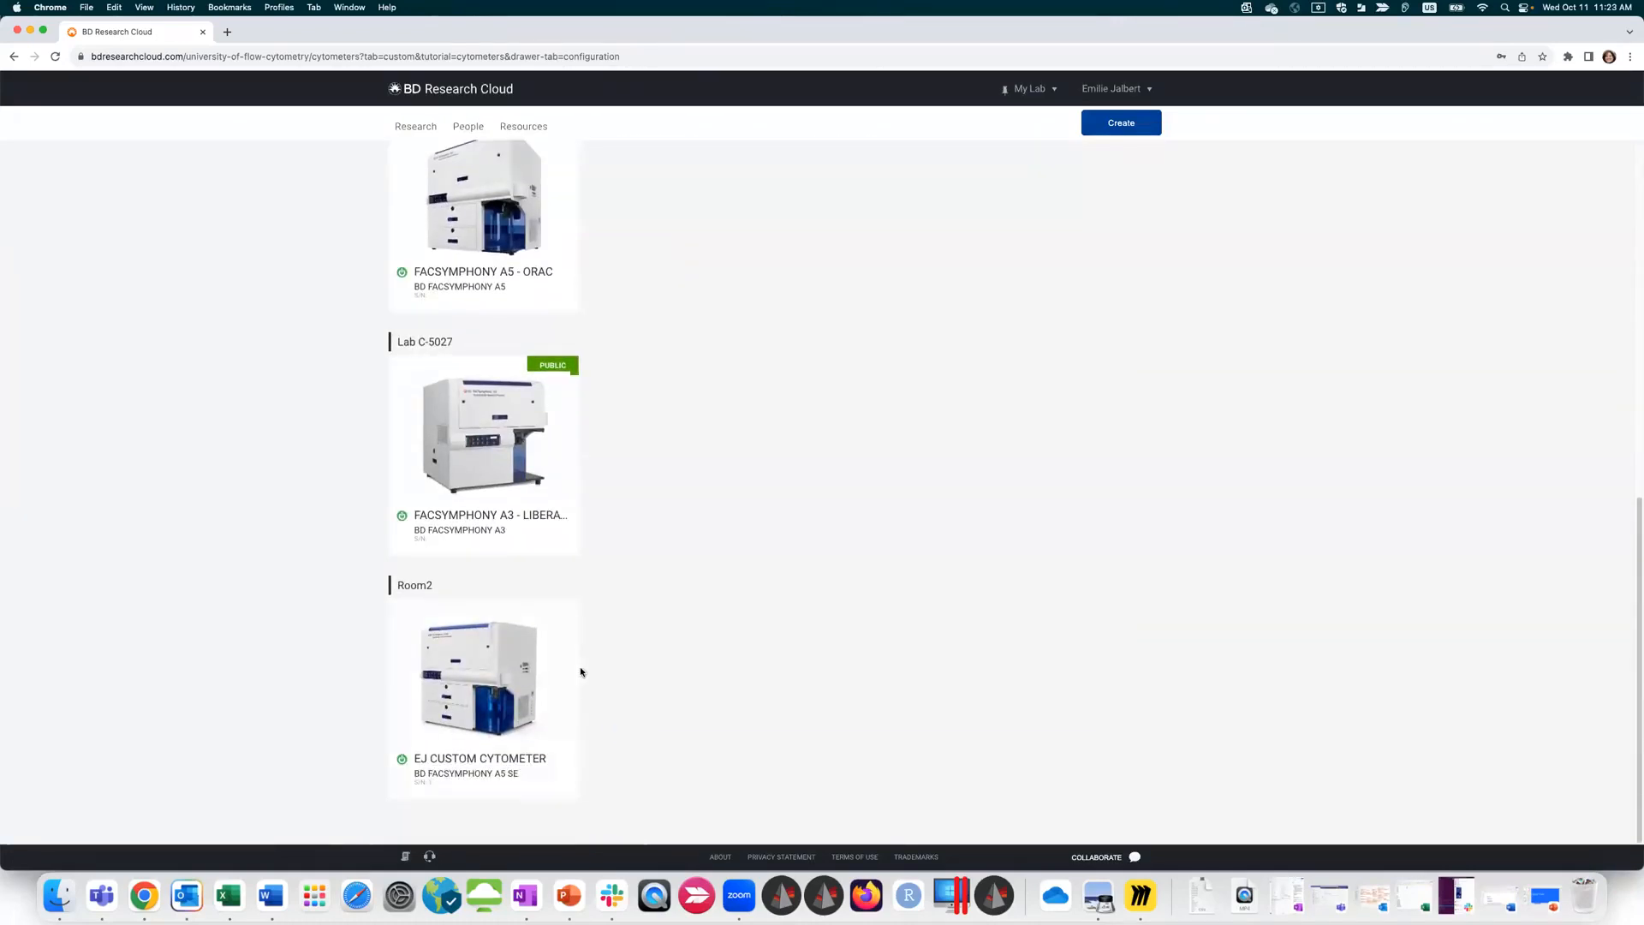
{"action": "scroll", "coordinate": [511, 653], "scroll_direction": "up", "scroll_amount": 1}
{"action": "scroll", "coordinate": [511, 653], "scroll_direction": "up", "scroll_amount": 2}
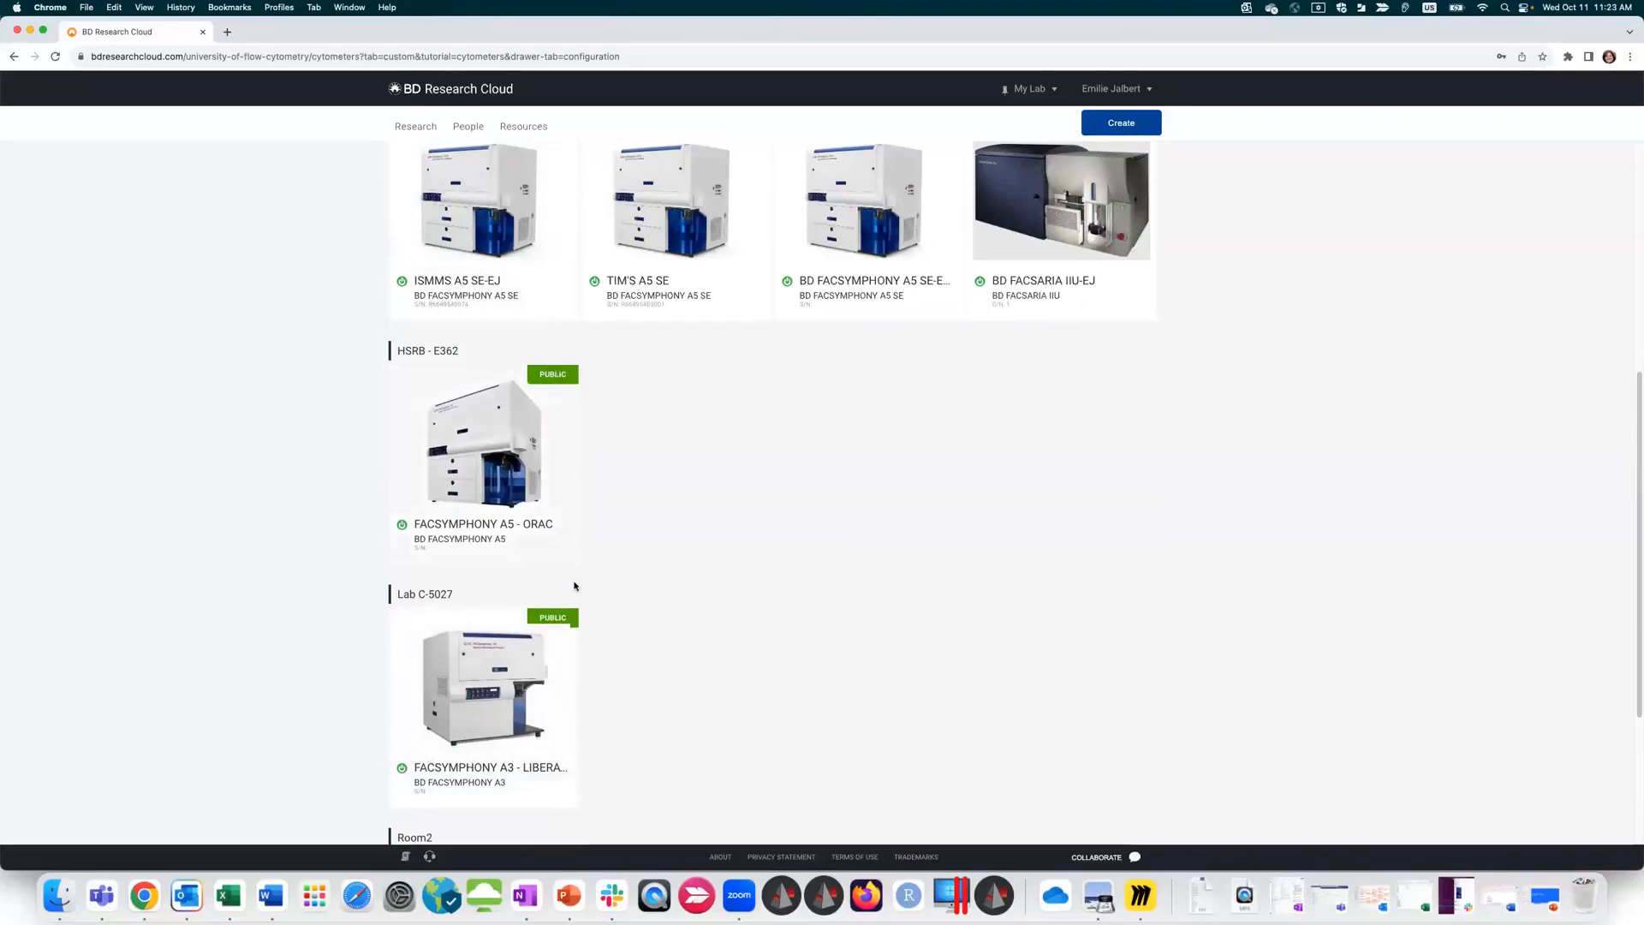
{"action": "scroll", "coordinate": [716, 581], "scroll_direction": "up", "scroll_amount": 5}
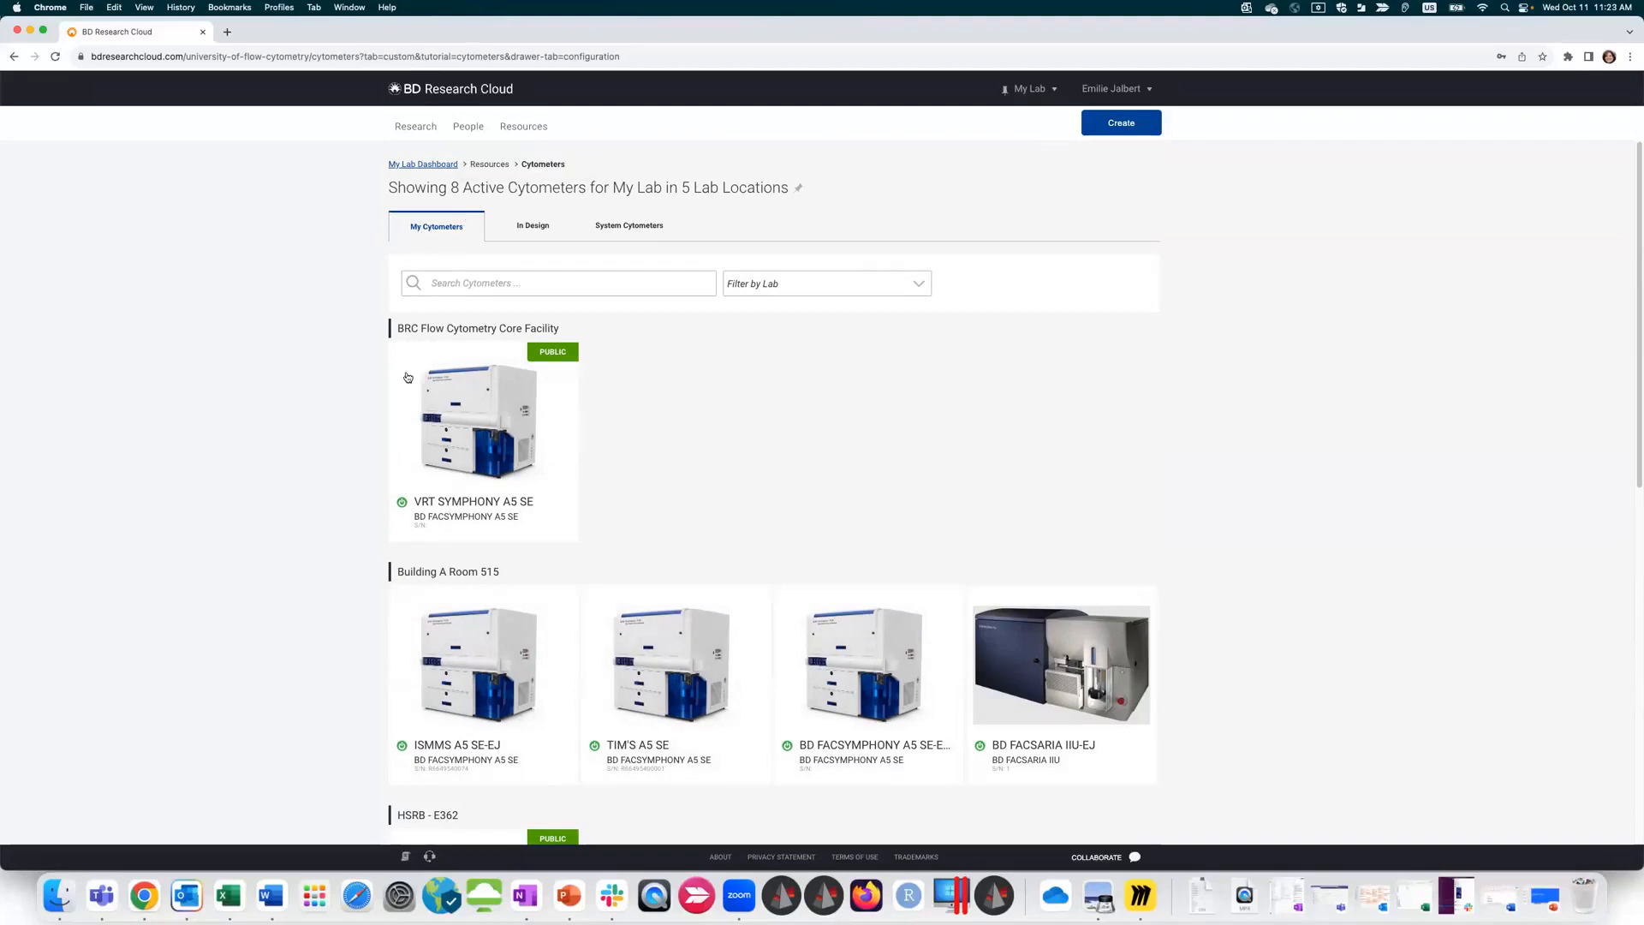
{"action": "scroll", "coordinate": [412, 347], "scroll_direction": "down", "scroll_amount": 6}
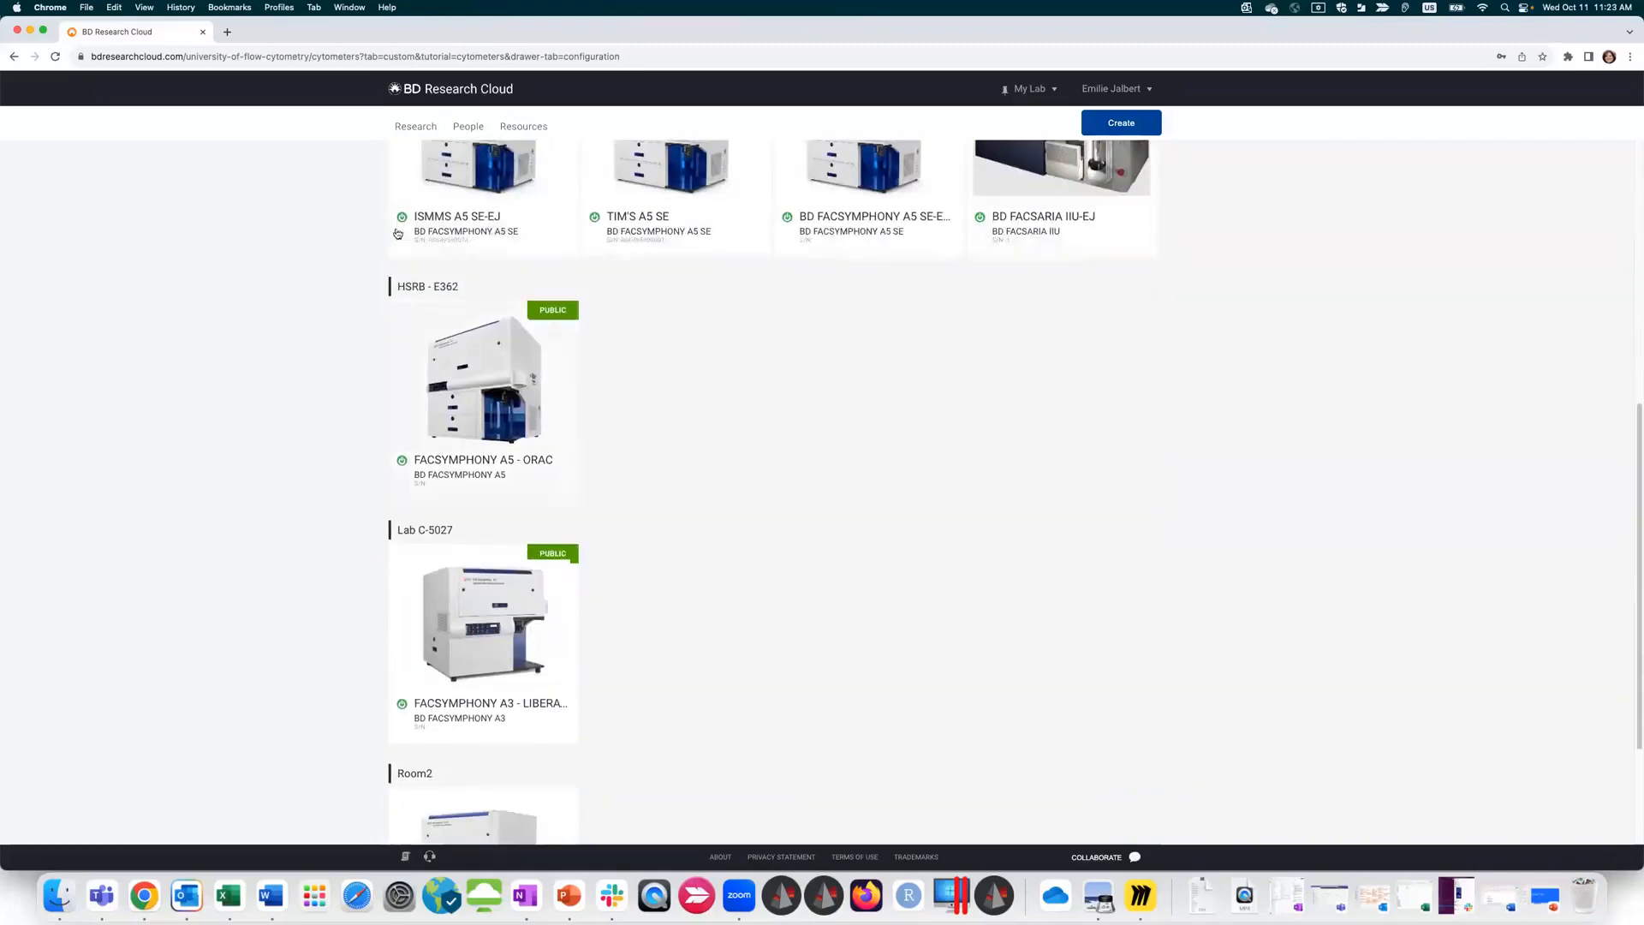
{"action": "scroll", "coordinate": [715, 723], "scroll_direction": "up", "scroll_amount": 6}
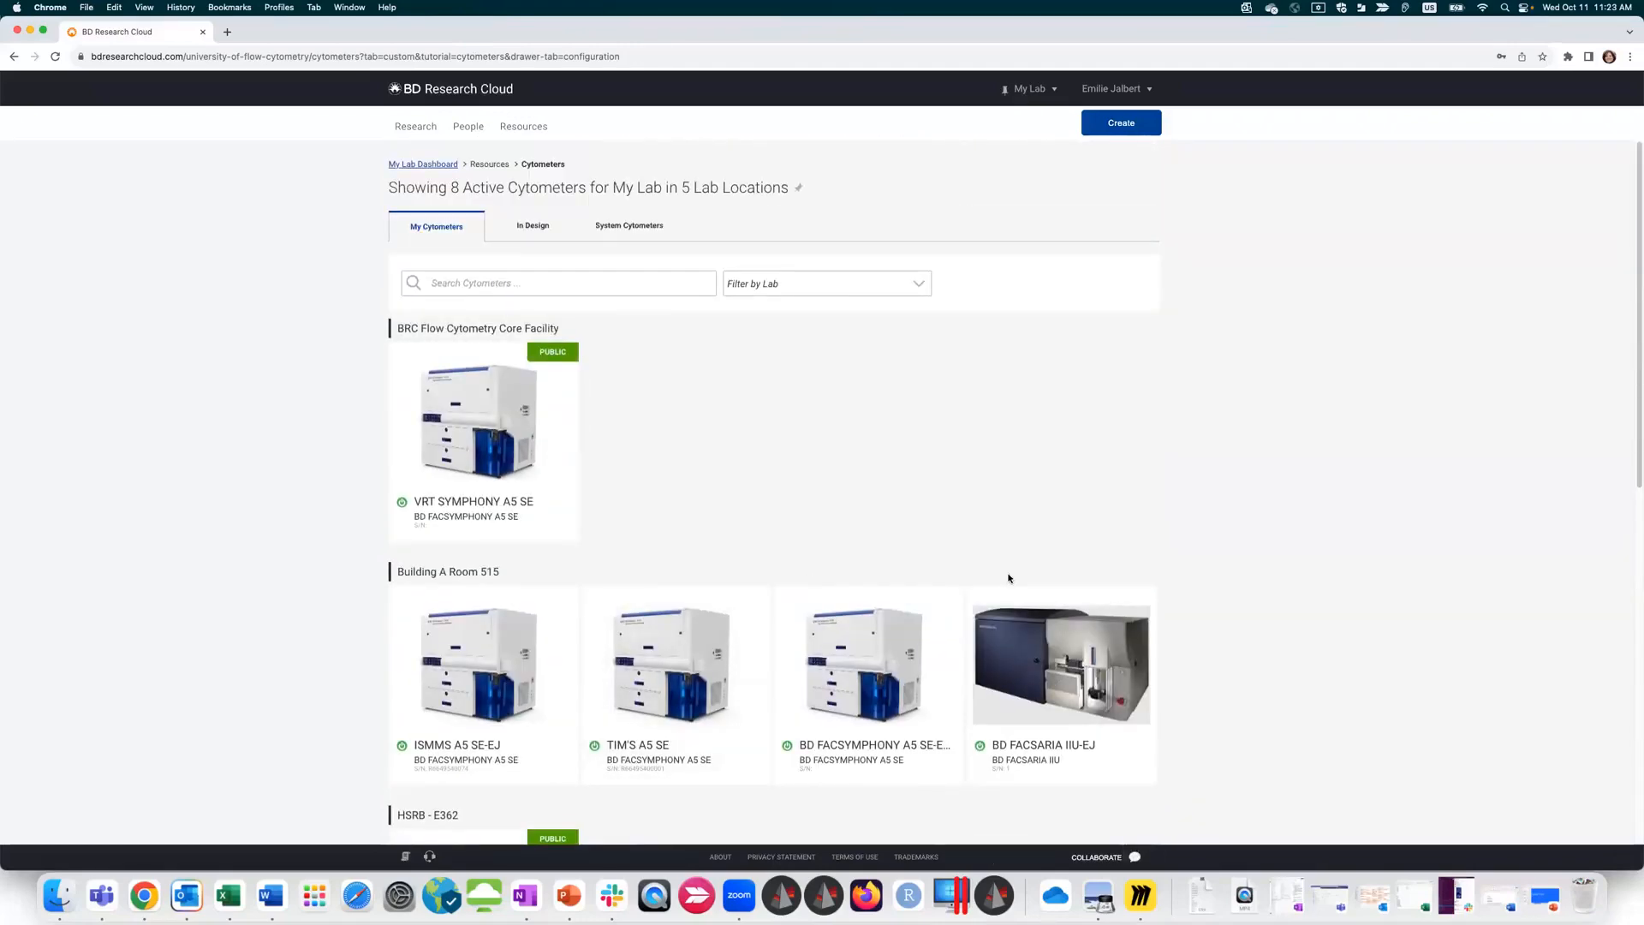
Step: Open the in-design cytometer Val Testing and examine the lasers, detectors and parameters of its 5L (10UV, 14V, 9B, 9YG, 6R) configuration
{"action": "left_click", "coordinate": [538, 225]}
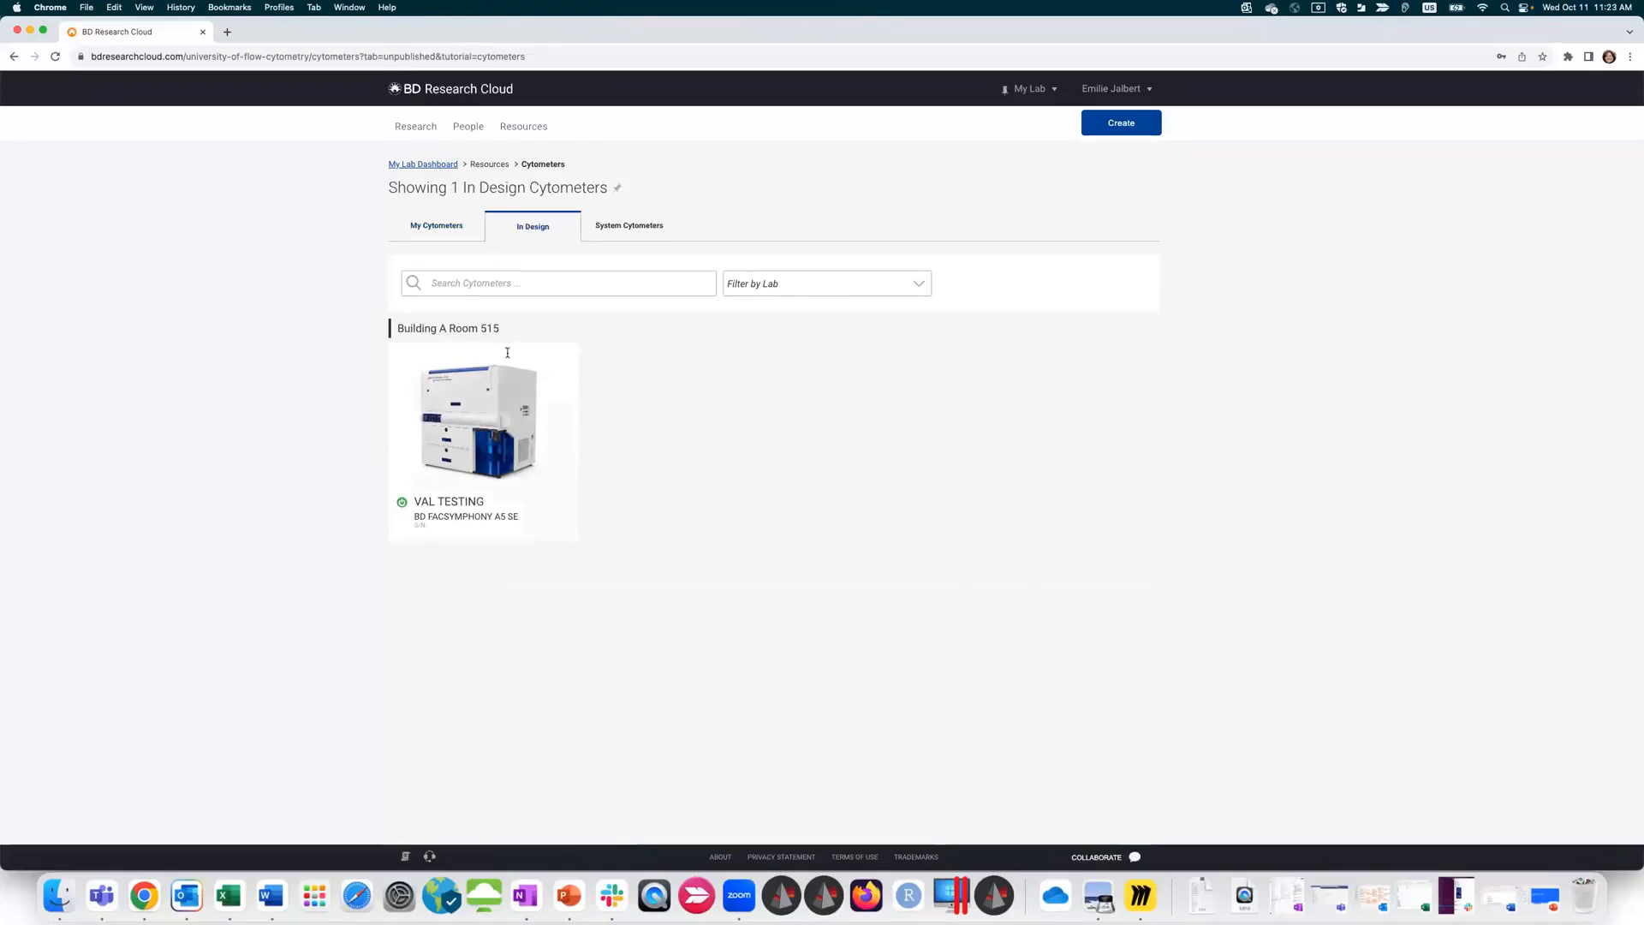
{"action": "left_click", "coordinate": [505, 462]}
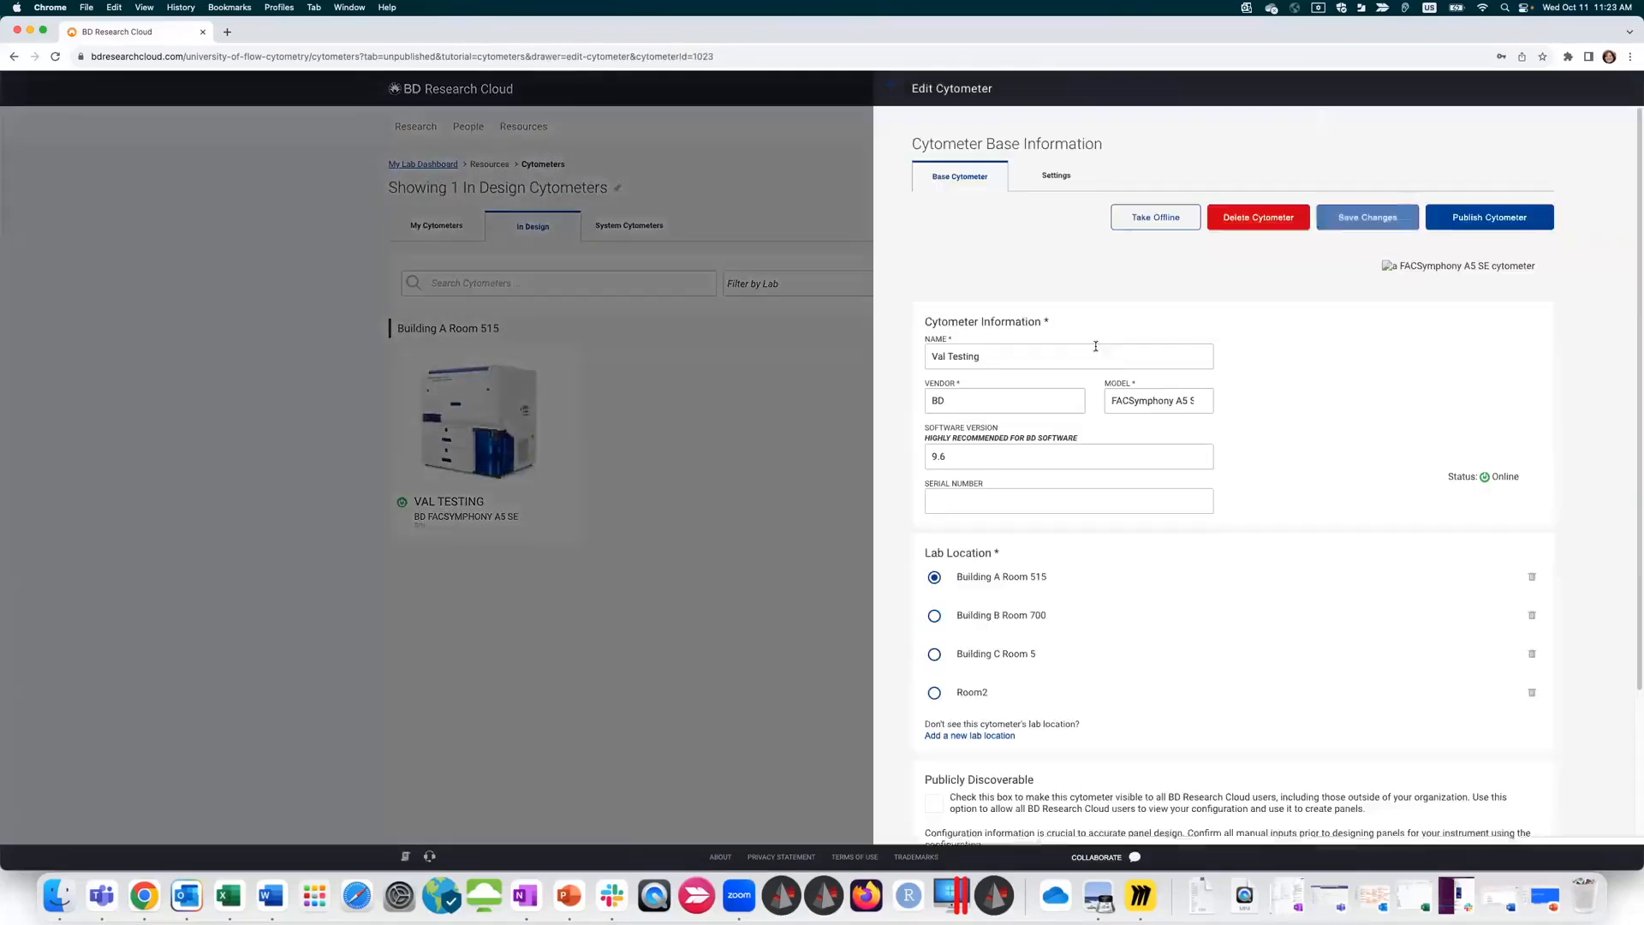
{"action": "scroll", "coordinate": [1190, 568], "scroll_direction": "down", "scroll_amount": 3}
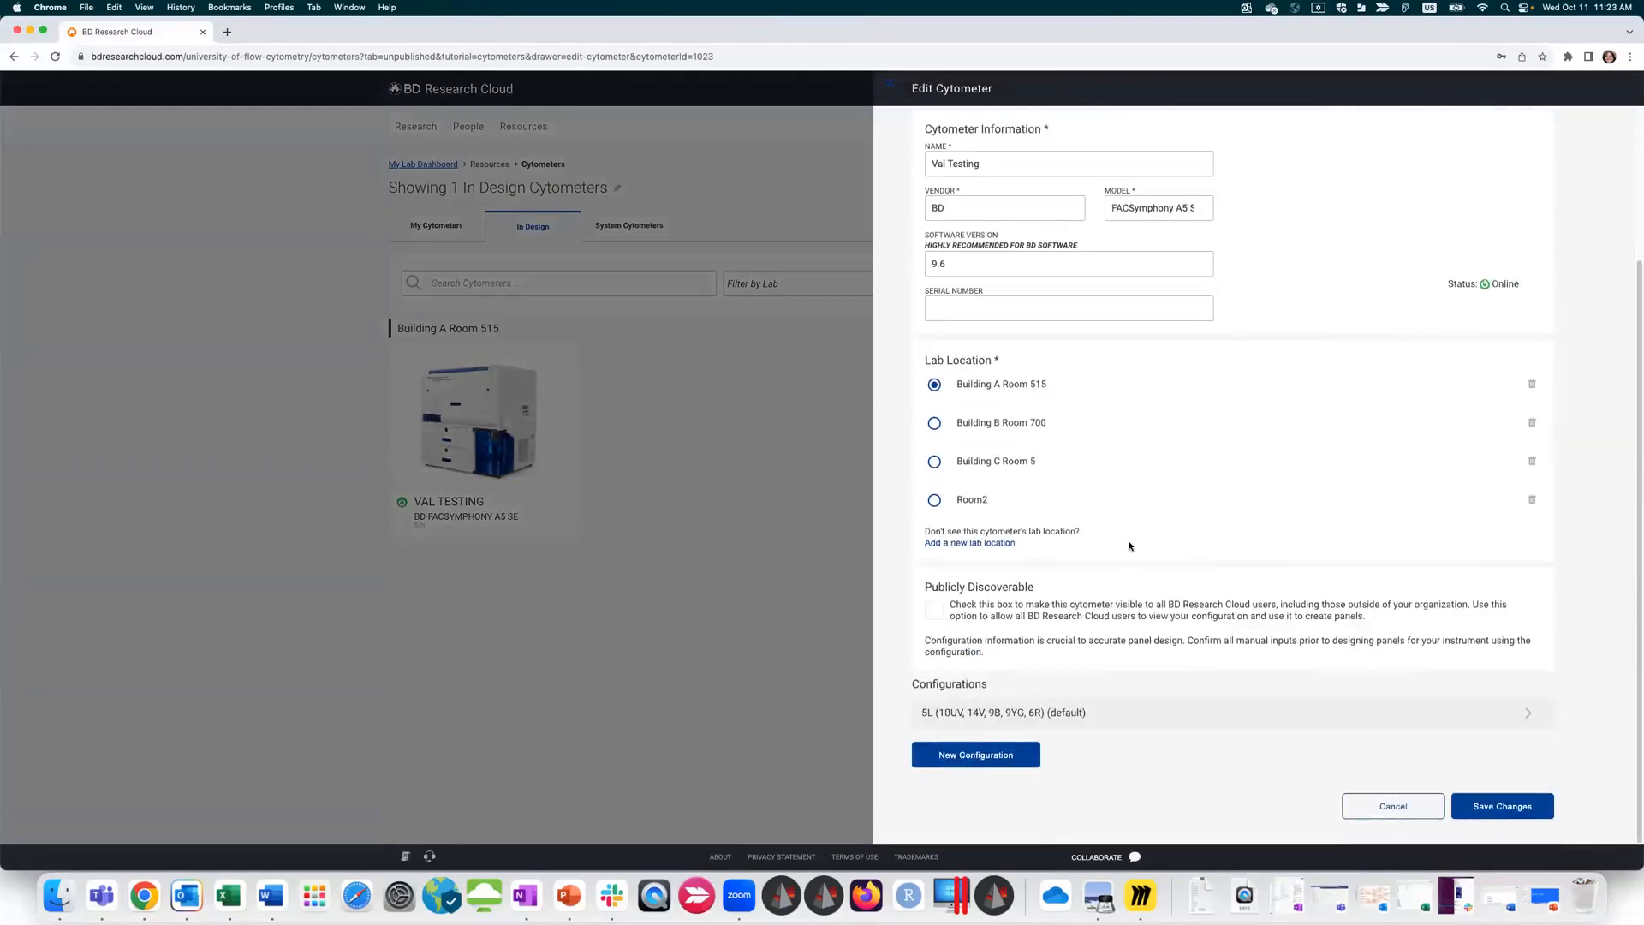
{"action": "left_click", "coordinate": [1000, 725]}
{"action": "scroll", "coordinate": [1107, 569], "scroll_direction": "down", "scroll_amount": 15}
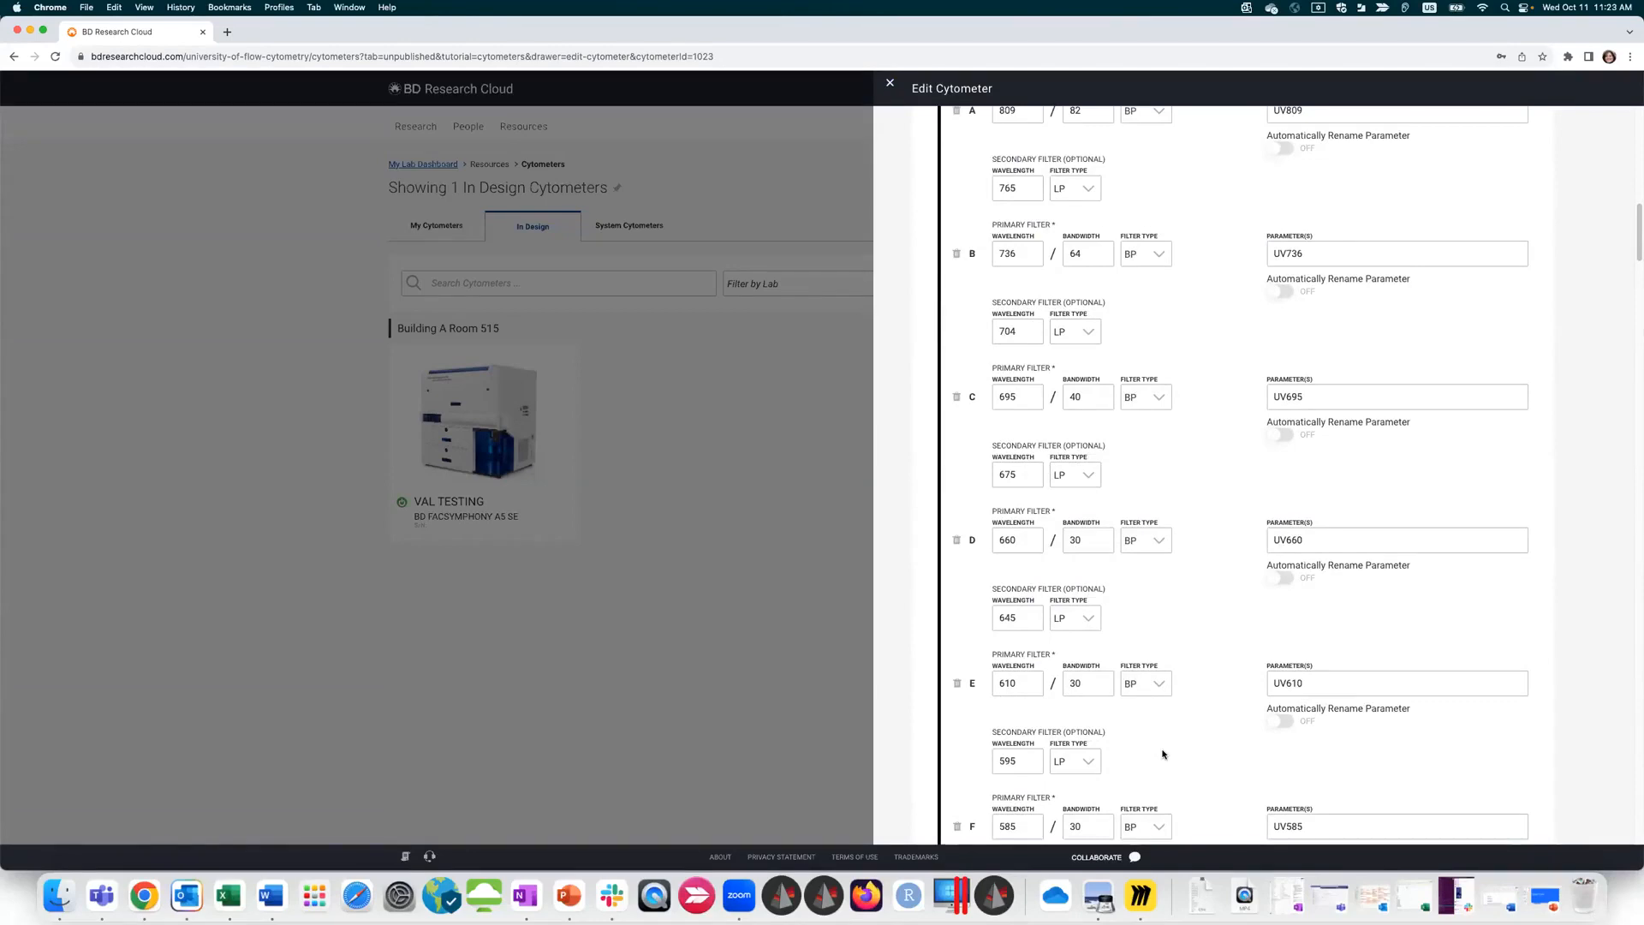
{"action": "scroll", "coordinate": [1163, 753], "scroll_direction": "down", "scroll_amount": 15}
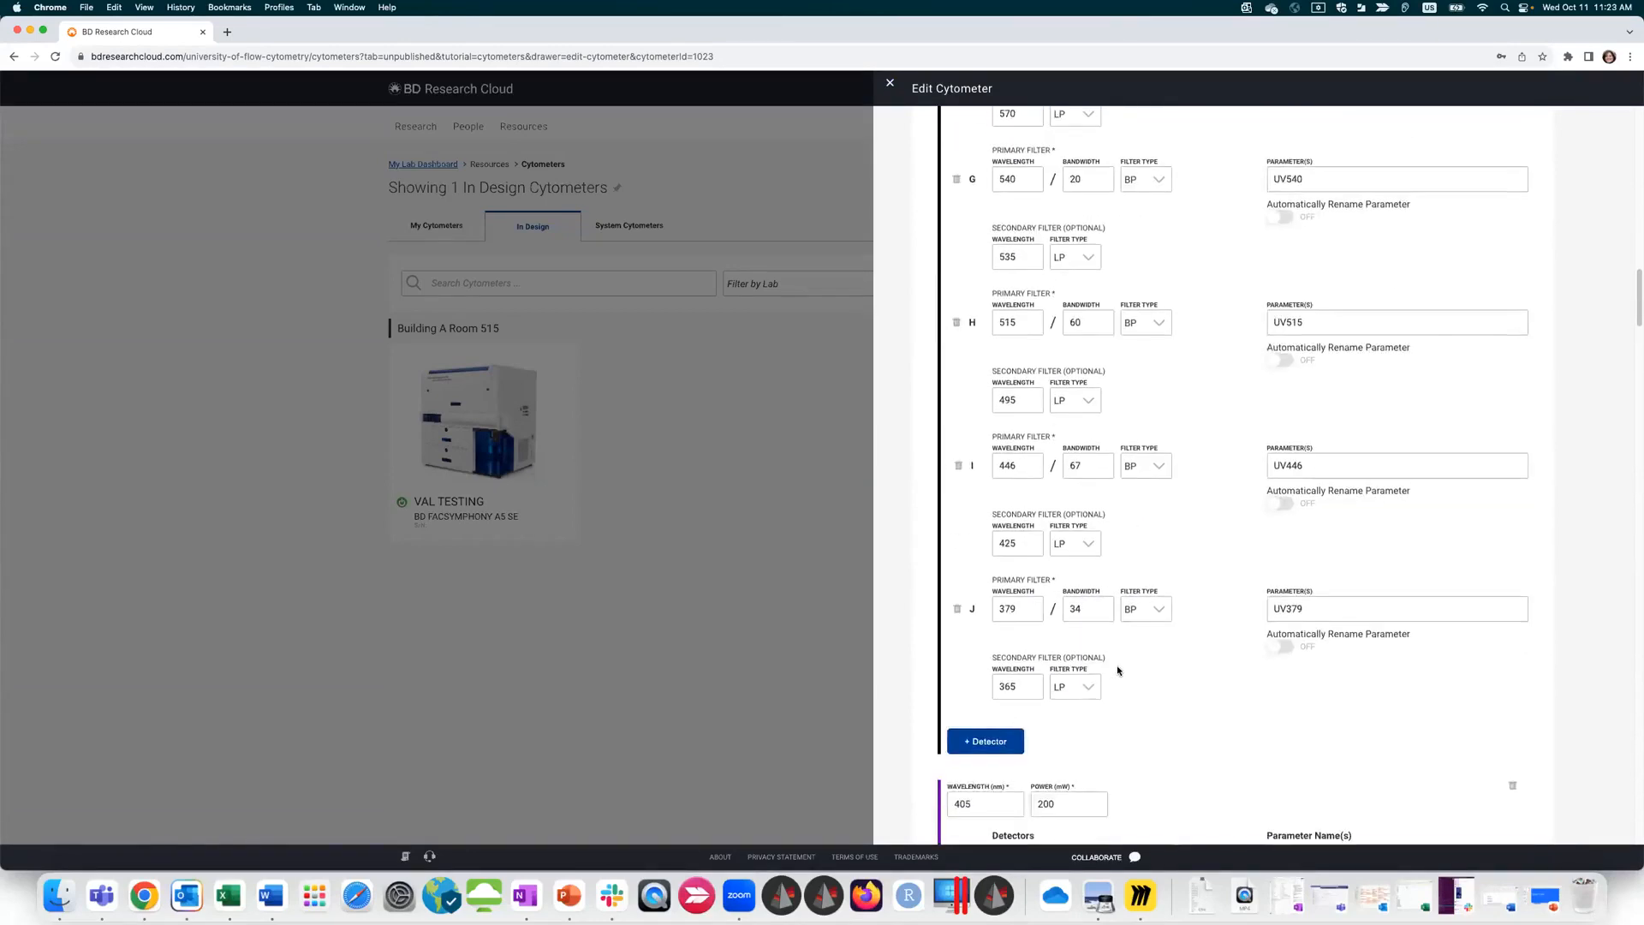
{"action": "scroll", "coordinate": [1117, 671], "scroll_direction": "down", "scroll_amount": 10}
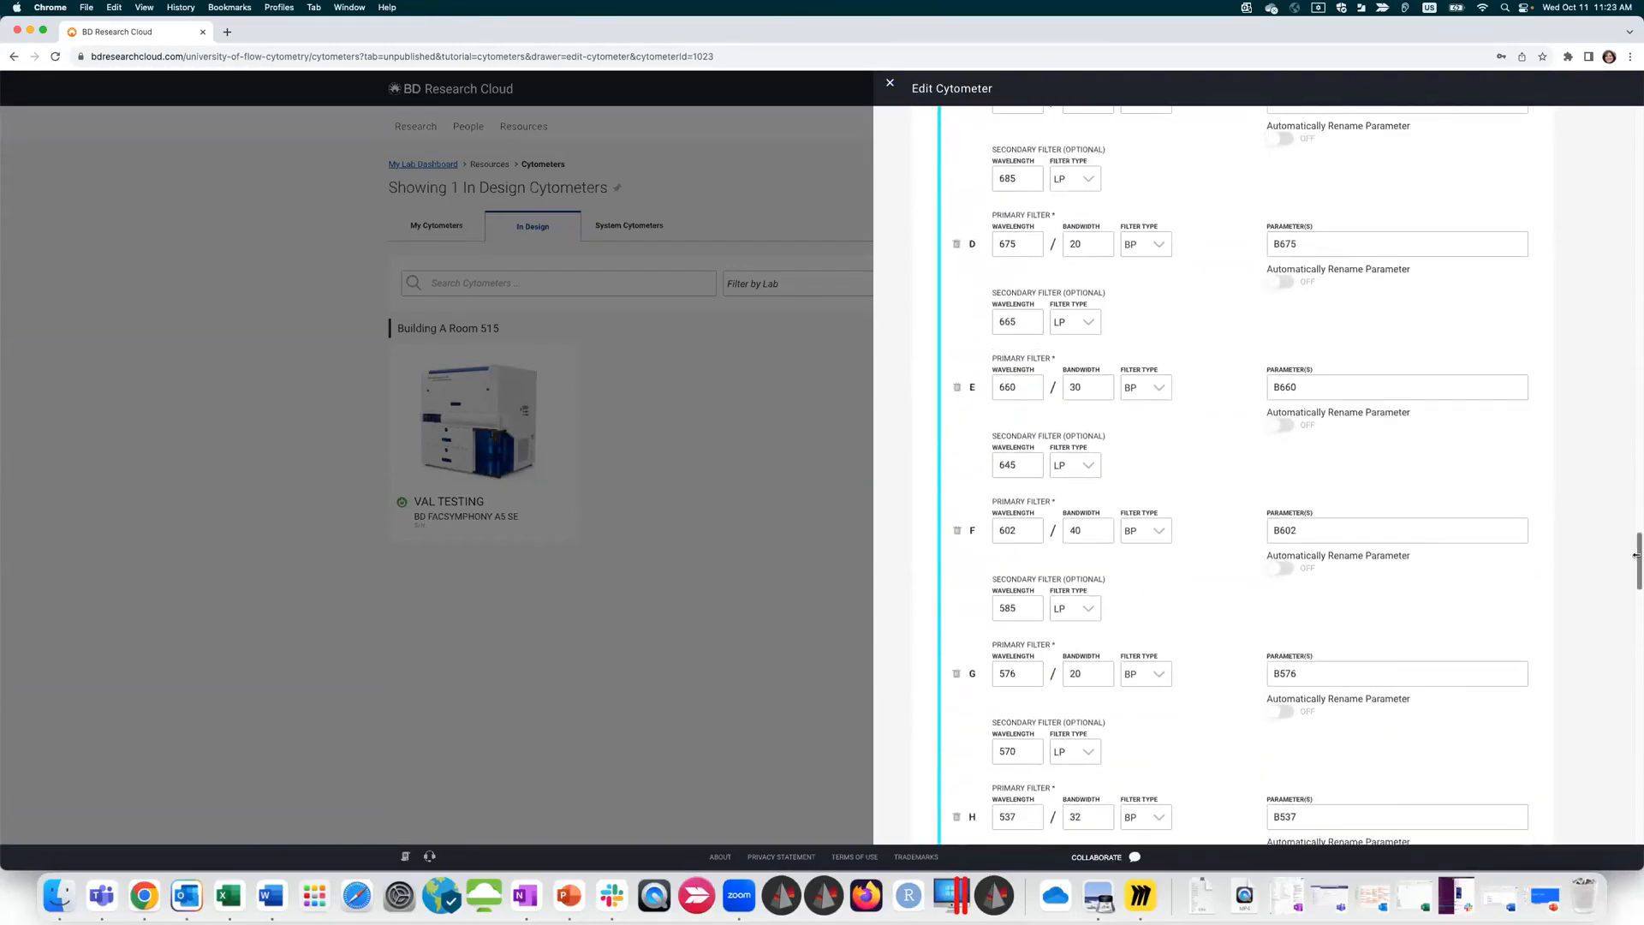
{"action": "left_click_drag", "start_coordinate": [1632, 565], "coordinate": [1635, 813]}
Step: Leave the Val Testing cytometer editor and confirm continuing without publishing it
{"action": "left_click", "coordinate": [1486, 811]}
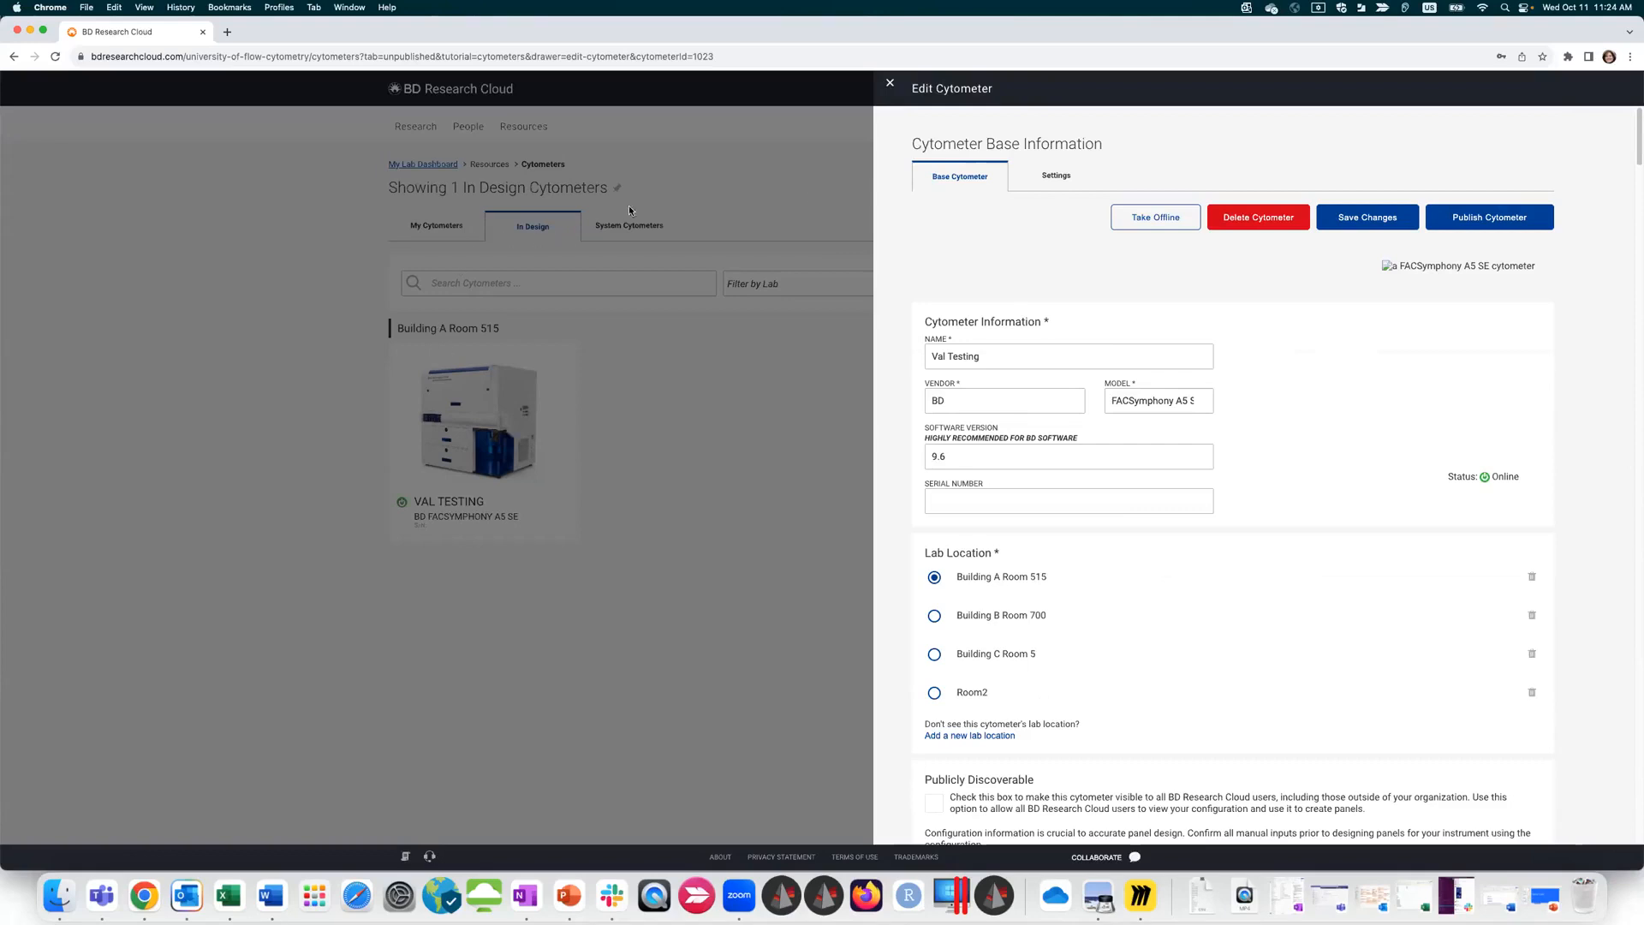
{"action": "left_click", "coordinate": [889, 84]}
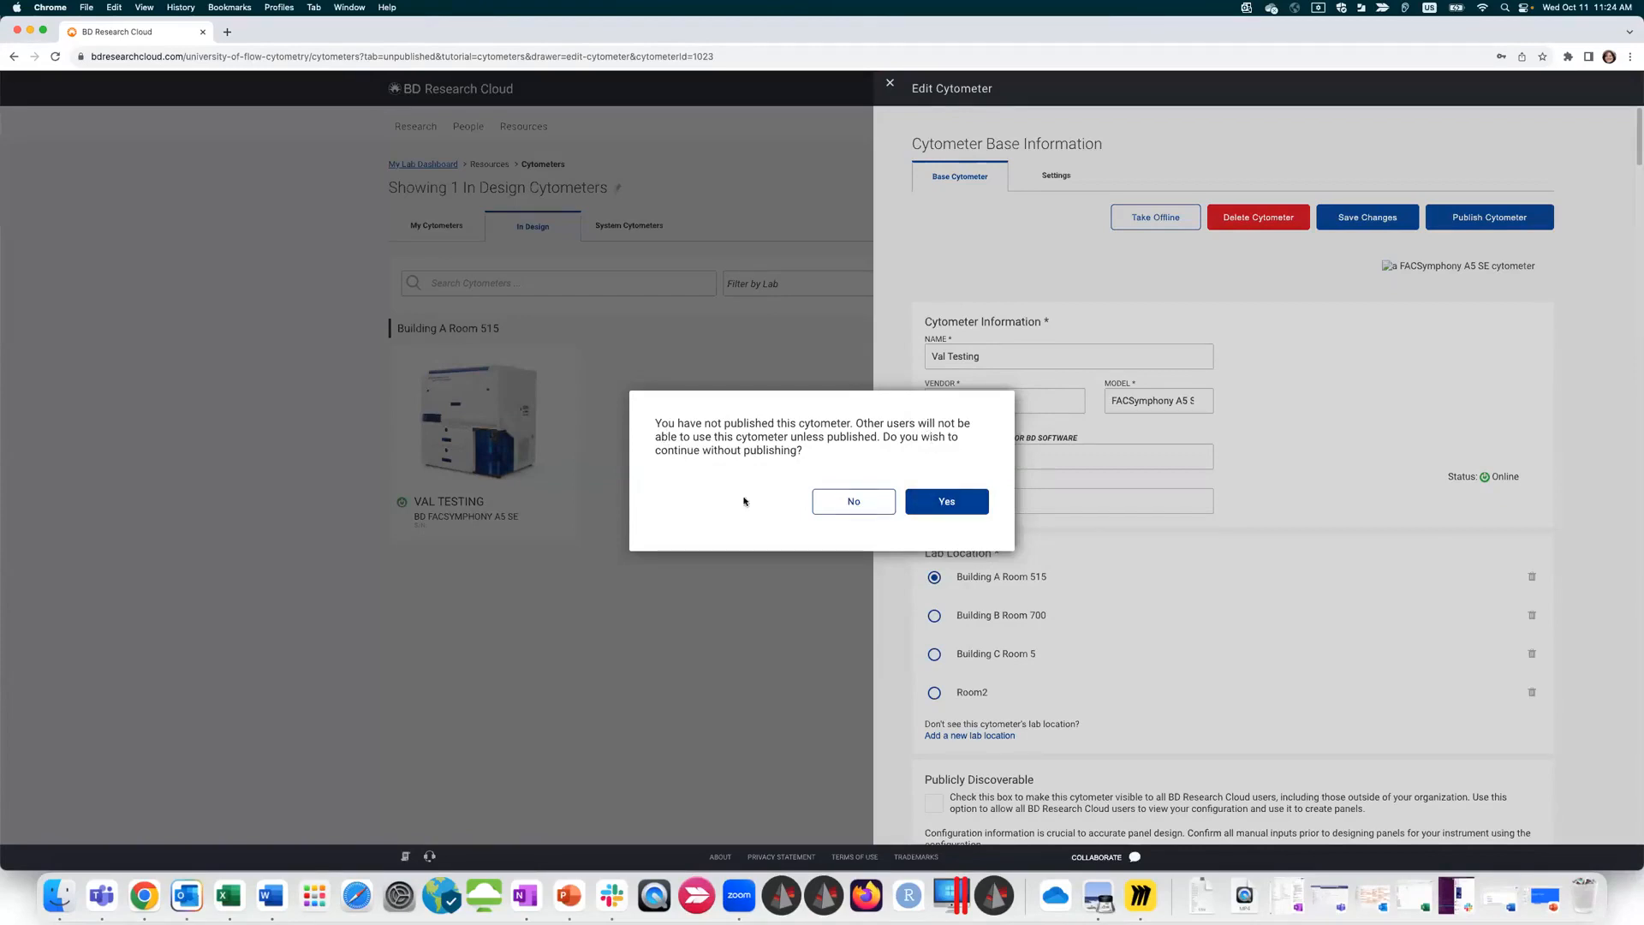
{"action": "left_click", "coordinate": [960, 502]}
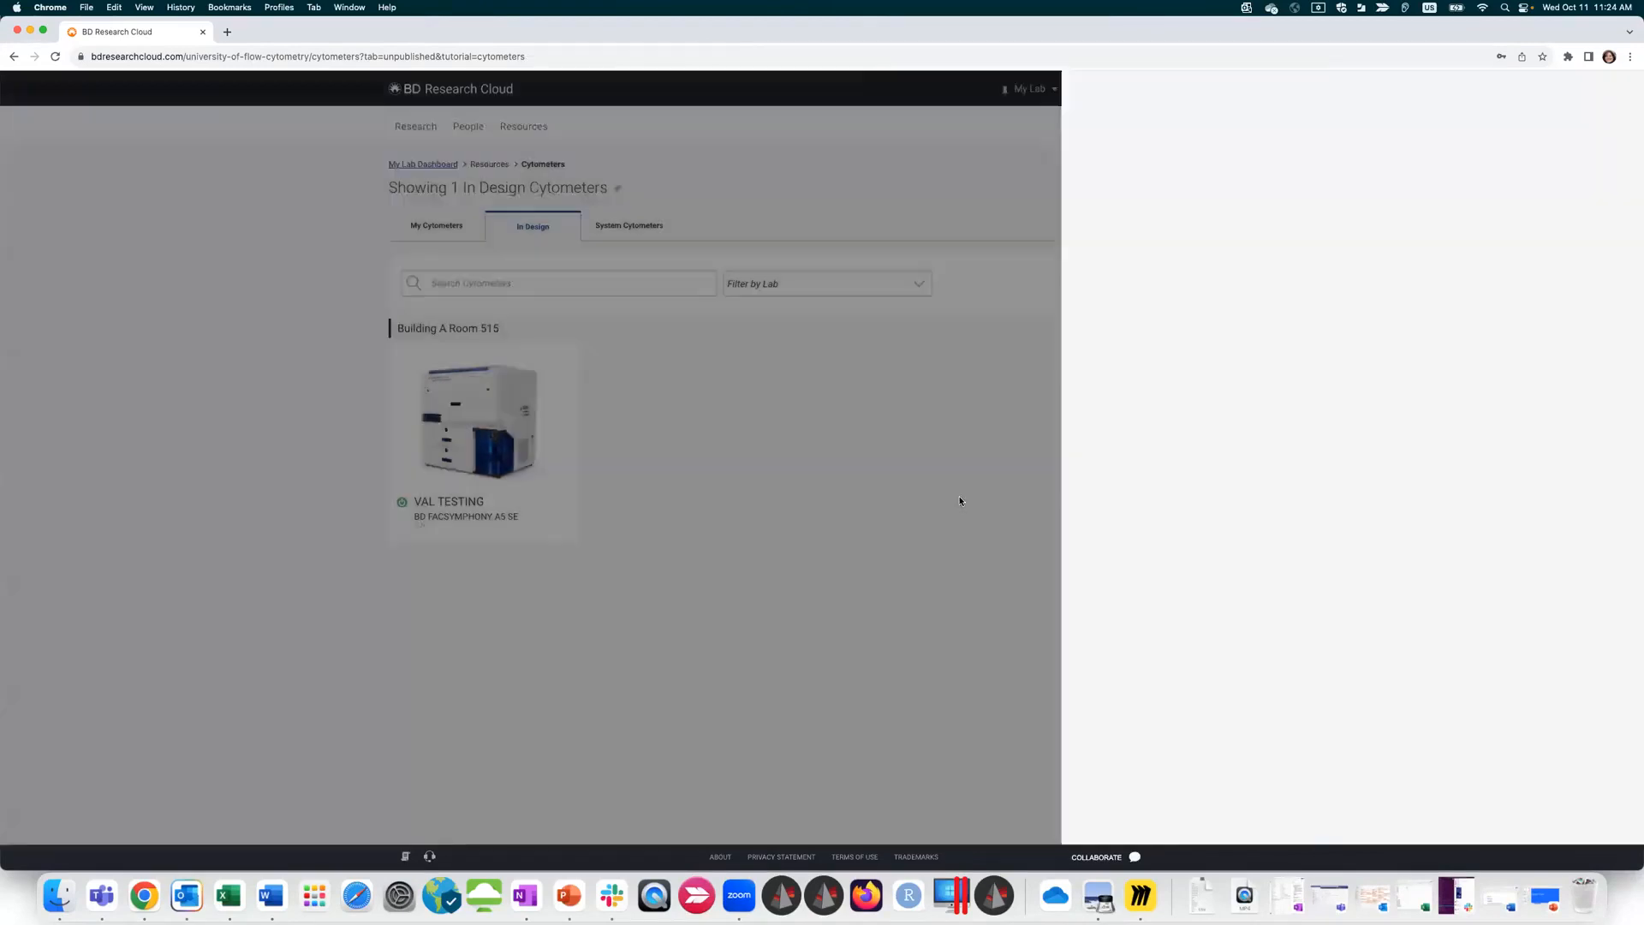
Step: Browse the catalogue of BD system cytometers and return to the organization's own cytometers
{"action": "left_click", "coordinate": [624, 228]}
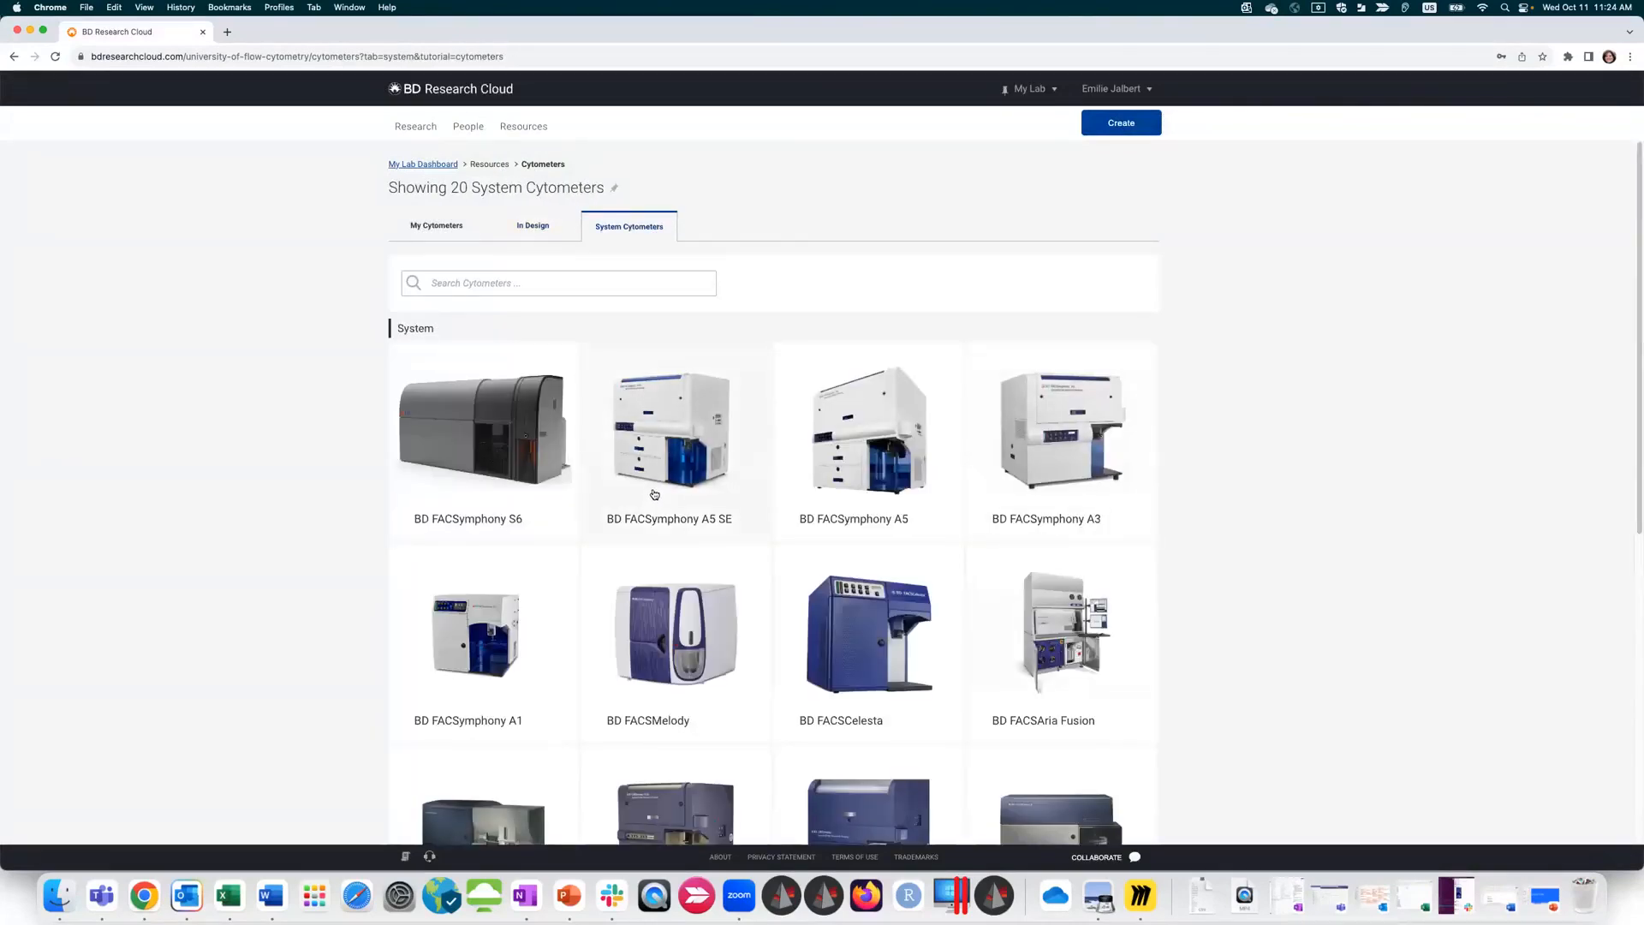
{"action": "scroll", "coordinate": [685, 530], "scroll_direction": "down", "scroll_amount": 5}
{"action": "scroll", "coordinate": [753, 553], "scroll_direction": "down", "scroll_amount": 4}
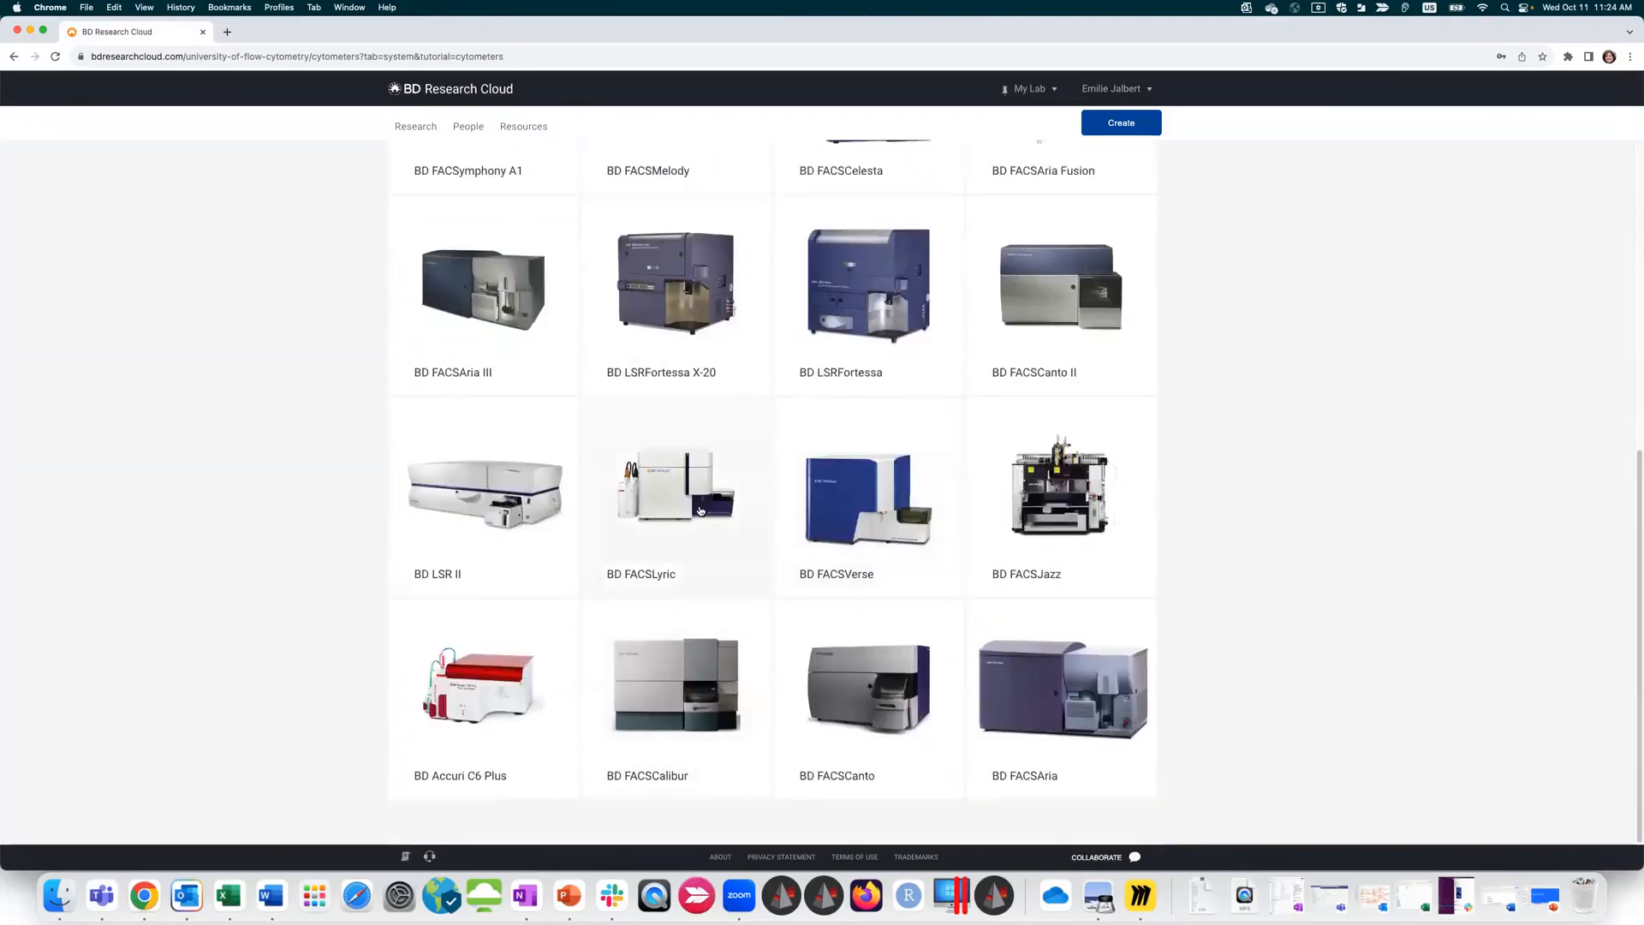
{"action": "scroll", "coordinate": [697, 505], "scroll_direction": "up", "scroll_amount": 8}
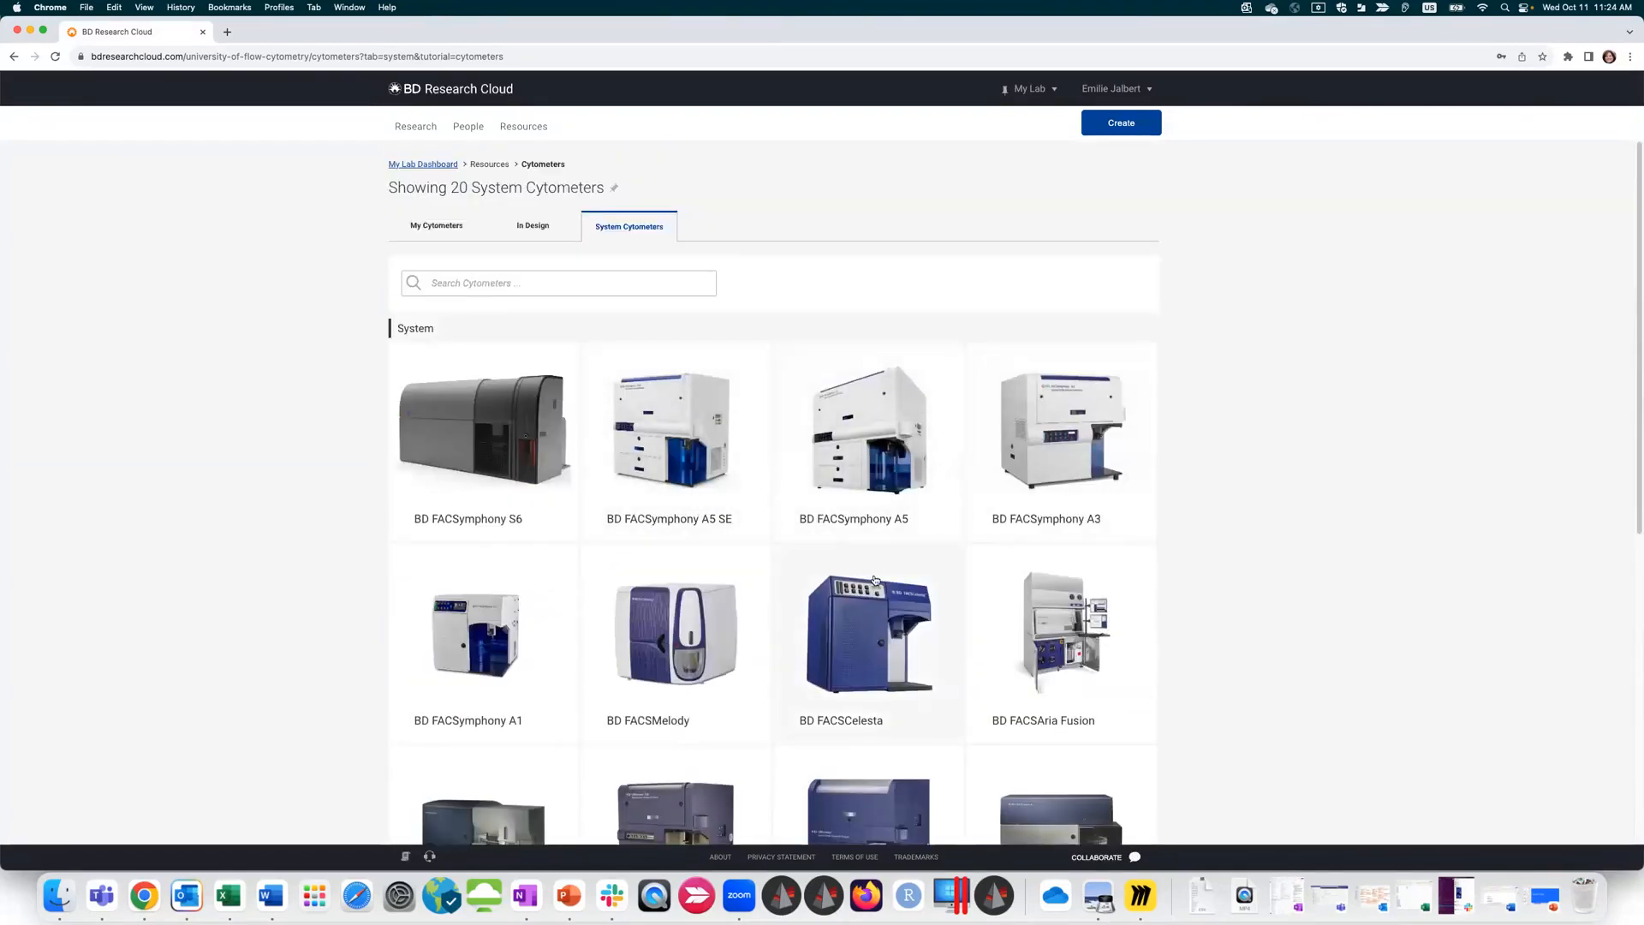
{"action": "left_click", "coordinate": [436, 227]}
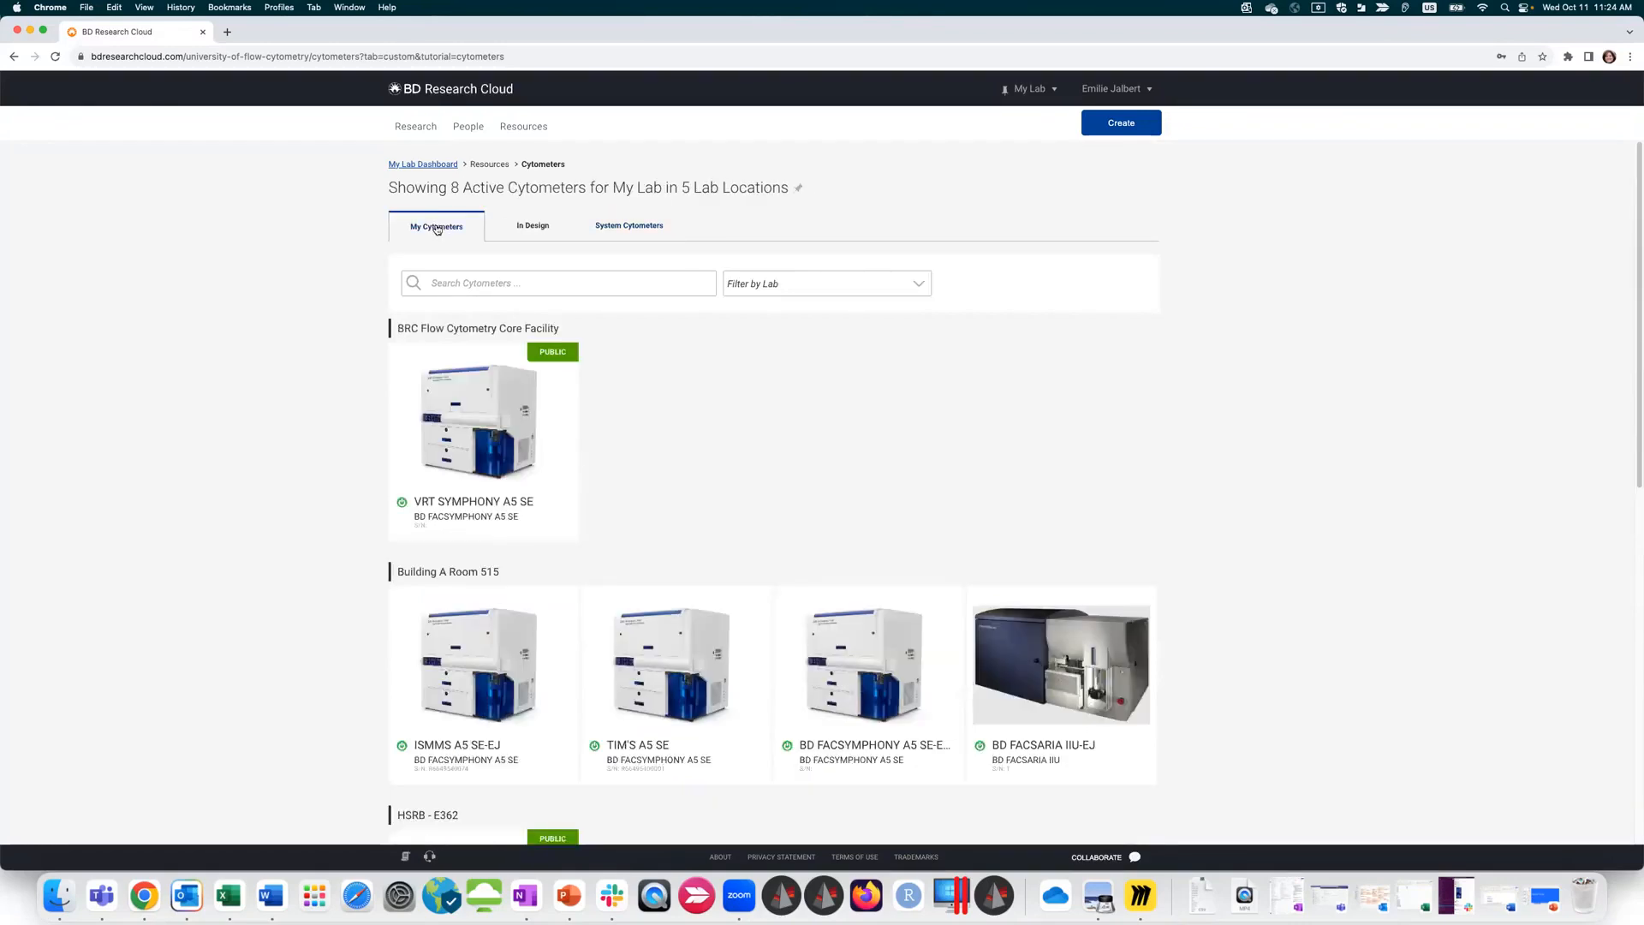
Step: Go to the Populations resource, collapse the custom populations and browse the literature defined ones
{"action": "left_click", "coordinate": [553, 135]}
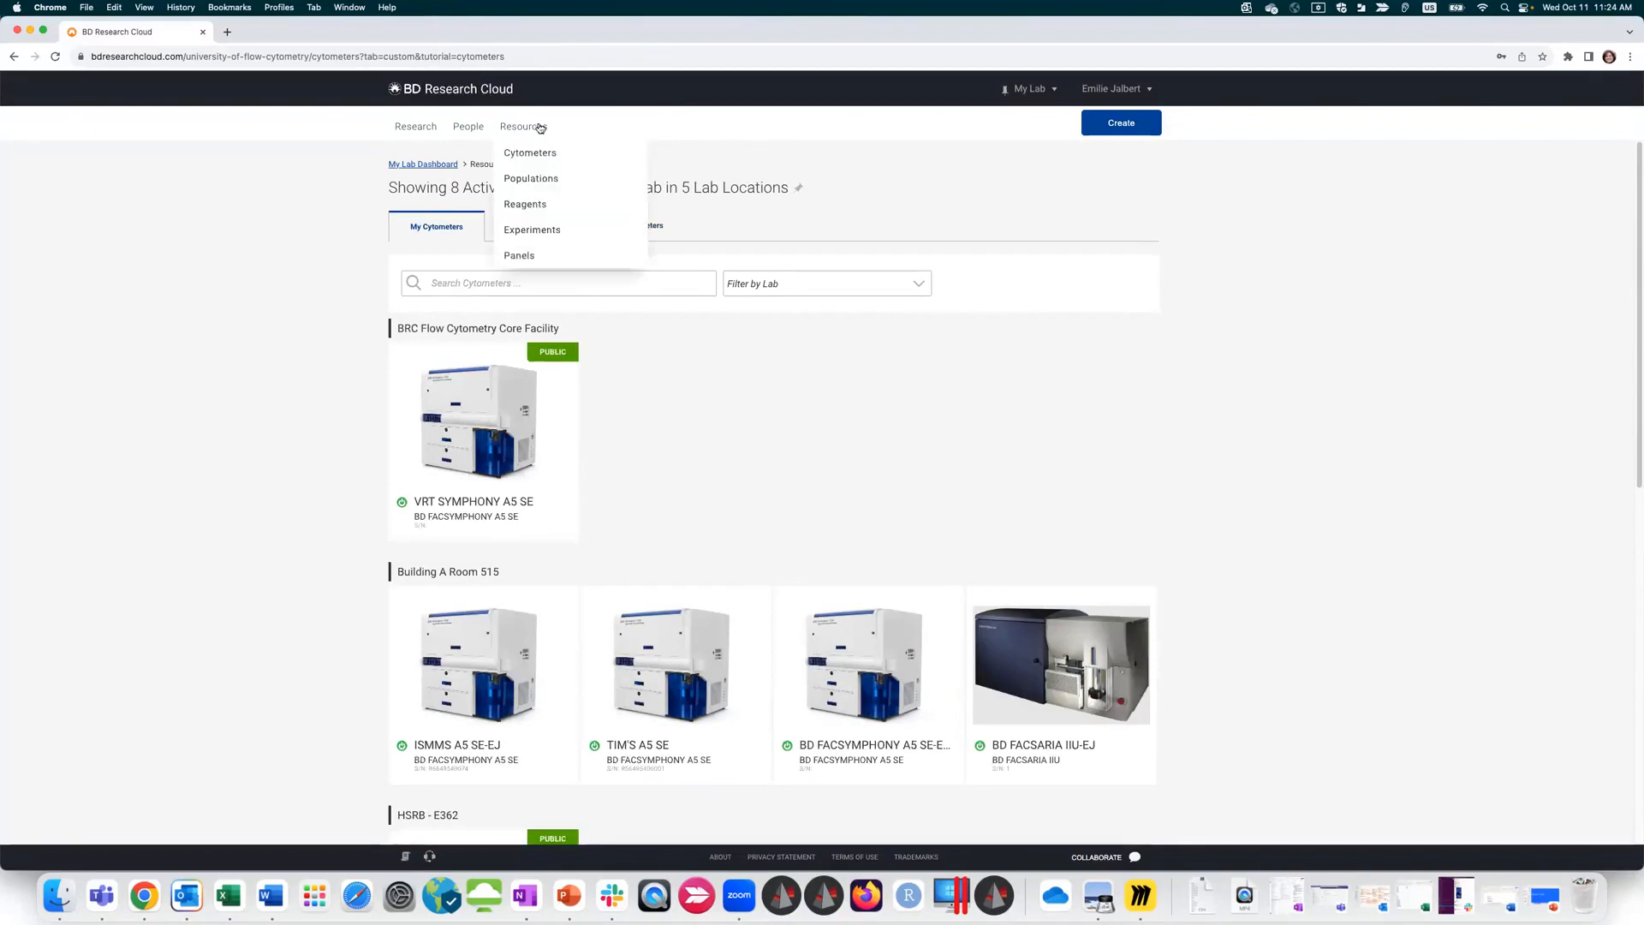
{"action": "left_click", "coordinate": [537, 181]}
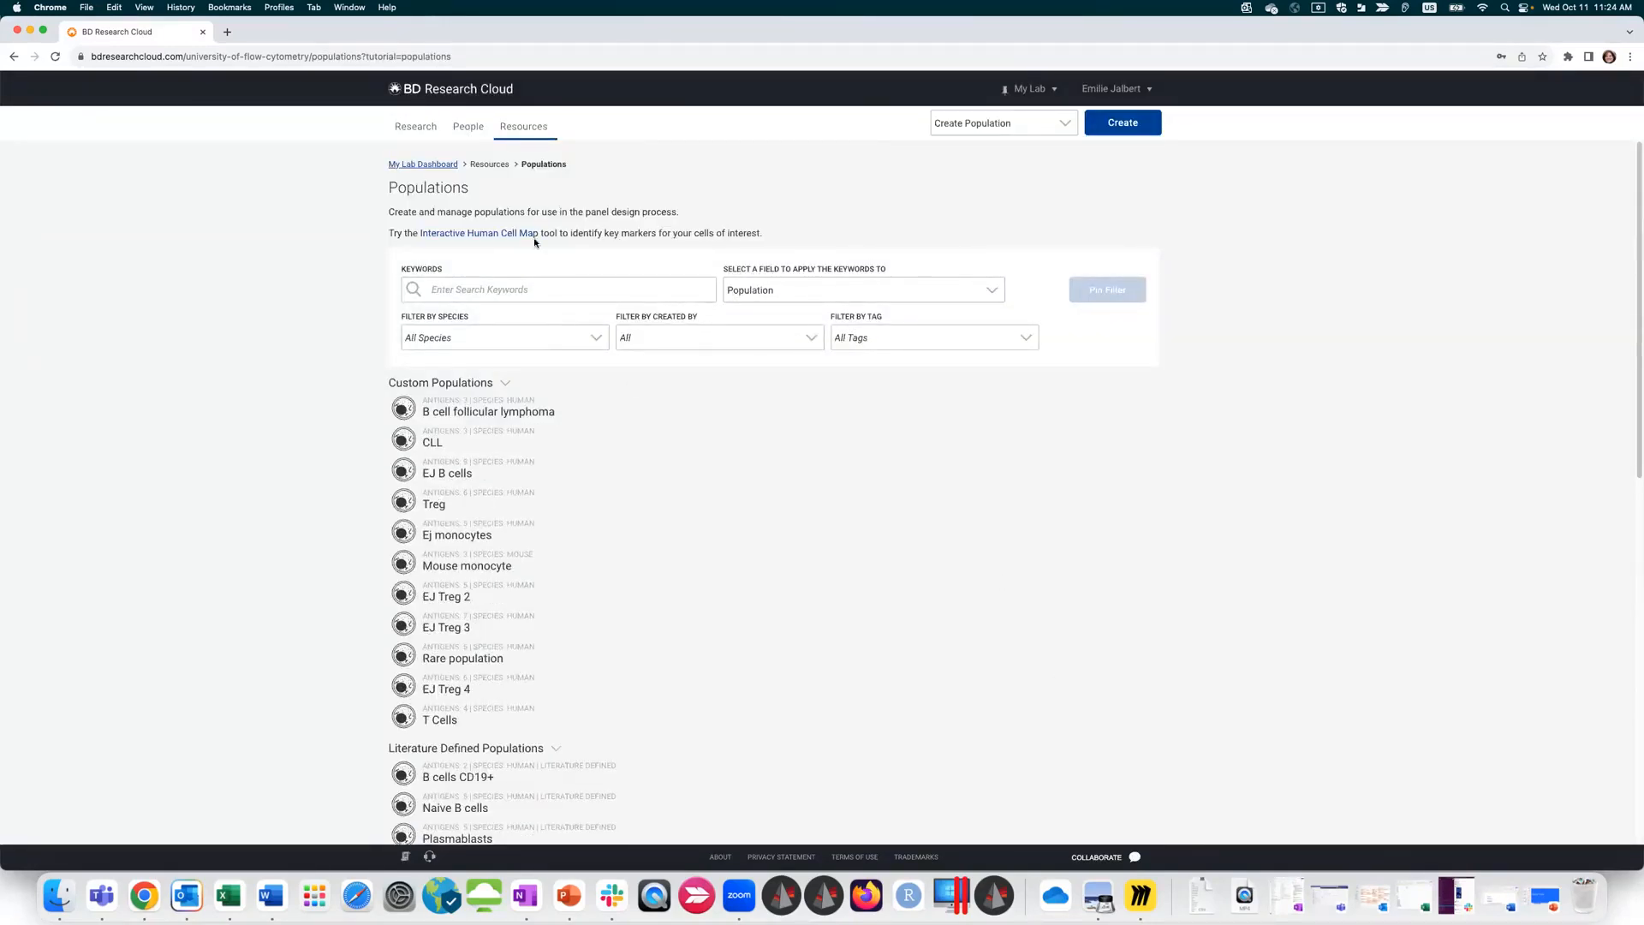
{"action": "mouse_move", "coordinate": [525, 129]}
{"action": "left_click", "coordinate": [505, 385]}
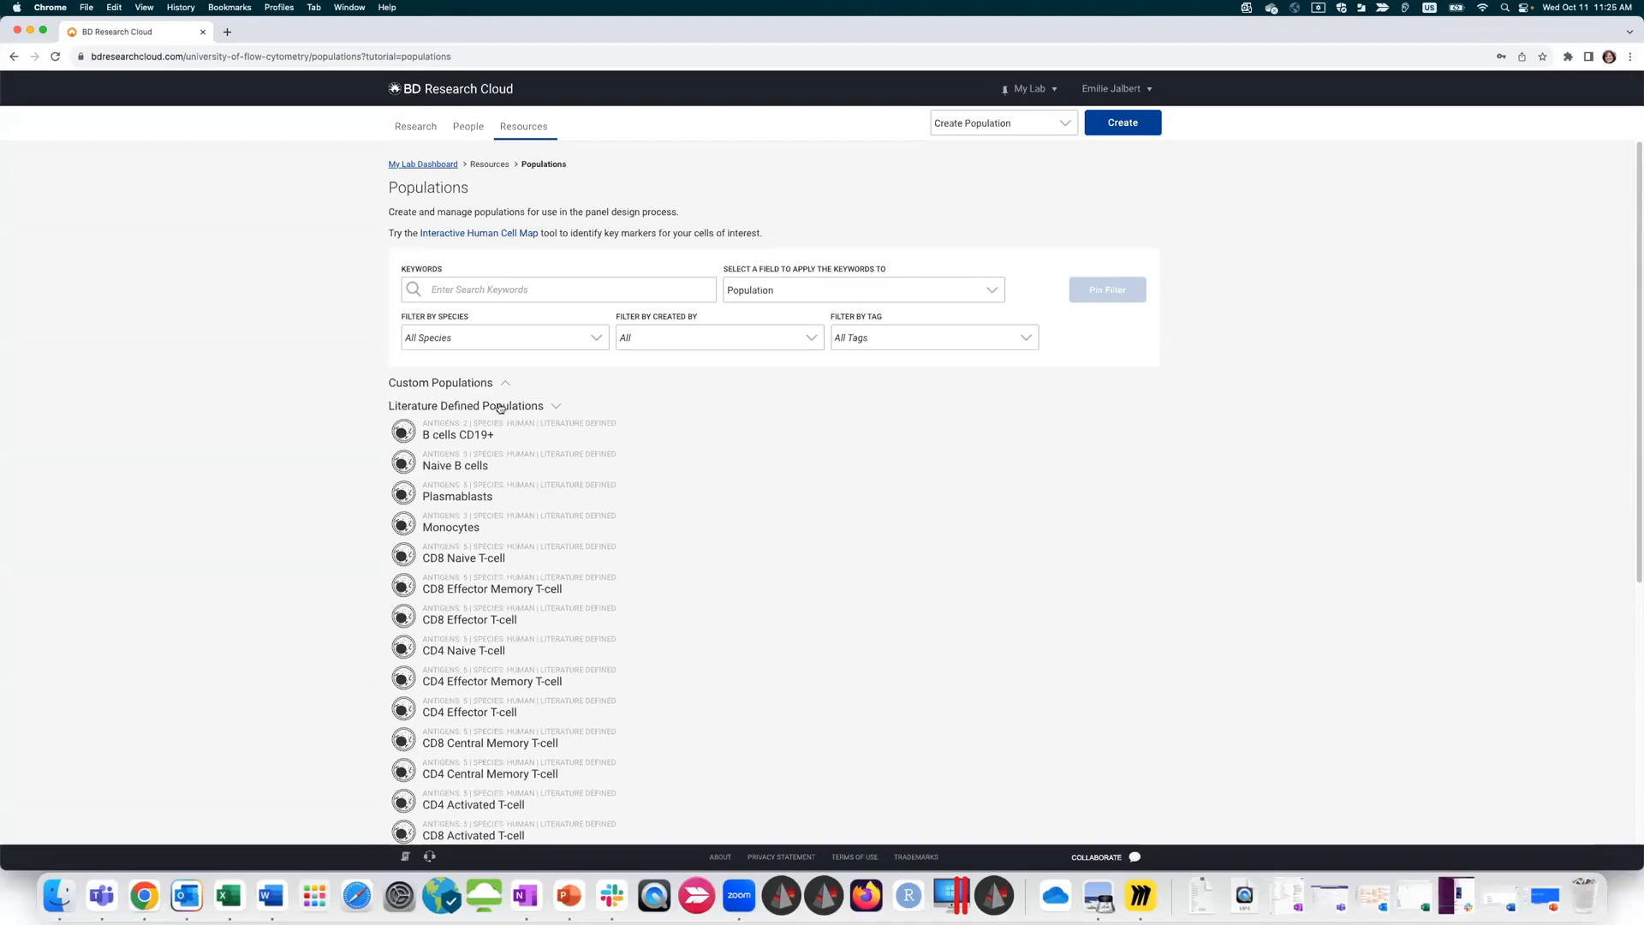
{"action": "scroll", "coordinate": [502, 448], "scroll_direction": "down", "scroll_amount": 5}
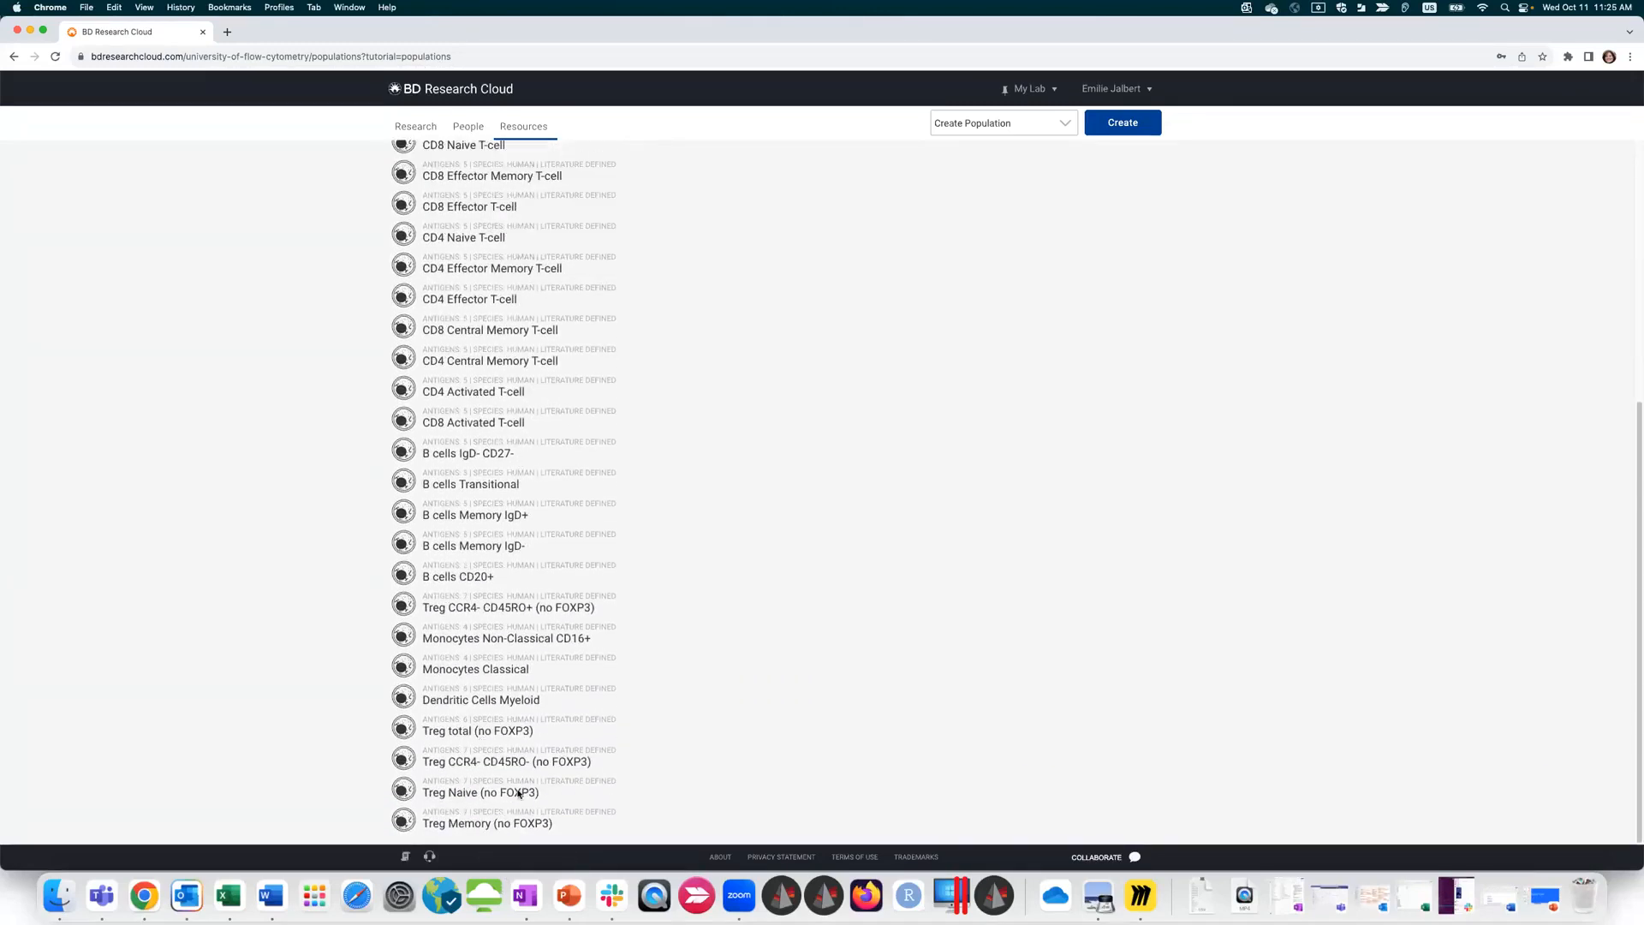
{"action": "scroll", "coordinate": [741, 727], "scroll_direction": "up", "scroll_amount": 5}
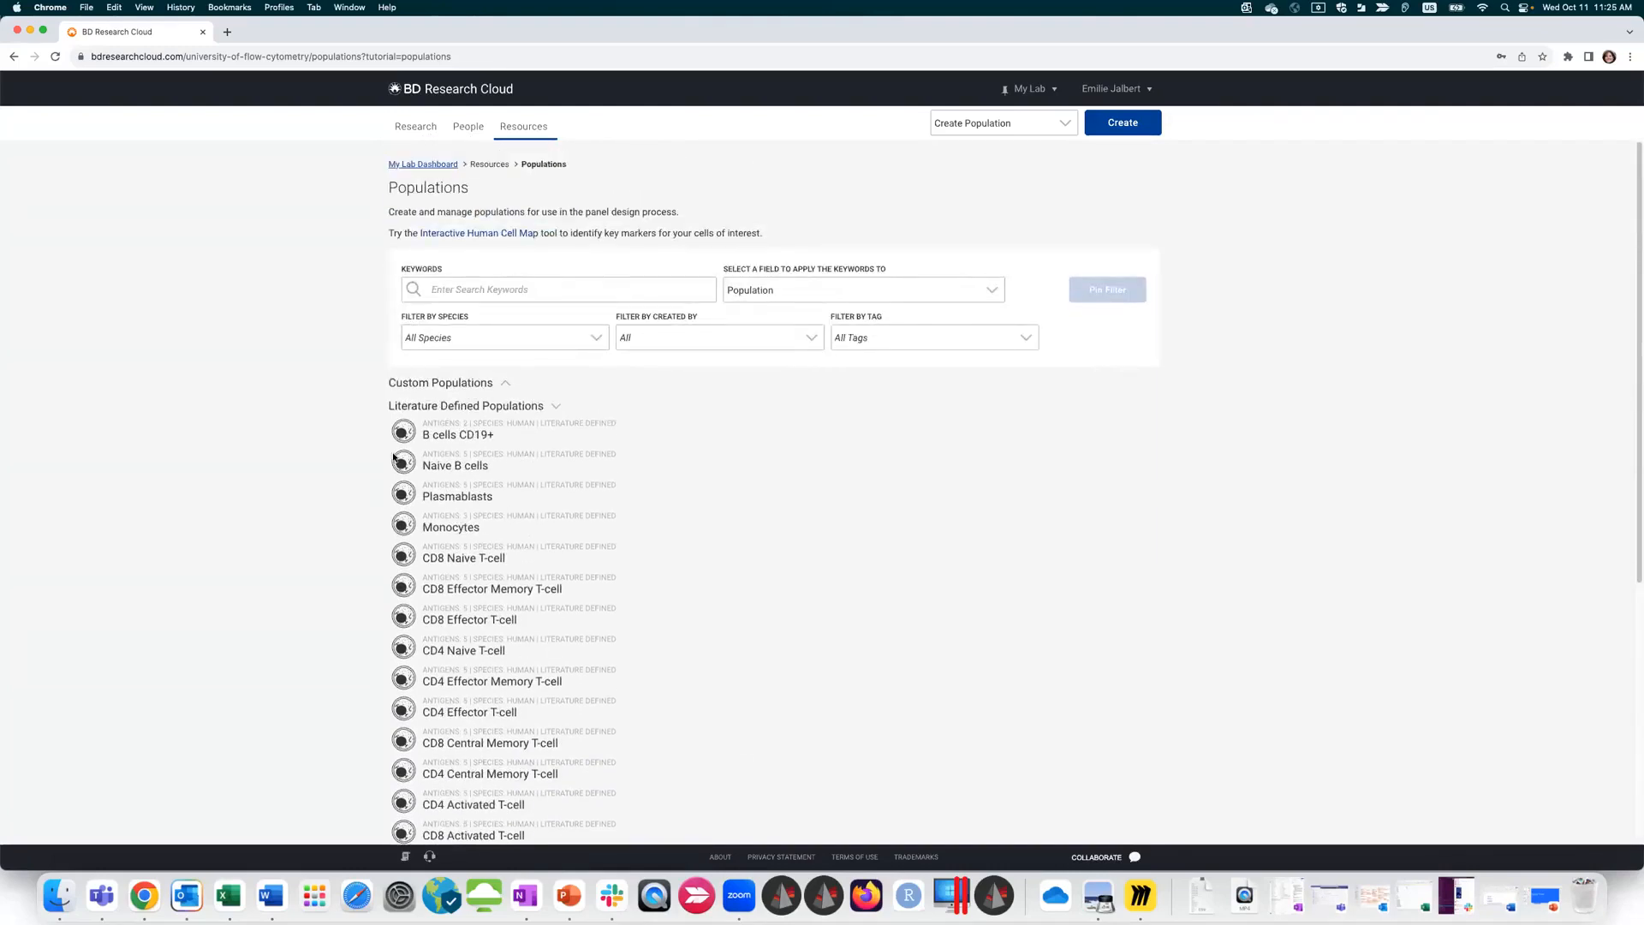
Step: Expand the B cells CD19+ and Monocytes populations to examine their citation links and marker densities
{"action": "left_click", "coordinate": [472, 435]}
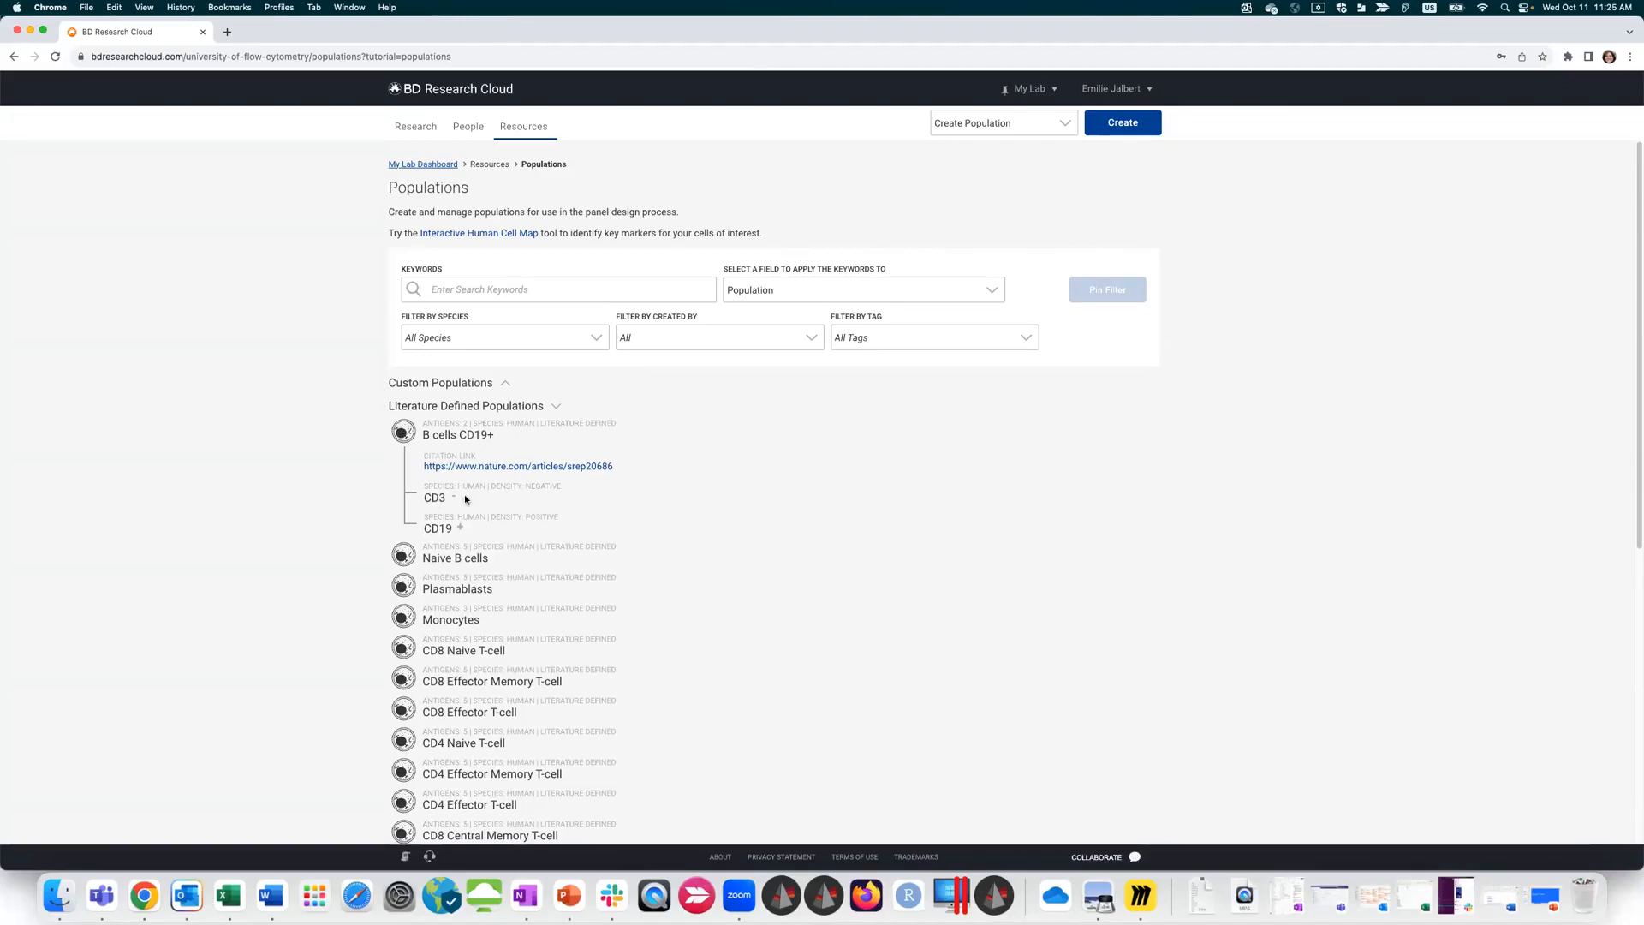
{"action": "left_click", "coordinate": [433, 621]}
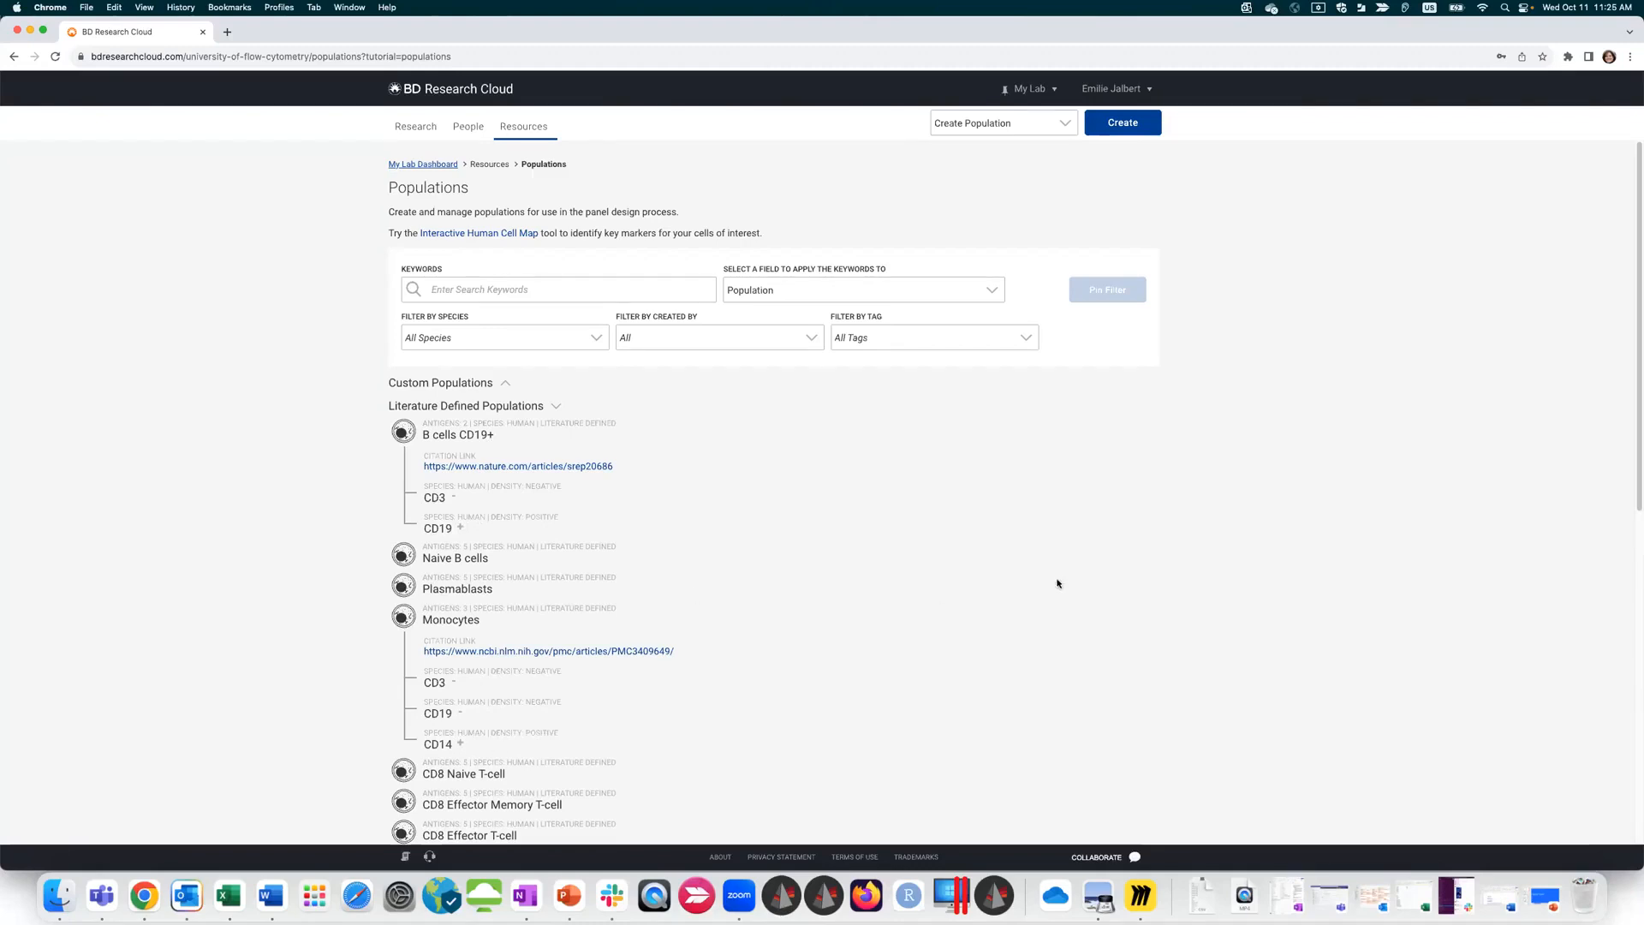
{"action": "scroll", "coordinate": [855, 565], "scroll_direction": "down", "scroll_amount": 3}
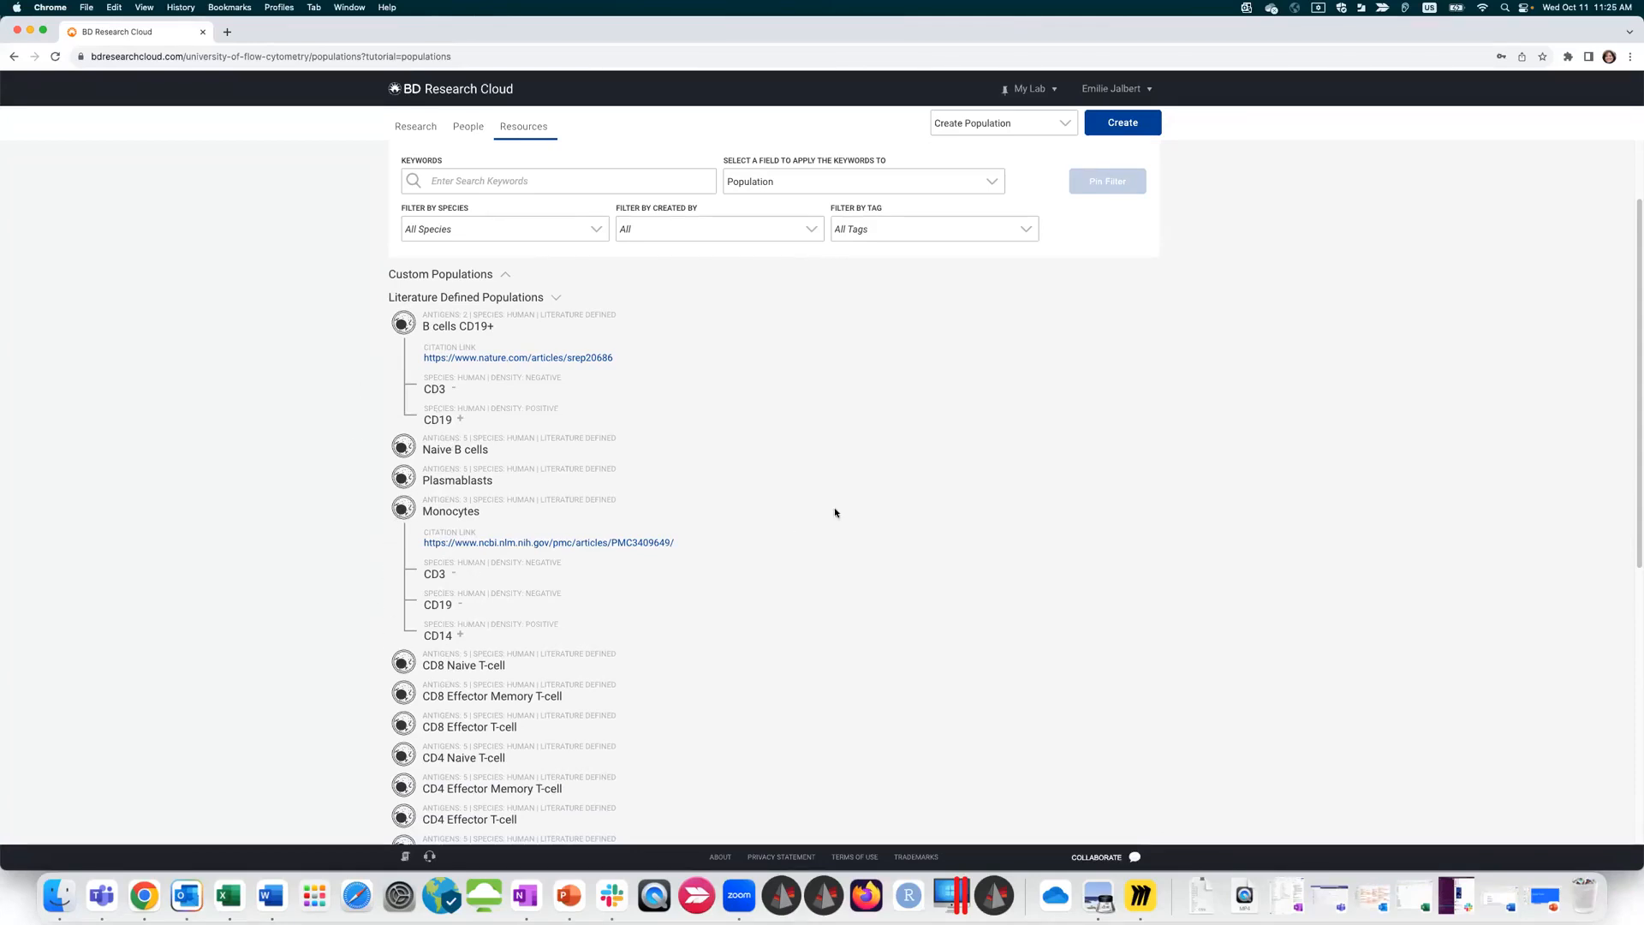
Step: Collapse the literature defined populations, list the custom ones, and examine the markers and densities of EJ Treg 2
{"action": "left_click", "coordinate": [555, 299]}
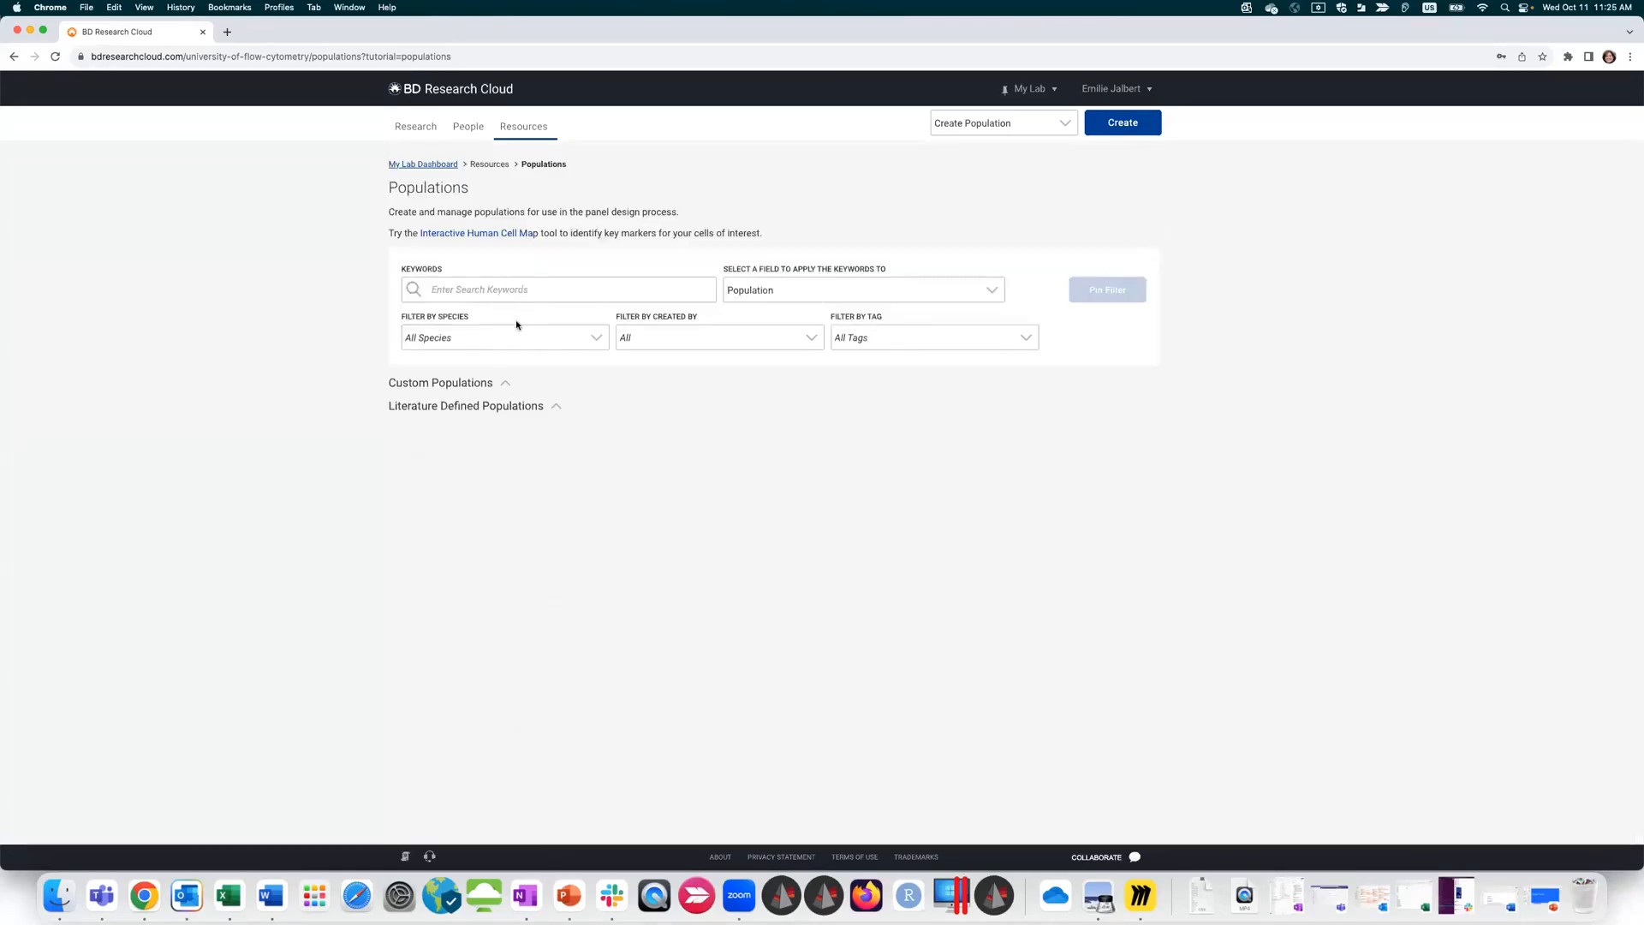
{"action": "left_click", "coordinate": [507, 381]}
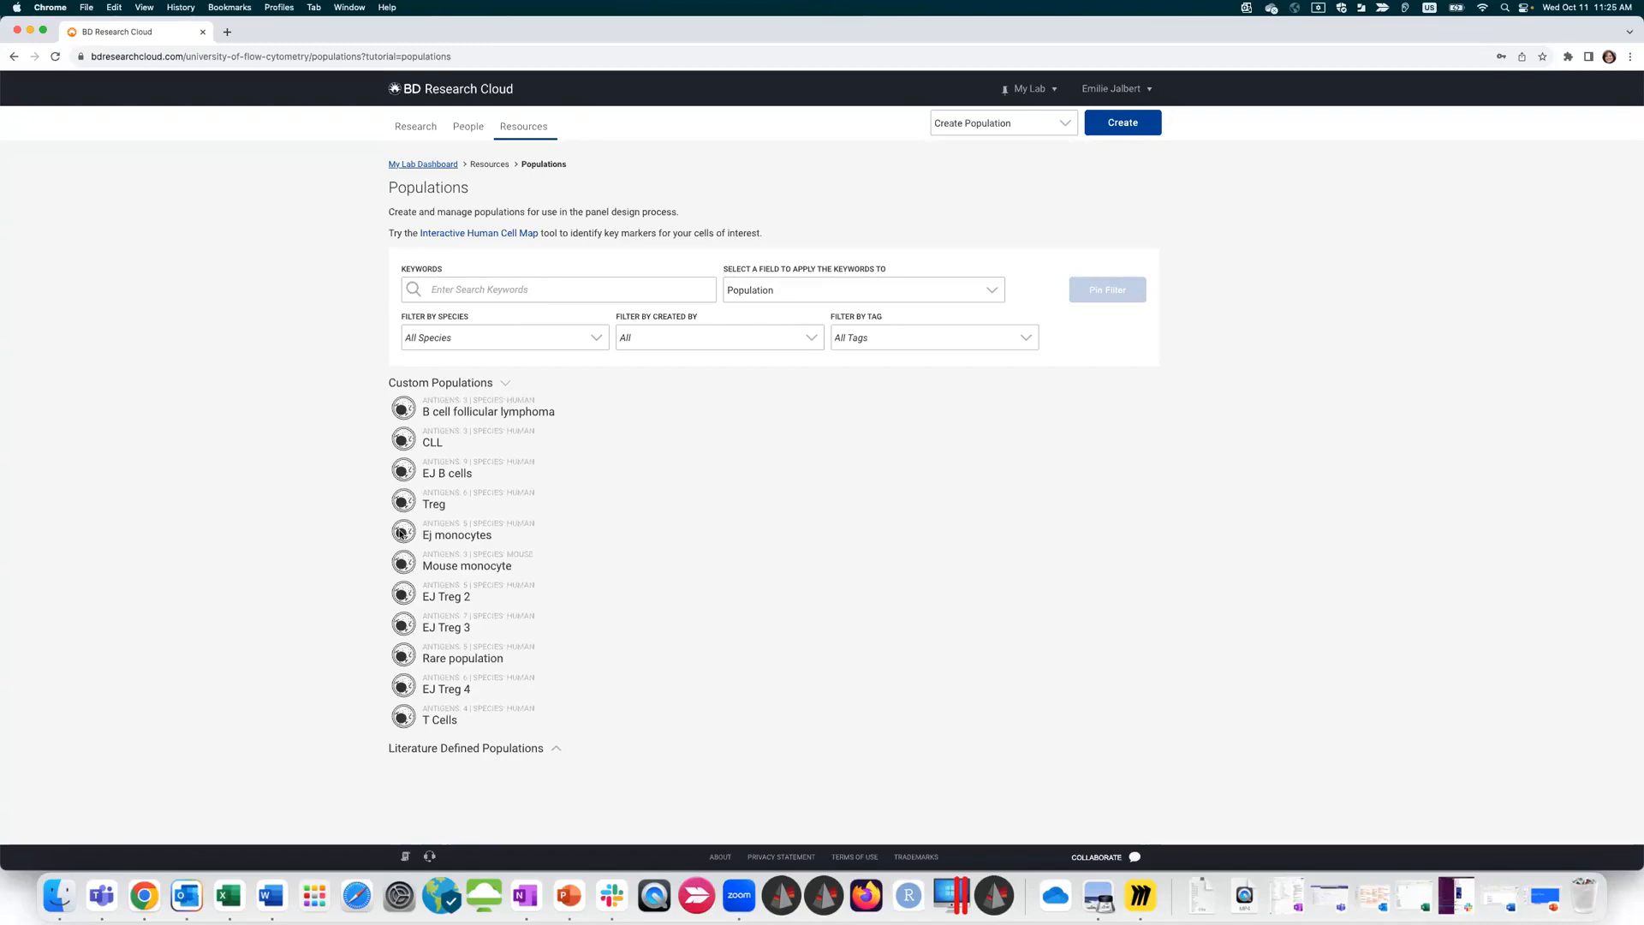
{"action": "left_click", "coordinate": [403, 592]}
{"action": "scroll", "coordinate": [628, 509], "scroll_direction": "down", "scroll_amount": 1}
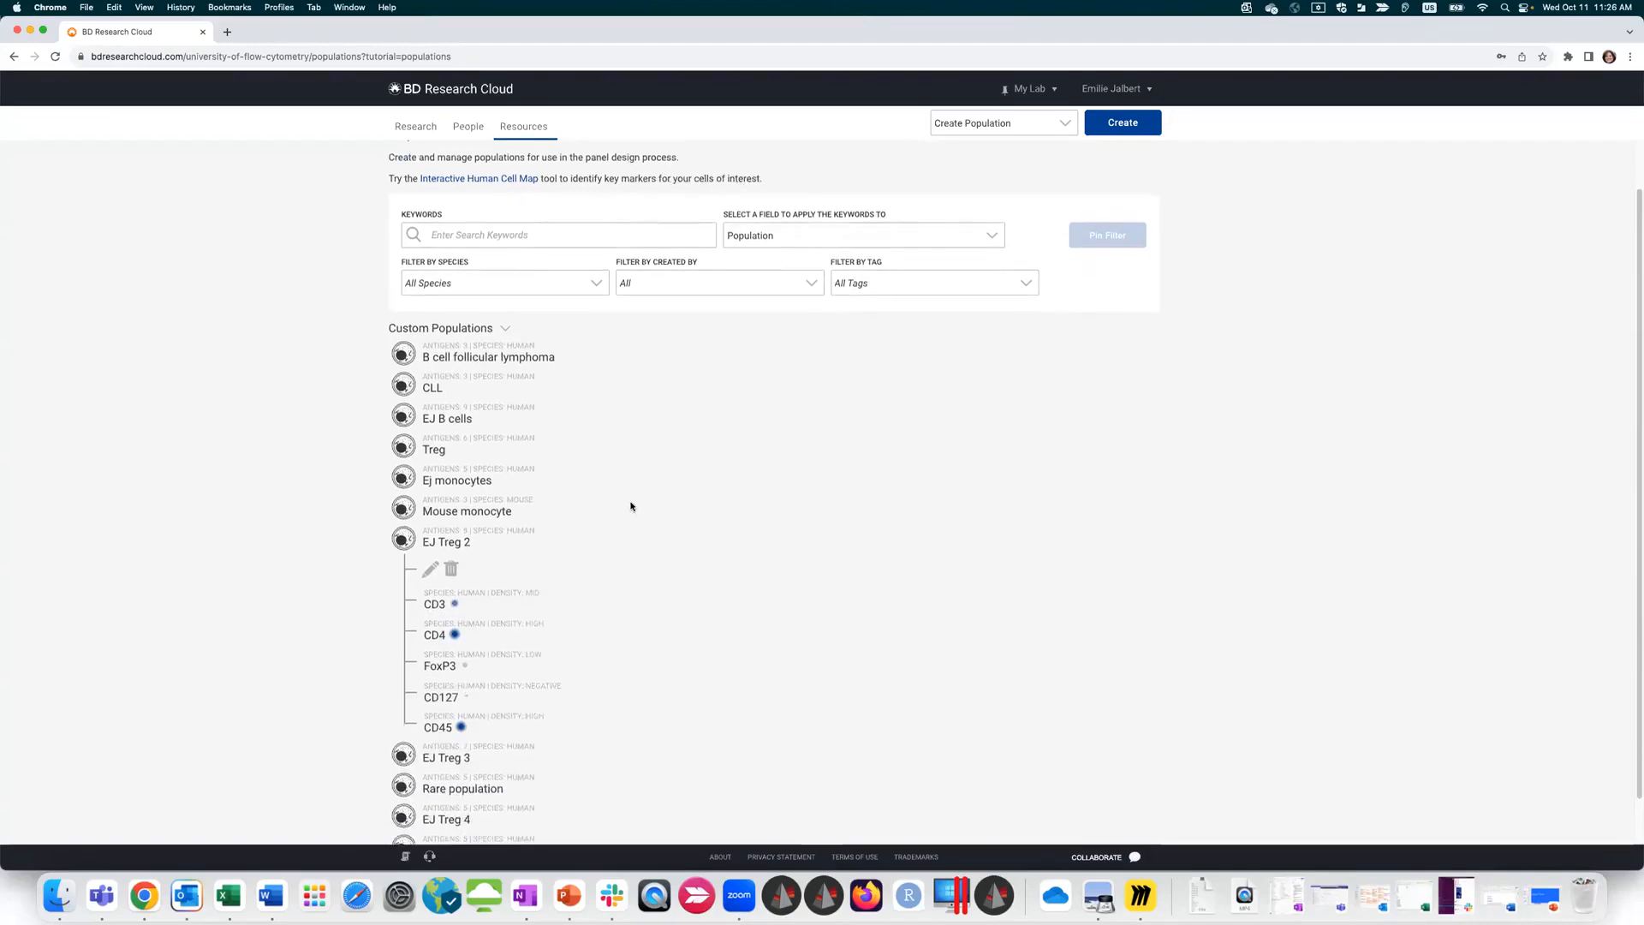
{"action": "scroll", "coordinate": [631, 506], "scroll_direction": "up", "scroll_amount": 1}
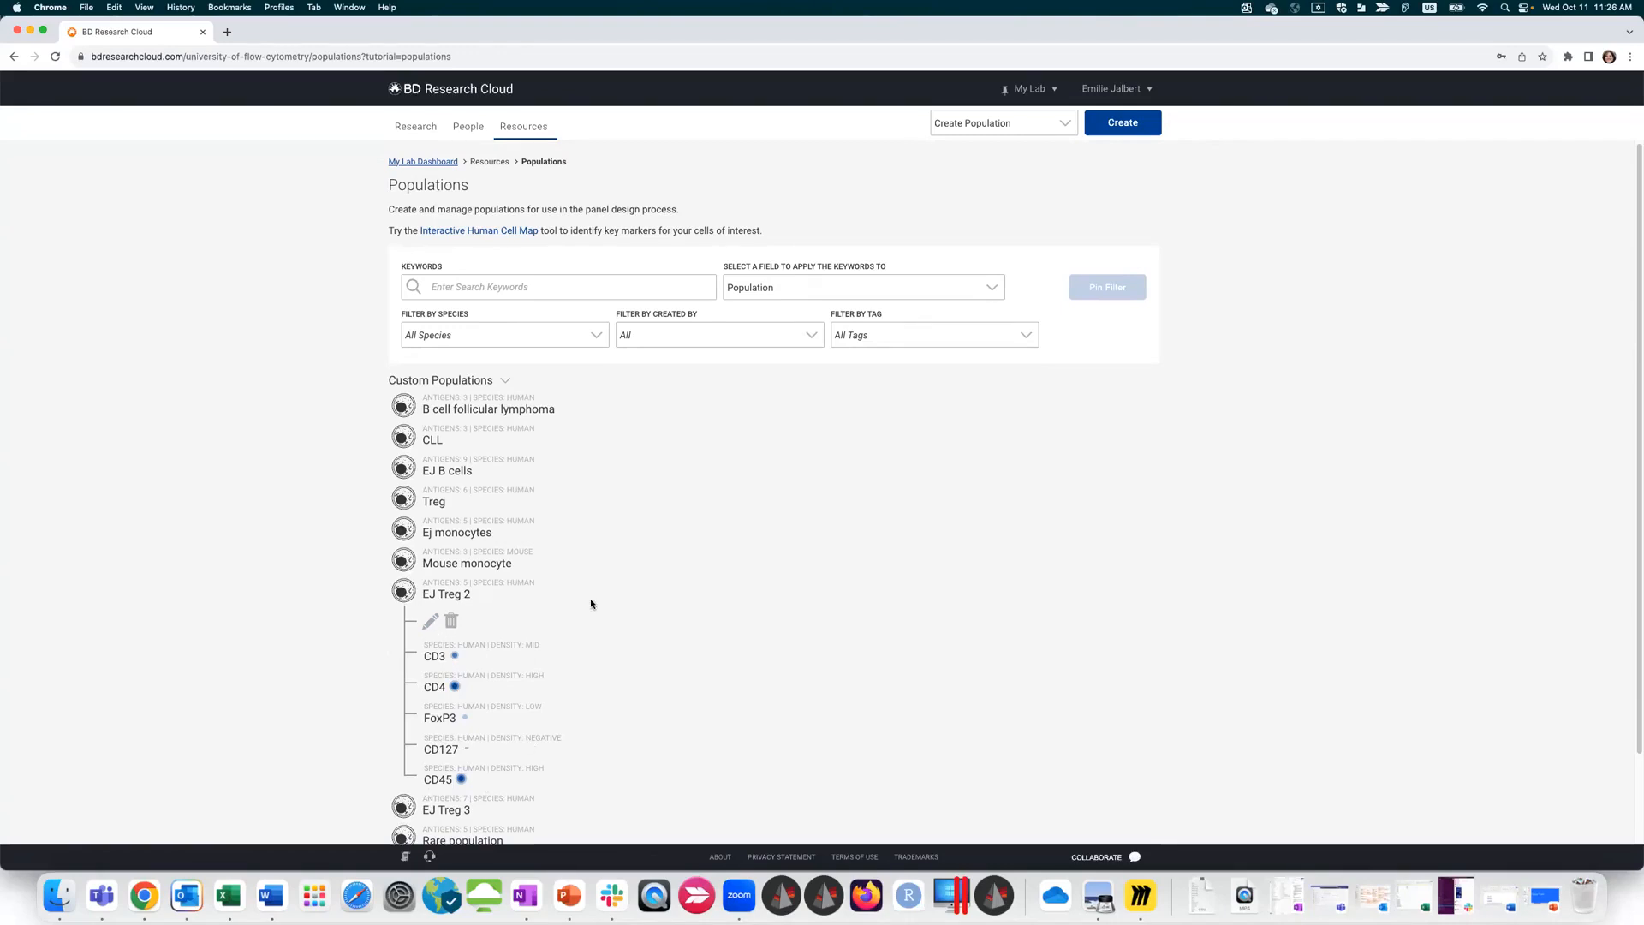
{"action": "left_click", "coordinate": [403, 591]}
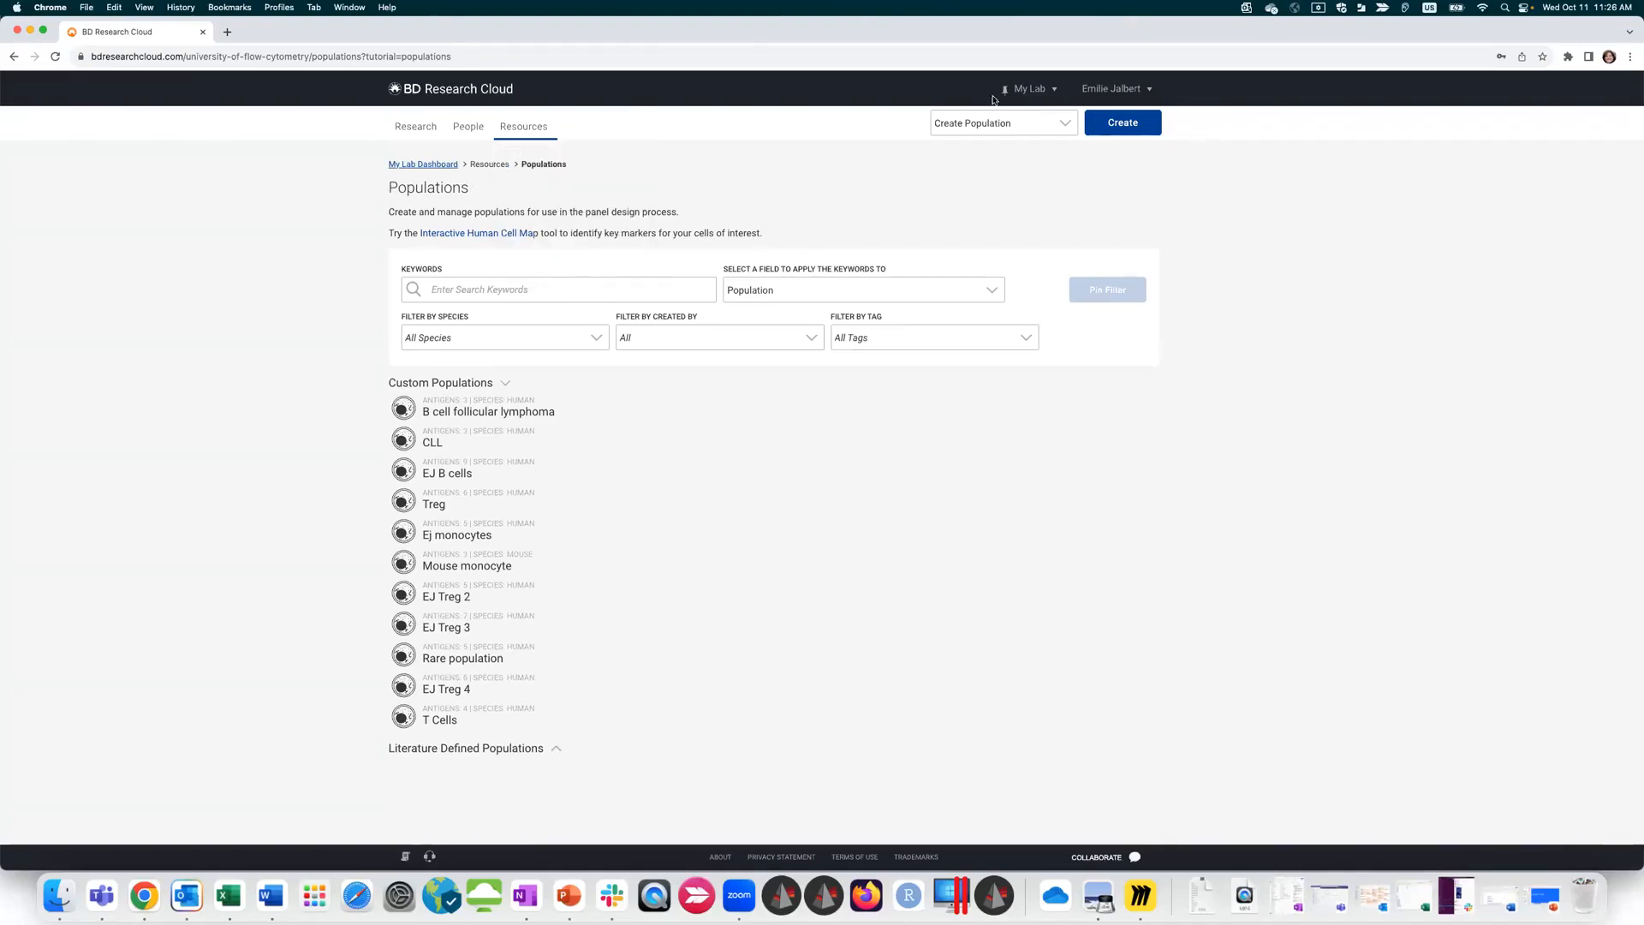
Step: Start creating a human population, add the CD3 marker with High expression, and cancel without submitting
{"action": "left_click", "coordinate": [1109, 124]}
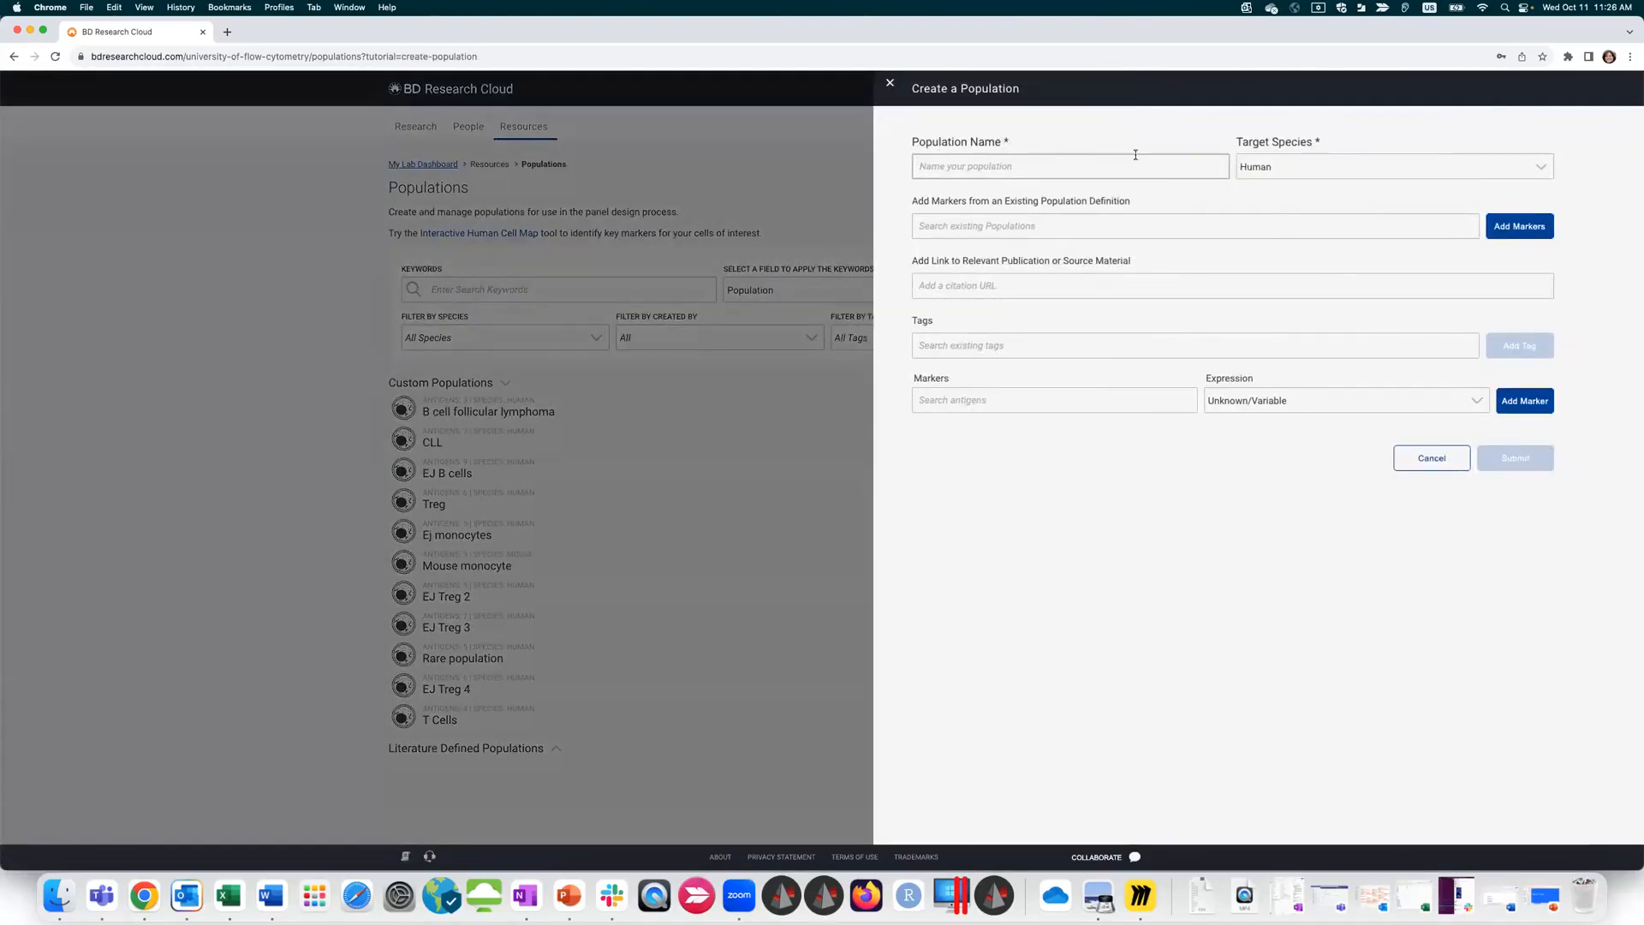
{"action": "left_click", "coordinate": [962, 162]}
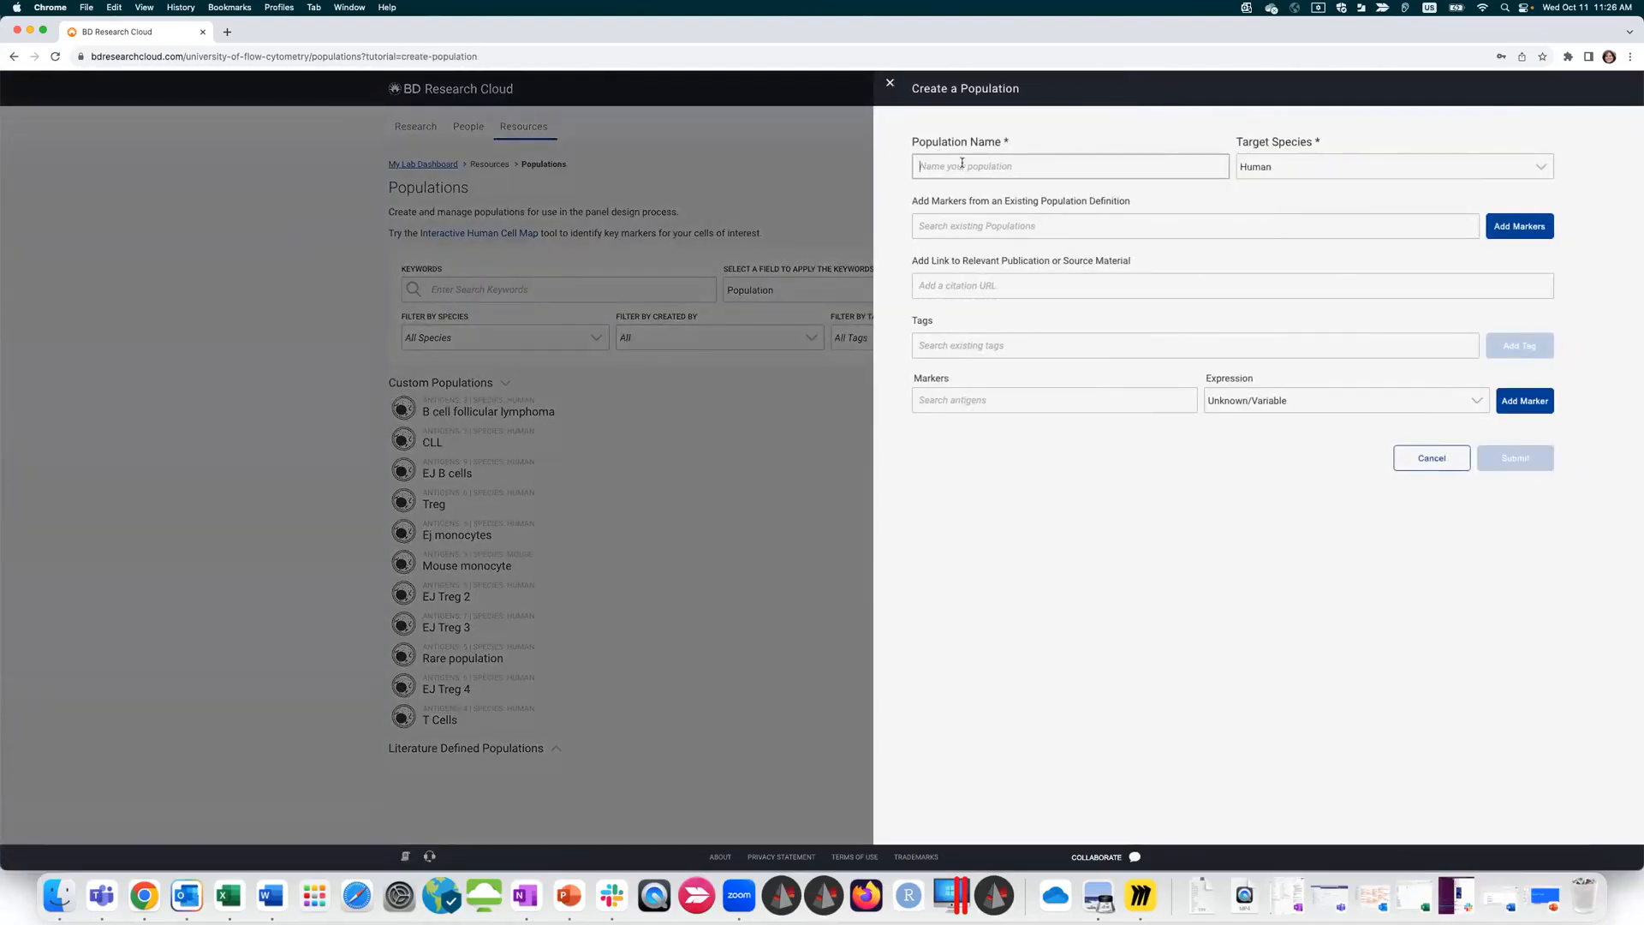
{"action": "left_click", "coordinate": [953, 405]}
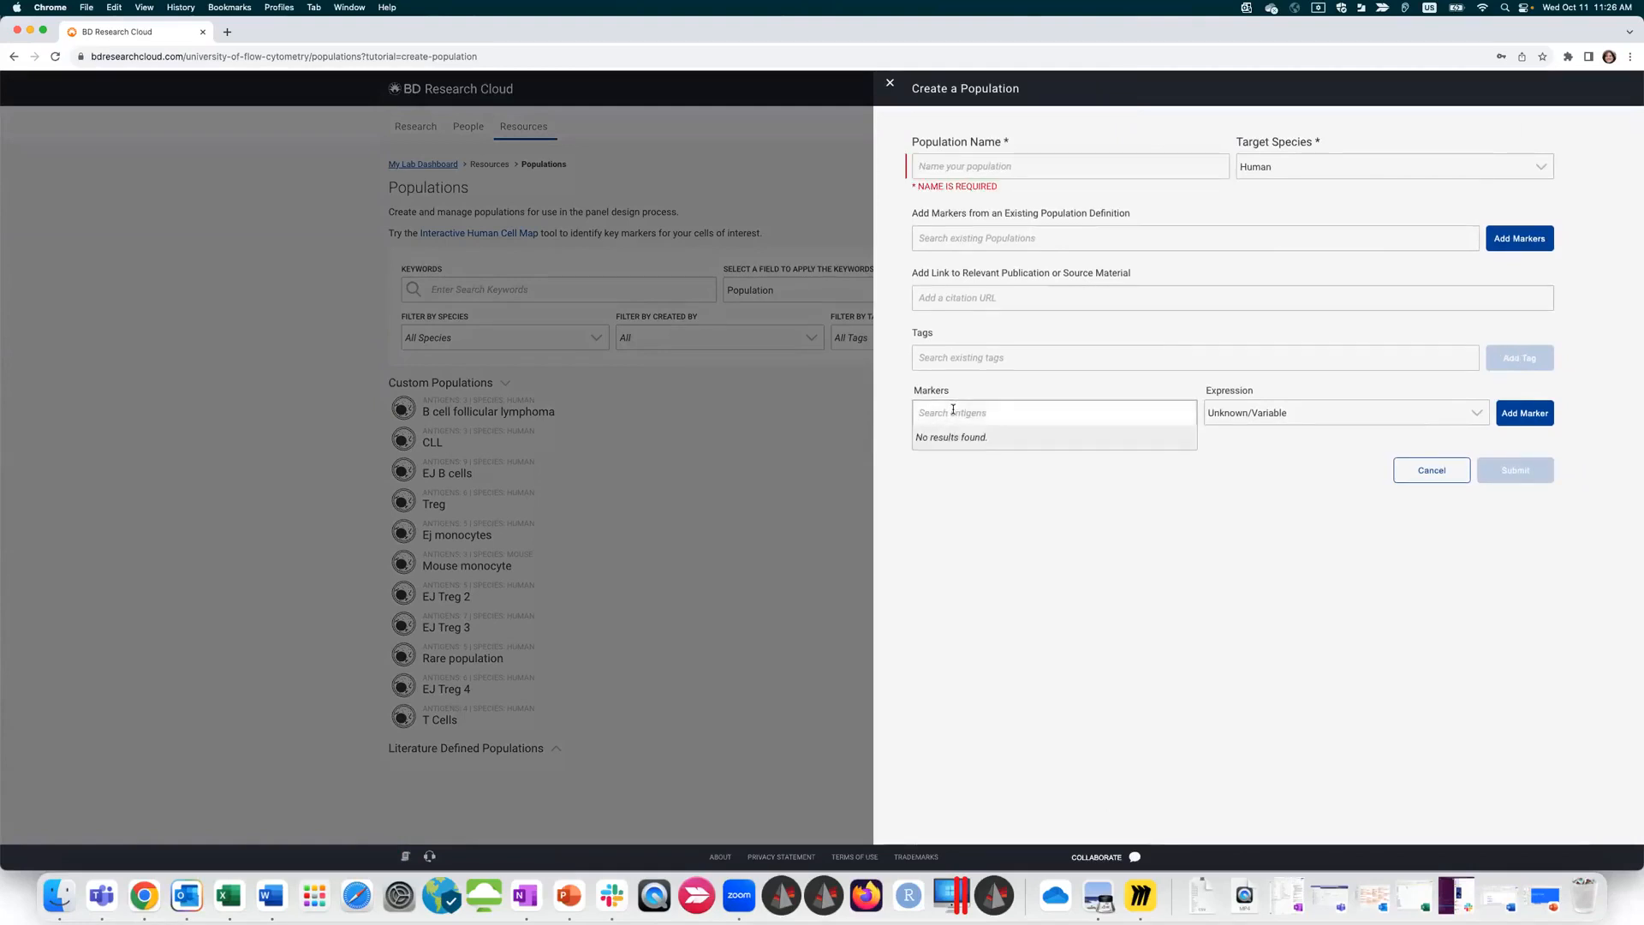
{"action": "type", "text": "CD3"}
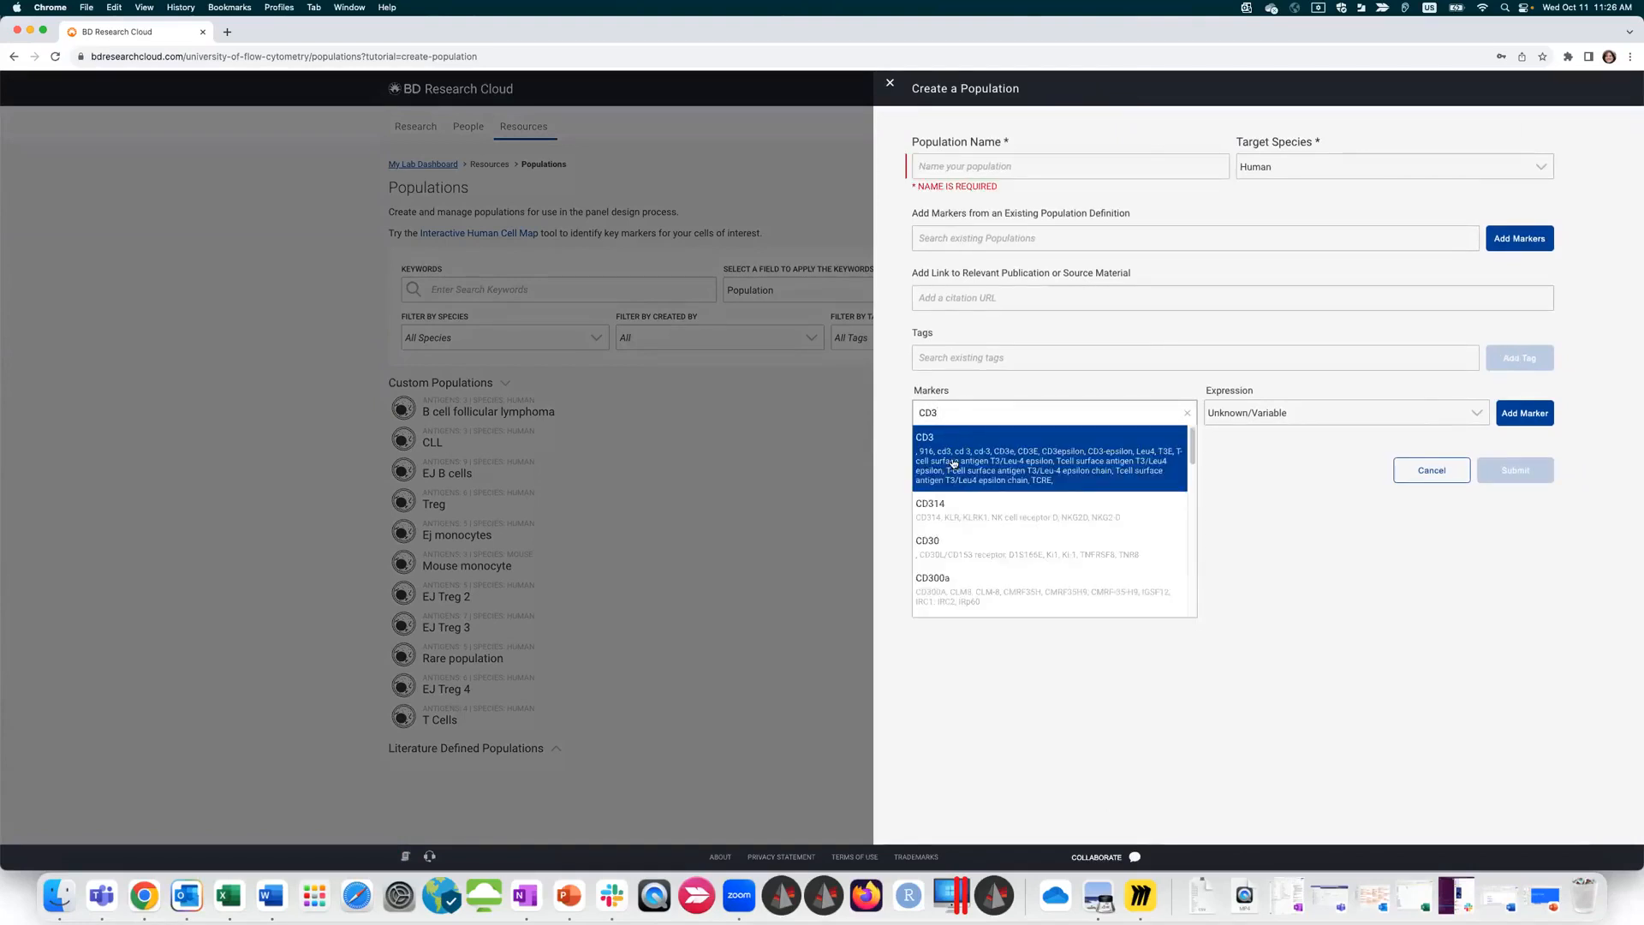
{"action": "key", "text": "Return"}
{"action": "left_click", "coordinate": [1325, 415]}
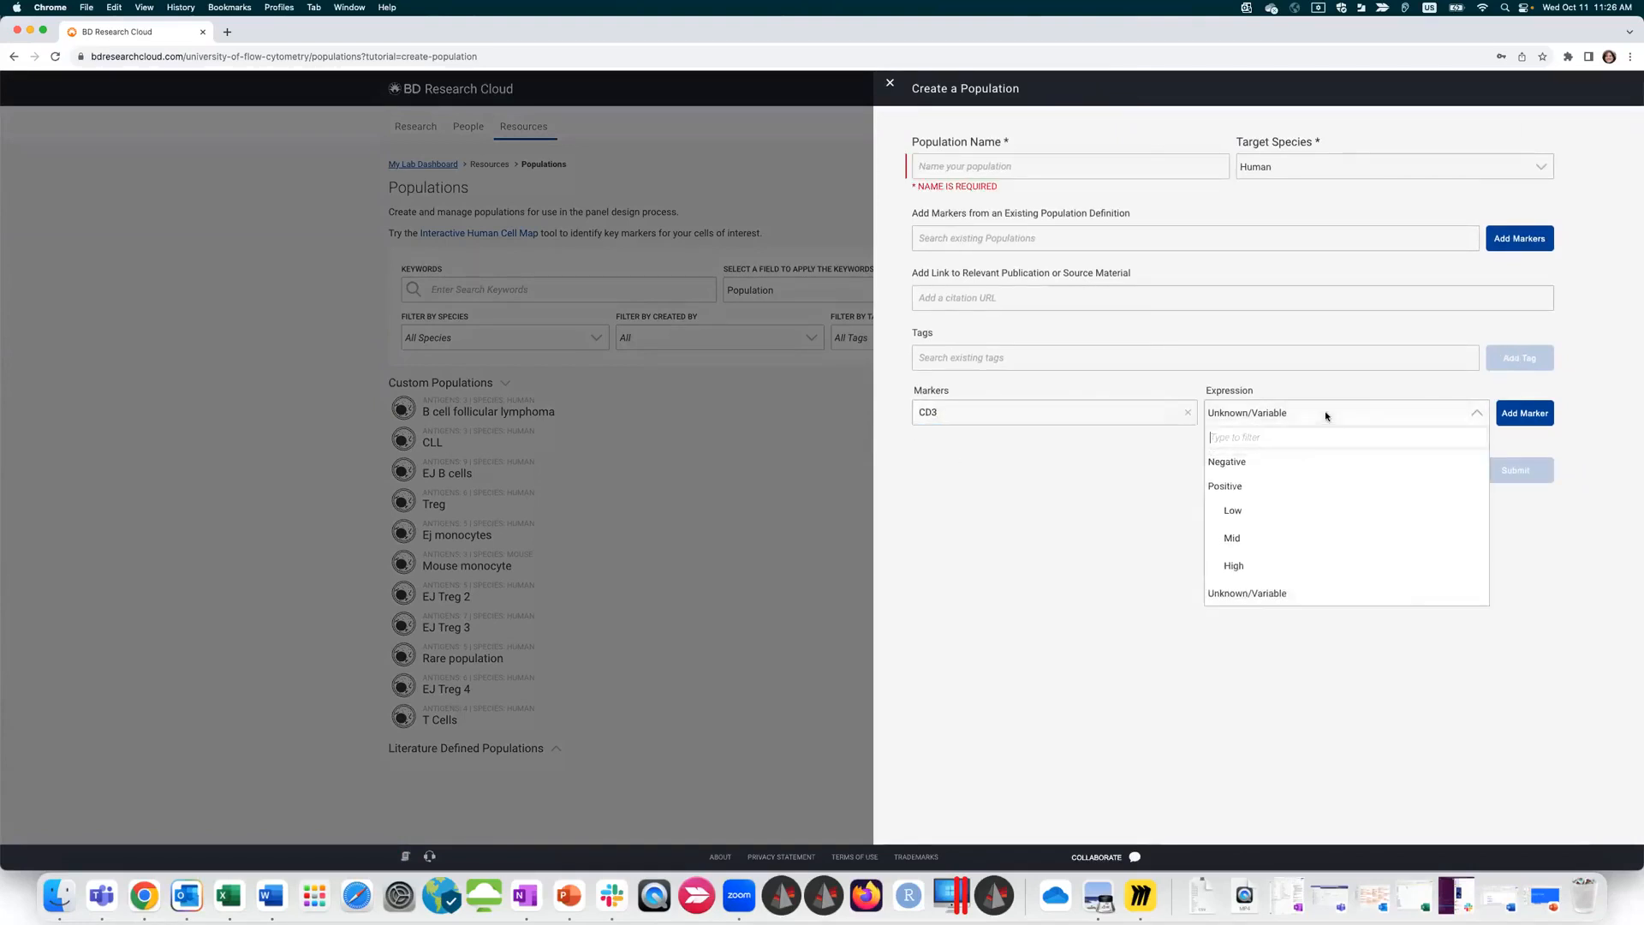
{"action": "left_click", "coordinate": [1255, 567]}
{"action": "left_click", "coordinate": [1523, 413]}
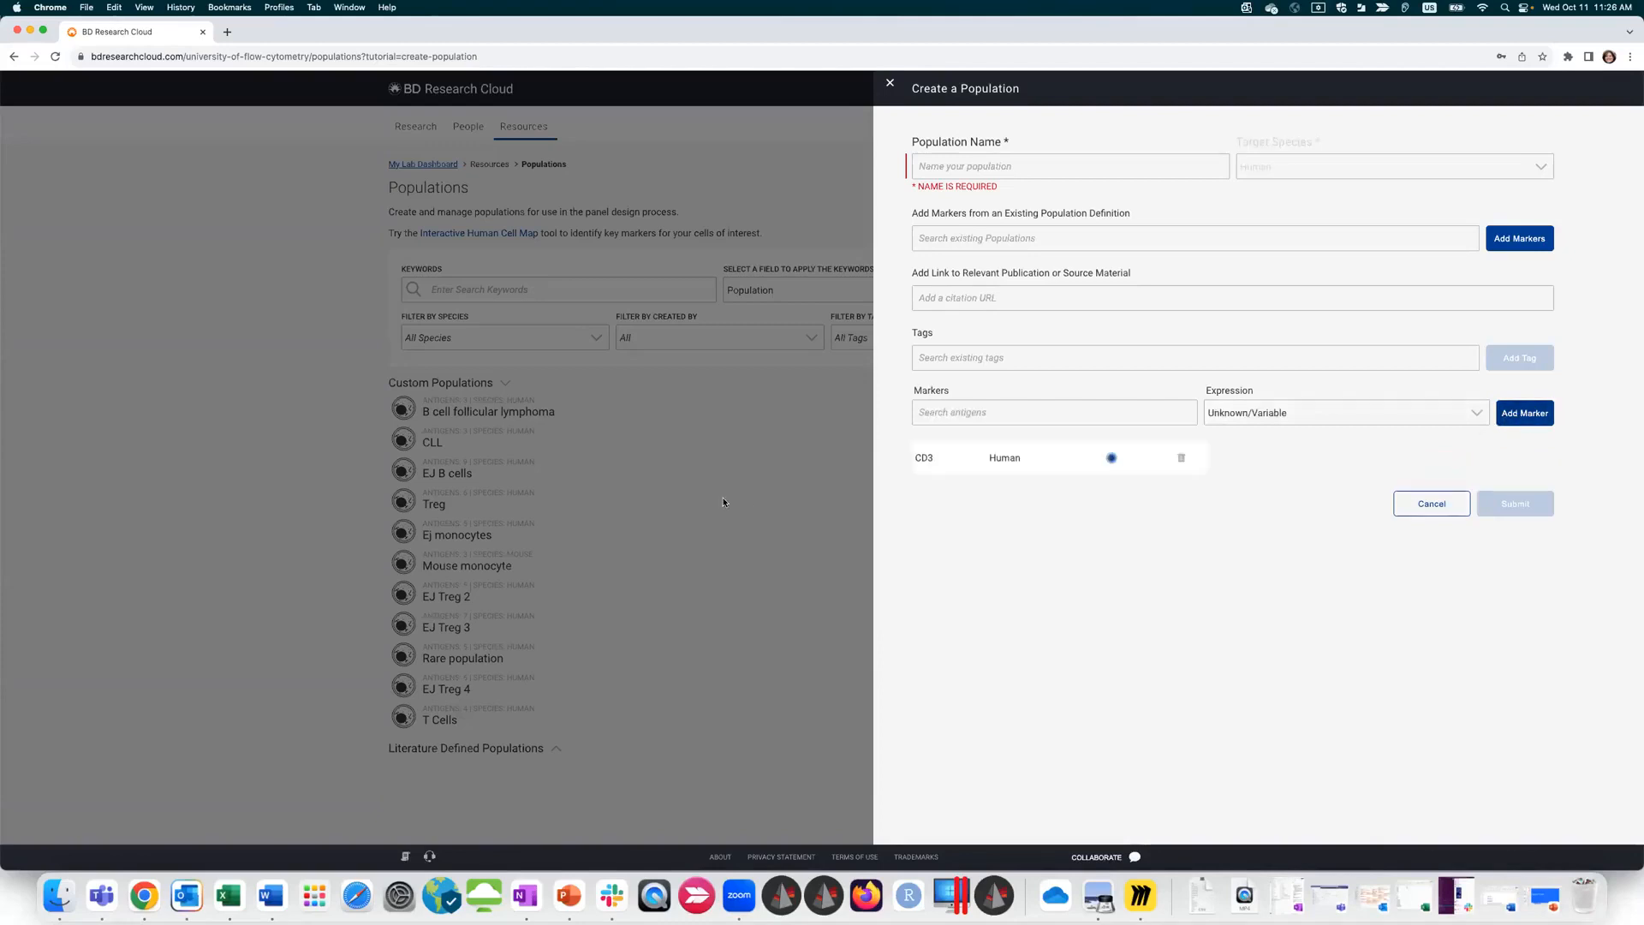
{"action": "left_click", "coordinate": [972, 404]}
{"action": "left_click", "coordinate": [1432, 505]}
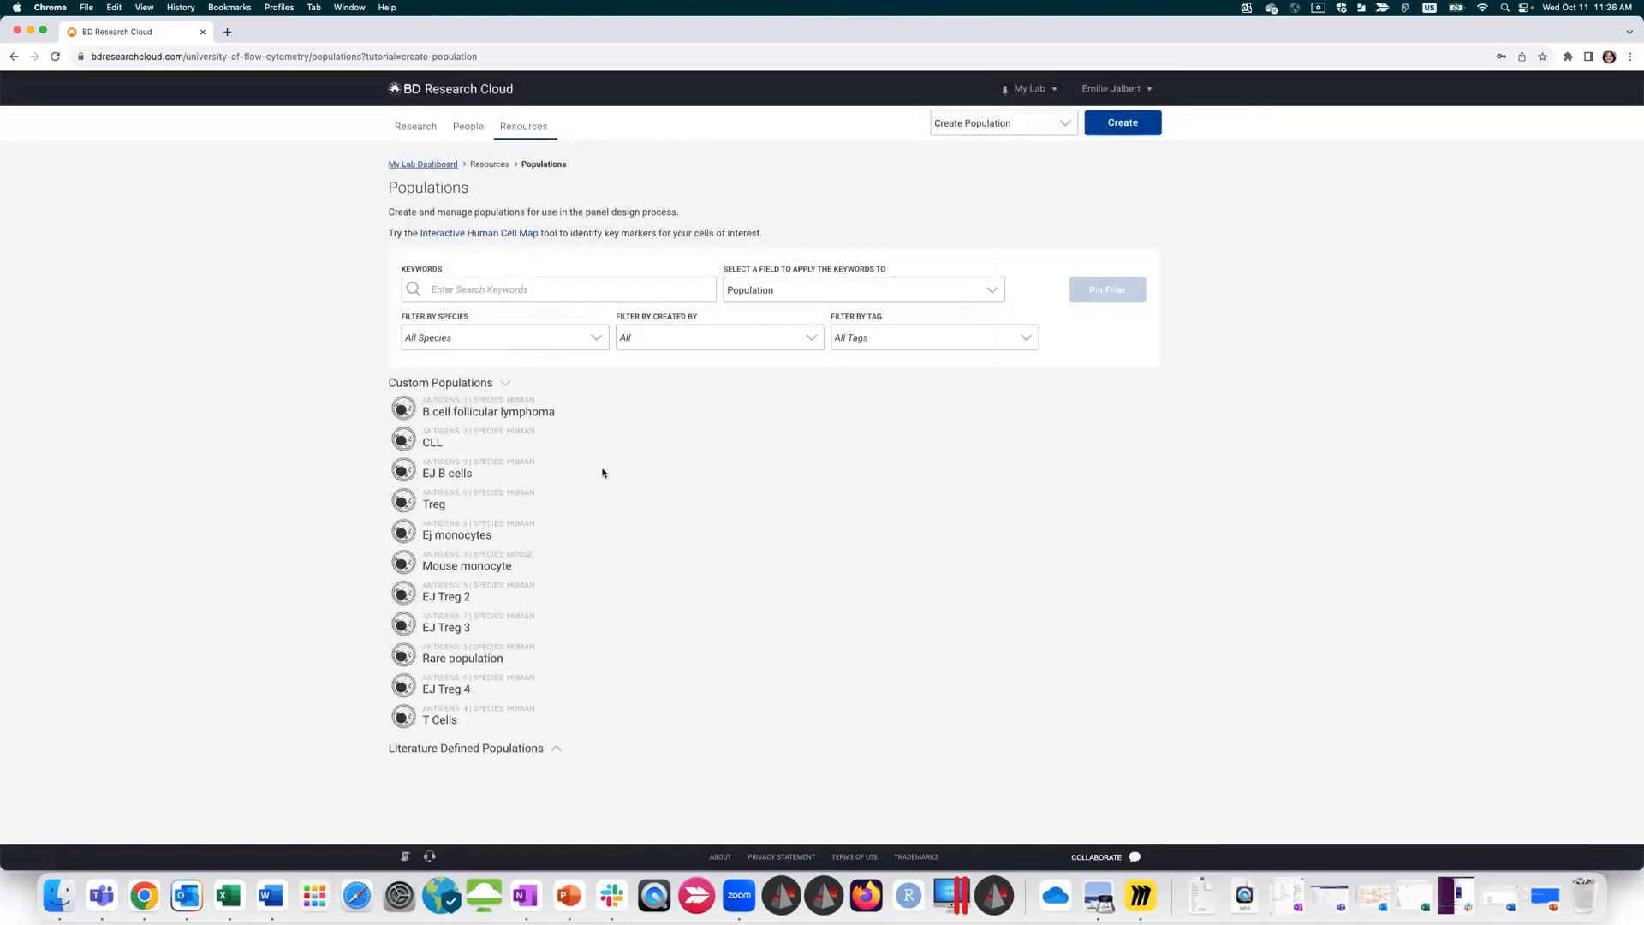
Step: Go to the Reagents resource and browse the BD Catalog and the organization's custom reagents
{"action": "mouse_move", "coordinate": [501, 122]}
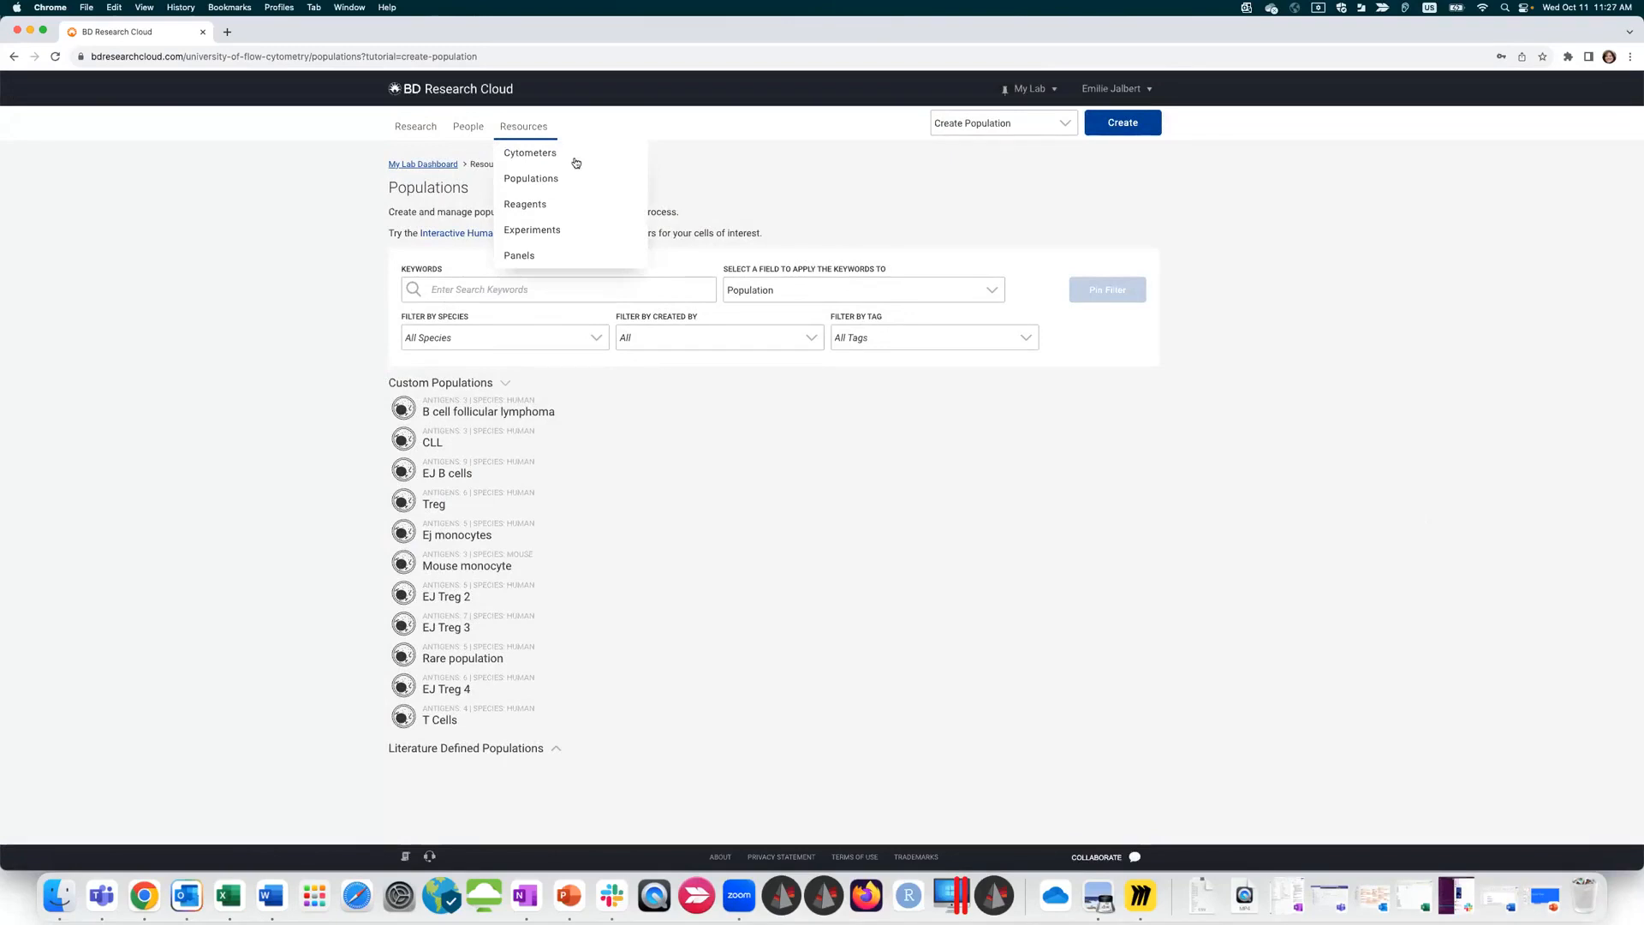
{"action": "left_click", "coordinate": [548, 206]}
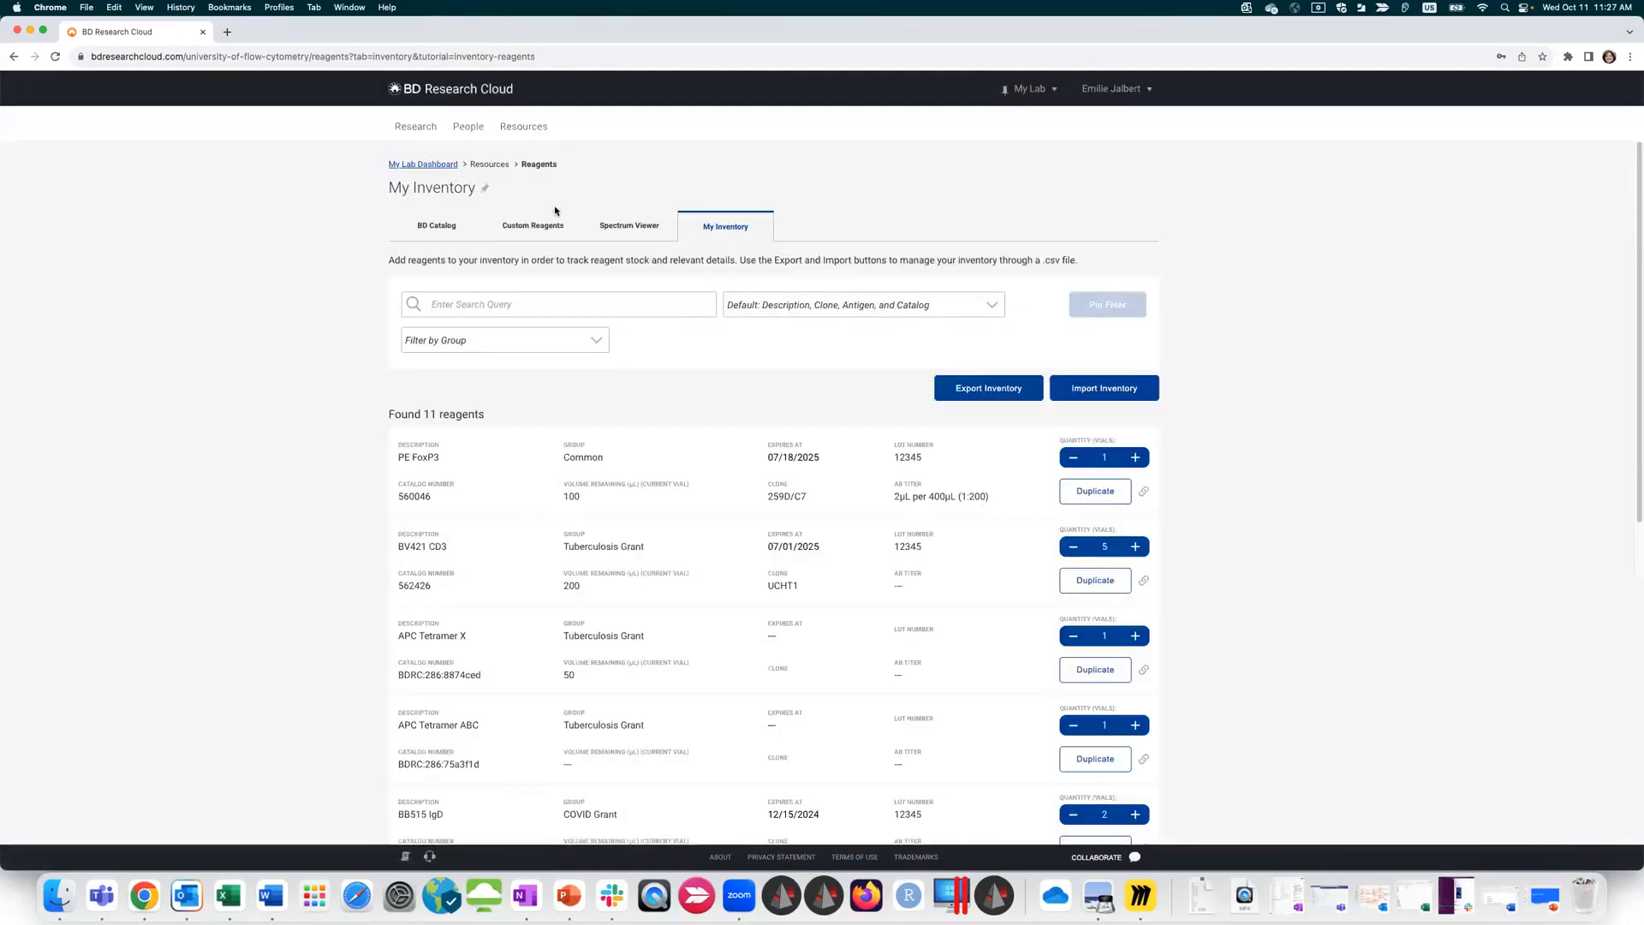
{"action": "left_click", "coordinate": [441, 227]}
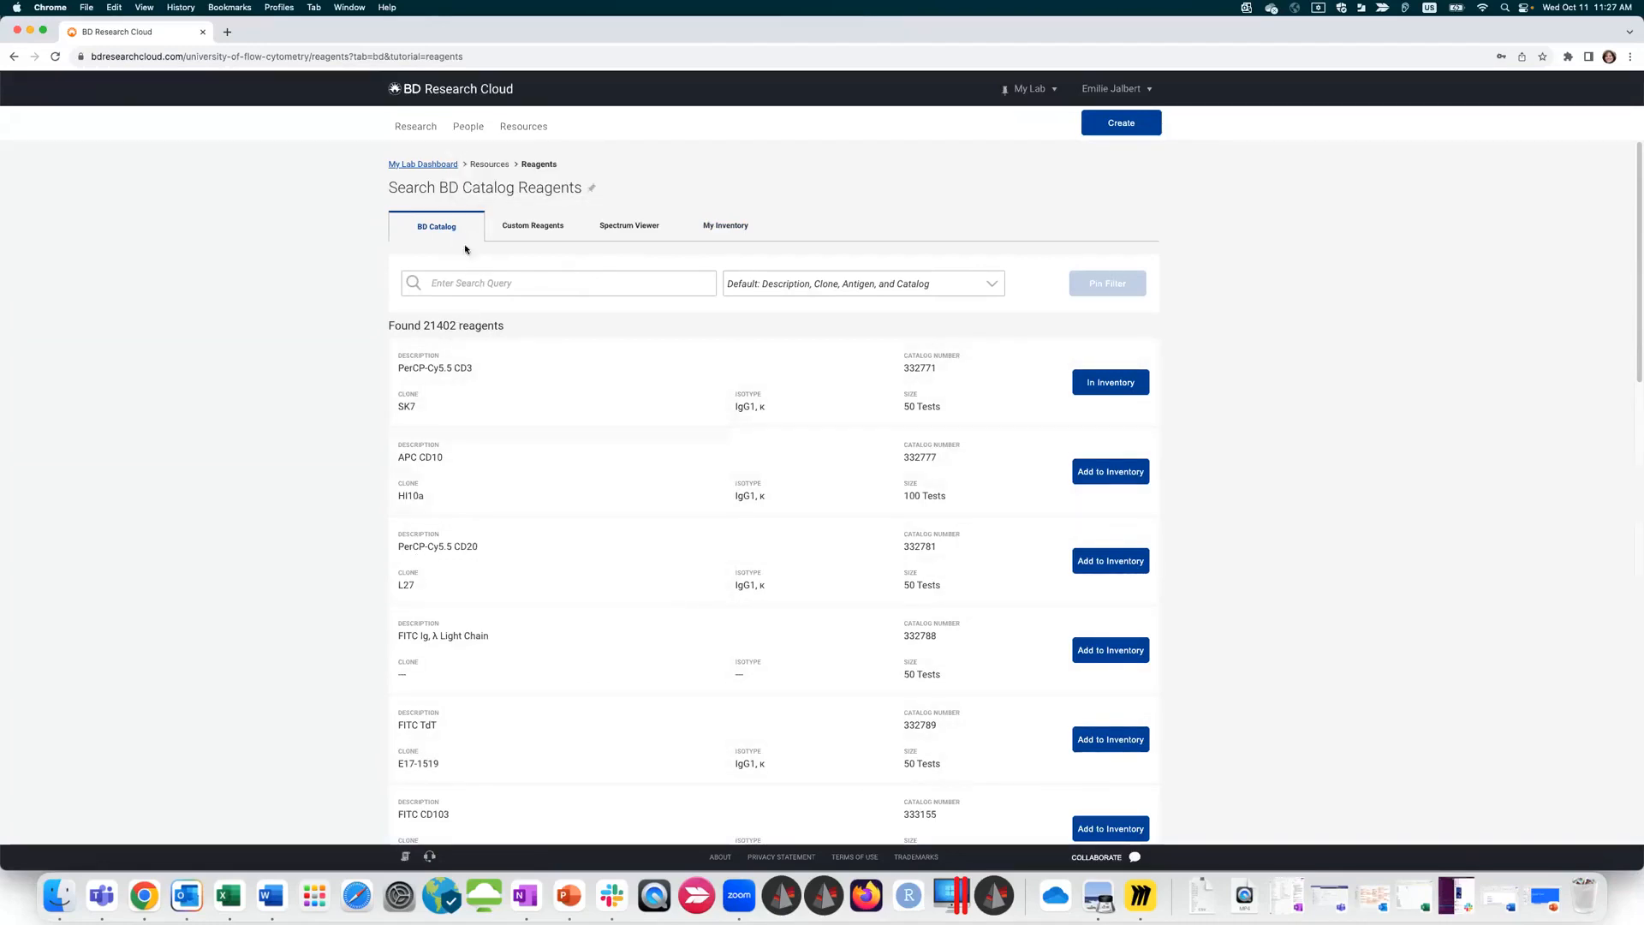
{"action": "left_click", "coordinate": [538, 227]}
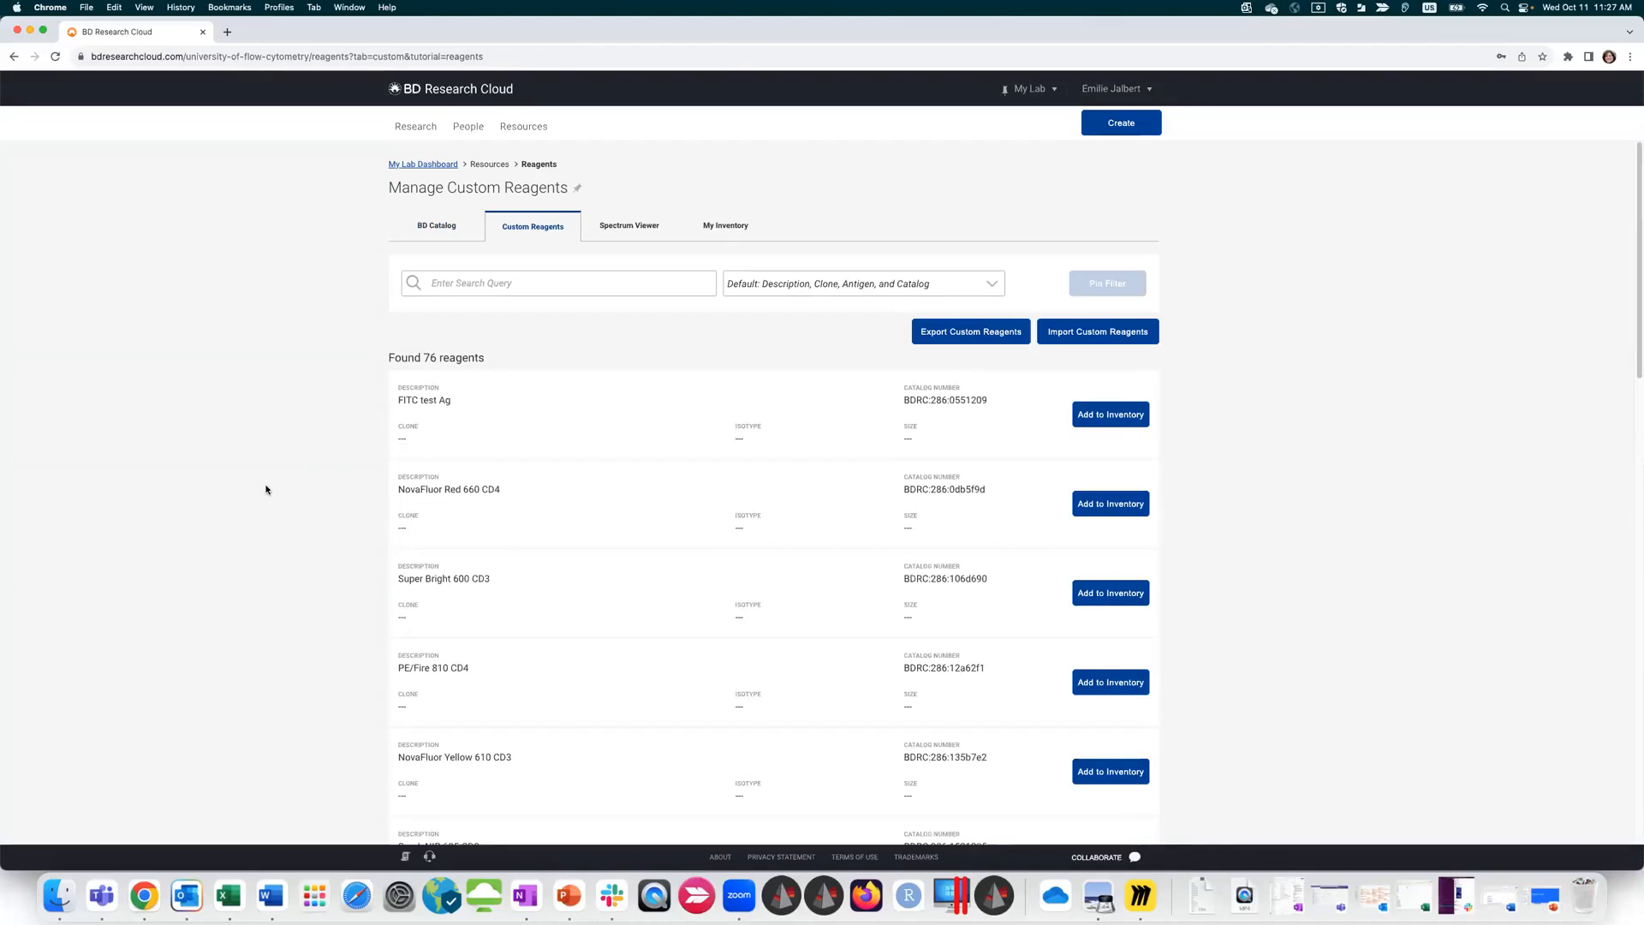
{"action": "left_click", "coordinate": [436, 226]}
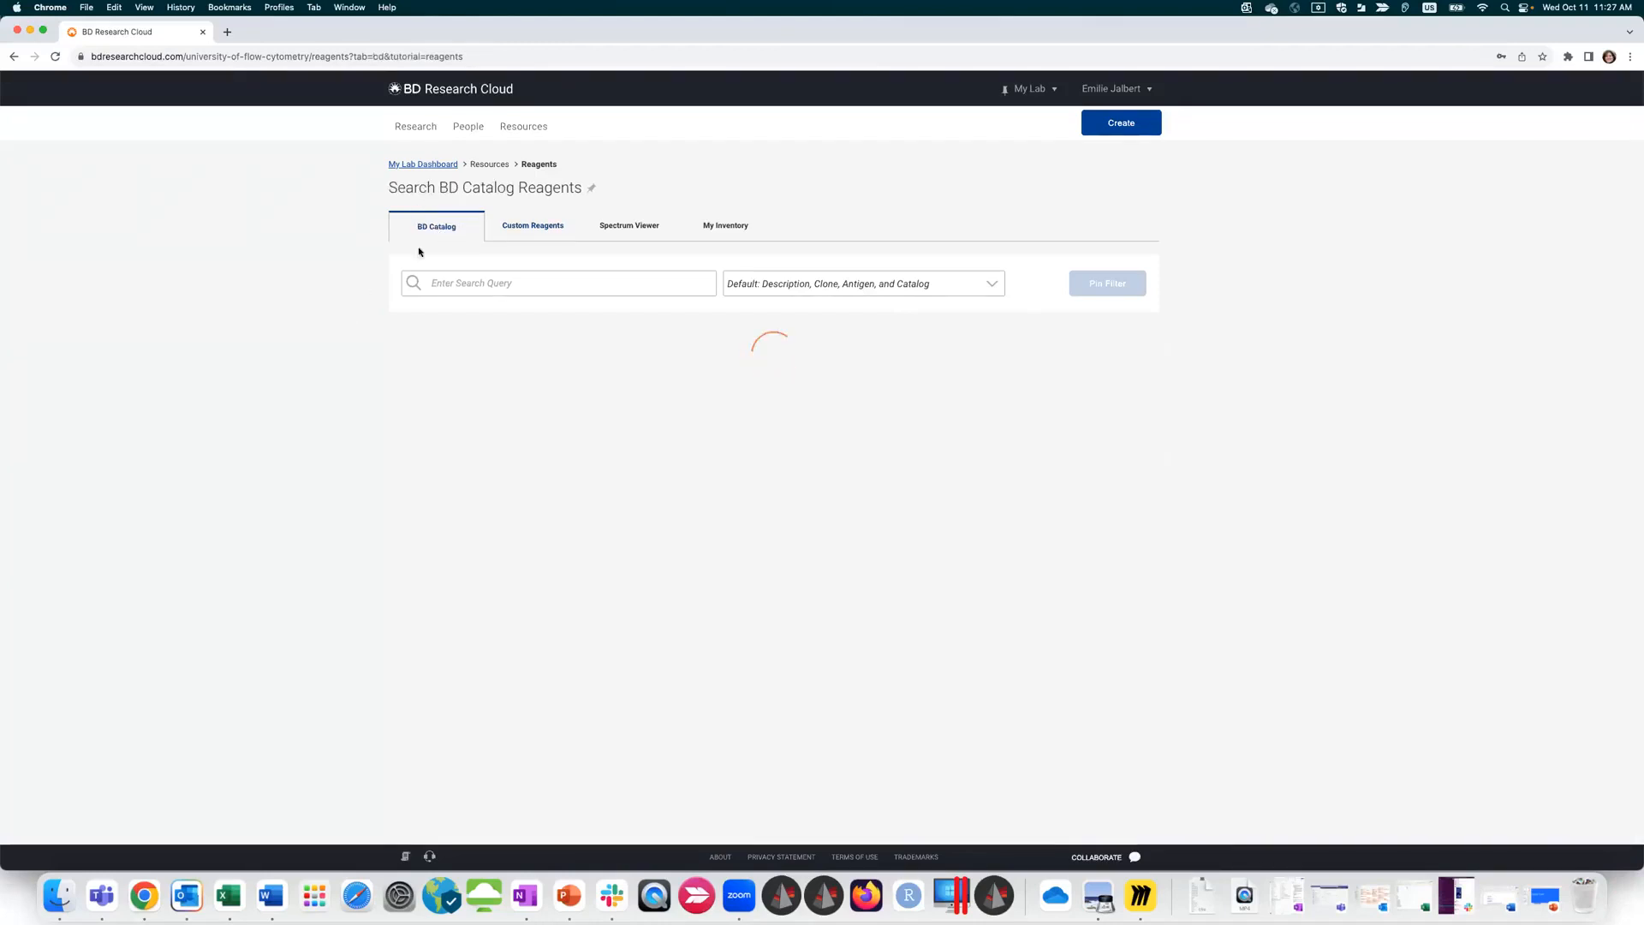
{"action": "left_click", "coordinate": [533, 226]}
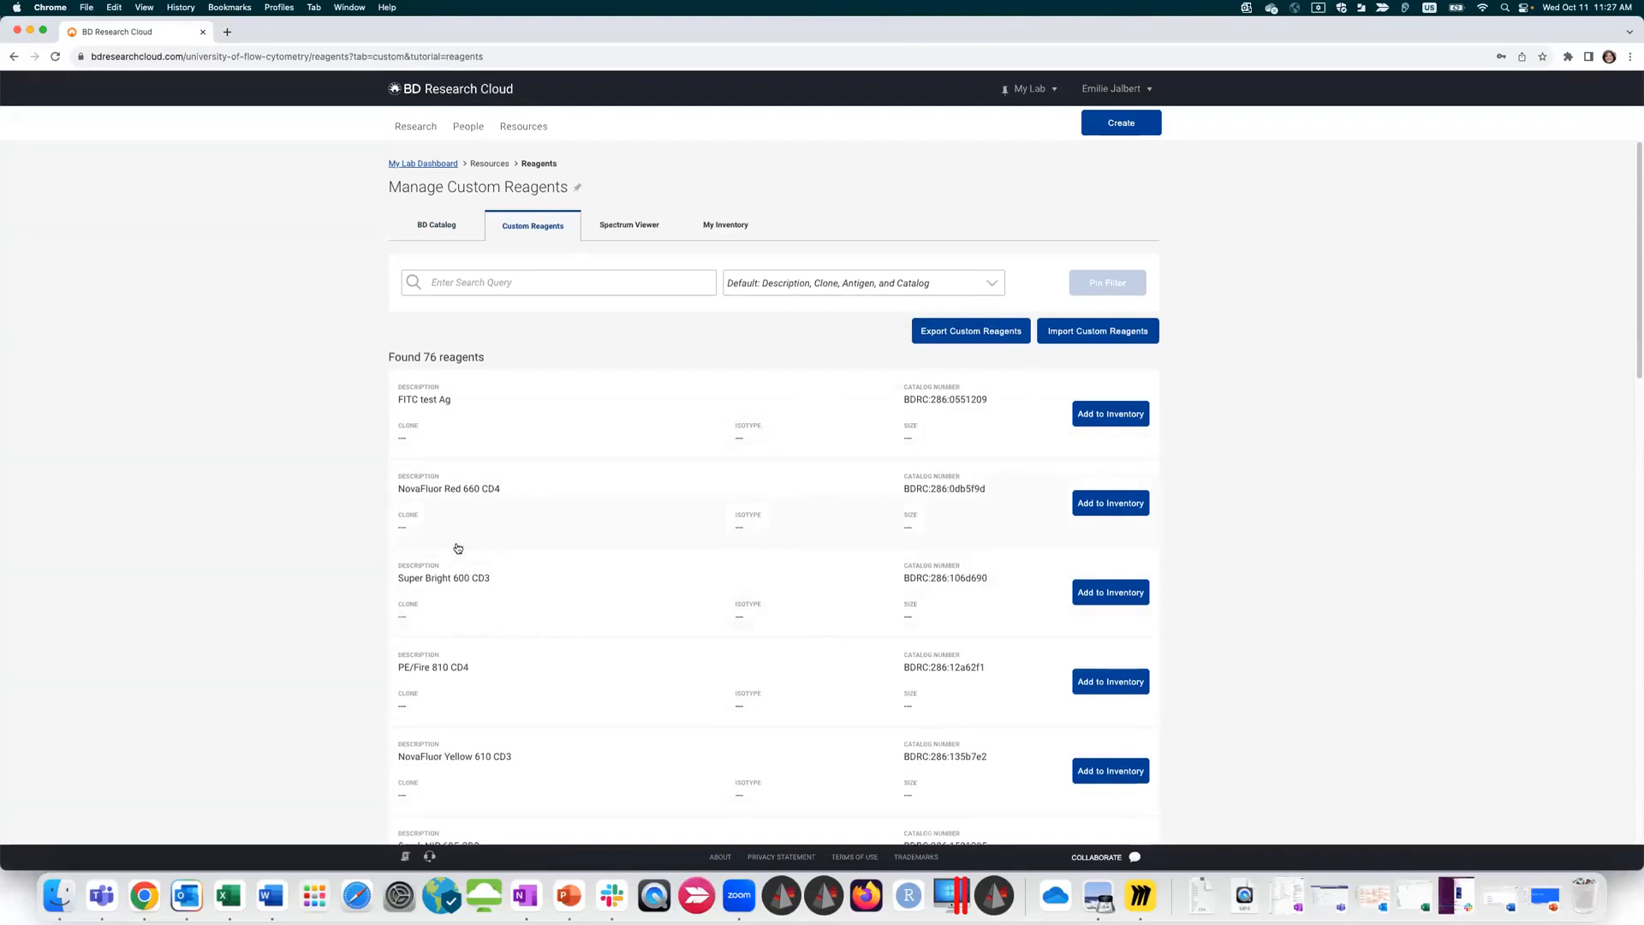
{"action": "scroll", "coordinate": [459, 547], "scroll_direction": "down", "scroll_amount": 1}
{"action": "scroll", "coordinate": [459, 546], "scroll_direction": "down", "scroll_amount": 3}
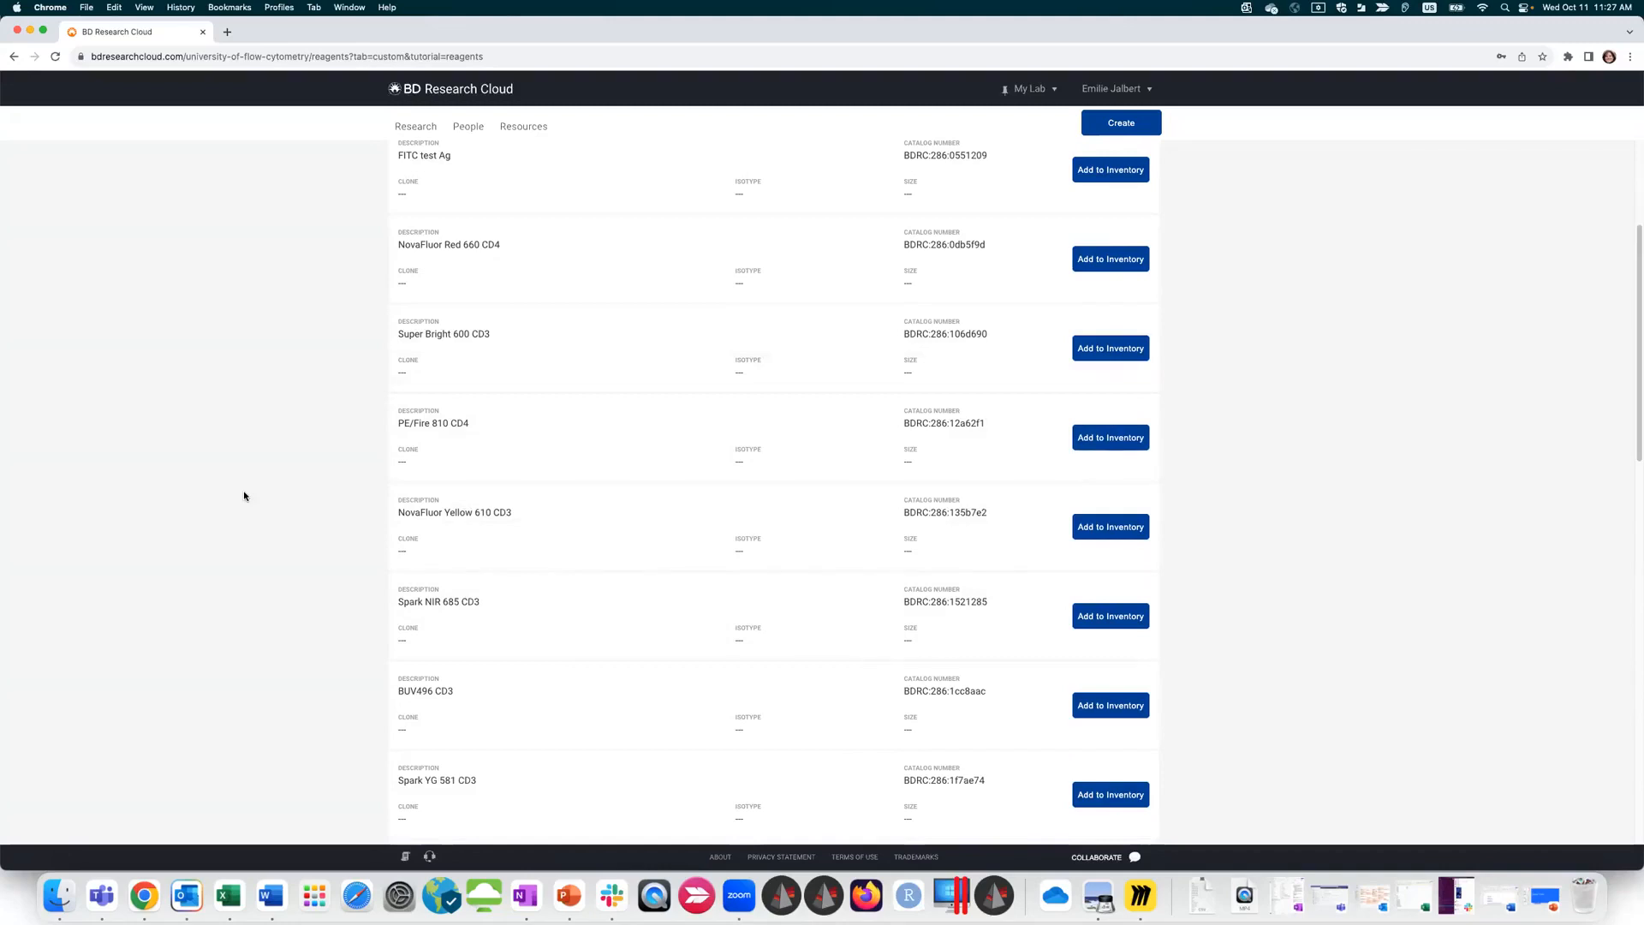
{"action": "scroll", "coordinate": [337, 410], "scroll_direction": "up", "scroll_amount": 3}
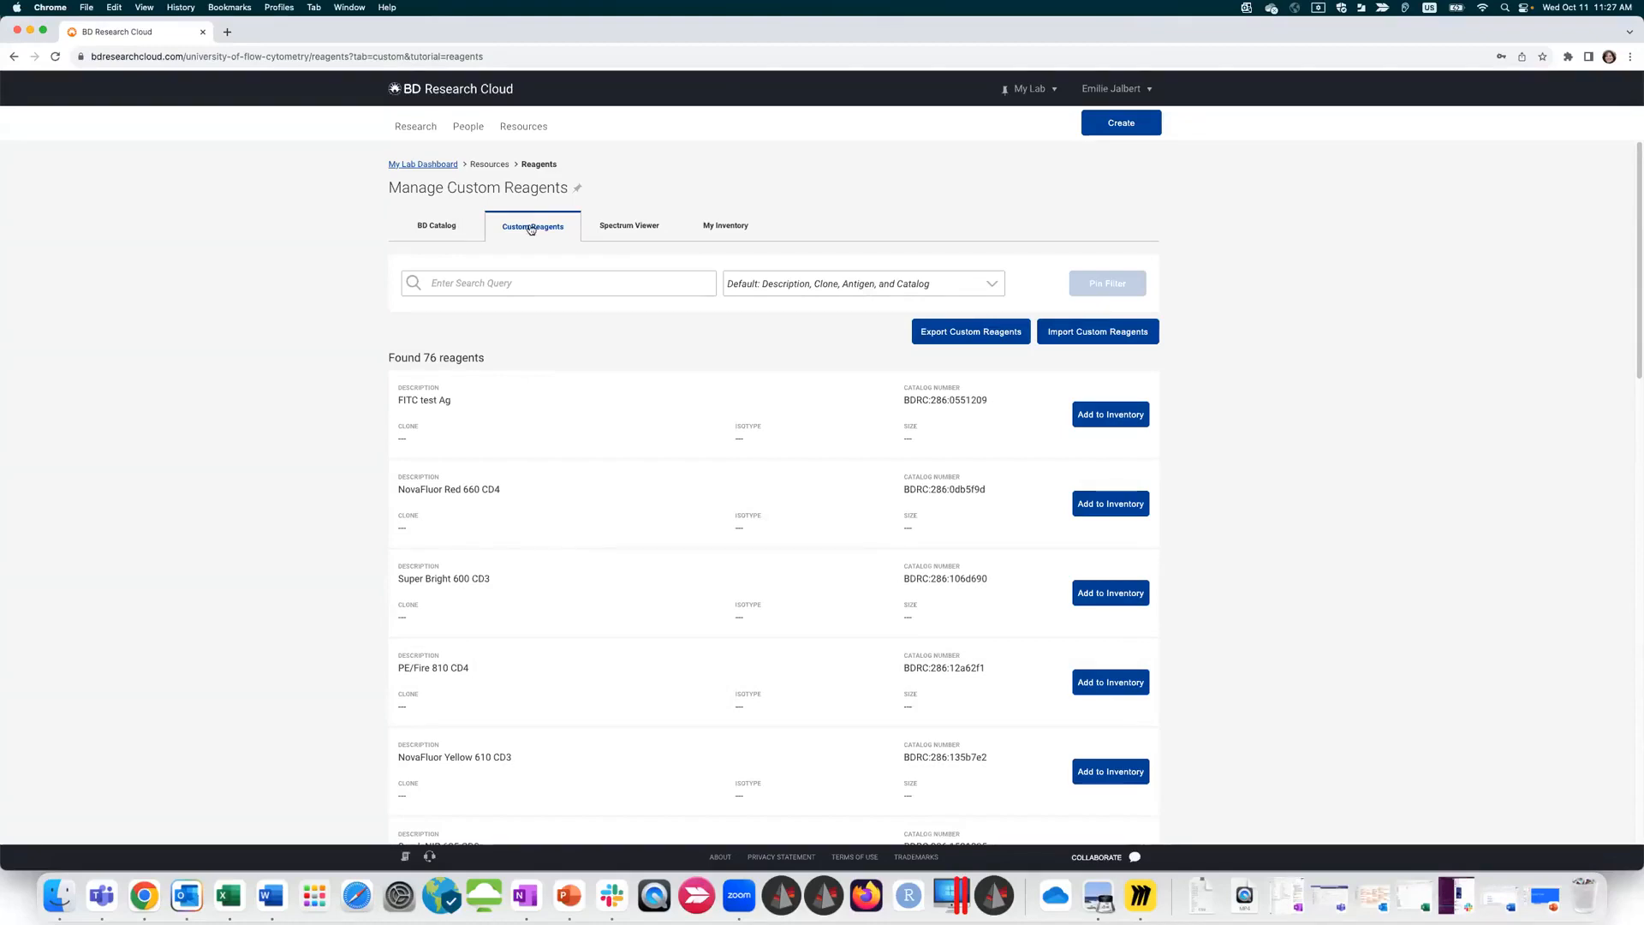
Step: In the Spectrum Viewer, select the FACSymphony A5 - Orac cytometer and add the PerCP-Cy5.5 CD3 reagent, catalog number 332771
{"action": "left_click", "coordinate": [633, 235]}
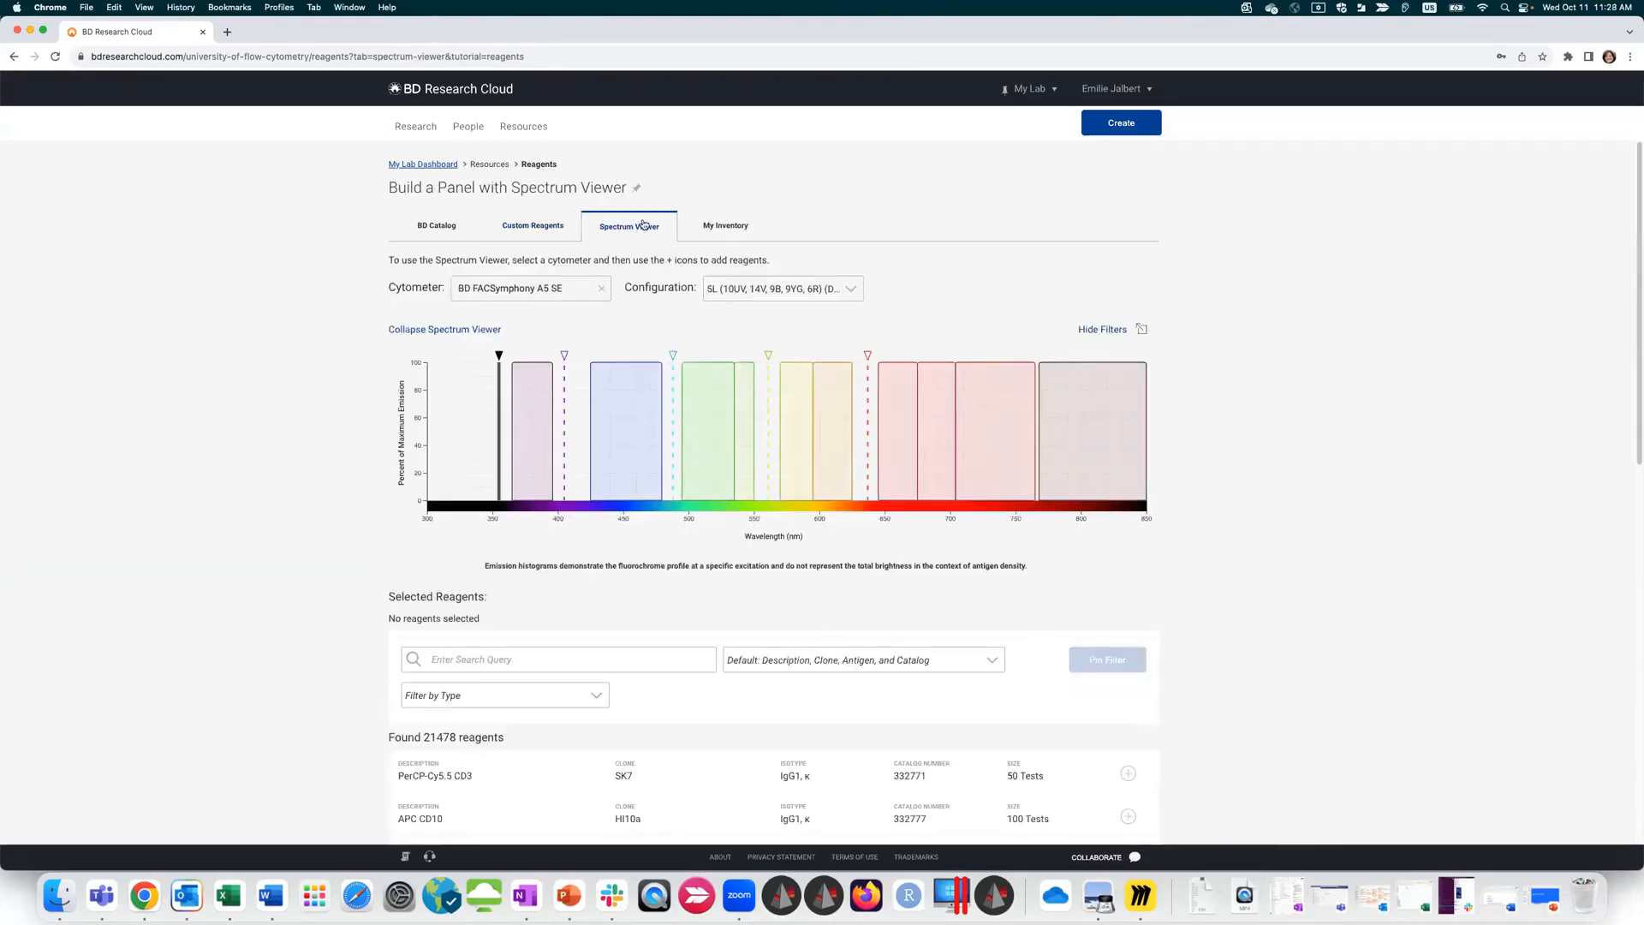
{"action": "left_click", "coordinate": [586, 287]}
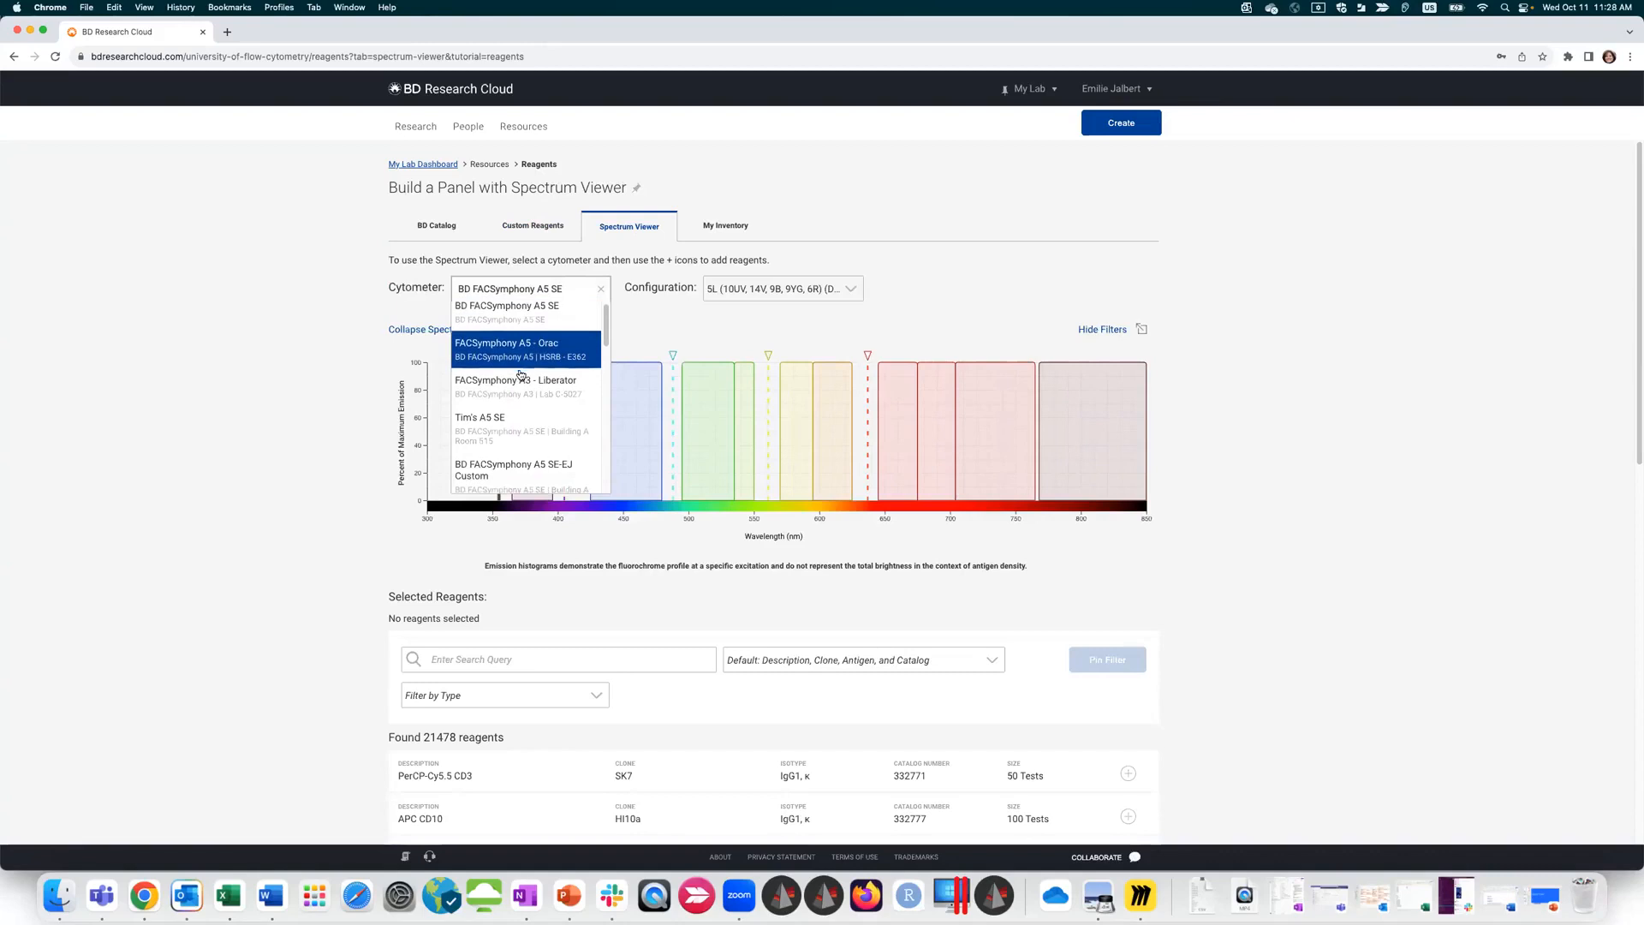
{"action": "scroll", "coordinate": [520, 363], "scroll_direction": "down", "scroll_amount": 1}
{"action": "scroll", "coordinate": [517, 379], "scroll_direction": "down", "scroll_amount": 5}
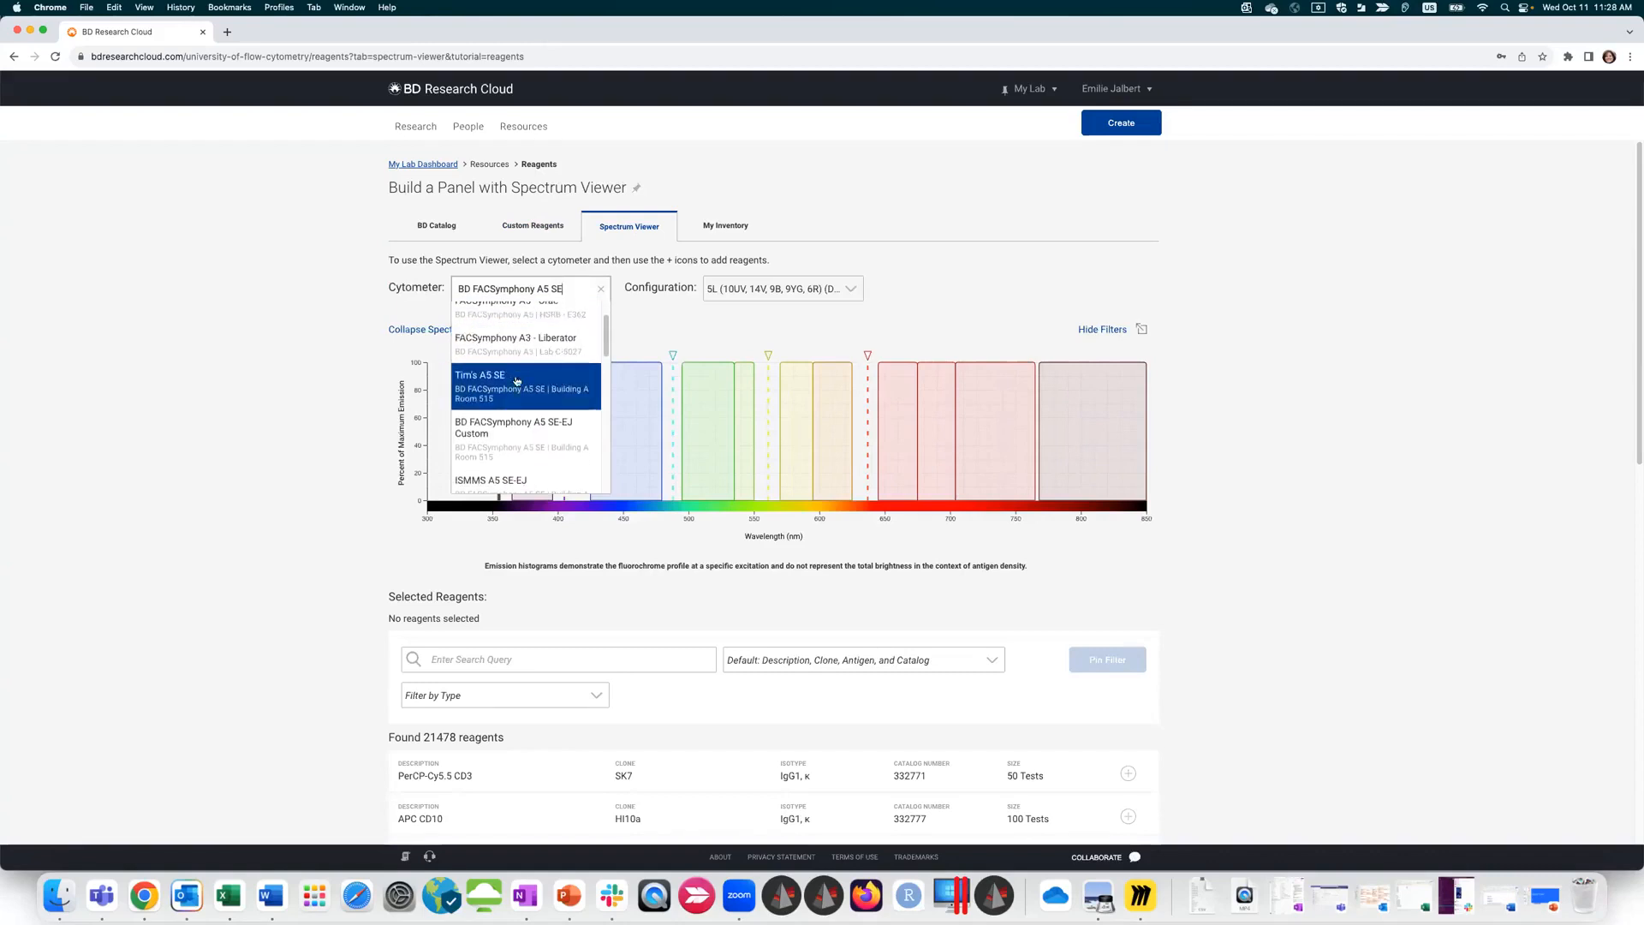
{"action": "scroll", "coordinate": [516, 381], "scroll_direction": "up", "scroll_amount": 6}
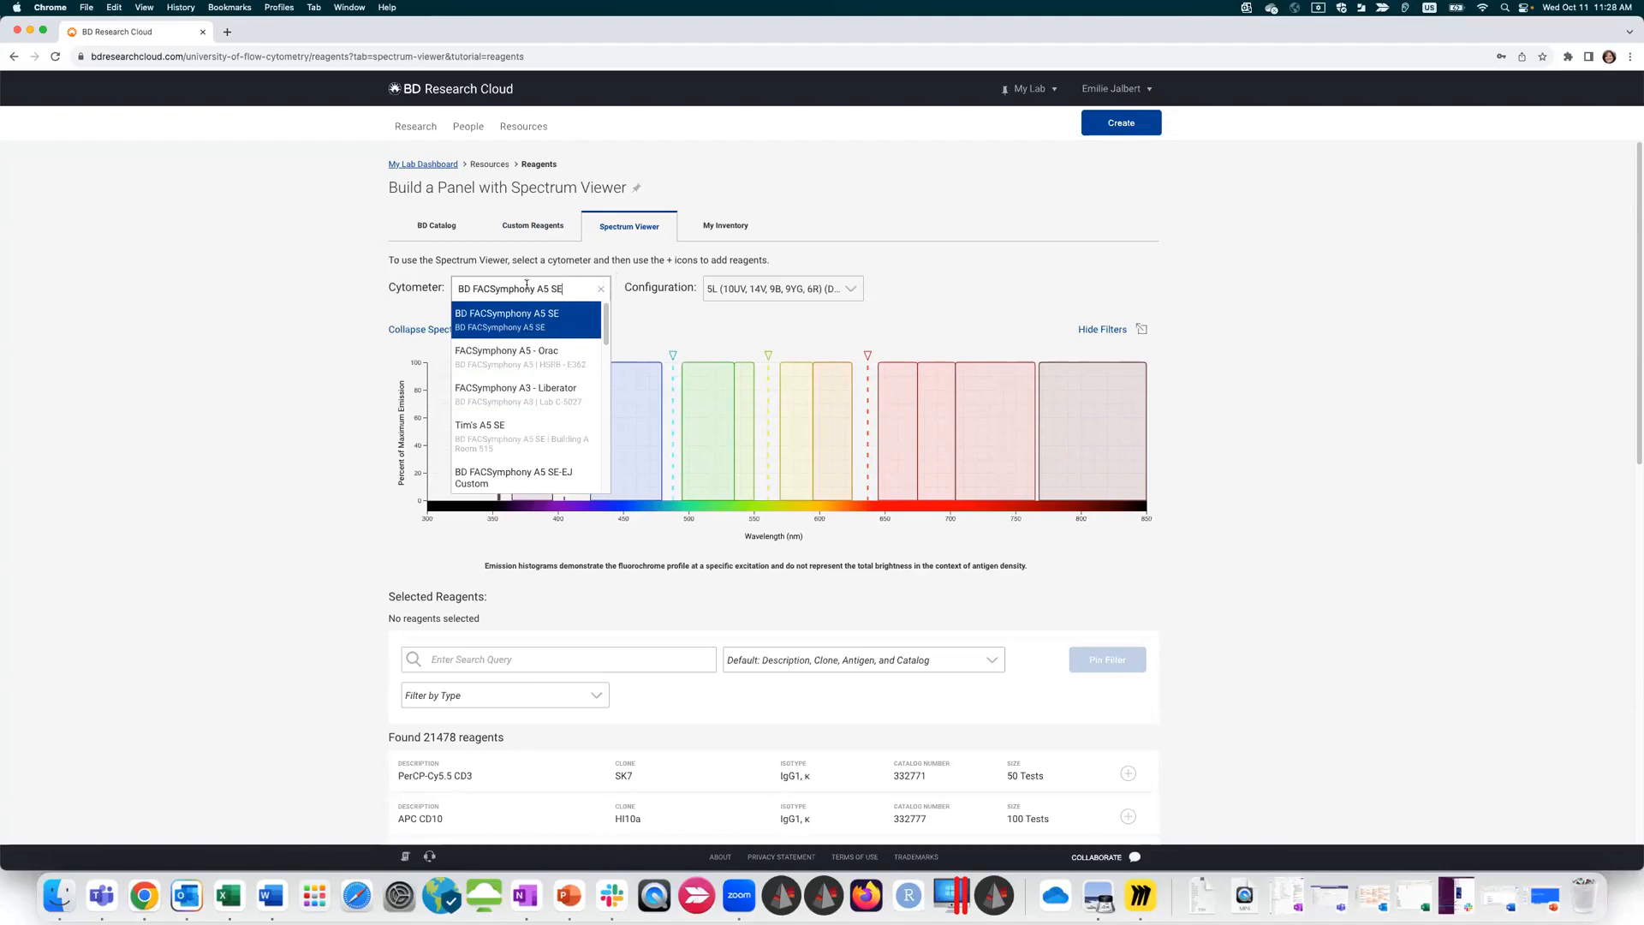
{"action": "left_click", "coordinate": [522, 353]}
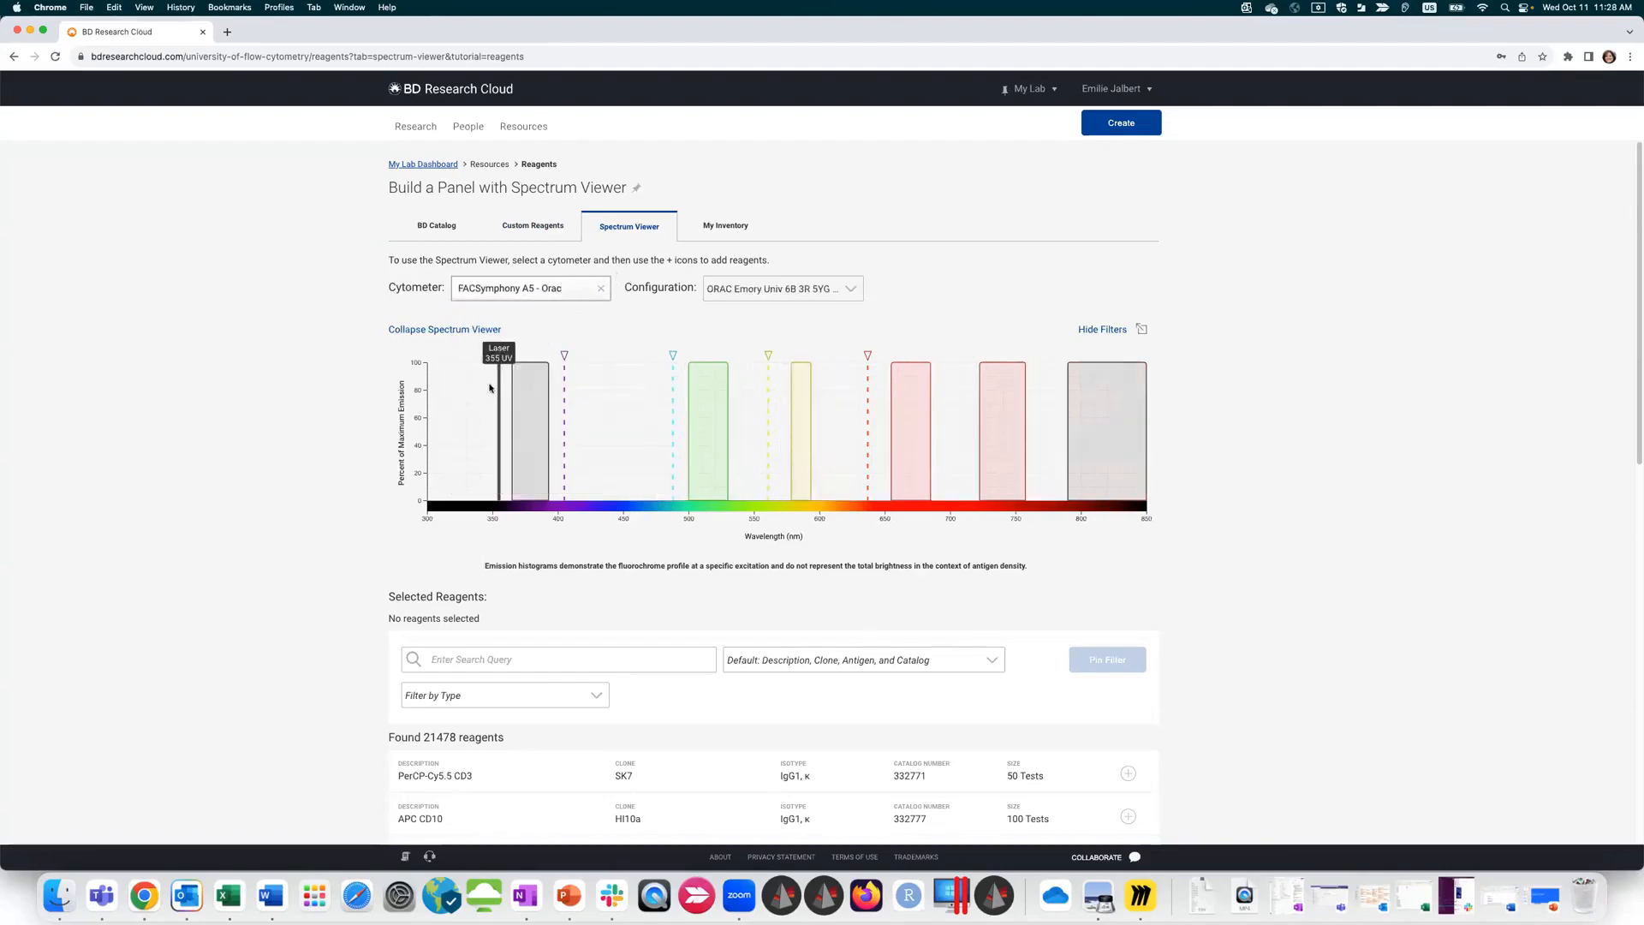
{"action": "scroll", "coordinate": [588, 550], "scroll_direction": "down", "scroll_amount": 2}
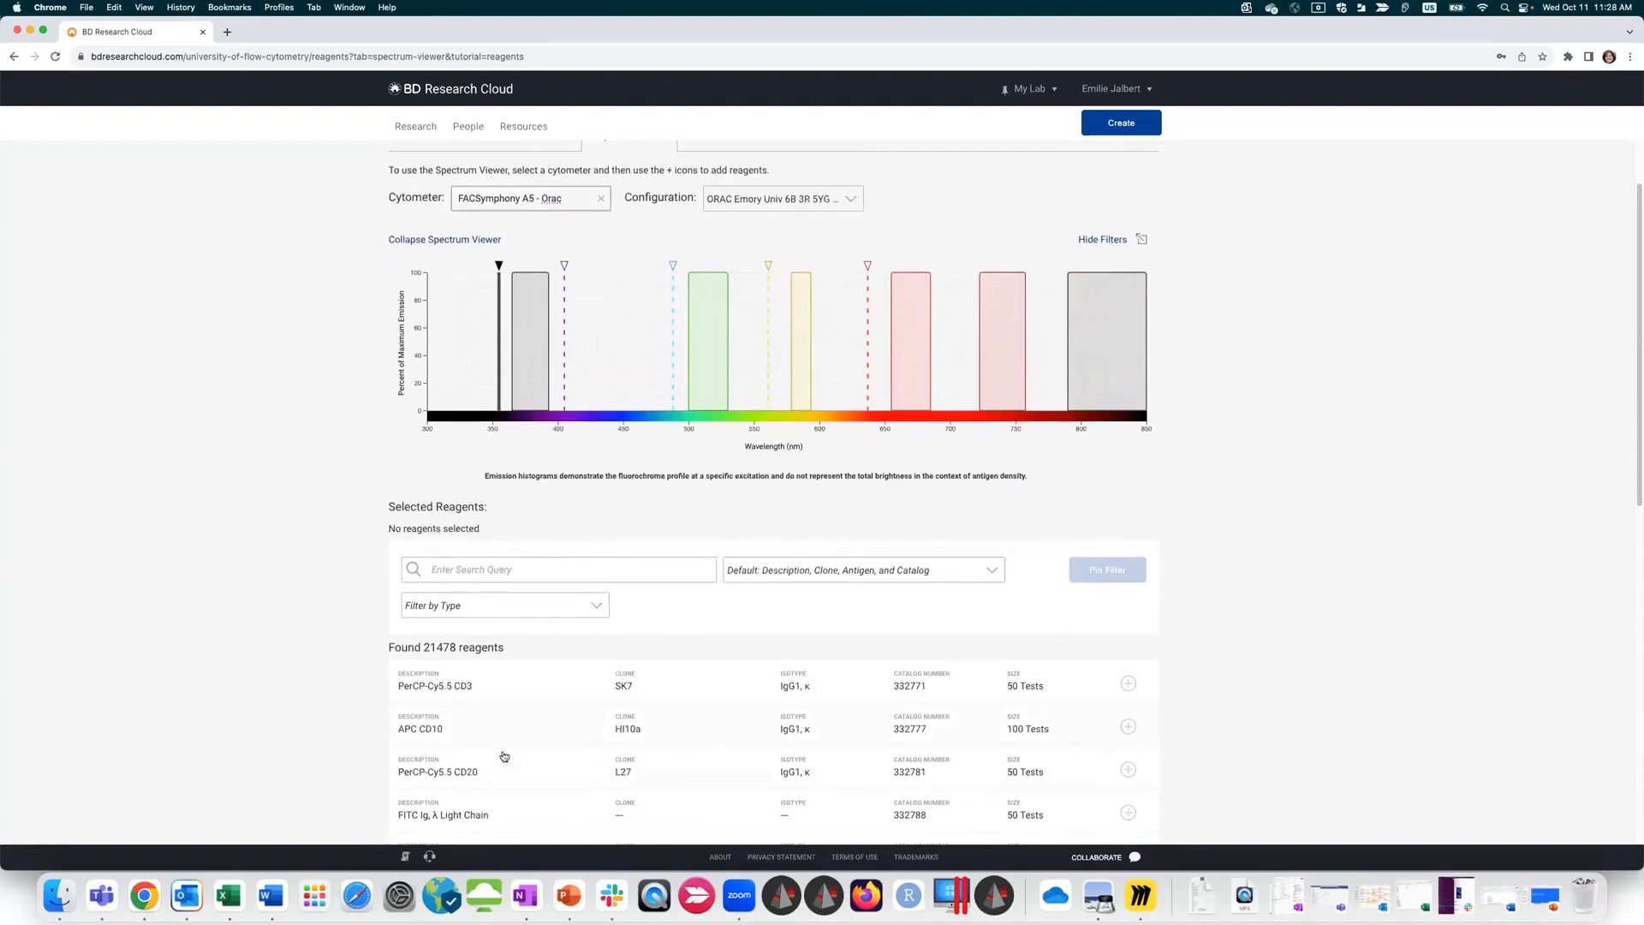
{"action": "left_click", "coordinate": [1132, 686]}
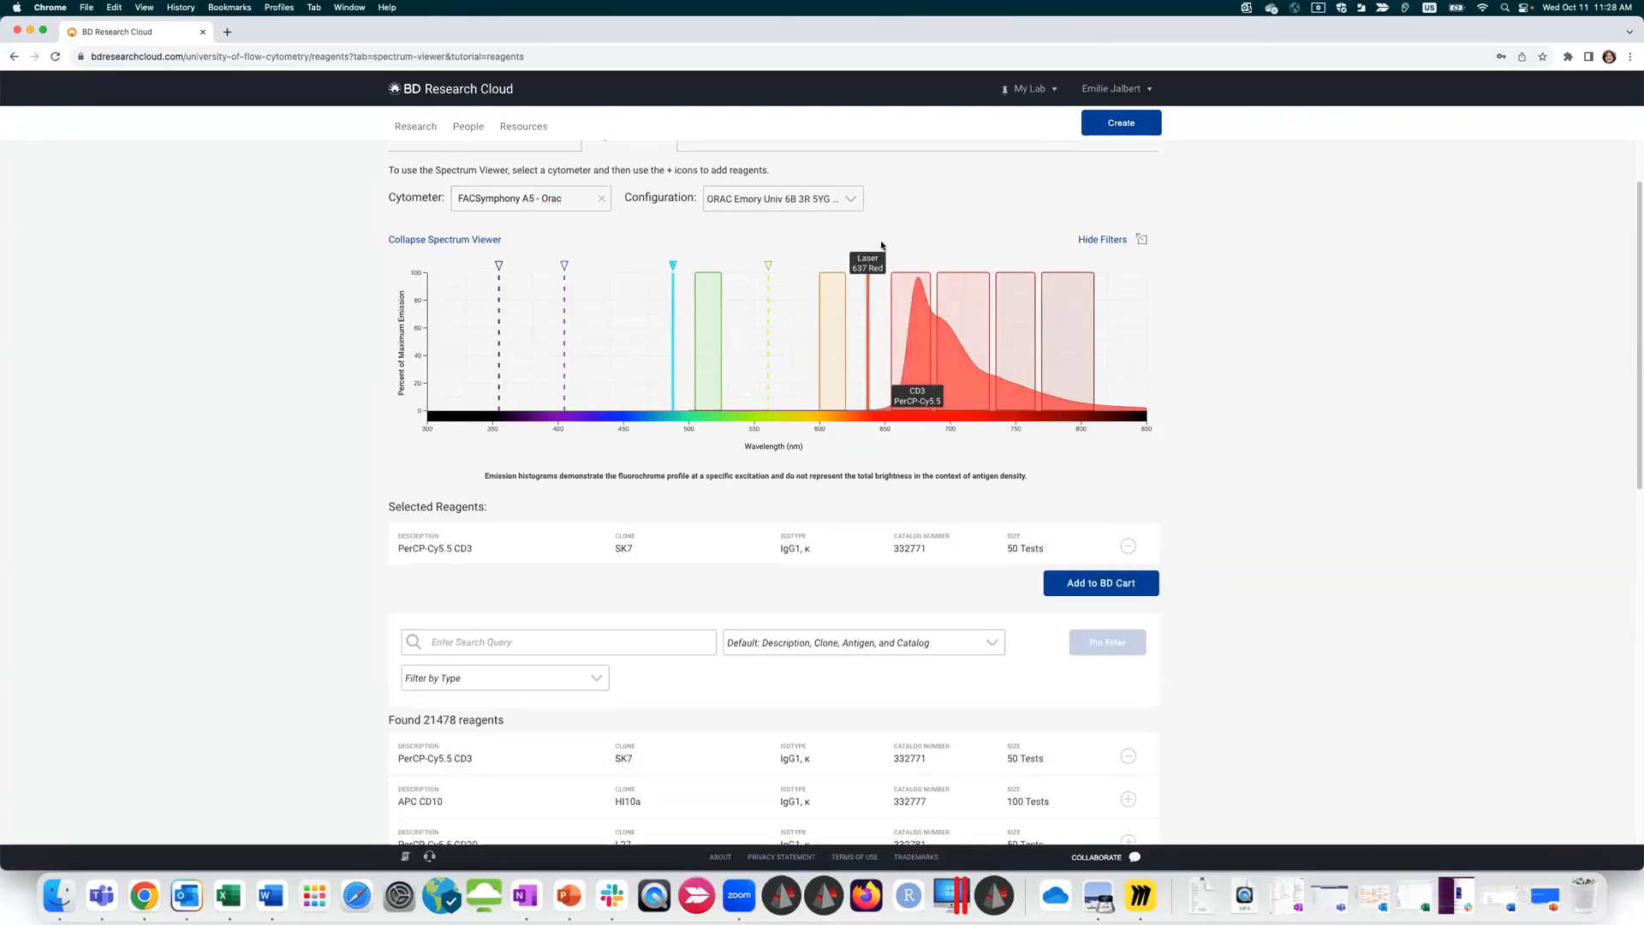
Step: Compare the PerCP-Cy5.5 CD3 emission and detection filters under the UV, violet, blue, yellow-green and red lasers
{"action": "left_click", "coordinate": [769, 318]}
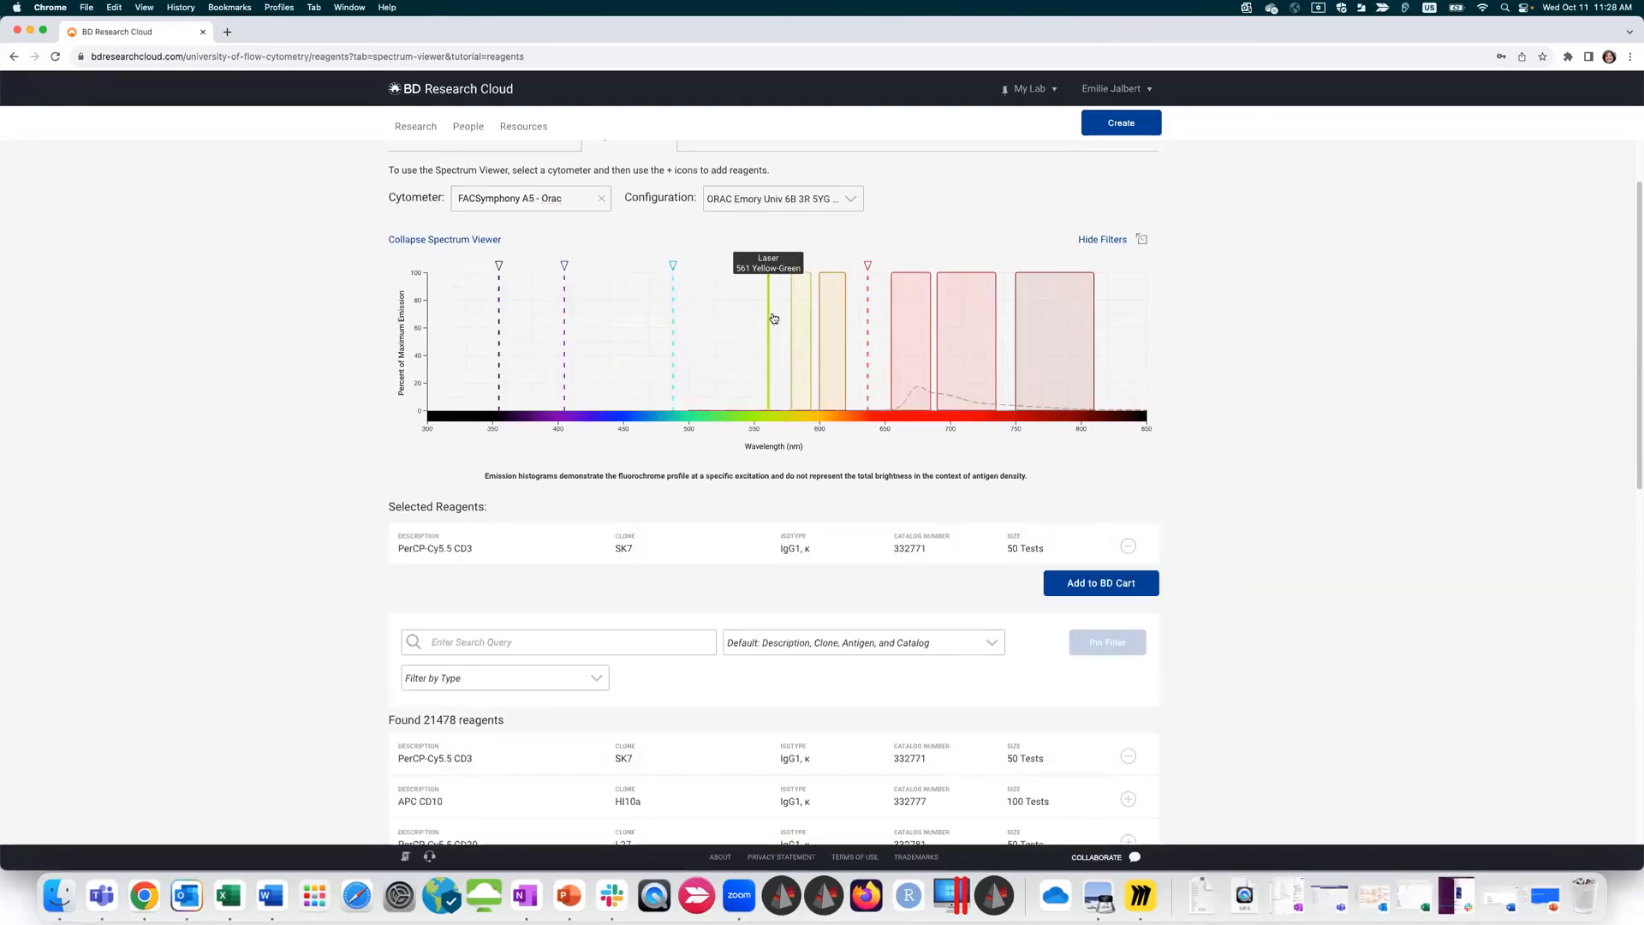
{"action": "left_click", "coordinate": [675, 317]}
{"action": "left_click", "coordinate": [498, 330]}
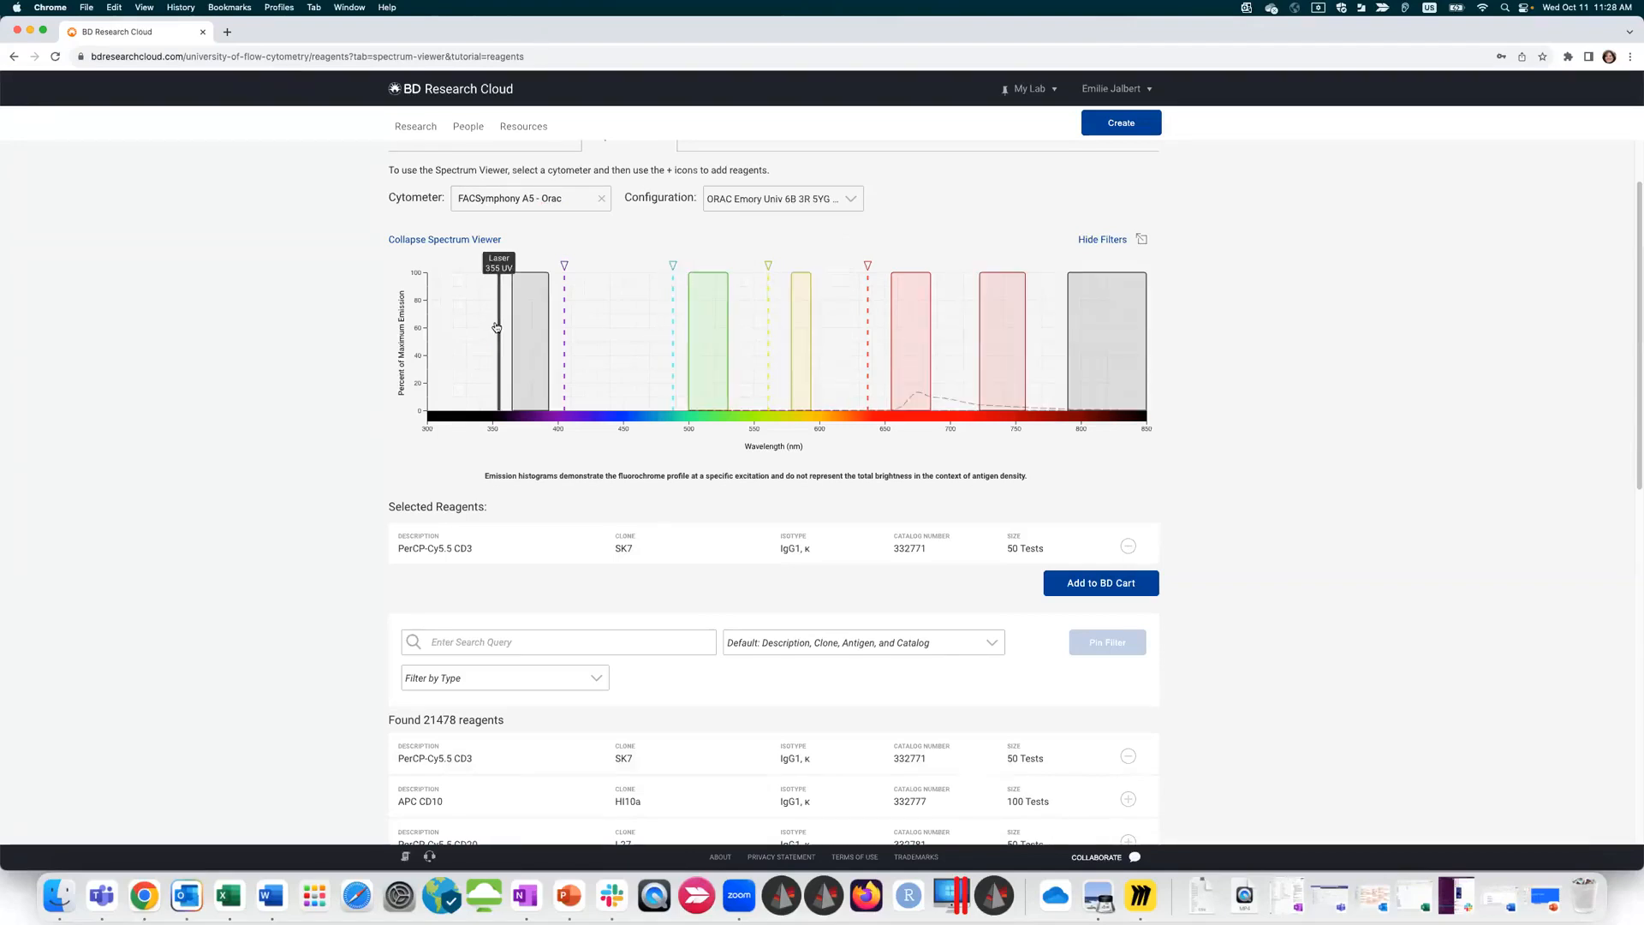
{"action": "left_click", "coordinate": [559, 316]}
{"action": "left_click", "coordinate": [672, 322]}
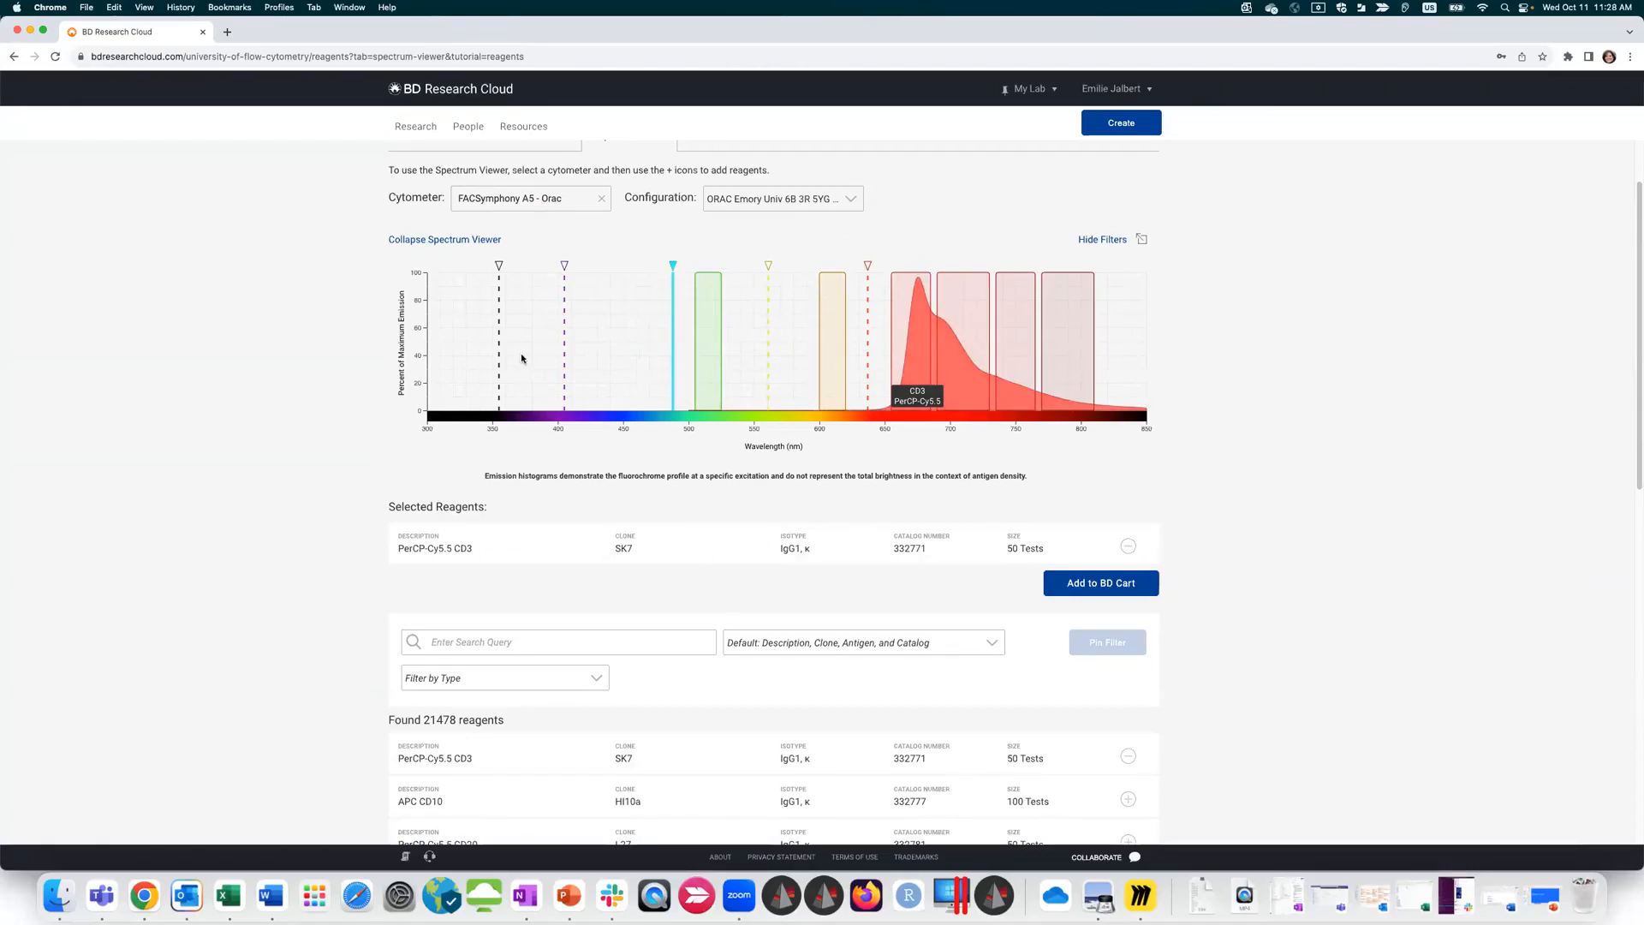
{"action": "left_click", "coordinate": [563, 360]}
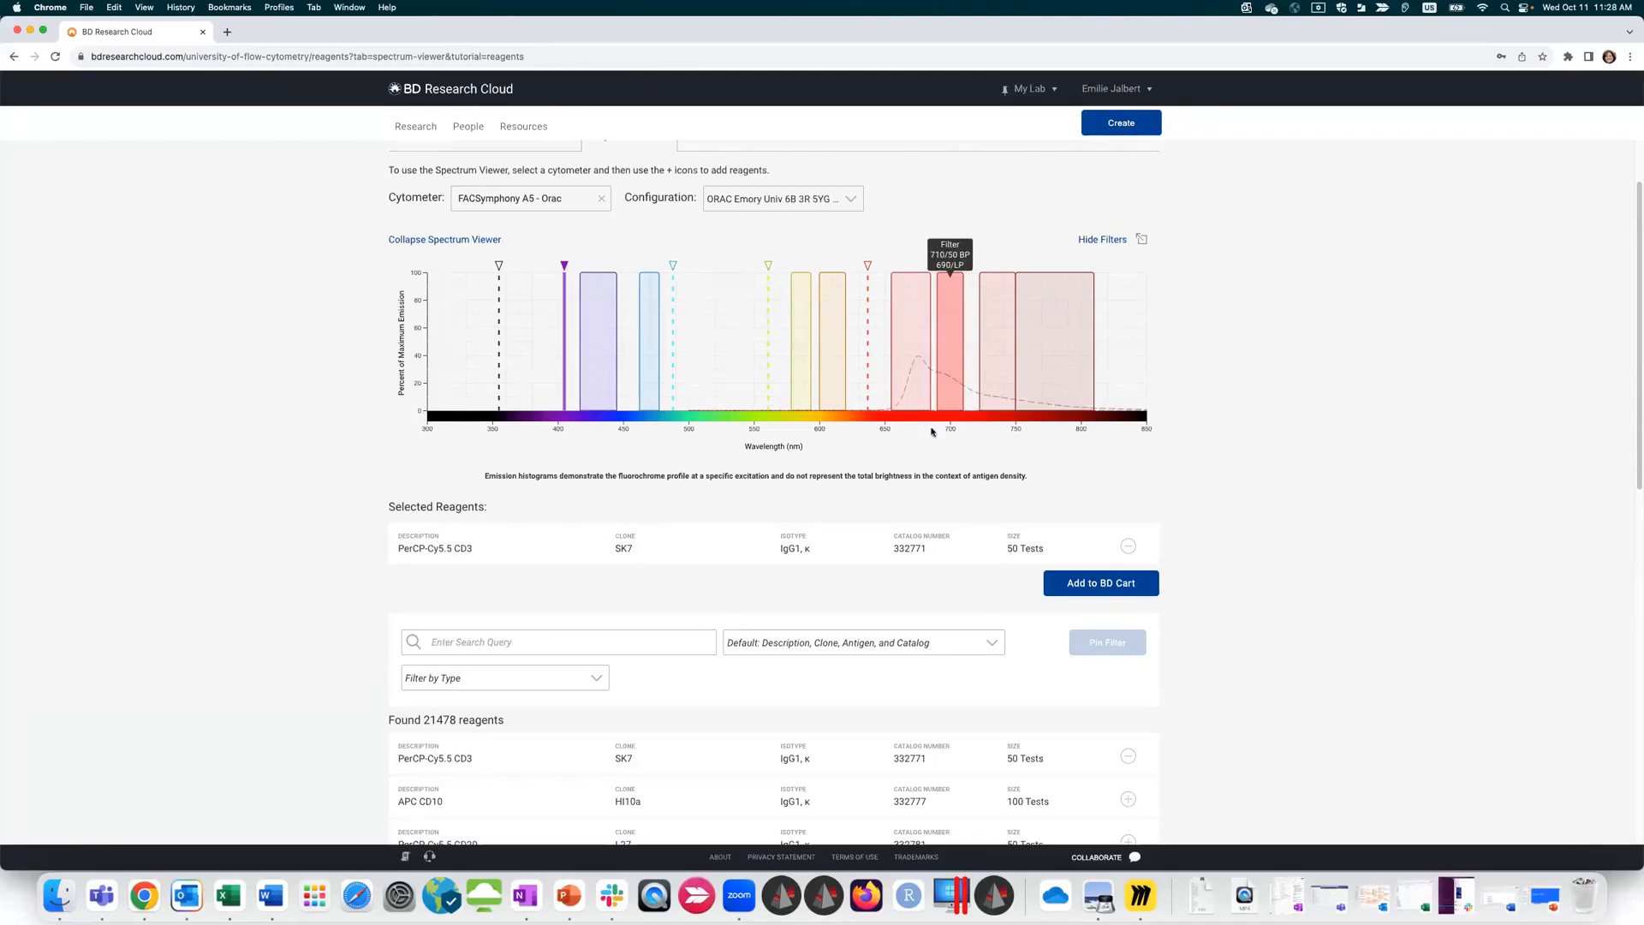
{"action": "left_click", "coordinate": [673, 313]}
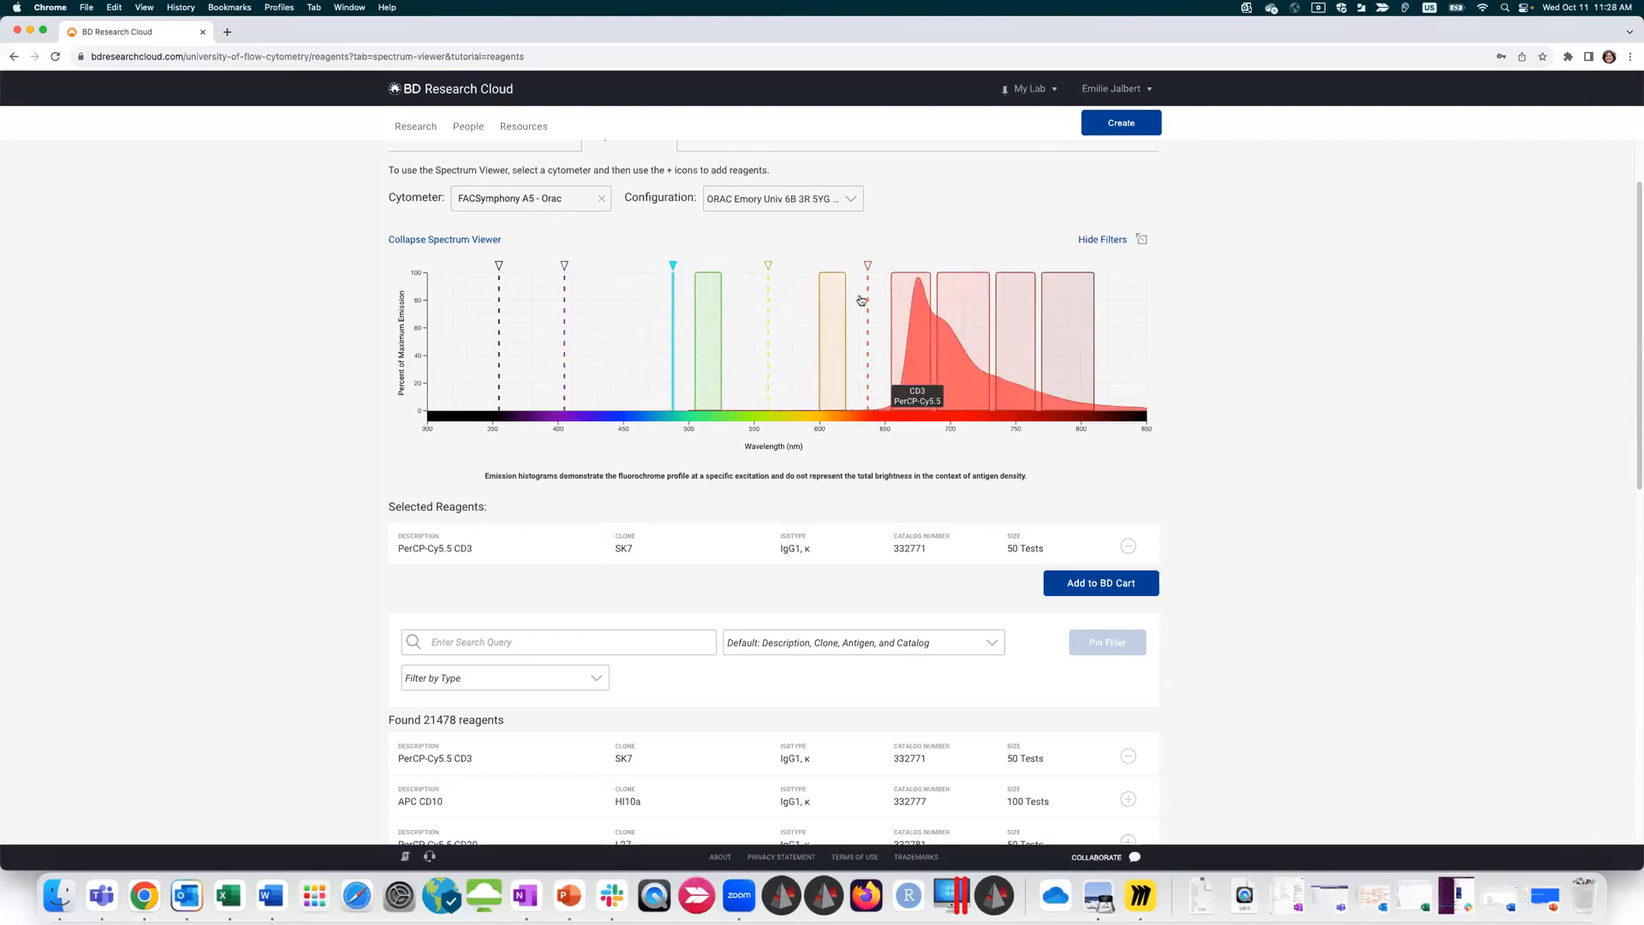
{"action": "left_click", "coordinate": [770, 312]}
{"action": "left_click", "coordinate": [868, 299]}
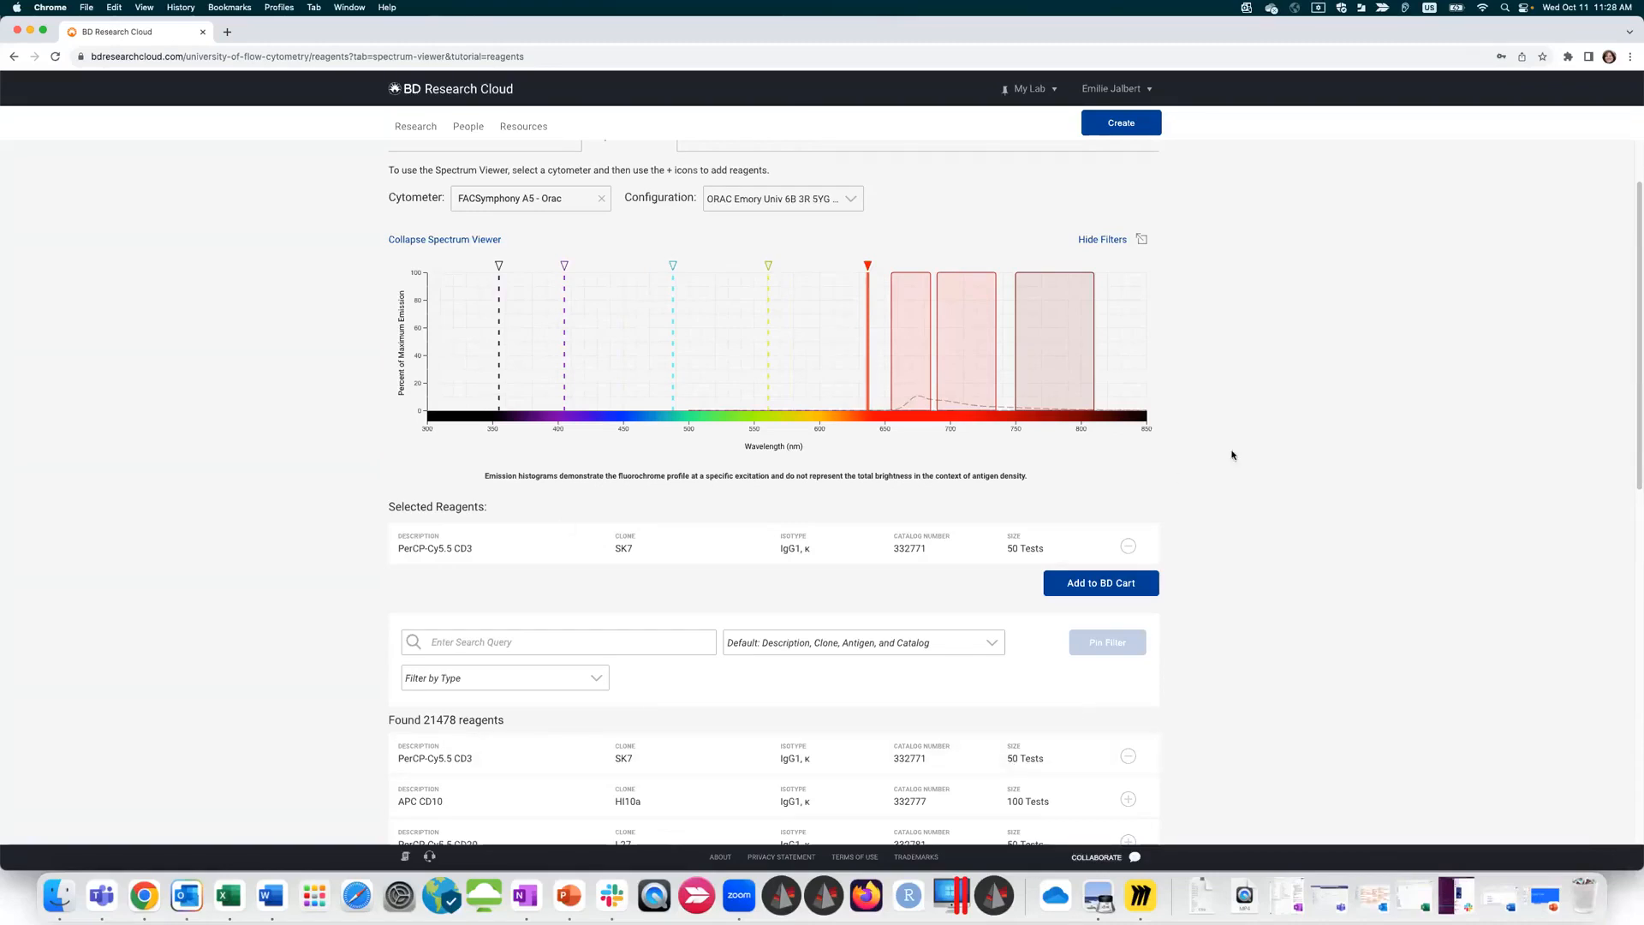
Step: Leave the Spectrum Viewer and show the lab's reagent inventory
{"action": "scroll", "coordinate": [1184, 440], "scroll_direction": "up", "scroll_amount": 2}
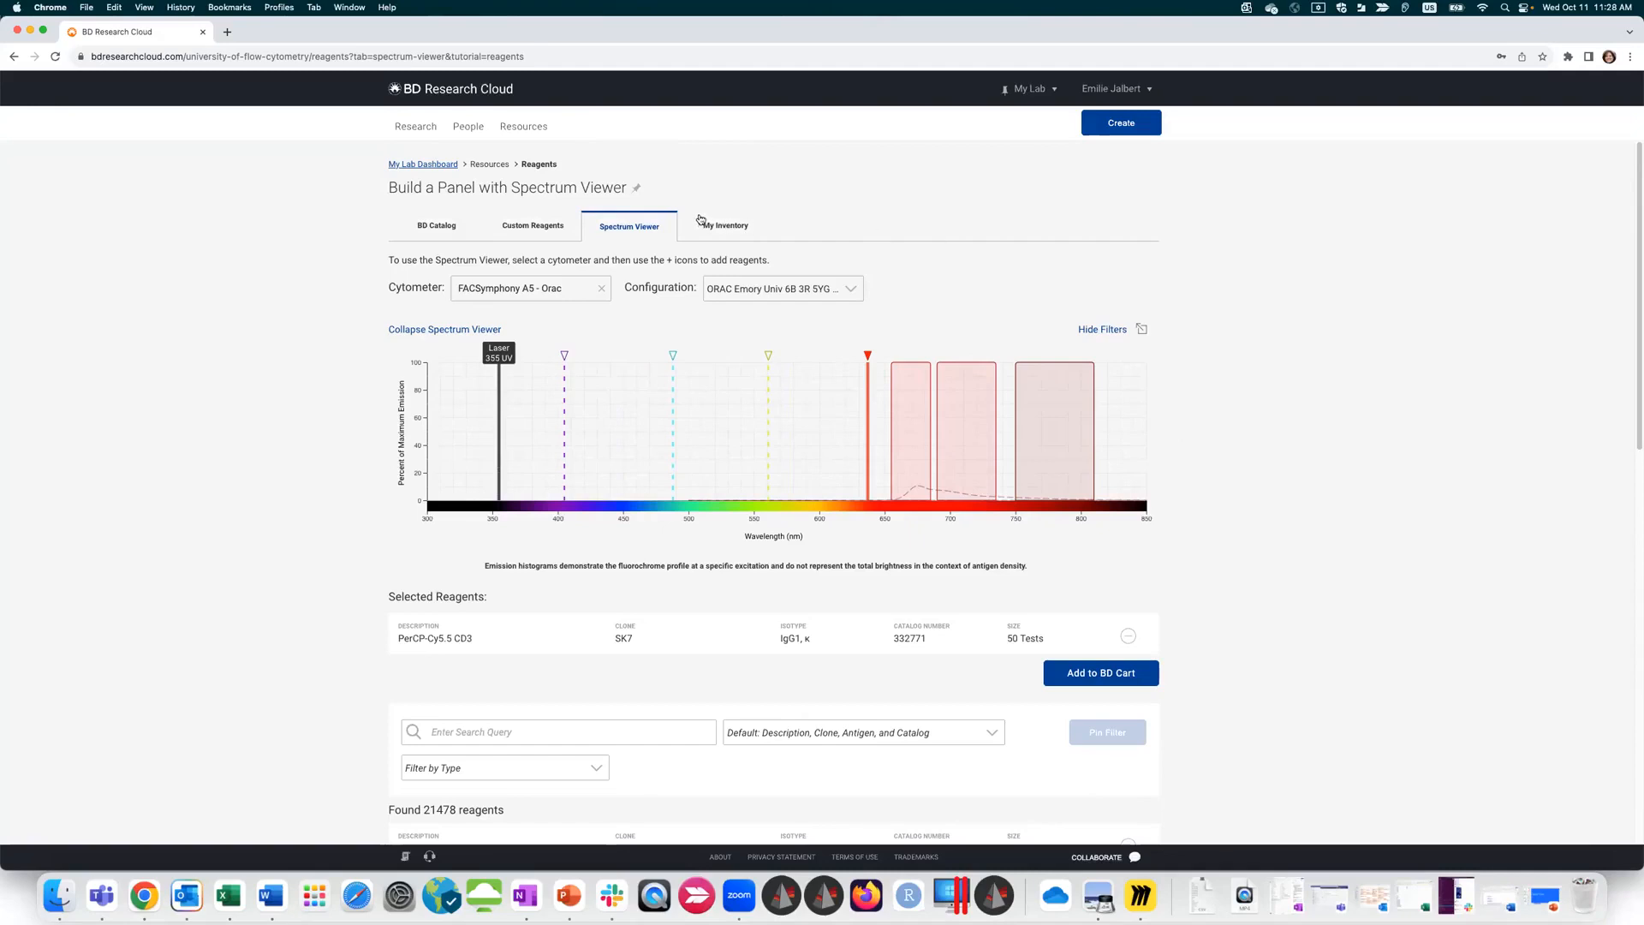
{"action": "left_click", "coordinate": [739, 228]}
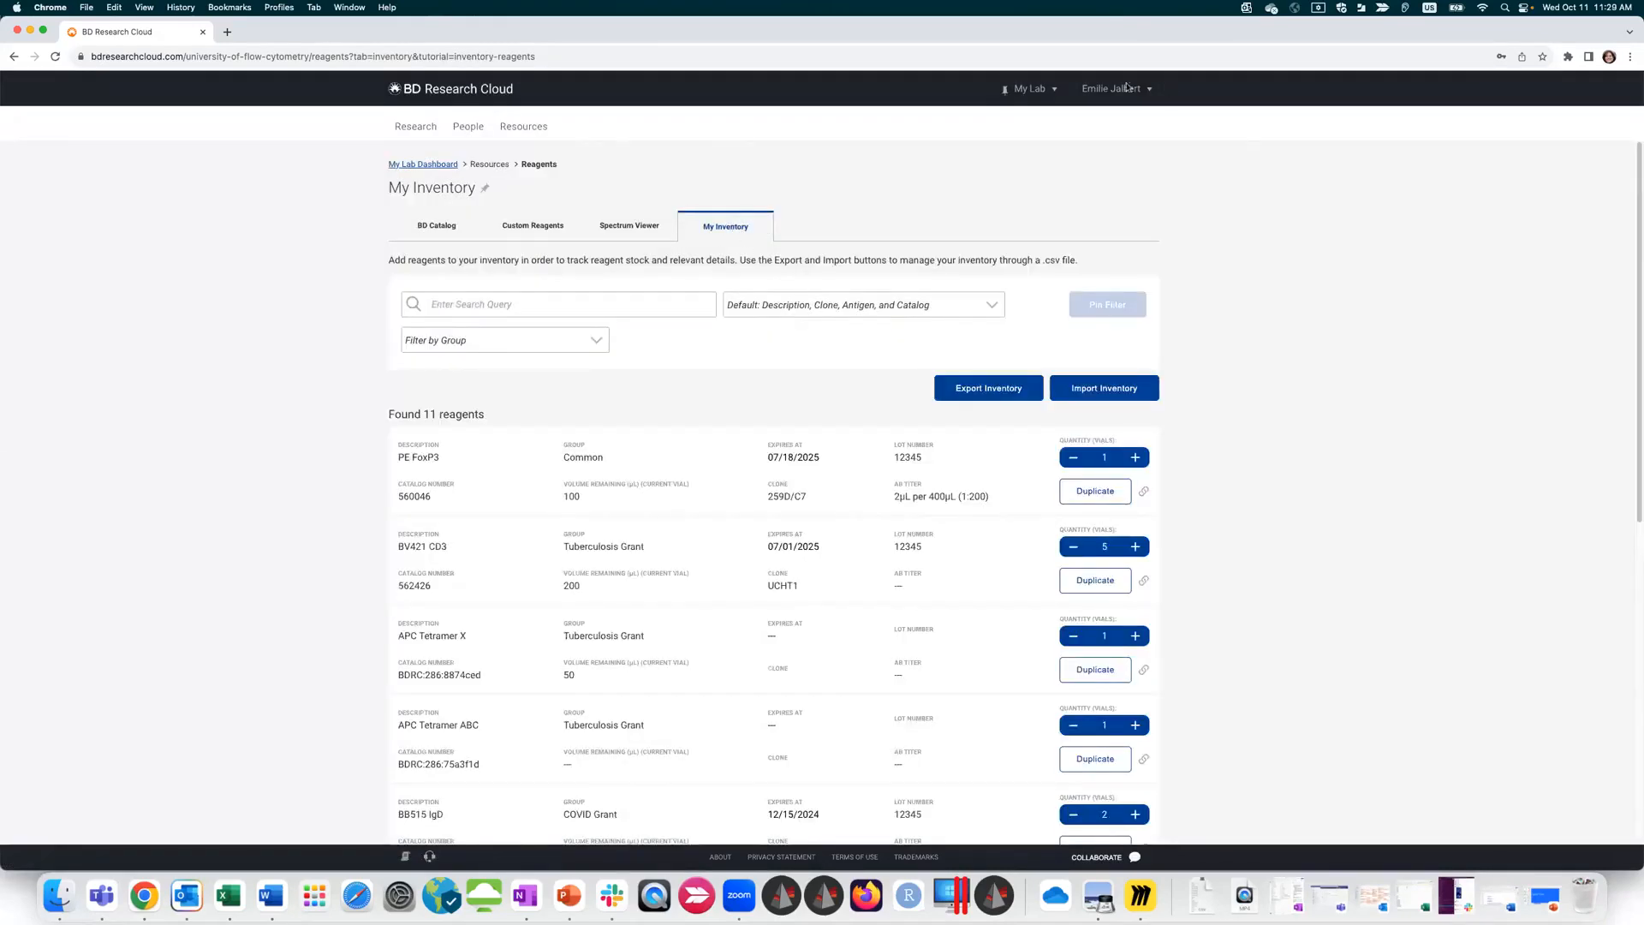
Step: Compare the license tiers for creating an organization, highlighting reagent inventory management and antibody titer management, and dismiss the comparison
{"action": "left_click", "coordinate": [1096, 94]}
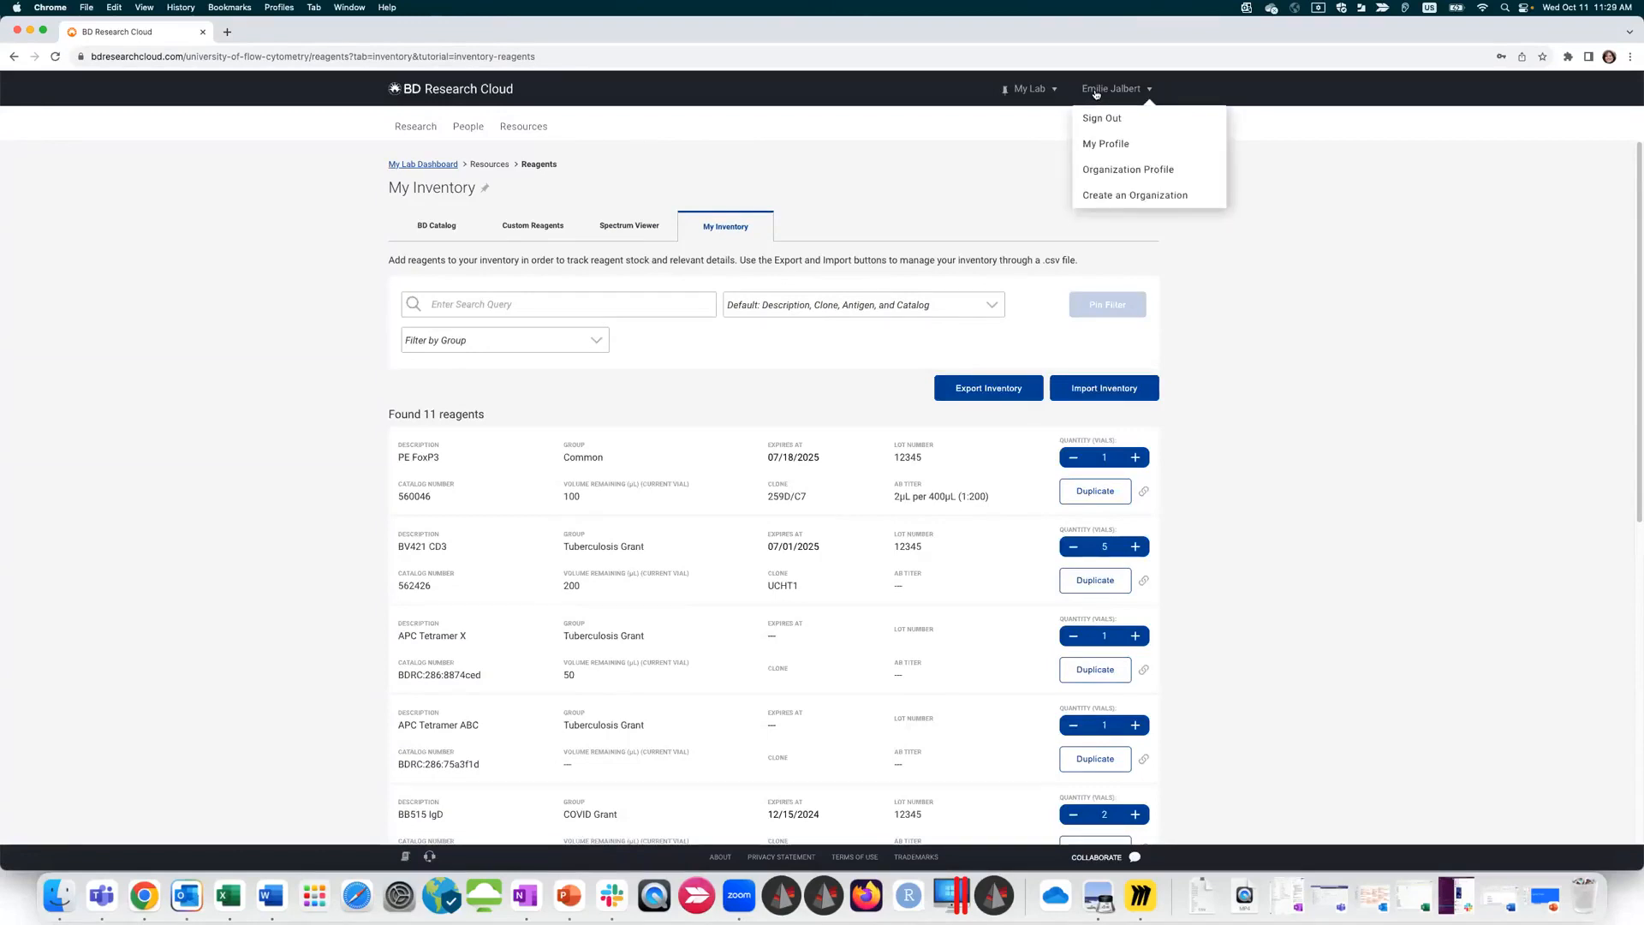
{"action": "left_click", "coordinate": [1130, 197]}
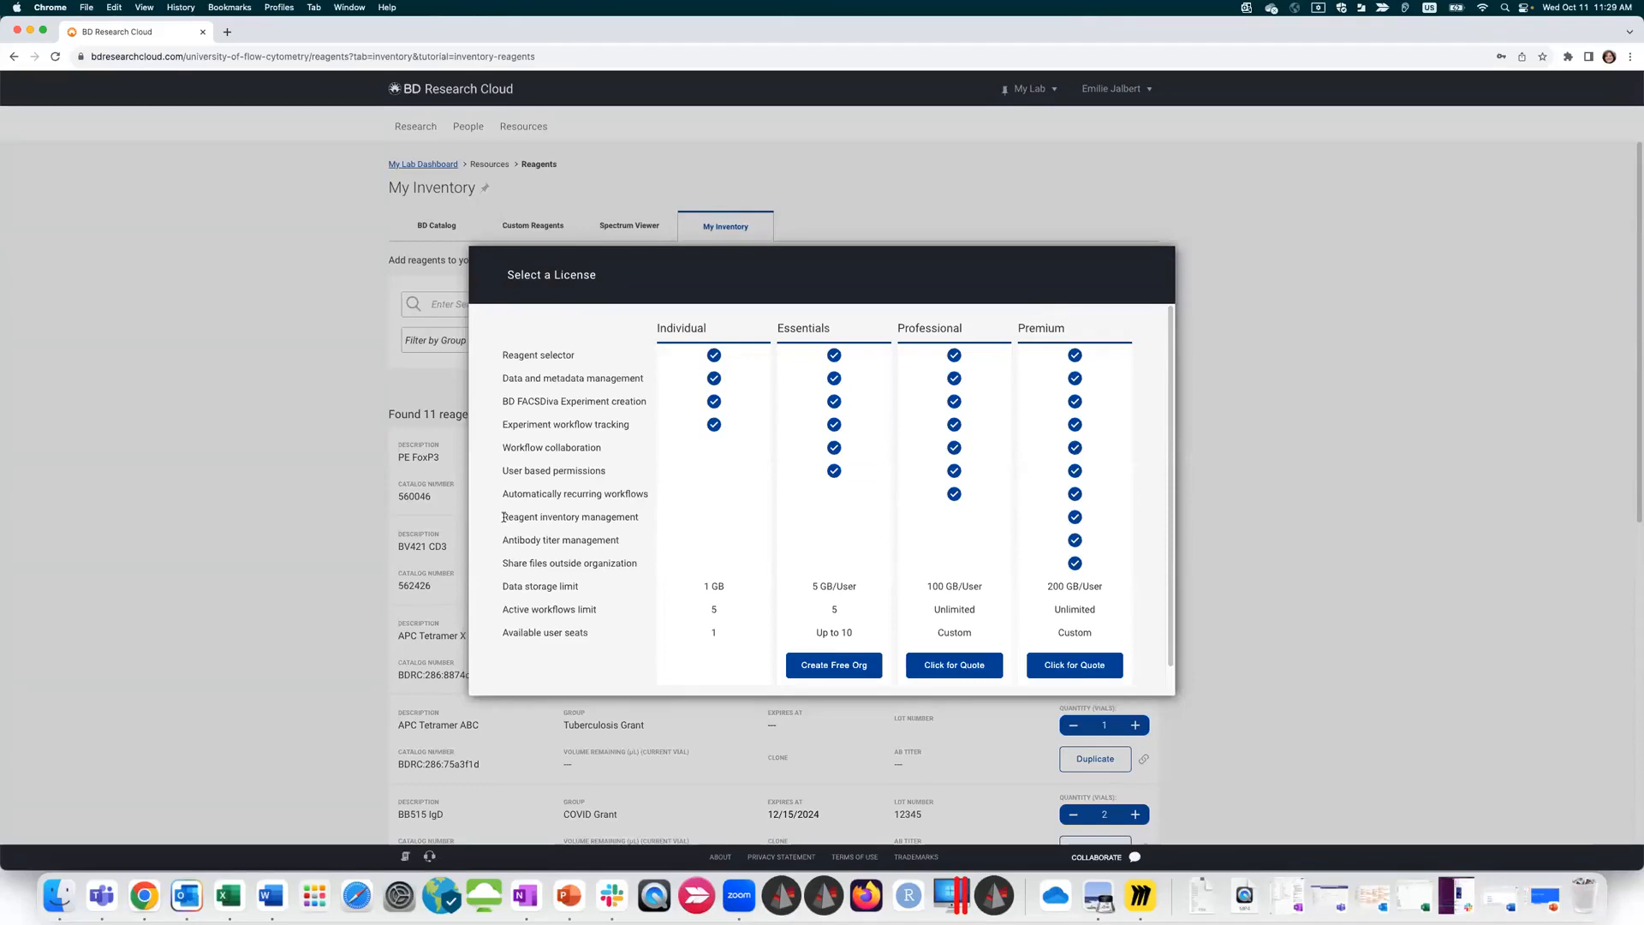
{"action": "triple_click", "coordinate": [634, 518]}
{"action": "left_click_drag", "start_coordinate": [508, 540], "coordinate": [646, 542]}
{"action": "left_click", "coordinate": [1302, 461]}
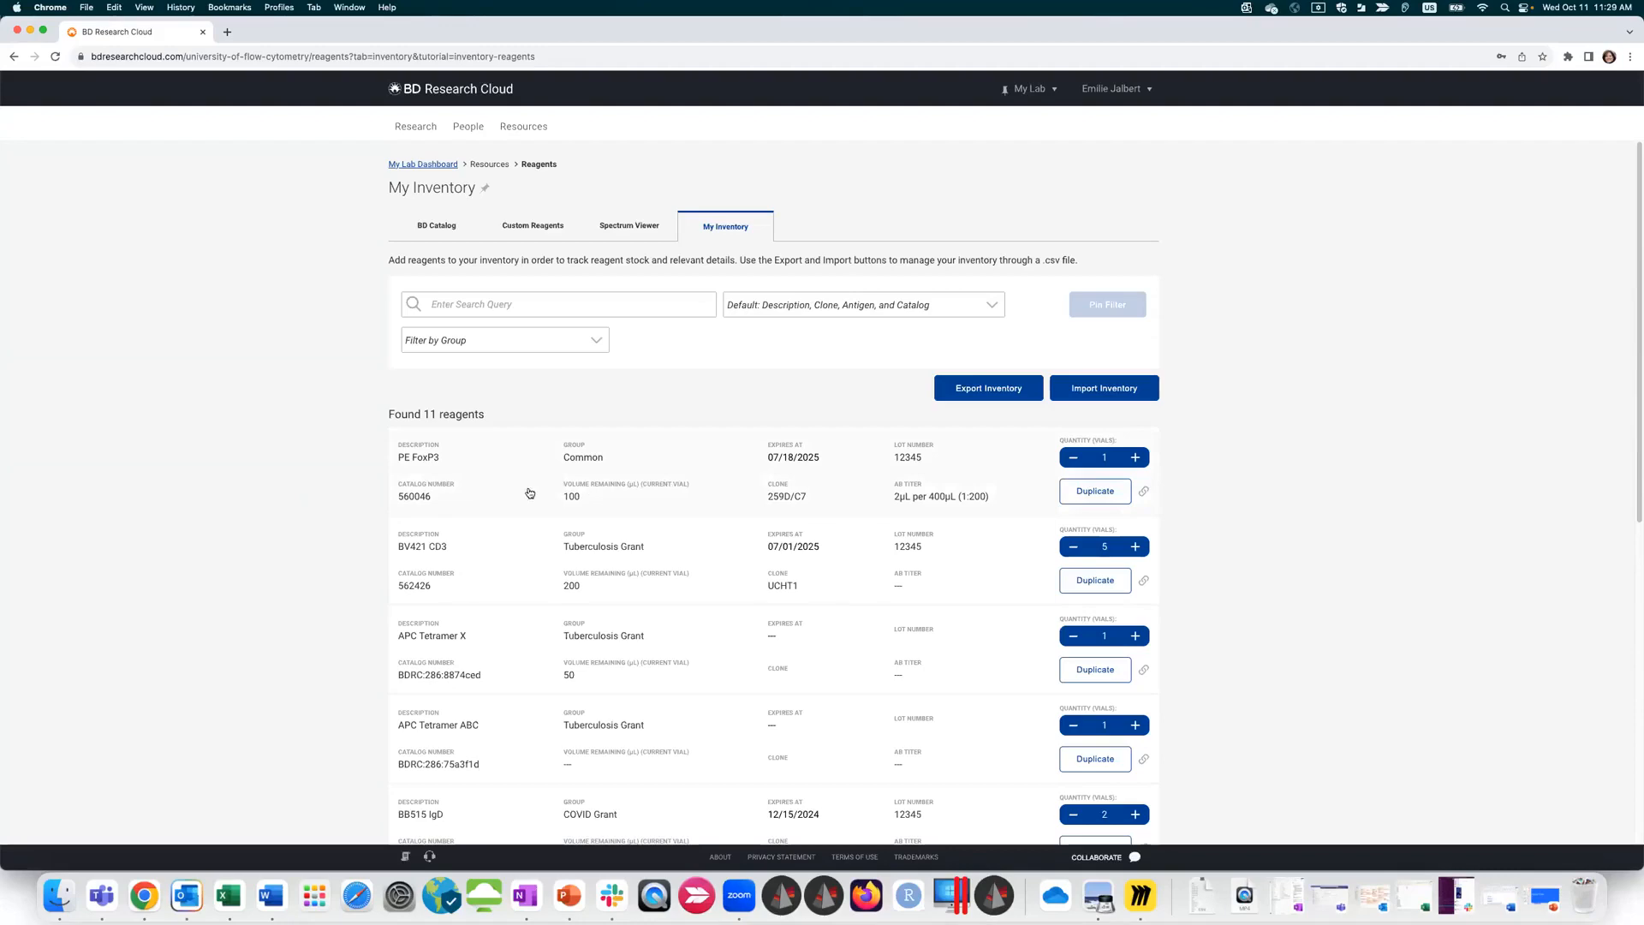
Step: Review the stock details and titers of the PE FoxP3 inventory reagent, catalog number 560046, and close it without saving
{"action": "left_click", "coordinate": [872, 480]}
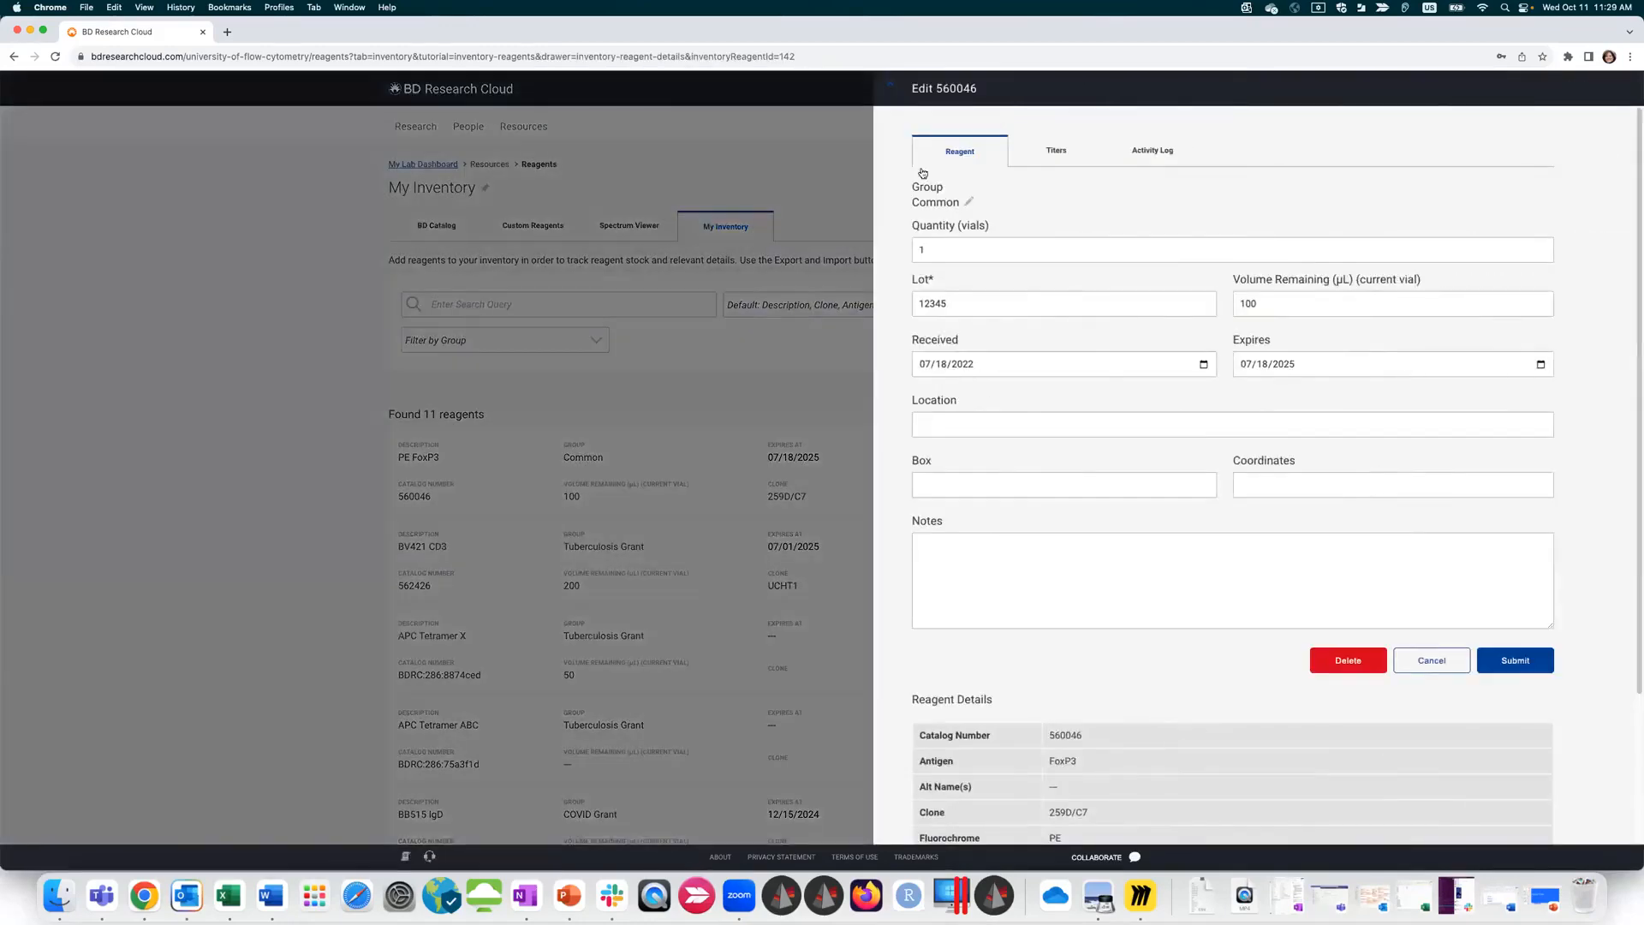
{"action": "left_click_drag", "start_coordinate": [960, 247], "coordinate": [906, 248]}
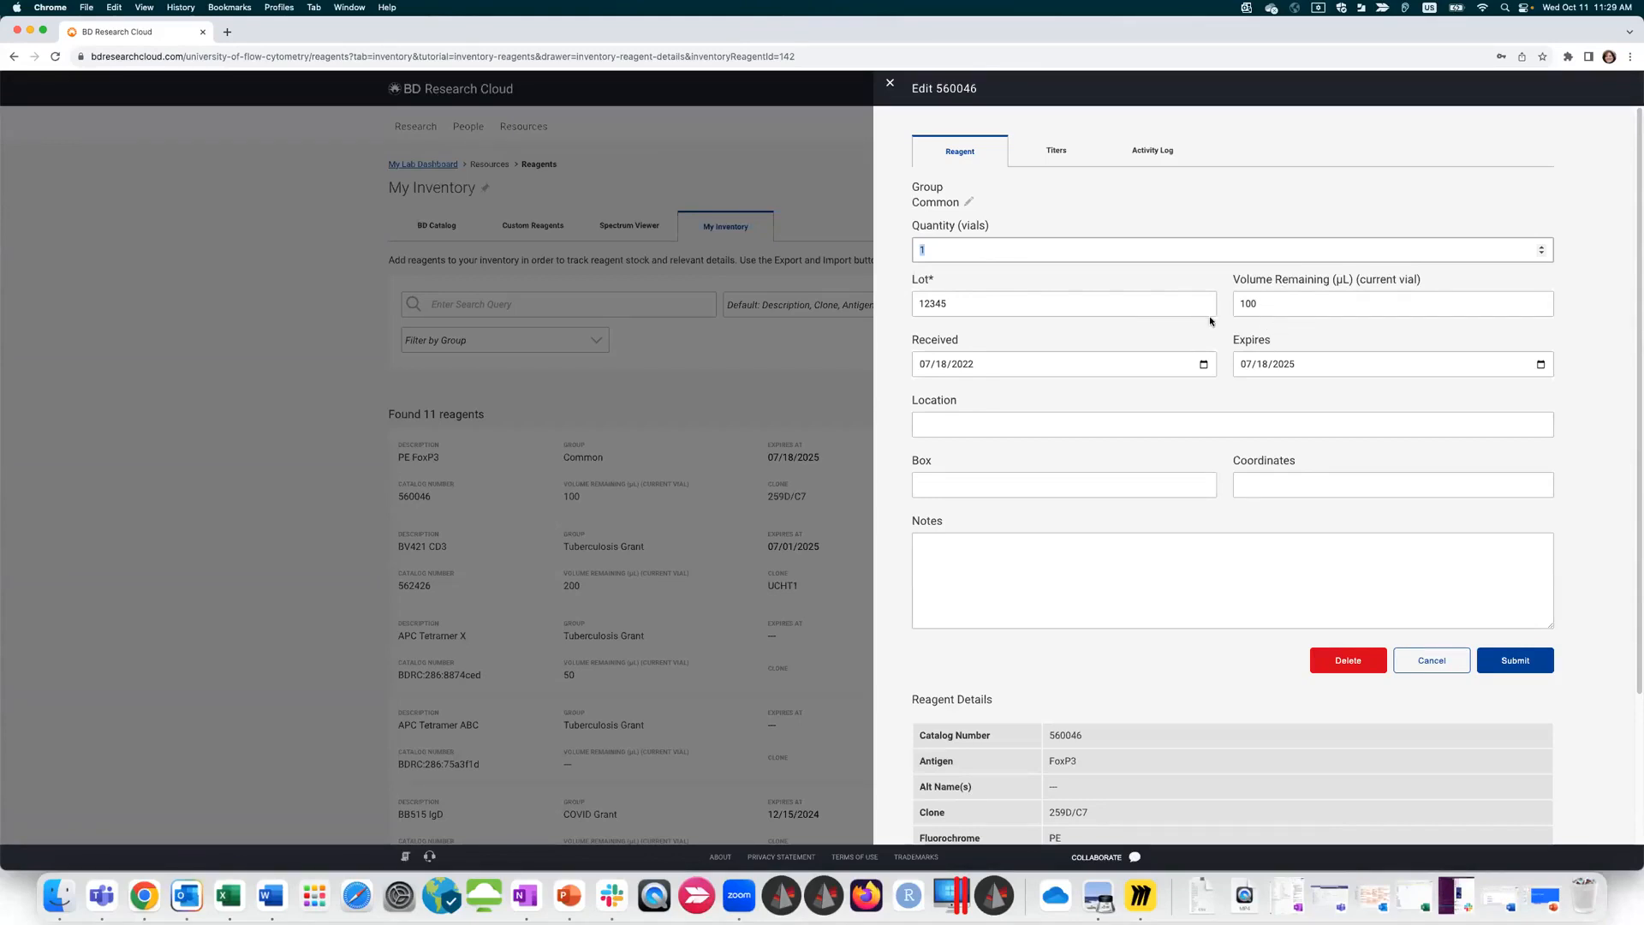
{"action": "left_click", "coordinate": [1066, 151]}
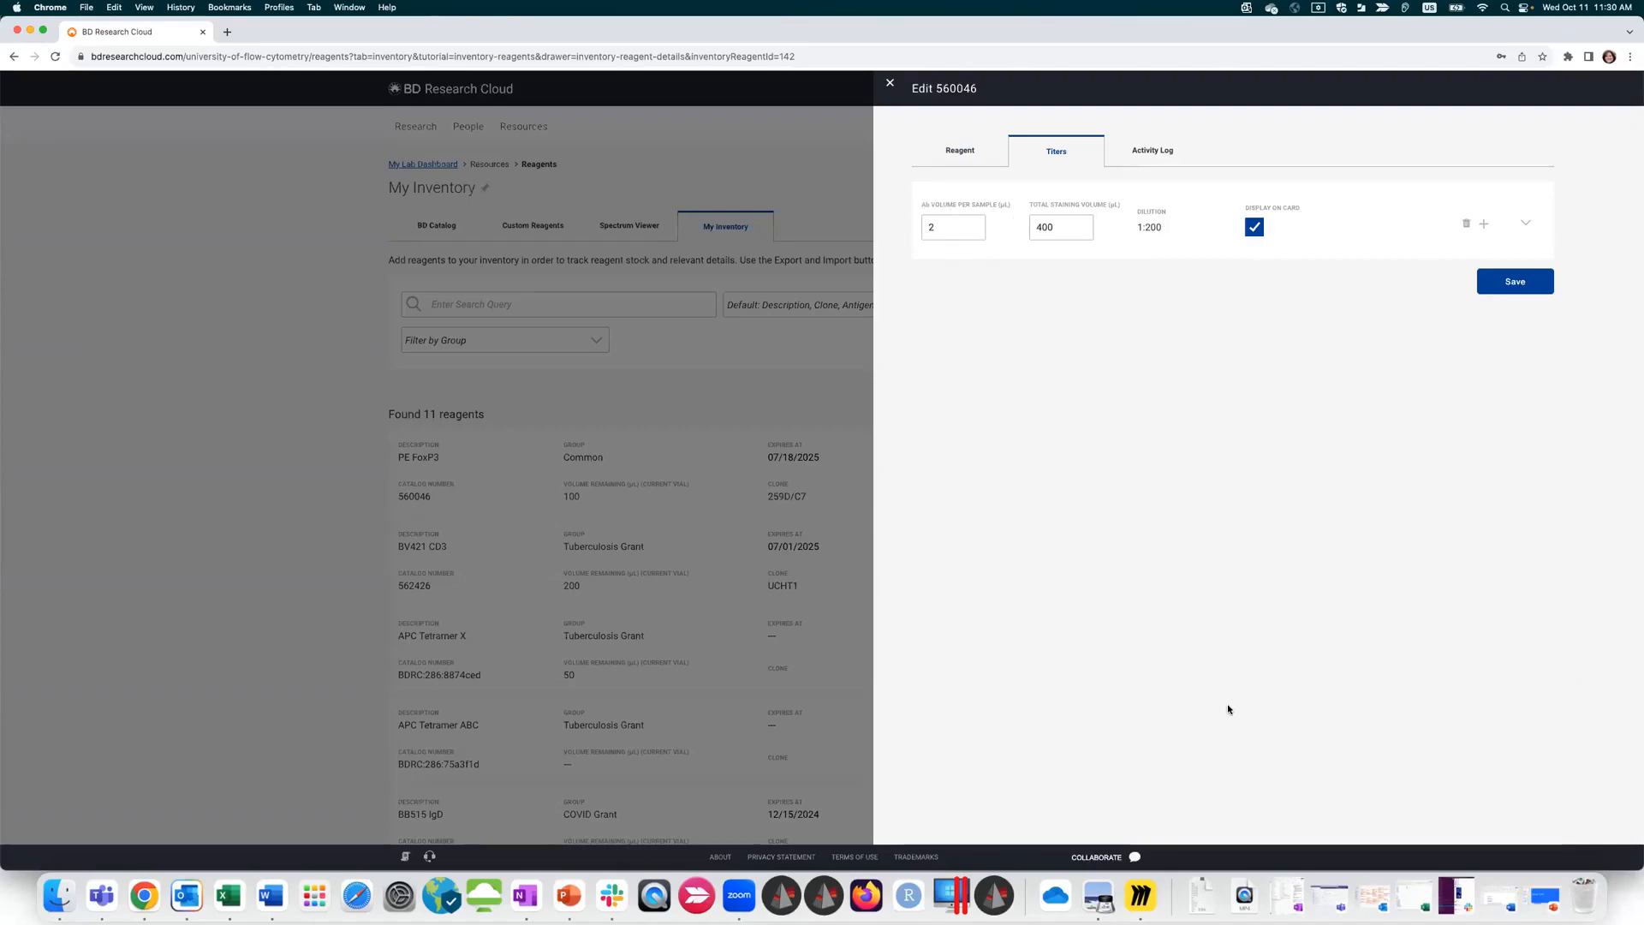
{"action": "left_click", "coordinate": [895, 86]}
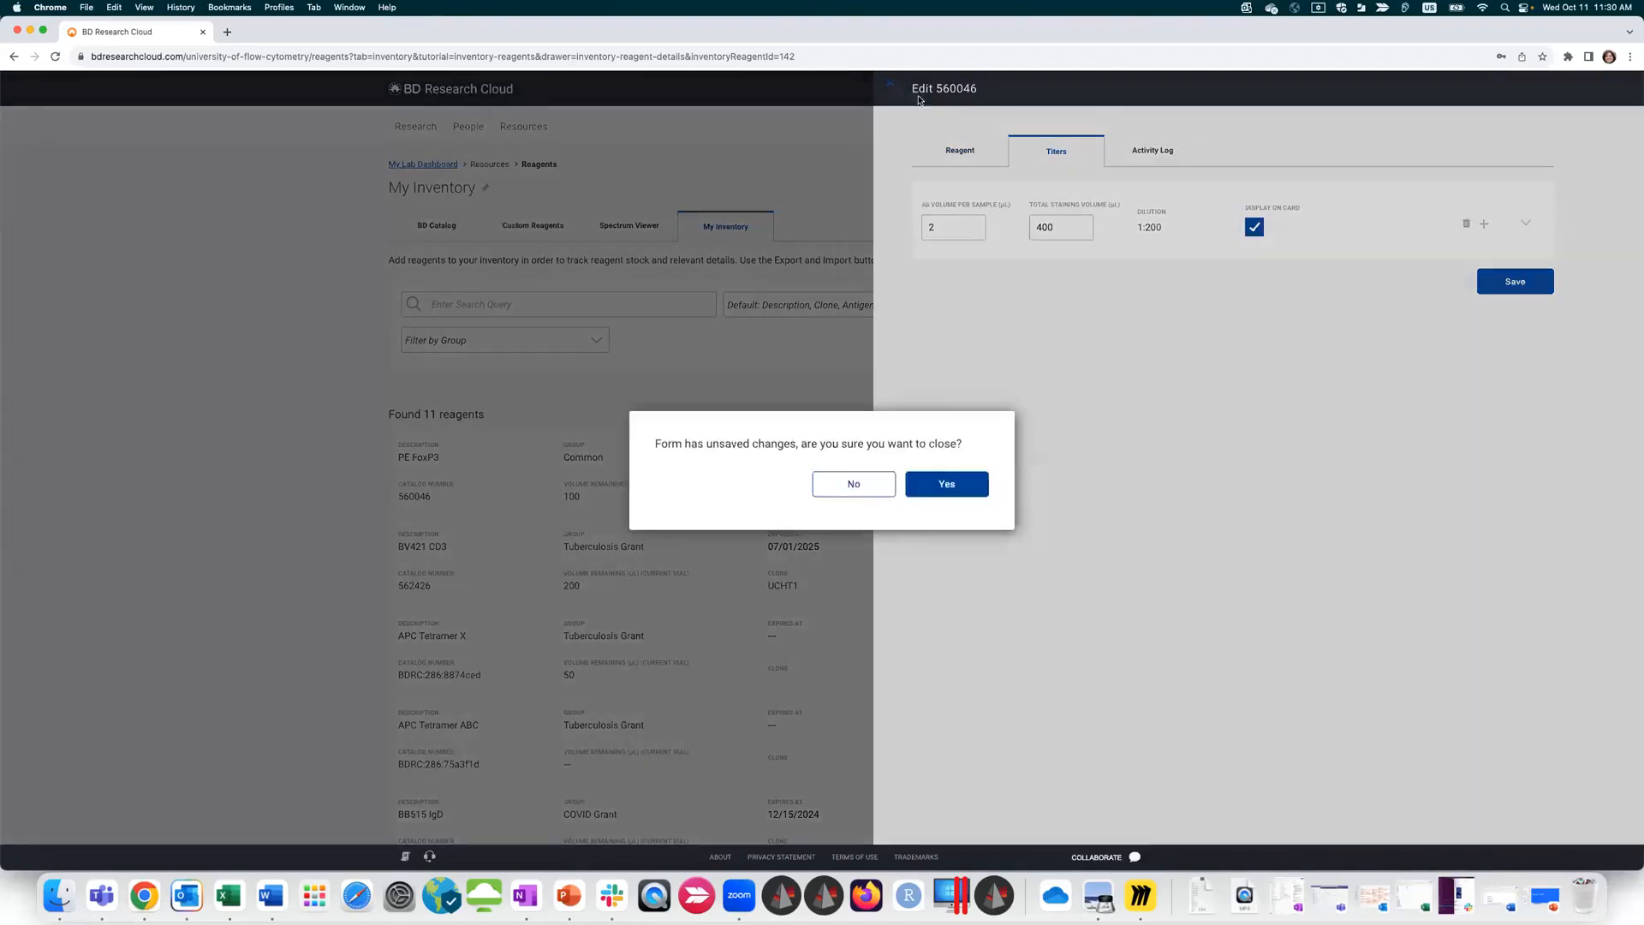
{"action": "left_click", "coordinate": [969, 488]}
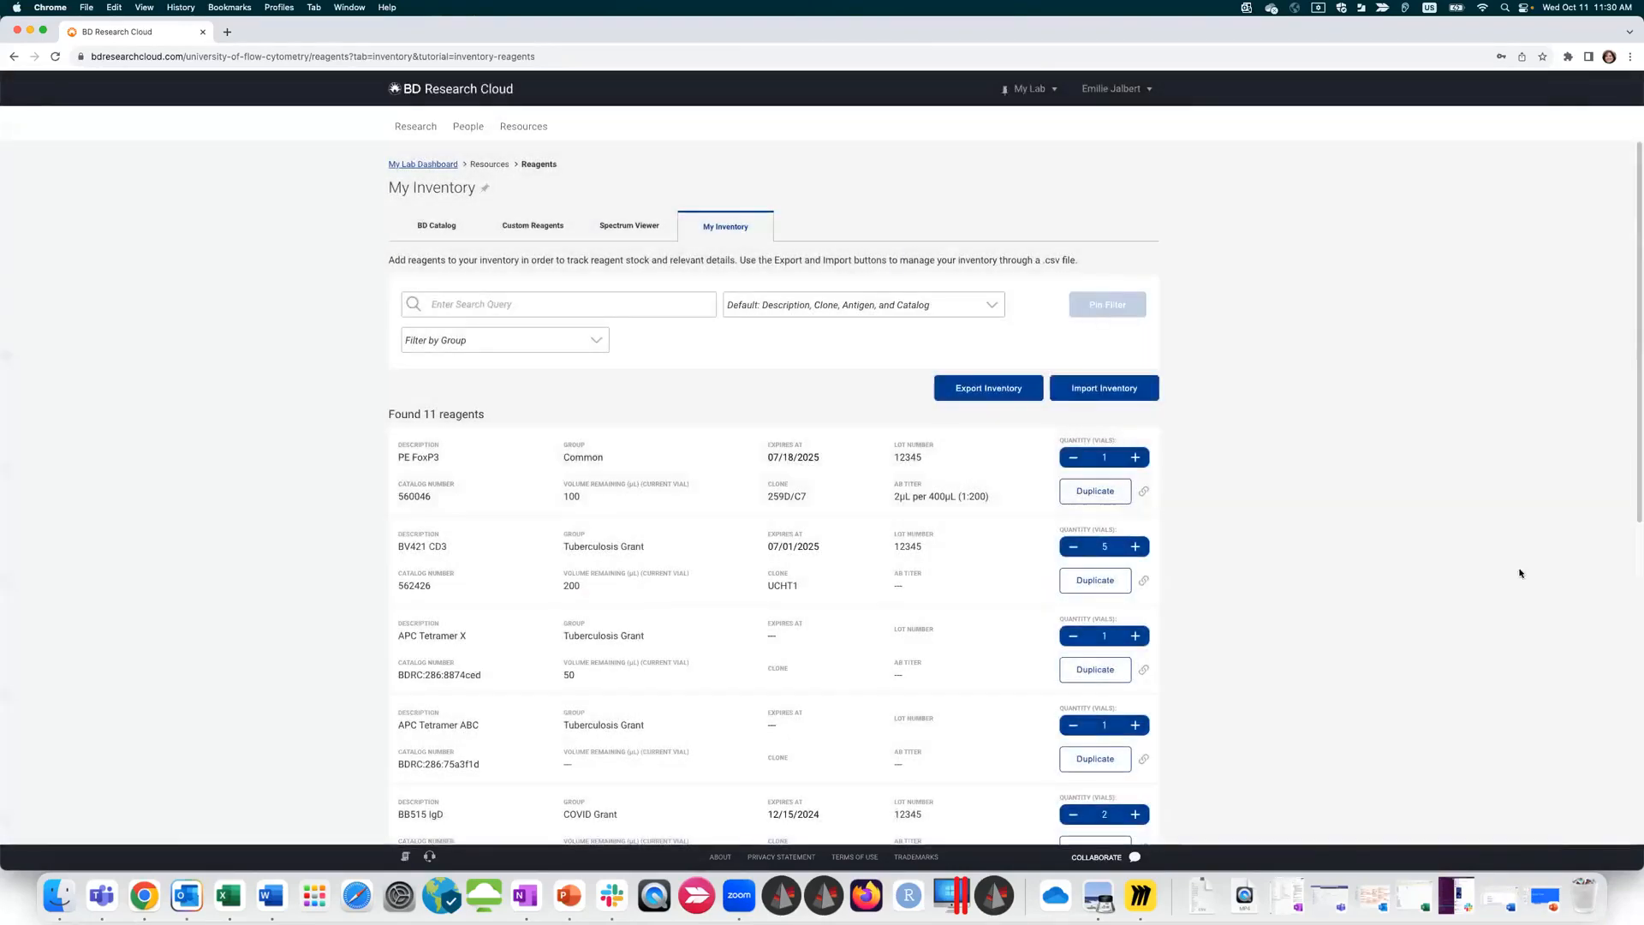
Step: Find the BUV395 CD11c reagent in the inventory and view the titration PDF linked to it
{"action": "scroll", "coordinate": [1349, 516], "scroll_direction": "down", "scroll_amount": 5}
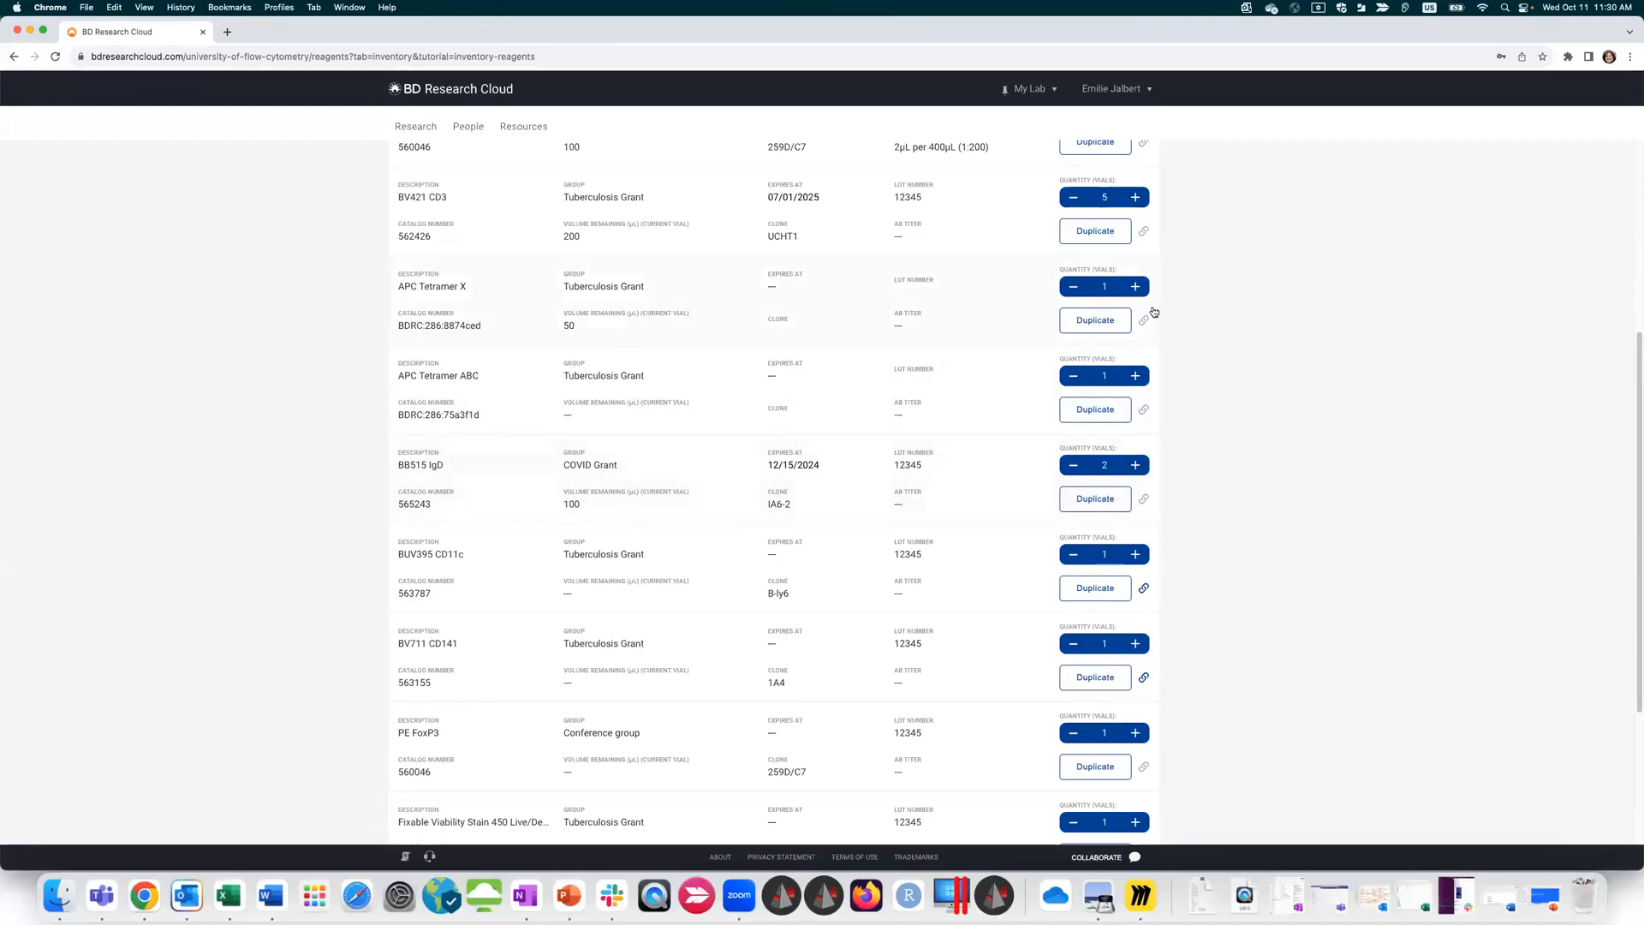
{"action": "scroll", "coordinate": [1259, 402], "scroll_direction": "up", "scroll_amount": 3}
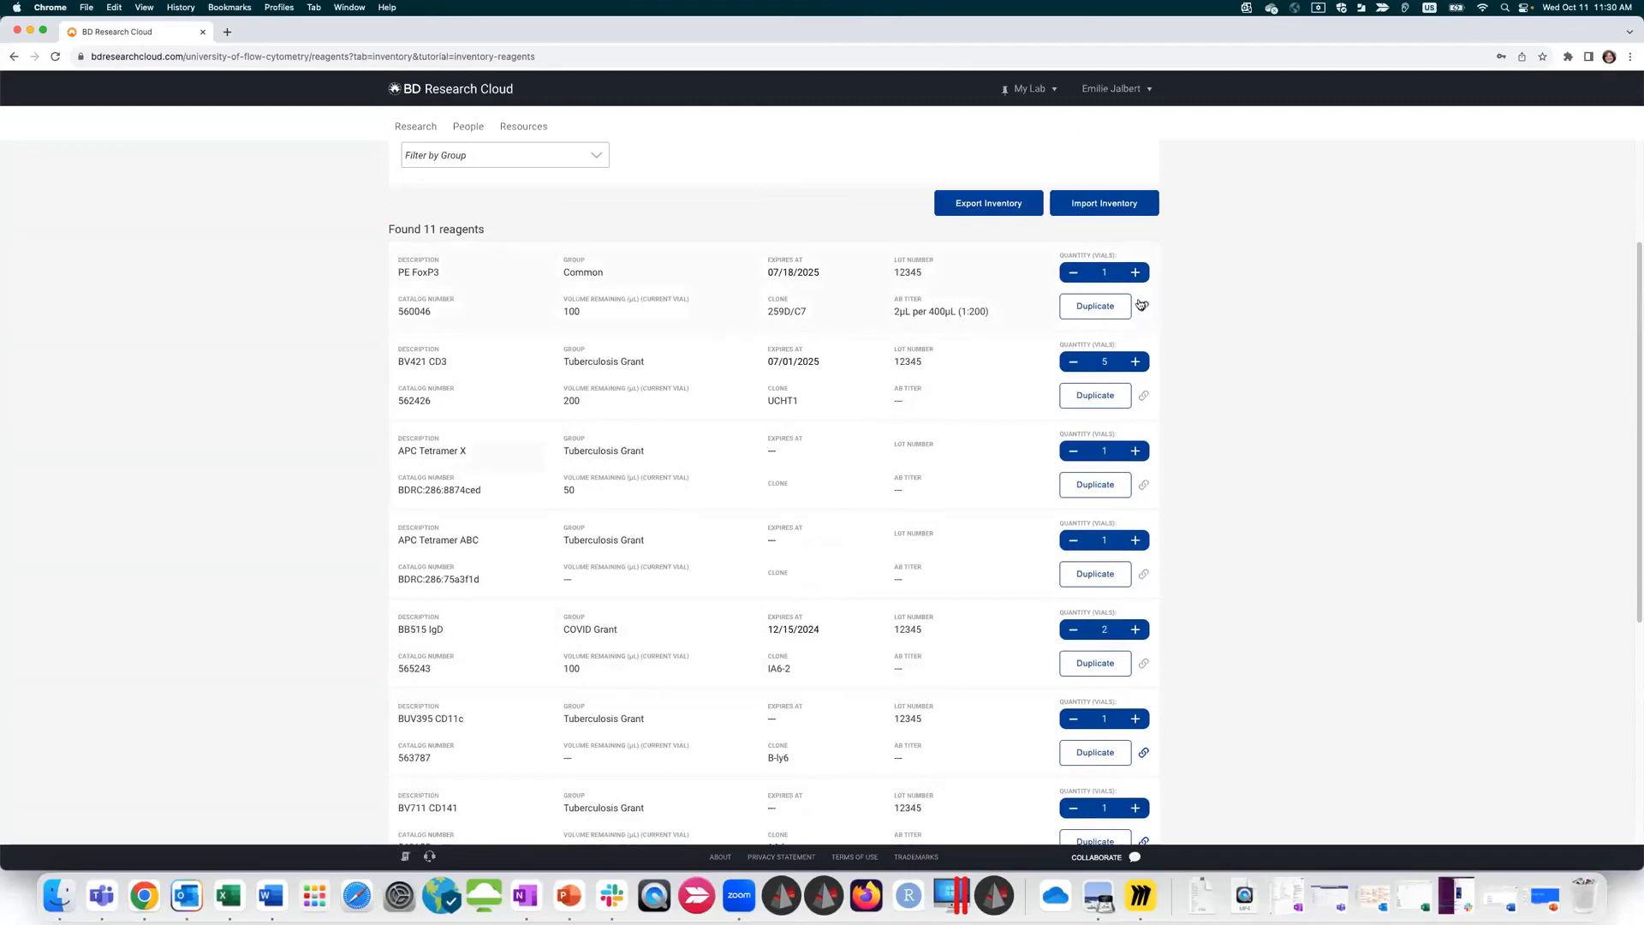
{"action": "scroll", "coordinate": [1216, 453], "scroll_direction": "down", "scroll_amount": 5}
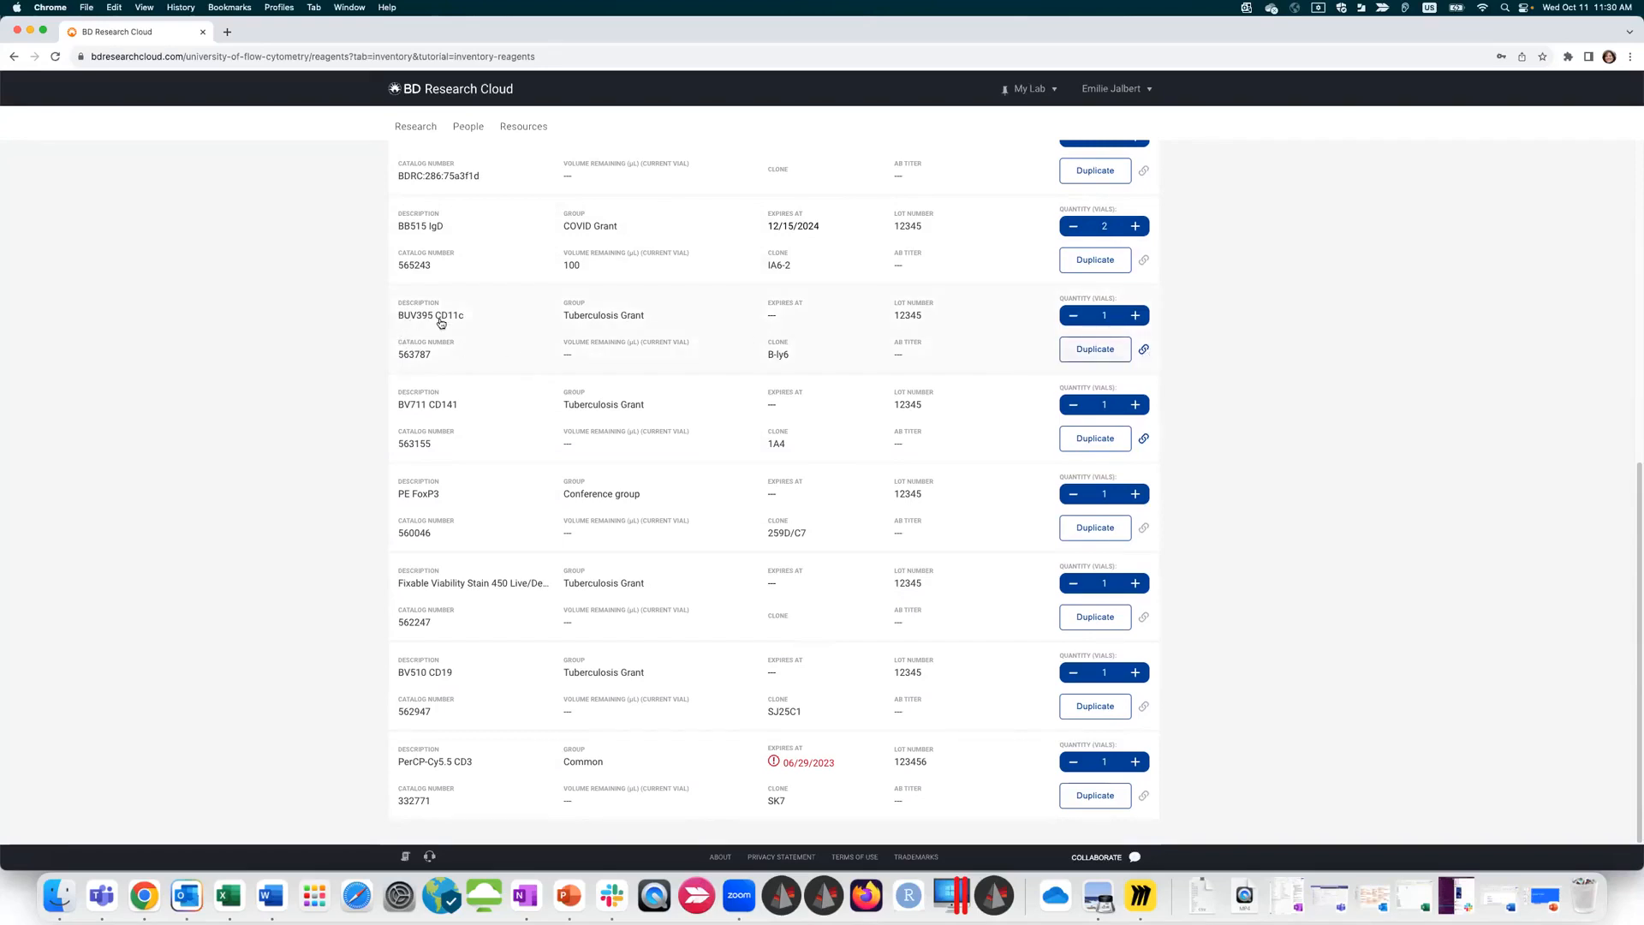
{"action": "left_click", "coordinate": [1143, 350]}
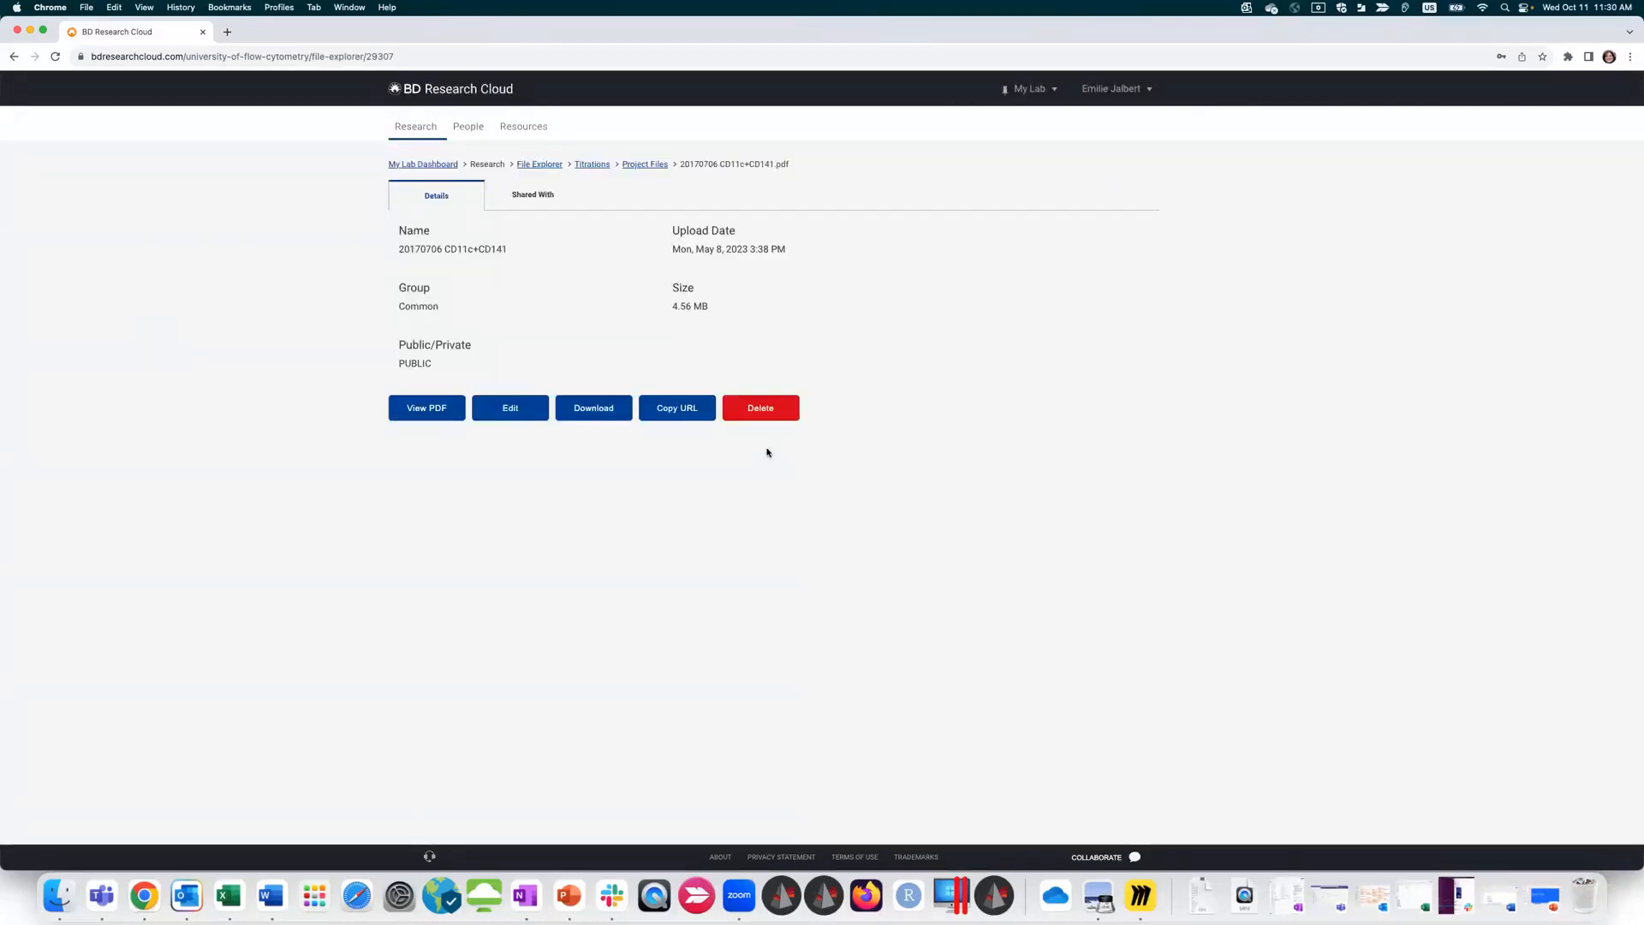
{"action": "left_click", "coordinate": [411, 406]}
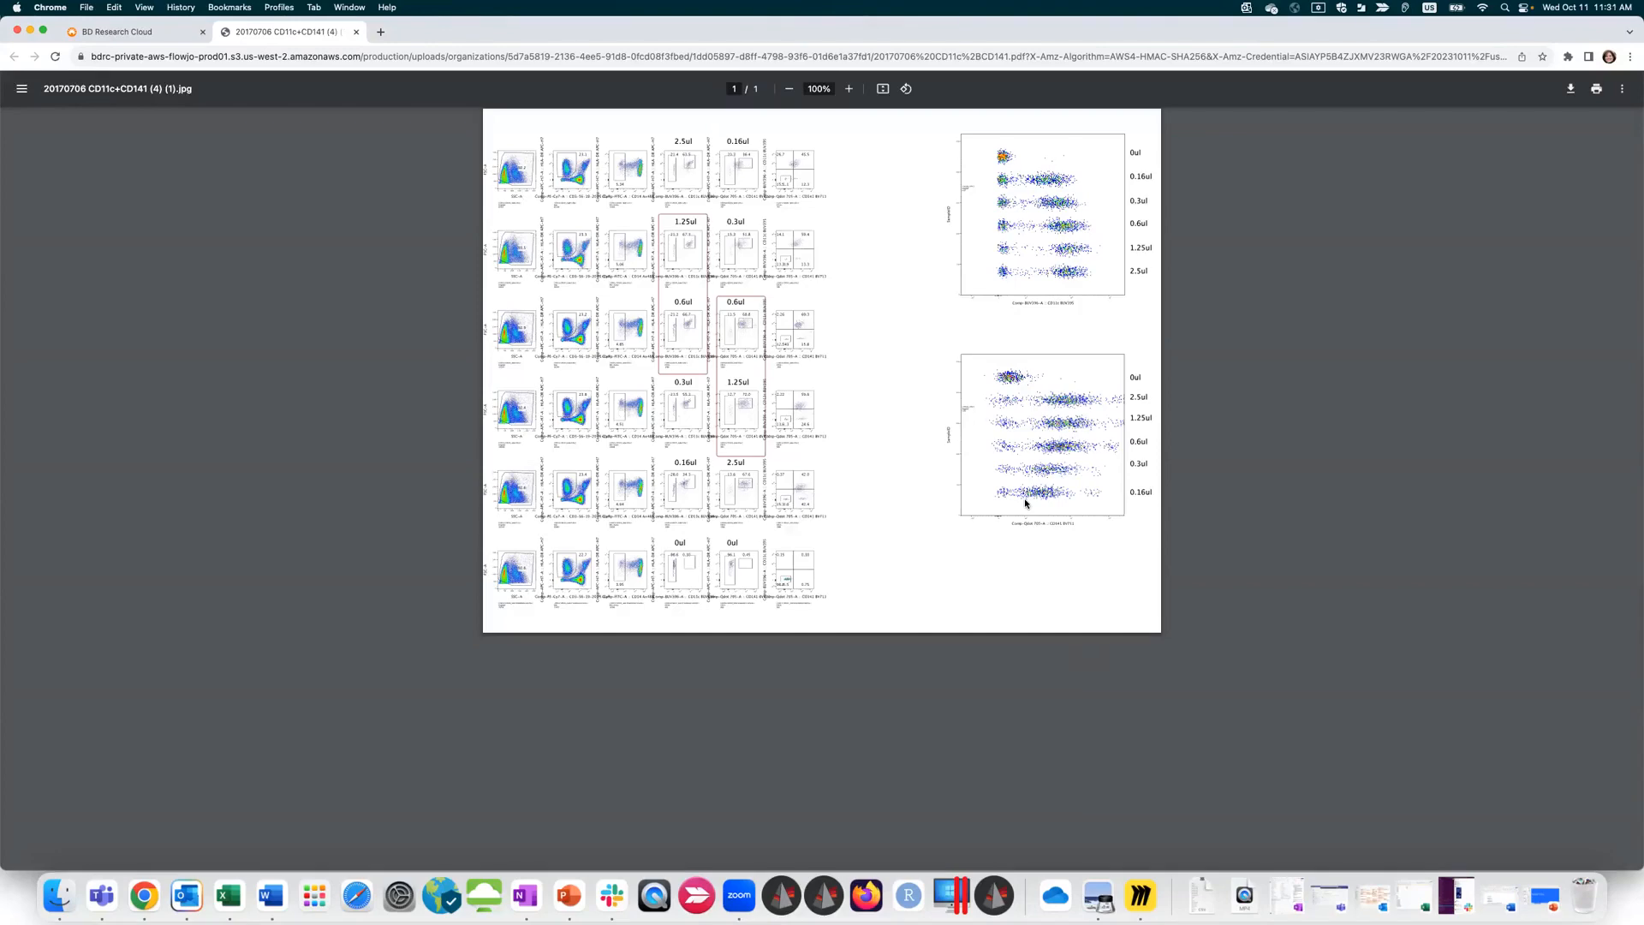
Step: Return from the titration PDF to the reagent inventory and check the expiration dates of its entries
{"action": "left_click", "coordinate": [137, 31]}
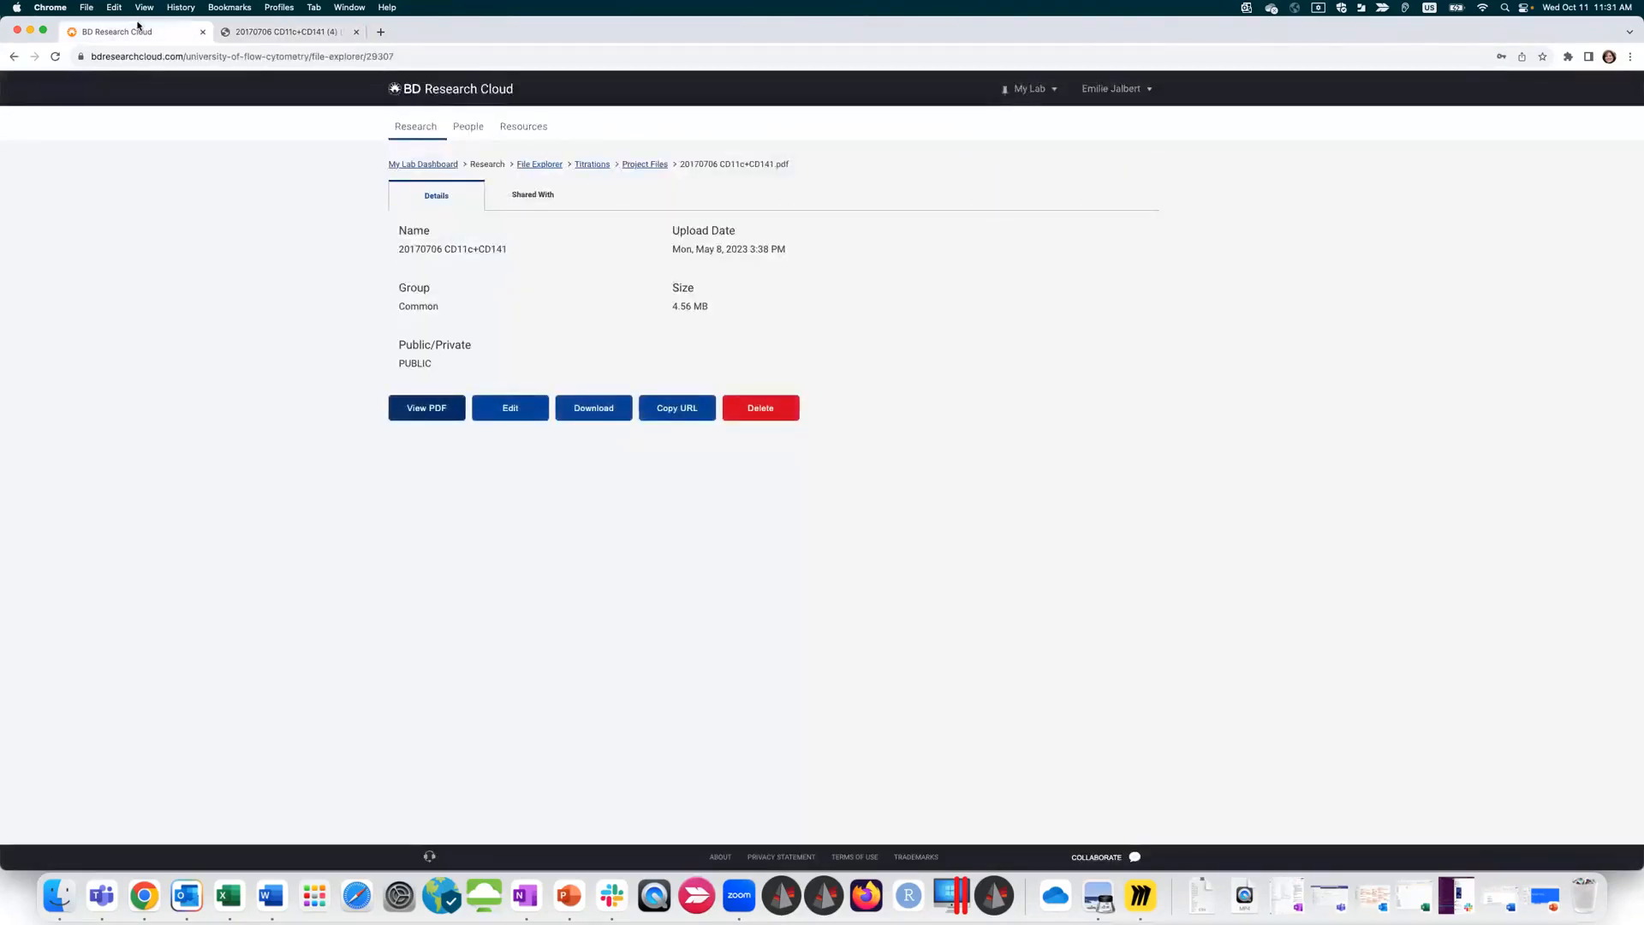
{"action": "left_click", "coordinate": [524, 126]}
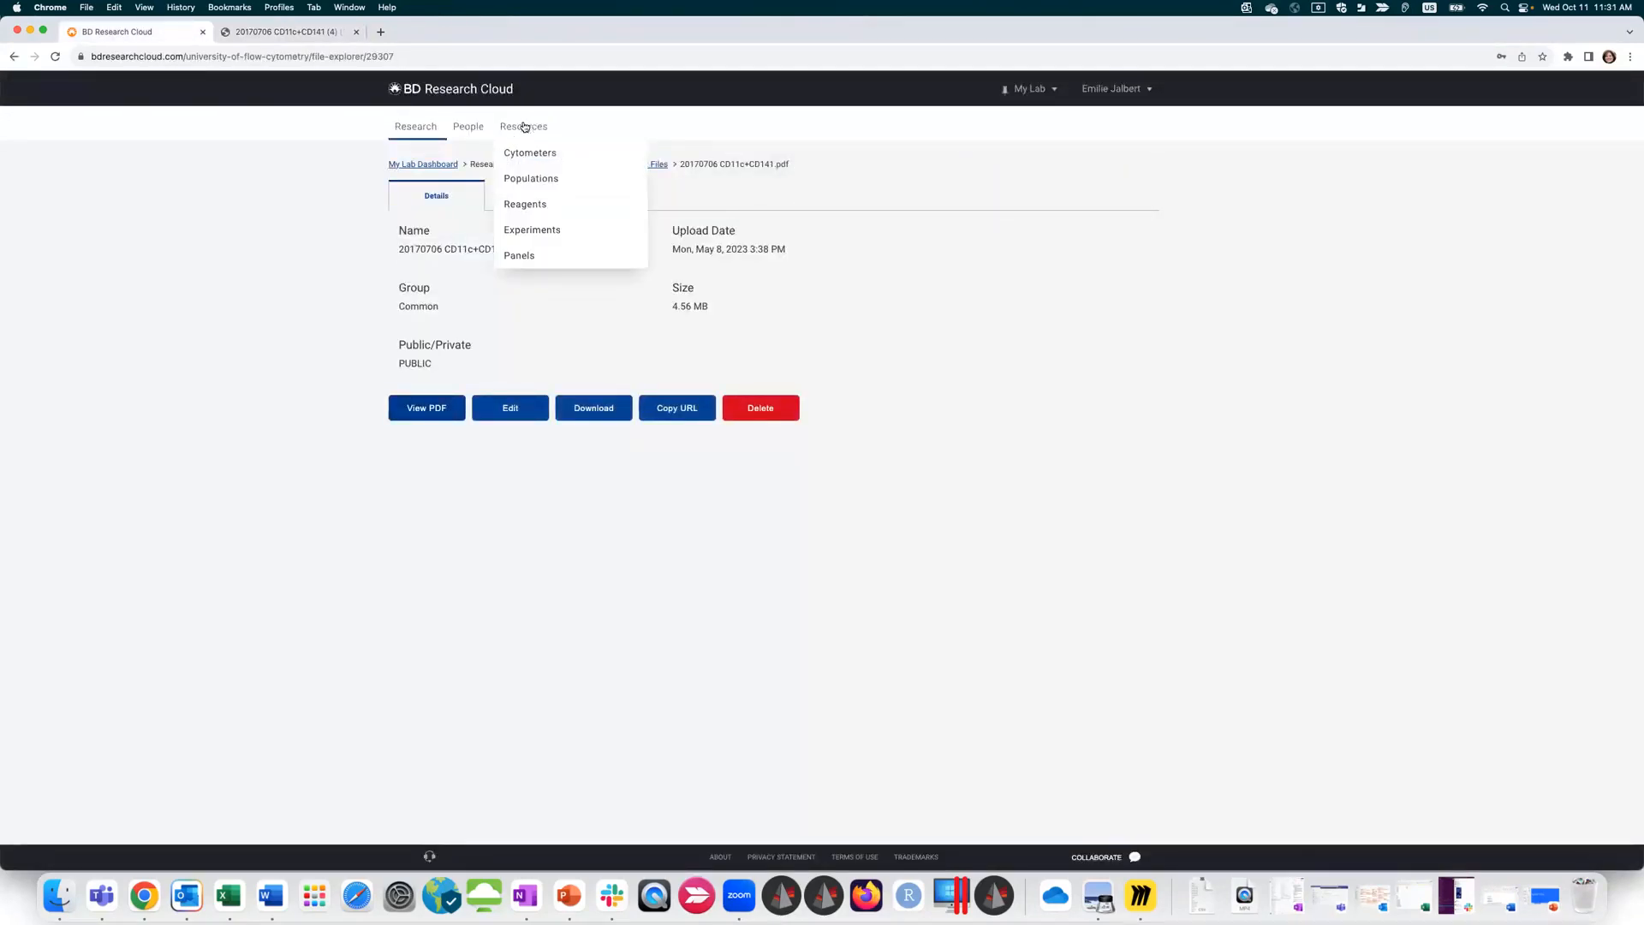
{"action": "left_click", "coordinate": [536, 202]}
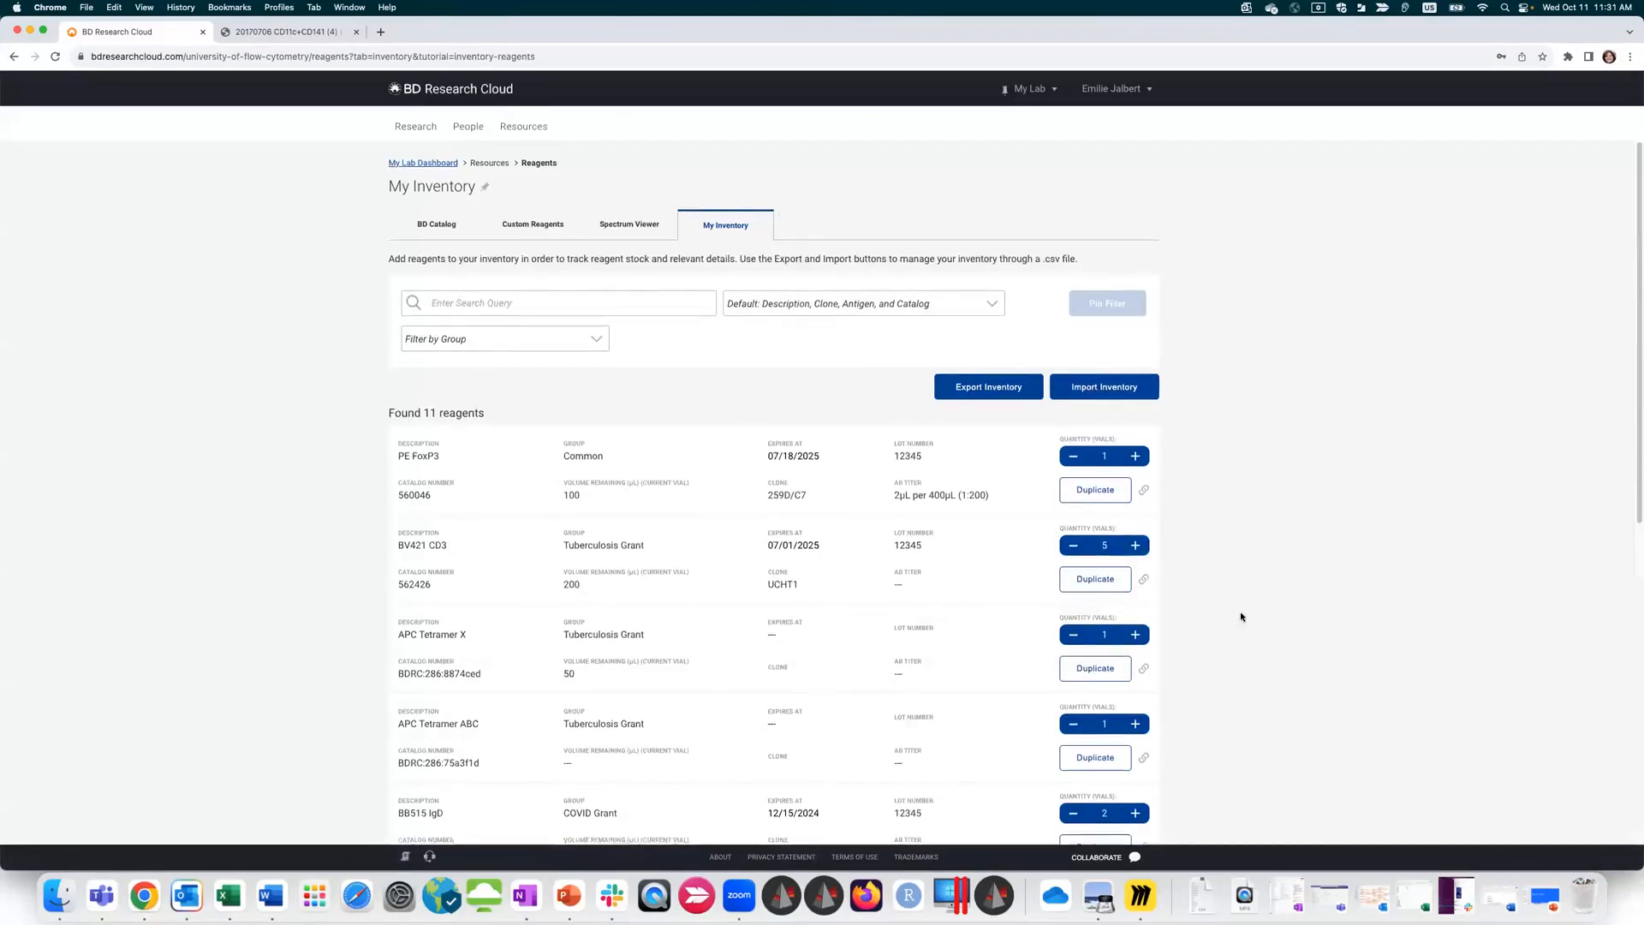
{"action": "scroll", "coordinate": [1167, 671], "scroll_direction": "down", "scroll_amount": 7}
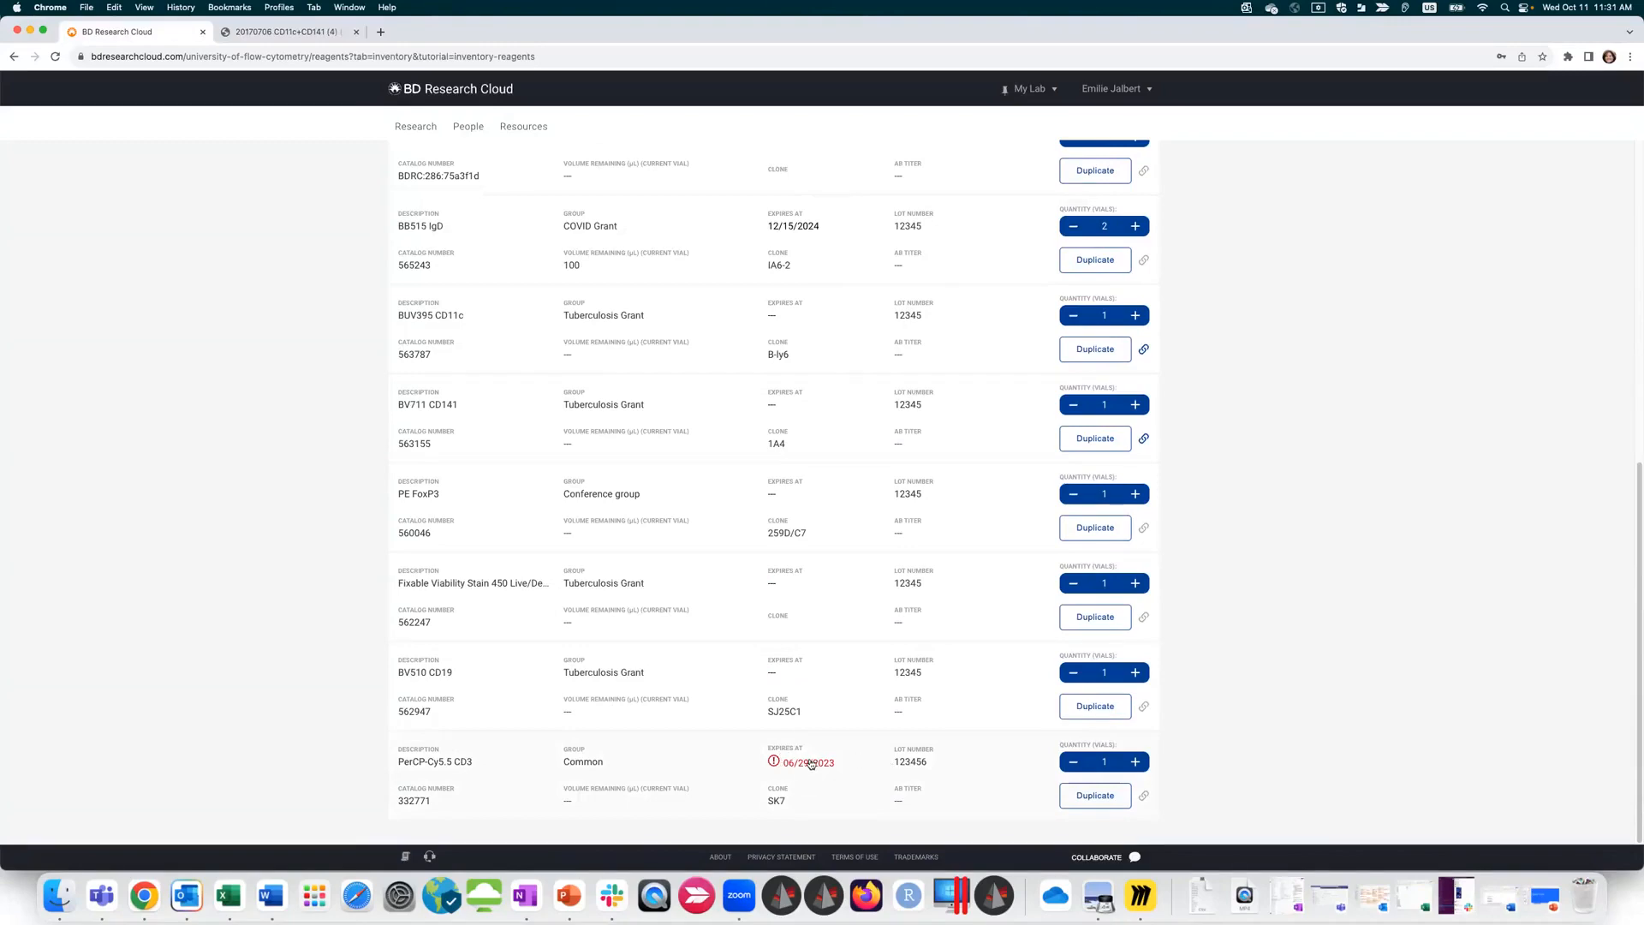
{"action": "scroll", "coordinate": [979, 579], "scroll_direction": "up", "scroll_amount": 7}
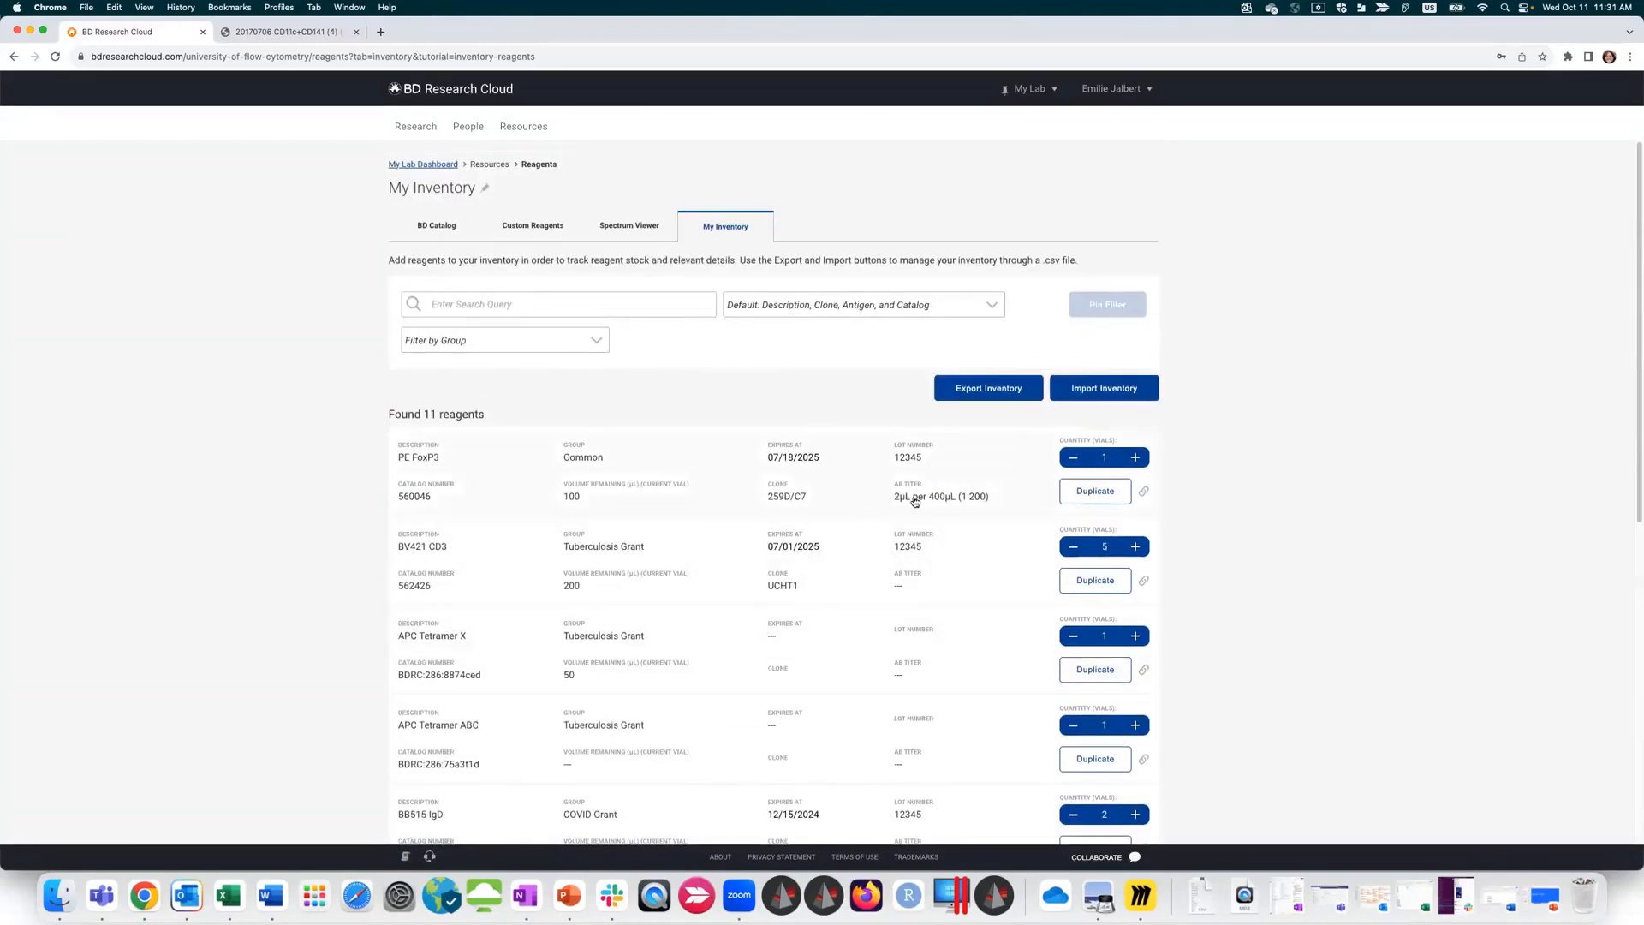
Step: Show the full titer details of the PE FoxP3 reagent in the Common group, including time, temperature and cellular location
{"action": "left_click", "coordinate": [914, 501]}
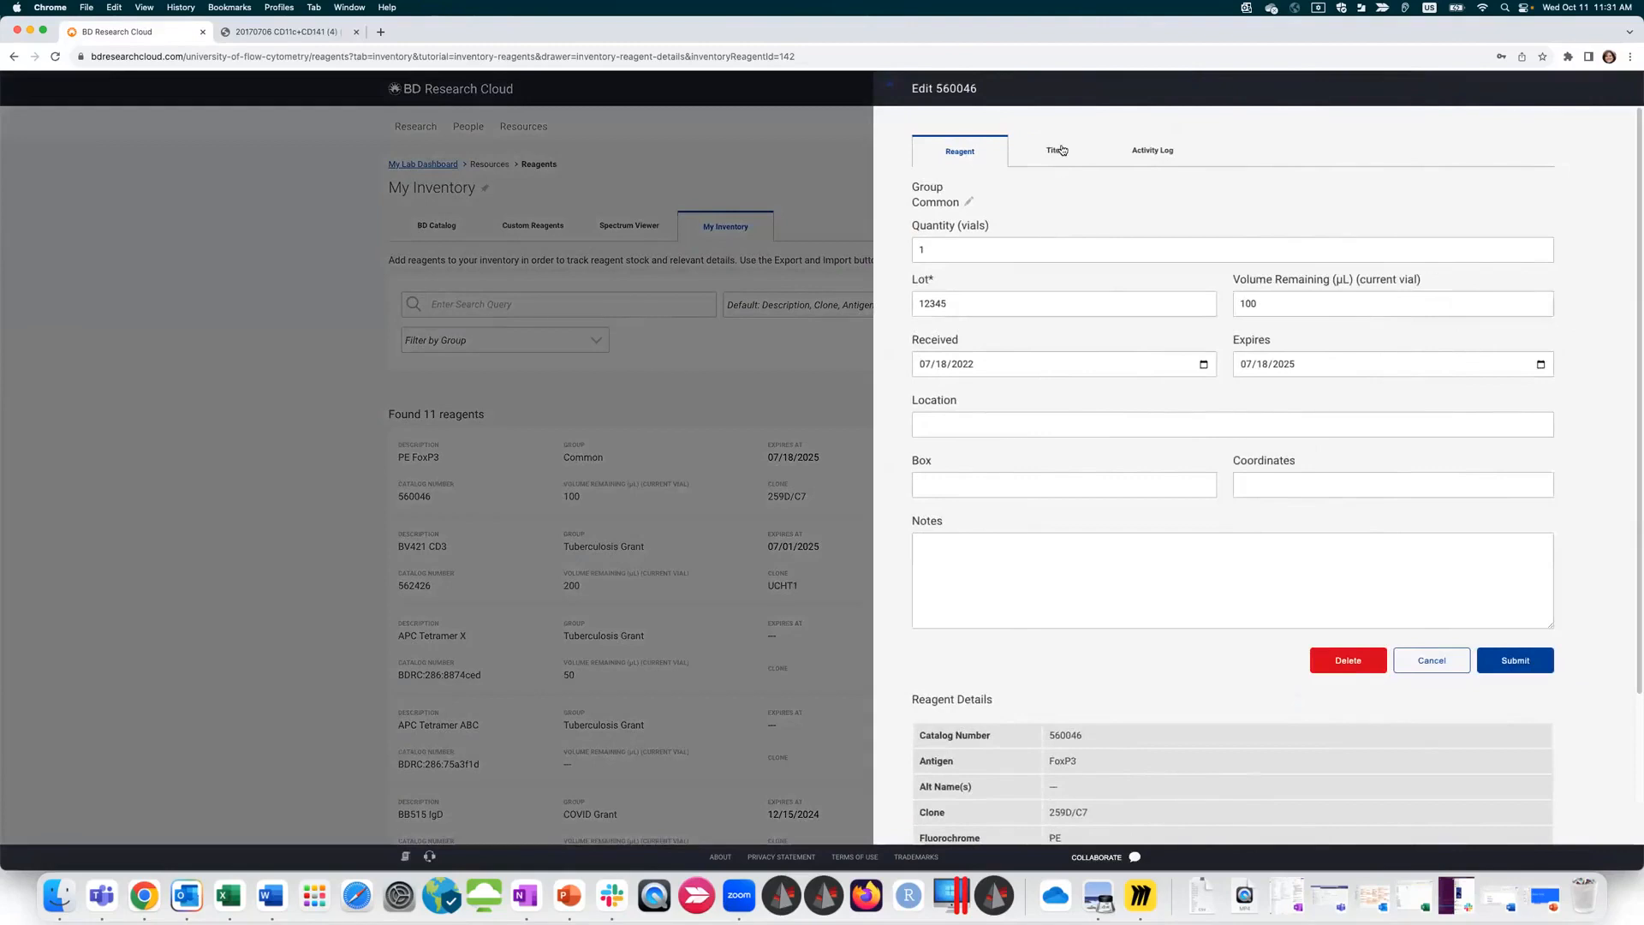
{"action": "left_click", "coordinate": [1056, 151]}
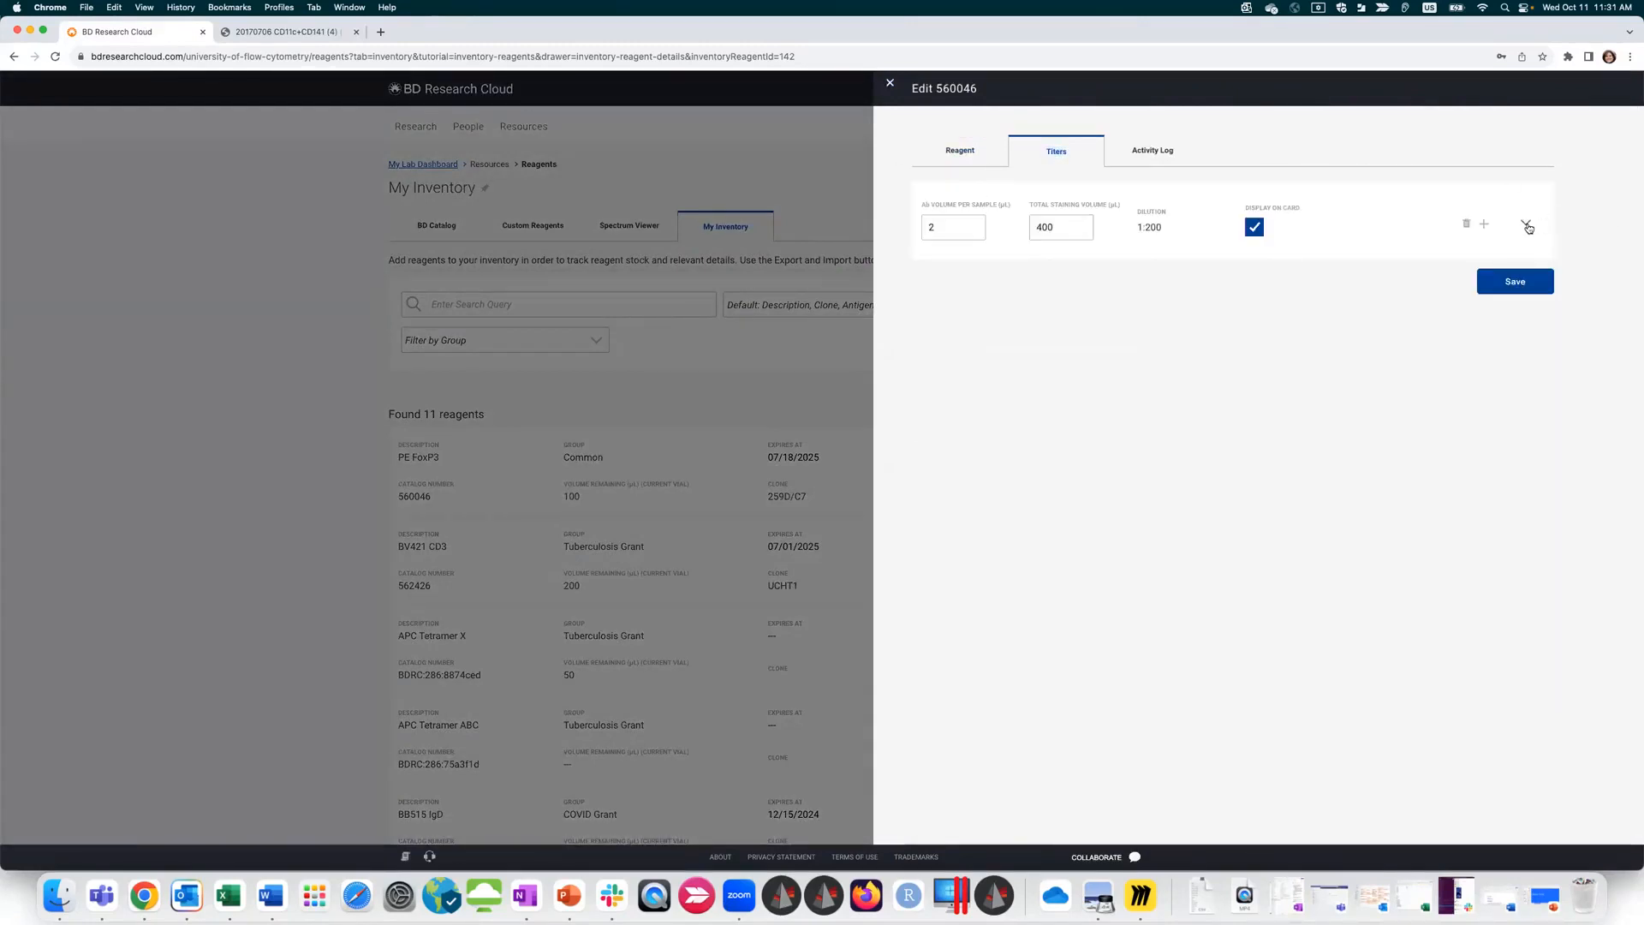
{"action": "left_click", "coordinate": [1524, 222]}
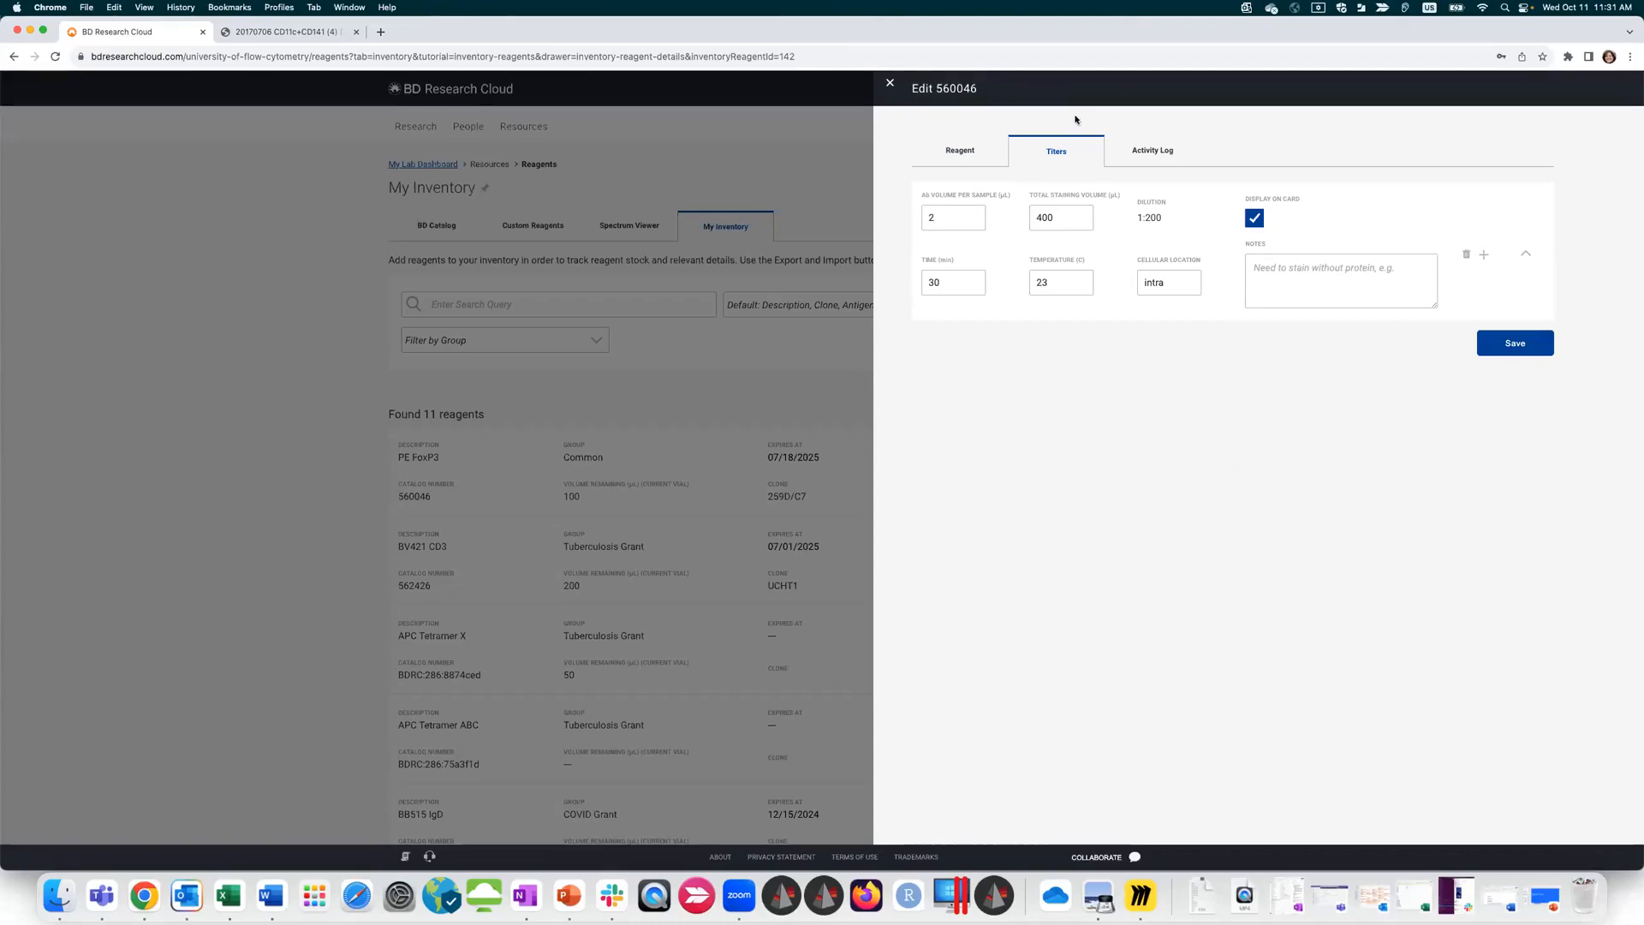
Step: Try adding a second titer entry to the PE FoxP3 reagent, remove the blank entry and close the reagent
{"action": "left_click", "coordinate": [1483, 254]}
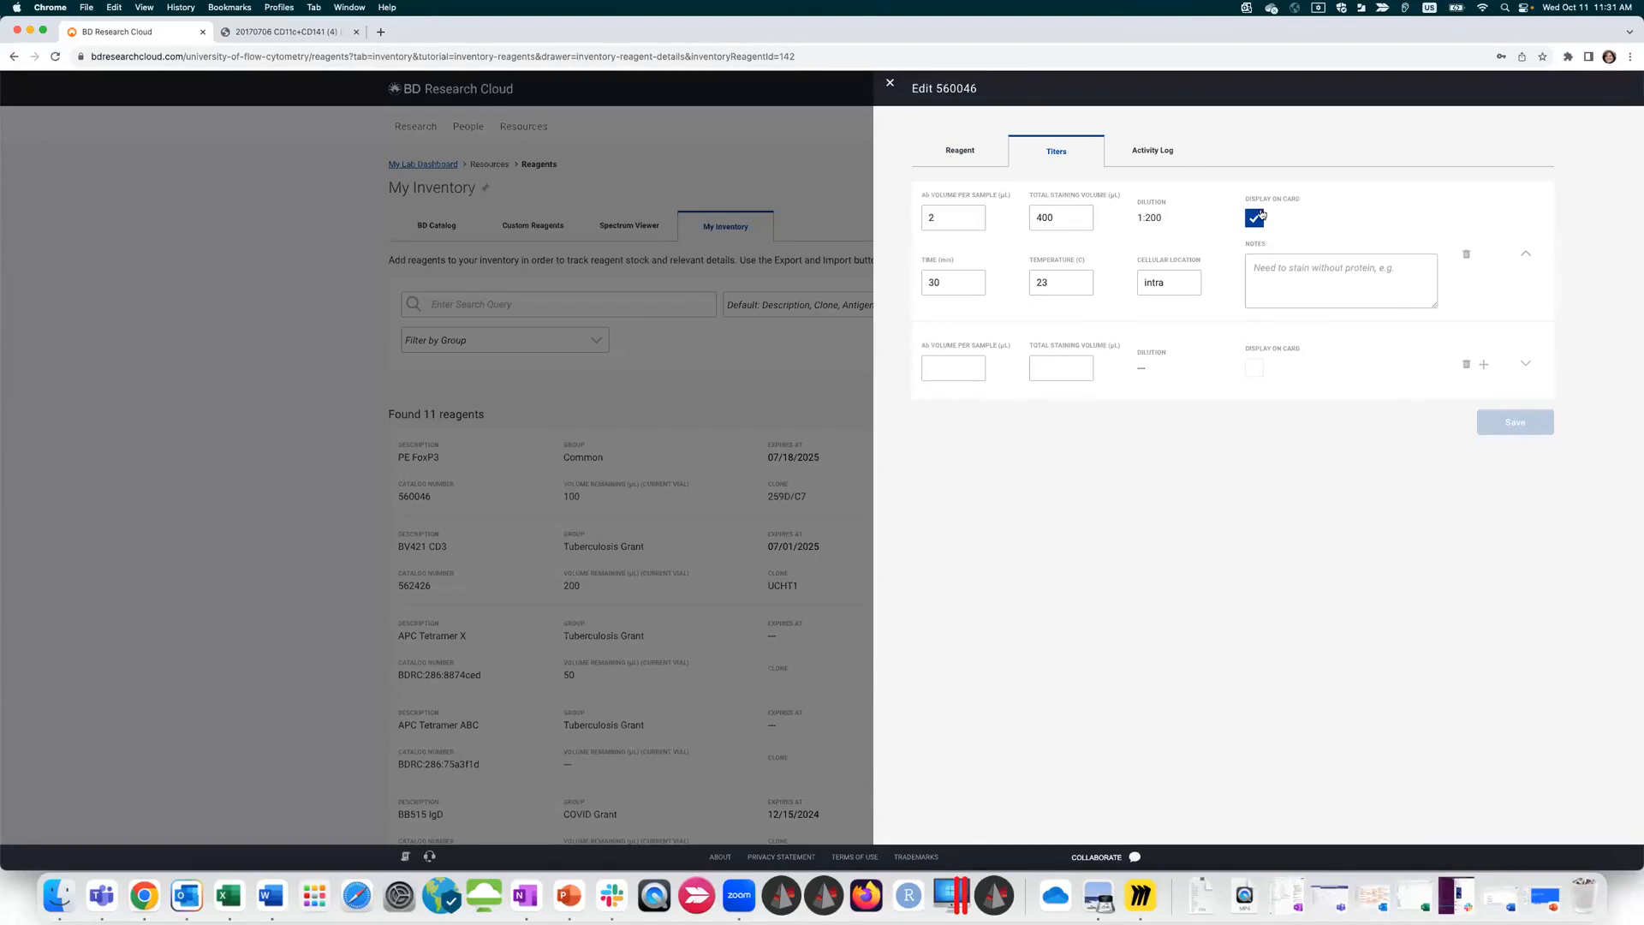
{"action": "left_click", "coordinate": [1465, 366]}
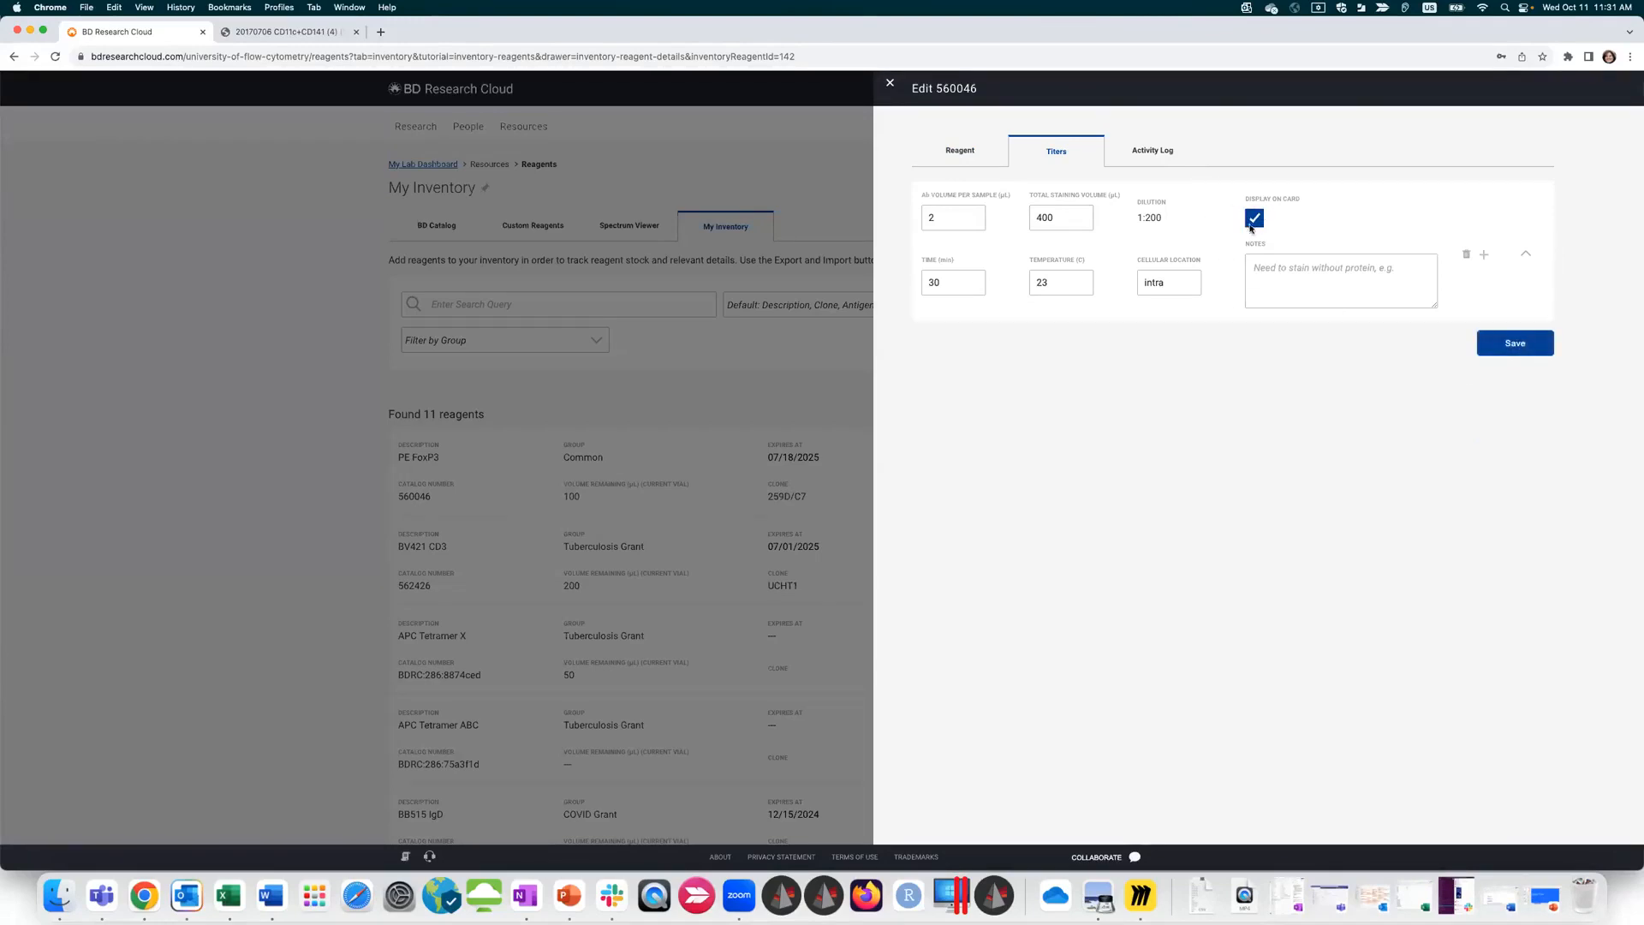
{"action": "left_click", "coordinate": [884, 88]}
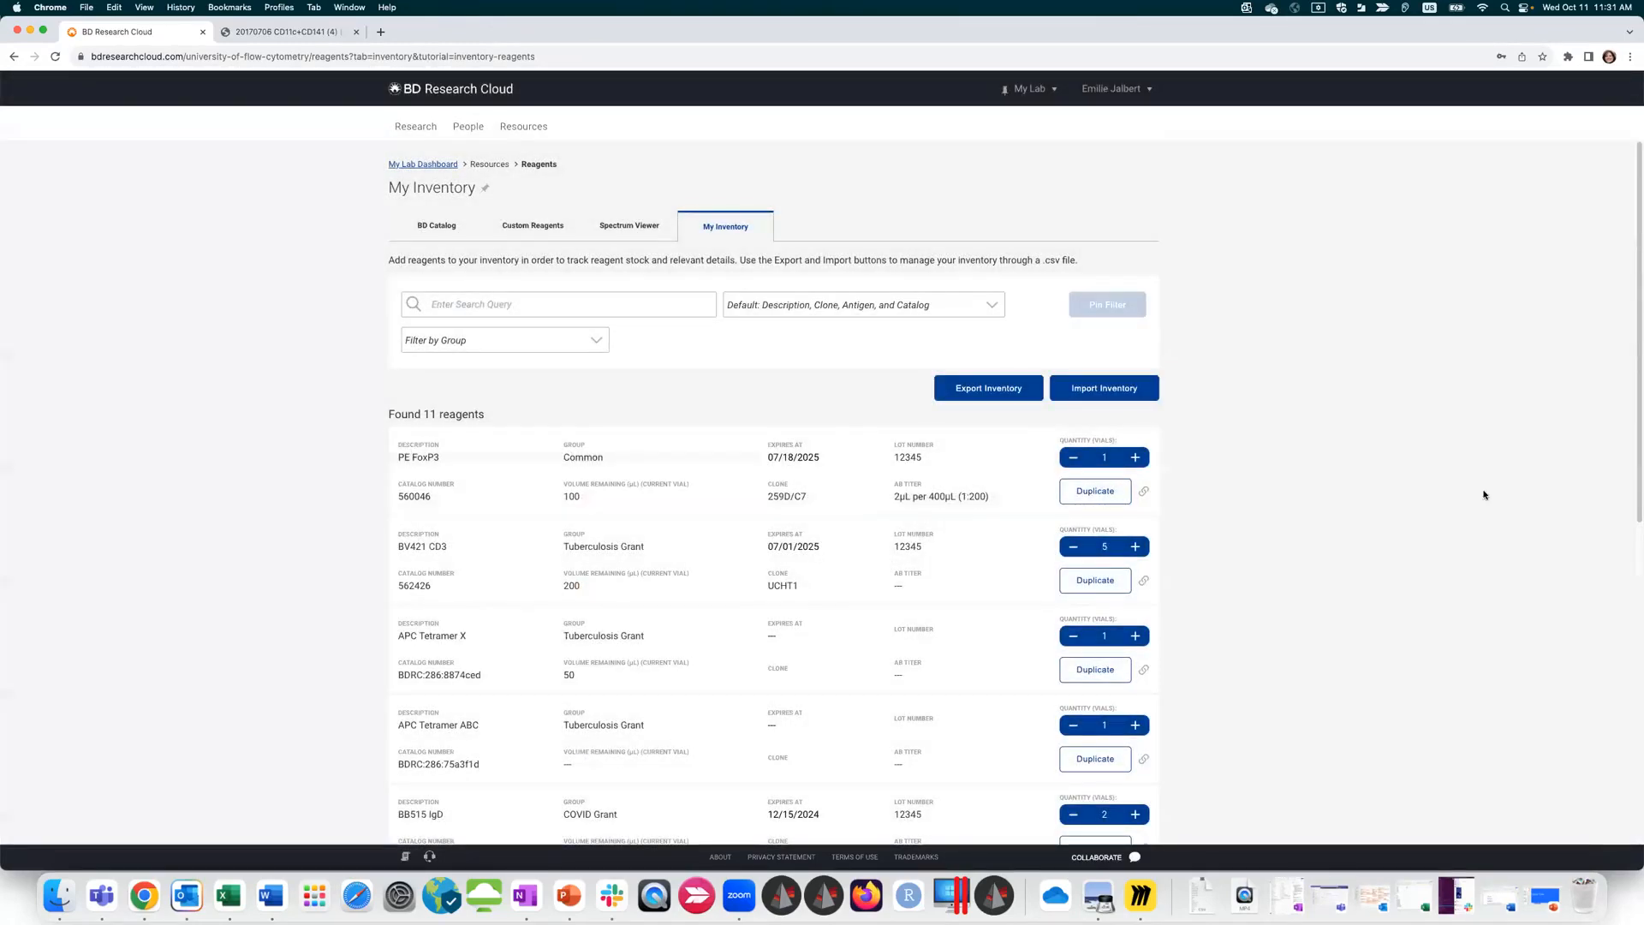
Step: Check the inventory options for BD Catalog and custom reagents, and return to the lab's inventory
{"action": "left_click", "coordinate": [445, 227]}
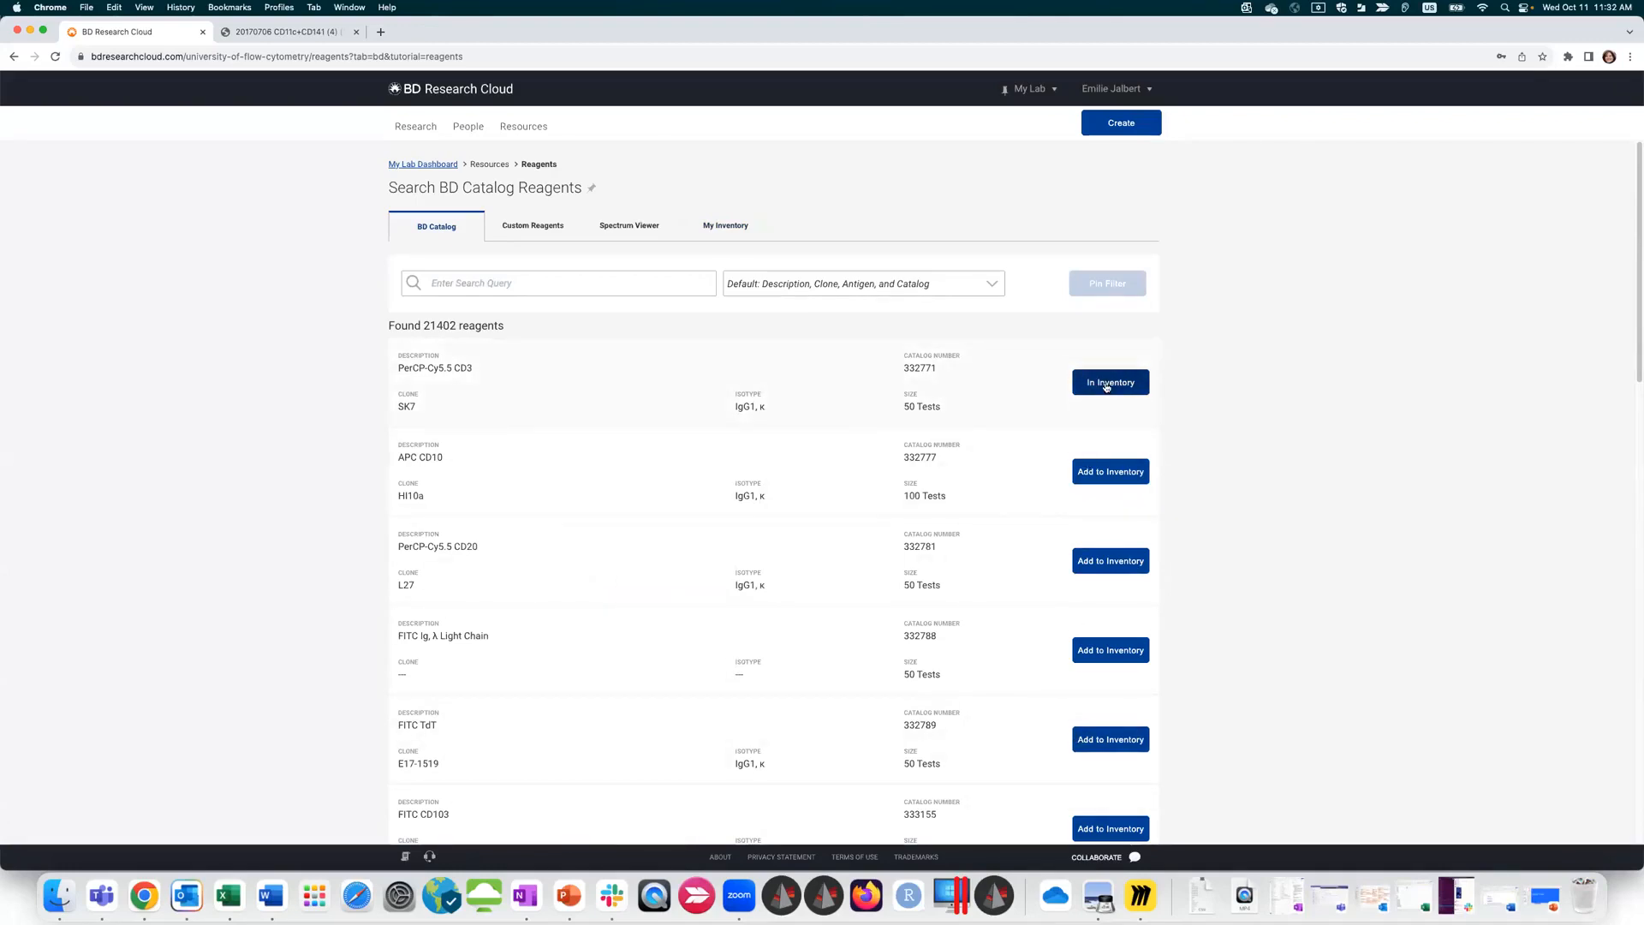
{"action": "left_click", "coordinate": [549, 230]}
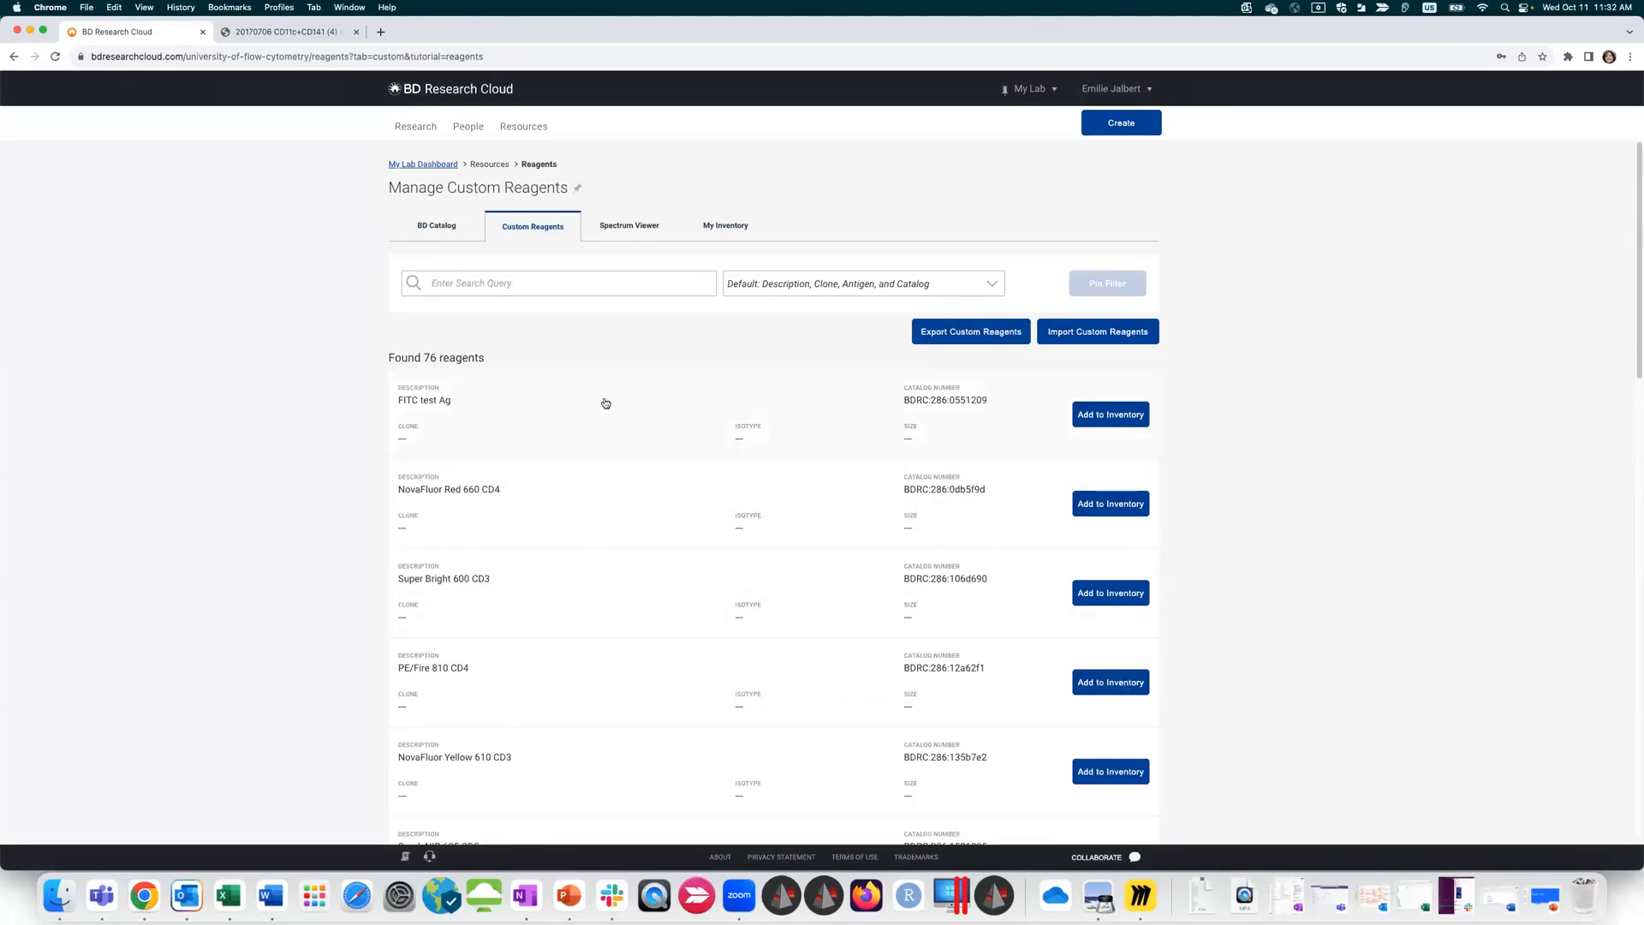
{"action": "left_click", "coordinate": [709, 226]}
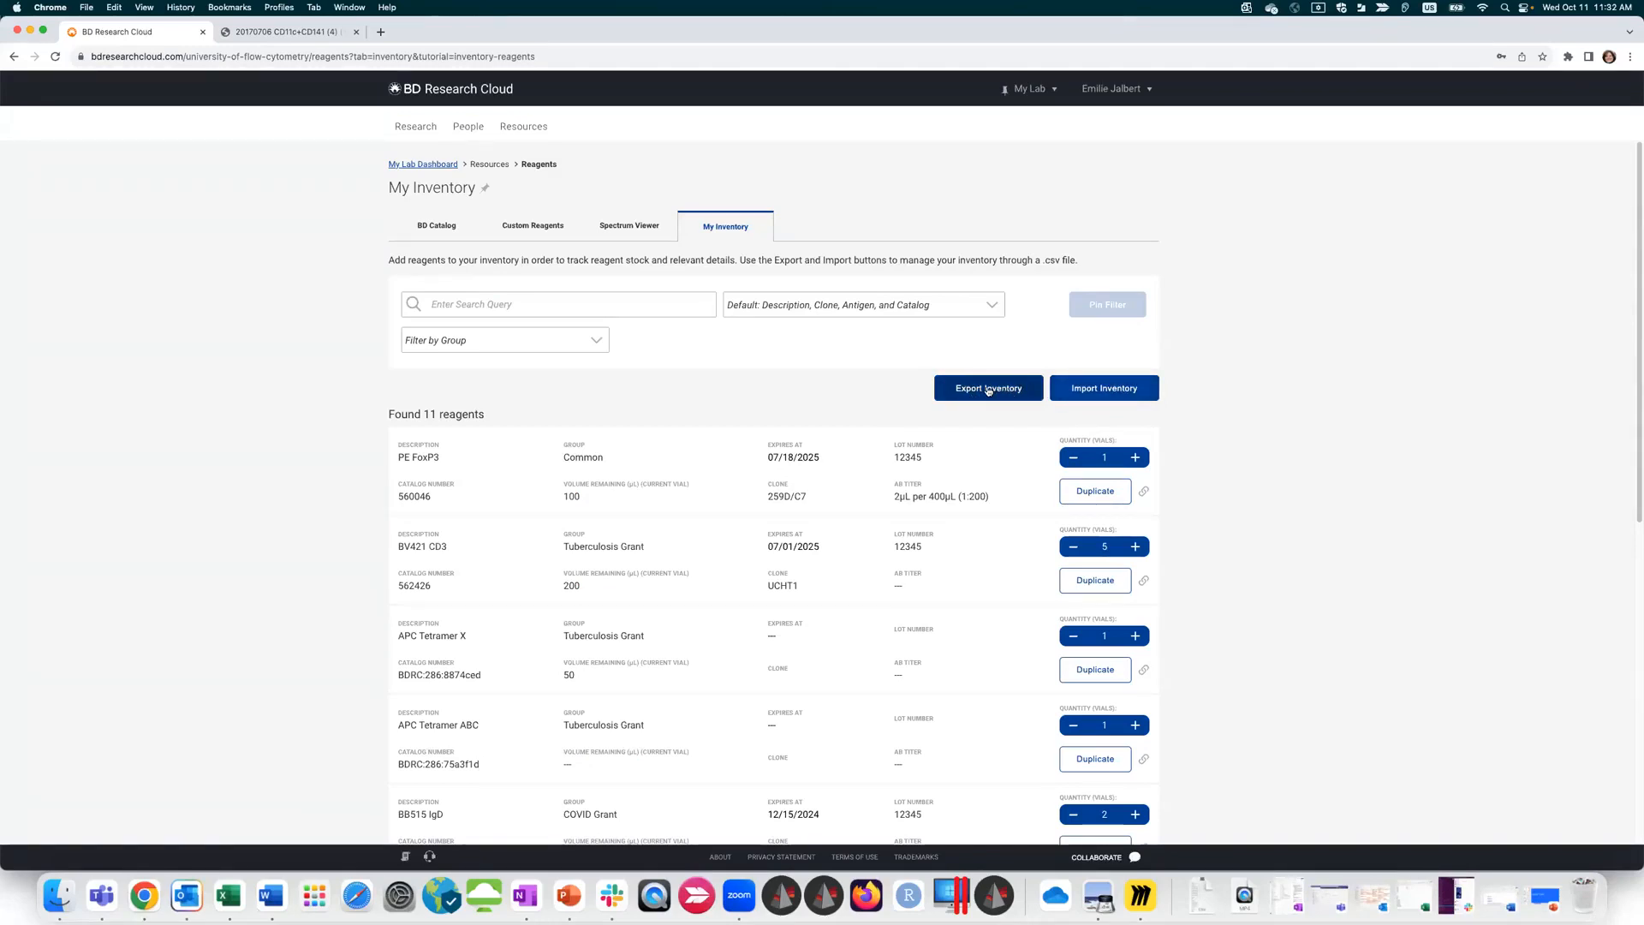
Step: Show the blank form for adding a custom reagent and close it without creating one
{"action": "left_click", "coordinate": [501, 228]}
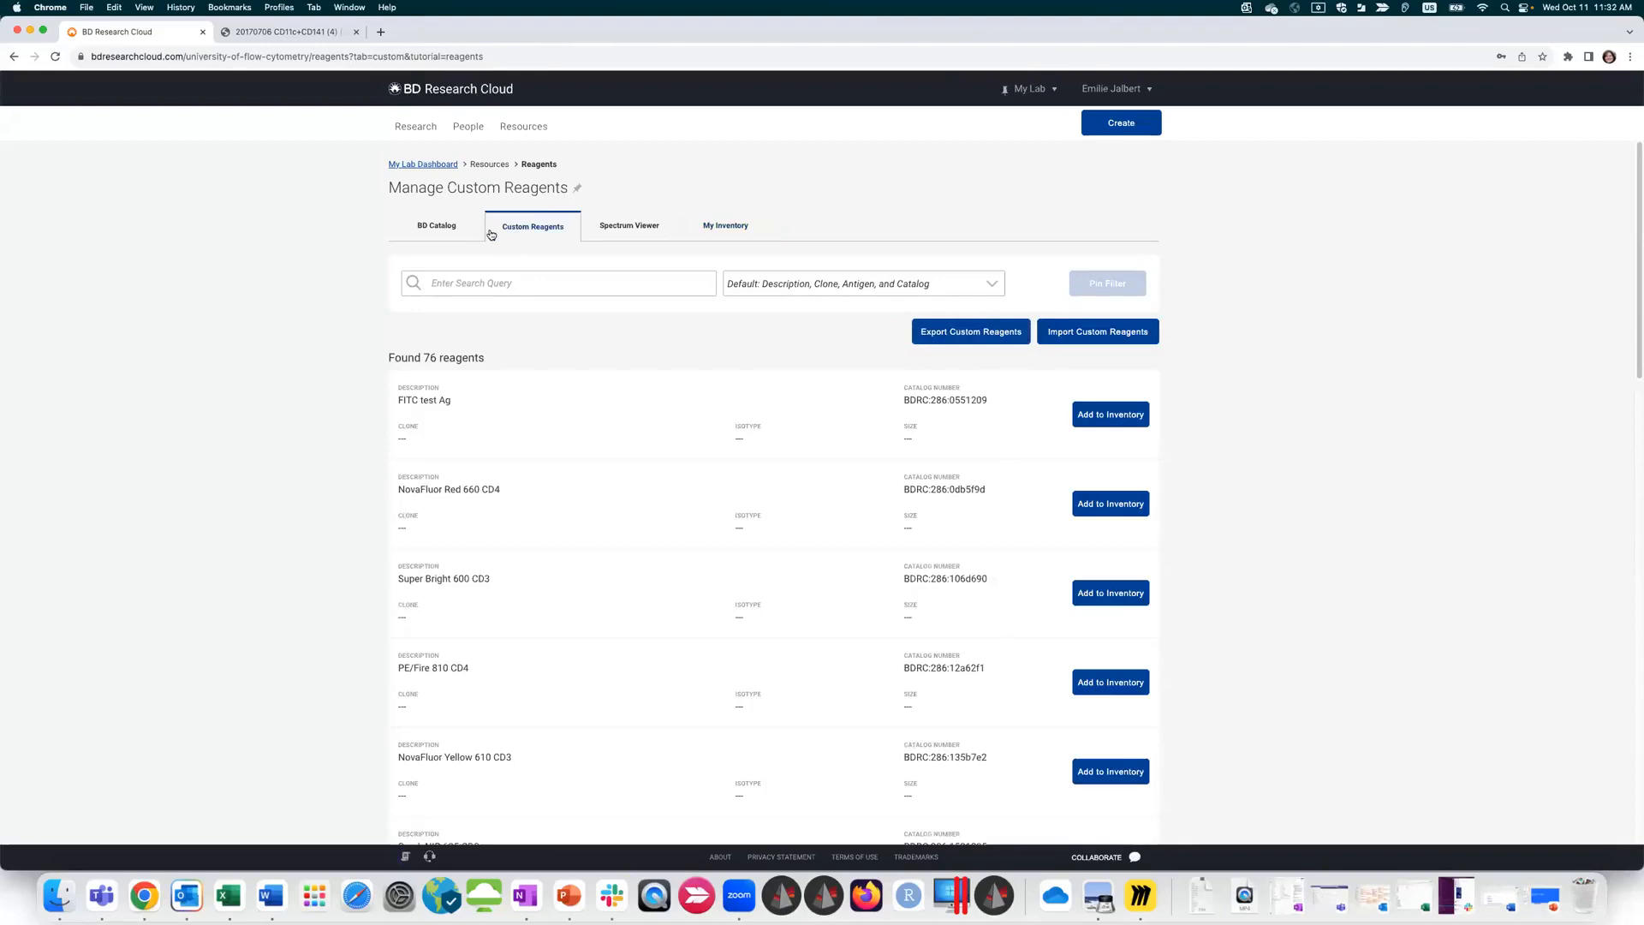
{"action": "left_click", "coordinate": [1114, 124]}
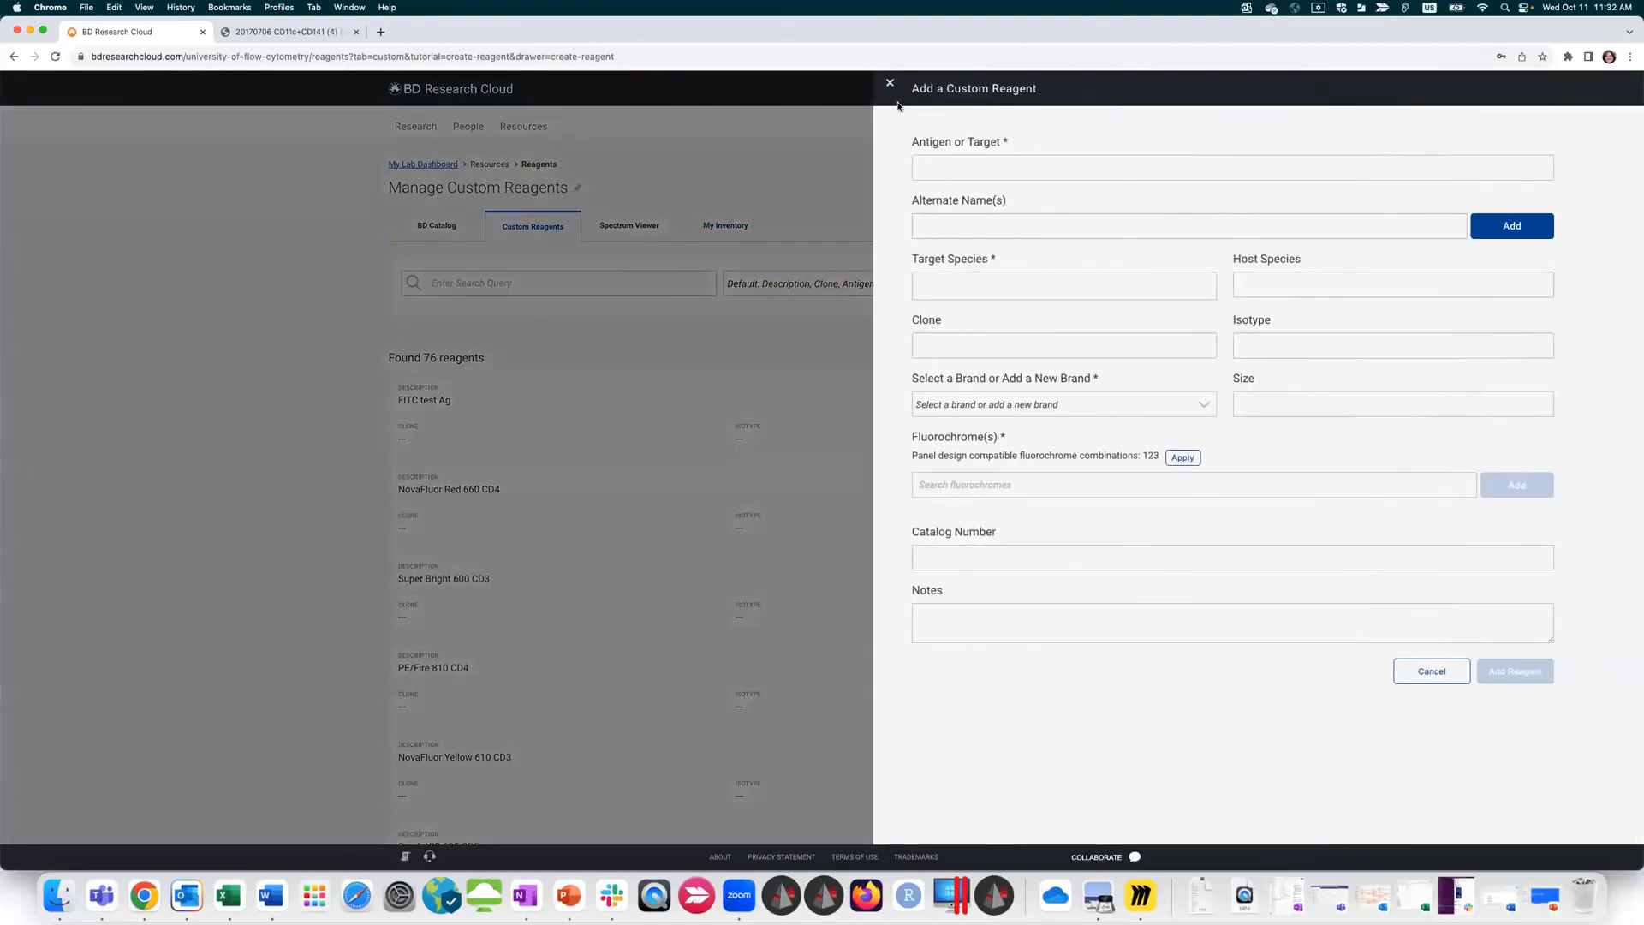
{"action": "left_click", "coordinate": [890, 83]}
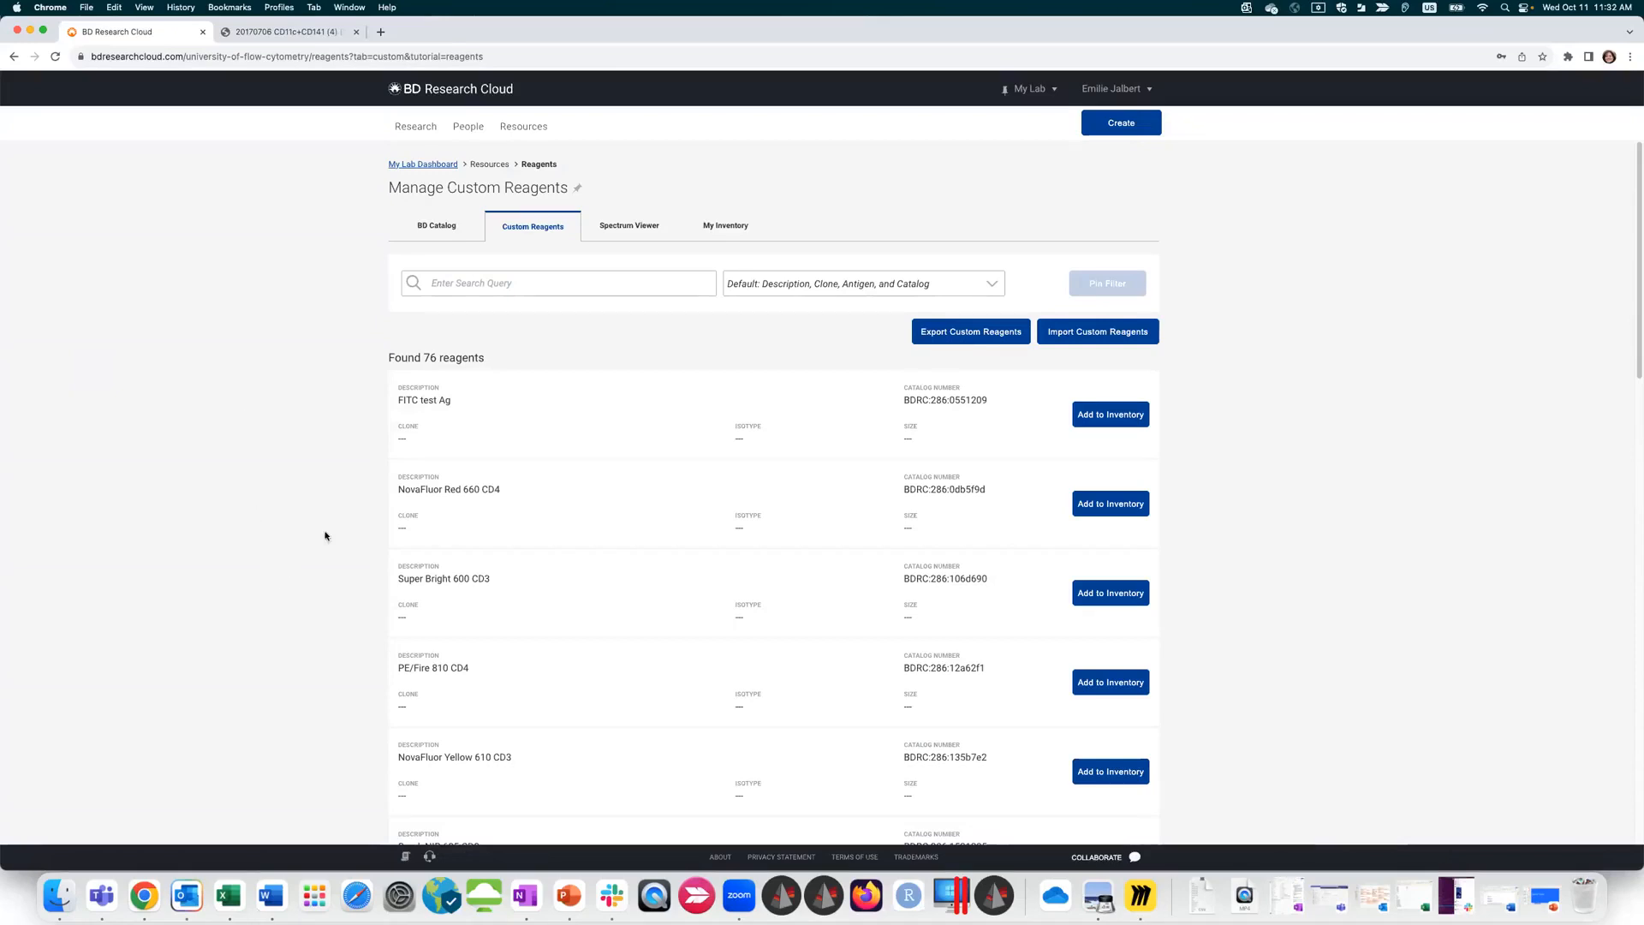
Step: Go to the Panels resource and collapse the custom panels to show the OMIPs
{"action": "left_click", "coordinate": [529, 125]}
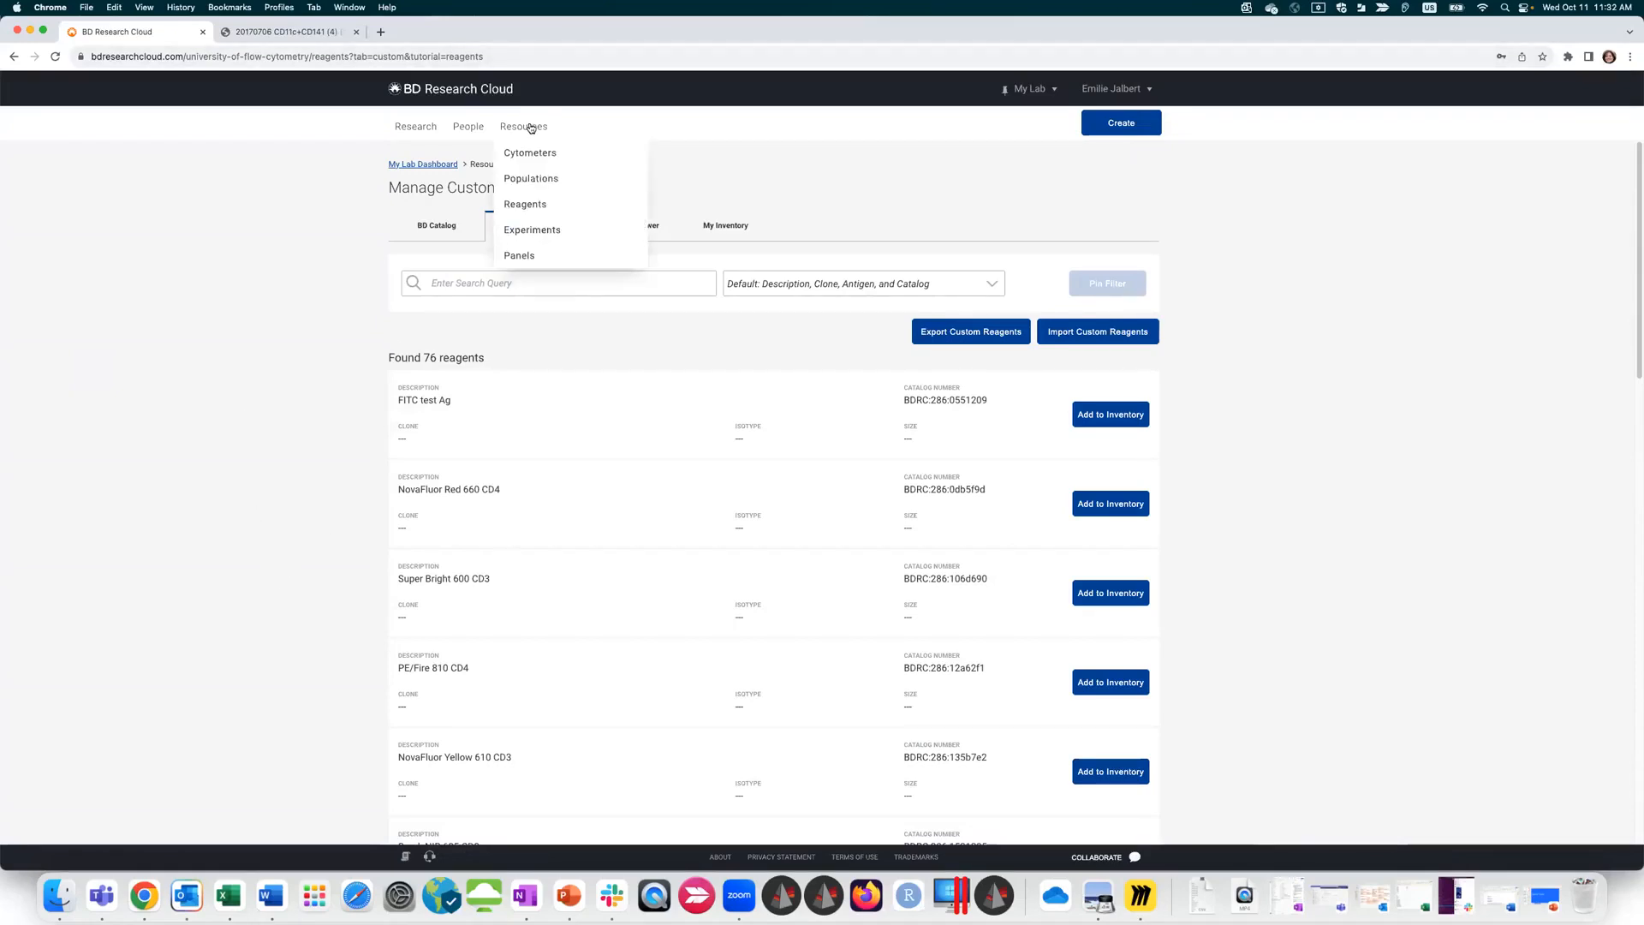
{"action": "left_click", "coordinate": [517, 256]}
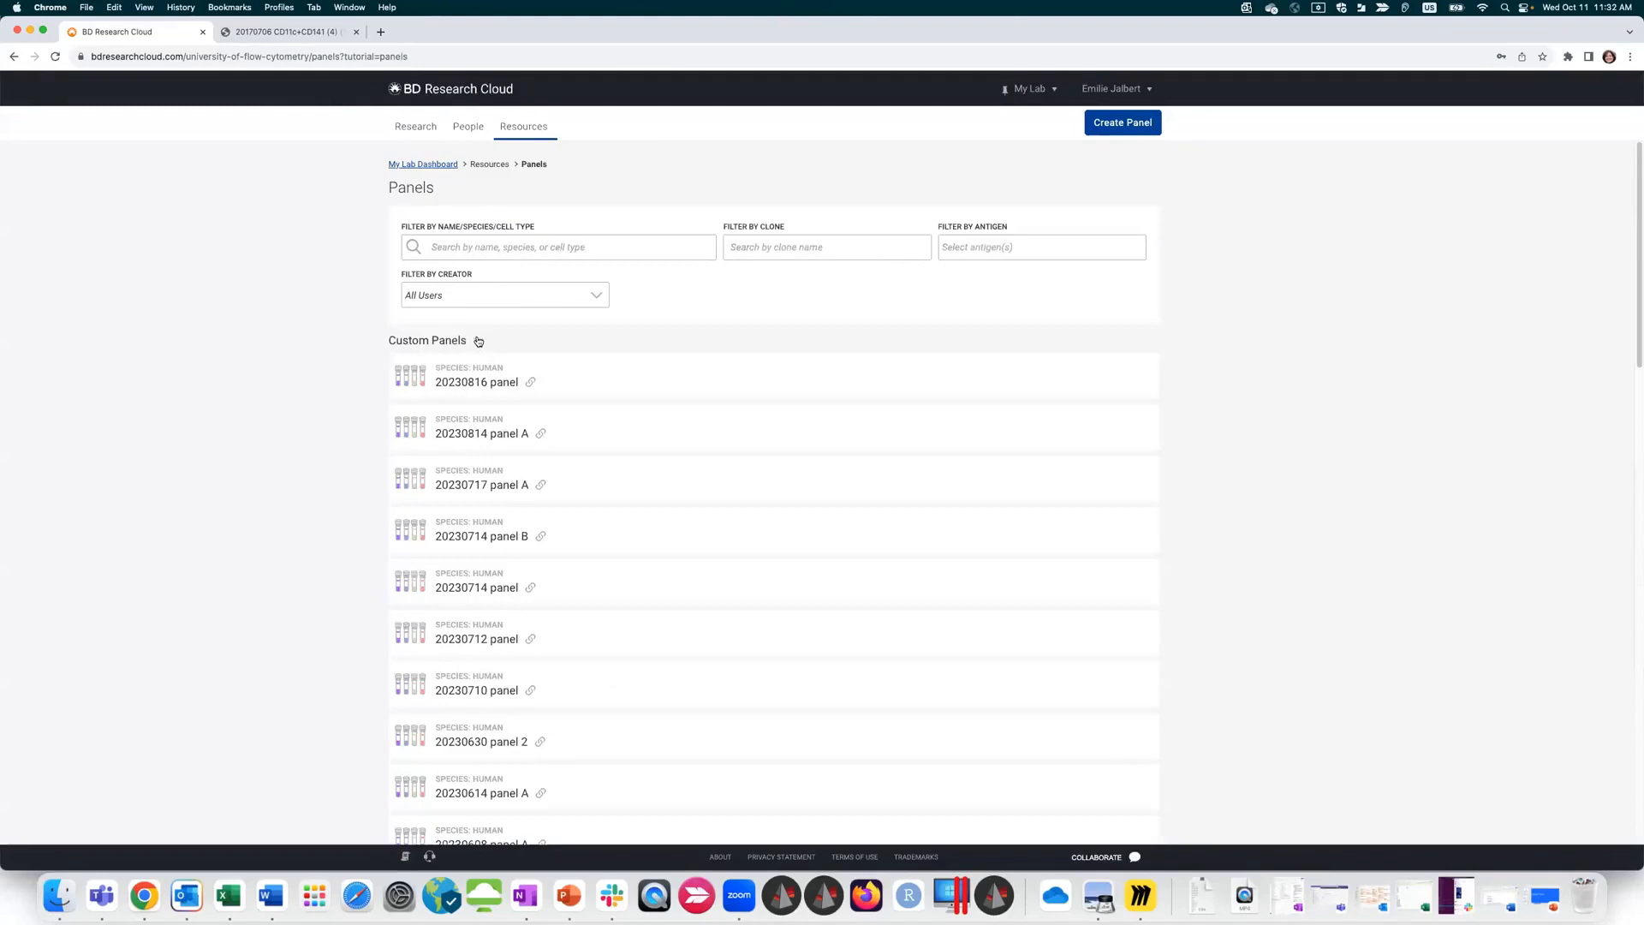
{"action": "left_click", "coordinate": [478, 340]}
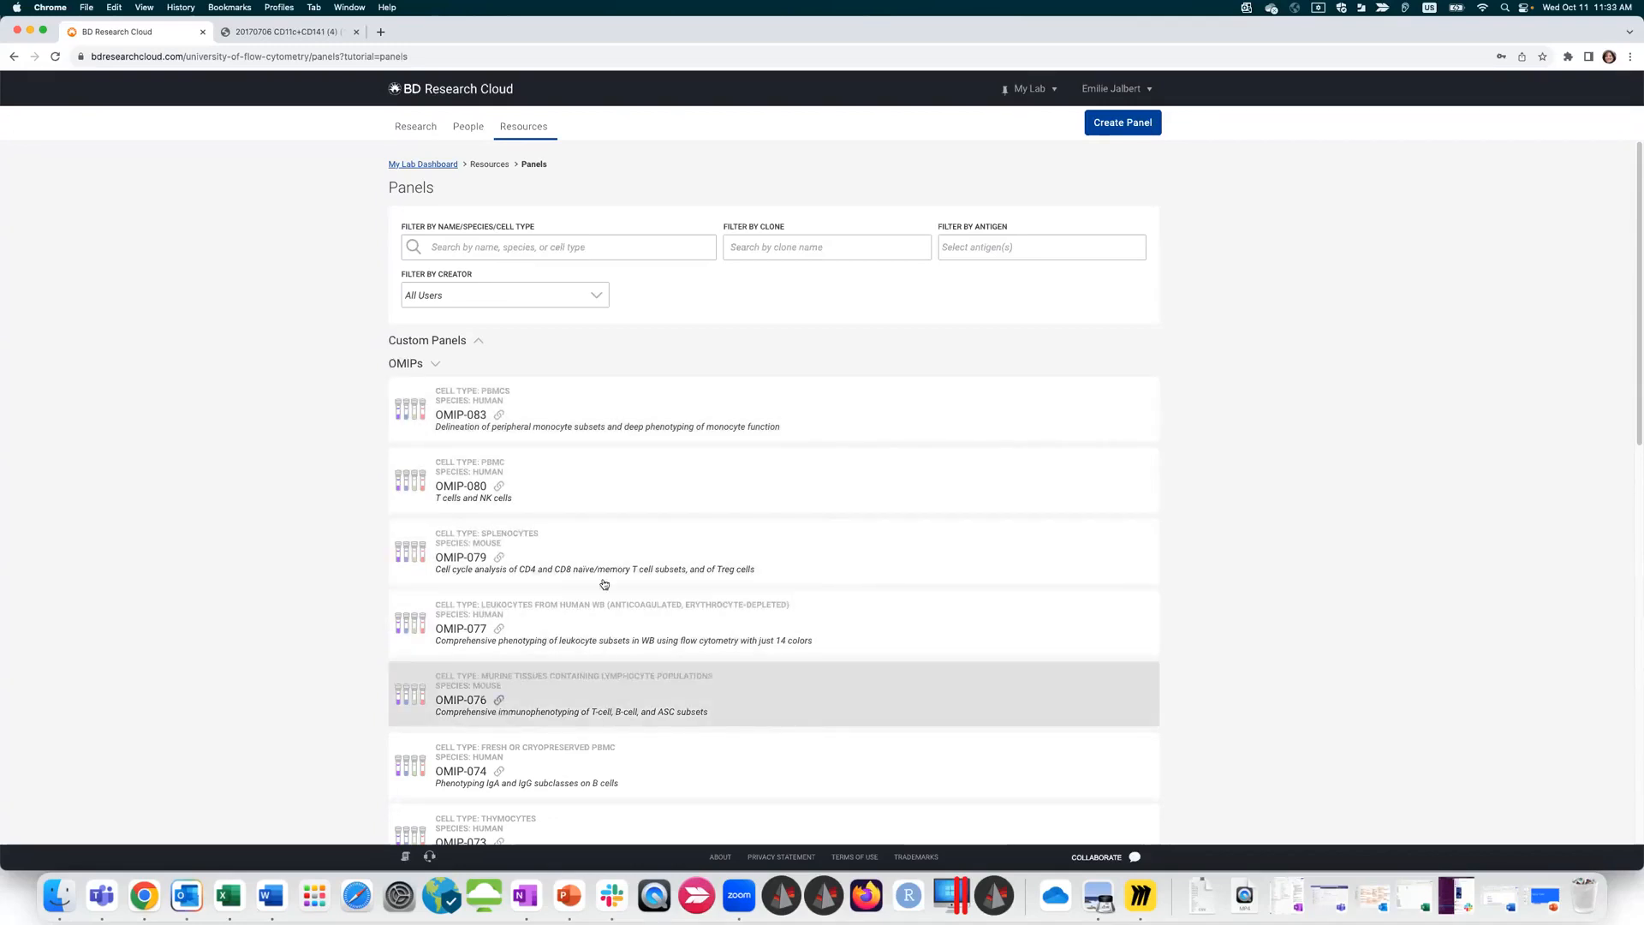
Step: Review the OMIP-080 panel's reagents by laser, view its linked citation, and return to the panel details
{"action": "left_click", "coordinate": [558, 486]}
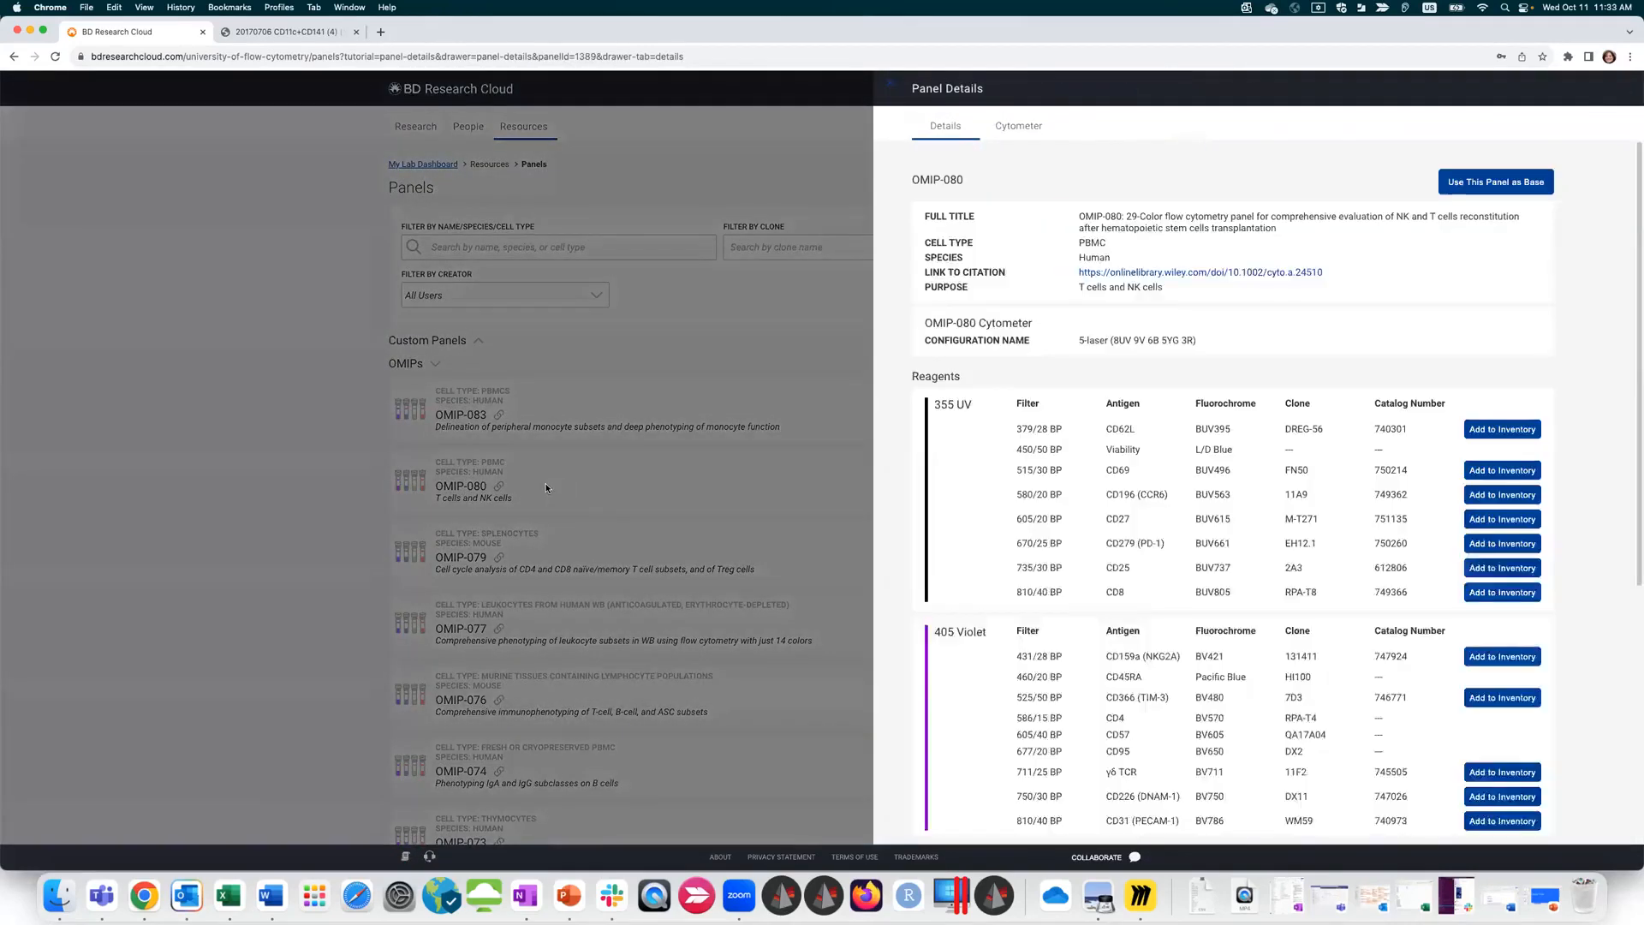
{"action": "scroll", "coordinate": [1021, 411], "scroll_direction": "down", "scroll_amount": 1}
{"action": "scroll", "coordinate": [1027, 359], "scroll_direction": "down", "scroll_amount": 2}
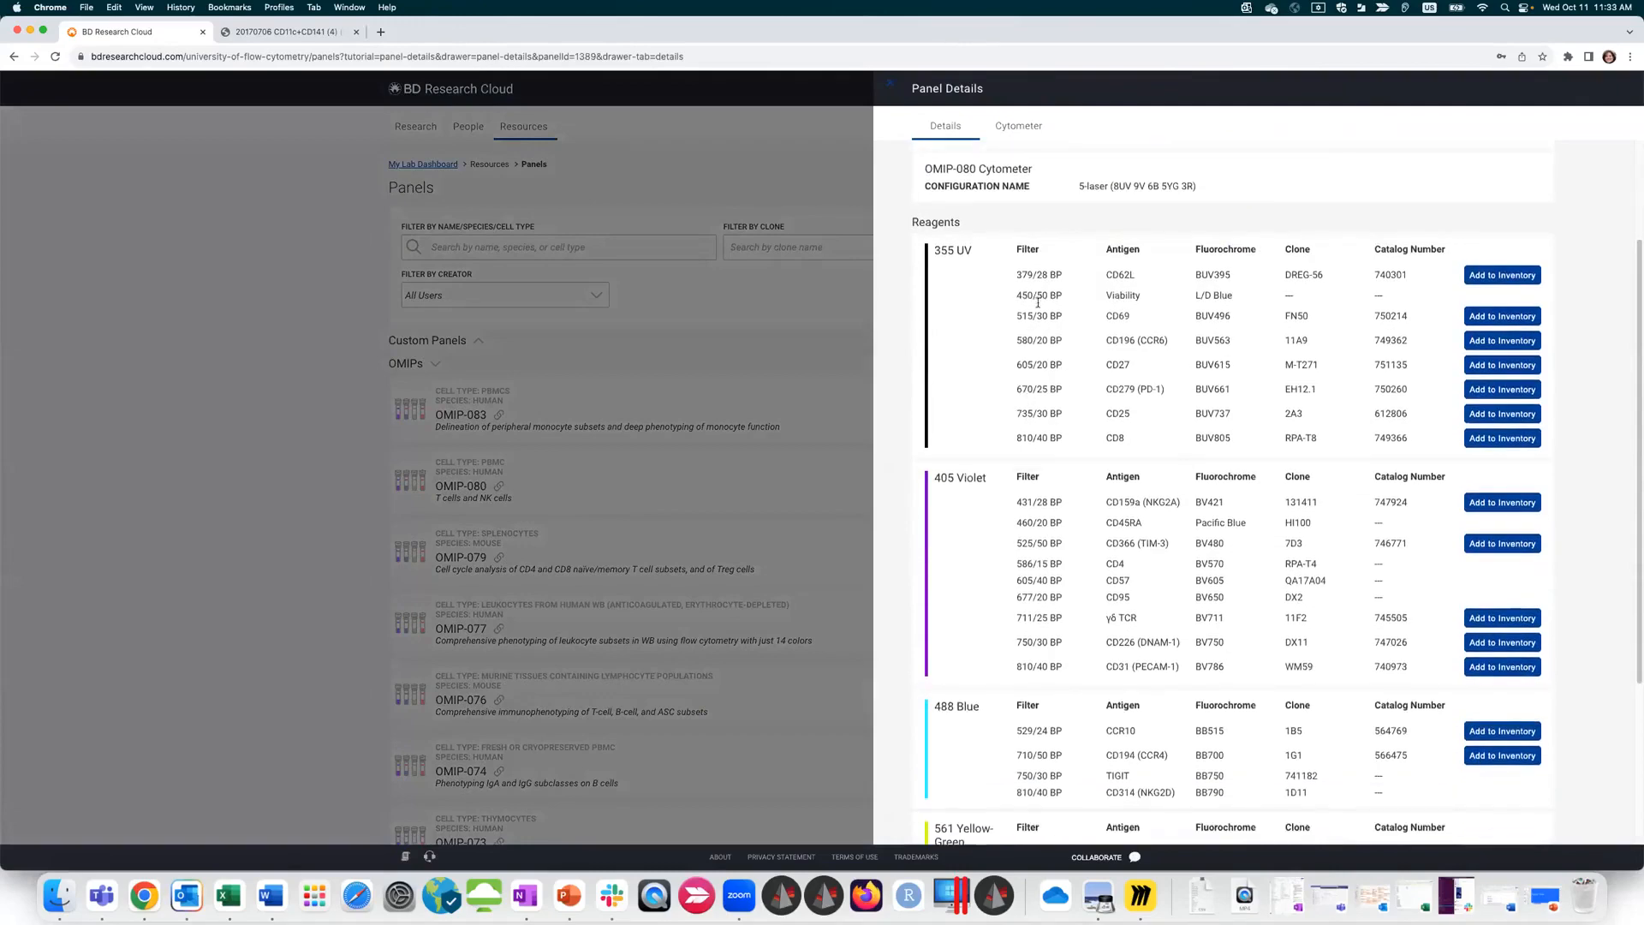
{"action": "scroll", "coordinate": [1113, 719], "scroll_direction": "down", "scroll_amount": 5}
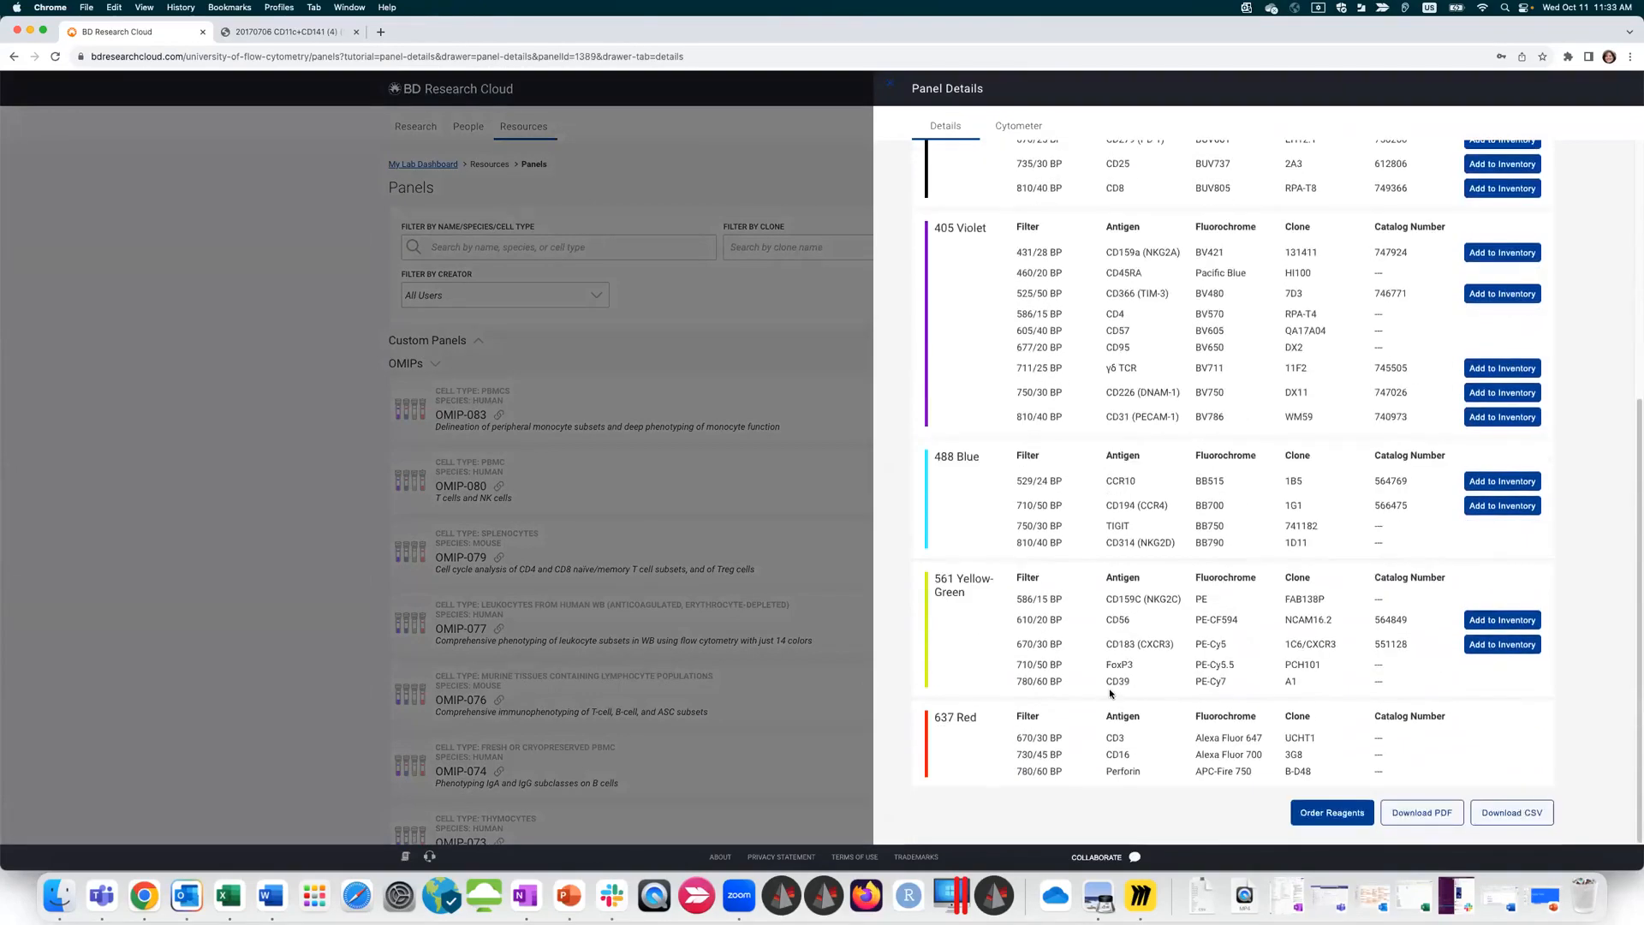
{"action": "scroll", "coordinate": [1111, 691], "scroll_direction": "up", "scroll_amount": 8}
{"action": "left_click", "coordinate": [1166, 270]}
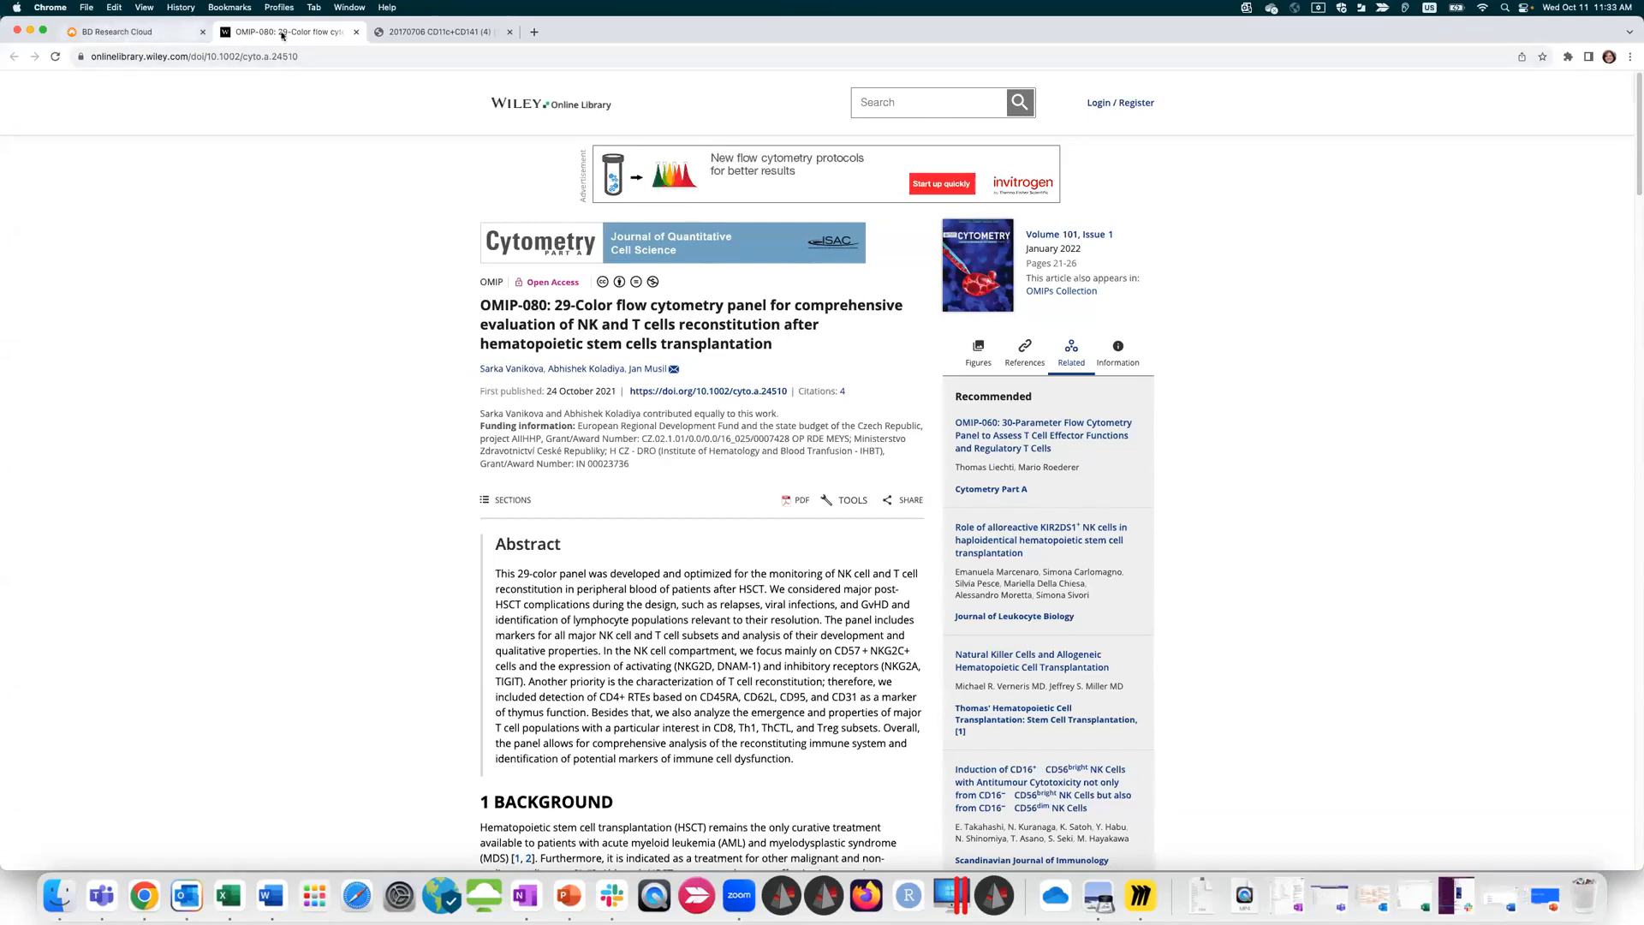
{"action": "left_click", "coordinate": [112, 34]}
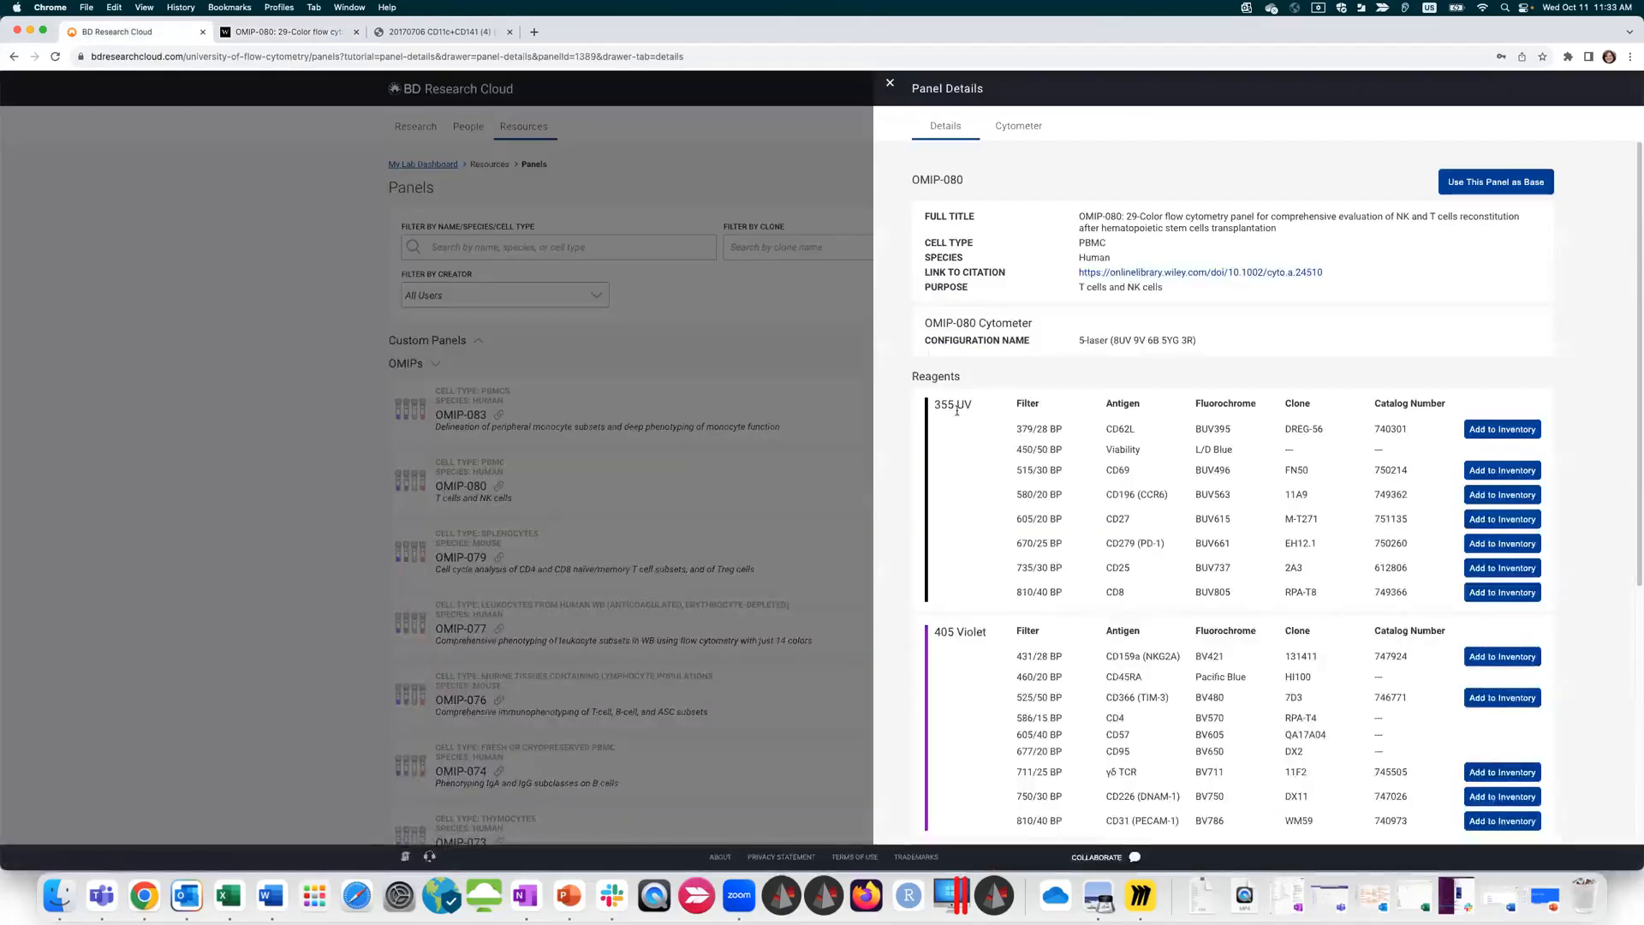
Step: Examine the OMIP-080 cytometer's lasers and filters, return to the panel's general details and close them
{"action": "left_click", "coordinate": [1023, 126]}
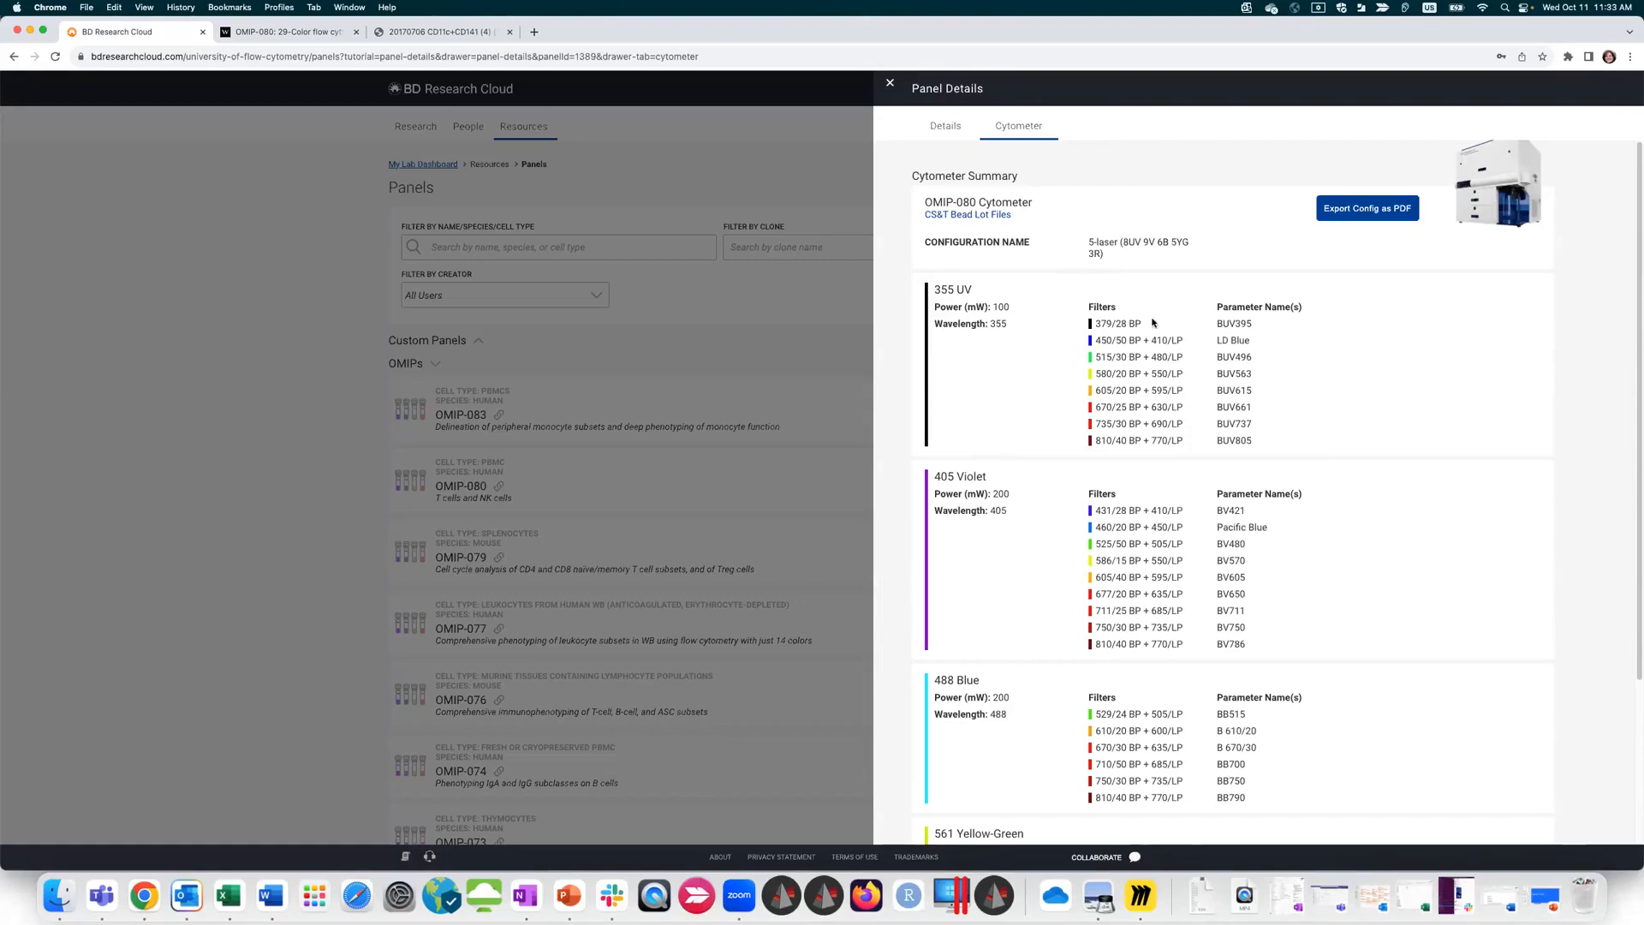
{"action": "scroll", "coordinate": [1173, 360], "scroll_direction": "down", "scroll_amount": 3}
{"action": "scroll", "coordinate": [1194, 446], "scroll_direction": "up", "scroll_amount": 3}
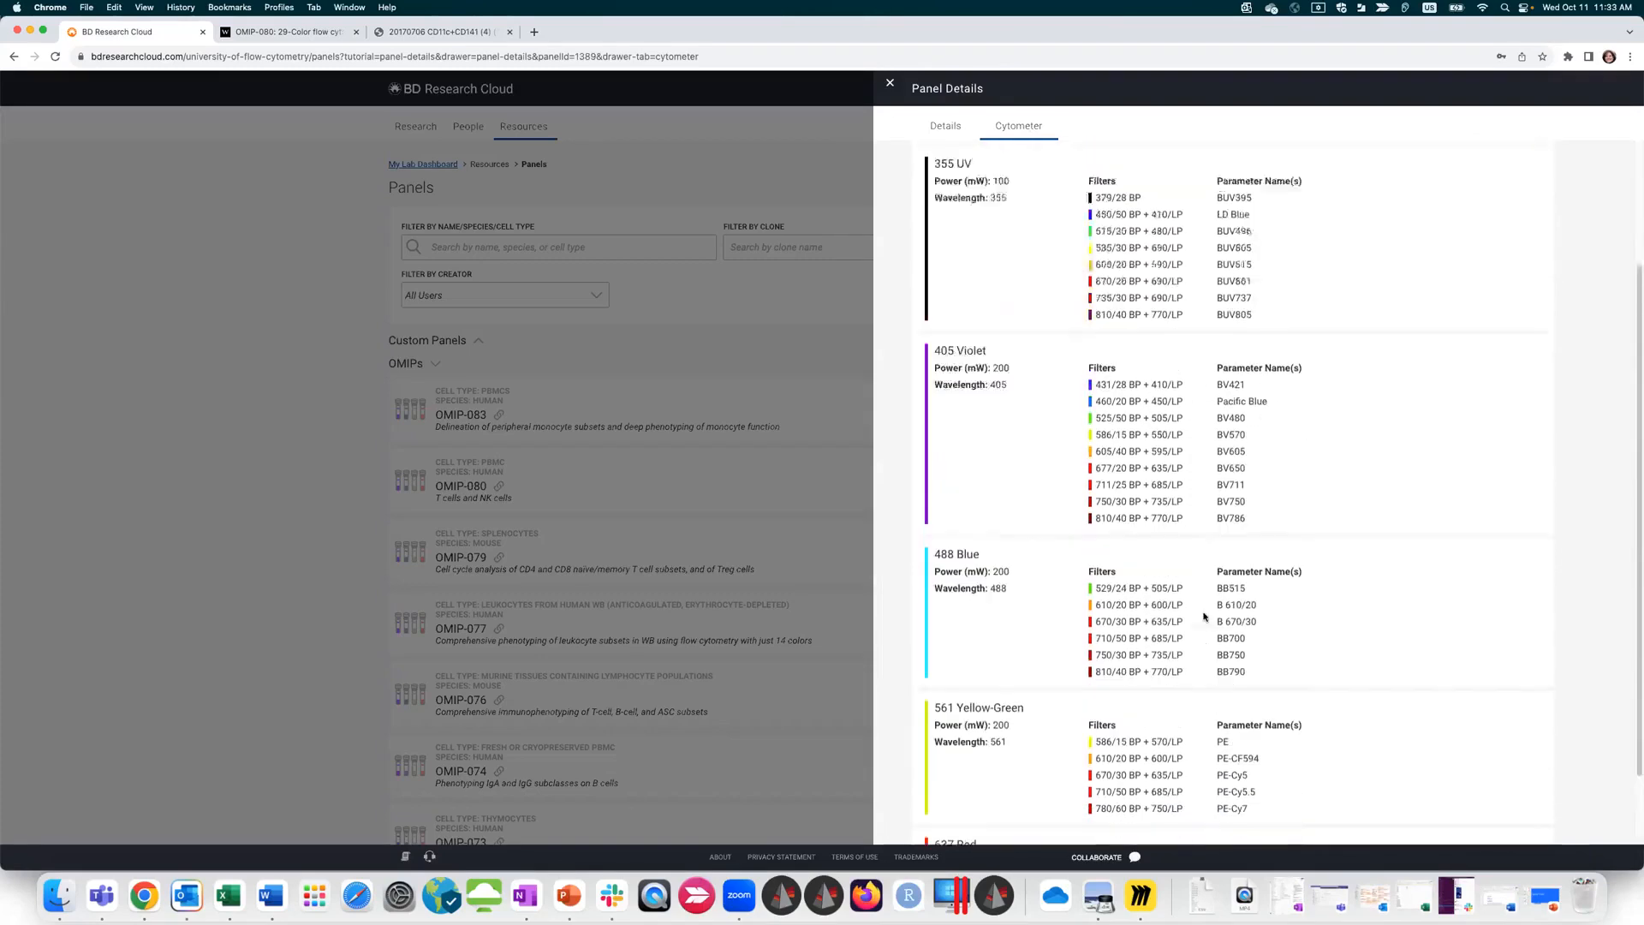
{"action": "left_click_drag", "start_coordinate": [961, 126], "coordinate": [941, 128]}
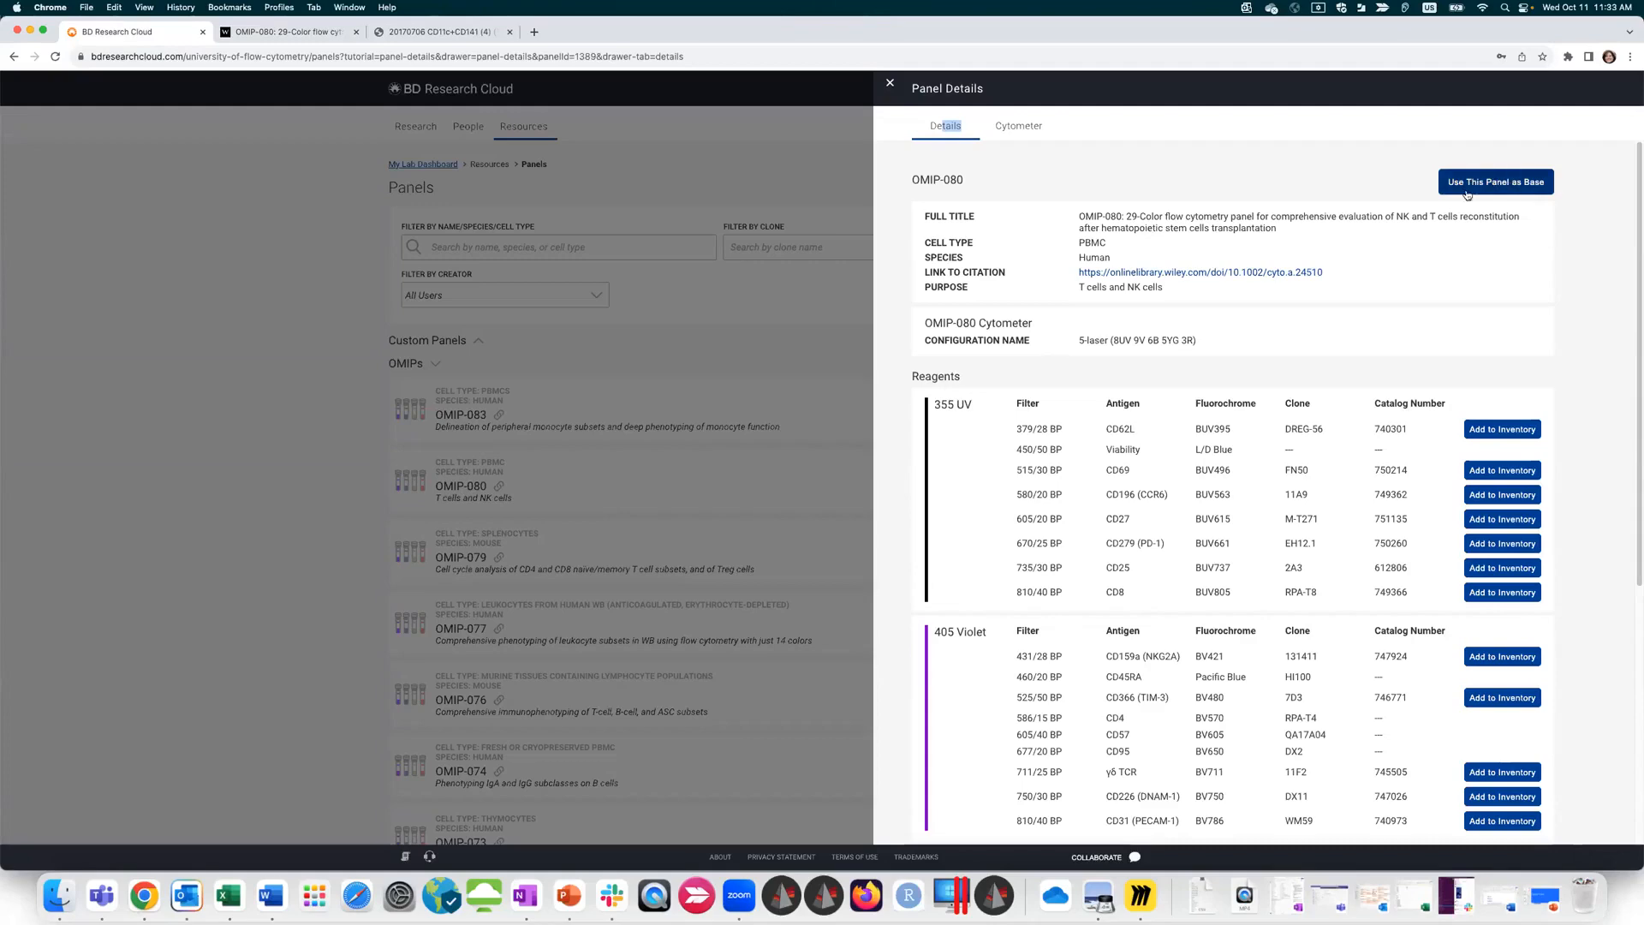
{"action": "left_click", "coordinate": [890, 82]}
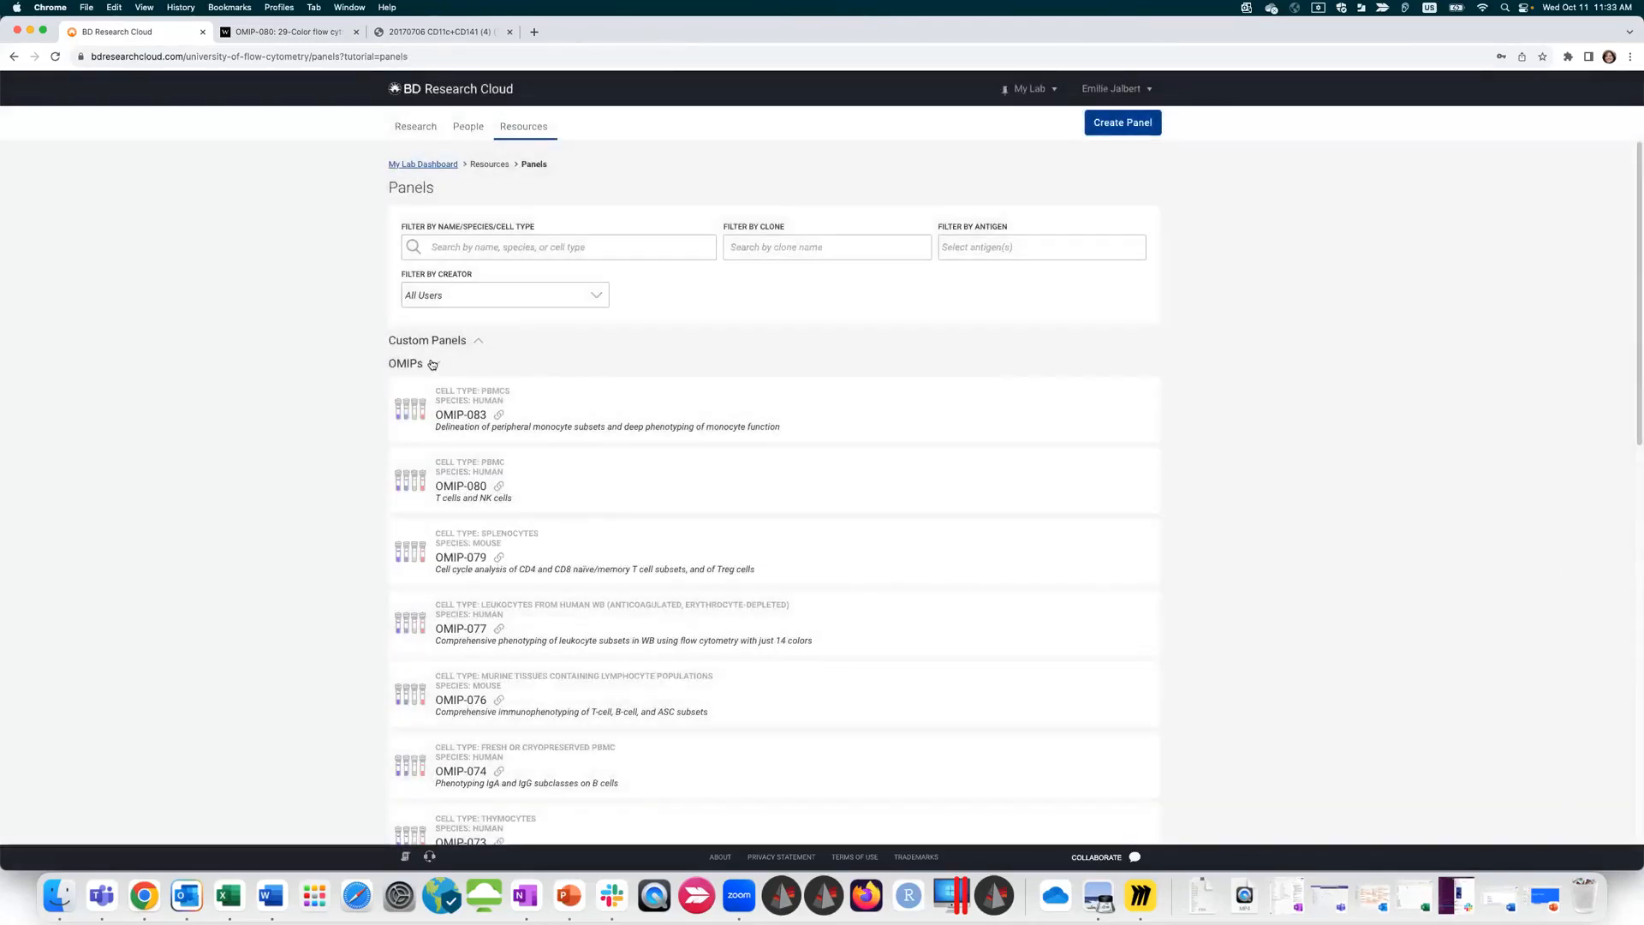
Step: Collapse the OMIPs and look through the list of BD Panels
{"action": "left_click", "coordinate": [433, 363]}
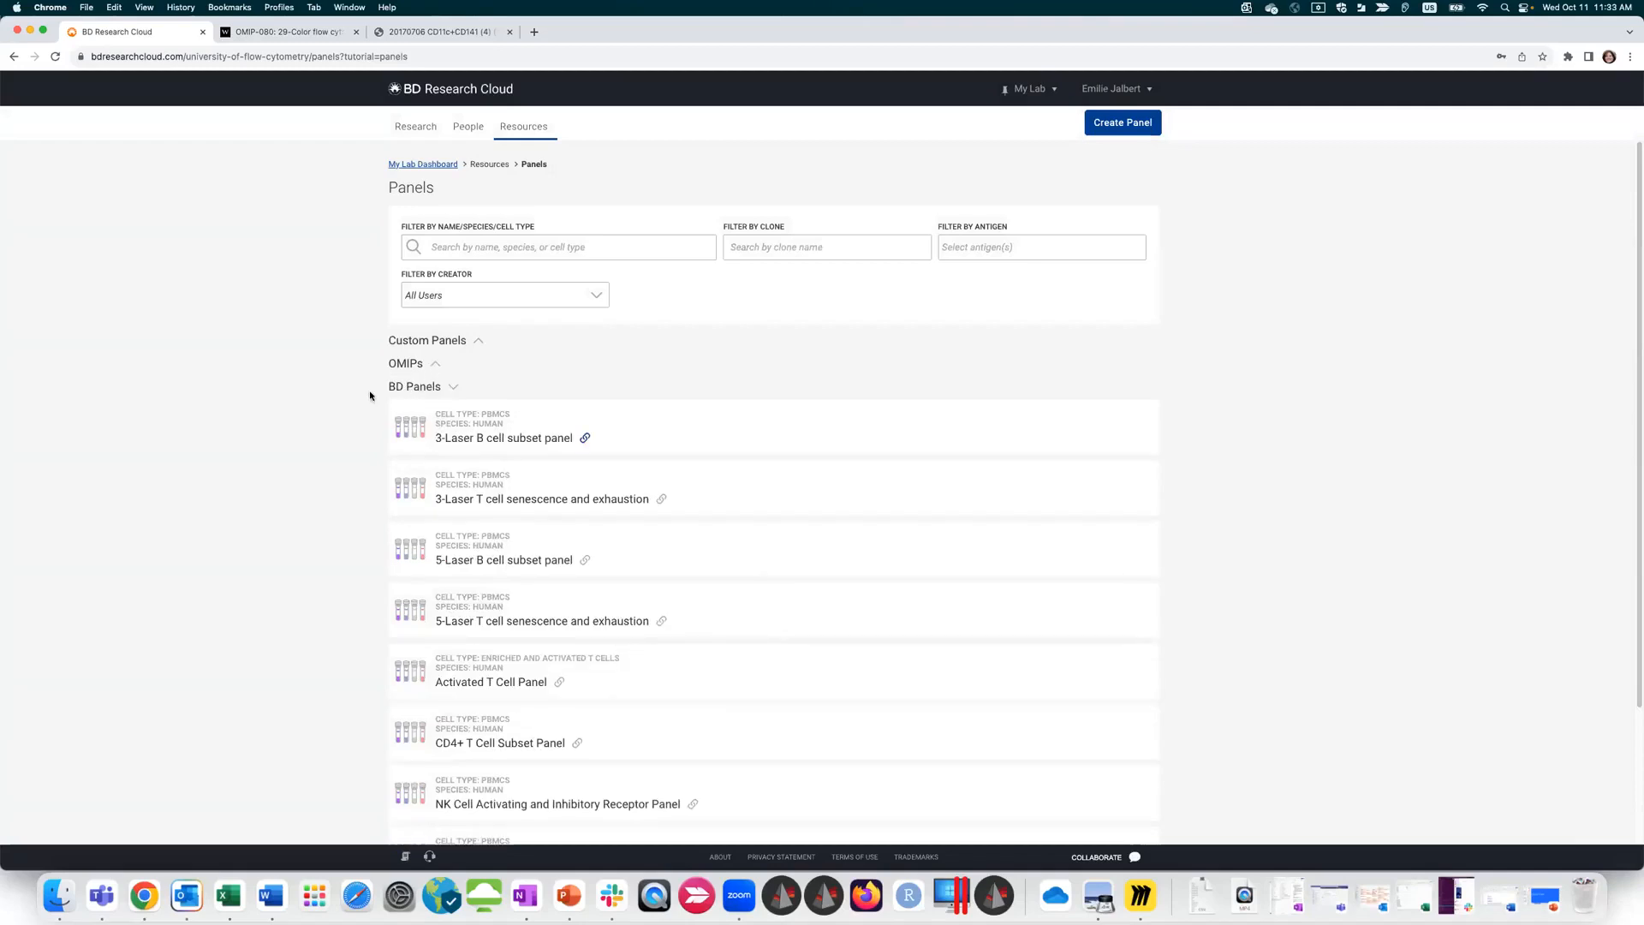
{"action": "scroll", "coordinate": [555, 616], "scroll_direction": "down", "scroll_amount": 3}
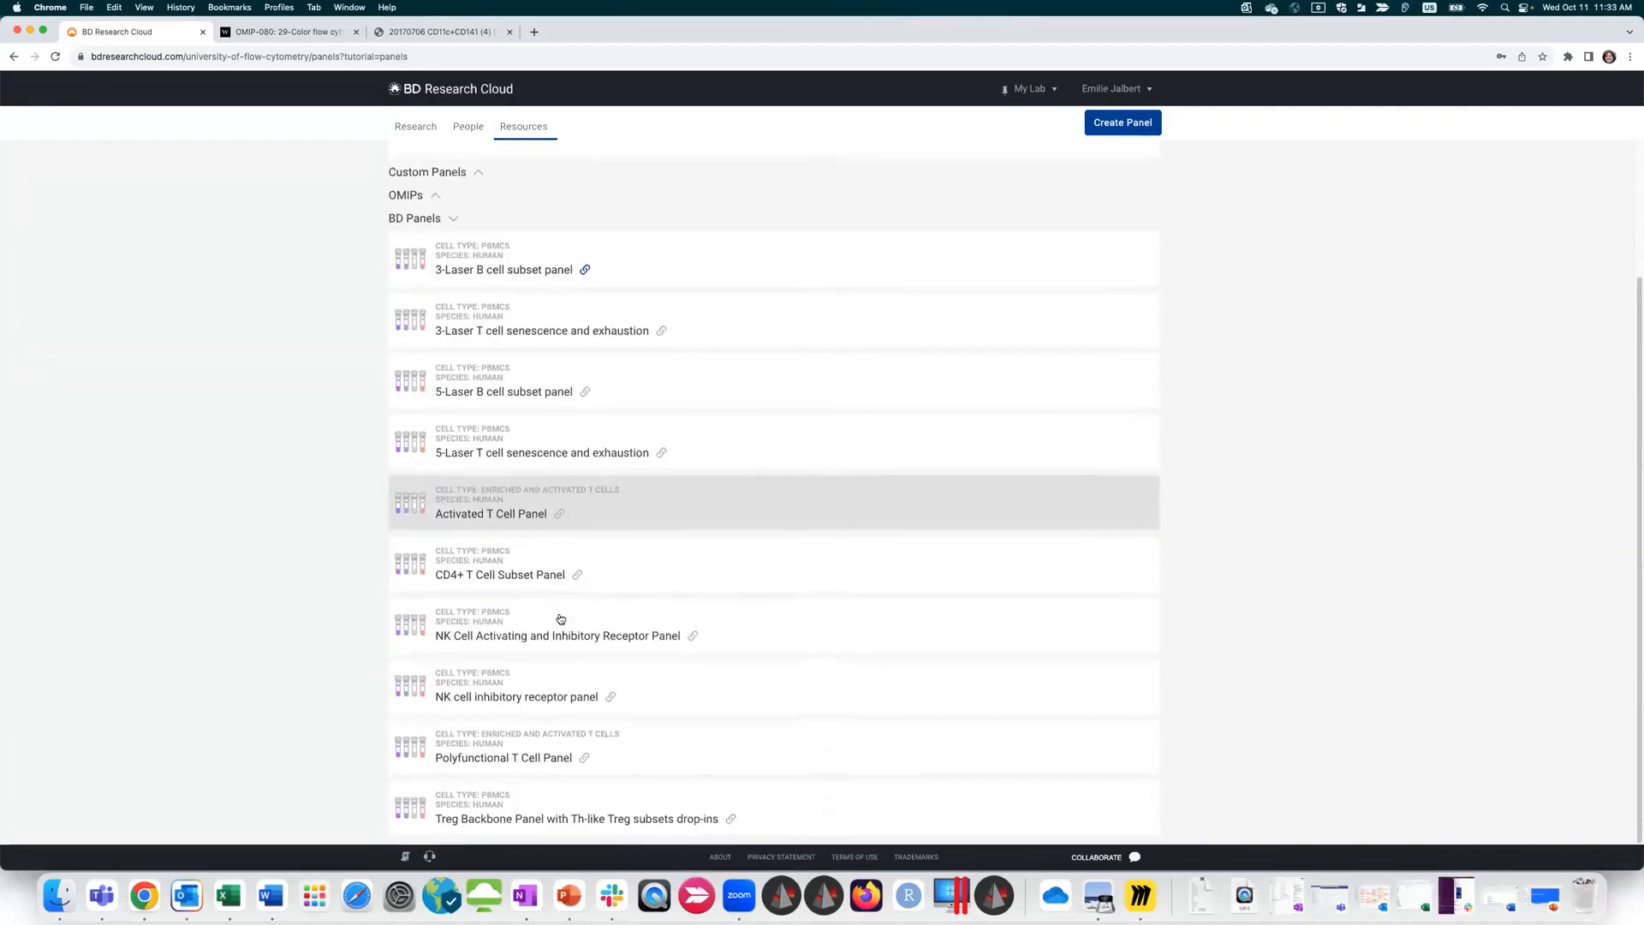
{"action": "scroll", "coordinate": [560, 619], "scroll_direction": "up", "scroll_amount": 3}
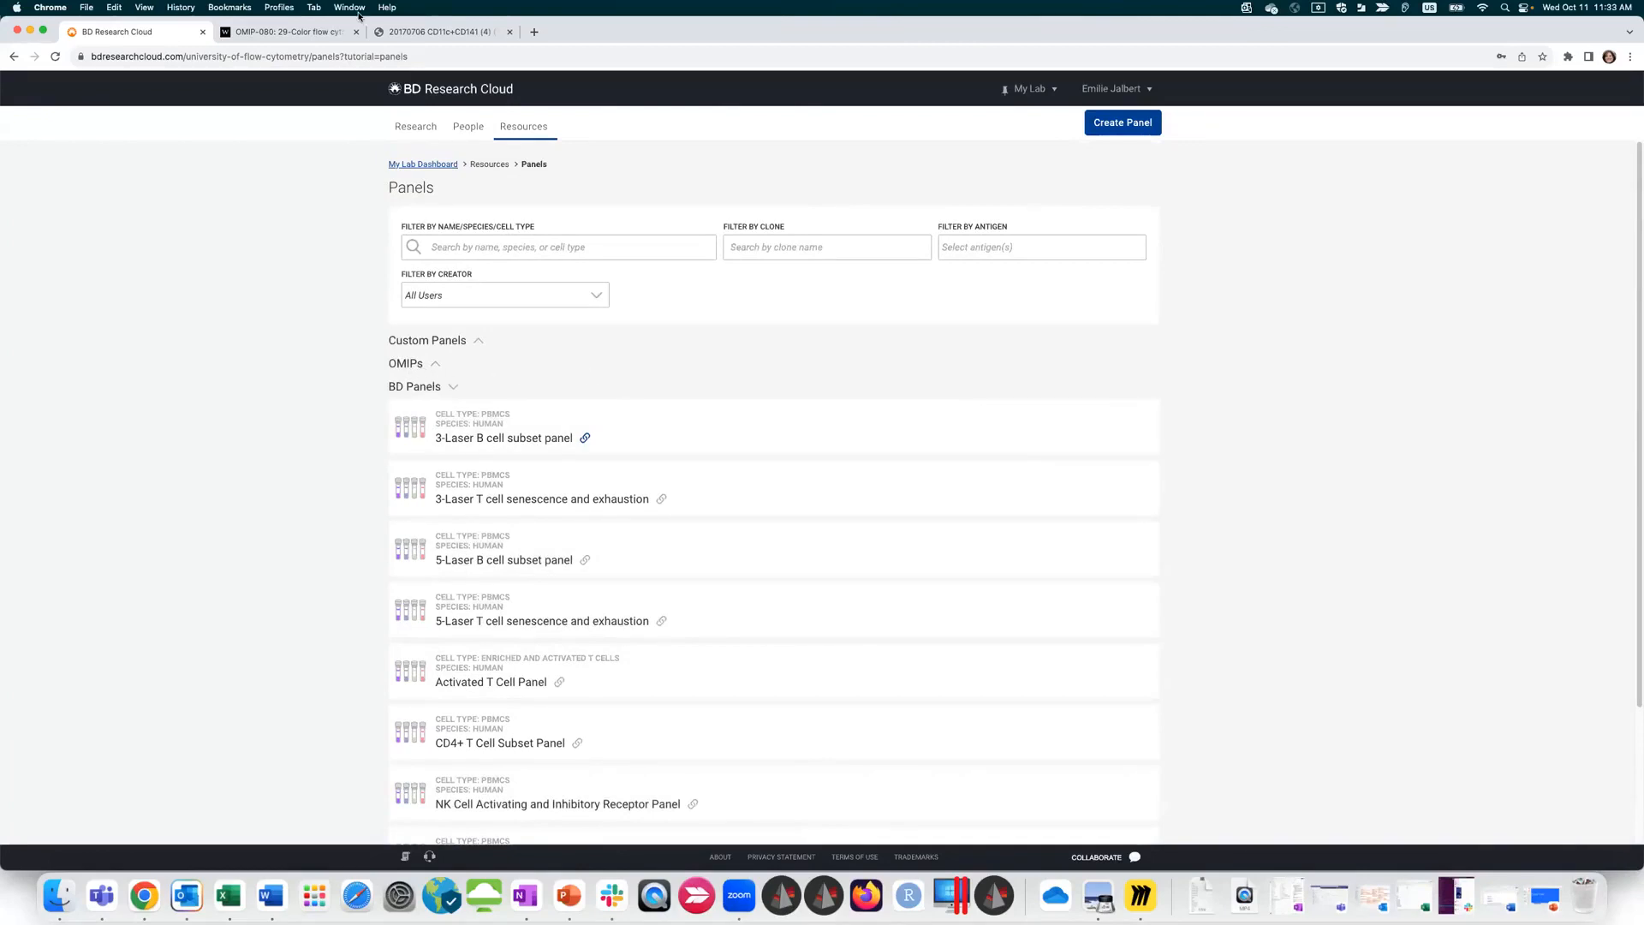
Step: Filter the panels by the antigens CD3 and CD56, and expand the OMIPs to review the matches
{"action": "left_click", "coordinate": [1030, 249]}
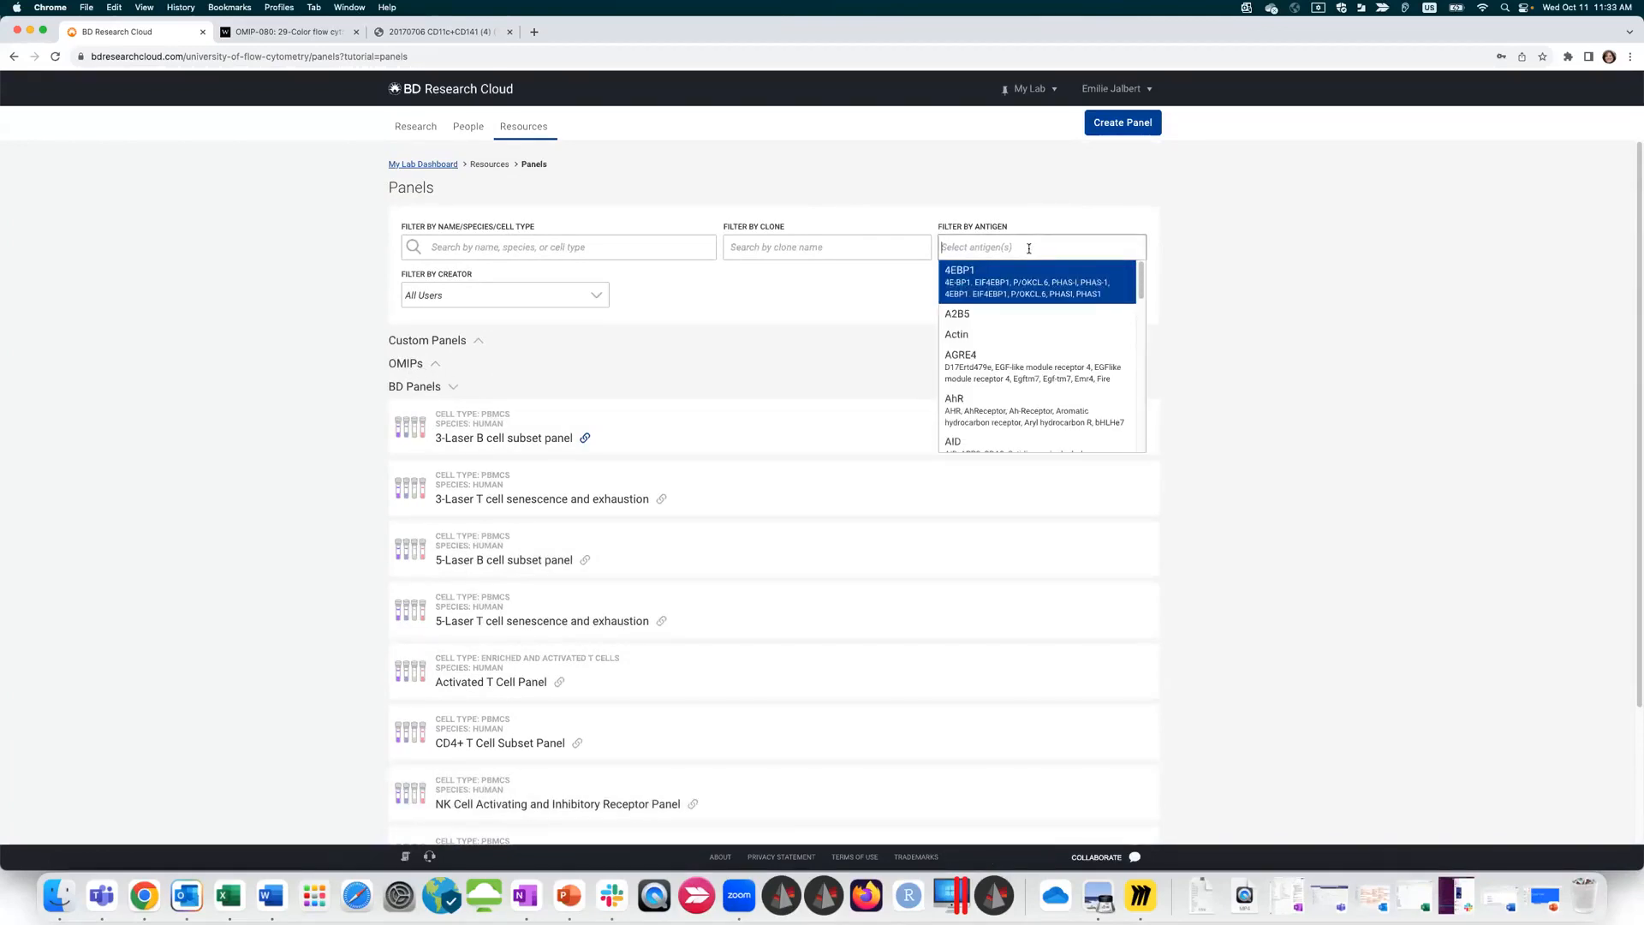
{"action": "type", "text": "CD3"}
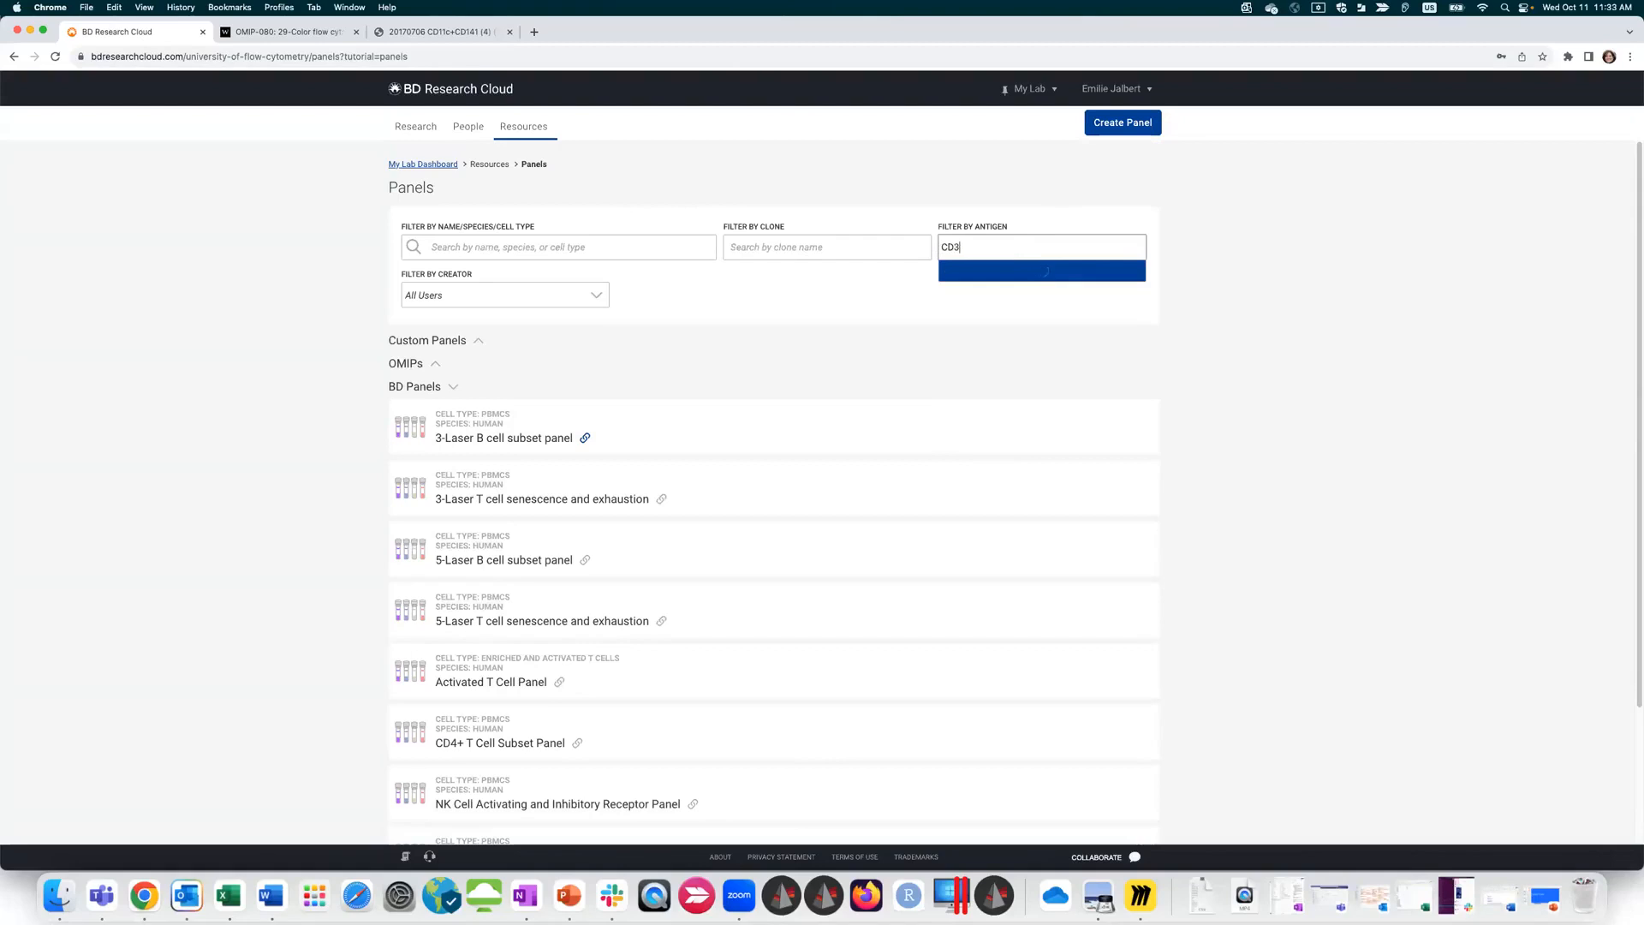
{"action": "left_click", "coordinate": [1006, 317]}
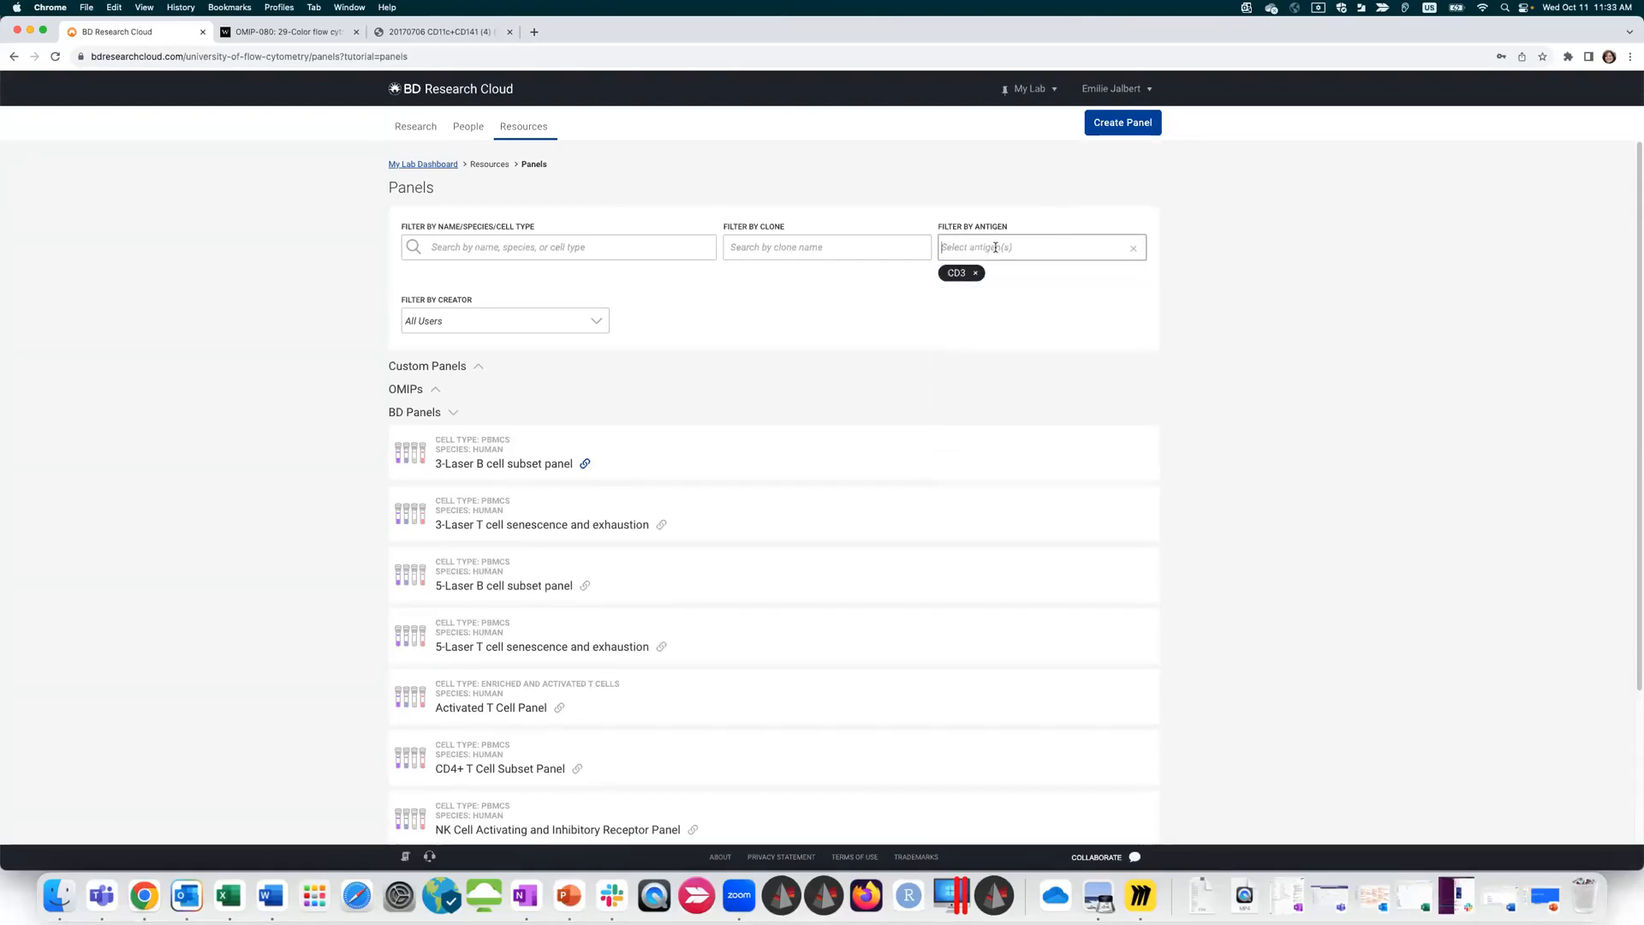
{"action": "type", "text": "CD56"}
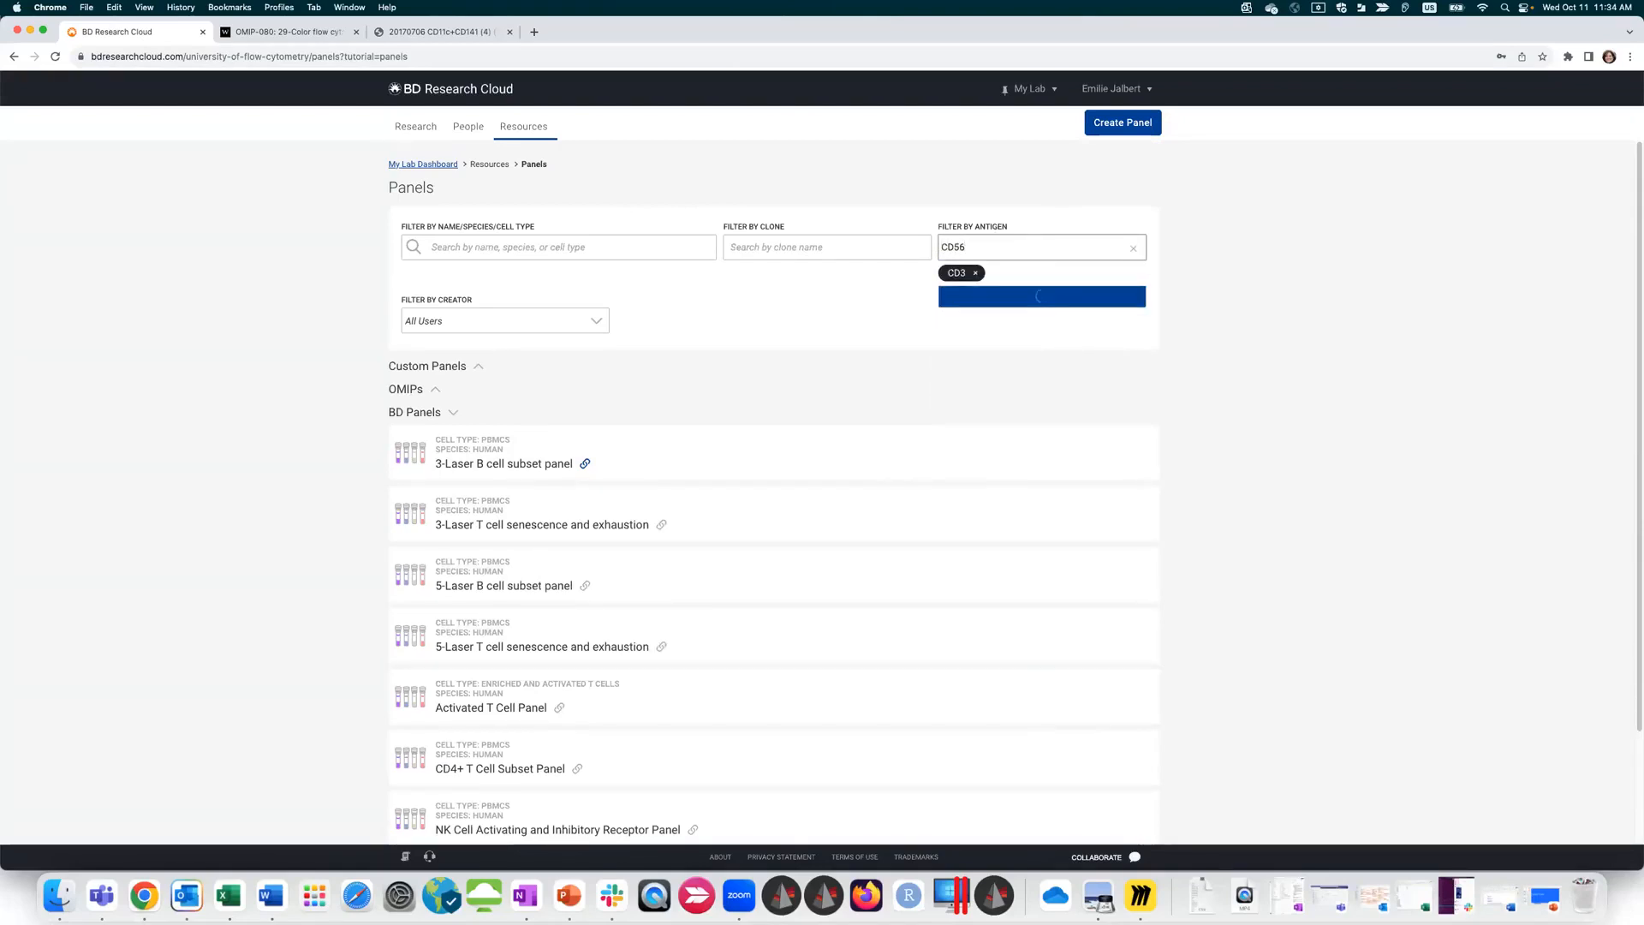
{"action": "left_click", "coordinate": [980, 323]}
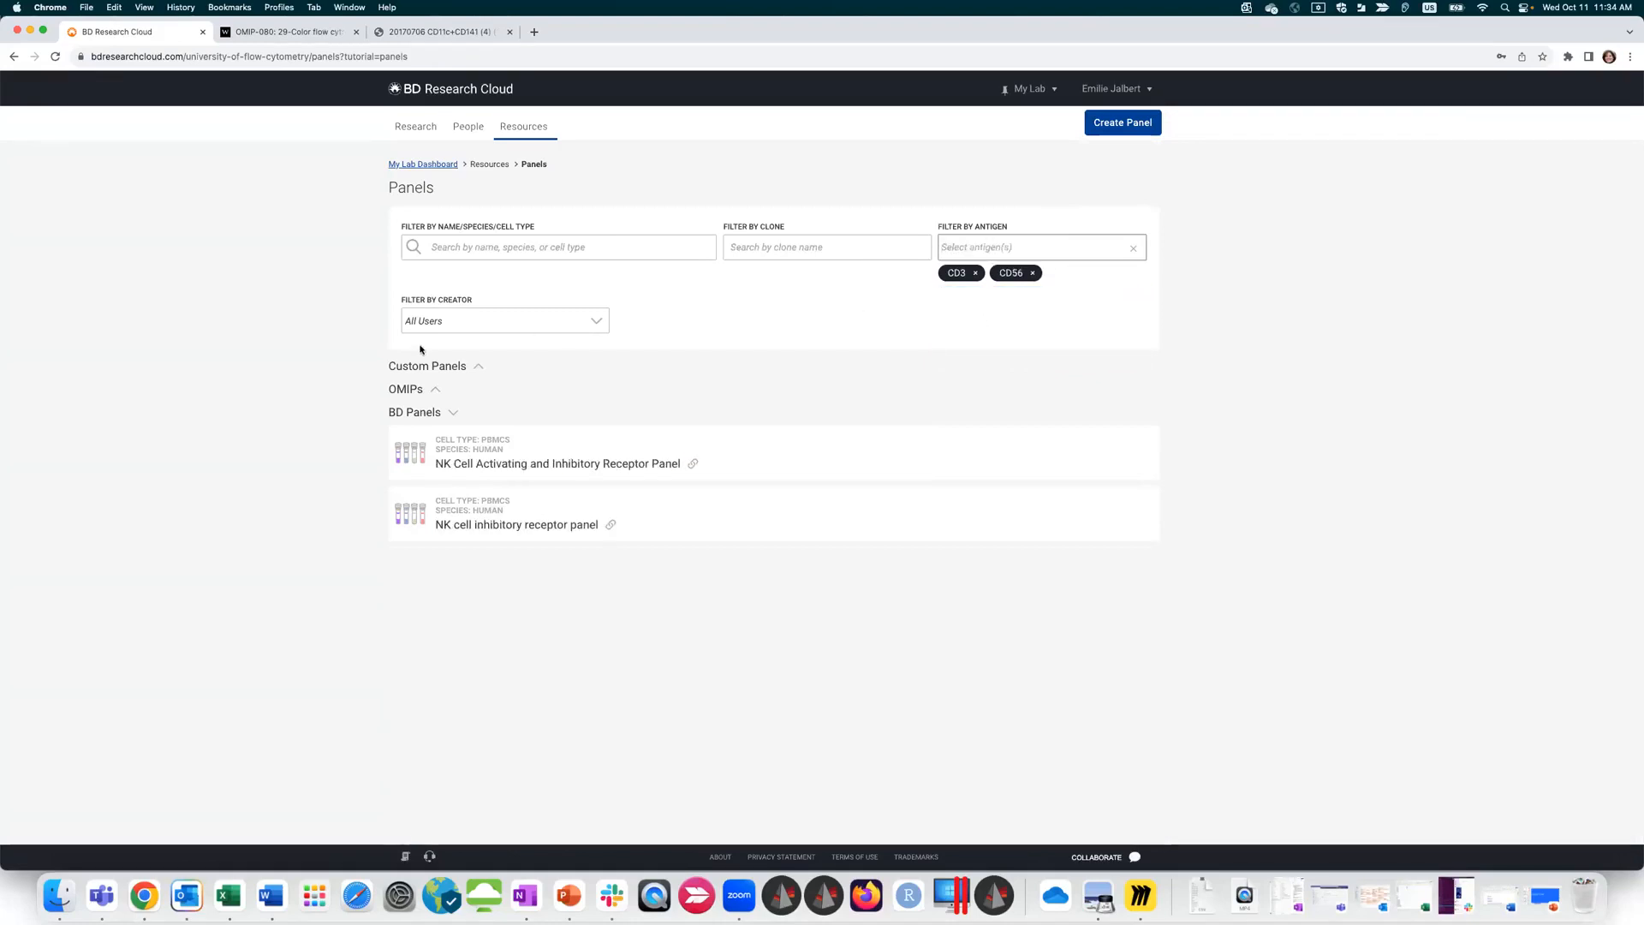
{"action": "left_click", "coordinate": [428, 390]}
{"action": "scroll", "coordinate": [531, 470], "scroll_direction": "down", "scroll_amount": 6}
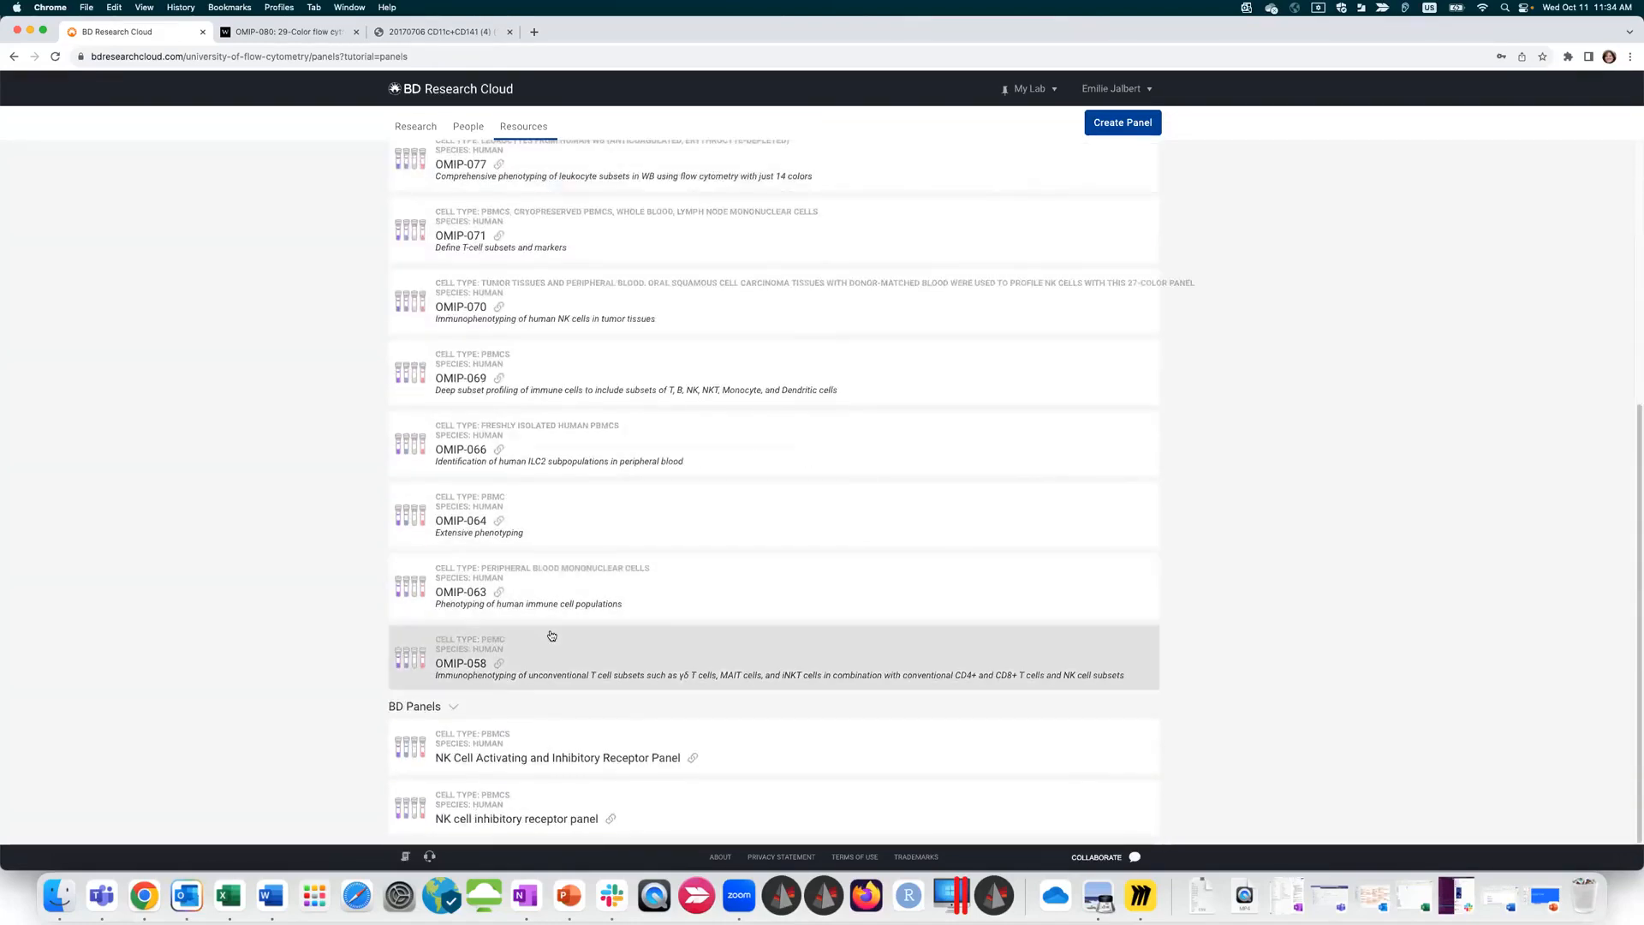
{"action": "scroll", "coordinate": [855, 440], "scroll_direction": "up", "scroll_amount": 5}
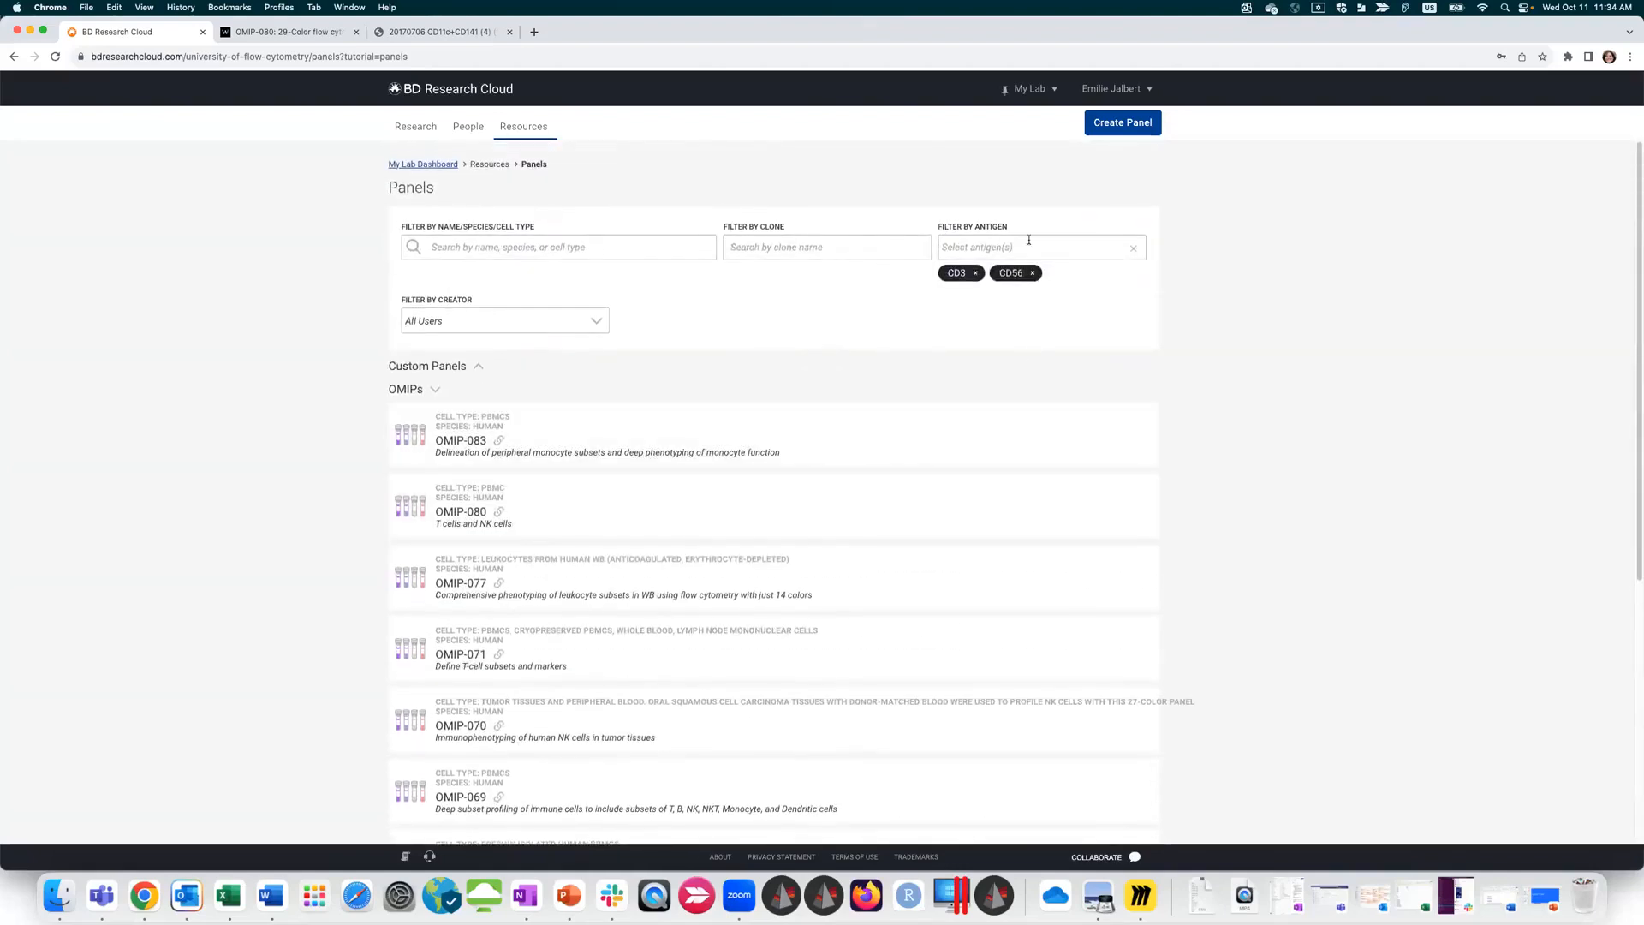
Step: Add CD14 to the antigen filter and review the matching panels
{"action": "left_click", "coordinate": [1013, 243]}
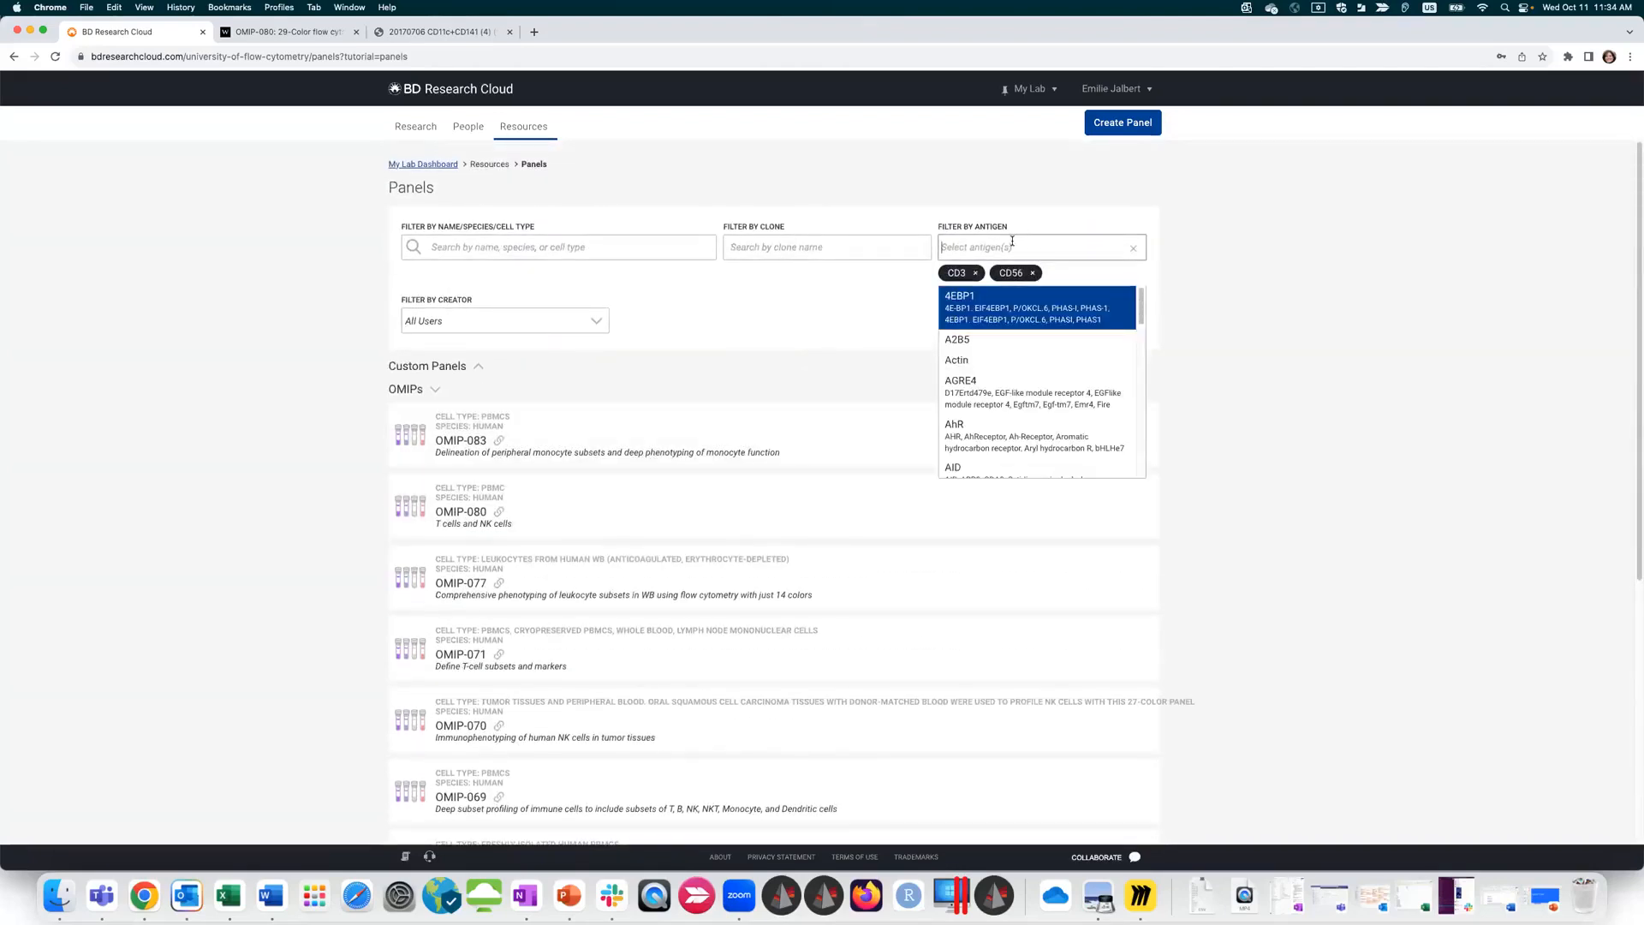
{"action": "type", "text": "CD14"}
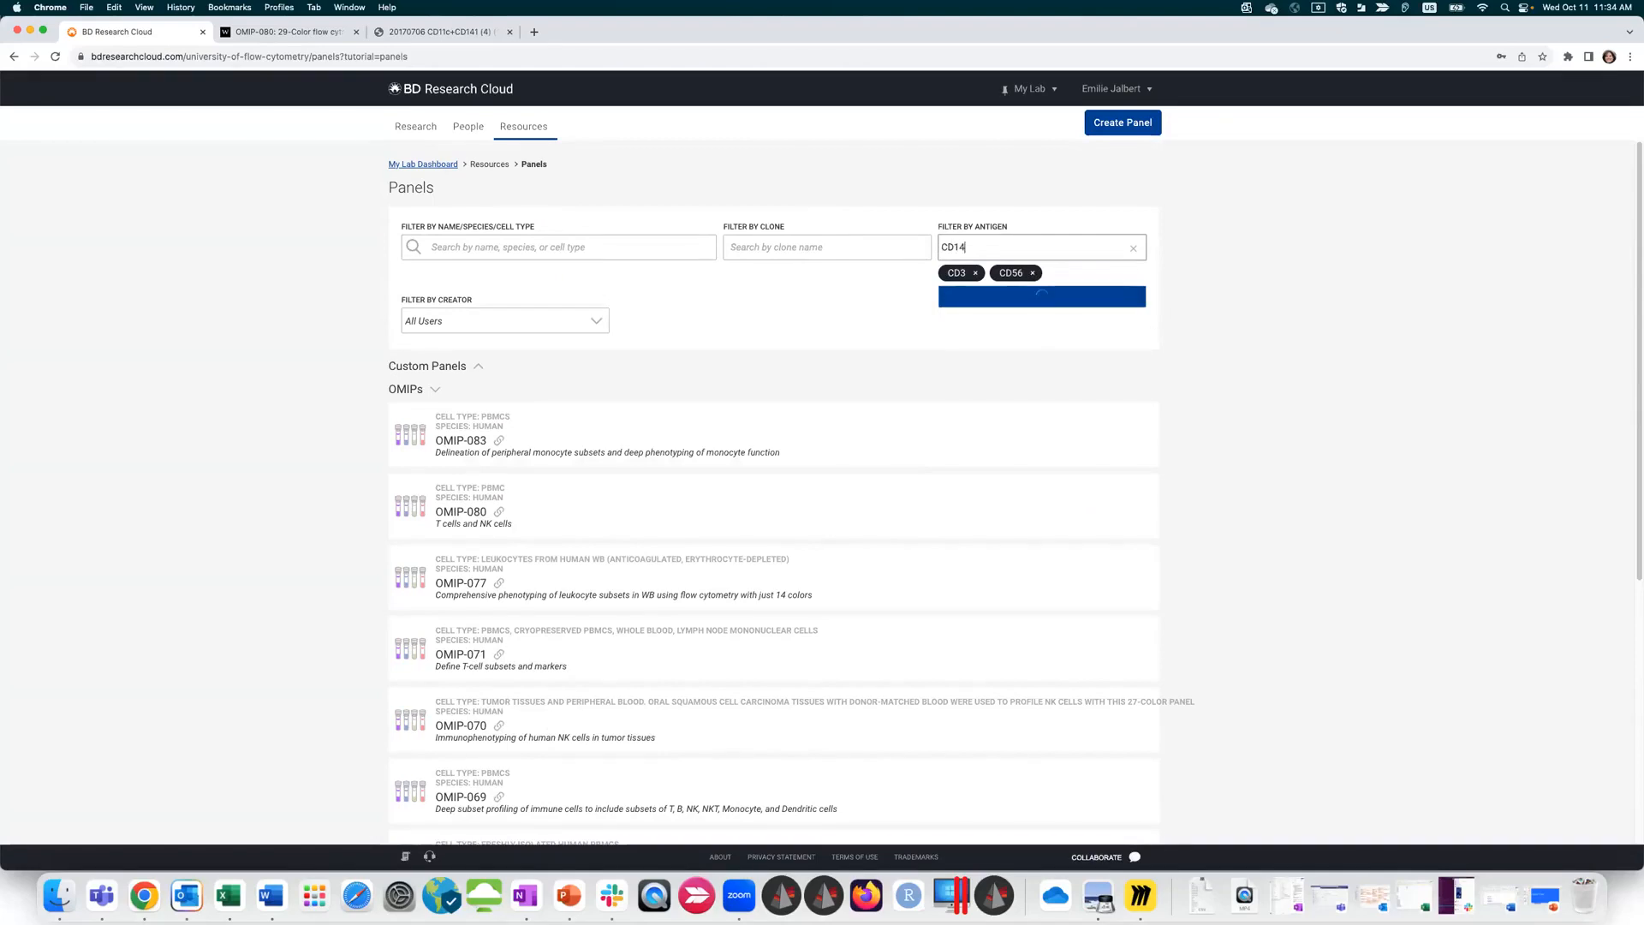
{"action": "left_click", "coordinate": [1028, 312]}
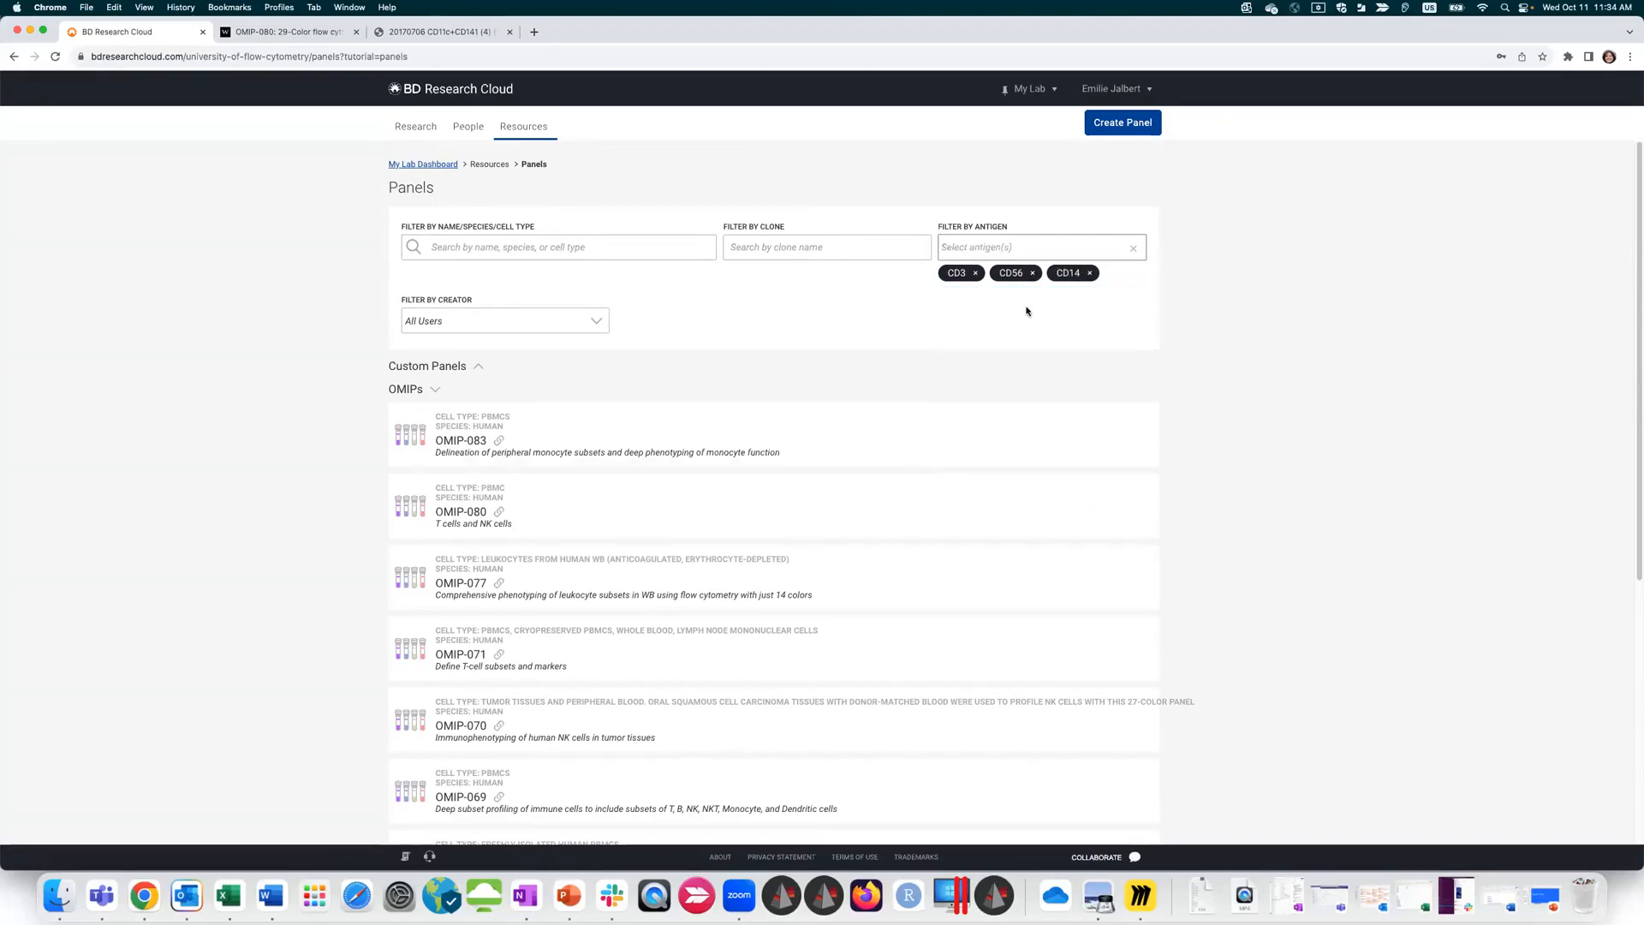
{"action": "scroll", "coordinate": [753, 651], "scroll_direction": "down", "scroll_amount": 1}
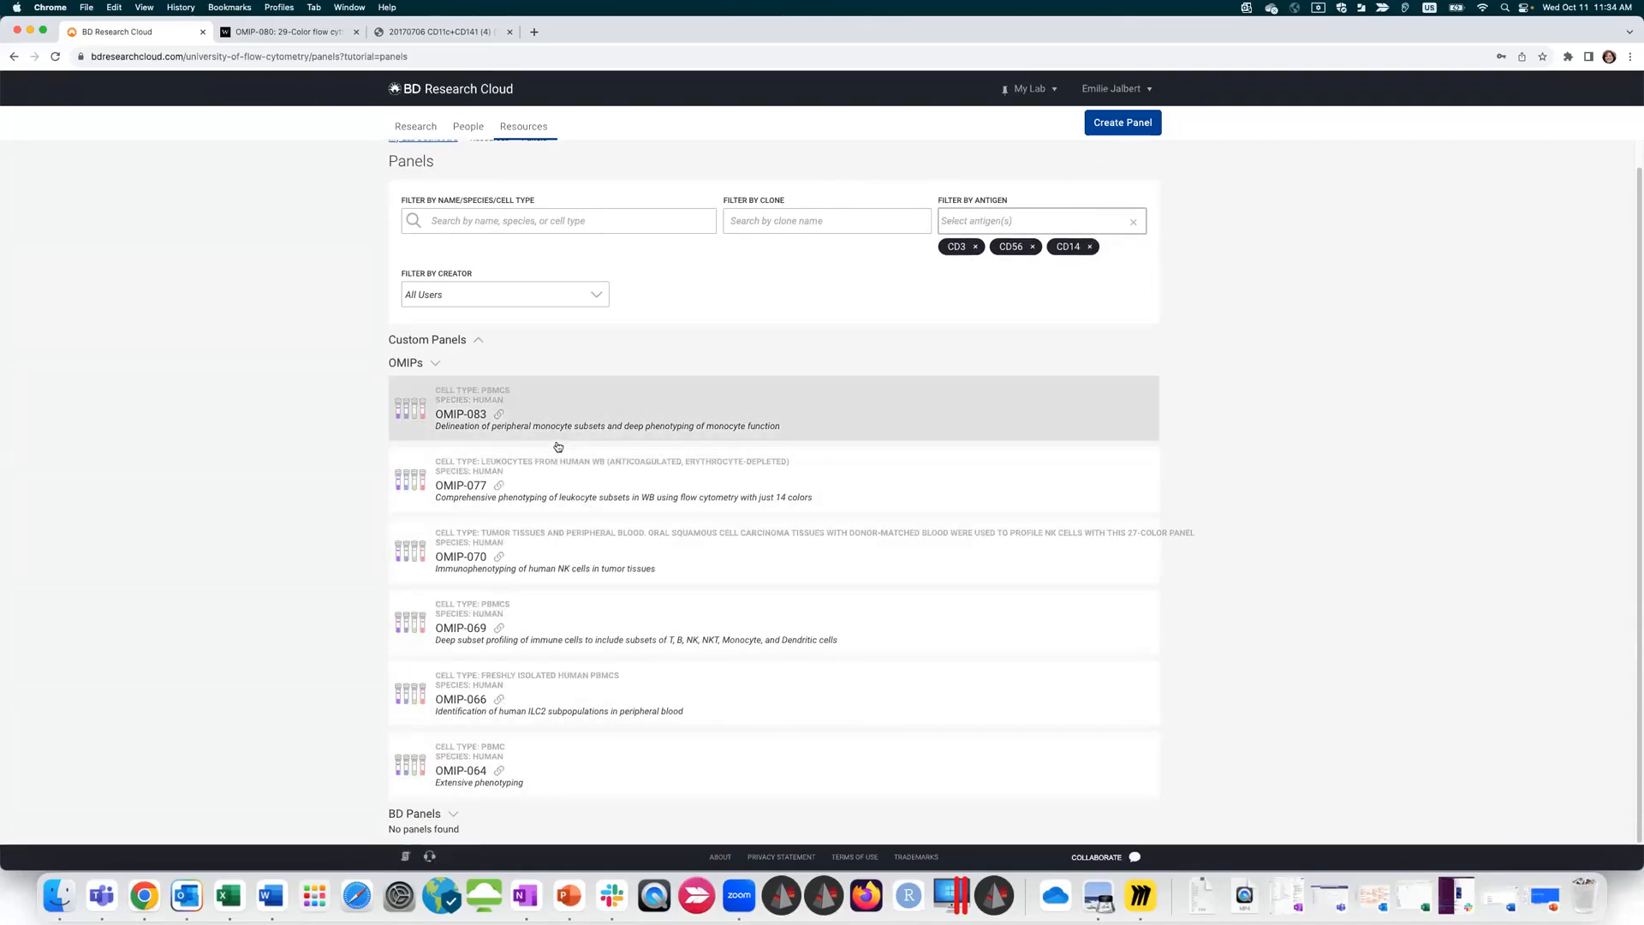
Step: Remove the CD14, CD56 and CD3 antigen filters from the panel list
{"action": "left_click", "coordinate": [1088, 245]}
{"action": "left_click", "coordinate": [1032, 246]}
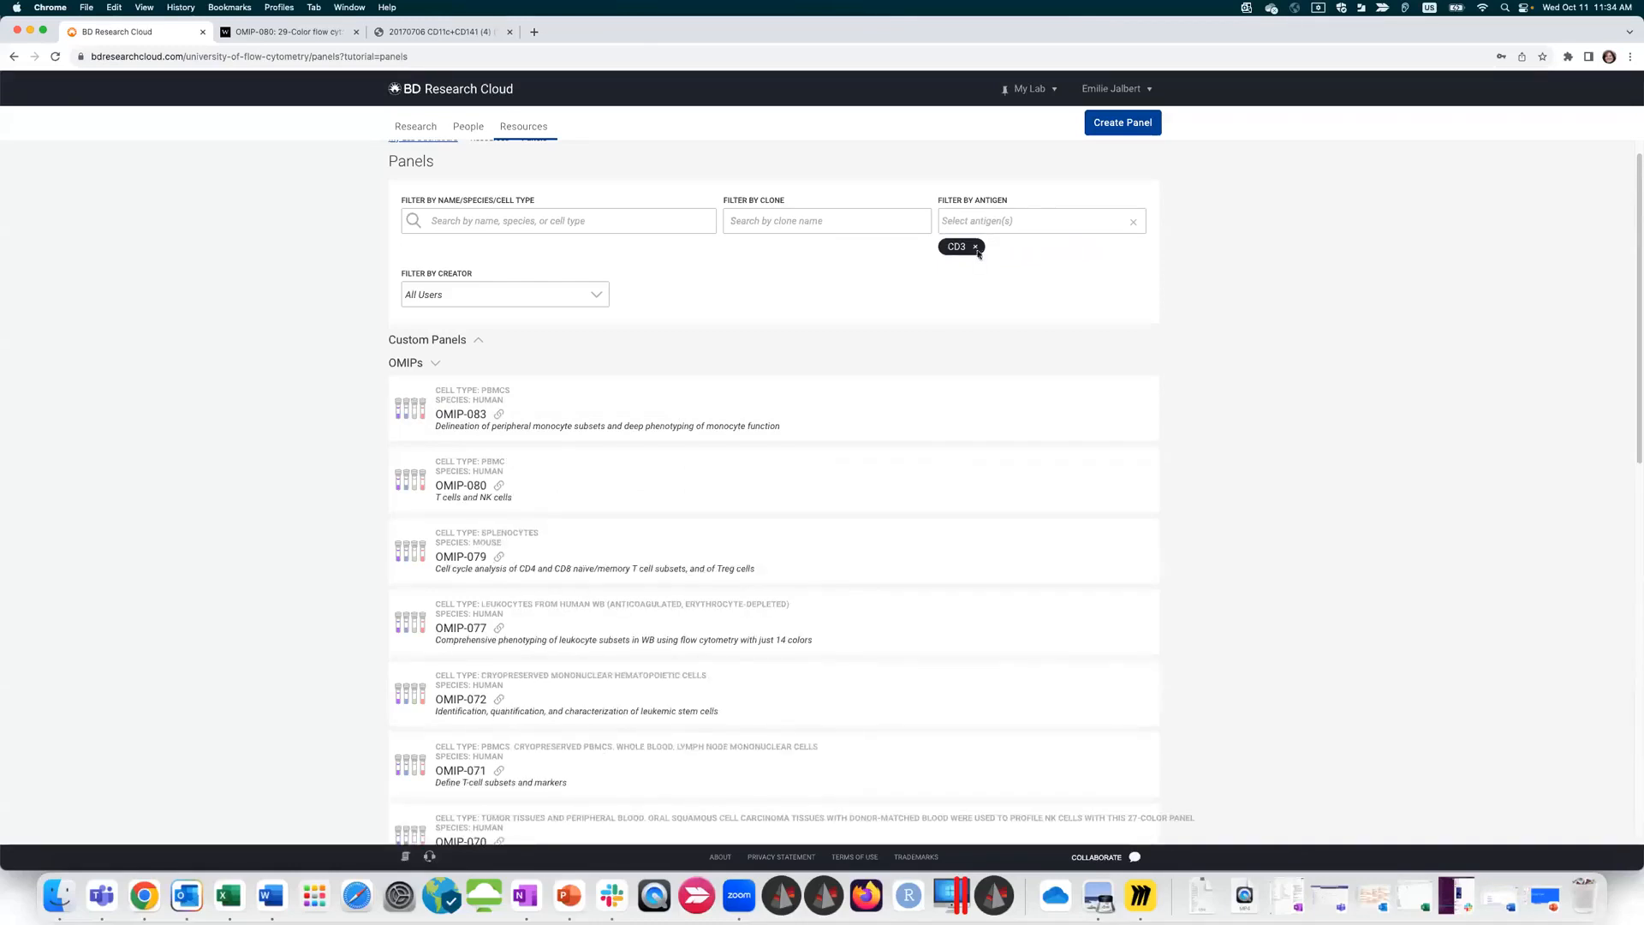
{"action": "left_click", "coordinate": [975, 246]}
{"action": "scroll", "coordinate": [839, 292], "scroll_direction": "up", "scroll_amount": 1}
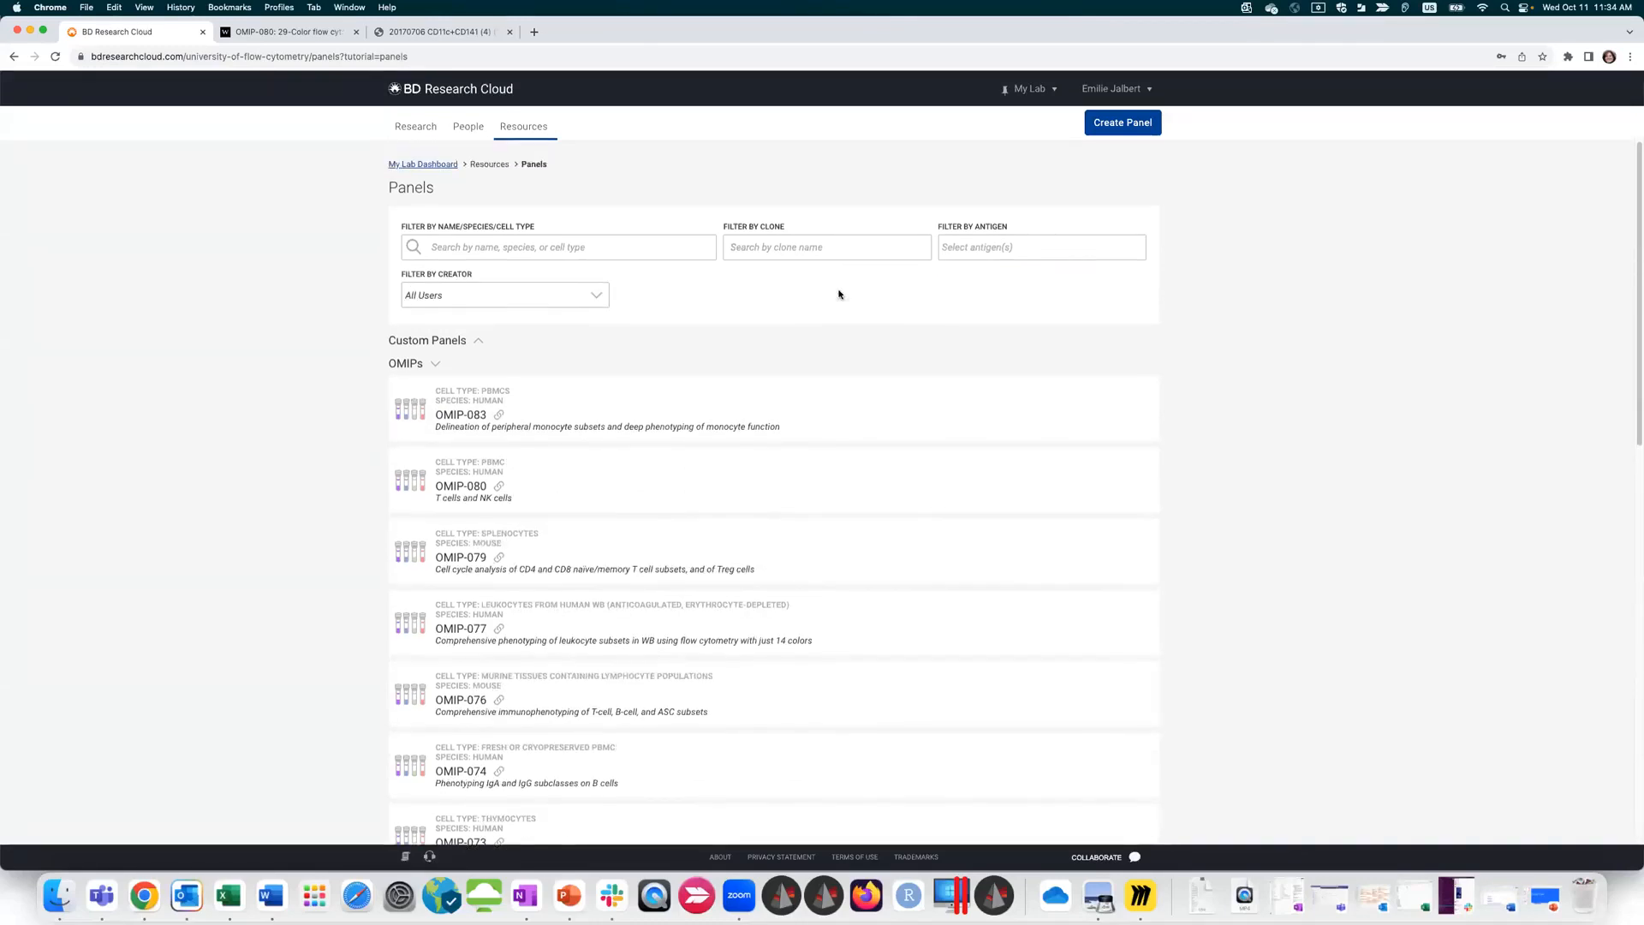
Step: Go to Workflows & Panels, start a new panel with the Create Panel option and assign it to Conference Project
{"action": "mouse_move", "coordinate": [430, 132]}
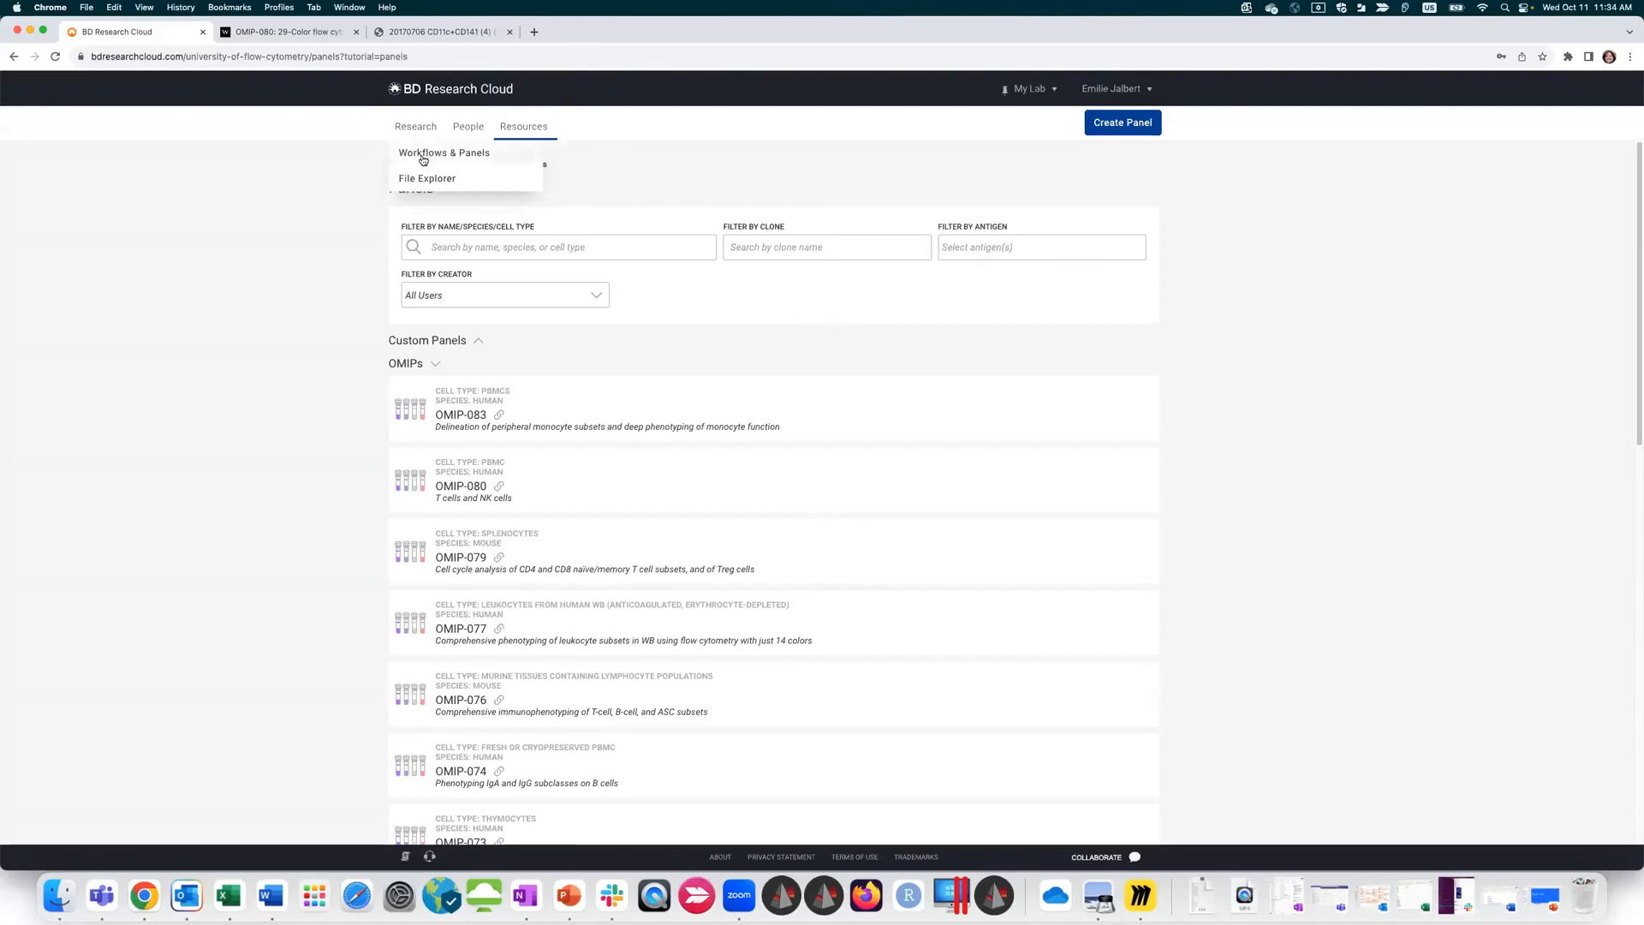
{"action": "left_click", "coordinate": [423, 154]}
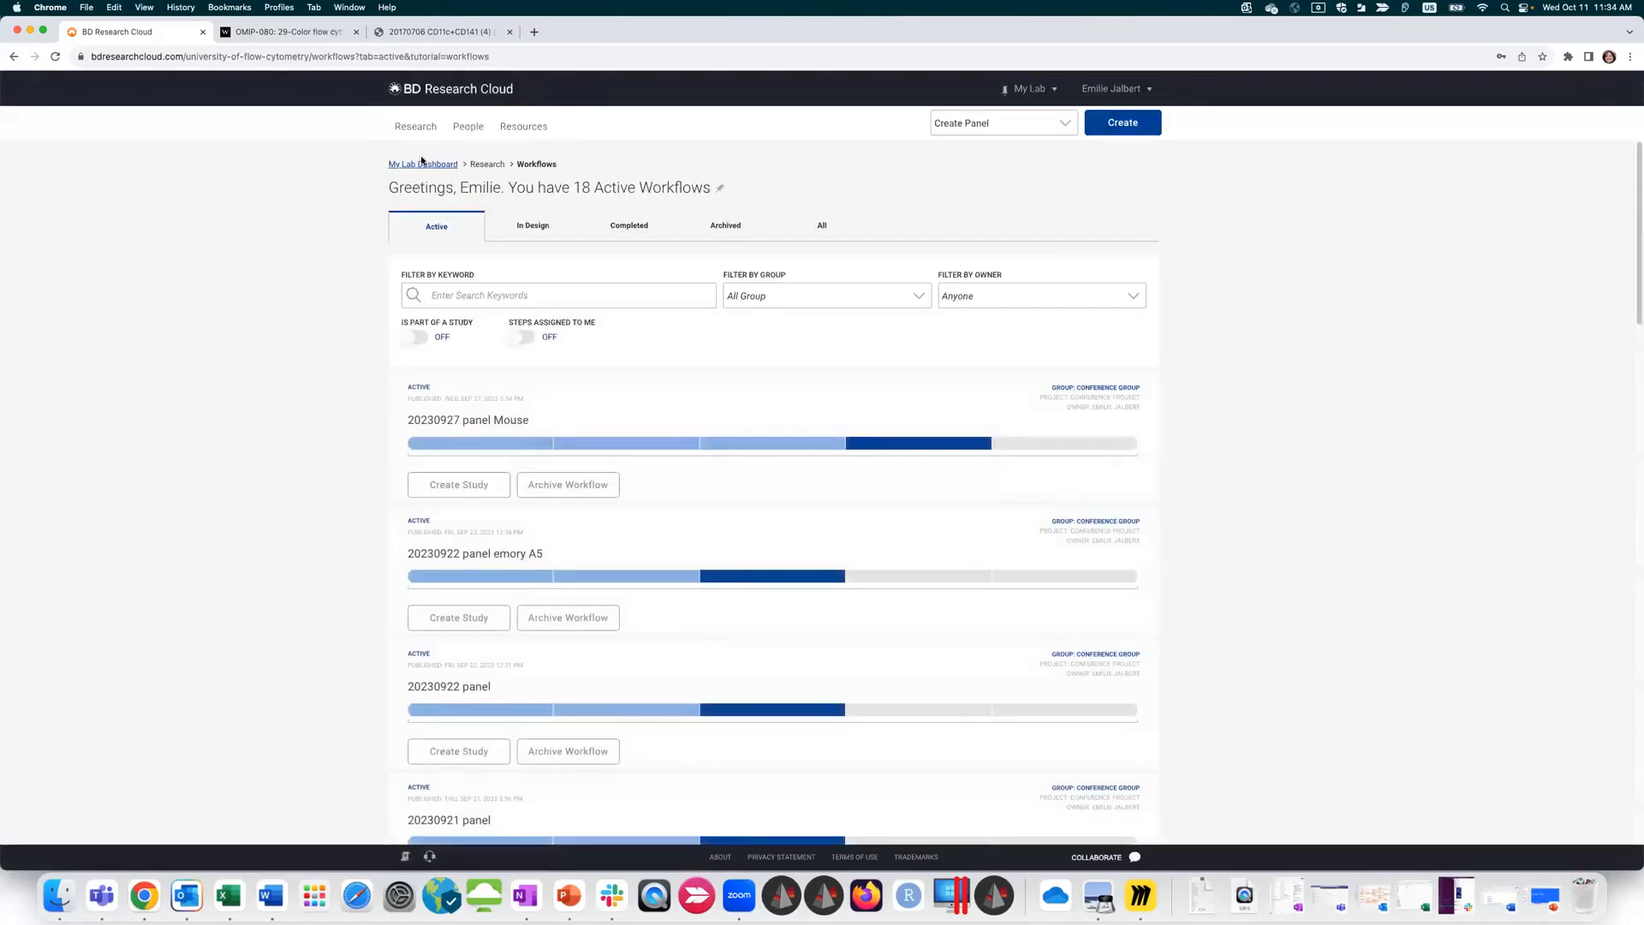
{"action": "left_click", "coordinate": [987, 127]}
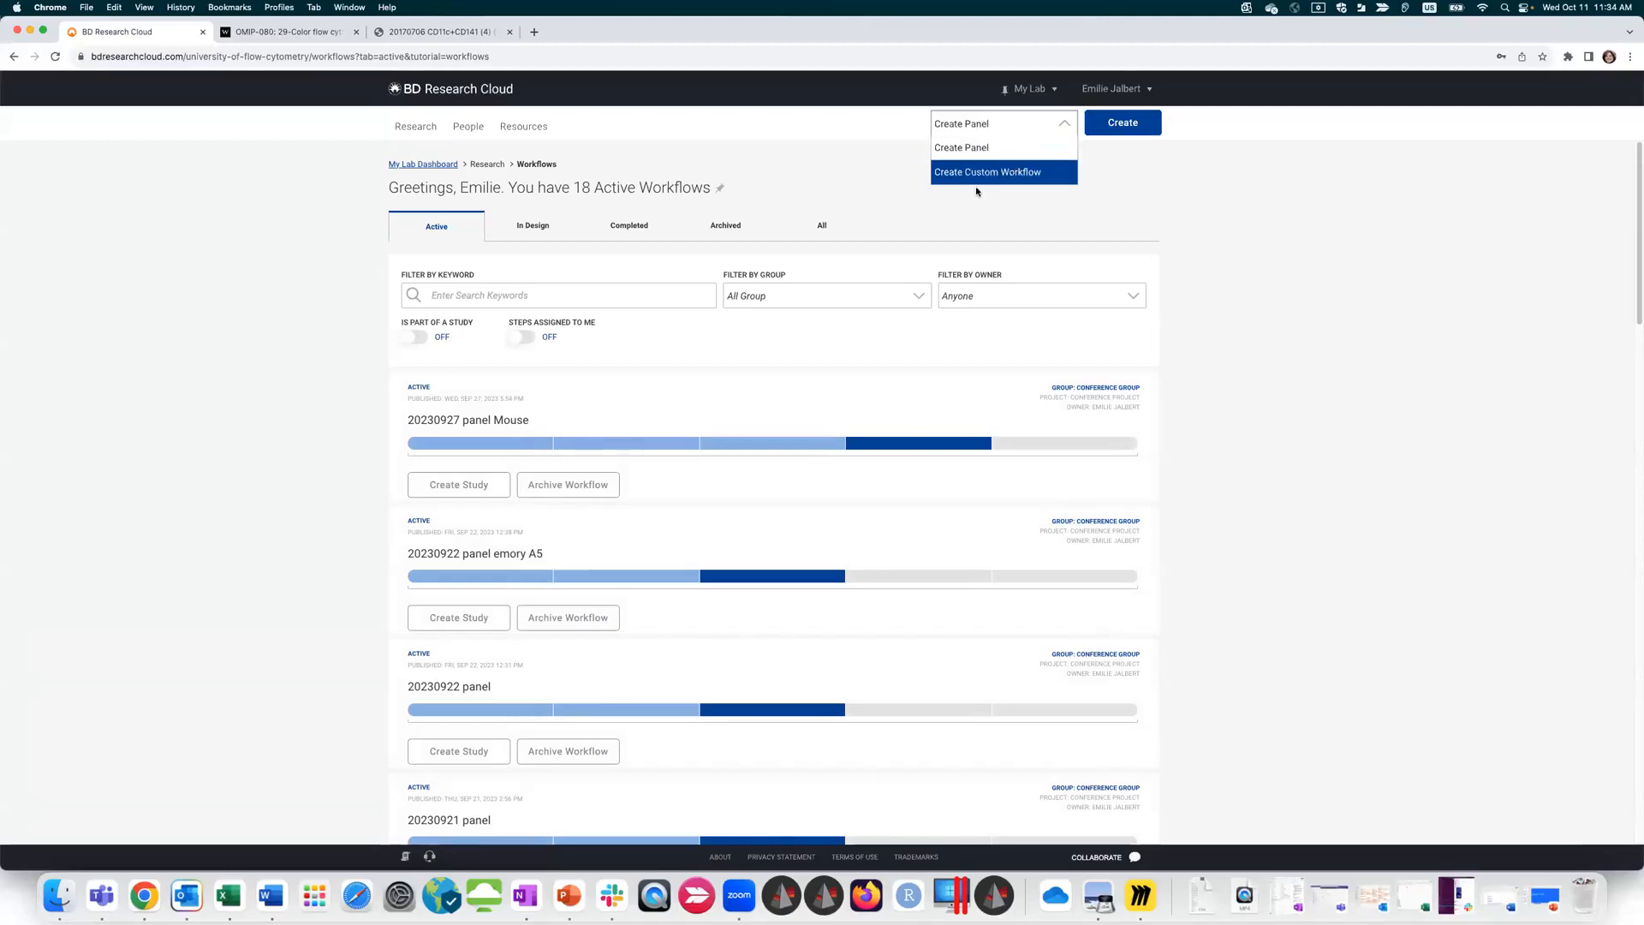
{"action": "left_click", "coordinate": [1004, 151]}
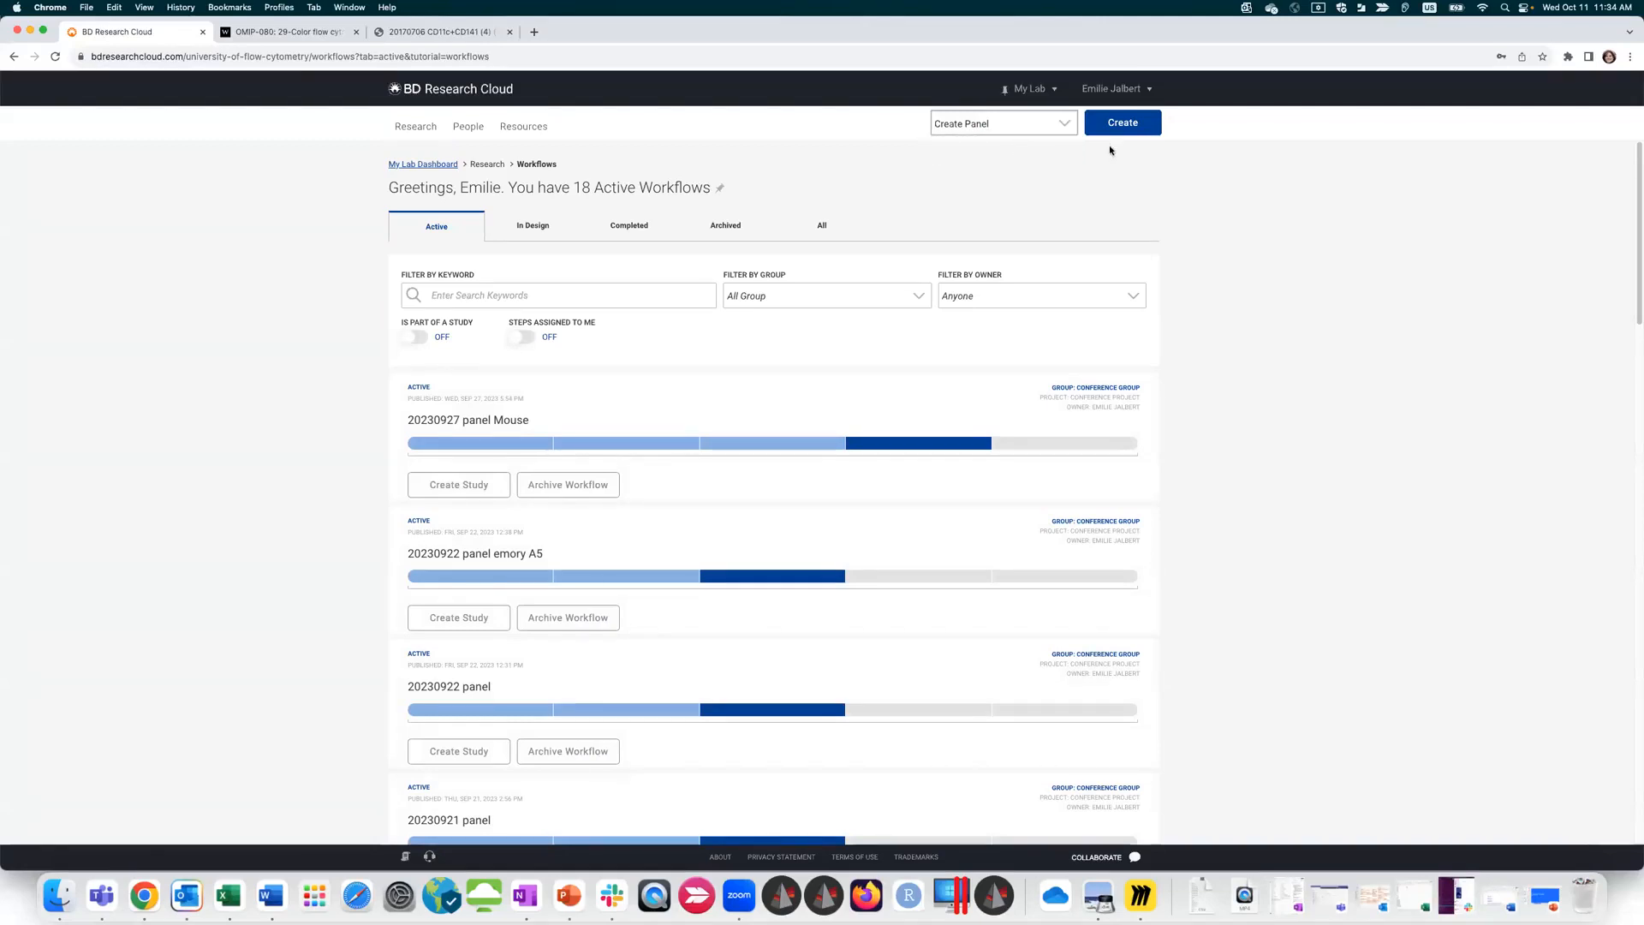
{"action": "left_click", "coordinate": [1124, 123]}
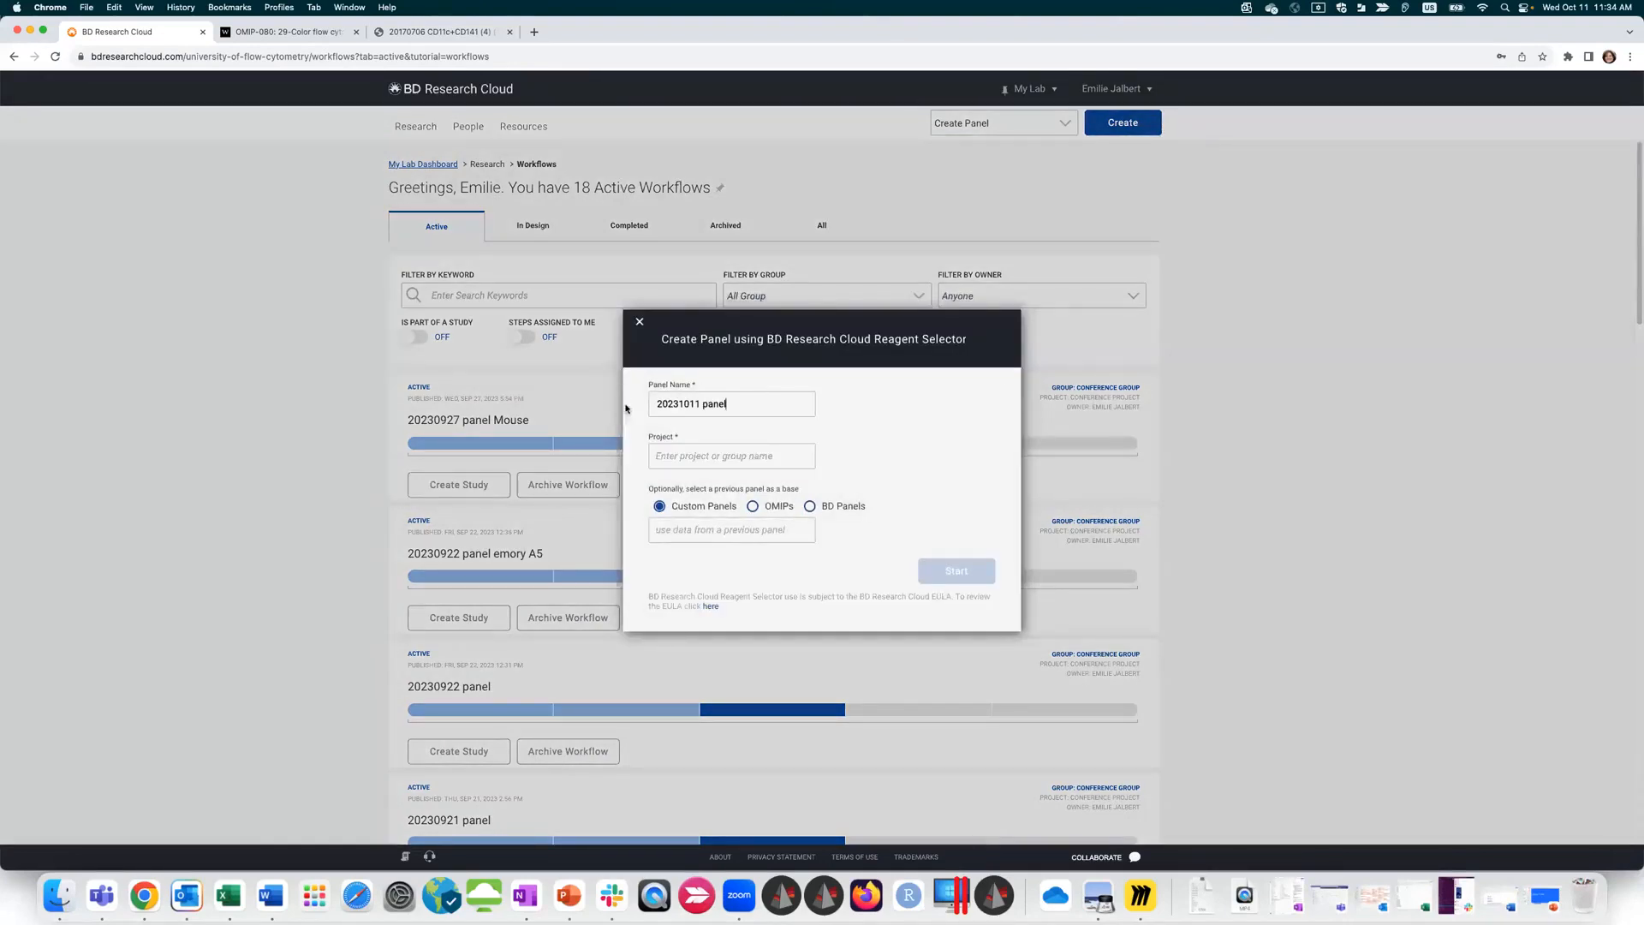
{"action": "left_click", "coordinate": [727, 460]}
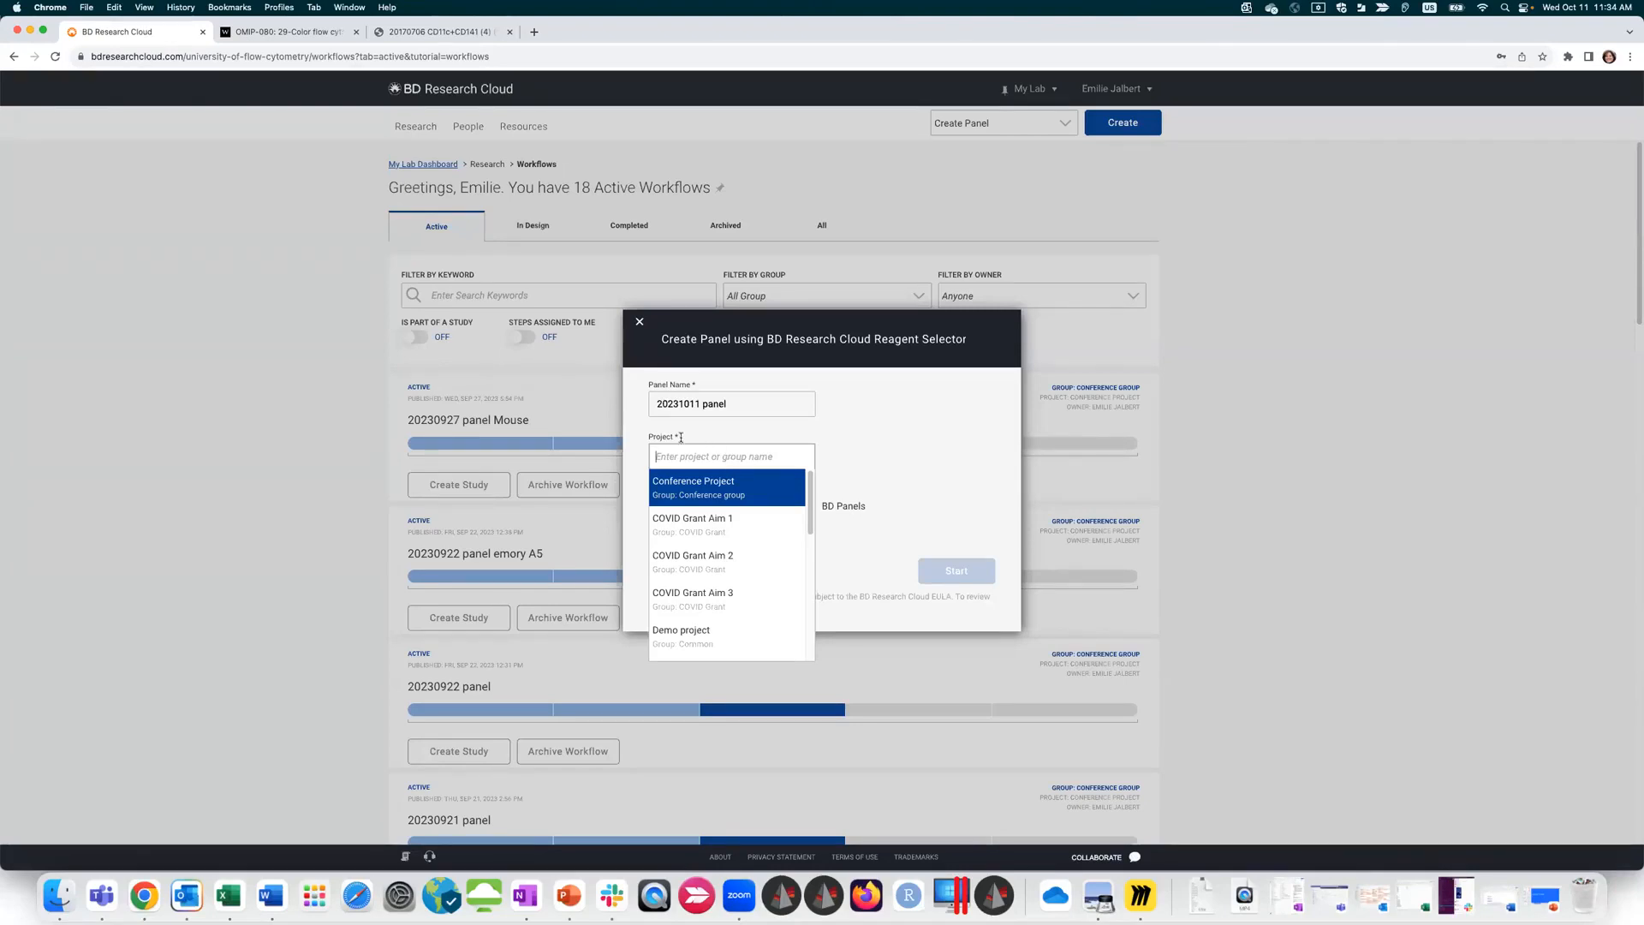
{"action": "left_click", "coordinate": [678, 492]}
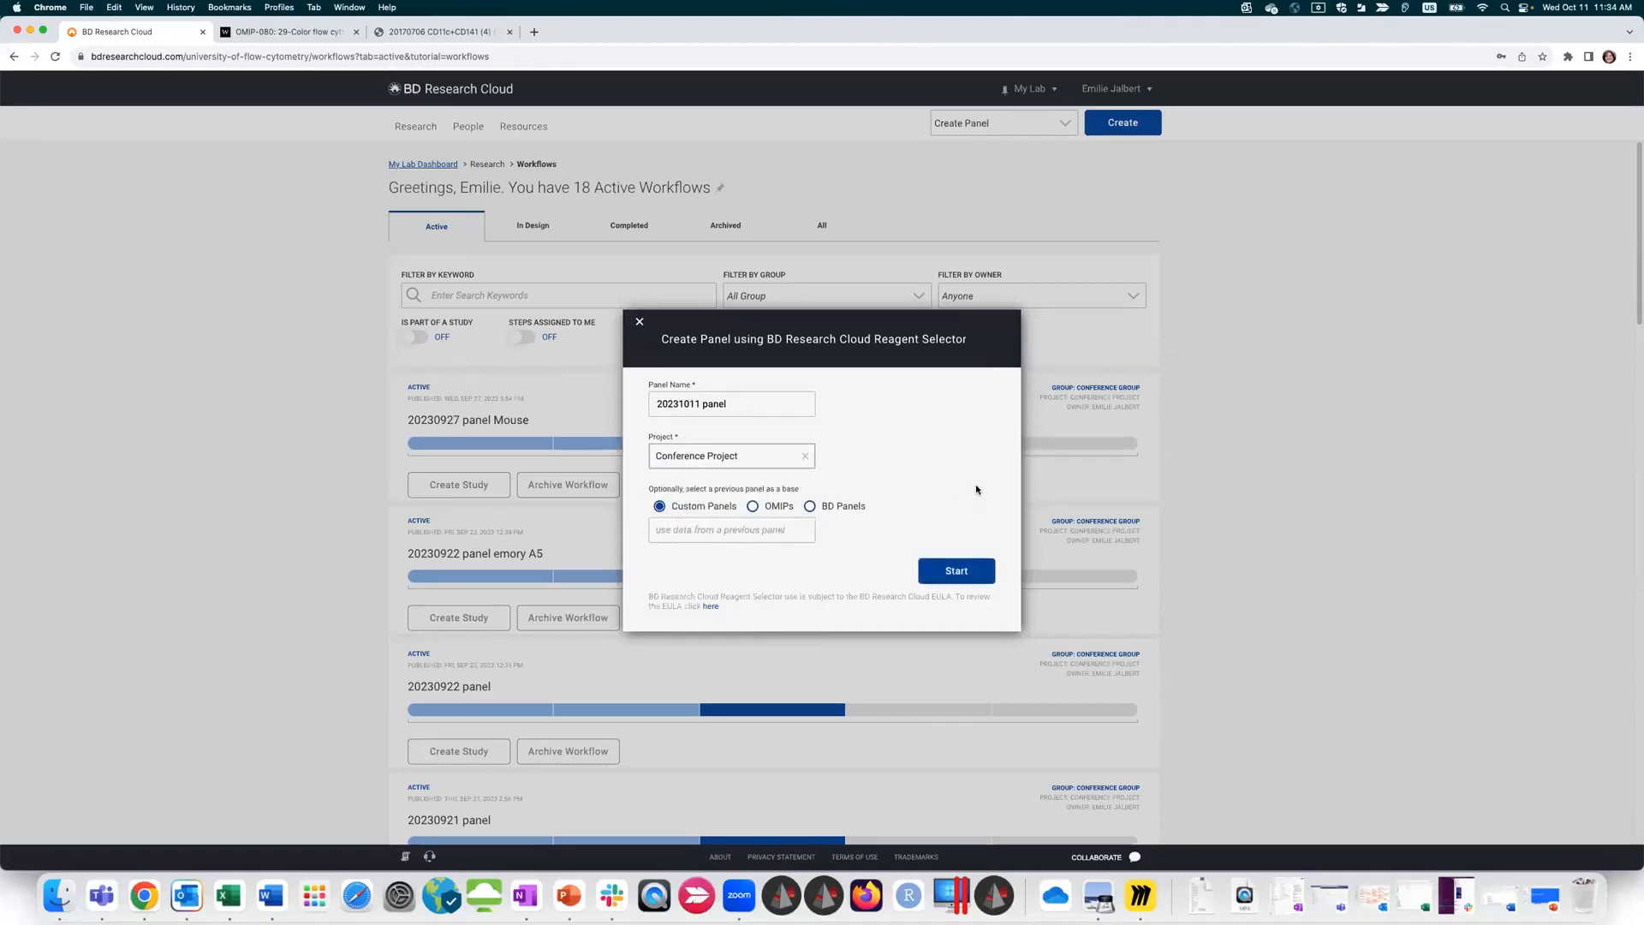
Step: Browse the previous Custom Panels, OMIPs and BD Panels offered as a base for the new panel
{"action": "left_click", "coordinate": [707, 528]}
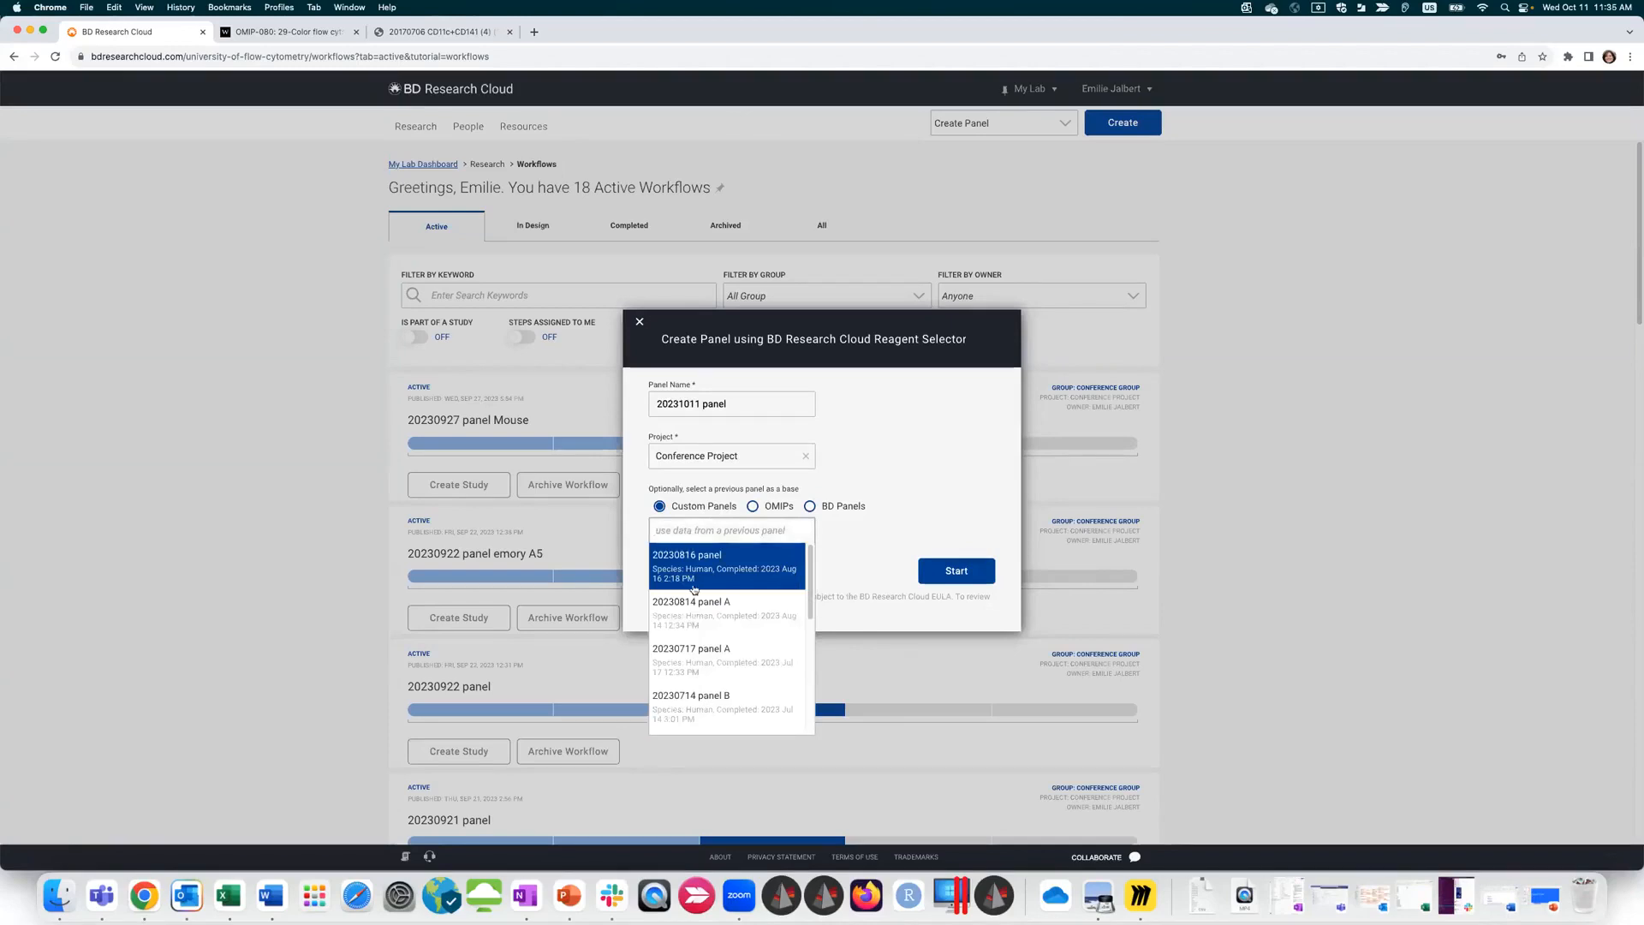
{"action": "scroll", "coordinate": [808, 575], "scroll_direction": "down", "scroll_amount": 1}
{"action": "scroll", "coordinate": [804, 617], "scroll_direction": "up", "scroll_amount": 1}
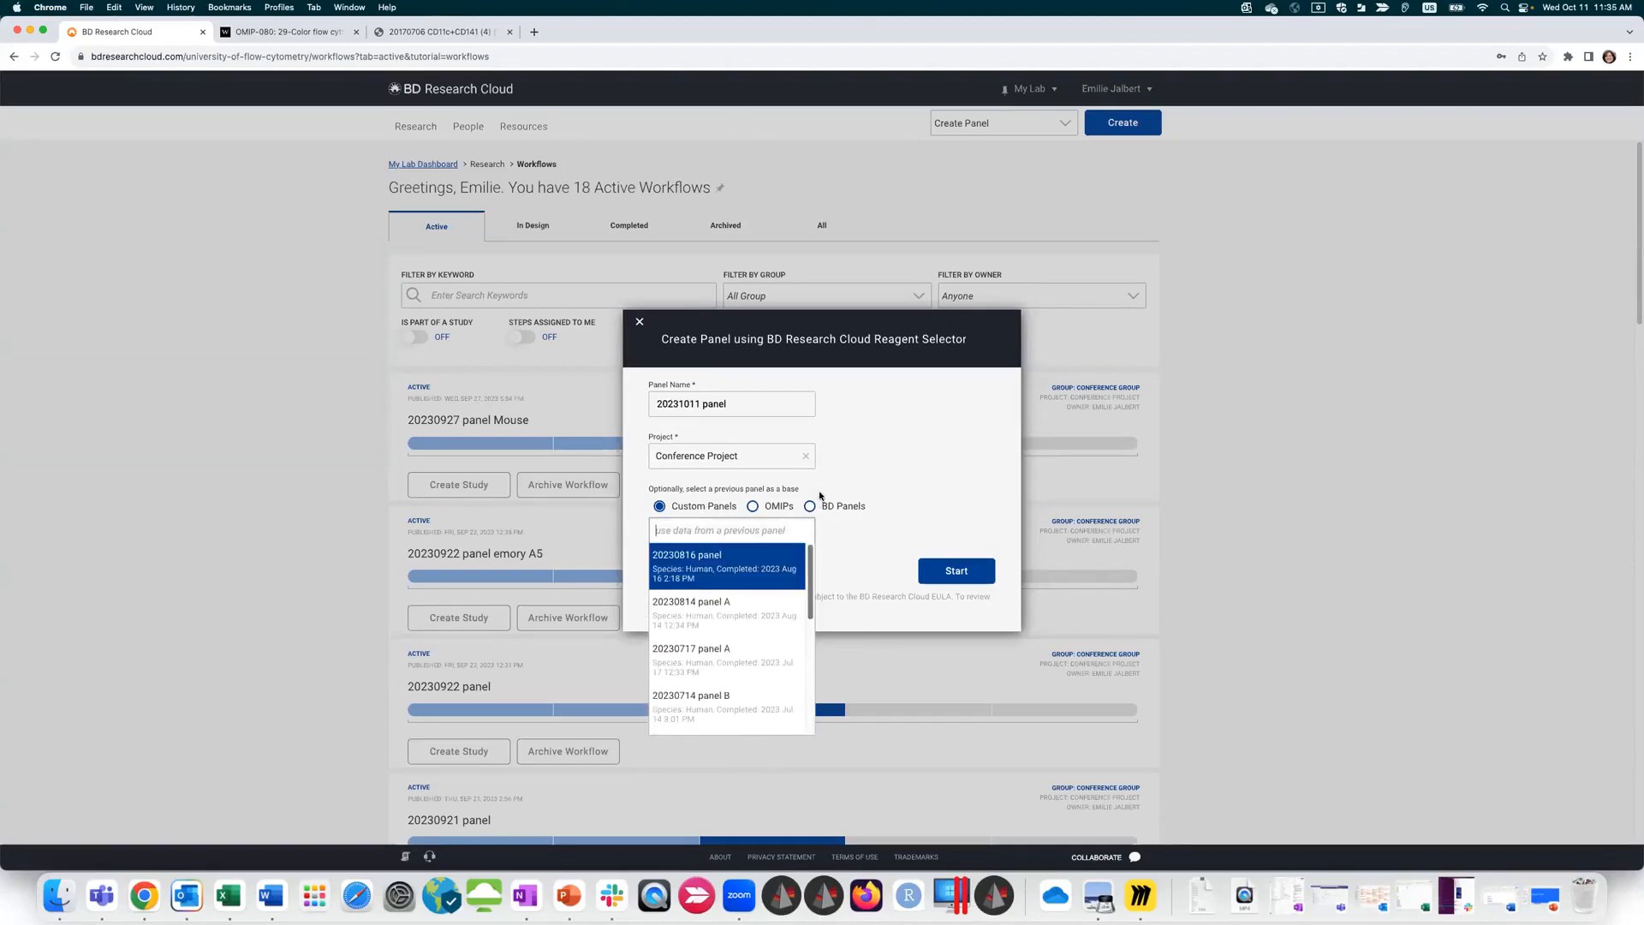
{"action": "left_click", "coordinate": [752, 506]}
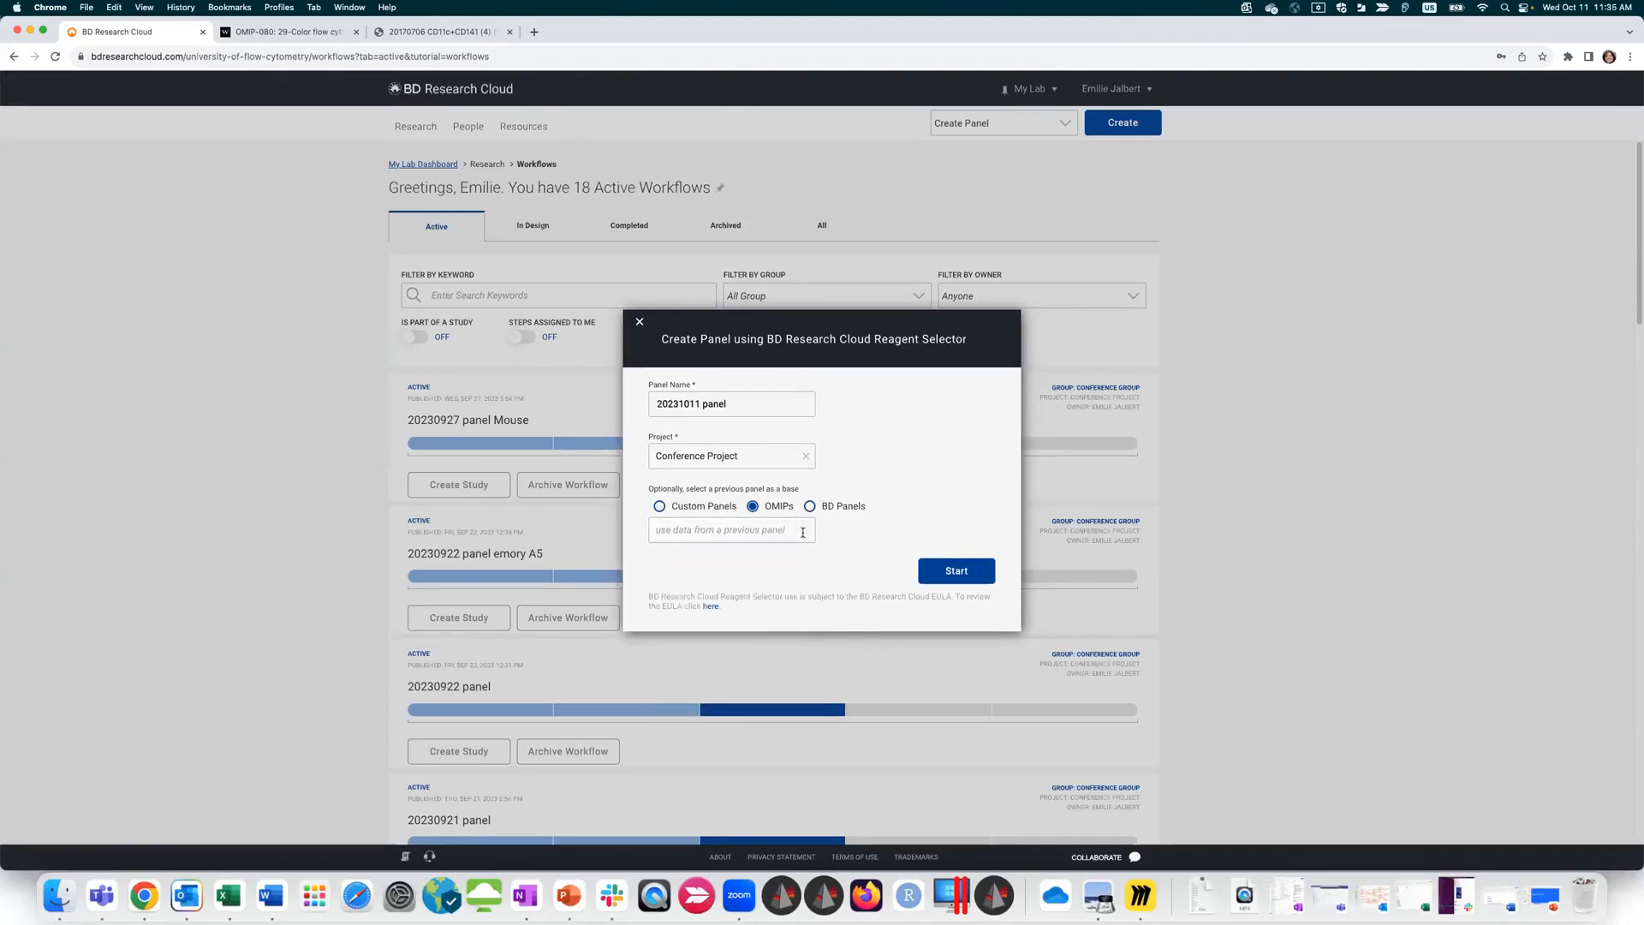
{"action": "left_click", "coordinate": [736, 530]}
{"action": "left_click_drag", "start_coordinate": [810, 558], "coordinate": [829, 508]}
{"action": "left_click", "coordinate": [810, 506]}
{"action": "left_click", "coordinate": [727, 530]}
{"action": "left_click_drag", "start_coordinate": [810, 557], "coordinate": [832, 524]}
{"action": "left_click", "coordinate": [856, 443]}
Step: Start the new panel without a base and set its cytometer to BD FACSymphony A5 SE-EJ Custom
{"action": "left_click", "coordinate": [961, 572]}
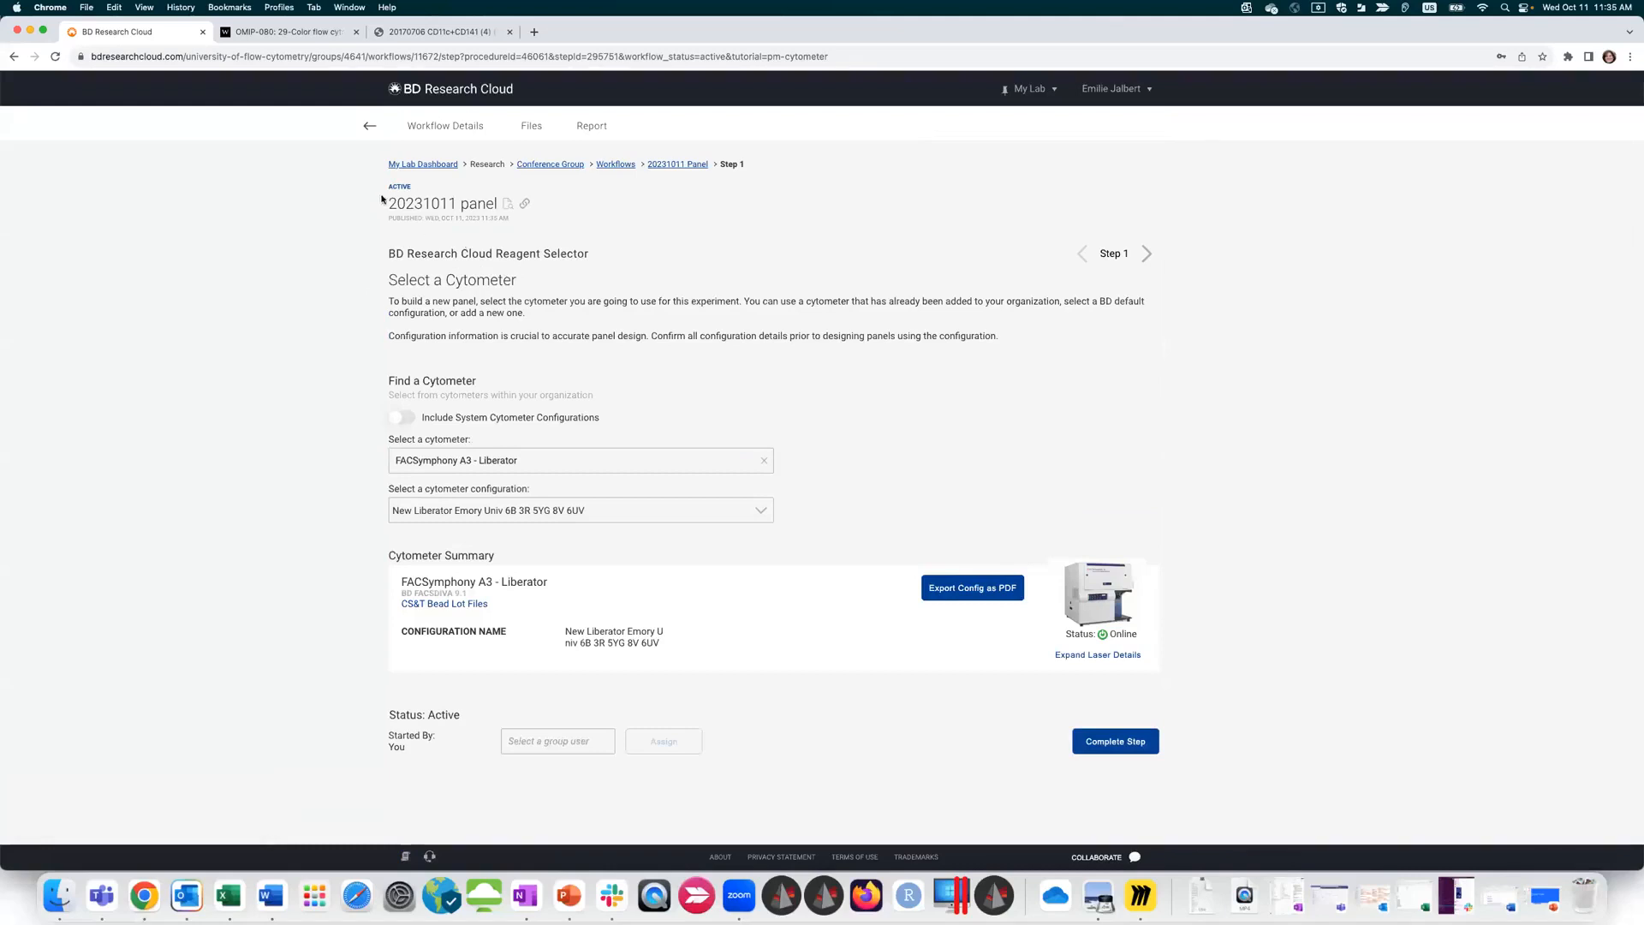
{"action": "left_click", "coordinate": [764, 461]}
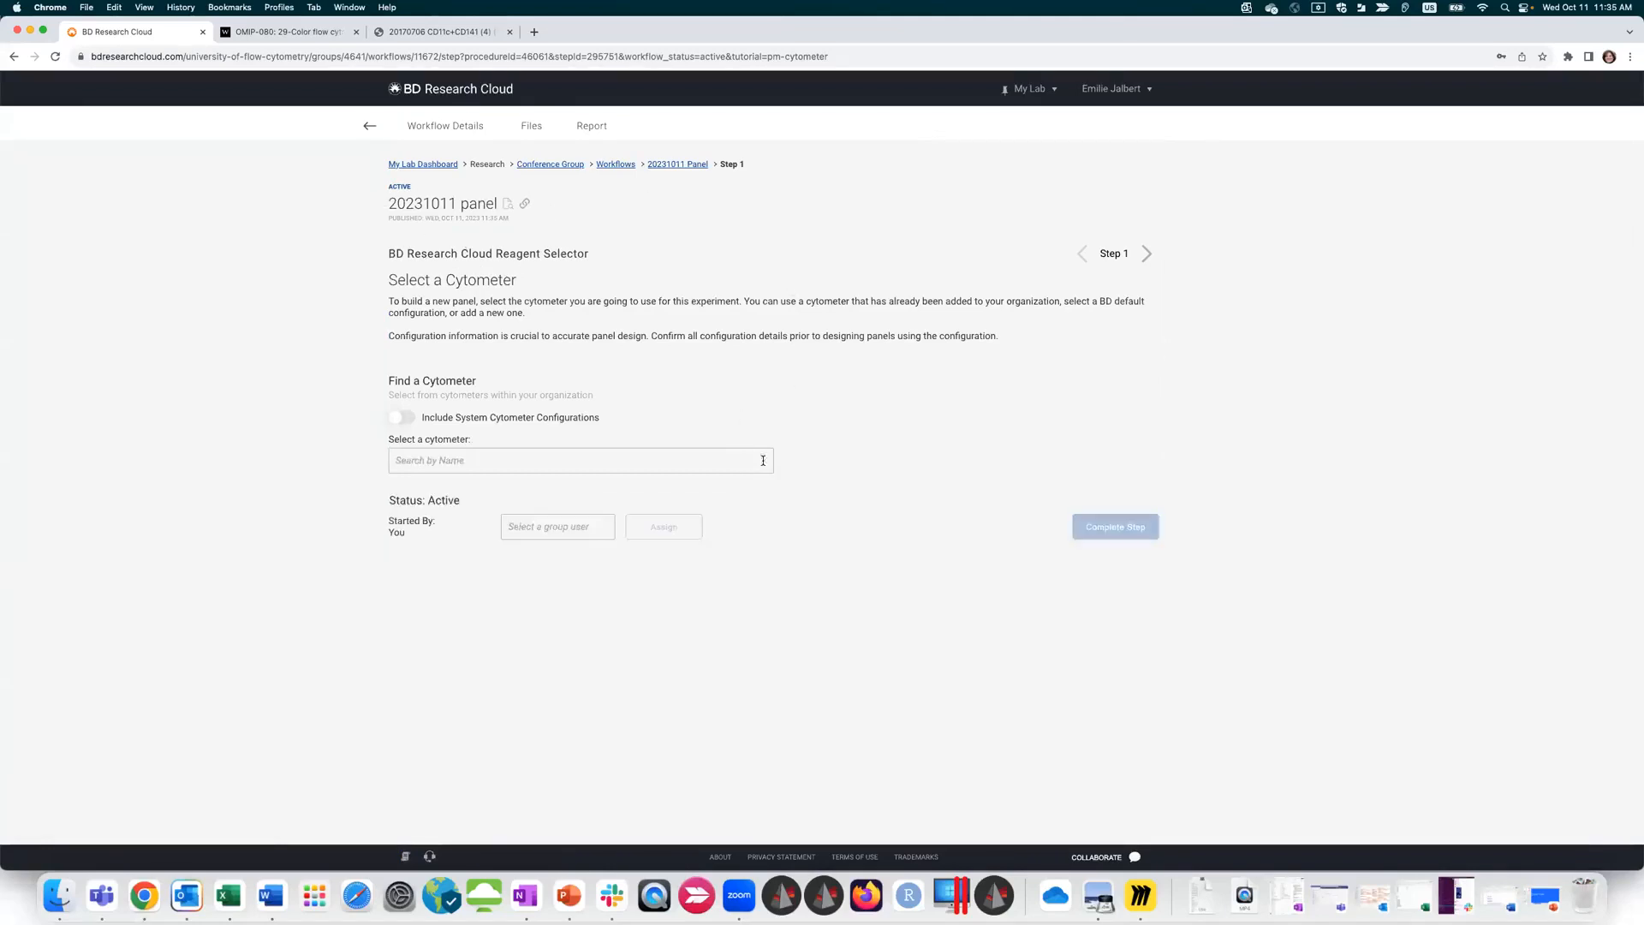
{"action": "left_click", "coordinate": [569, 462]}
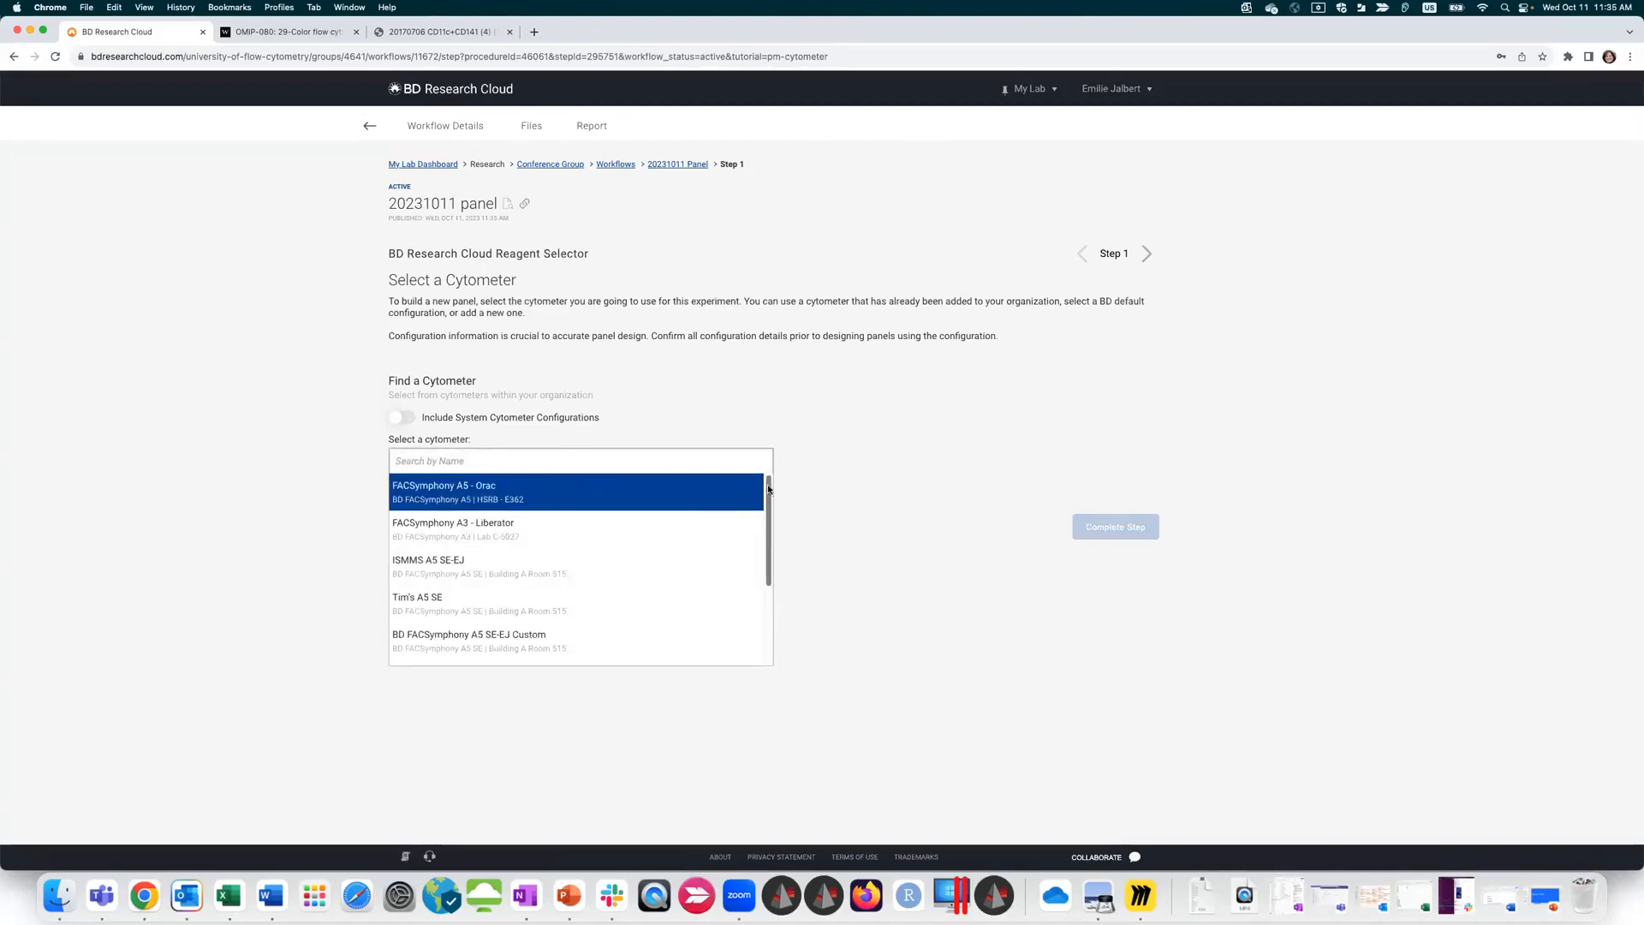
{"action": "left_click_drag", "start_coordinate": [767, 484], "coordinate": [773, 423]}
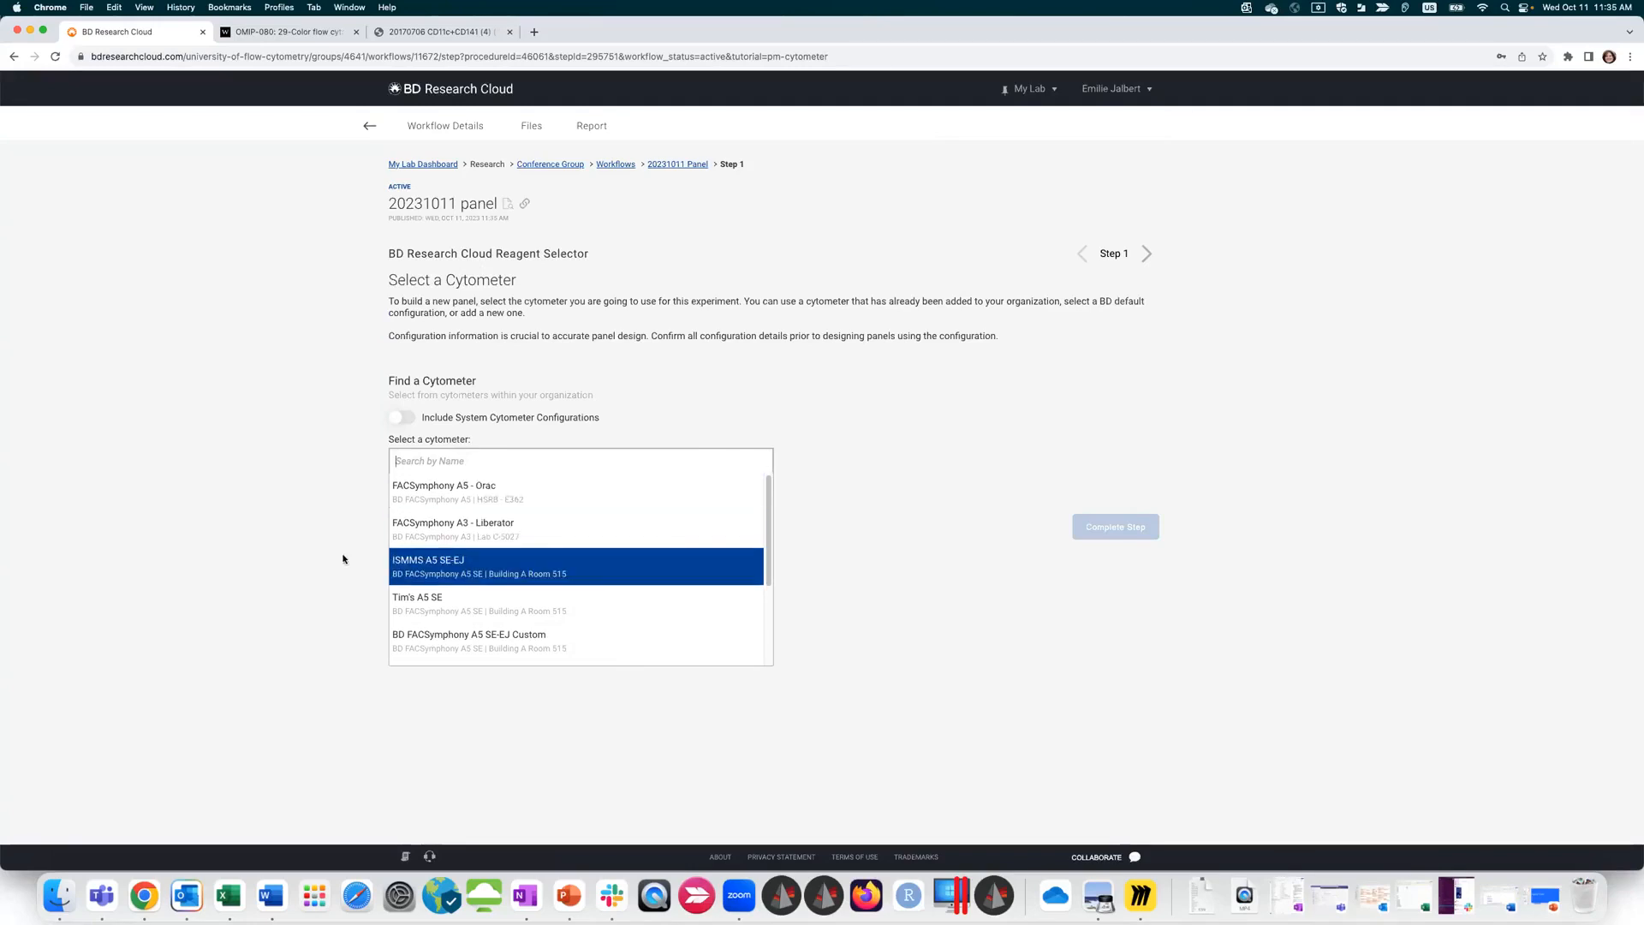
{"action": "scroll", "coordinate": [402, 599], "scroll_direction": "down", "scroll_amount": 1}
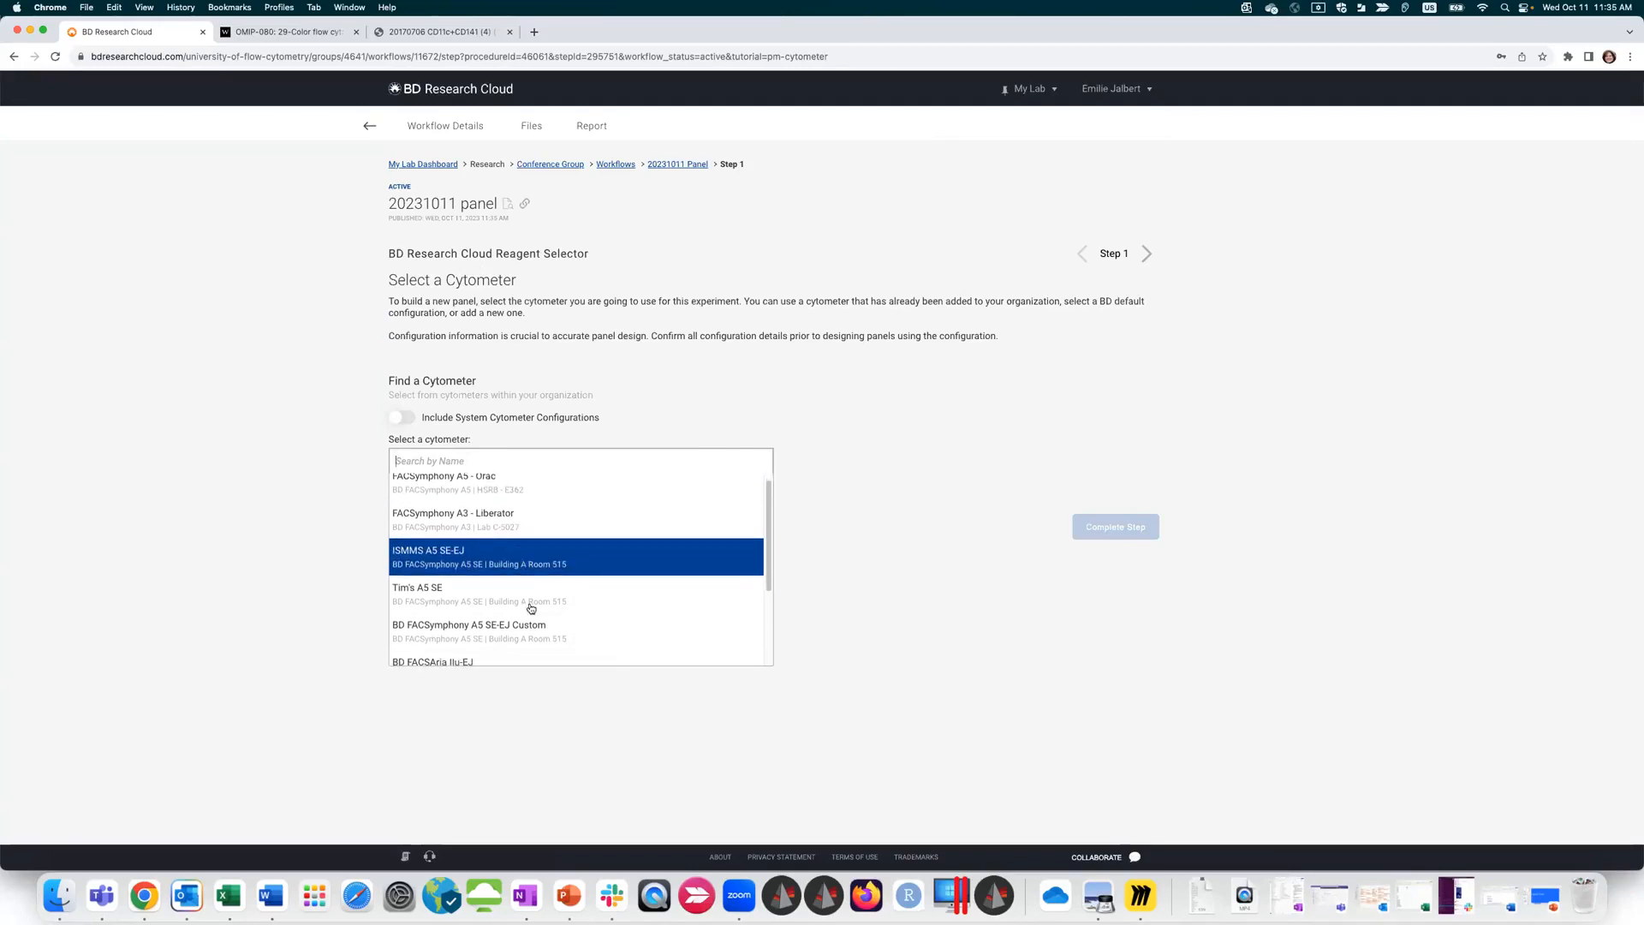
{"action": "left_click", "coordinate": [422, 626]}
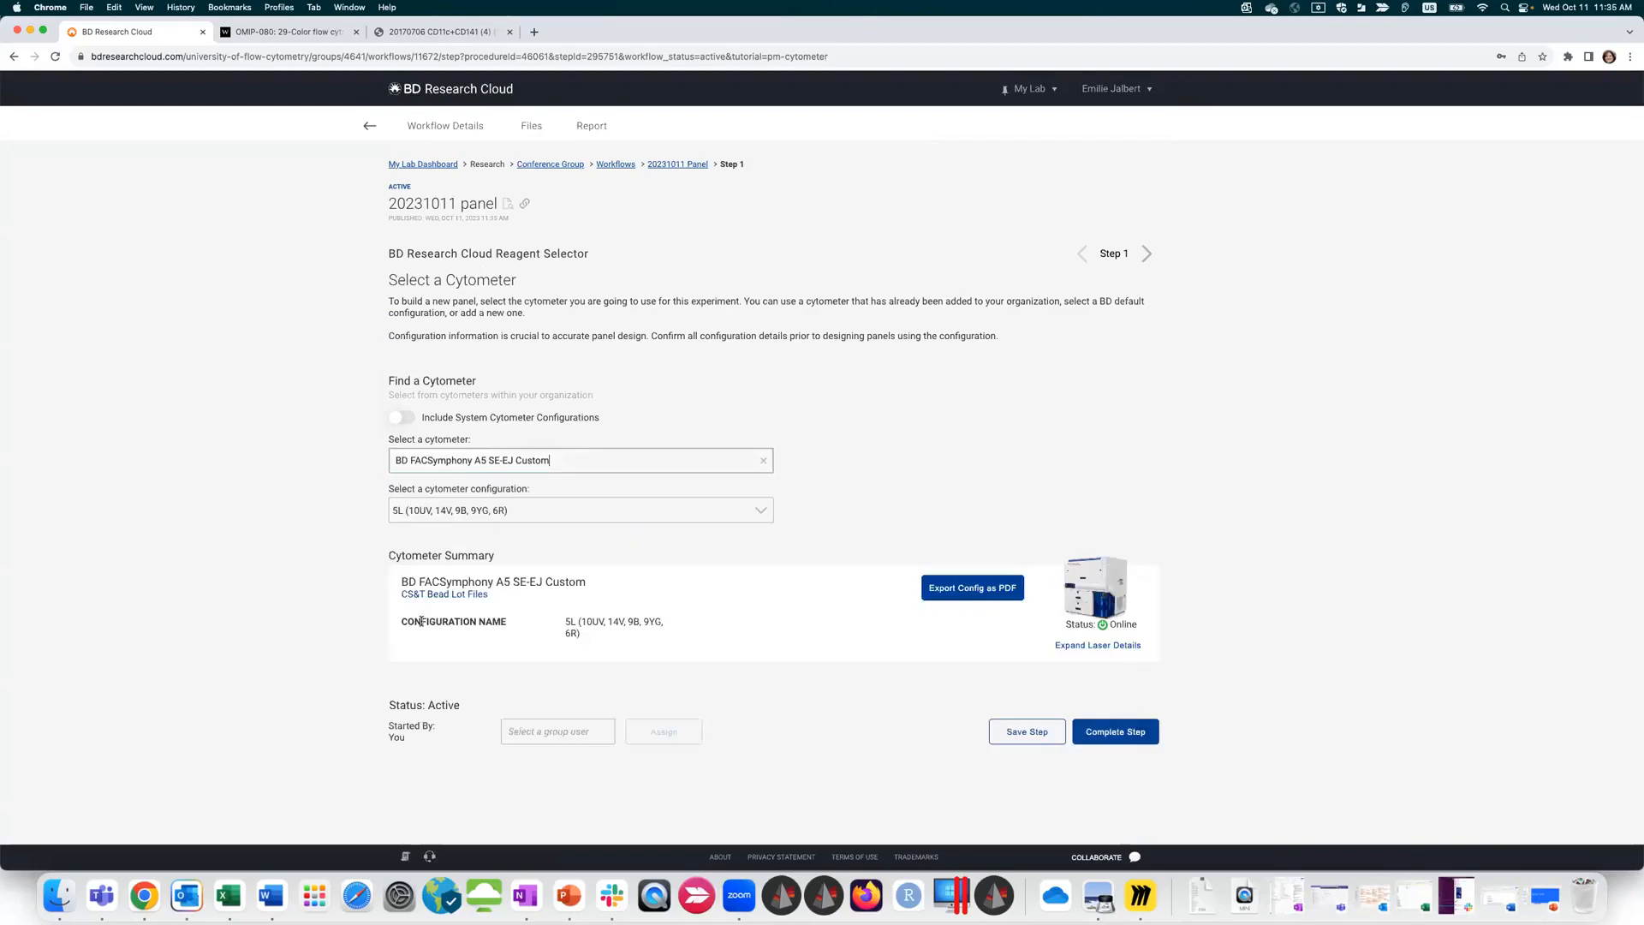
Step: Expand the cytometer's laser details, review the filters and parameters of each laser, and complete the cytometer step
{"action": "left_click", "coordinate": [1094, 648]}
{"action": "scroll", "coordinate": [1181, 503], "scroll_direction": "down", "scroll_amount": 6}
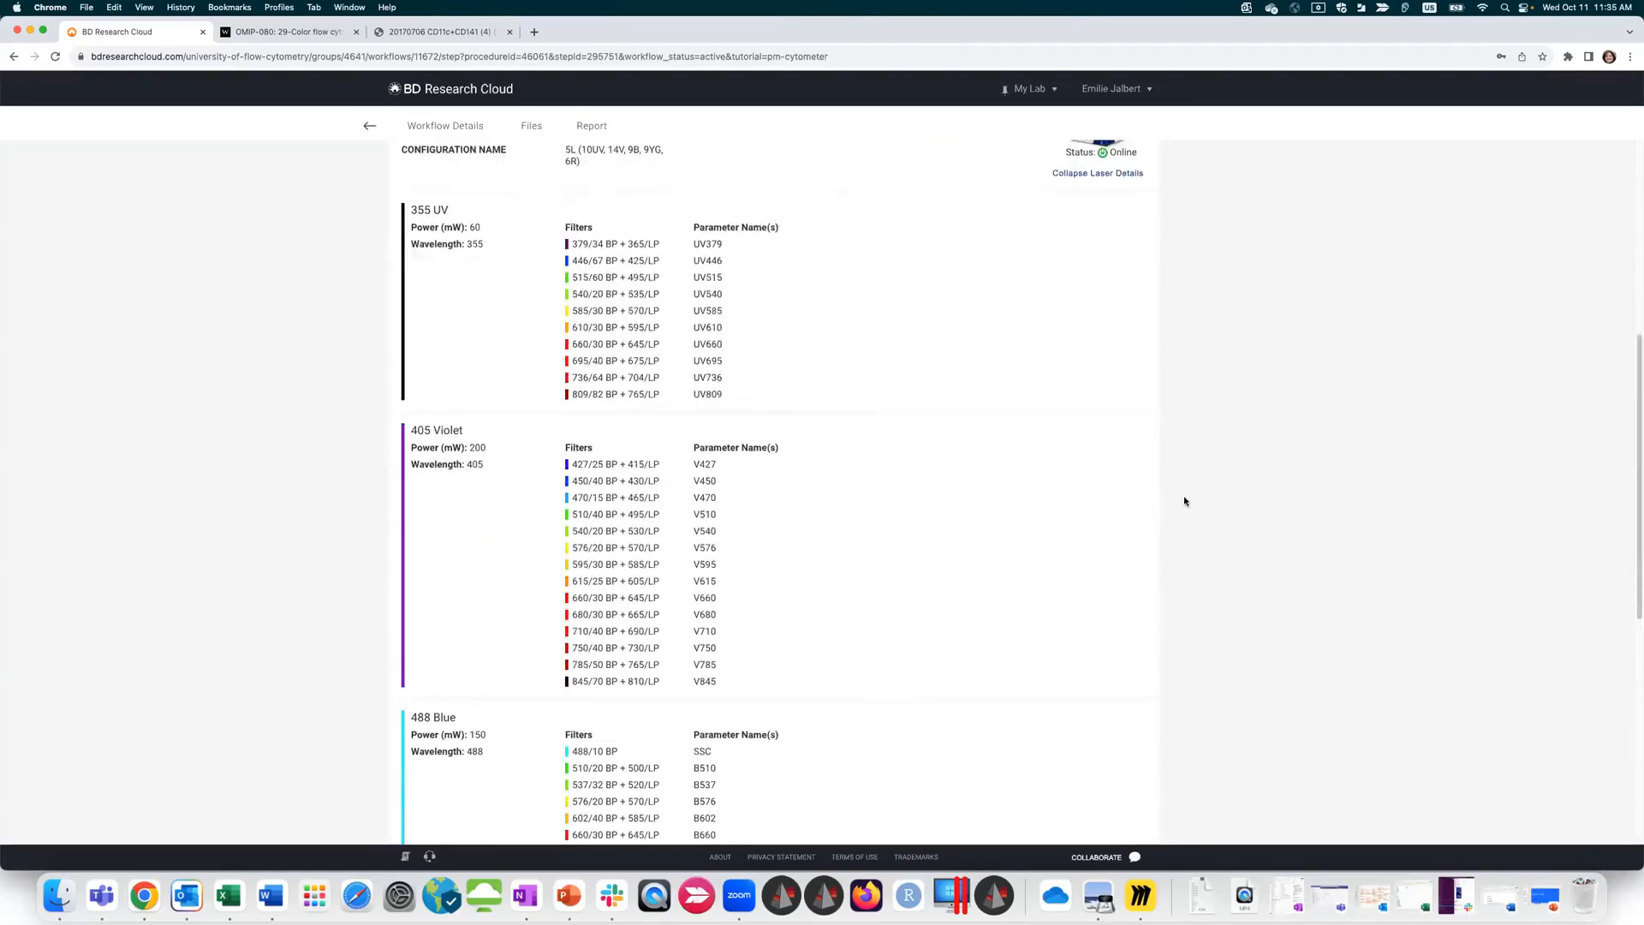
{"action": "scroll", "coordinate": [705, 349], "scroll_direction": "down", "scroll_amount": 6}
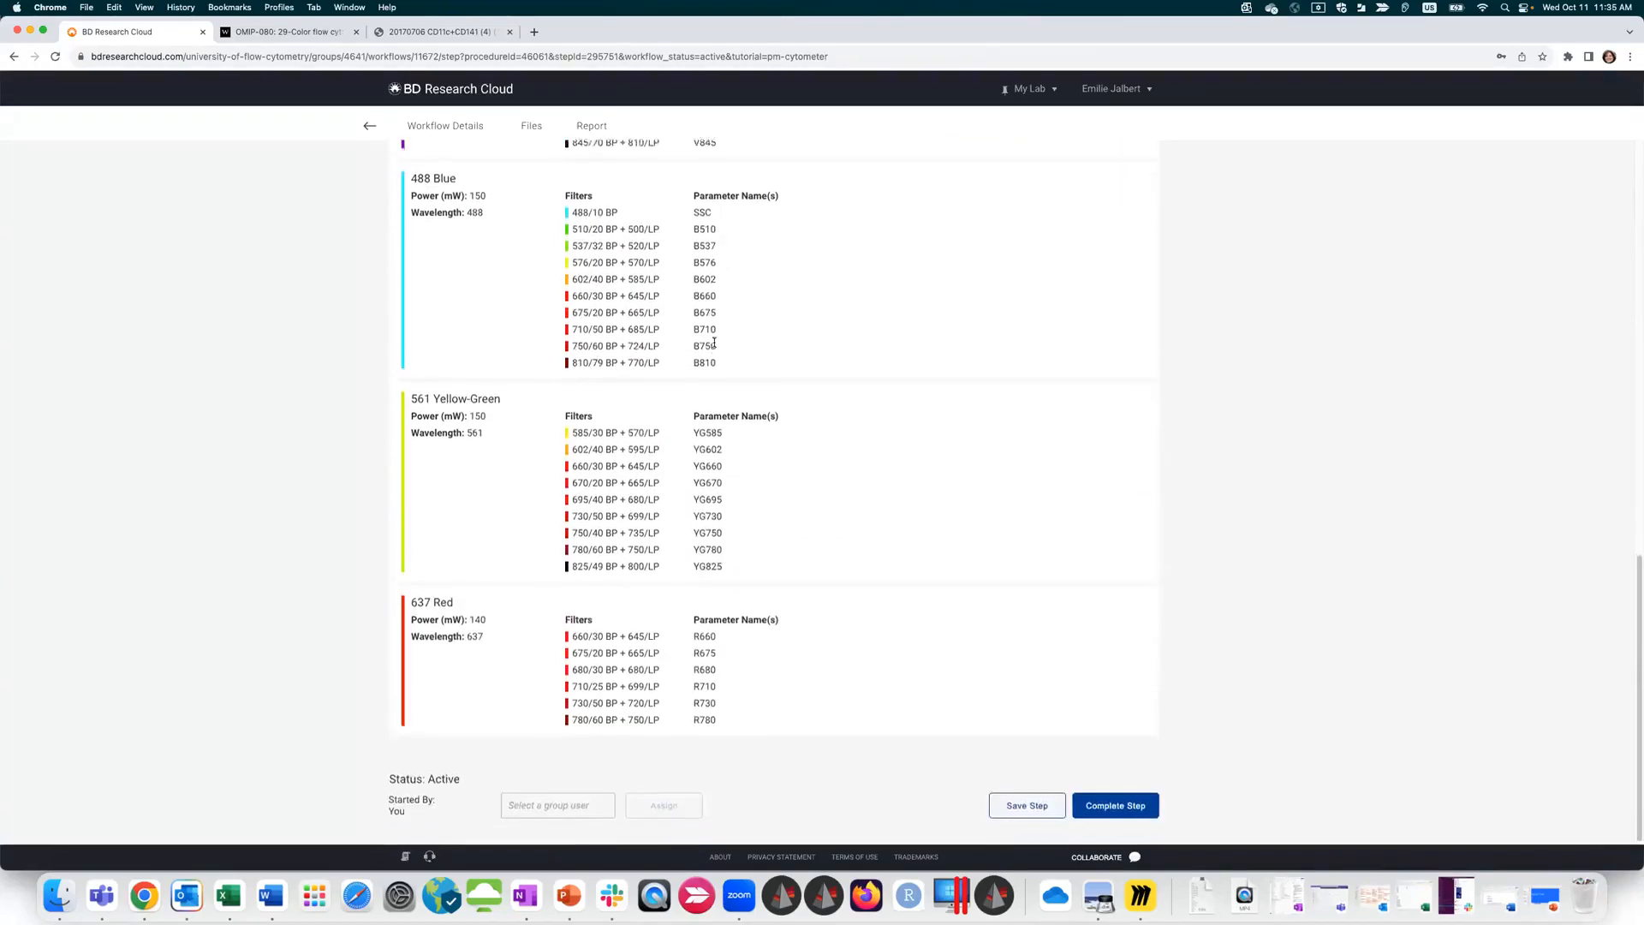
{"action": "scroll", "coordinate": [832, 312], "scroll_direction": "up", "scroll_amount": 10}
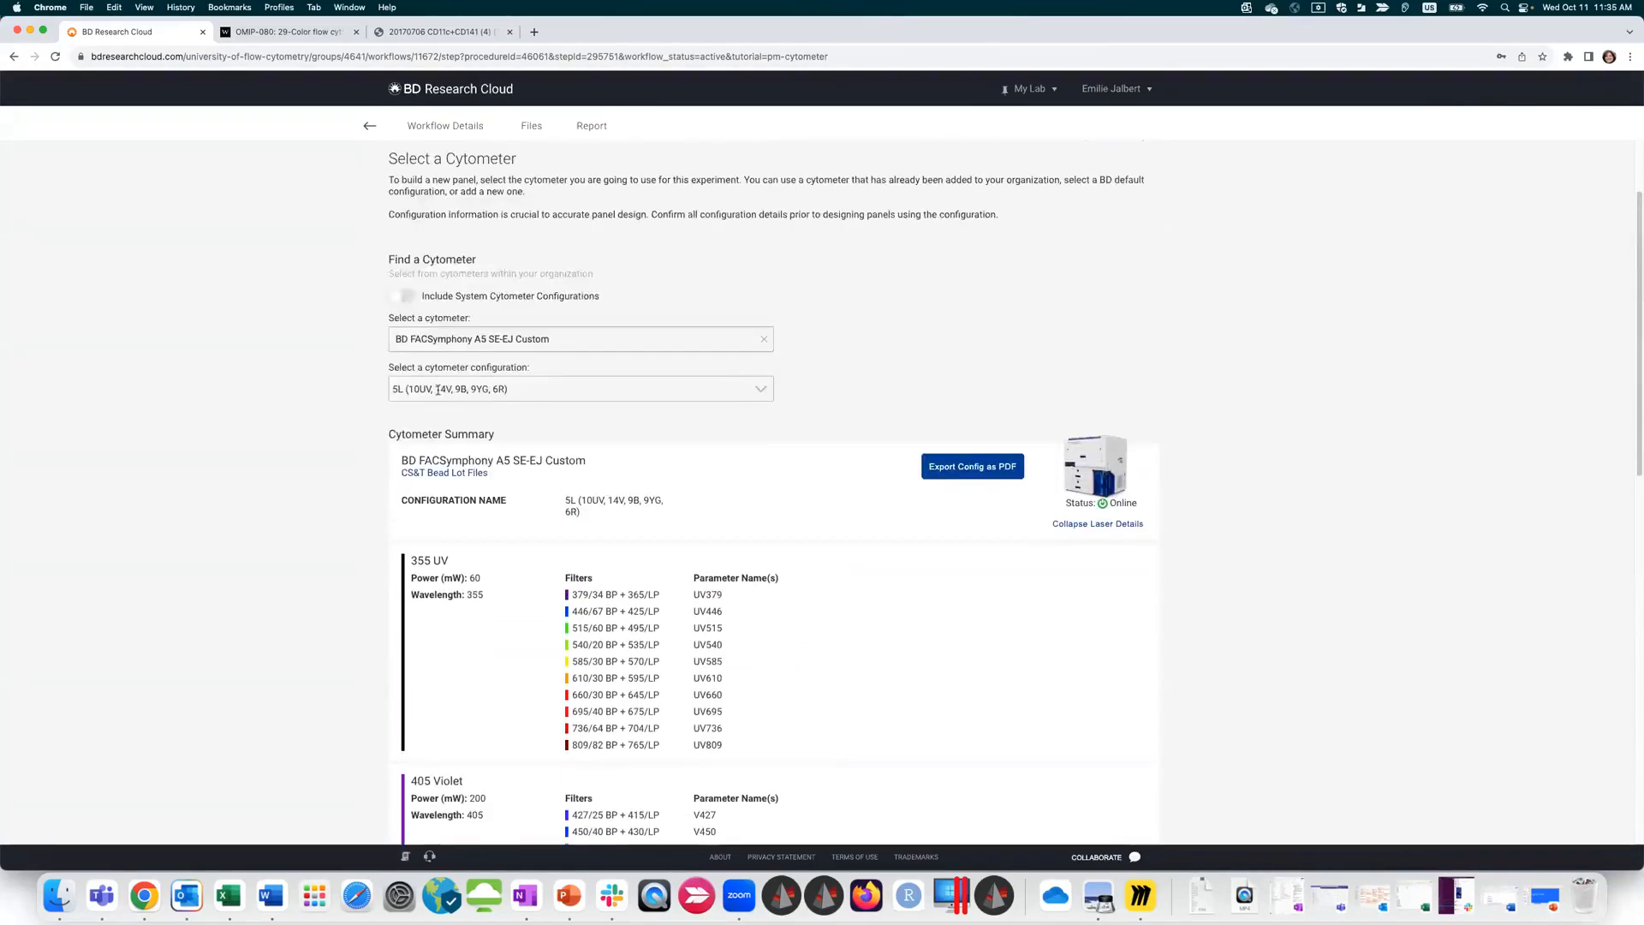
{"action": "scroll", "coordinate": [1195, 452], "scroll_direction": "down", "scroll_amount": 10}
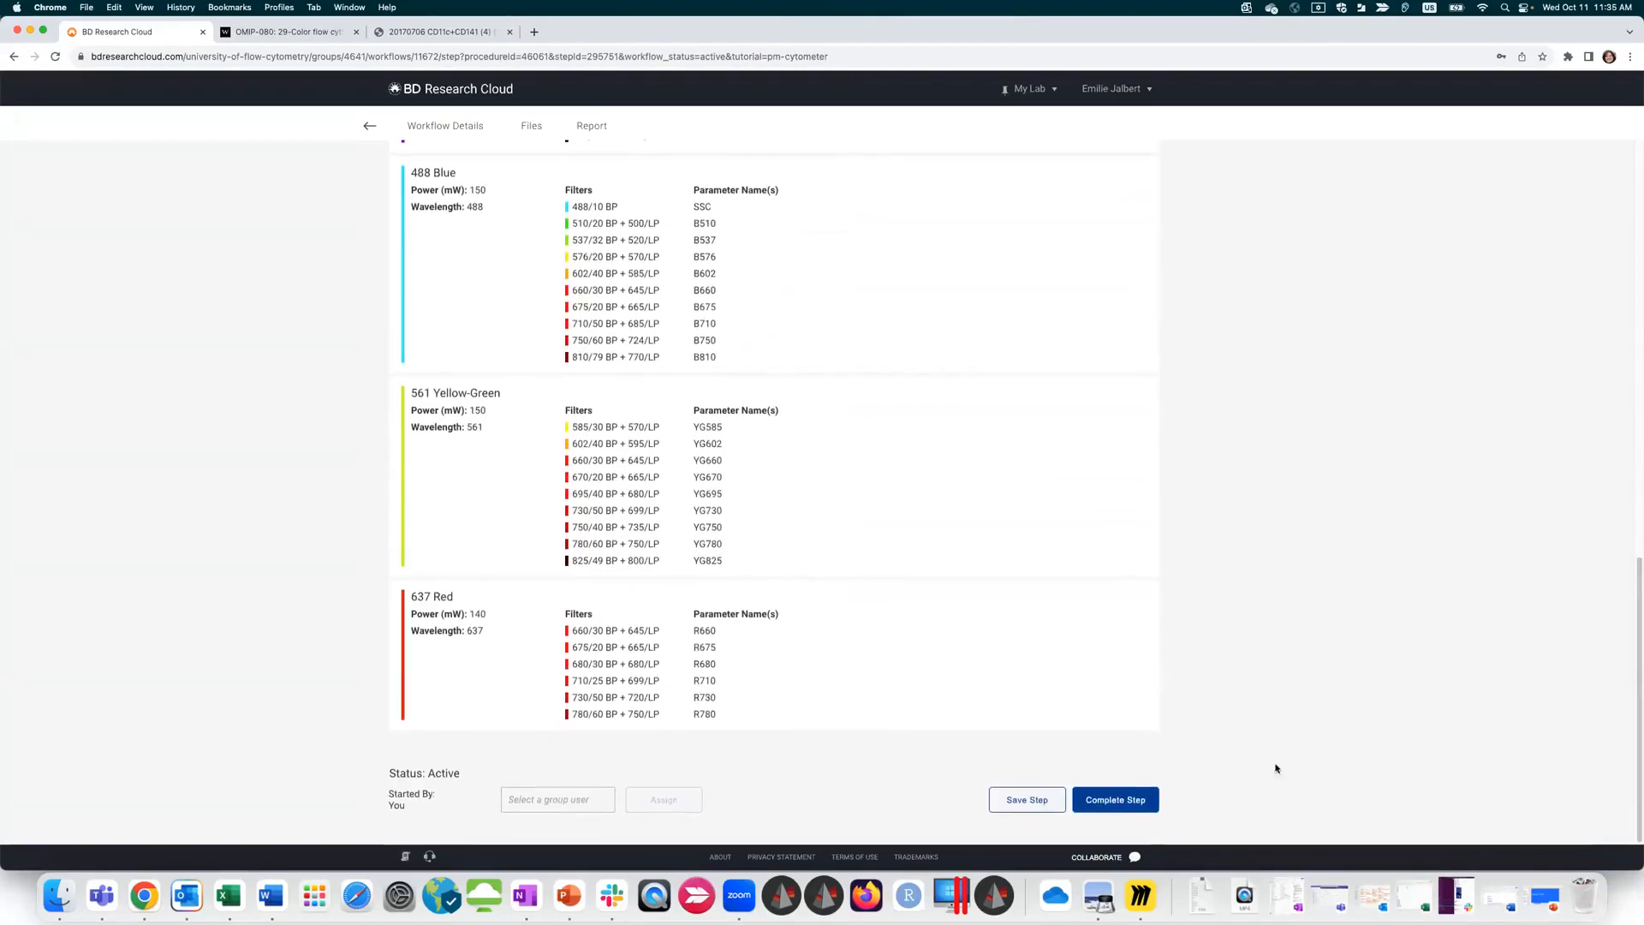
{"action": "left_click", "coordinate": [1109, 801]}
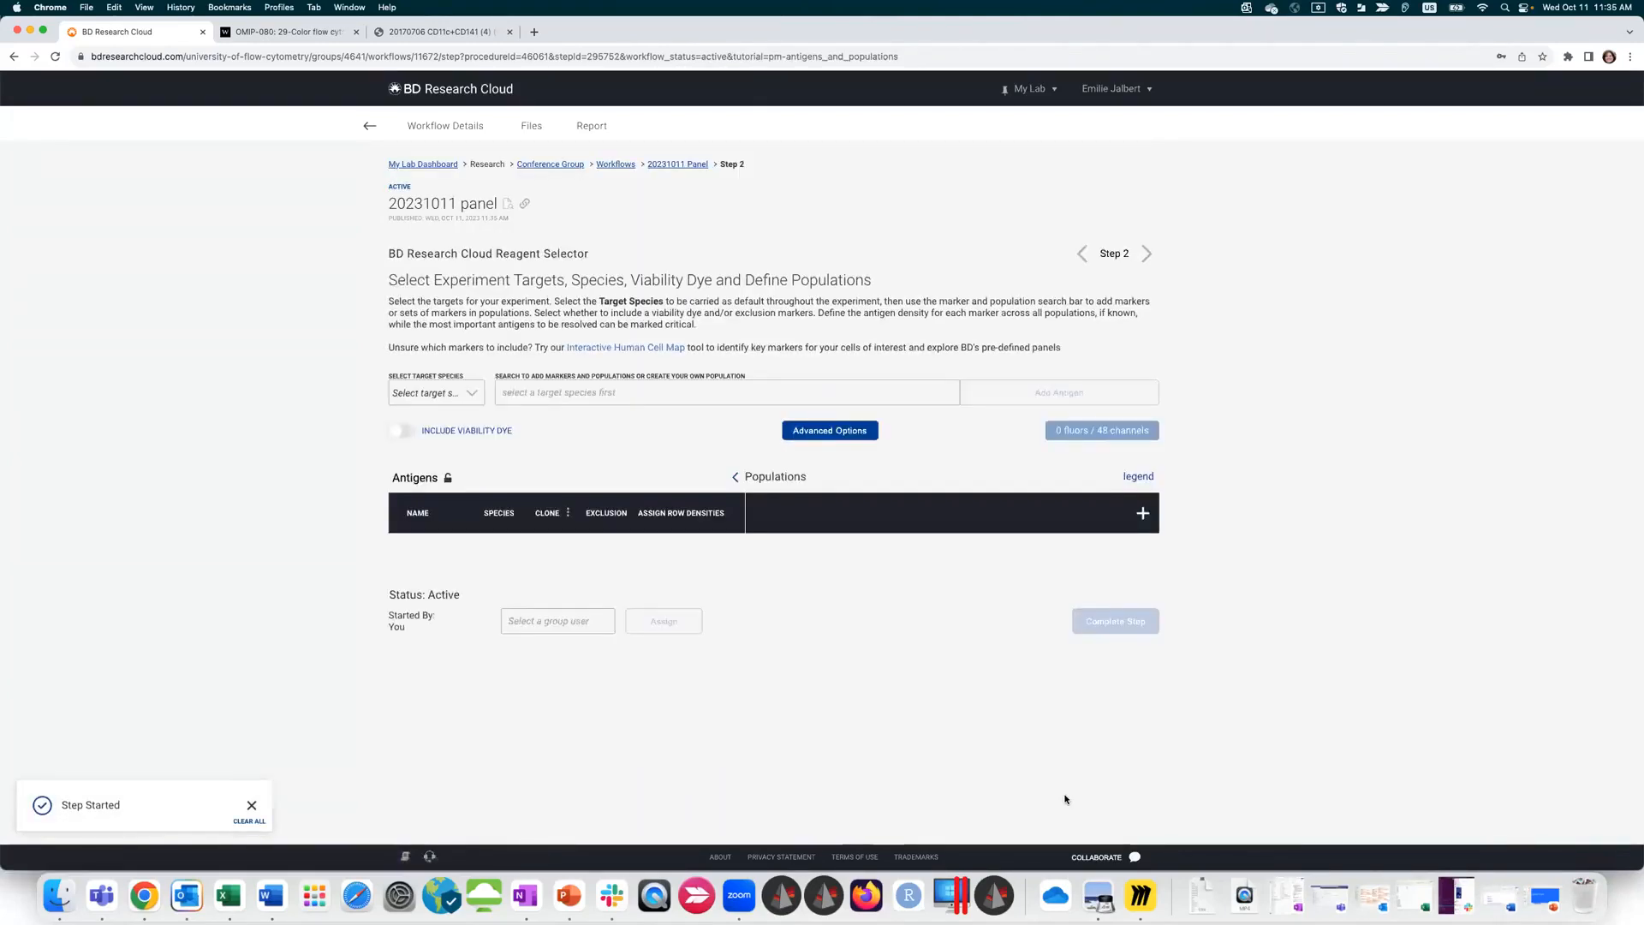
Step: Set the target species to Human and add the CD3 antigen to the panel
{"action": "left_click", "coordinate": [460, 390]}
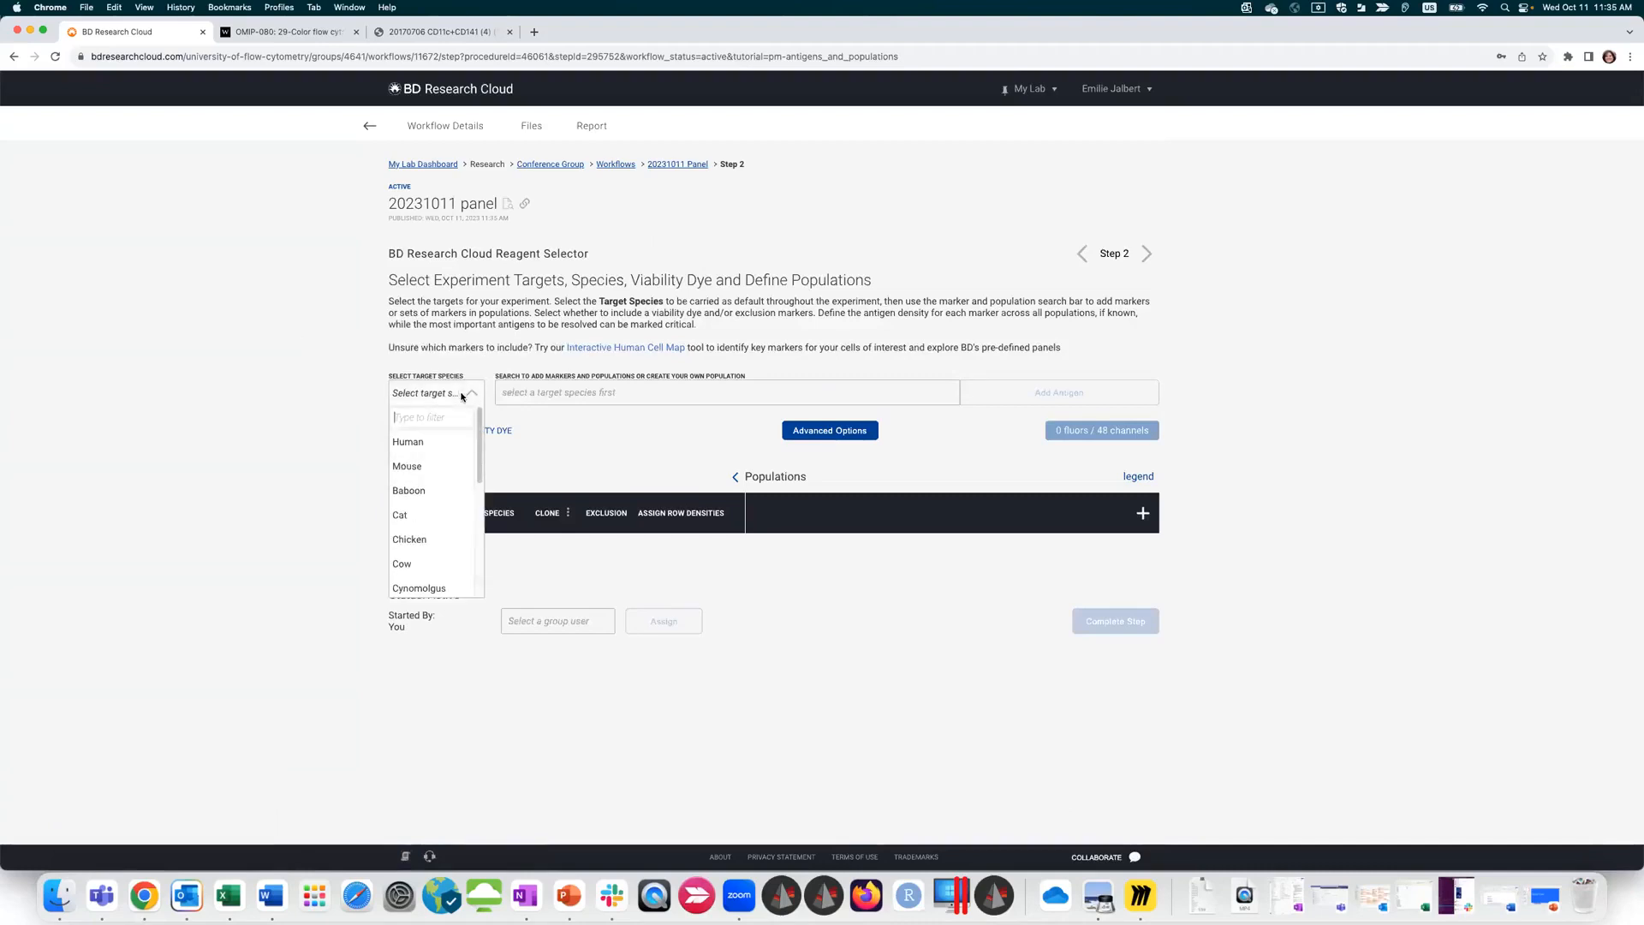
{"action": "left_click", "coordinate": [449, 443]}
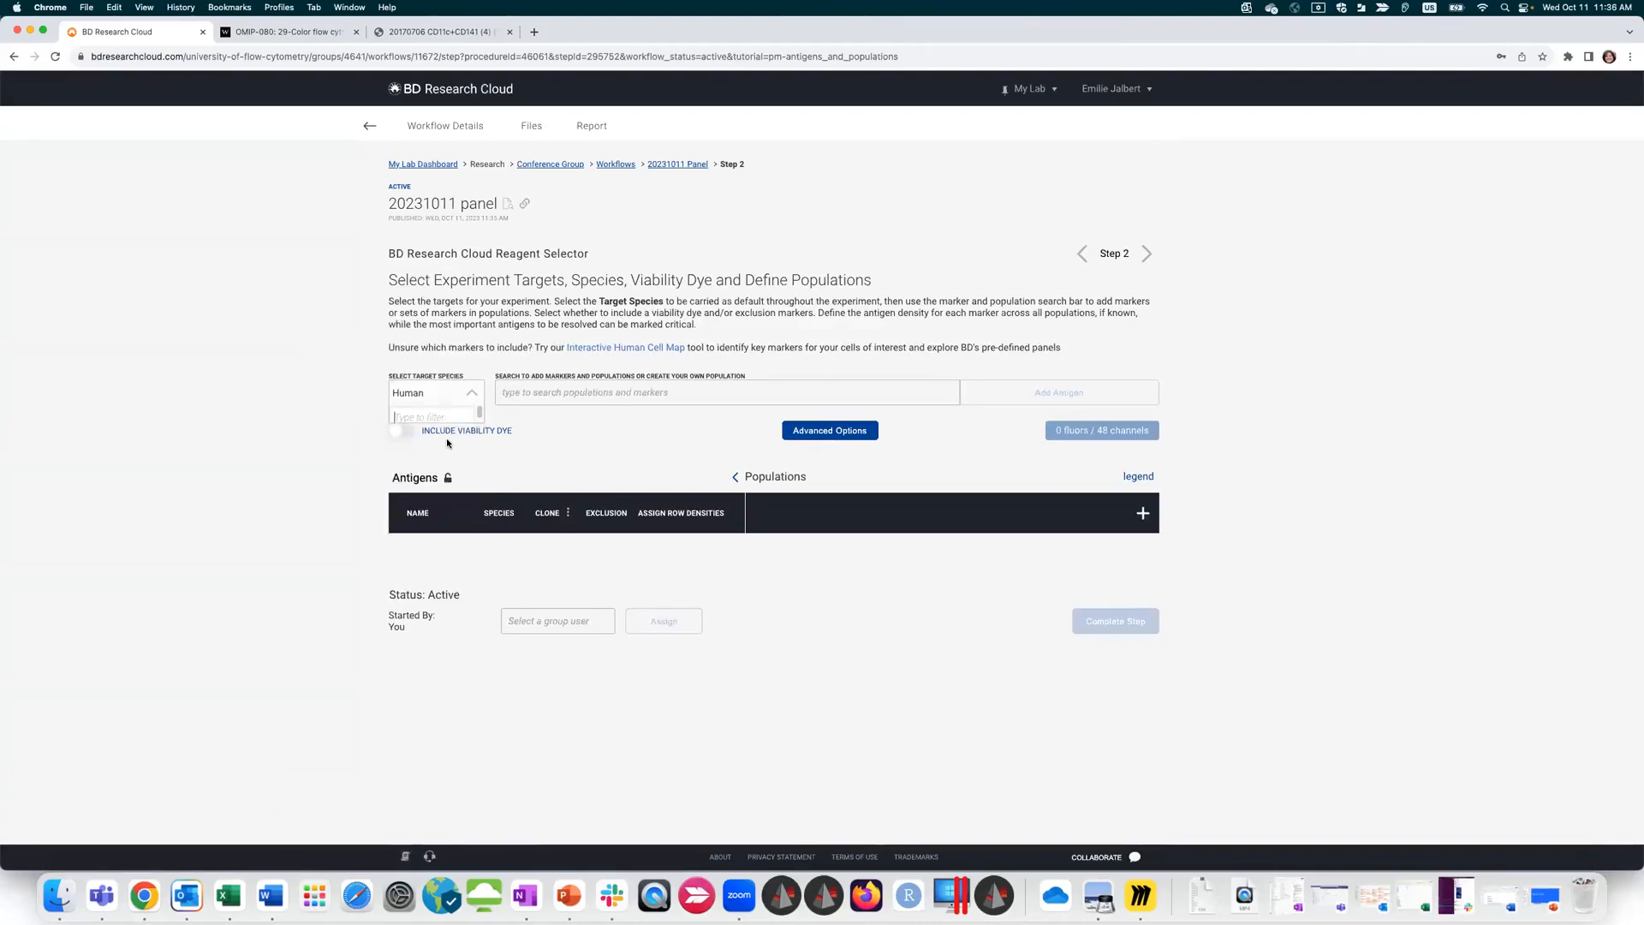
{"action": "left_click", "coordinate": [560, 394]}
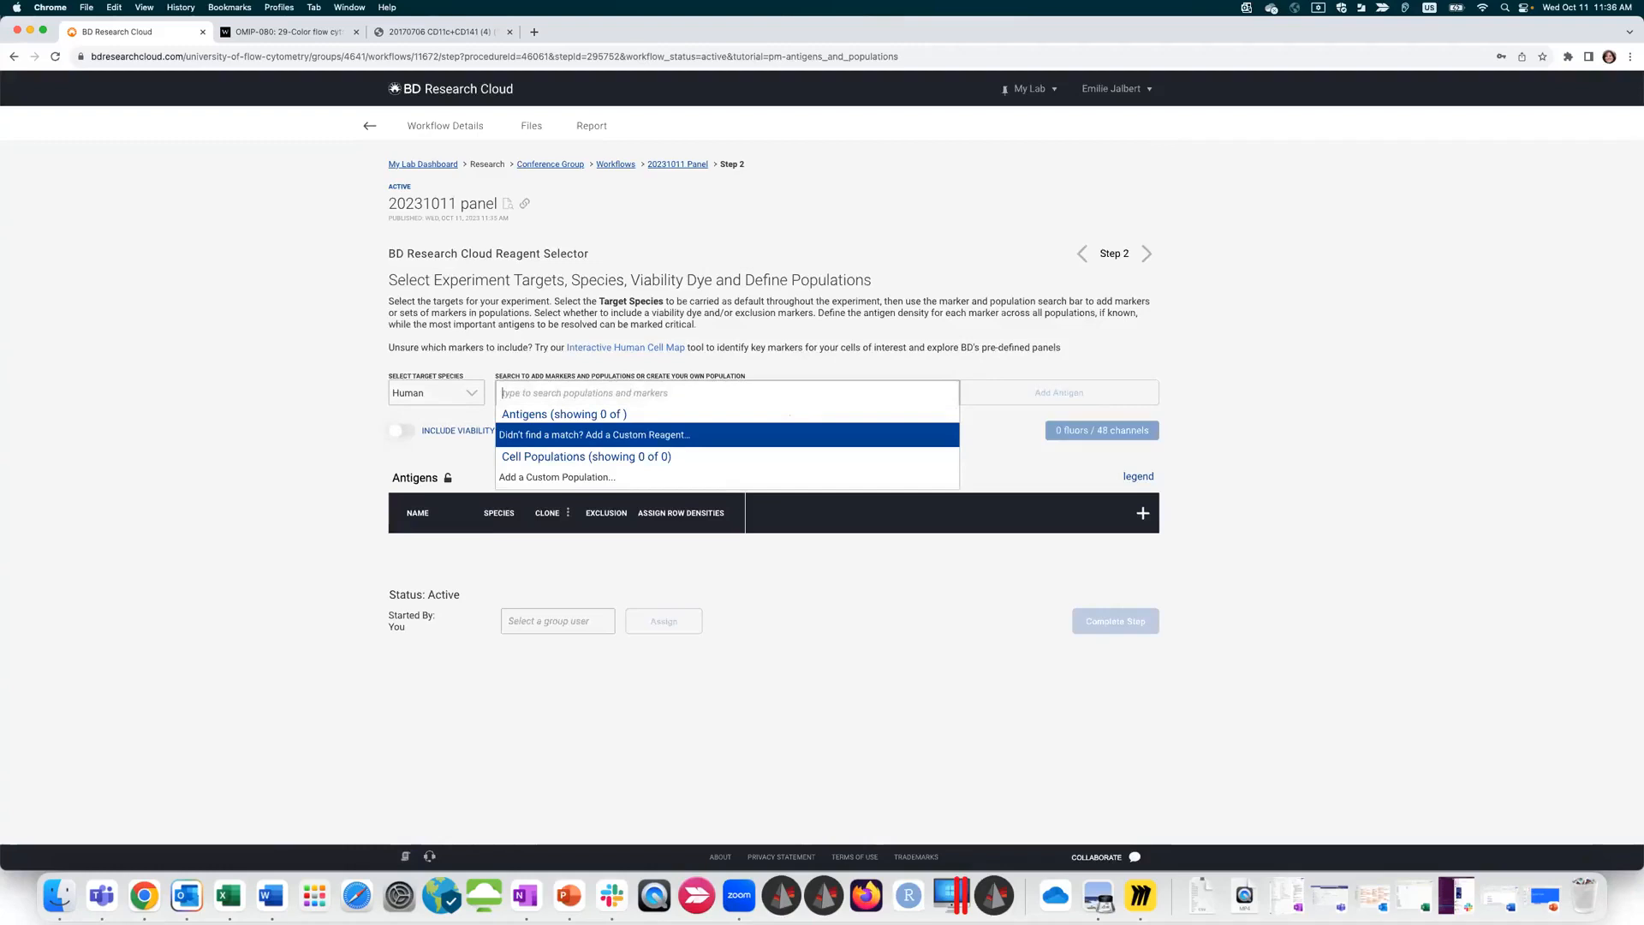
{"action": "type", "text": "CD3"}
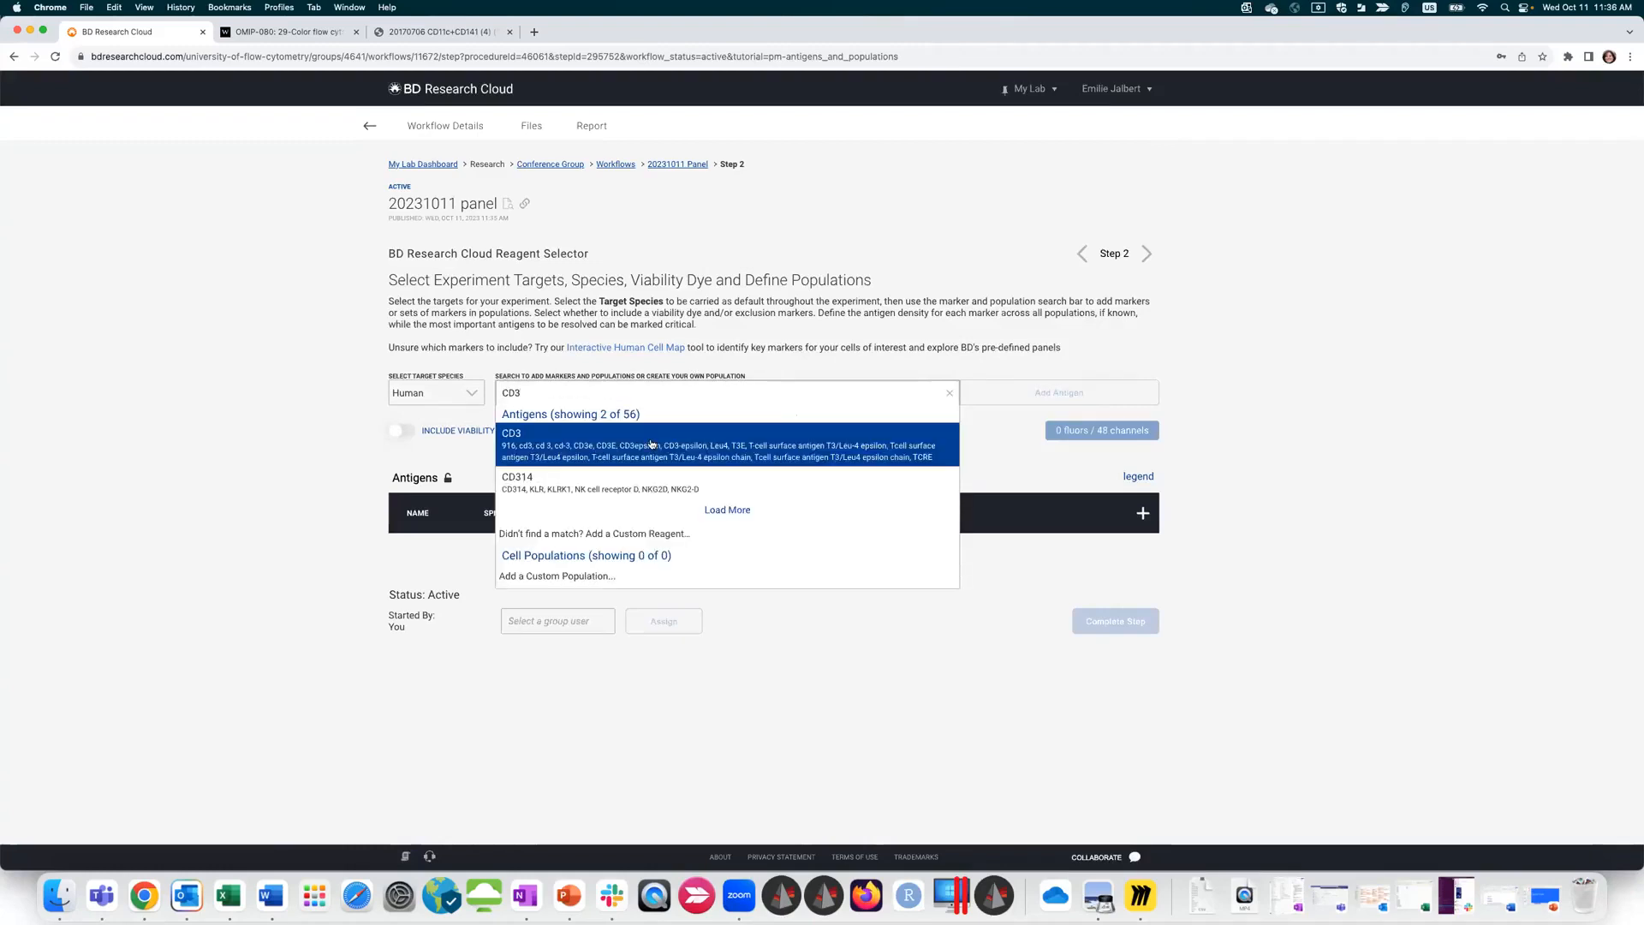
{"action": "left_click", "coordinate": [652, 444]}
{"action": "left_click", "coordinate": [1061, 391]}
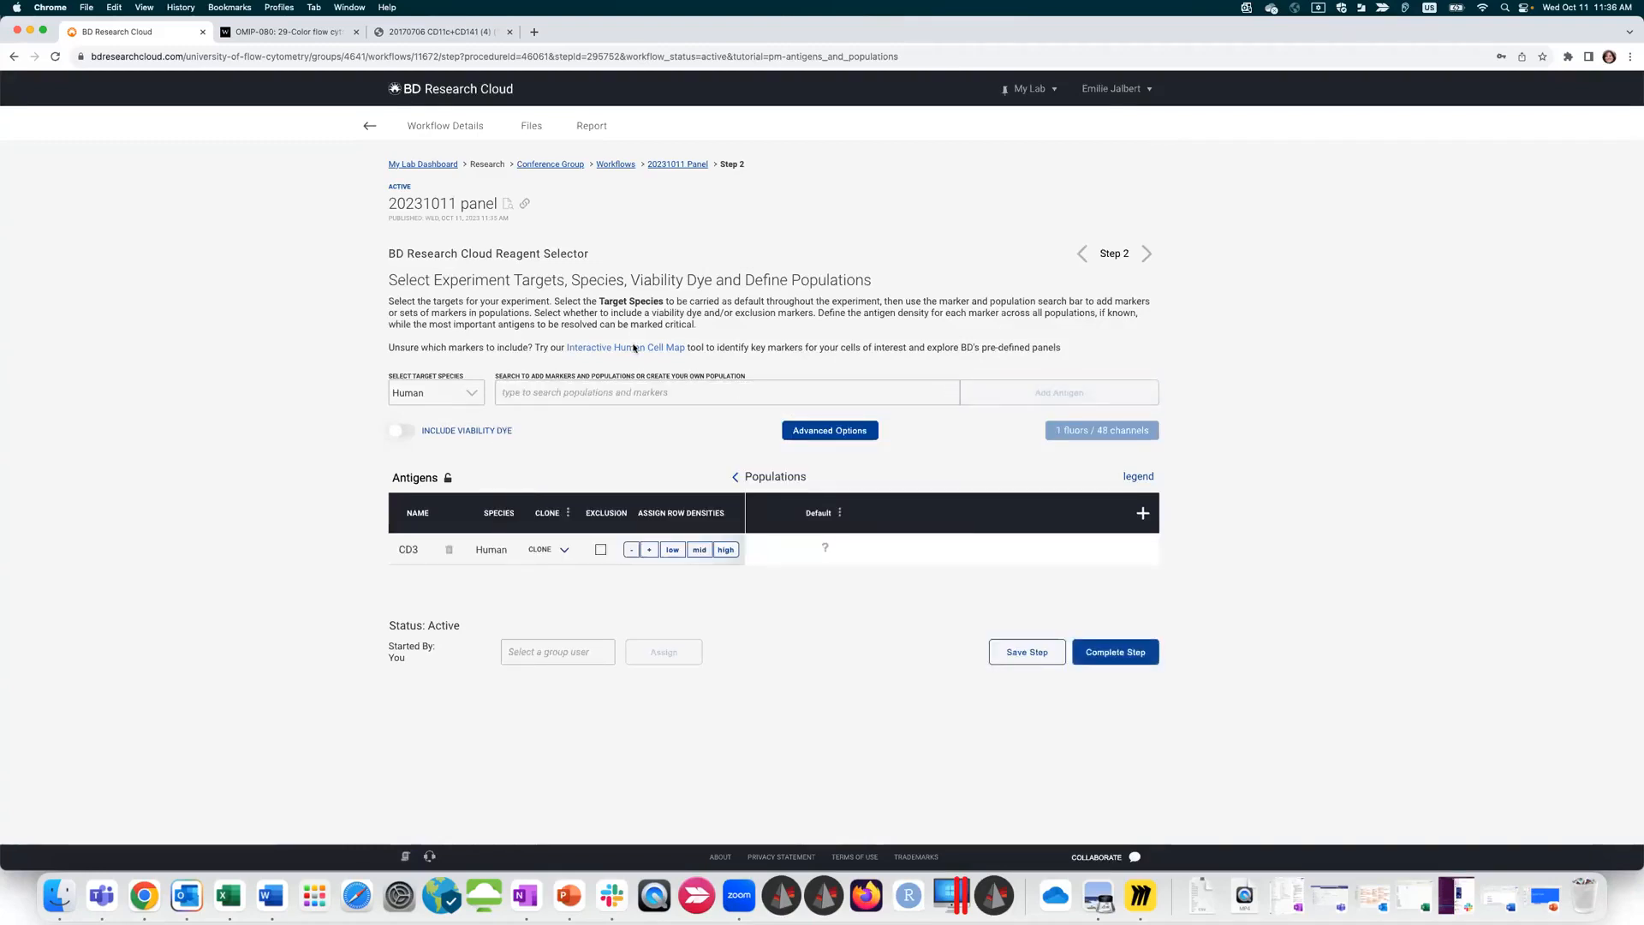
Step: Add the CD14 antigen to the panel
{"action": "left_click", "coordinate": [640, 392]}
{"action": "type", "text": "CD14"}
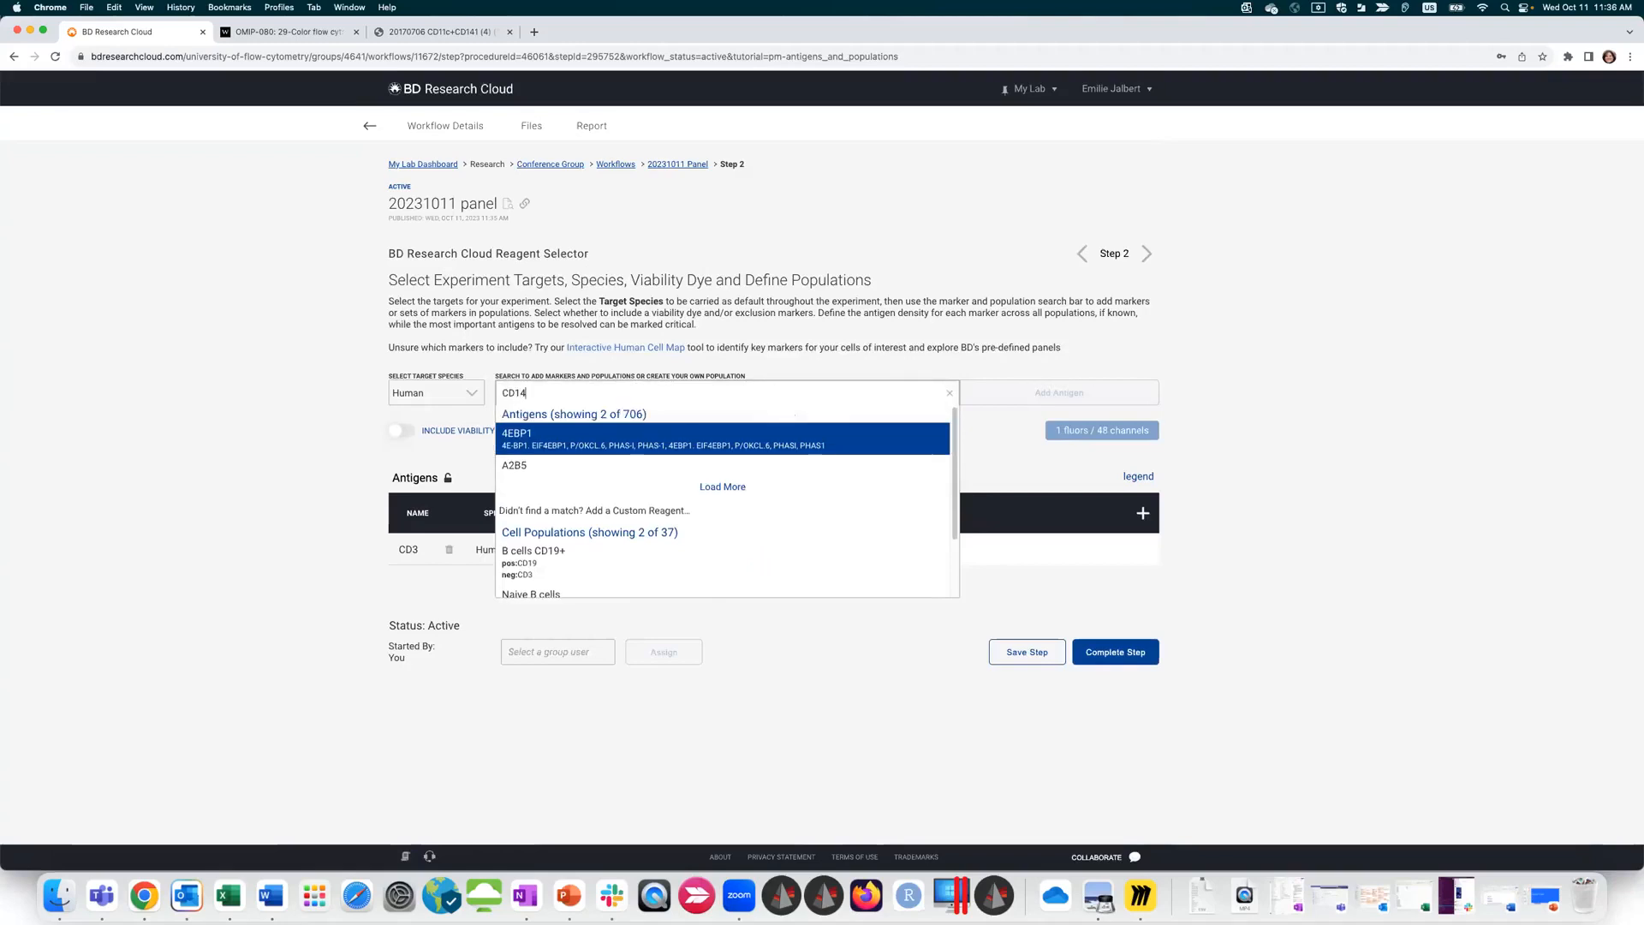
{"action": "left_click", "coordinate": [642, 444]}
{"action": "left_click", "coordinate": [1143, 393]}
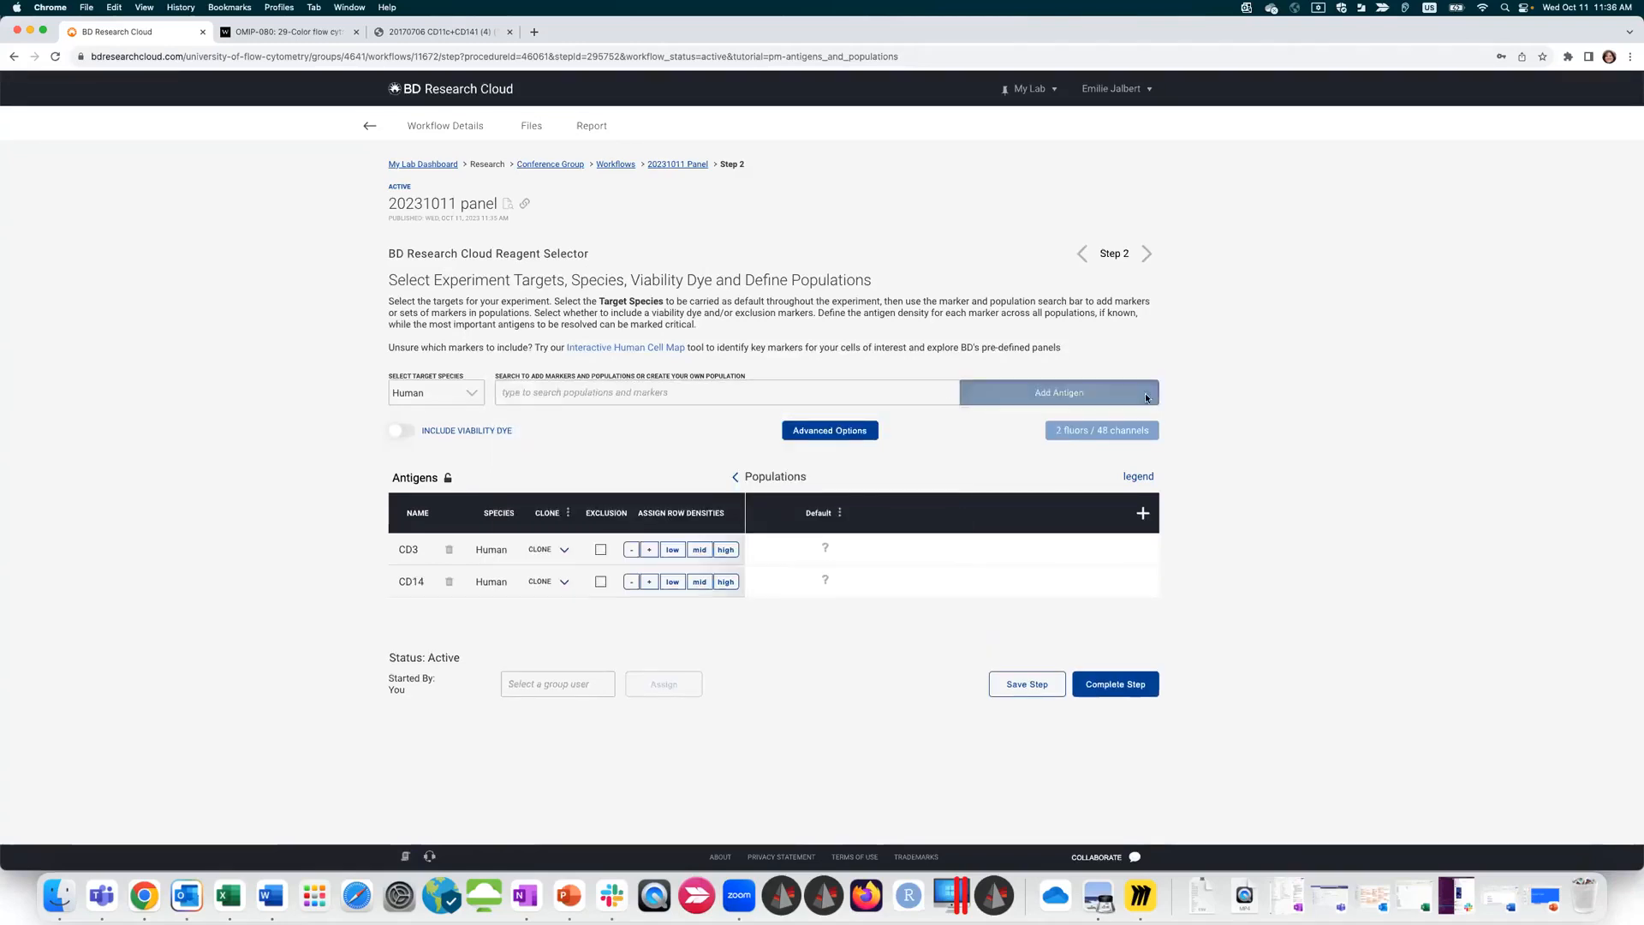
Step: In the Default population, set the CD3 density to Negative and the CD14 density to High
{"action": "left_click", "coordinate": [826, 546]}
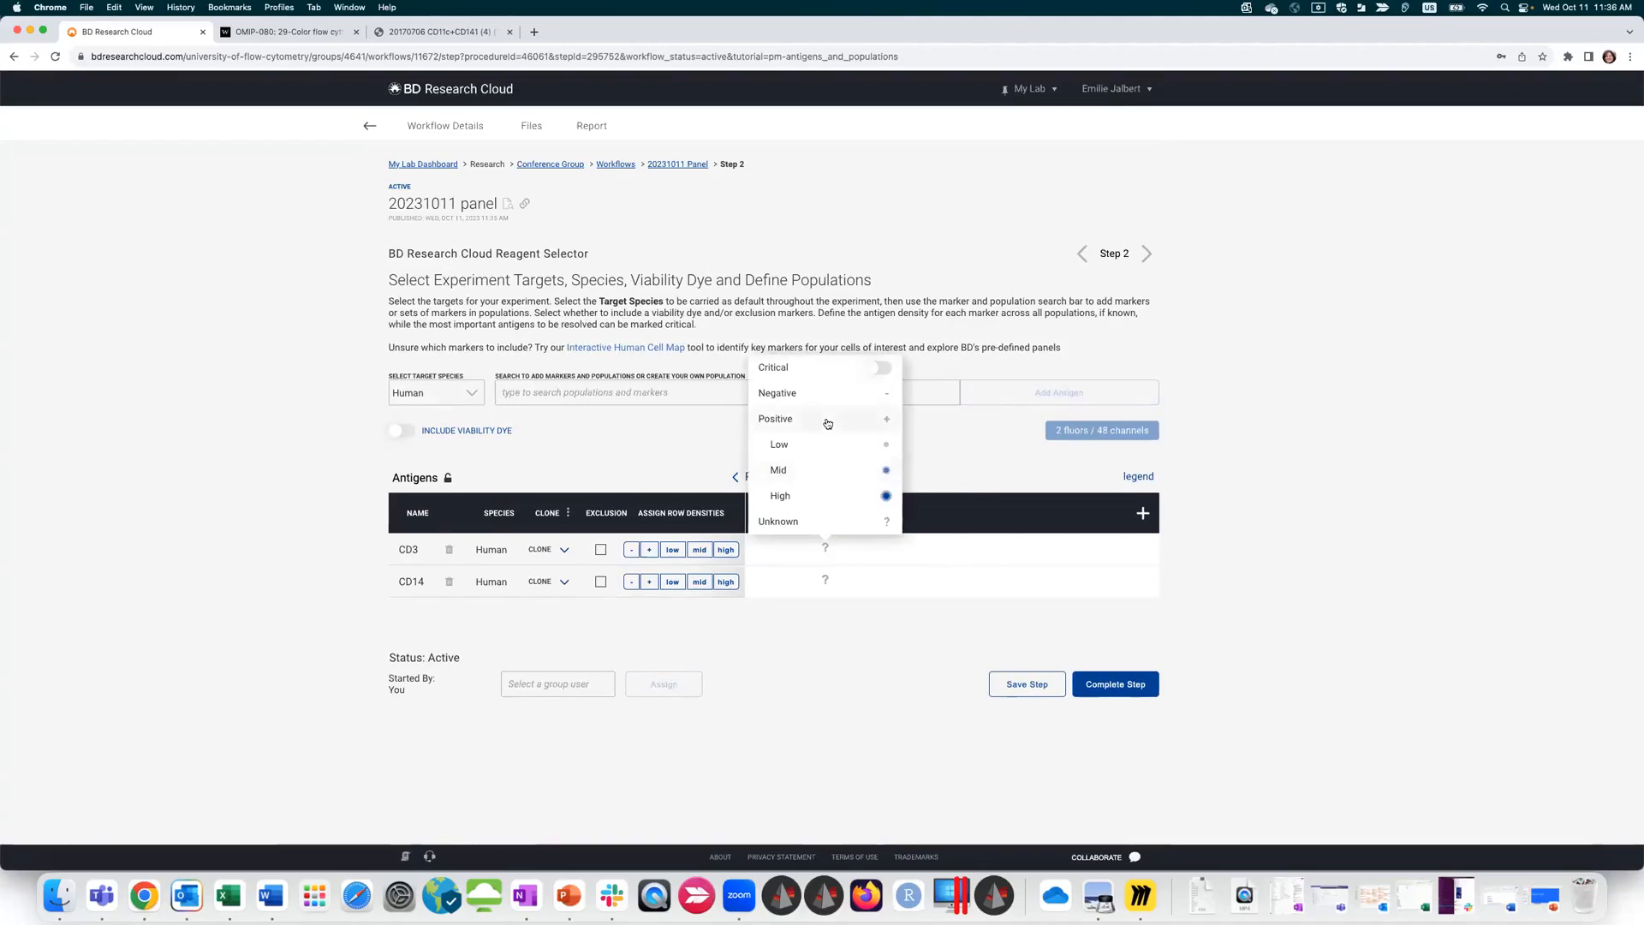
{"action": "left_click", "coordinate": [841, 392]}
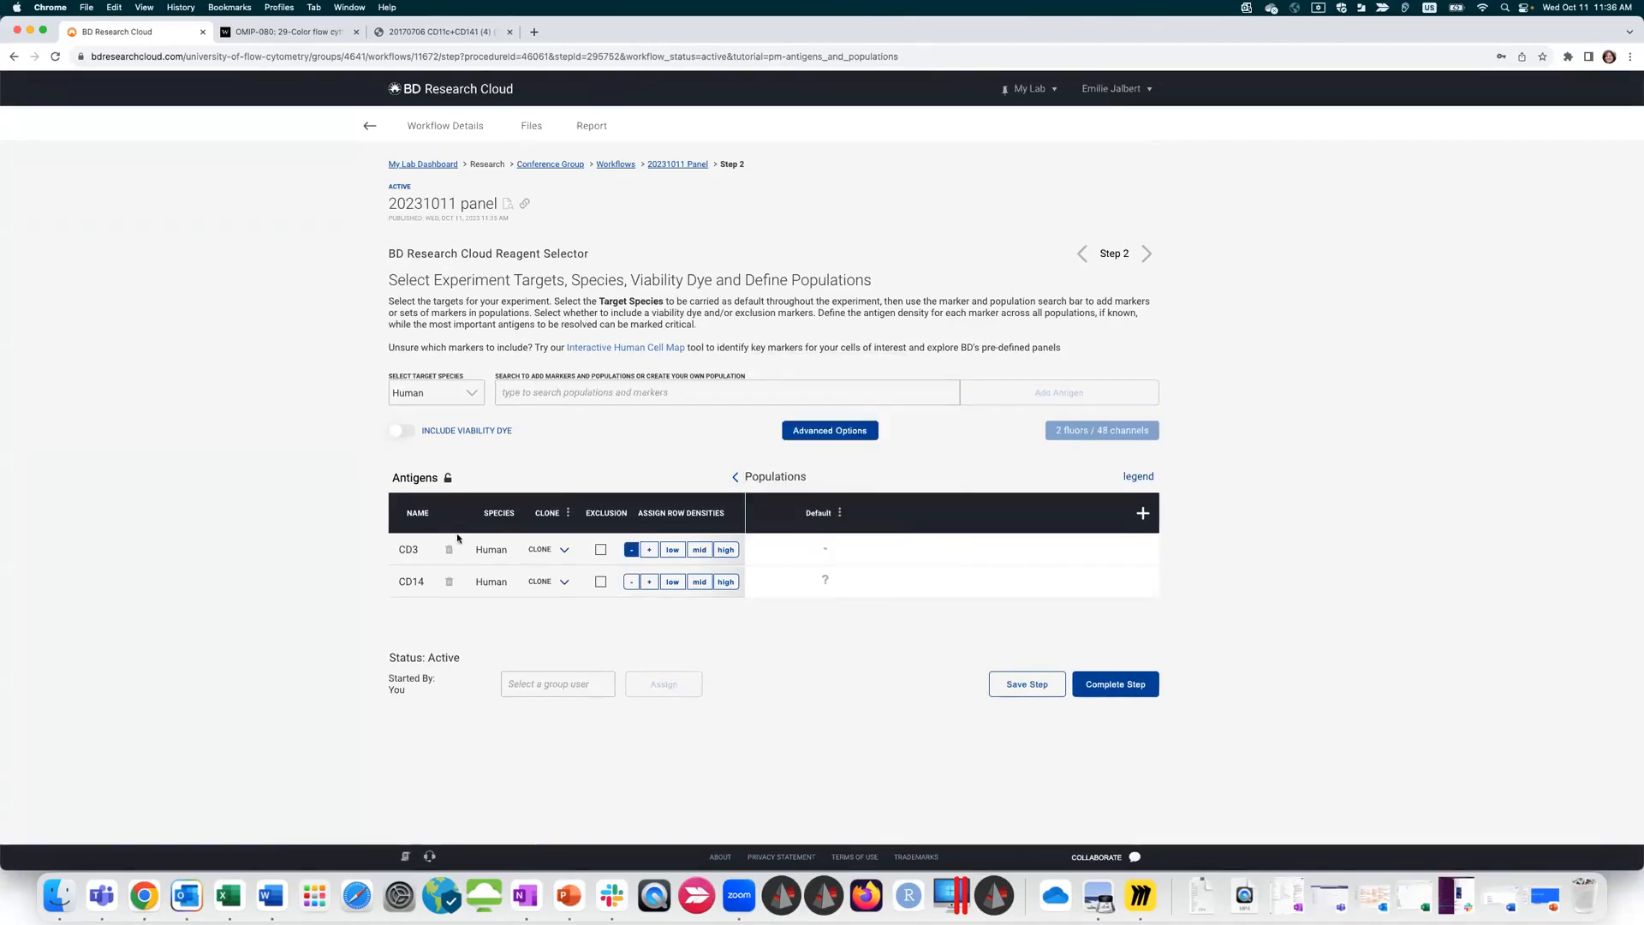
{"action": "left_click", "coordinate": [824, 581]}
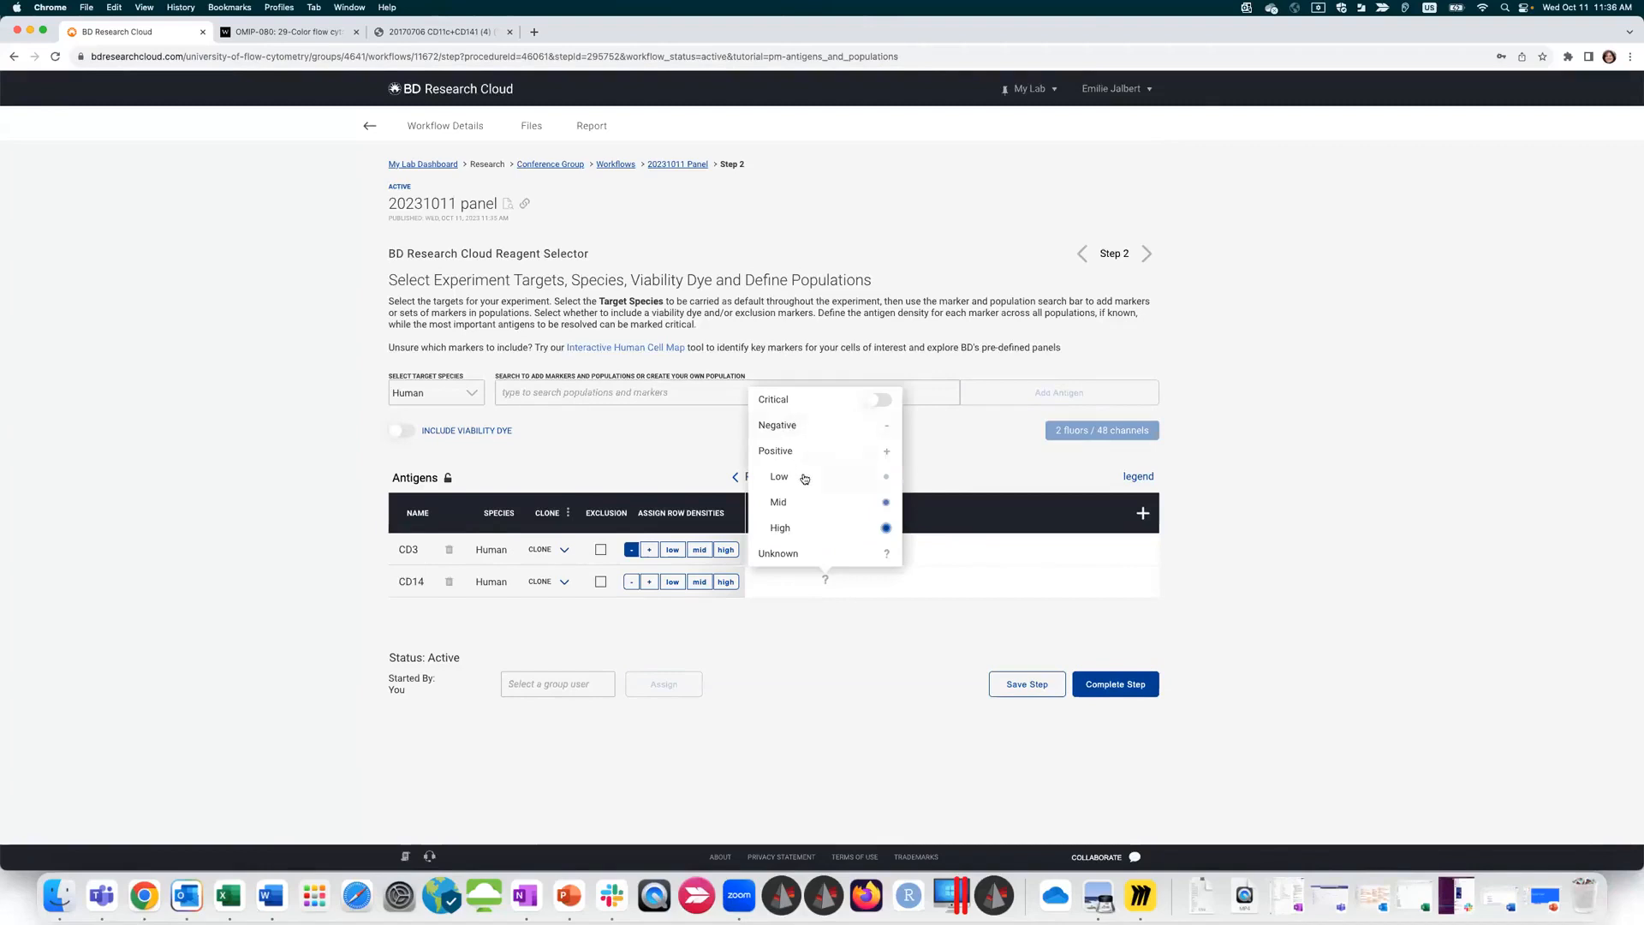
{"action": "left_click", "coordinate": [801, 451]}
{"action": "left_click", "coordinate": [825, 581]}
{"action": "left_click", "coordinate": [855, 534]}
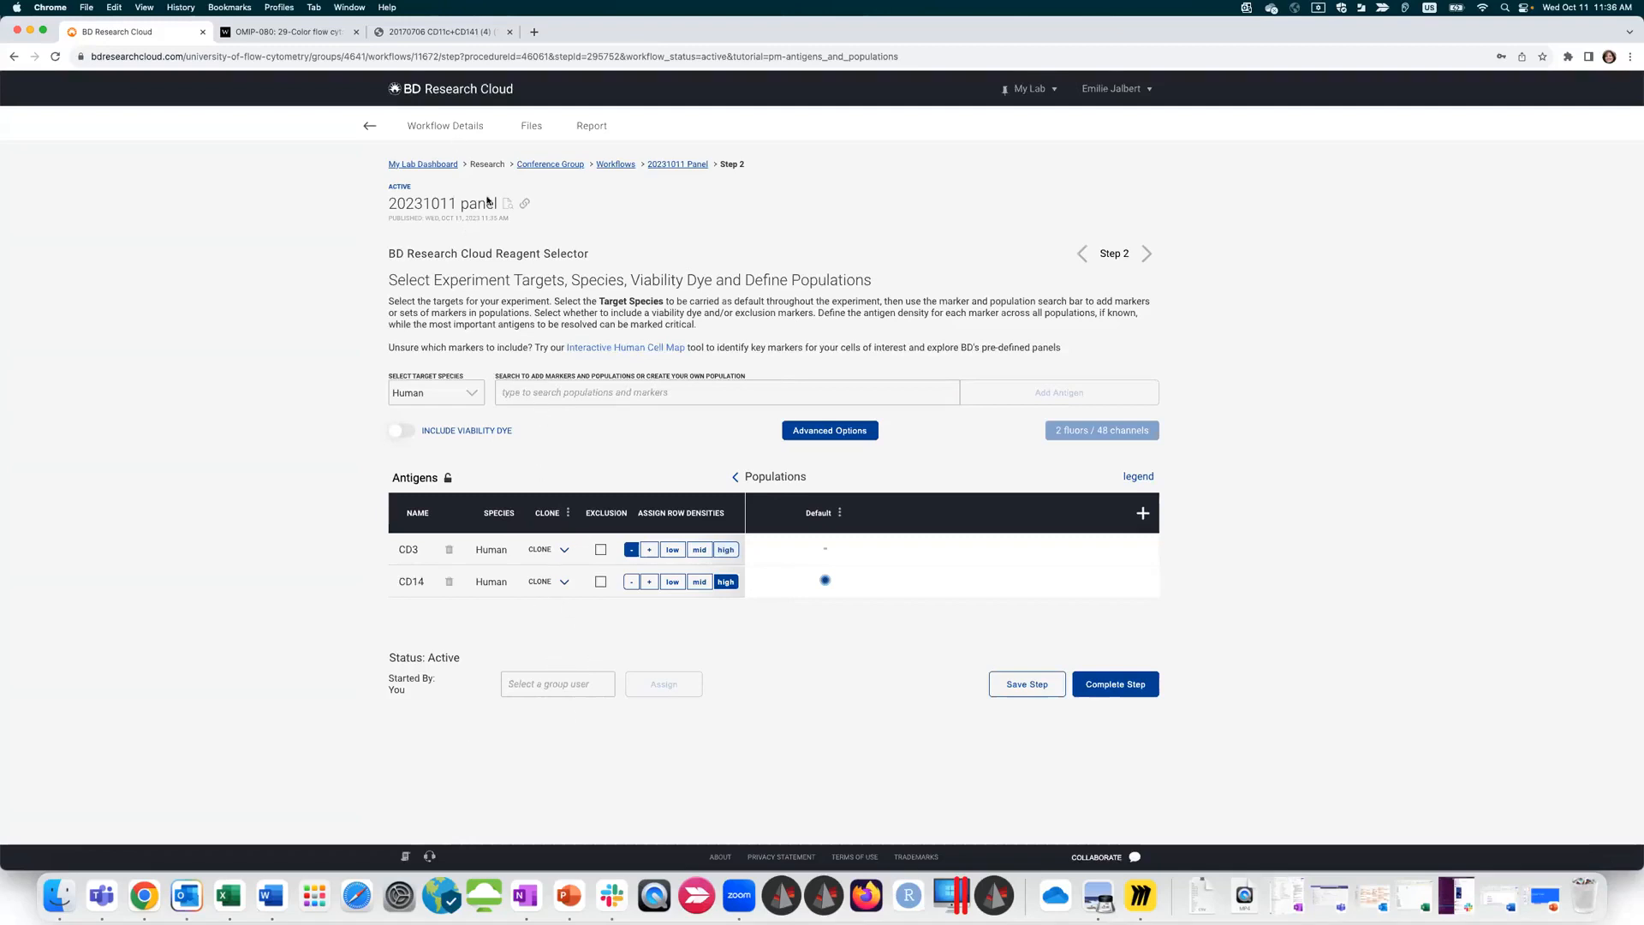
Step: Add the custom Ej monocytes population to the panel and delete the Default population
{"action": "right_click", "coordinate": [558, 389]}
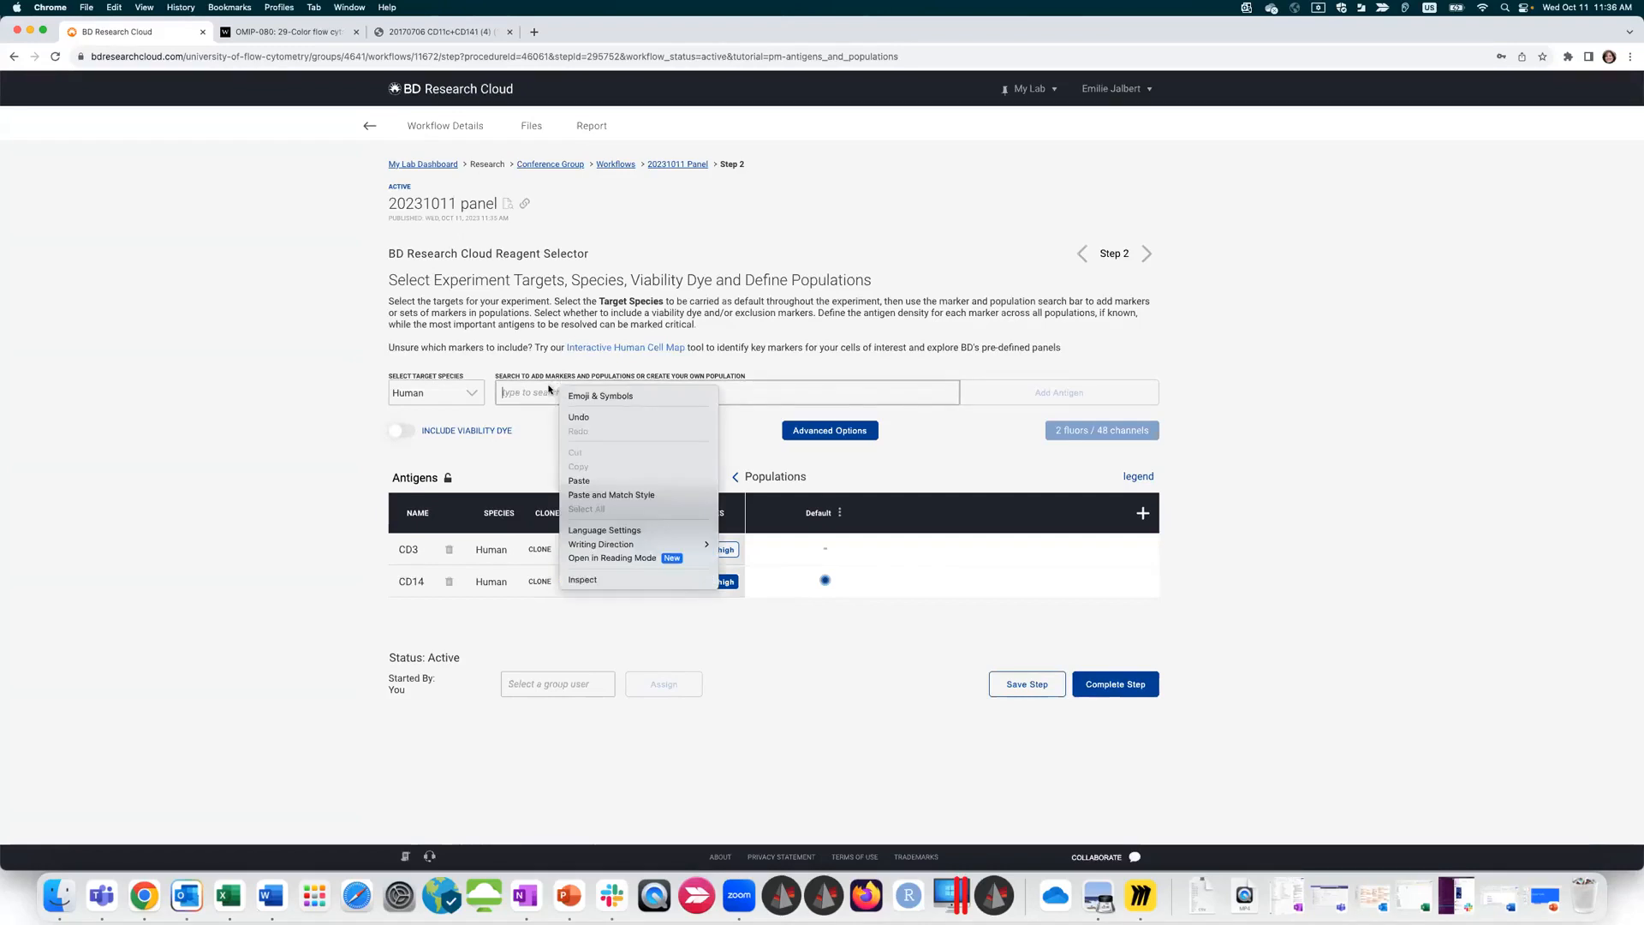
{"action": "left_click", "coordinate": [558, 390]}
{"action": "left_click", "coordinate": [531, 391]}
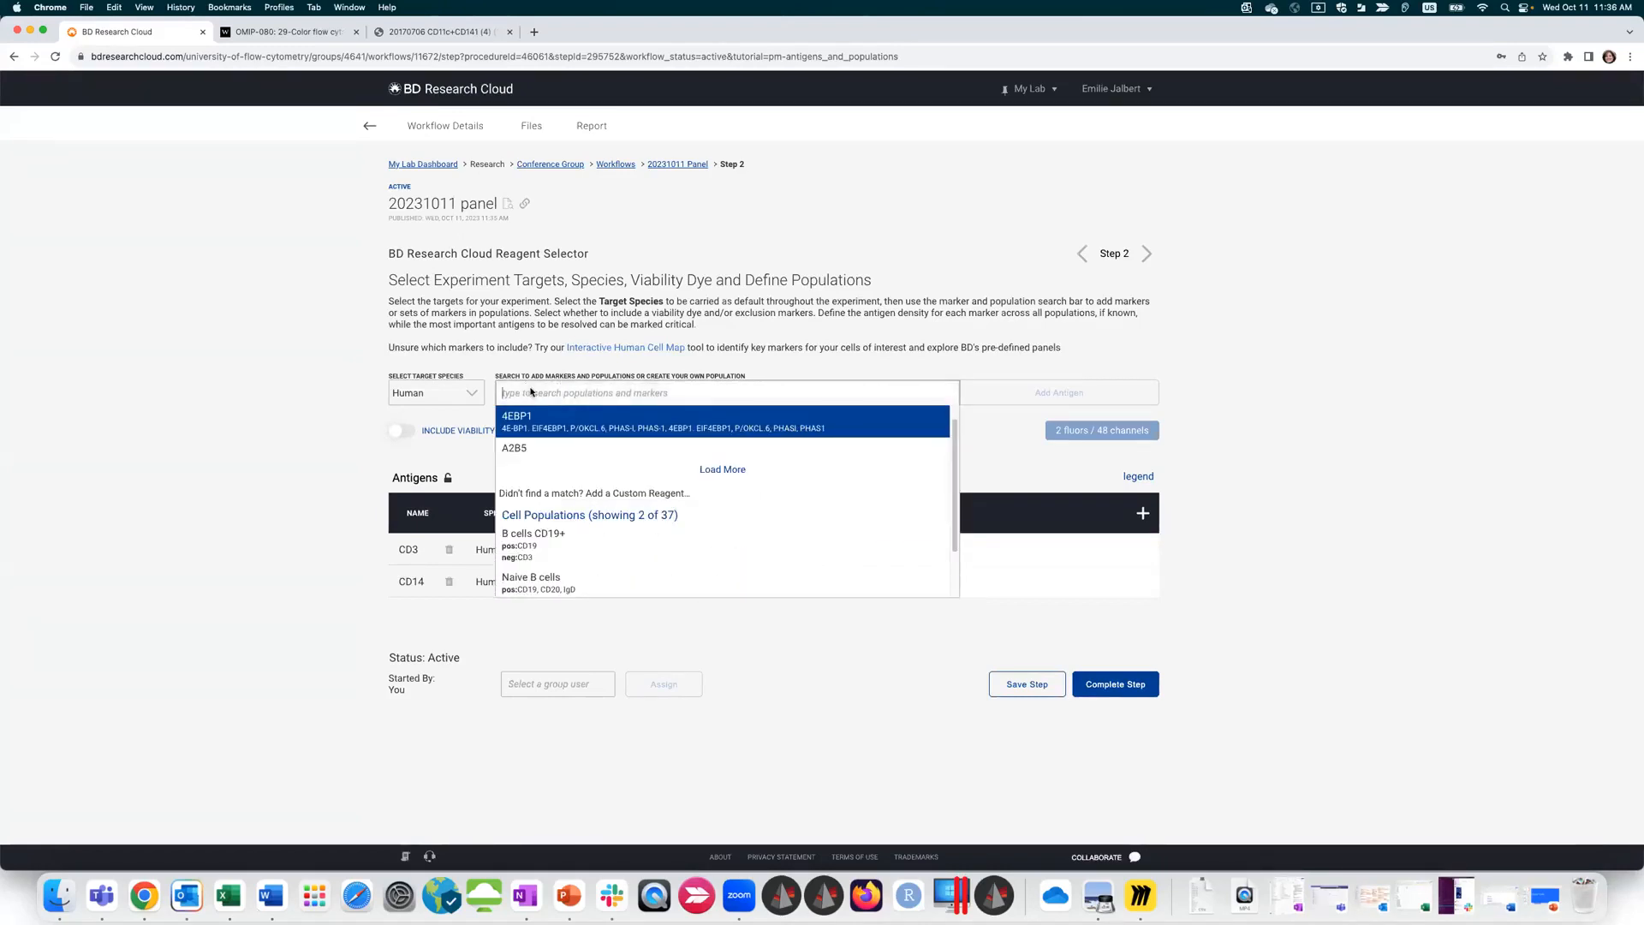
{"action": "type", "text": "EJ"}
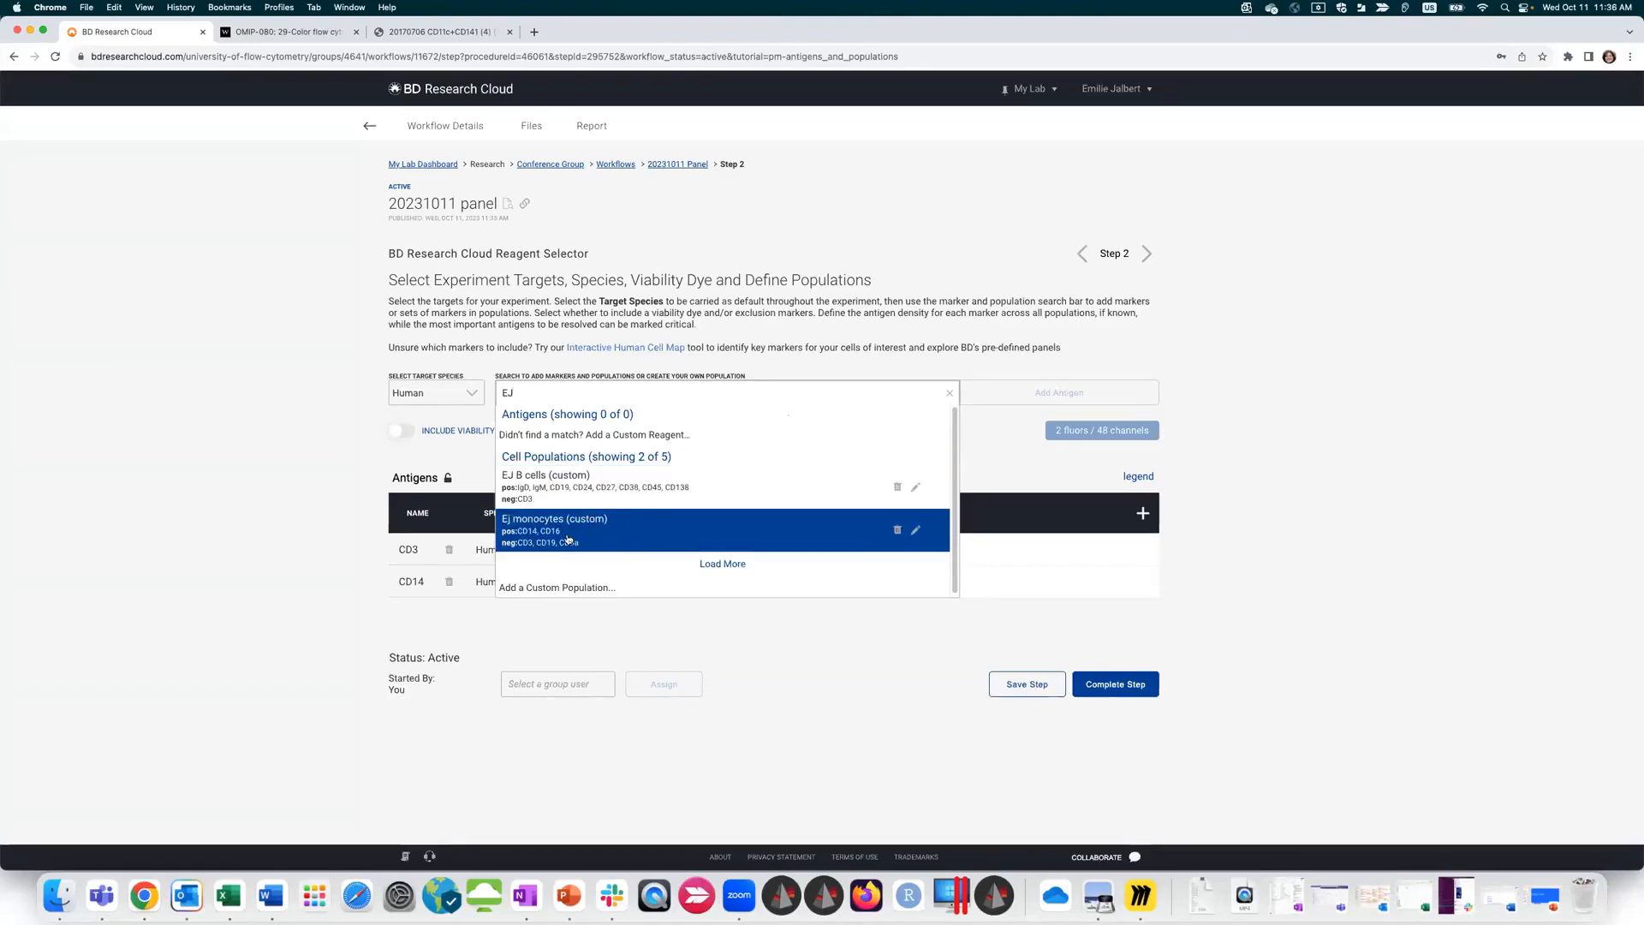
{"action": "left_click", "coordinate": [642, 528]}
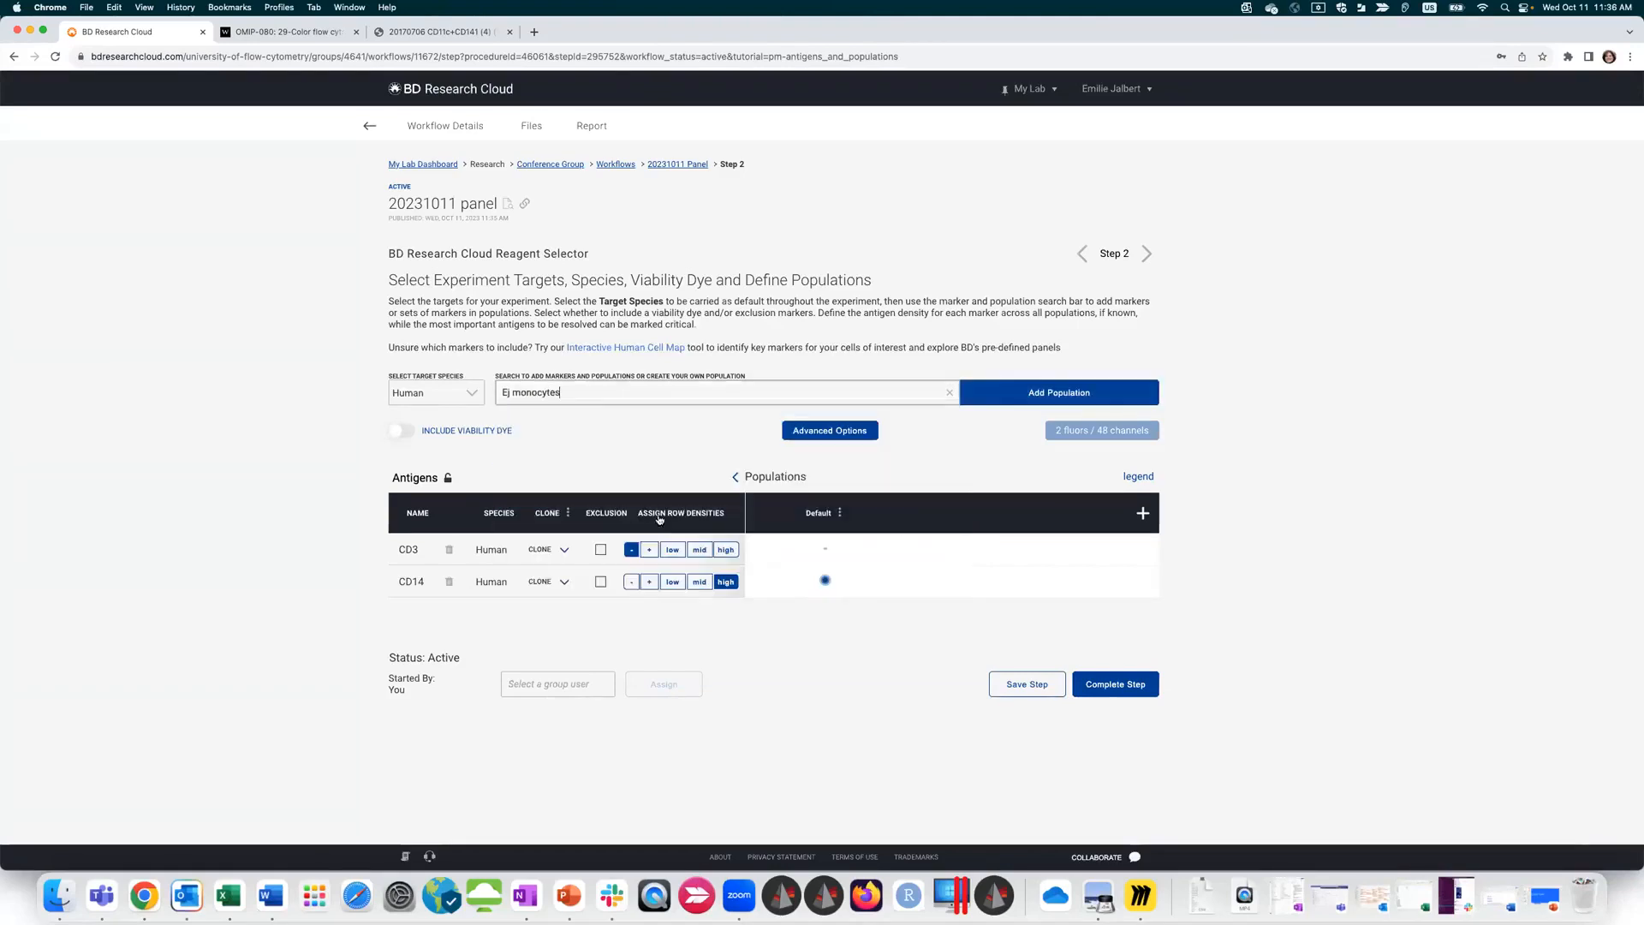
{"action": "left_click", "coordinate": [1050, 394]}
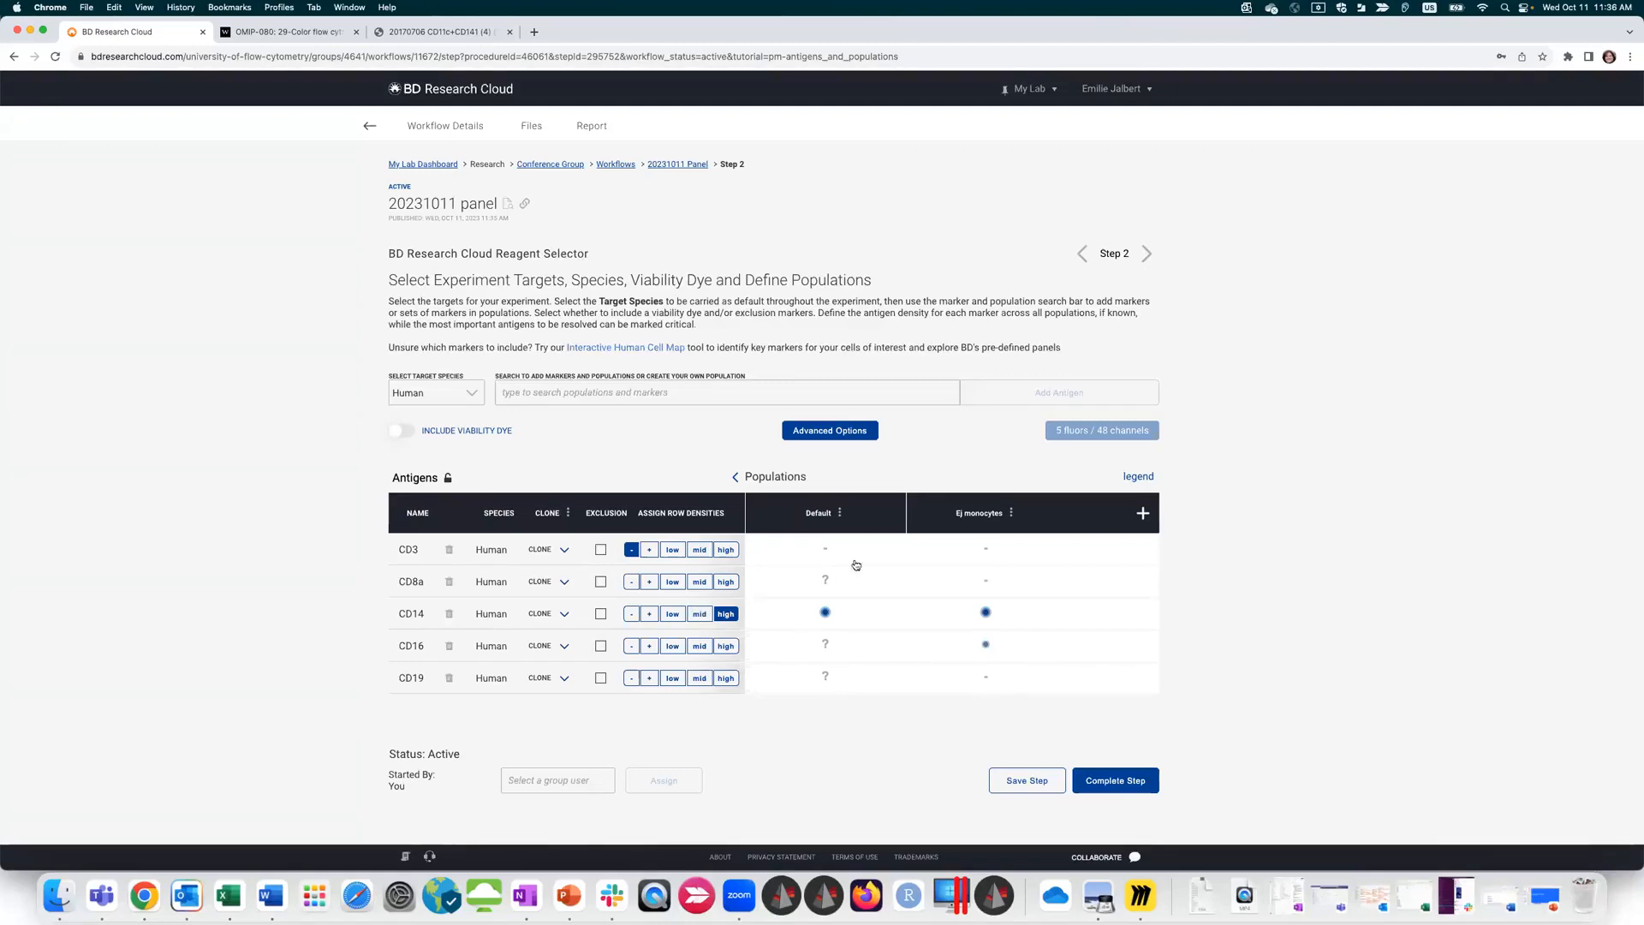
{"action": "left_click", "coordinate": [840, 512]}
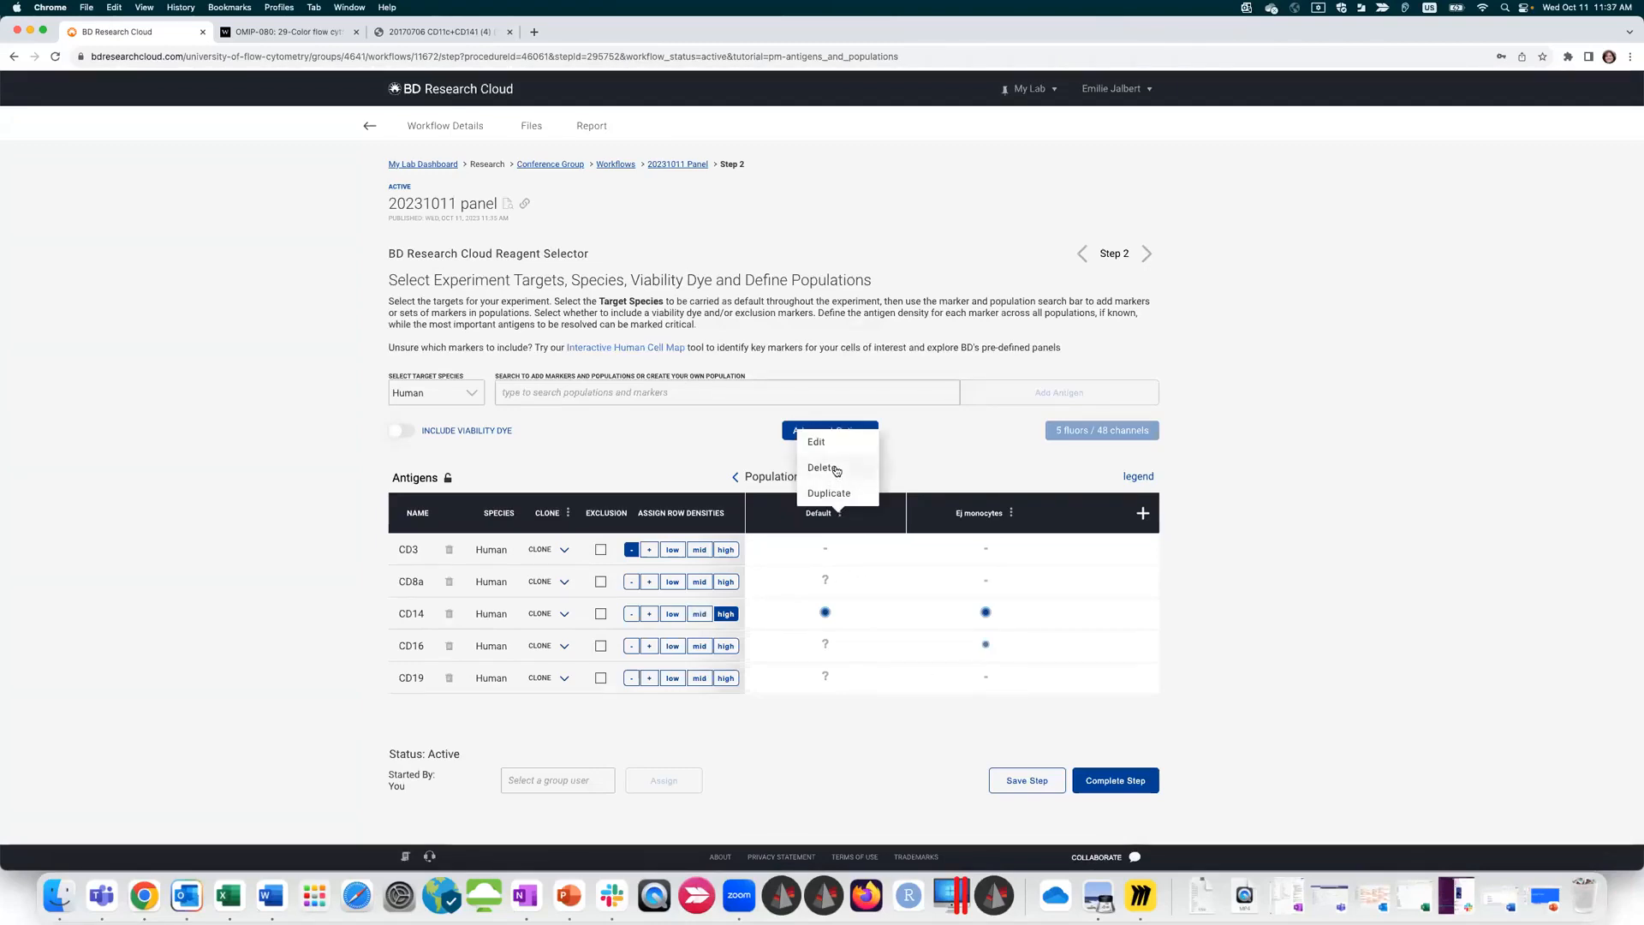
{"action": "left_click", "coordinate": [835, 471]}
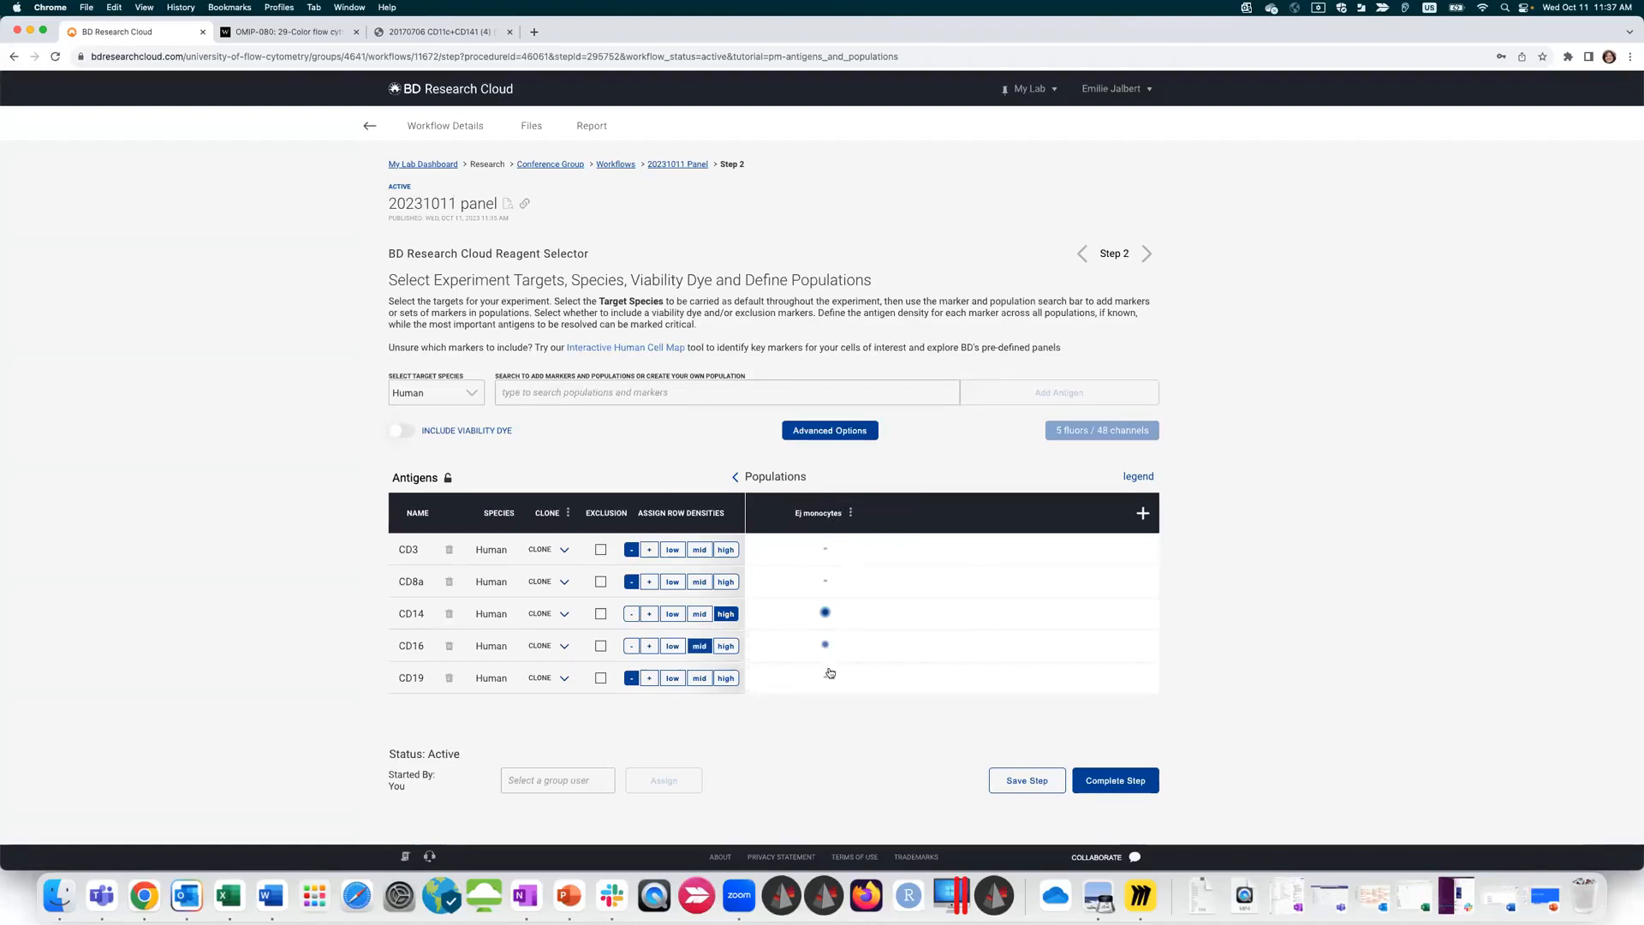
{"action": "left_click", "coordinate": [598, 393]}
{"action": "type", "text": "NK"}
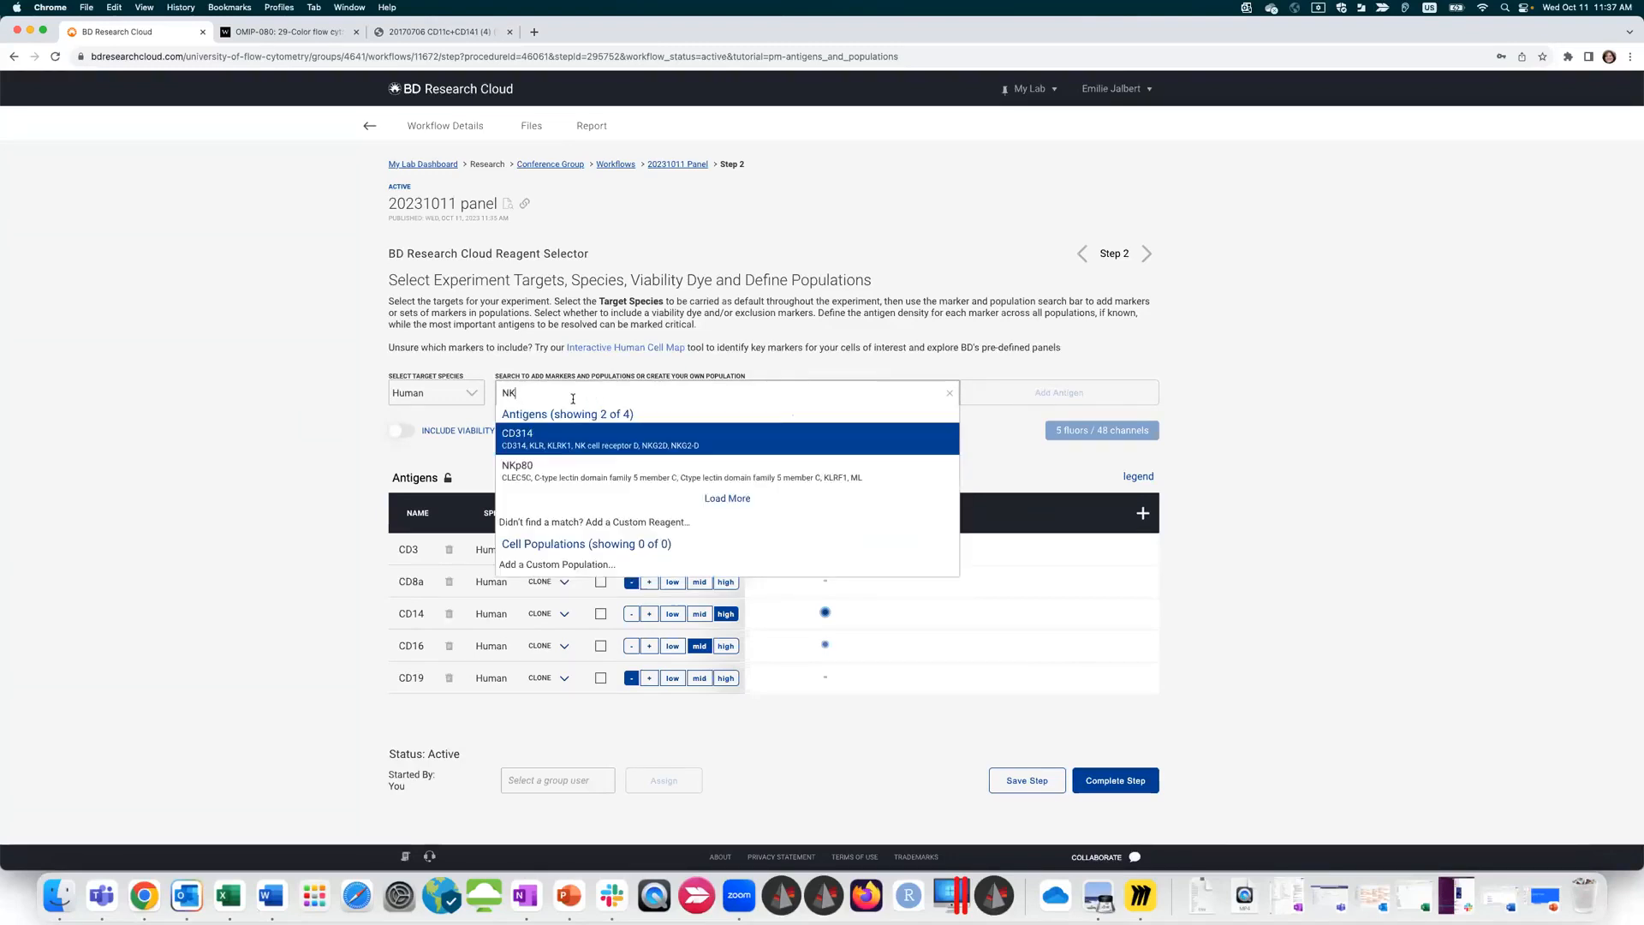
{"action": "key", "text": "BackSpace"}
{"action": "key", "text": "BackSpace"}
Step: Add the predefined CD8 Naive T-cell population to the panel and delete its population column
{"action": "type", "text": "t"}
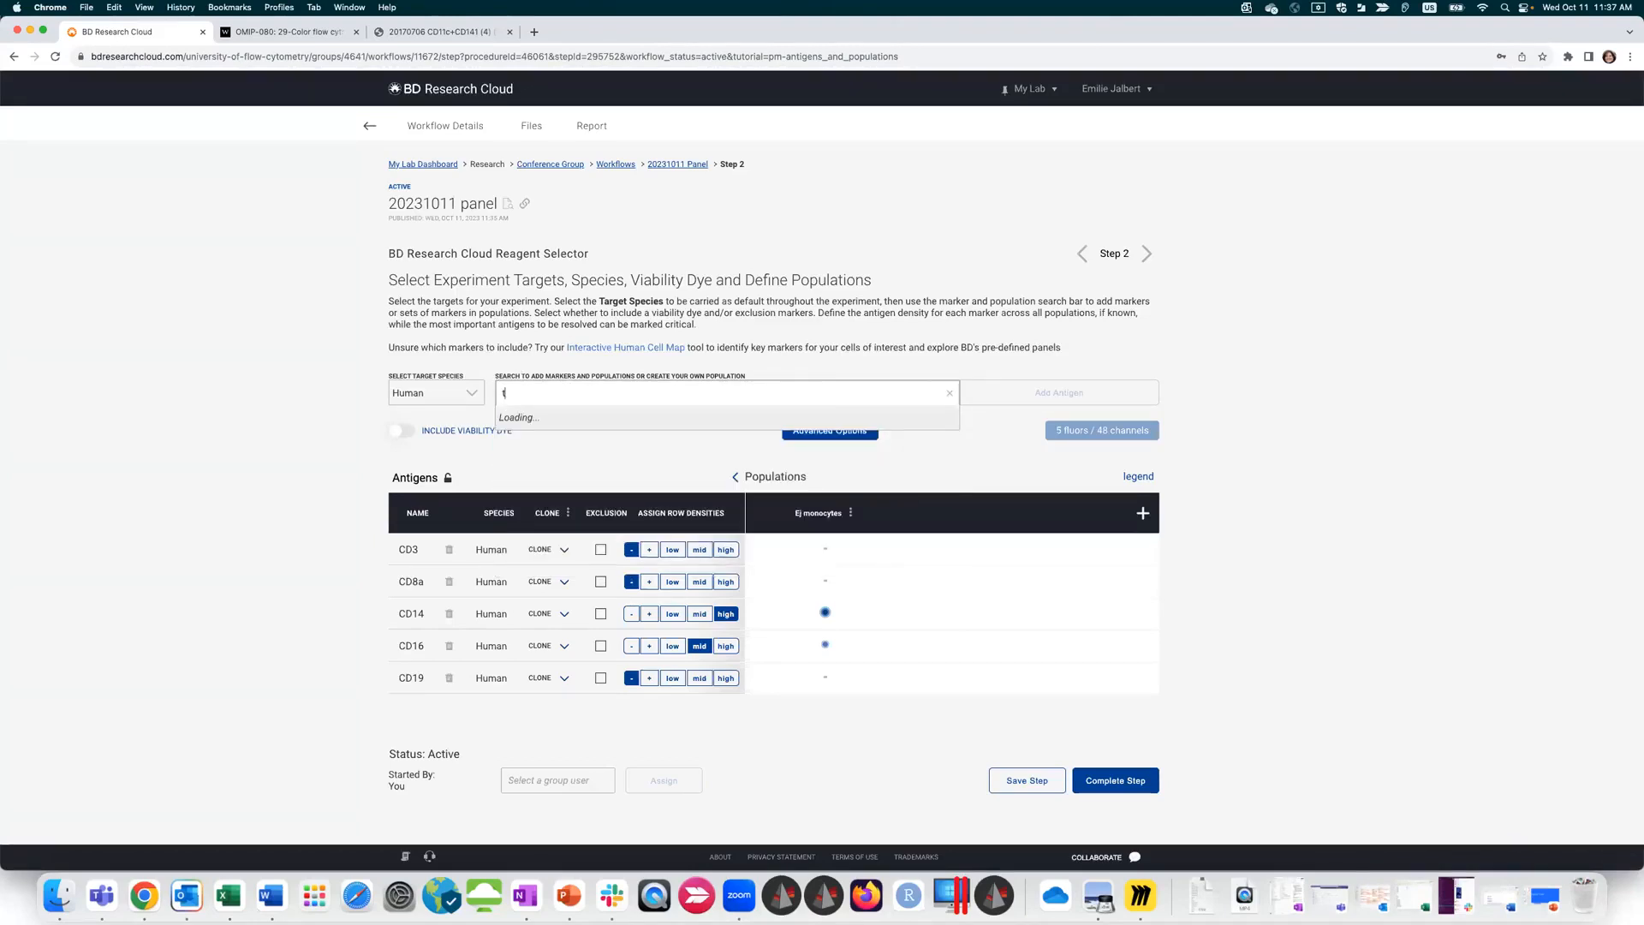
{"action": "left_click", "coordinate": [589, 570]}
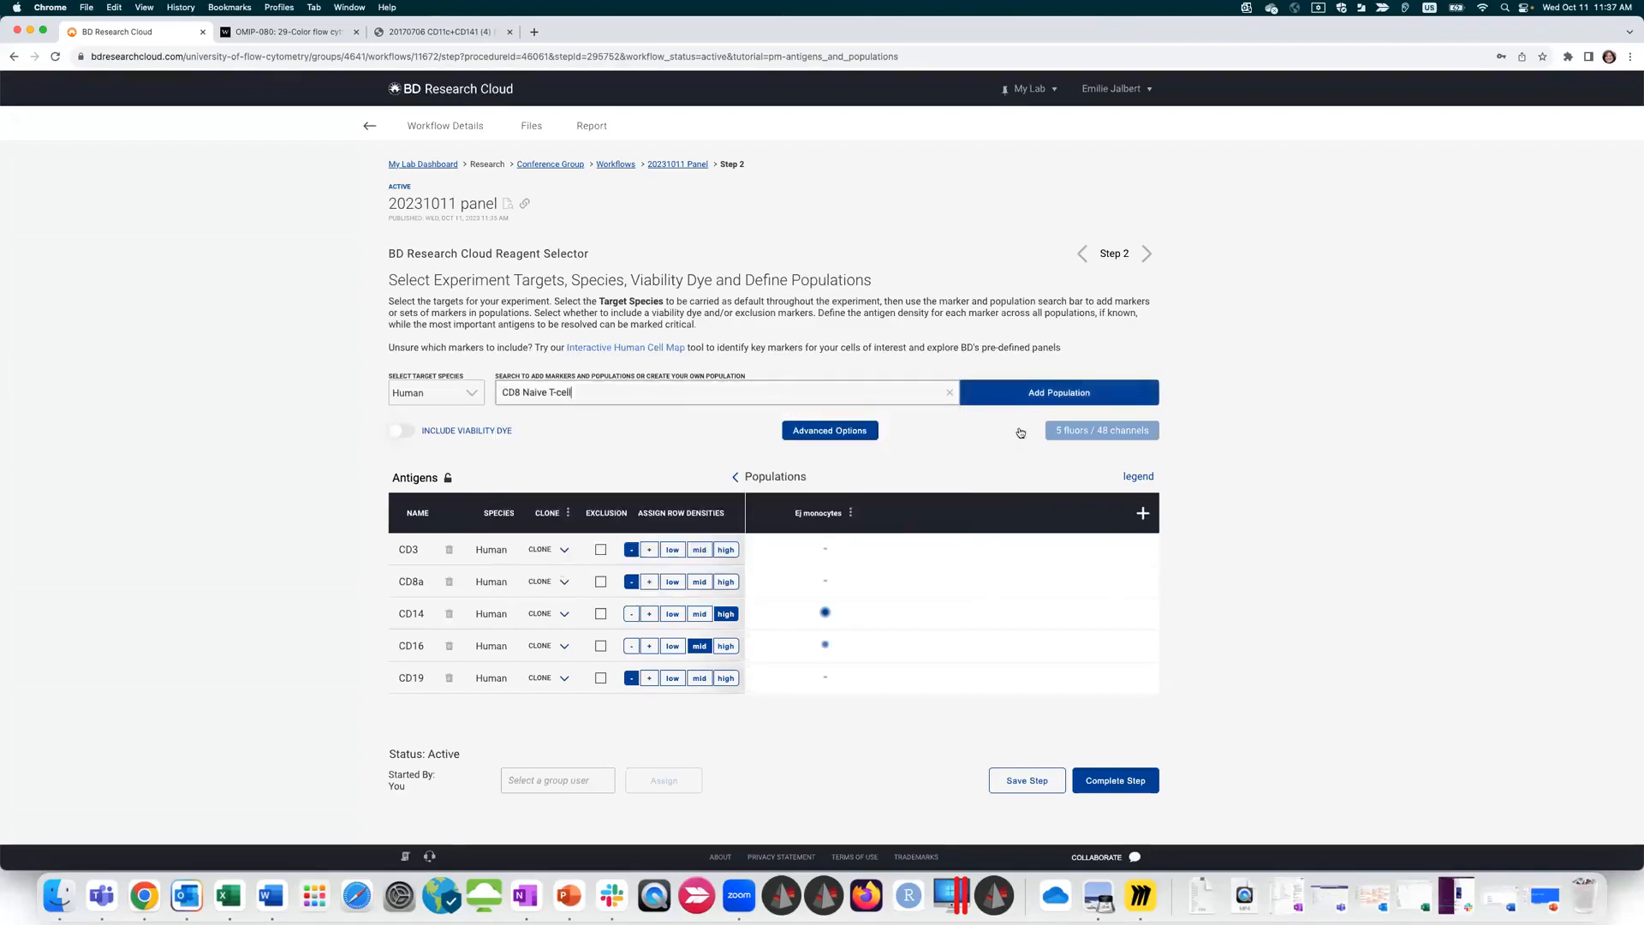
{"action": "left_click", "coordinate": [1035, 394]}
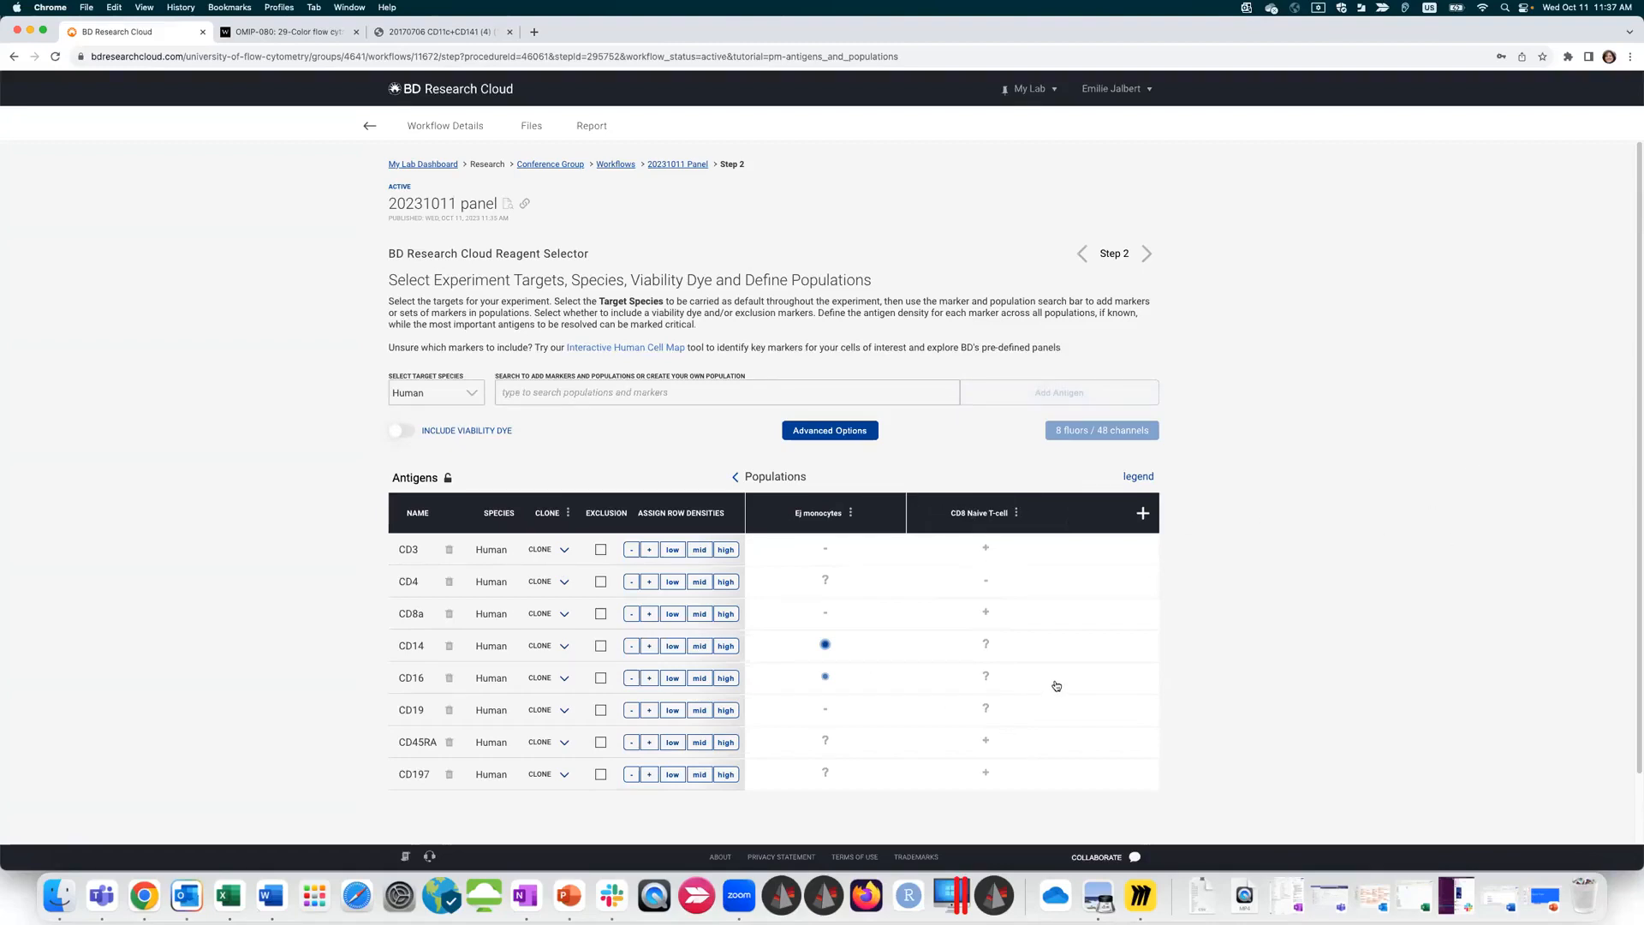
{"action": "left_click", "coordinate": [1016, 514]}
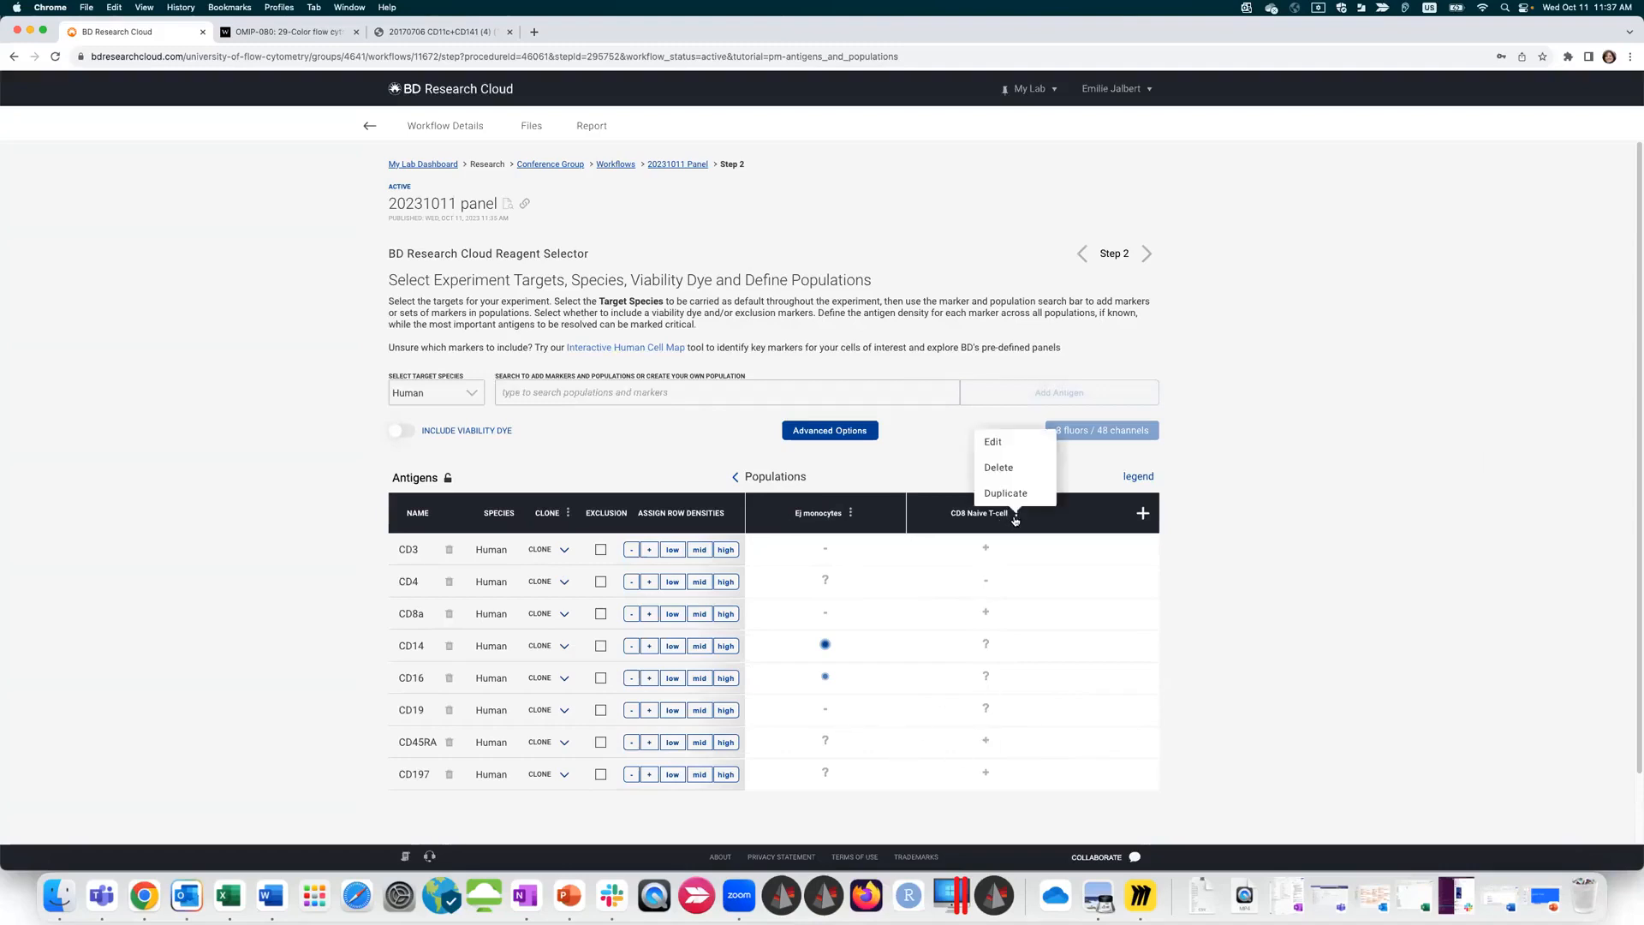
{"action": "left_click", "coordinate": [1001, 469]}
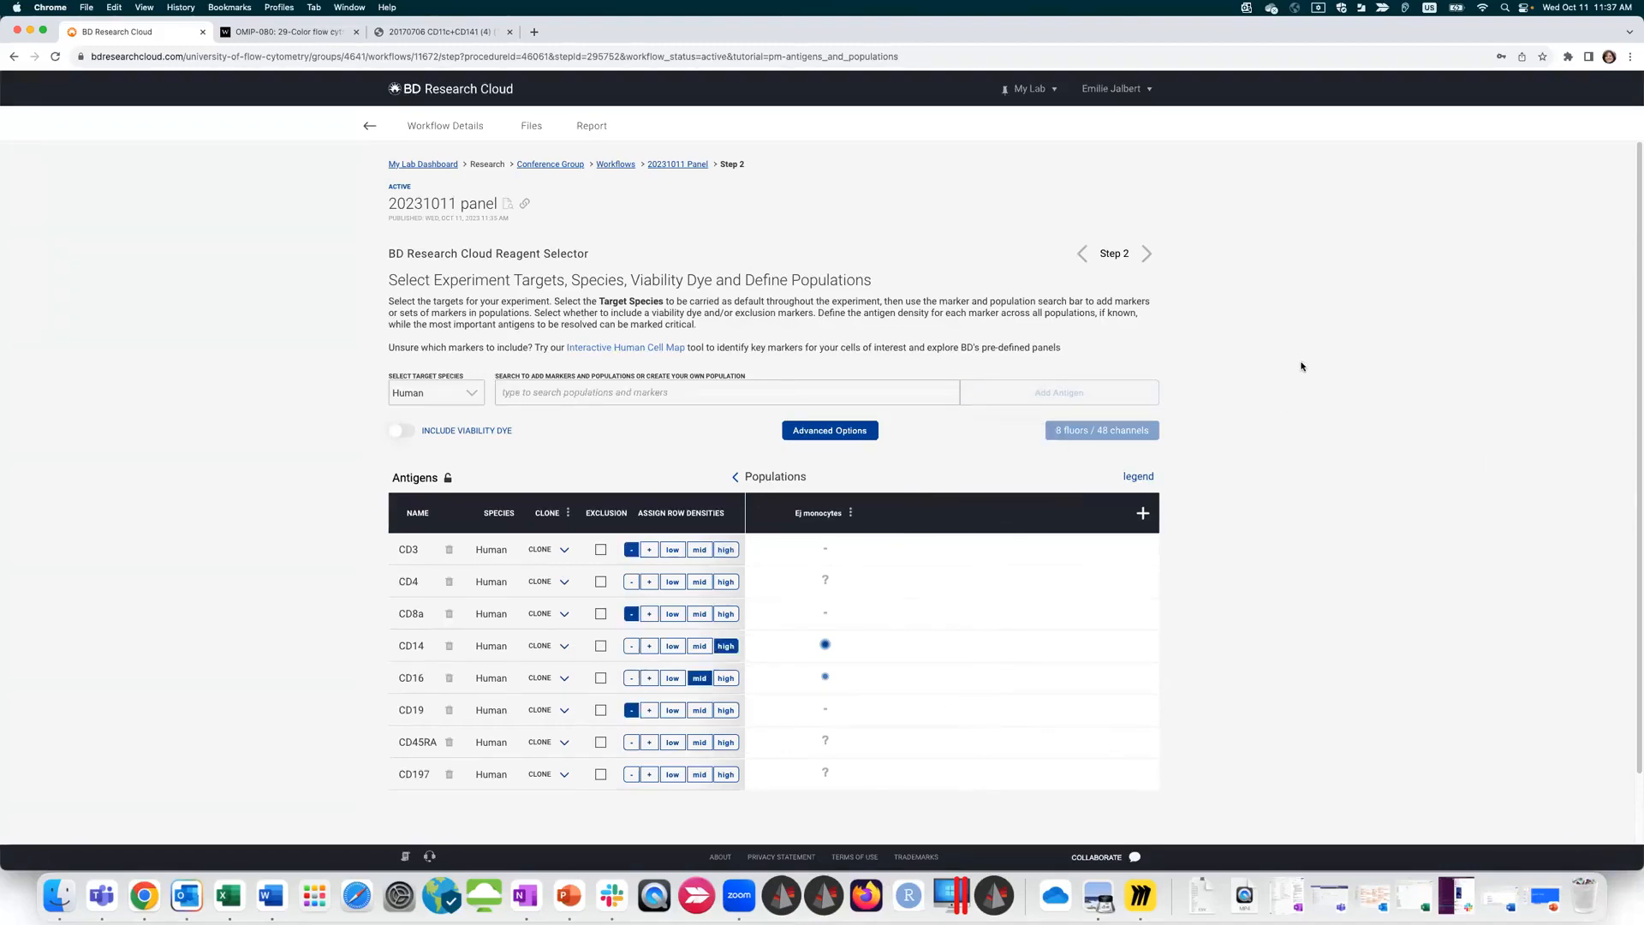
Step: Include a viability dye in the panel and add the CD20 antigen
{"action": "scroll", "coordinate": [843, 779], "scroll_direction": "down", "scroll_amount": 2}
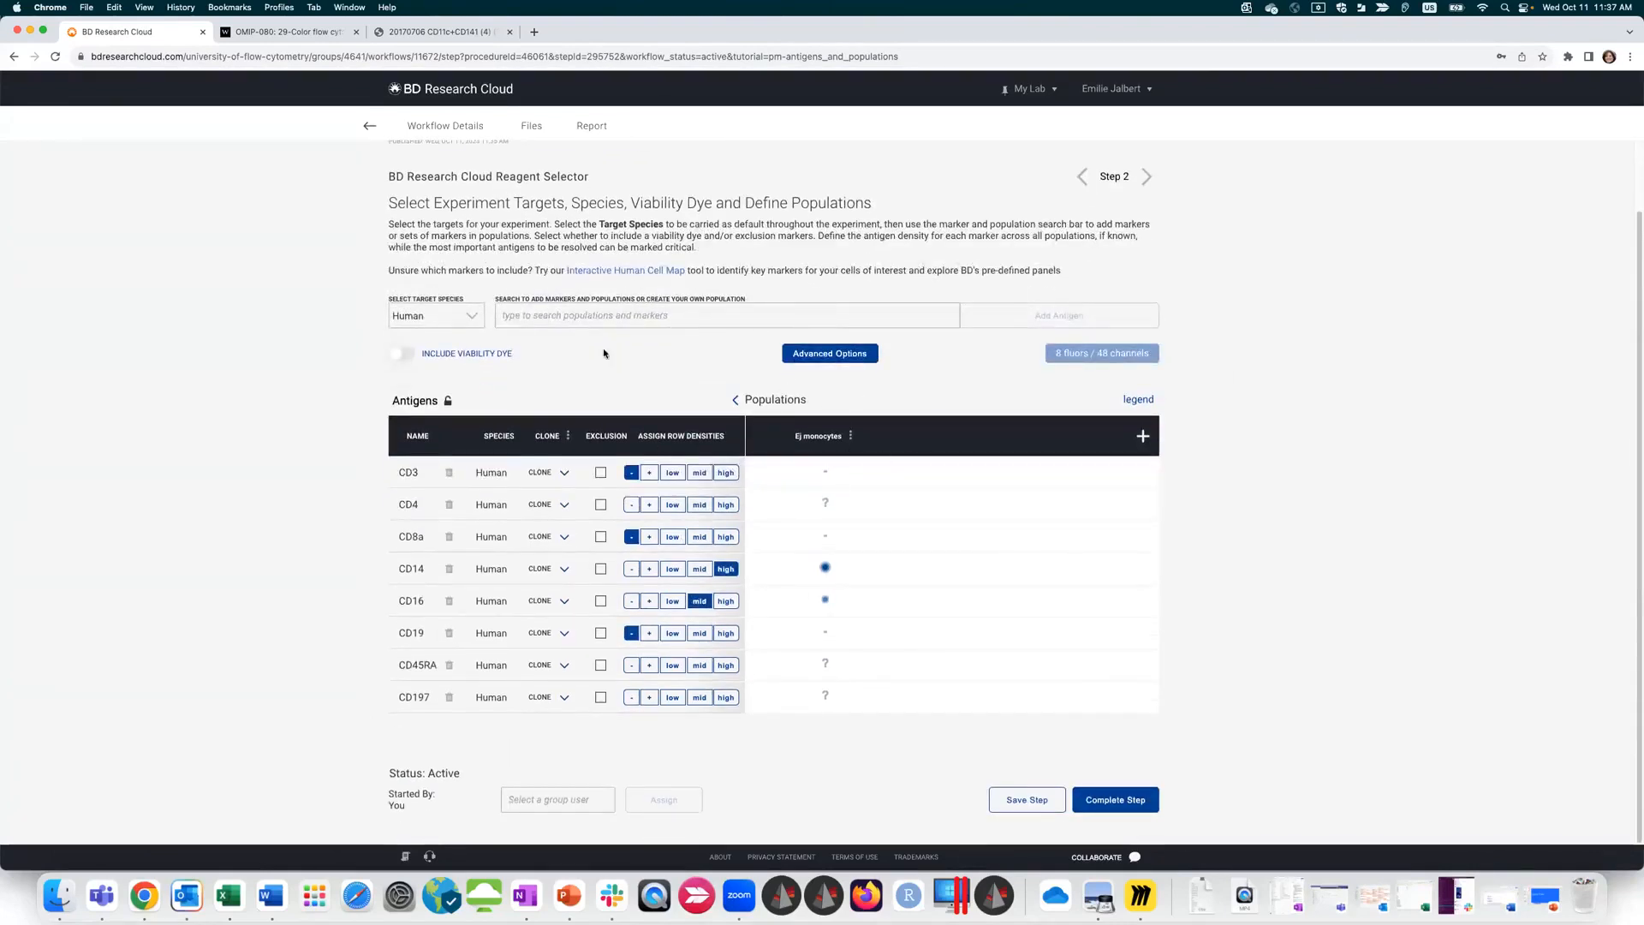
{"action": "left_click", "coordinate": [404, 353]}
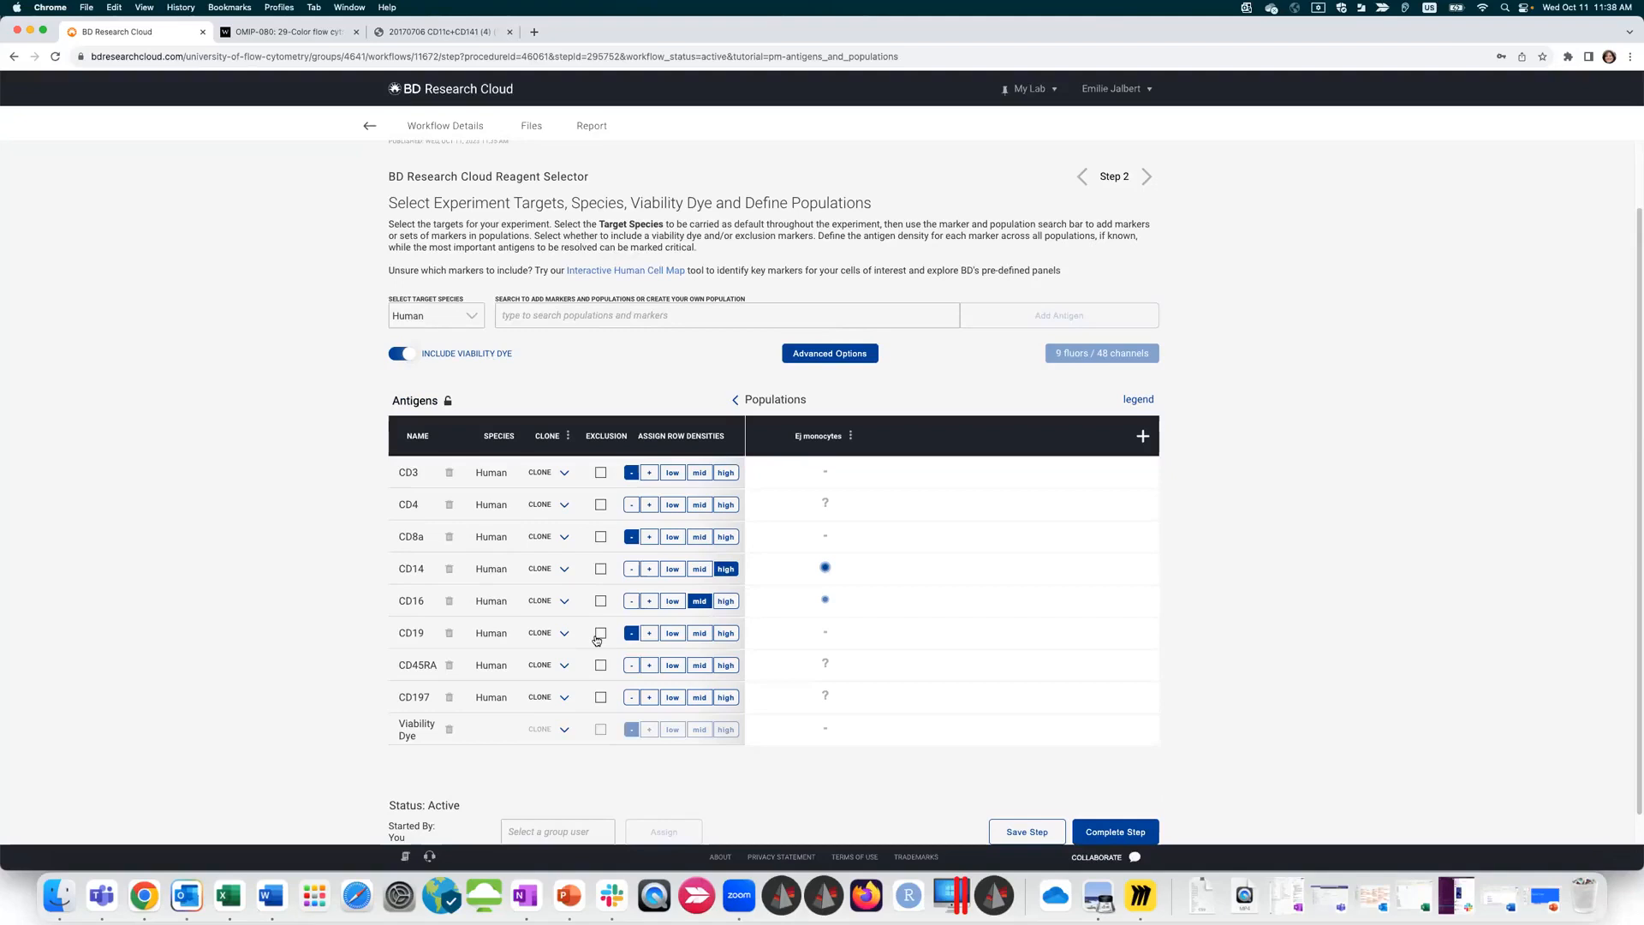
{"action": "left_click", "coordinate": [583, 317]}
{"action": "type", "text": "CD20"}
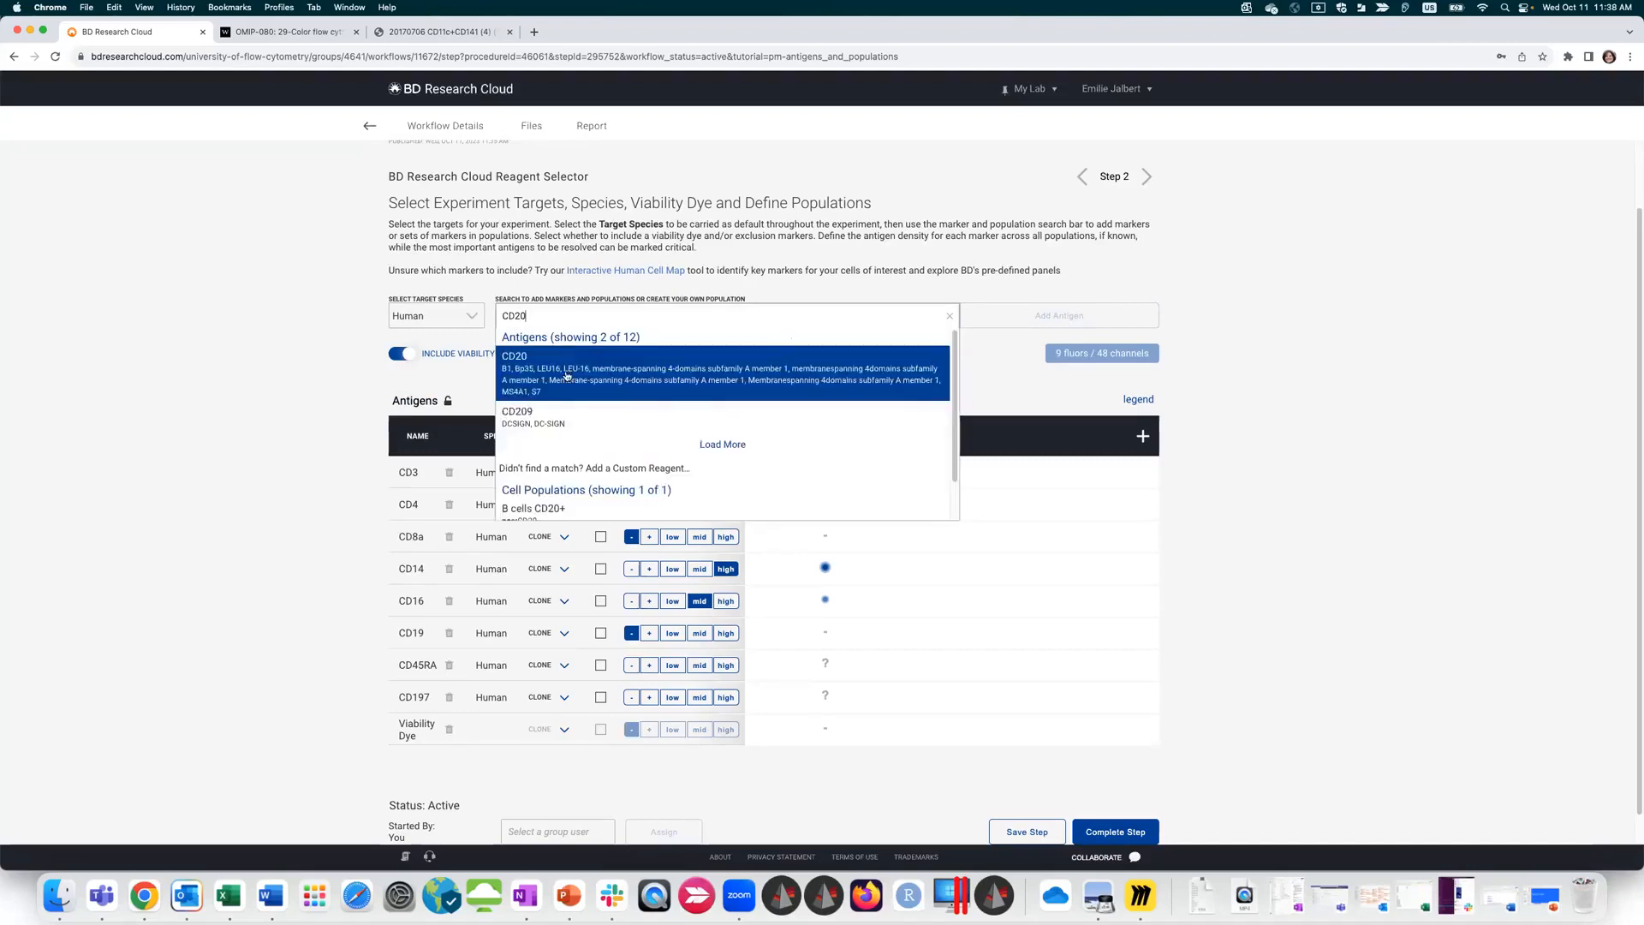
{"action": "left_click", "coordinate": [567, 375]}
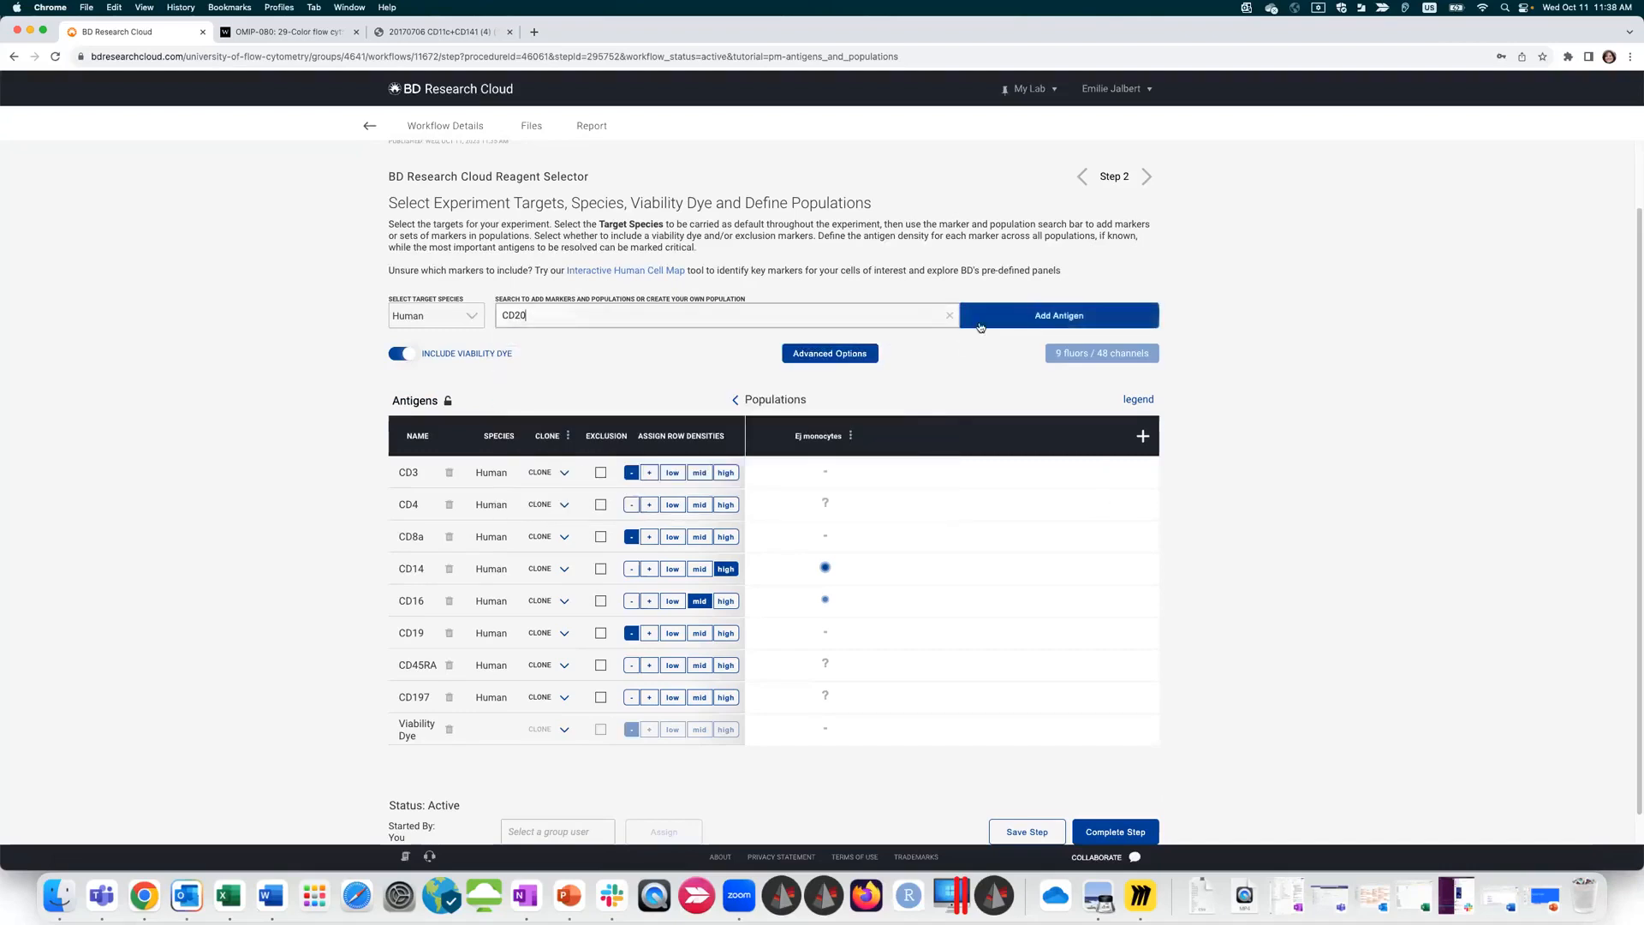
{"action": "left_click", "coordinate": [1002, 319]}
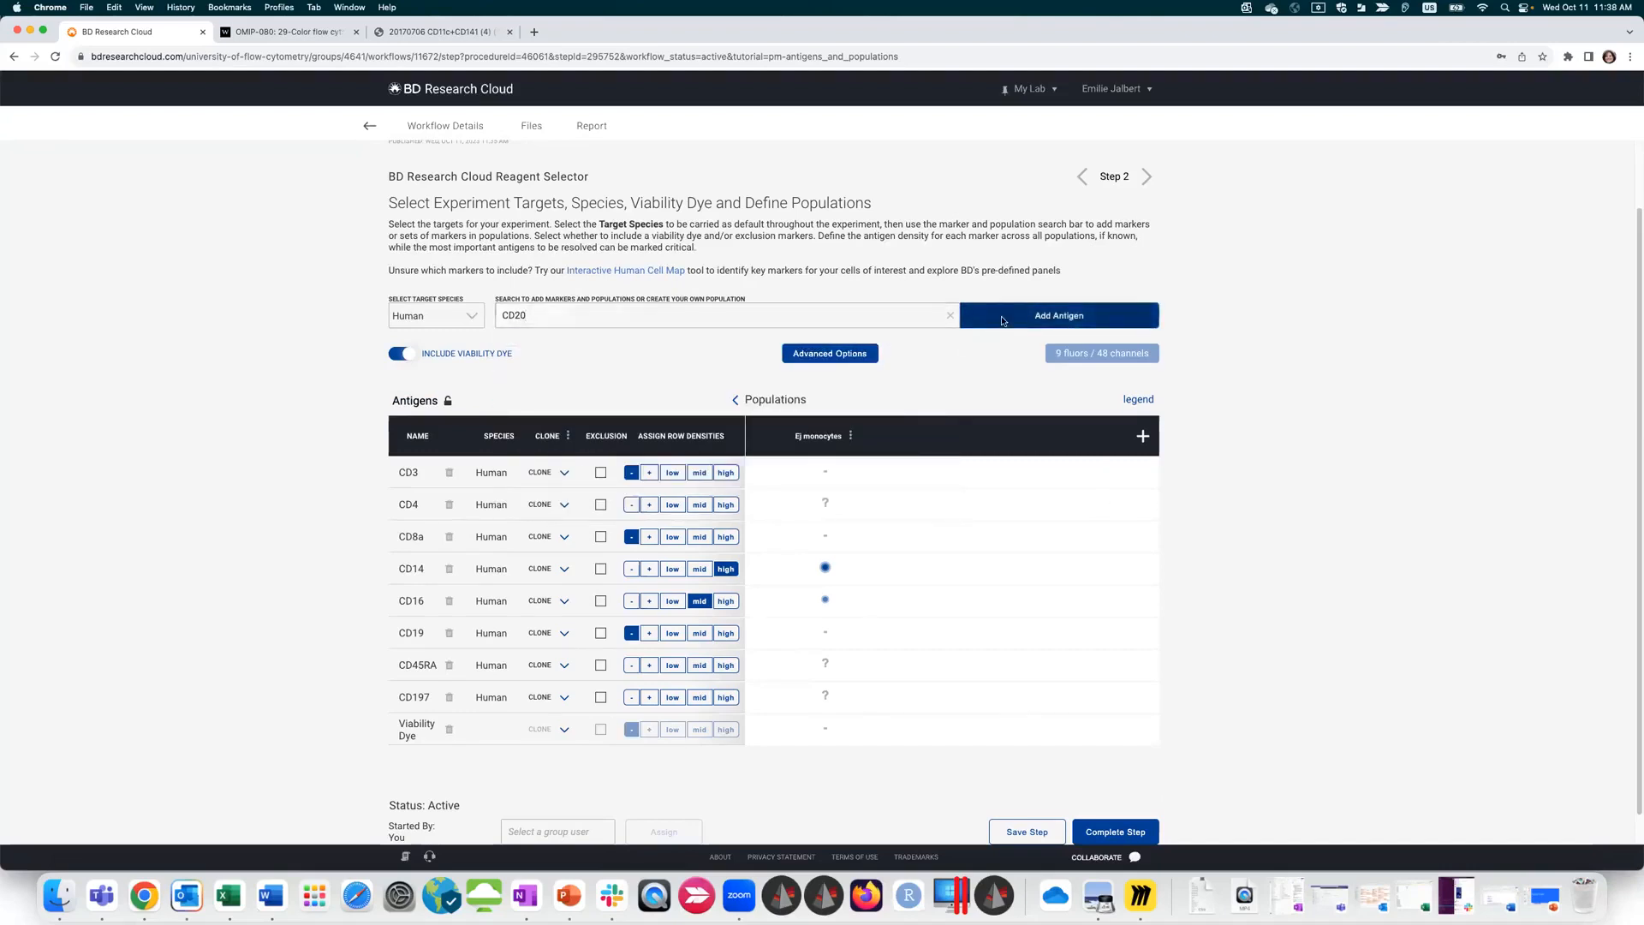
Step: Mark the CD19 and CD20 antigens as exclusion markers
{"action": "left_click", "coordinate": [600, 633]}
{"action": "left_click", "coordinate": [600, 665]}
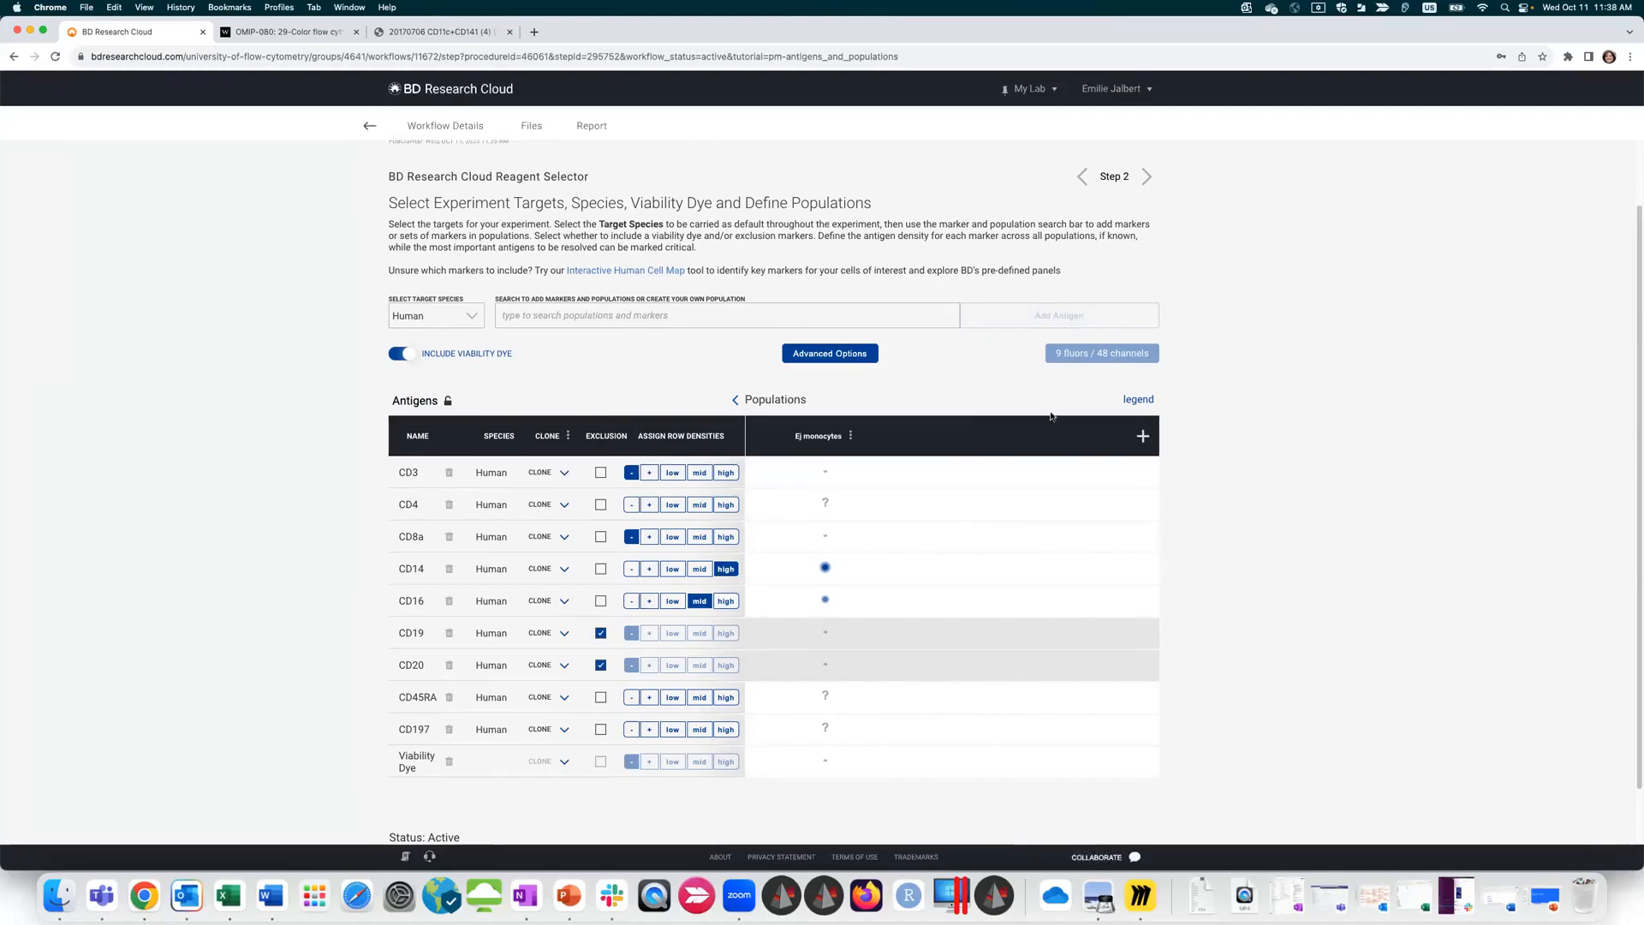
{"action": "mouse_move", "coordinate": [1056, 351]}
Step: In the advanced reagent options, deselect RUO and RUO (GMP), reselect both, and save the options
{"action": "scroll", "coordinate": [1257, 433], "scroll_direction": "down", "scroll_amount": 2}
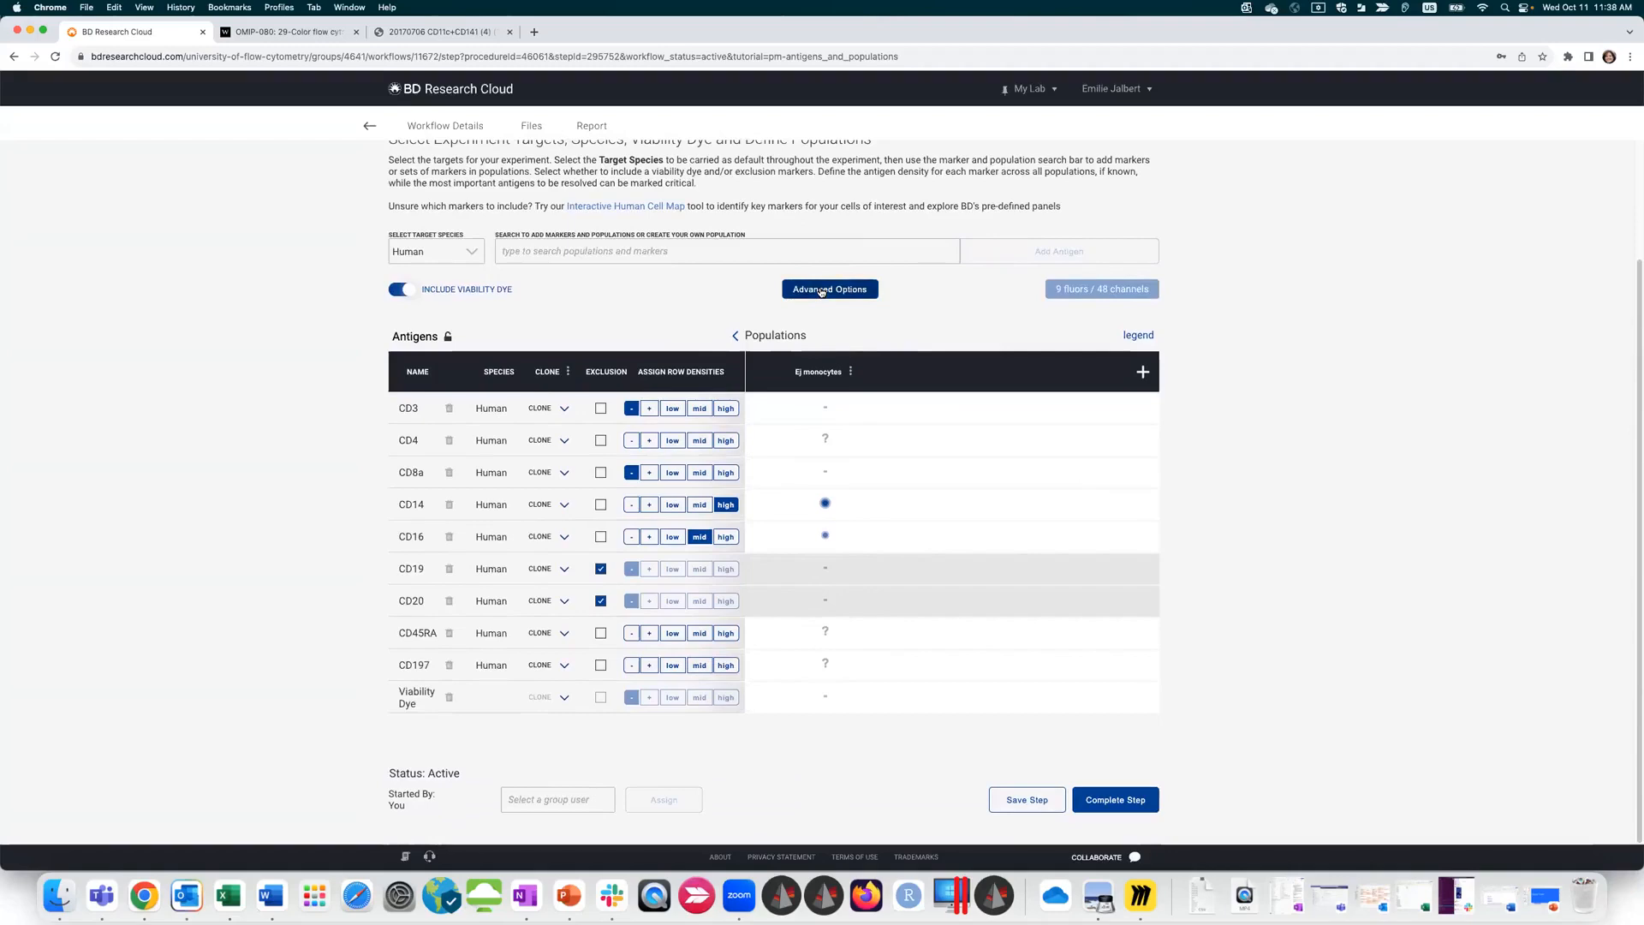
{"action": "left_click", "coordinate": [820, 291]}
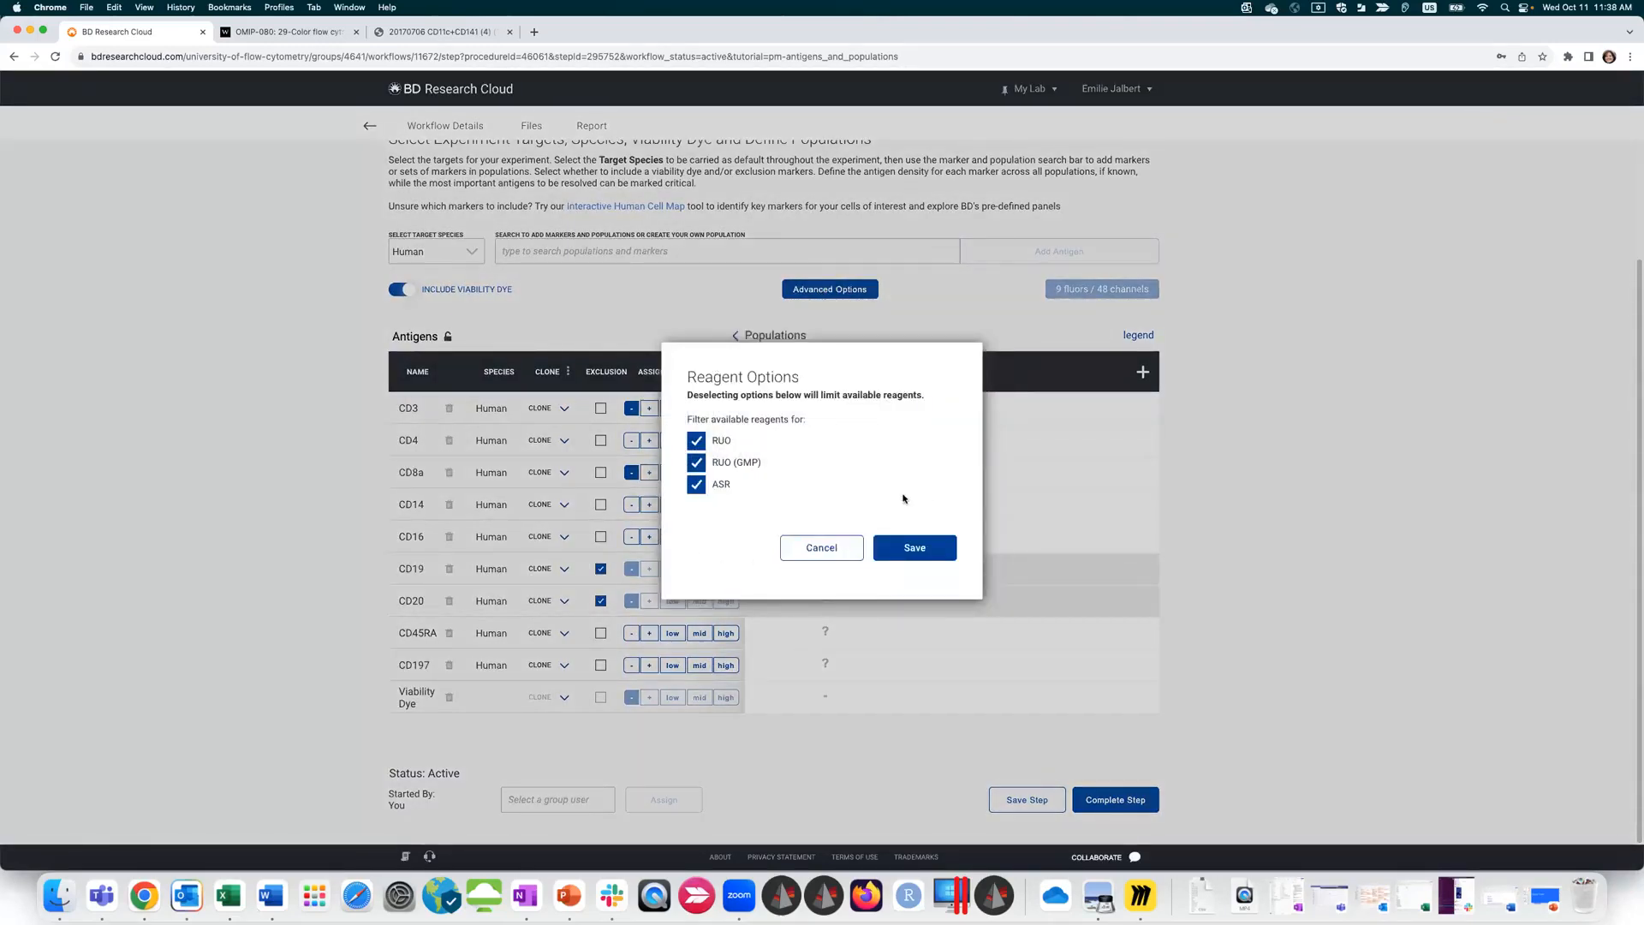
{"action": "left_click", "coordinate": [693, 442]}
{"action": "left_click", "coordinate": [694, 463]}
{"action": "left_click", "coordinate": [695, 463]}
{"action": "left_click", "coordinate": [695, 441]}
{"action": "left_click", "coordinate": [906, 549]}
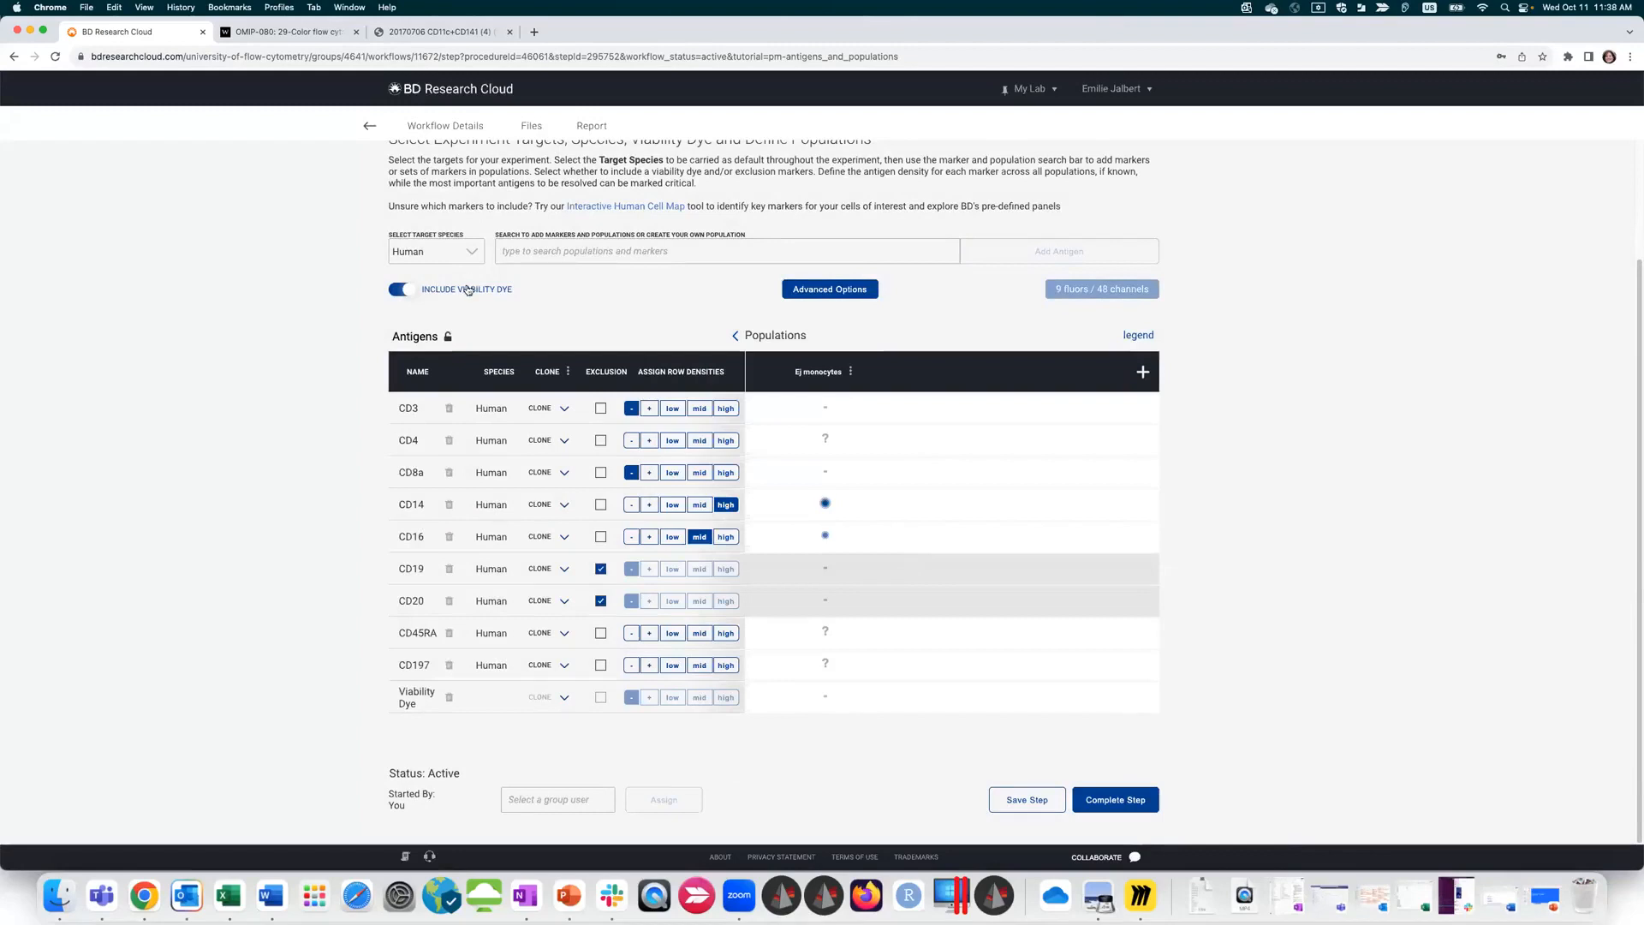
Step: Review the list of available clones for the CD3 antigen without choosing one
{"action": "left_click", "coordinate": [563, 409]}
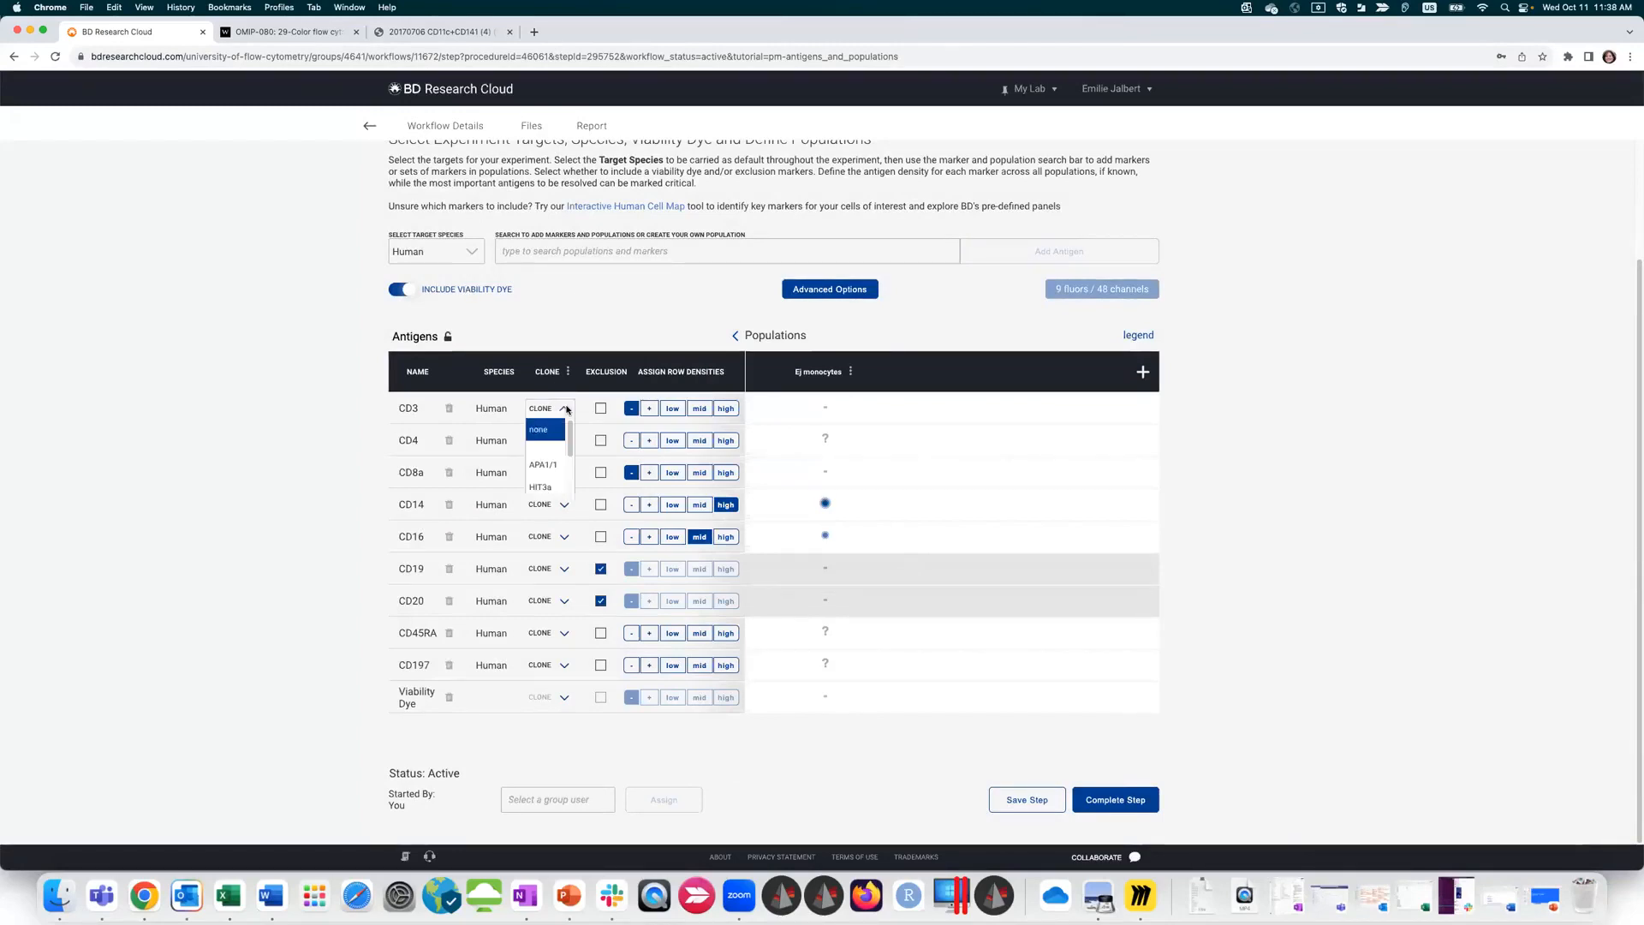
{"action": "scroll", "coordinate": [562, 558], "scroll_direction": "down", "scroll_amount": 1}
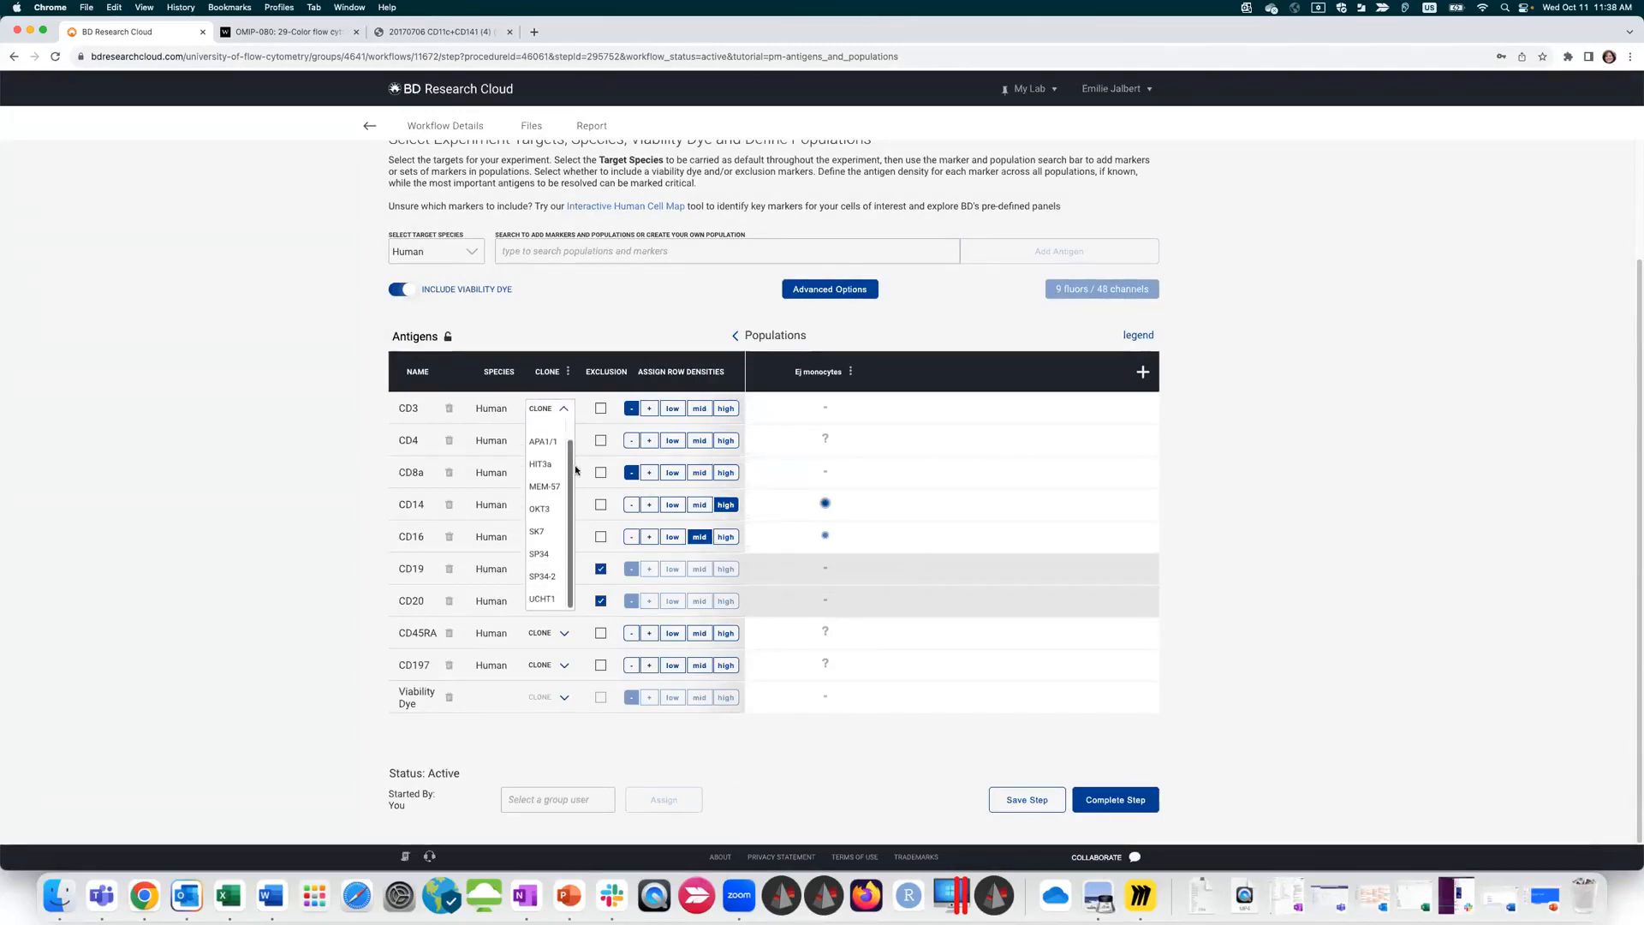
{"action": "scroll", "coordinate": [565, 467], "scroll_direction": "up", "scroll_amount": 1}
{"action": "left_click", "coordinate": [337, 419]}
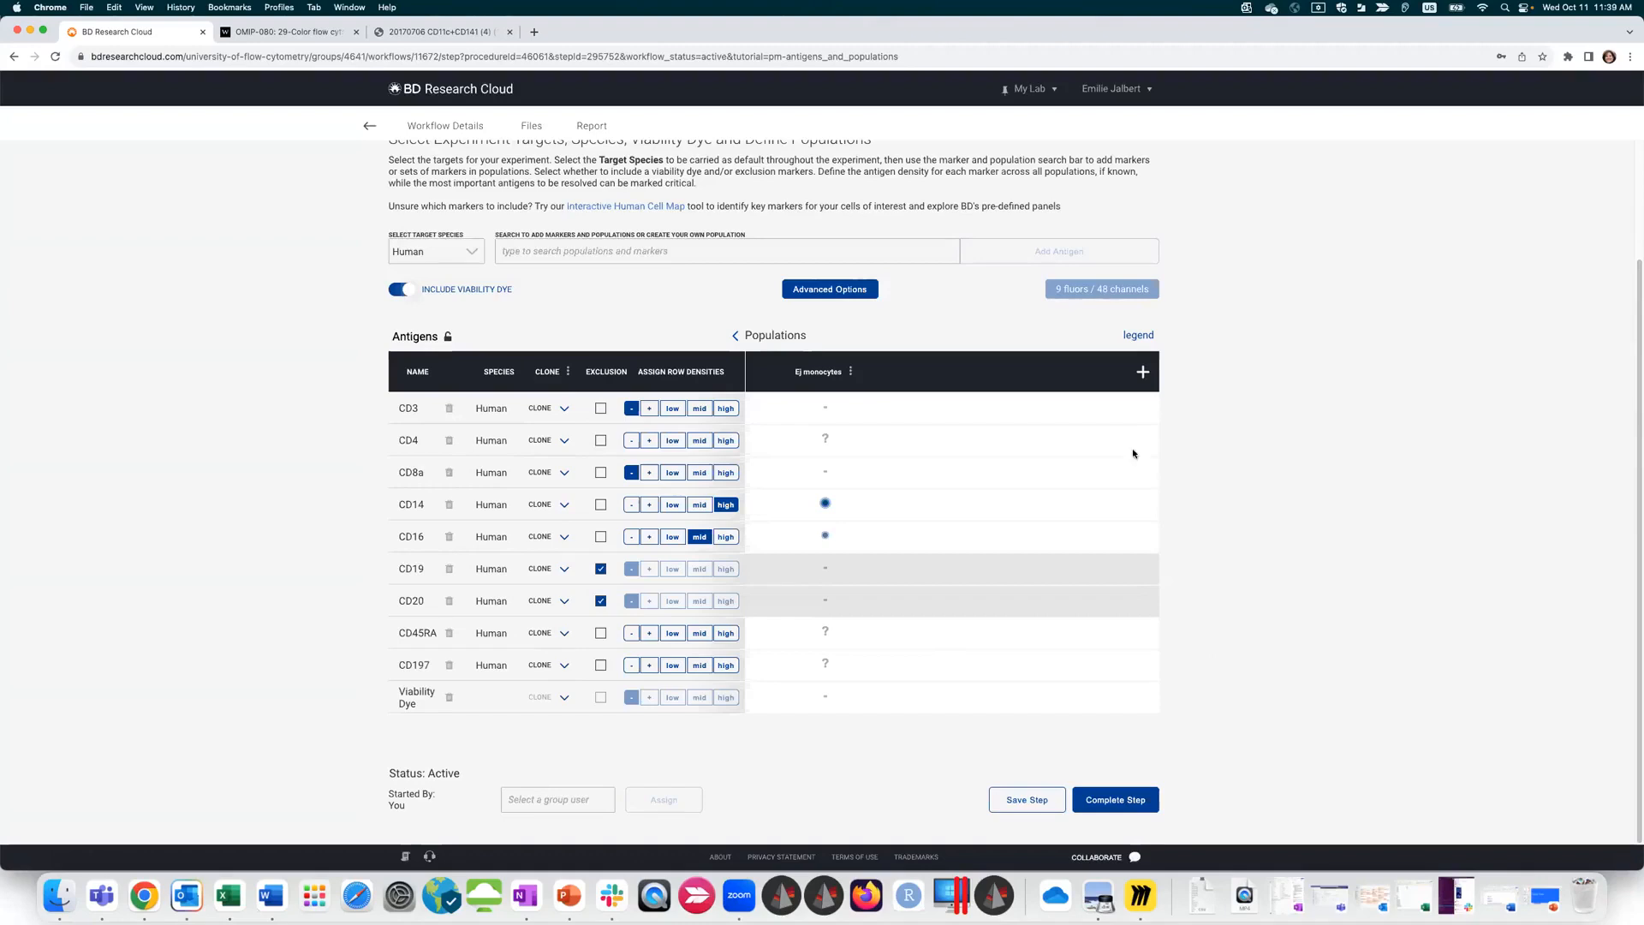
Step: Complete the antigens and populations step, and preview the BV421 spectrum for CD3 in the fluorochrome selector
{"action": "left_click", "coordinate": [1108, 801]}
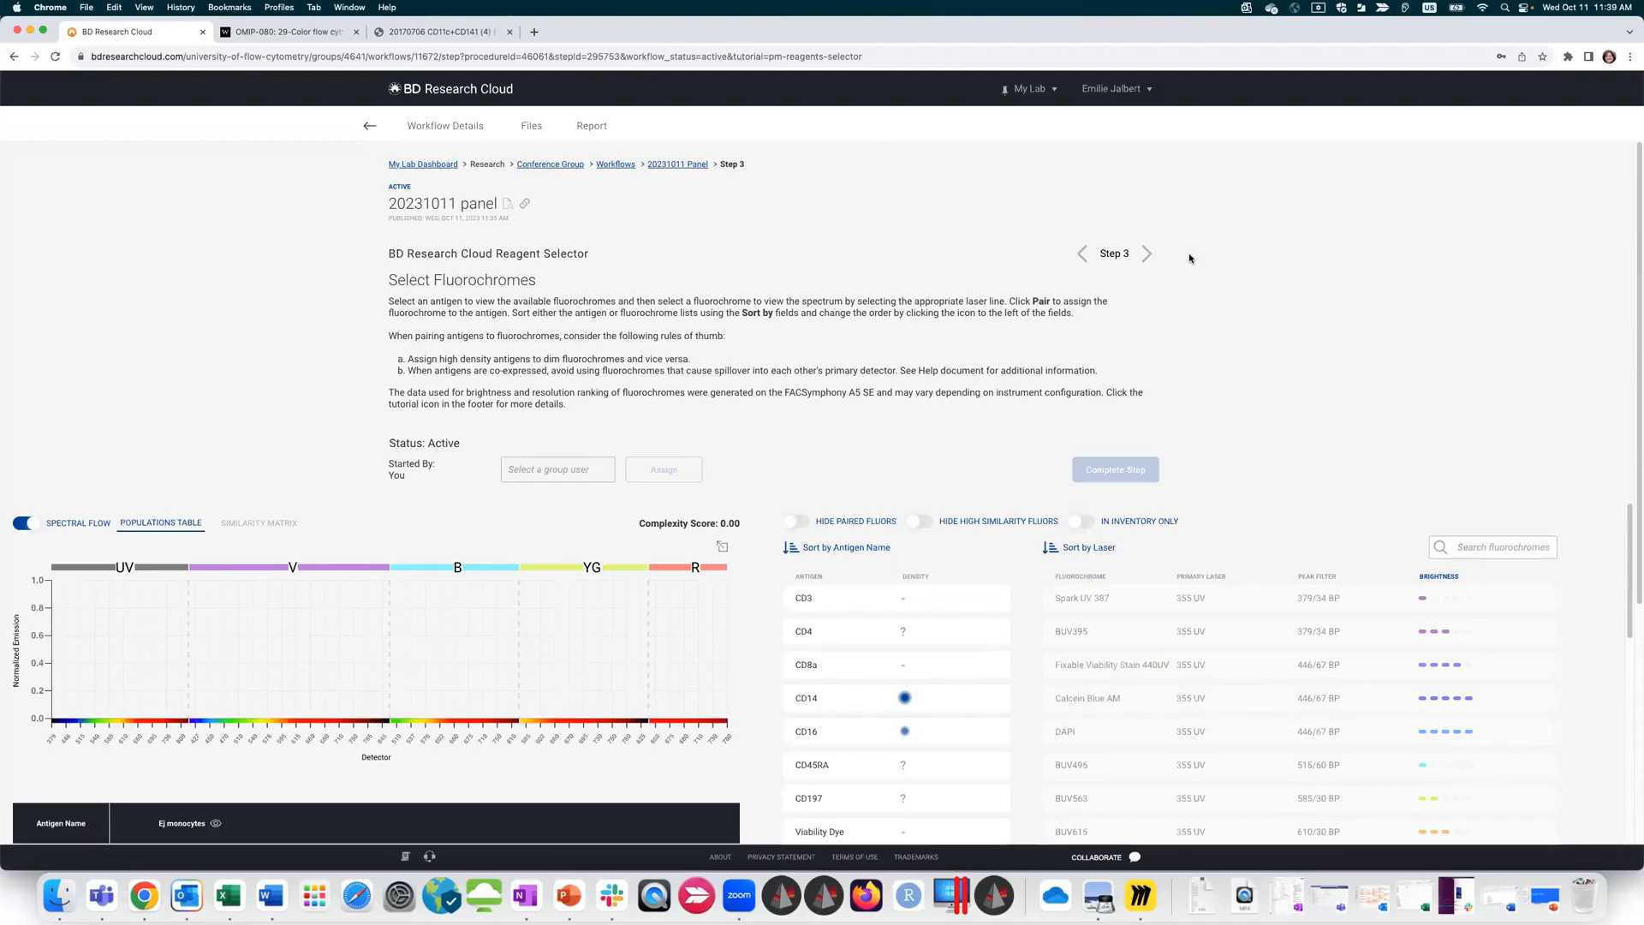
{"action": "scroll", "coordinate": [753, 231], "scroll_direction": "down", "scroll_amount": 5}
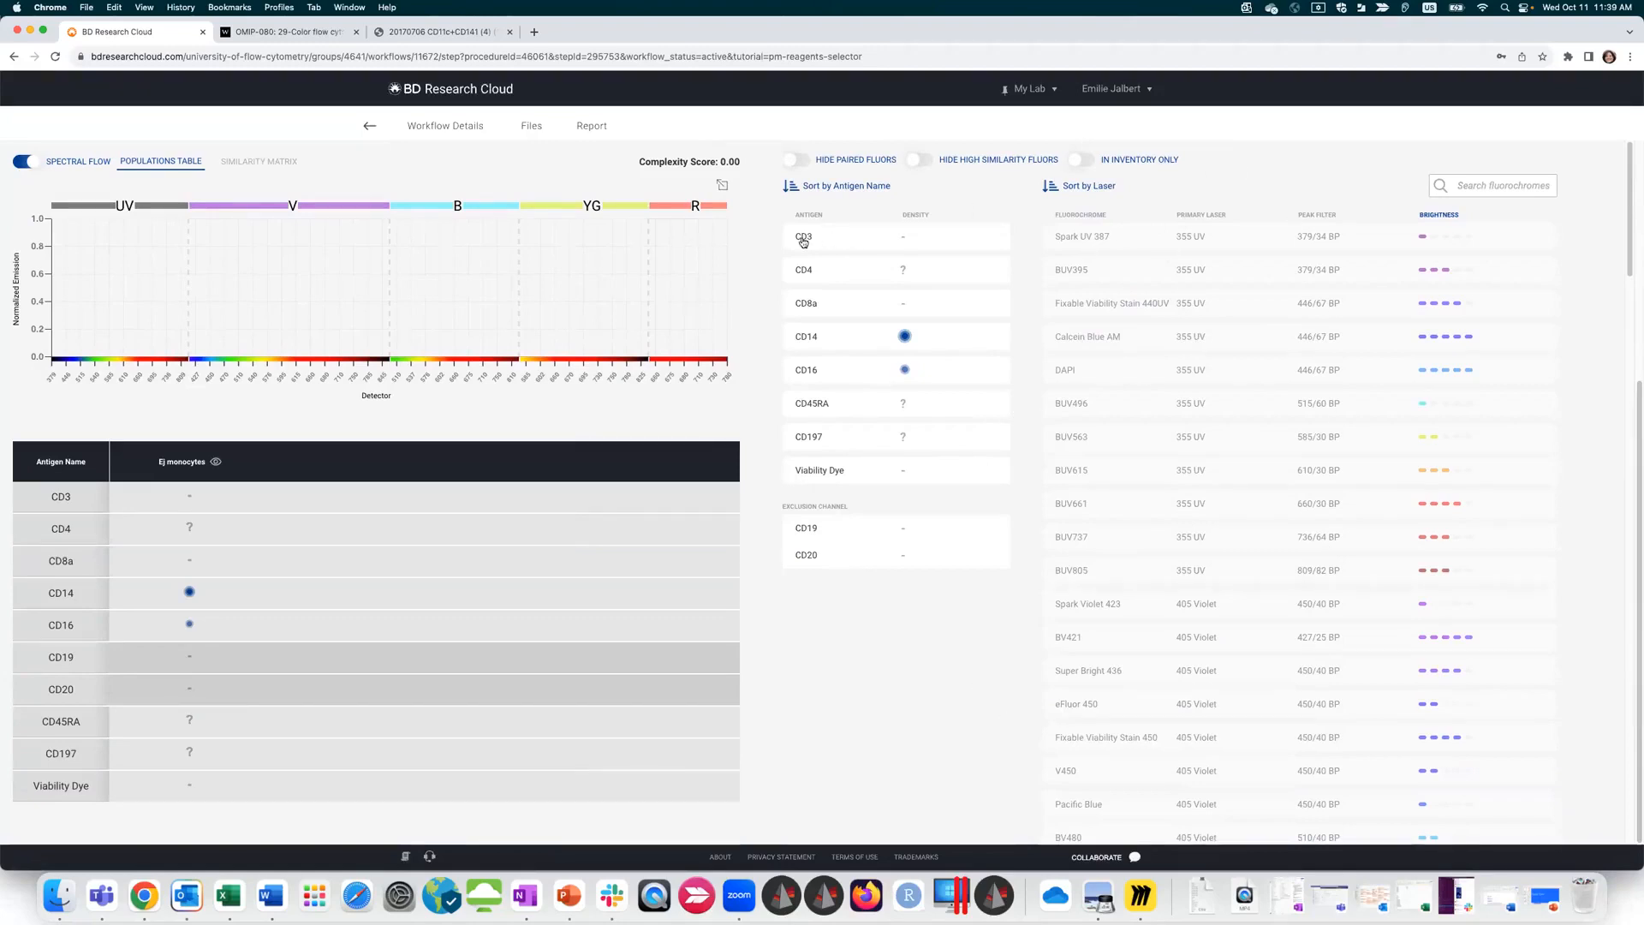
{"action": "left_click", "coordinate": [843, 240]}
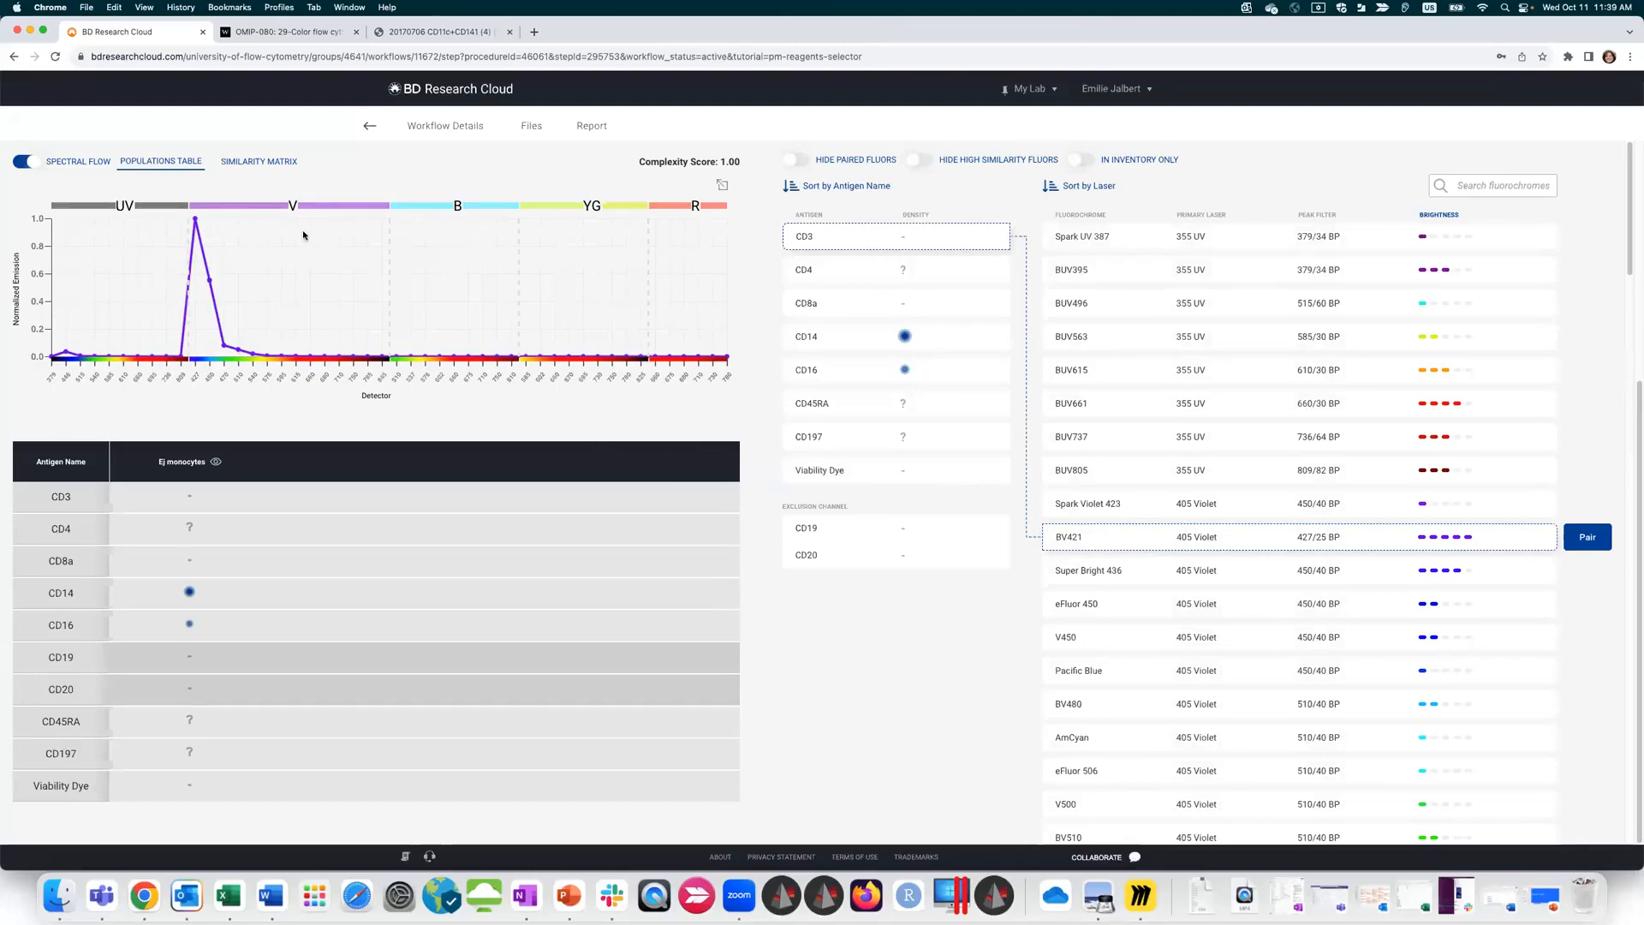
Step: Turn off the spectral flow view and show the detector filters for the 355 UV laser in the spectrum plot
{"action": "scroll", "coordinate": [35, 528], "scroll_direction": "up", "scroll_amount": 5}
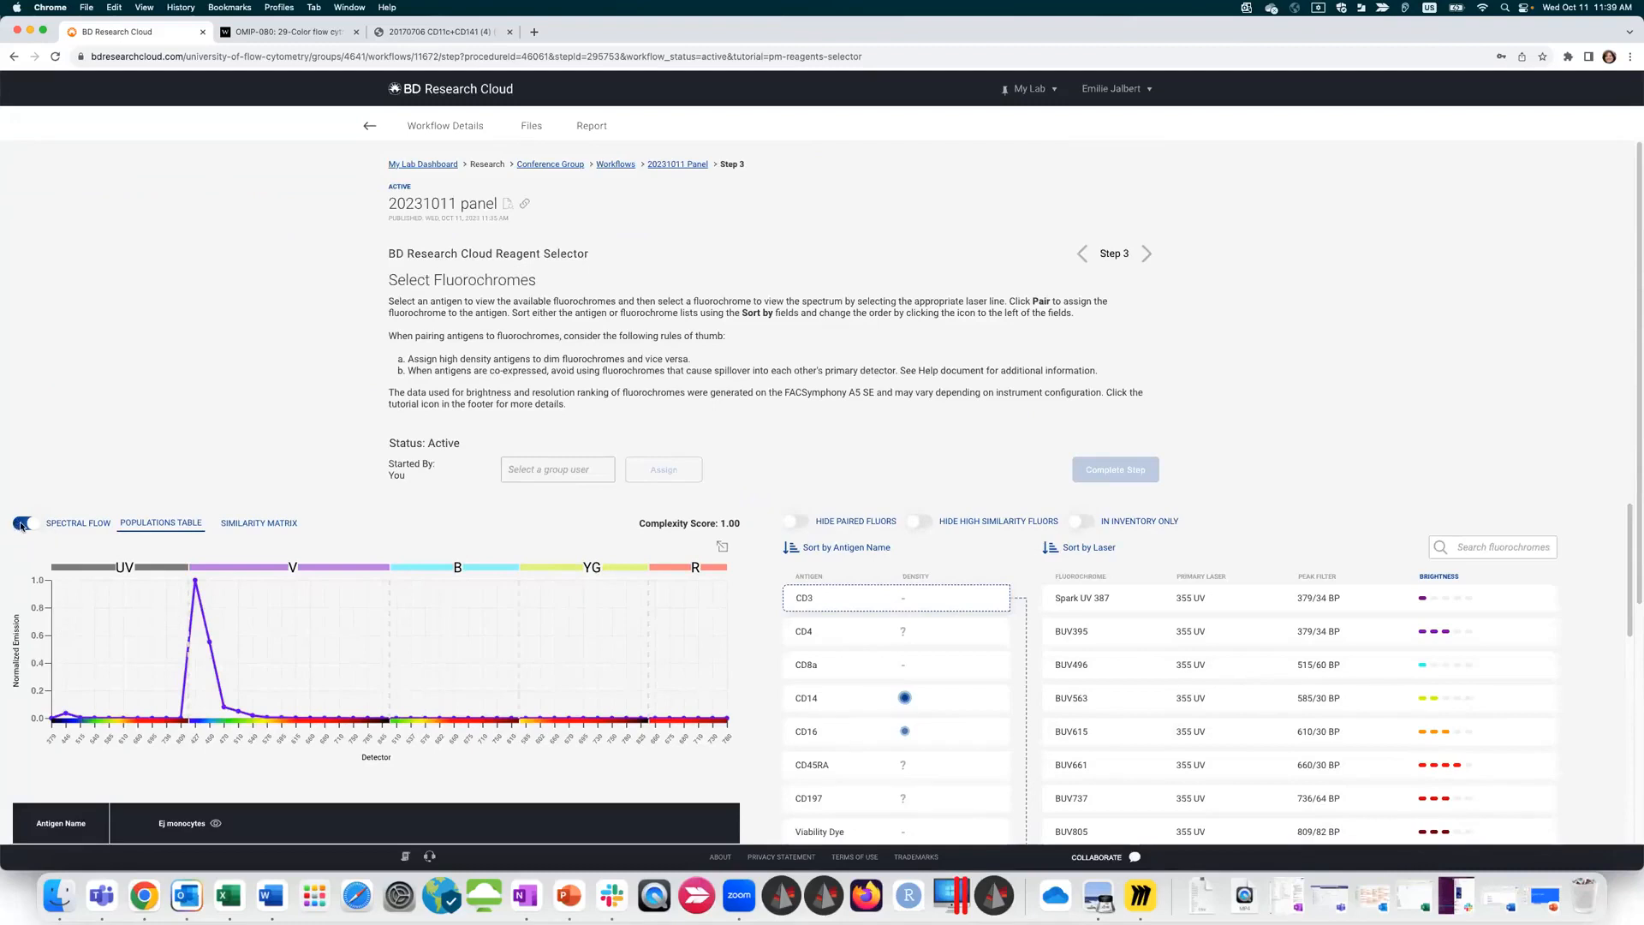
{"action": "left_click", "coordinate": [22, 524]}
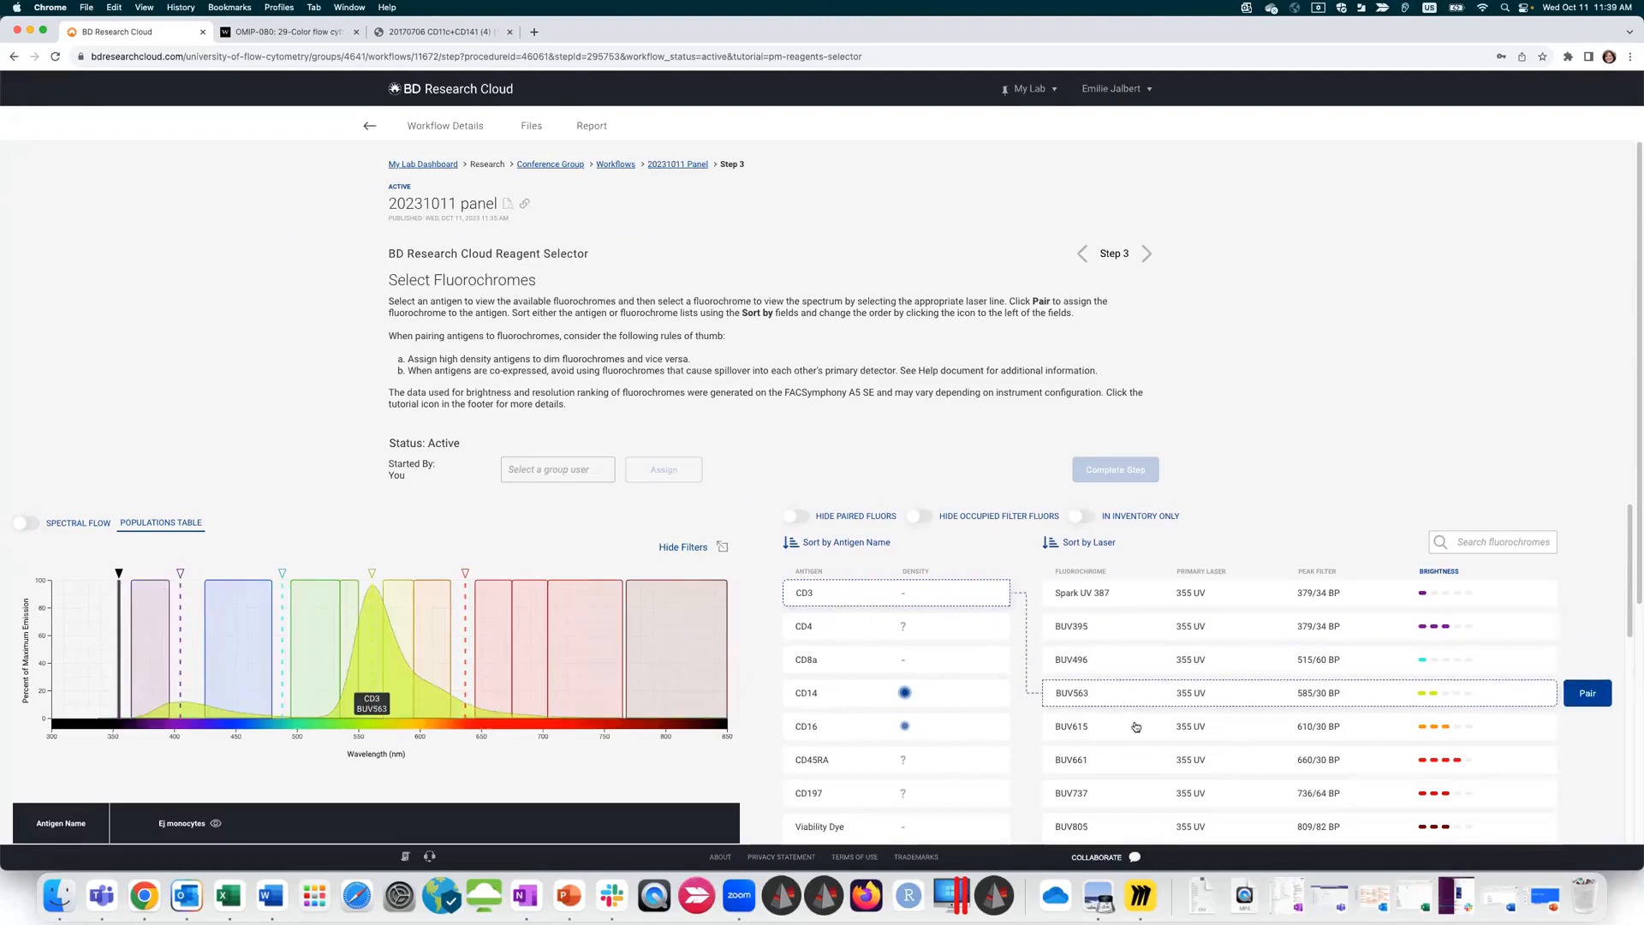
{"action": "scroll", "coordinate": [1115, 779], "scroll_direction": "down", "scroll_amount": 5}
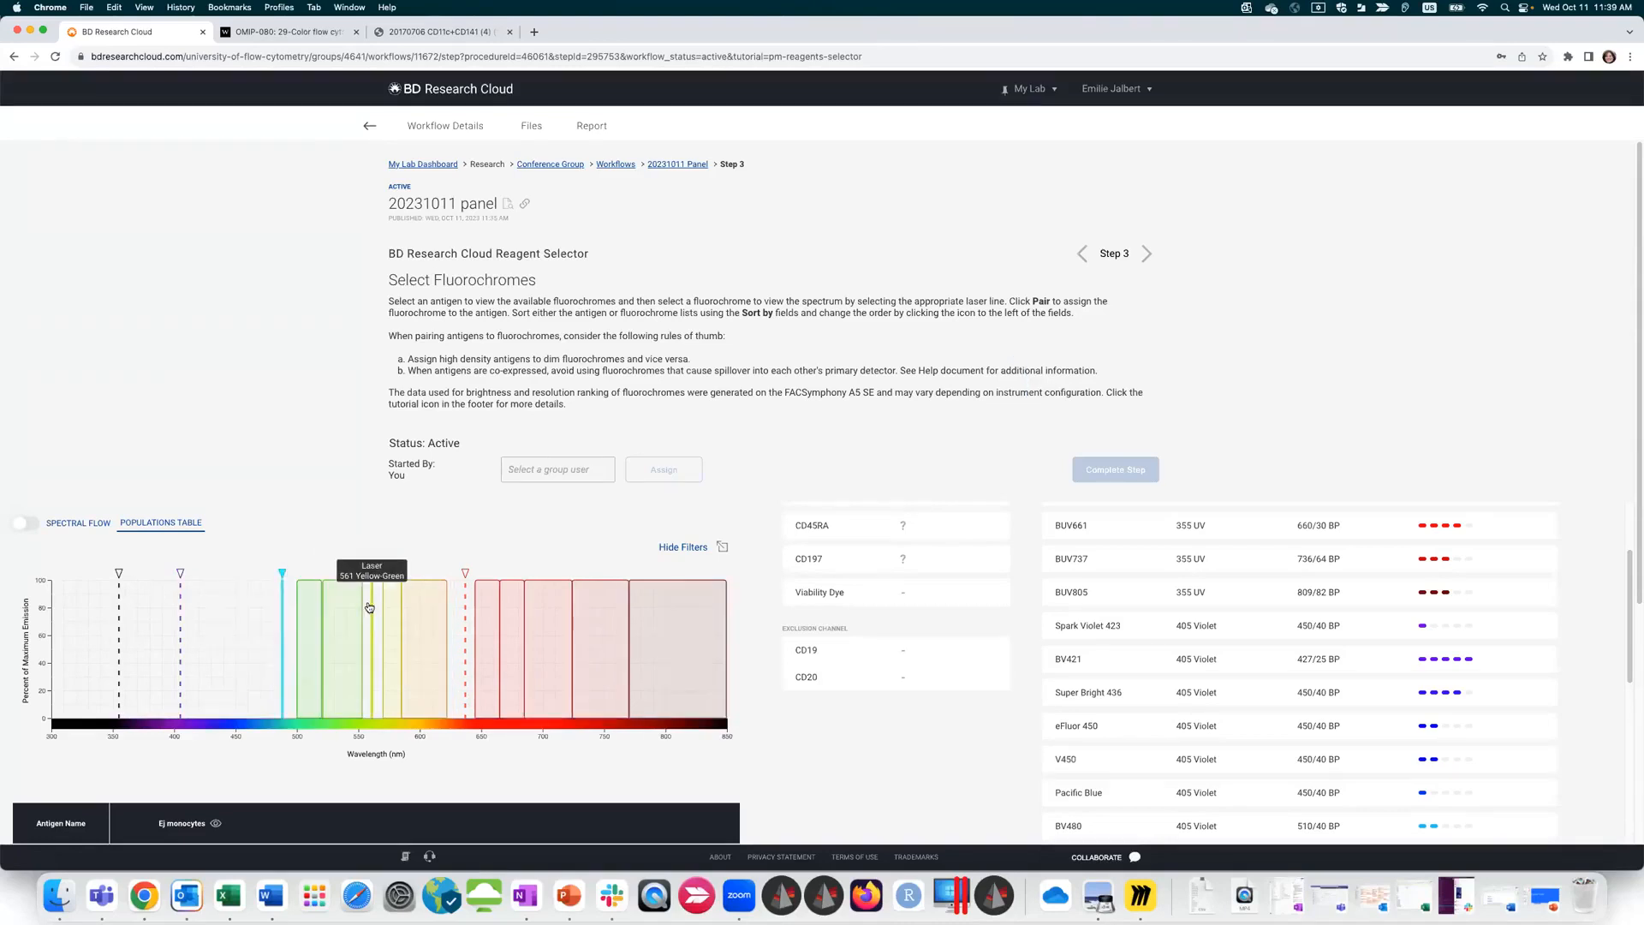
{"action": "left_click", "coordinate": [118, 612]}
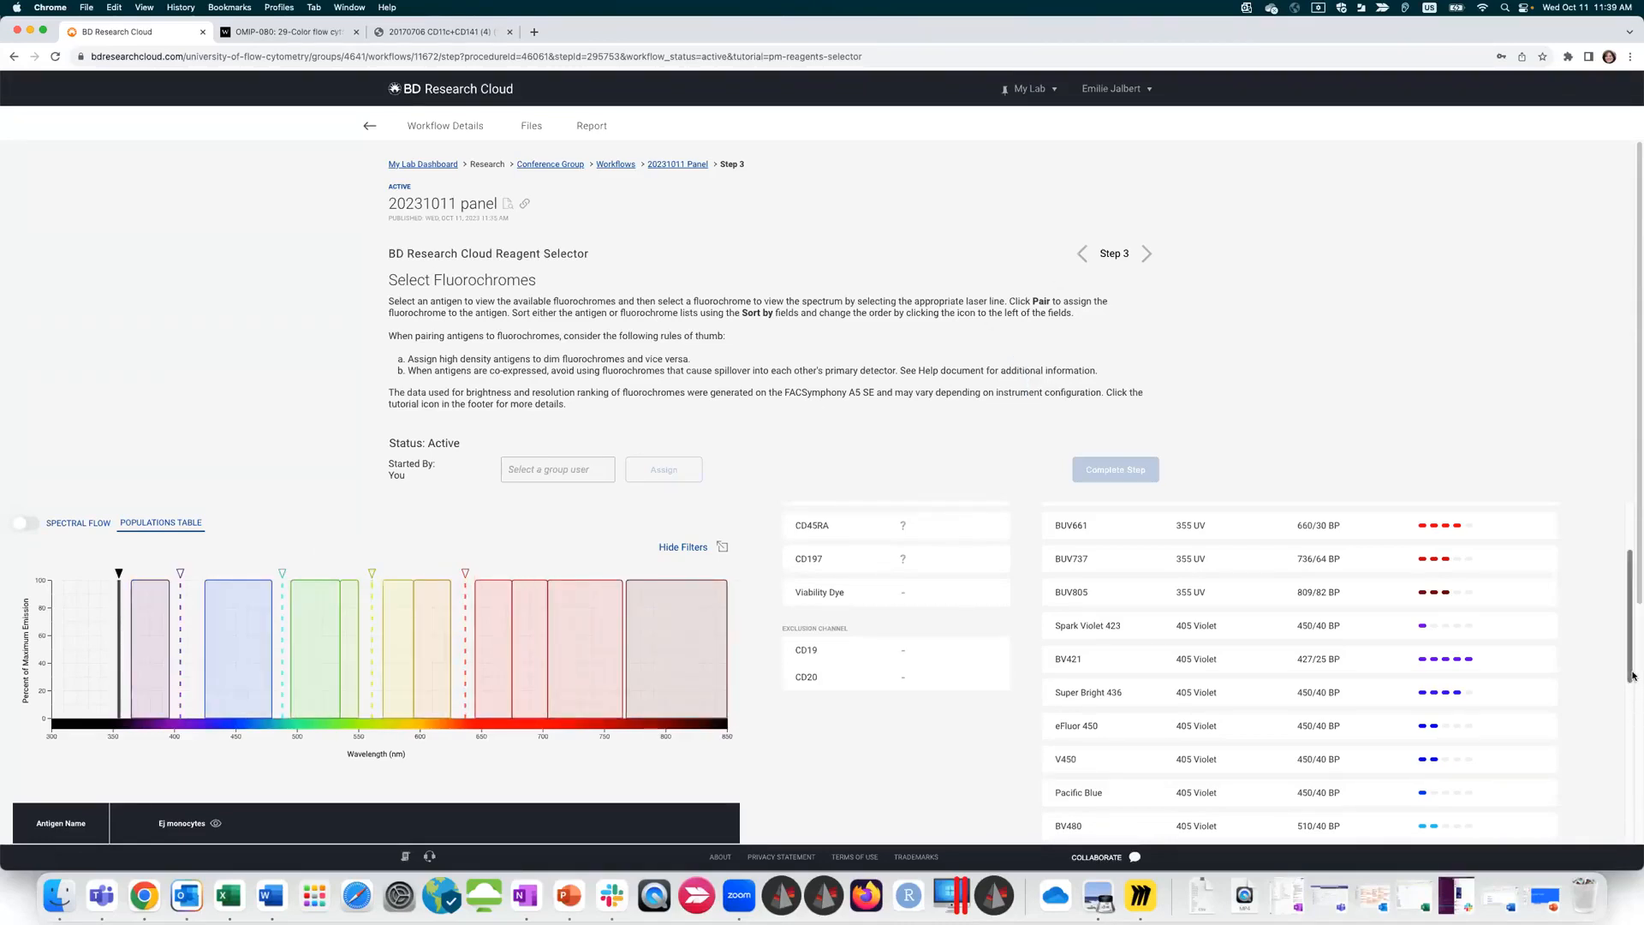
{"action": "left_click_drag", "start_coordinate": [1630, 678], "coordinate": [1611, 476]}
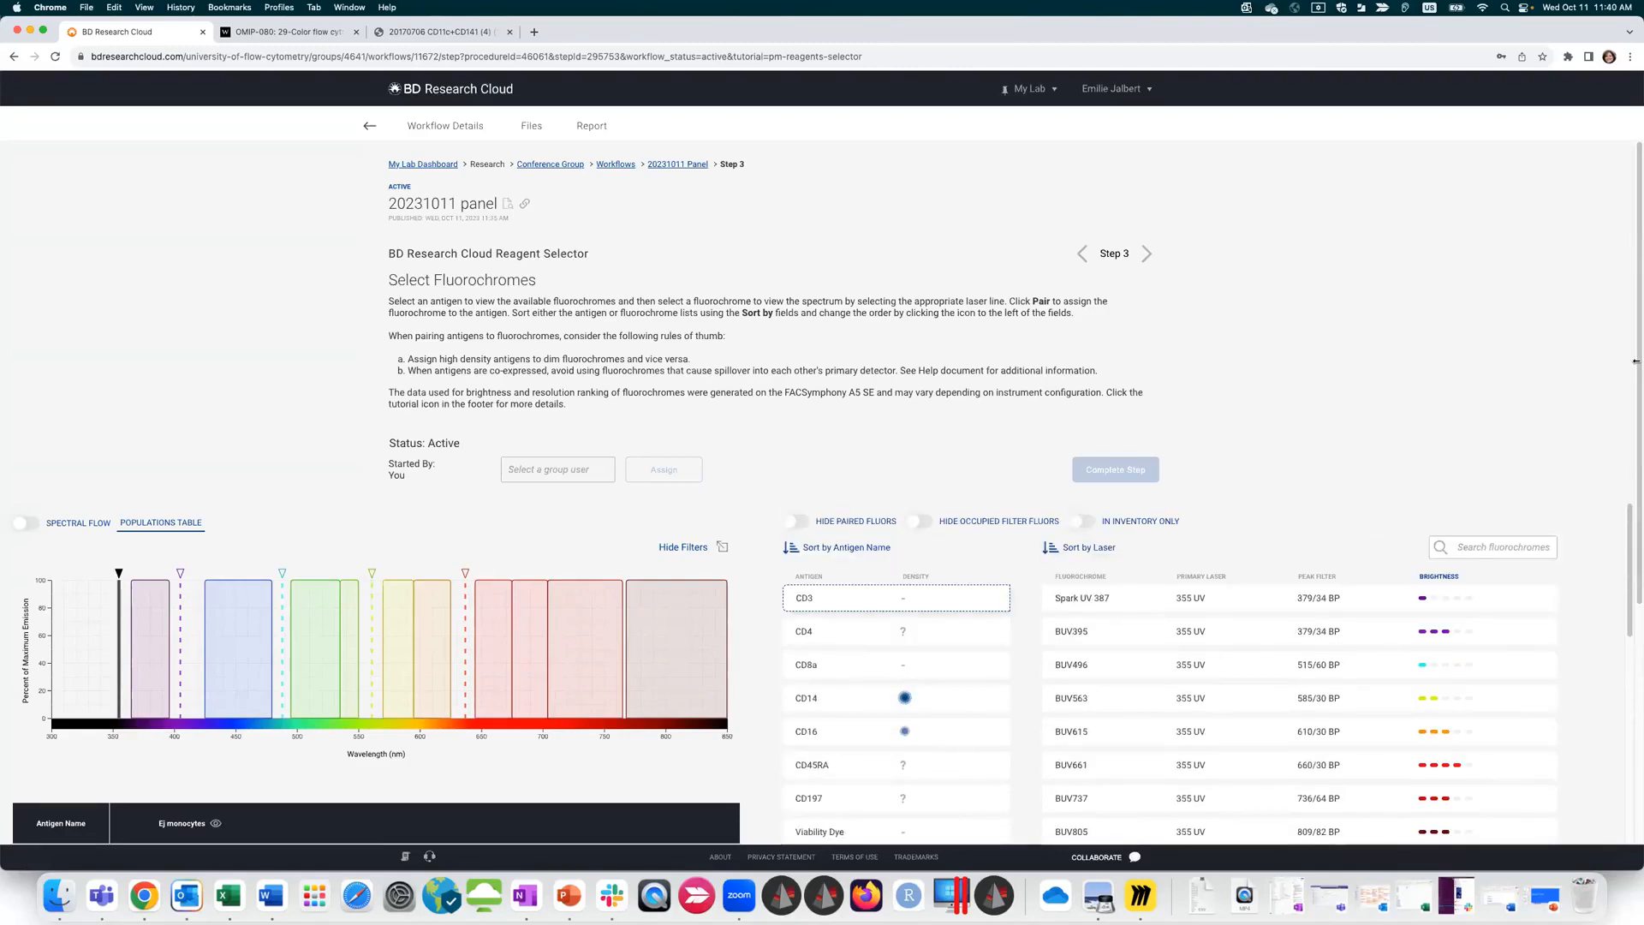
{"action": "scroll", "coordinate": [1635, 364], "scroll_direction": "down", "scroll_amount": 5}
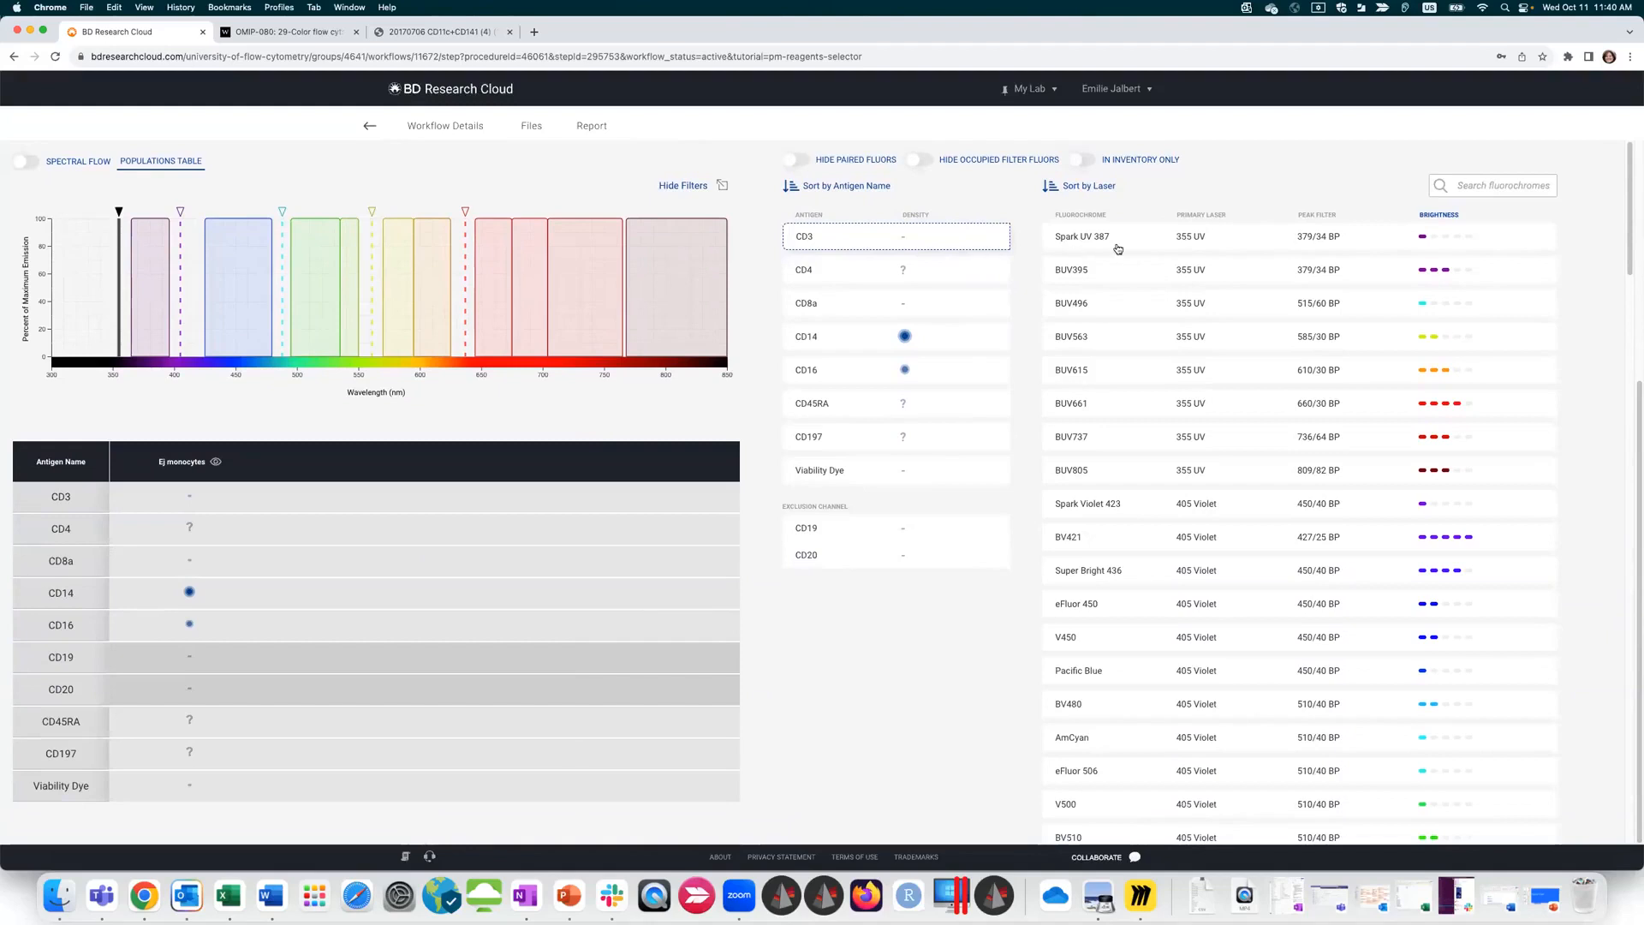
Step: Sort the unpaired antigens by antigen density from highest to lowest and select CD14
{"action": "scroll", "coordinate": [796, 278], "scroll_direction": "up", "scroll_amount": 1}
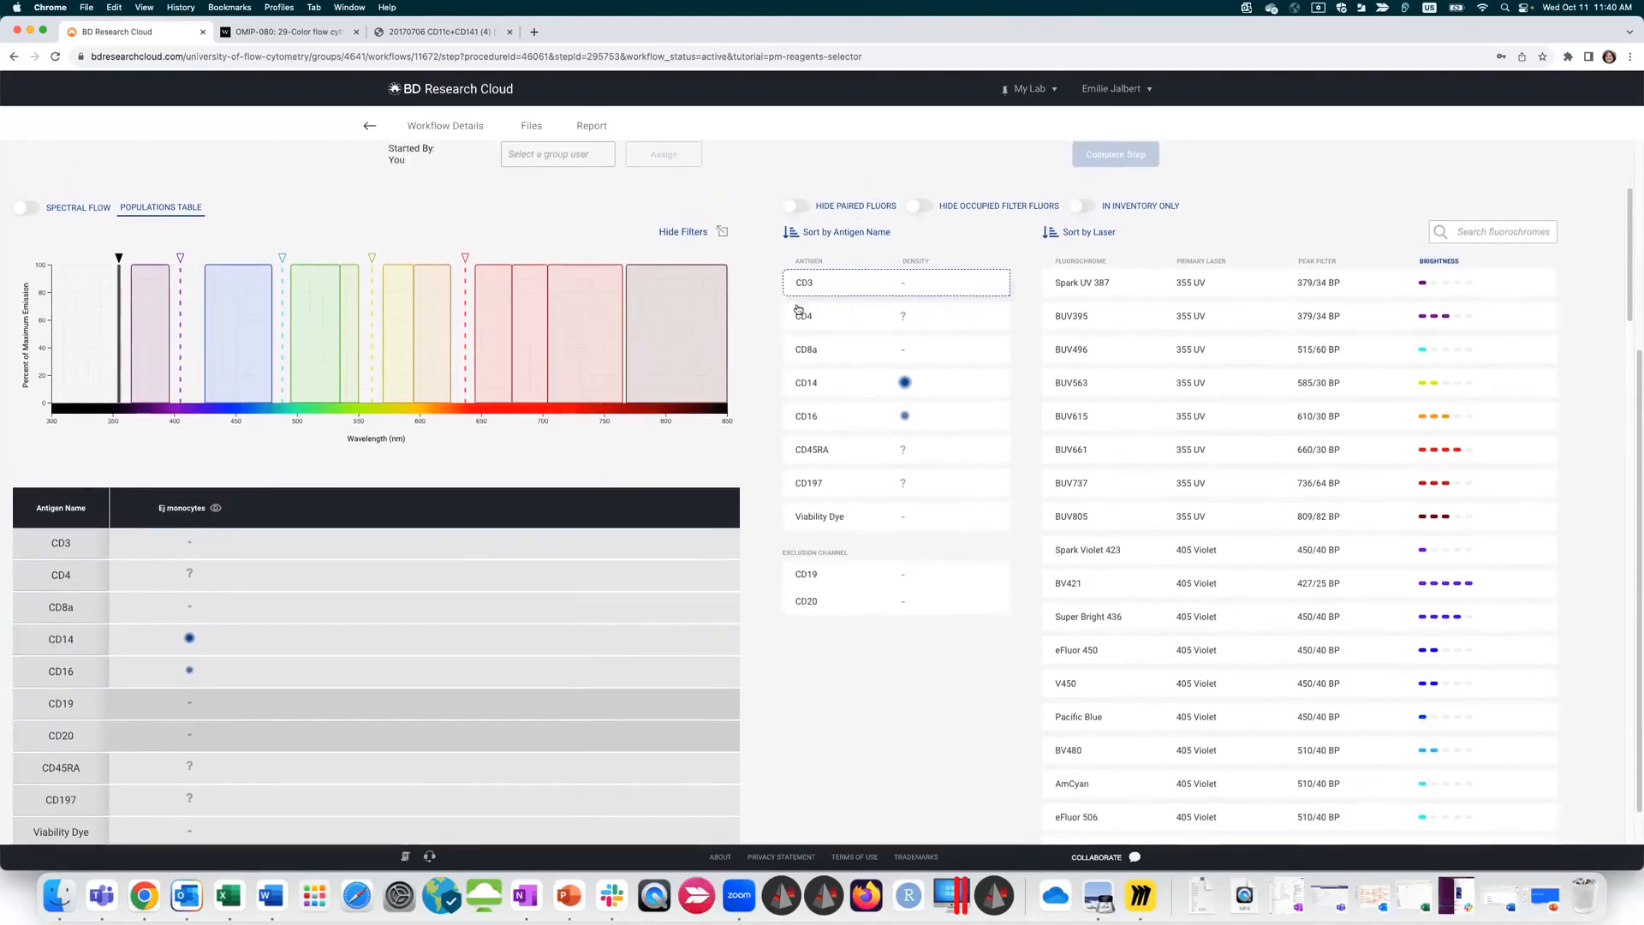
{"action": "left_click", "coordinate": [850, 242]}
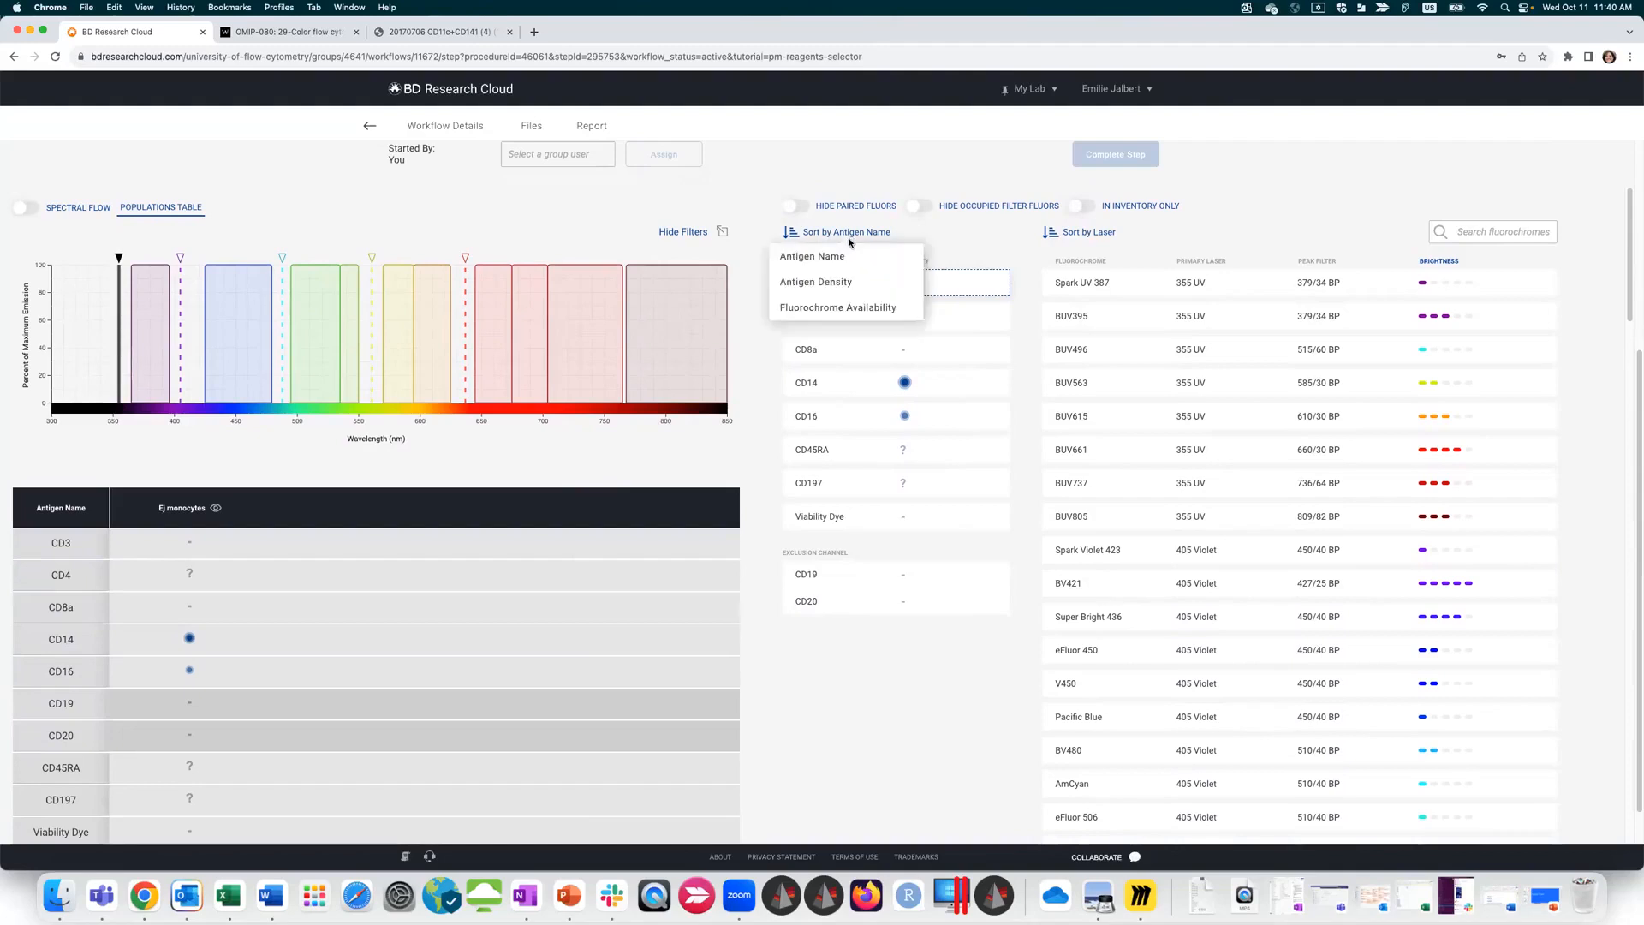
{"action": "left_click", "coordinate": [820, 258]}
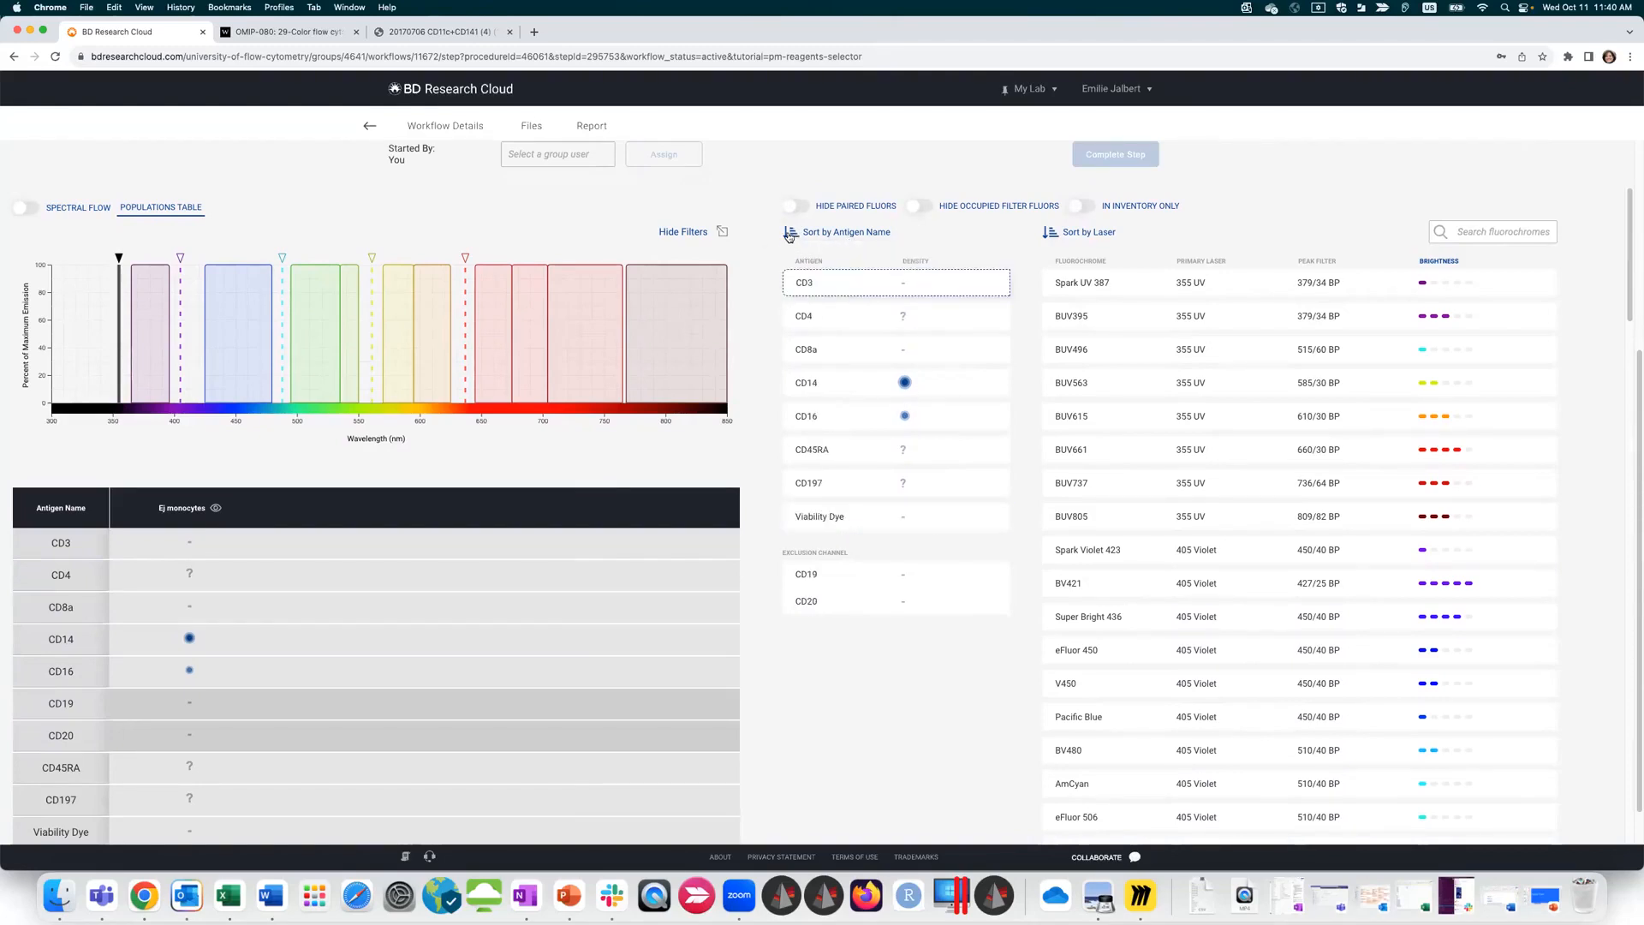
{"action": "left_click", "coordinate": [832, 235]}
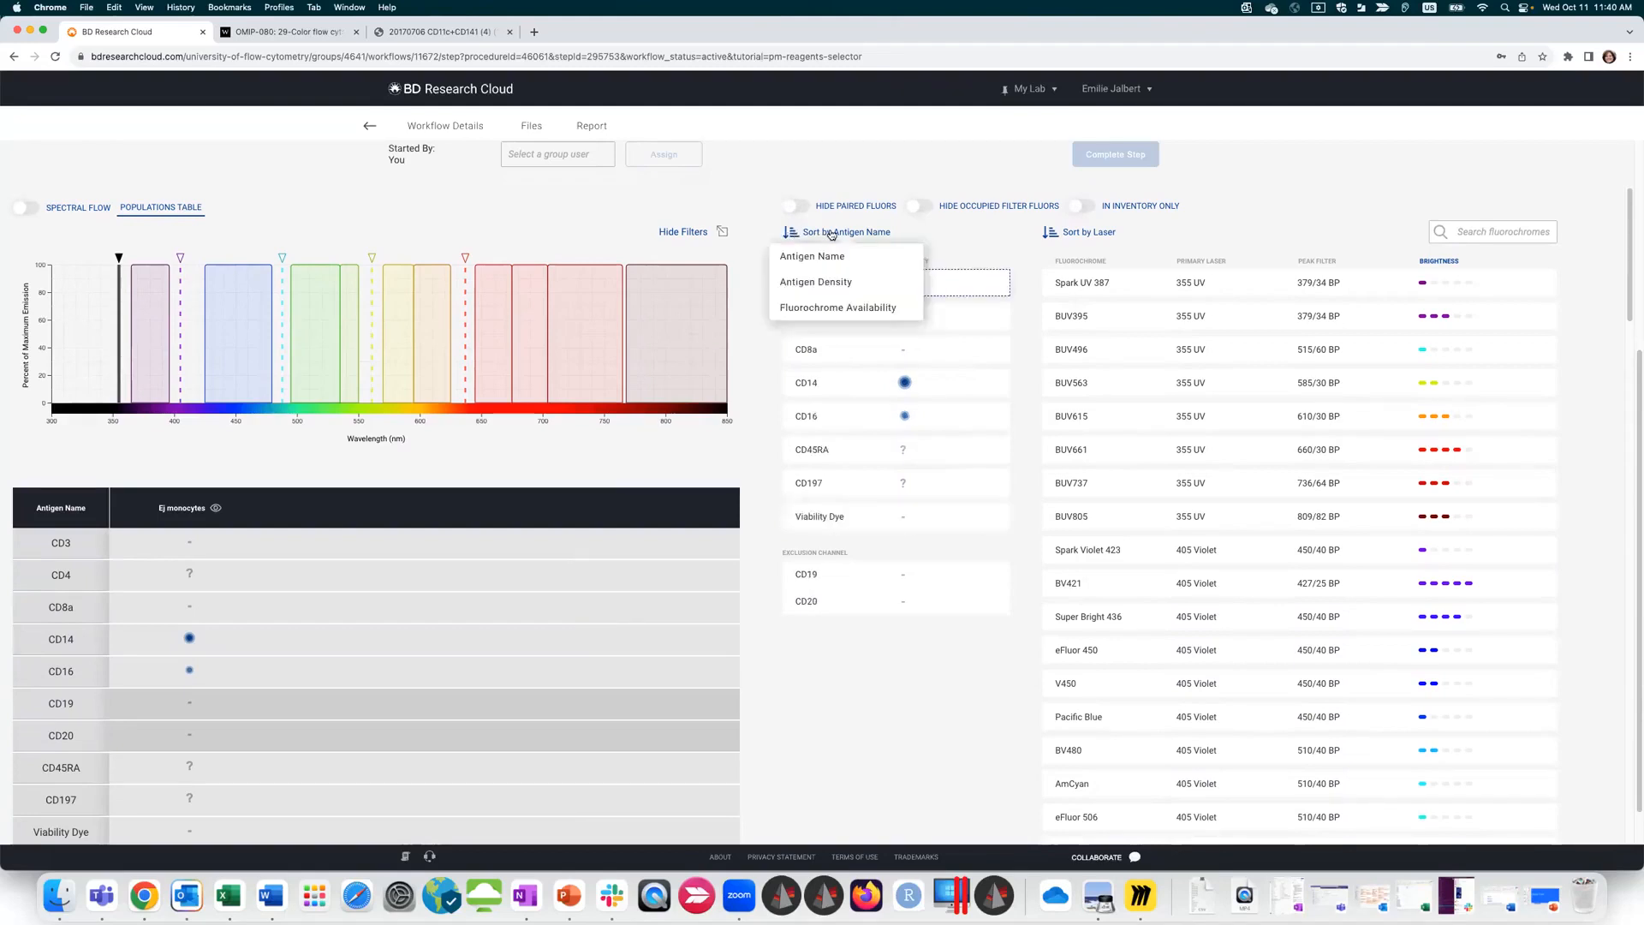
{"action": "left_click", "coordinate": [822, 283]}
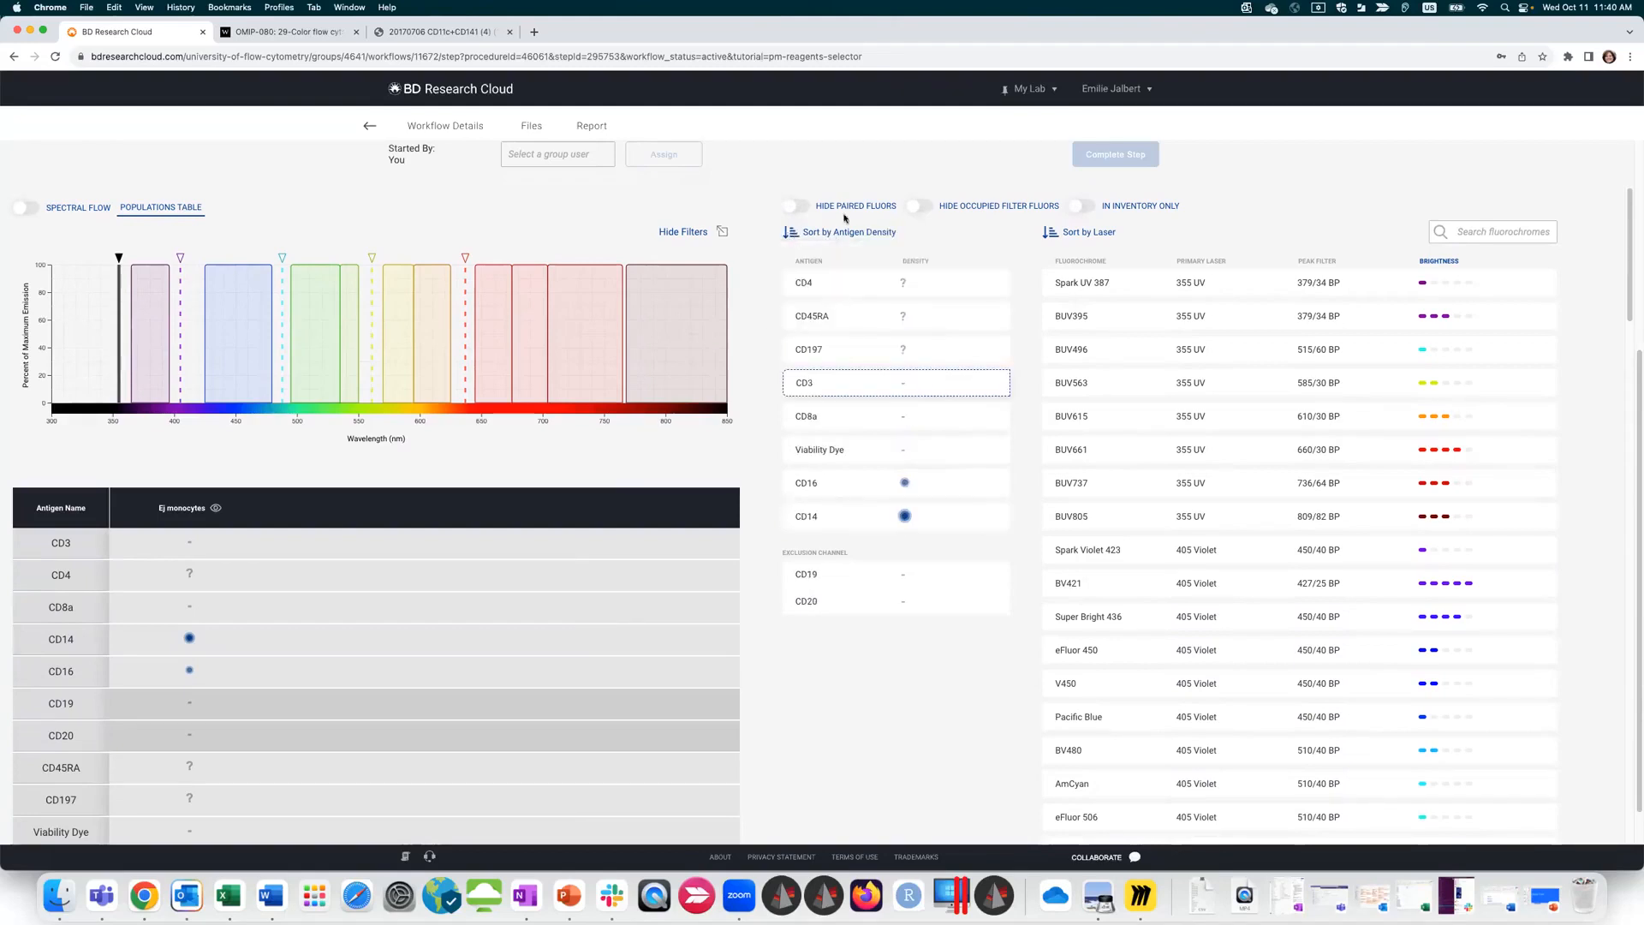
{"action": "left_click", "coordinate": [789, 233]}
{"action": "left_click", "coordinate": [923, 283]}
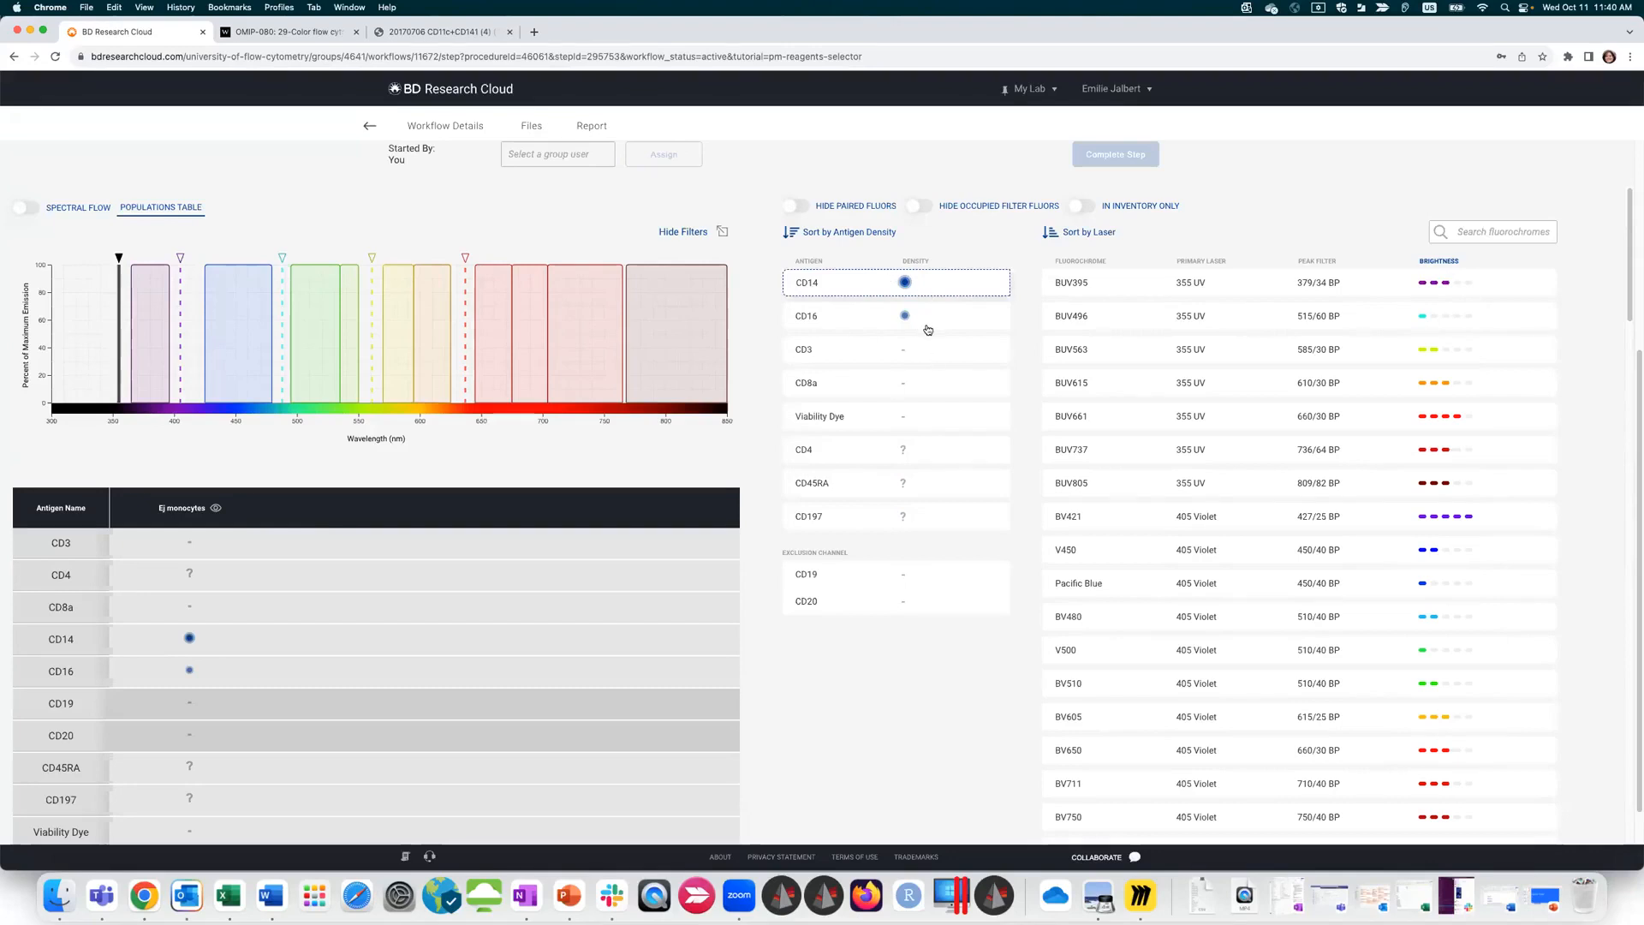
Step: Sort the fluorochromes available for CD14 by brightness, dimmest first
{"action": "scroll", "coordinate": [1132, 292], "scroll_direction": "up", "scroll_amount": 1}
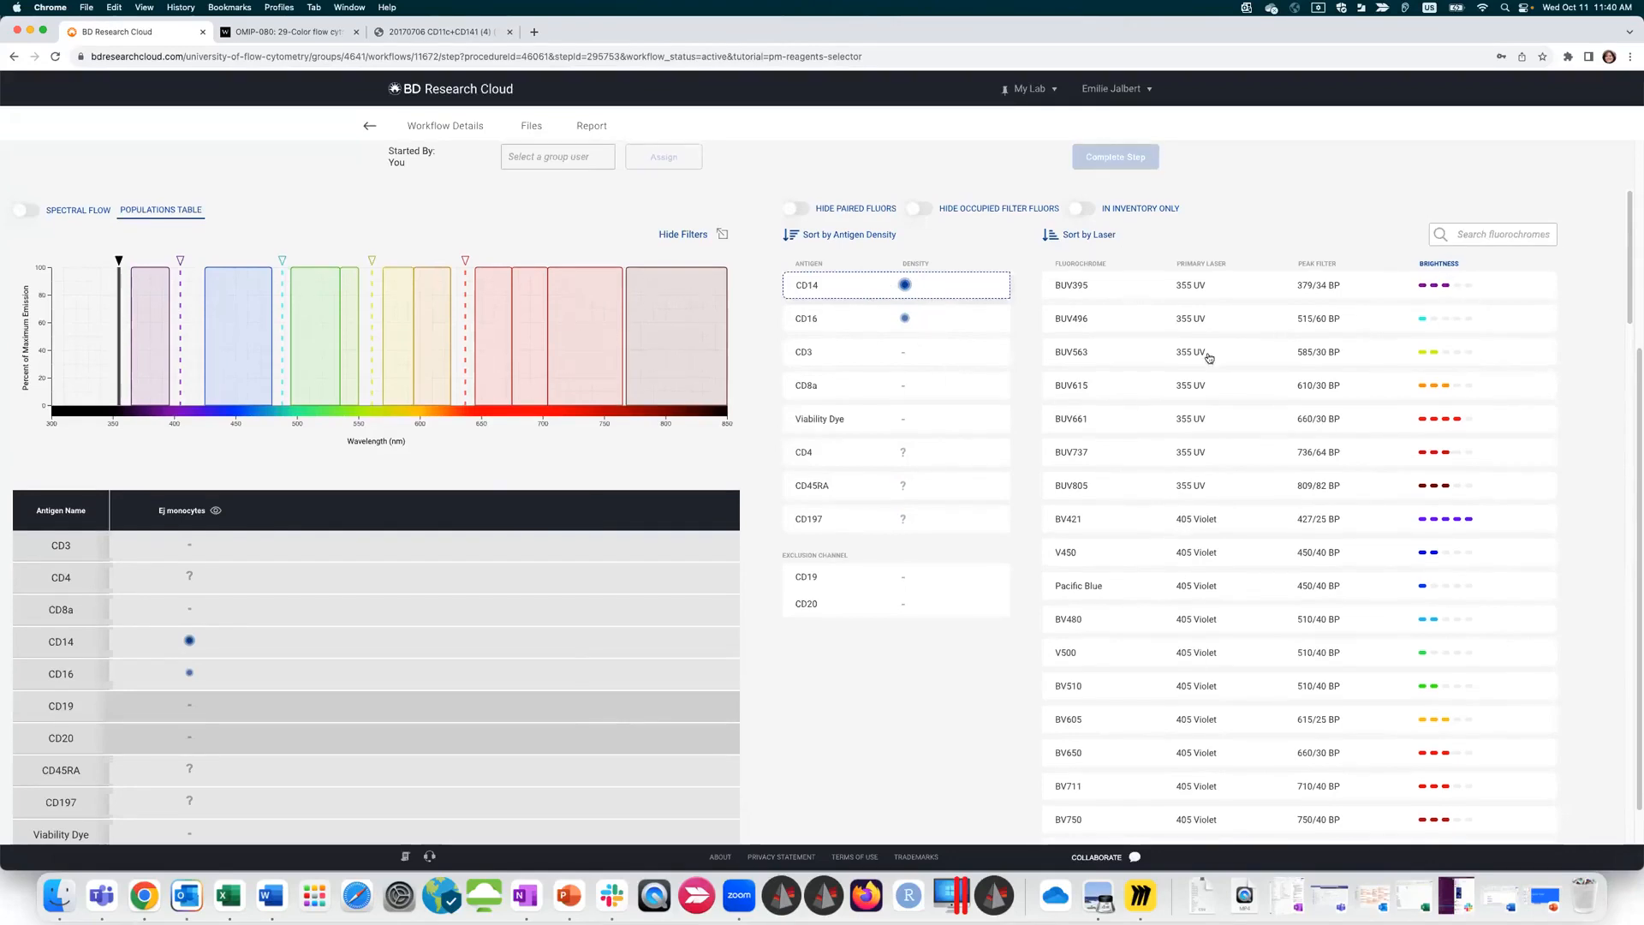
{"action": "left_click", "coordinate": [1086, 237]}
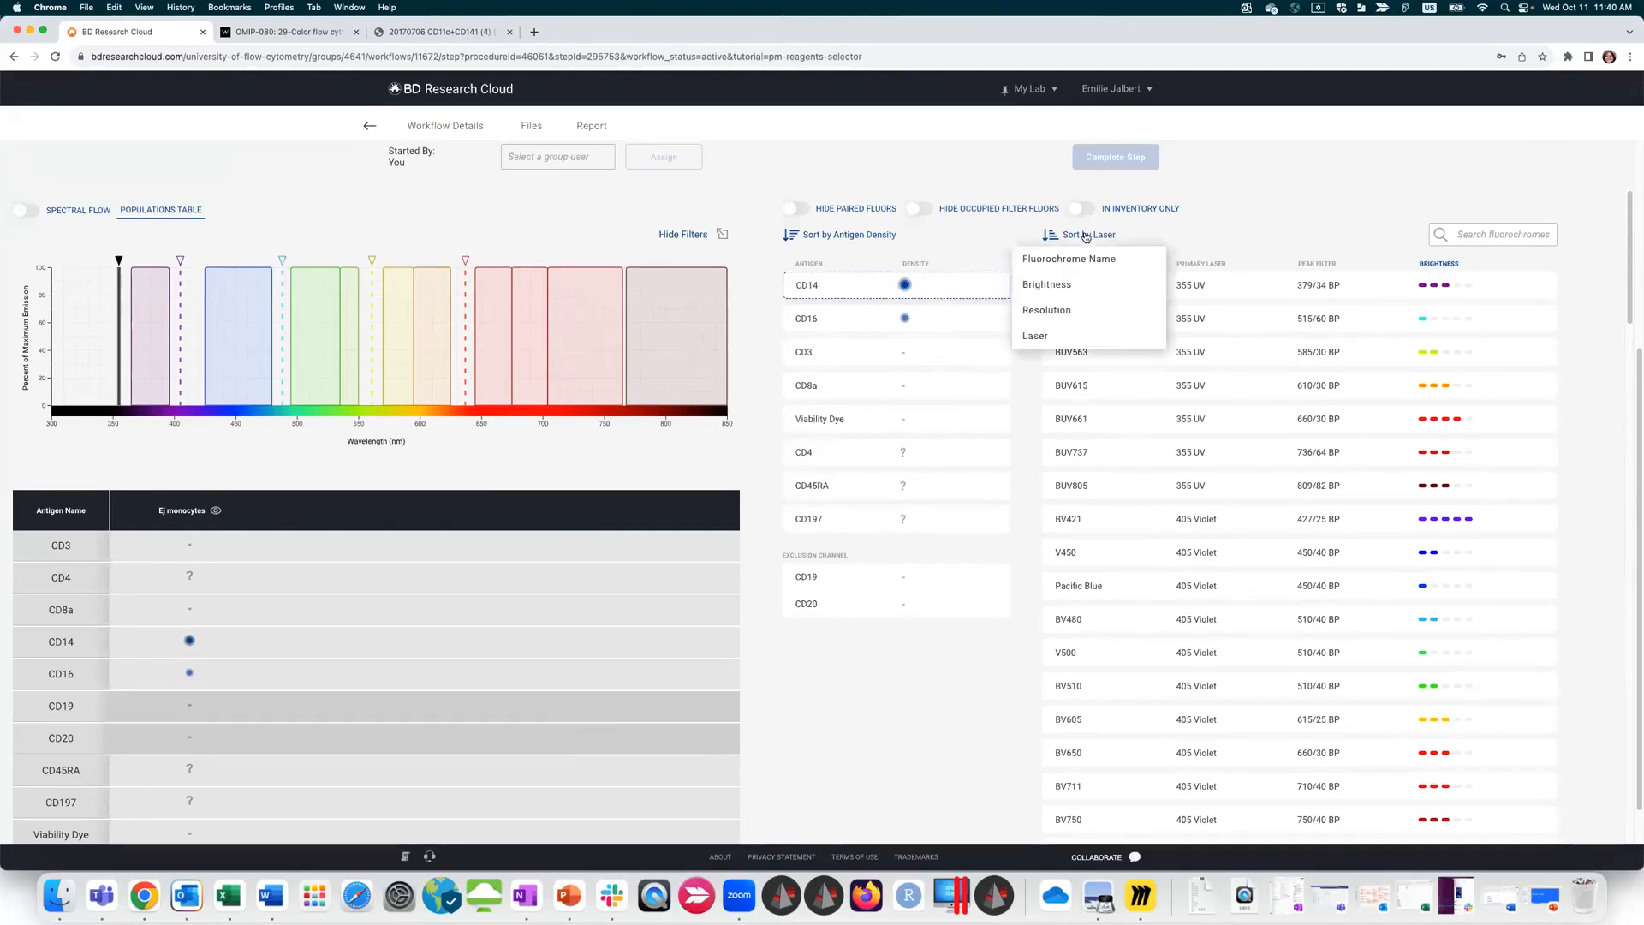
{"action": "left_click", "coordinate": [1066, 286]}
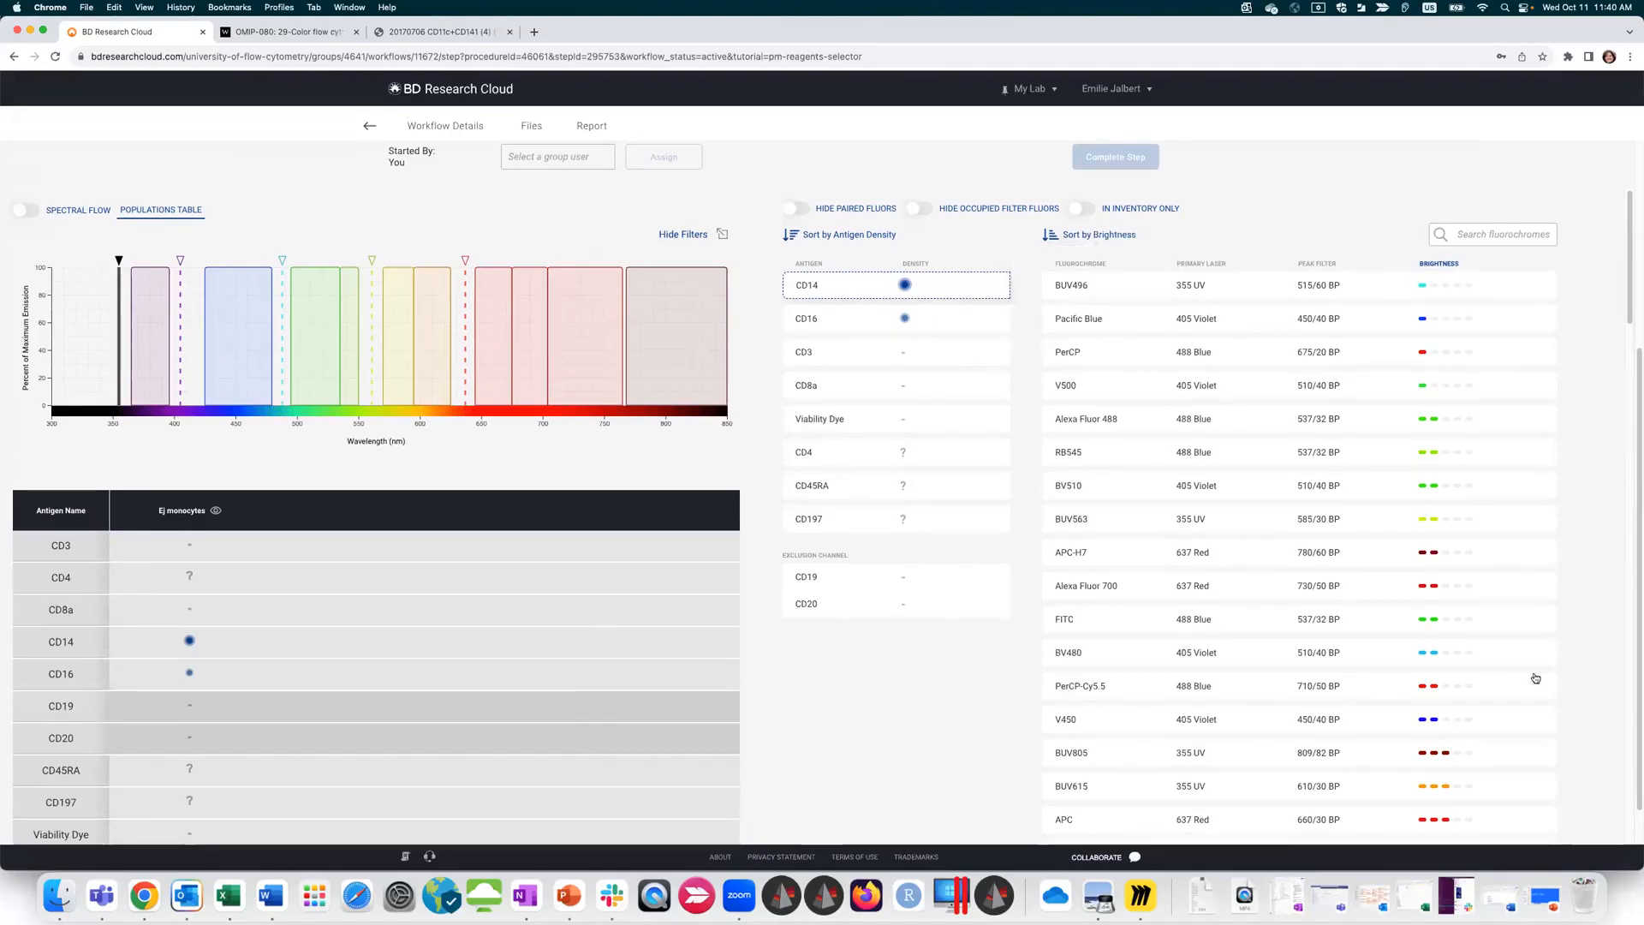
{"action": "left_click", "coordinate": [1053, 239]}
{"action": "left_click", "coordinate": [1054, 242]}
Step: Preview the dim fluorochromes for CD14, starting with BUV496, and pair CD14 with PerCP
{"action": "left_click", "coordinate": [1349, 285]}
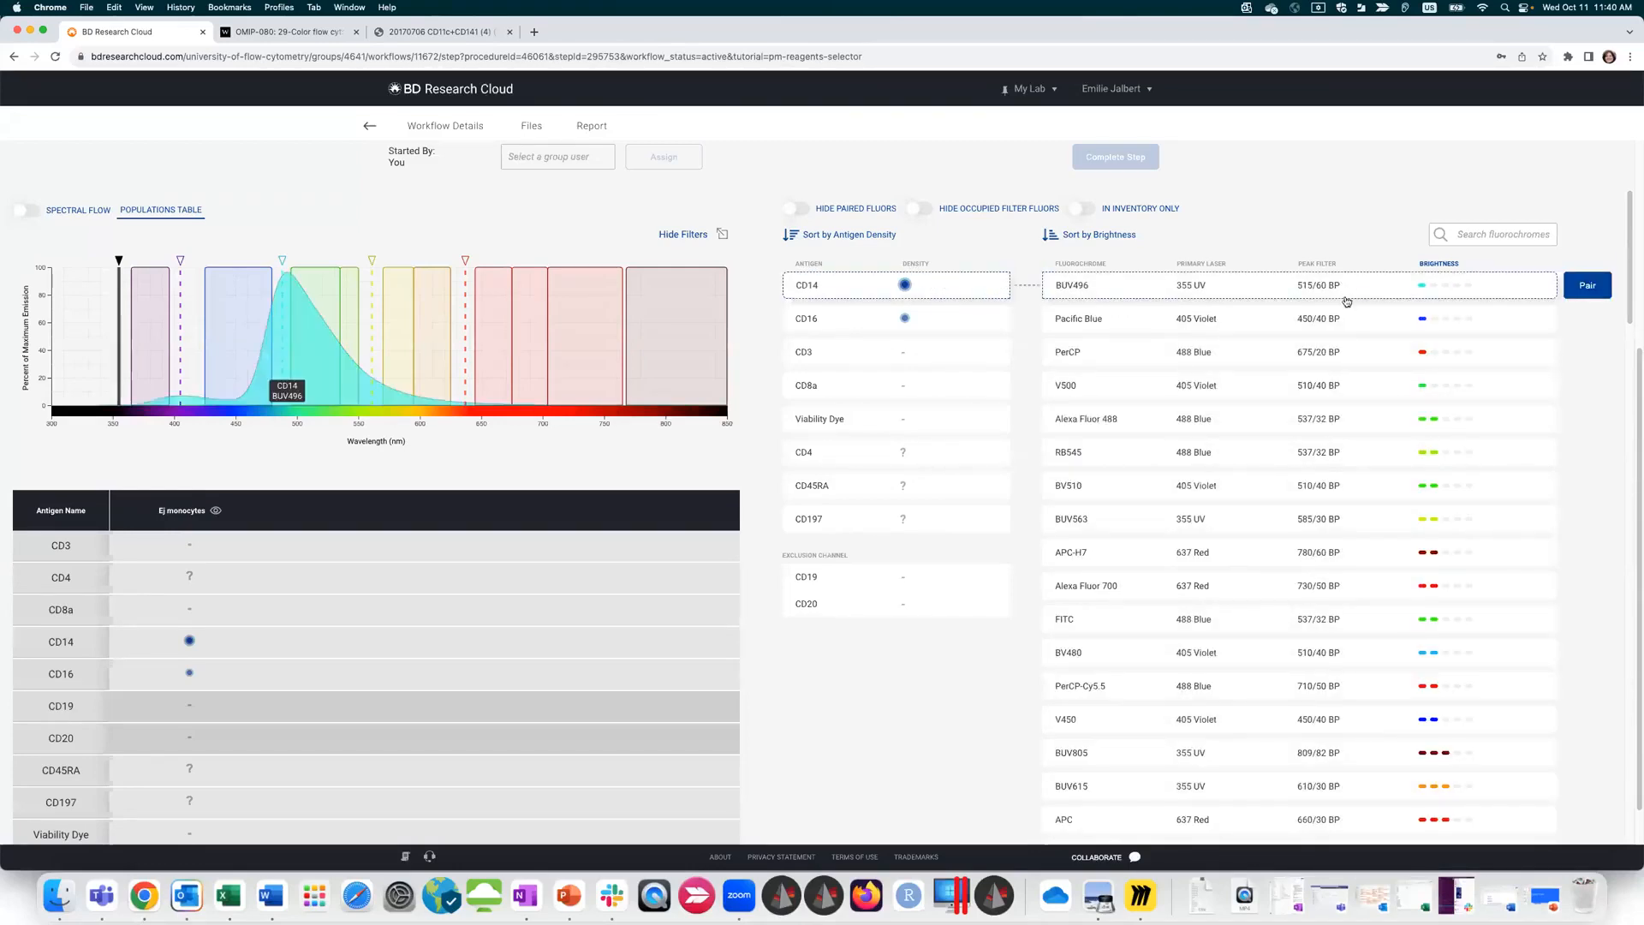
{"action": "left_click", "coordinate": [1341, 322]}
{"action": "left_click", "coordinate": [1352, 349]}
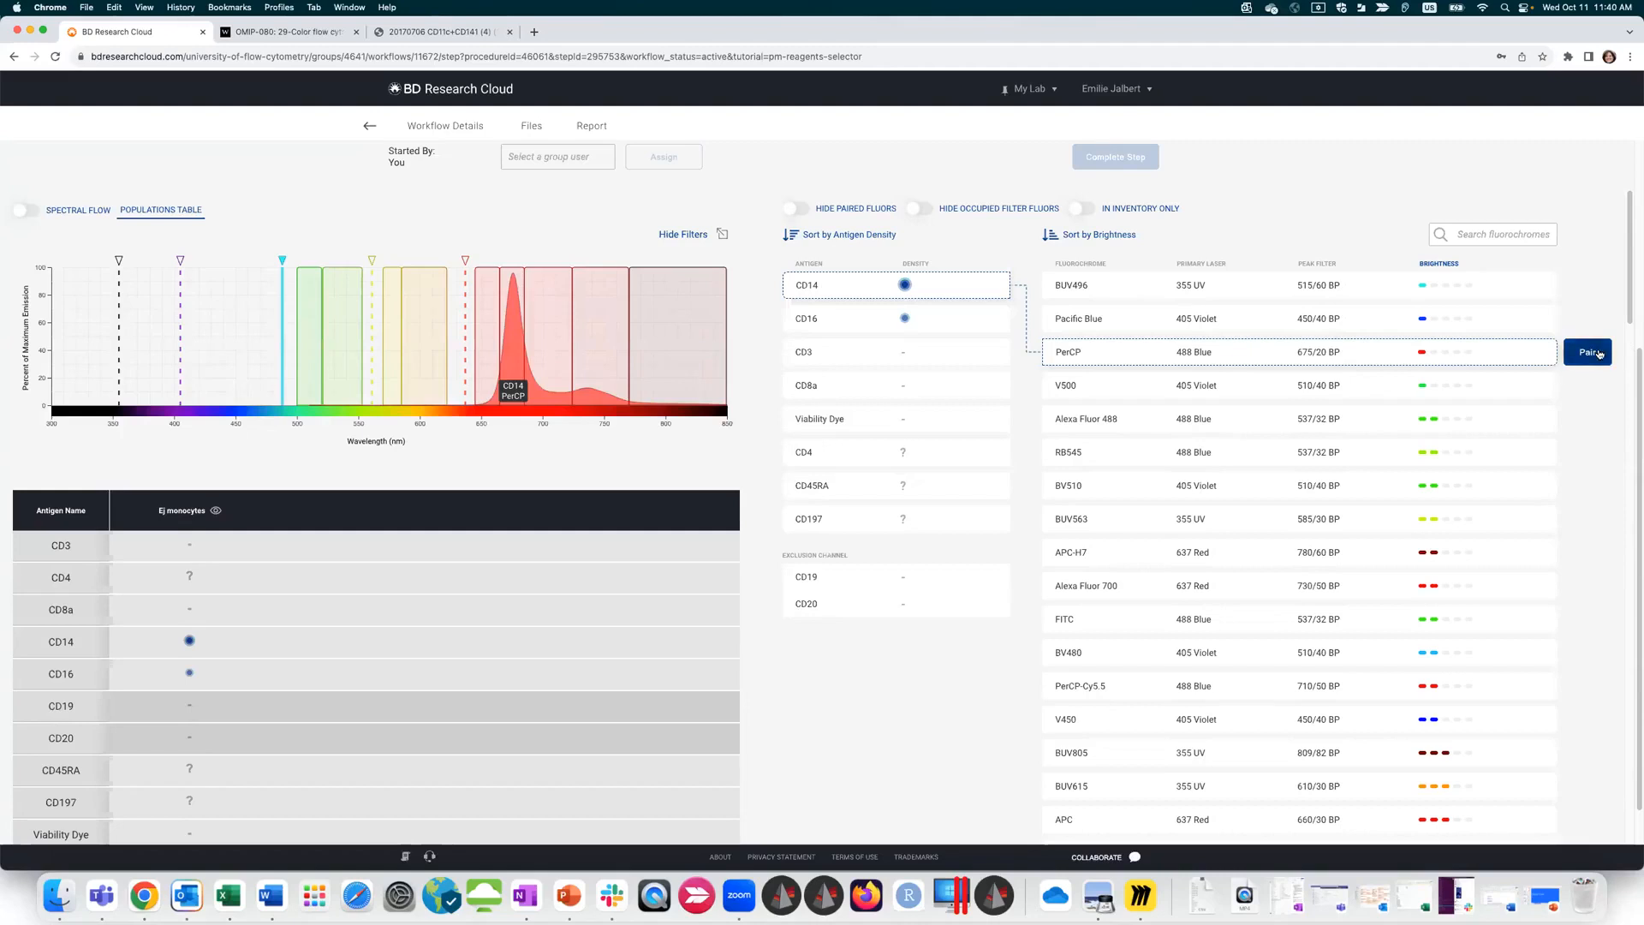
{"action": "left_click", "coordinate": [1597, 354]}
Step: Sort the unpaired antigens by fluorochrome availability and reverse the order so Viability Dye is listed first
{"action": "left_click", "coordinate": [859, 285]}
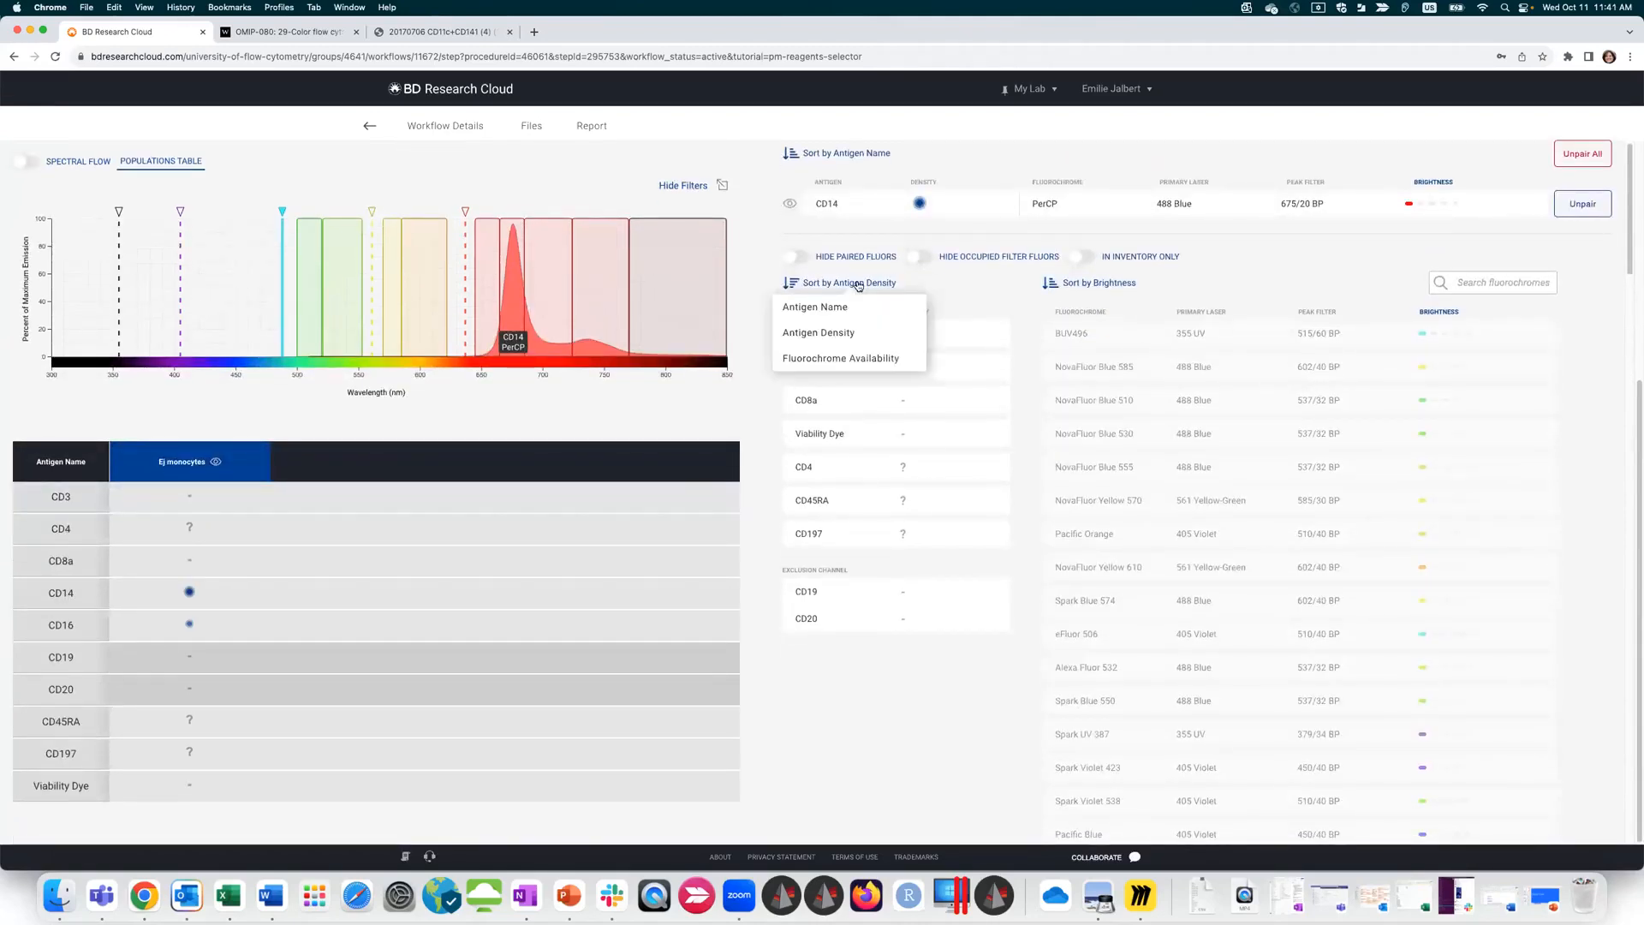
{"action": "left_click", "coordinate": [806, 360]}
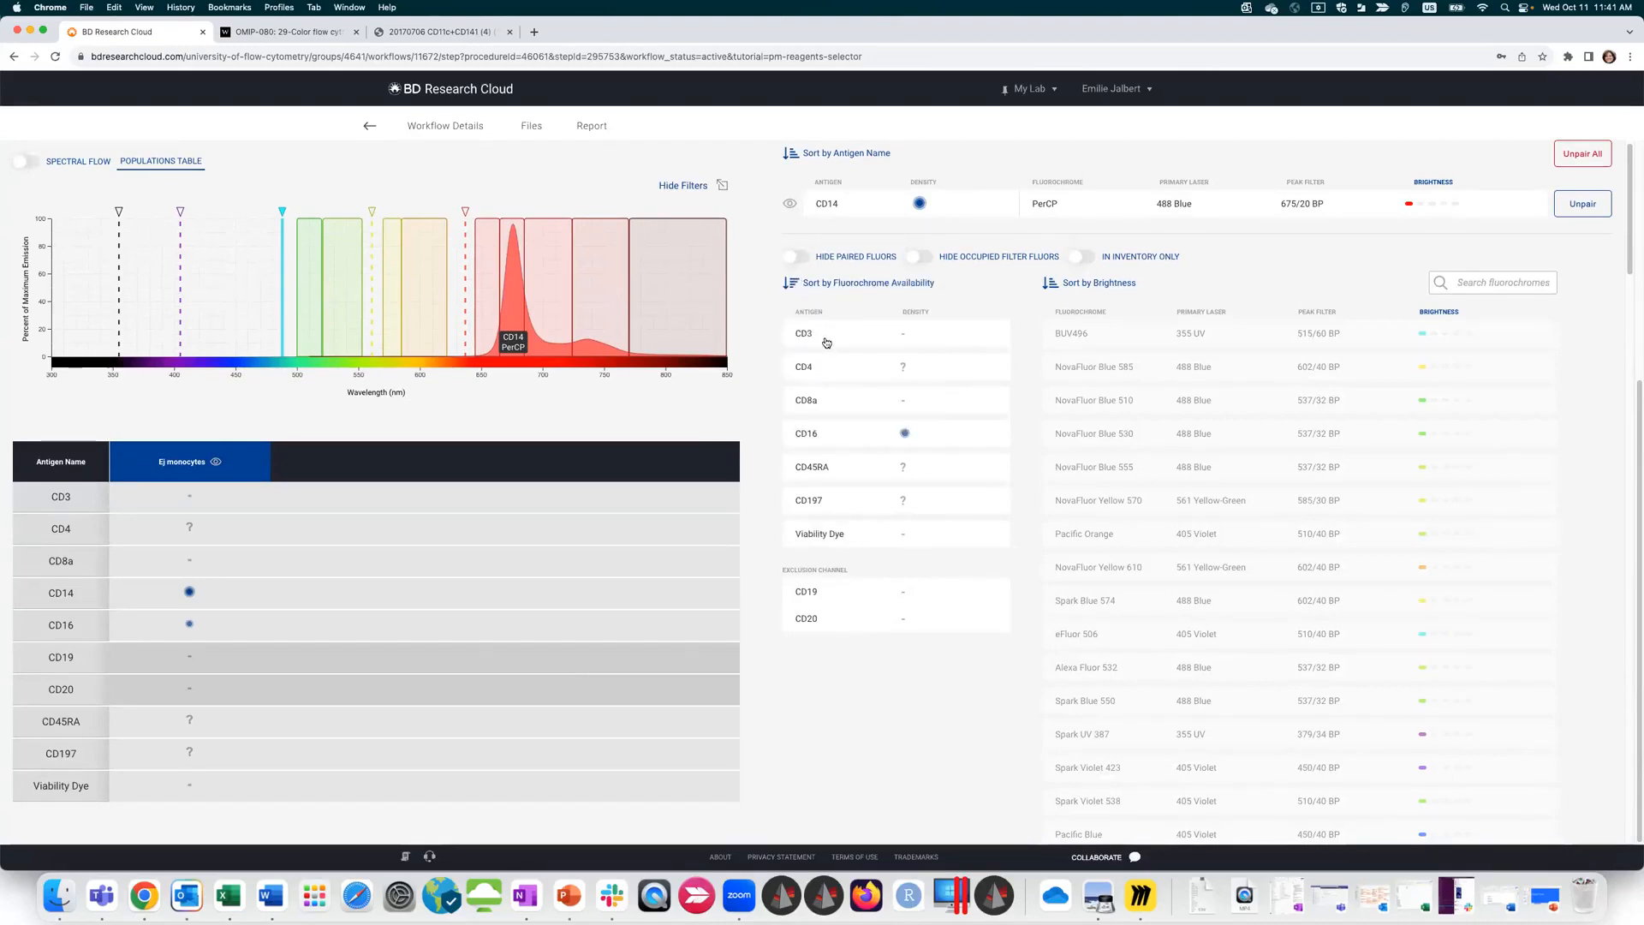
{"action": "left_click", "coordinate": [824, 340]}
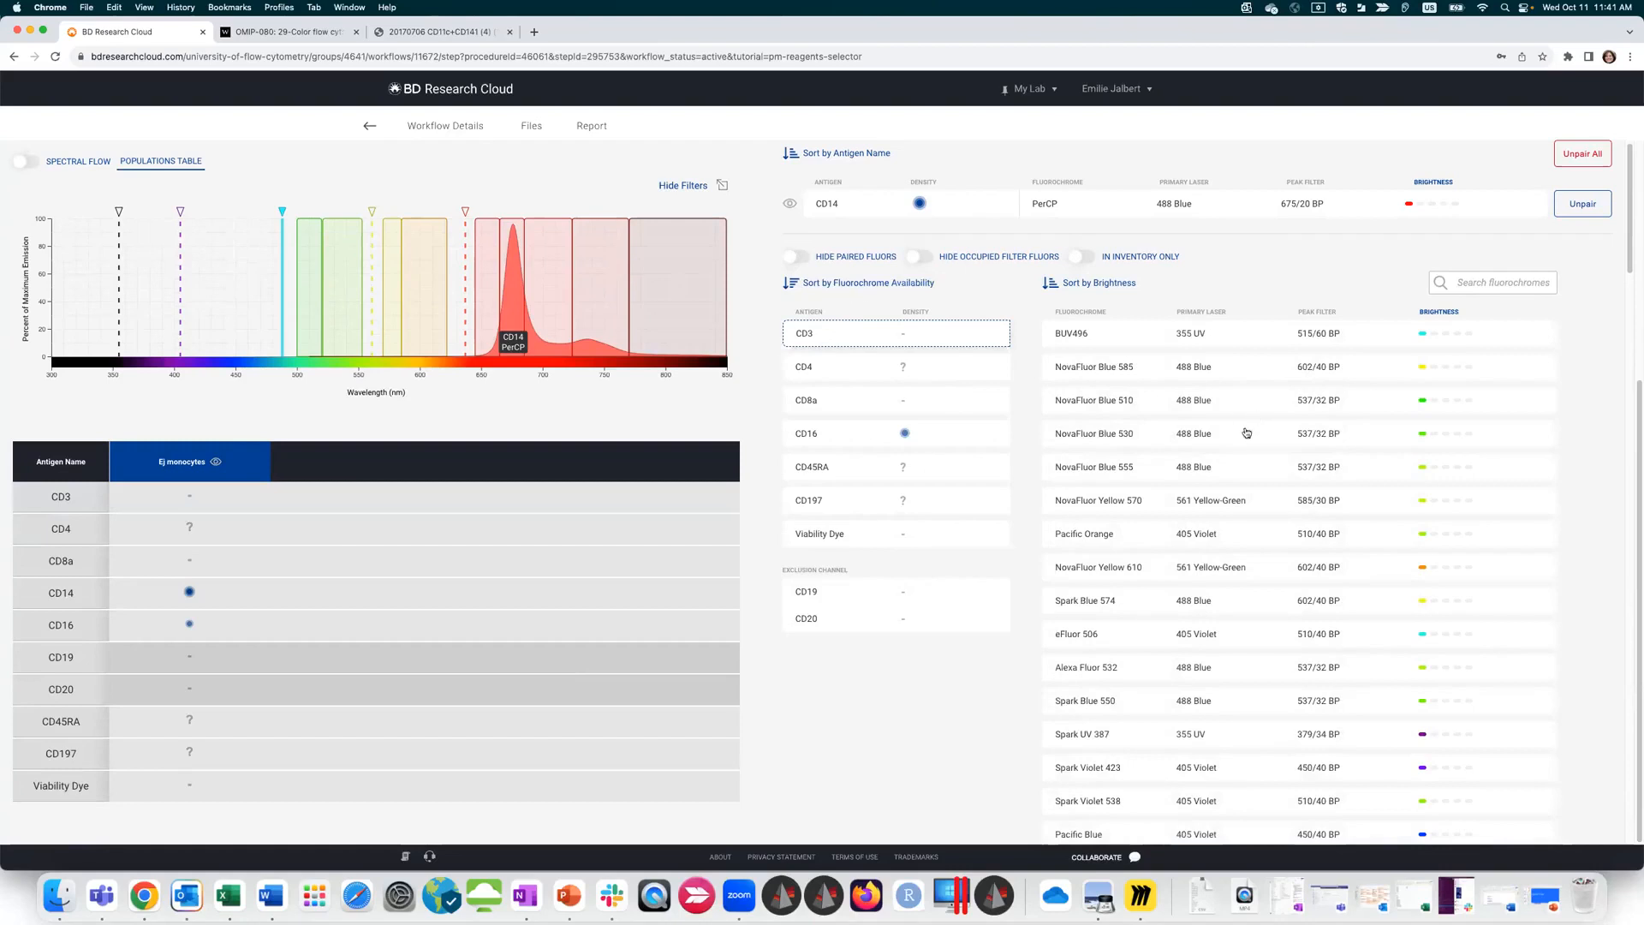
{"action": "left_click", "coordinate": [796, 285]}
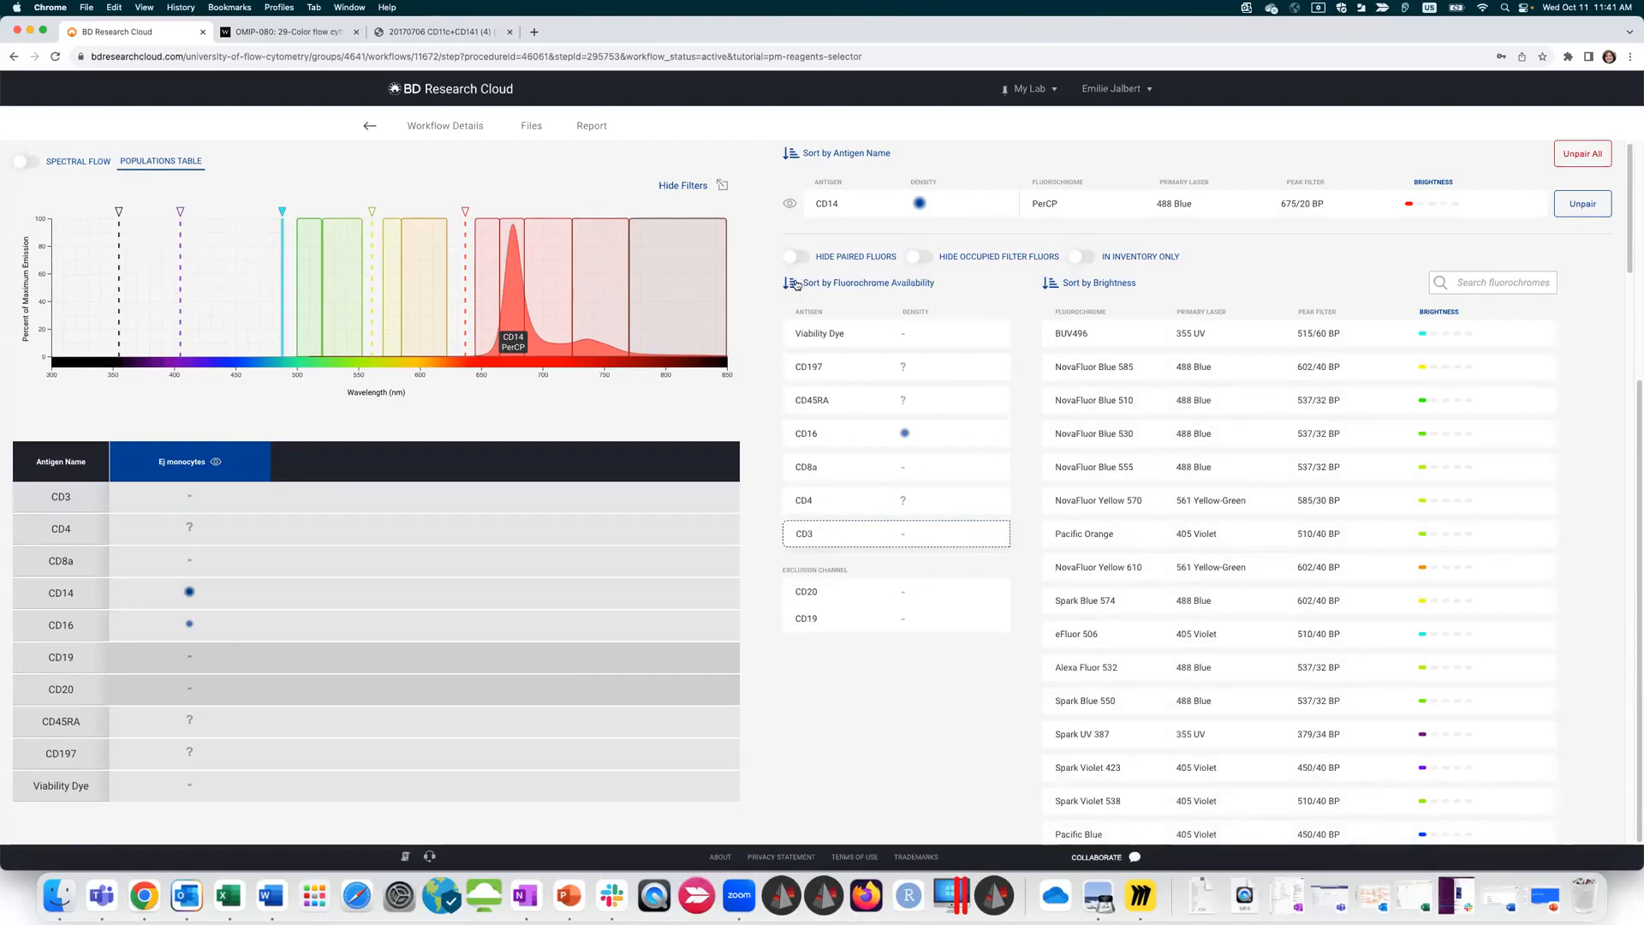
Step: Select Viability Dye and preview the spectrum of Fixable Viability Stain 440UV
{"action": "left_click", "coordinate": [850, 332]}
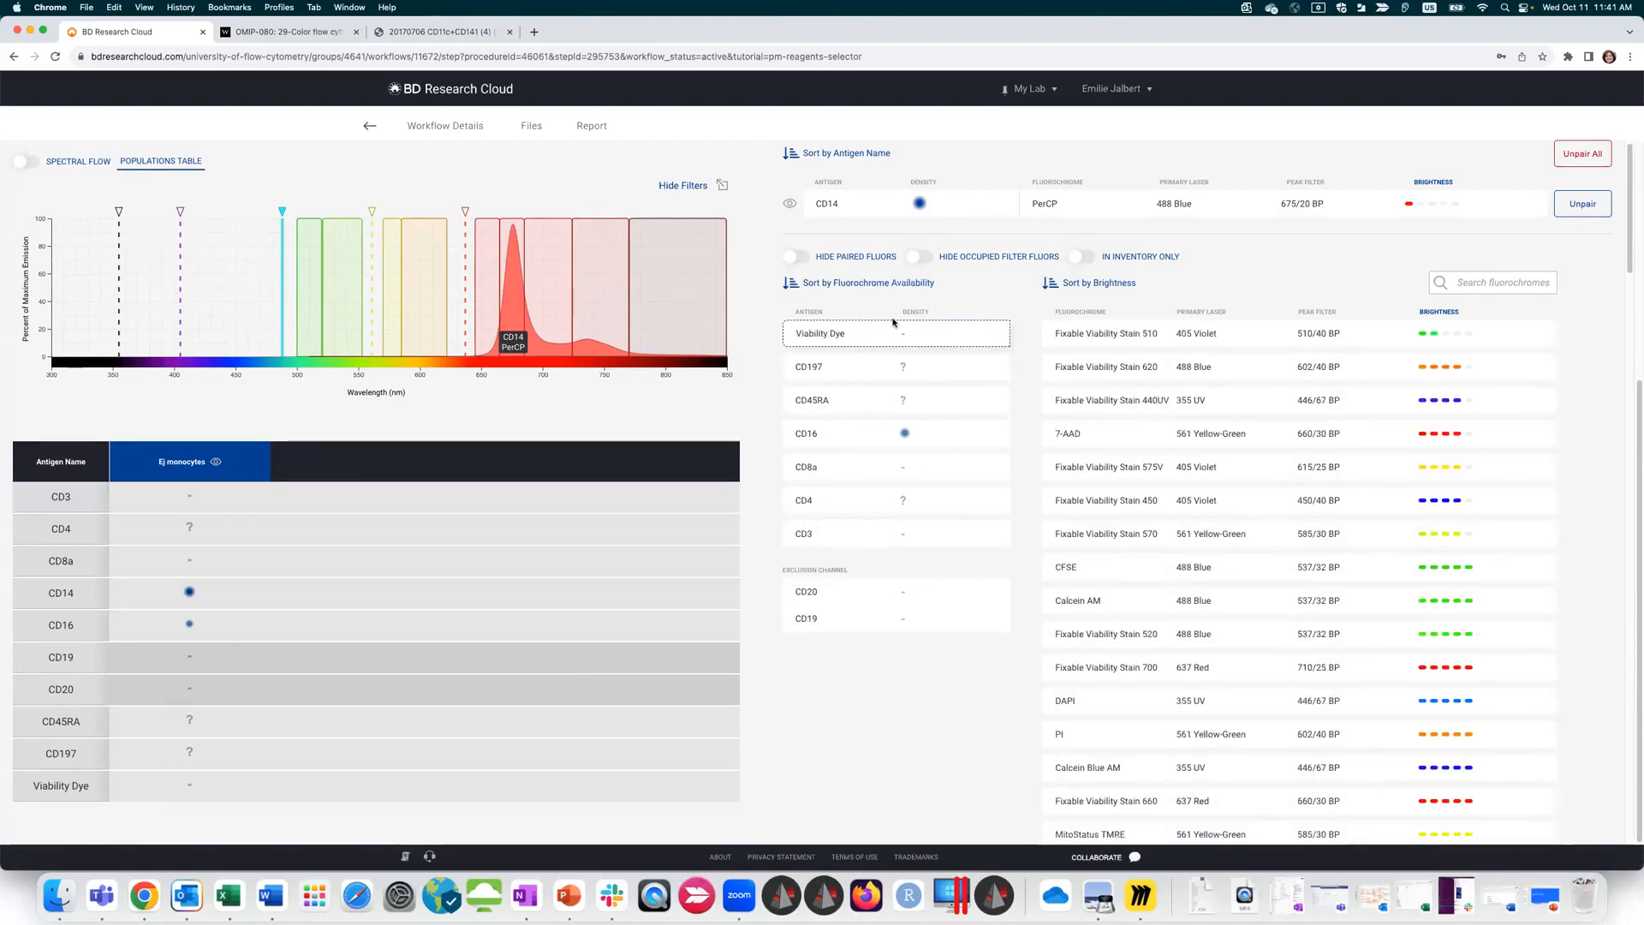
{"action": "left_click", "coordinate": [1091, 344]}
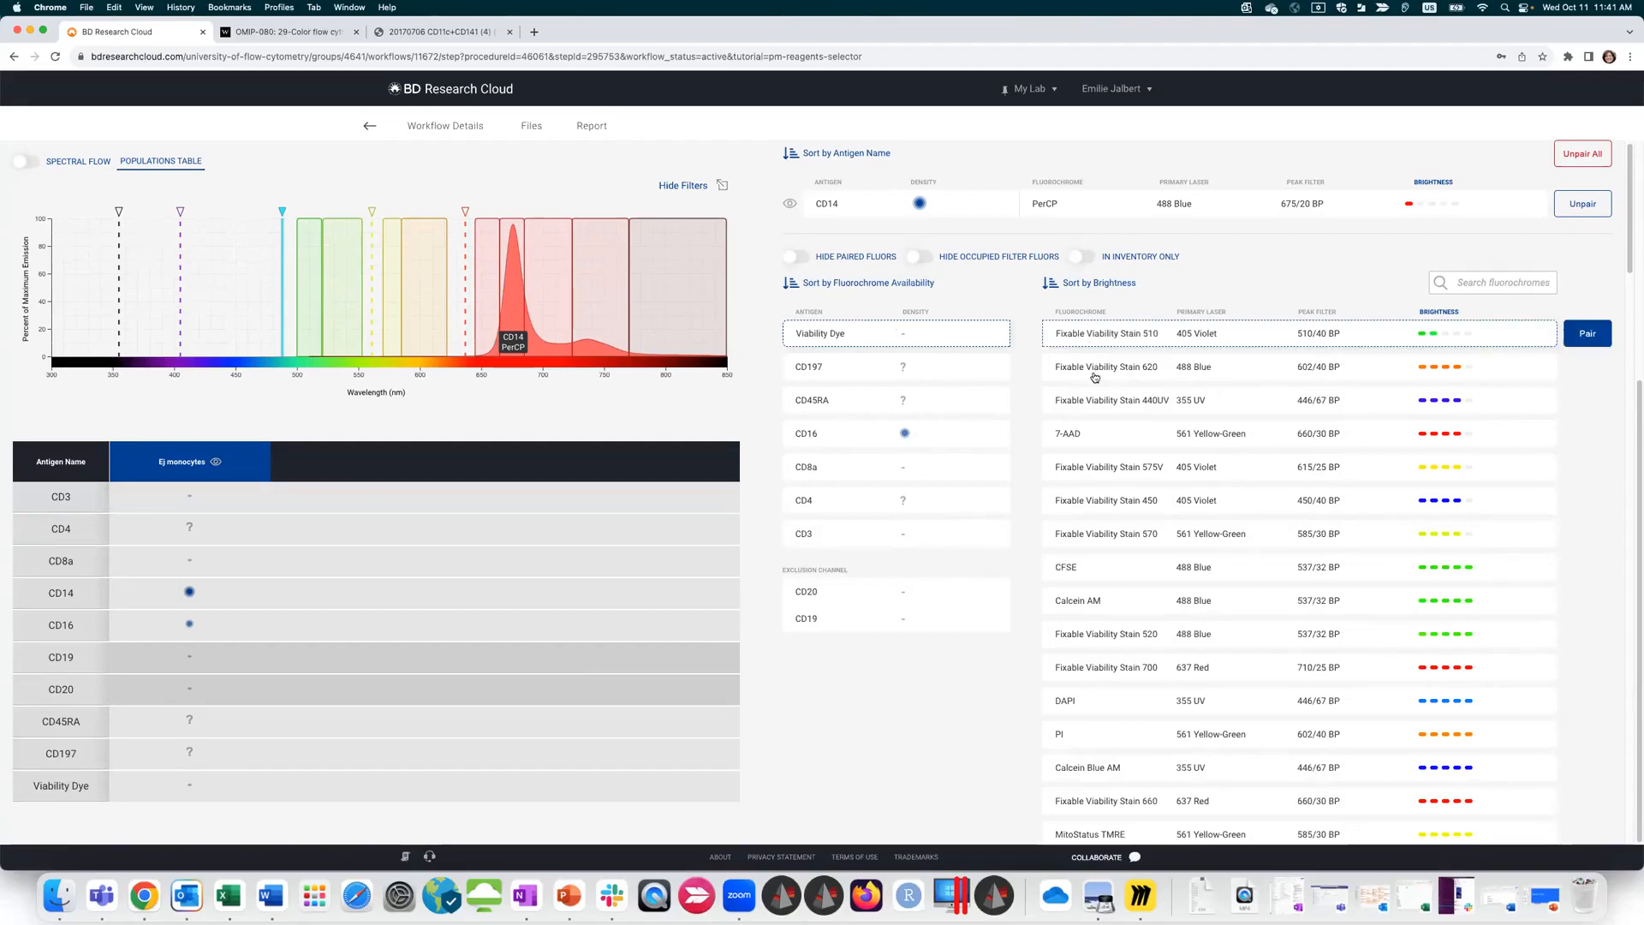
{"action": "left_click", "coordinate": [1100, 399]}
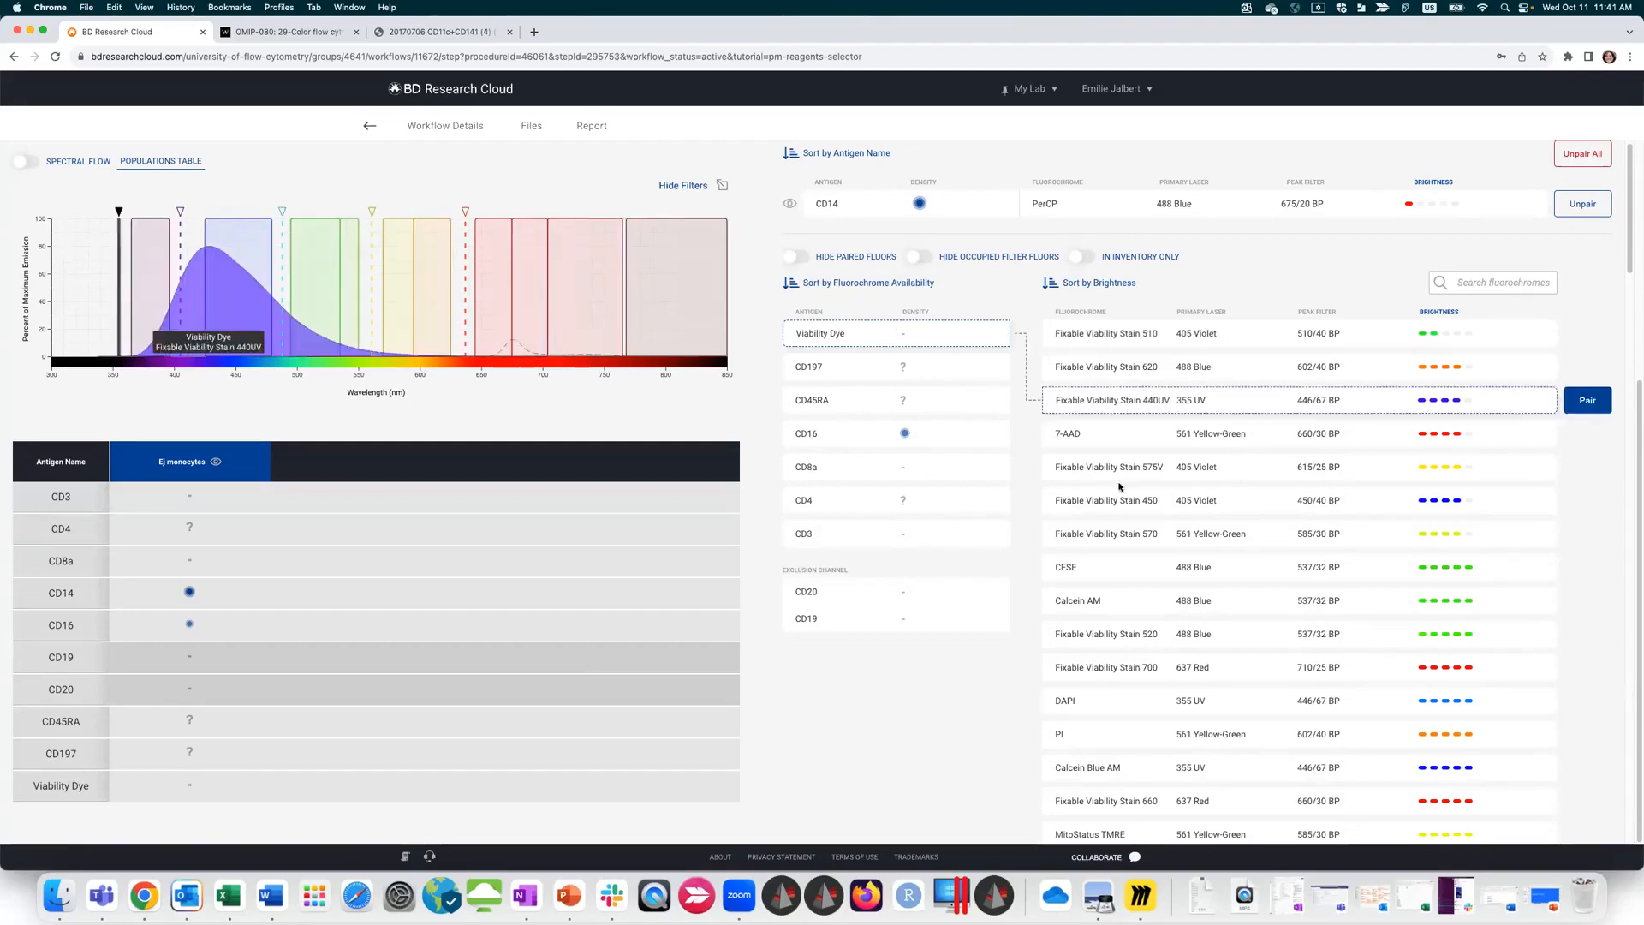
Step: Select CD197, preview the RB545 spectrum alongside CD14 PerCP, and look through the fluorochromes offered for CD197
{"action": "left_click", "coordinate": [821, 367]}
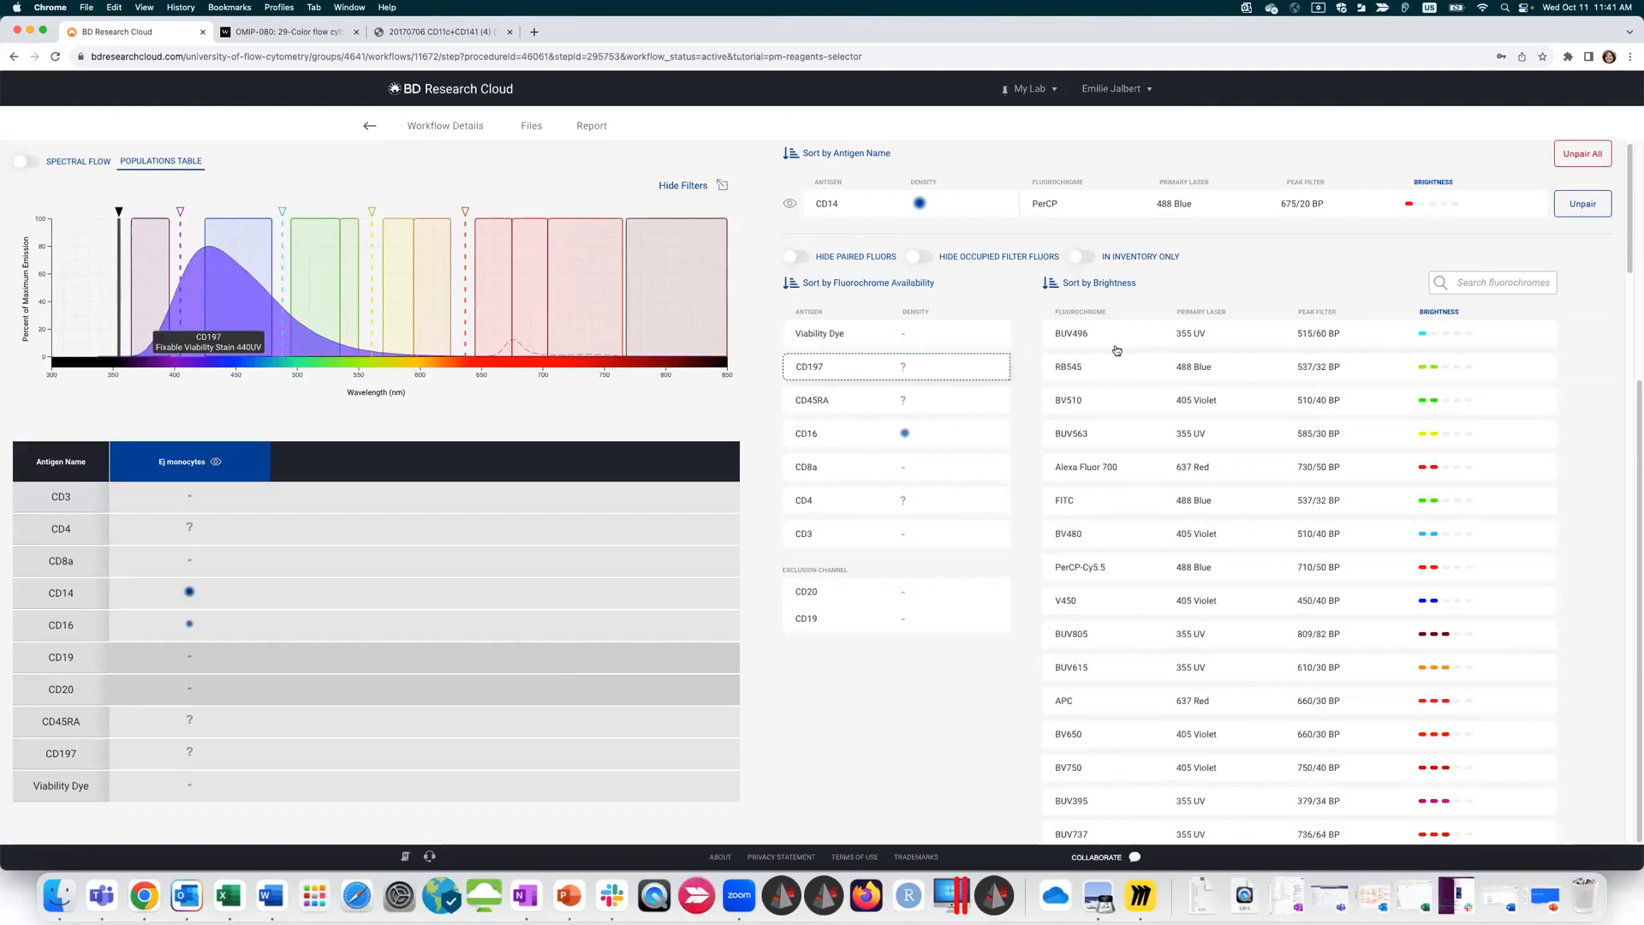
{"action": "left_click", "coordinate": [1118, 342]}
{"action": "left_click", "coordinate": [1120, 367]}
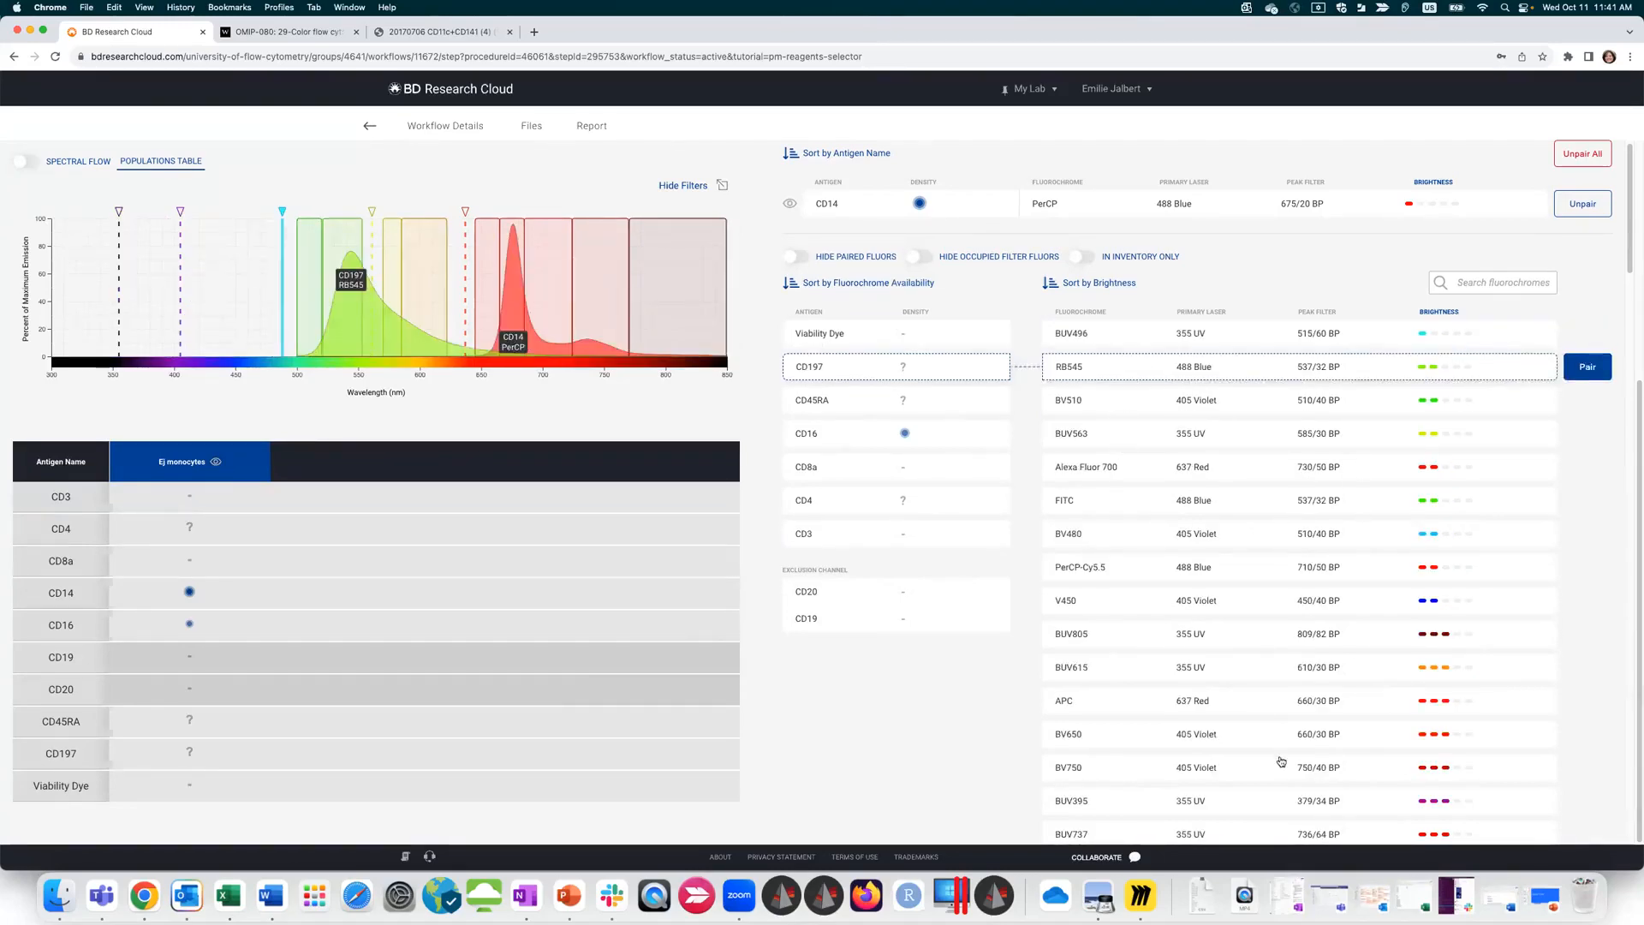
{"action": "scroll", "coordinate": [1281, 736], "scroll_direction": "down", "scroll_amount": 15}
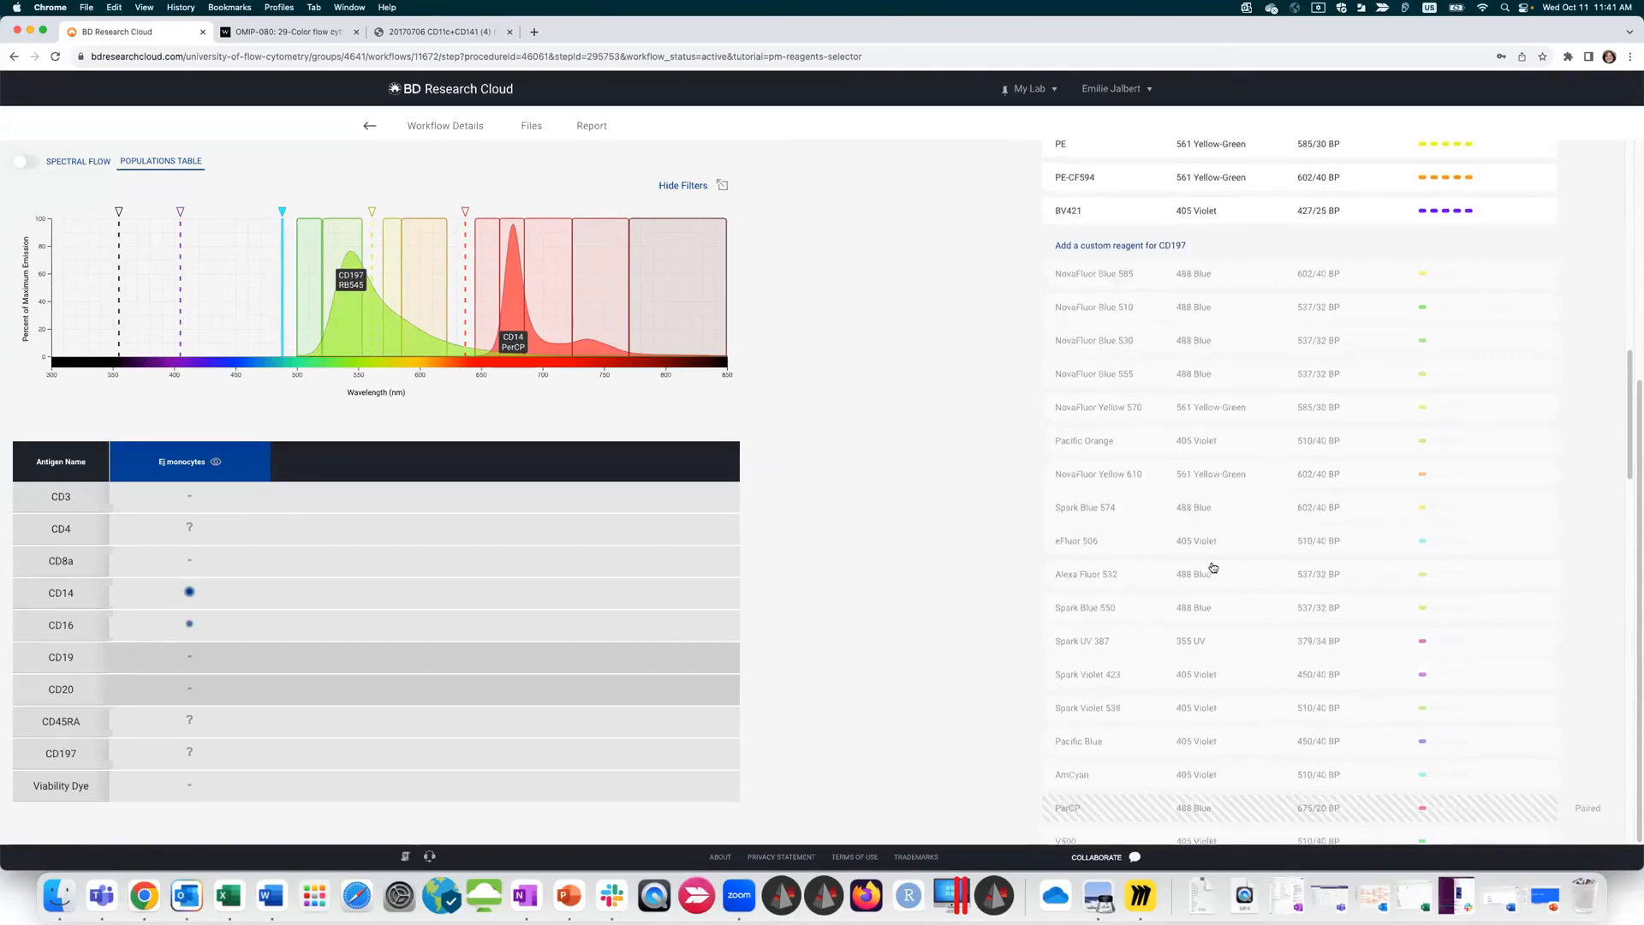
{"action": "scroll", "coordinate": [1212, 568], "scroll_direction": "up", "scroll_amount": 15}
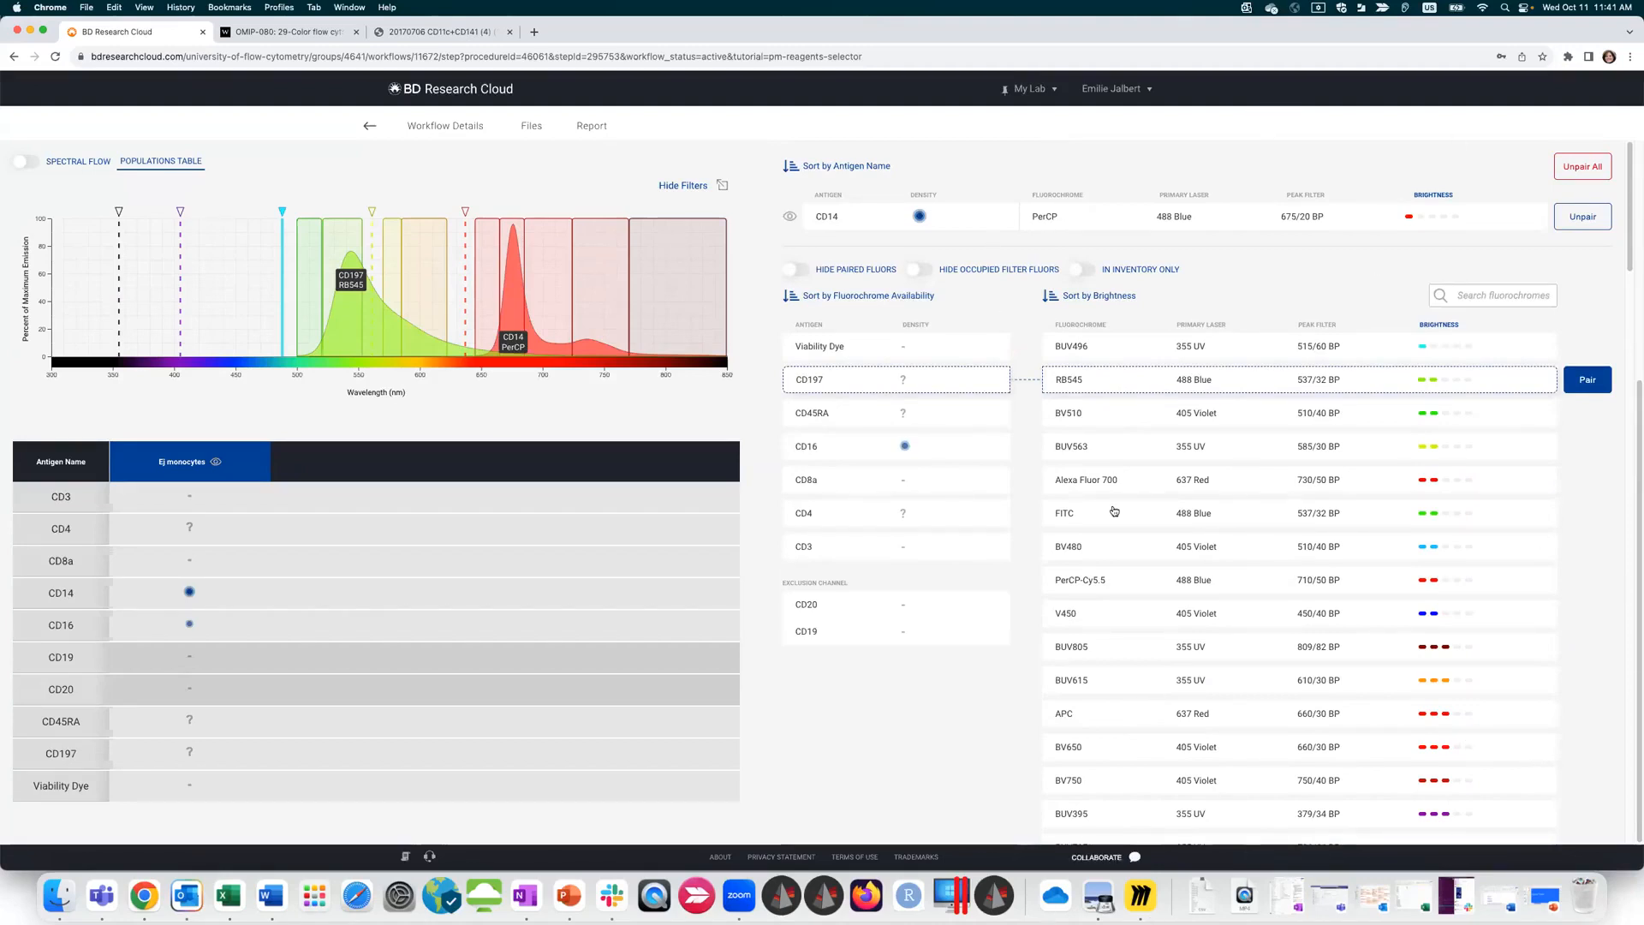
{"action": "scroll", "coordinate": [1361, 728], "scroll_direction": "down", "scroll_amount": 3}
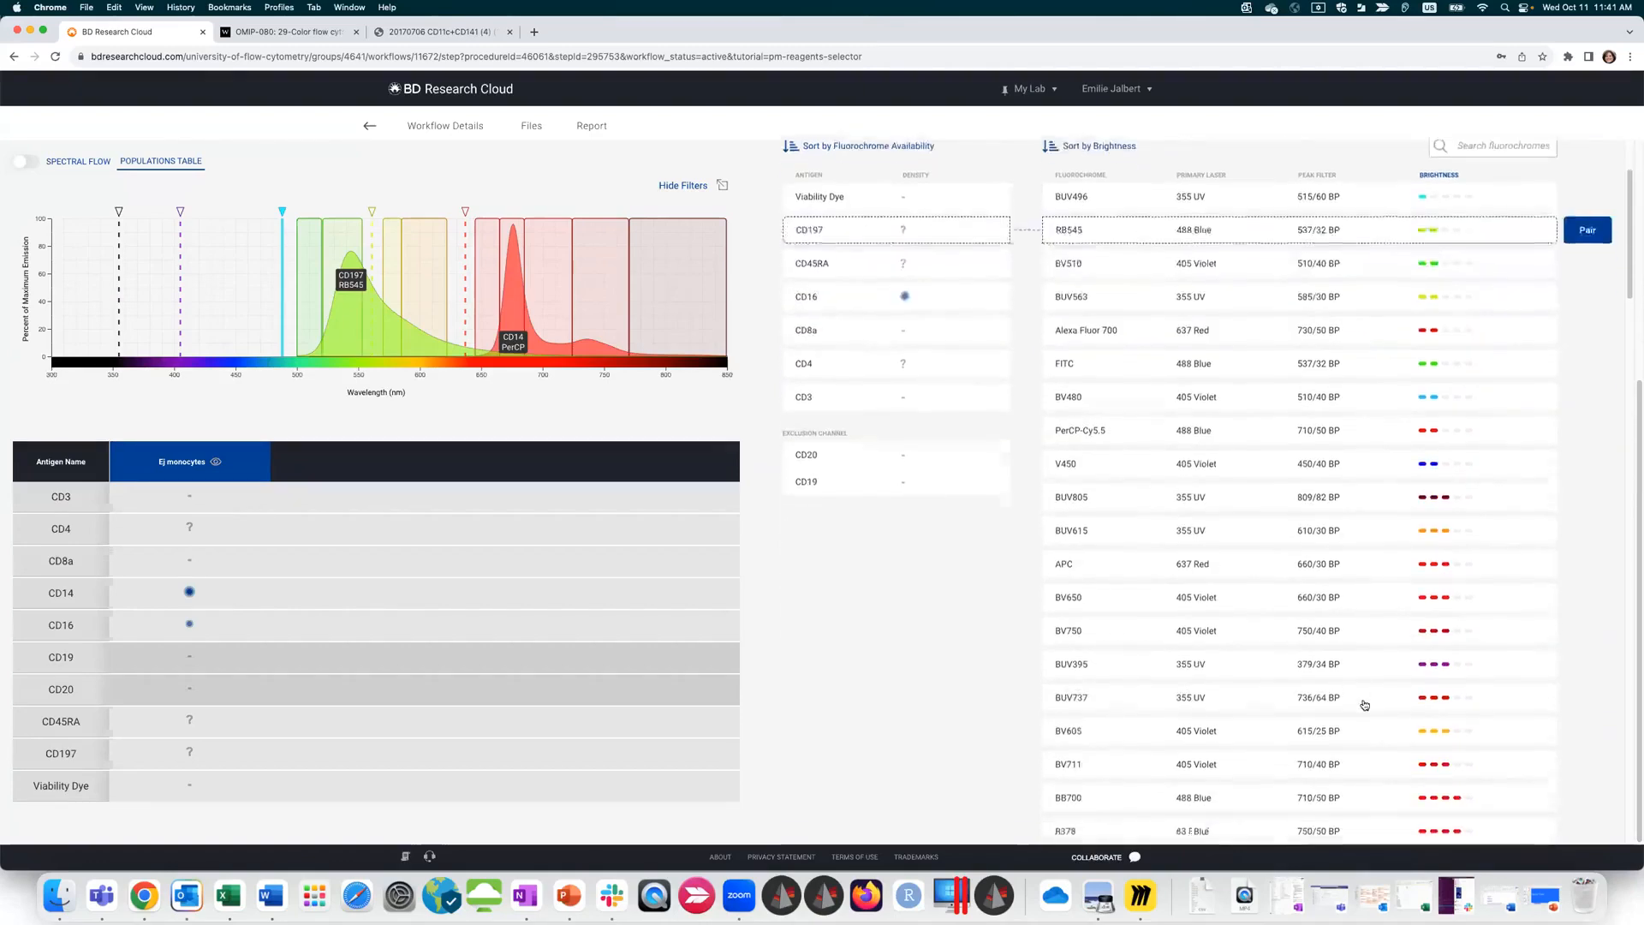
Step: Select CD3 and preview the spectra of NovaFluor Blue 530, 510 and 555, Spark Blue 574 and NovaFluor Yellow 610
{"action": "scroll", "coordinate": [1365, 704], "scroll_direction": "up", "scroll_amount": 3}
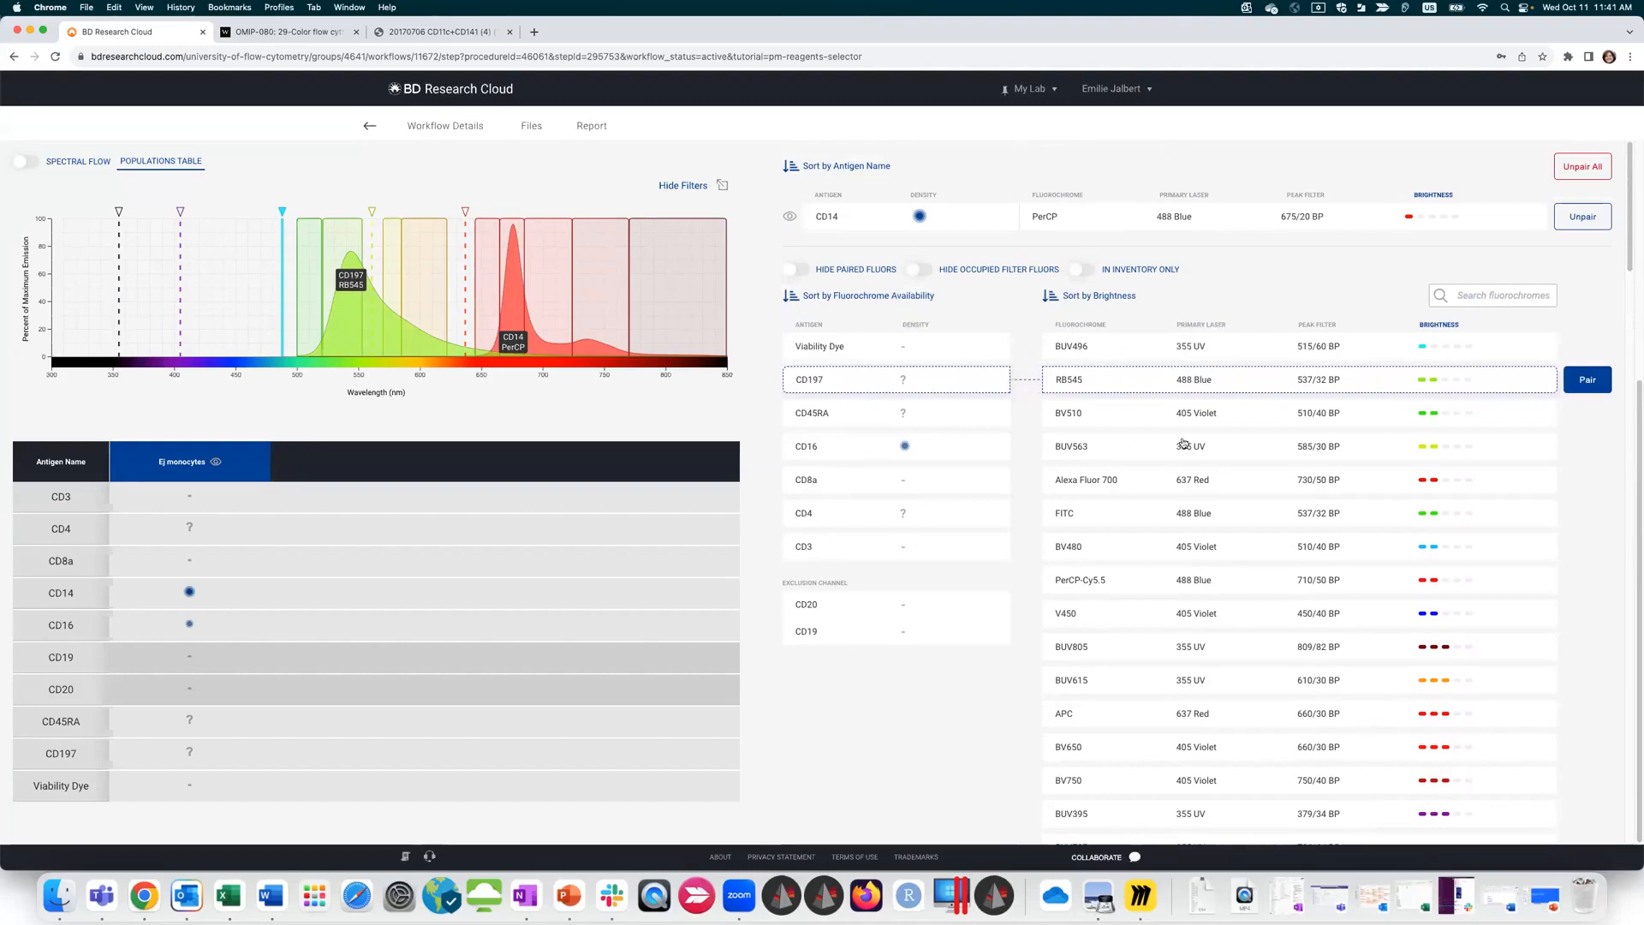
{"action": "left_click", "coordinate": [836, 553]}
{"action": "left_click", "coordinate": [1104, 454]}
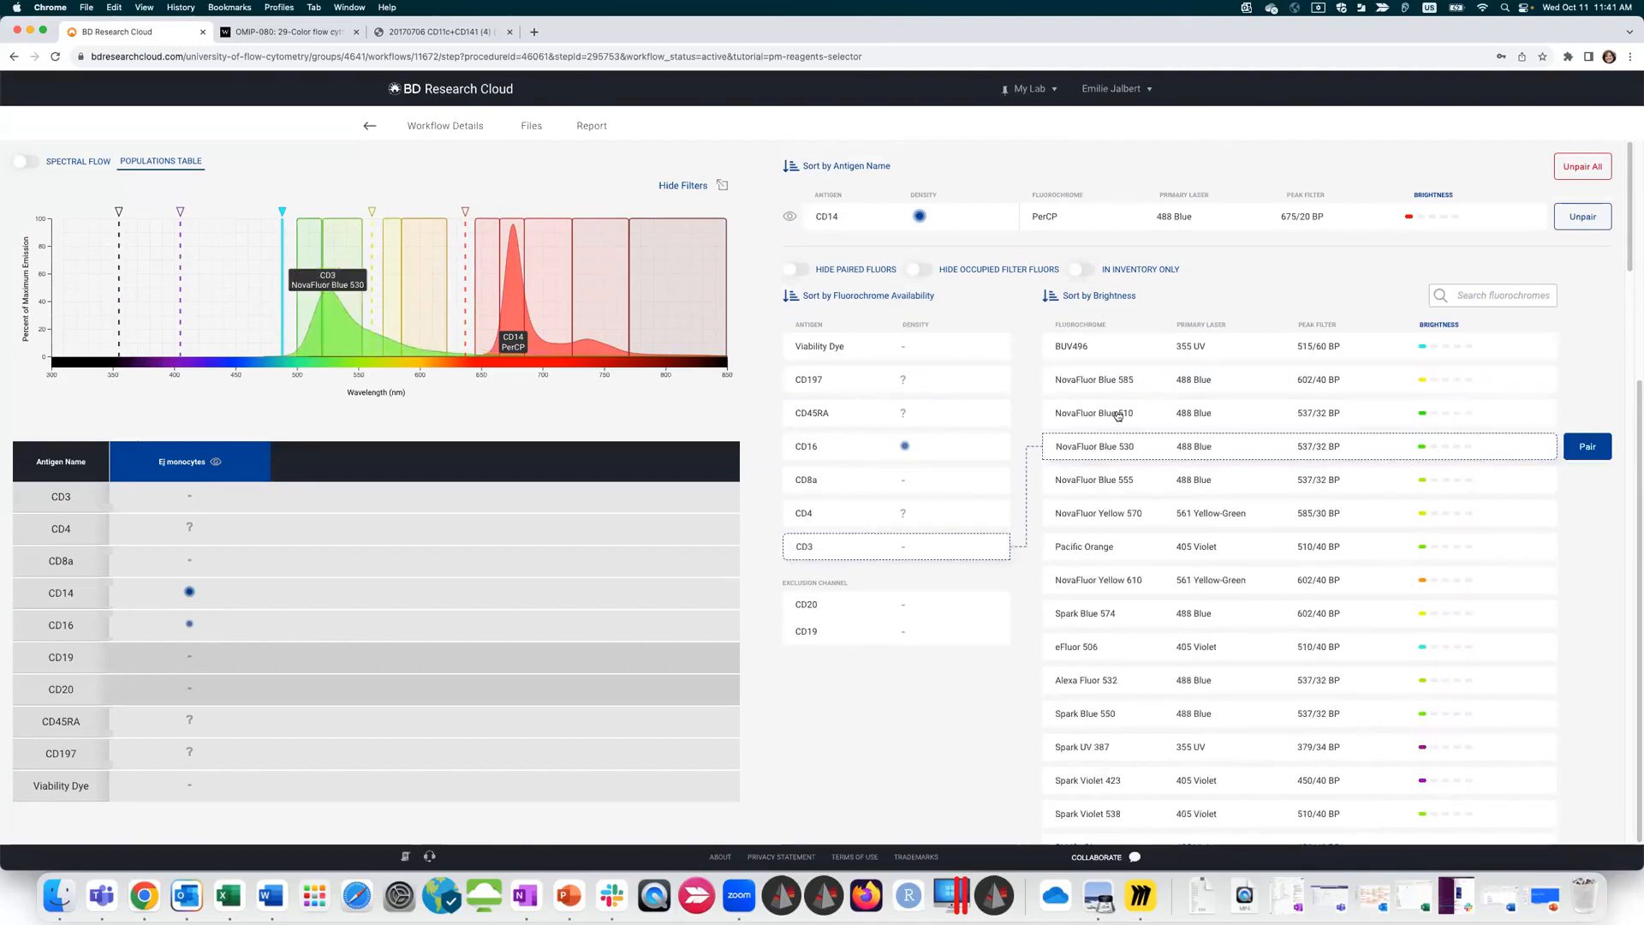
{"action": "left_click", "coordinate": [1118, 415]}
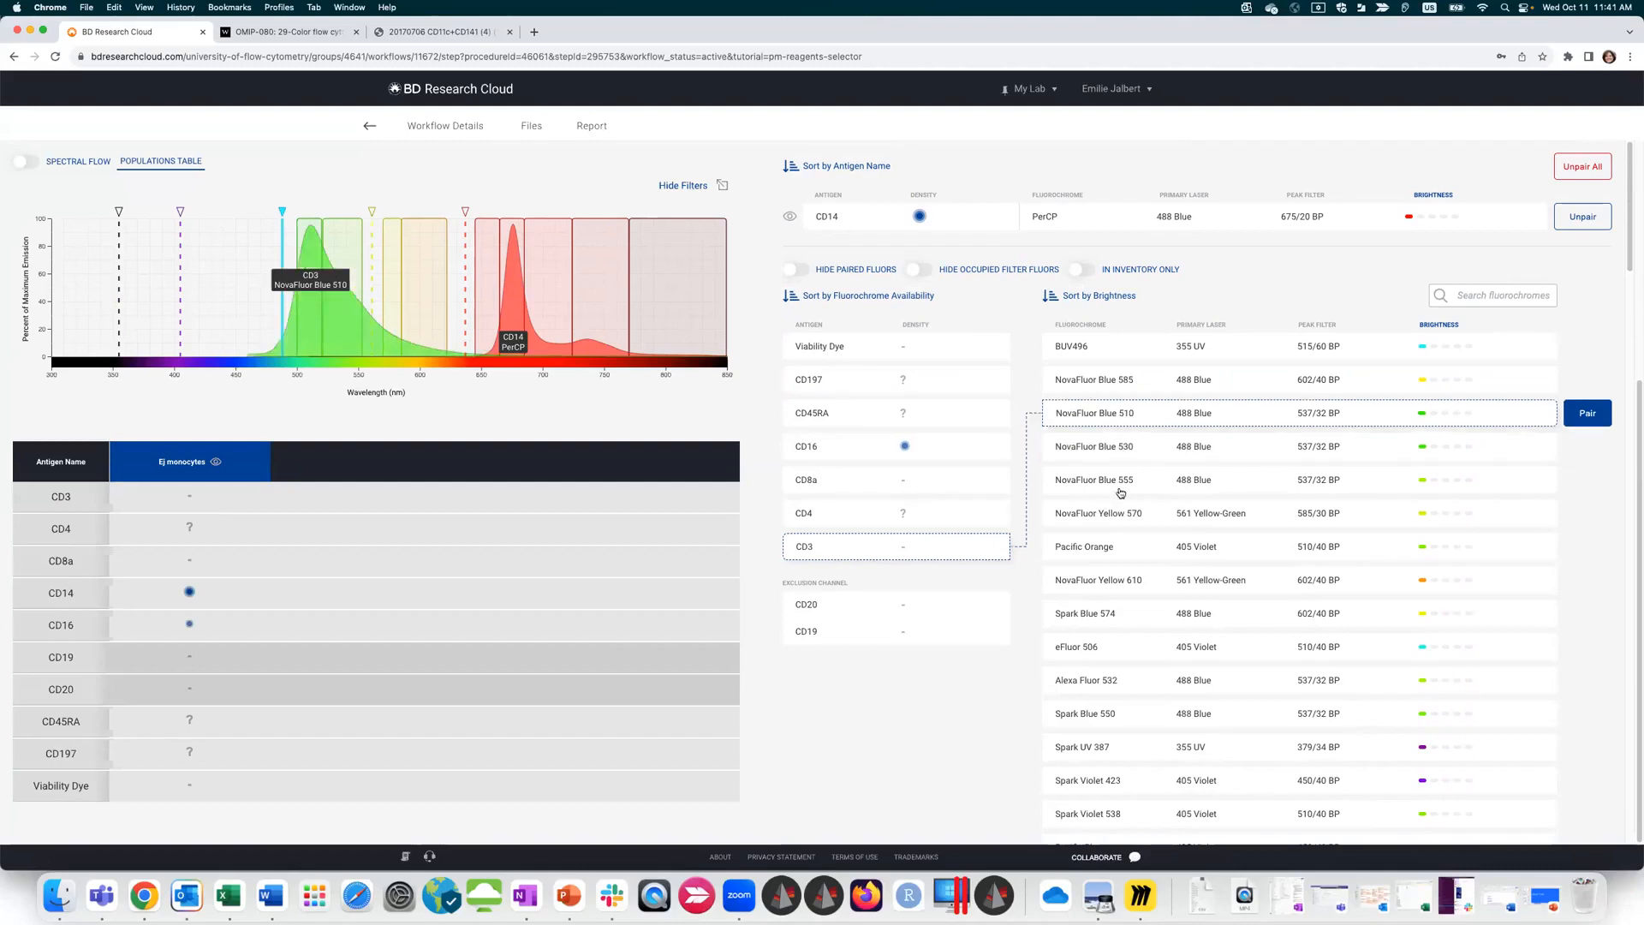
{"action": "left_click", "coordinate": [1120, 481]}
{"action": "scroll", "coordinate": [1127, 605], "scroll_direction": "down", "scroll_amount": 1}
{"action": "left_click", "coordinate": [1124, 613]}
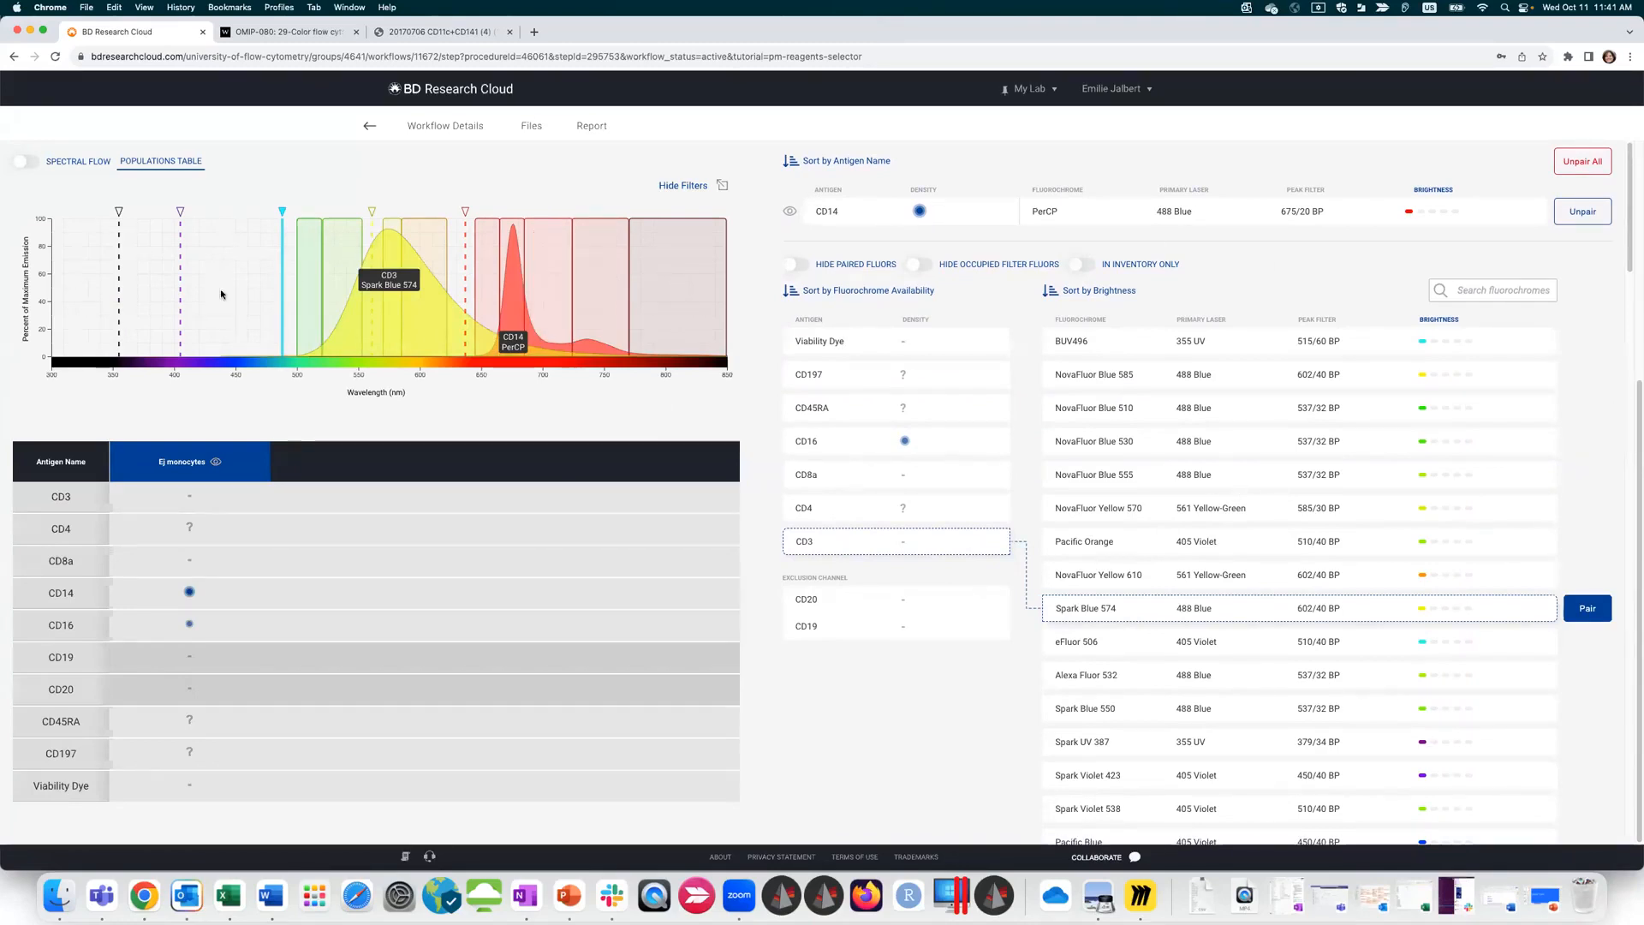
{"action": "left_click", "coordinate": [1095, 585]}
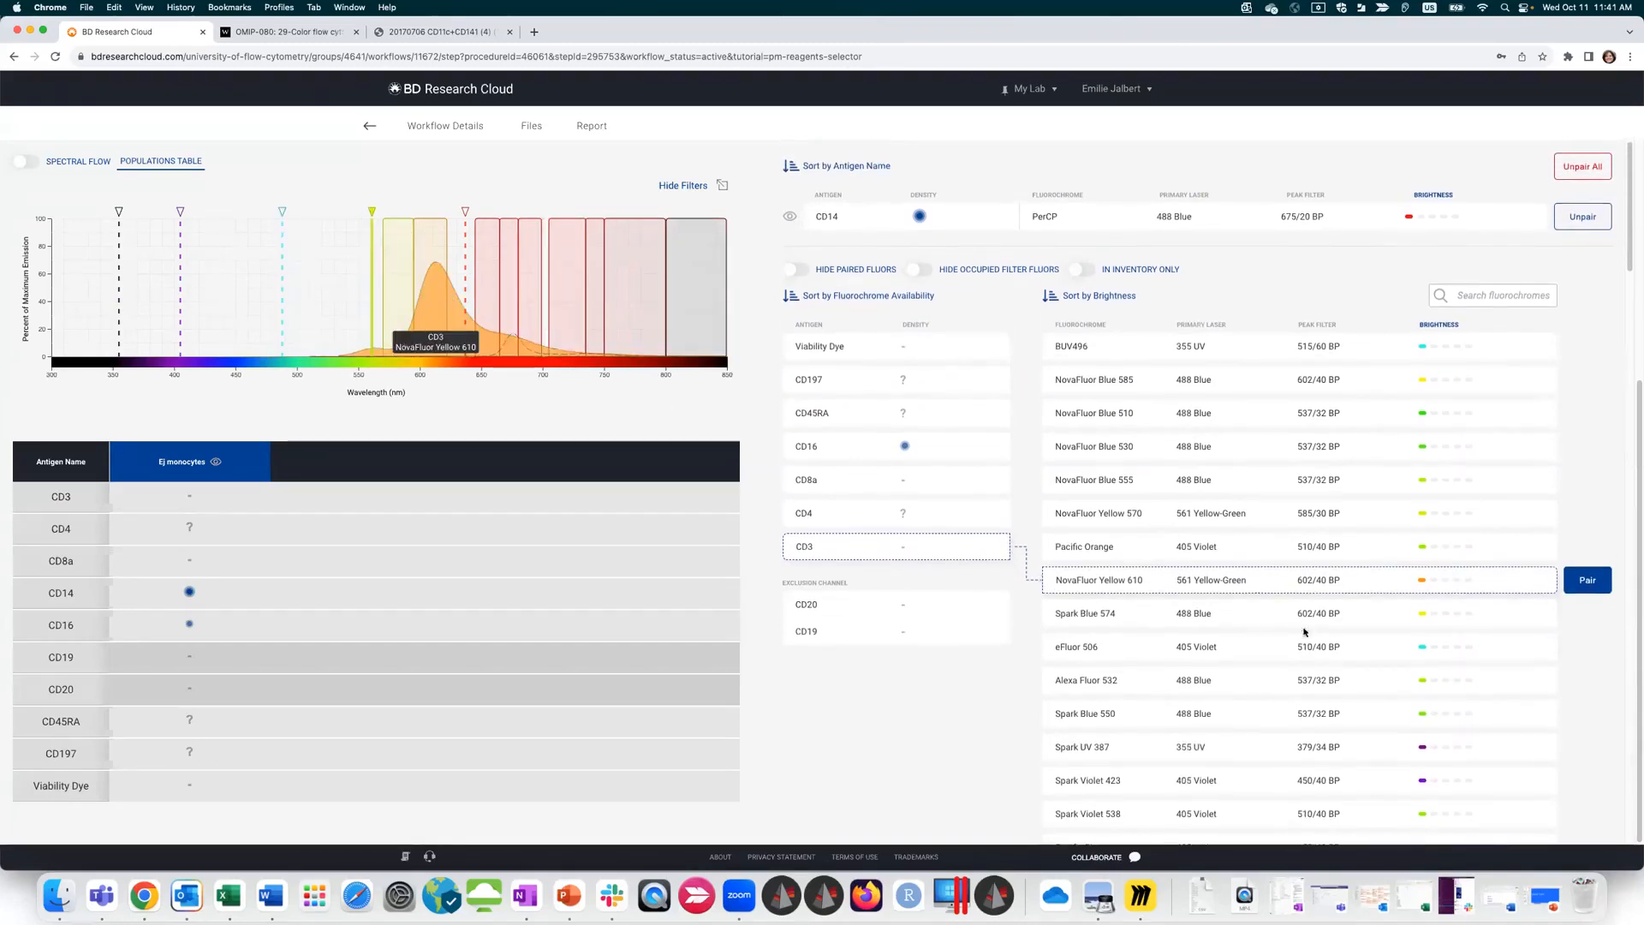
{"action": "scroll", "coordinate": [1258, 428], "scroll_direction": "down", "scroll_amount": 1}
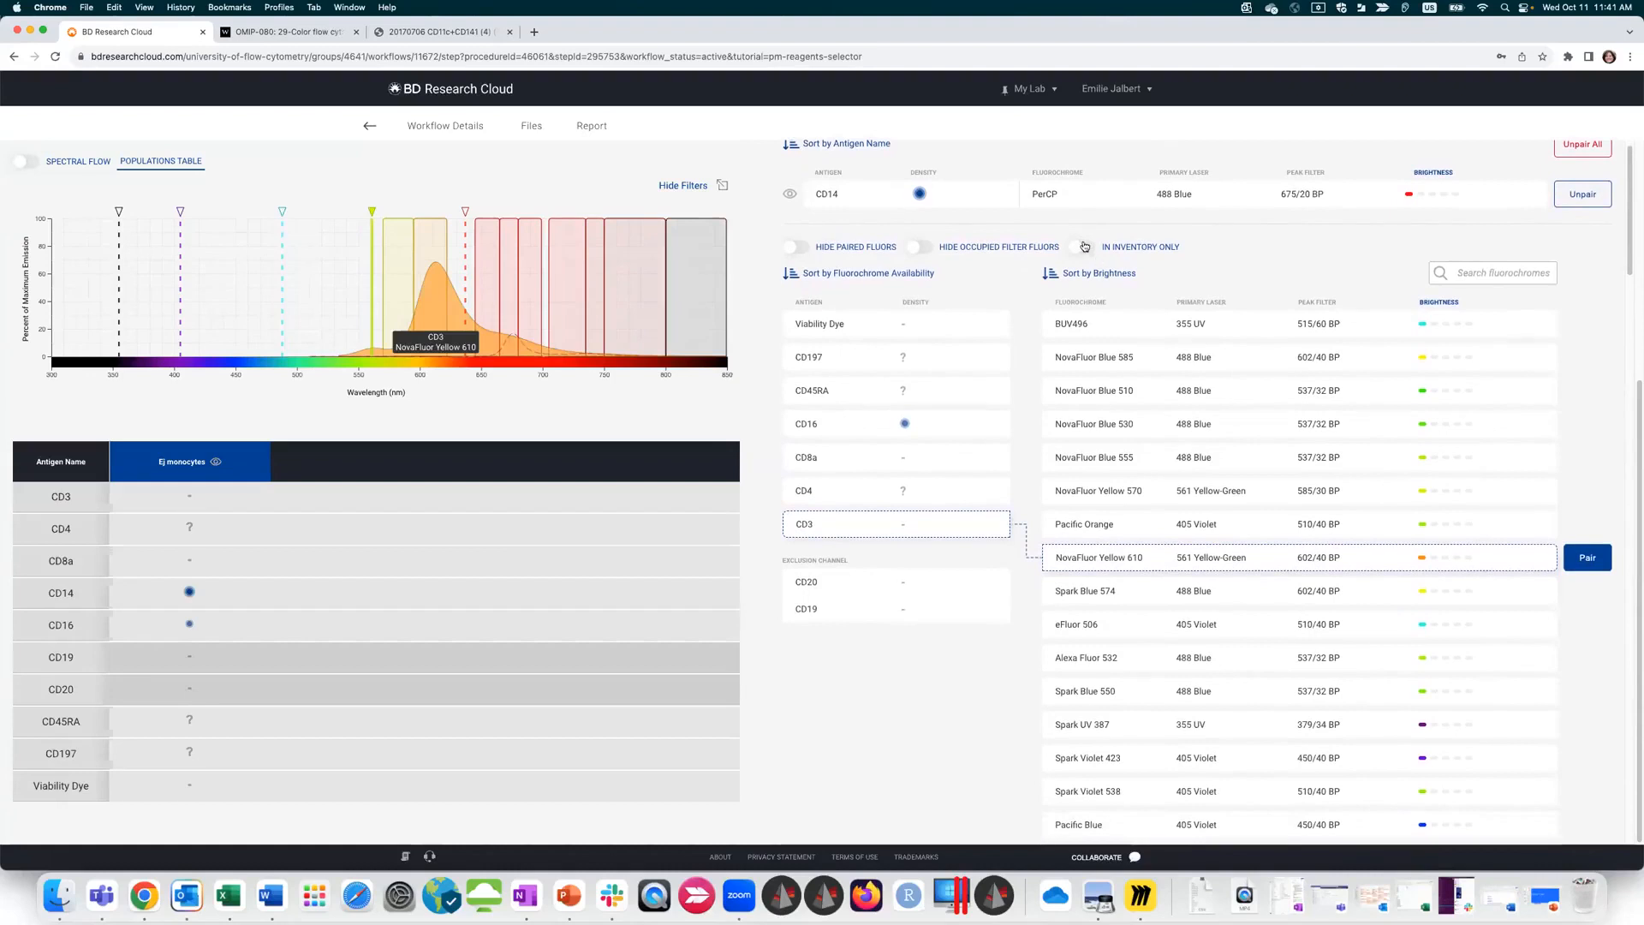
Step: Try limiting the fluorochromes for CD4 to those in inventory only, and lift that filter
{"action": "left_click", "coordinate": [1082, 254]}
{"action": "left_click", "coordinate": [1080, 270]}
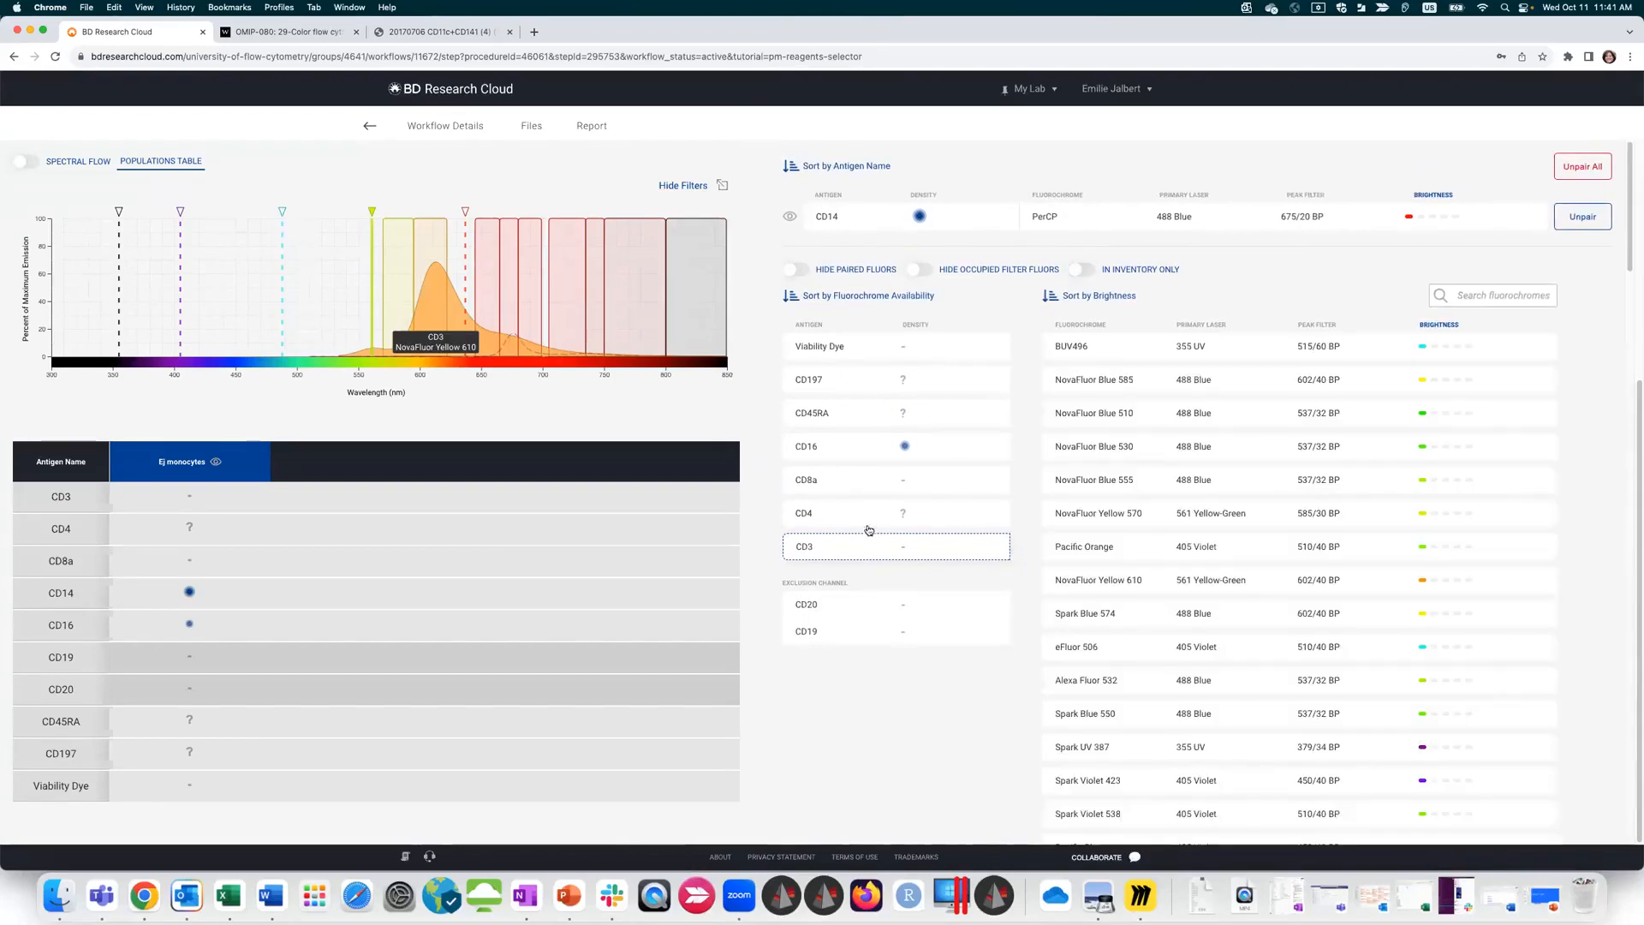
{"action": "left_click", "coordinate": [867, 524]}
{"action": "left_click", "coordinate": [1082, 274]}
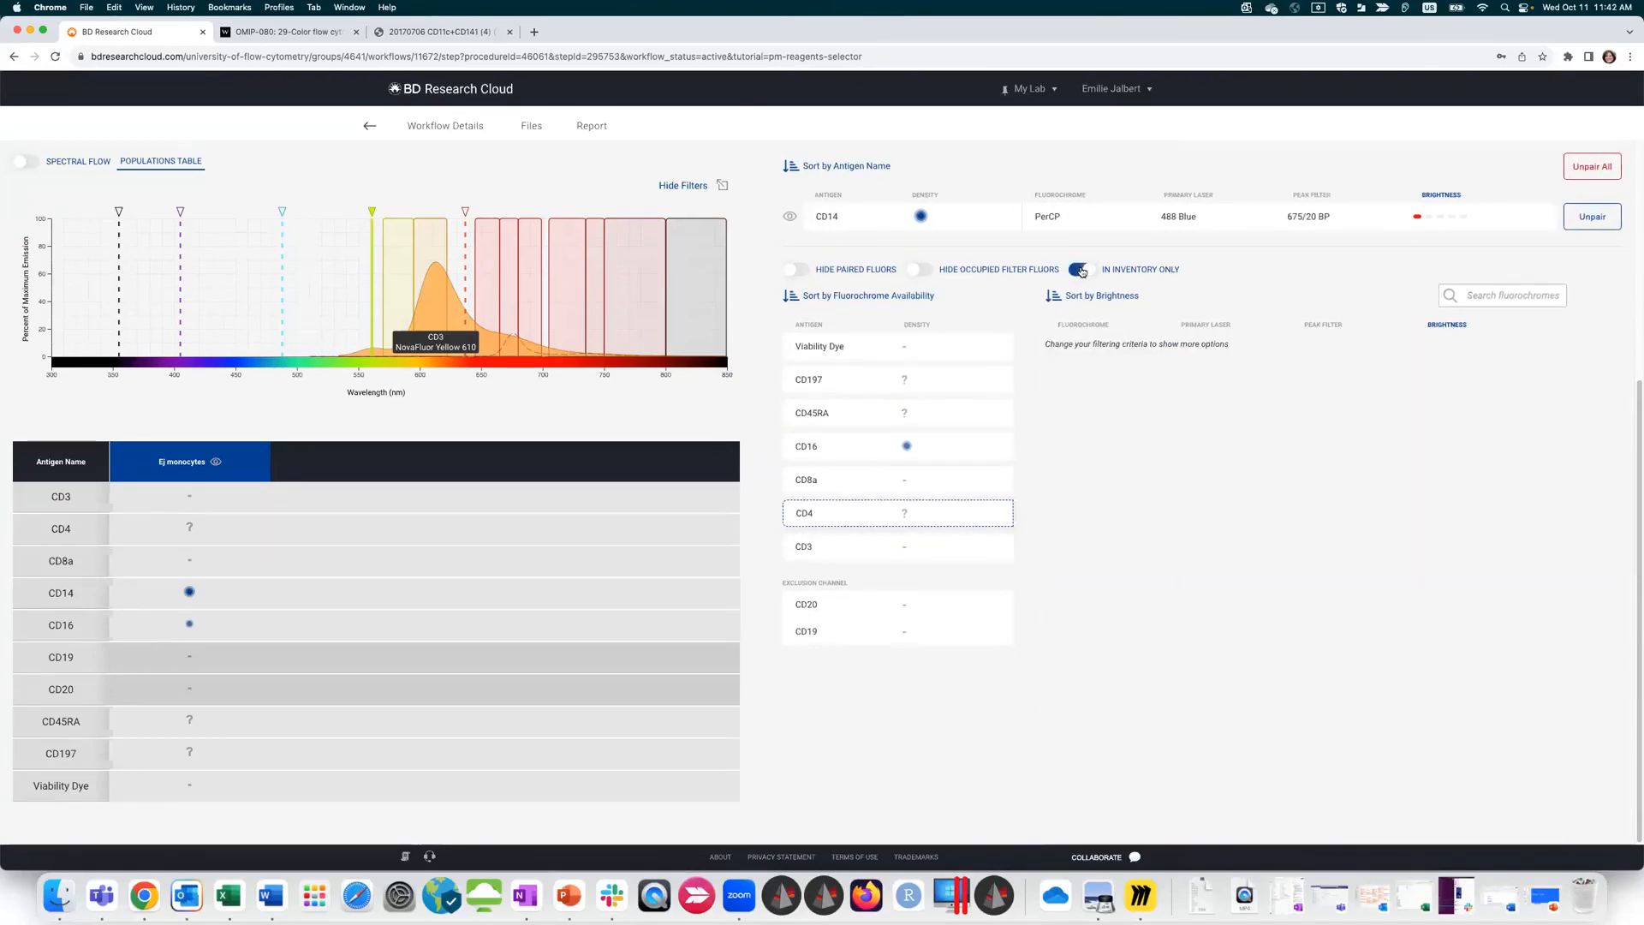
{"action": "left_click", "coordinate": [1083, 274]}
Step: Select Viability Dye and sort its available fluorochromes by fluorochrome name
{"action": "left_click", "coordinate": [900, 348]}
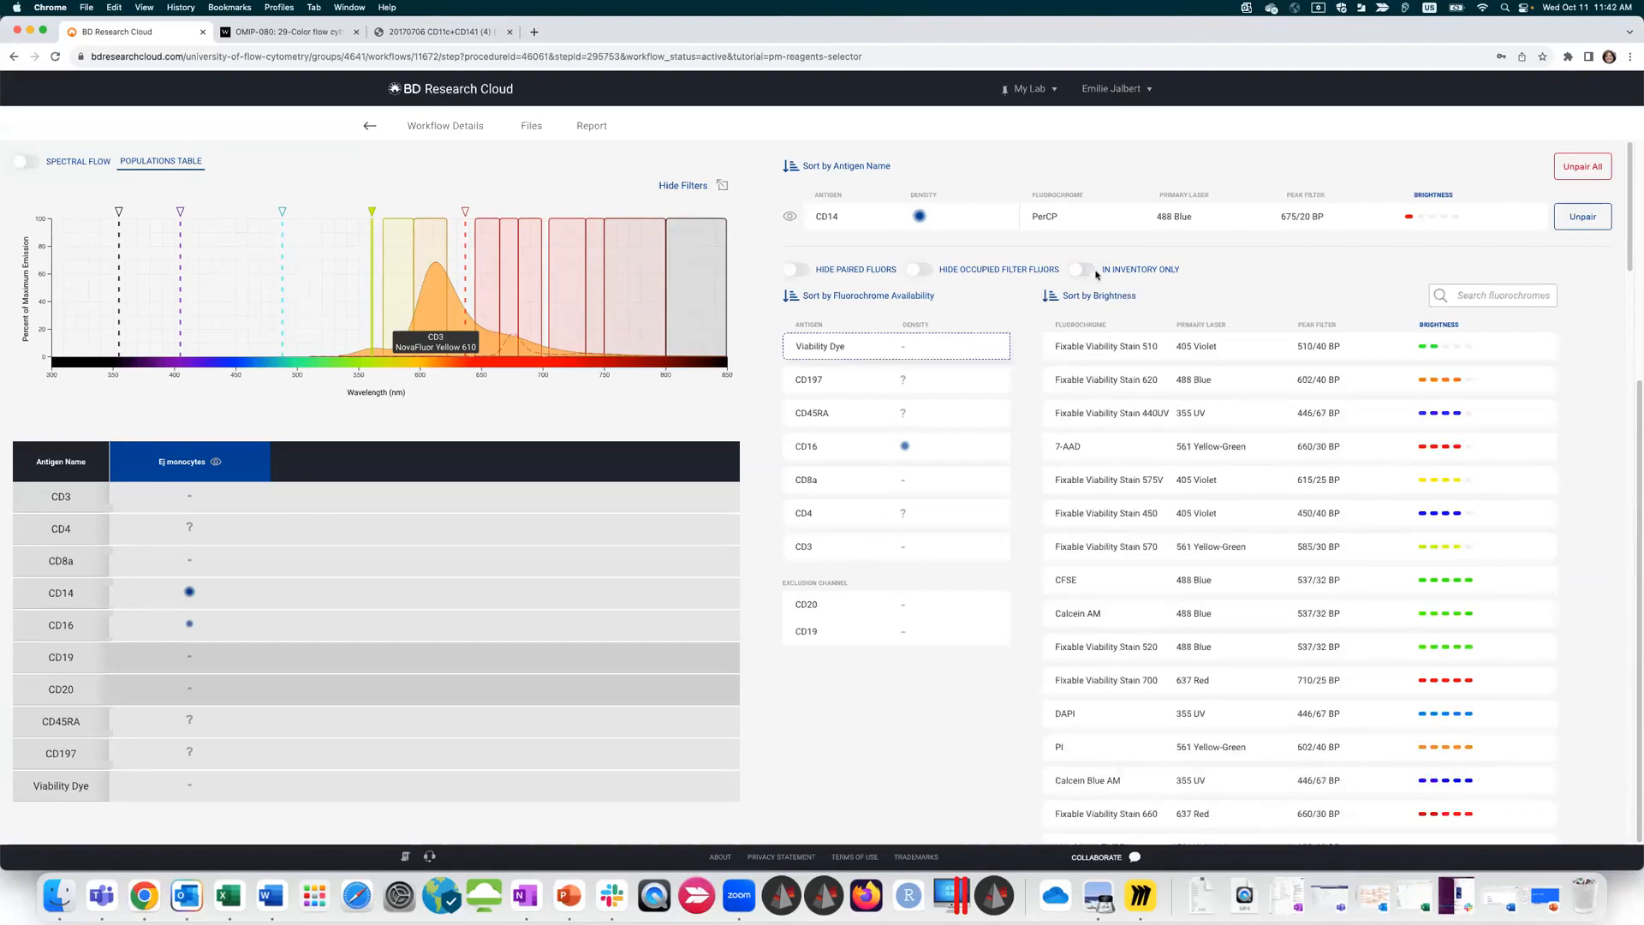
{"action": "left_click", "coordinate": [1094, 274]}
{"action": "left_click", "coordinate": [1093, 274]}
{"action": "left_click", "coordinate": [1111, 299]}
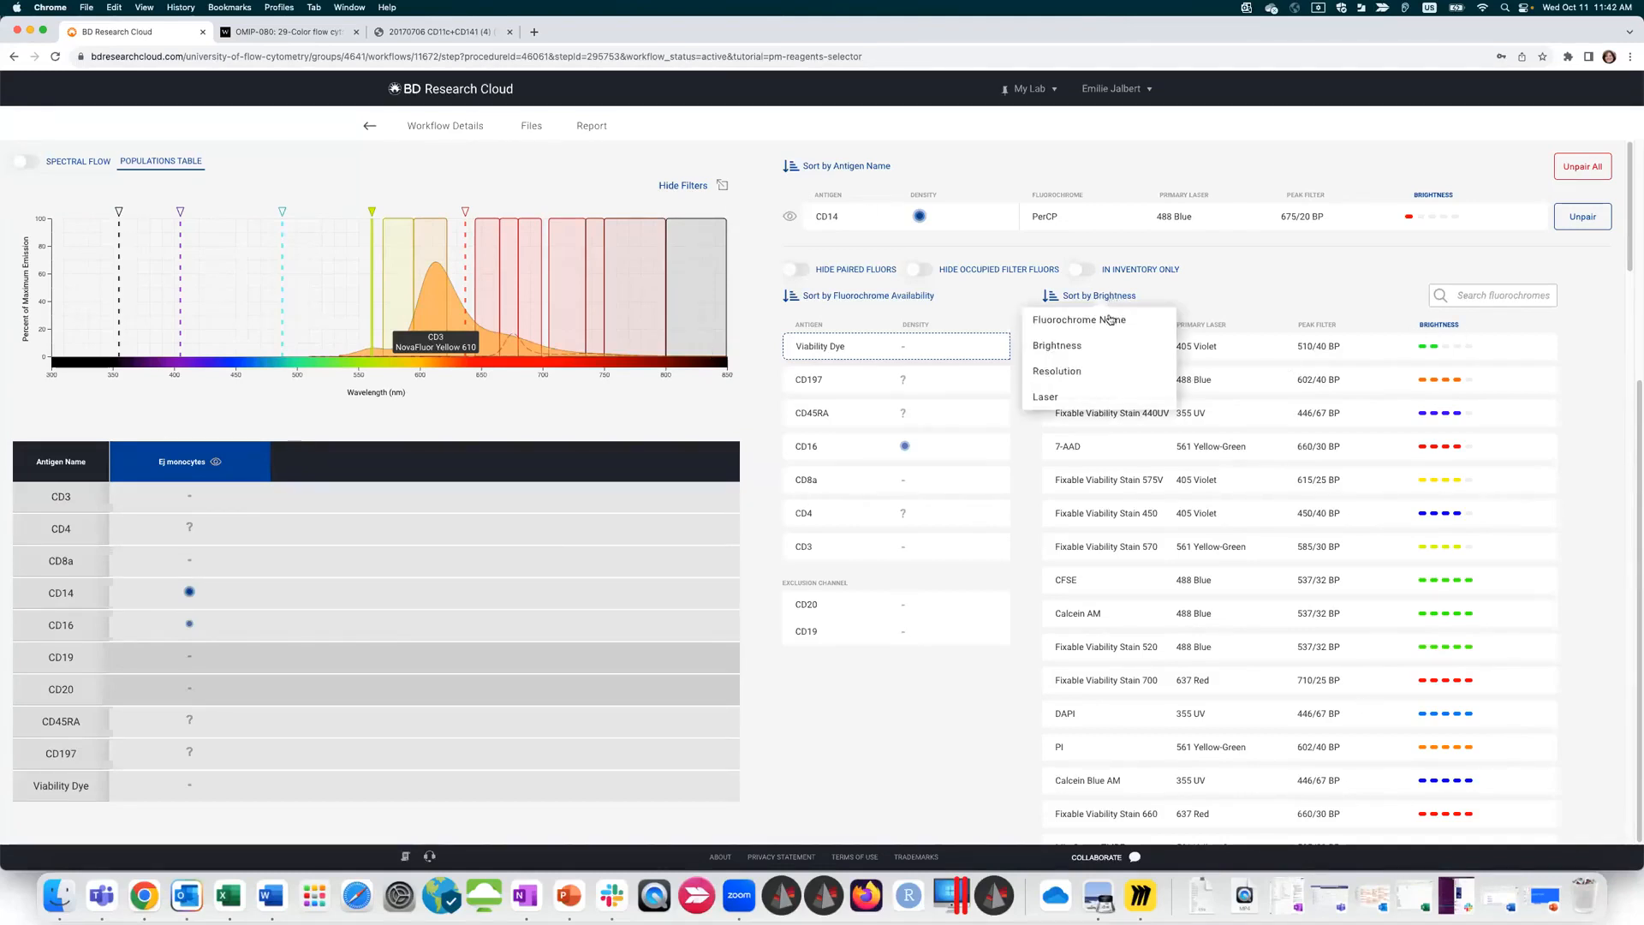
{"action": "left_click", "coordinate": [1110, 321]}
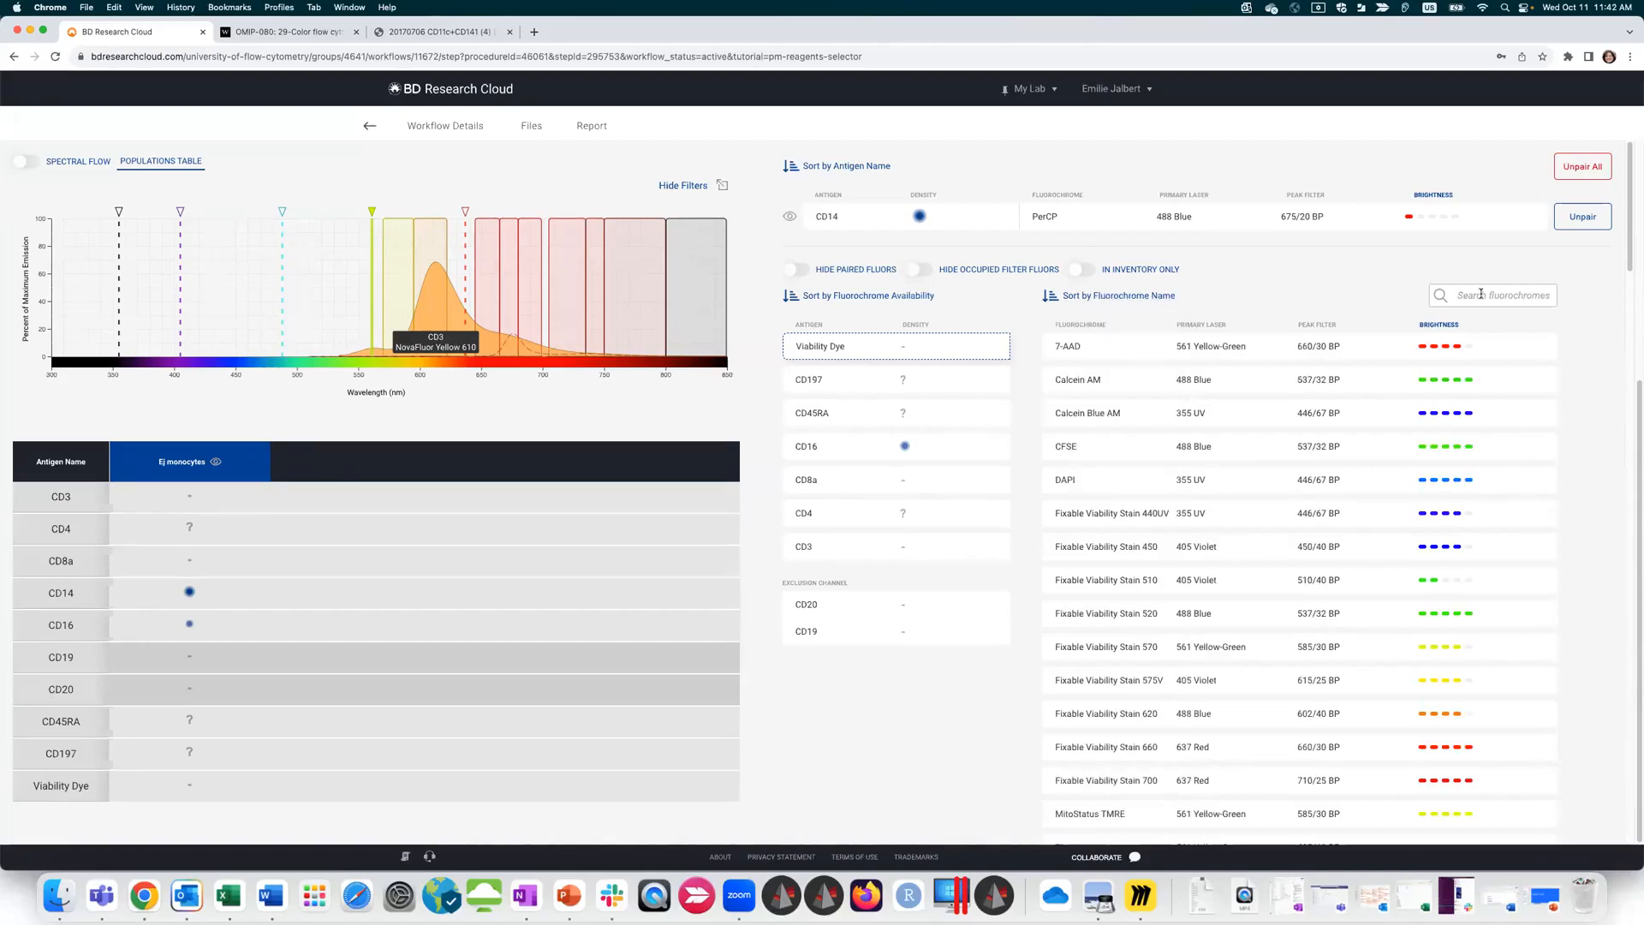
Step: Search the Viability Dye fluorochromes for apc and clear the search
{"action": "scroll", "coordinate": [1405, 495], "scroll_direction": "up", "scroll_amount": 5}
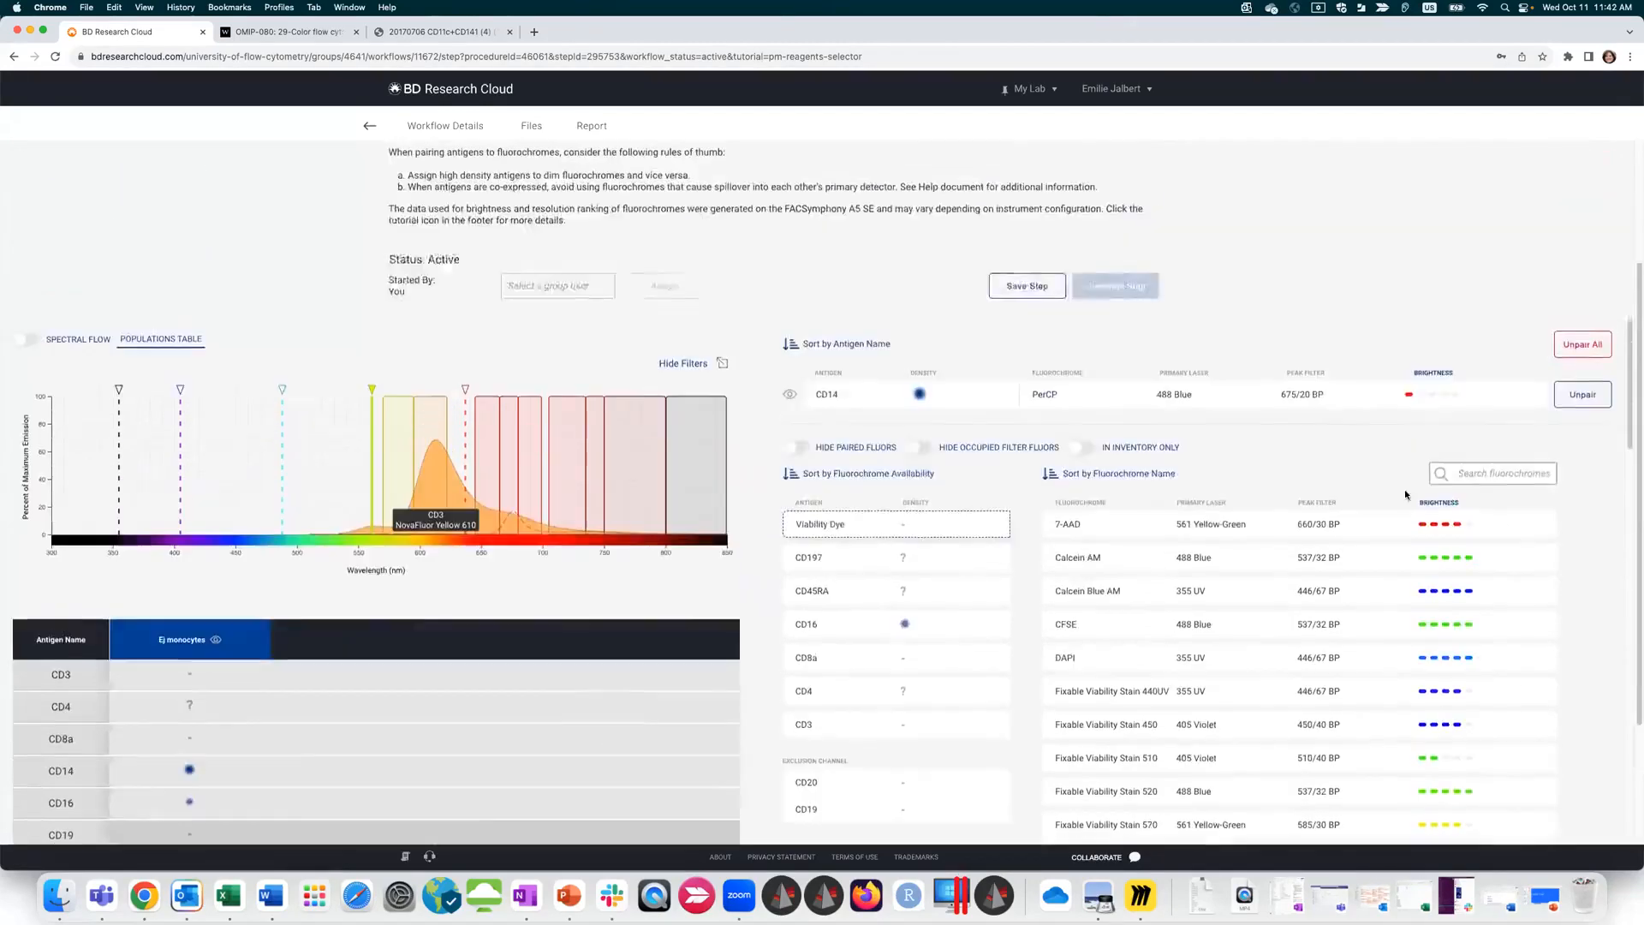
{"action": "scroll", "coordinate": [1405, 494], "scroll_direction": "down", "scroll_amount": 5}
{"action": "type", "text": "apc"}
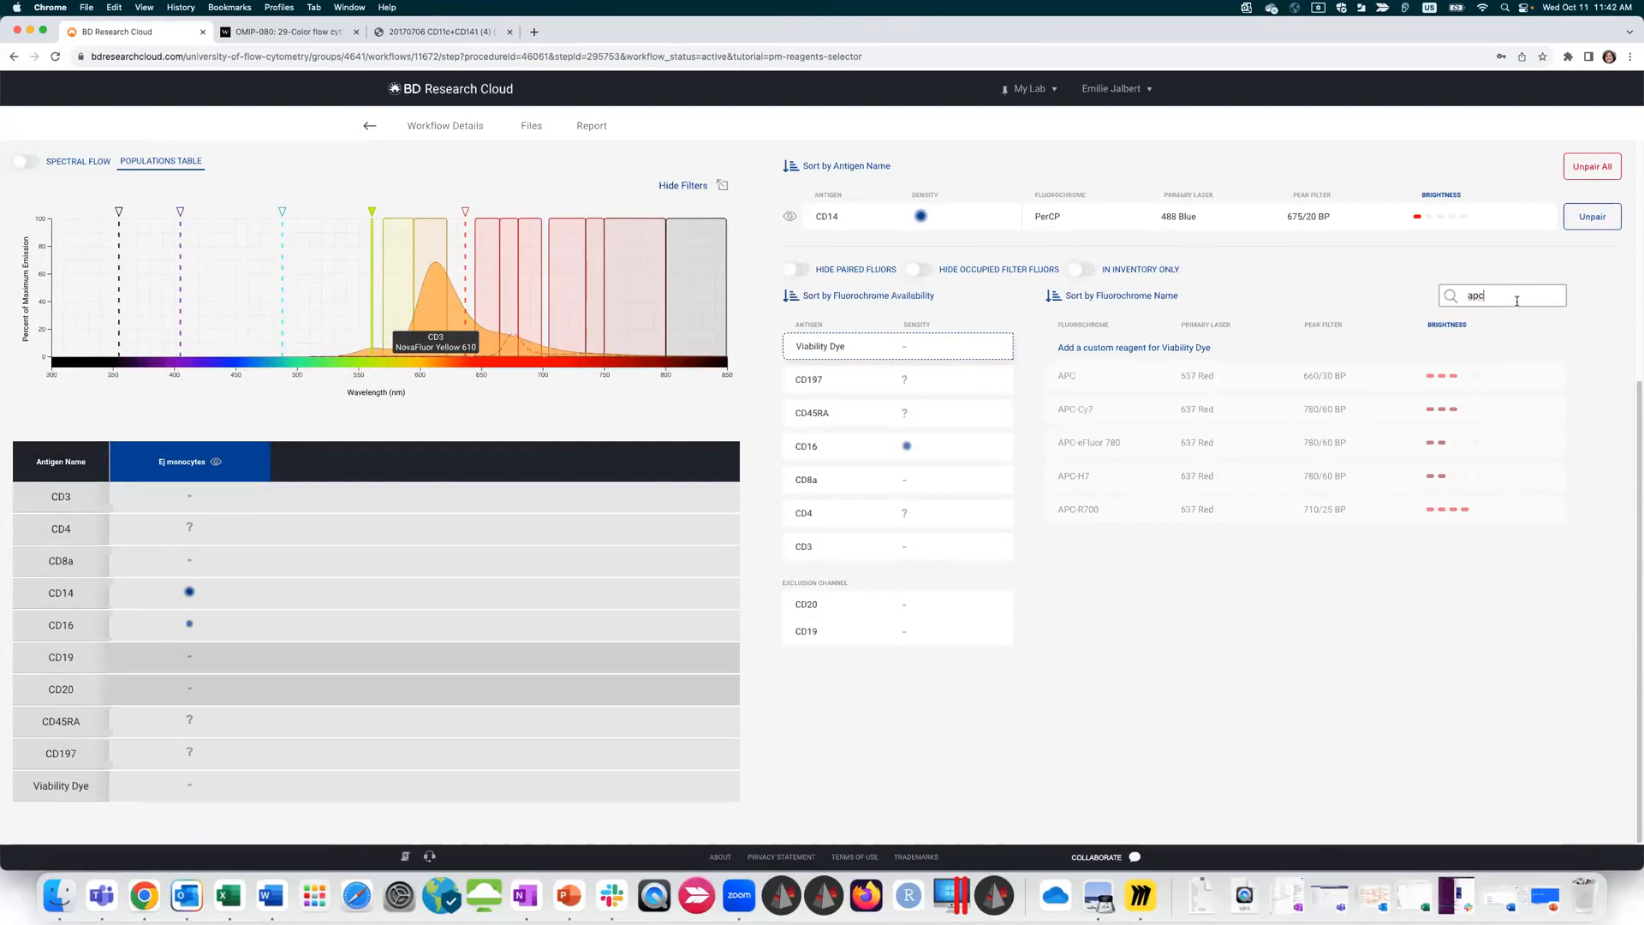
{"action": "key", "text": "BackSpace"}
{"action": "key", "text": "BackSpace"}
{"action": "key", "text": "BackSpace"}
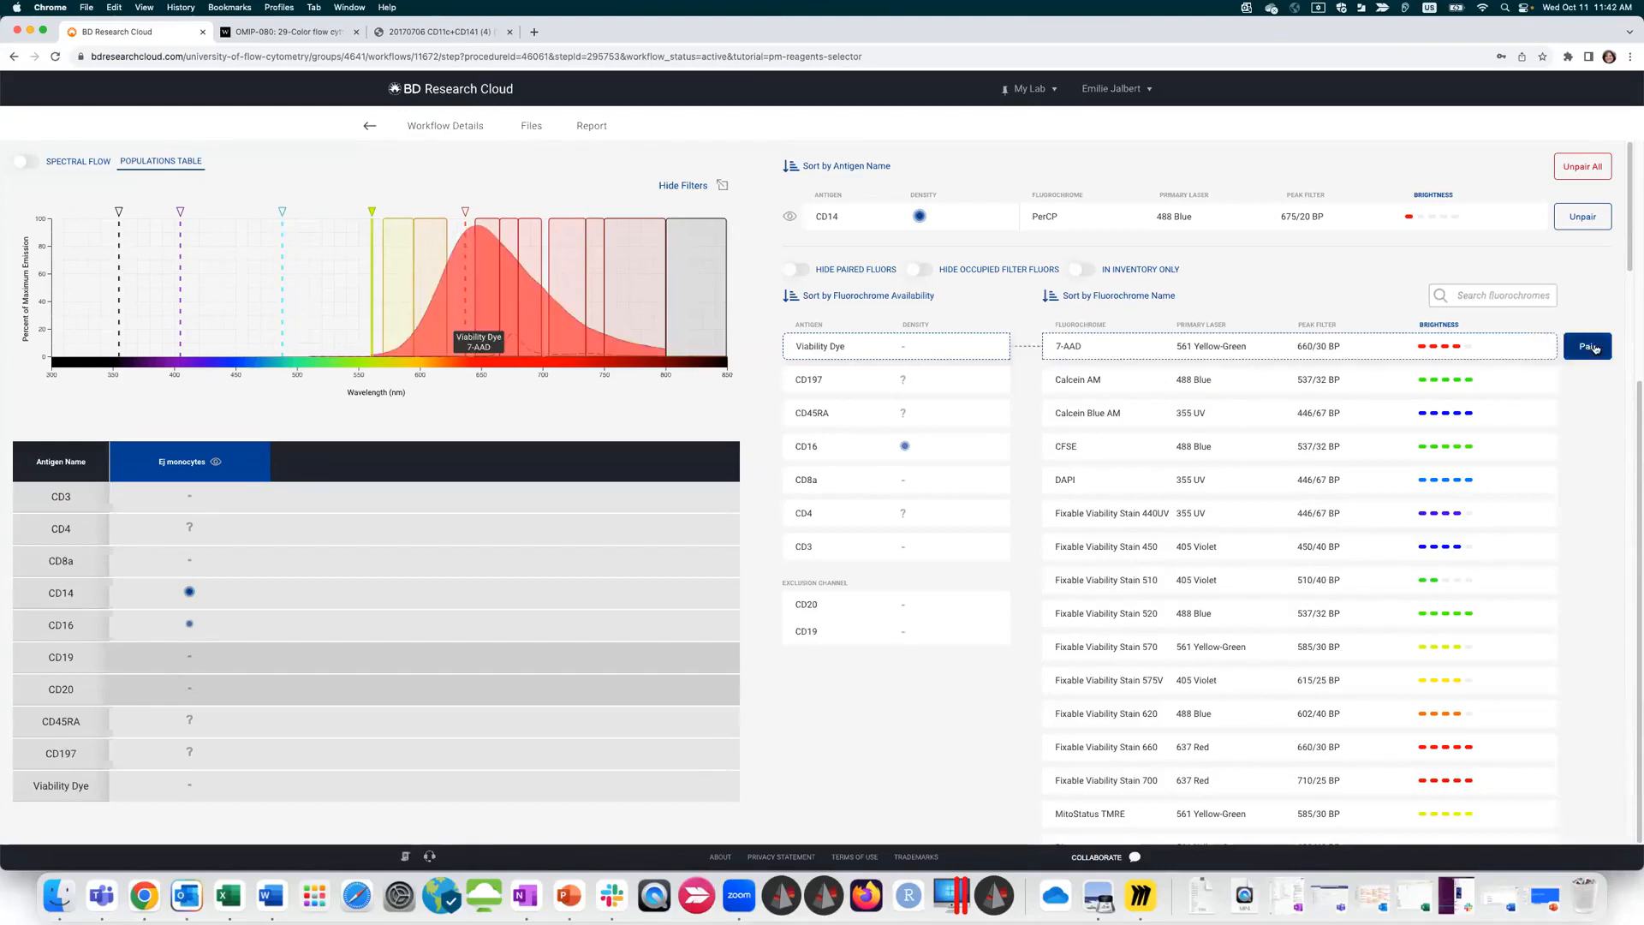
Step: Pair Viability Dye with 7-AAD, and find APC through a fluorochrome search to pair it with CD197
{"action": "left_click", "coordinate": [1588, 346]}
{"action": "left_click", "coordinate": [992, 363]}
{"action": "left_click", "coordinate": [1460, 318]}
{"action": "type", "text": "apc"}
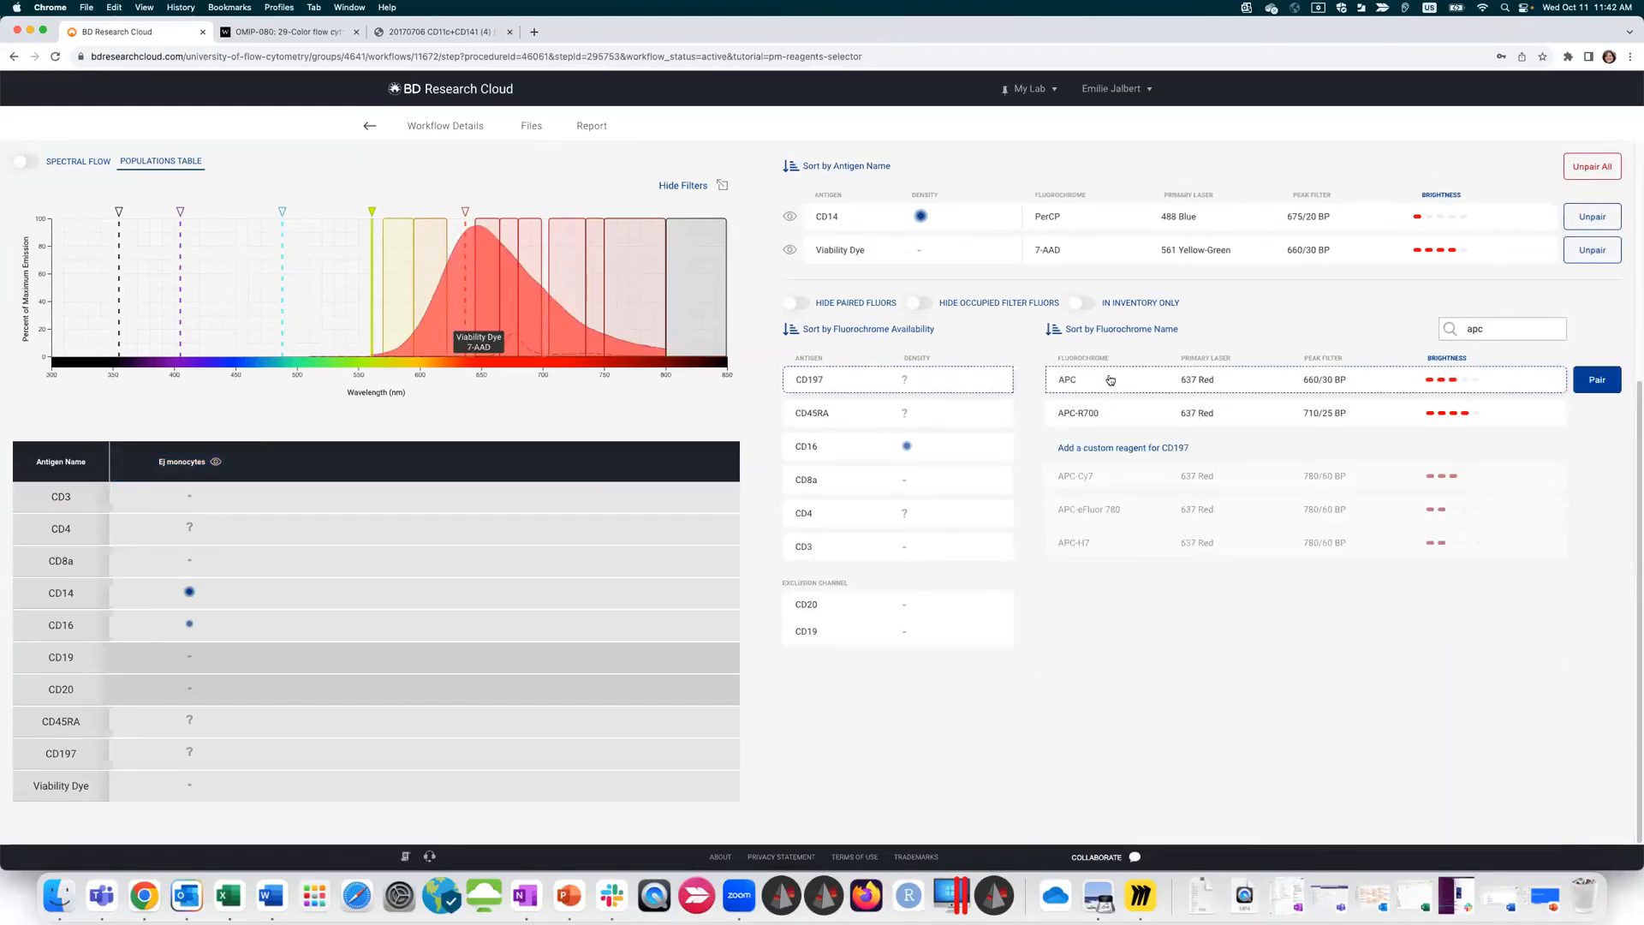
{"action": "left_click", "coordinate": [1596, 379]}
Step: Pair CD45RA with BB515 and CD16 with APC-H7
{"action": "left_click", "coordinate": [832, 417]}
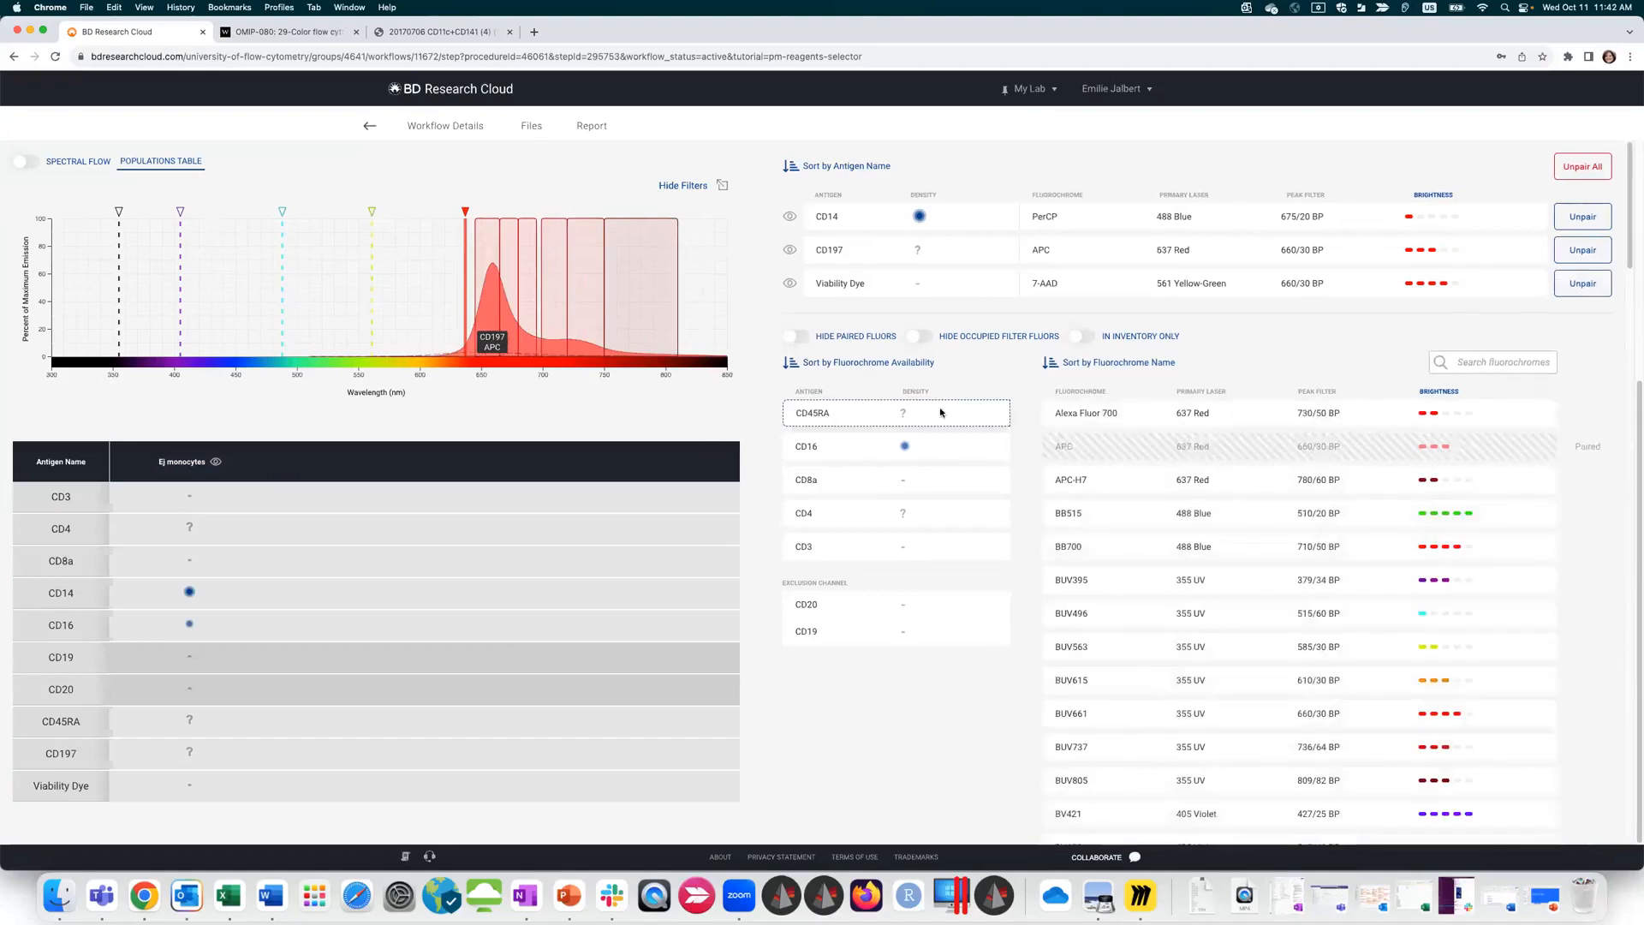
{"action": "mouse_move", "coordinate": [1198, 519]}
{"action": "left_click", "coordinate": [1598, 513]}
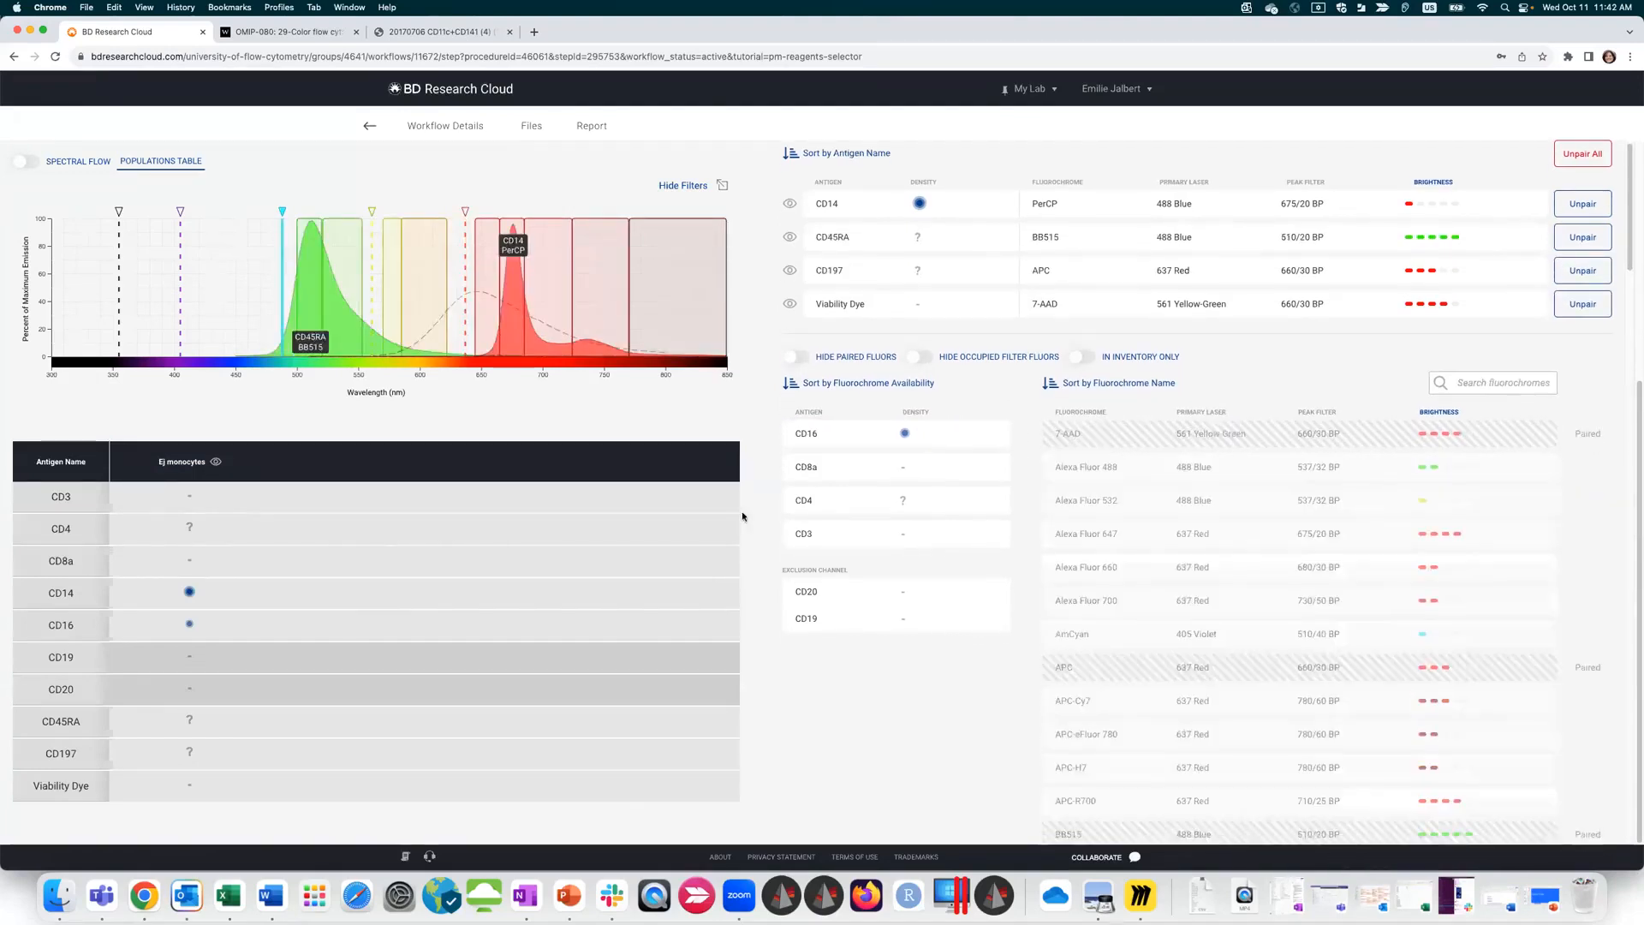
{"action": "mouse_move", "coordinate": [1486, 574]}
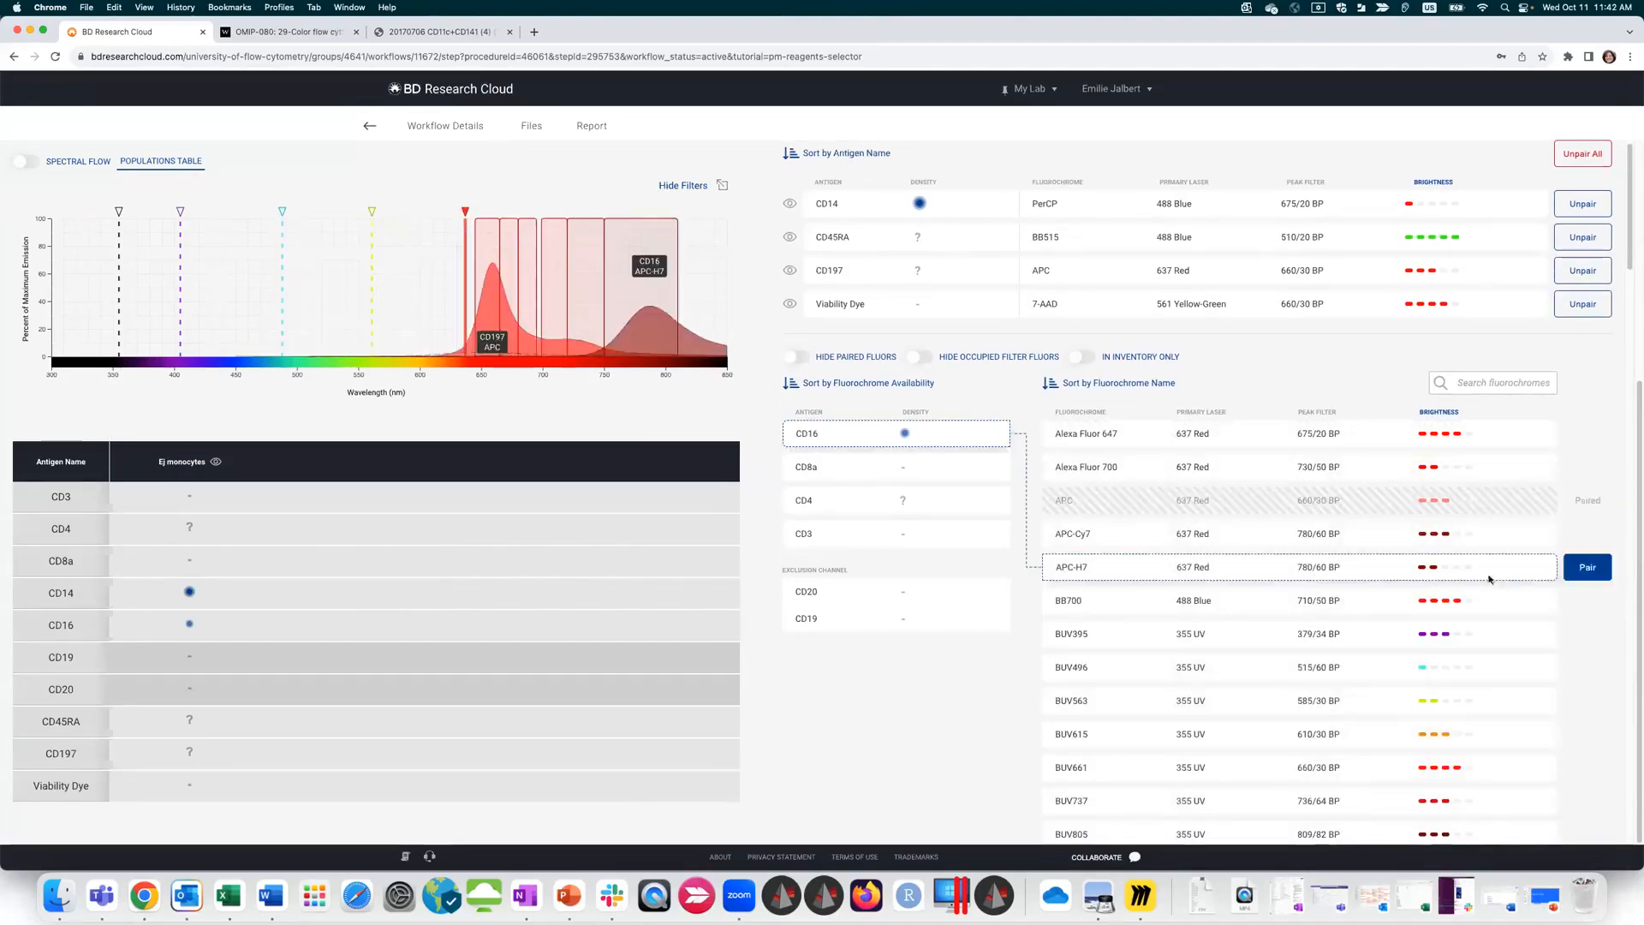
{"action": "left_click", "coordinate": [1597, 566]}
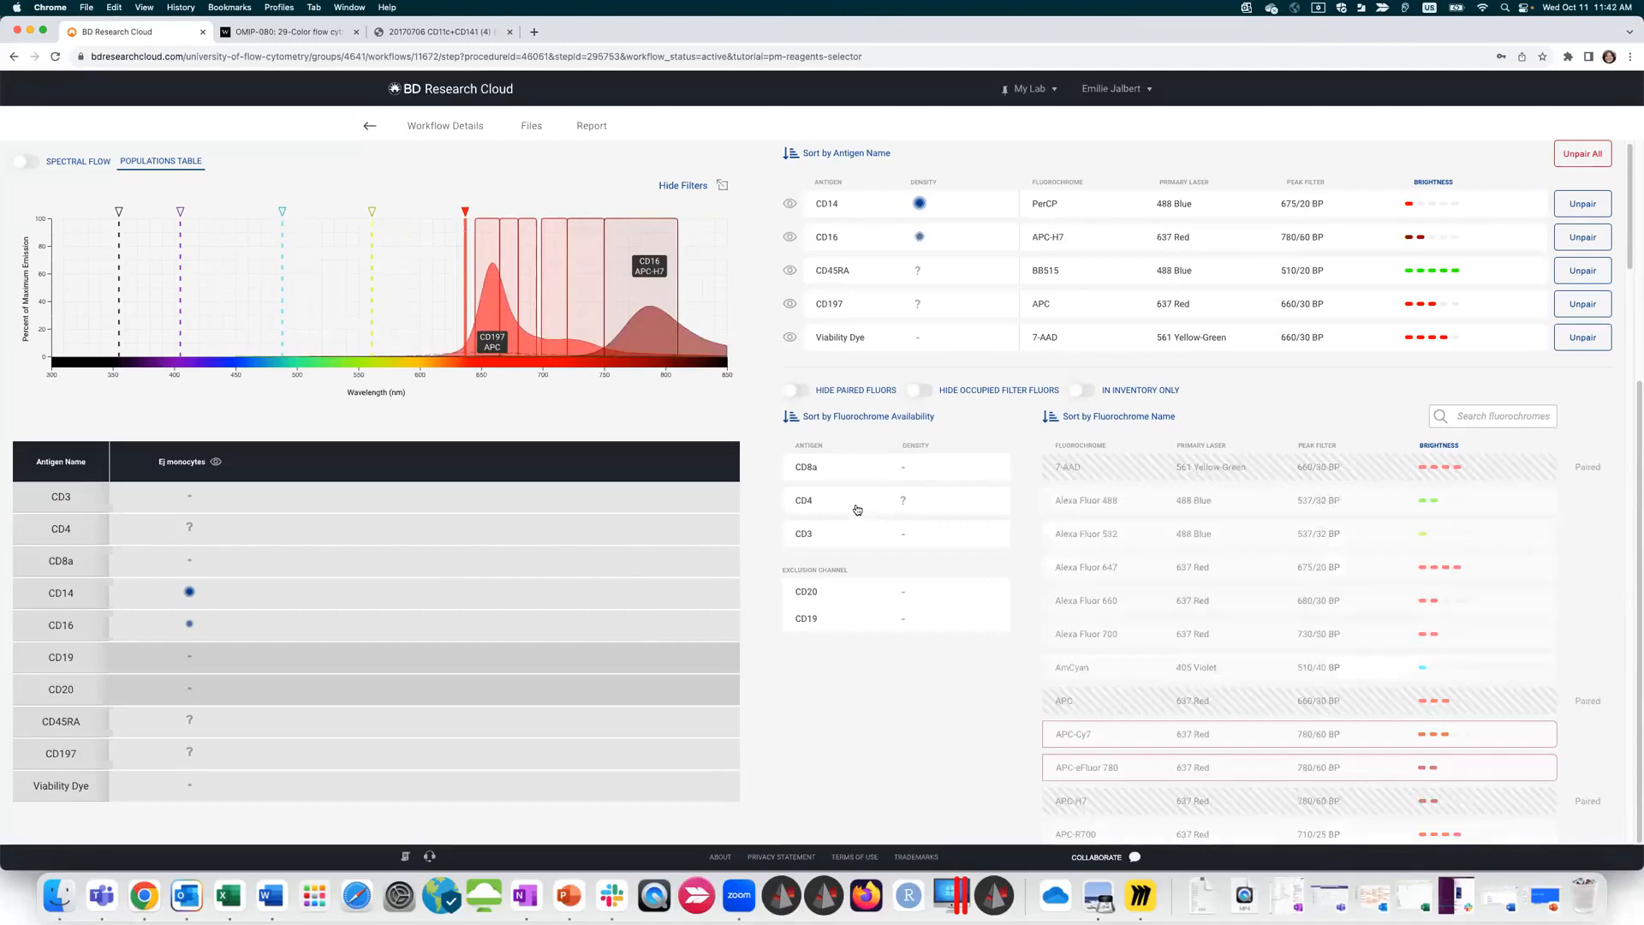
Step: Select CD8a and preview Alexa Fluor 700 and the conflict-marked APC-Cy7 against the paired spectra
{"action": "left_click", "coordinate": [823, 467]}
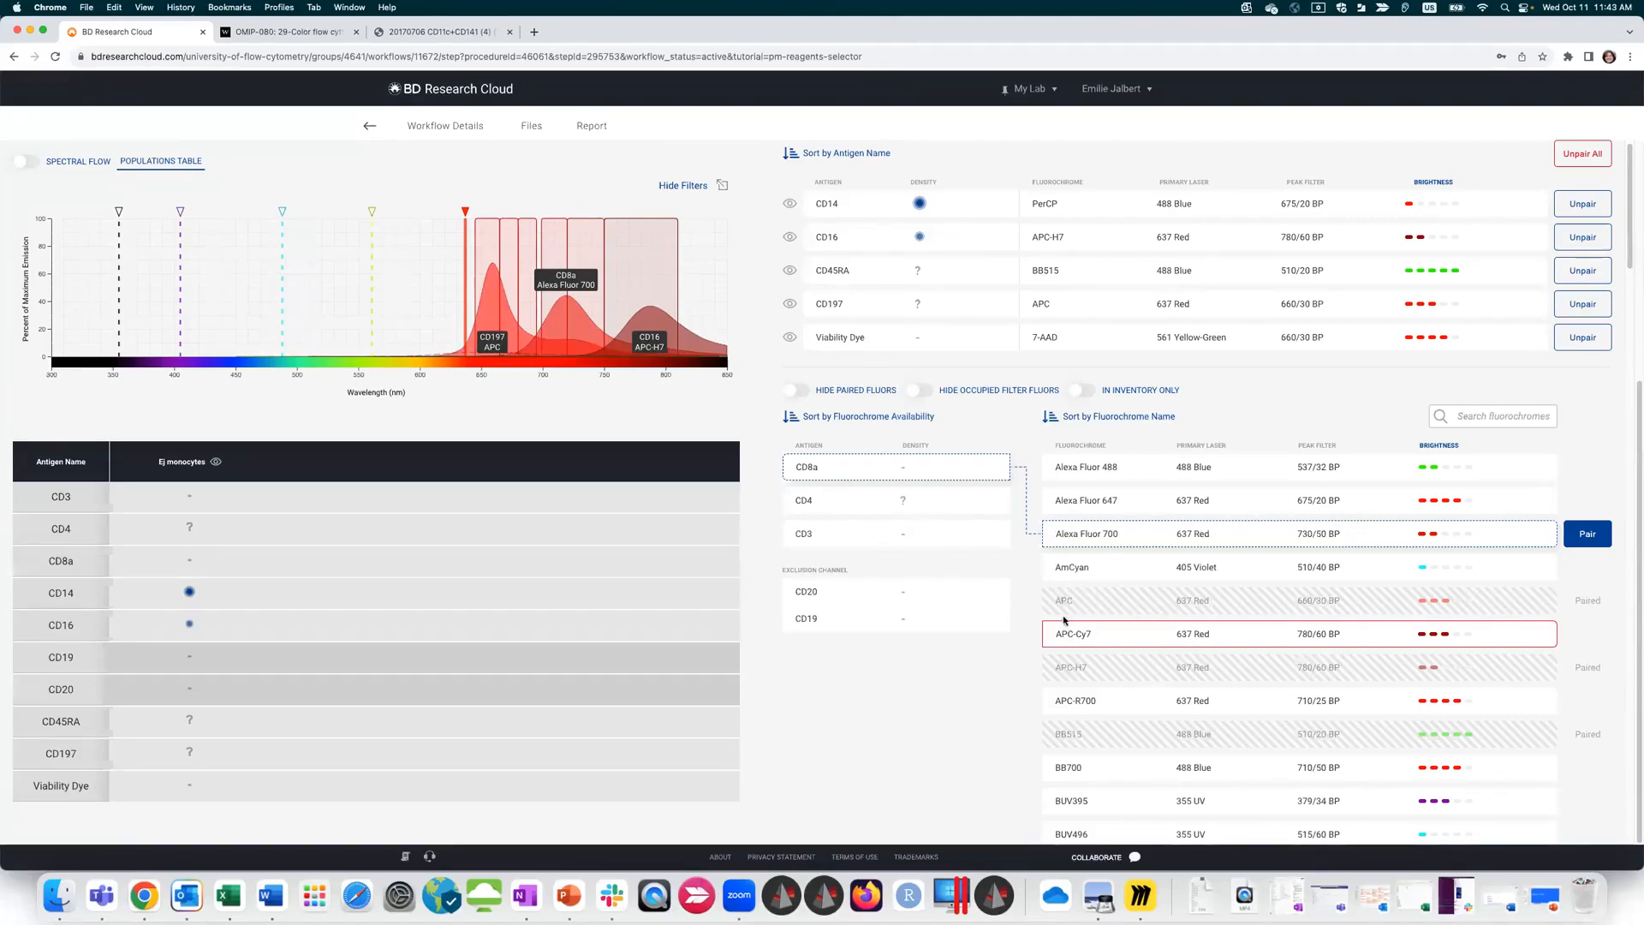
{"action": "mouse_move", "coordinate": [1105, 640]}
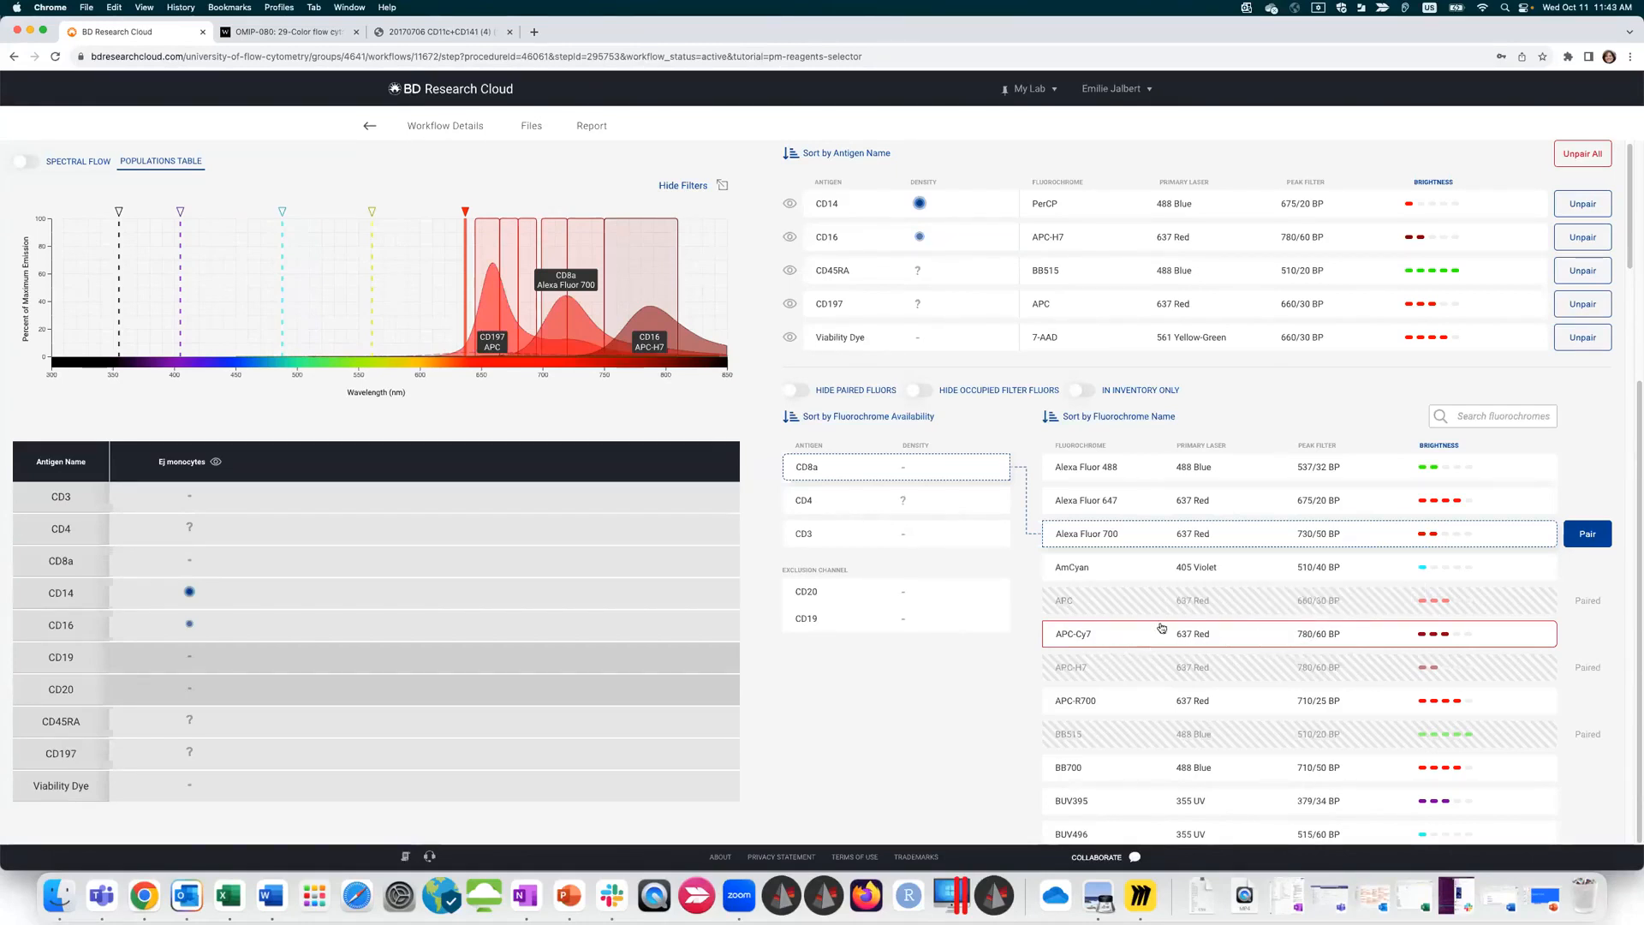
{"action": "left_click", "coordinate": [1128, 638]}
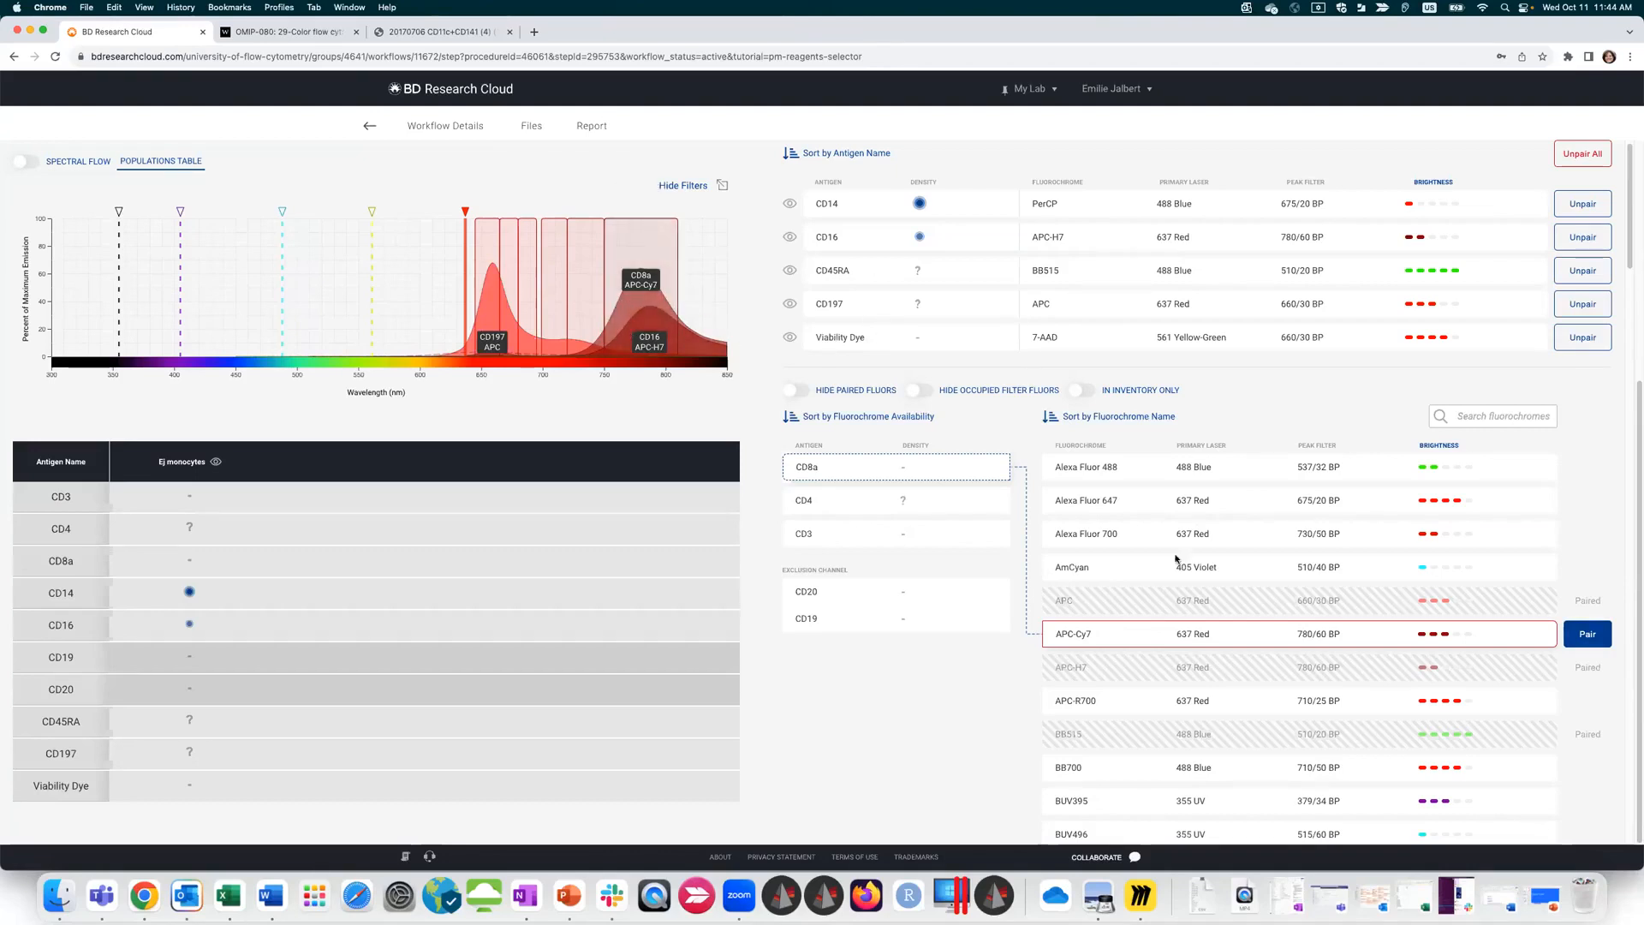
{"action": "mouse_move", "coordinate": [1415, 644]}
{"action": "mouse_move", "coordinate": [1113, 642]}
Step: Hide the occupied-filter and already paired fluorochromes, and preview Alexa Fluor 488 and Alexa Fluor 647 for CD8a
{"action": "left_click", "coordinate": [923, 392]}
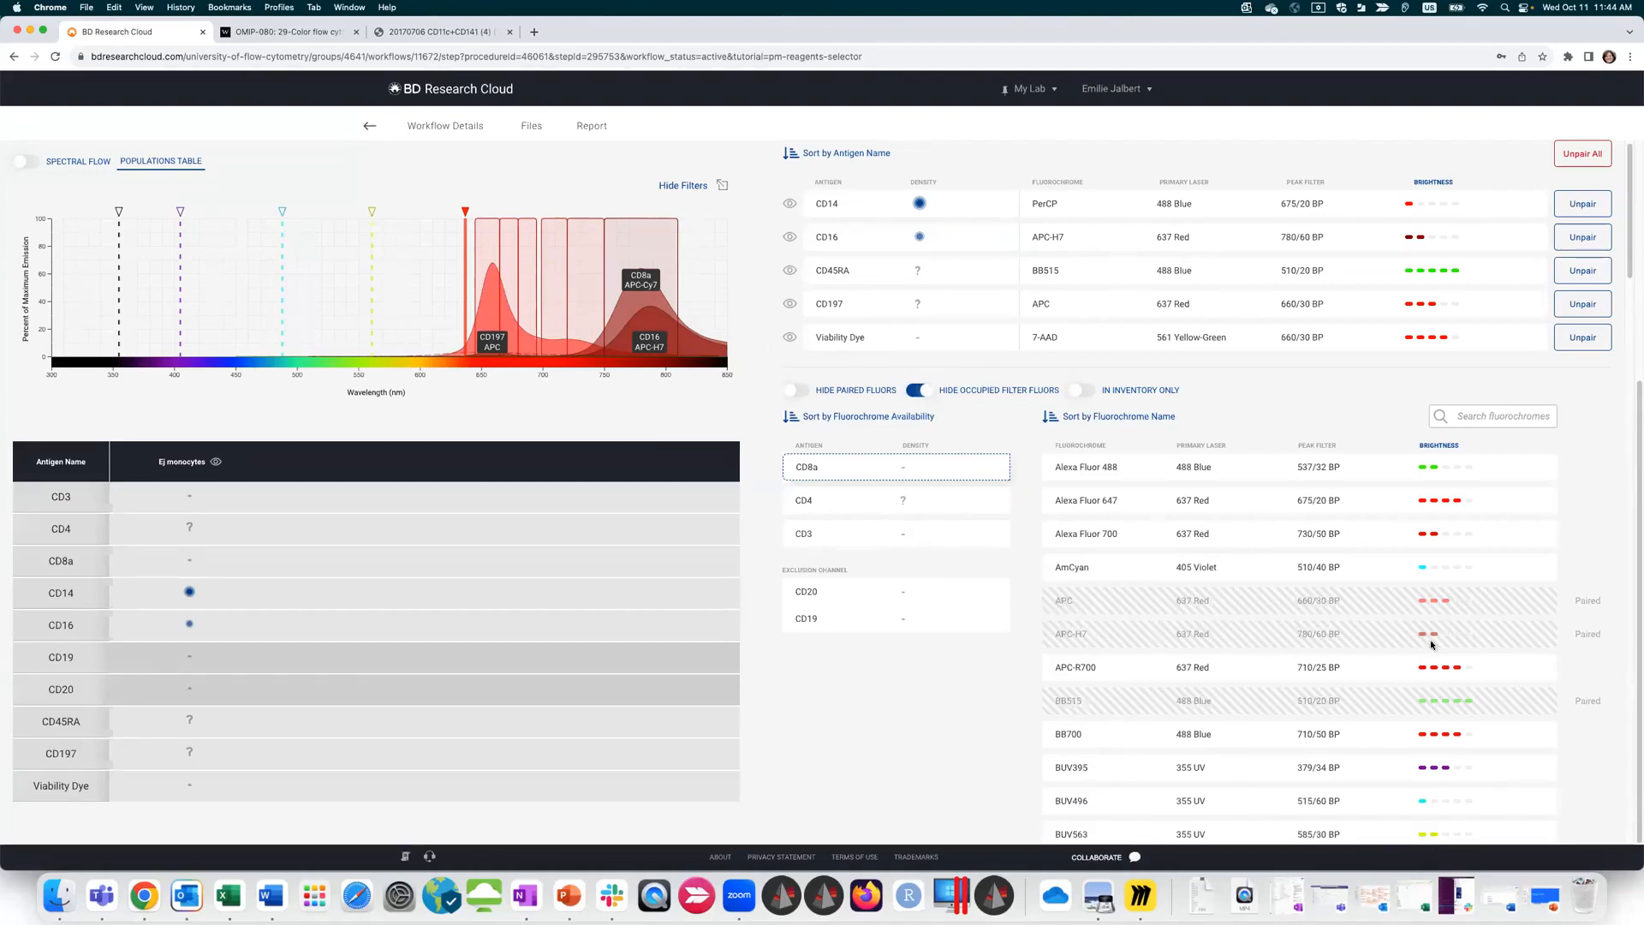
{"action": "left_click", "coordinate": [801, 394]}
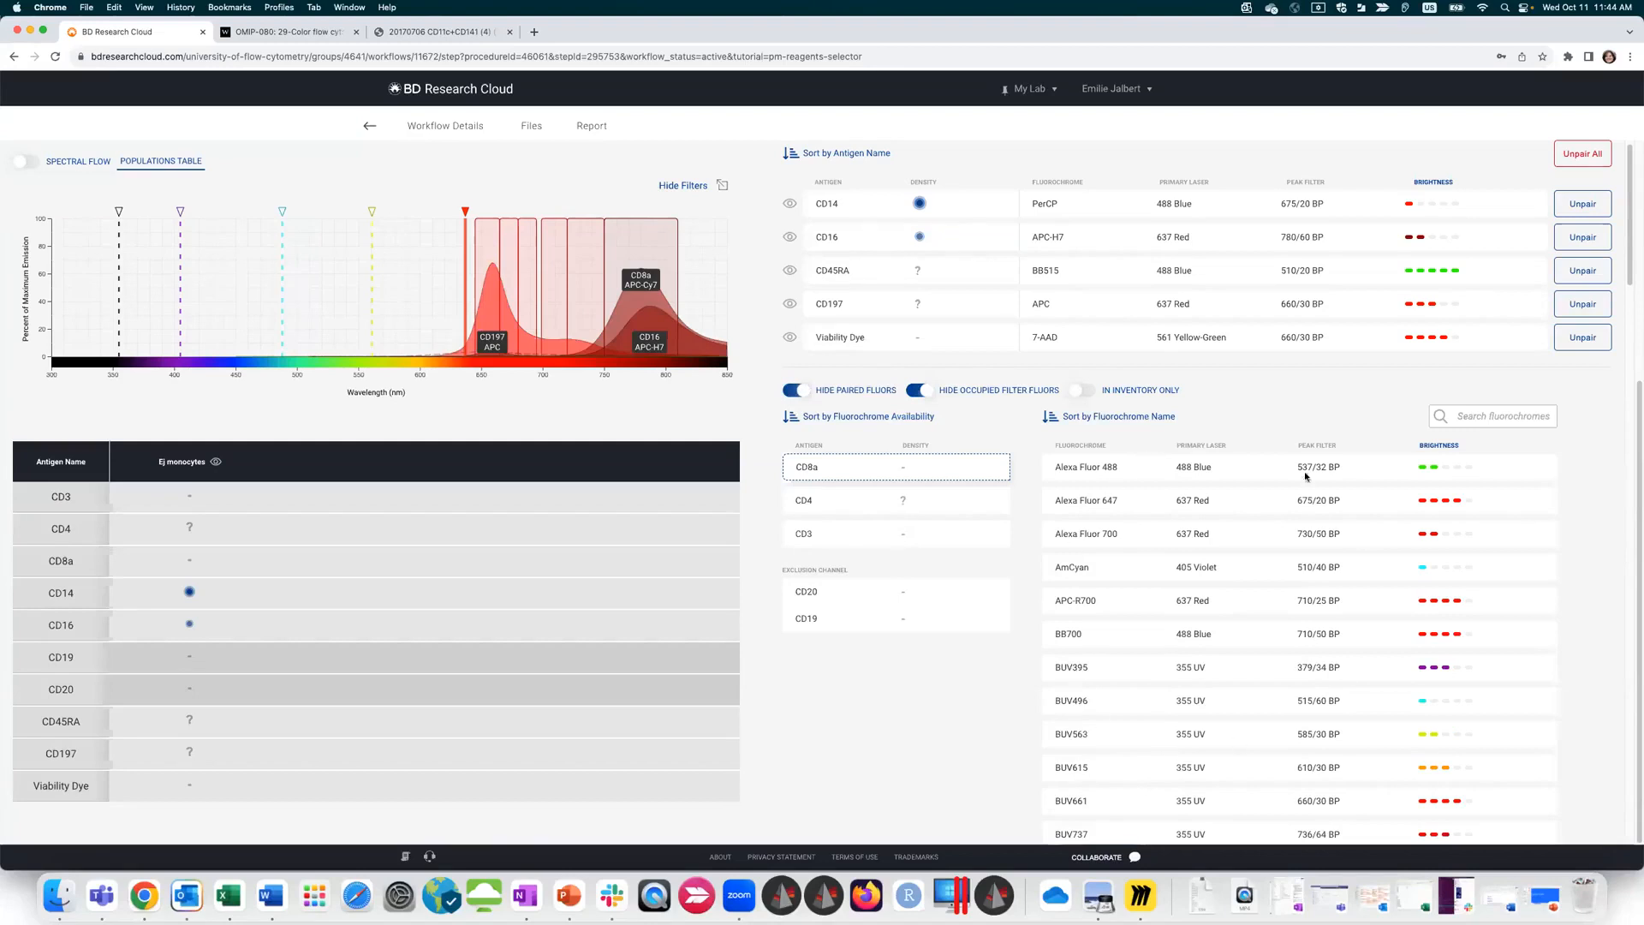
{"action": "left_click", "coordinate": [1210, 475]}
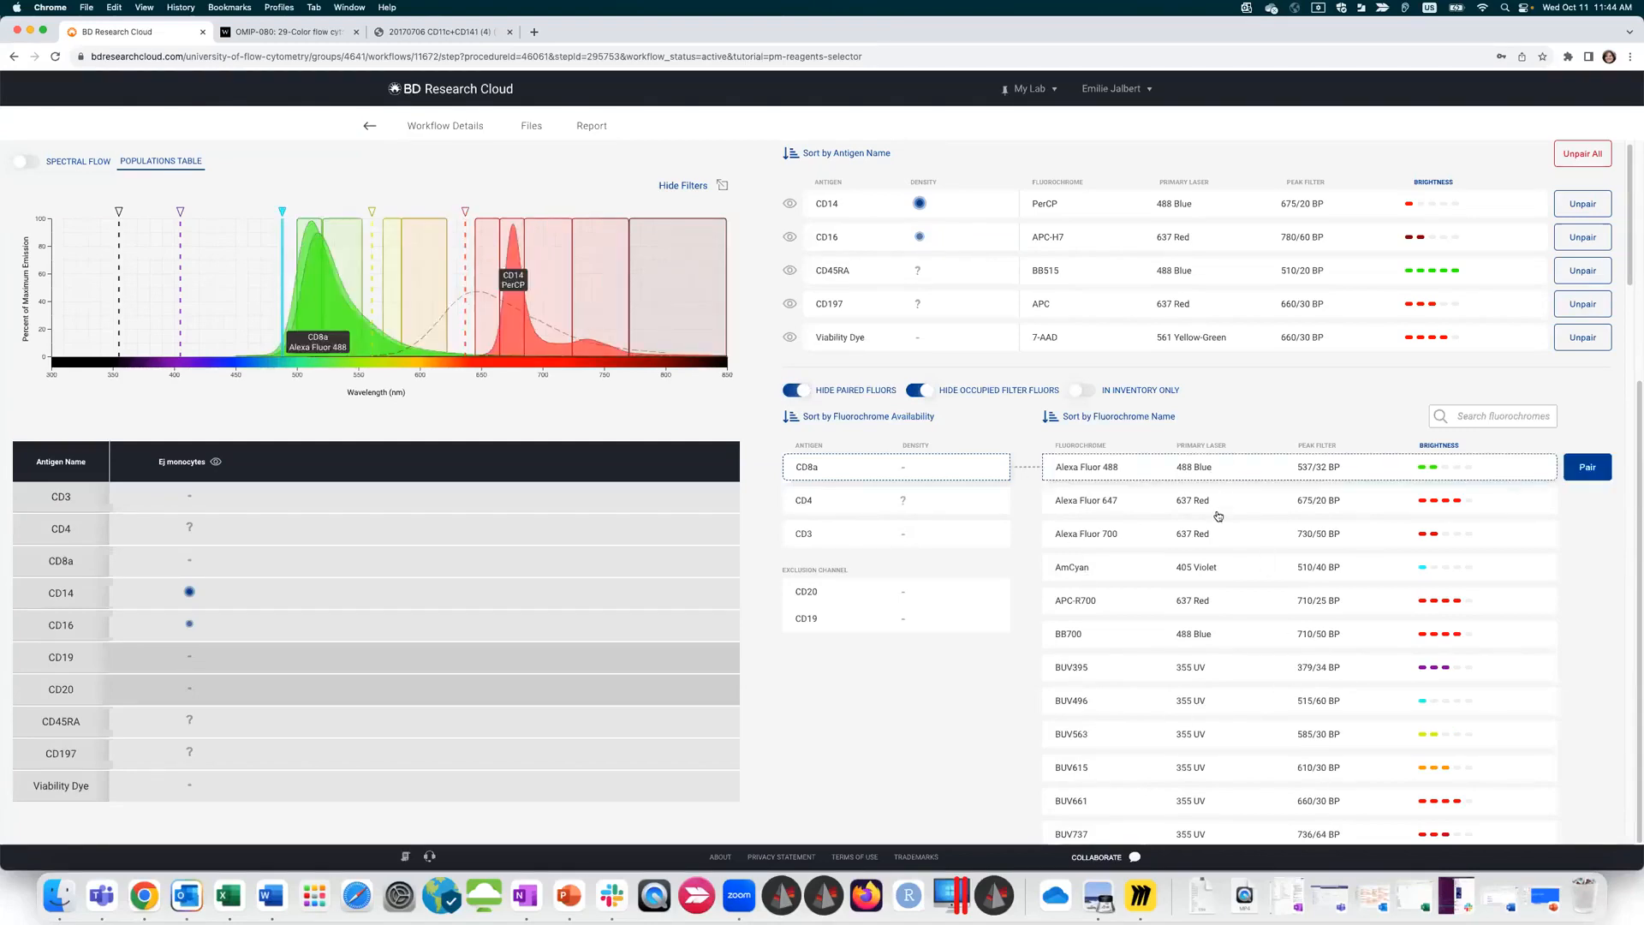
{"action": "left_click", "coordinate": [1215, 509]}
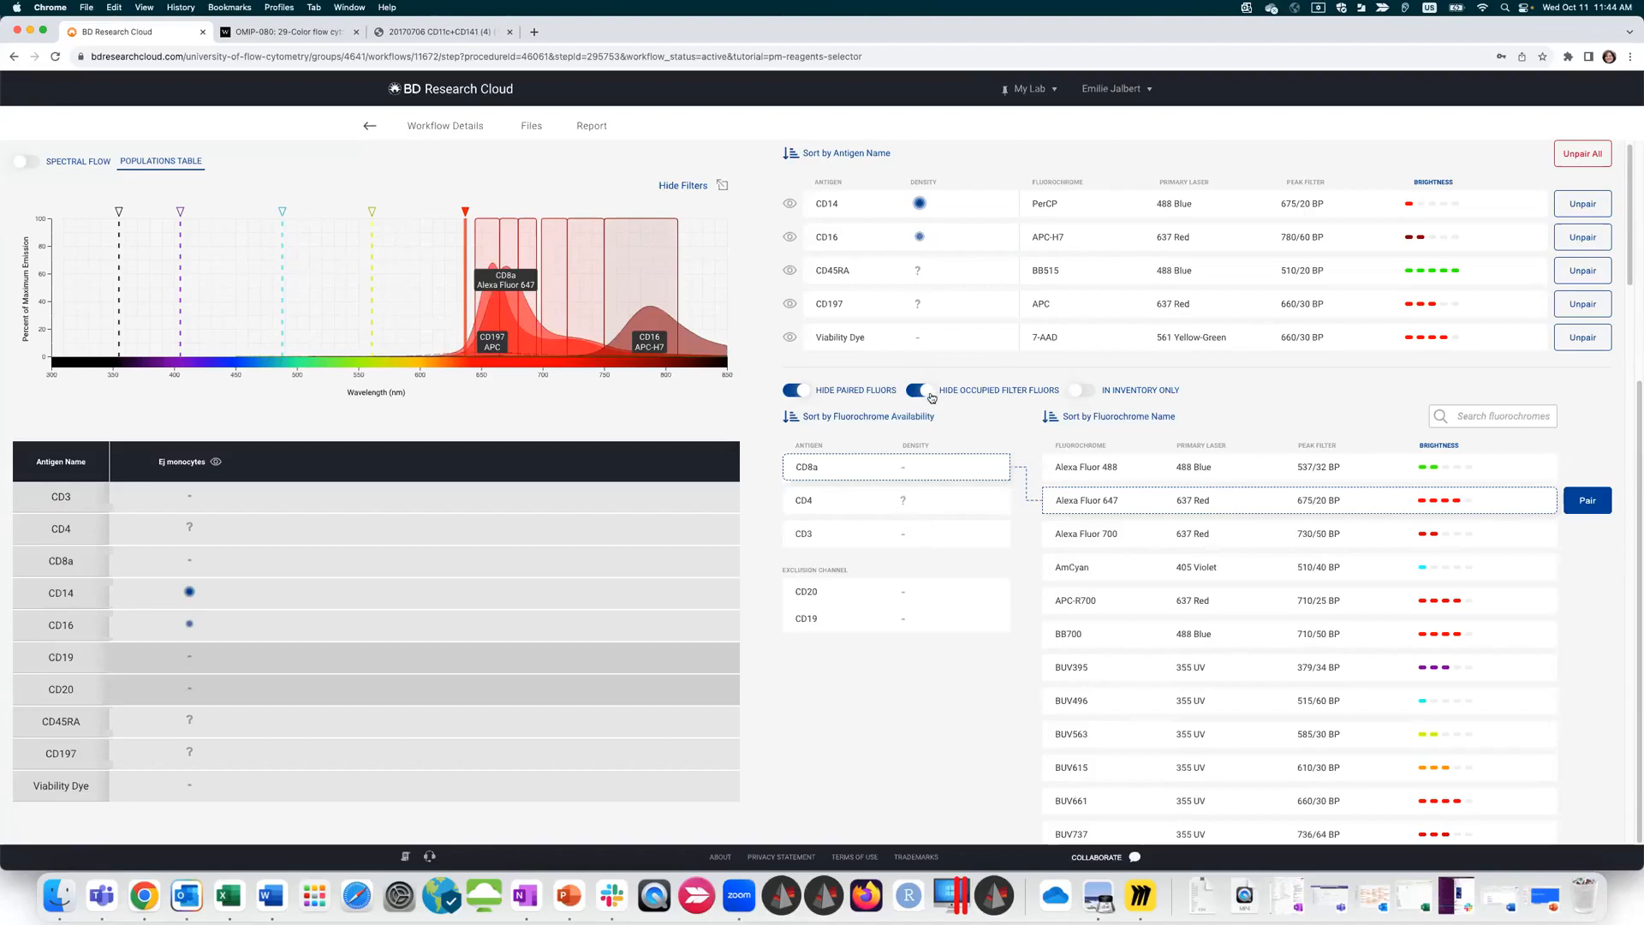
{"action": "left_click", "coordinate": [1085, 395]}
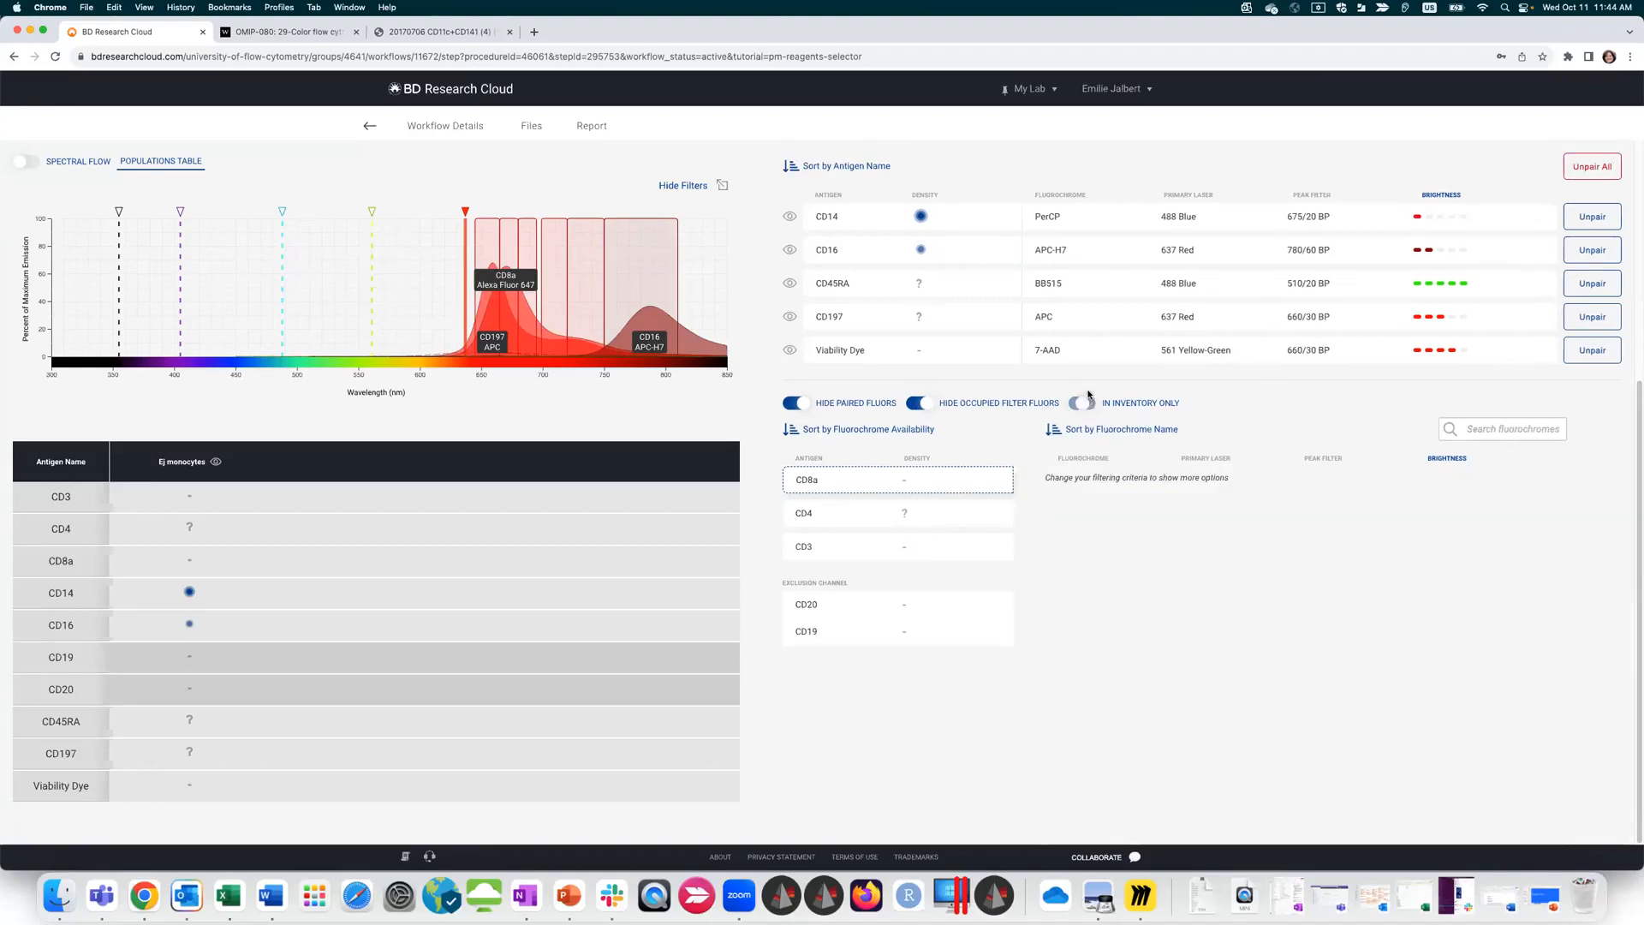
{"action": "left_click", "coordinate": [1082, 400]}
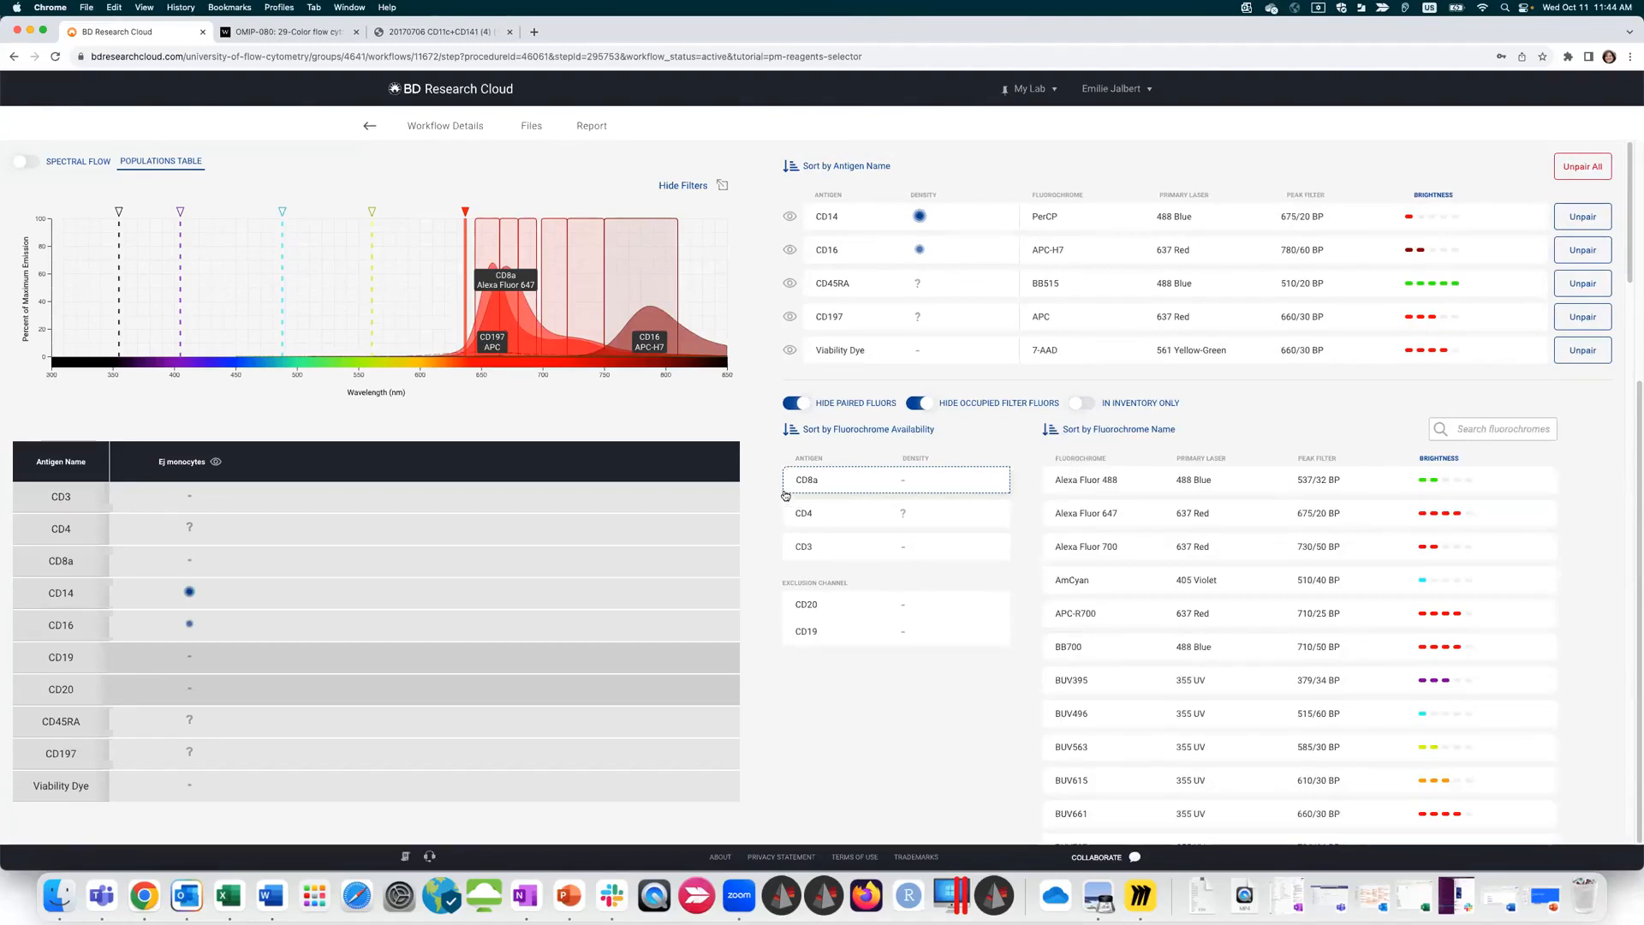
Step: Switch the panel to spectral flow mode and display the similarity matrix of the paired fluorochromes
{"action": "scroll", "coordinate": [788, 470], "scroll_direction": "up", "scroll_amount": 1}
{"action": "left_click", "coordinate": [31, 207]}
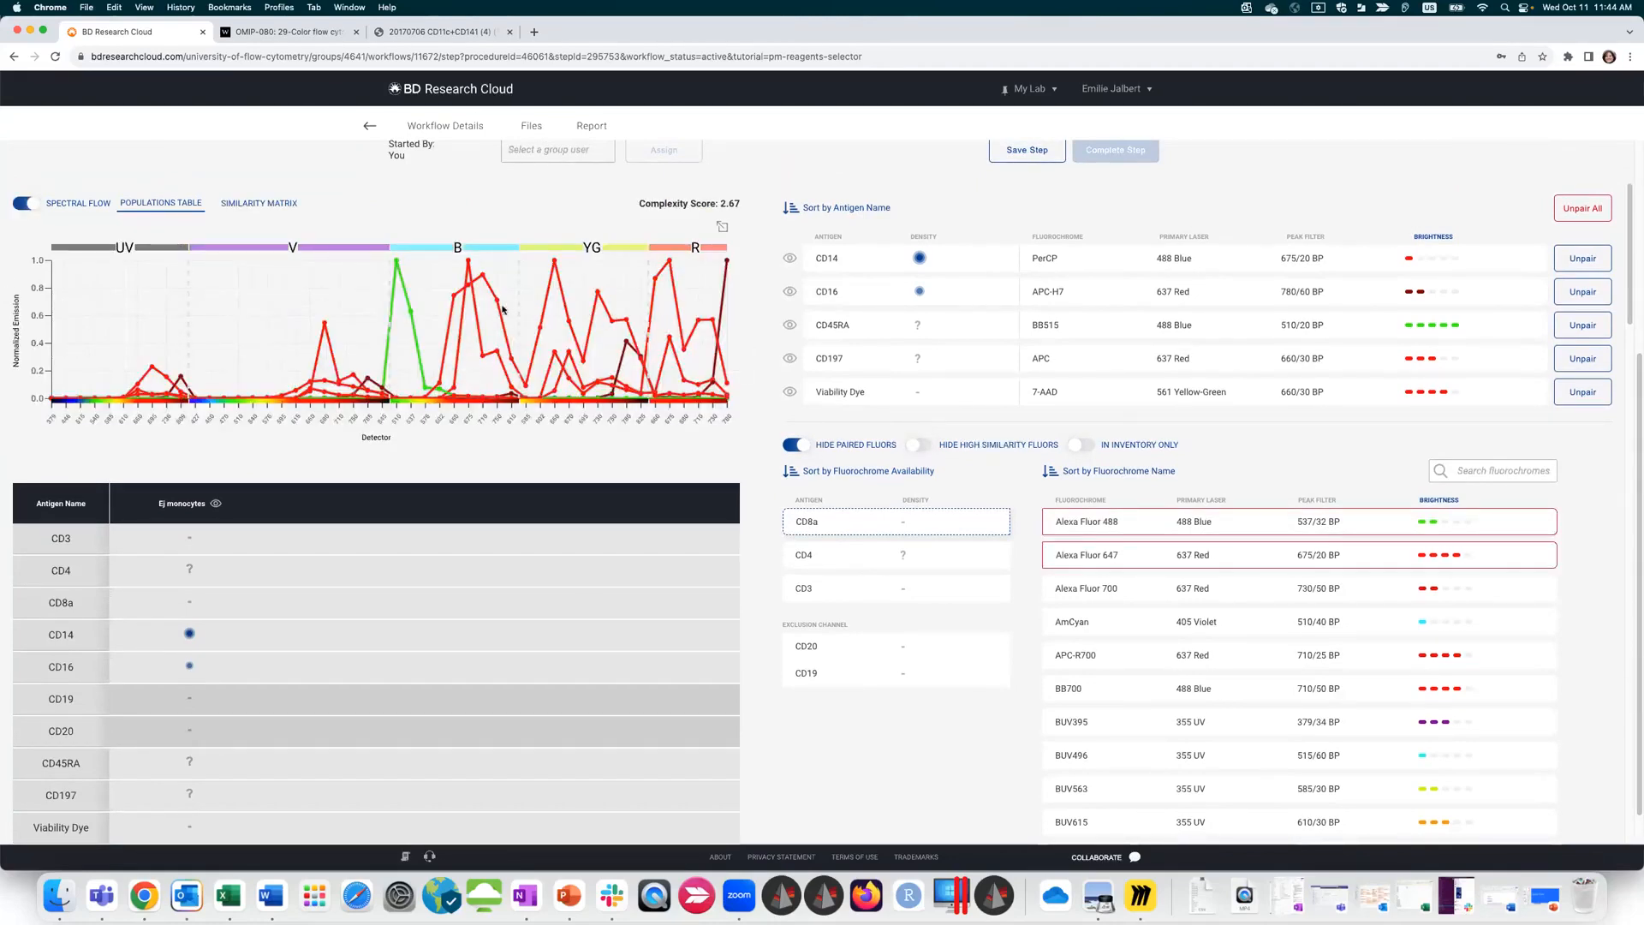
{"action": "scroll", "coordinate": [403, 274], "scroll_direction": "up", "scroll_amount": 1}
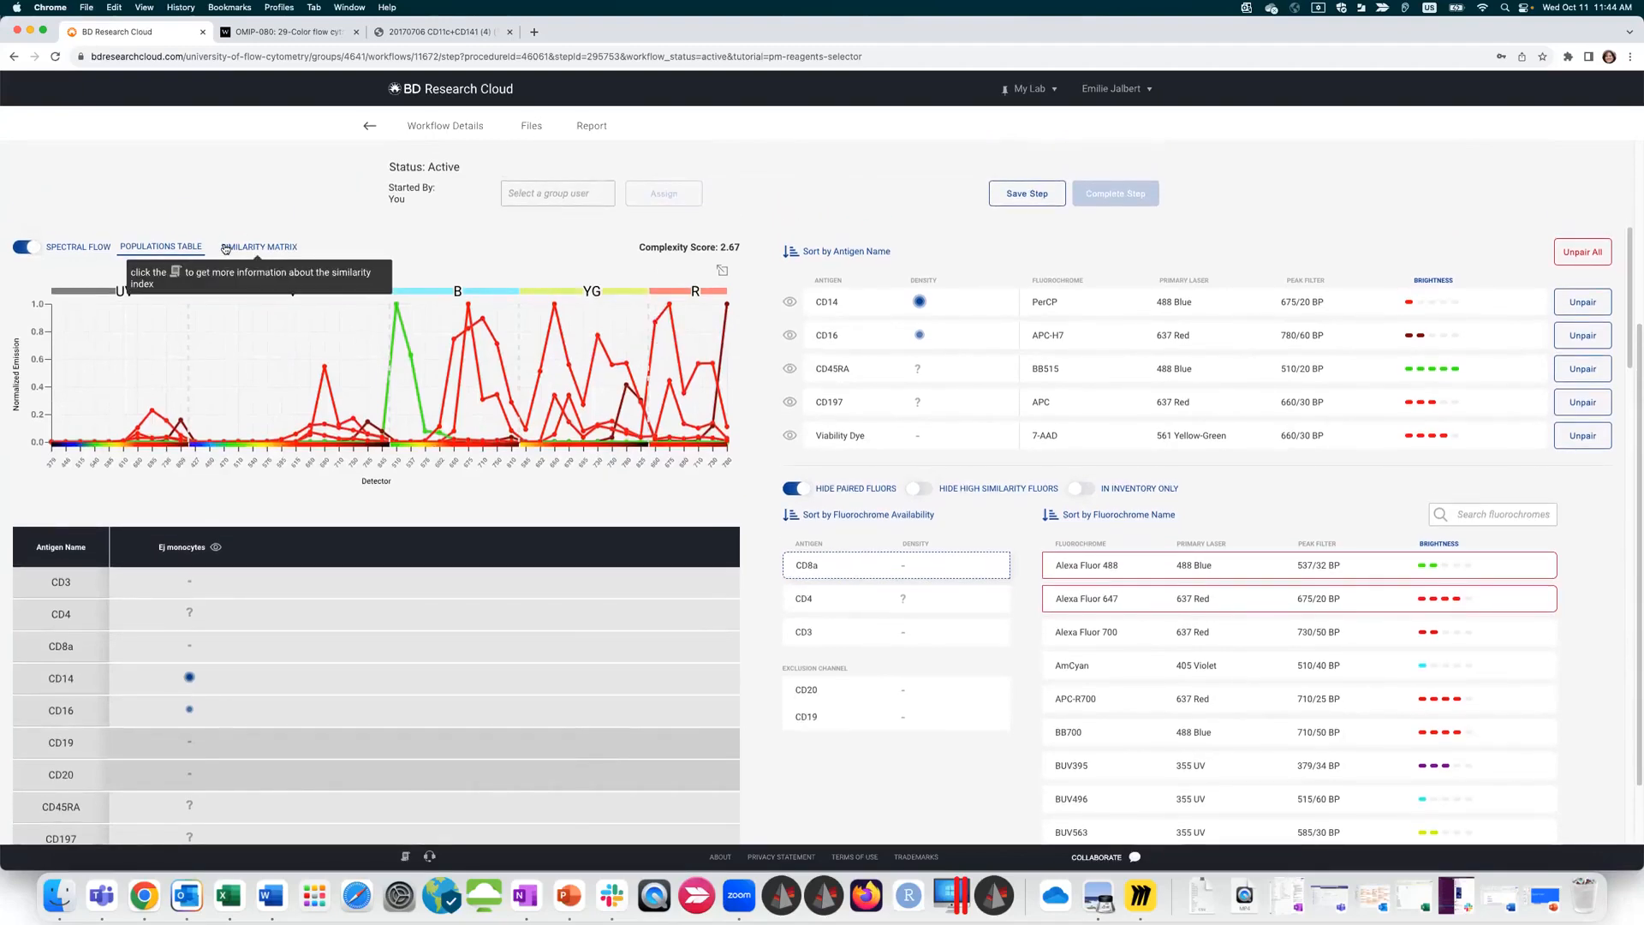
{"action": "left_click", "coordinate": [225, 249]}
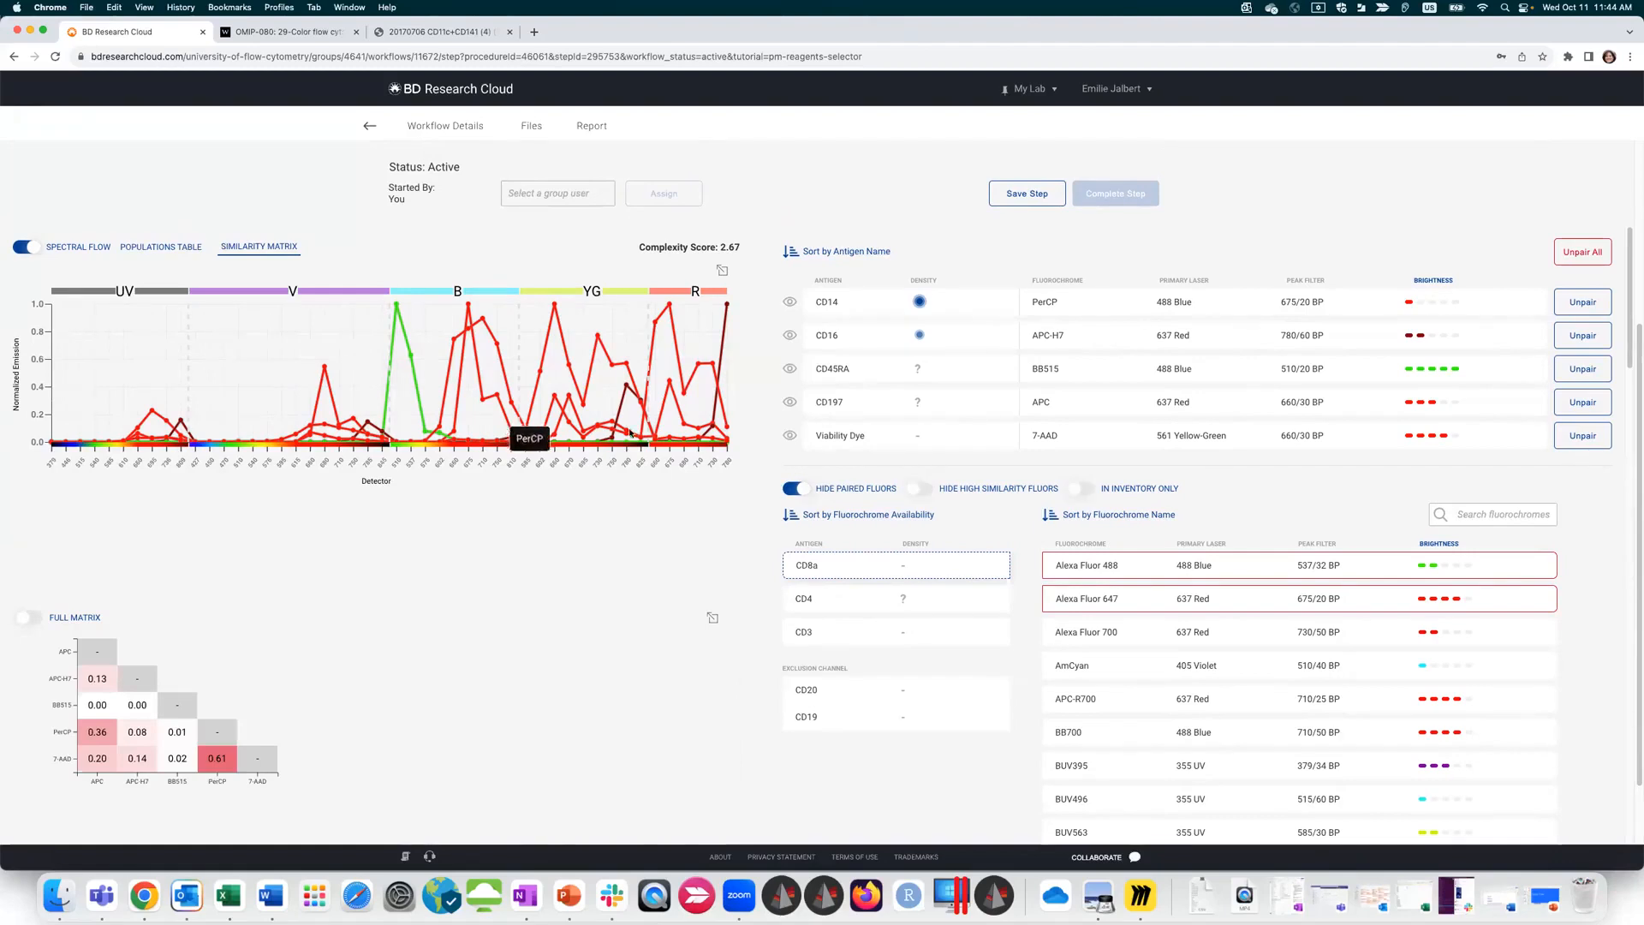
Step: Preview Alexa Fluor 700, AmCyan, APC-R700 and BB700 for CD8a to compare their similarity indices and complexity scores
{"action": "left_click", "coordinate": [1095, 638]}
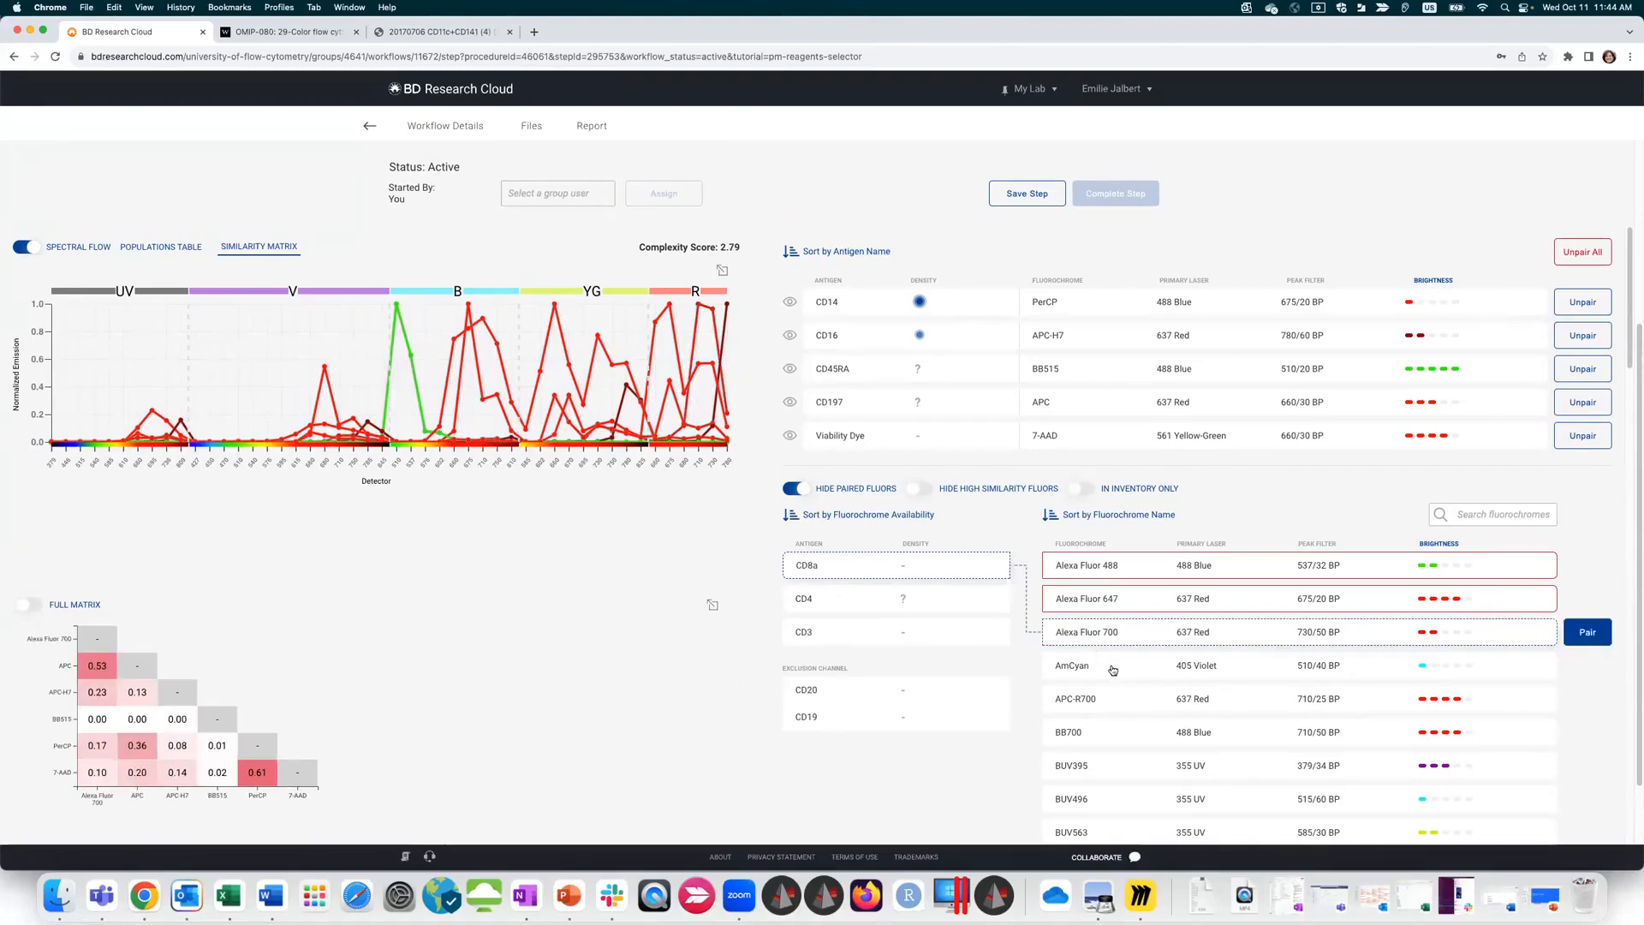
{"action": "left_click", "coordinate": [1112, 669]}
{"action": "left_click", "coordinate": [1114, 698]}
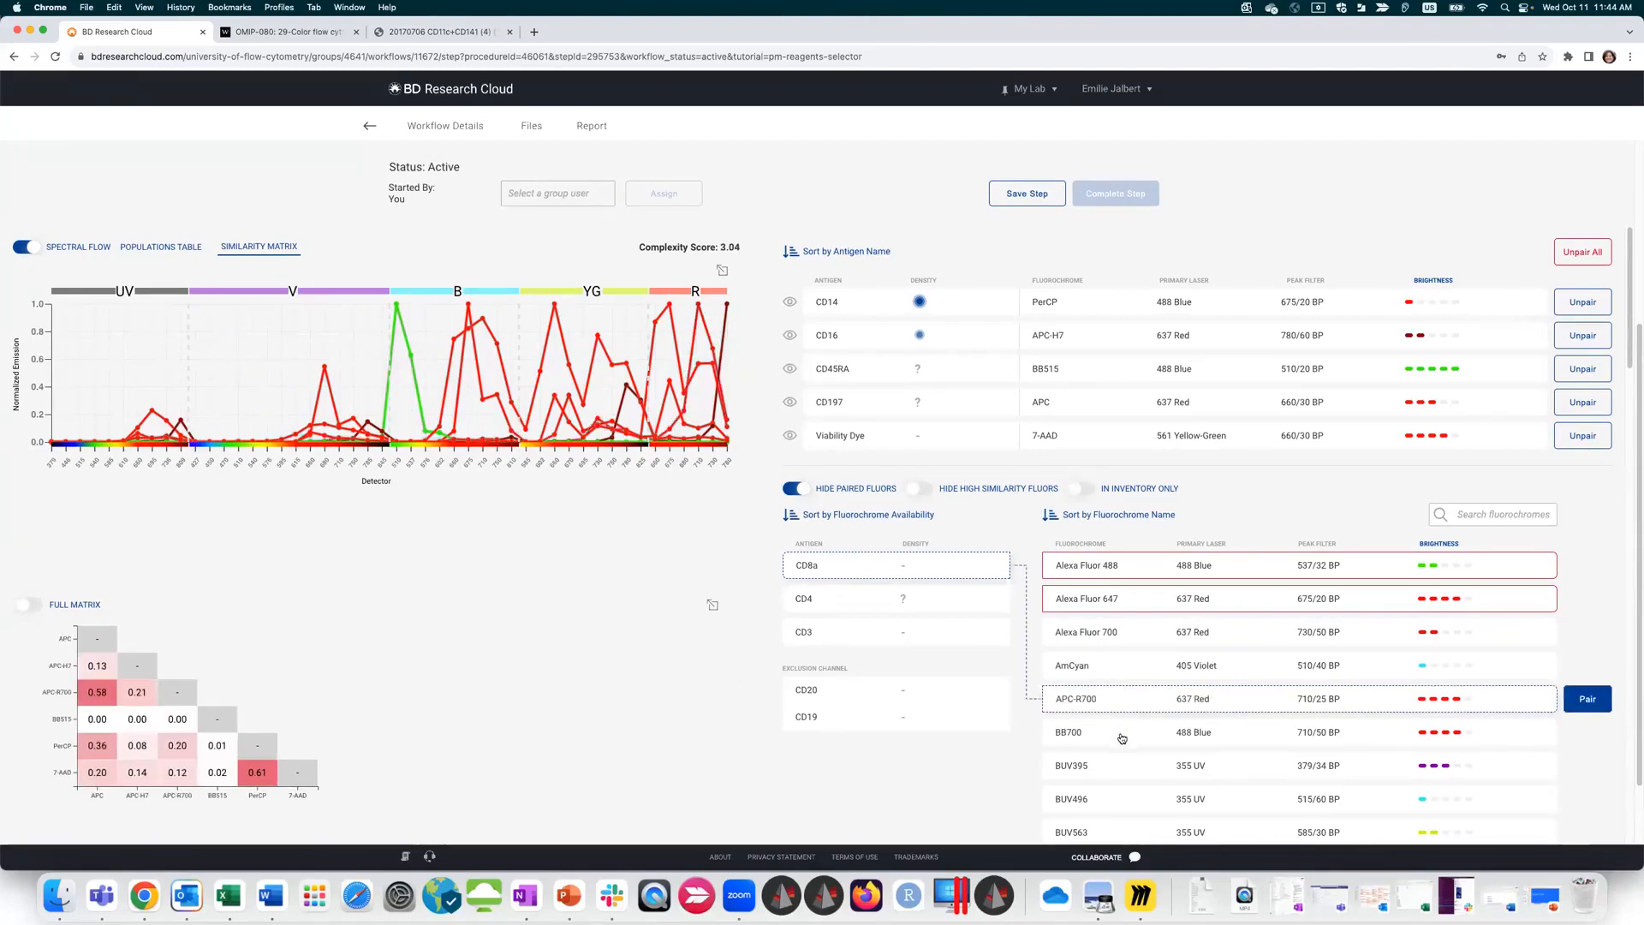
{"action": "left_click", "coordinate": [1122, 736]}
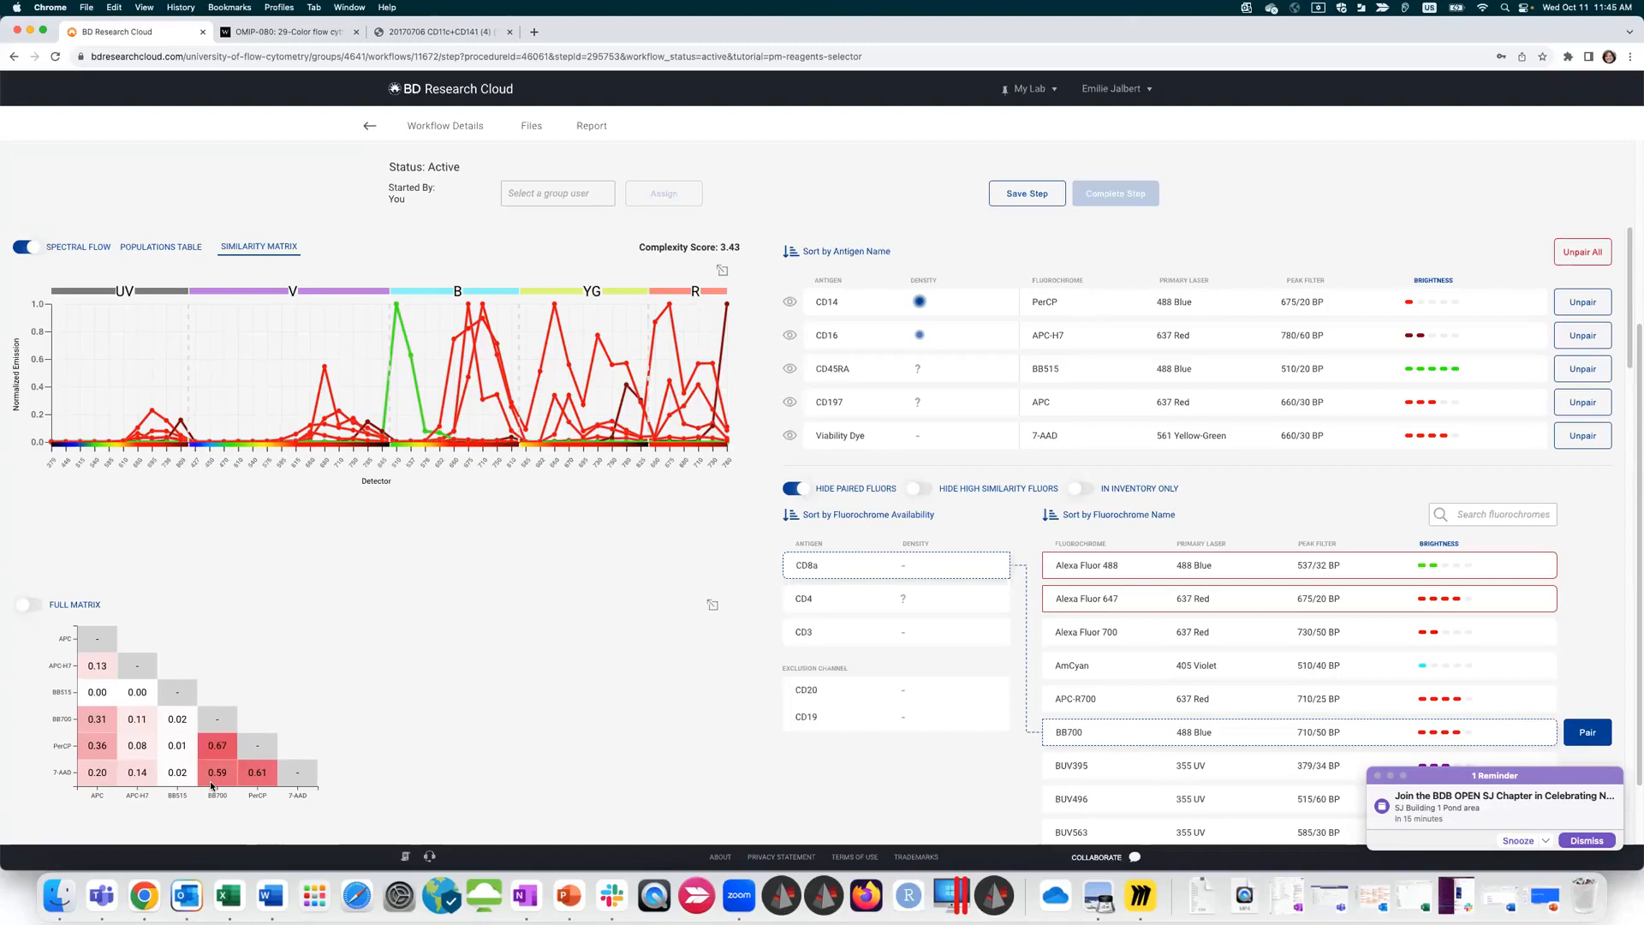
{"action": "left_click", "coordinate": [1580, 839]}
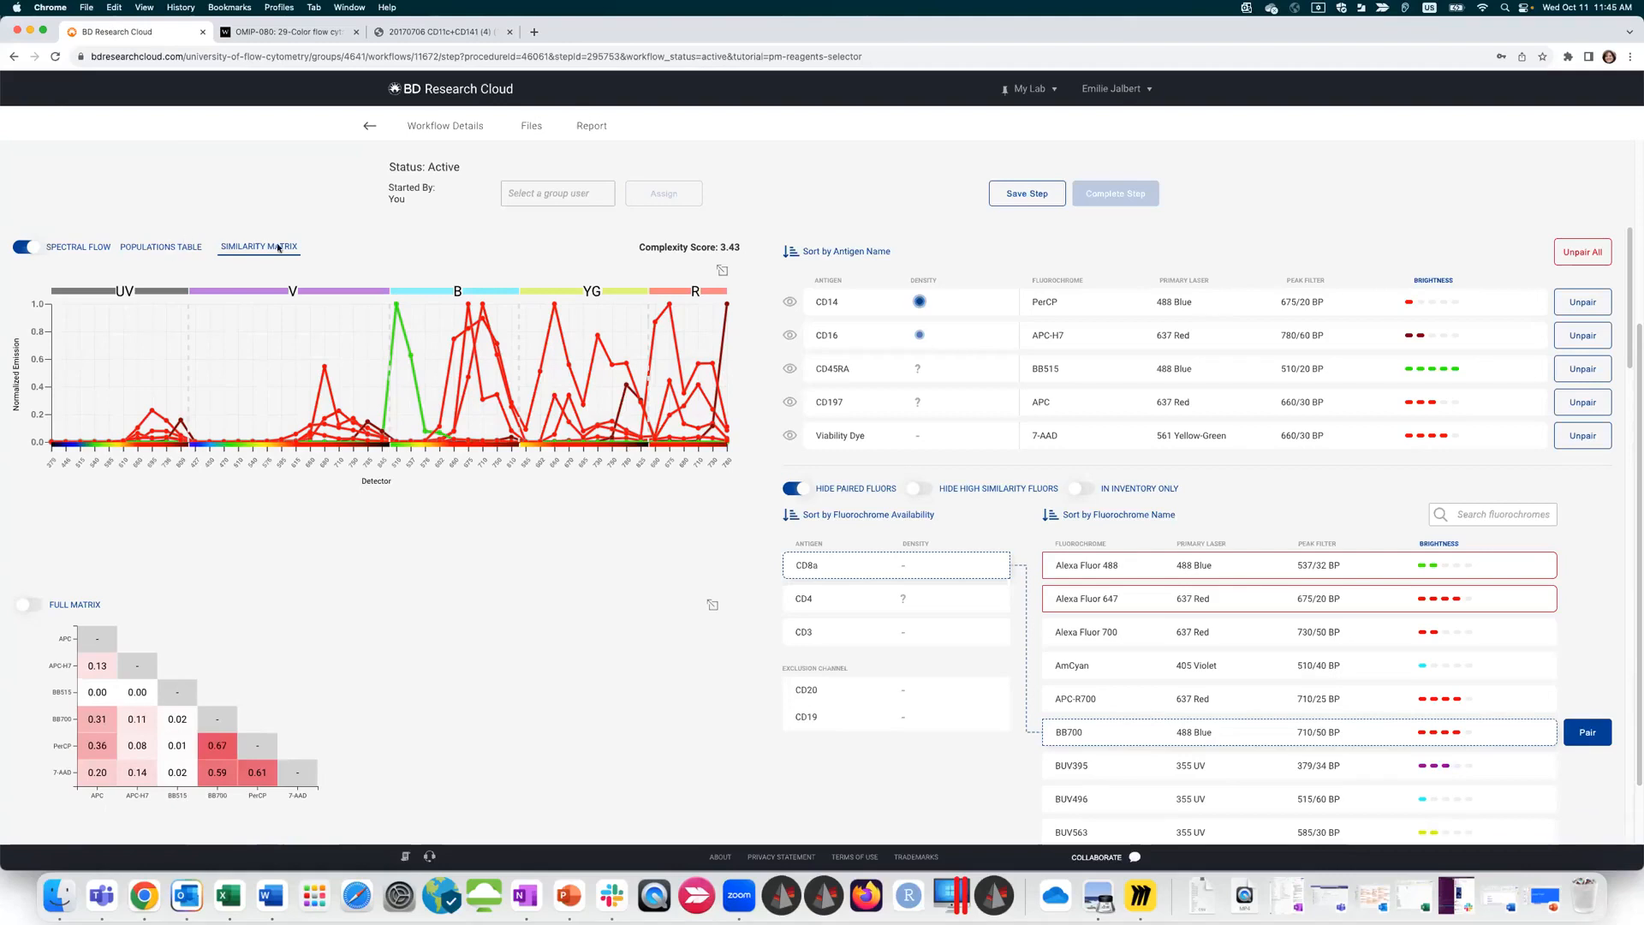
Step: Display the populations table and pair CD4 with AmCyan
{"action": "left_click", "coordinate": [161, 247]}
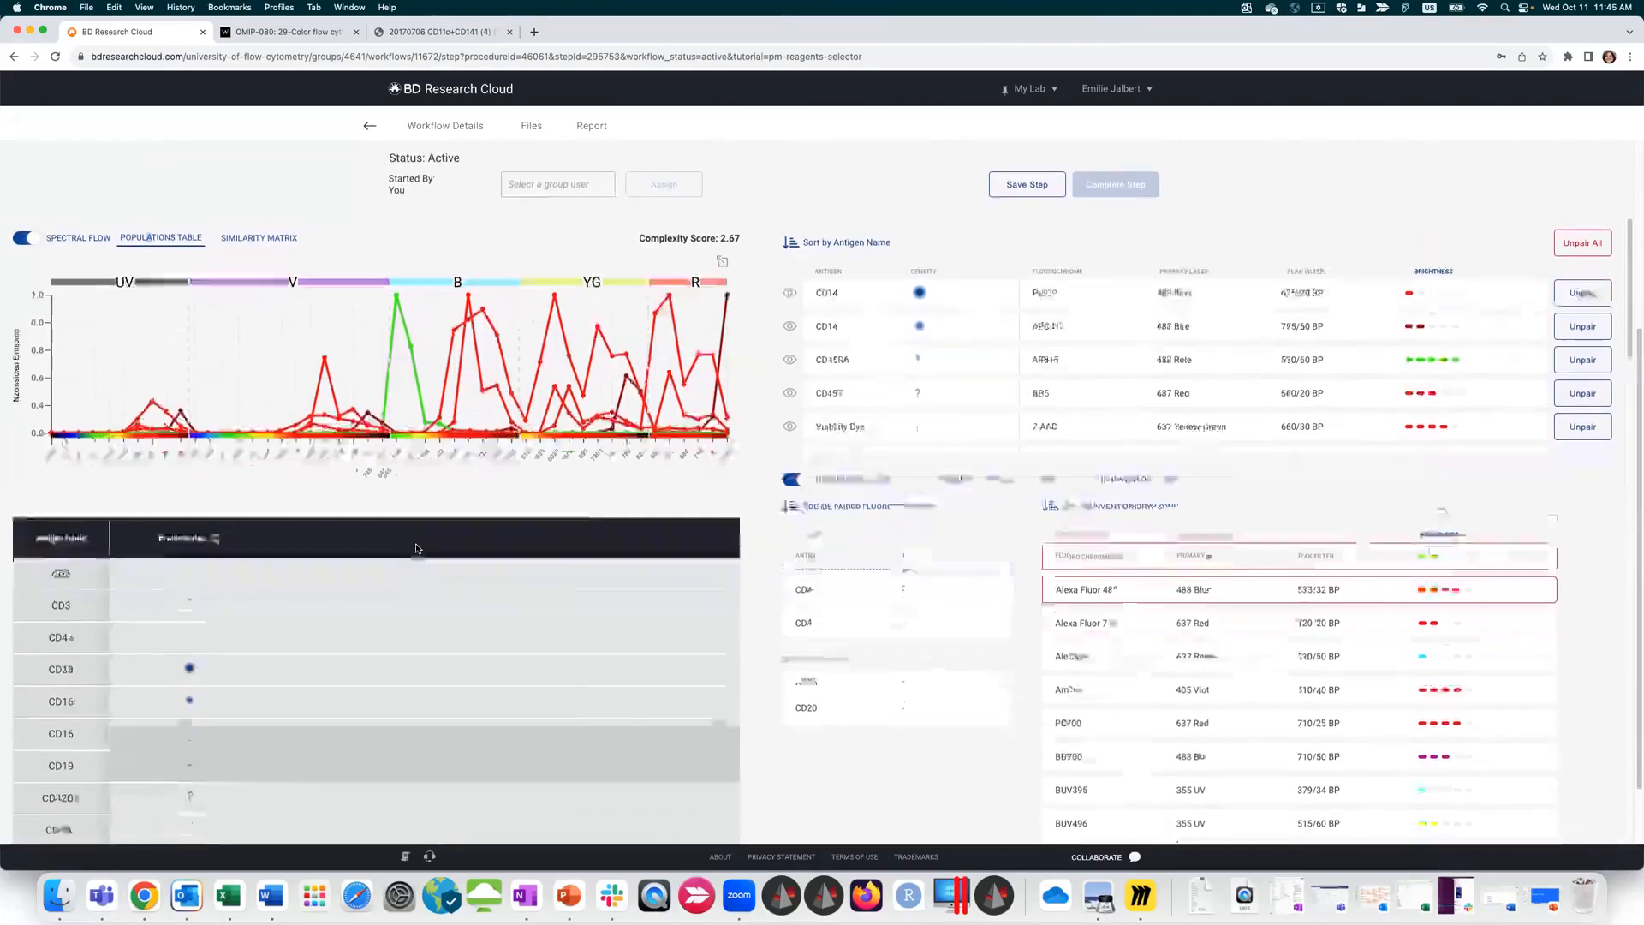
{"action": "scroll", "coordinate": [415, 548], "scroll_direction": "down", "scroll_amount": 2}
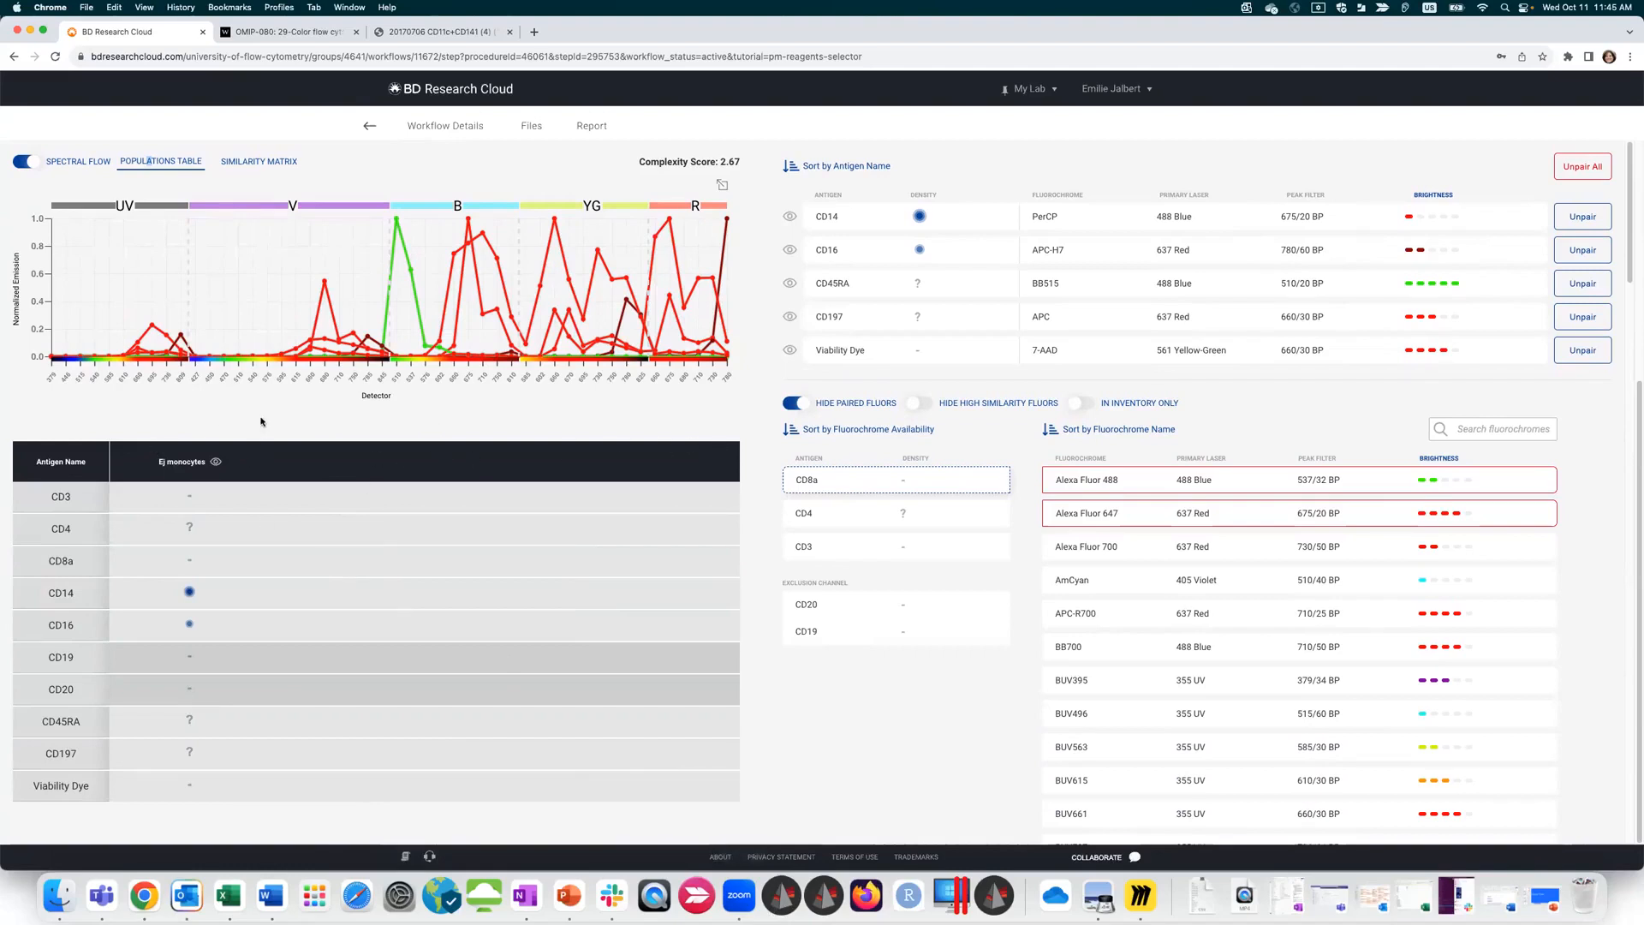
{"action": "left_click", "coordinate": [856, 520]}
{"action": "left_click", "coordinate": [1248, 585]}
{"action": "left_click", "coordinate": [1601, 585]}
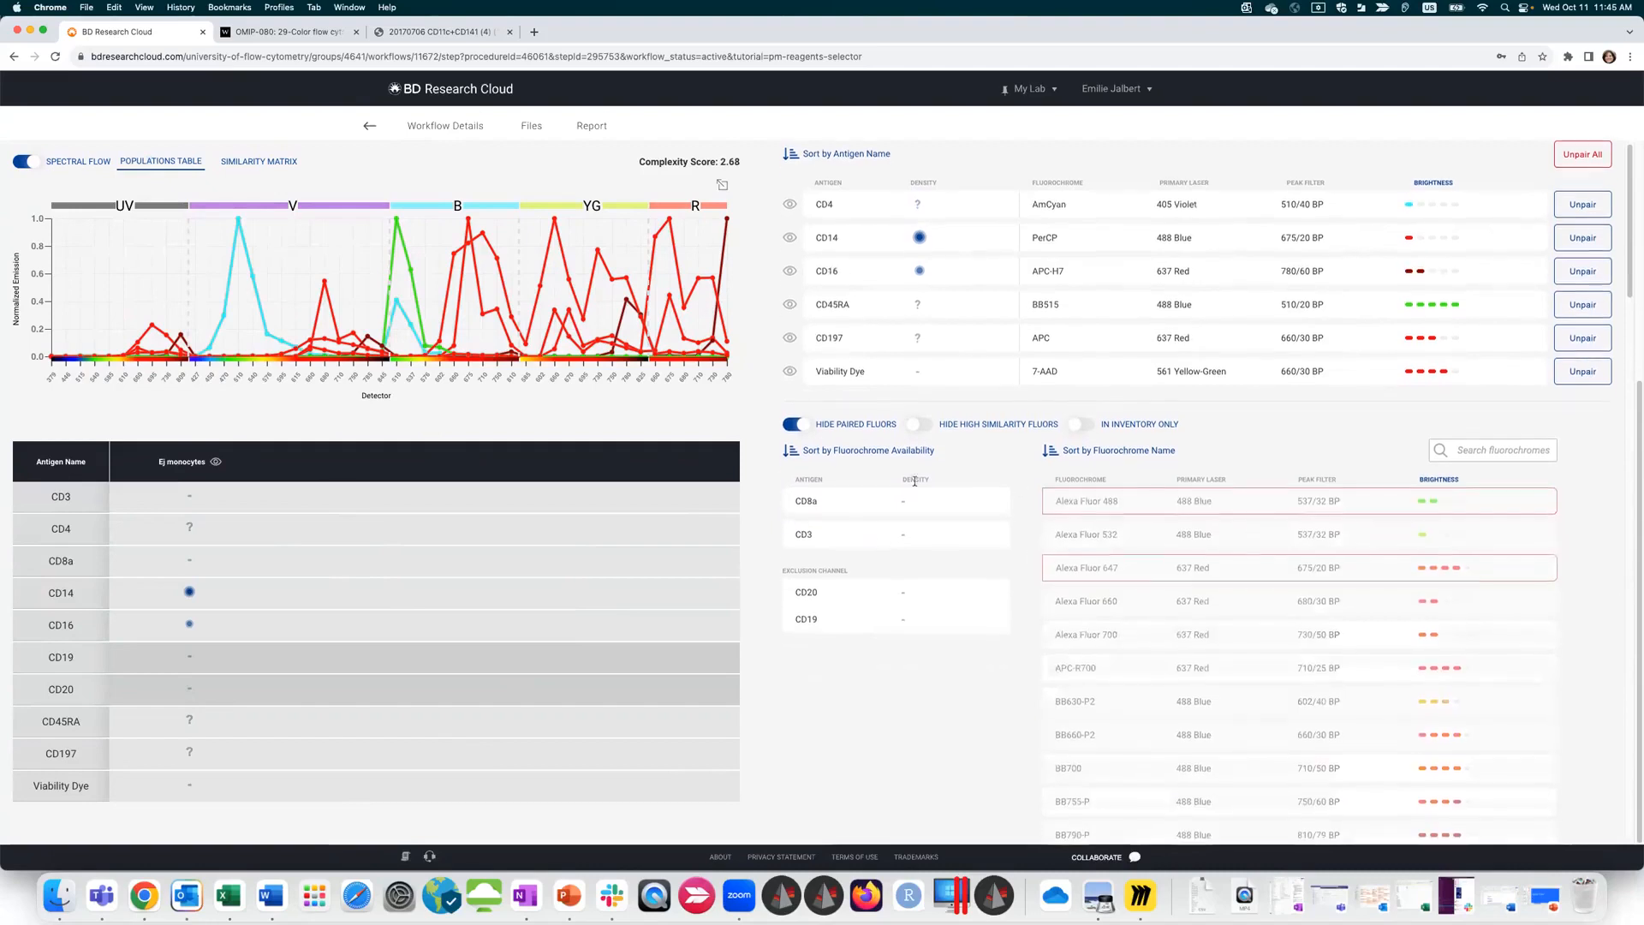
Step: Pair CD3 with Alexa Fluor 700 and CD8a with BUV496
{"action": "left_click", "coordinate": [856, 536]}
{"action": "left_click", "coordinate": [1165, 638]}
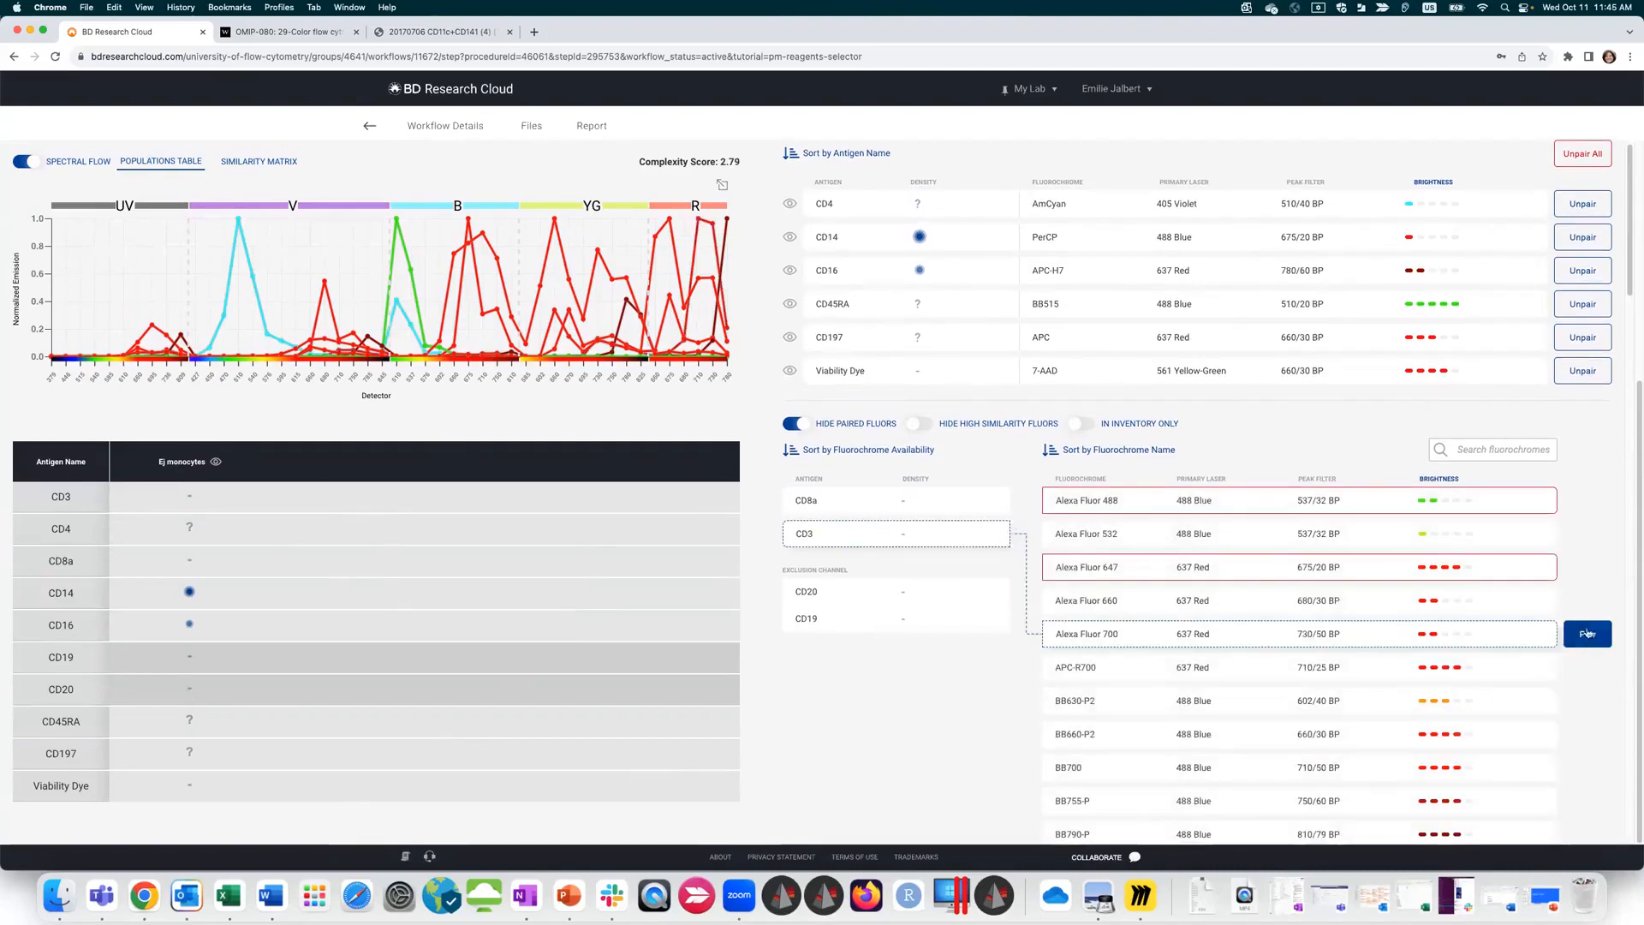
{"action": "left_click", "coordinate": [1583, 634]}
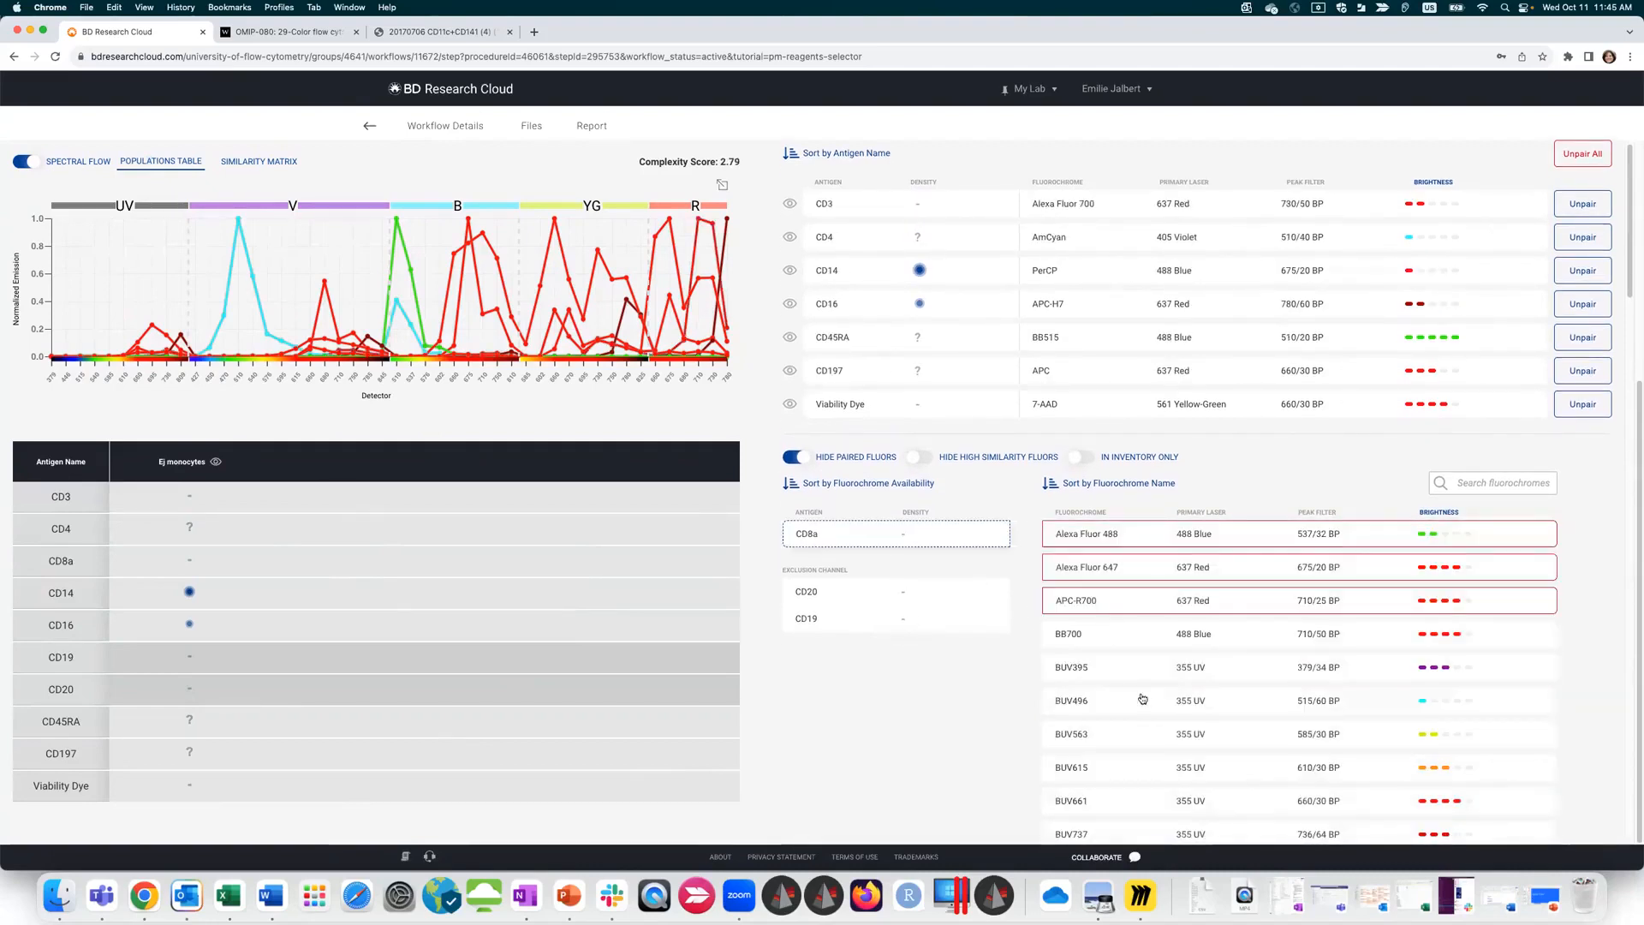
{"action": "left_click", "coordinate": [1273, 702]}
{"action": "left_click", "coordinate": [1597, 700]}
Step: Pair the CD20 and CD19 exclusion channel with BV605
{"action": "left_click", "coordinate": [892, 609]}
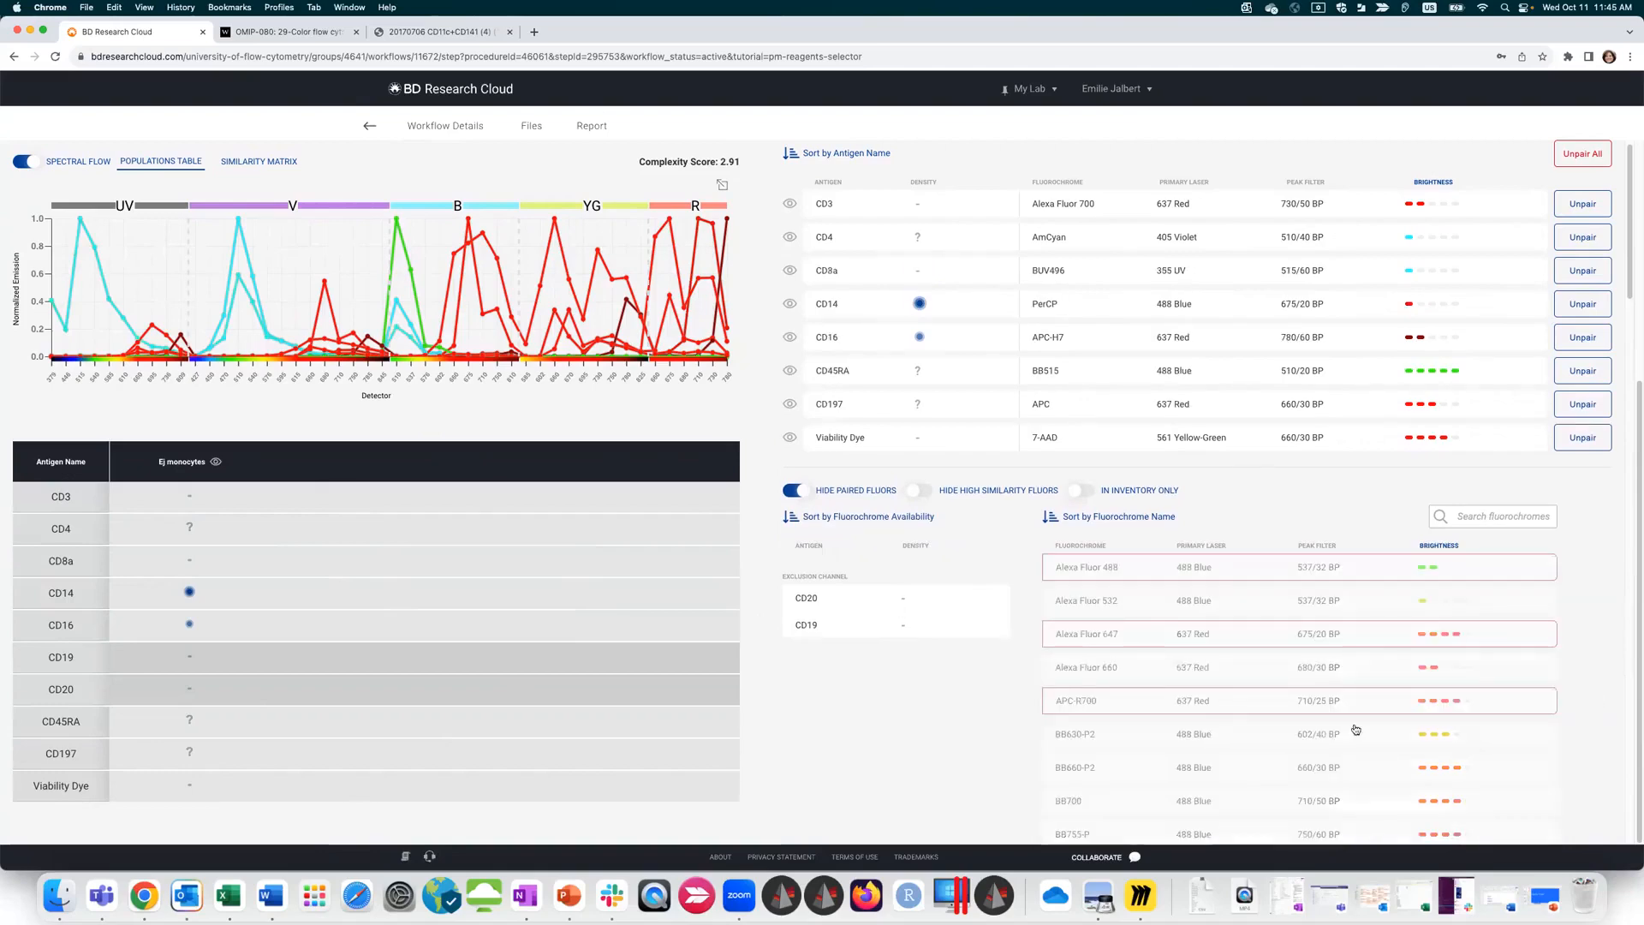
{"action": "scroll", "coordinate": [1357, 728], "scroll_direction": "down", "scroll_amount": 3}
{"action": "left_click", "coordinate": [1081, 669]}
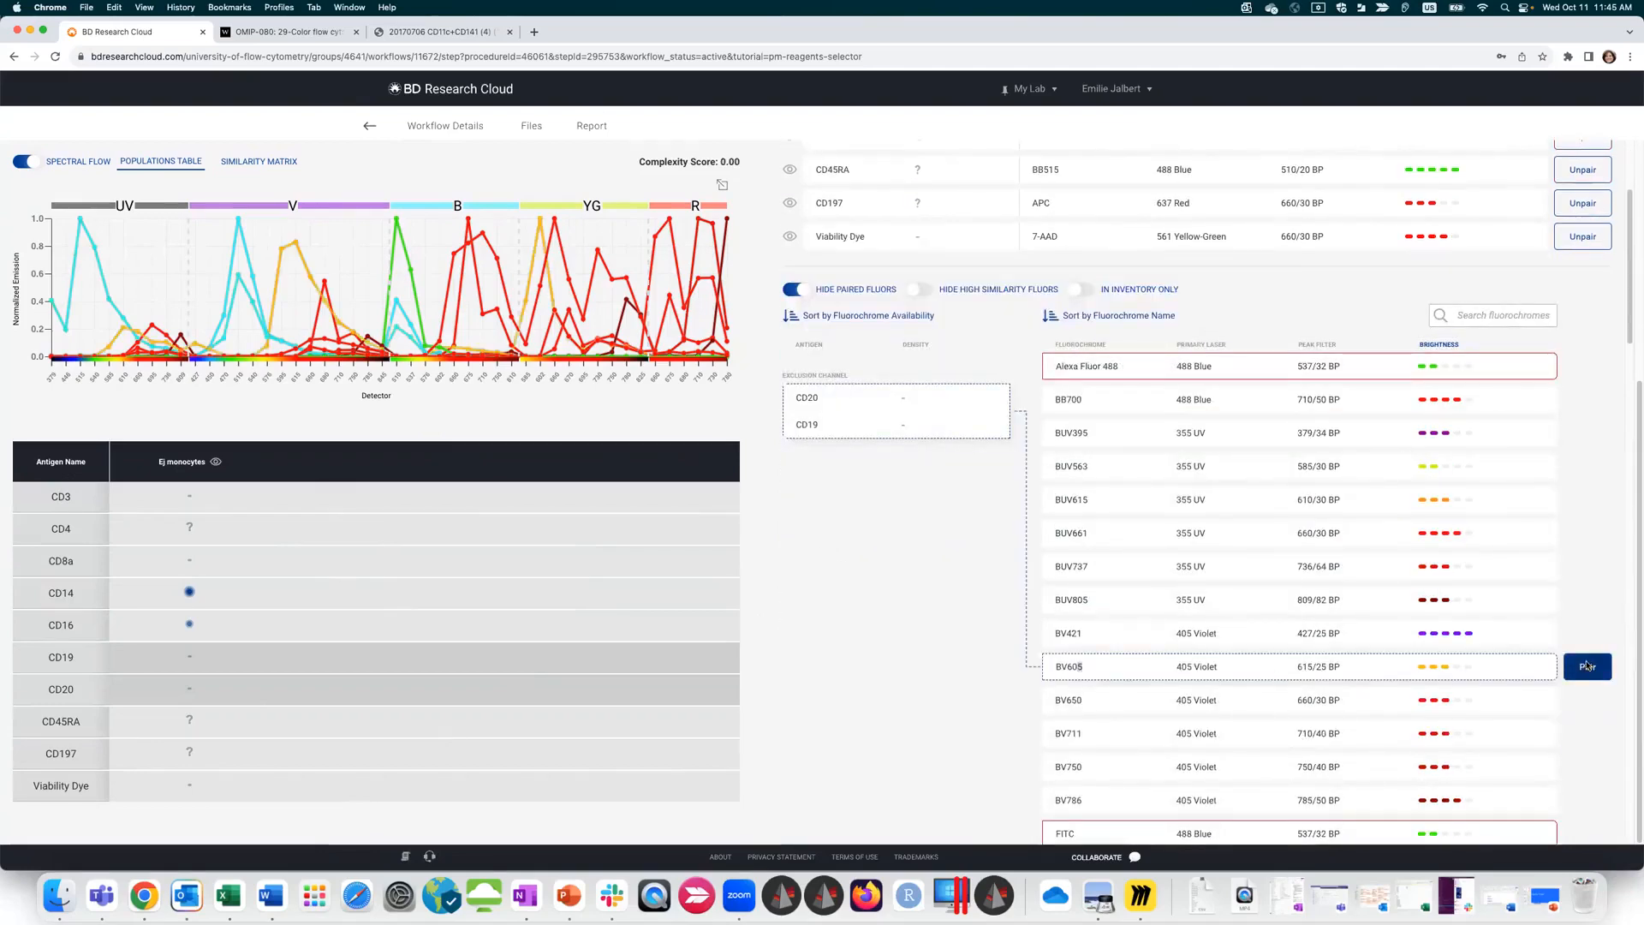
{"action": "left_click", "coordinate": [1586, 666]}
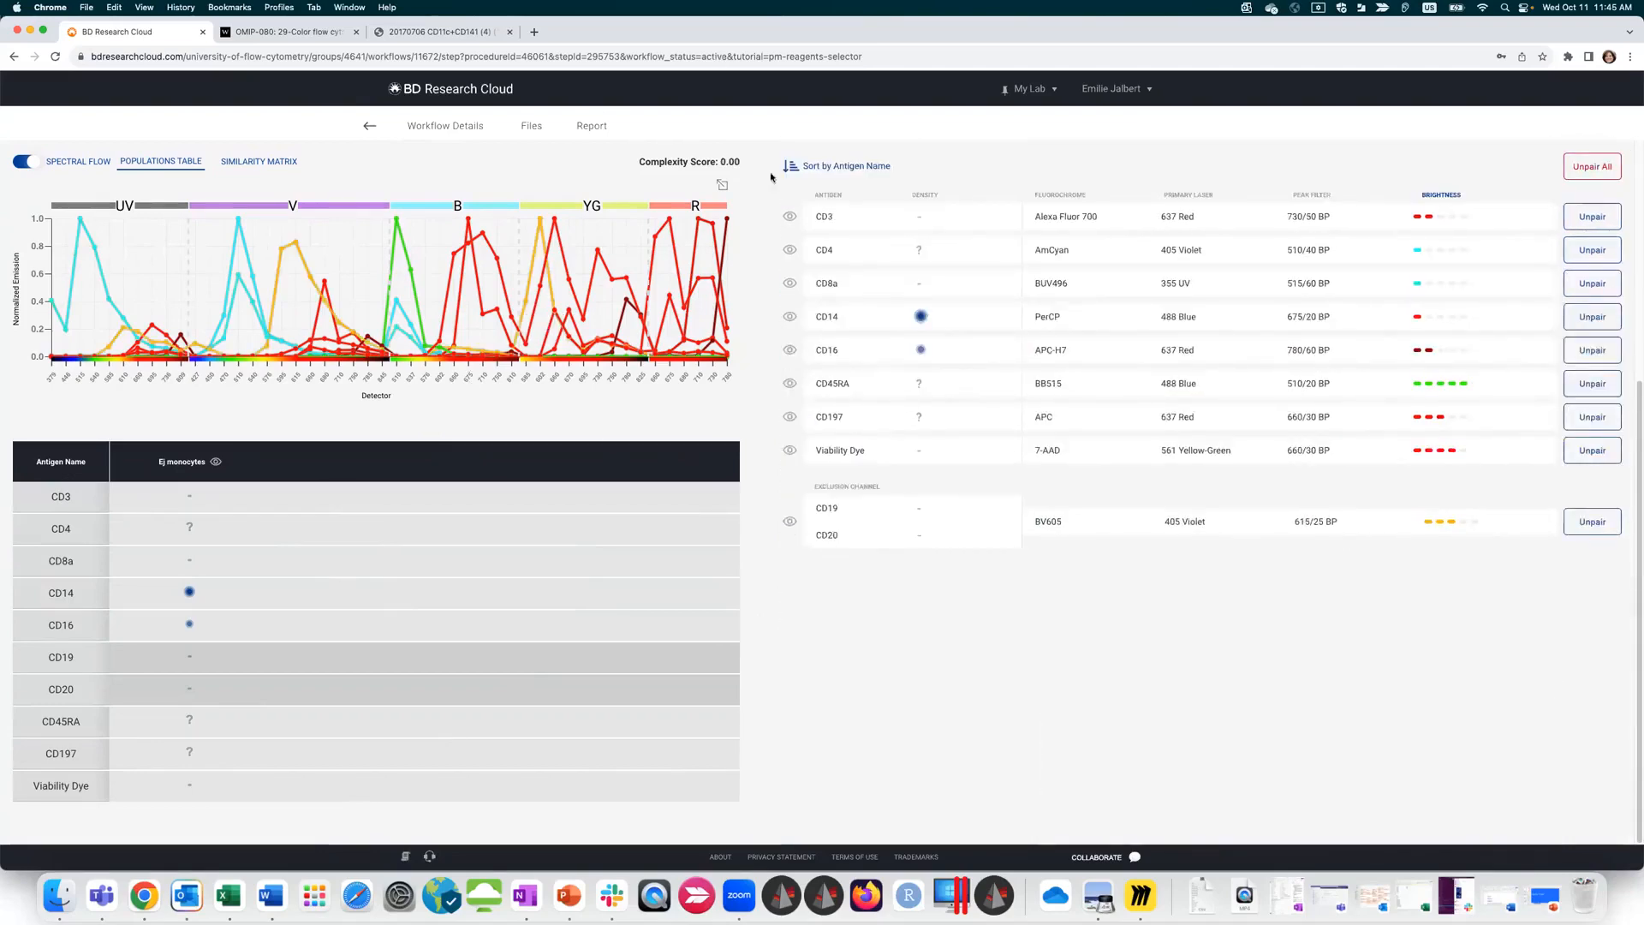
Step: Toggle CD3's spectrum off and on, and hide the spectra of CD4, CD8a, CD14 and CD16
{"action": "left_click", "coordinate": [789, 219]}
{"action": "left_click", "coordinate": [789, 218]}
{"action": "left_click", "coordinate": [790, 250]}
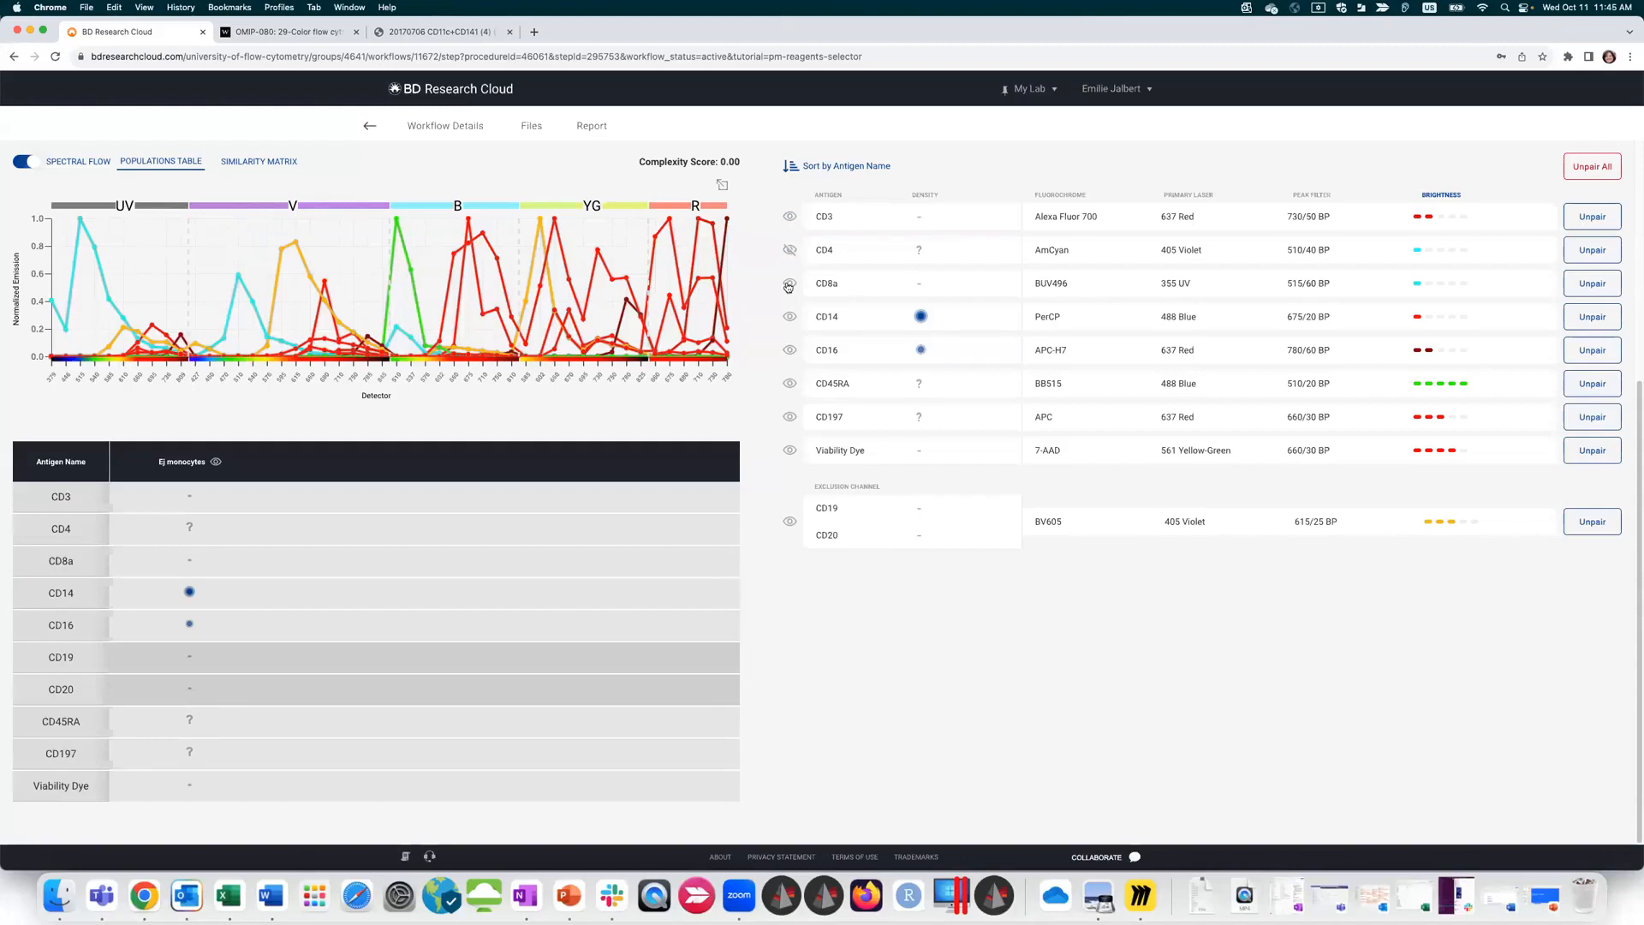
{"action": "left_click", "coordinate": [790, 282]}
{"action": "left_click", "coordinate": [789, 318]}
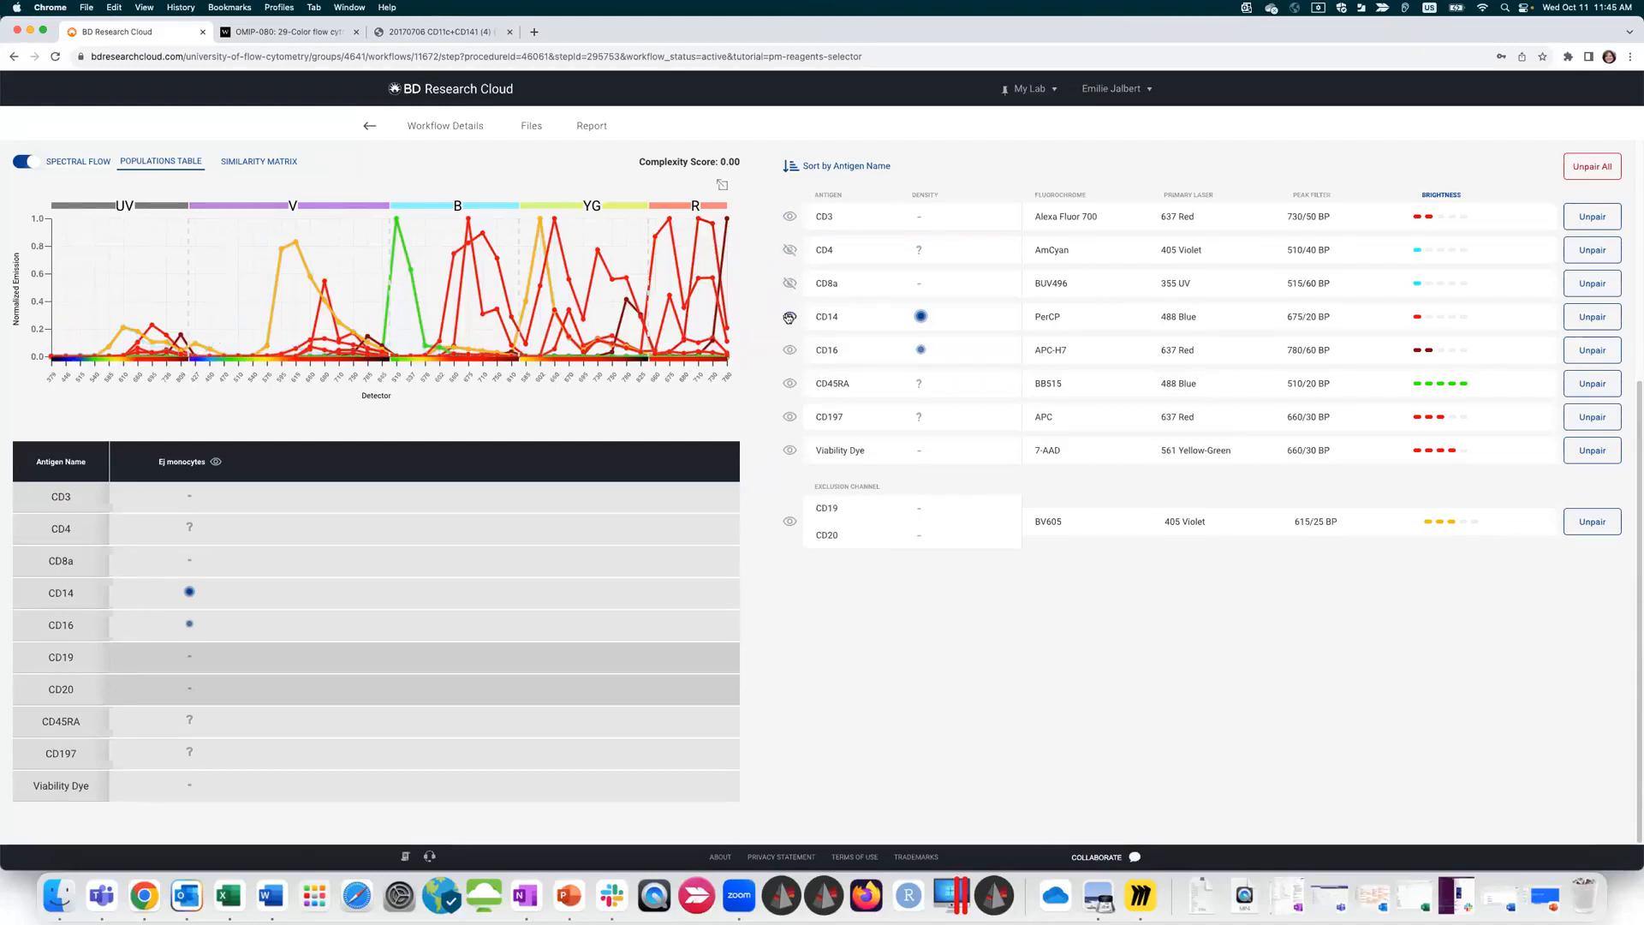
{"action": "left_click", "coordinate": [791, 350]}
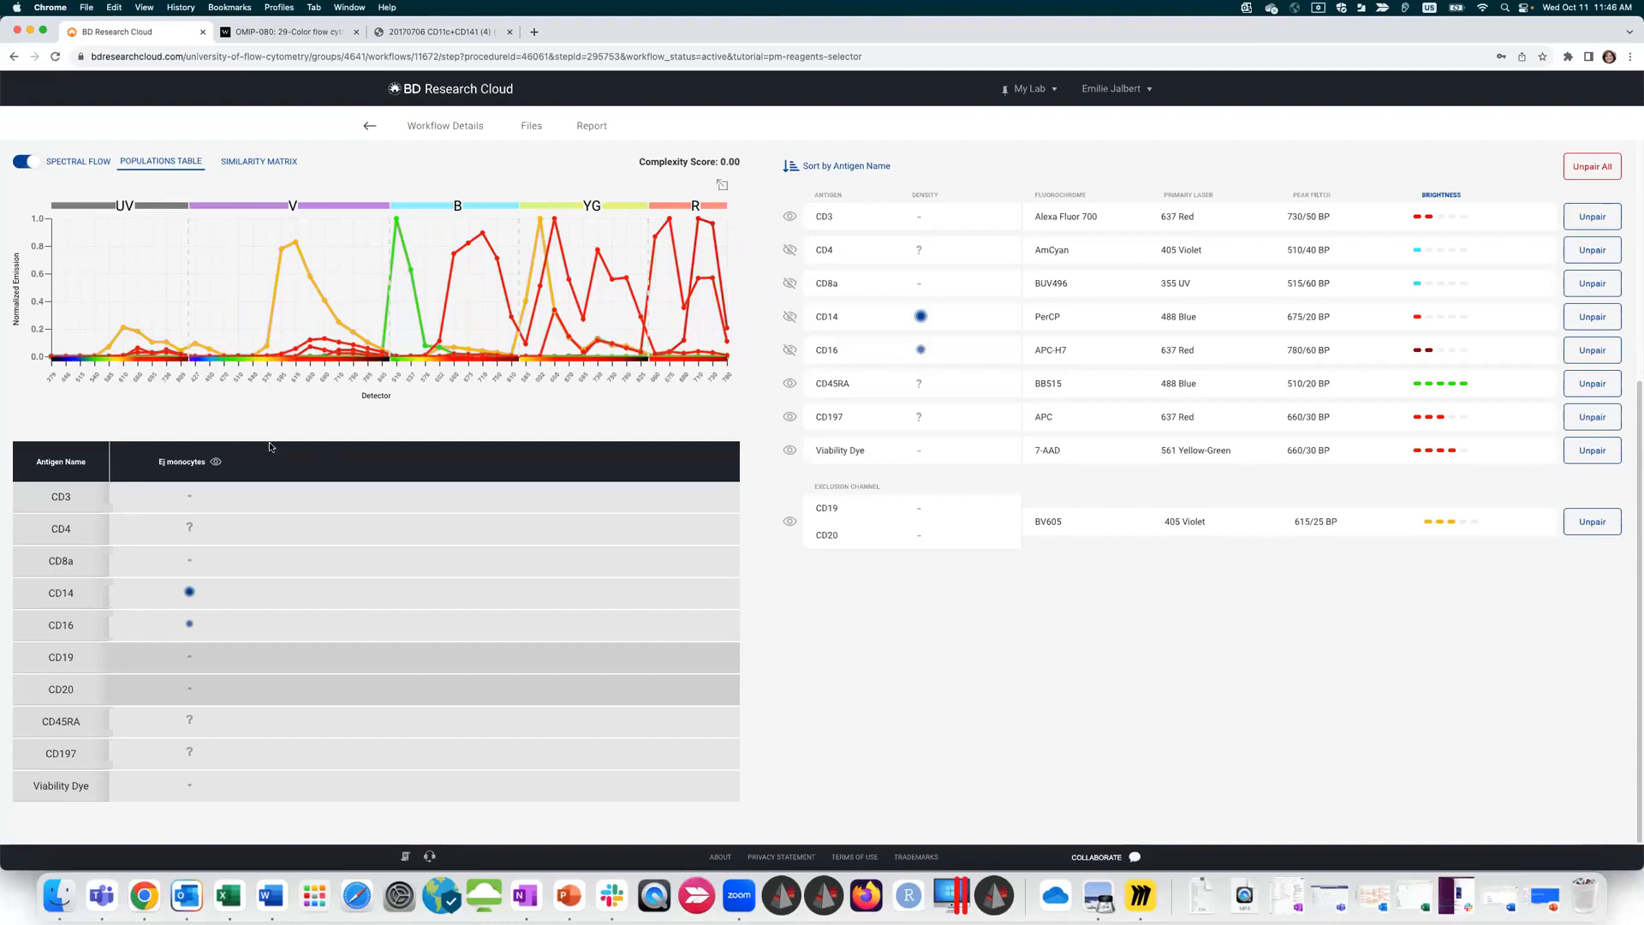
Step: Show only the Ej monocytes population's spectra and, with spectral flow off, inspect them under the 355, 405, 488, 561 and 637 nm lasers
{"action": "left_click", "coordinate": [216, 463]}
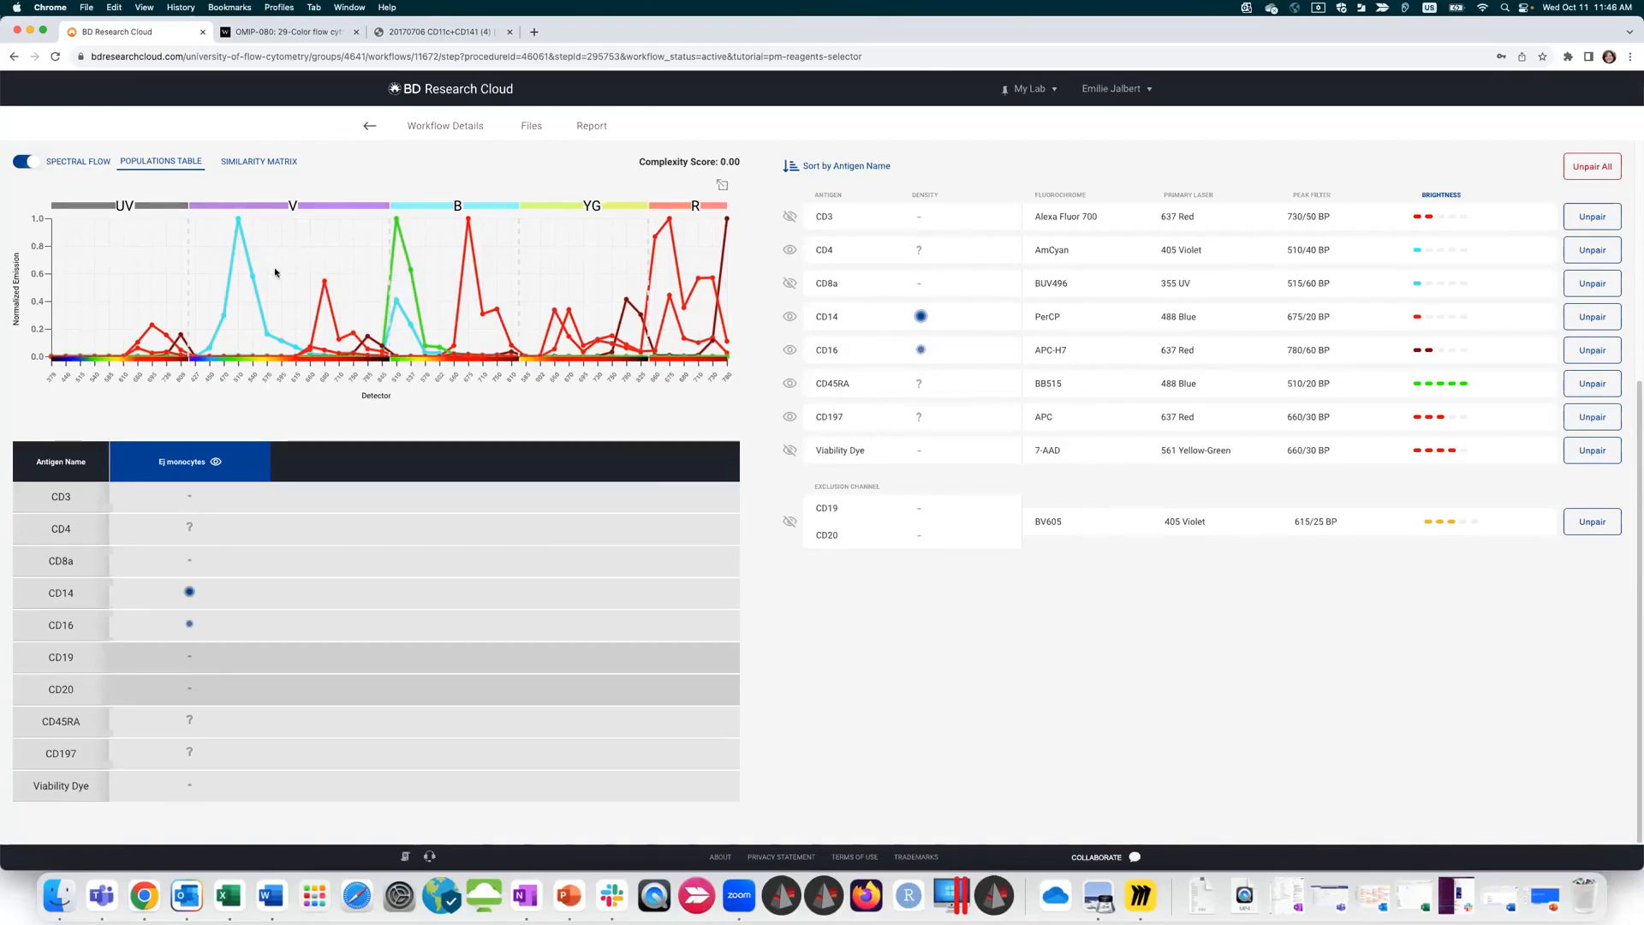
{"action": "left_click", "coordinate": [28, 163]}
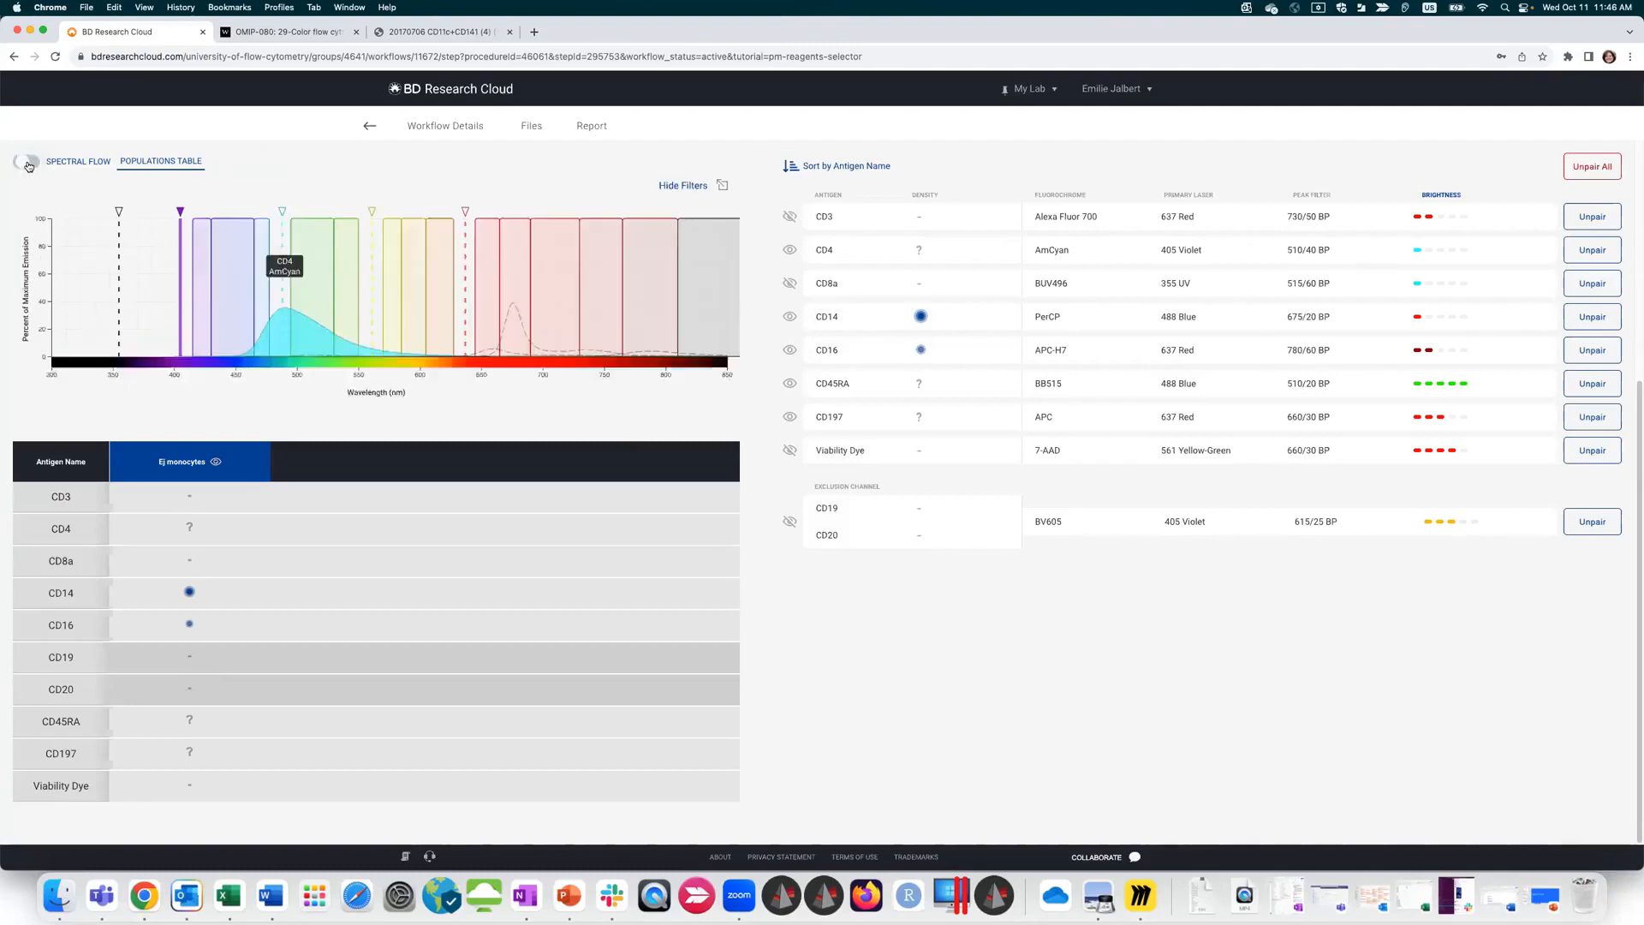
{"action": "left_click", "coordinate": [117, 291]}
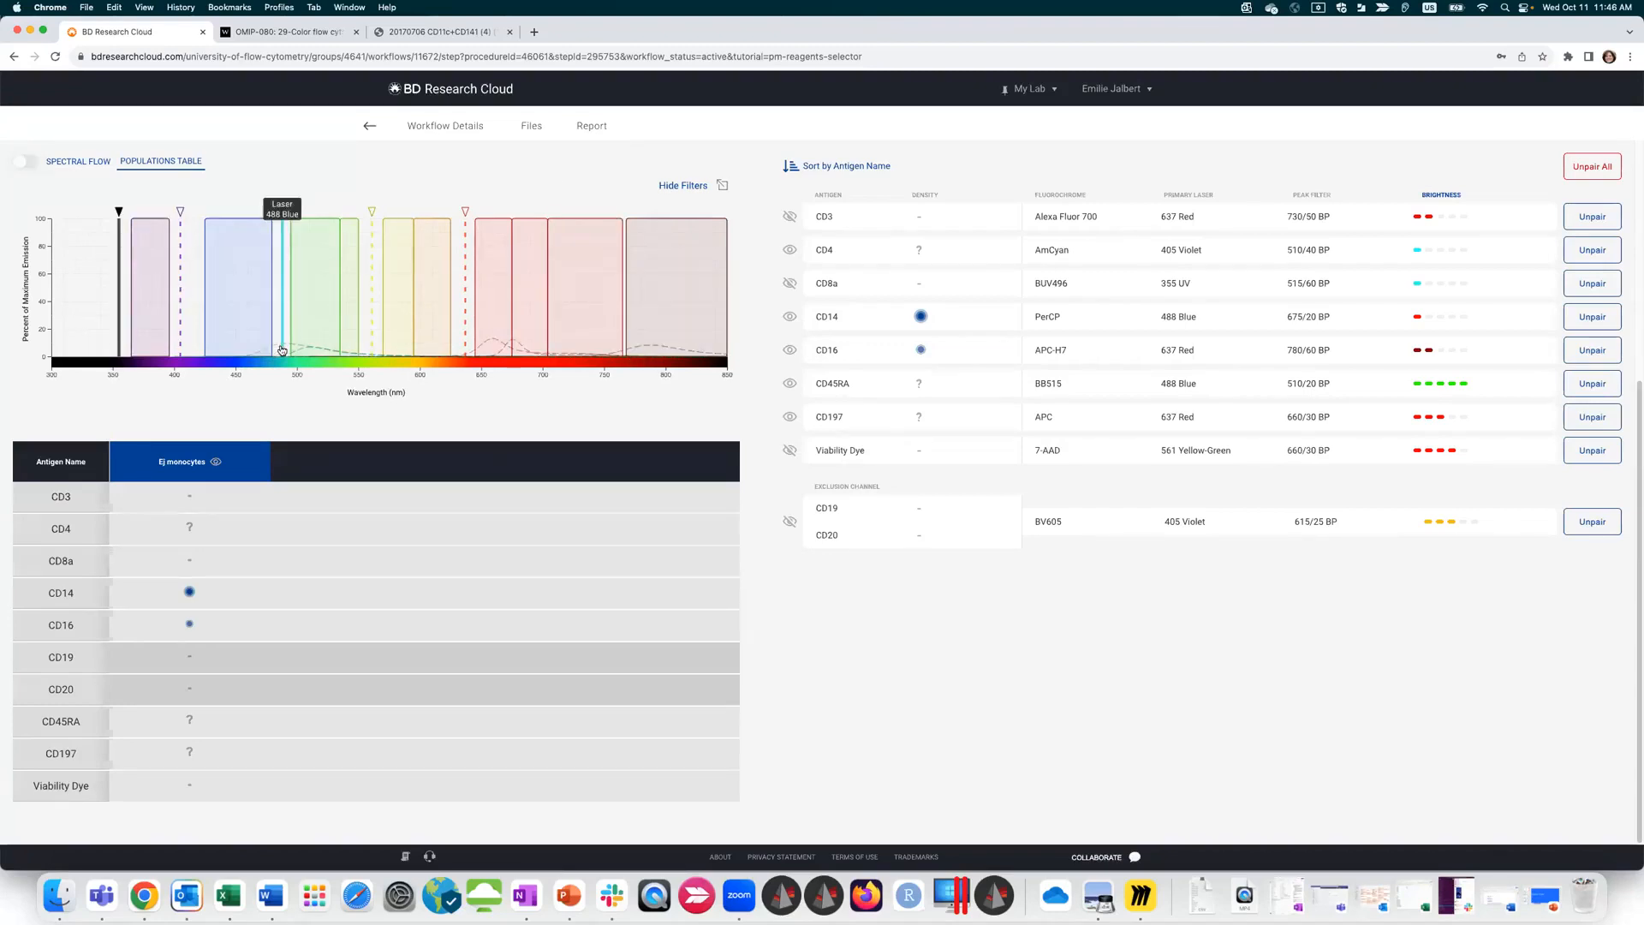
{"action": "left_click", "coordinate": [181, 260]}
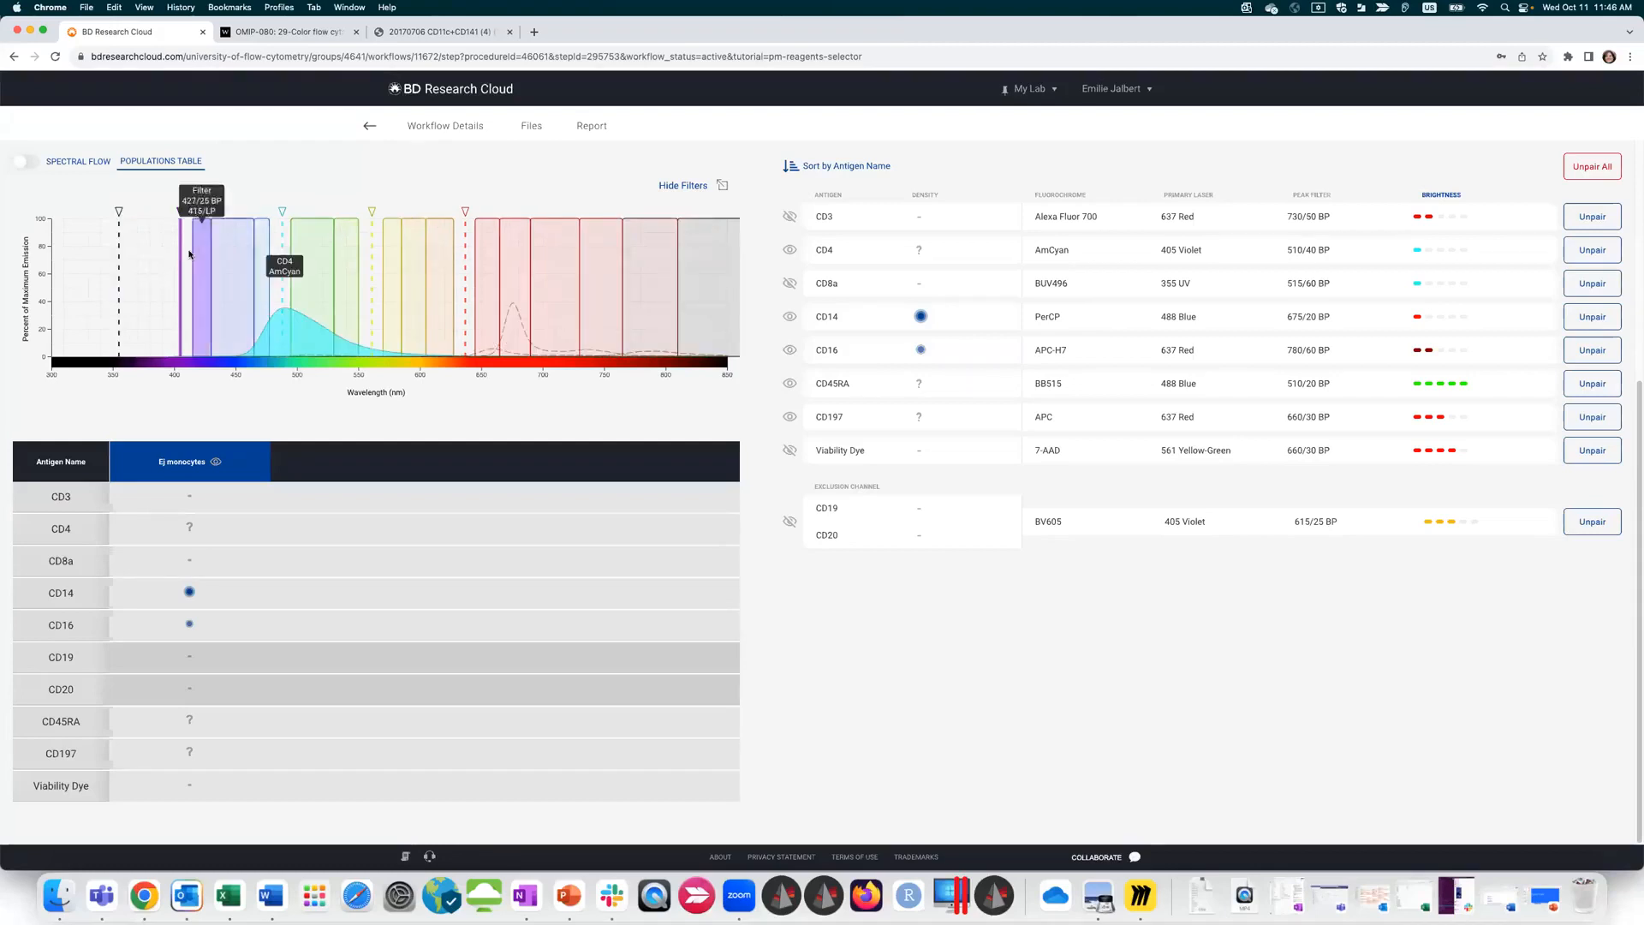
{"action": "left_click", "coordinate": [283, 255]}
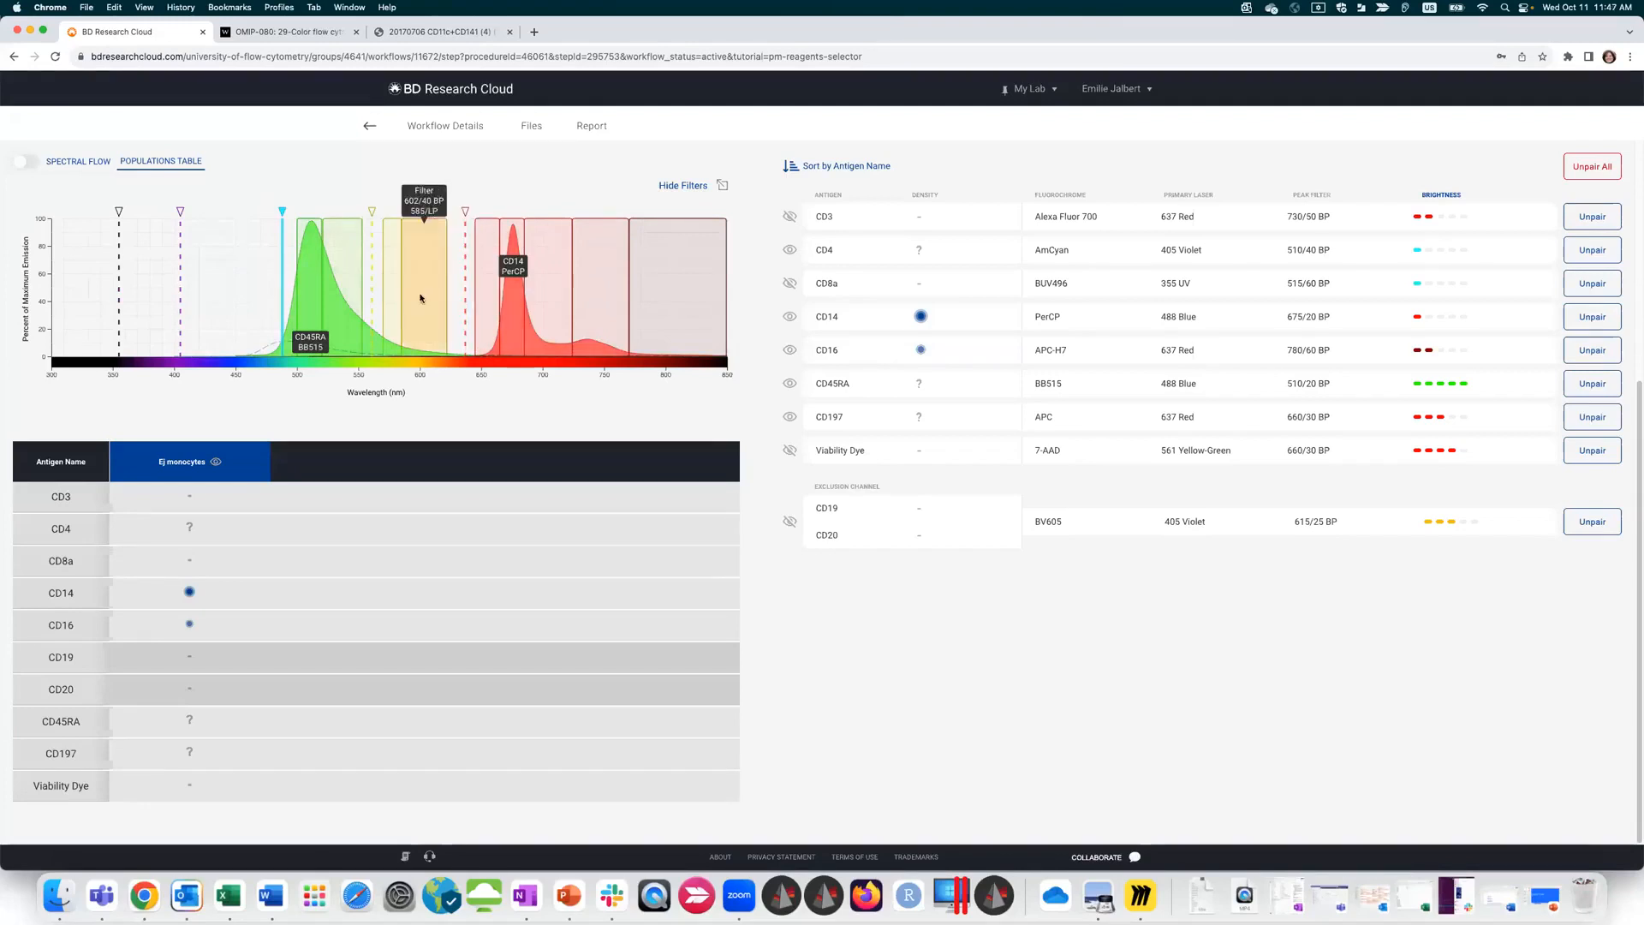
{"action": "left_click", "coordinate": [374, 287]}
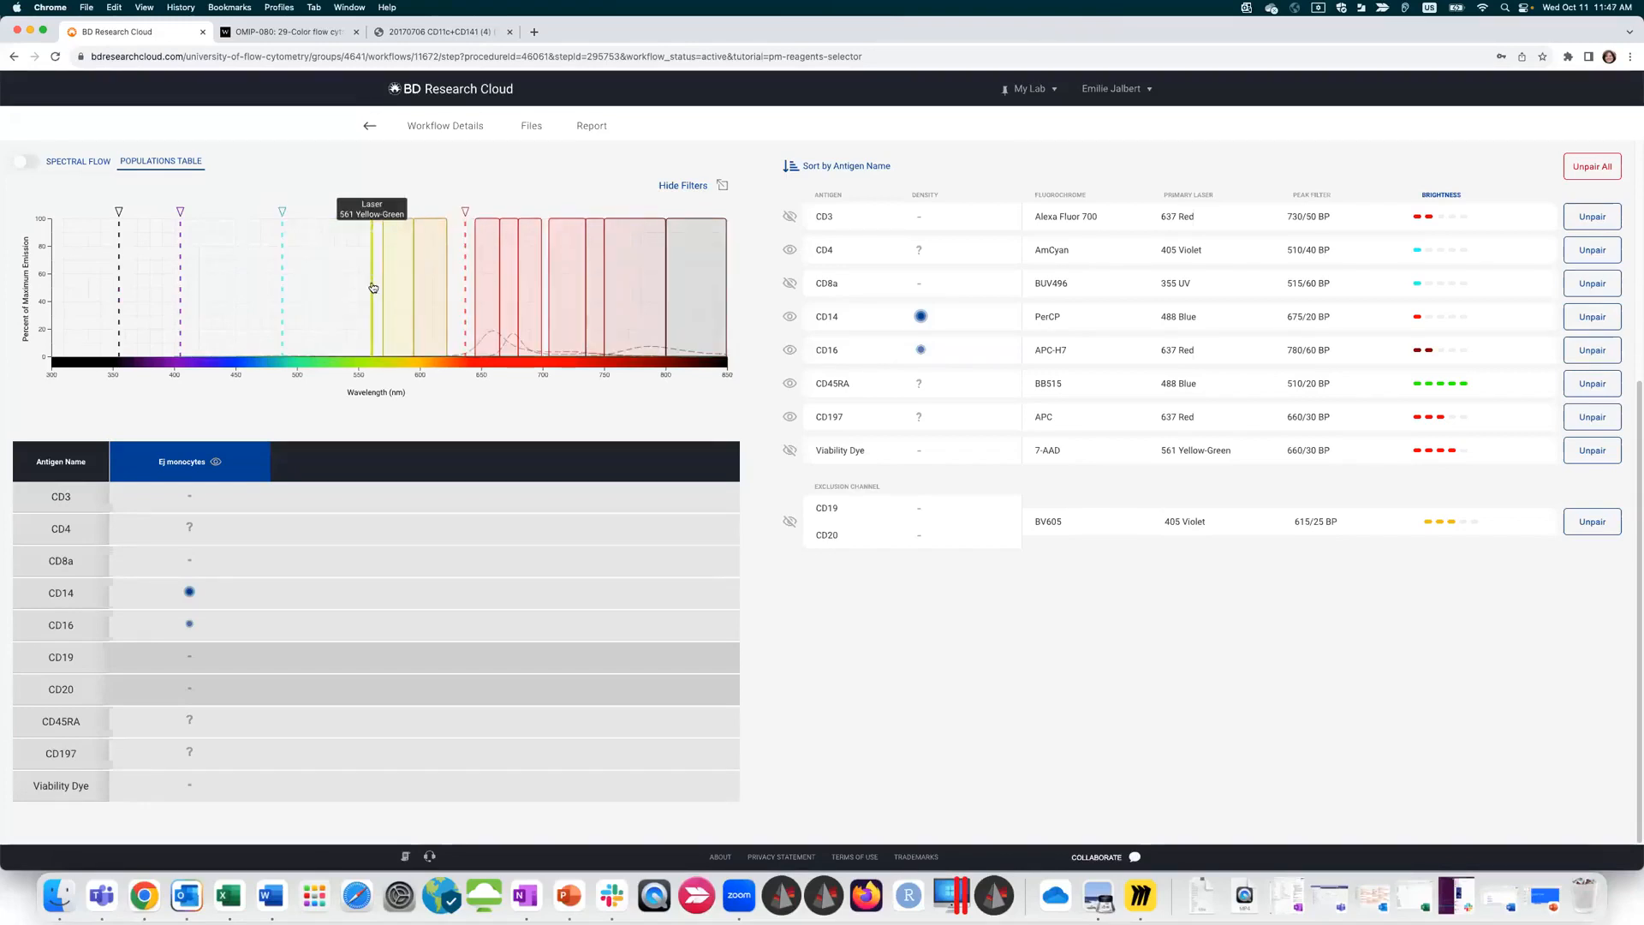
{"action": "left_click", "coordinate": [460, 282]}
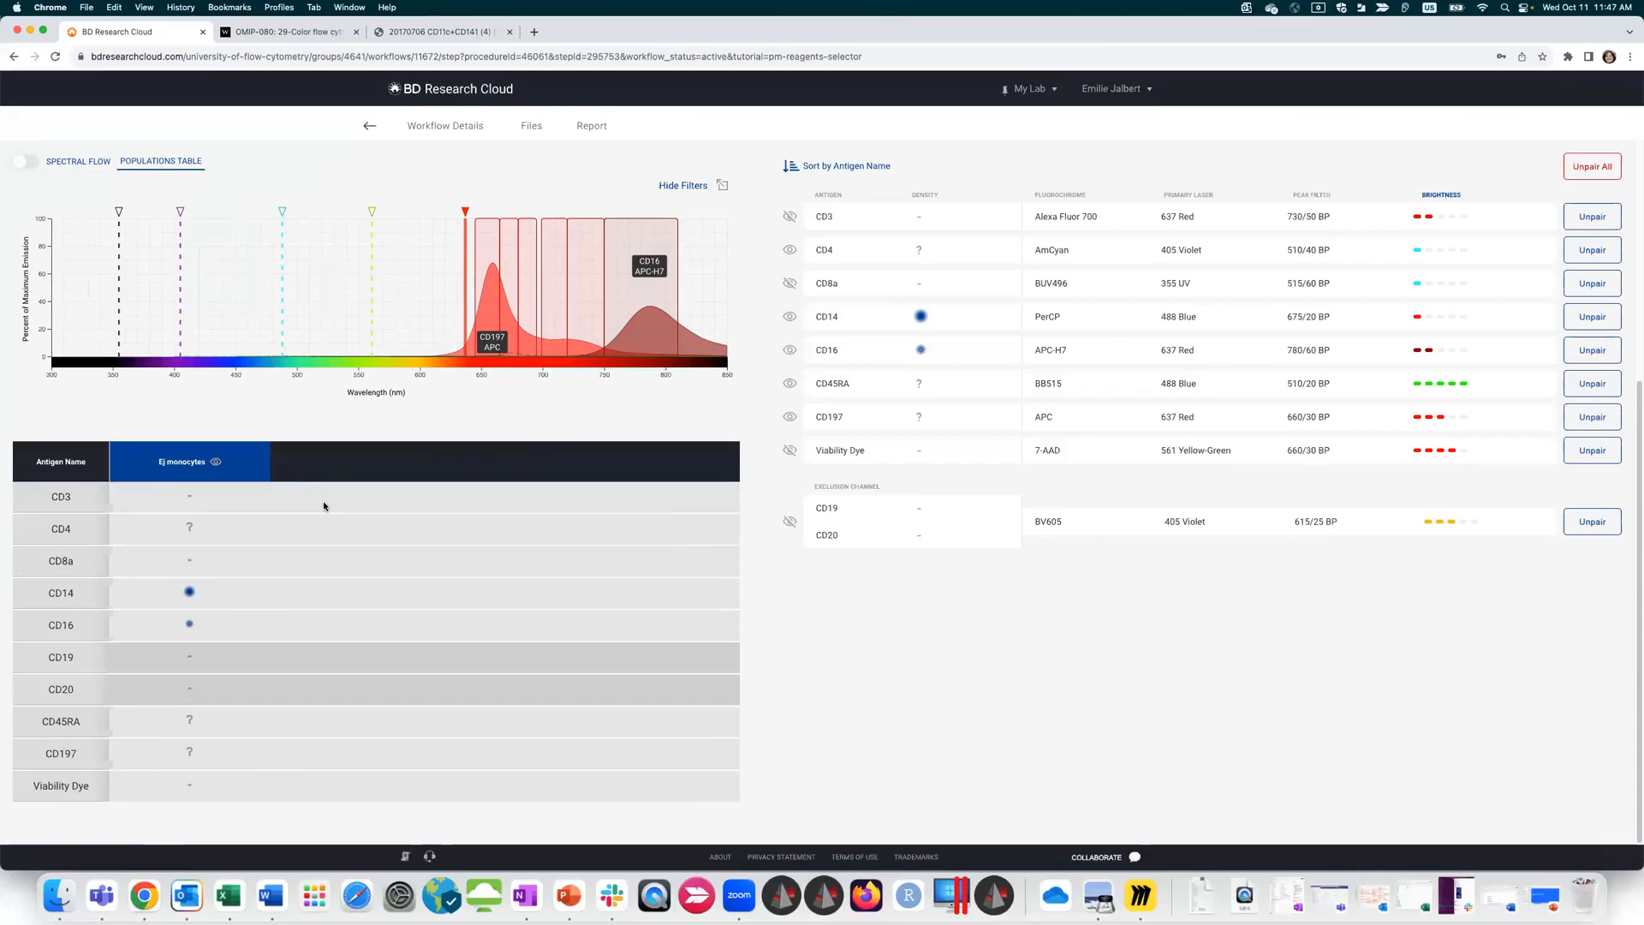
Step: Review the paired antigens and fluorochromes and complete the Select Fluorochromes step
{"action": "scroll", "coordinate": [834, 707], "scroll_direction": "up", "scroll_amount": 5}
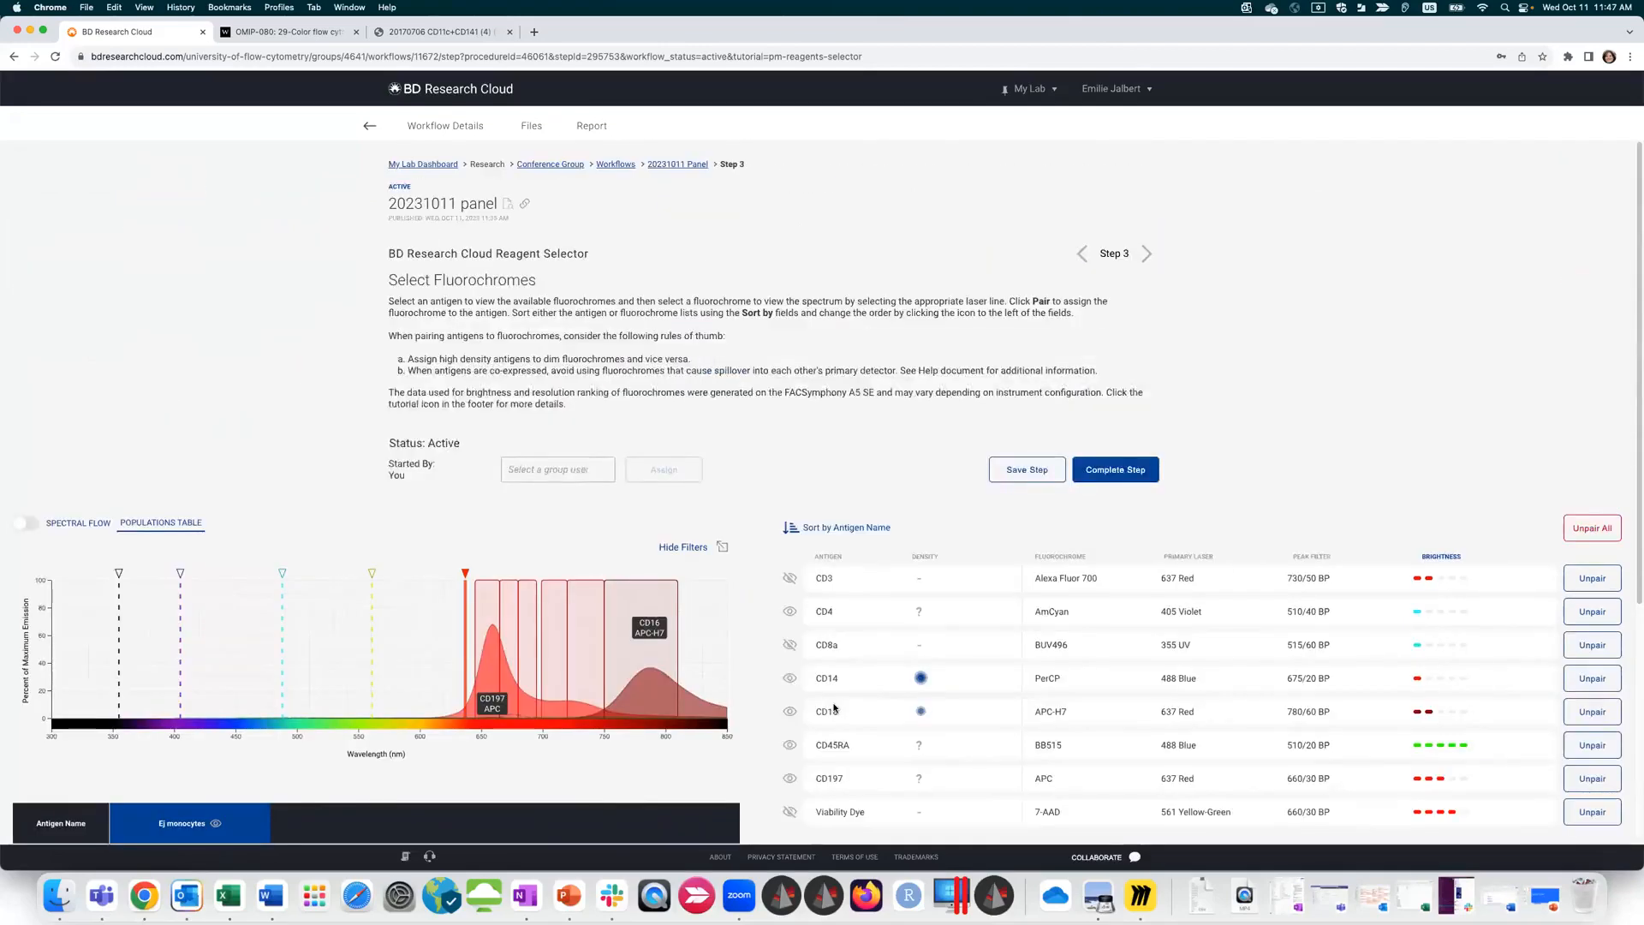
{"action": "scroll", "coordinate": [834, 707], "scroll_direction": "down", "scroll_amount": 5}
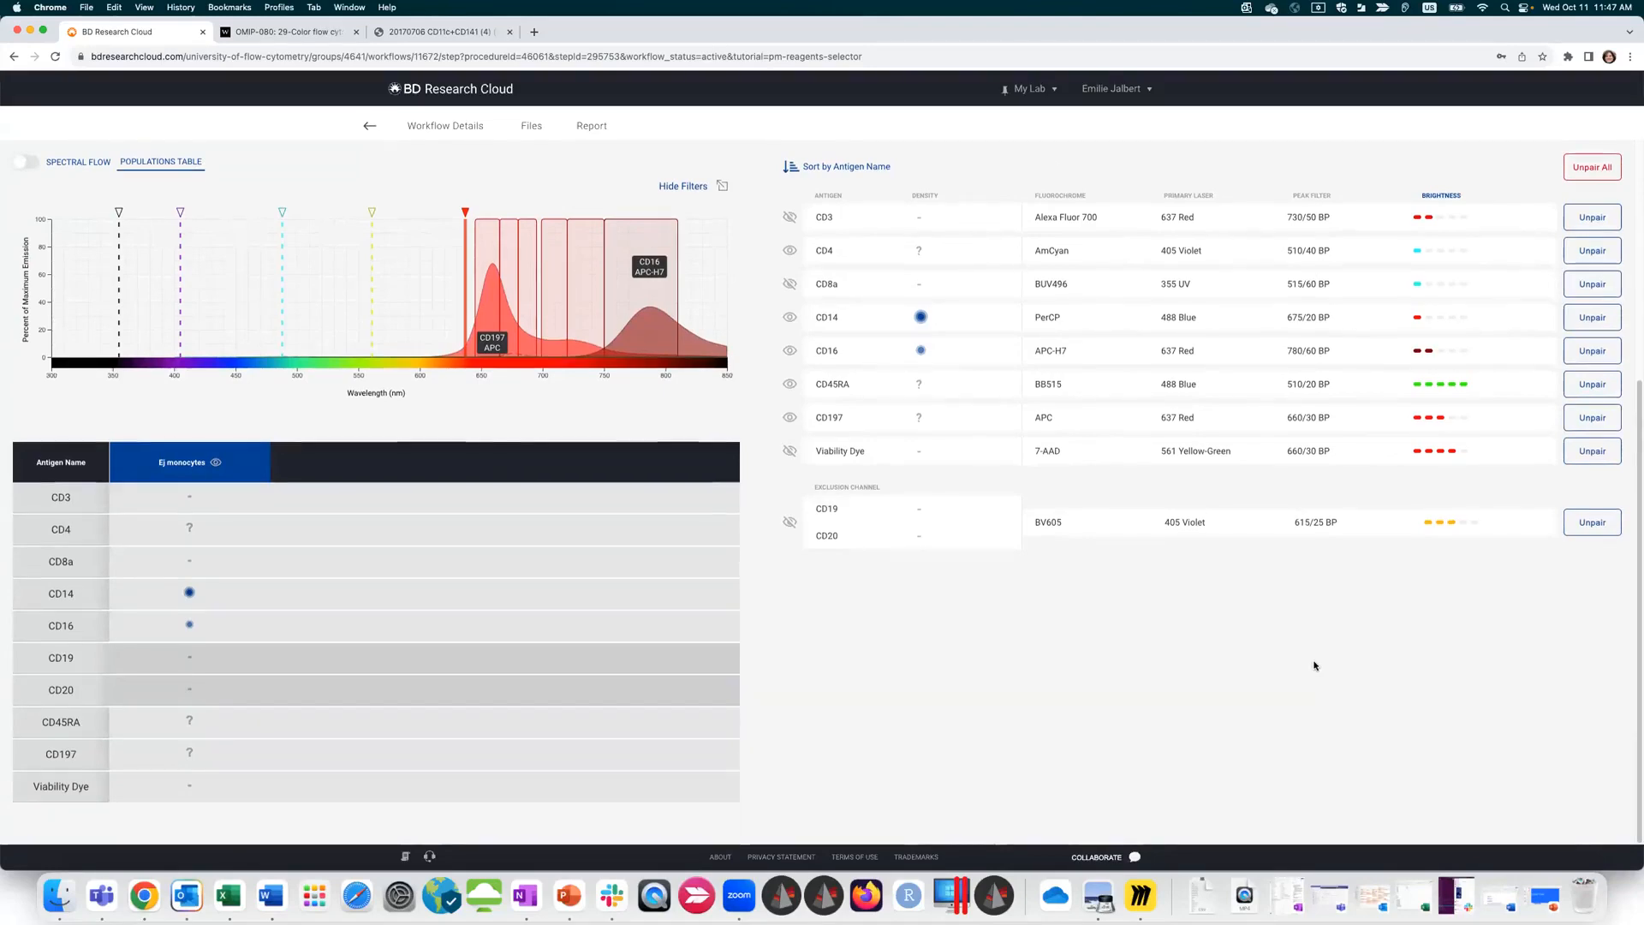
{"action": "scroll", "coordinate": [1314, 664], "scroll_direction": "up", "scroll_amount": 5}
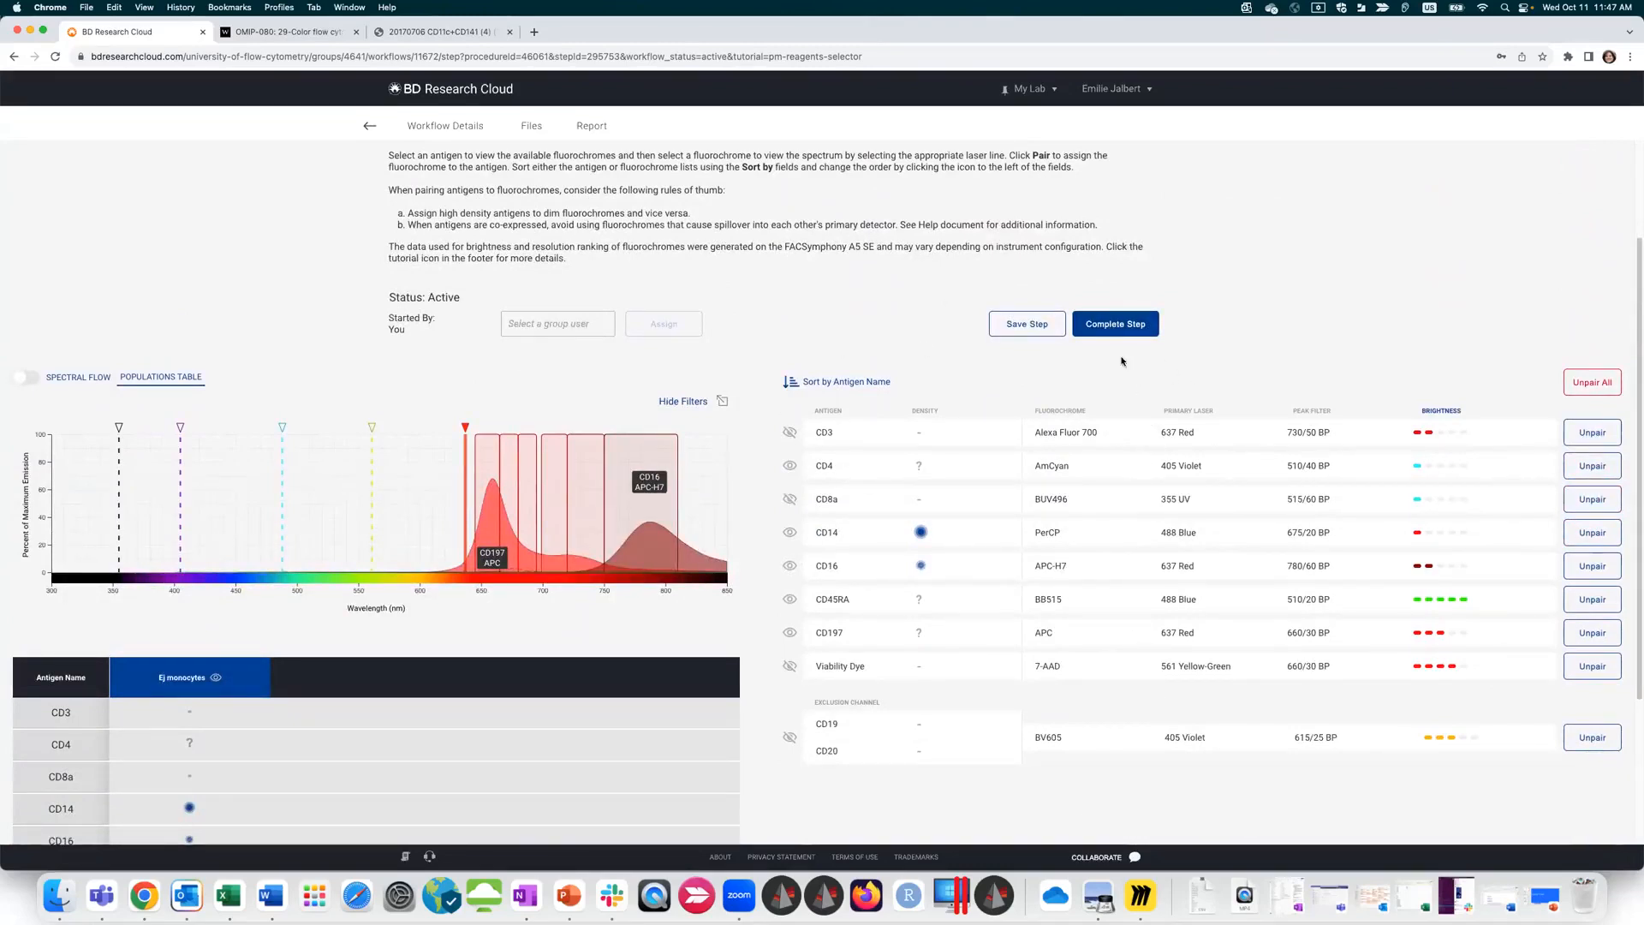
{"action": "left_click", "coordinate": [1118, 325]}
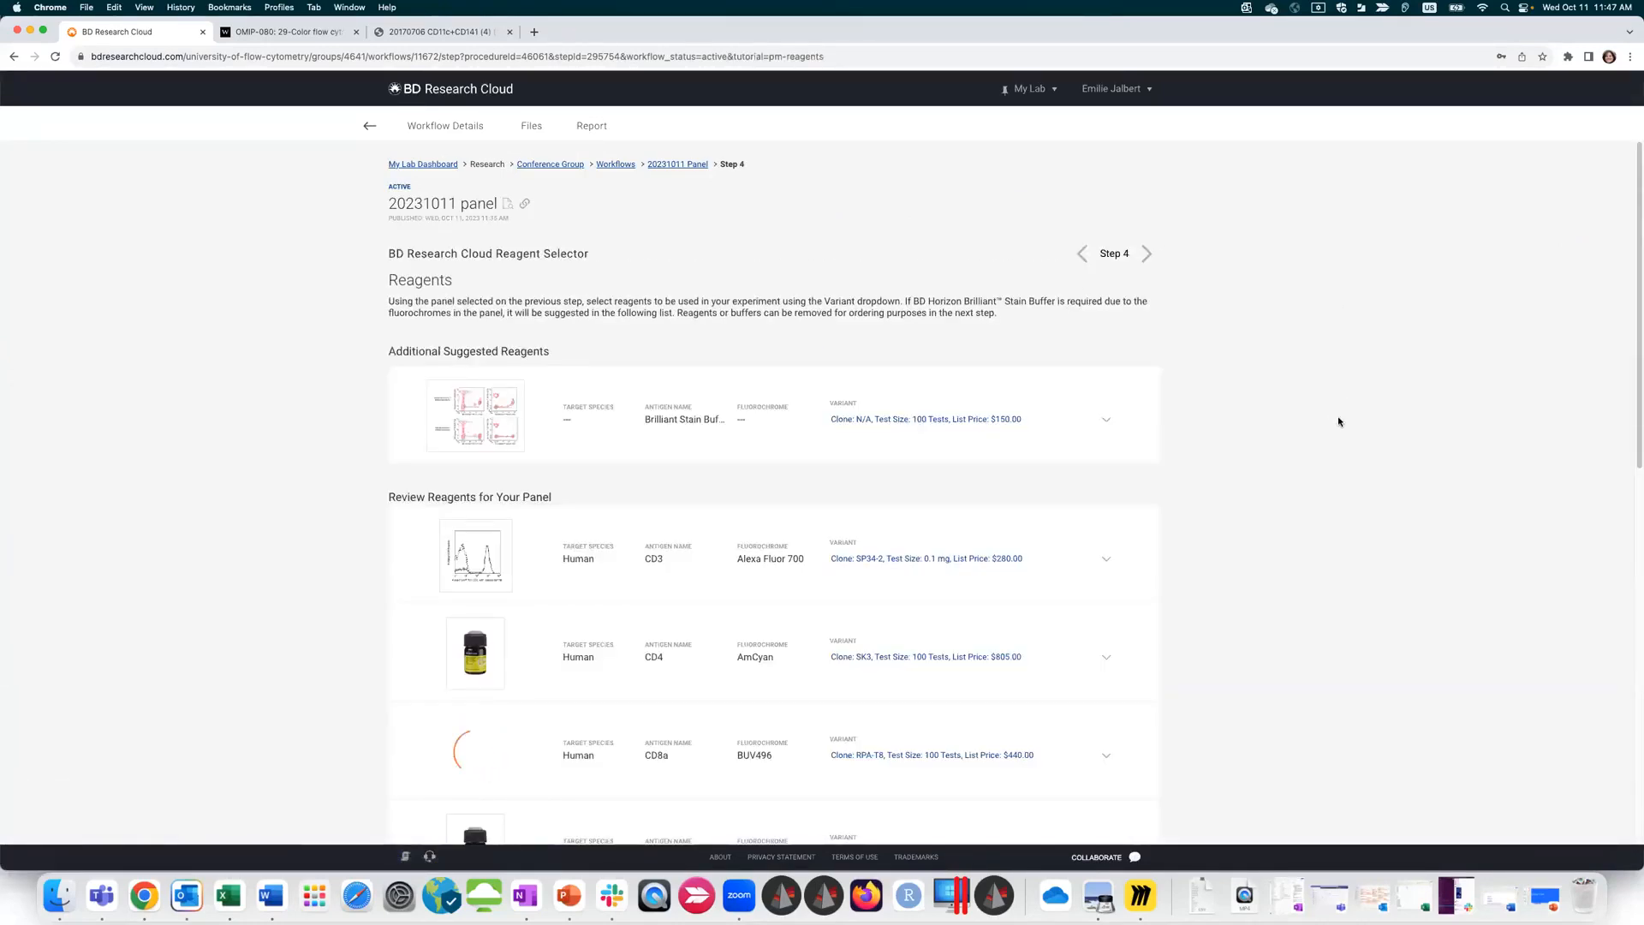
Step: Browse the reagent variants for CD3 Alexa Fluor 700 and choose clone SP34-2, size 0.1 mg, at $280.00
{"action": "scroll", "coordinate": [1364, 436], "scroll_direction": "down", "scroll_amount": 5}
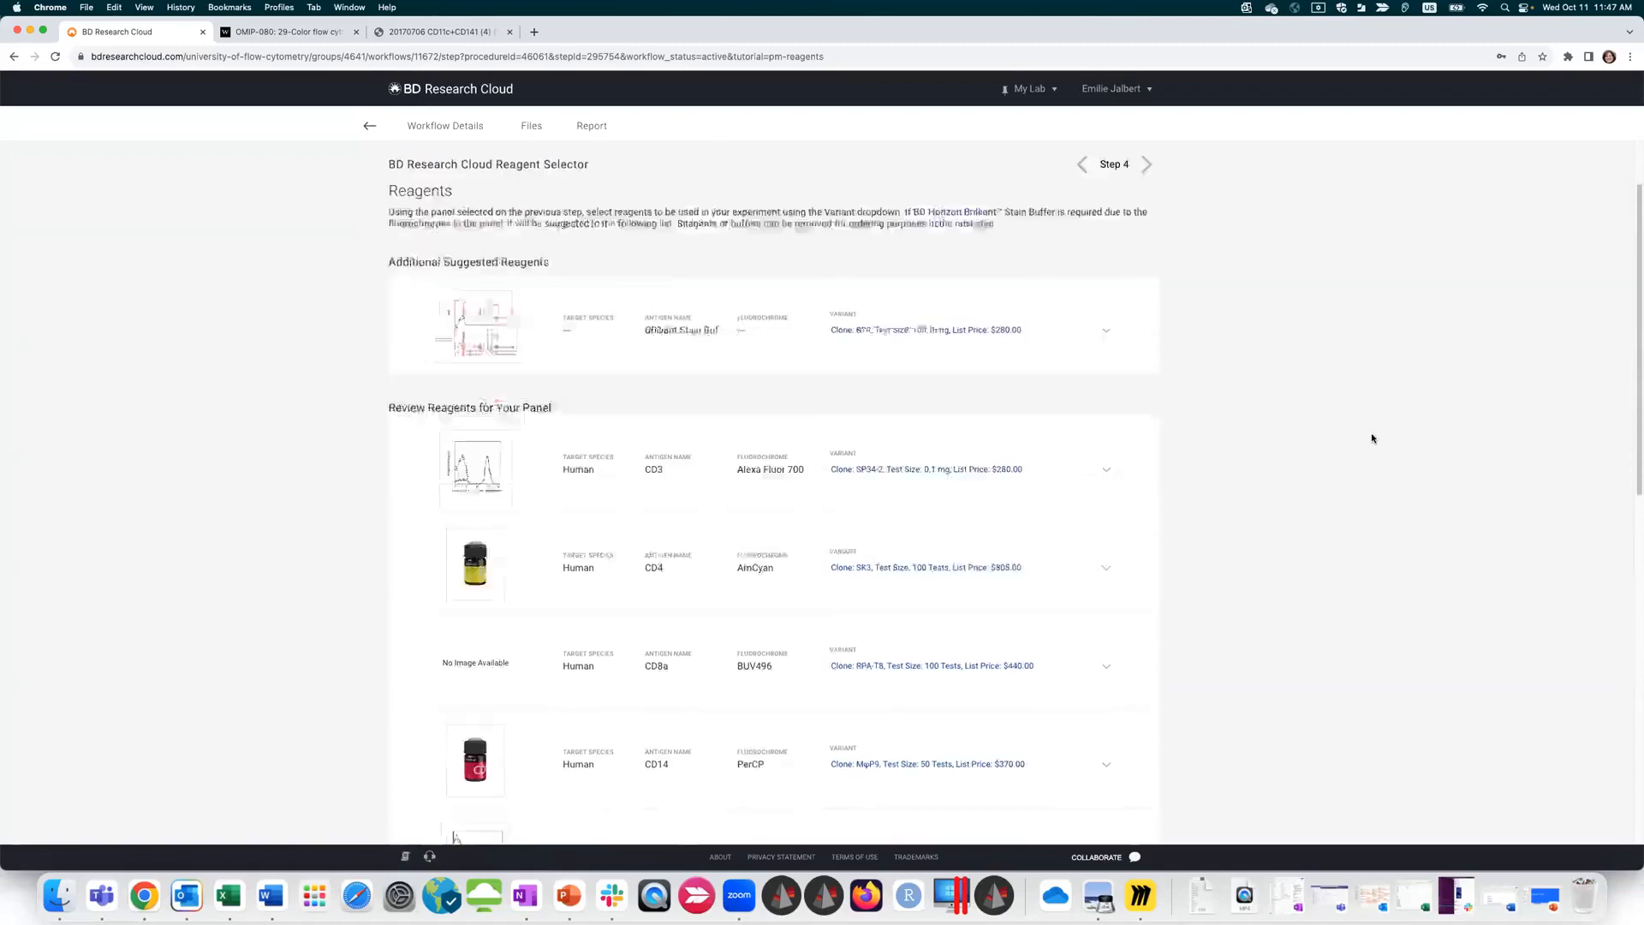
{"action": "scroll", "coordinate": [1131, 437], "scroll_direction": "up", "scroll_amount": 3}
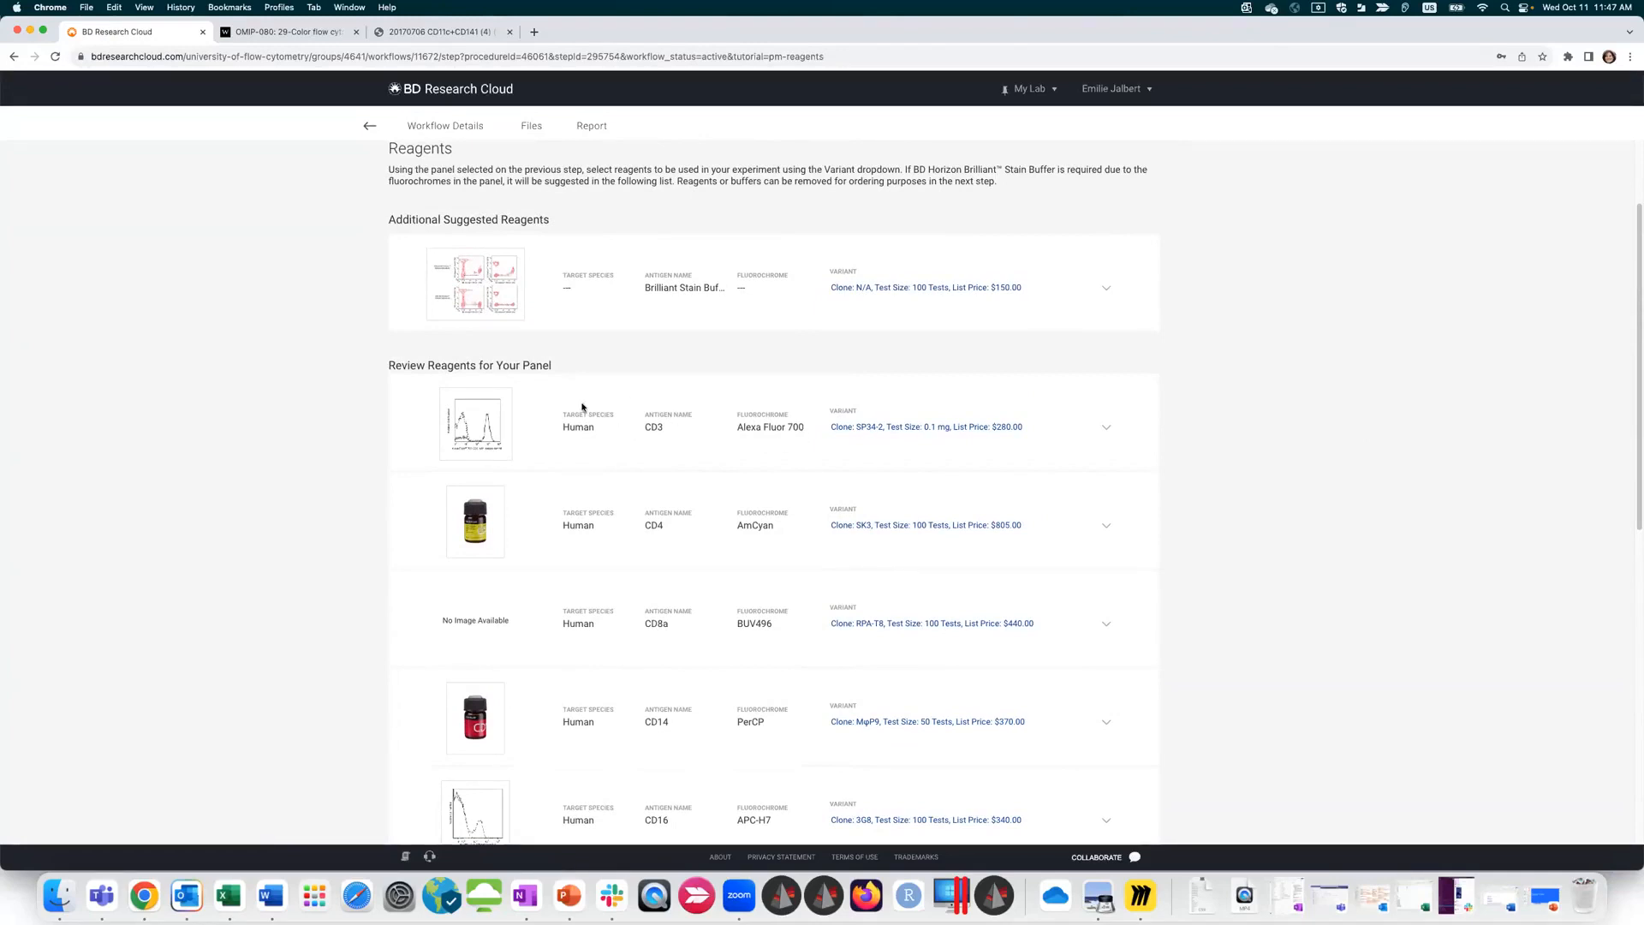
{"action": "left_click", "coordinate": [1104, 428]}
{"action": "scroll", "coordinate": [1011, 494], "scroll_direction": "down", "scroll_amount": 5}
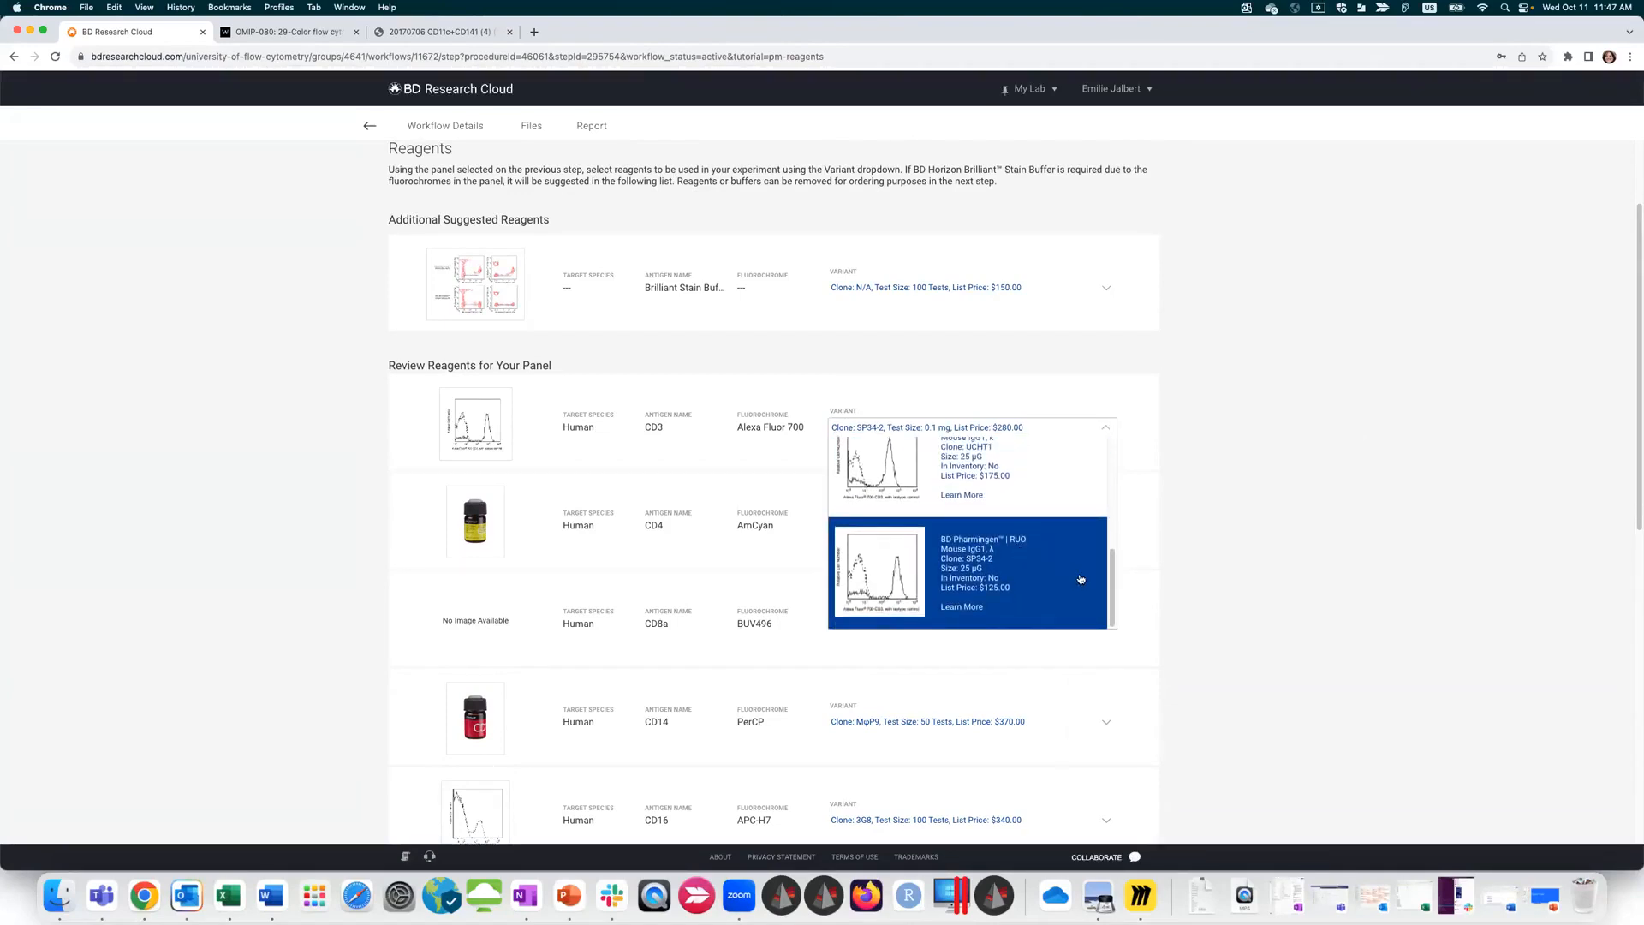
{"action": "left_click_drag", "start_coordinate": [1111, 589], "coordinate": [1109, 433]}
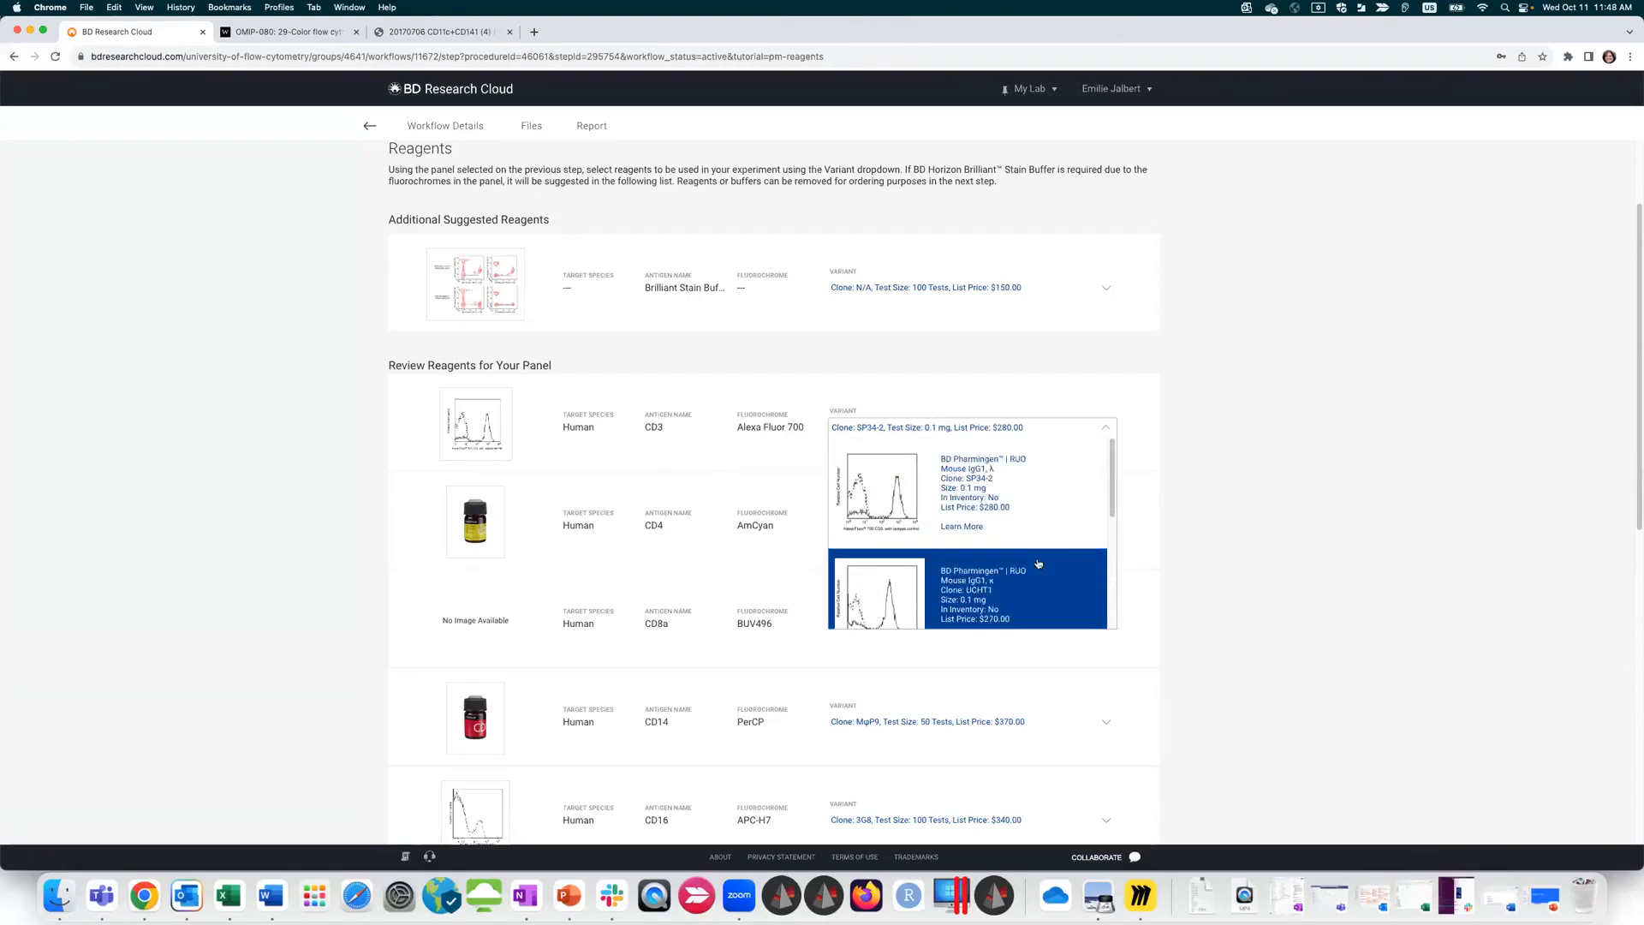
{"action": "left_click", "coordinate": [1044, 500]}
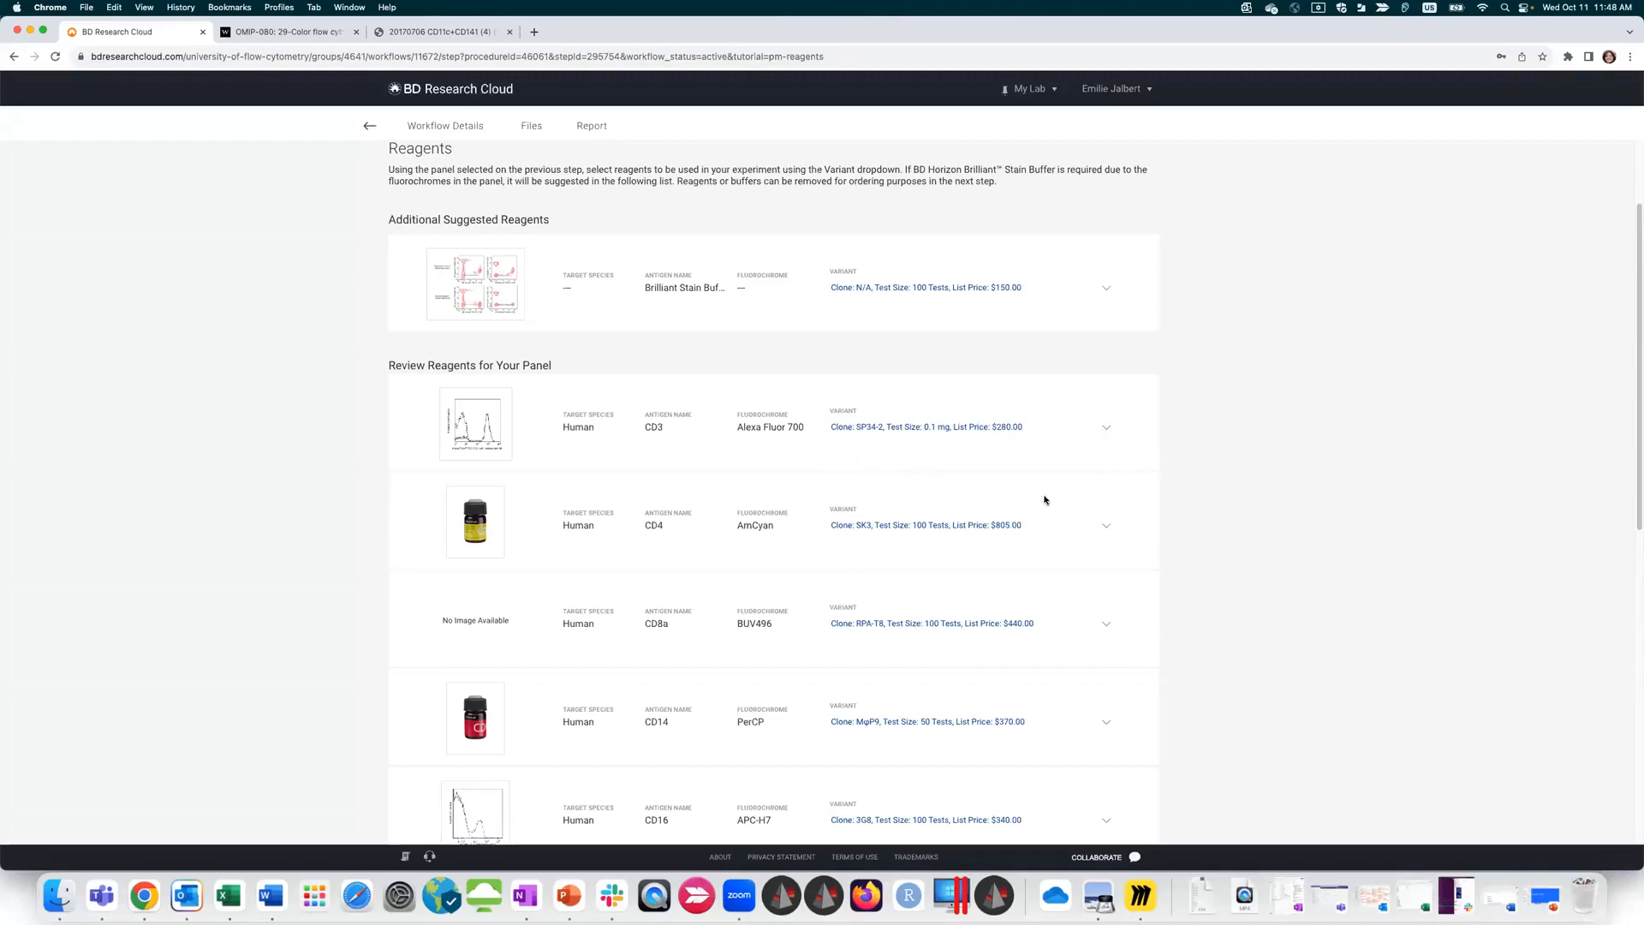
Step: Set the CD8a BUV496 reagent variant to clone RPA-T8, size 25 tests, at $230.00
{"action": "left_click", "coordinate": [965, 533]}
{"action": "left_click", "coordinate": [1264, 559]}
{"action": "left_click", "coordinate": [1012, 622]}
{"action": "scroll", "coordinate": [1017, 612], "scroll_direction": "down", "scroll_amount": 3}
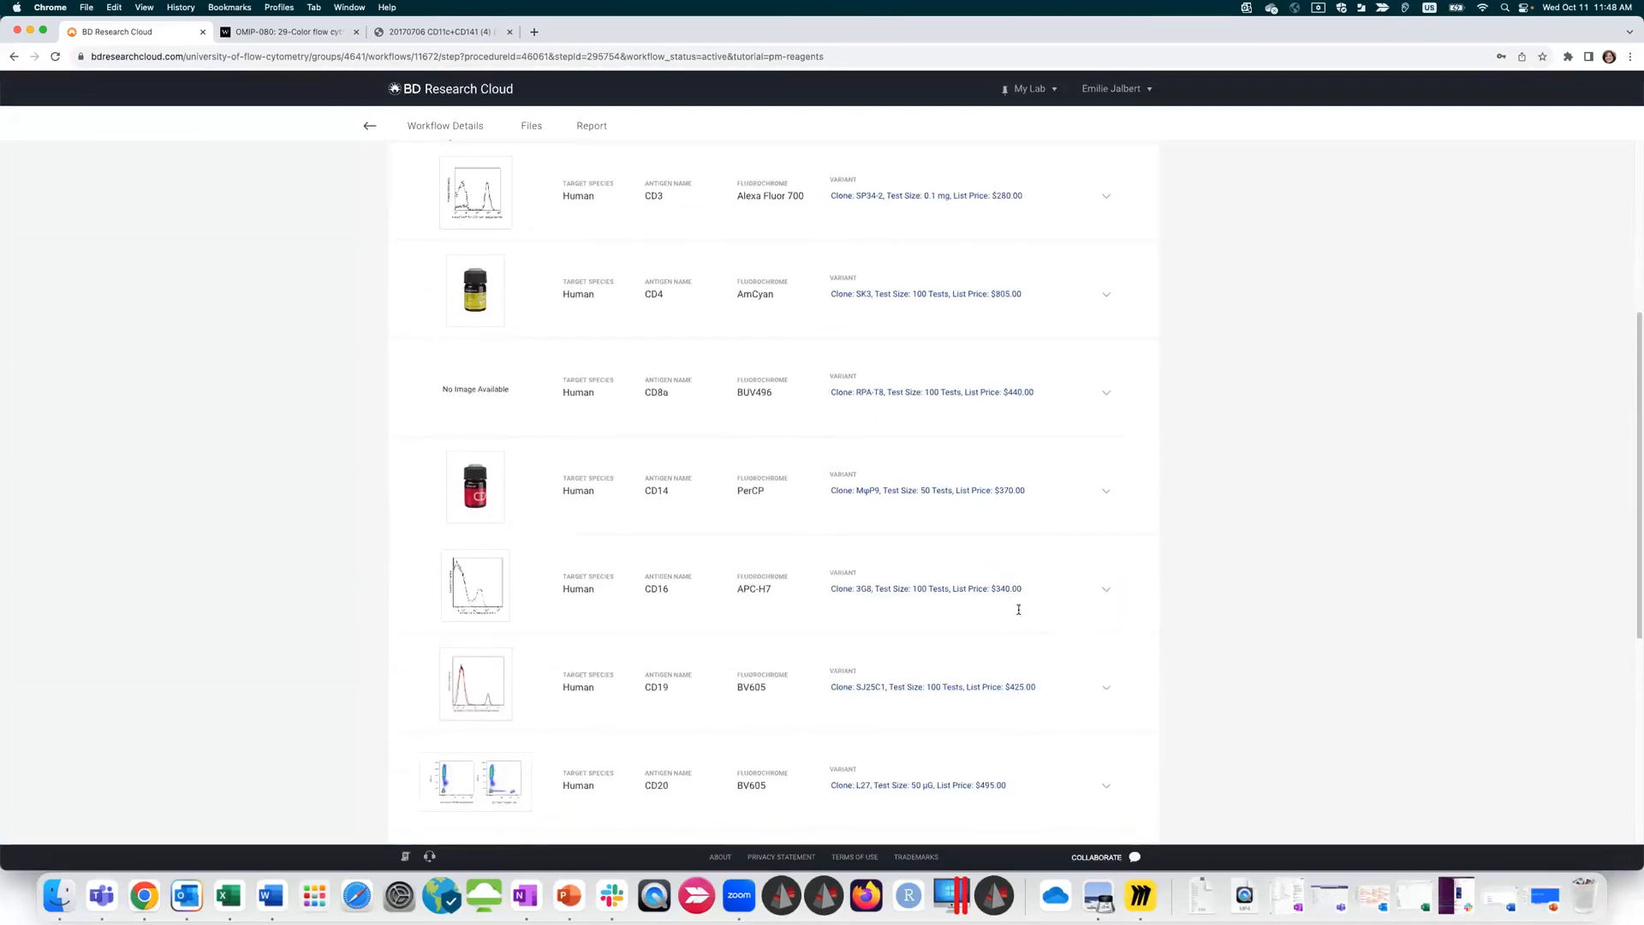
{"action": "left_click", "coordinate": [1105, 392]}
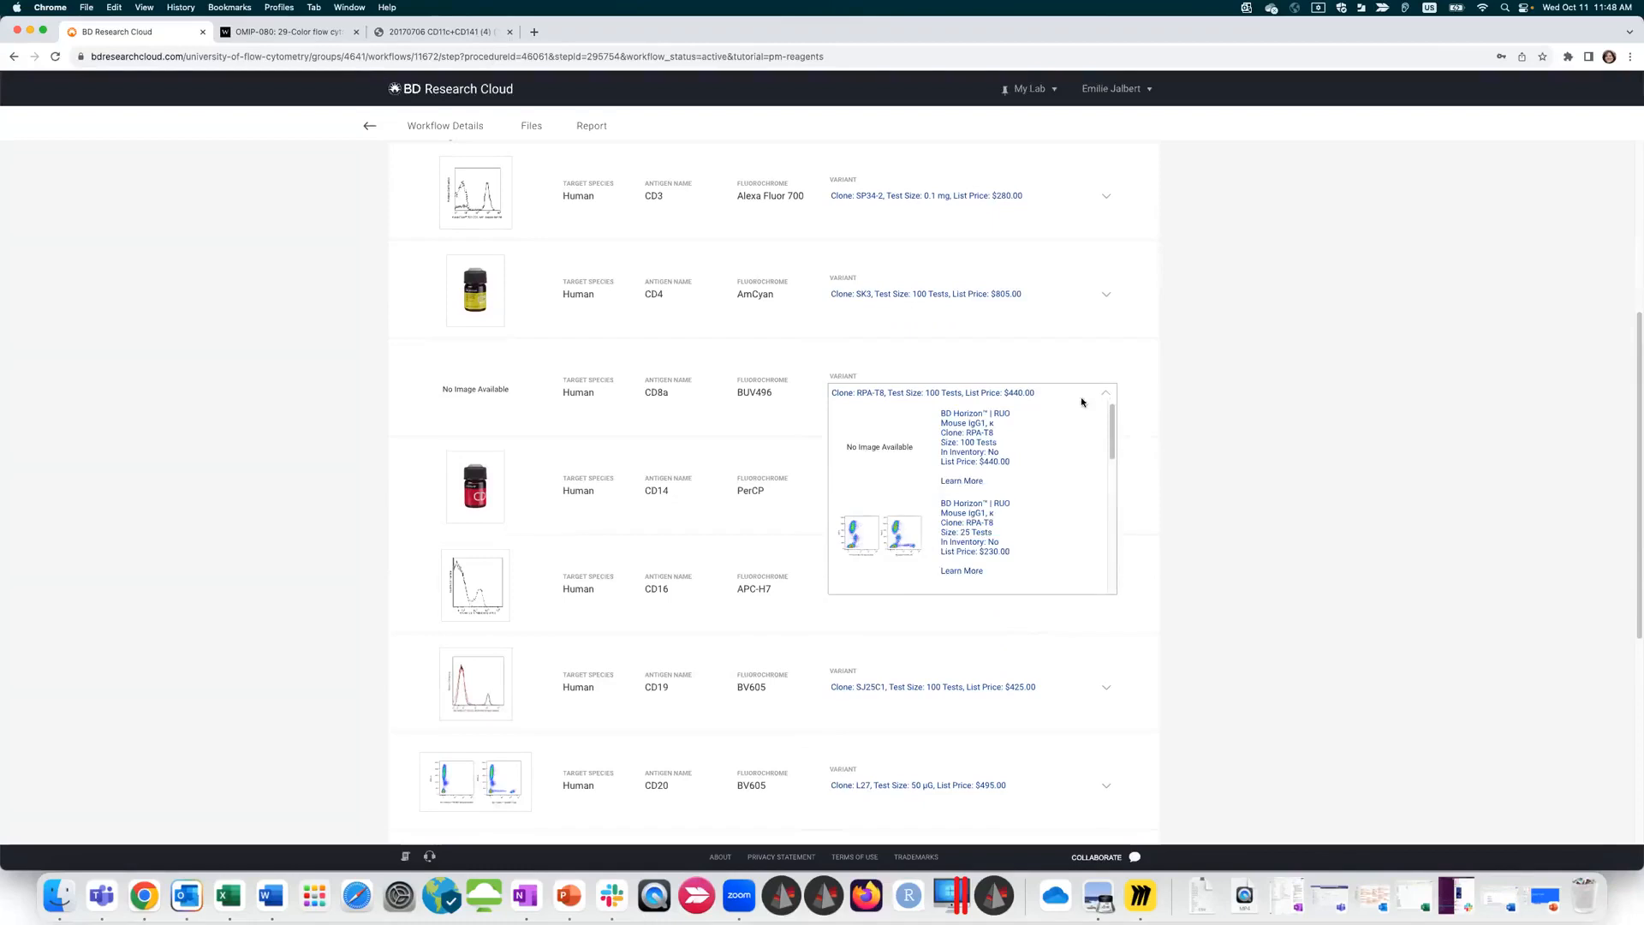
{"action": "left_click", "coordinate": [1010, 554]}
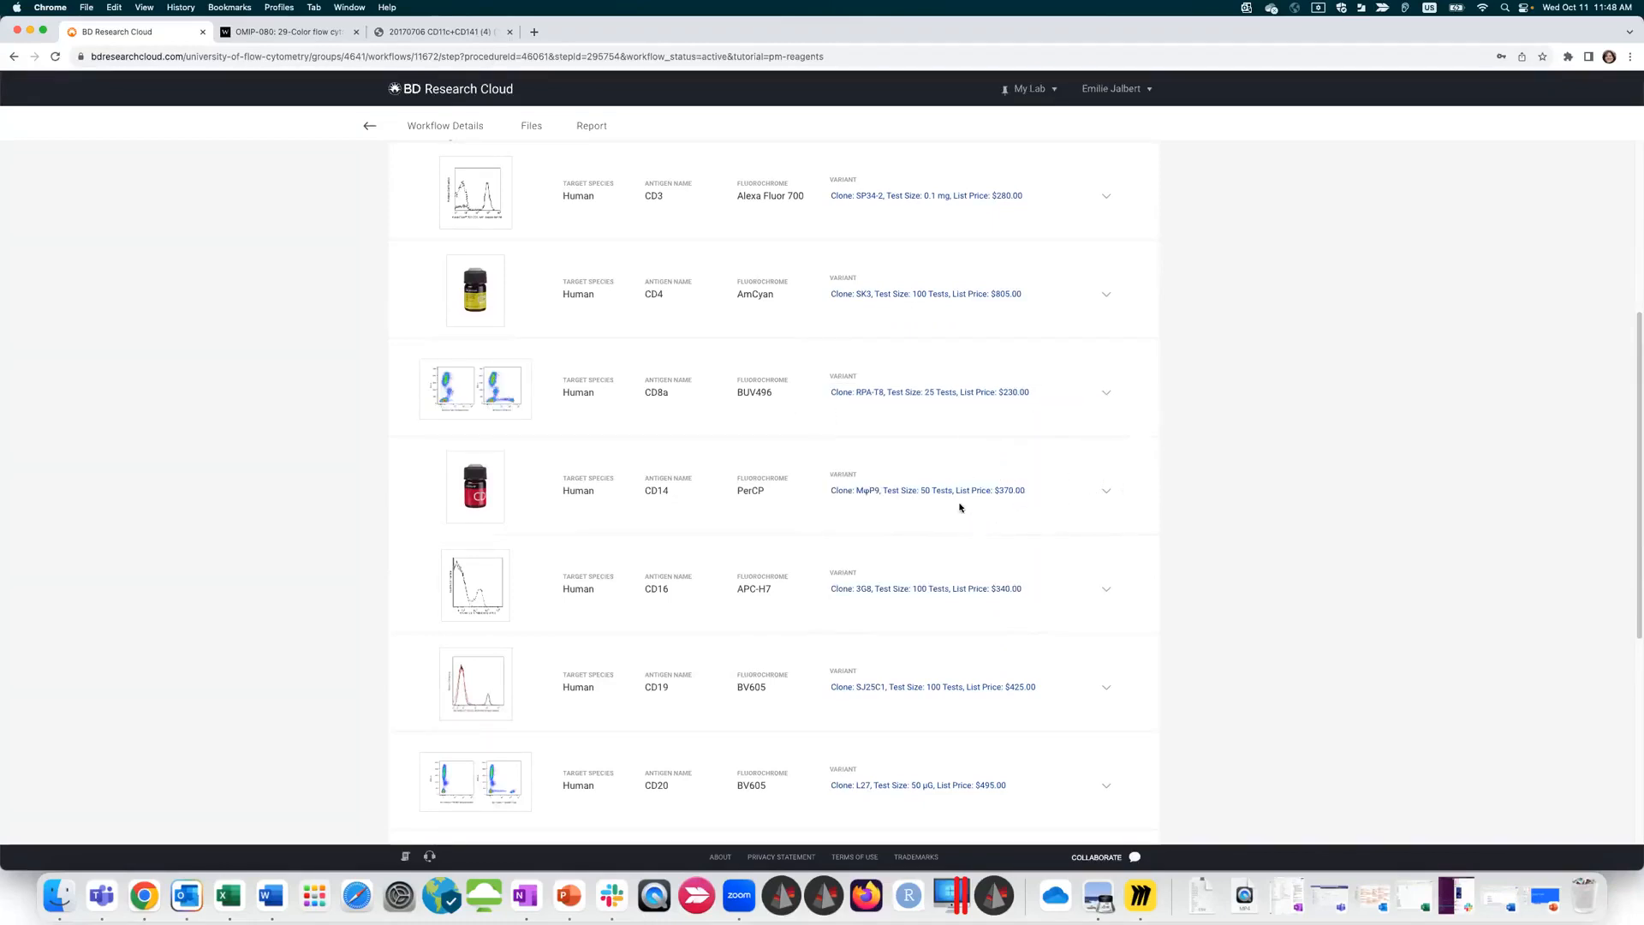
Step: Check the available reagent variants for CD14 PerCP and leave the selection as is
{"action": "left_click", "coordinate": [1107, 492]}
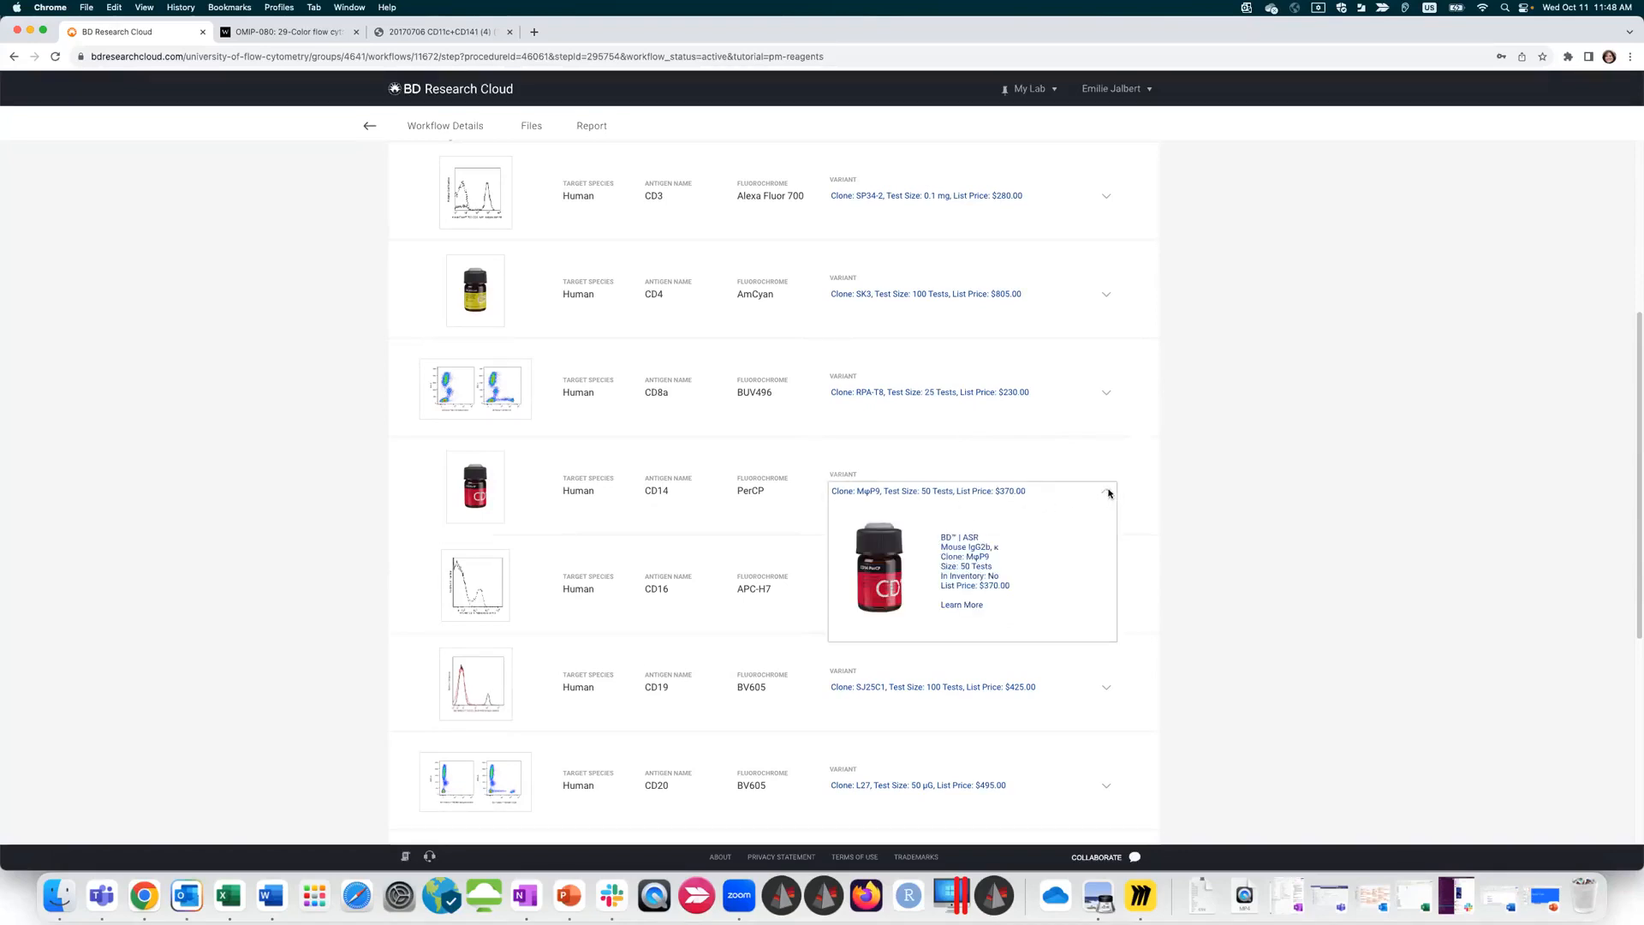
{"action": "right_click", "coordinate": [1286, 483]}
{"action": "left_click", "coordinate": [1265, 357]}
{"action": "scroll", "coordinate": [1163, 501], "scroll_direction": "down", "scroll_amount": 1}
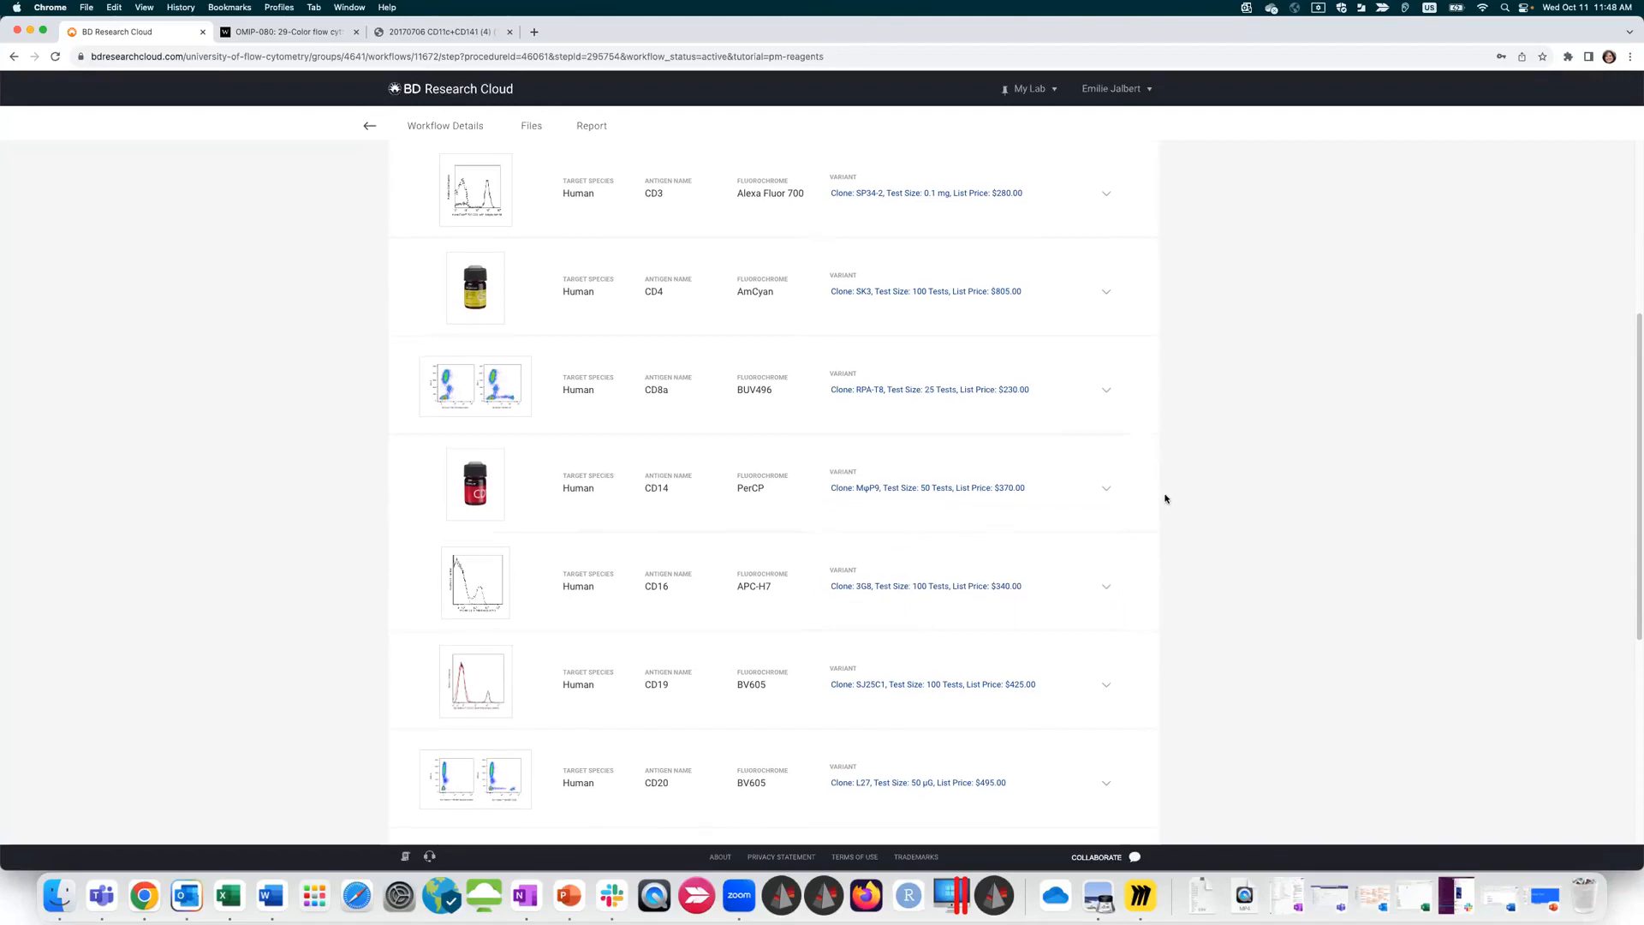
Step: Complete the Reagents step and review the reagent shopping list for the purchase request
{"action": "scroll", "coordinate": [1164, 498], "scroll_direction": "down", "scroll_amount": 5}
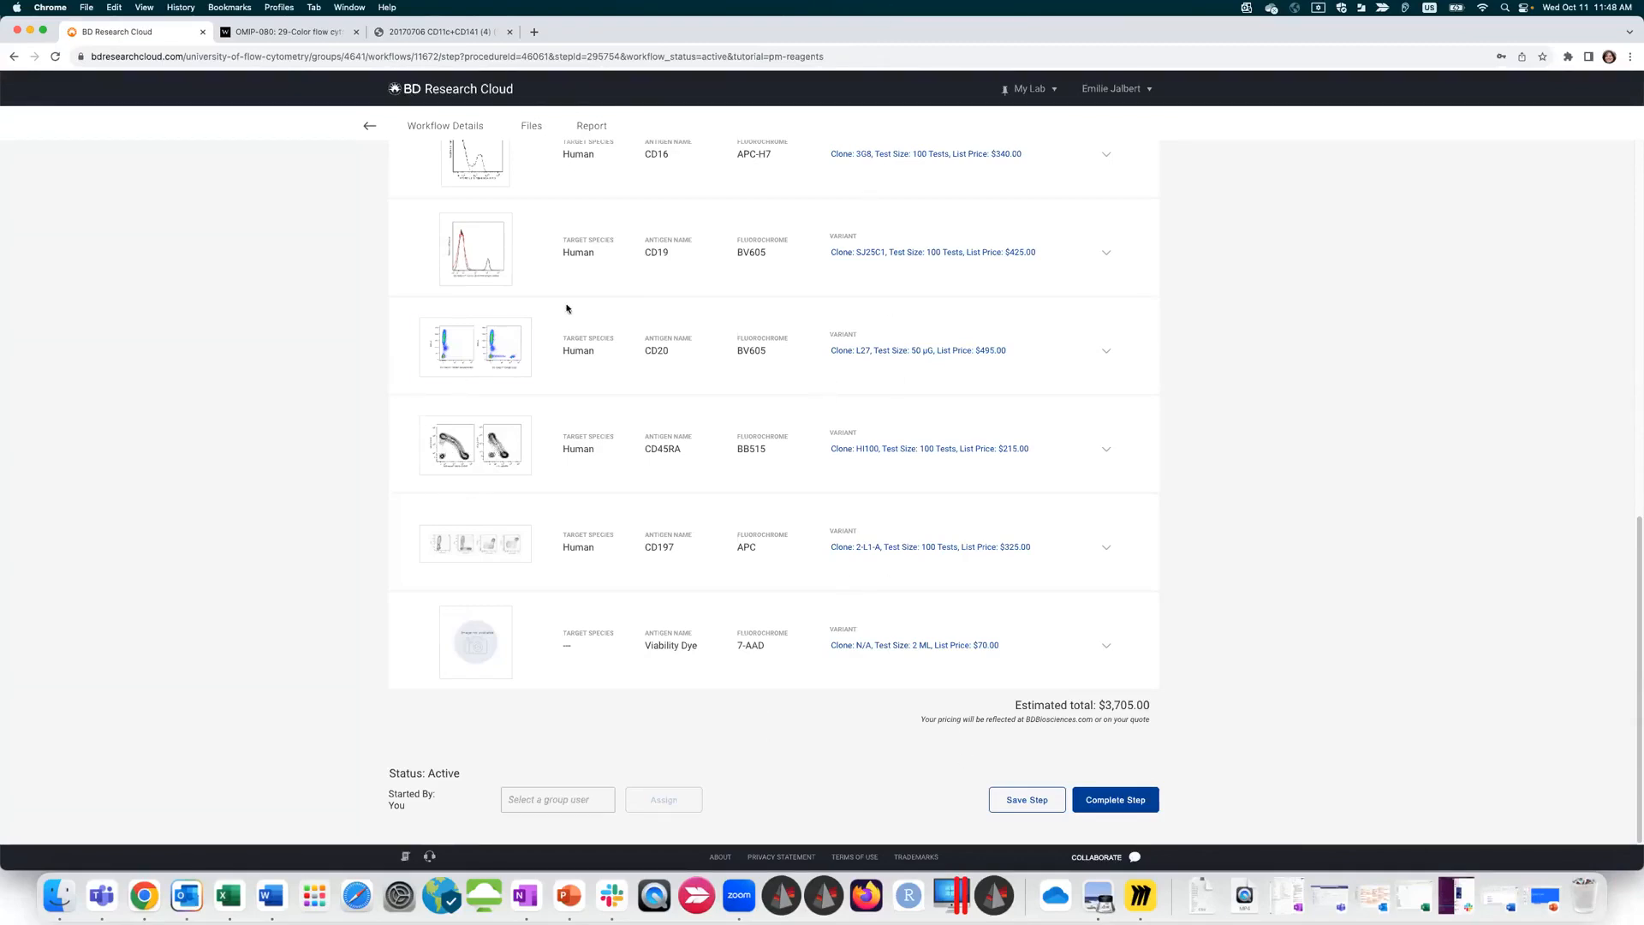
{"action": "left_click", "coordinate": [1117, 802]}
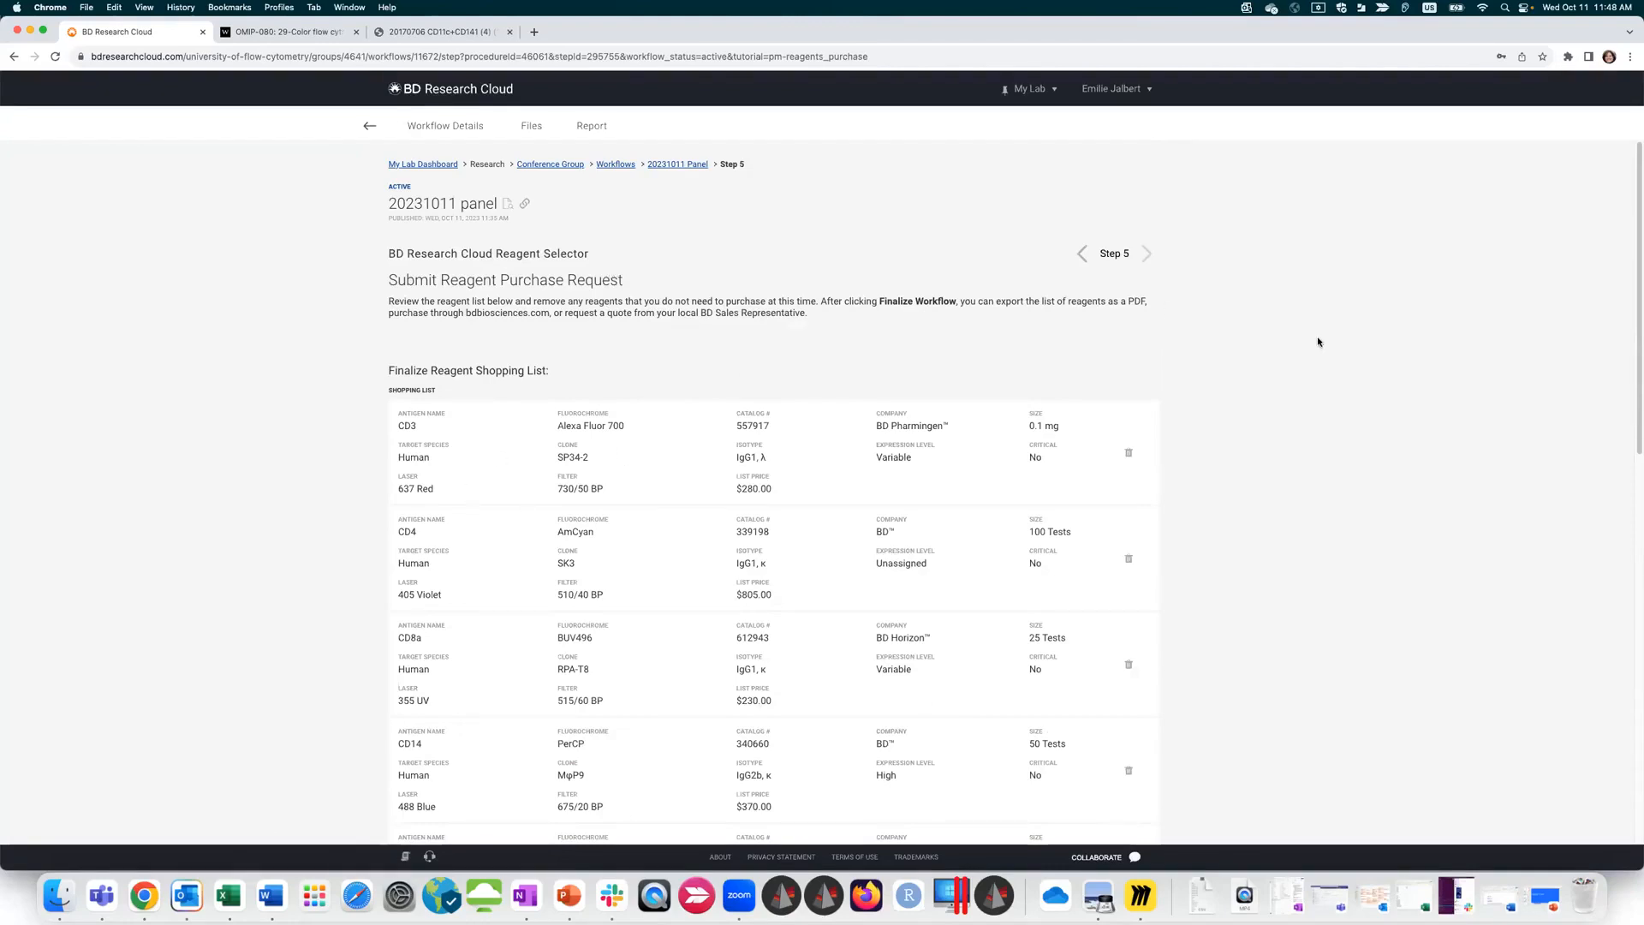
{"action": "scroll", "coordinate": [1318, 340], "scroll_direction": "down", "scroll_amount": 10}
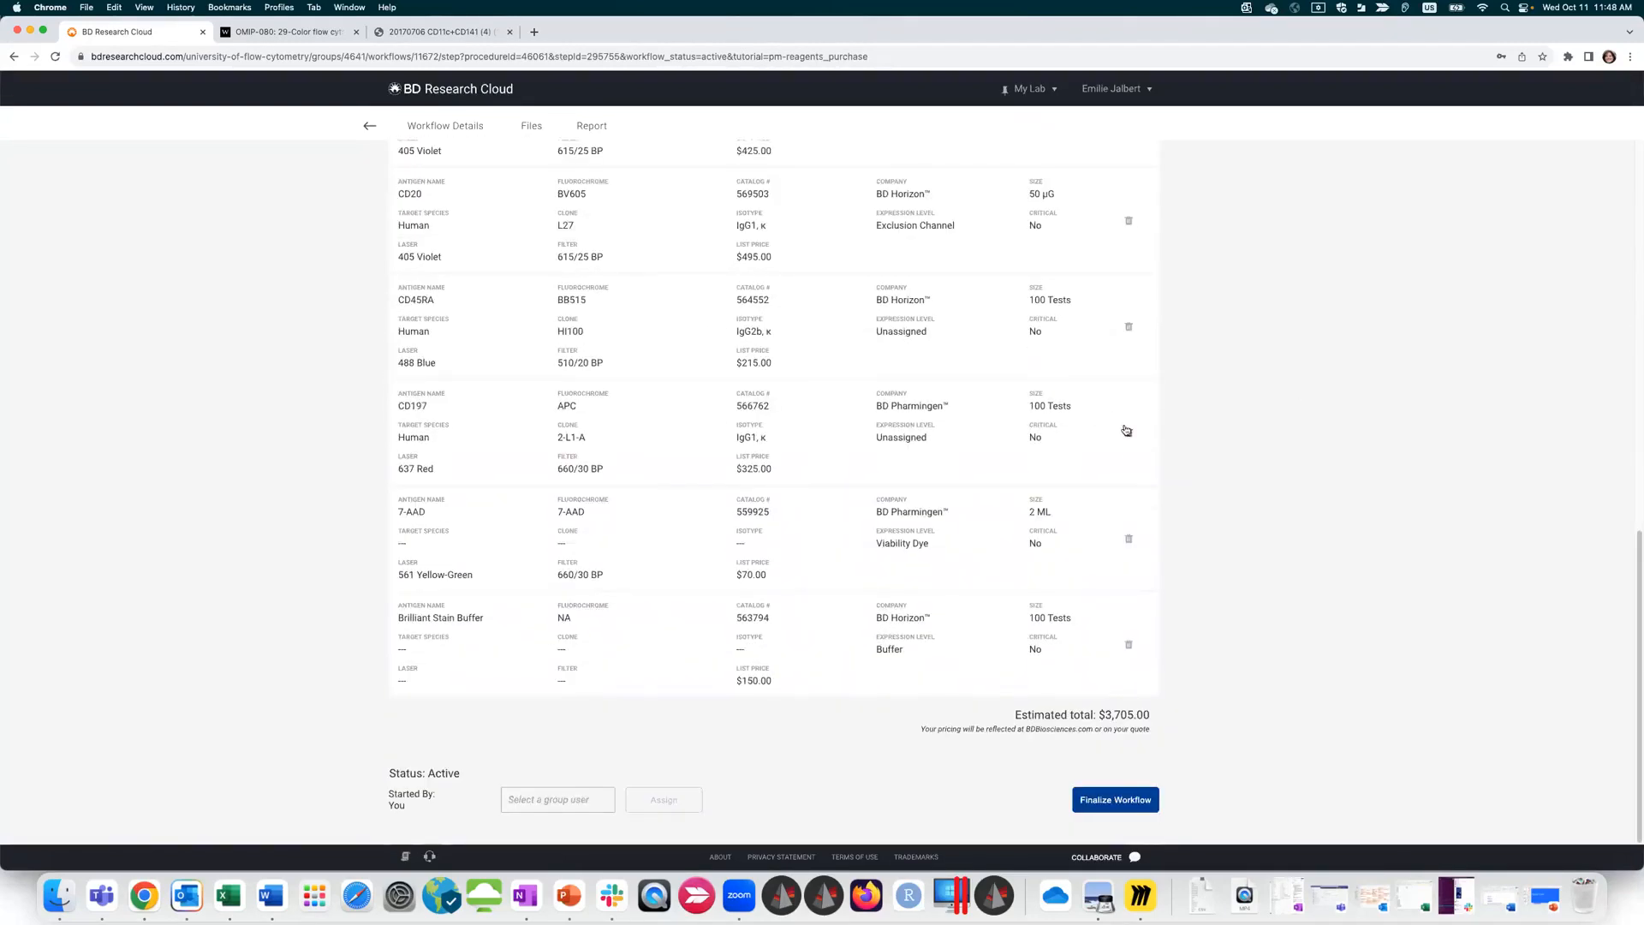
Step: Remove CD197 APC, CD45RA BB515, CD20 BV605 and CD3 Alexa Fluor 700 from the reagent shopping list
{"action": "left_click", "coordinate": [1129, 433]}
{"action": "left_click", "coordinate": [1128, 326]}
{"action": "left_click", "coordinate": [1128, 220]}
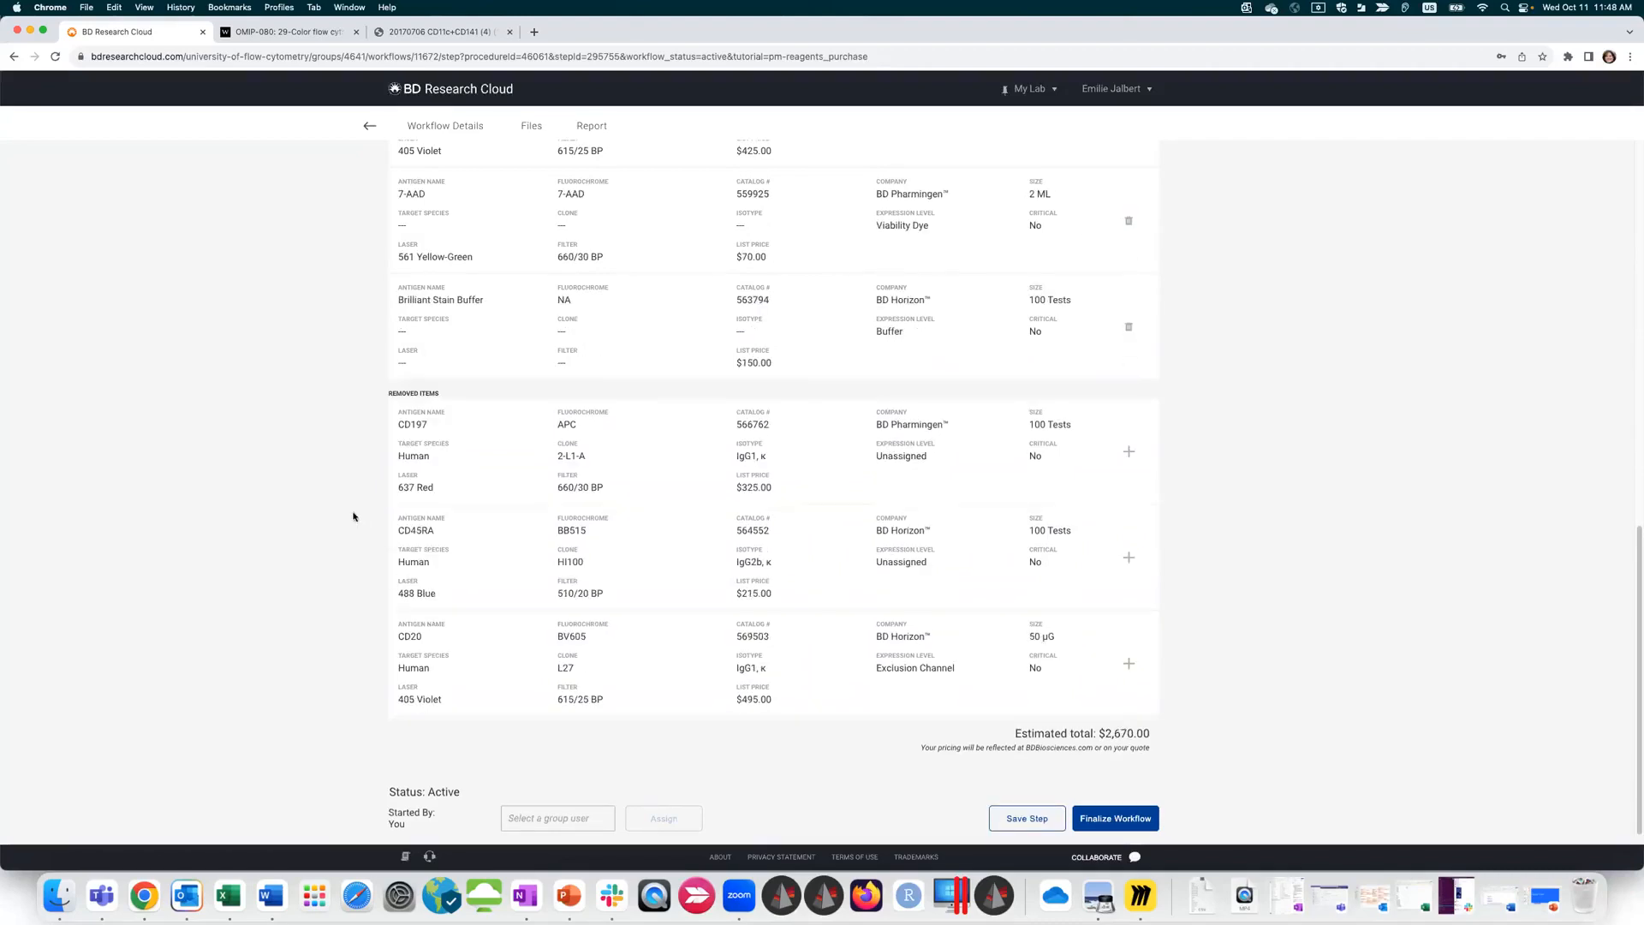
{"action": "scroll", "coordinate": [676, 396], "scroll_direction": "up", "scroll_amount": 10}
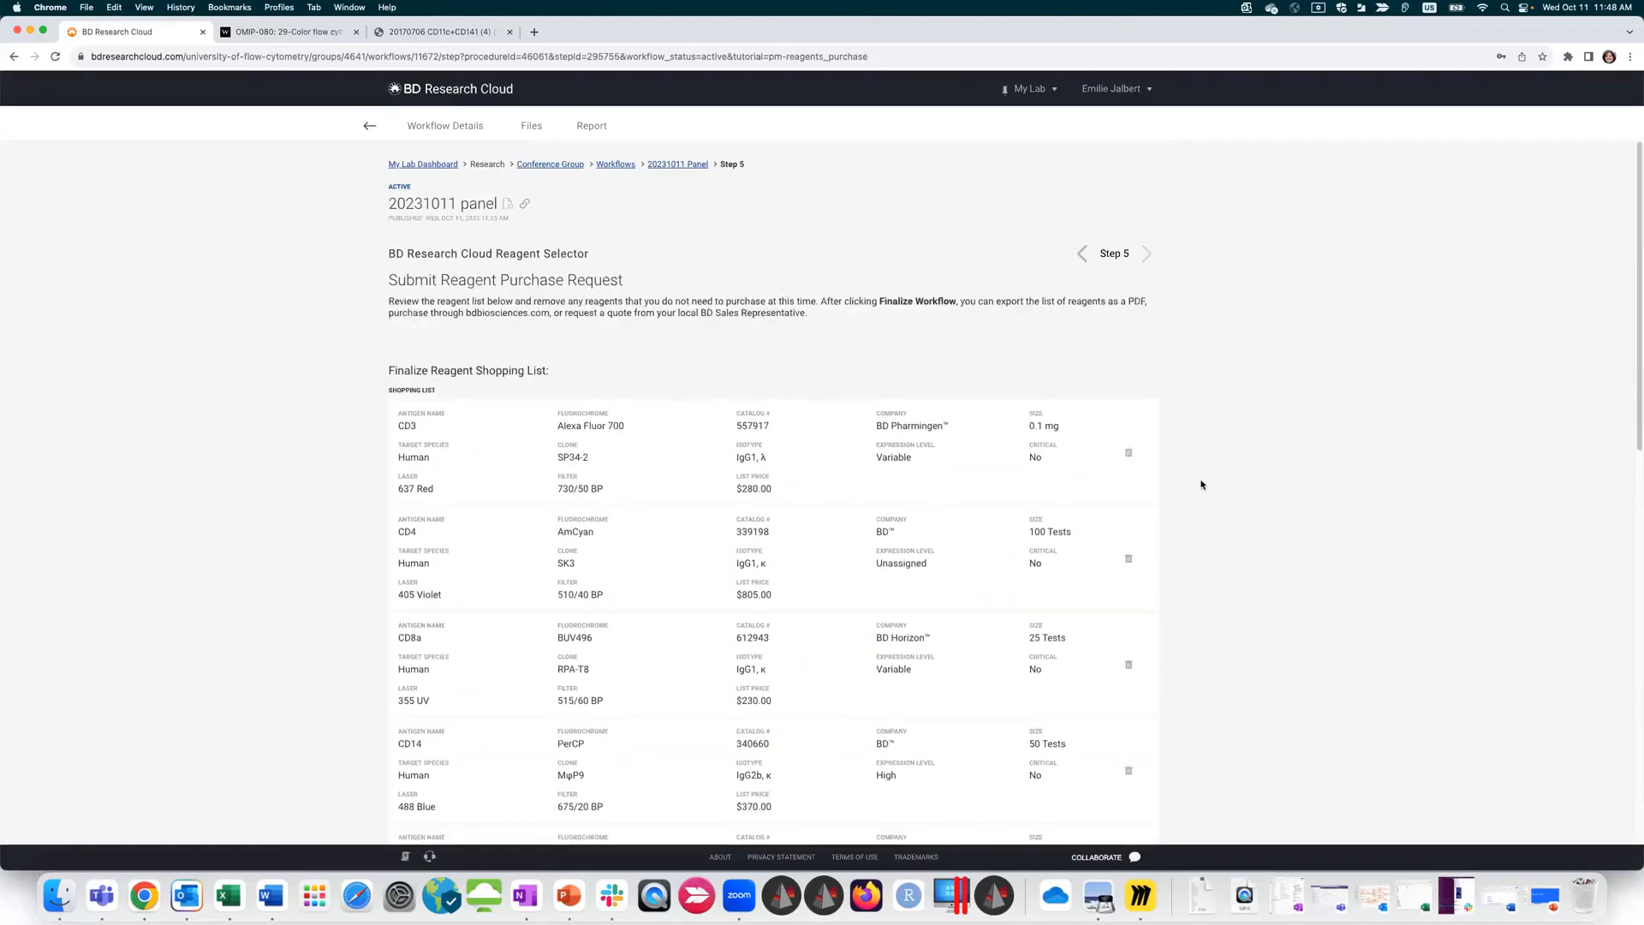
{"action": "left_click", "coordinate": [1128, 452]}
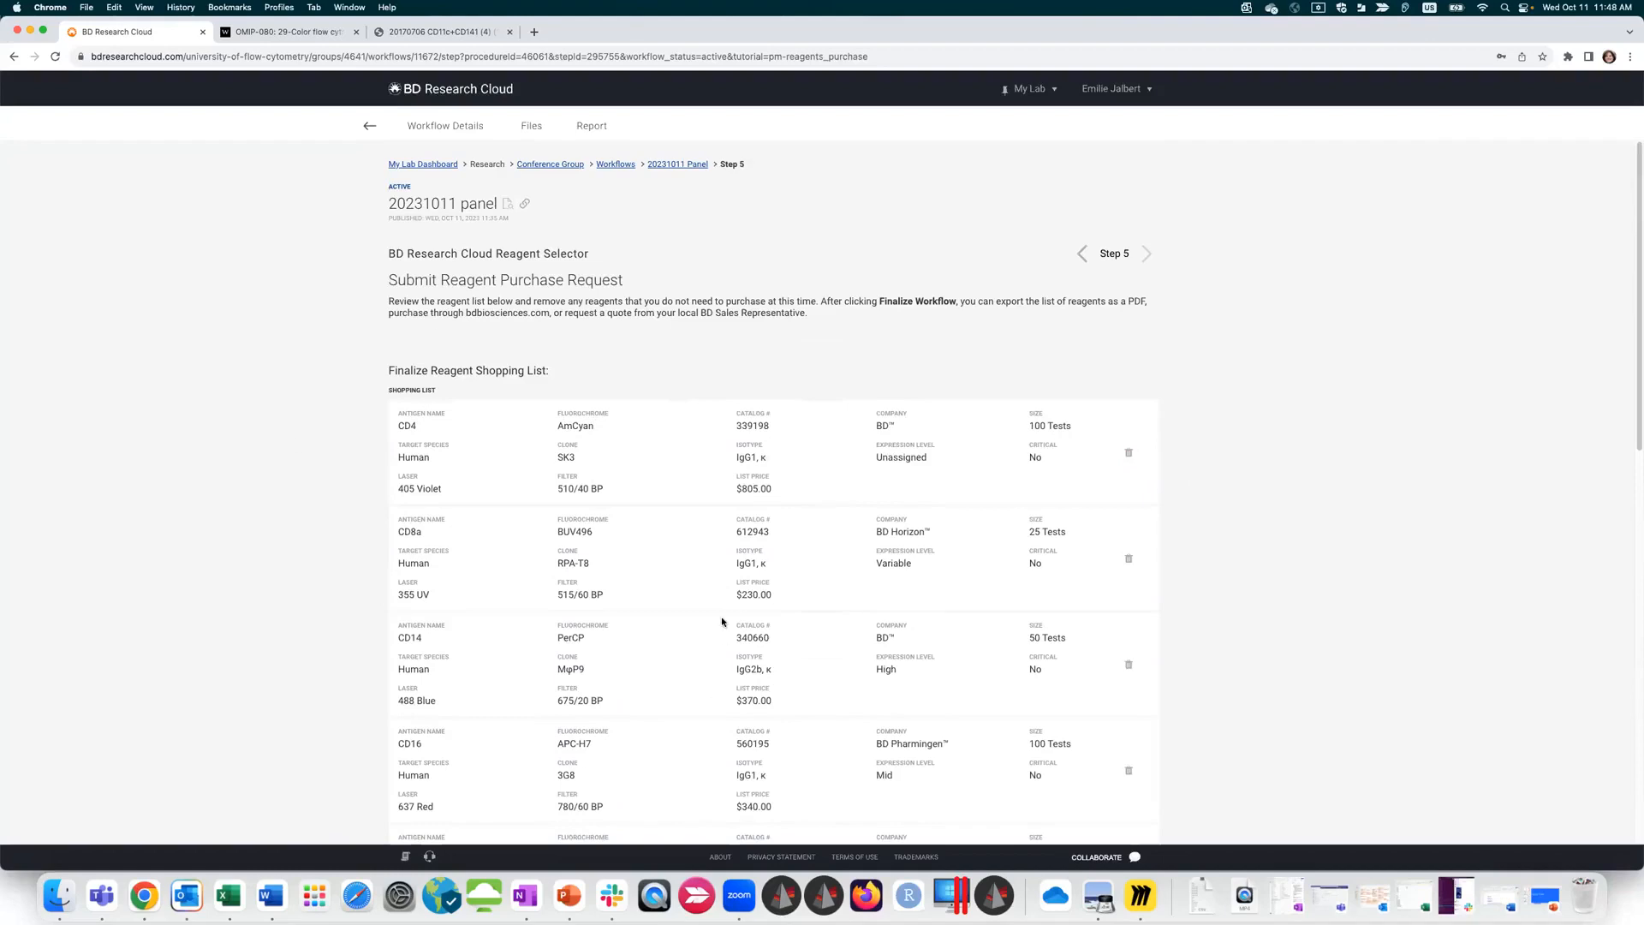
Step: Finalize the workflow with the reduced shopping list and send the selected reagents to the BD Biosciences cart
{"action": "scroll", "coordinate": [721, 623], "scroll_direction": "down", "scroll_amount": 3}
{"action": "scroll", "coordinate": [505, 691], "scroll_direction": "down", "scroll_amount": 3}
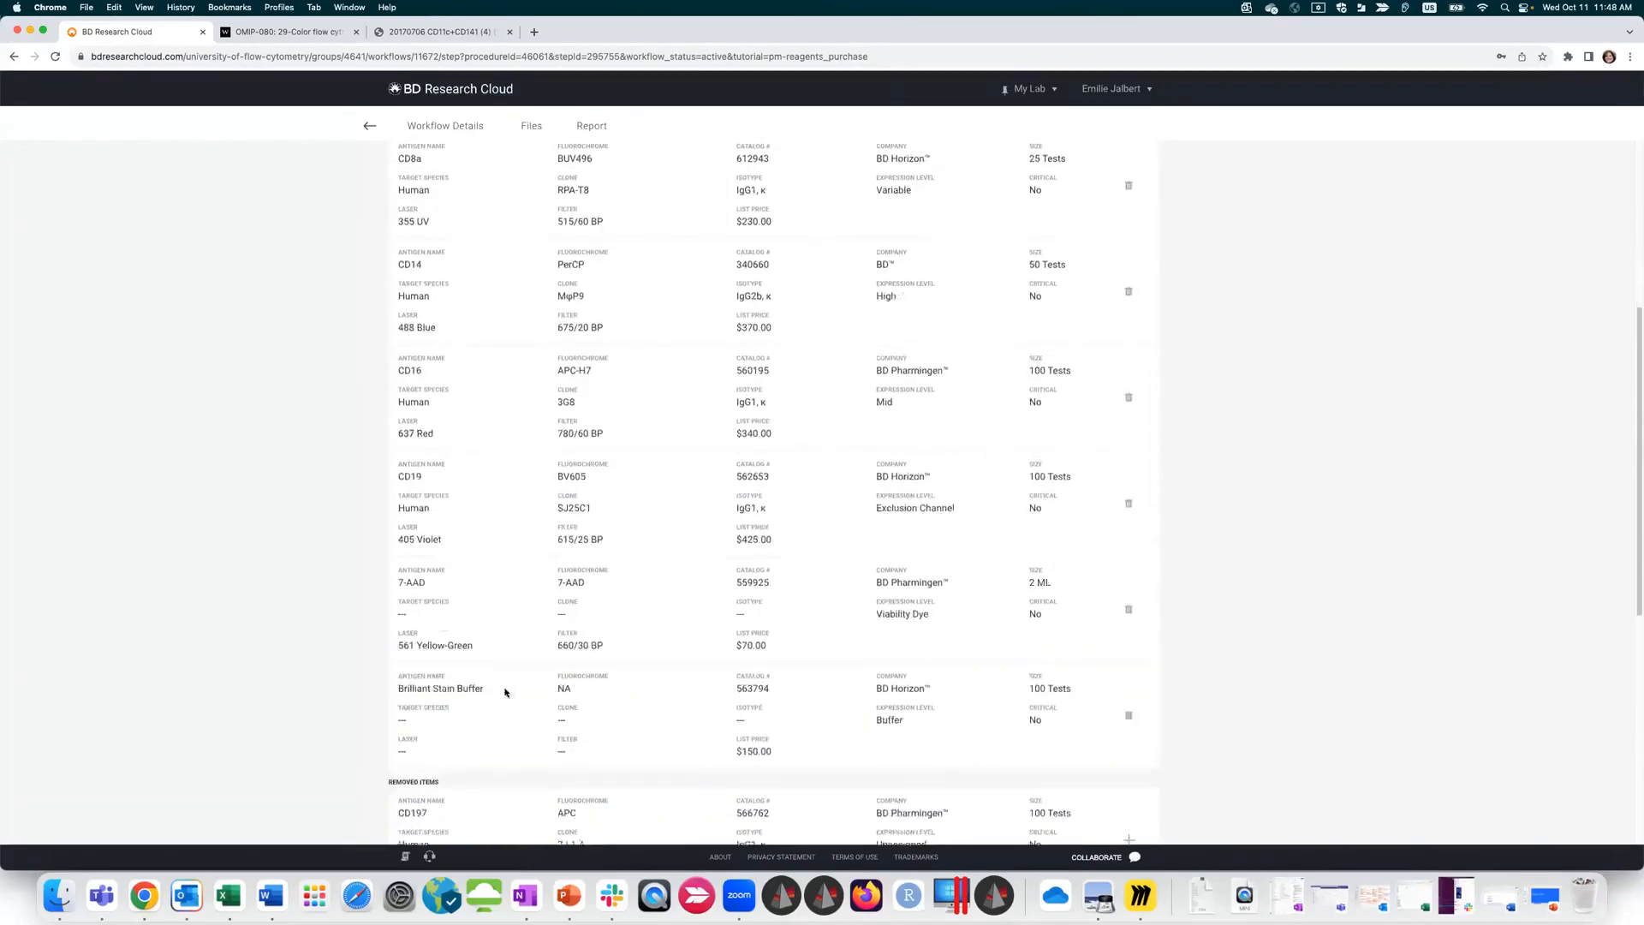
{"action": "scroll", "coordinate": [506, 691], "scroll_direction": "down", "scroll_amount": 8}
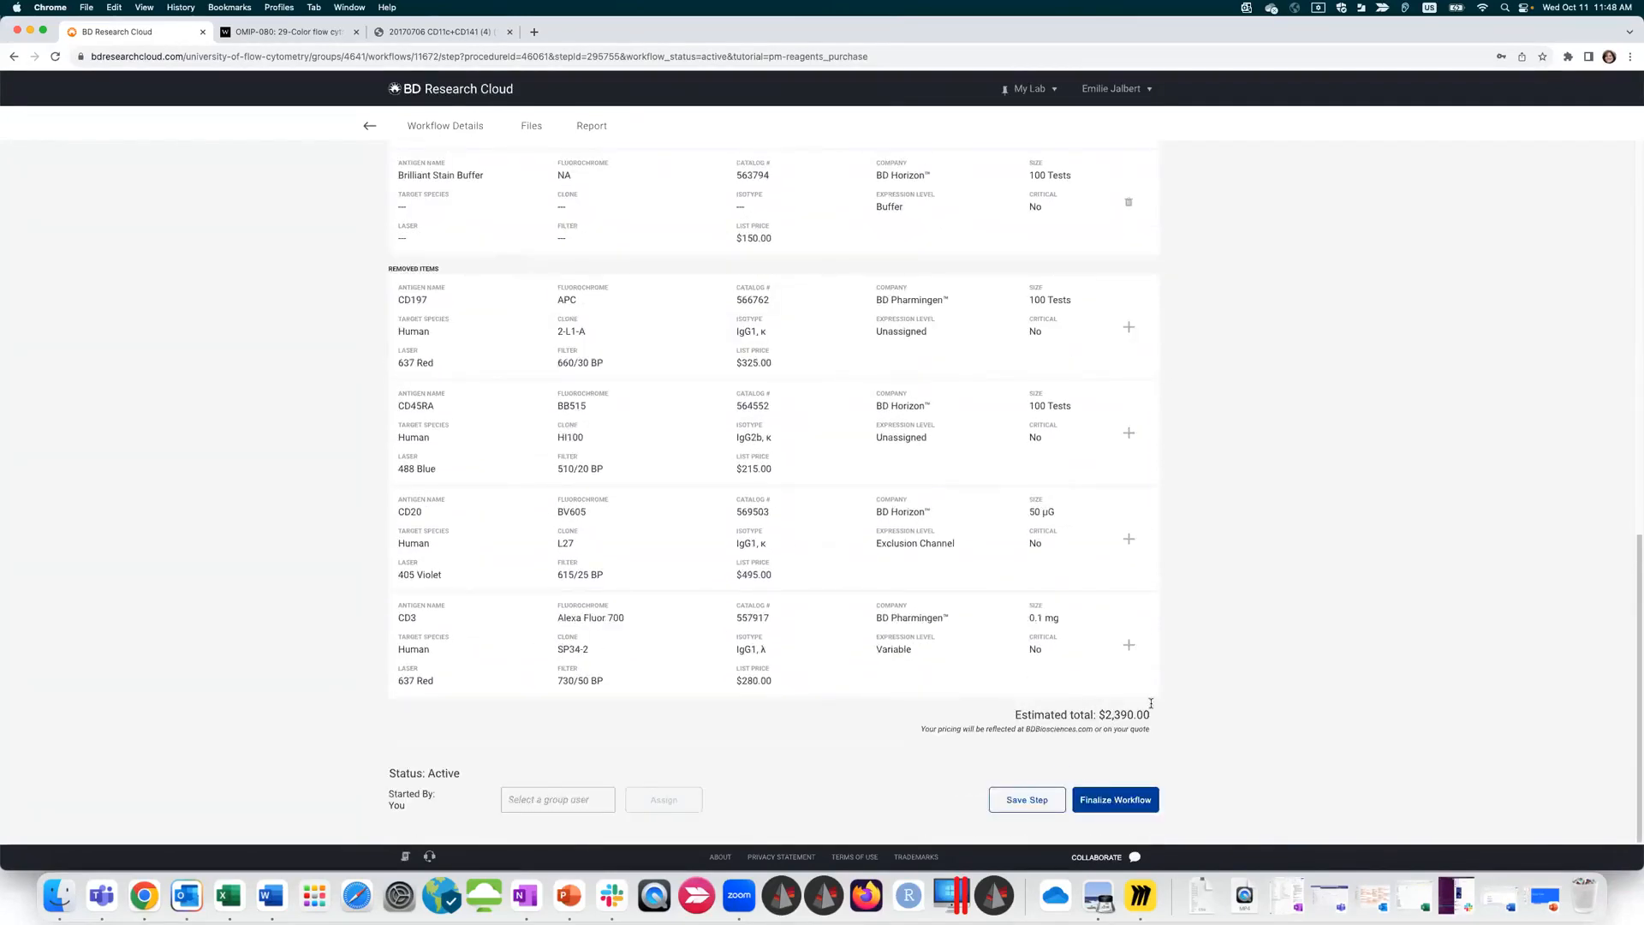
{"action": "left_click", "coordinate": [1097, 800]}
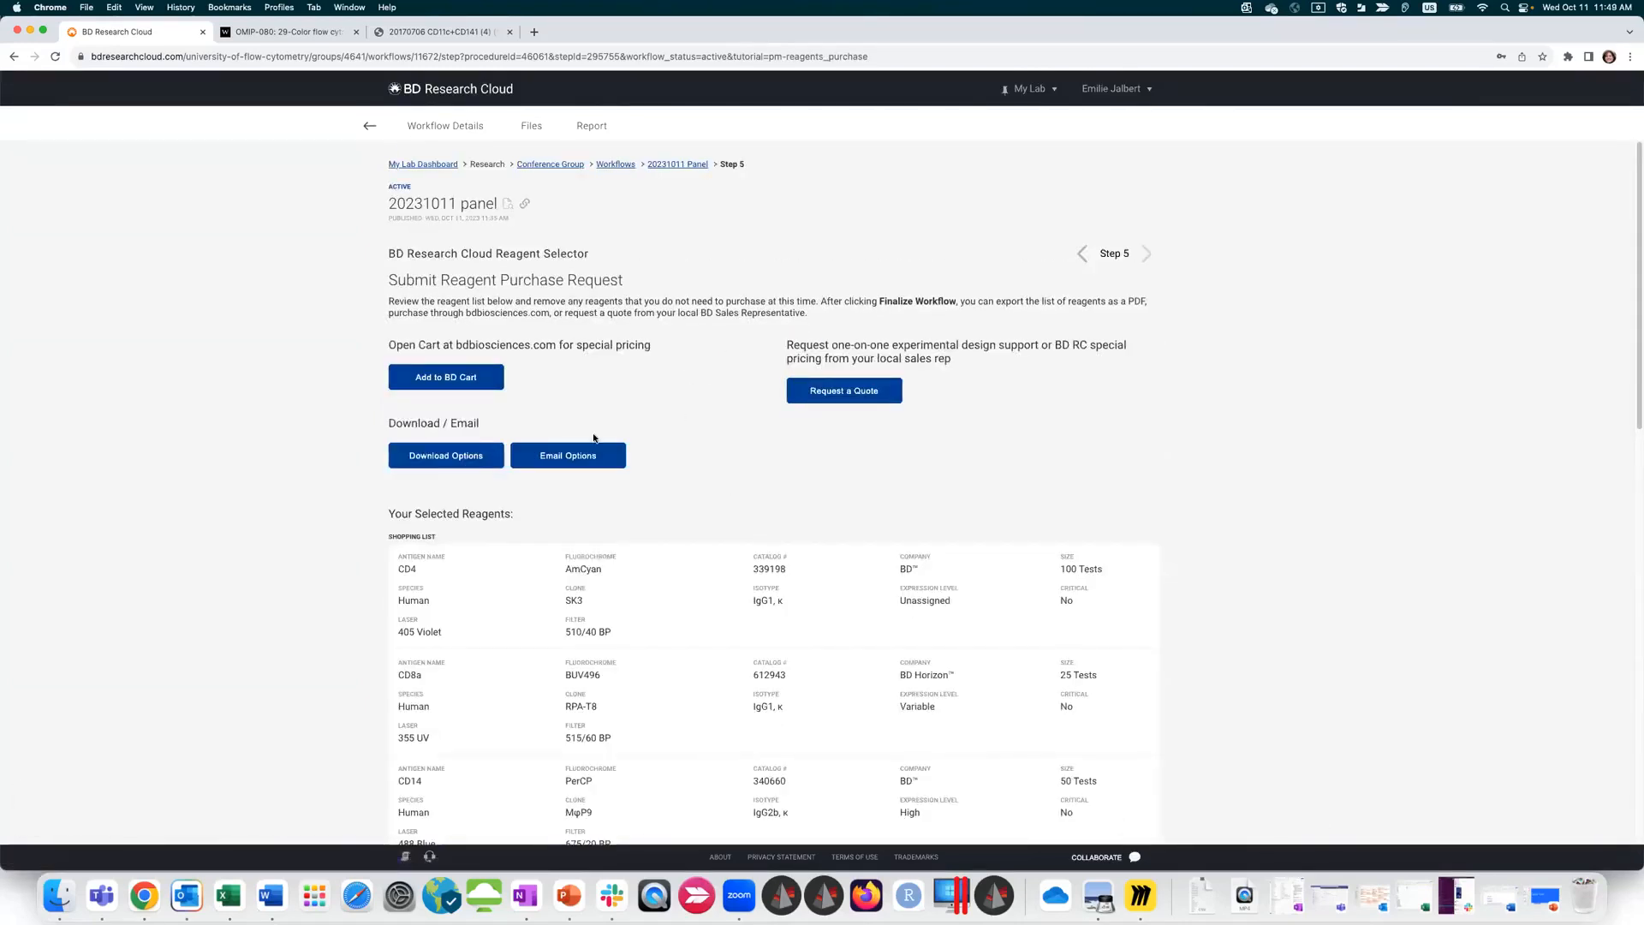
{"action": "left_click", "coordinate": [433, 382]}
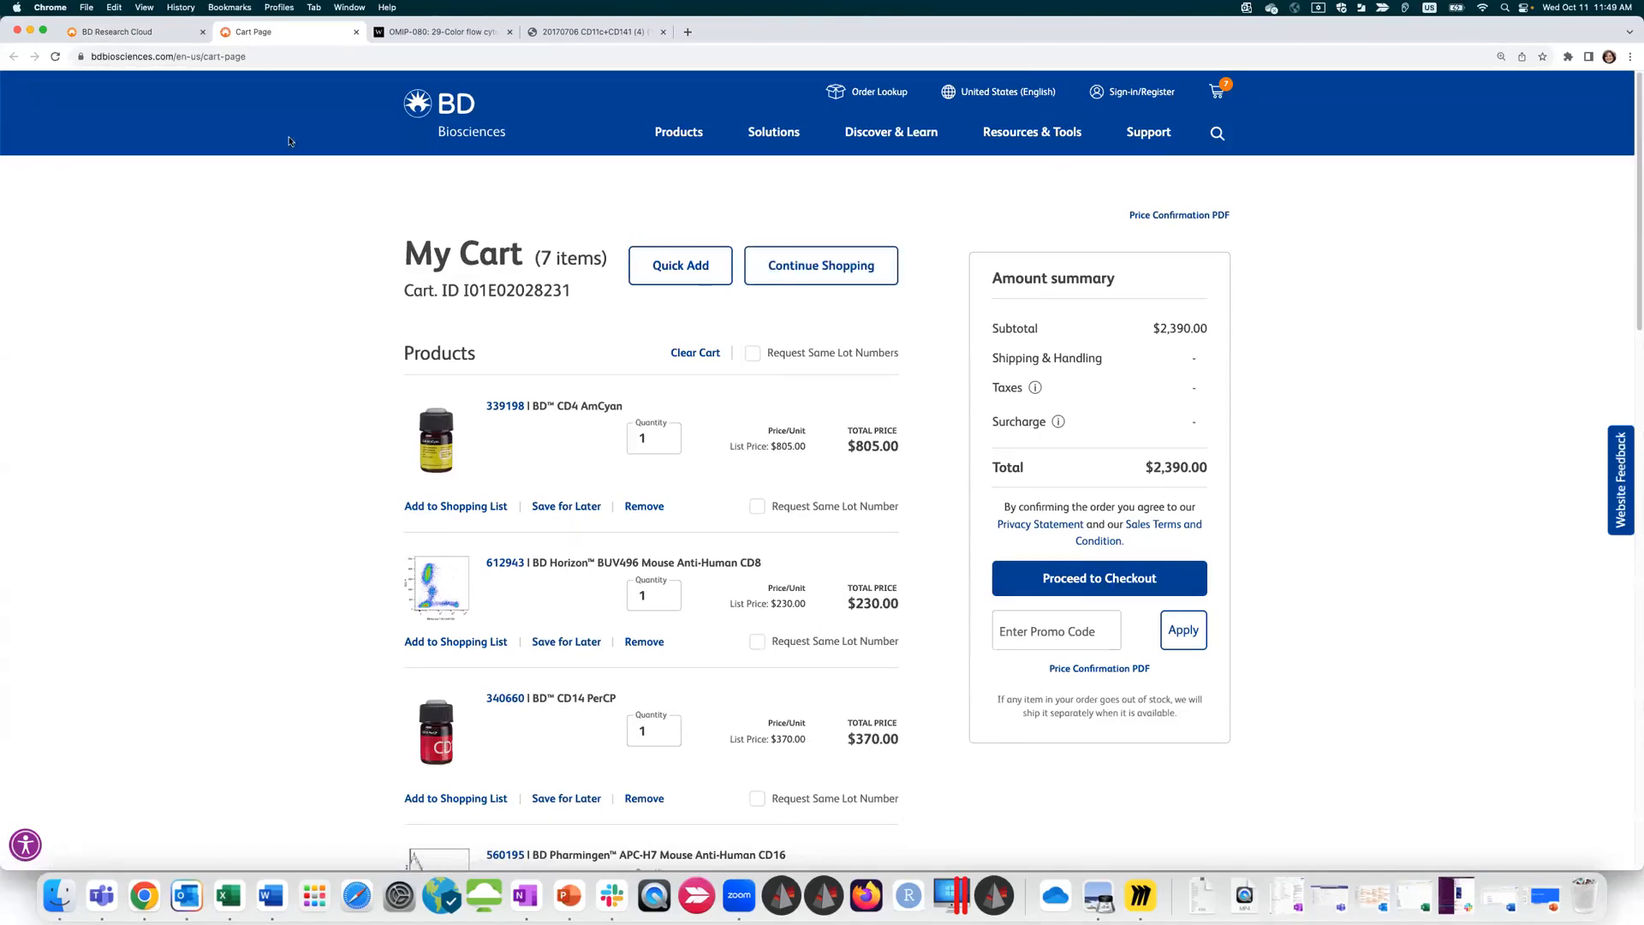
Step: Return to the finalized workflow and check its download options, email options, selected reagents and removed items
{"action": "left_click", "coordinate": [113, 35]}
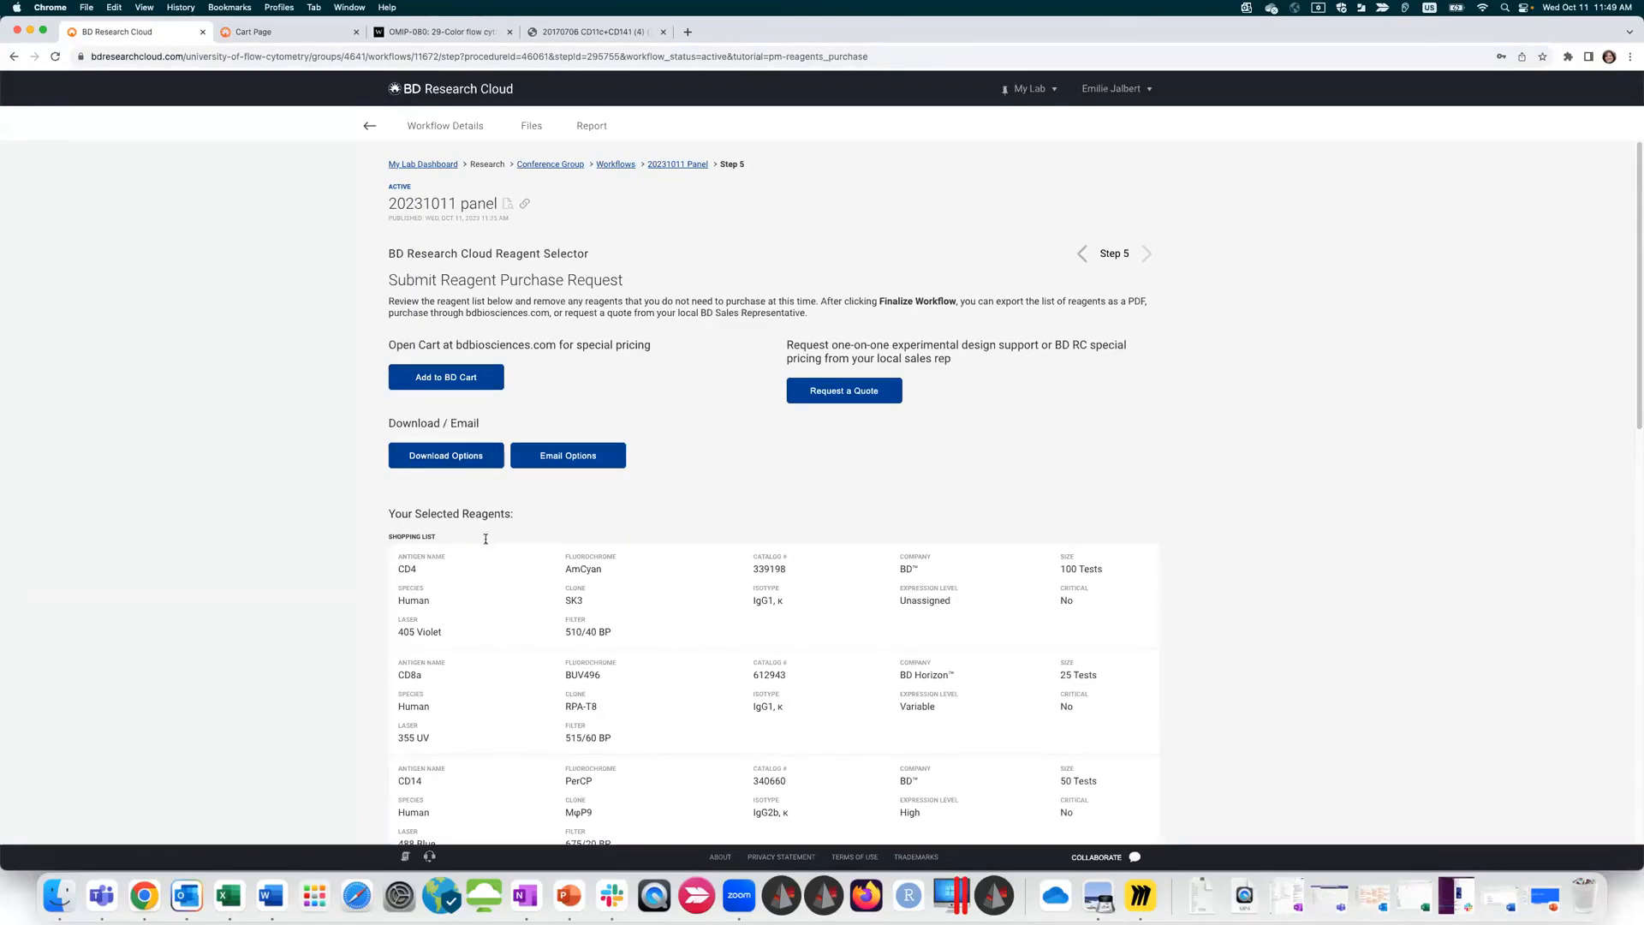
{"action": "left_click", "coordinate": [460, 462]}
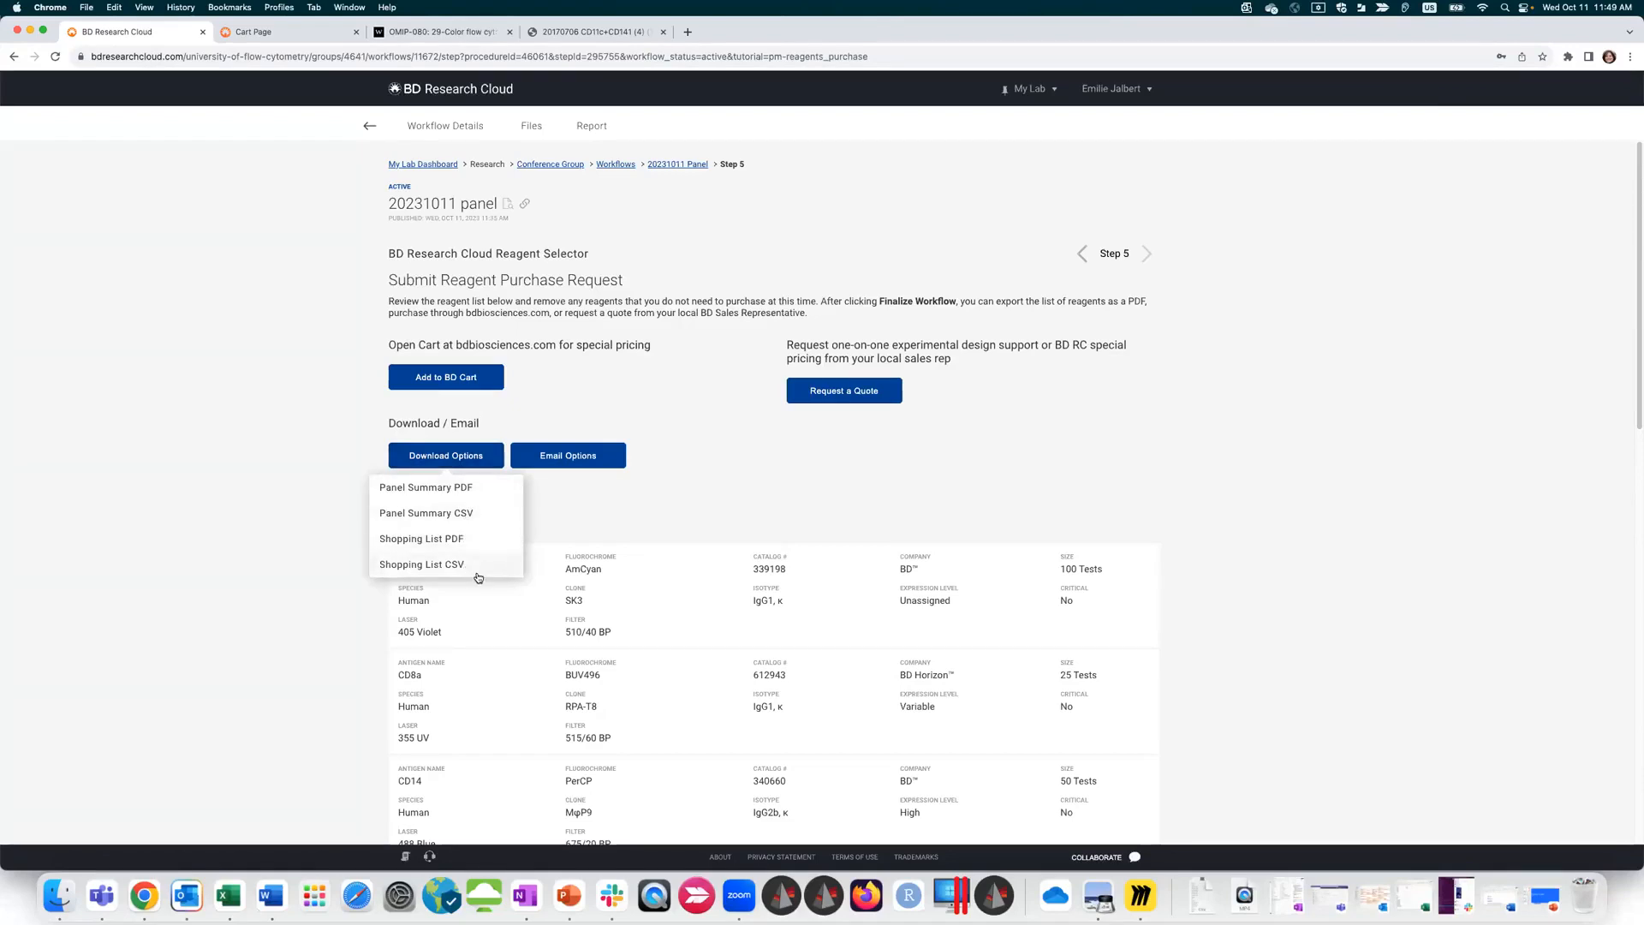
{"action": "left_click", "coordinate": [726, 506]}
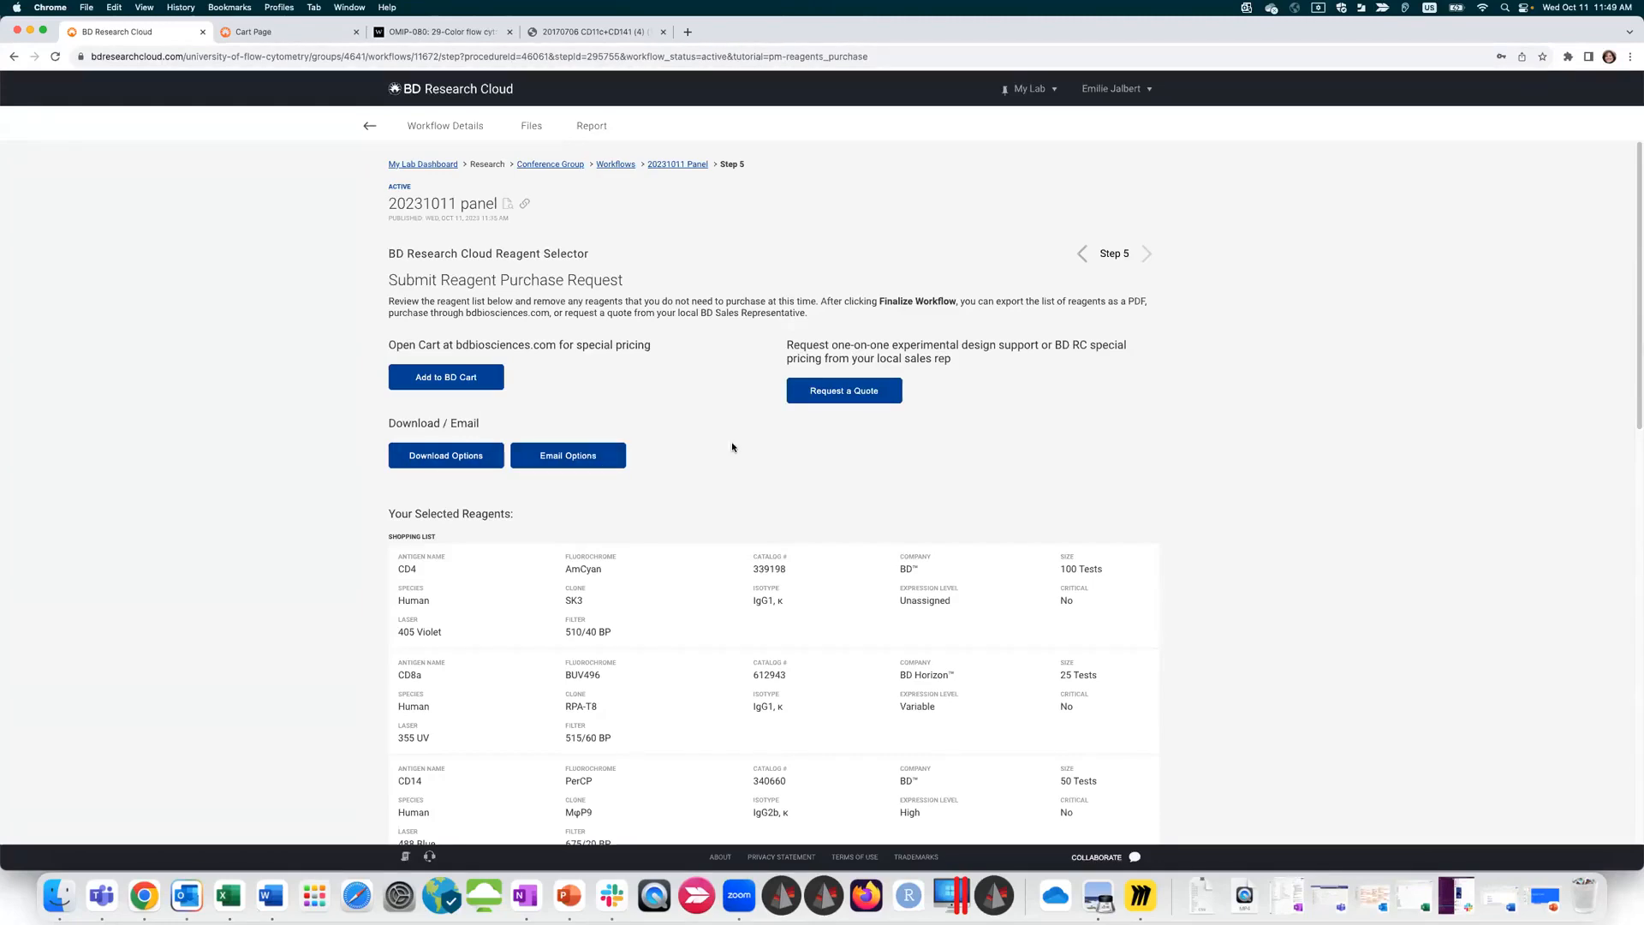
{"action": "left_click", "coordinate": [574, 457]}
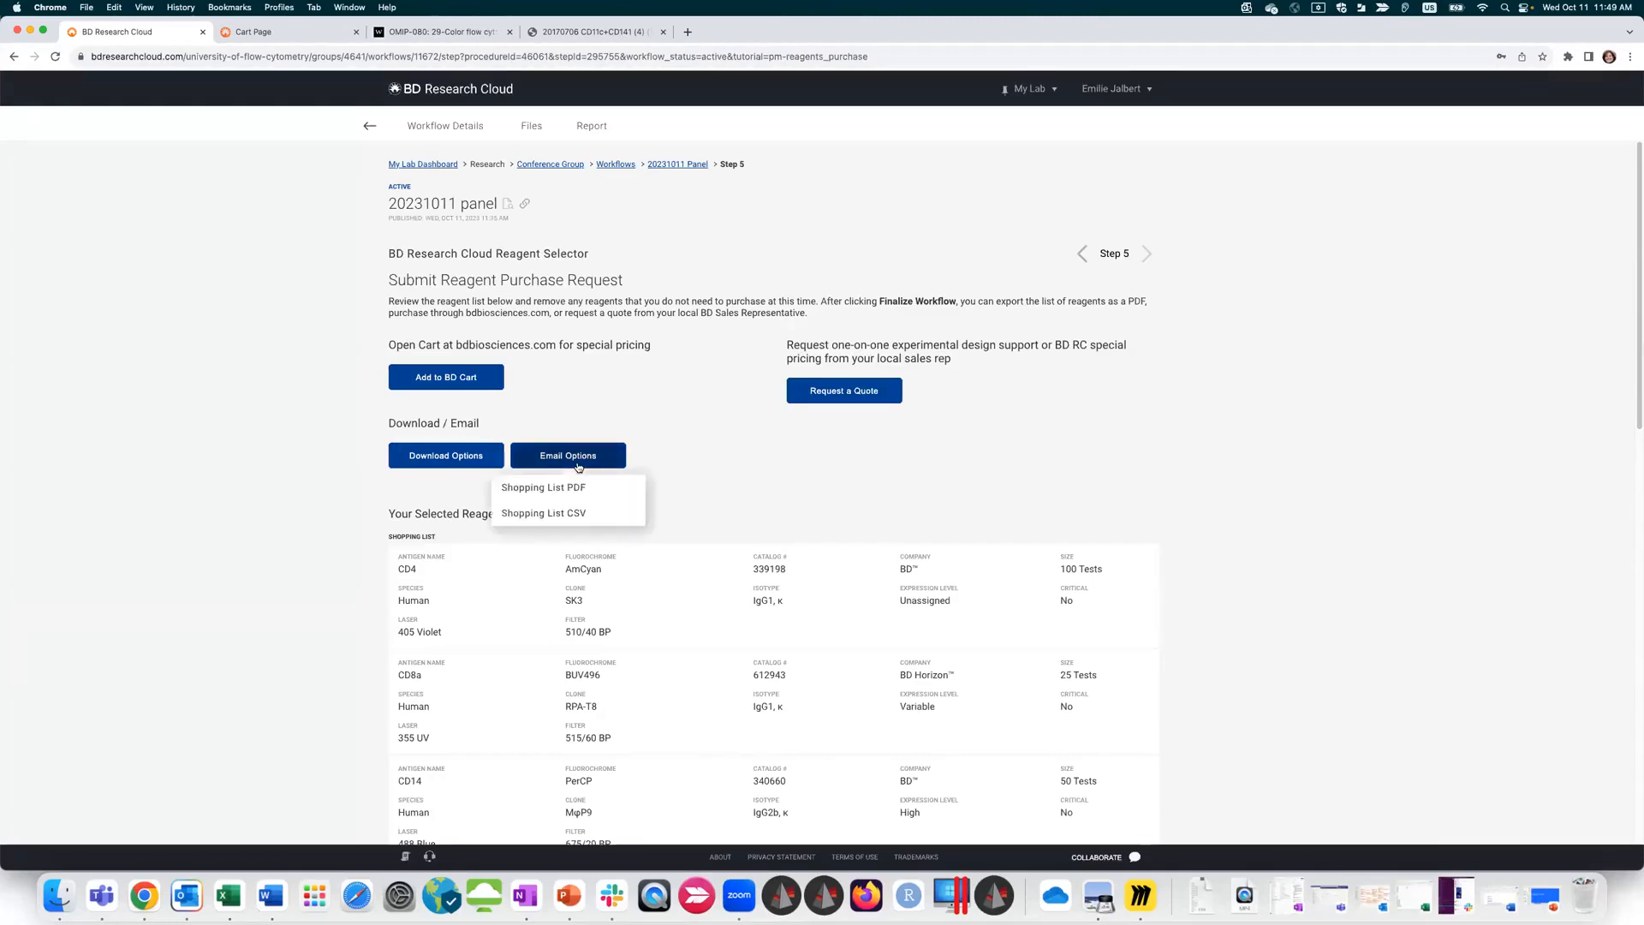
{"action": "left_click", "coordinate": [752, 489]}
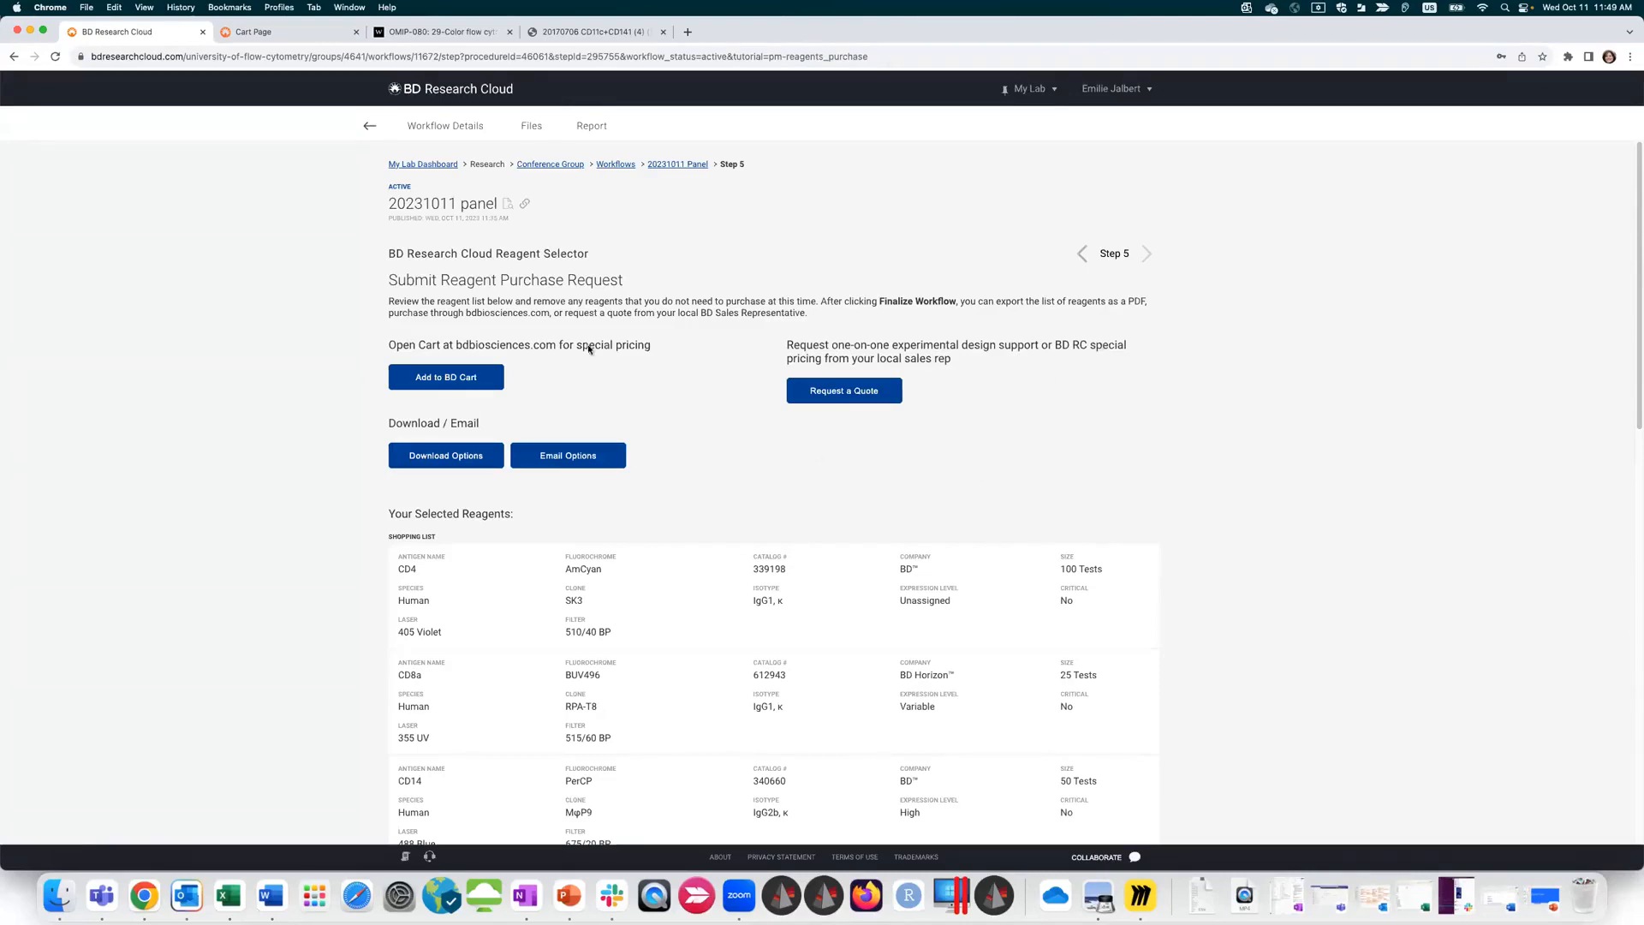
{"action": "scroll", "coordinate": [1067, 614], "scroll_direction": "down", "scroll_amount": 15}
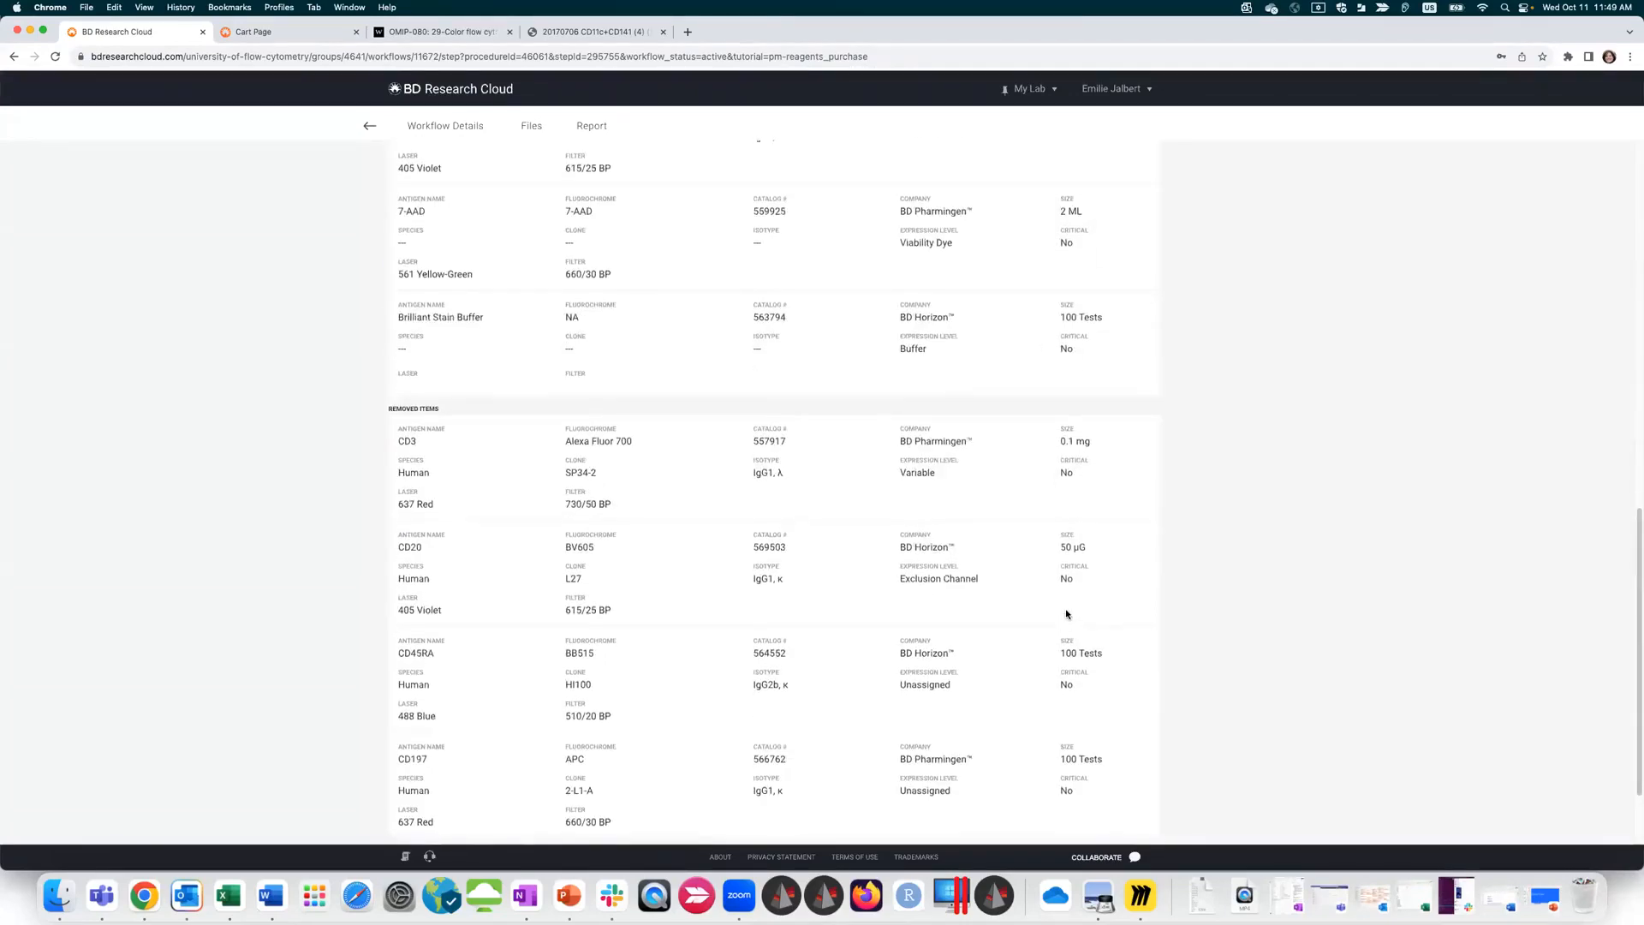
{"action": "scroll", "coordinate": [1130, 598], "scroll_direction": "up", "scroll_amount": 3}
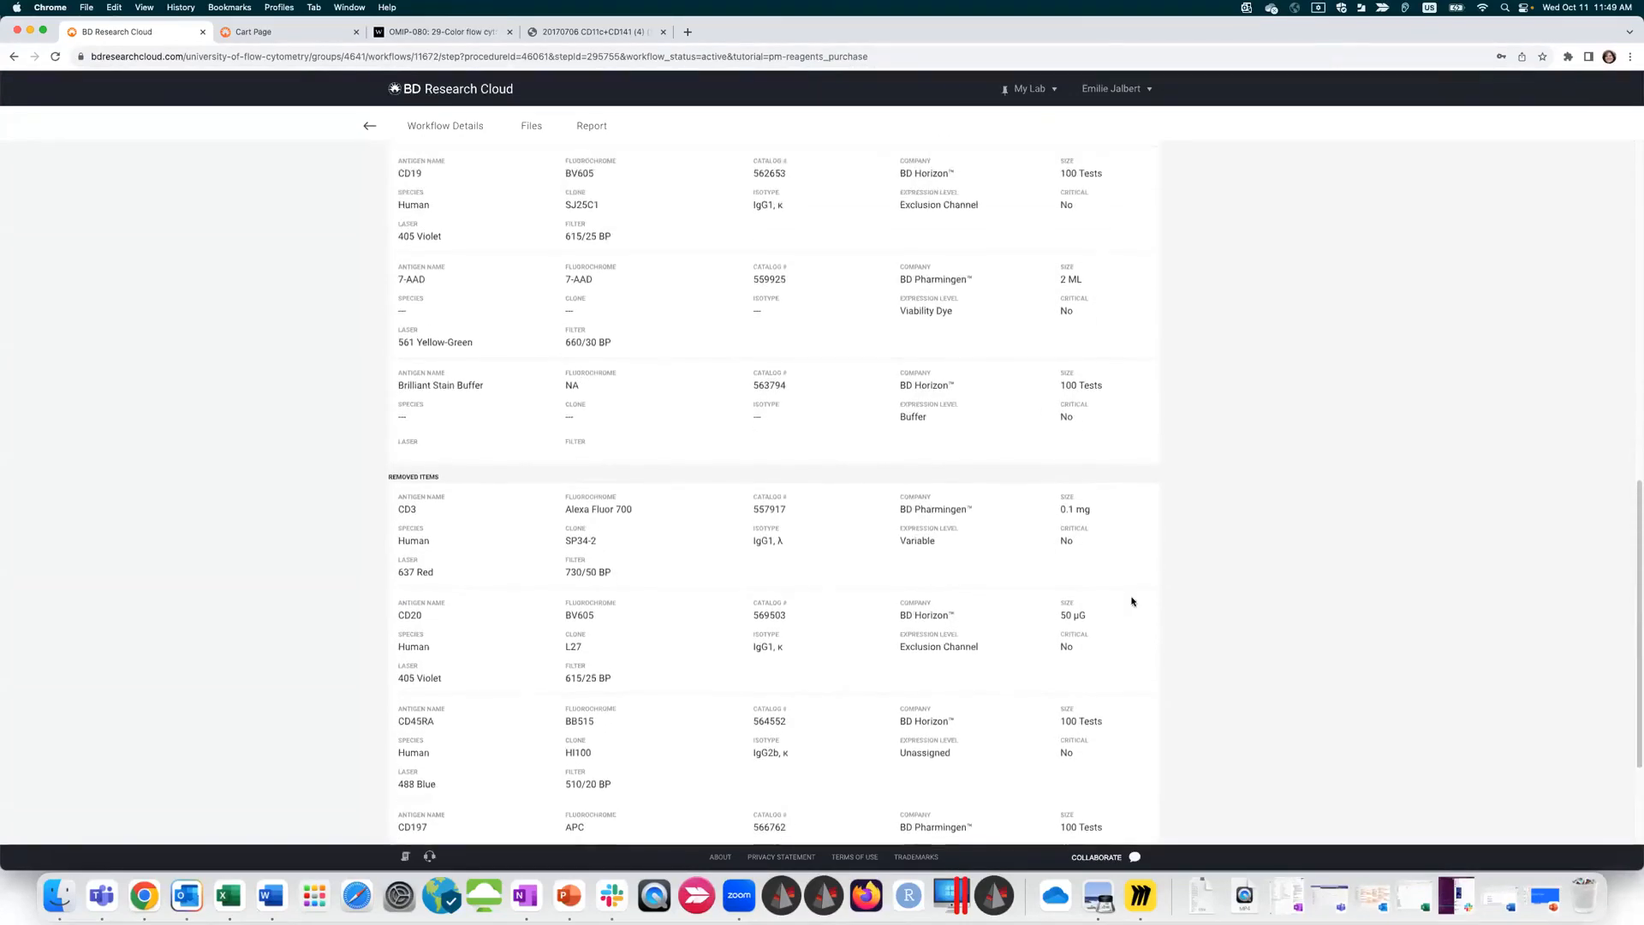
Step: Leave the workflow and open the Panels resource library with the custom panels listed
{"action": "left_click", "coordinate": [371, 127]}
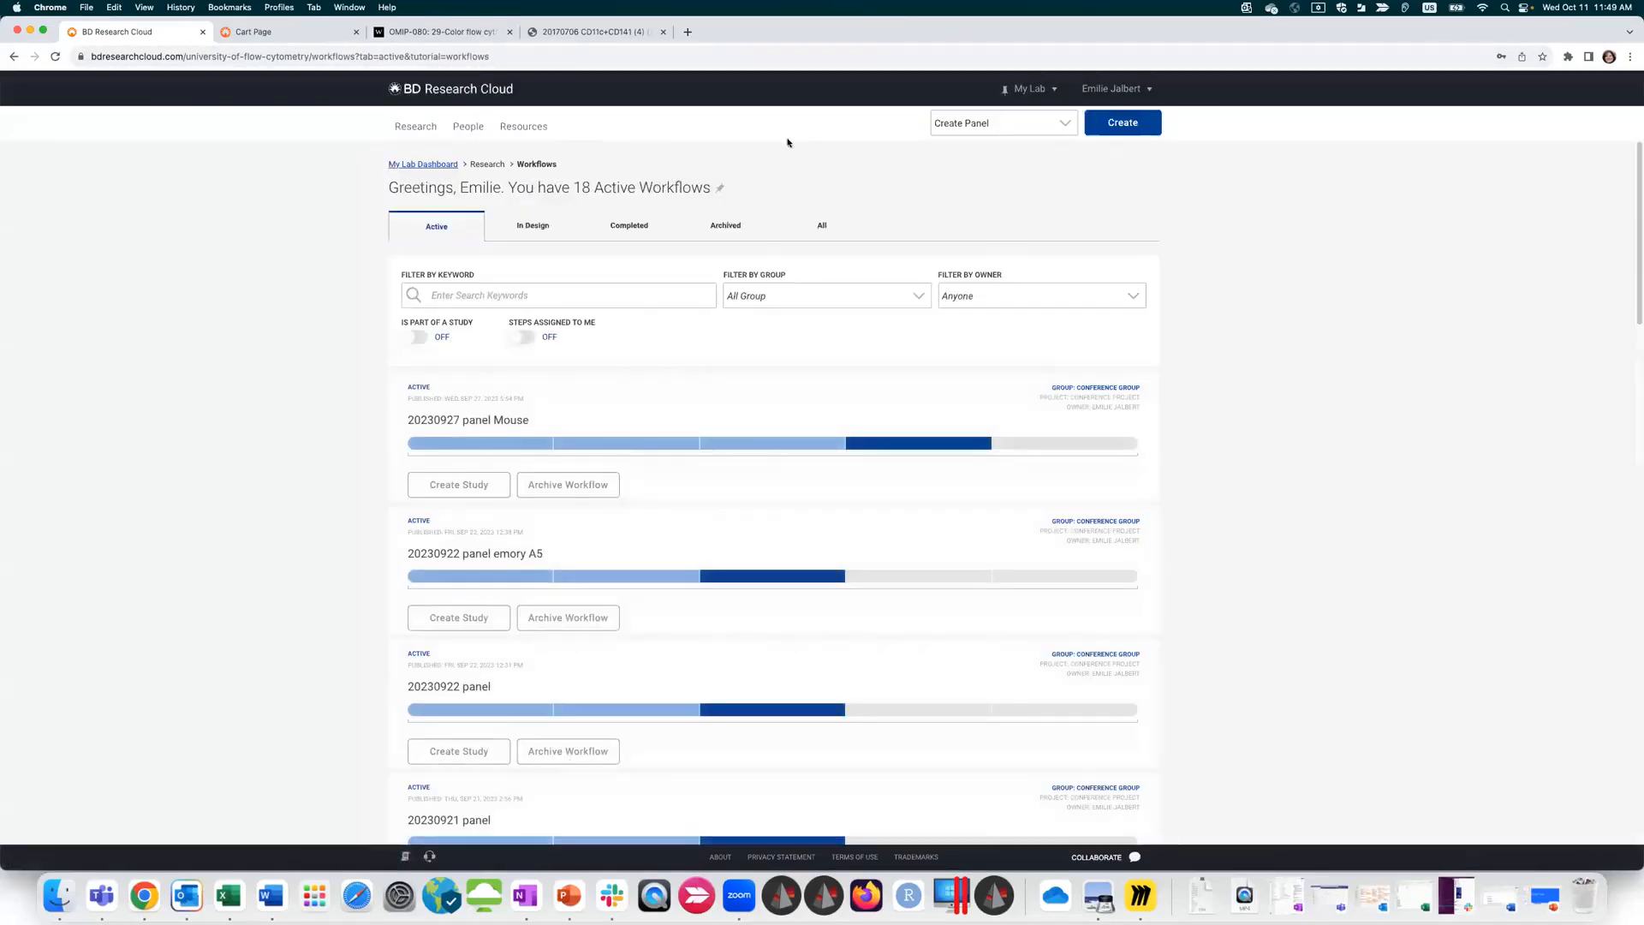
{"action": "mouse_move", "coordinate": [536, 134]}
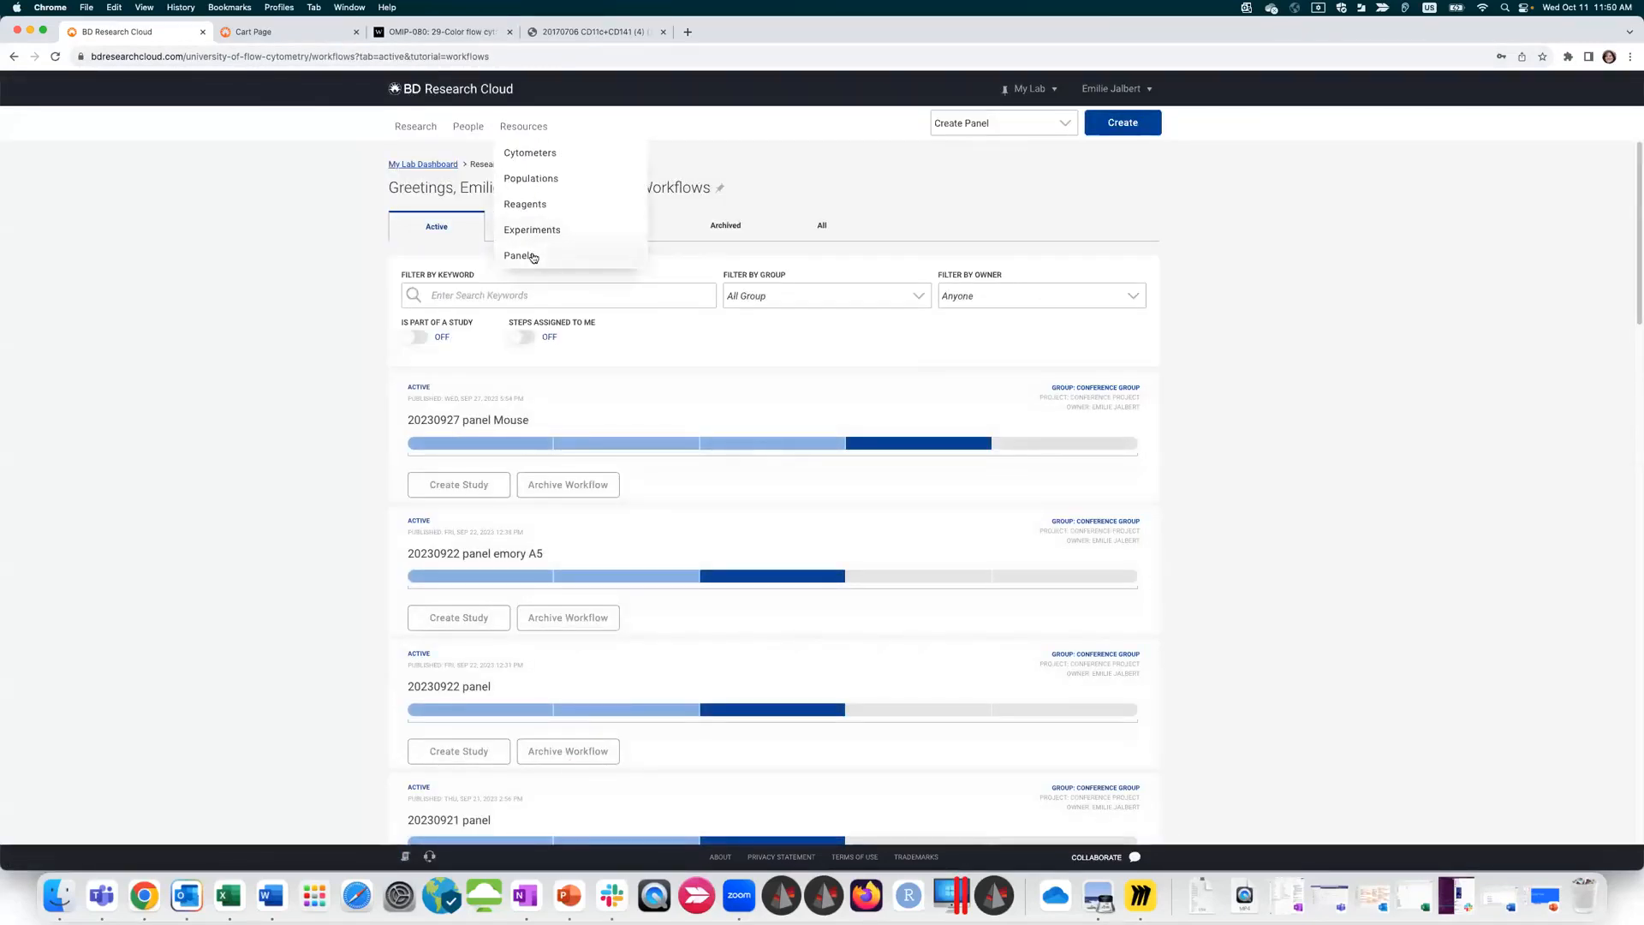
{"action": "left_click", "coordinate": [533, 253]}
{"action": "mouse_move", "coordinate": [524, 129]}
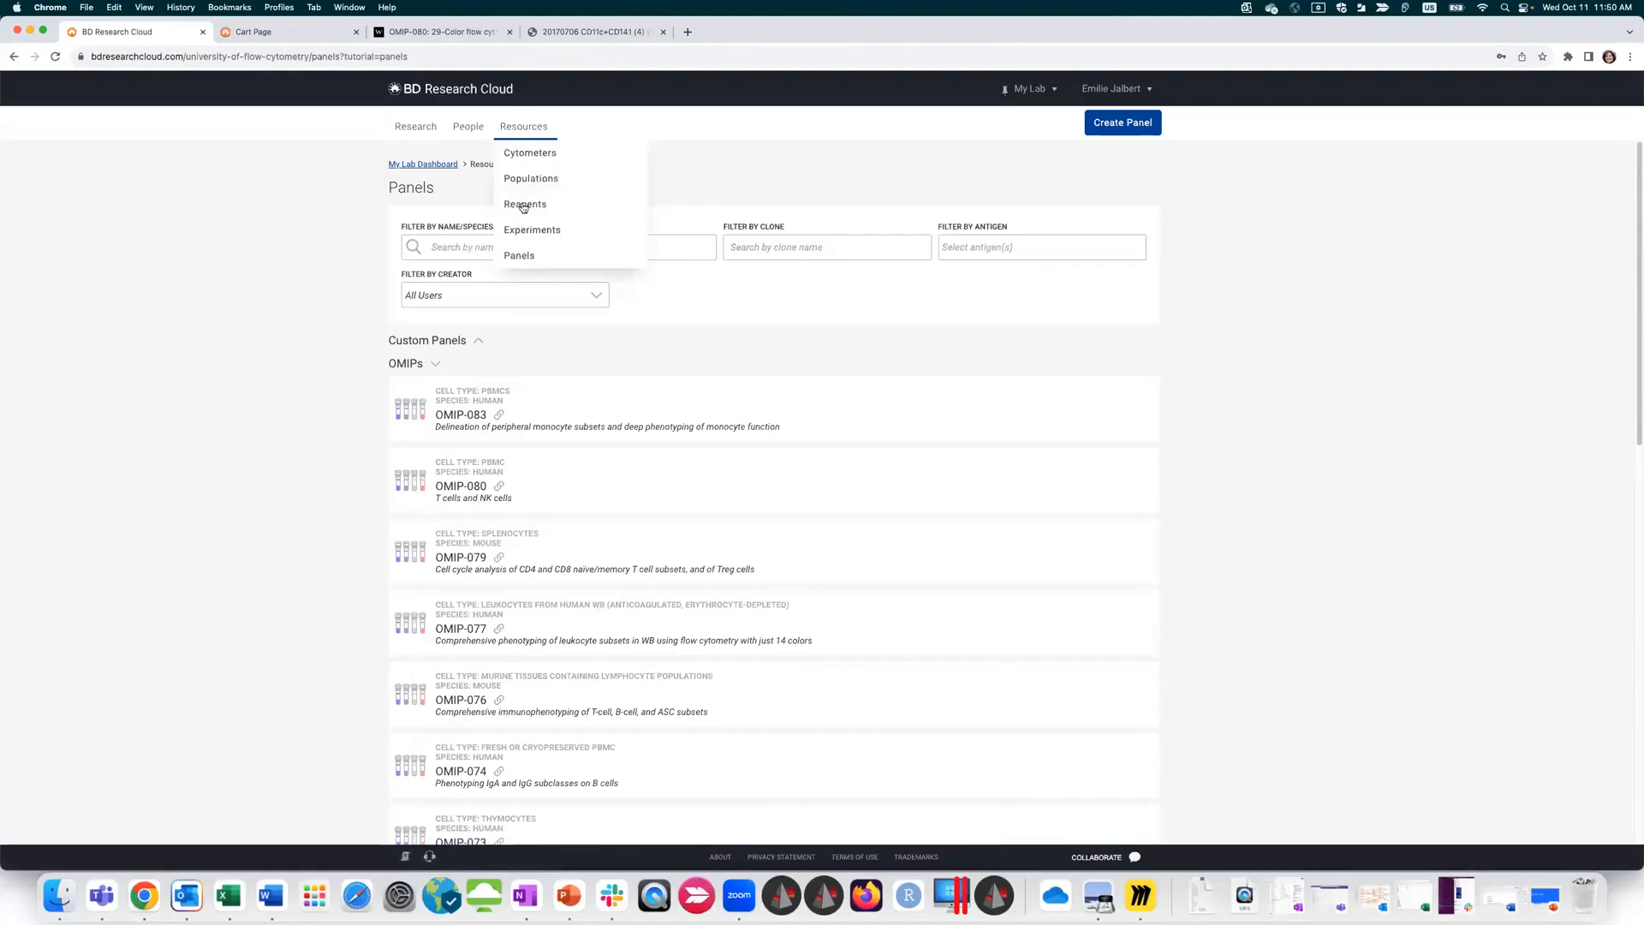
{"action": "left_click", "coordinate": [524, 257]}
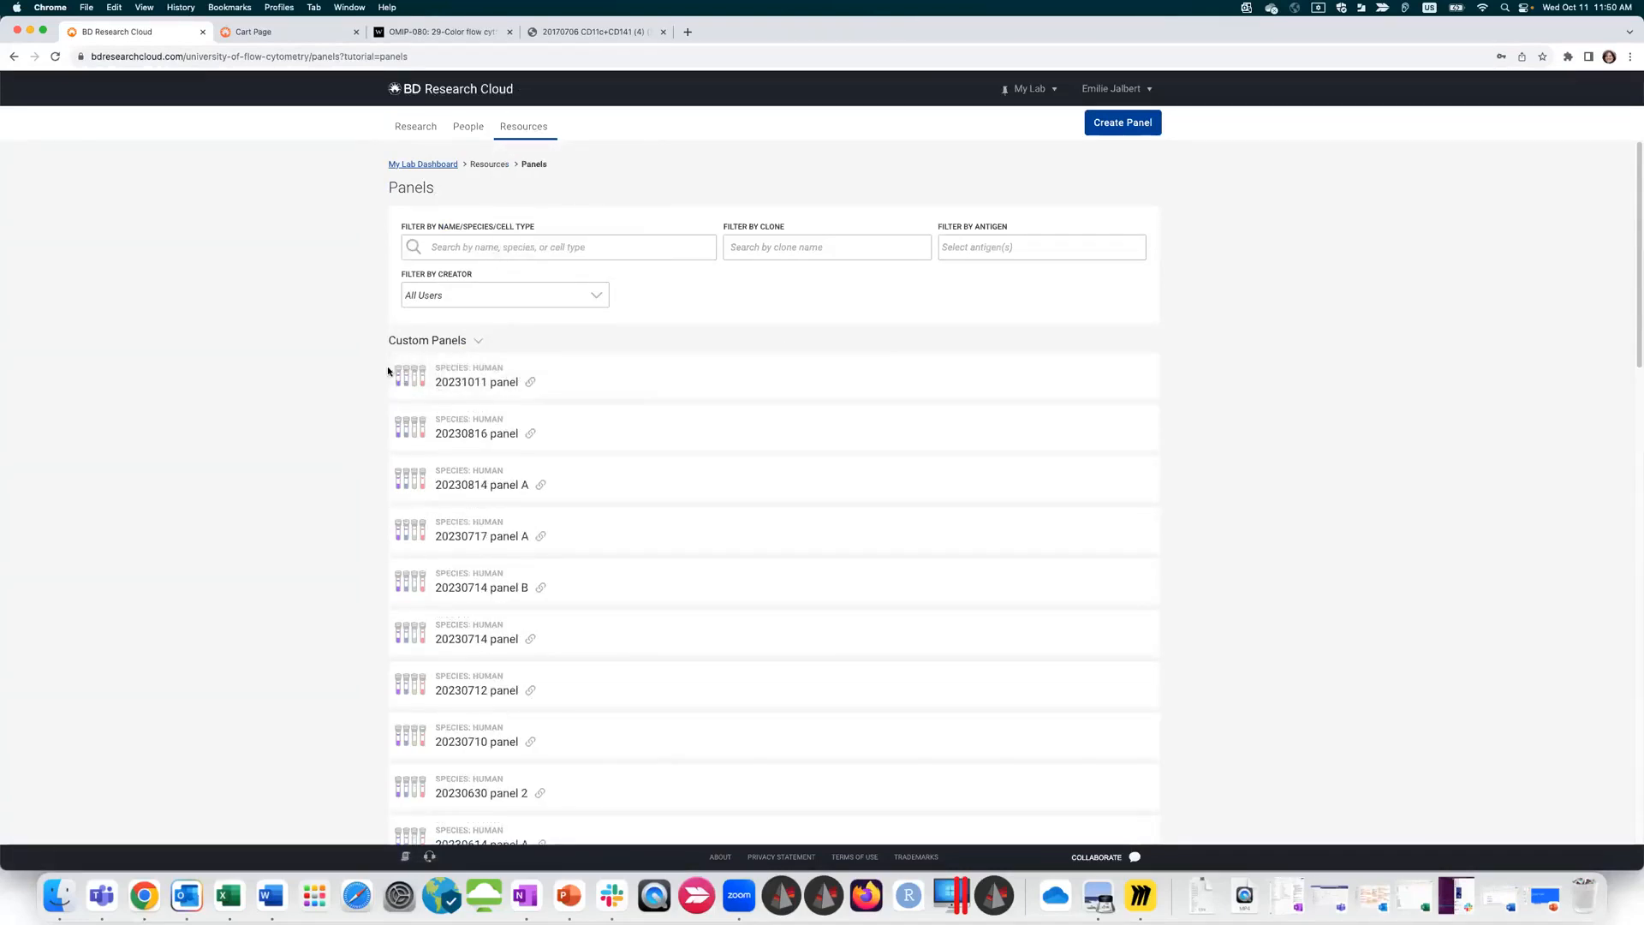
Step: Review the reagents and cytometer configuration of the custom 20231011 panel, close its details and look through the panel list
{"action": "left_click", "coordinate": [616, 381]}
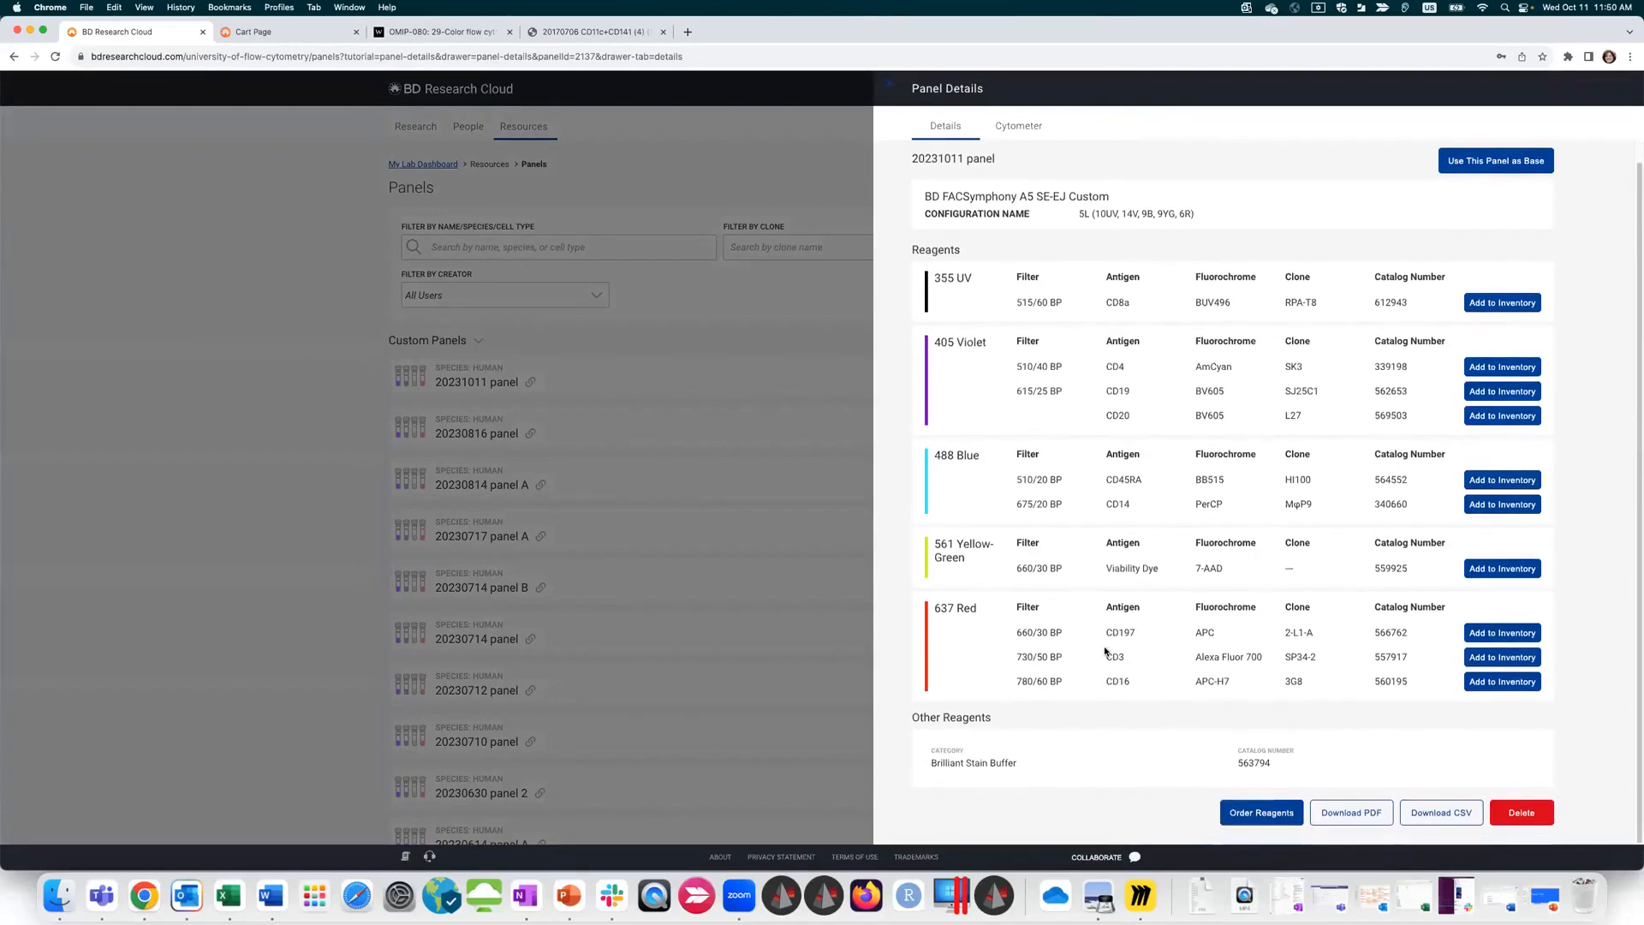
{"action": "left_click", "coordinate": [1019, 120]}
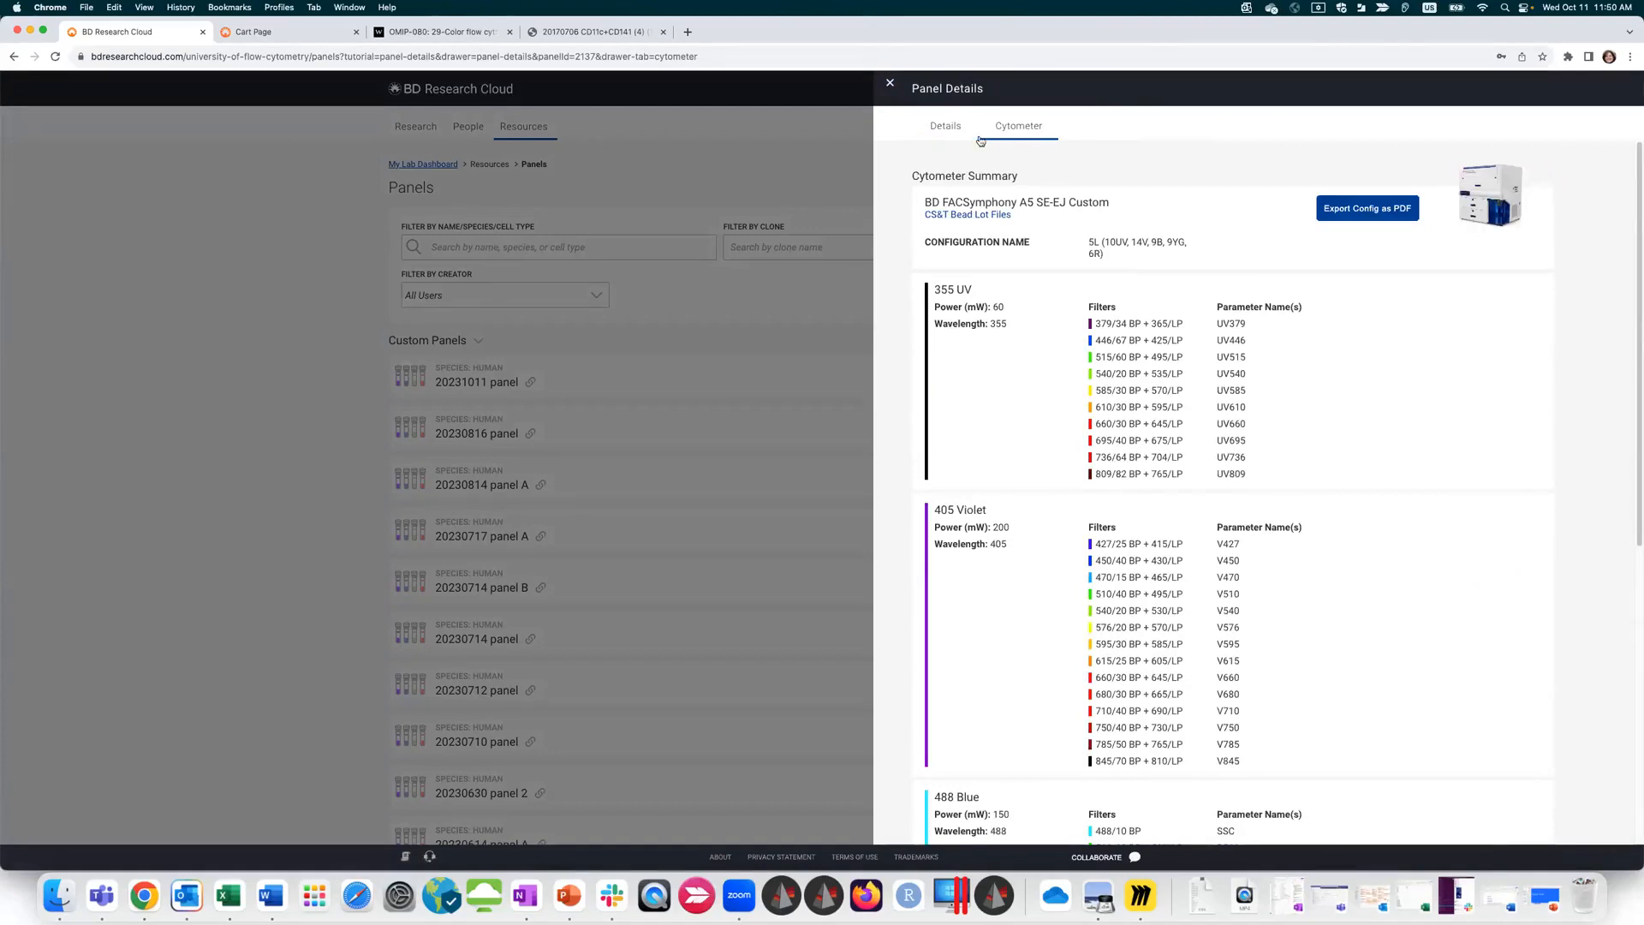
{"action": "left_click", "coordinate": [949, 130]}
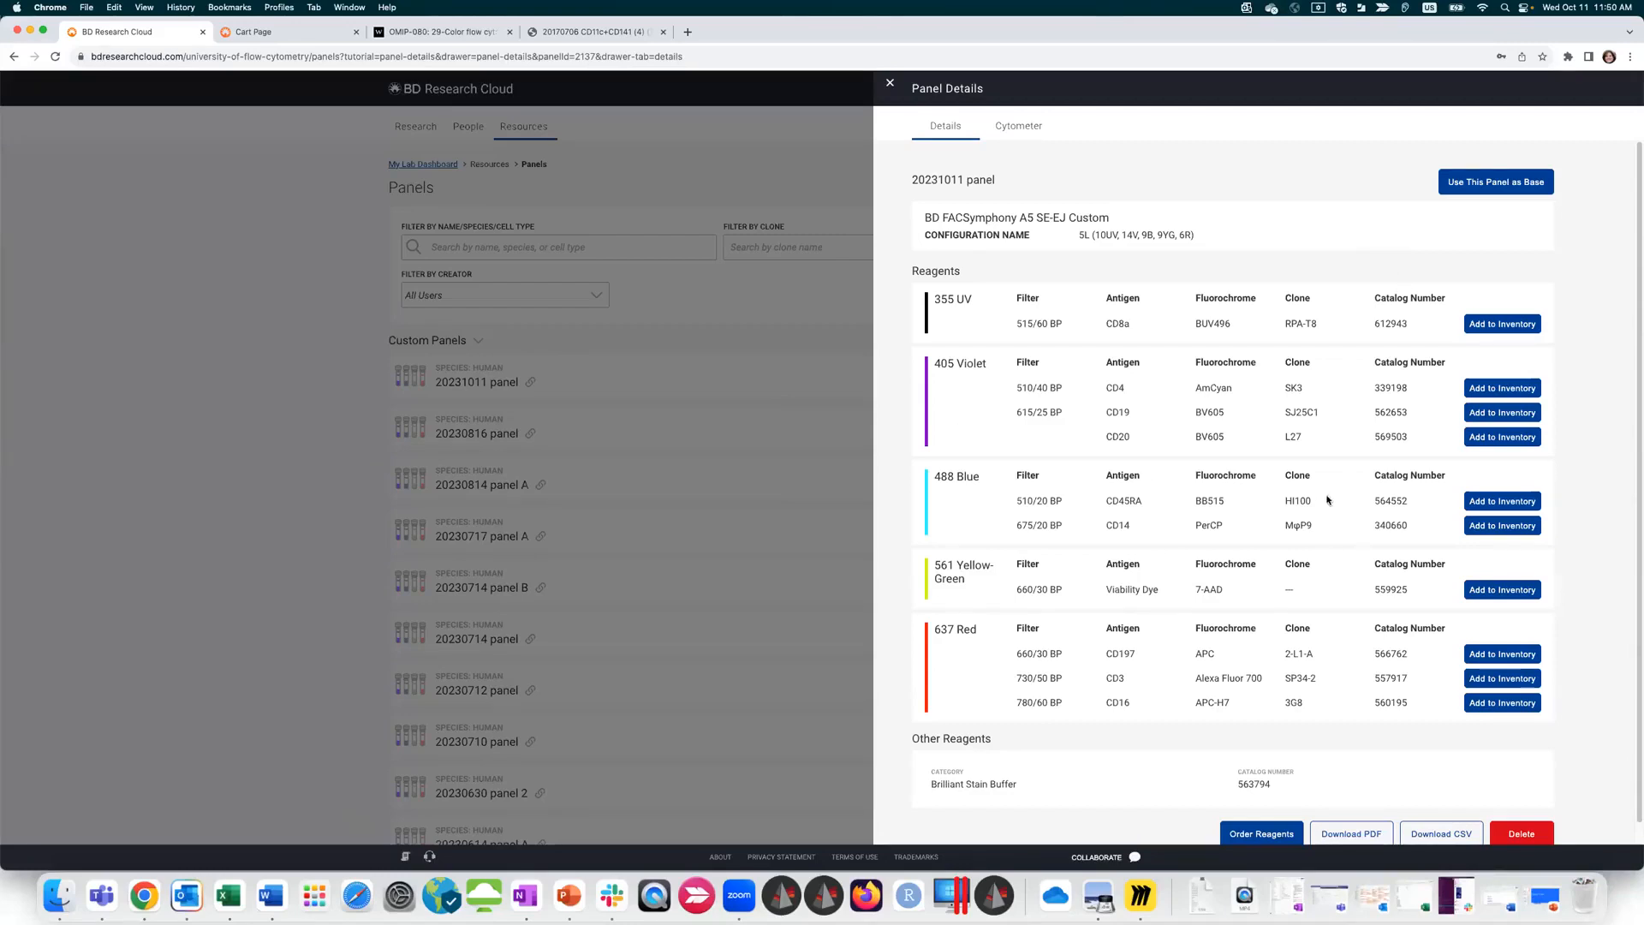
{"action": "left_click", "coordinate": [891, 84]}
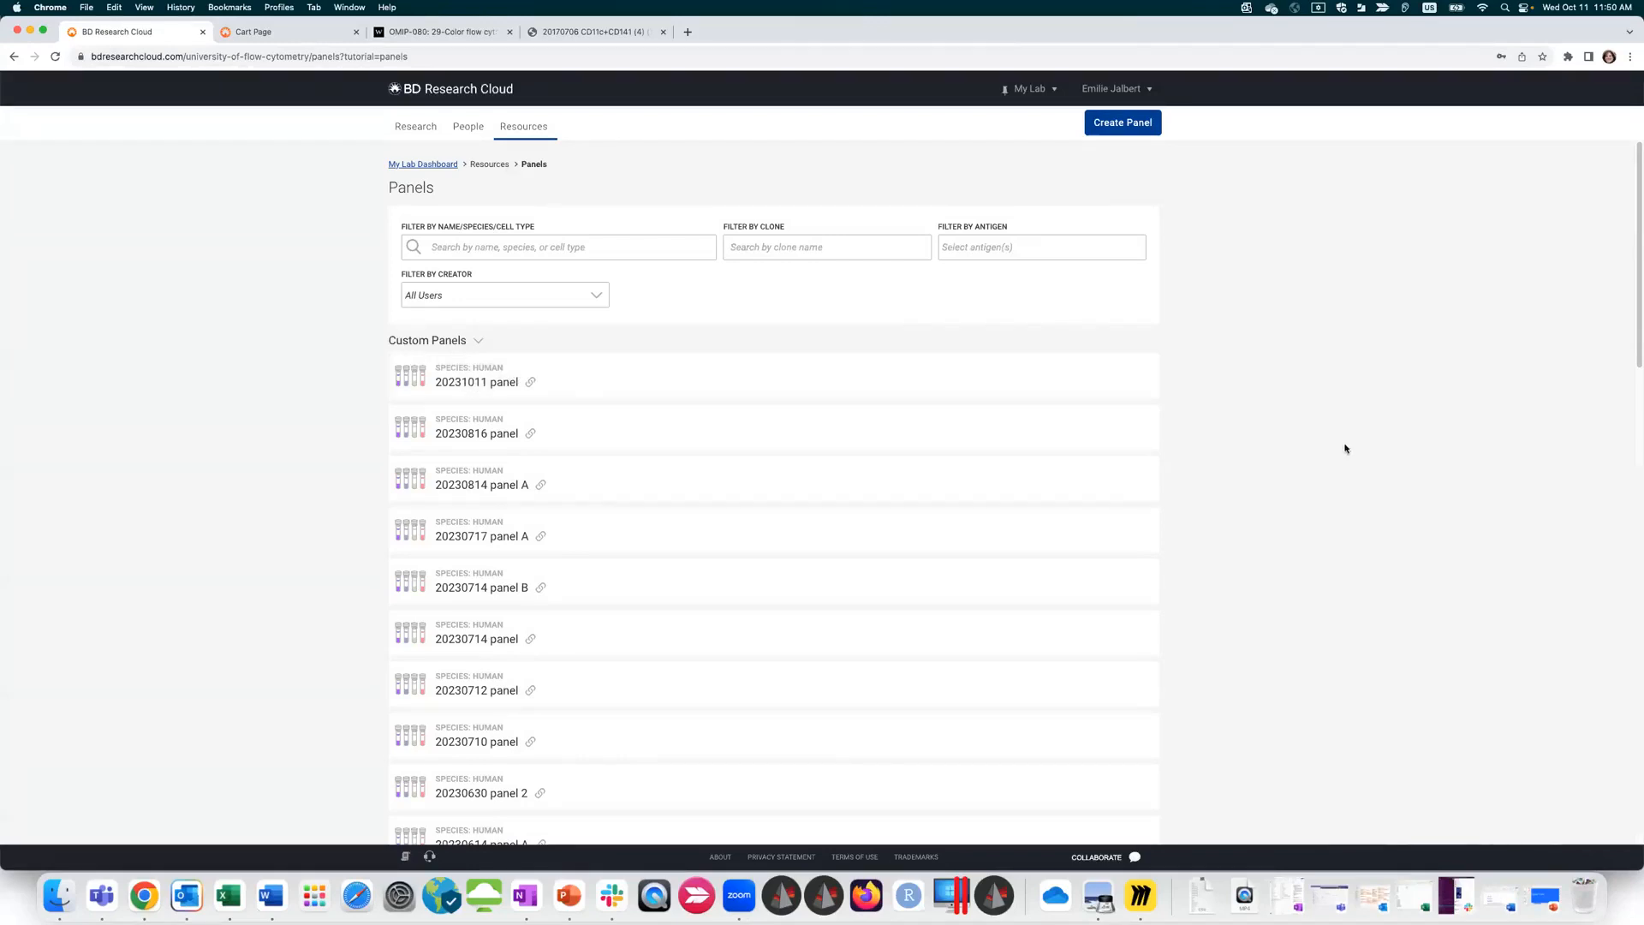
{"action": "scroll", "coordinate": [1388, 458], "scroll_direction": "down", "scroll_amount": 15}
{"action": "scroll", "coordinate": [1387, 445], "scroll_direction": "up", "scroll_amount": 15}
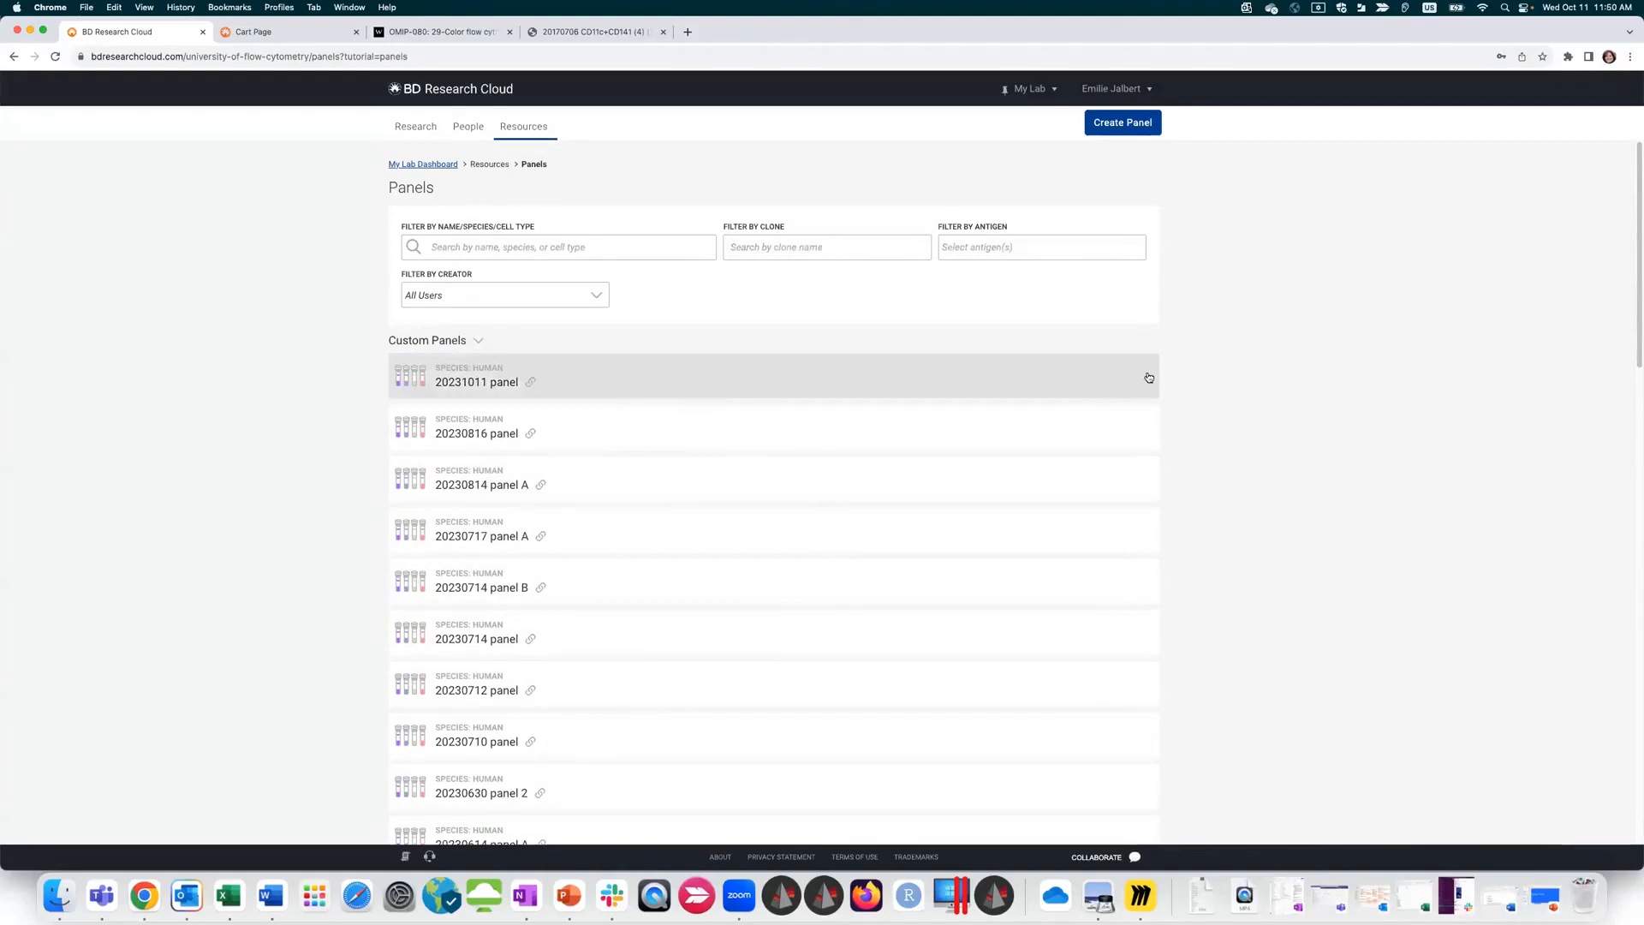
Step: Open the 20231011 panel, review the reagent variants and shopping list for reordering, and close the order without submitting it
{"action": "left_click", "coordinate": [1061, 393]}
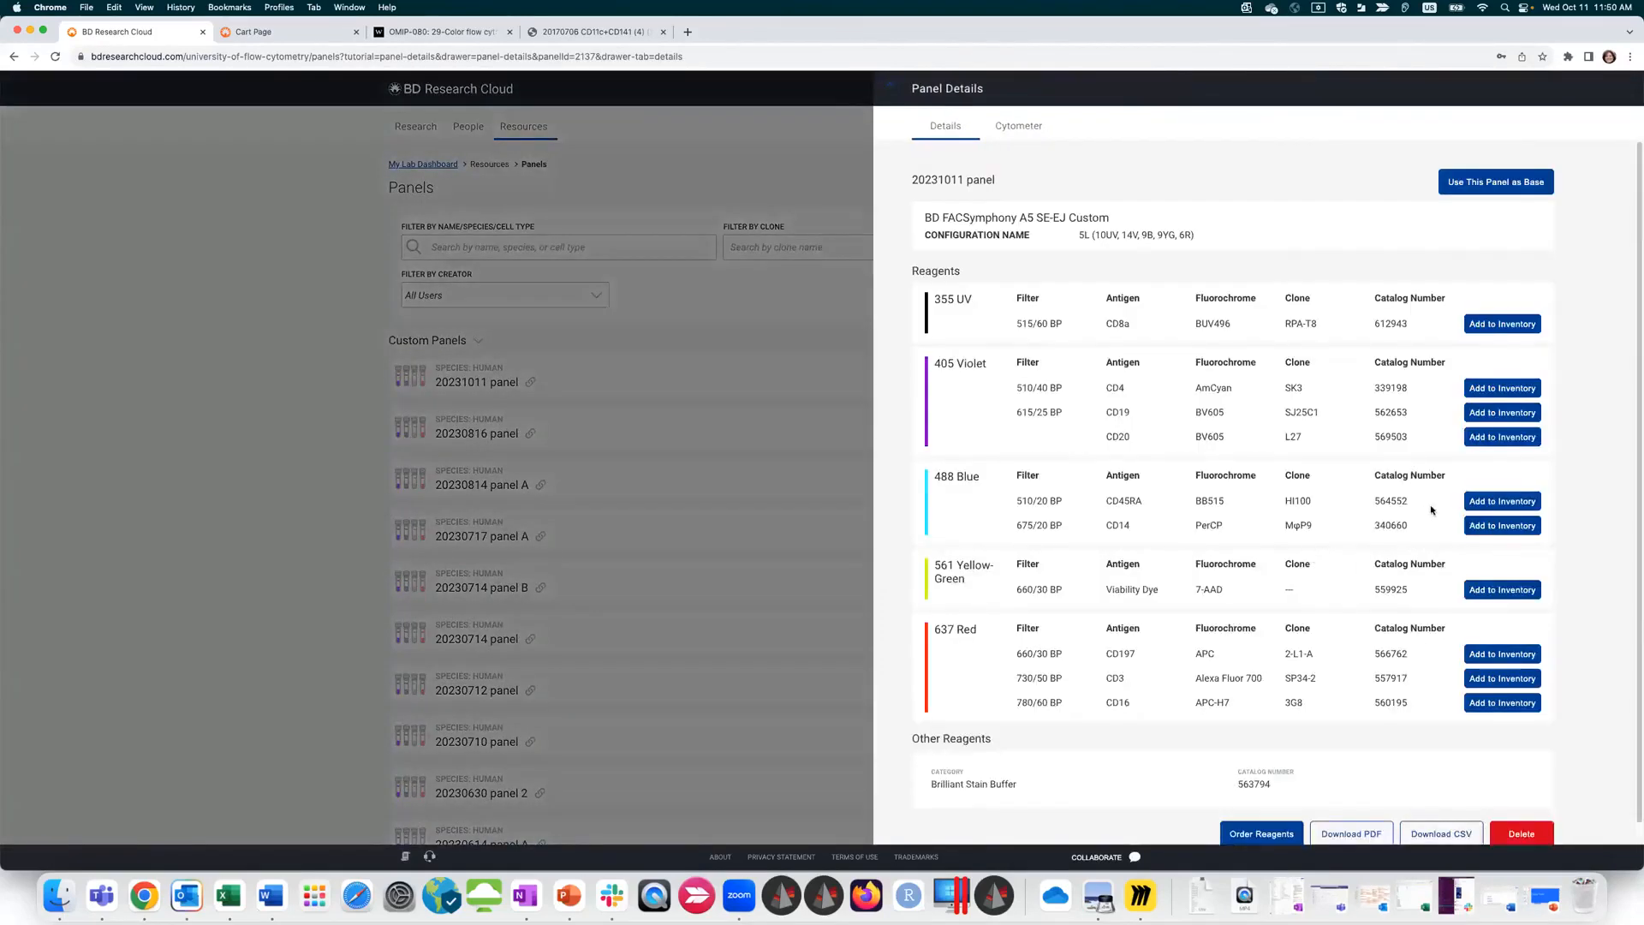
{"action": "scroll", "coordinate": [1486, 414], "scroll_direction": "down", "scroll_amount": 1}
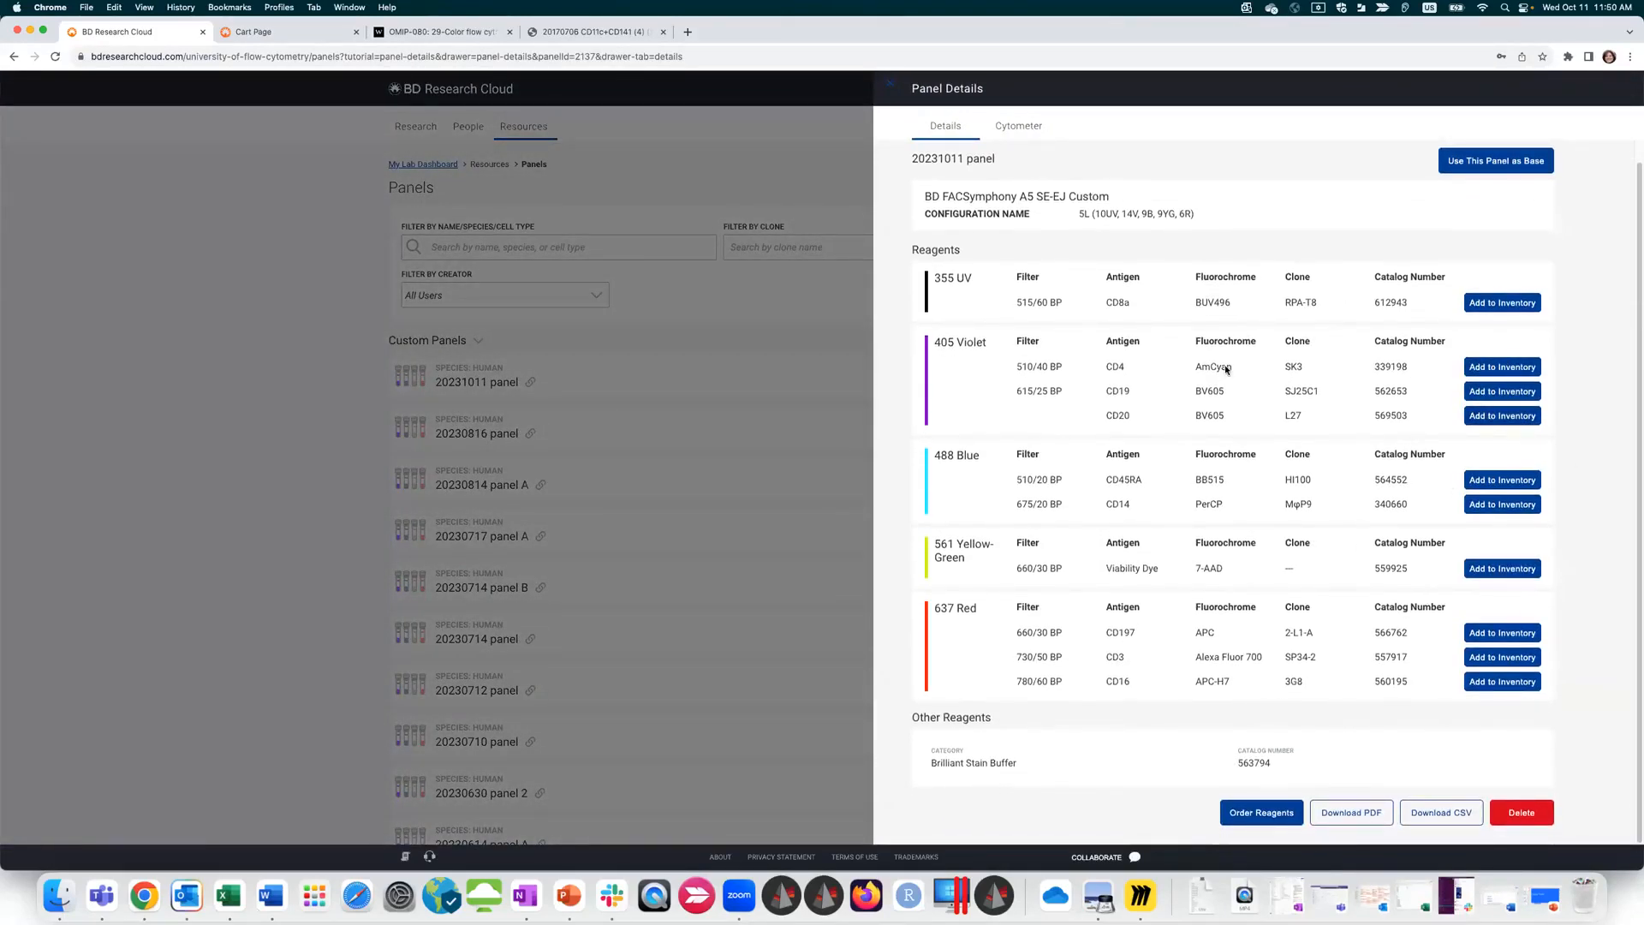
{"action": "left_click", "coordinate": [1240, 815]}
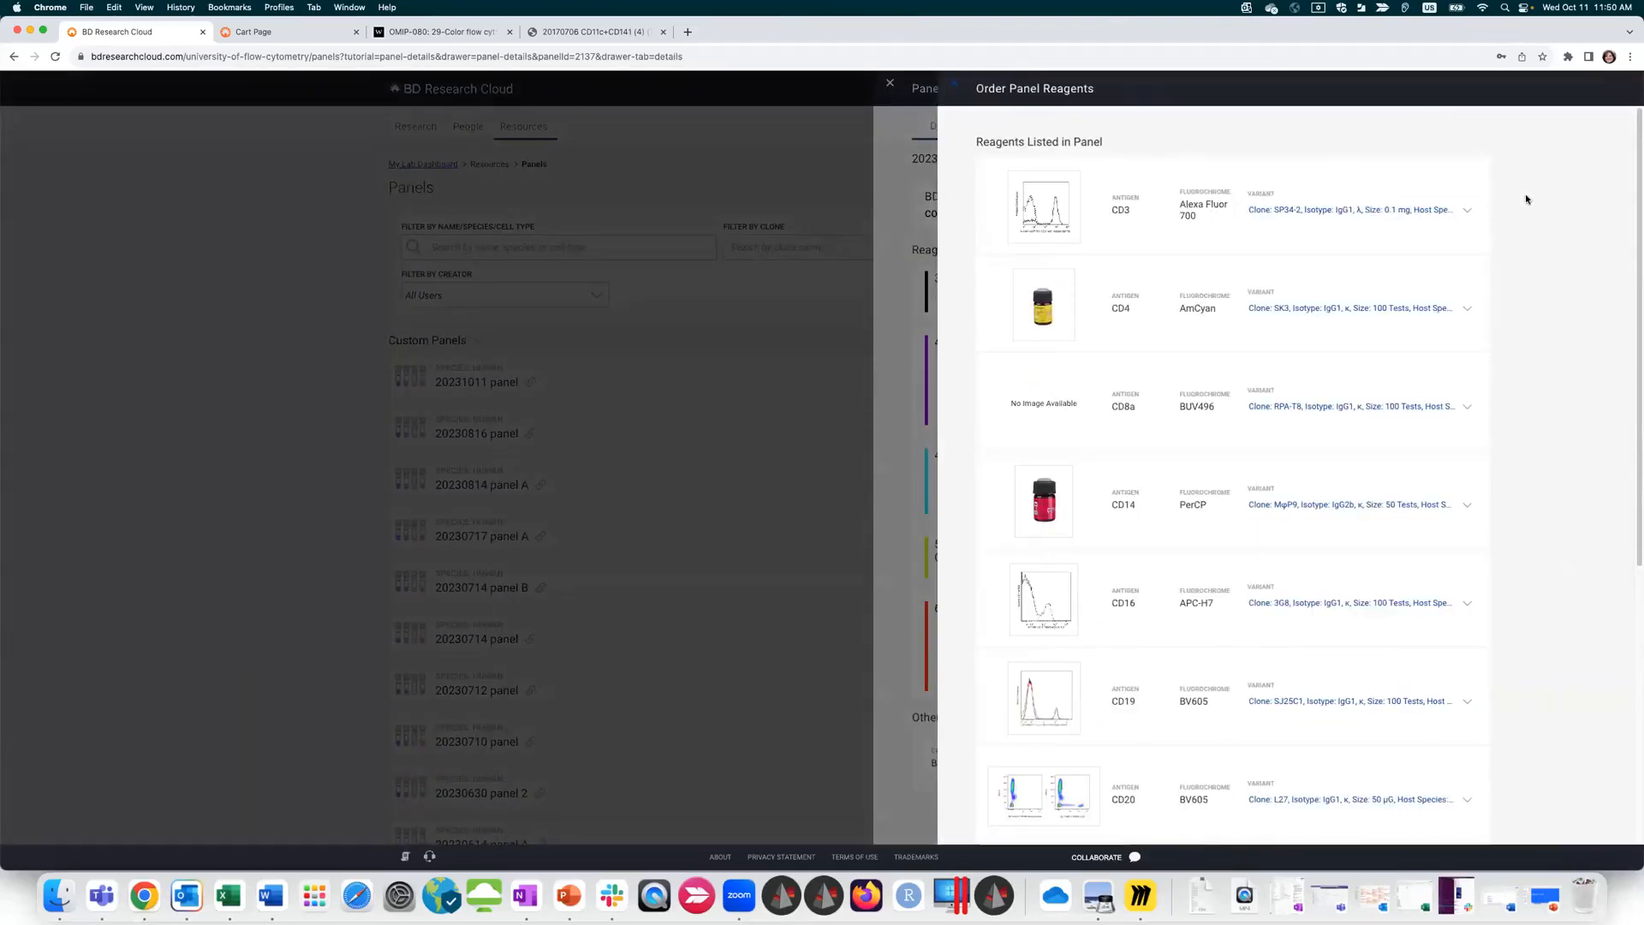
{"action": "scroll", "coordinate": [1480, 344], "scroll_direction": "down", "scroll_amount": 5}
{"action": "left_click", "coordinate": [1451, 824]}
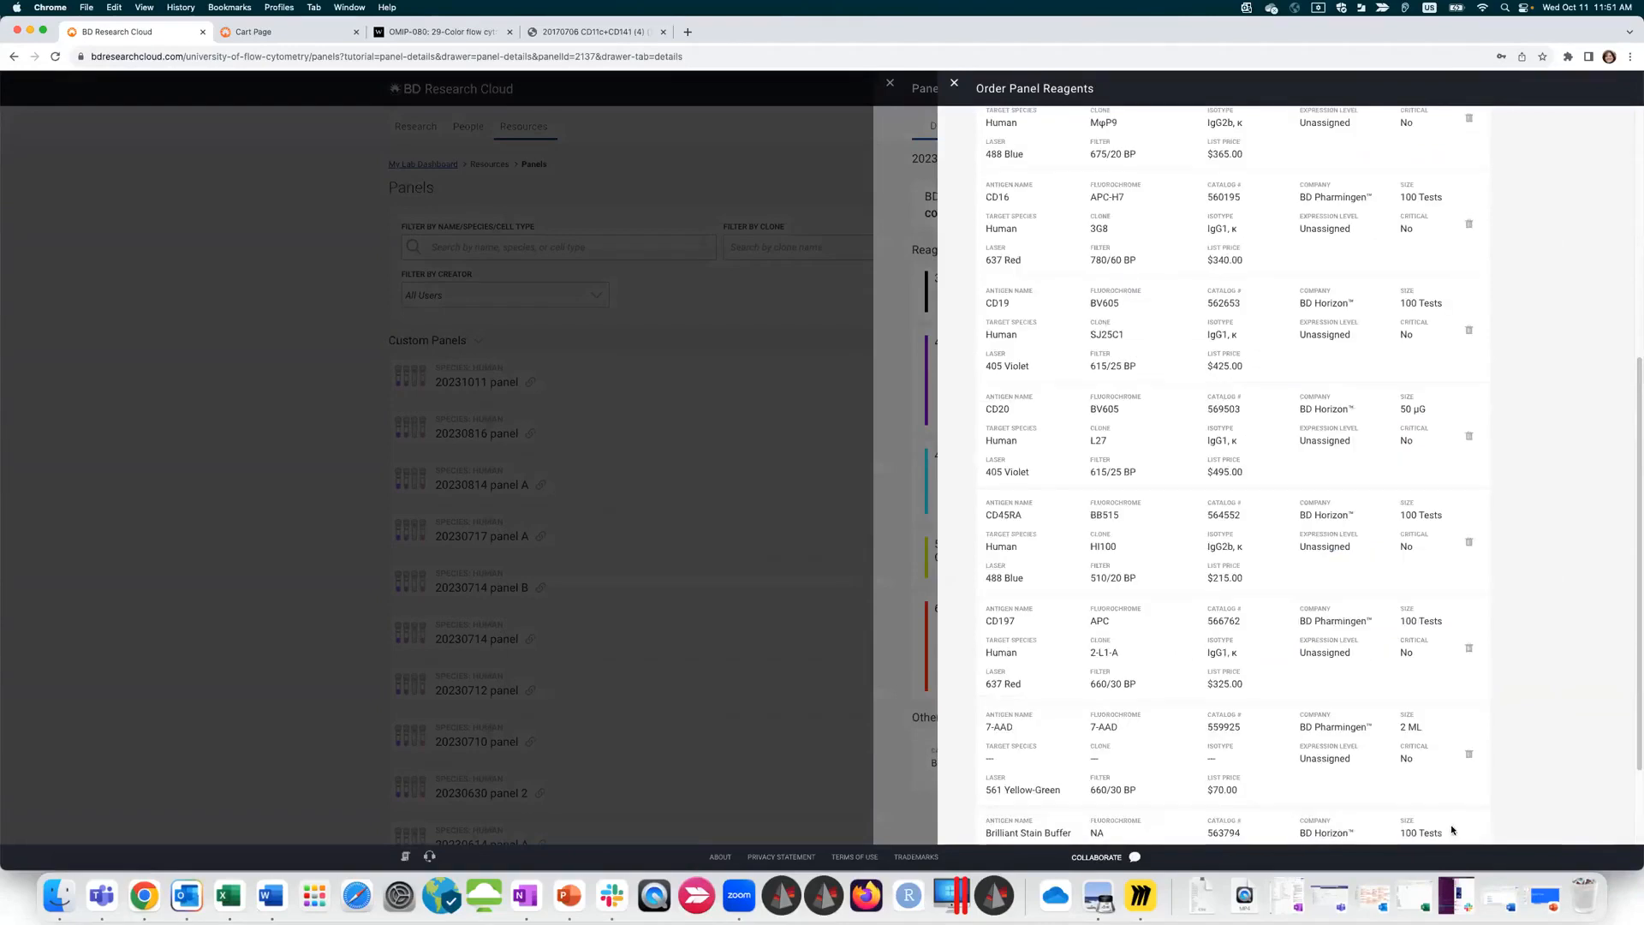
{"action": "scroll", "coordinate": [1472, 428], "scroll_direction": "down", "scroll_amount": 3}
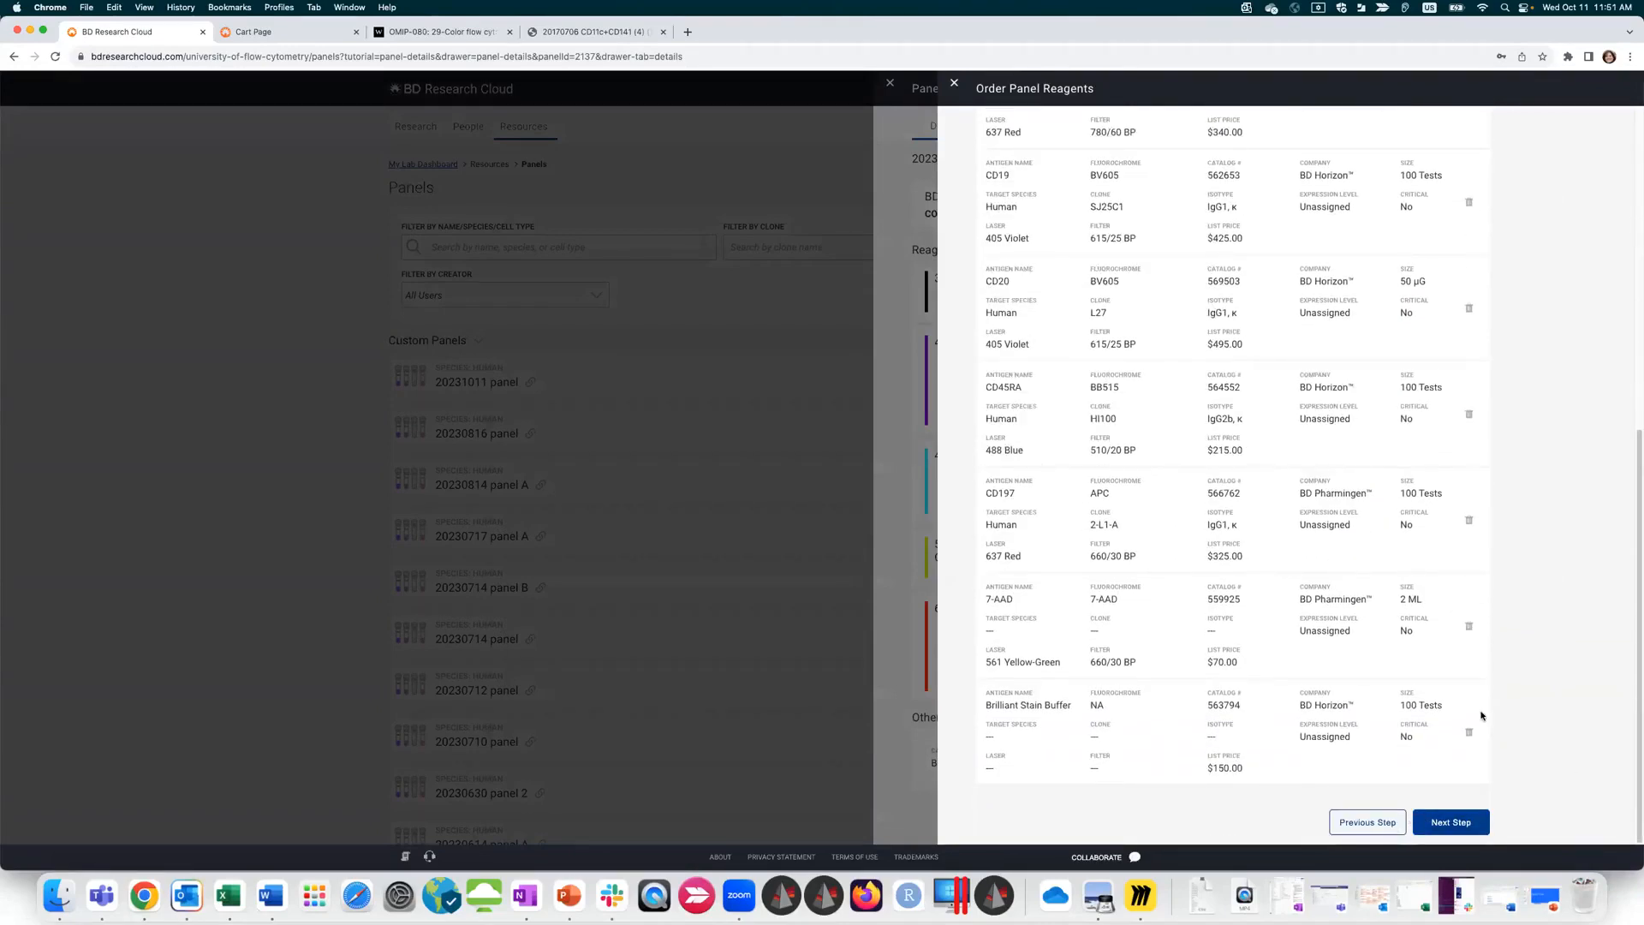
{"action": "scroll", "coordinate": [1463, 701], "scroll_direction": "up", "scroll_amount": 10}
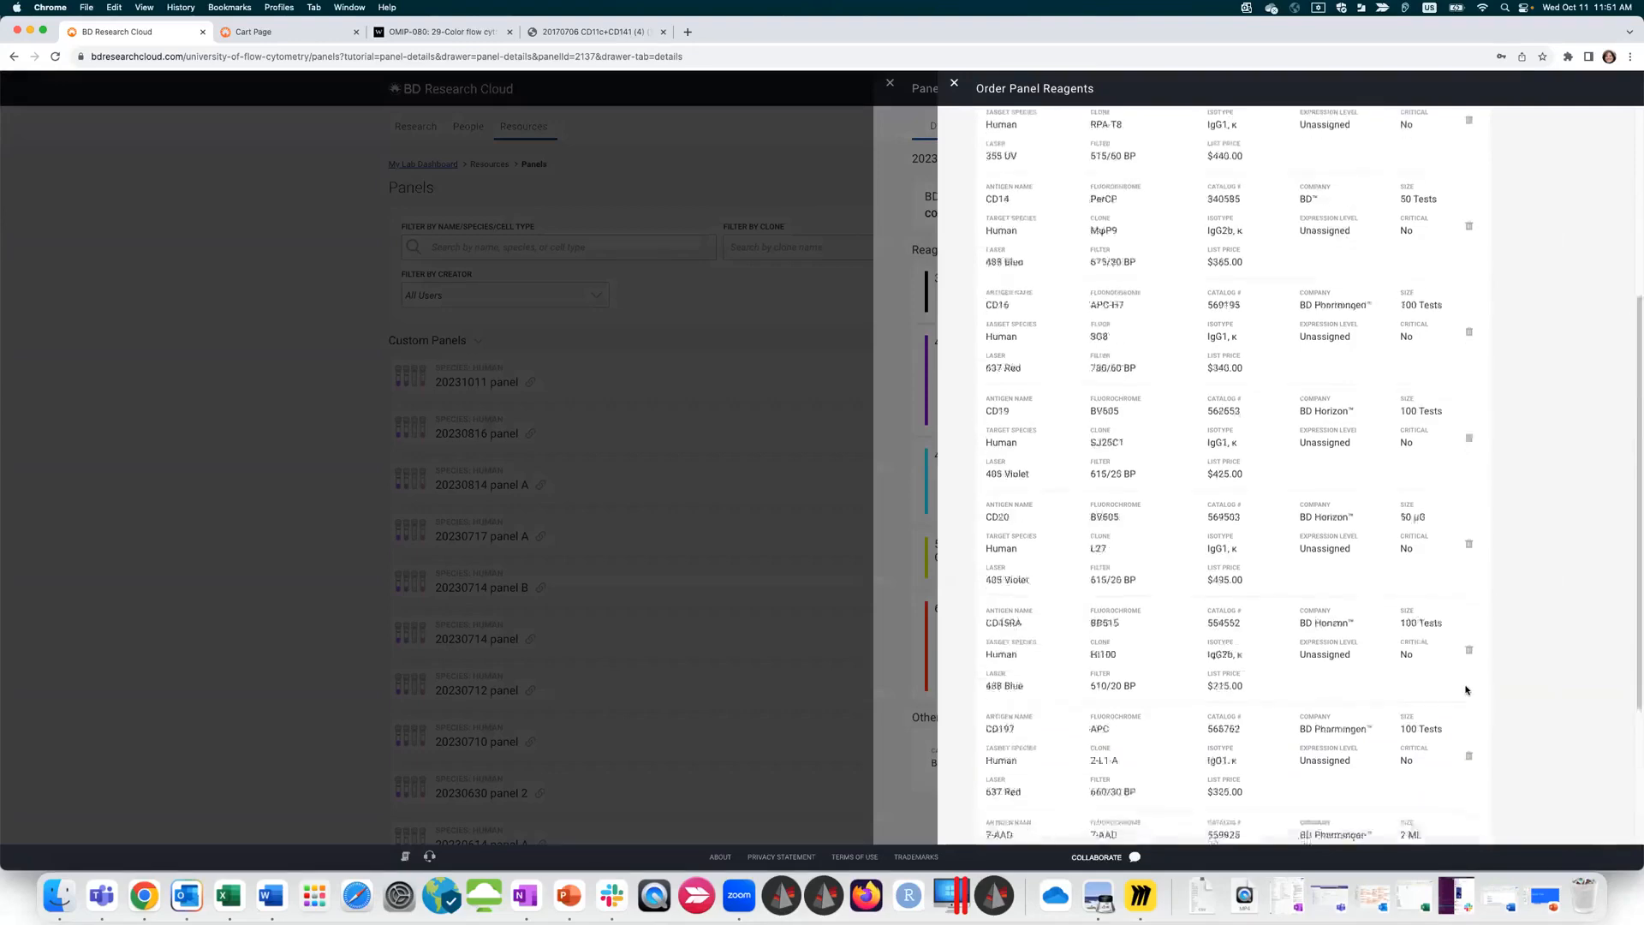
{"action": "triple_click", "coordinate": [954, 83]}
{"action": "left_click", "coordinate": [954, 83]}
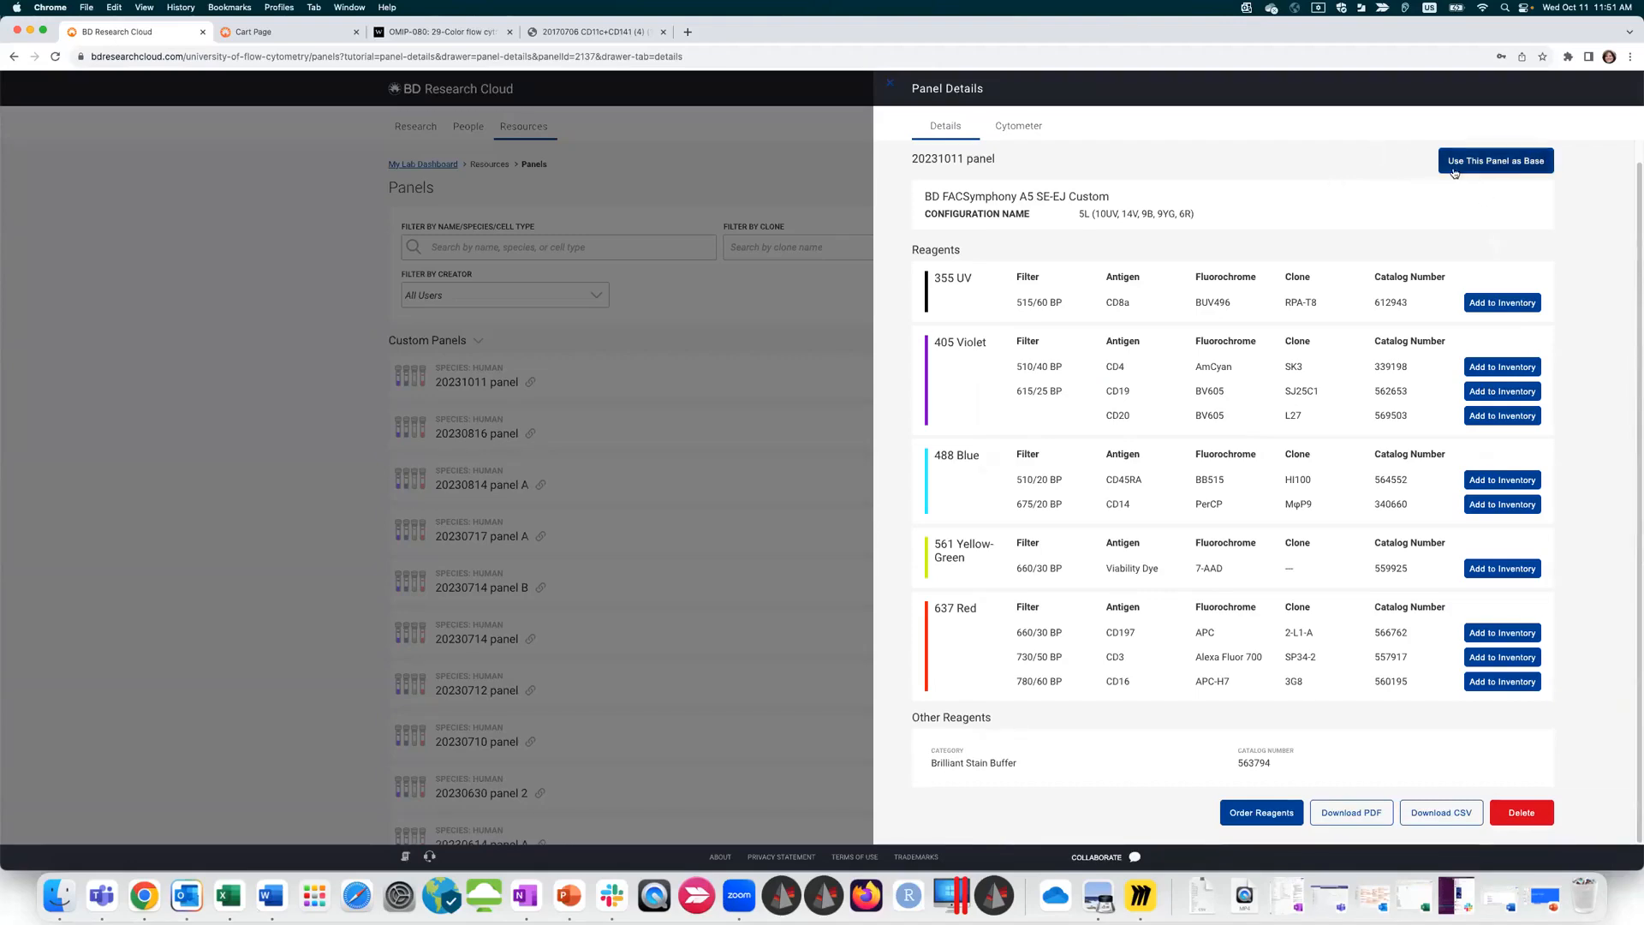
Step: Use the panel as base for a new workflow named "20231011 panel example 2" in group Tuberculosis Grant, project Tuberculosis Grant Aim 1
{"action": "left_click", "coordinate": [1483, 160]}
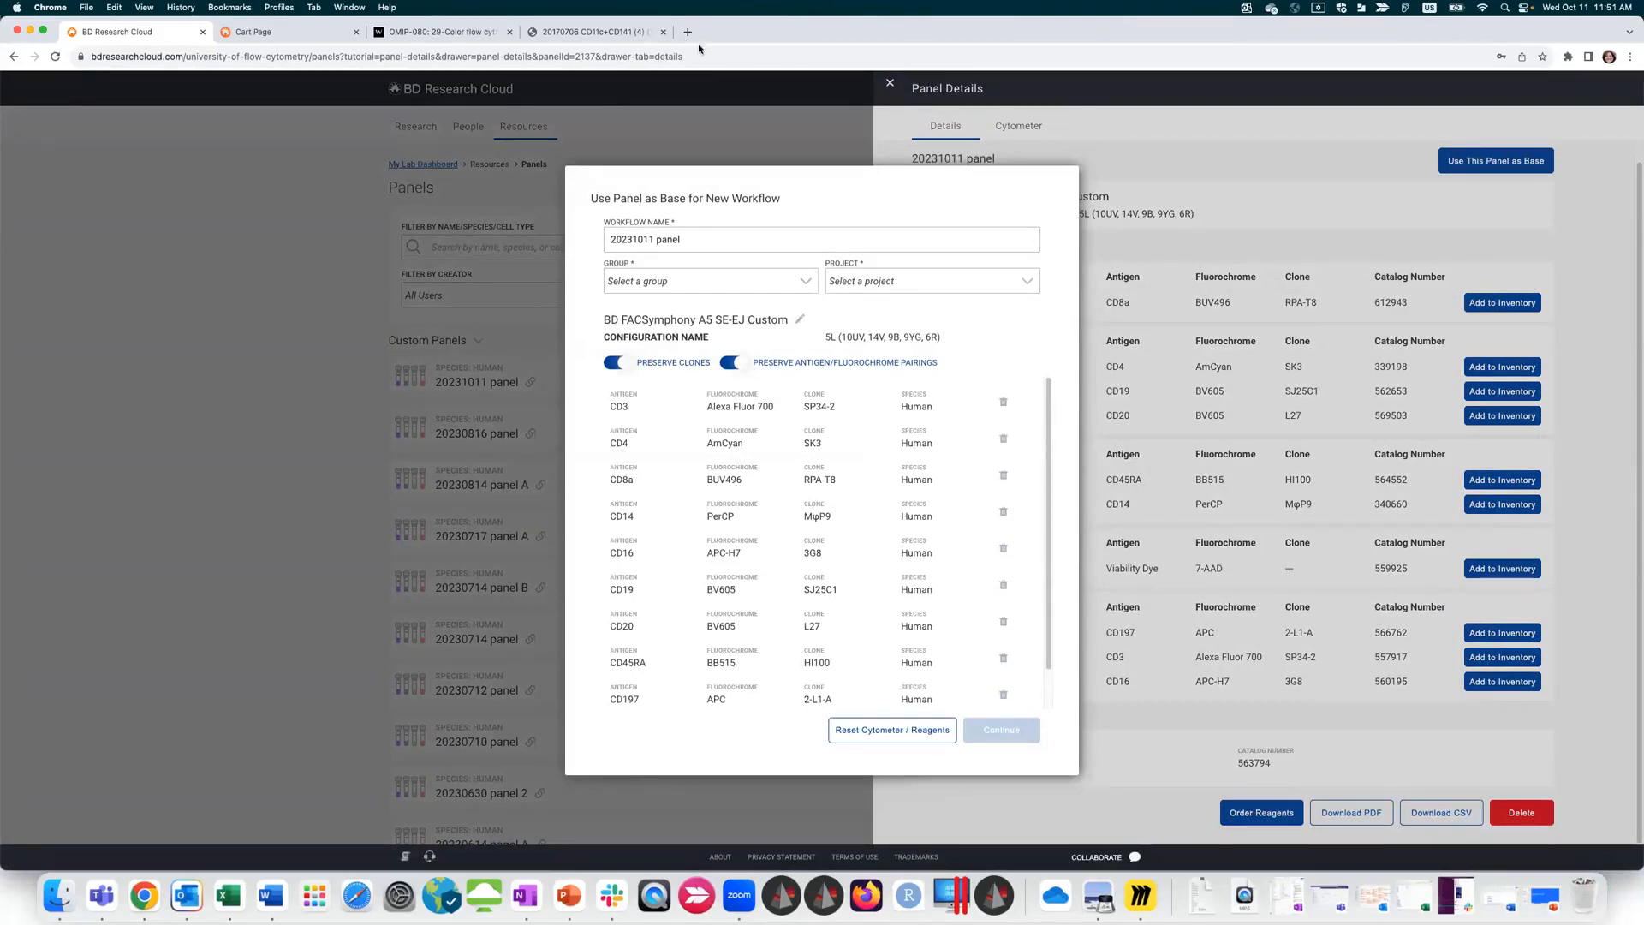
{"action": "left_click", "coordinate": [720, 240]}
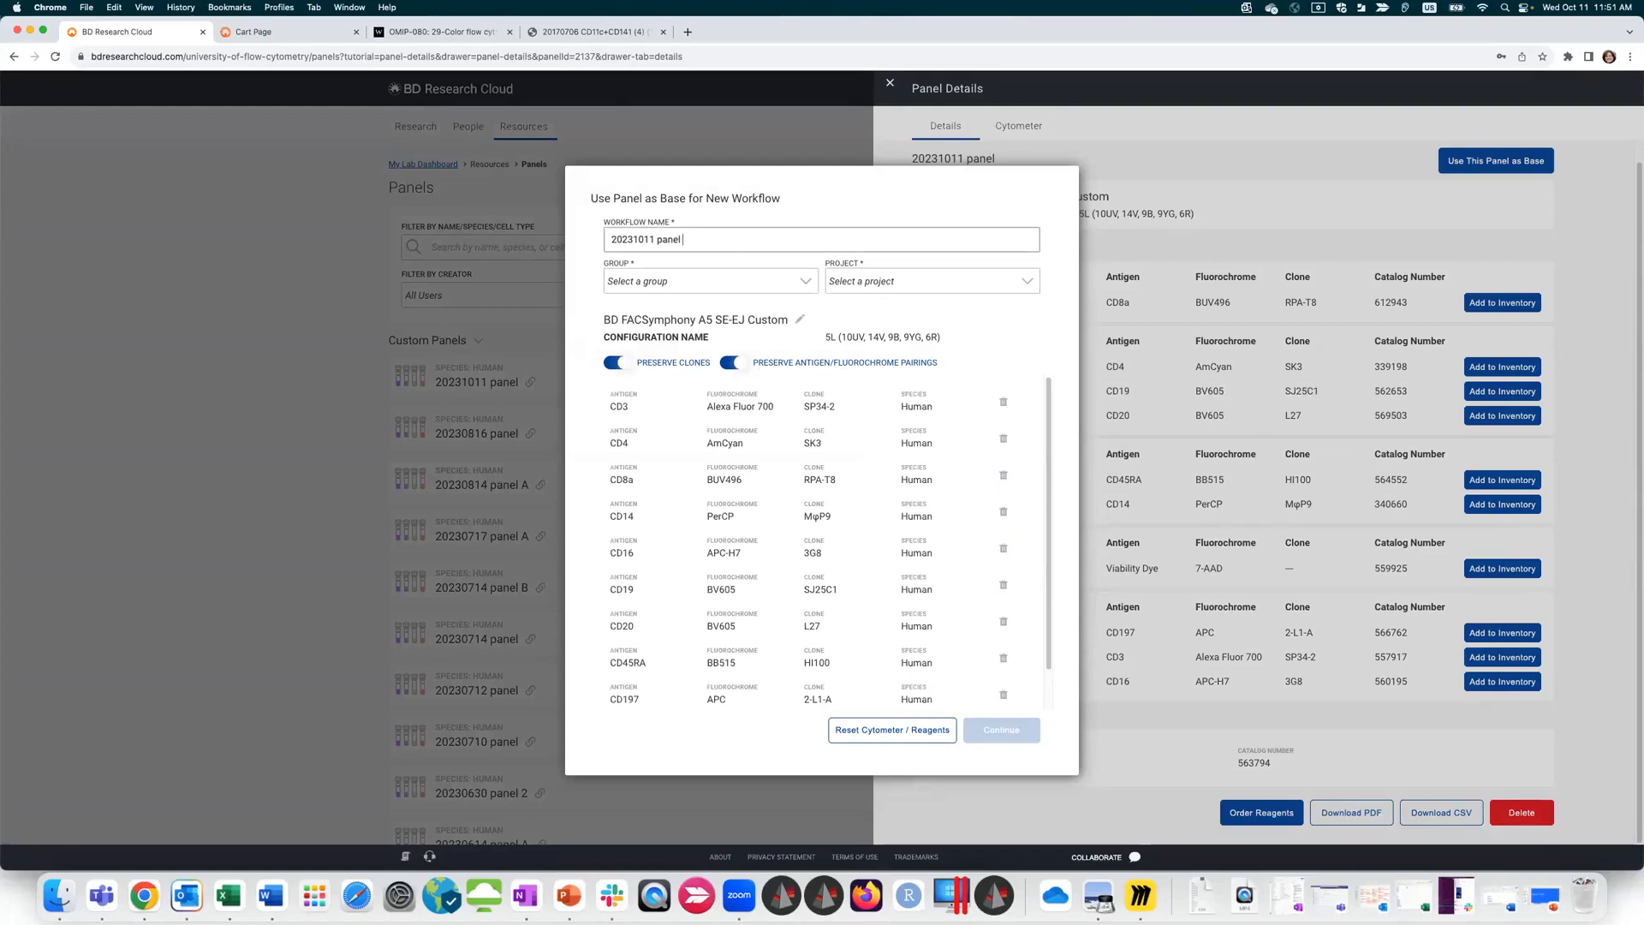
{"action": "type", "text": "example 2"}
{"action": "left_click", "coordinate": [715, 288]}
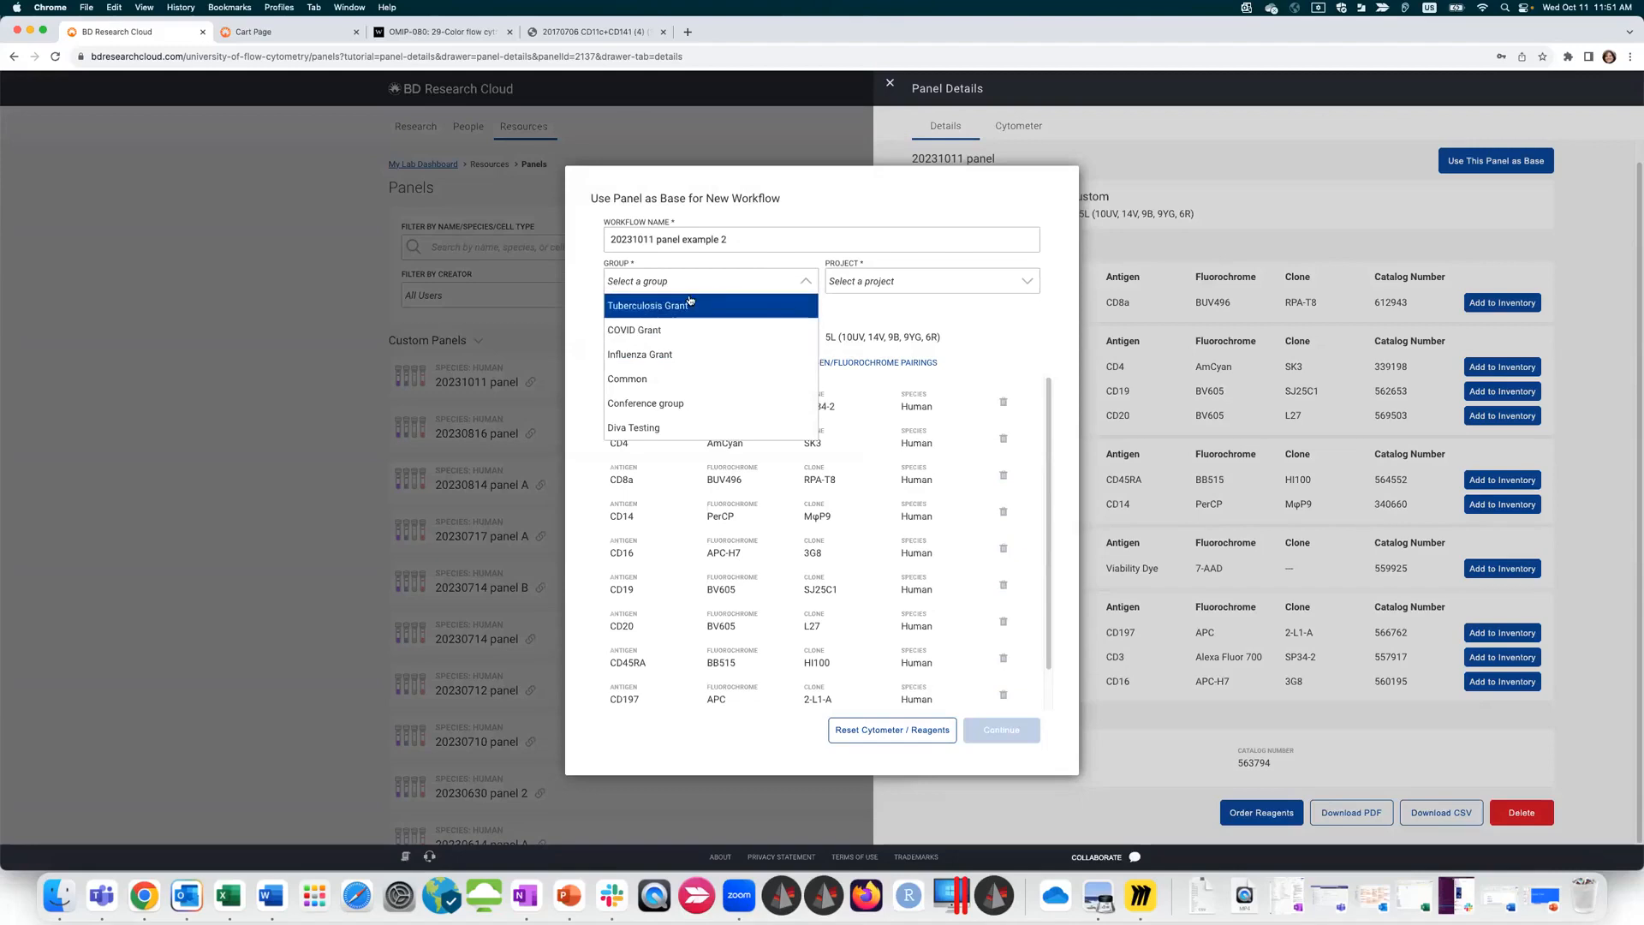
{"action": "left_click", "coordinate": [711, 307]}
{"action": "left_click", "coordinate": [922, 270]}
{"action": "left_click", "coordinate": [914, 306]}
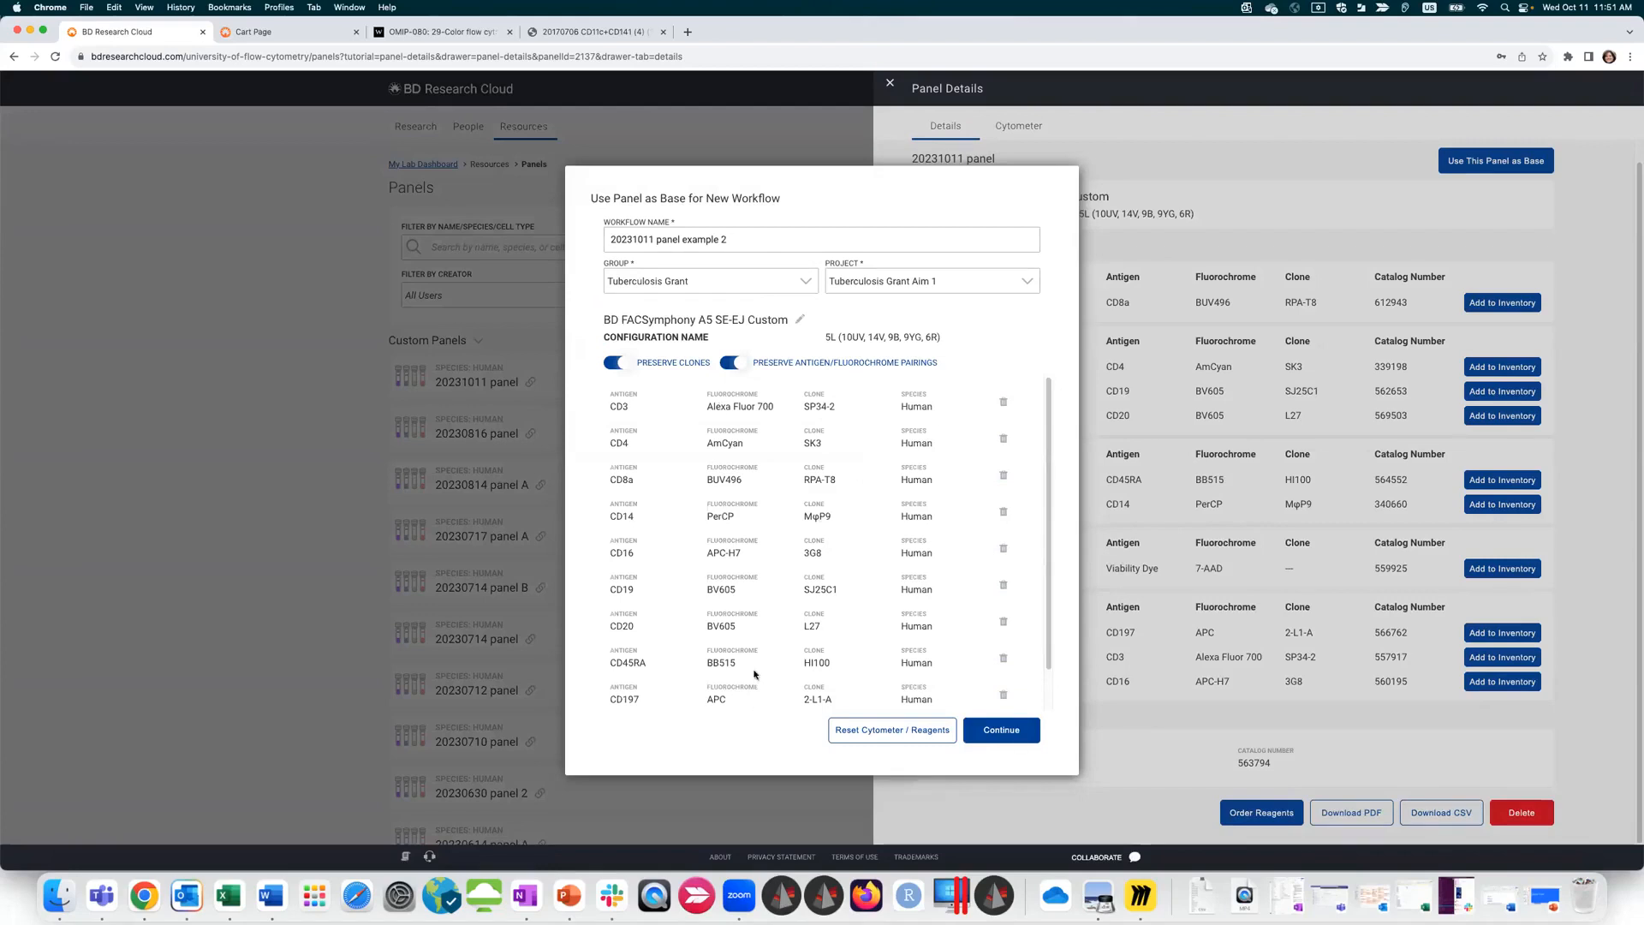
Step: Keep the clones preserved and turn off preserving the antigen/fluorochrome pairings for the new workflow
{"action": "left_click", "coordinate": [614, 363]}
{"action": "left_click", "coordinate": [613, 364]}
{"action": "left_click", "coordinate": [727, 363]}
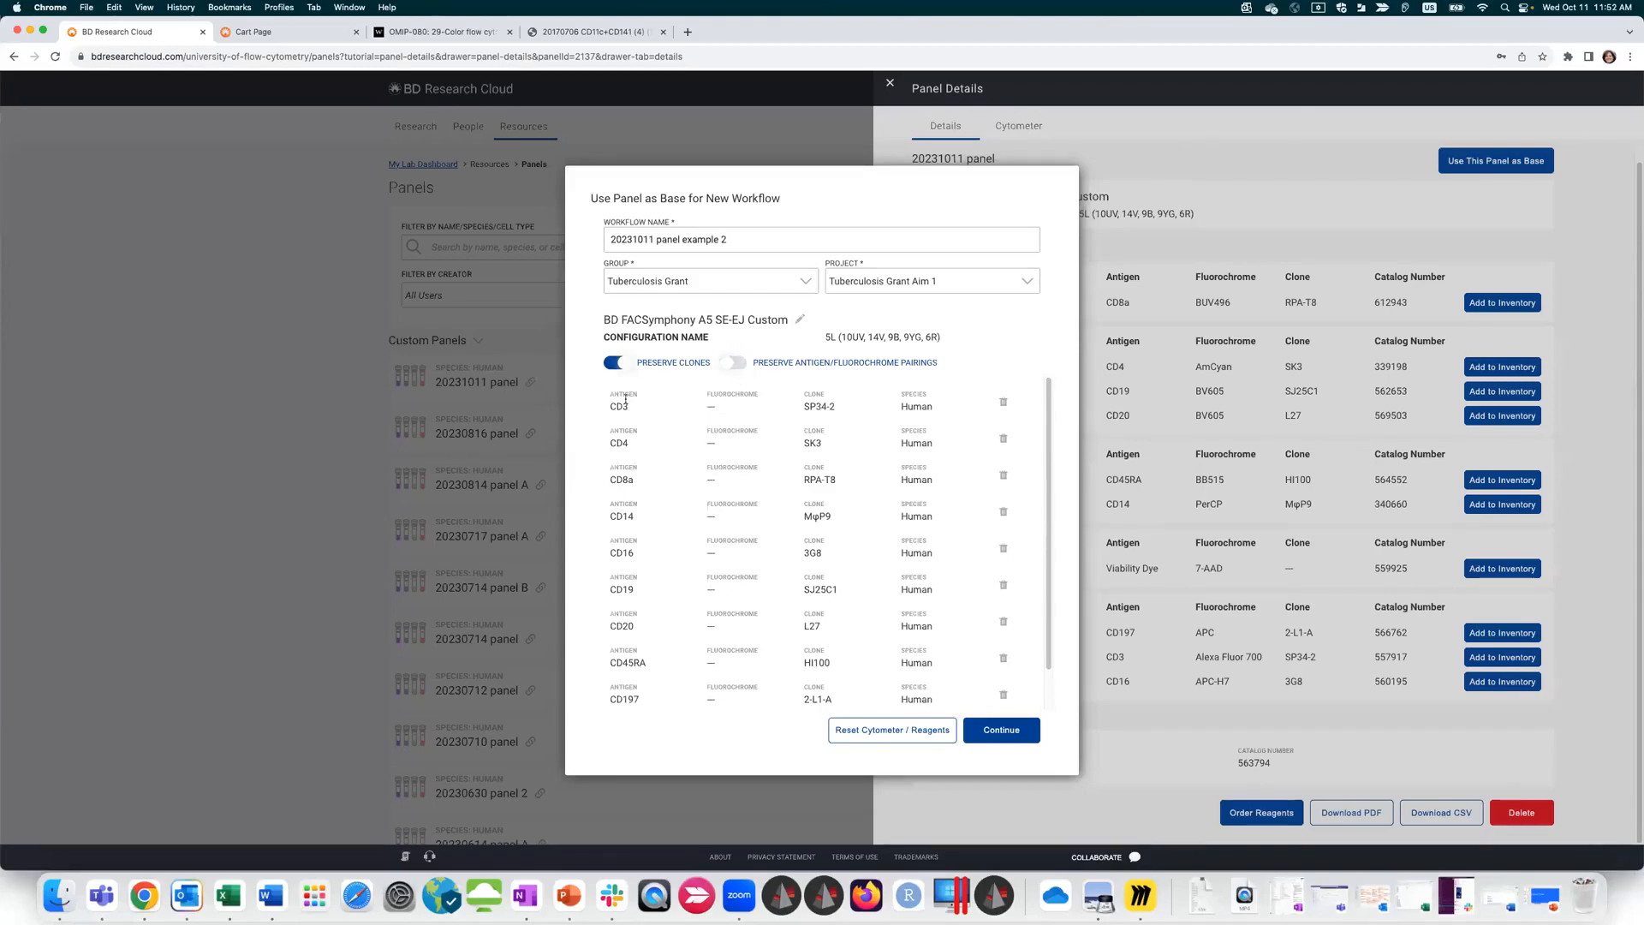
Step: Create the workflow with antigen/fluorochrome pairings preserved and complete its experiment targets step
{"action": "left_click", "coordinate": [734, 363]}
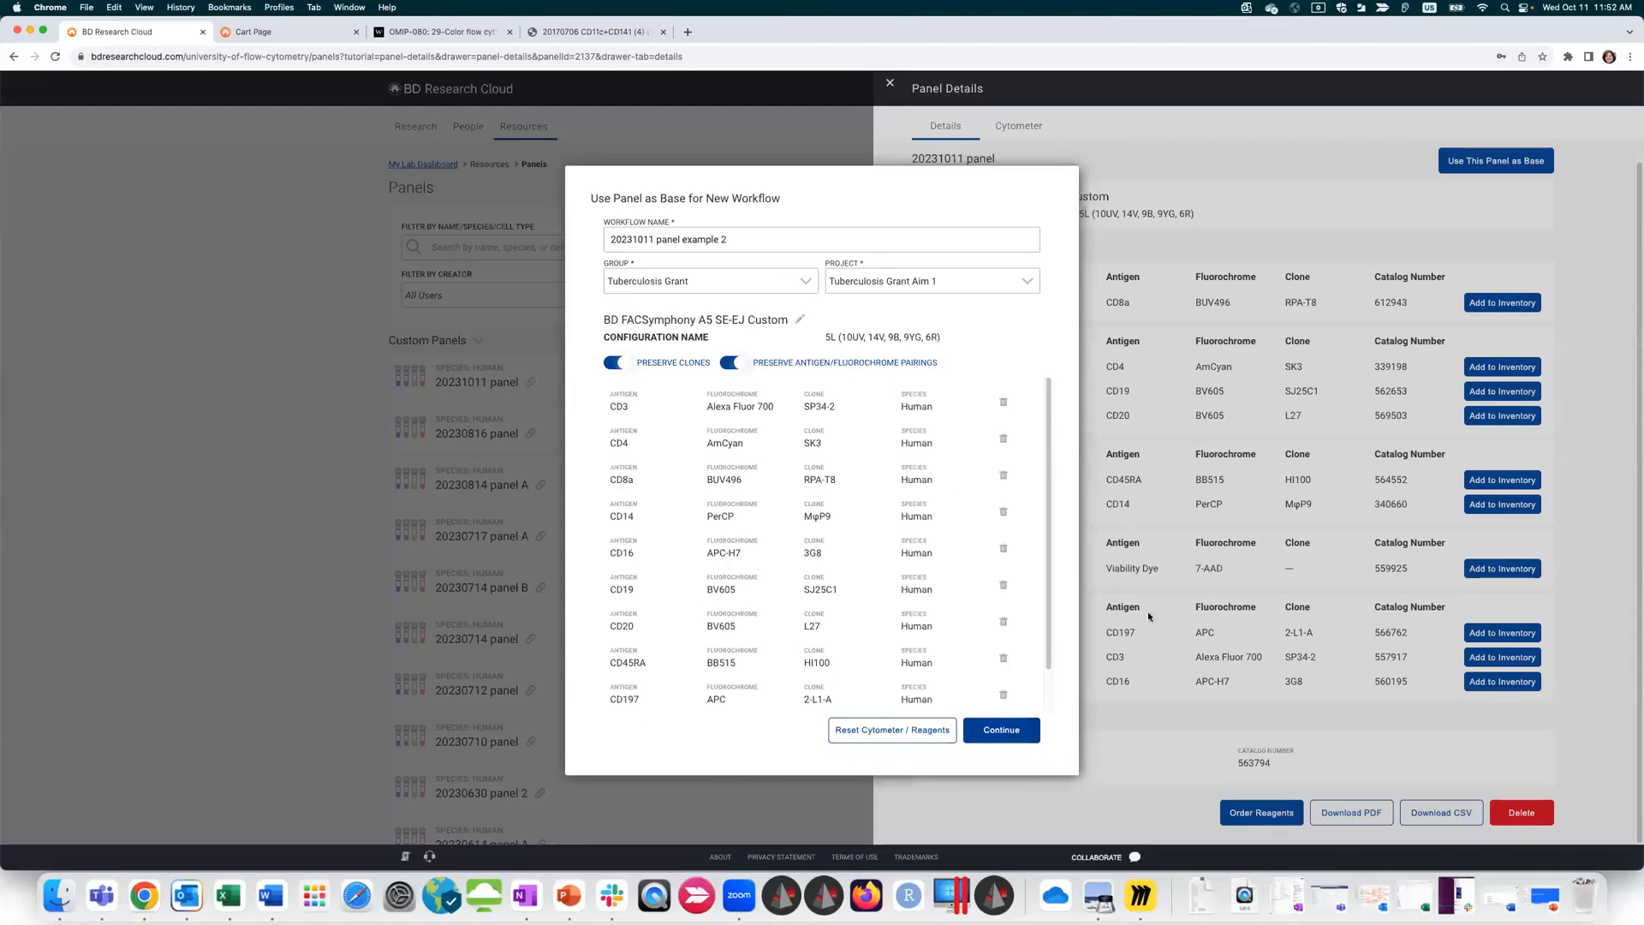
{"action": "left_click", "coordinate": [1012, 740]}
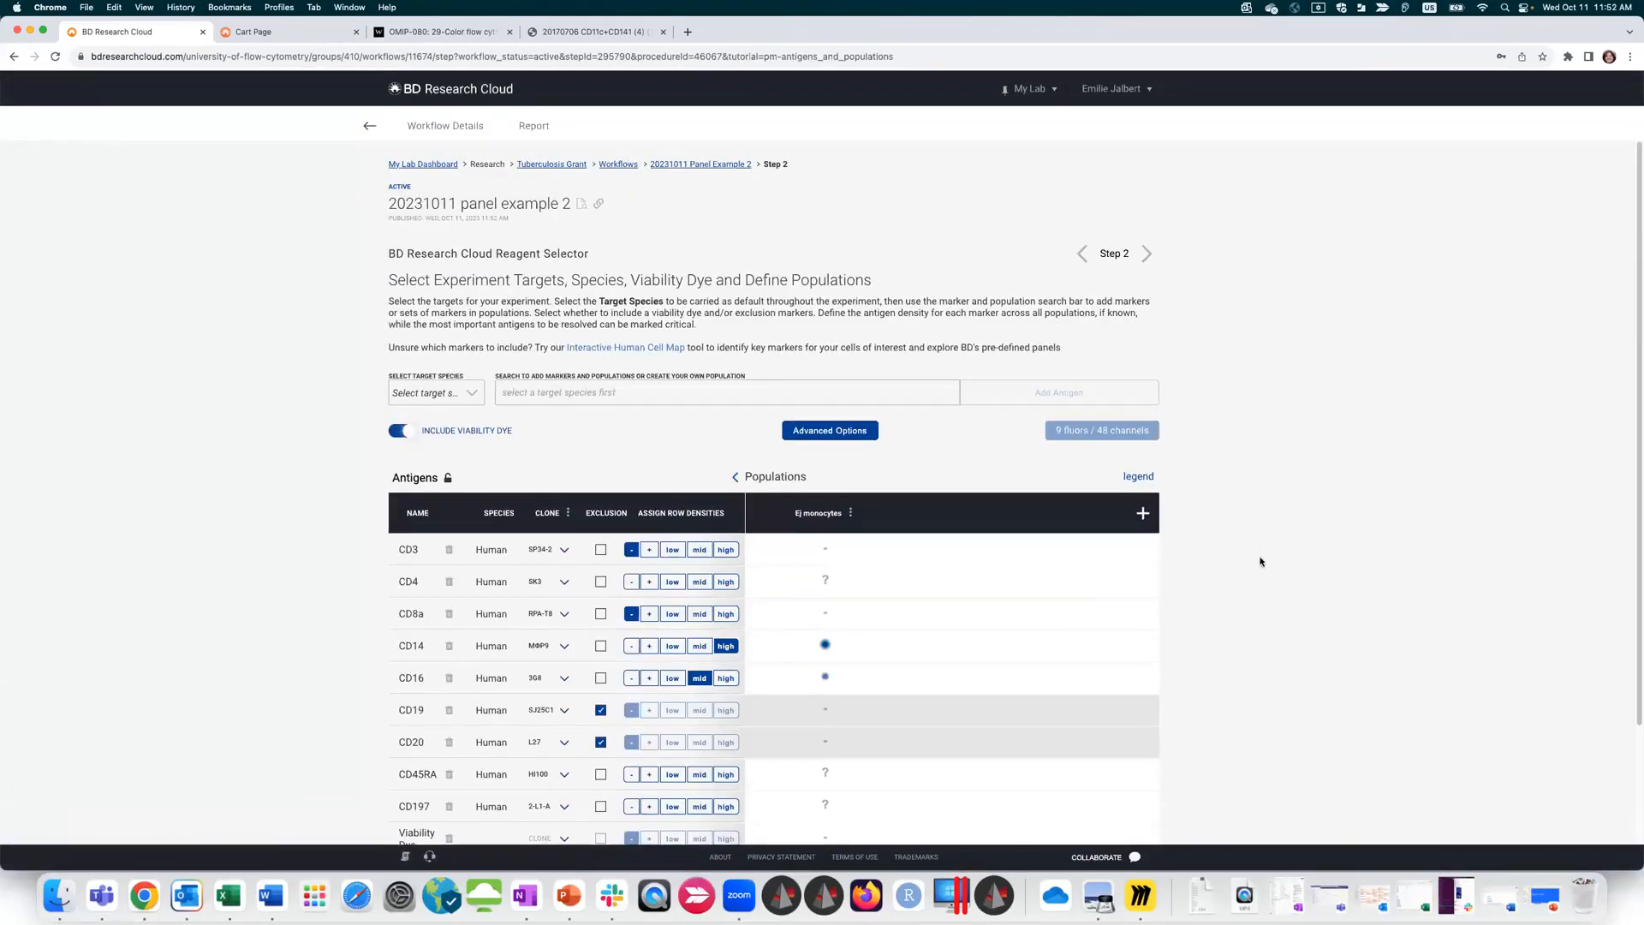
{"action": "scroll", "coordinate": [1260, 561], "scroll_direction": "down", "scroll_amount": 3}
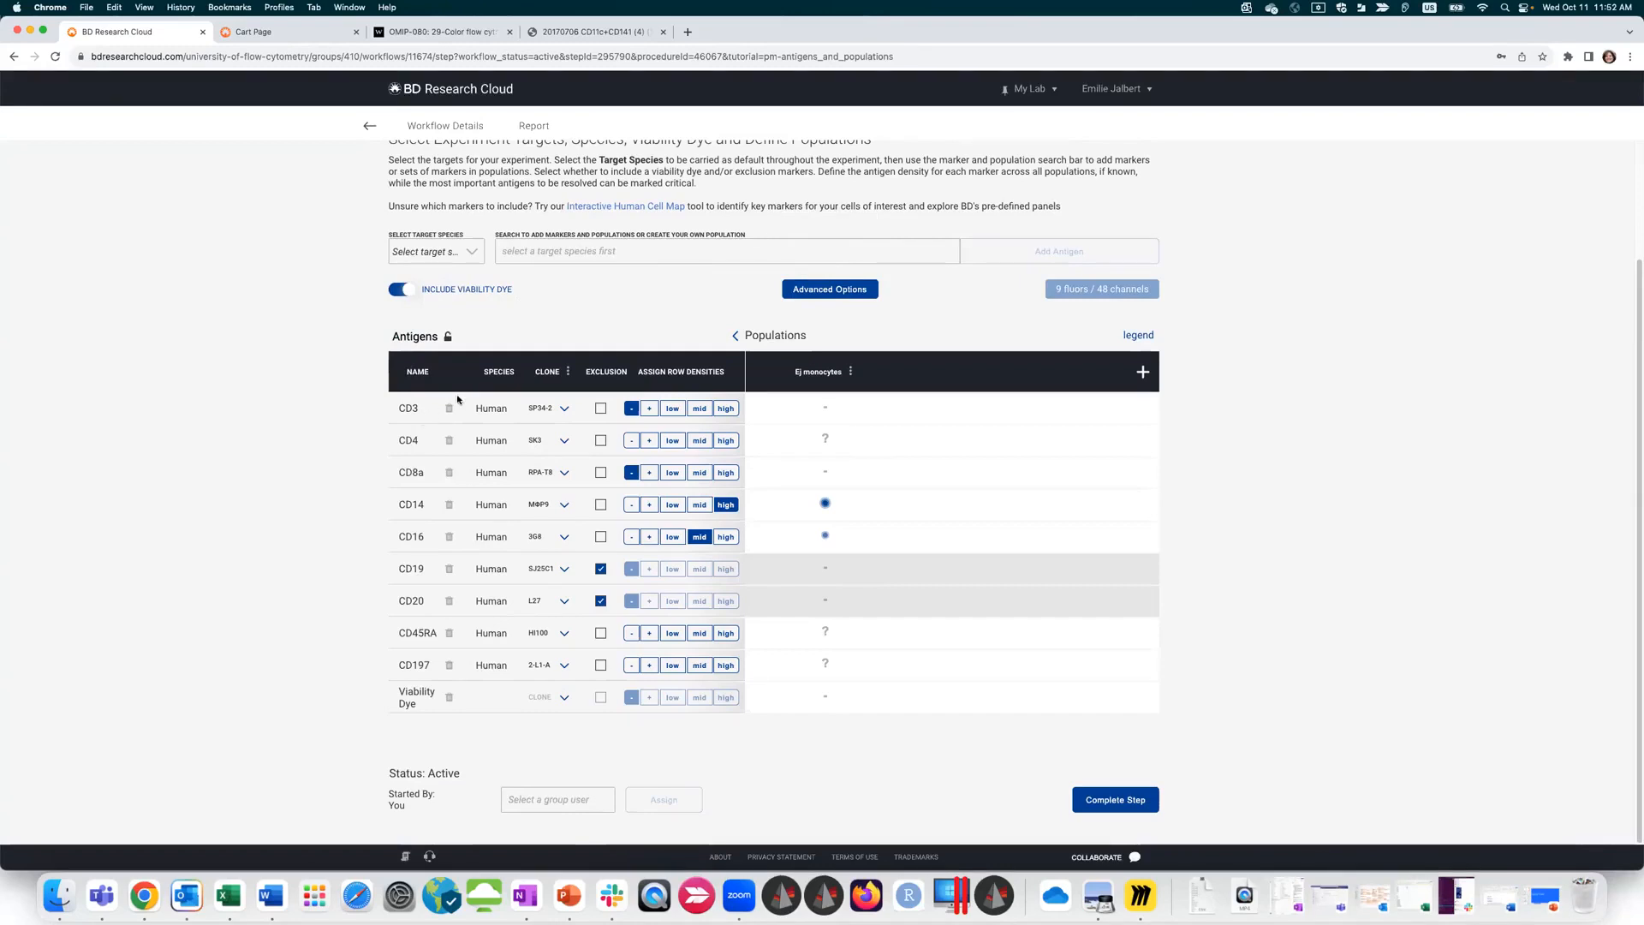
{"action": "left_click", "coordinate": [1142, 800]}
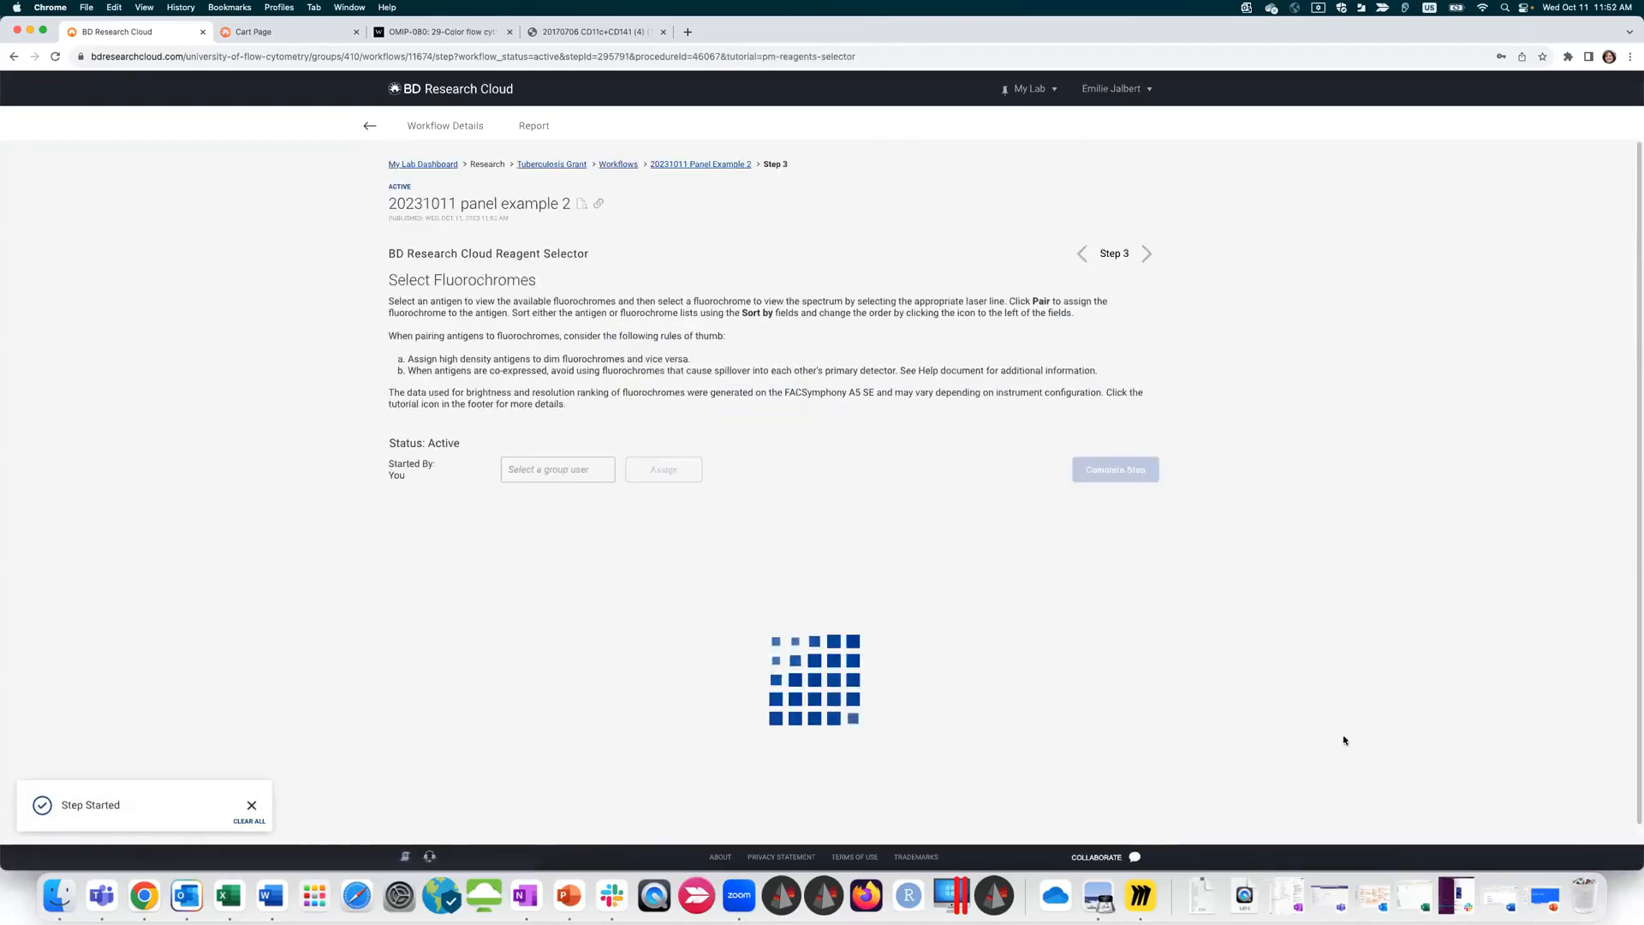
Step: Unpair CD3 and CD16 from their fluorochromes in the fluorochrome selection step
{"action": "scroll", "coordinate": [1380, 625], "scroll_direction": "down", "scroll_amount": 5}
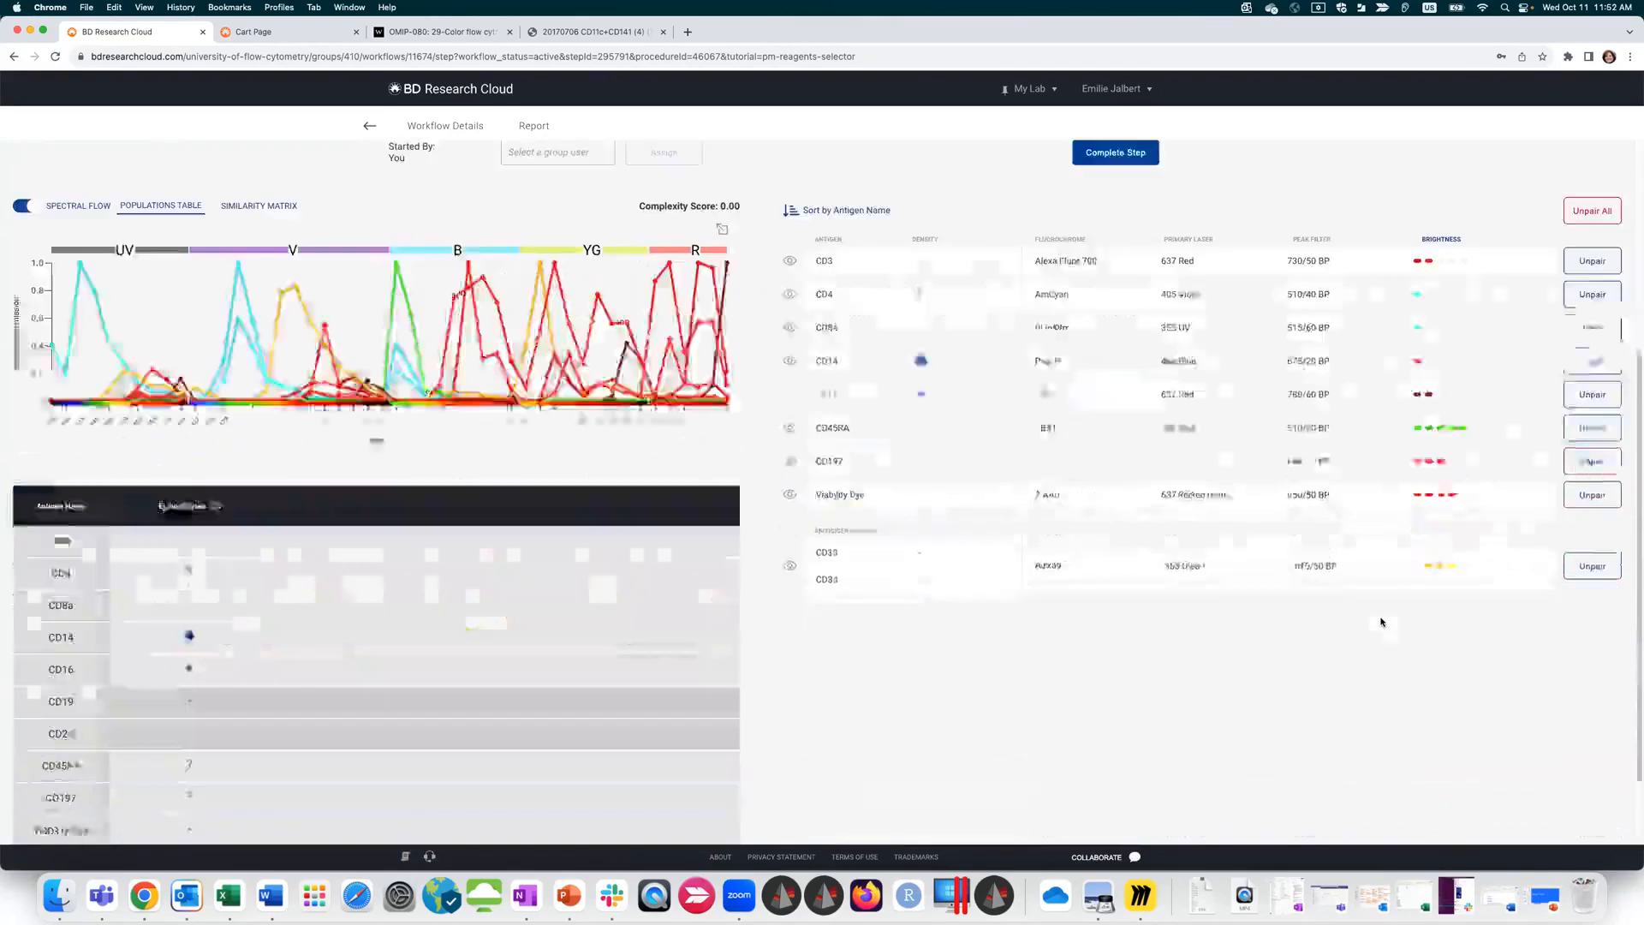
{"action": "left_click", "coordinate": [1591, 219]}
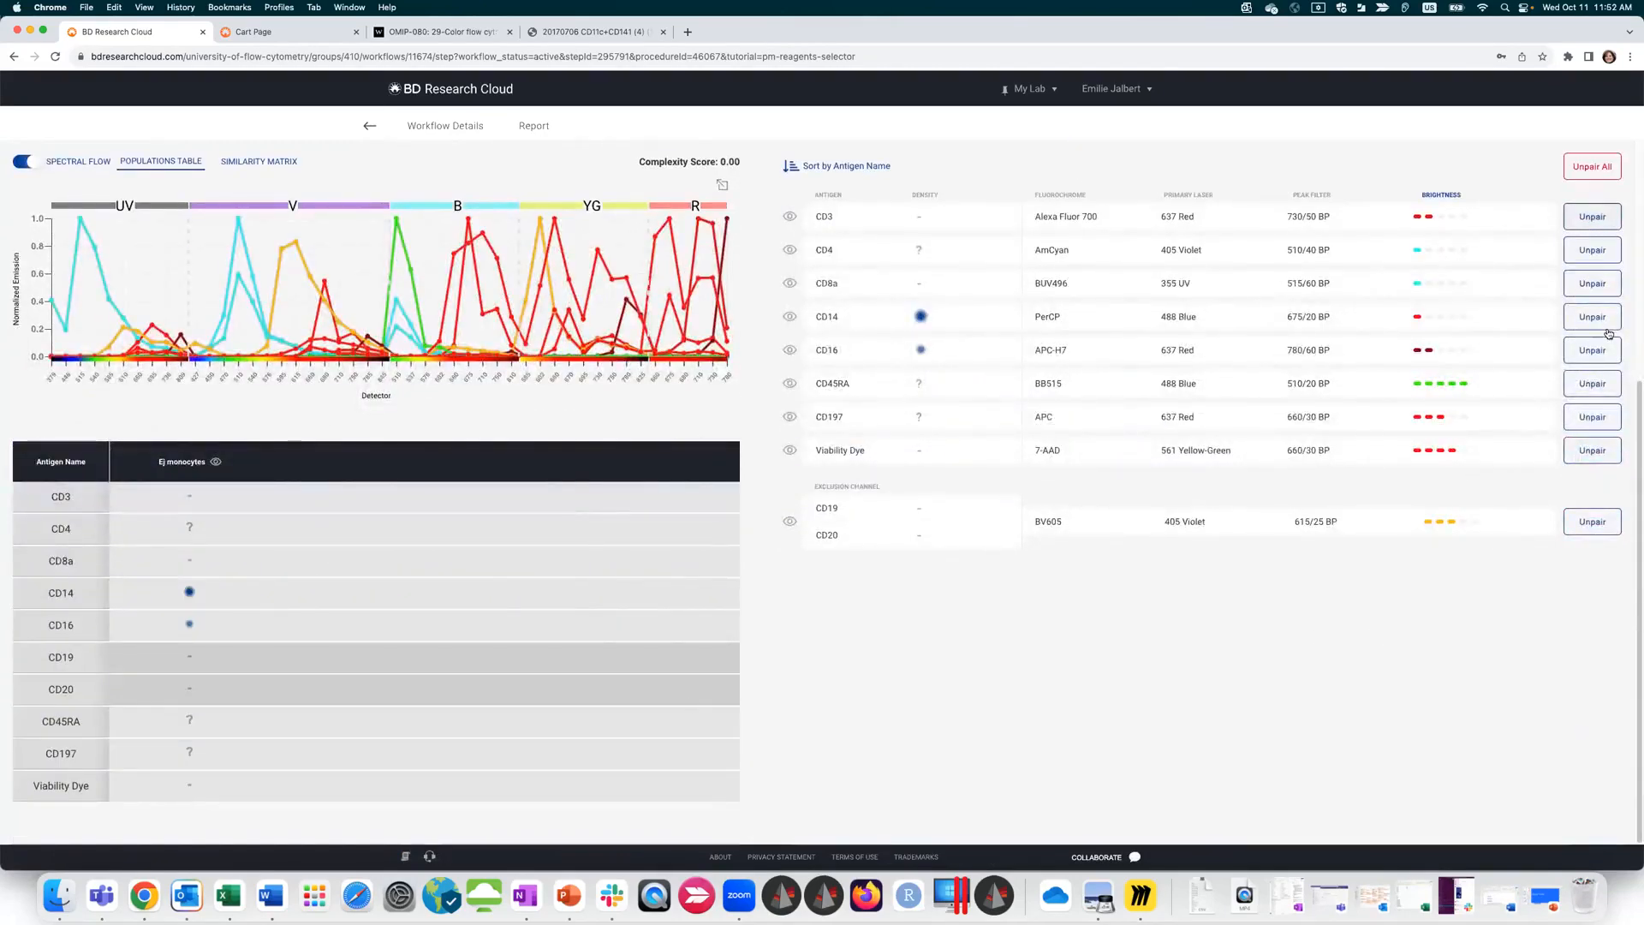
{"action": "left_click", "coordinate": [1599, 325]}
{"action": "right_click", "coordinate": [1422, 396]}
{"action": "left_click", "coordinate": [944, 737]}
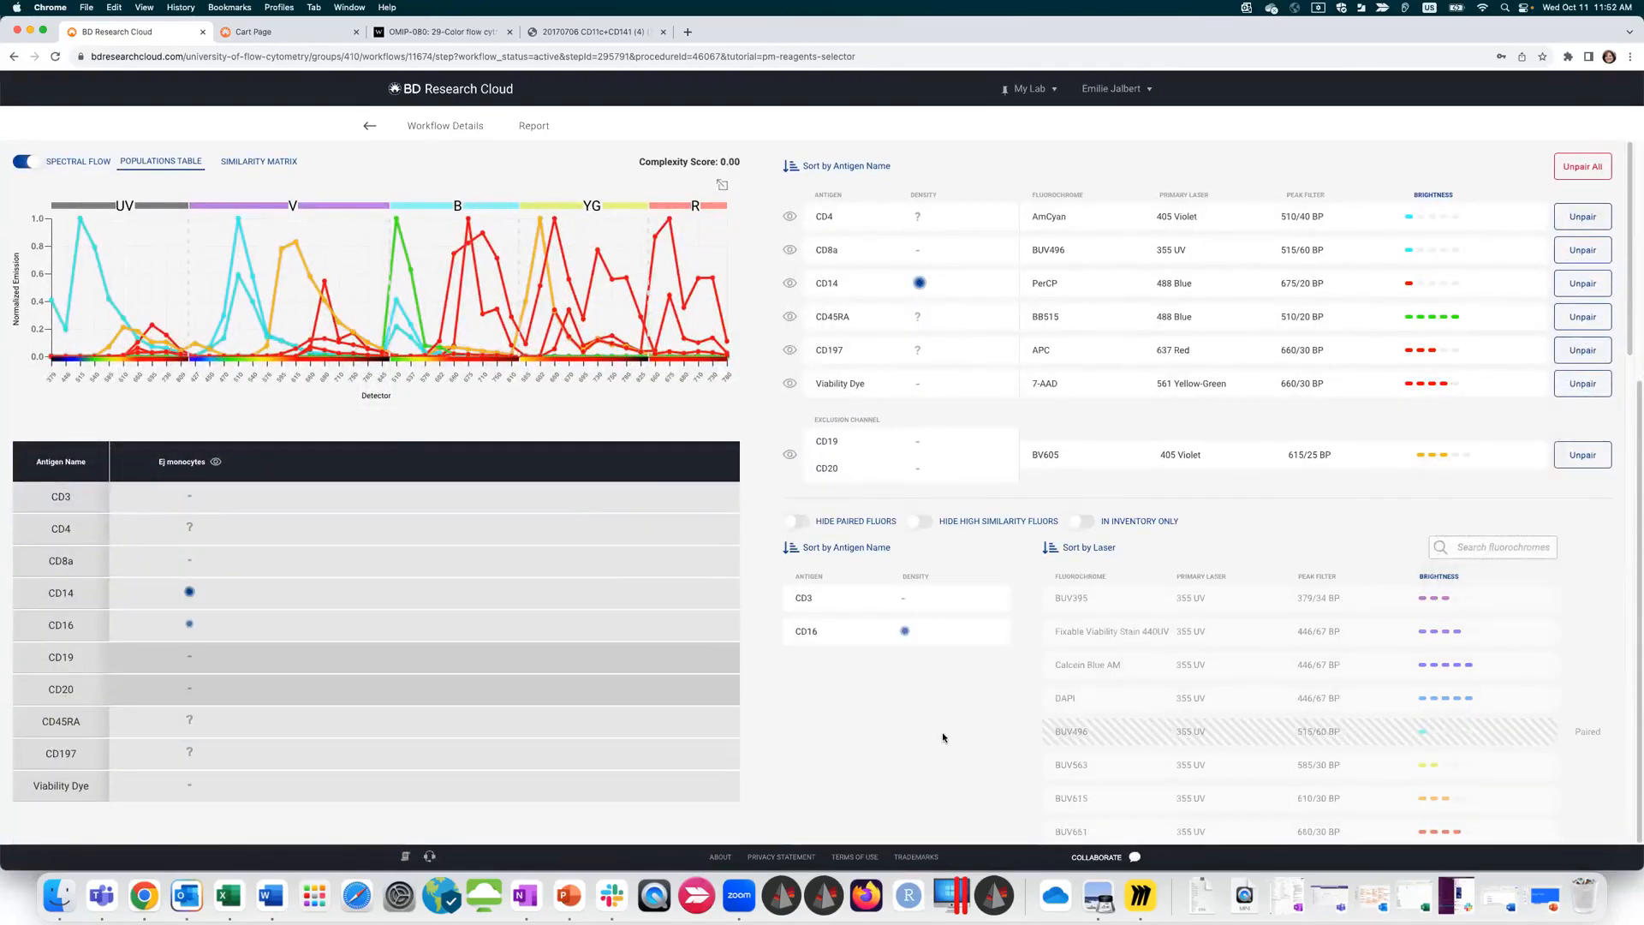
Step: Preview the spectra of BUV395, BUV563 and BUV615 as candidate fluorochromes for CD3, without pairing any
{"action": "left_click", "coordinate": [874, 609]}
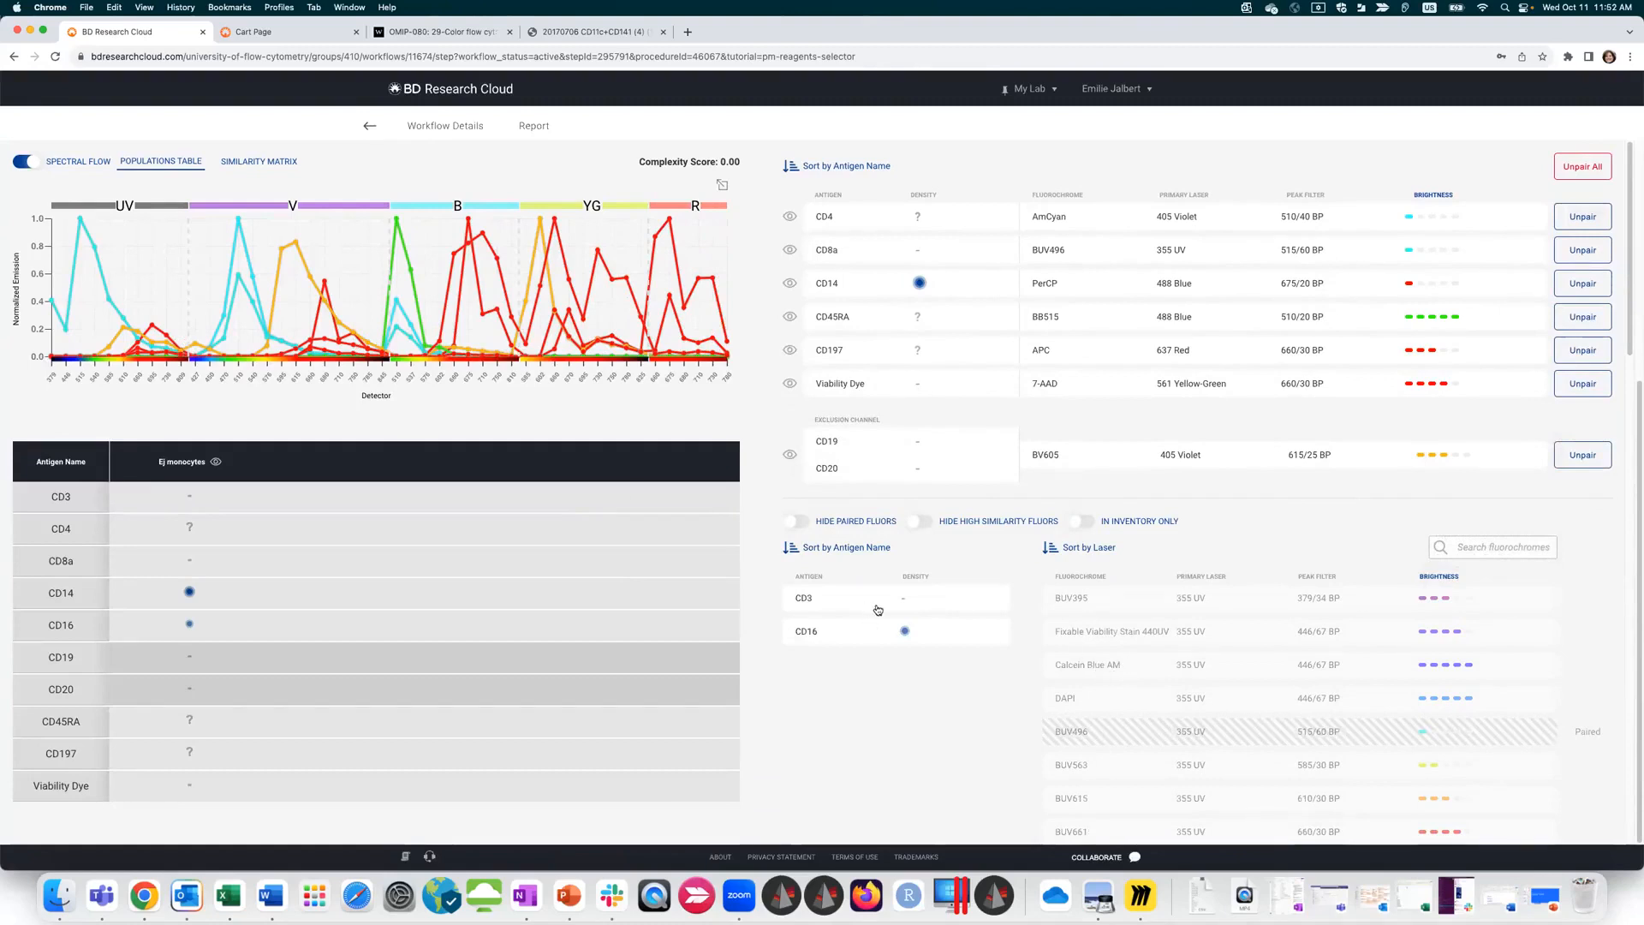
{"action": "left_click", "coordinate": [1094, 604]}
{"action": "left_click", "coordinate": [1113, 671]}
{"action": "left_click", "coordinate": [1126, 698]}
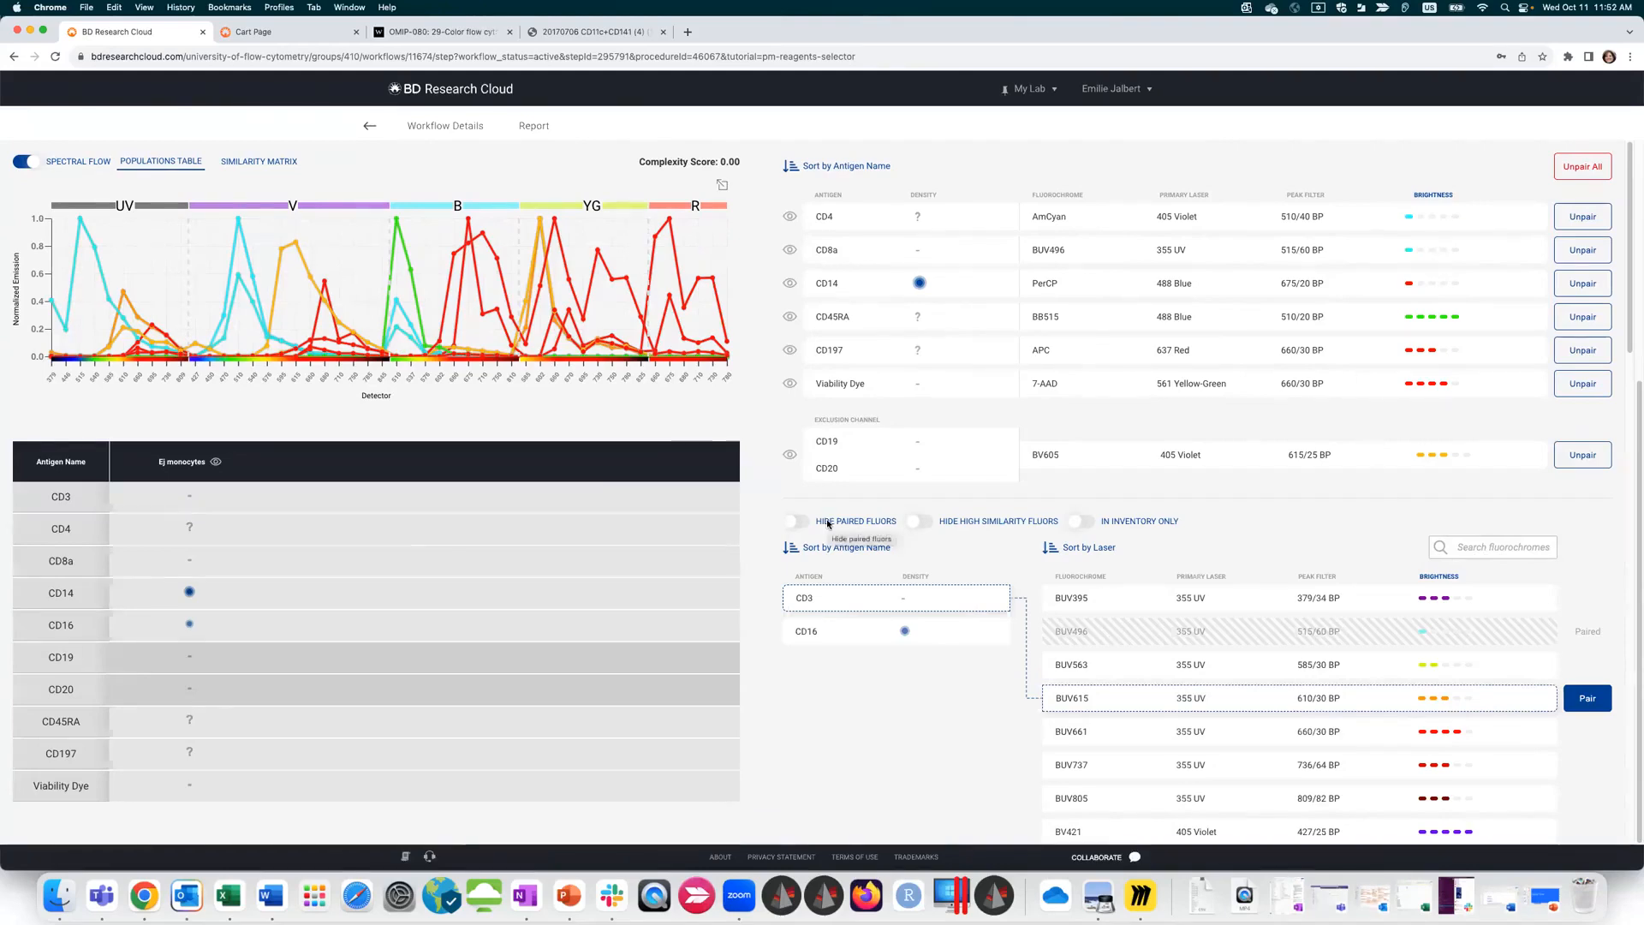
Step: Leave the workflow and open the custom 20231011 panel to use it as base for another new workflow
{"action": "scroll", "coordinate": [417, 76], "scroll_direction": "up", "scroll_amount": 2}
{"action": "scroll", "coordinate": [417, 76], "scroll_direction": "up", "scroll_amount": 2}
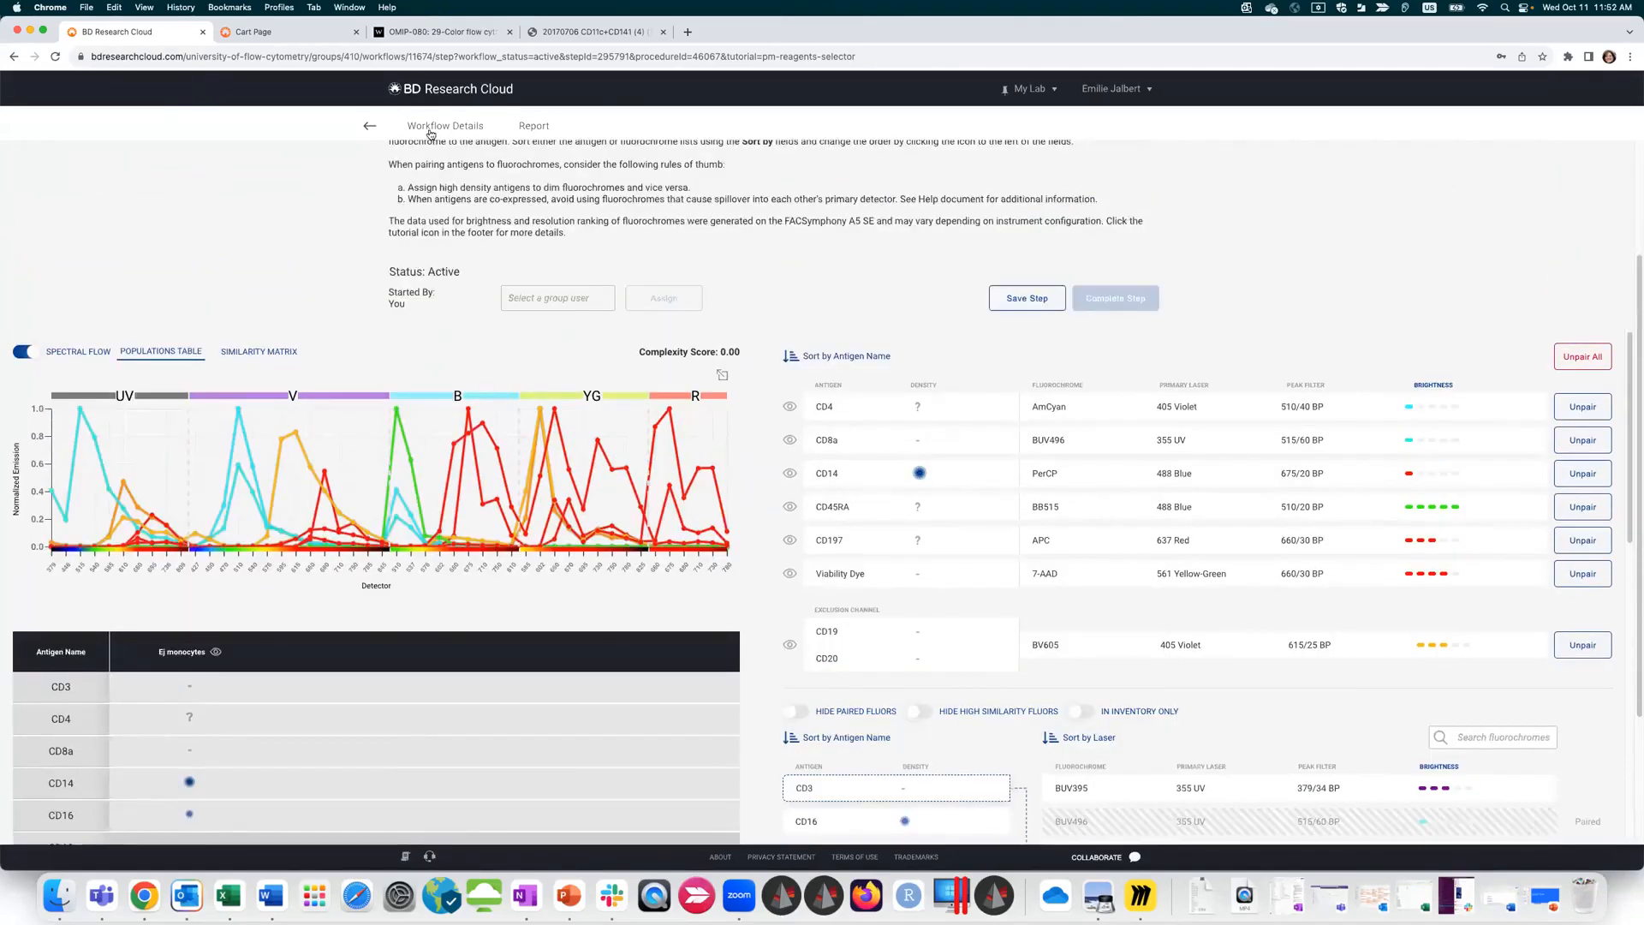
{"action": "left_click", "coordinate": [431, 128]}
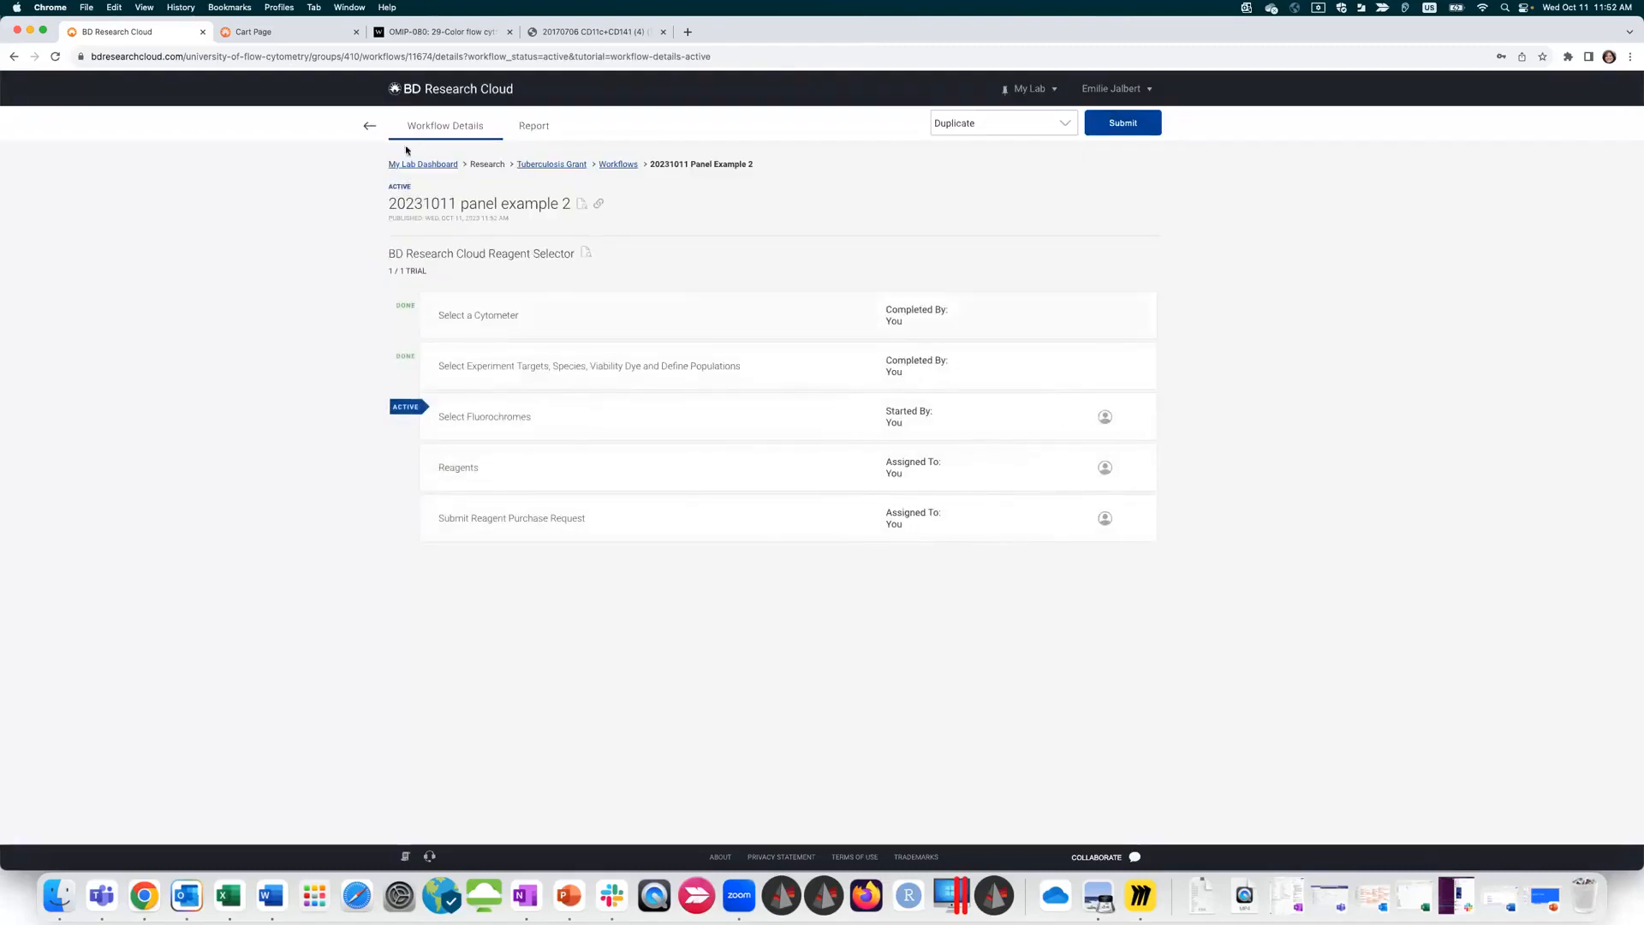
{"action": "left_click", "coordinate": [366, 128]}
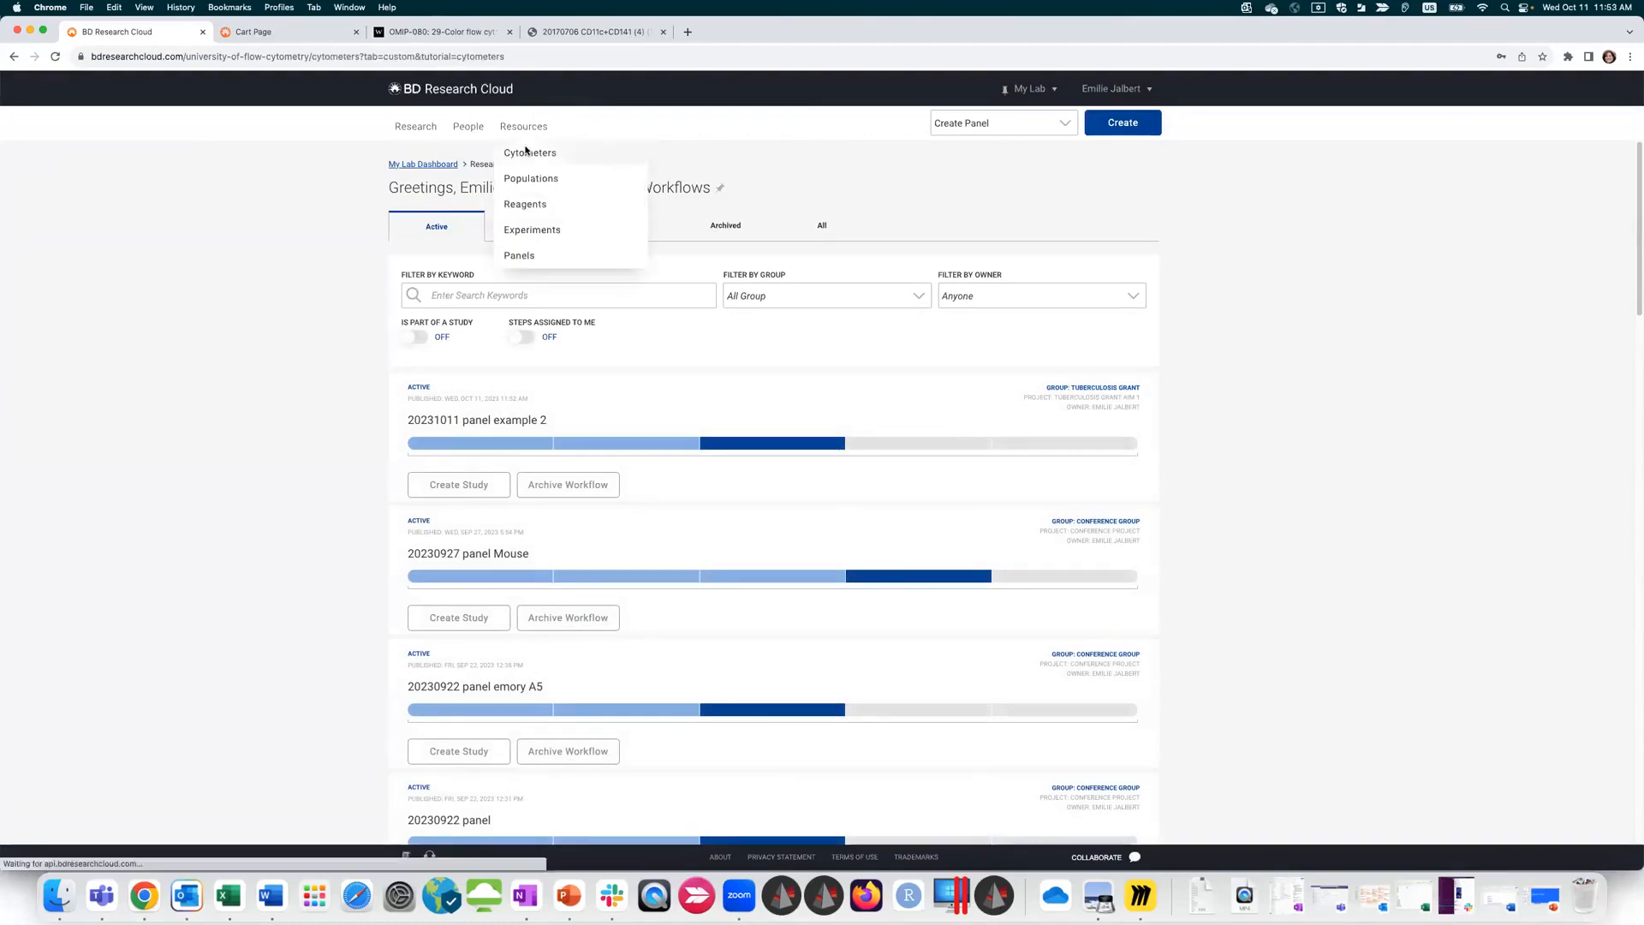
{"action": "left_click", "coordinate": [527, 149]}
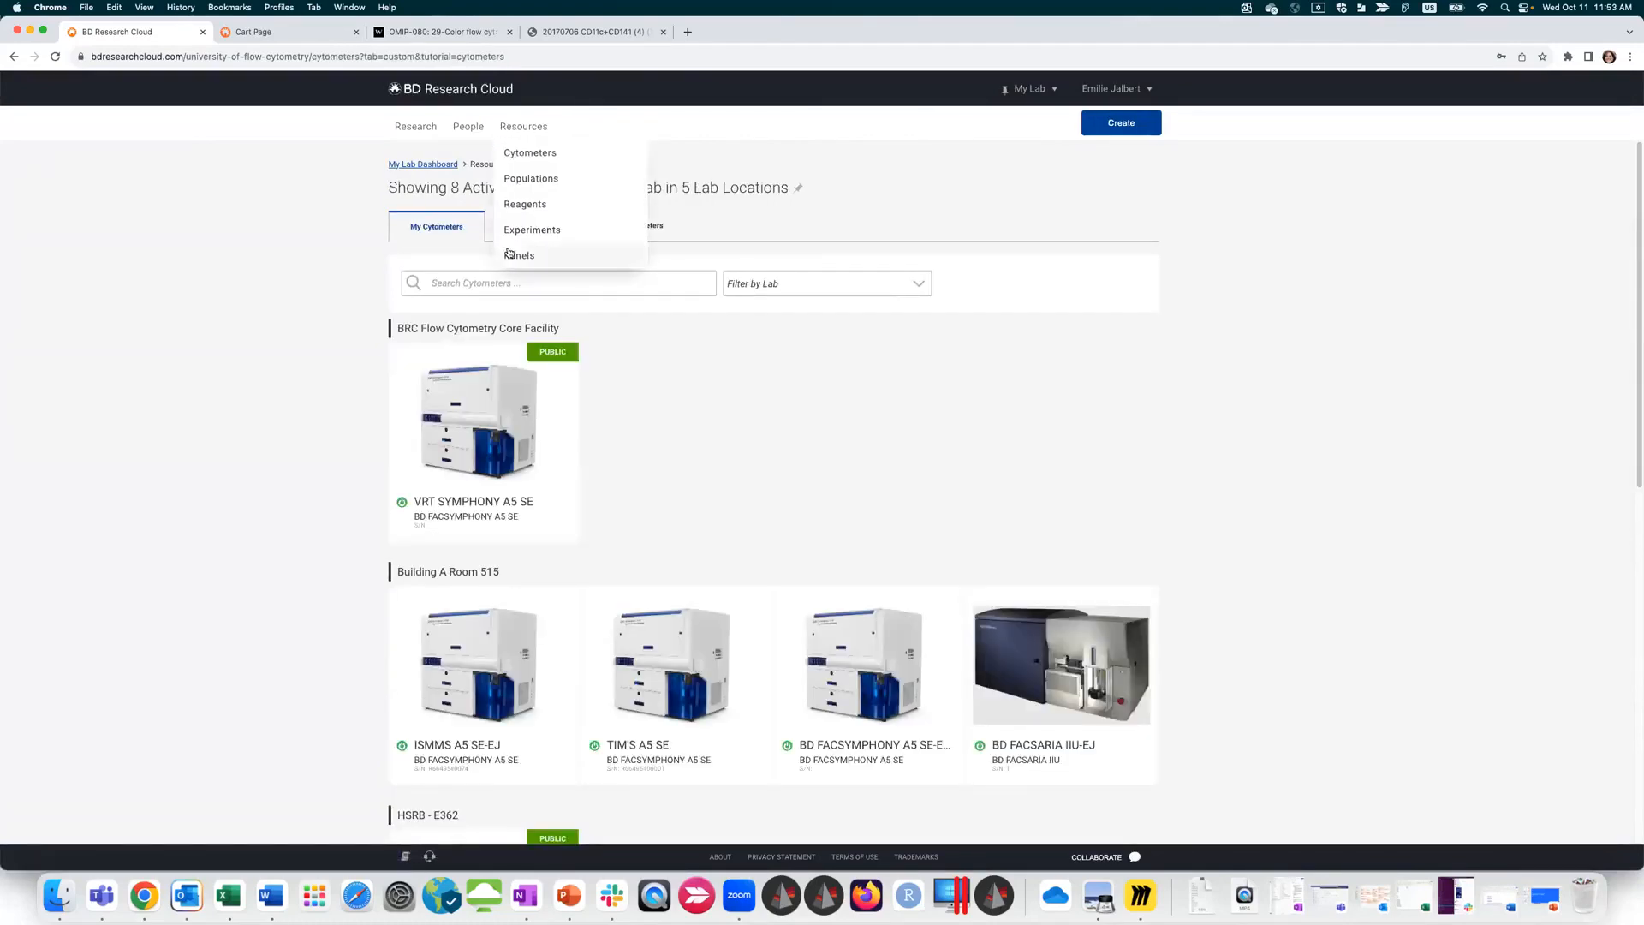
{"action": "left_click", "coordinate": [512, 253]}
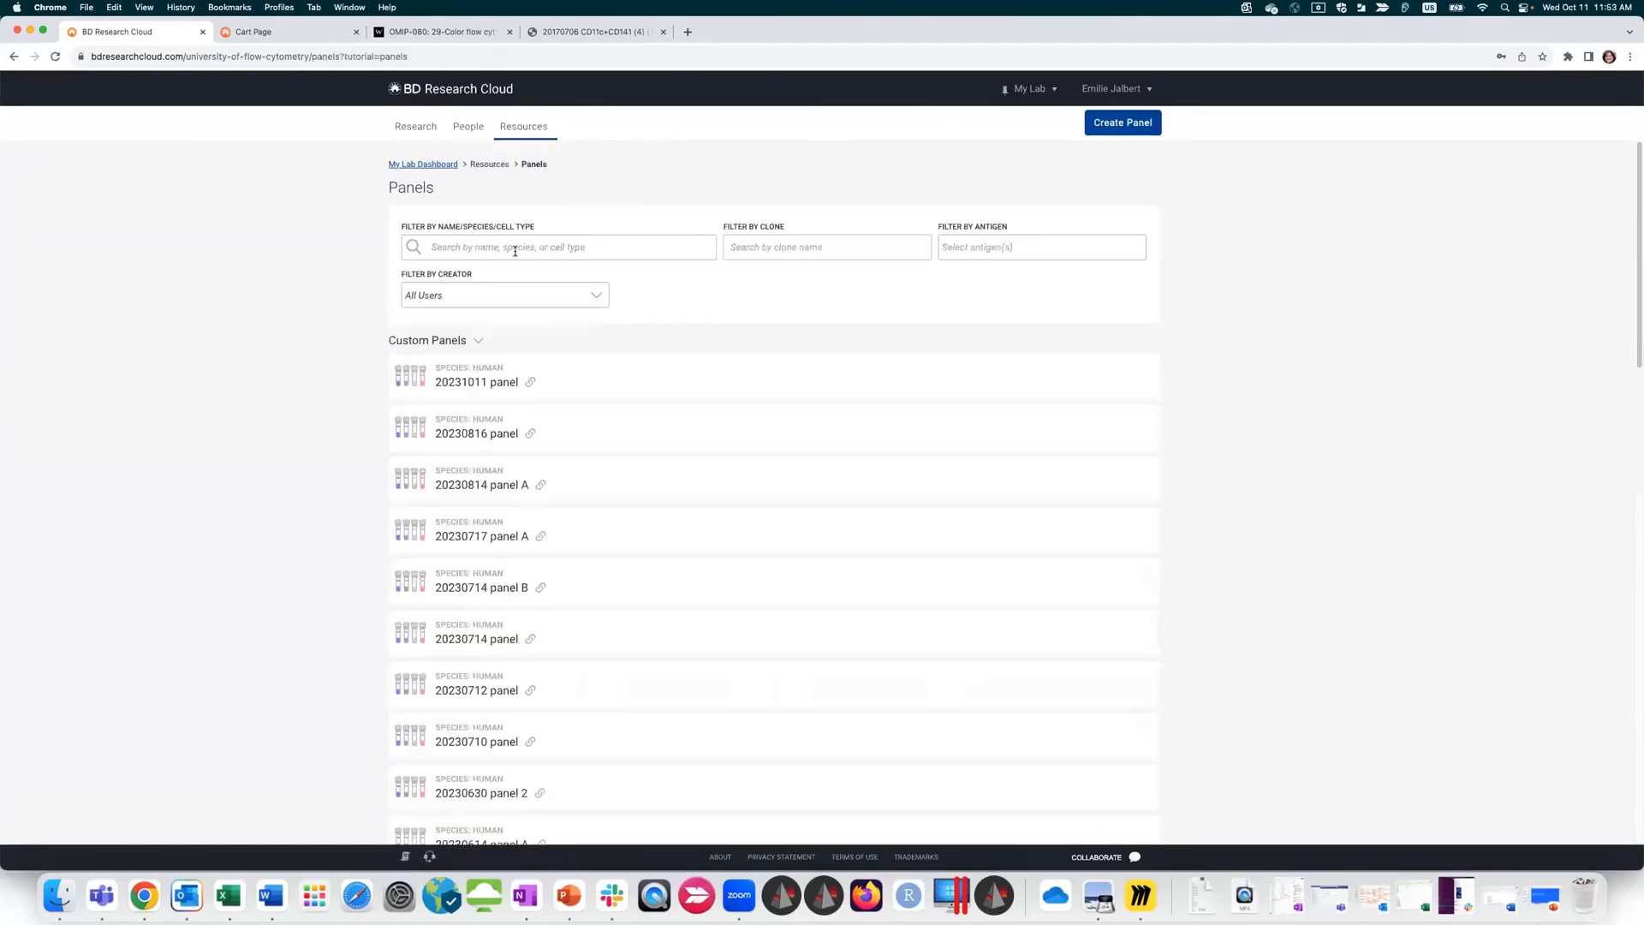
{"action": "left_click", "coordinate": [681, 388]}
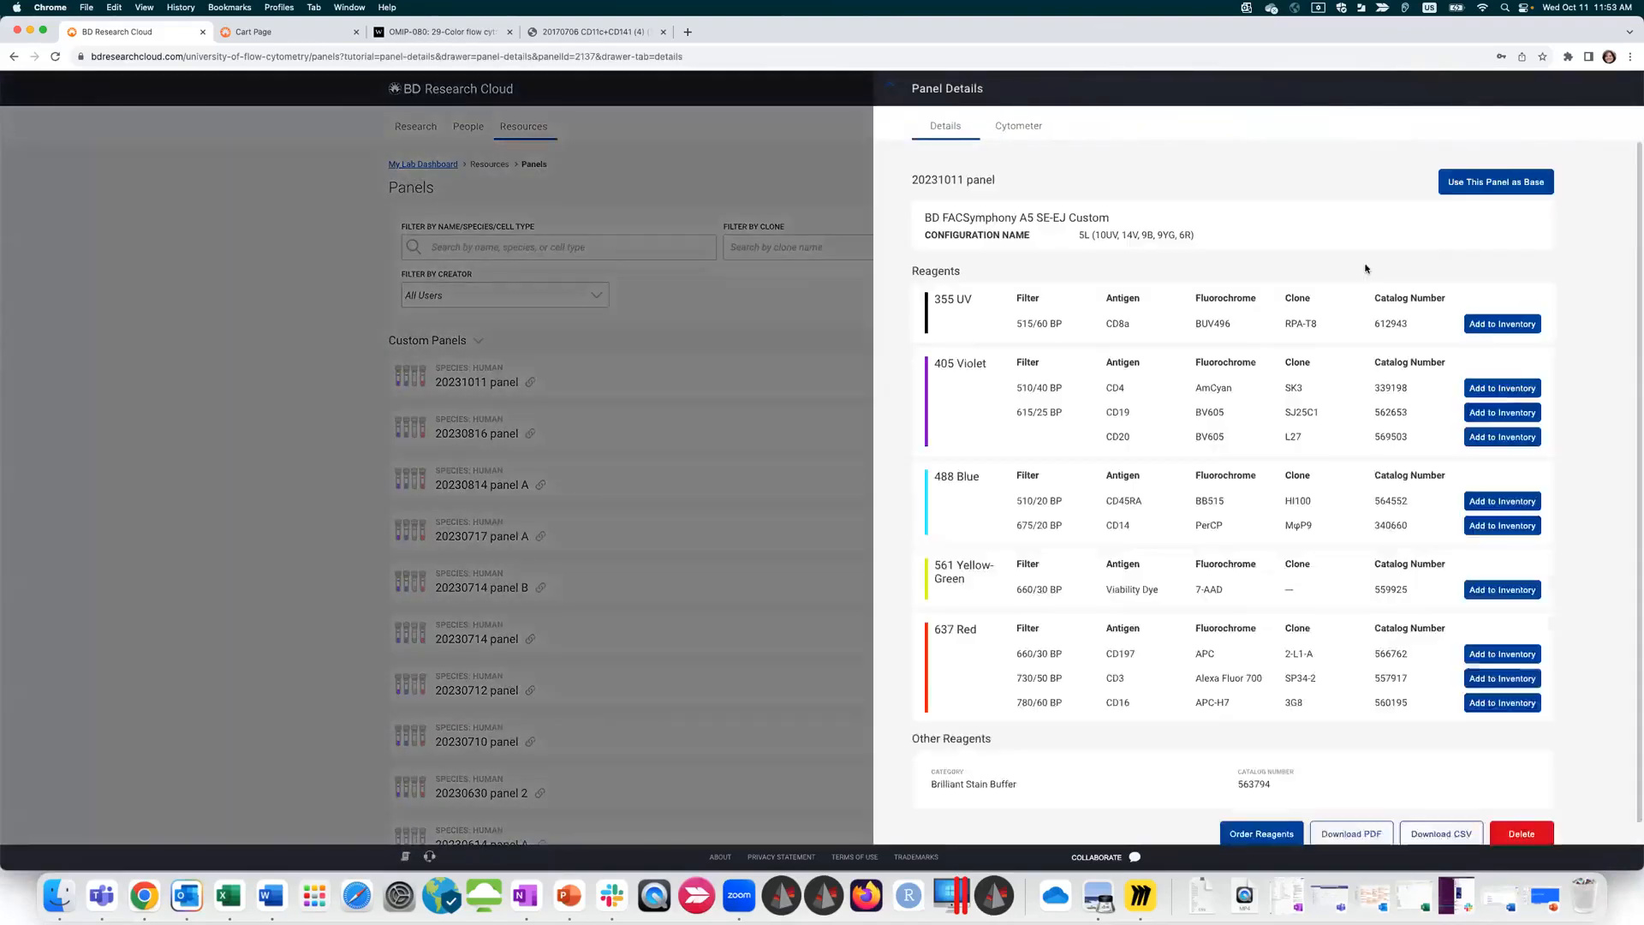
{"action": "left_click", "coordinate": [1511, 180]}
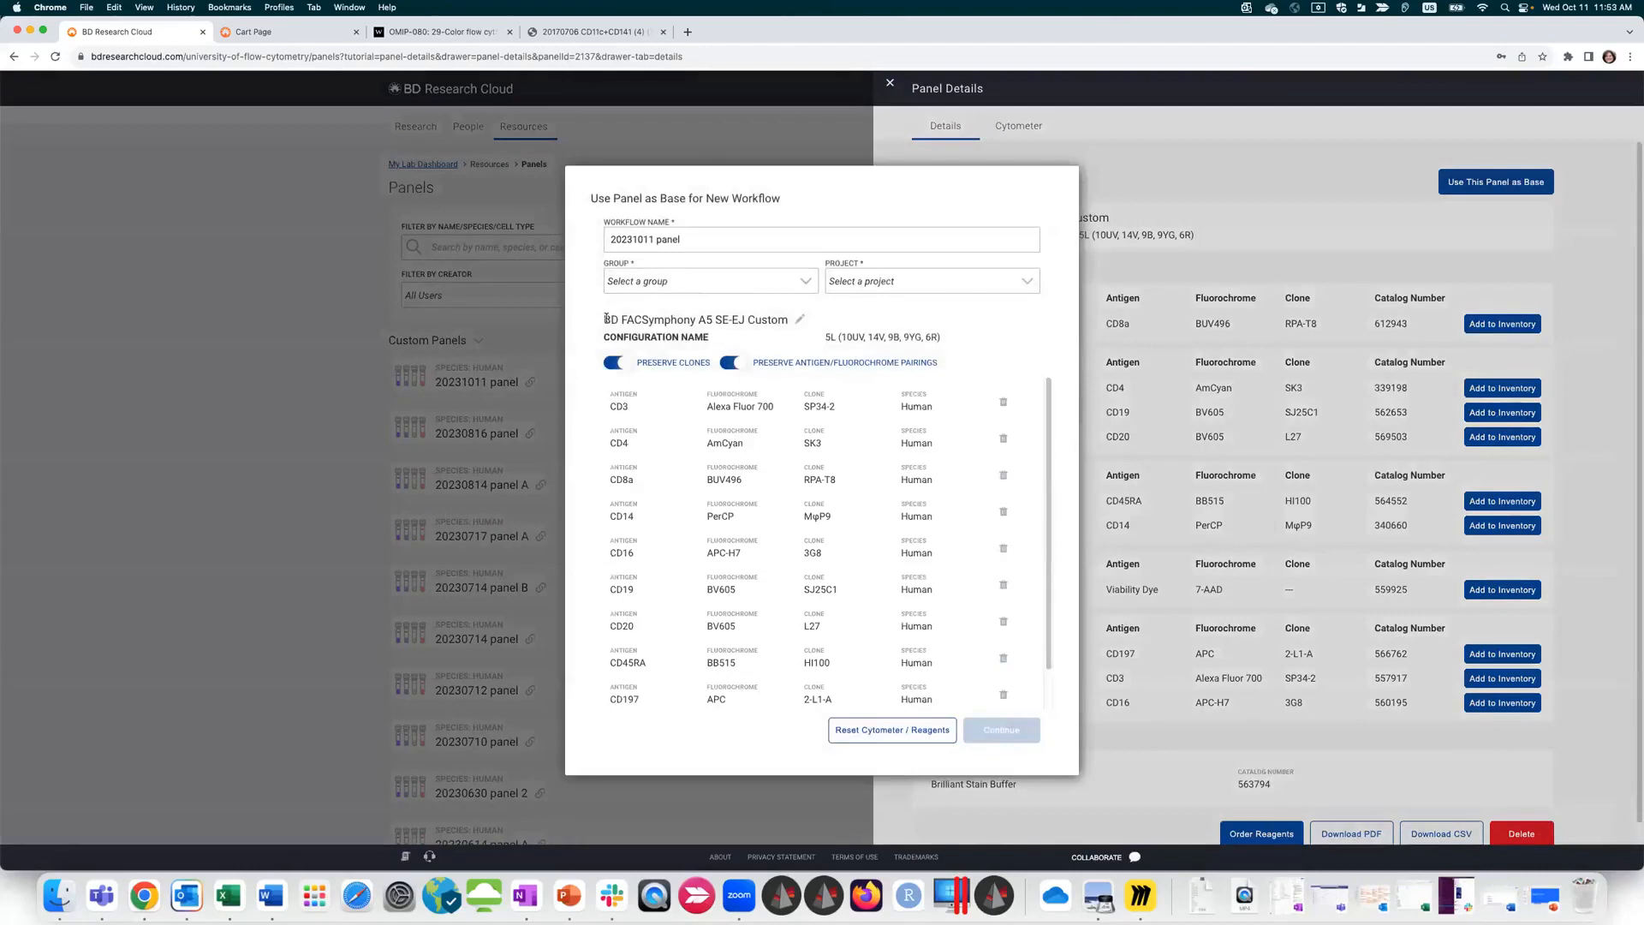
Step: Change the cytometer to FACSymphony A3 - Liberator with the configuration New Liberator Emory Univ 6B 3R 5YG 8V 6UV
{"action": "left_click_drag", "start_coordinate": [605, 318], "coordinate": [782, 321]}
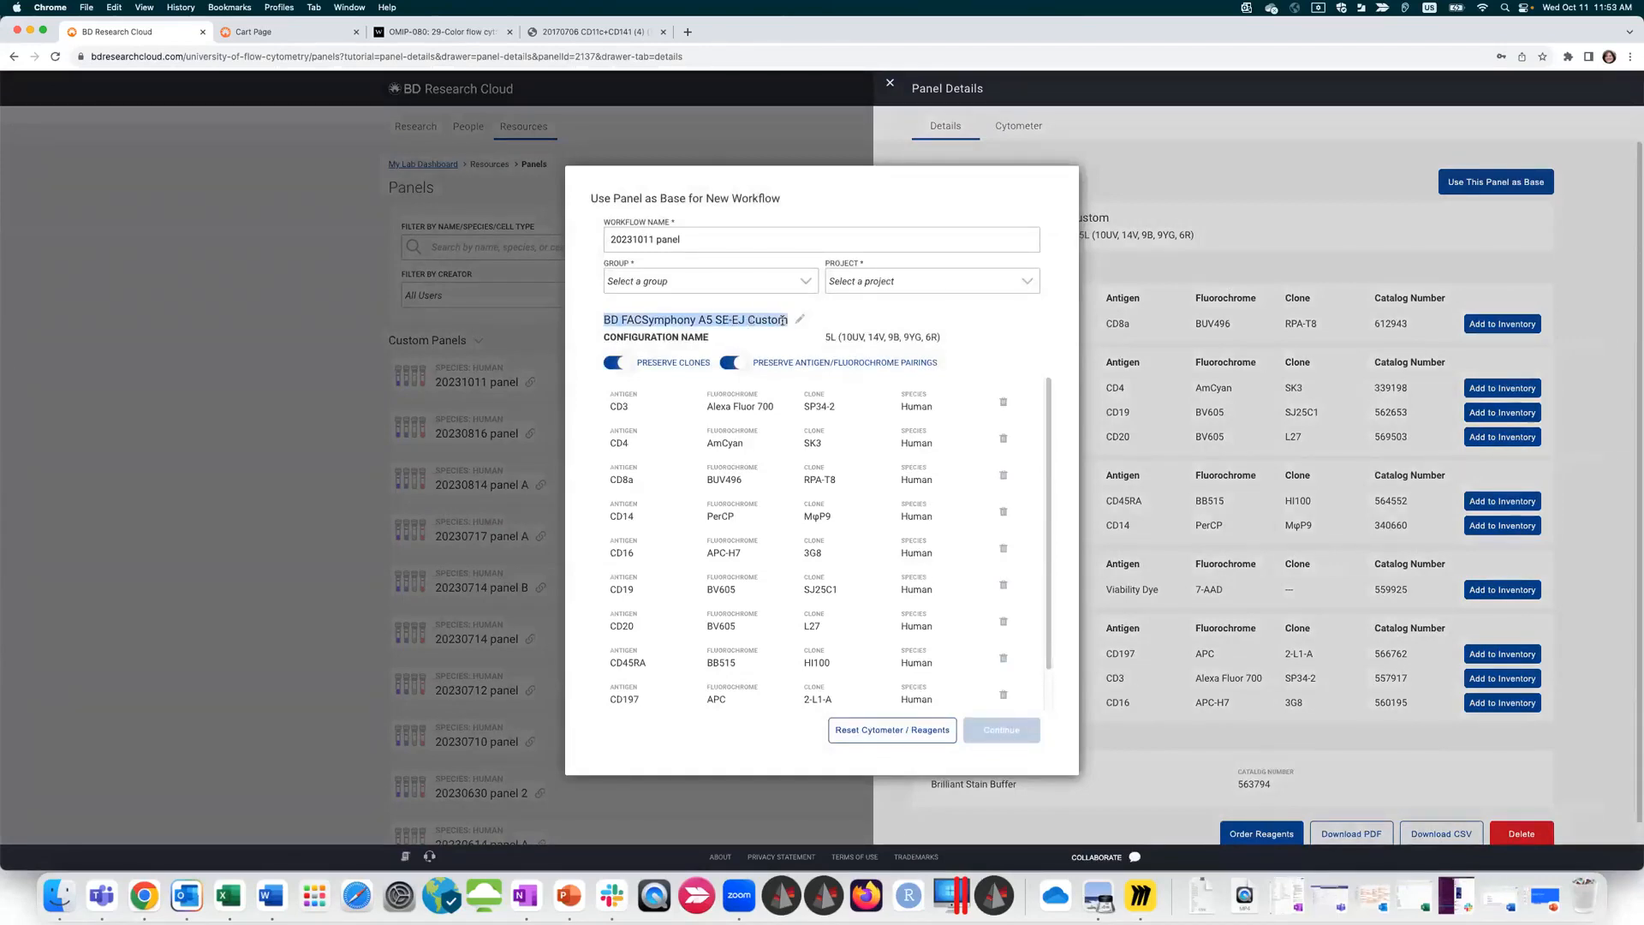
{"action": "left_click", "coordinate": [800, 319]}
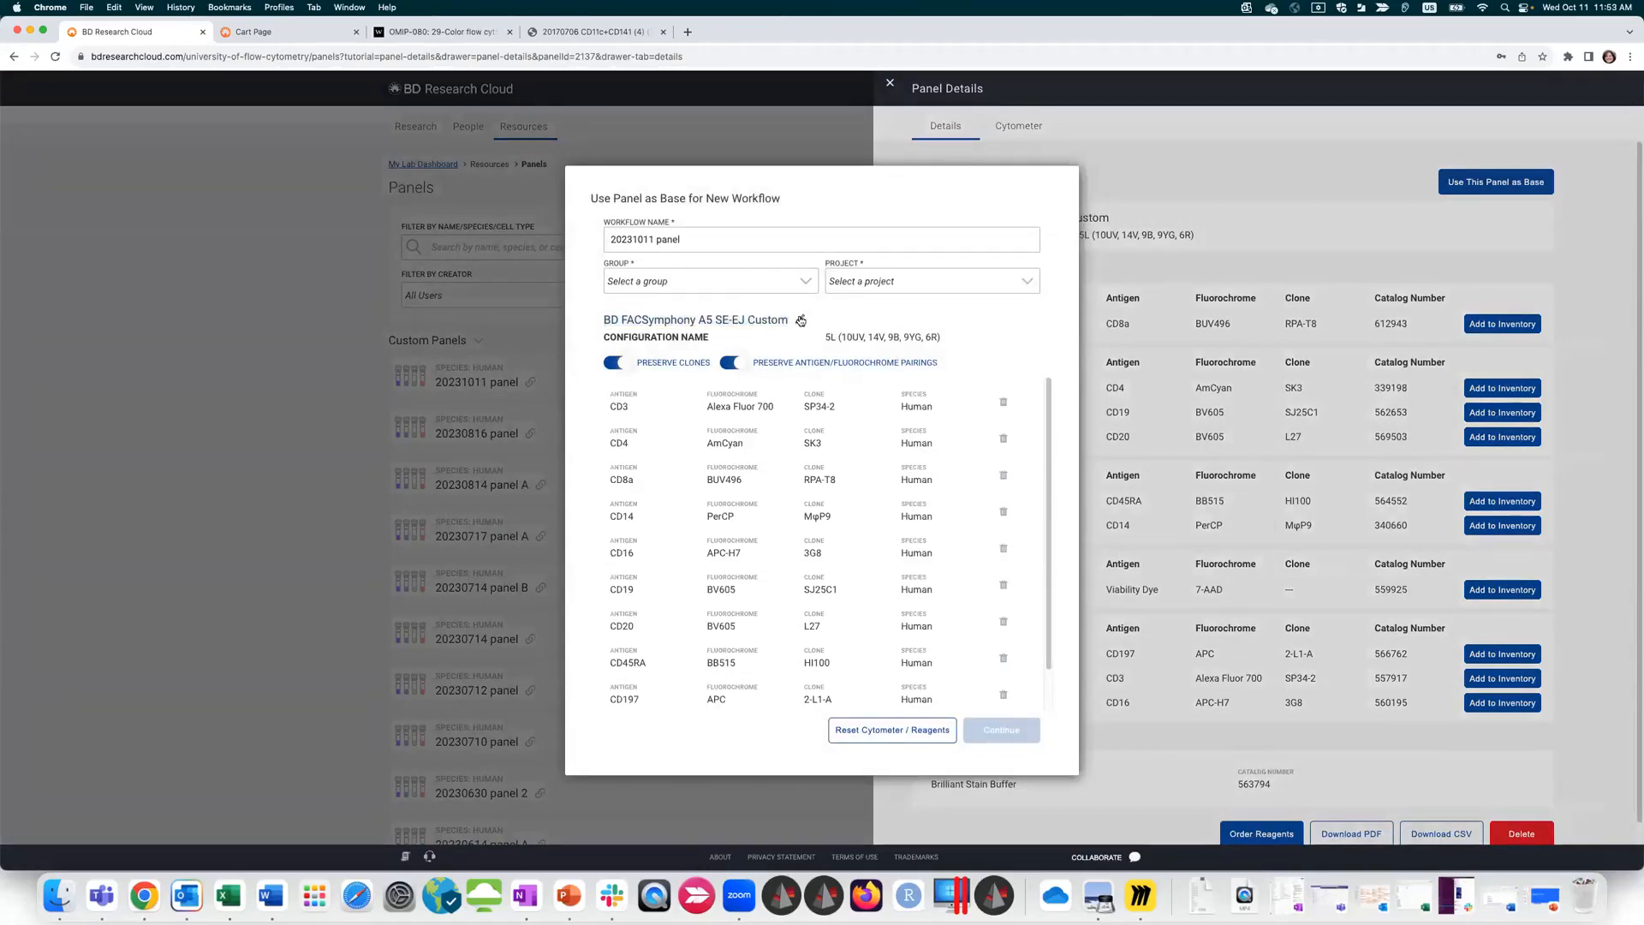
{"action": "left_click", "coordinate": [742, 333]}
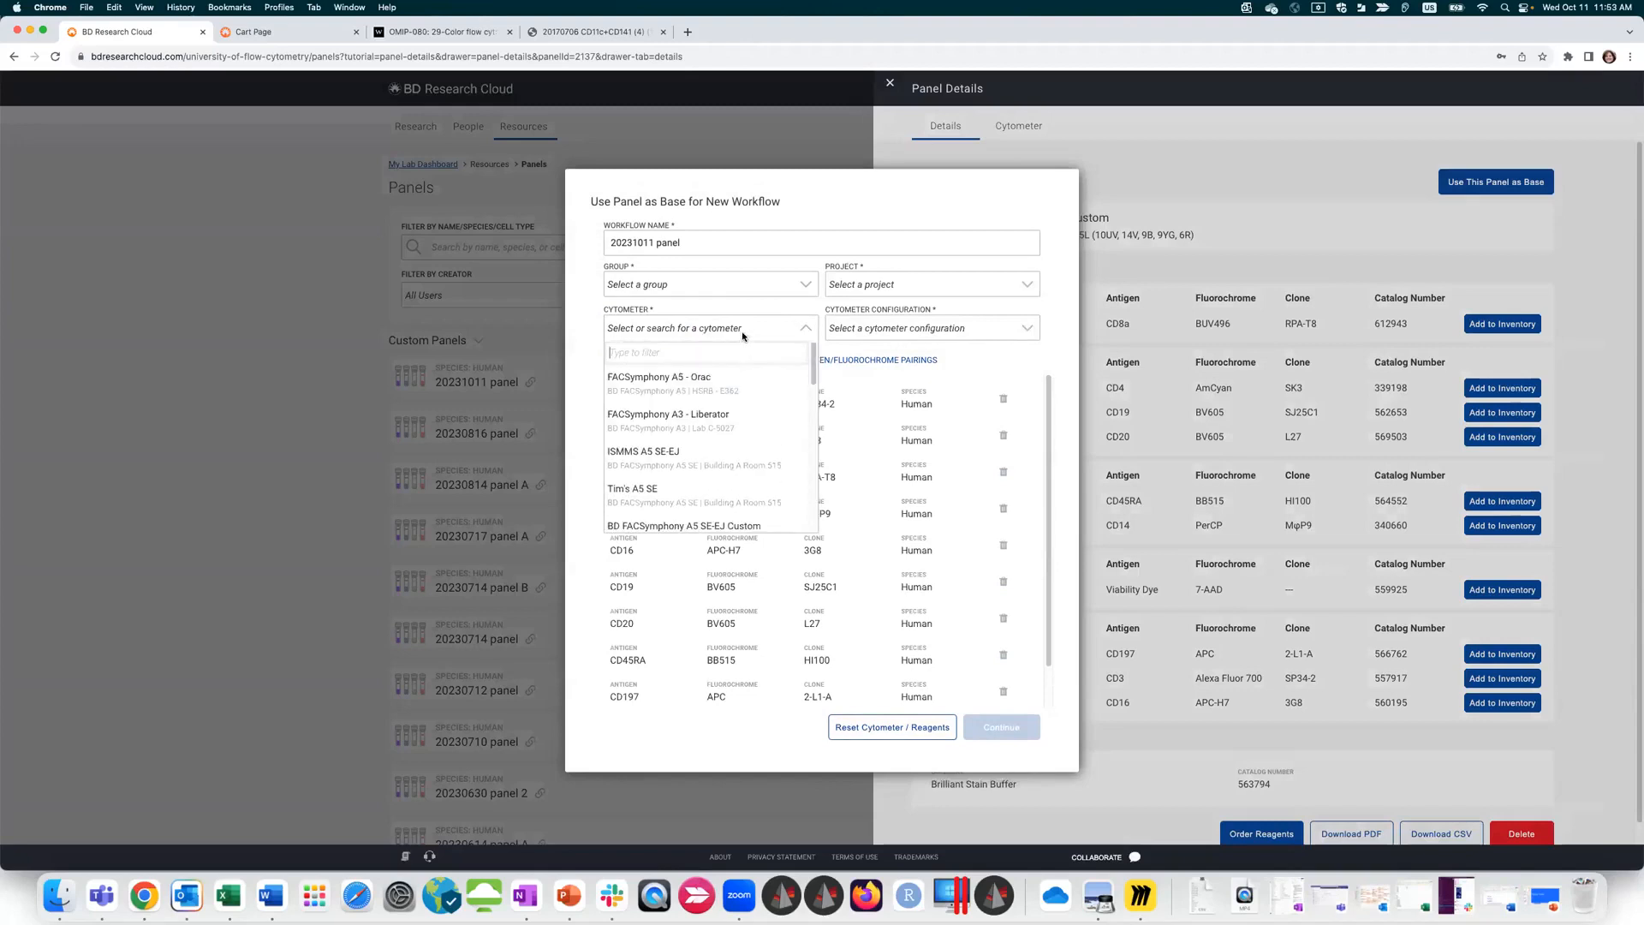
{"action": "left_click", "coordinate": [731, 421]}
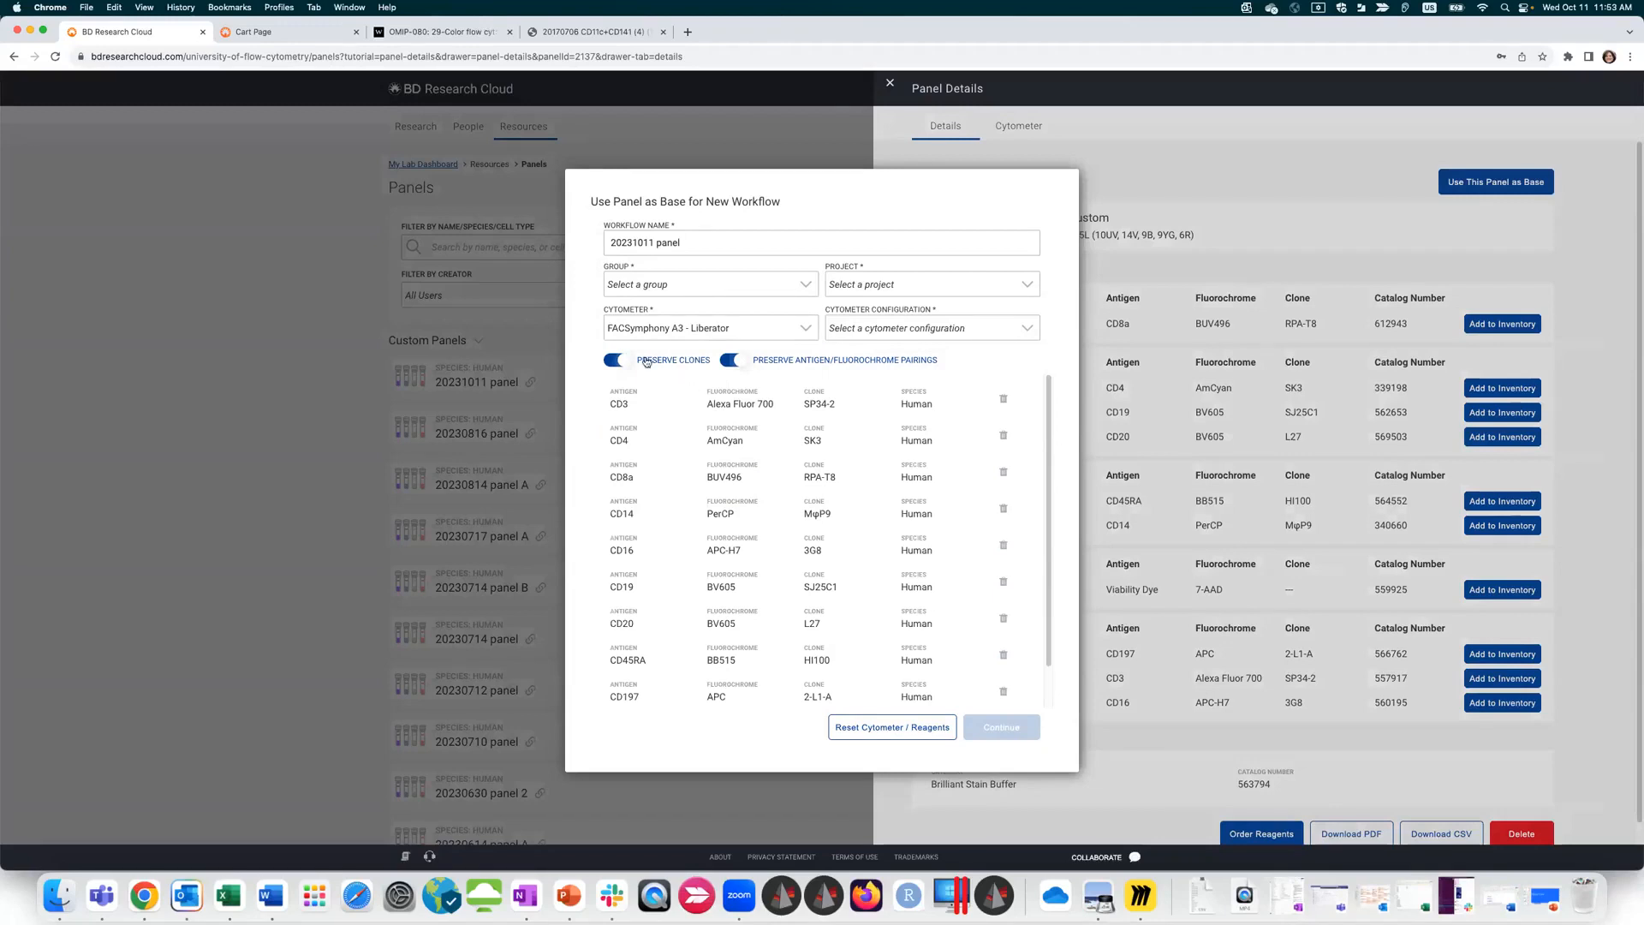
{"action": "left_click", "coordinate": [928, 323]}
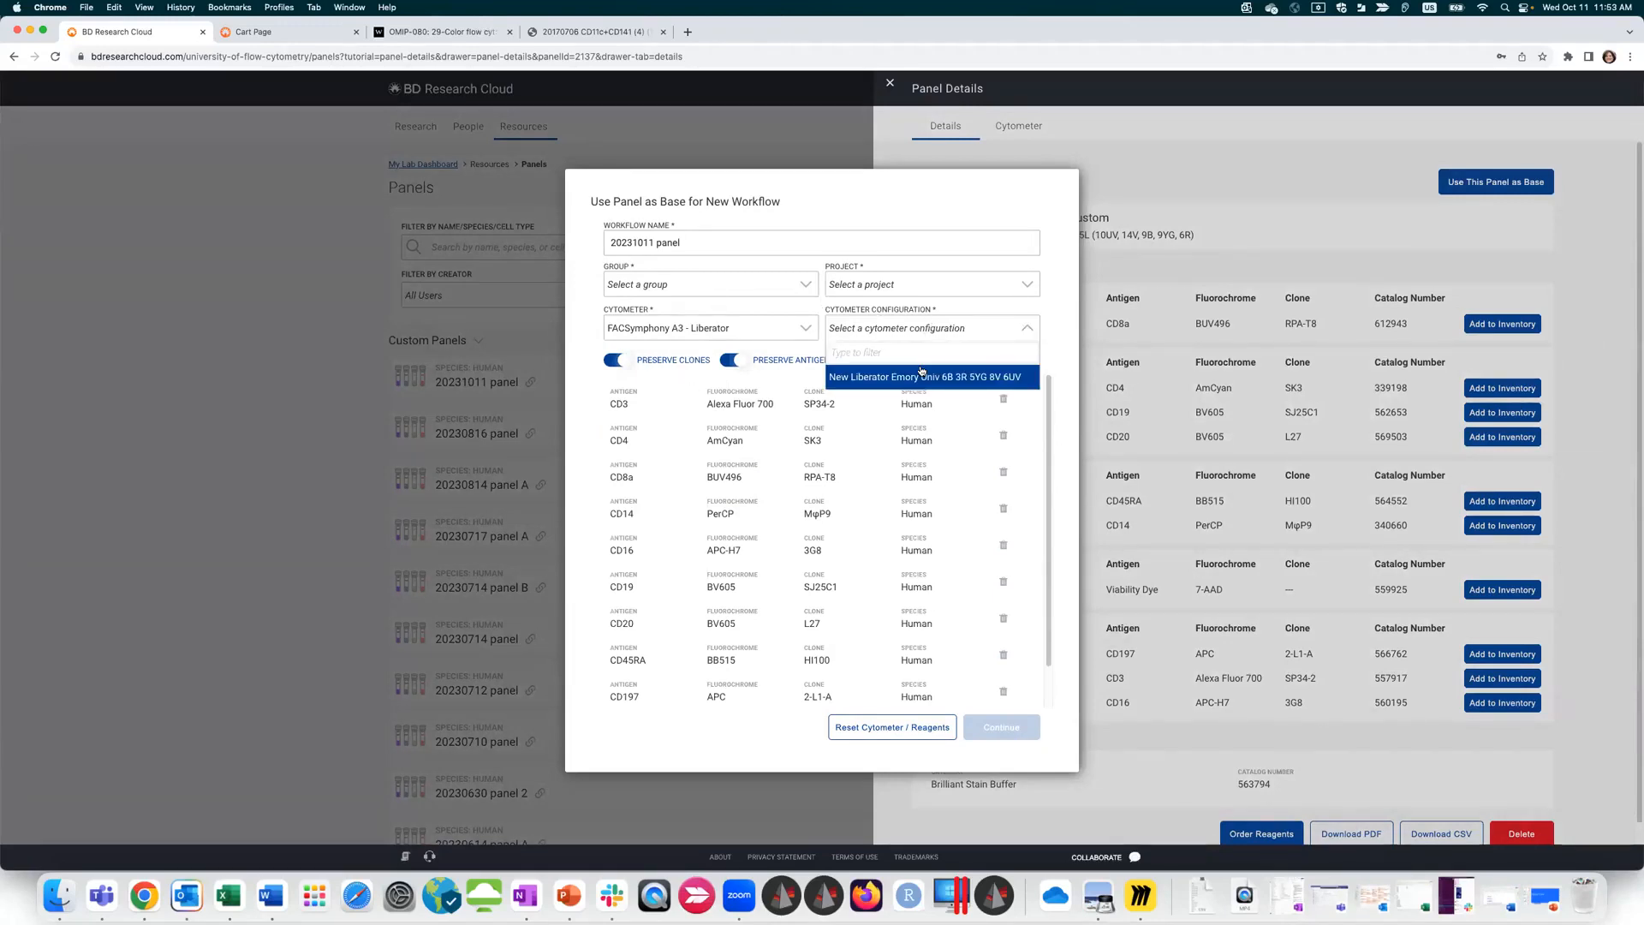
{"action": "left_click", "coordinate": [923, 377]}
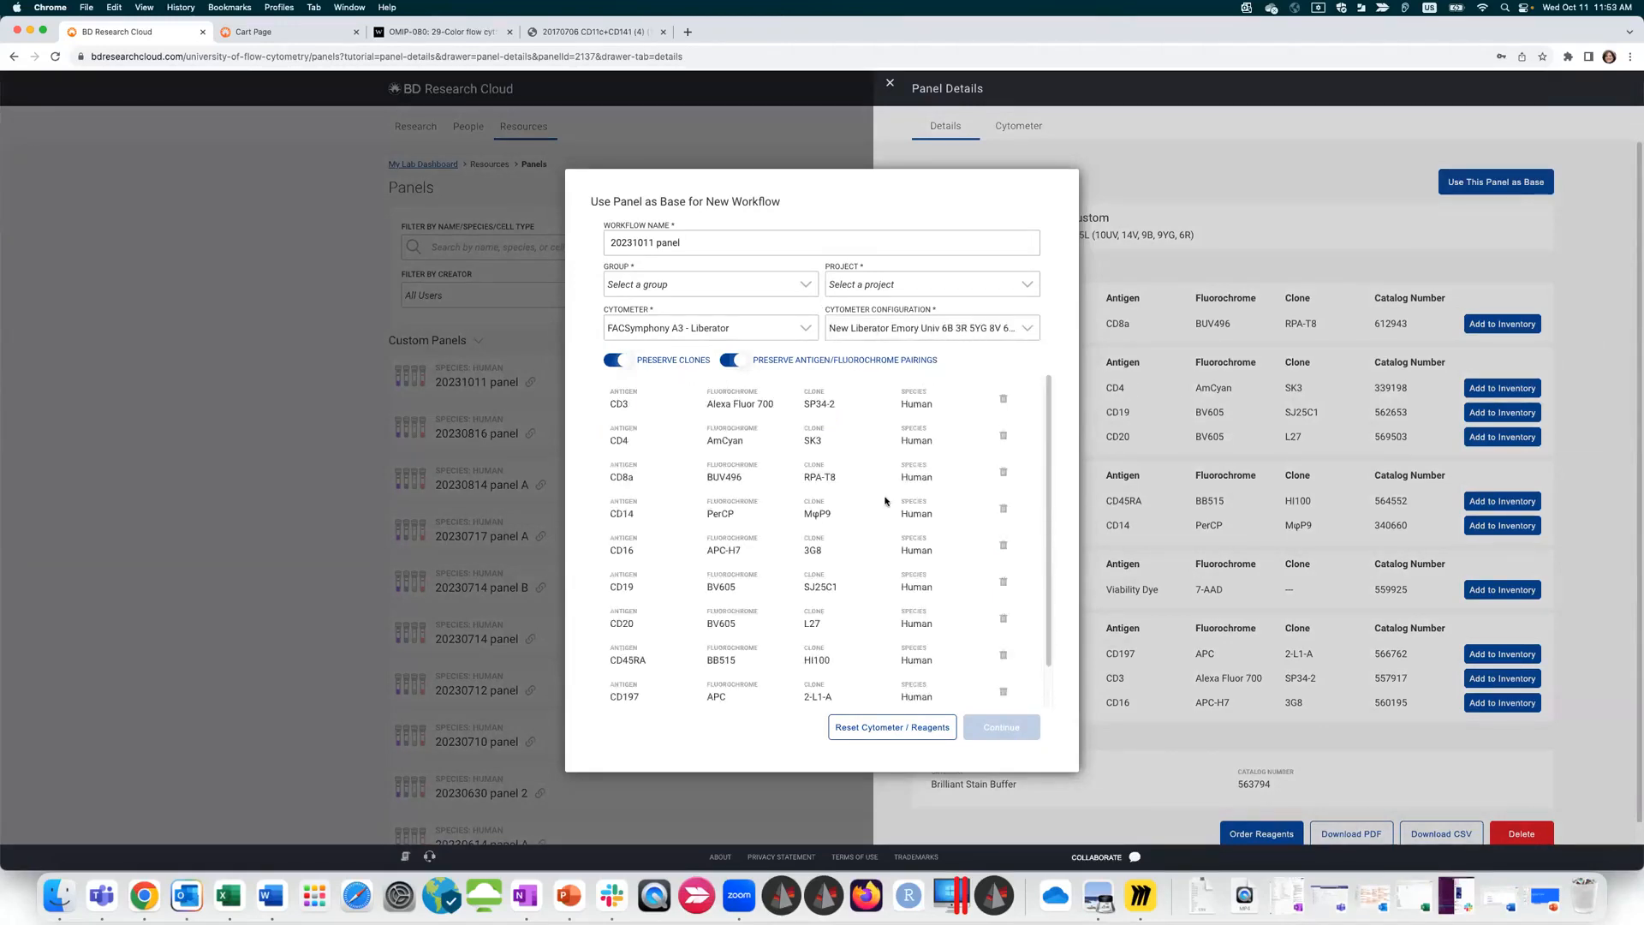
Step: Assign the workflow to group Tuberculosis Grant, project Tuberculosis Grant Aim 1, and create it
{"action": "left_click", "coordinate": [770, 286]}
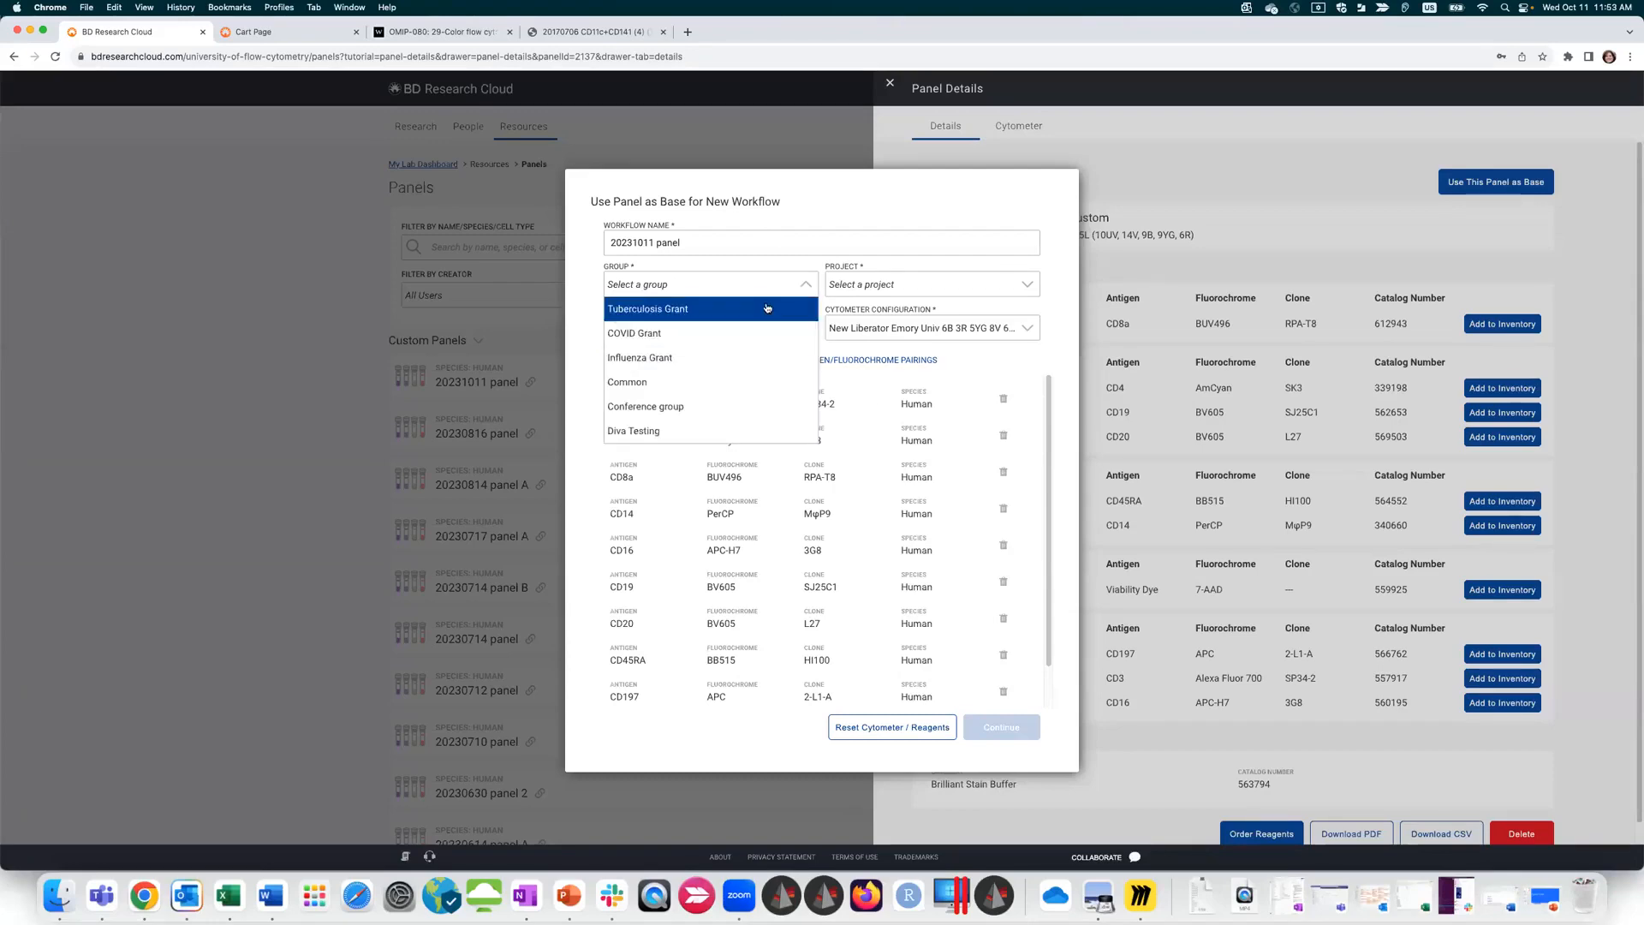
{"action": "left_click", "coordinate": [775, 309]}
{"action": "left_click", "coordinate": [889, 283]}
{"action": "left_click", "coordinate": [897, 323]}
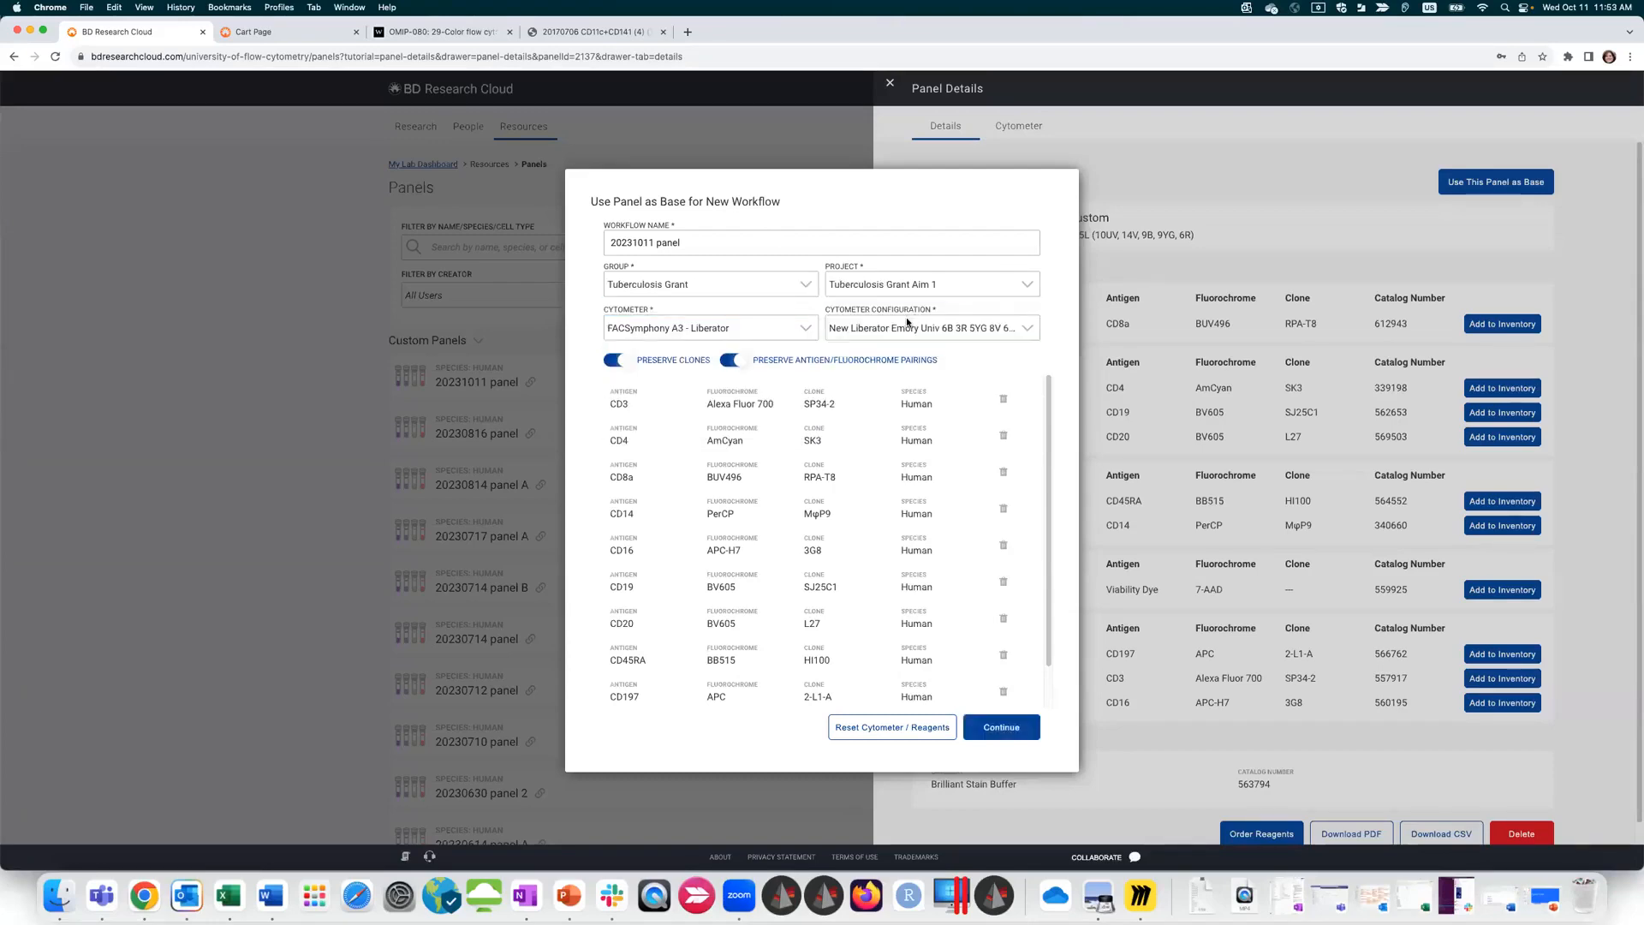
{"action": "left_click", "coordinate": [968, 738]}
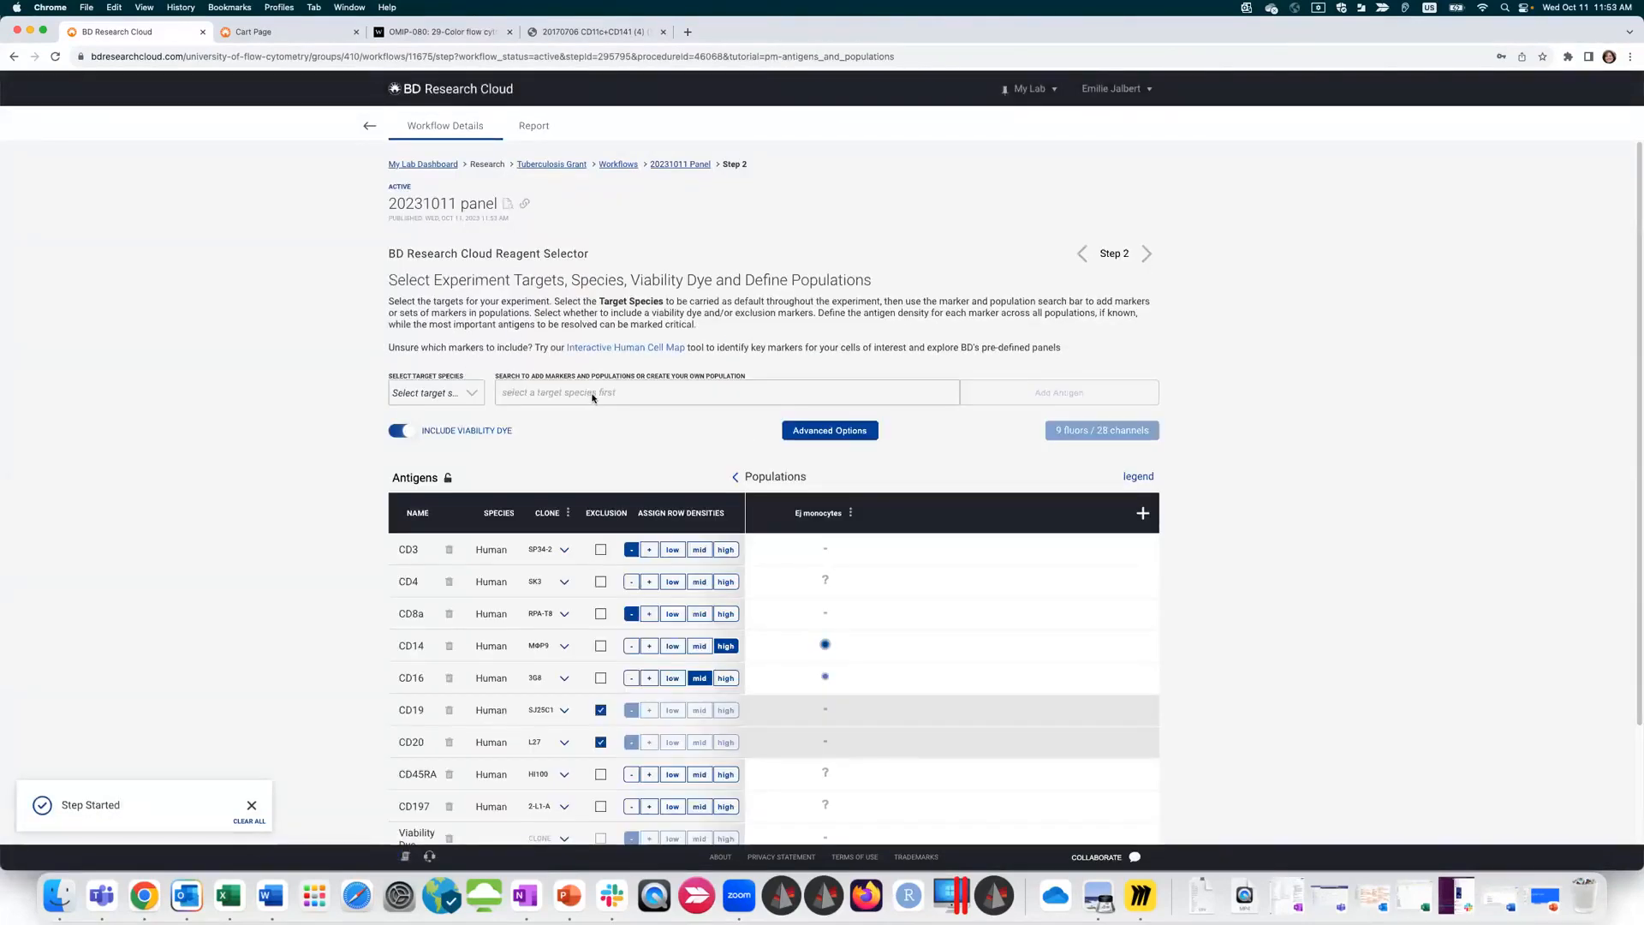
Step: Complete the experiment targets step and display the yellow-green laser's emission spectra in the fluorochrome selection step
{"action": "scroll", "coordinate": [683, 415], "scroll_direction": "down", "scroll_amount": 4}
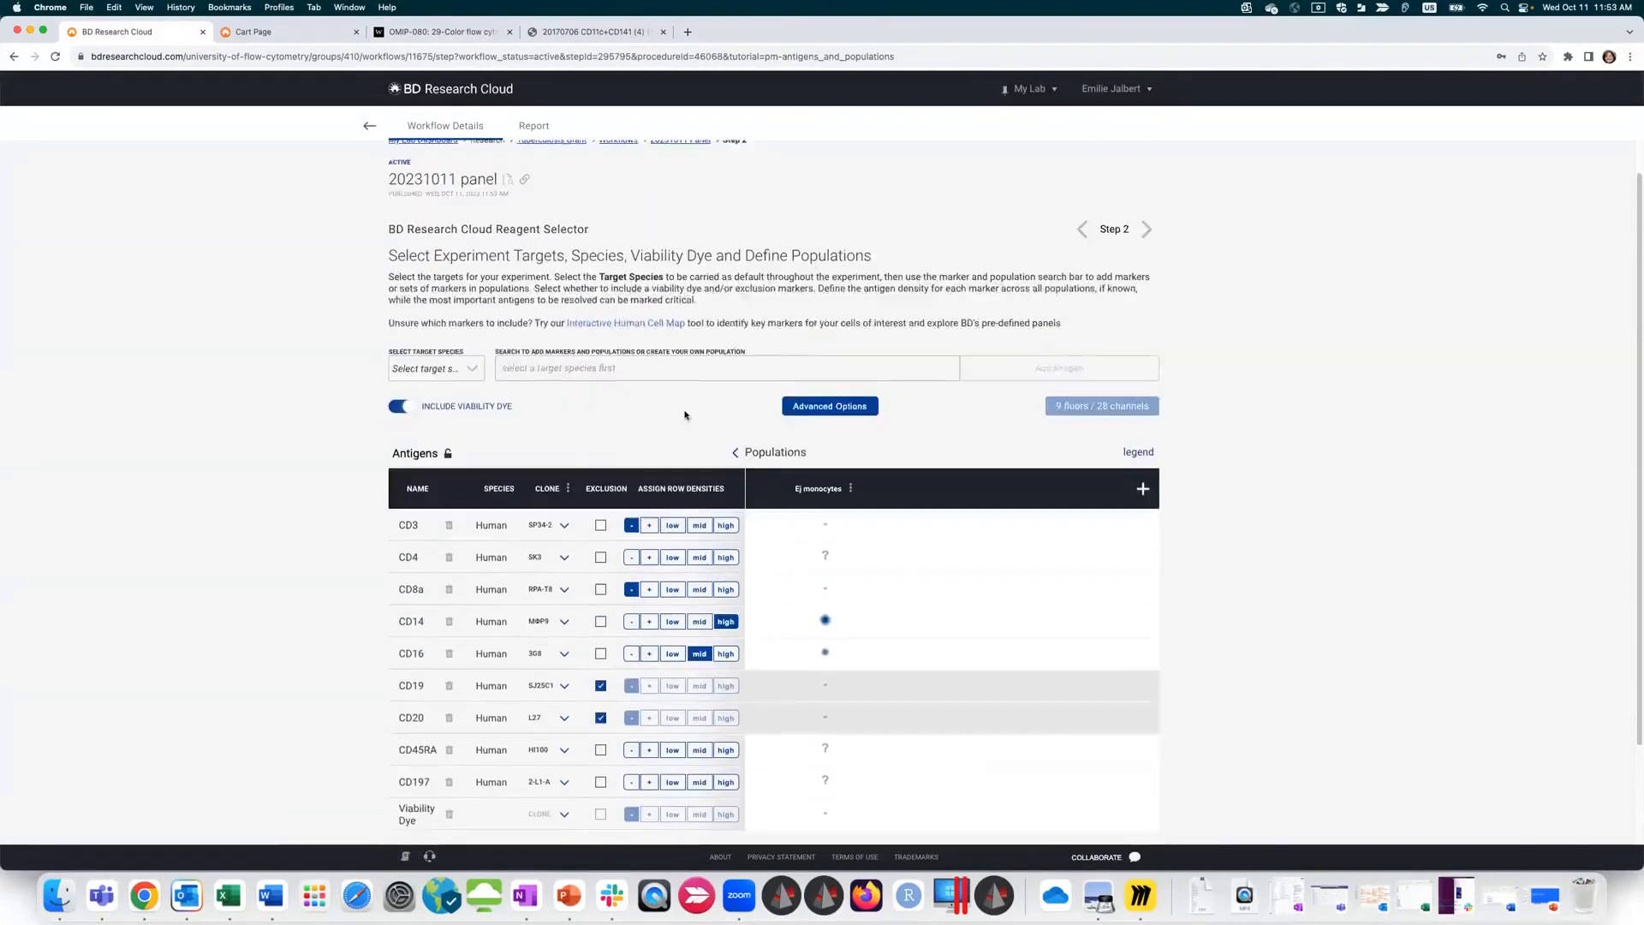
{"action": "left_click", "coordinate": [1147, 797]}
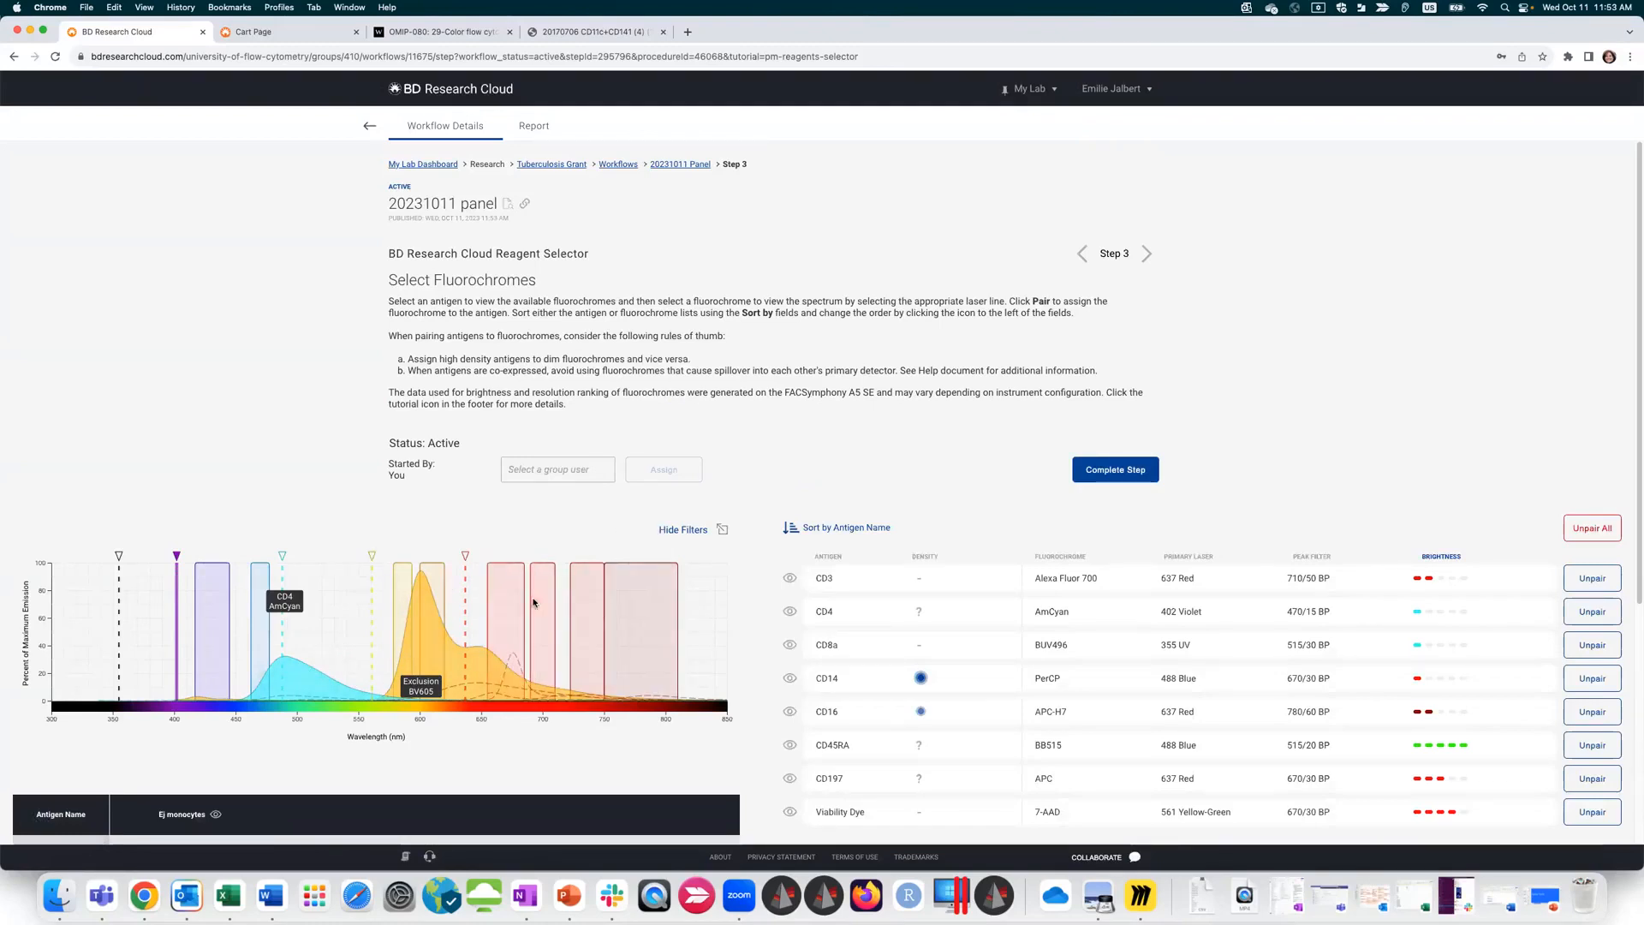
{"action": "left_click", "coordinate": [373, 586]}
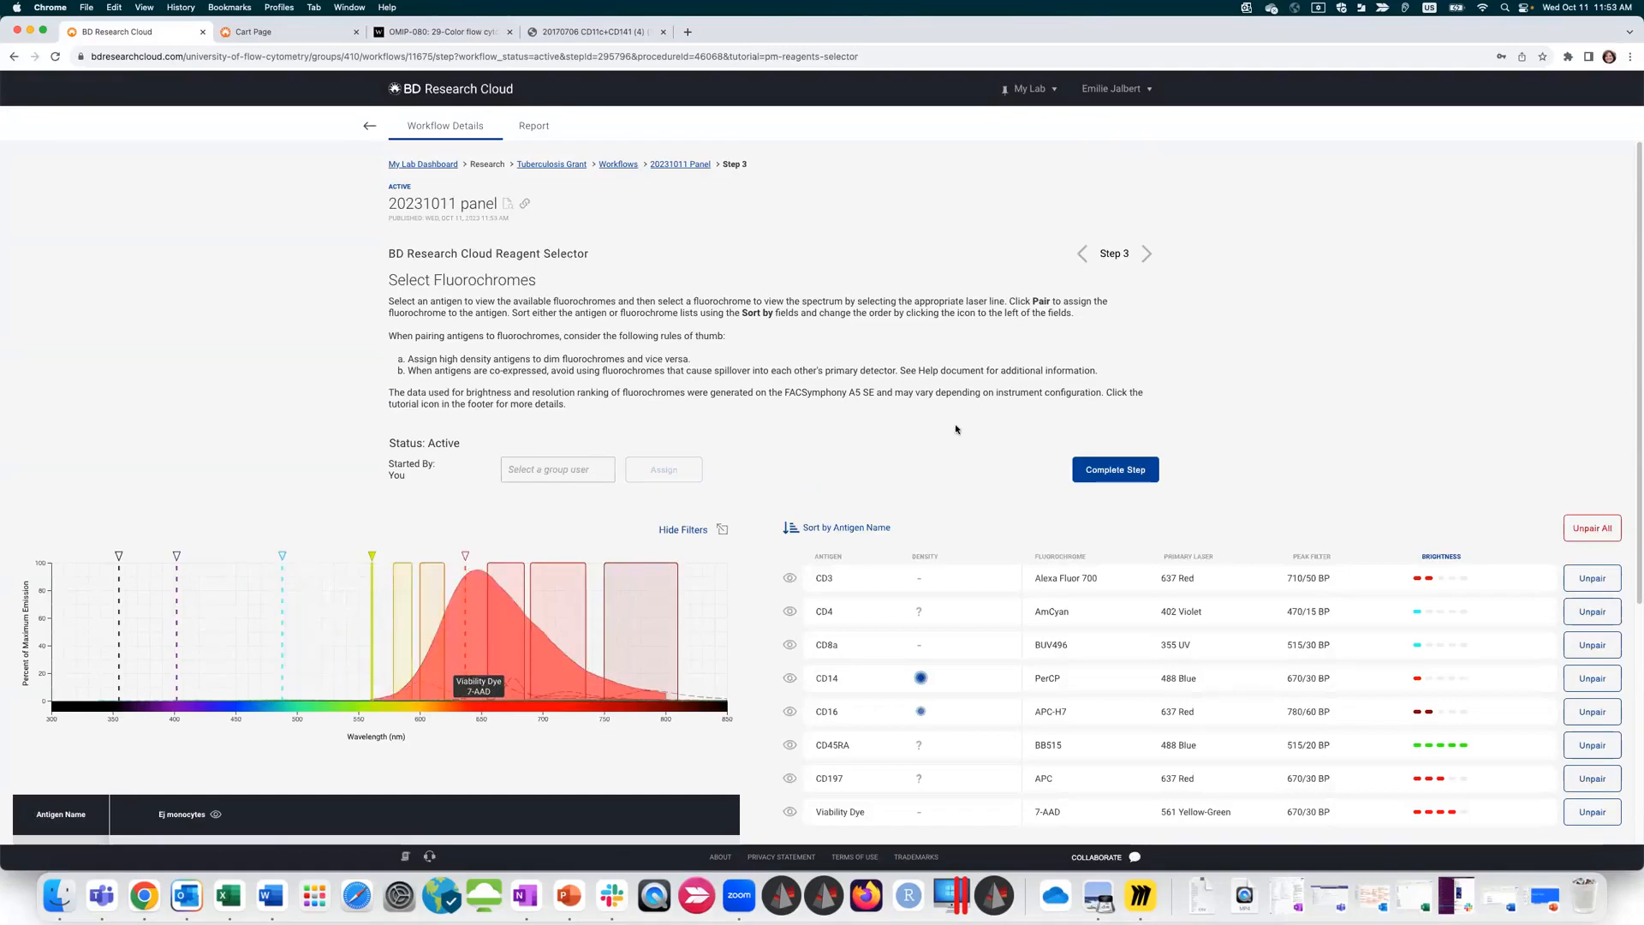
Step: Leave the workflow and open the lab's File Explorer
{"action": "left_click", "coordinate": [370, 129]}
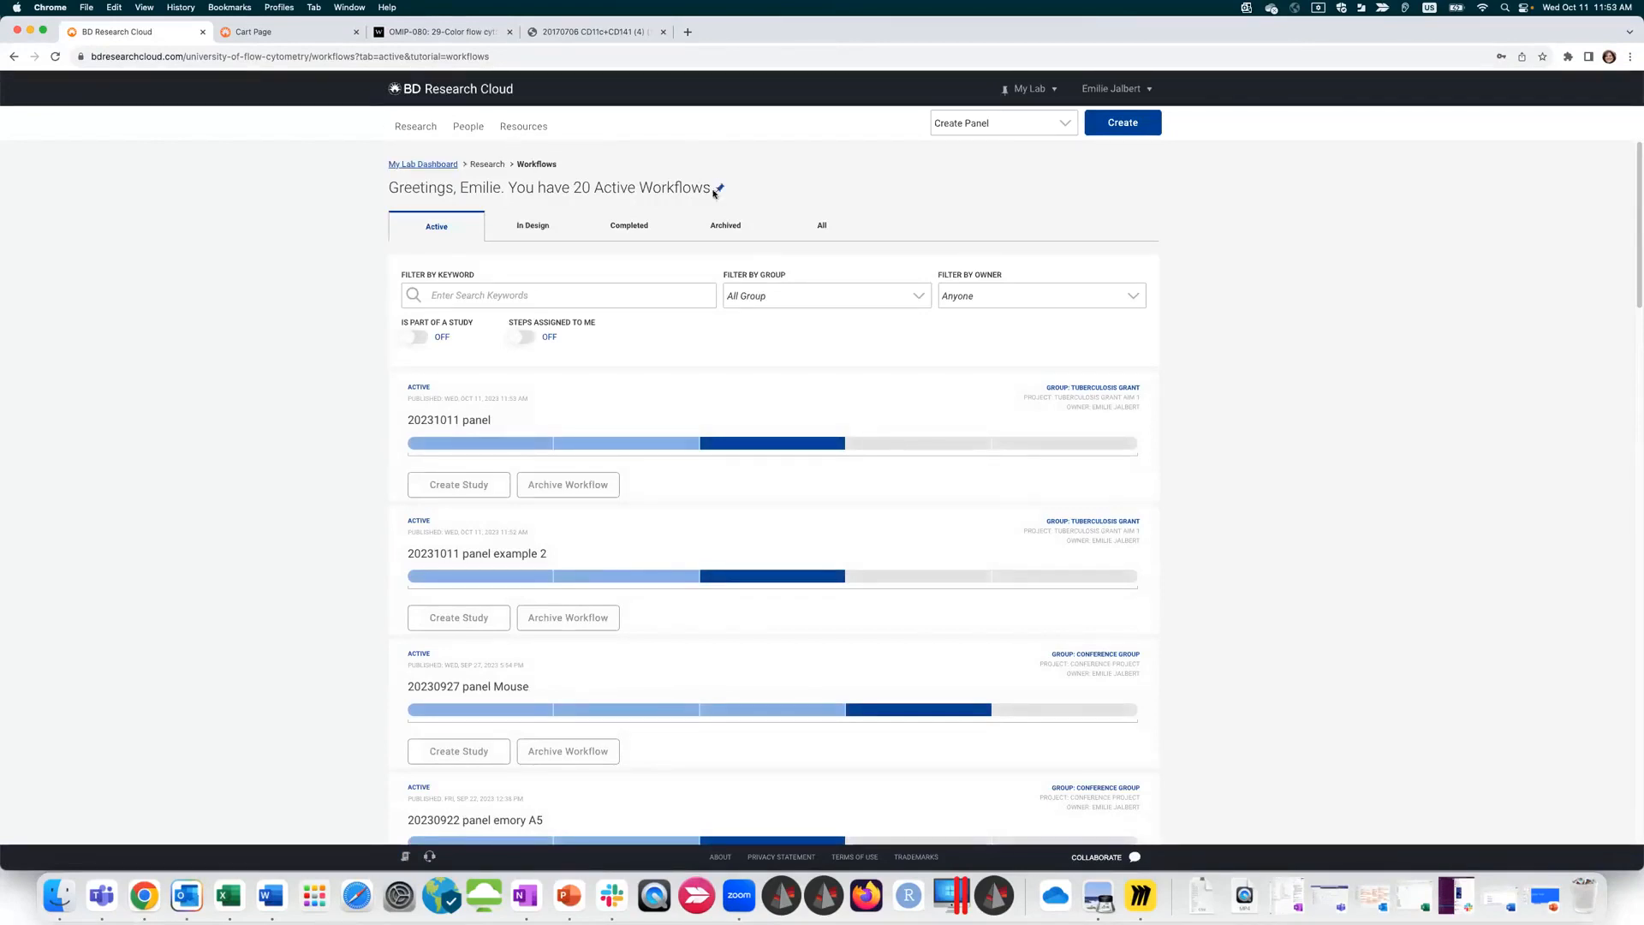
{"action": "mouse_move", "coordinate": [524, 137]}
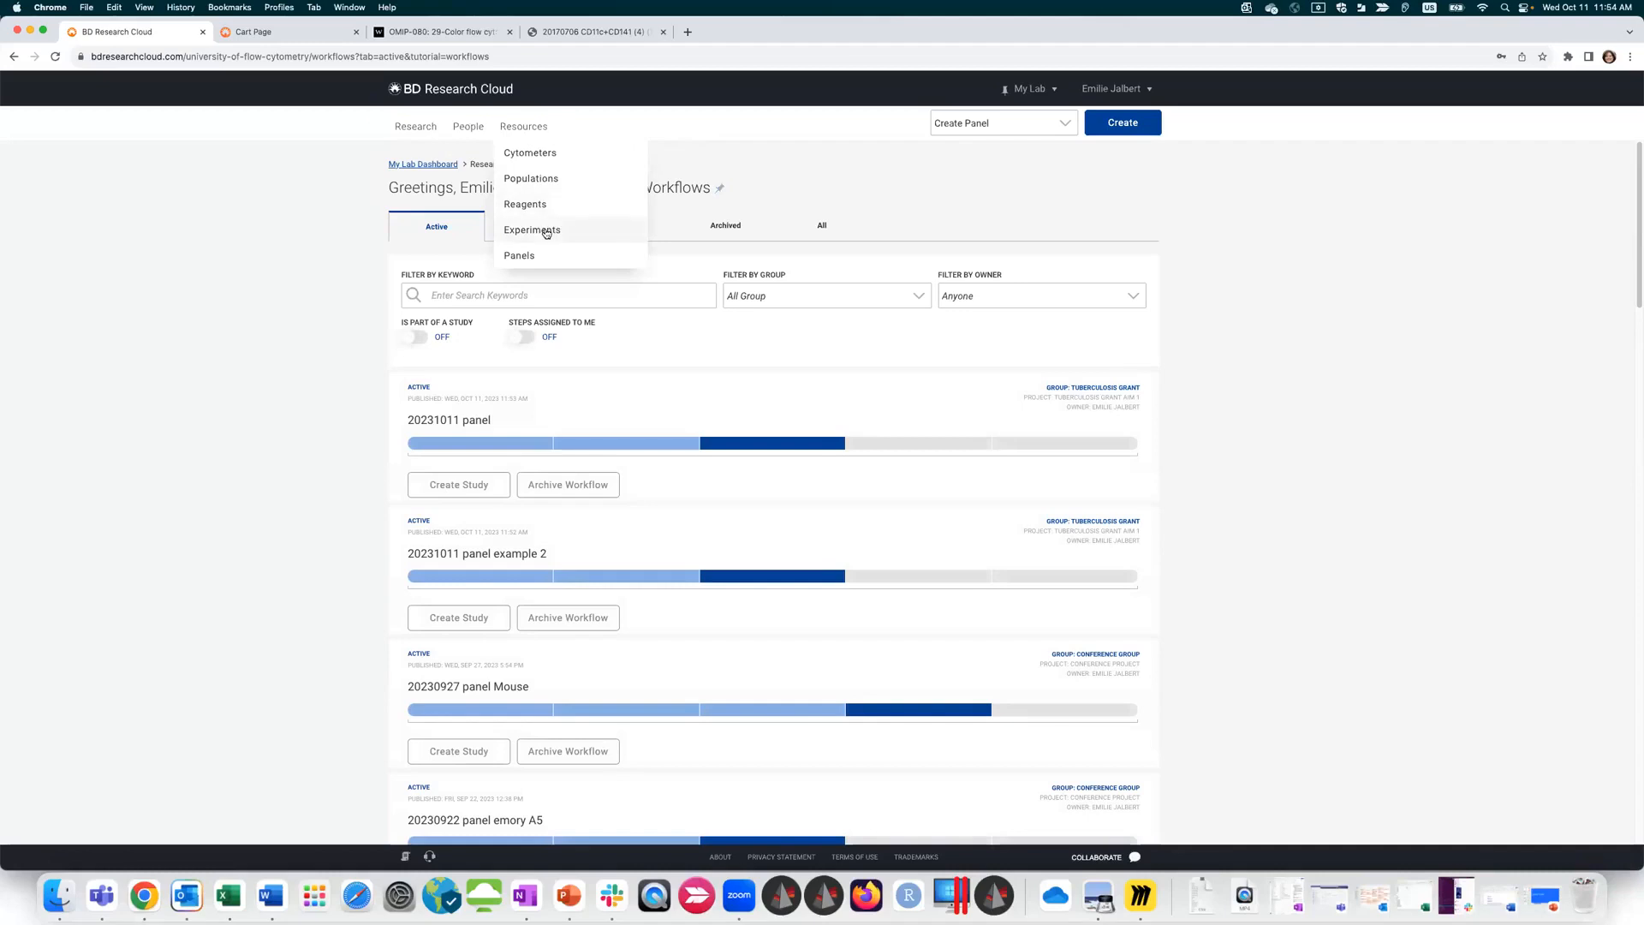
{"action": "mouse_move", "coordinate": [421, 135]}
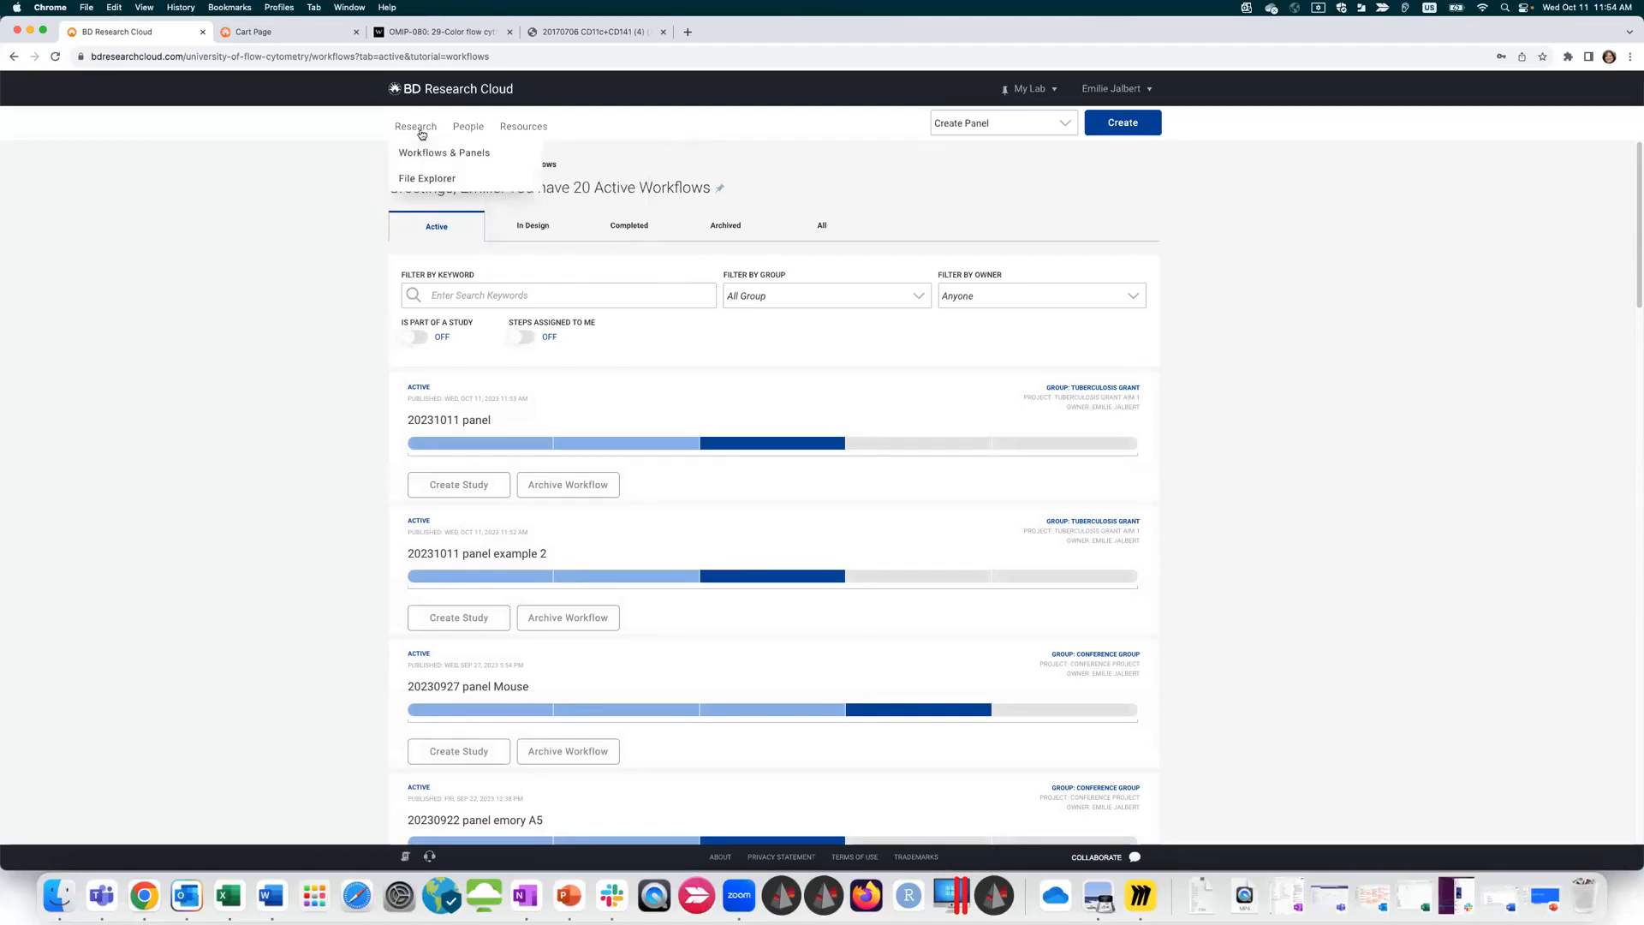
{"action": "left_click", "coordinate": [421, 180]}
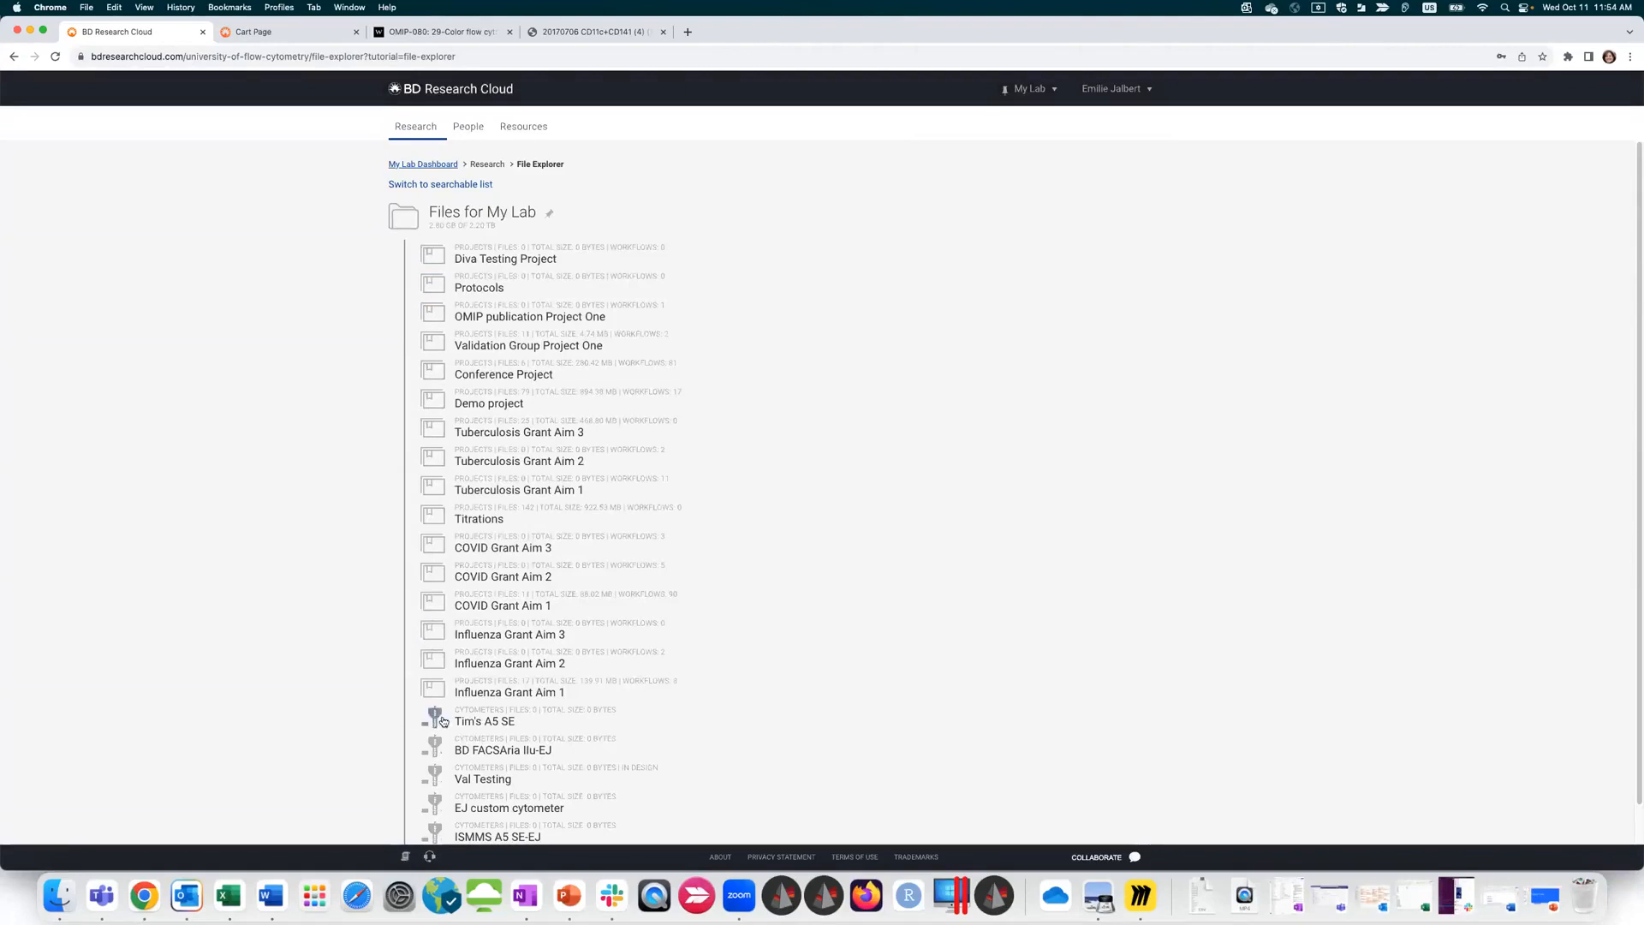
Step: Open the project files of the Titrations project and look through the file list
{"action": "left_click", "coordinate": [432, 516]}
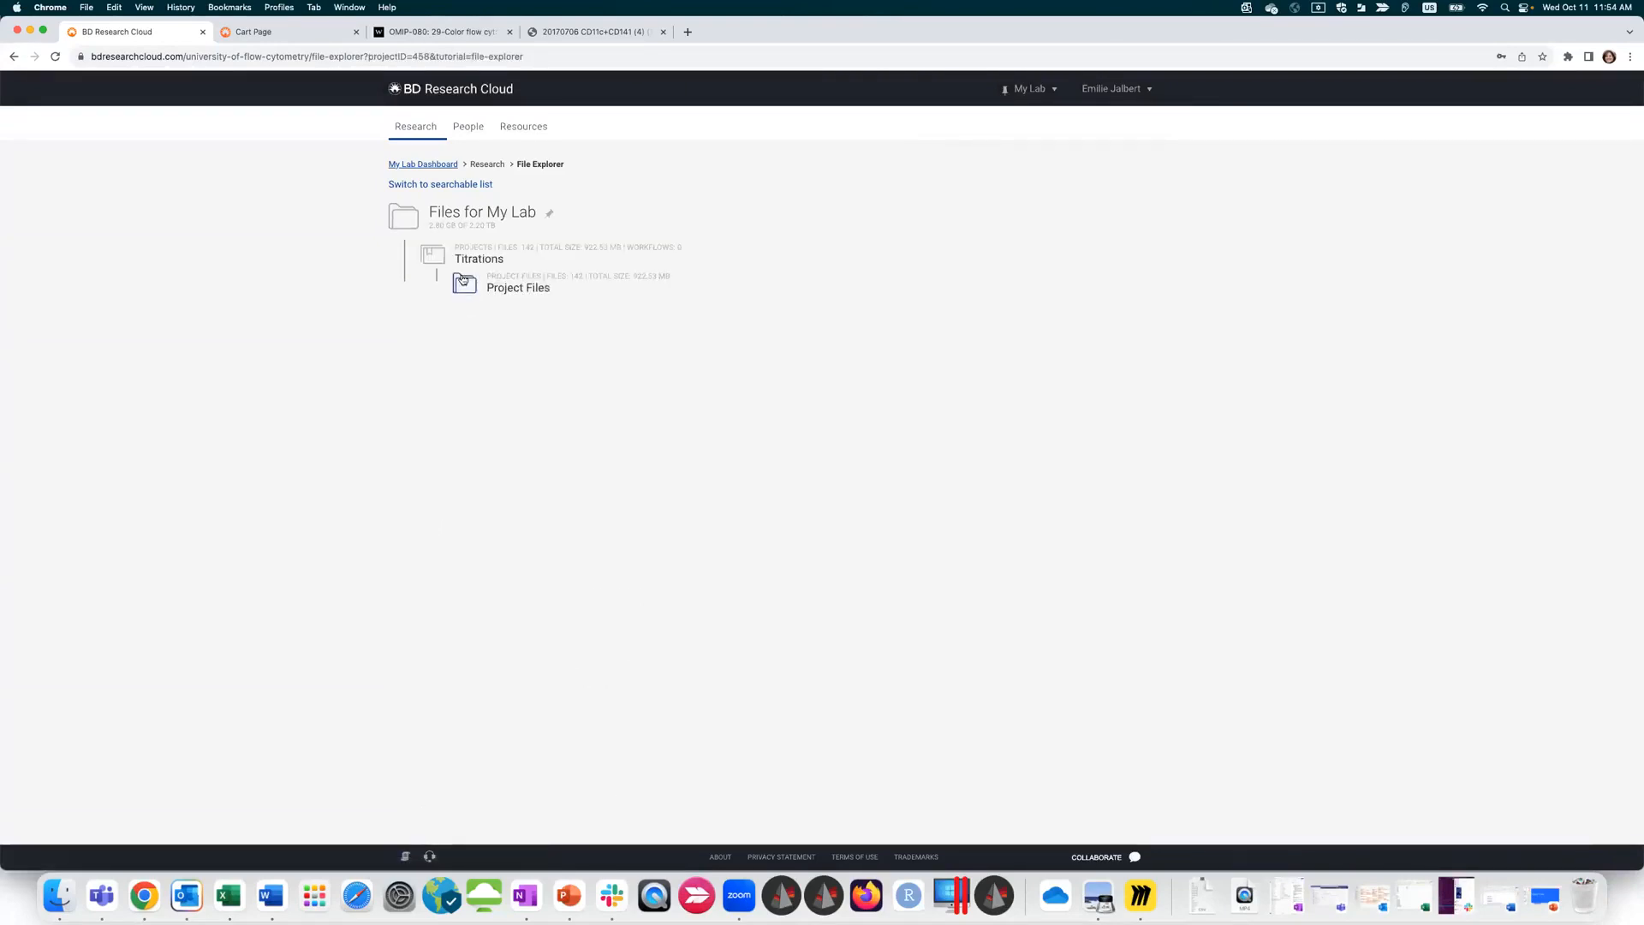
{"action": "left_click", "coordinate": [466, 284]}
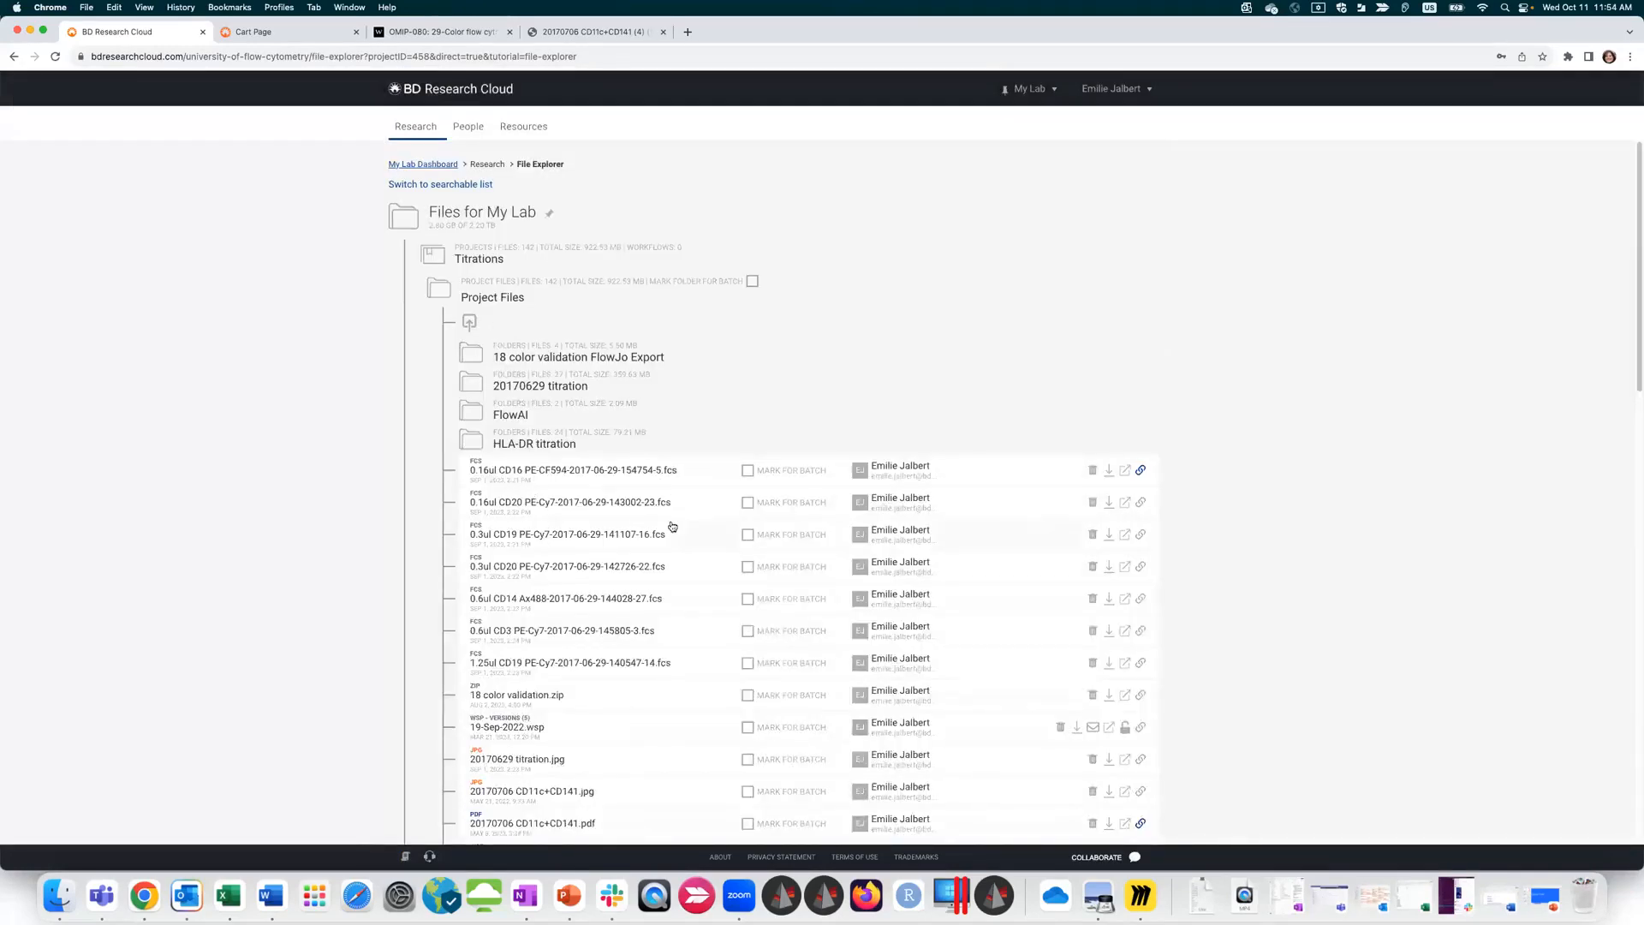
{"action": "scroll", "coordinate": [670, 692], "scroll_direction": "down", "scroll_amount": 1}
{"action": "scroll", "coordinate": [530, 702], "scroll_direction": "down", "scroll_amount": 10}
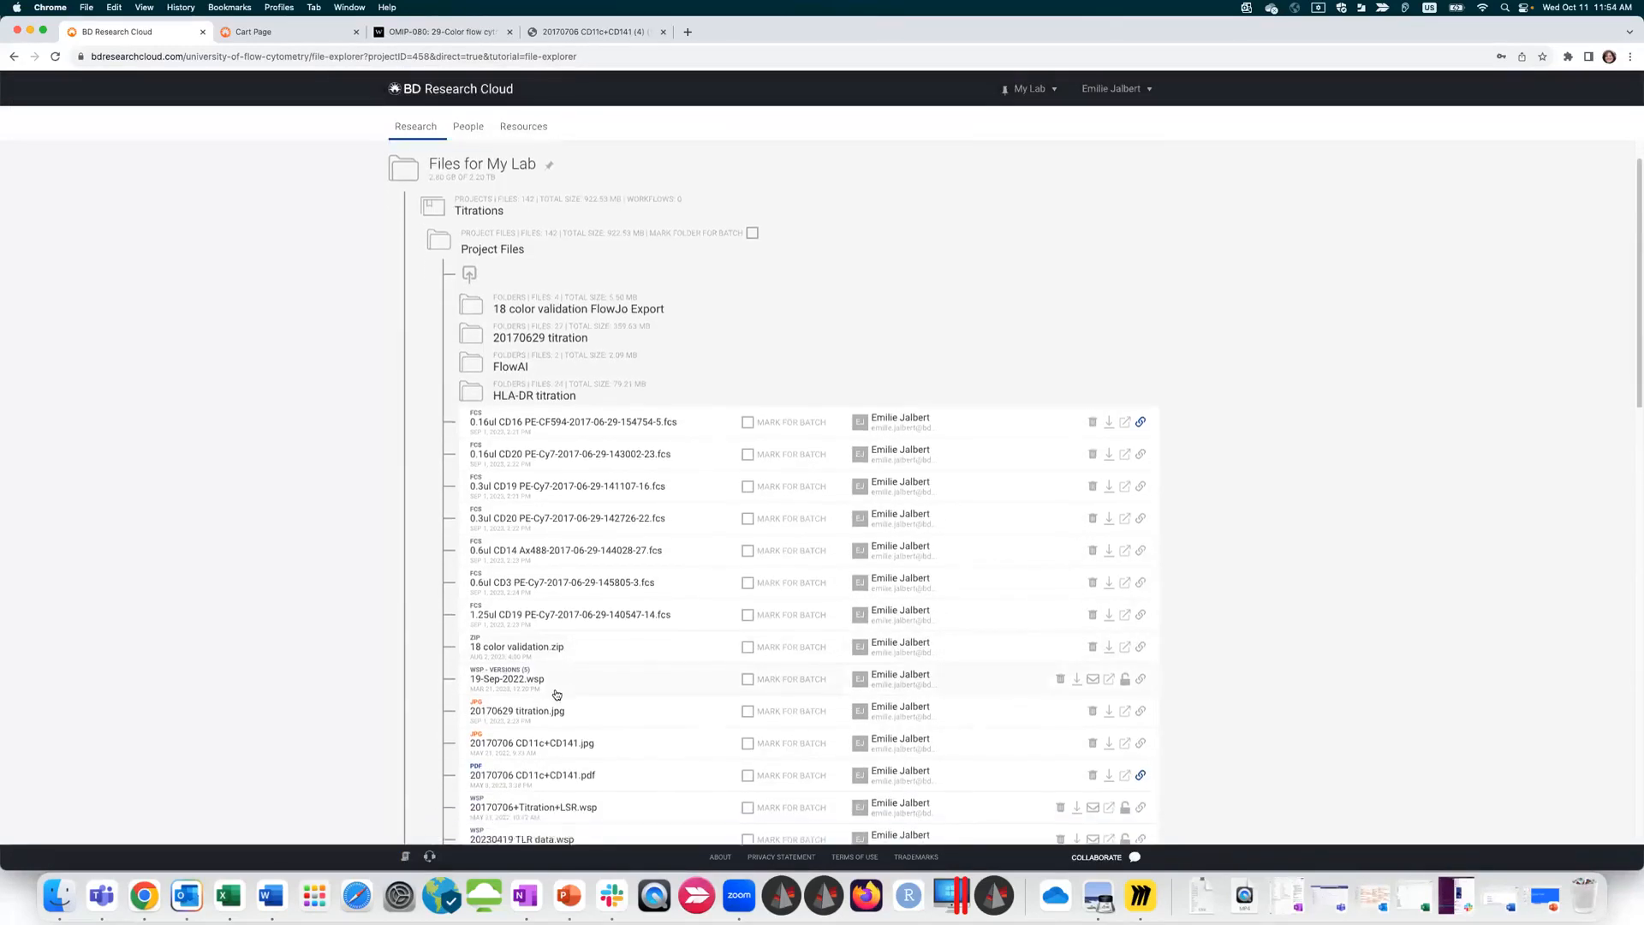
Step: View the 20170706 CD11c+CD141 PDF from the Titrations project, then return to the project files and look through the list
{"action": "scroll", "coordinate": [586, 588], "scroll_direction": "up", "scroll_amount": 4}
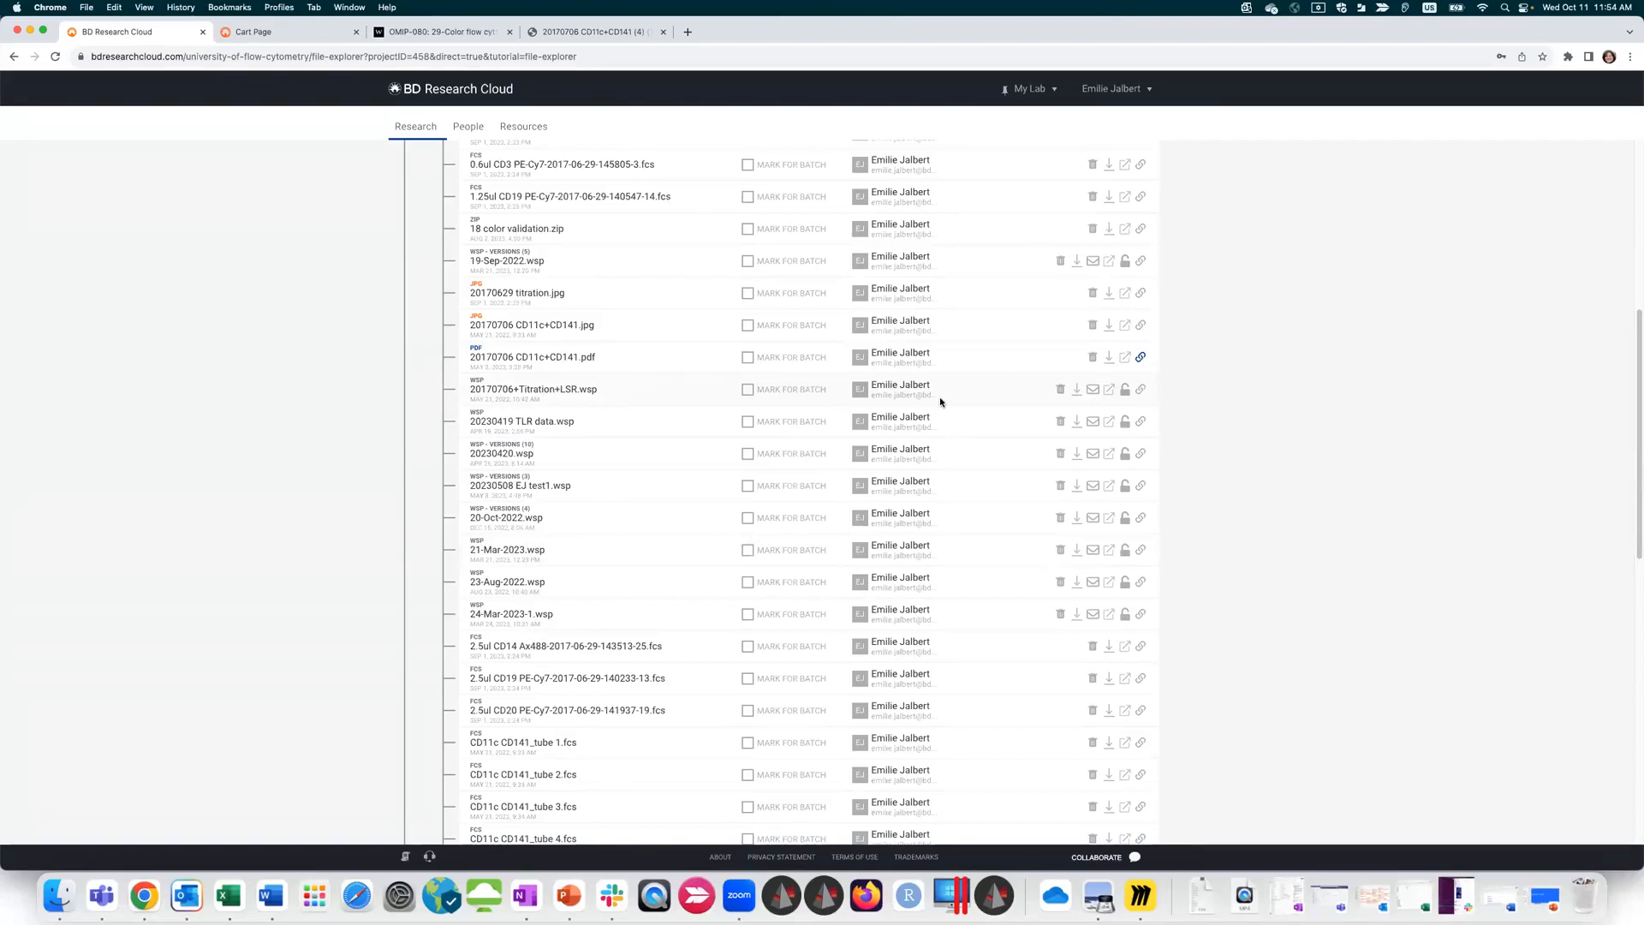
{"action": "left_click", "coordinate": [563, 356]}
{"action": "left_click", "coordinate": [440, 404]}
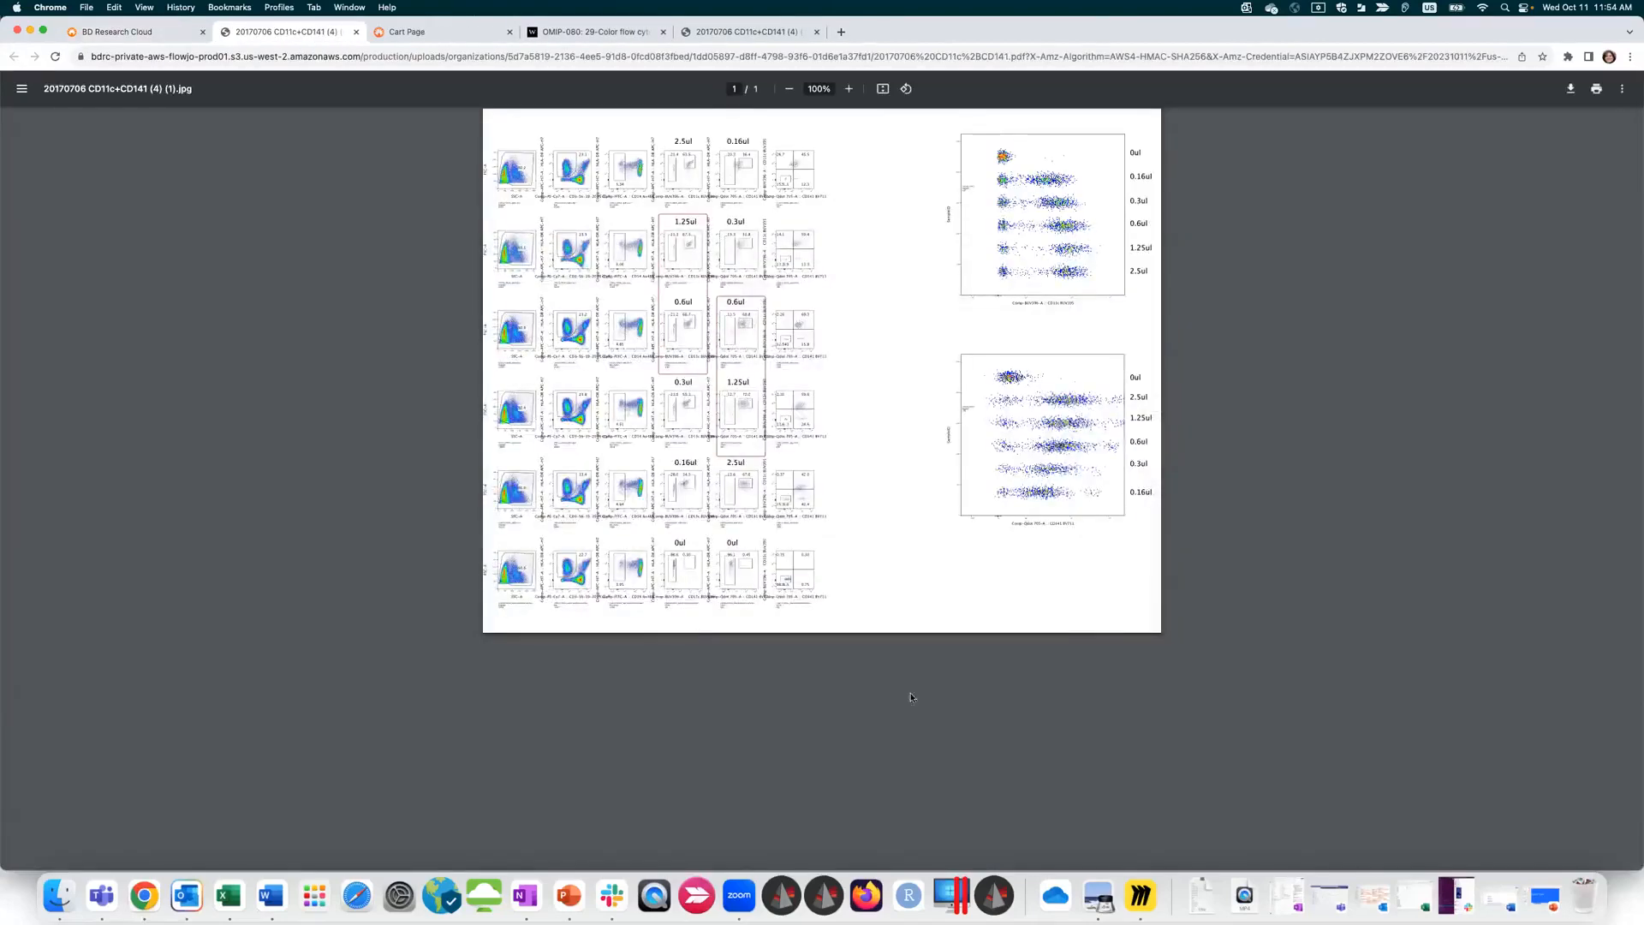
{"action": "left_click", "coordinate": [157, 33]}
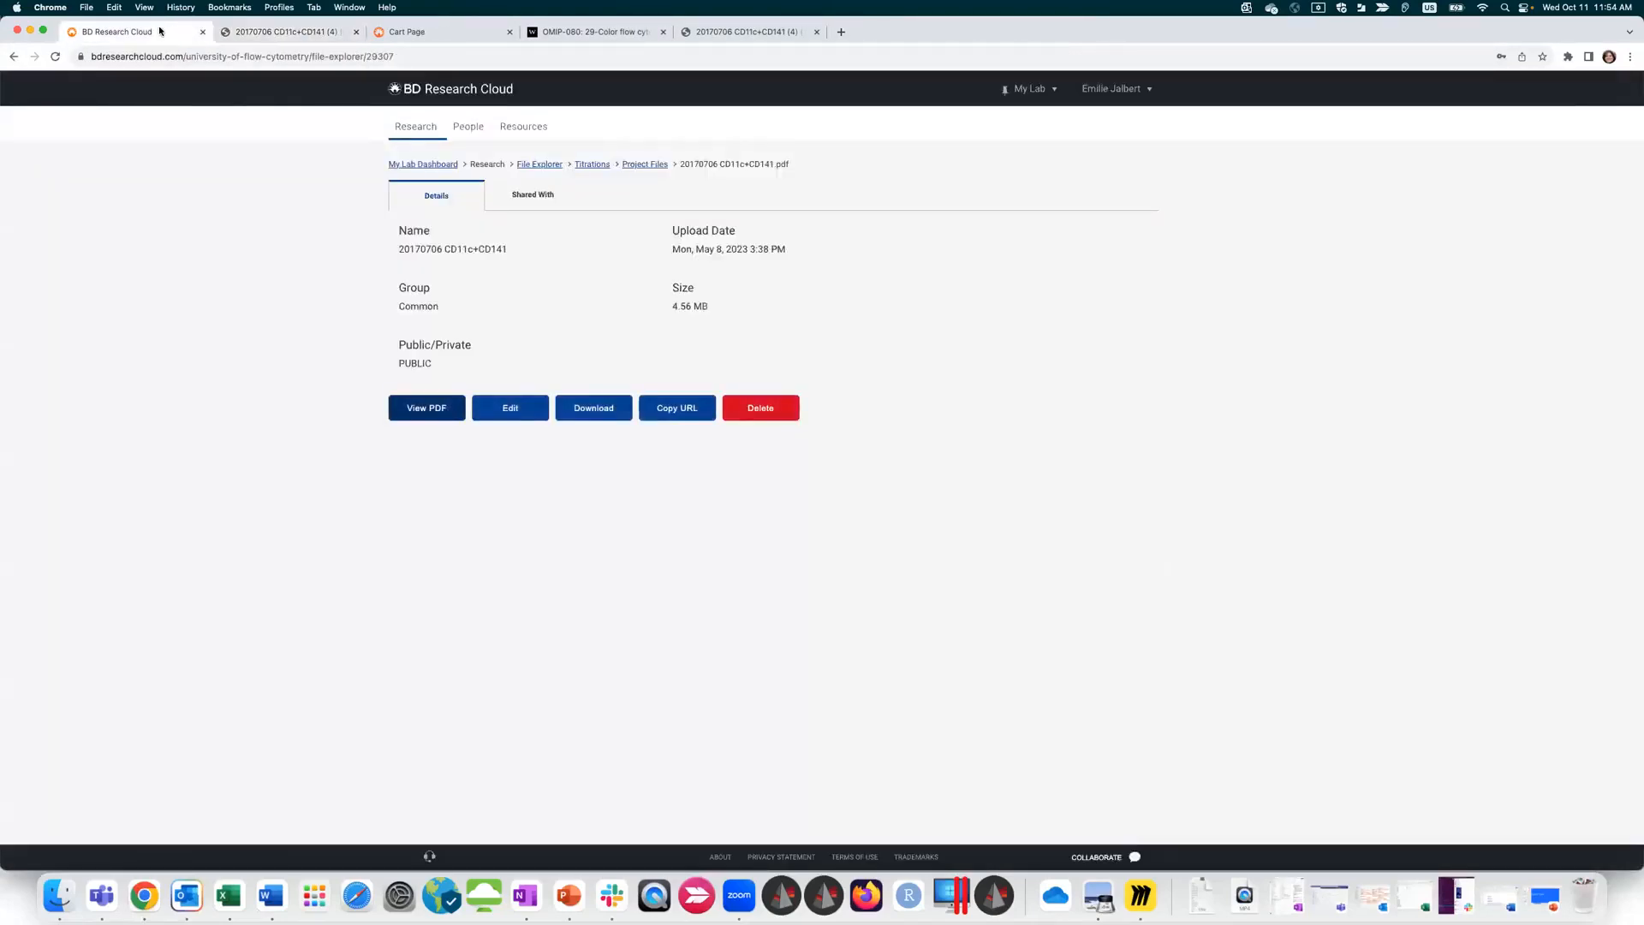
{"action": "left_click", "coordinate": [646, 165]}
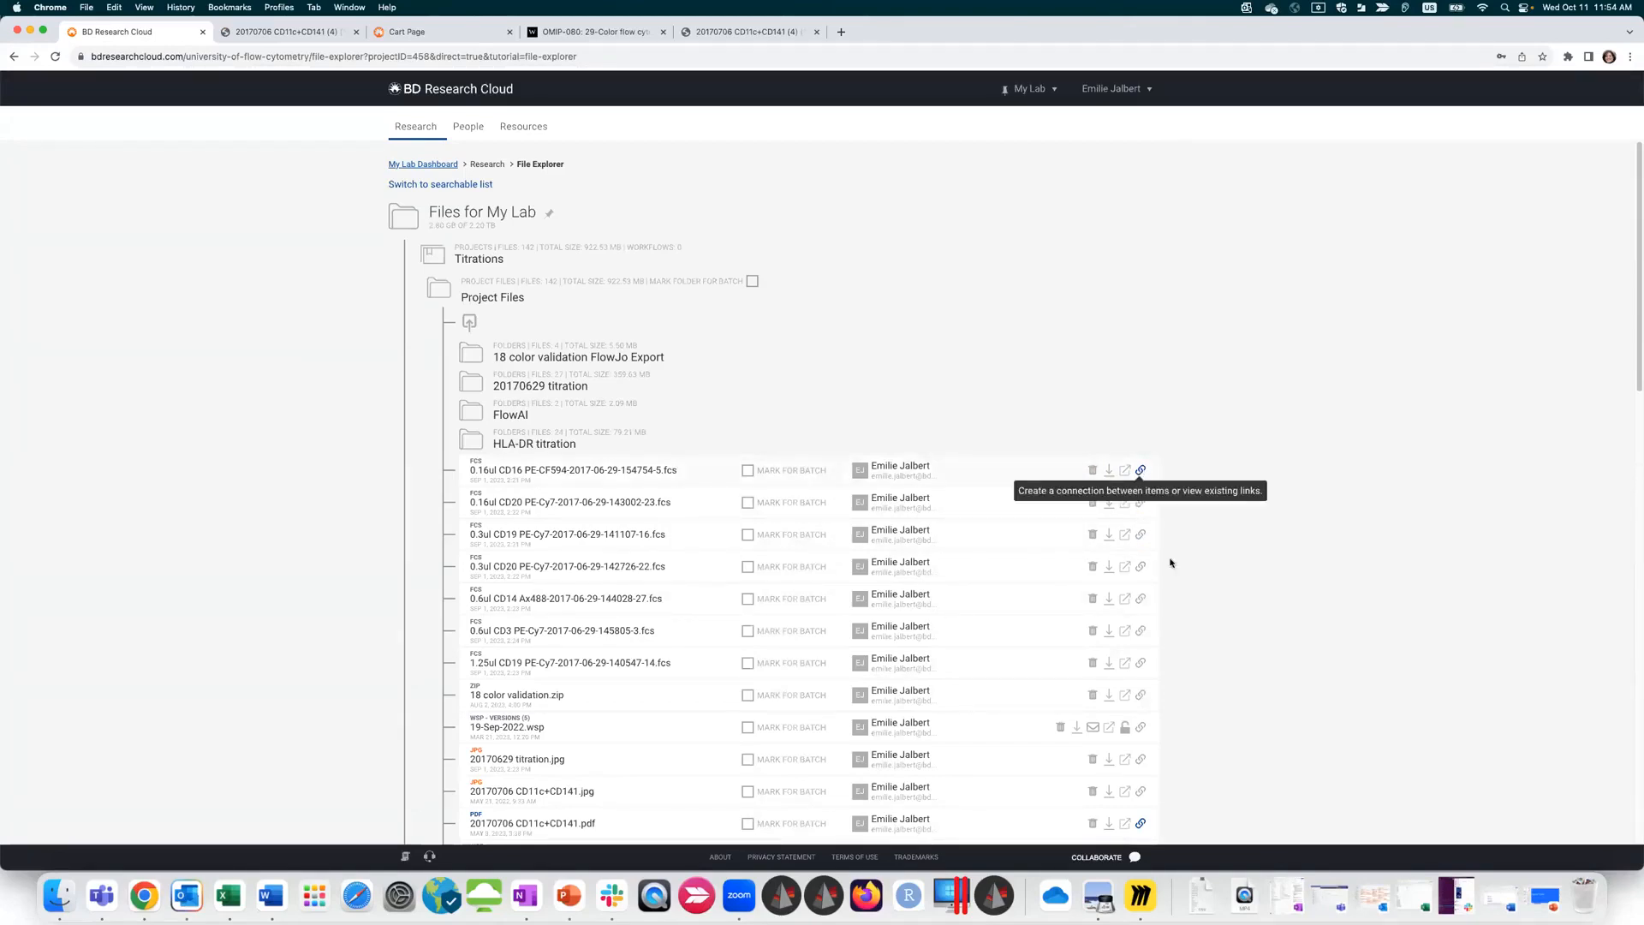
{"action": "scroll", "coordinate": [1385, 419], "scroll_direction": "down", "scroll_amount": 1}
{"action": "scroll", "coordinate": [1386, 420], "scroll_direction": "down", "scroll_amount": 7}
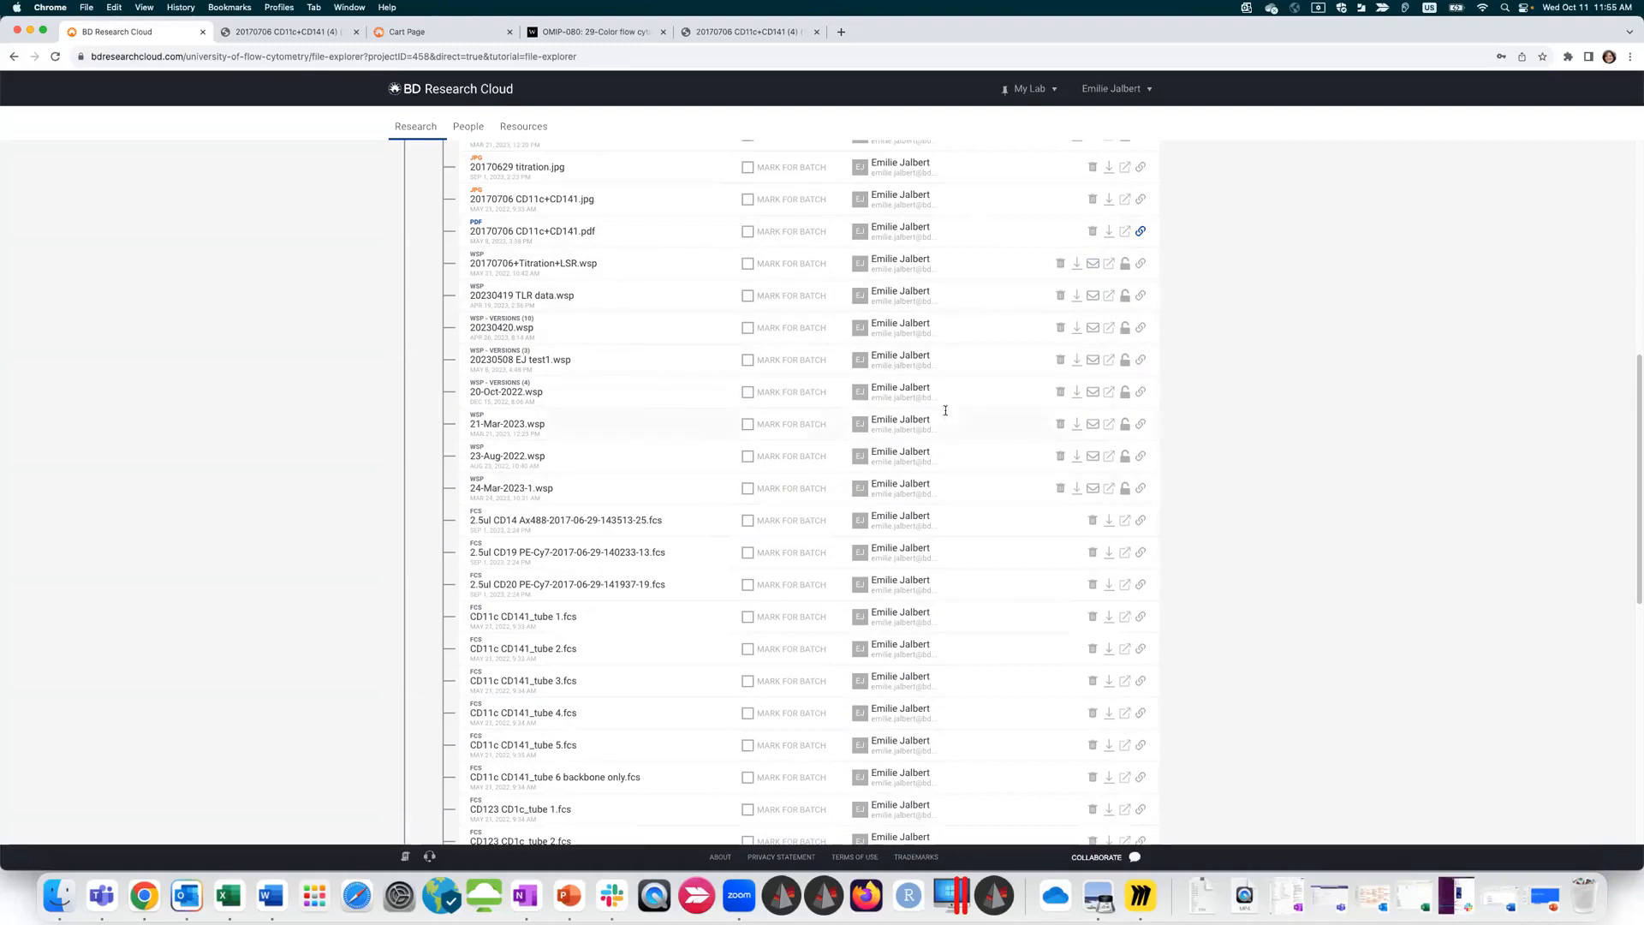
Step: Switch to FlowJo and license it by signing in to the FlowJo Portal account with the account password
{"action": "left_click", "coordinate": [795, 903]}
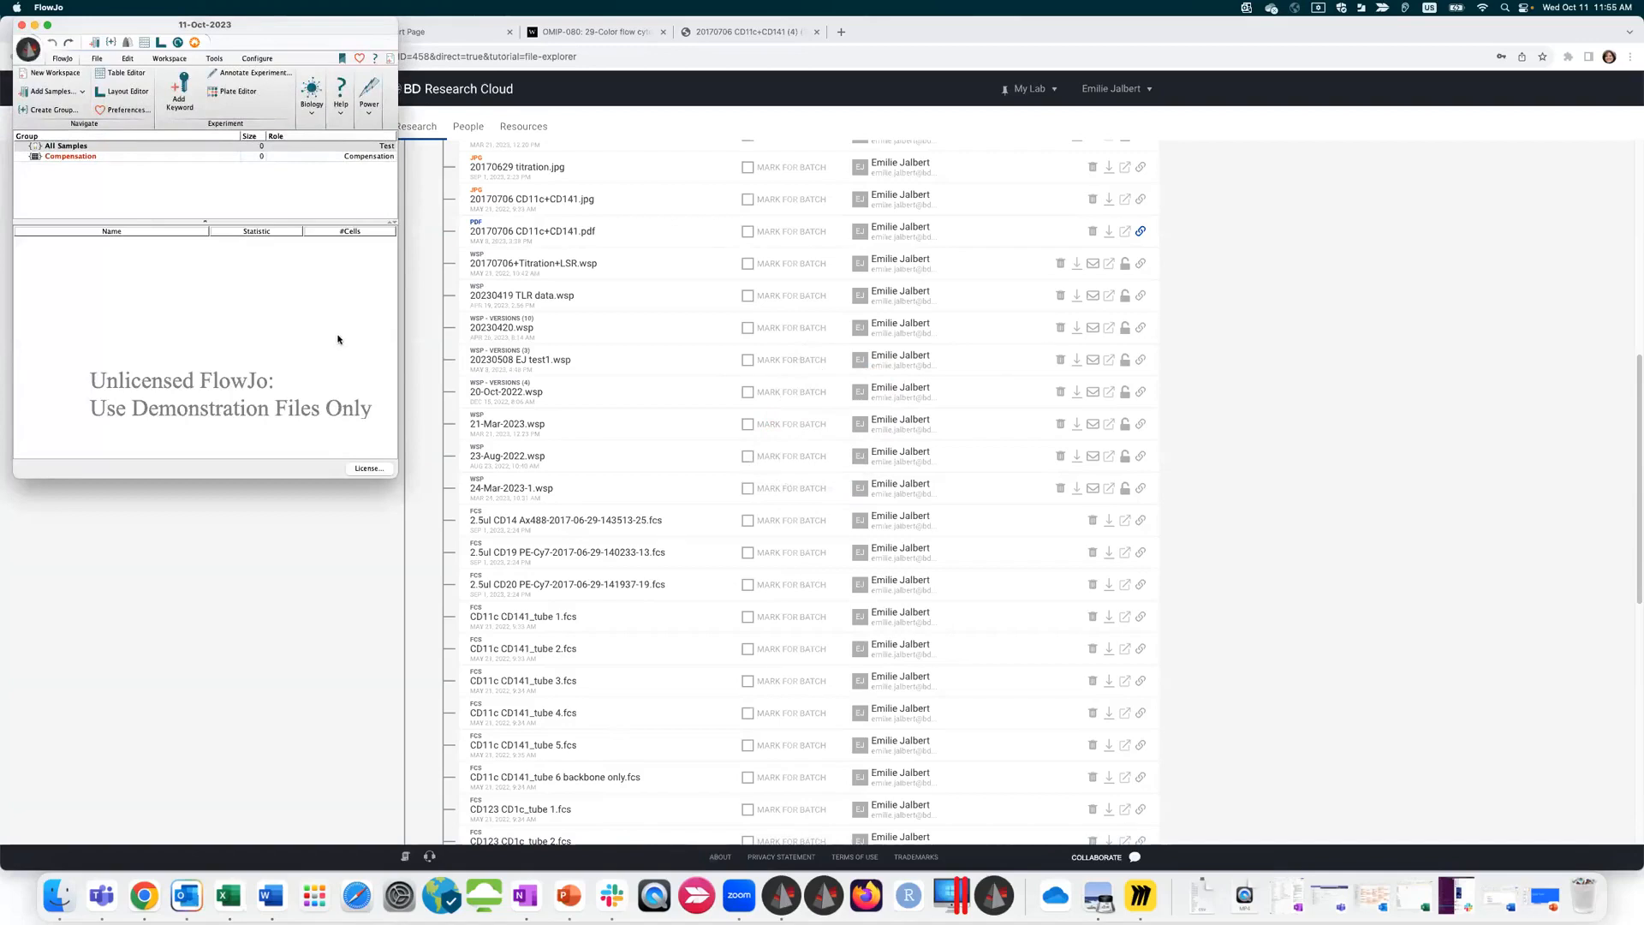
{"action": "left_click", "coordinate": [368, 469]}
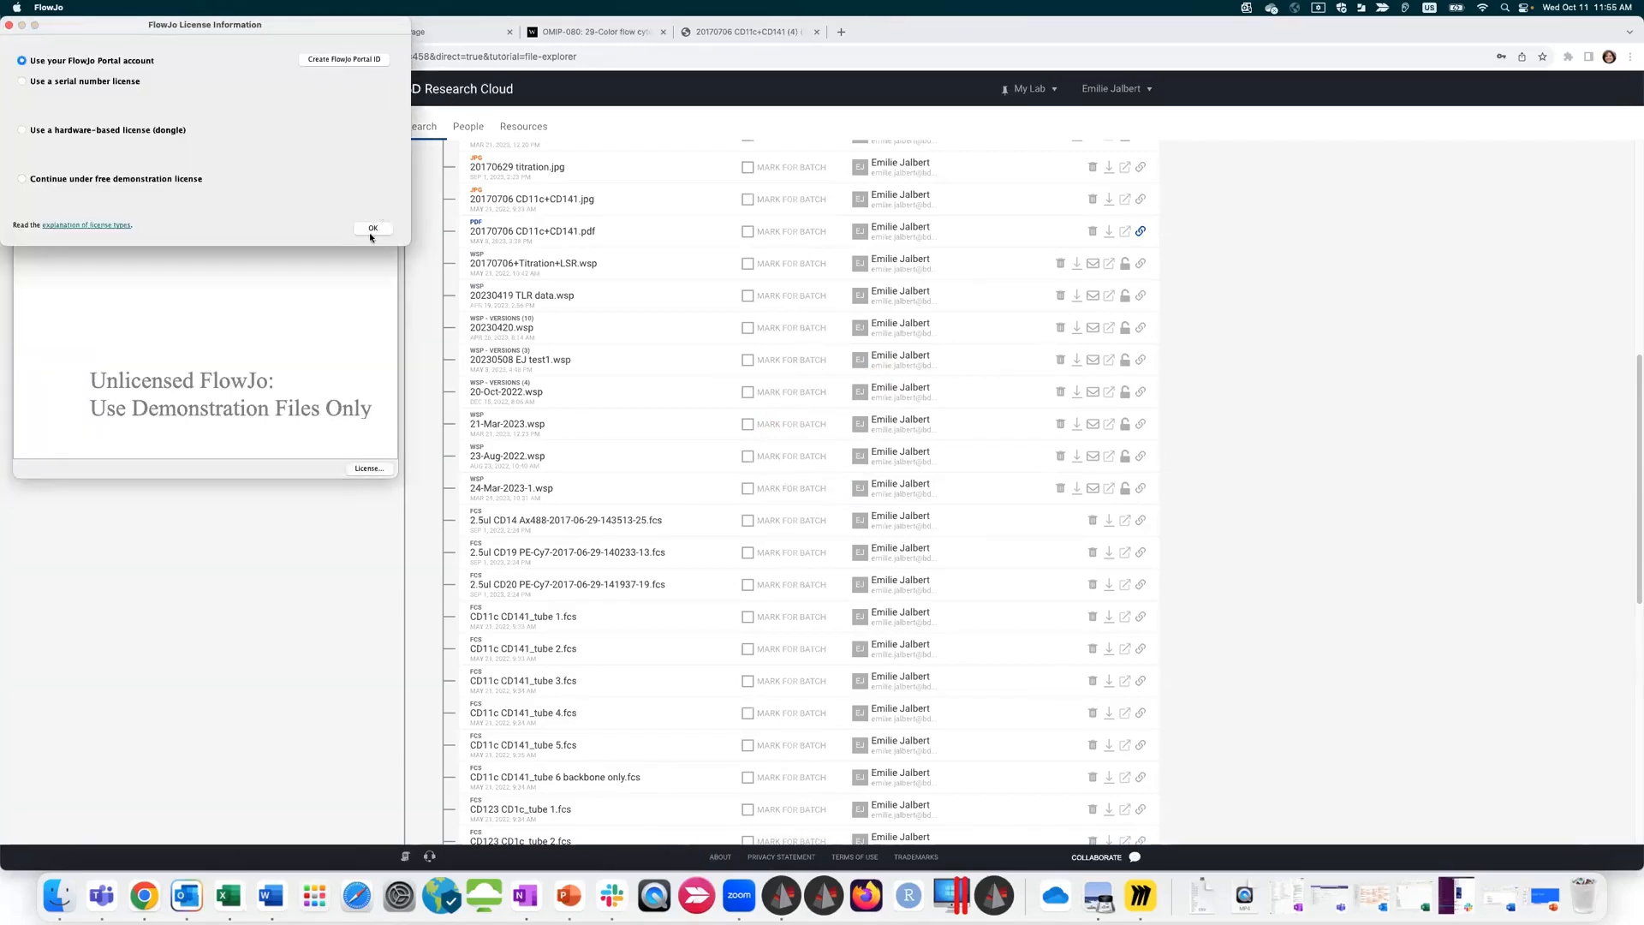
{"action": "left_click", "coordinate": [371, 232]}
{"action": "left_click", "coordinate": [211, 164]}
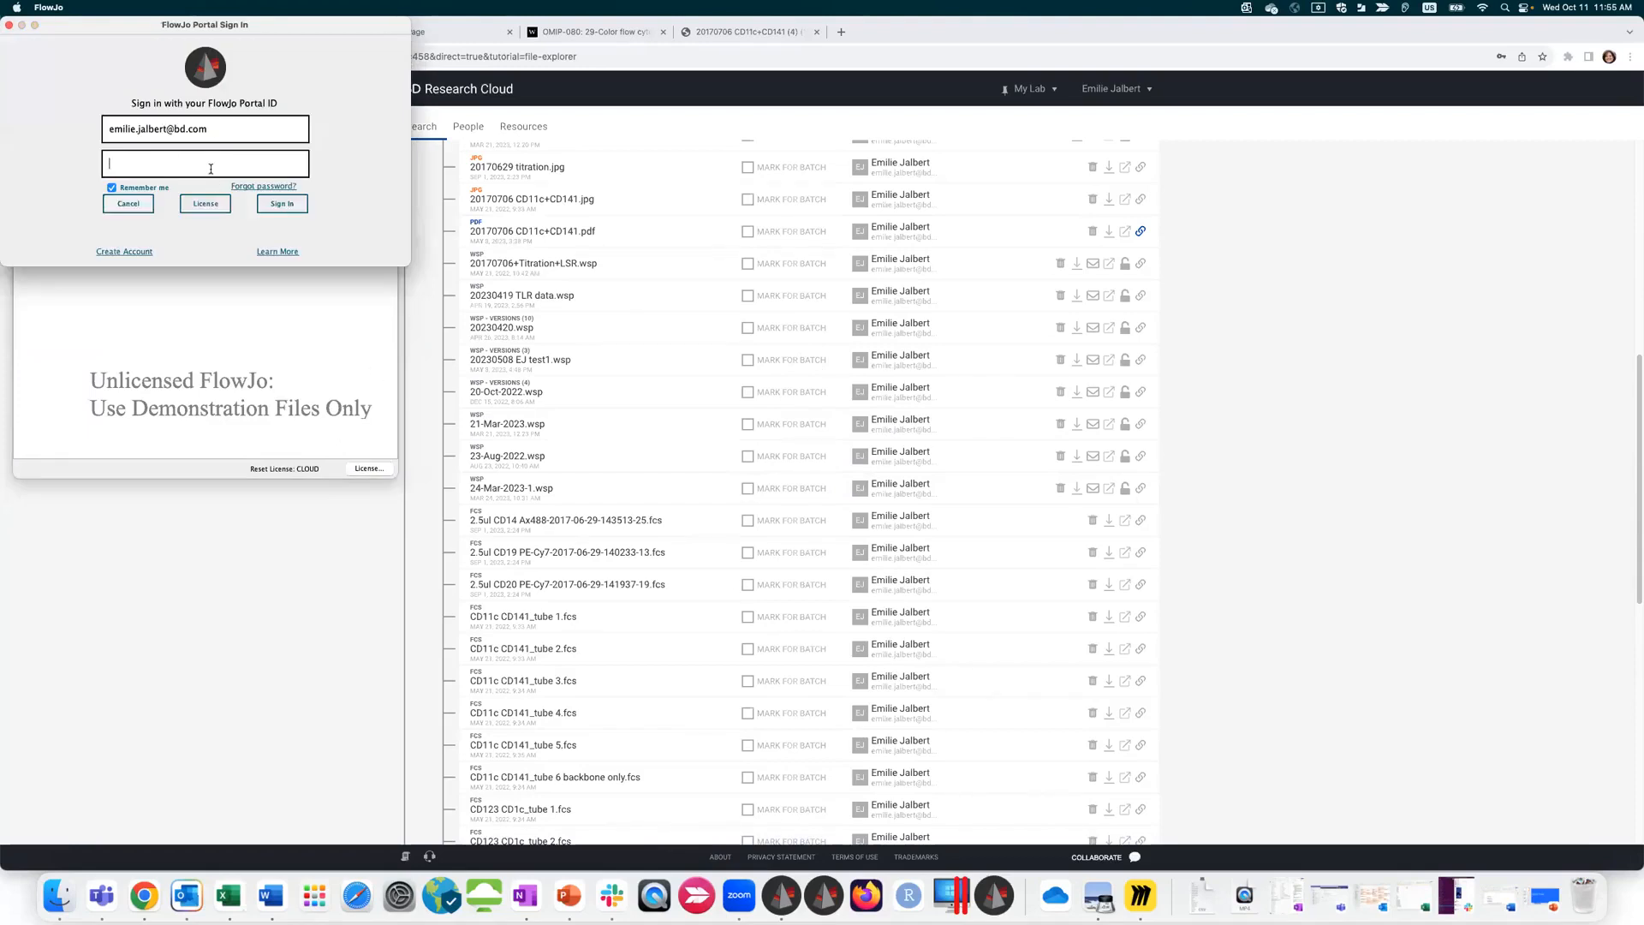
{"action": "type", "text": "•••••••••"}
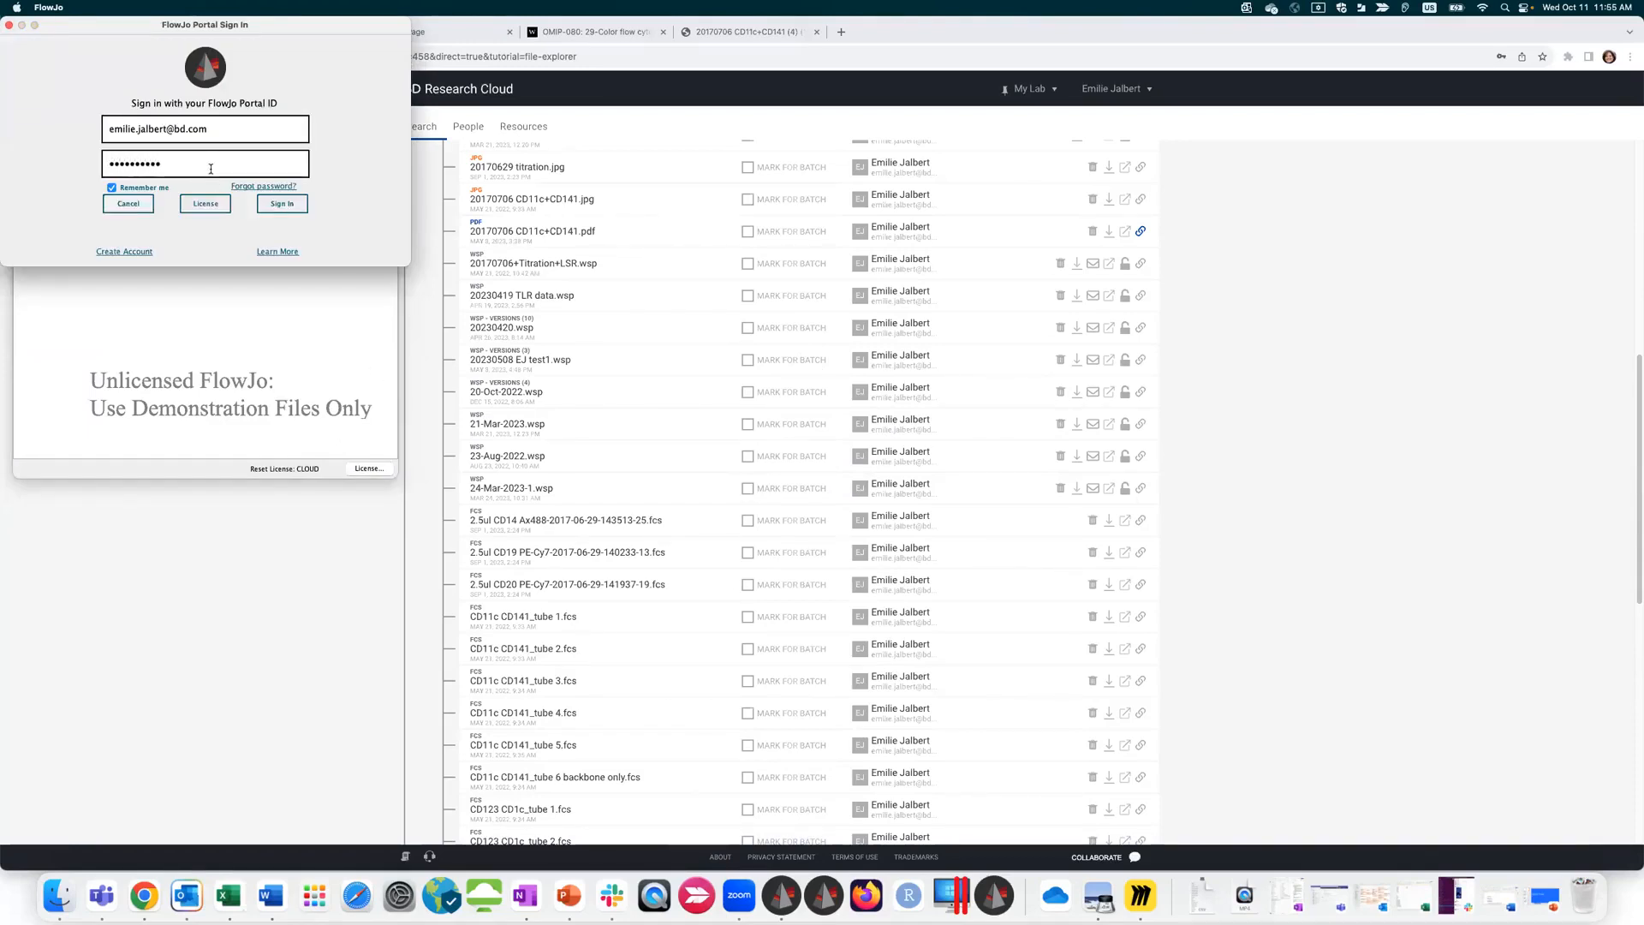
{"action": "type", "text": "••"}
{"action": "key", "text": "Return"}
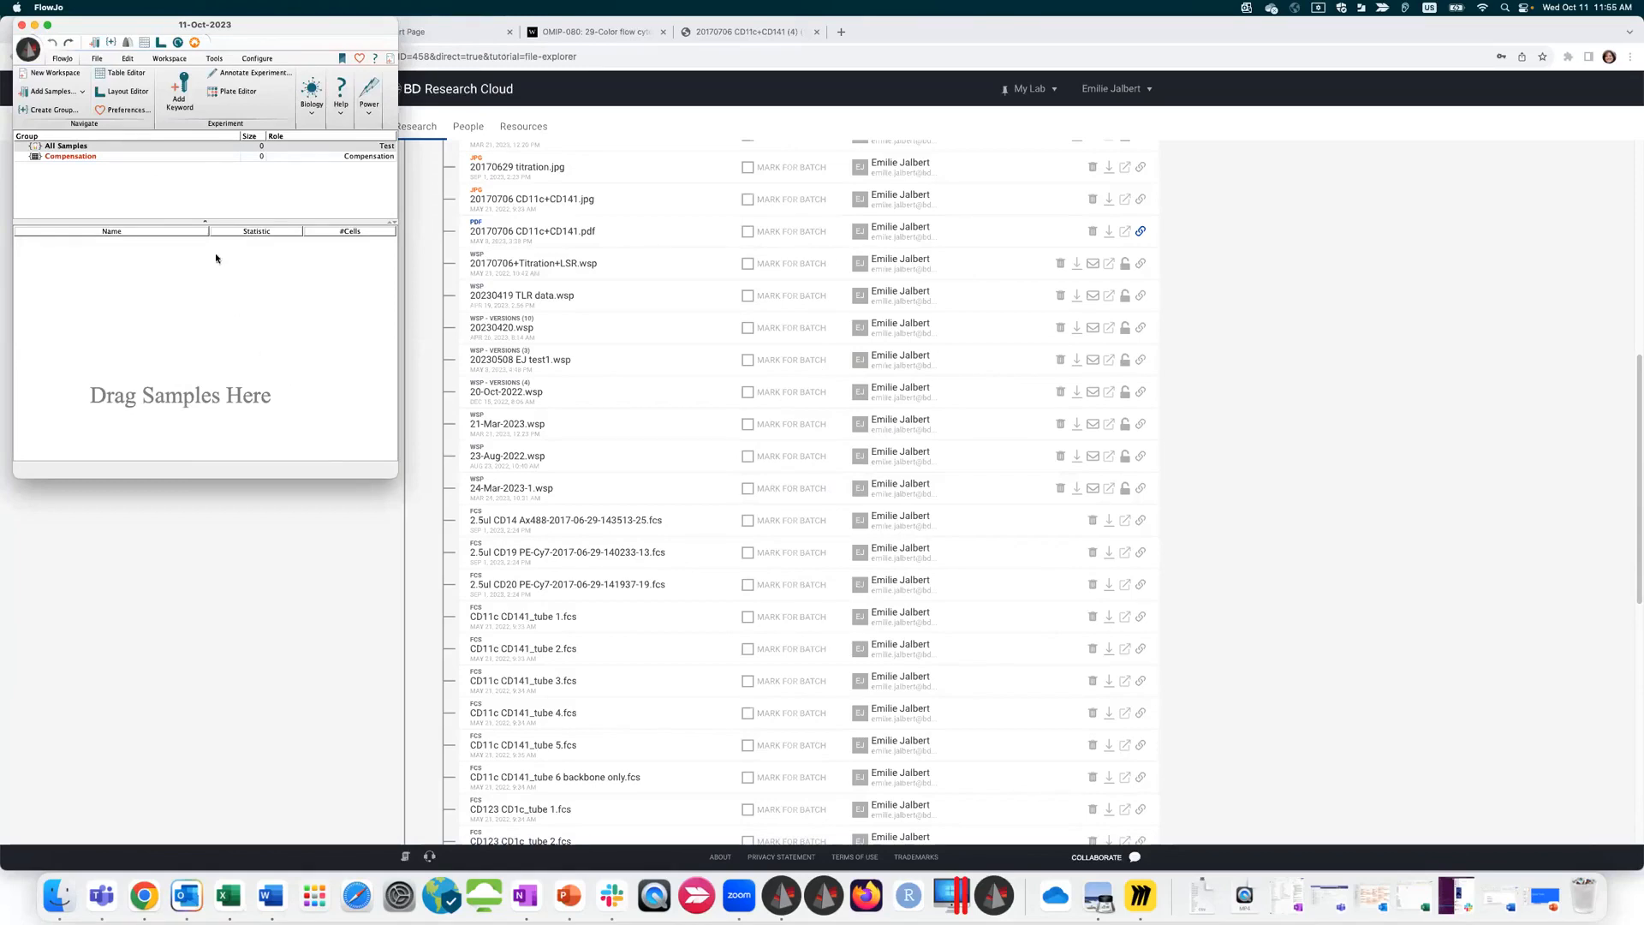
Step: Open the dialog for adding samples from BD Research Cloud and clear away the browser and Finder windows
{"action": "left_click", "coordinate": [48, 92]}
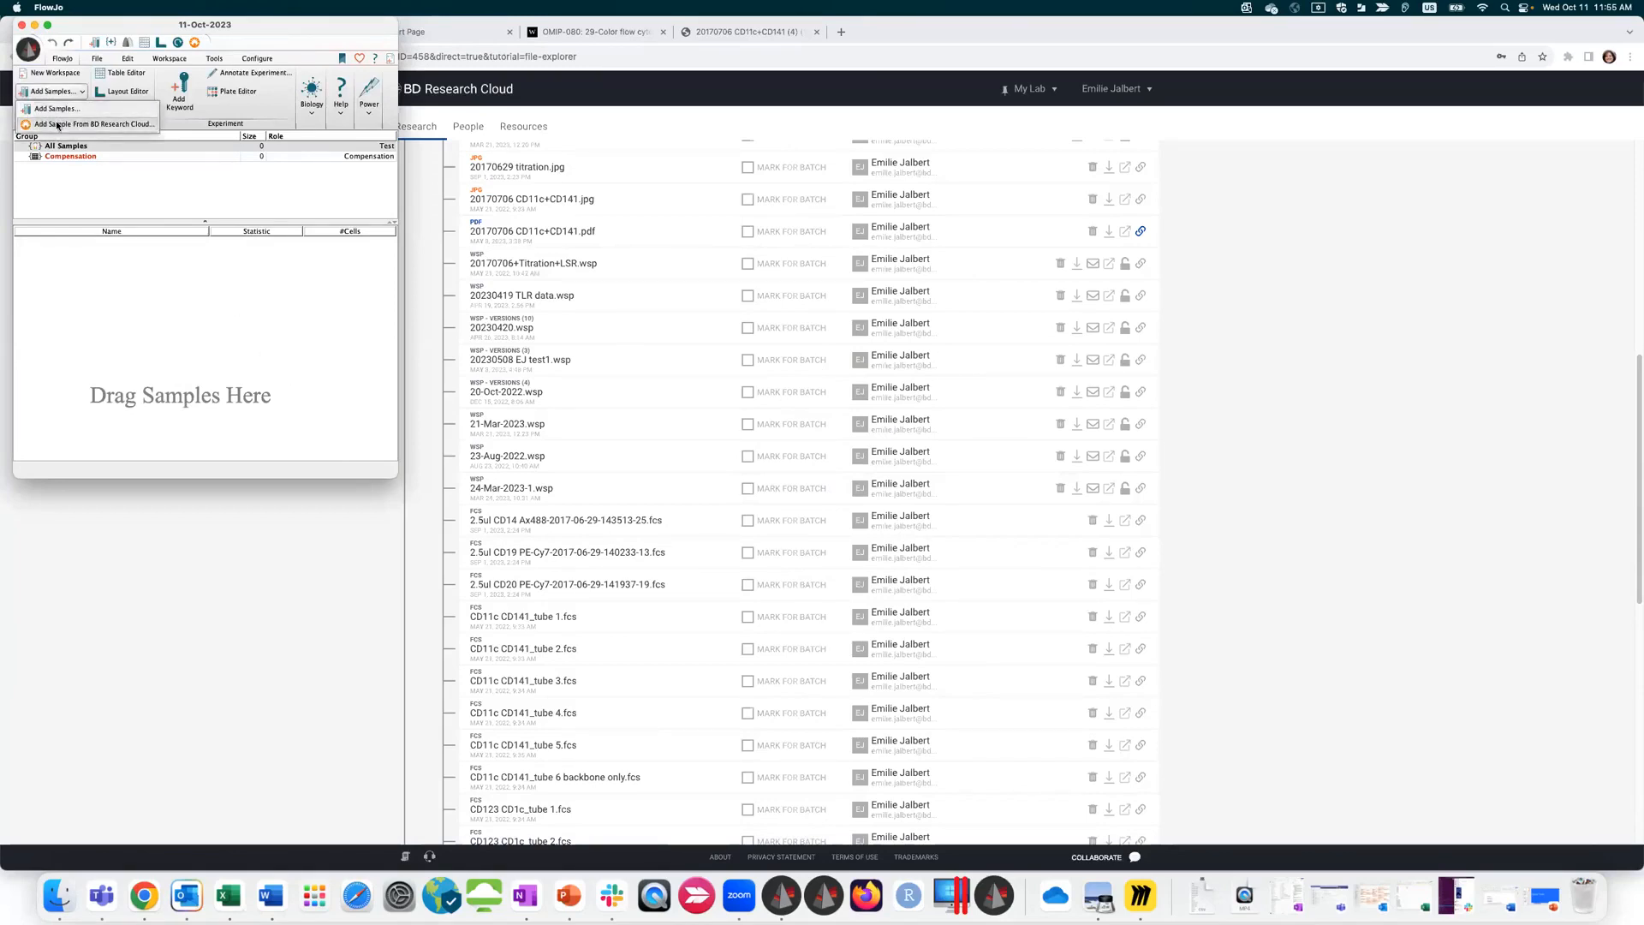
{"action": "left_click", "coordinate": [873, 51]}
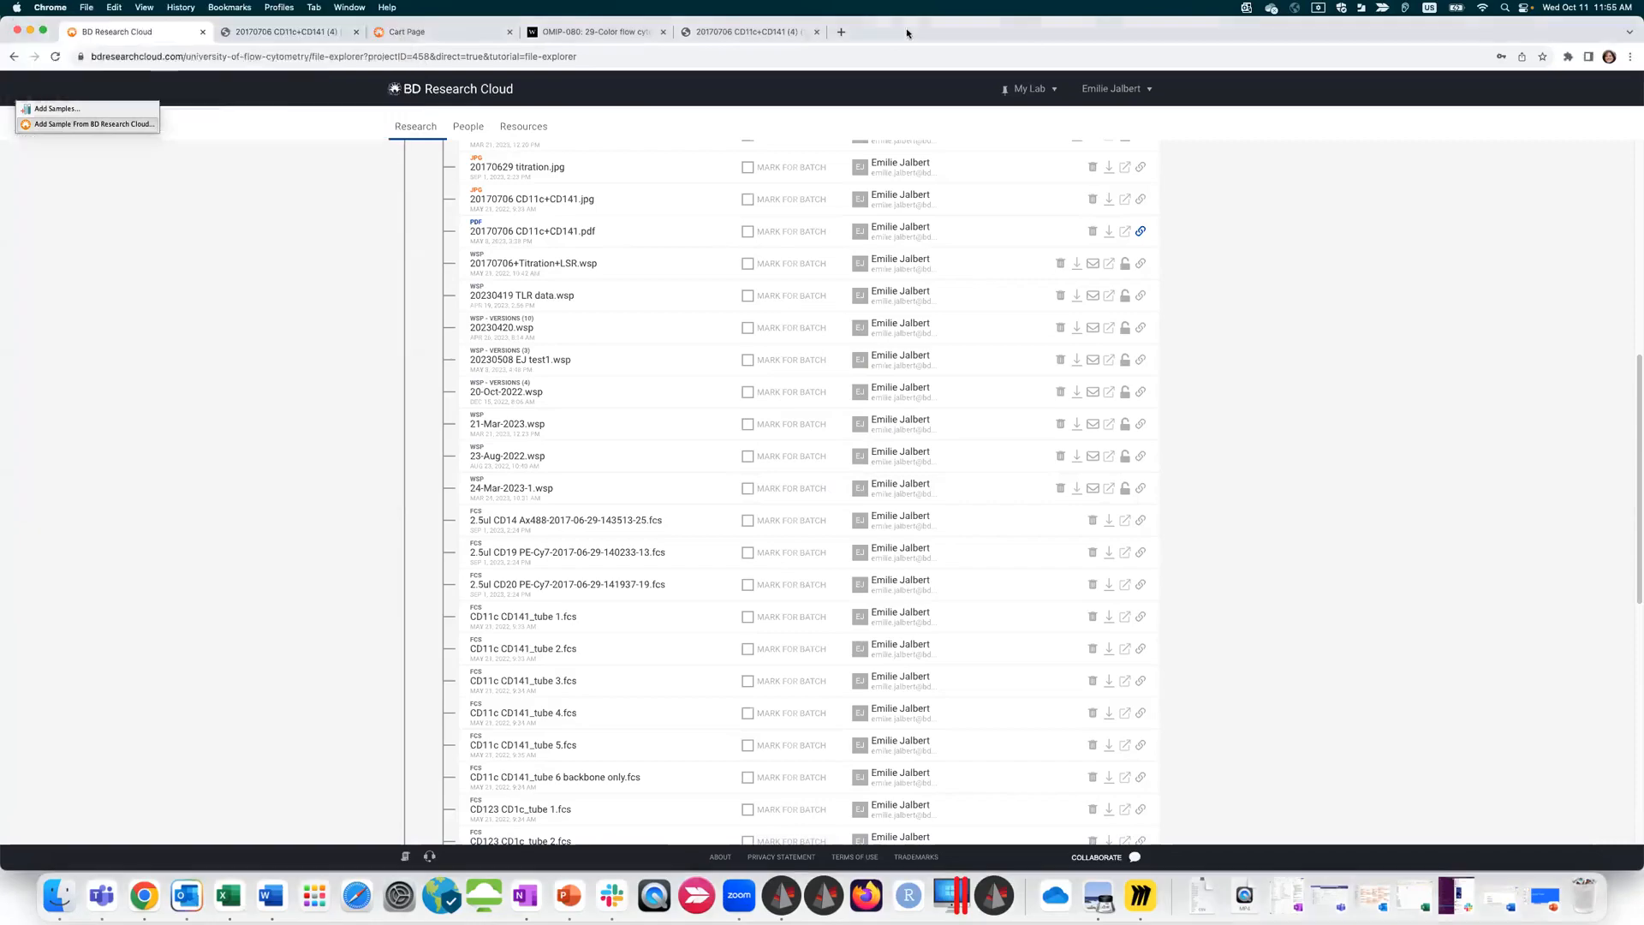
{"action": "left_click", "coordinate": [28, 32]}
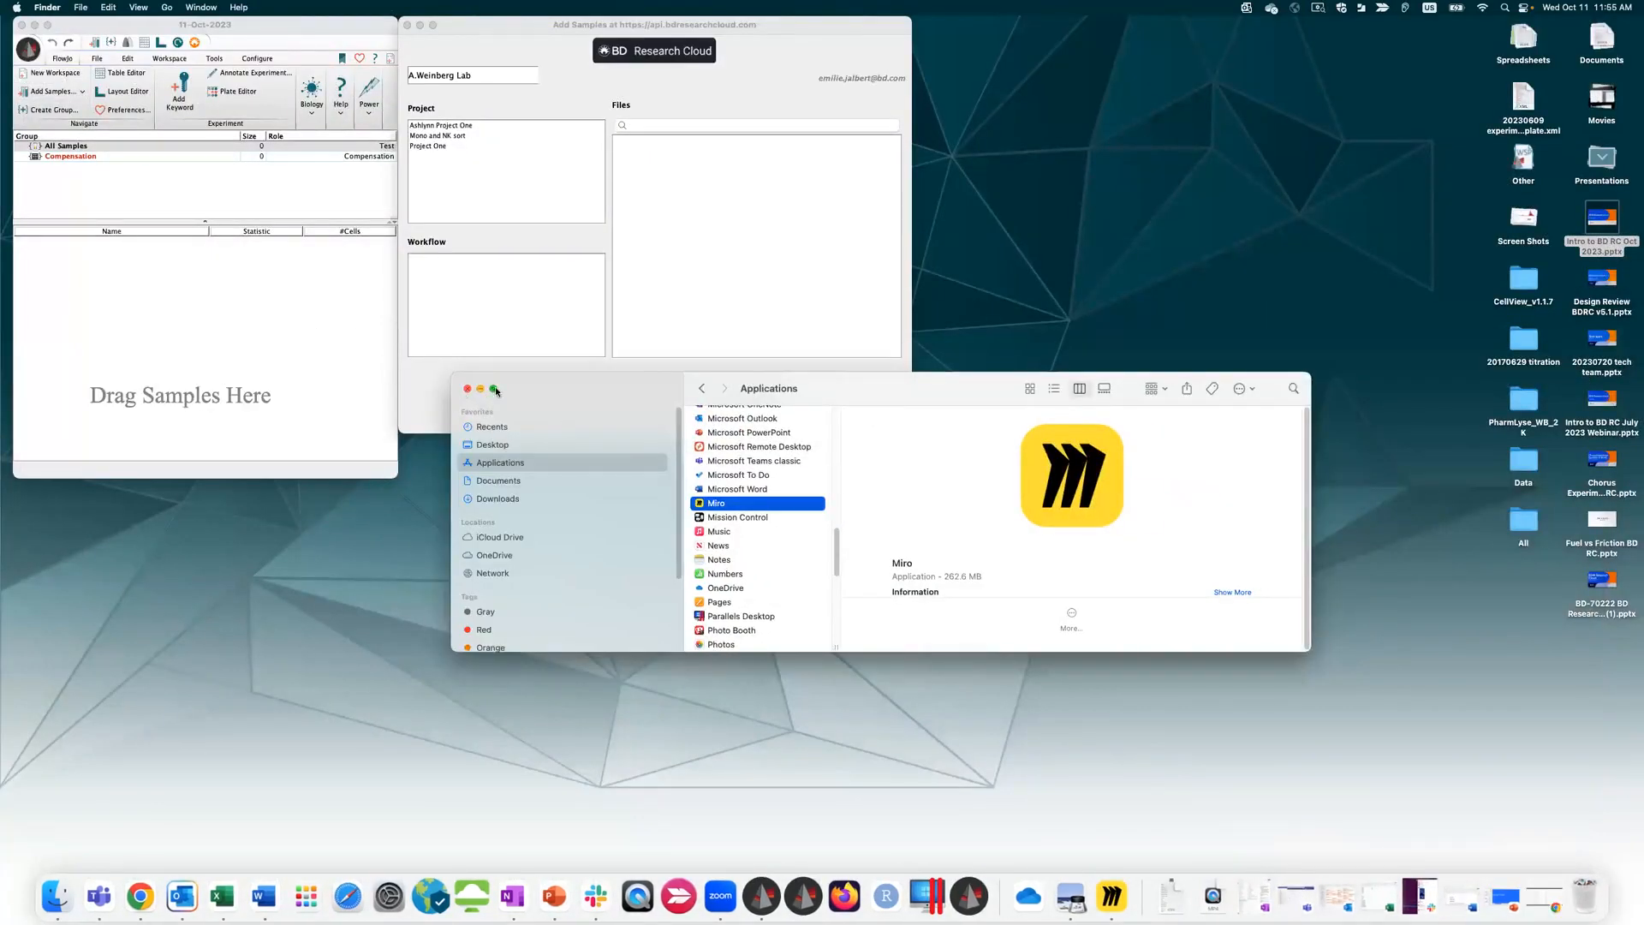
{"action": "left_click", "coordinate": [467, 389]}
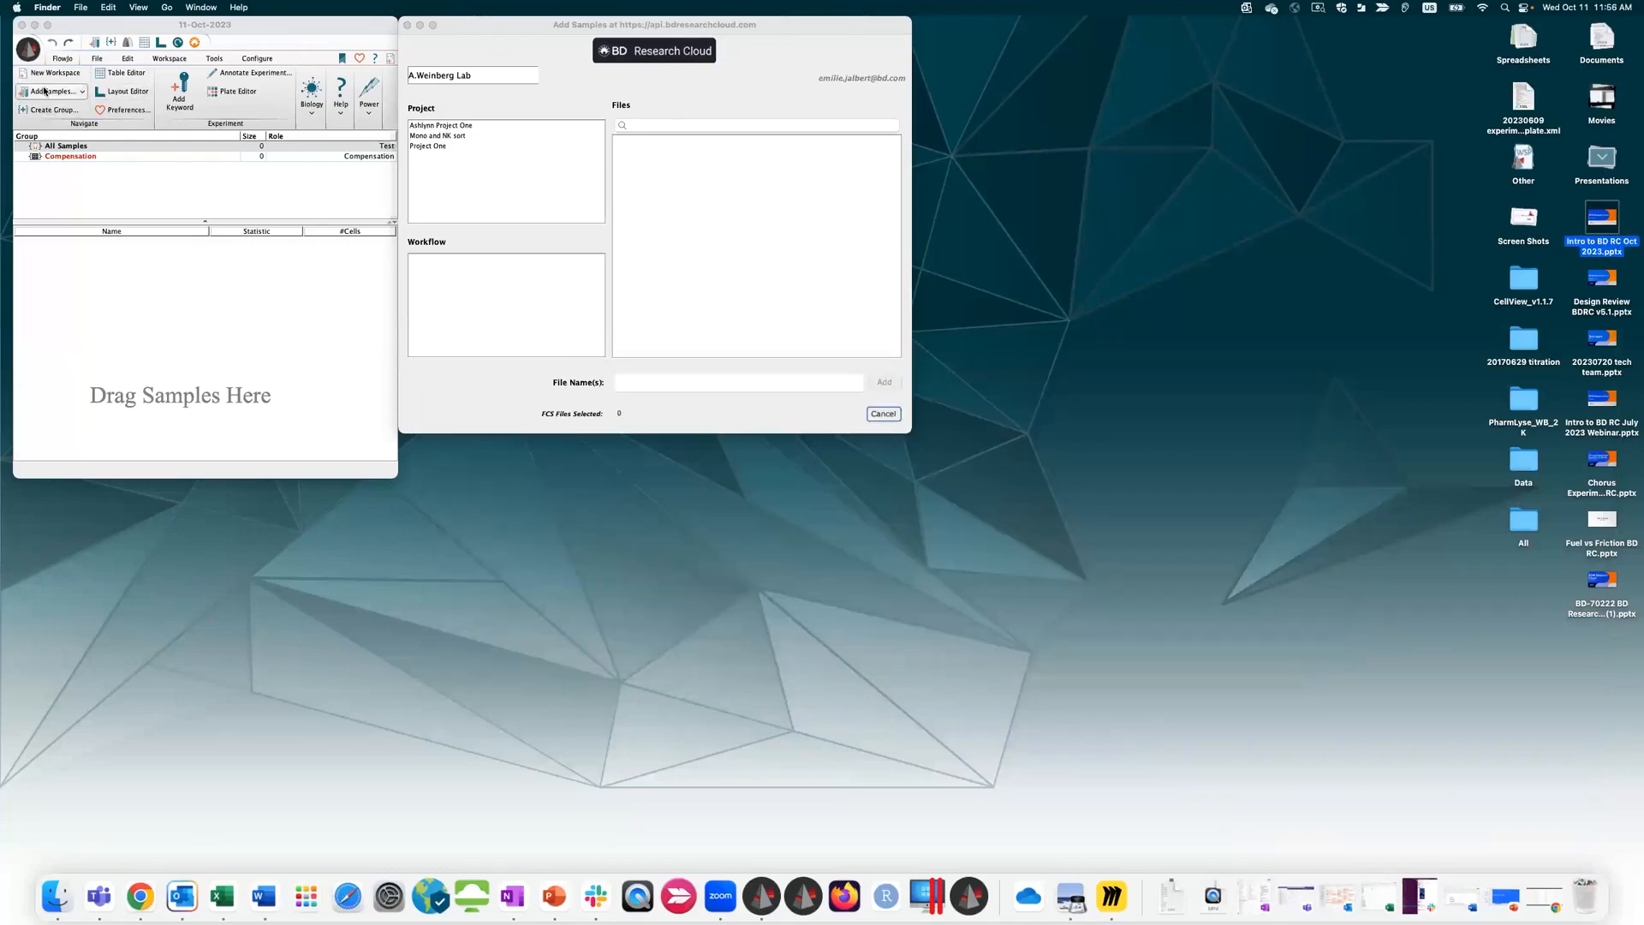
{"action": "left_click", "coordinate": [81, 91]}
{"action": "left_click", "coordinate": [141, 355]}
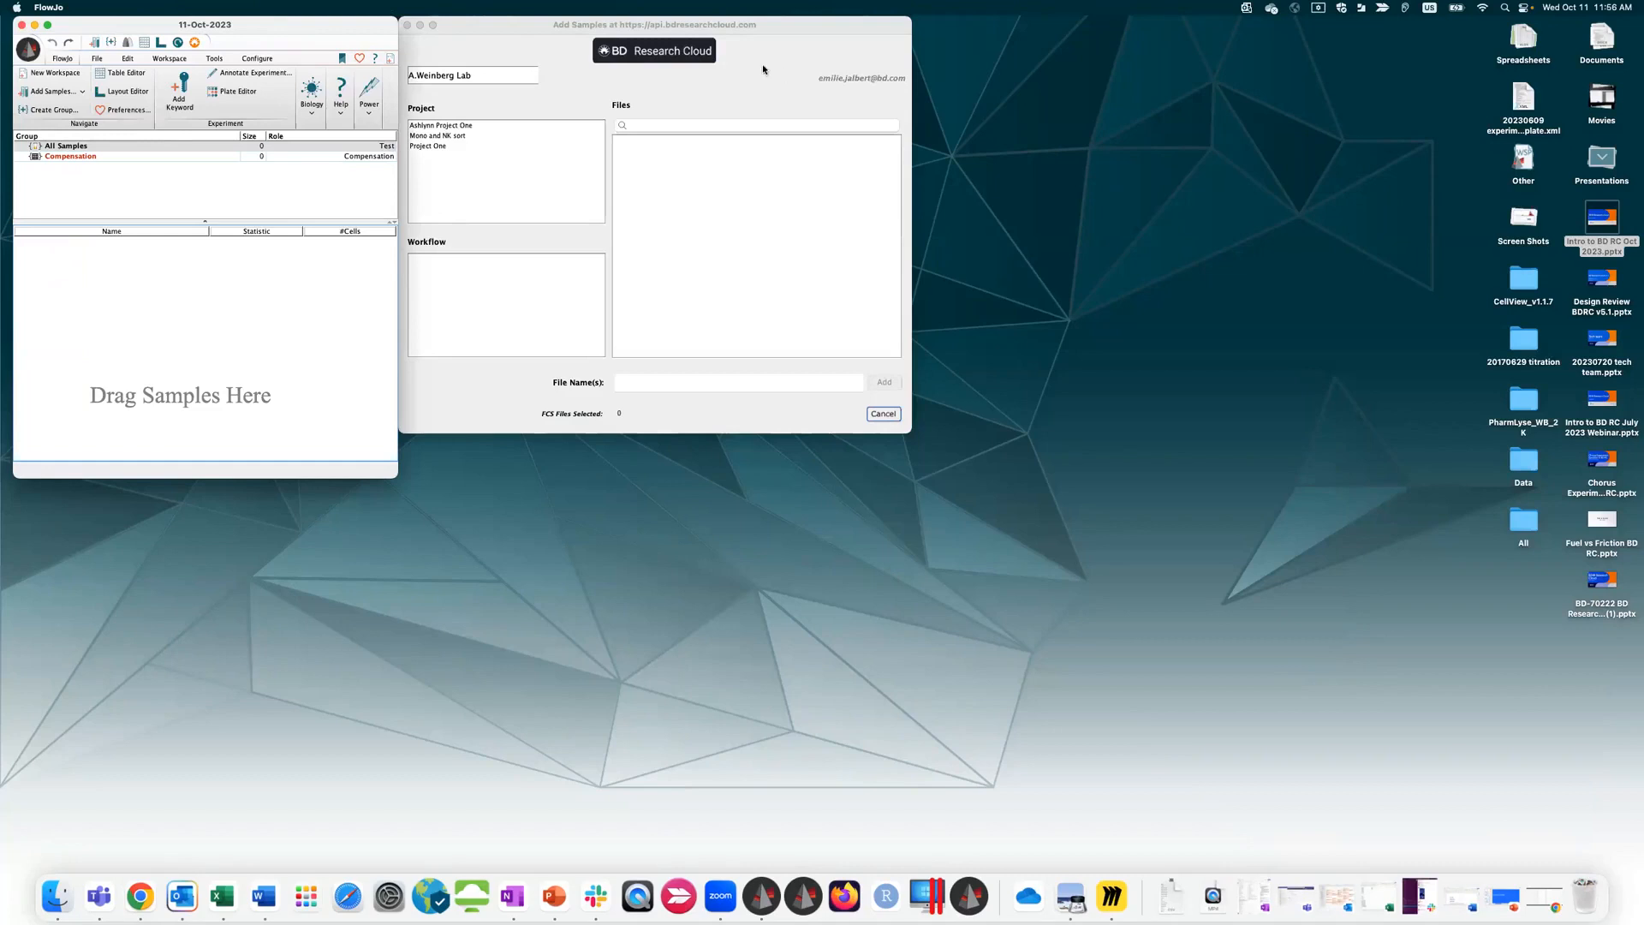
{"action": "left_click", "coordinate": [768, 35]}
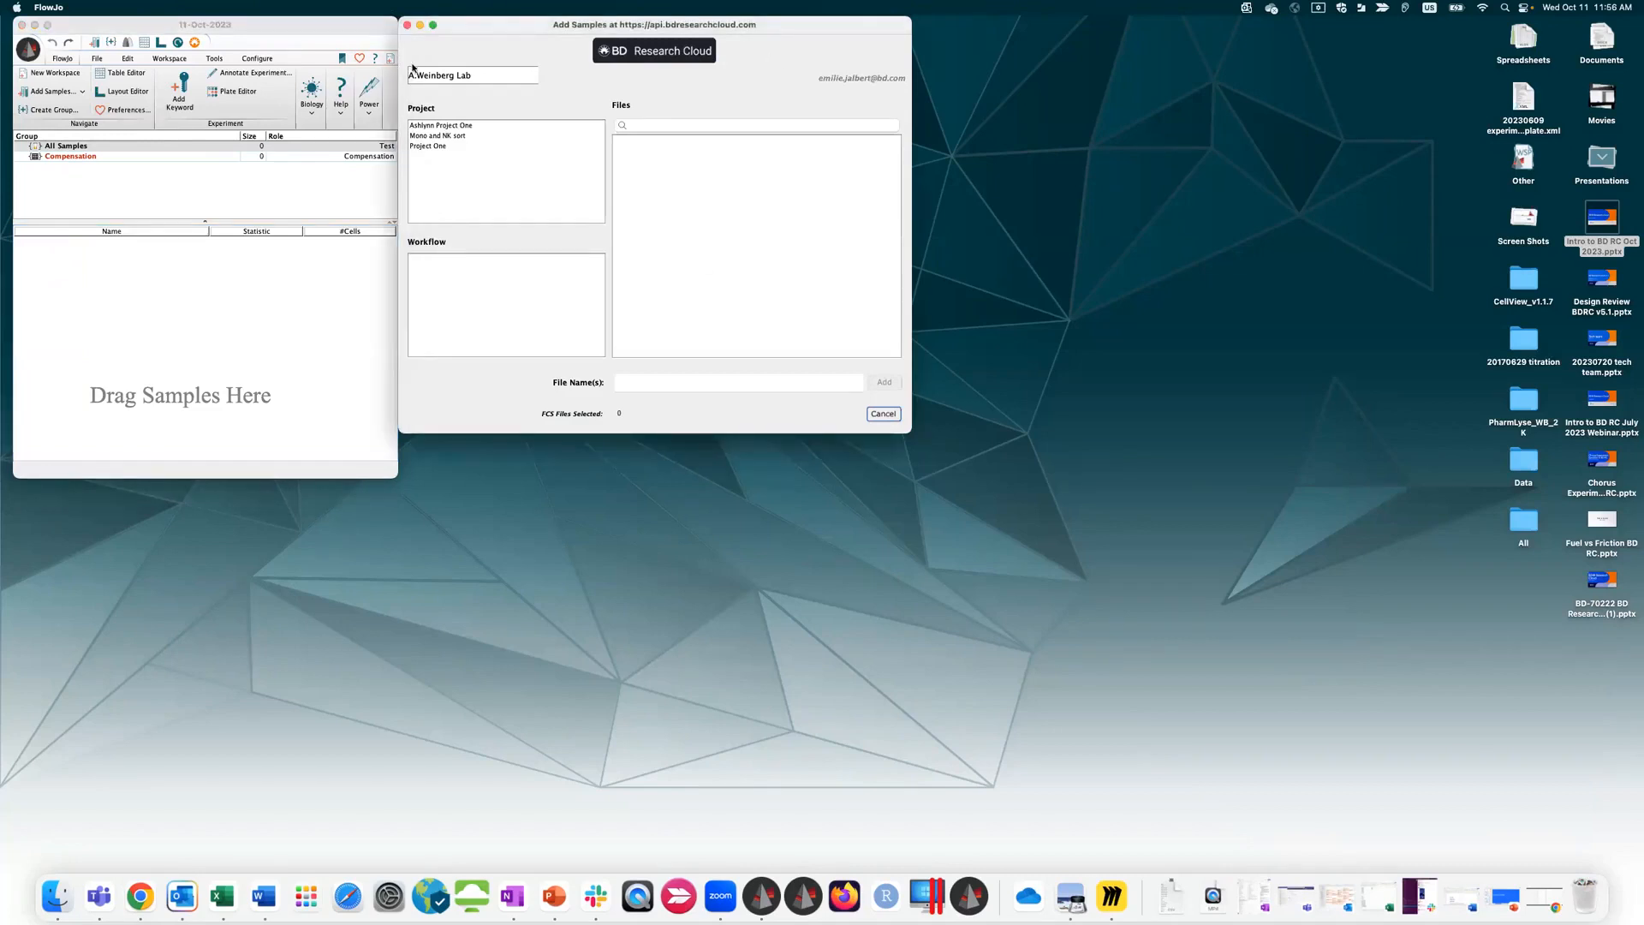
Step: Select My Lab as the sample source and display the files of its Titrations project
{"action": "left_click", "coordinate": [466, 76]}
{"action": "scroll", "coordinate": [546, 114], "scroll_direction": "down", "scroll_amount": 5}
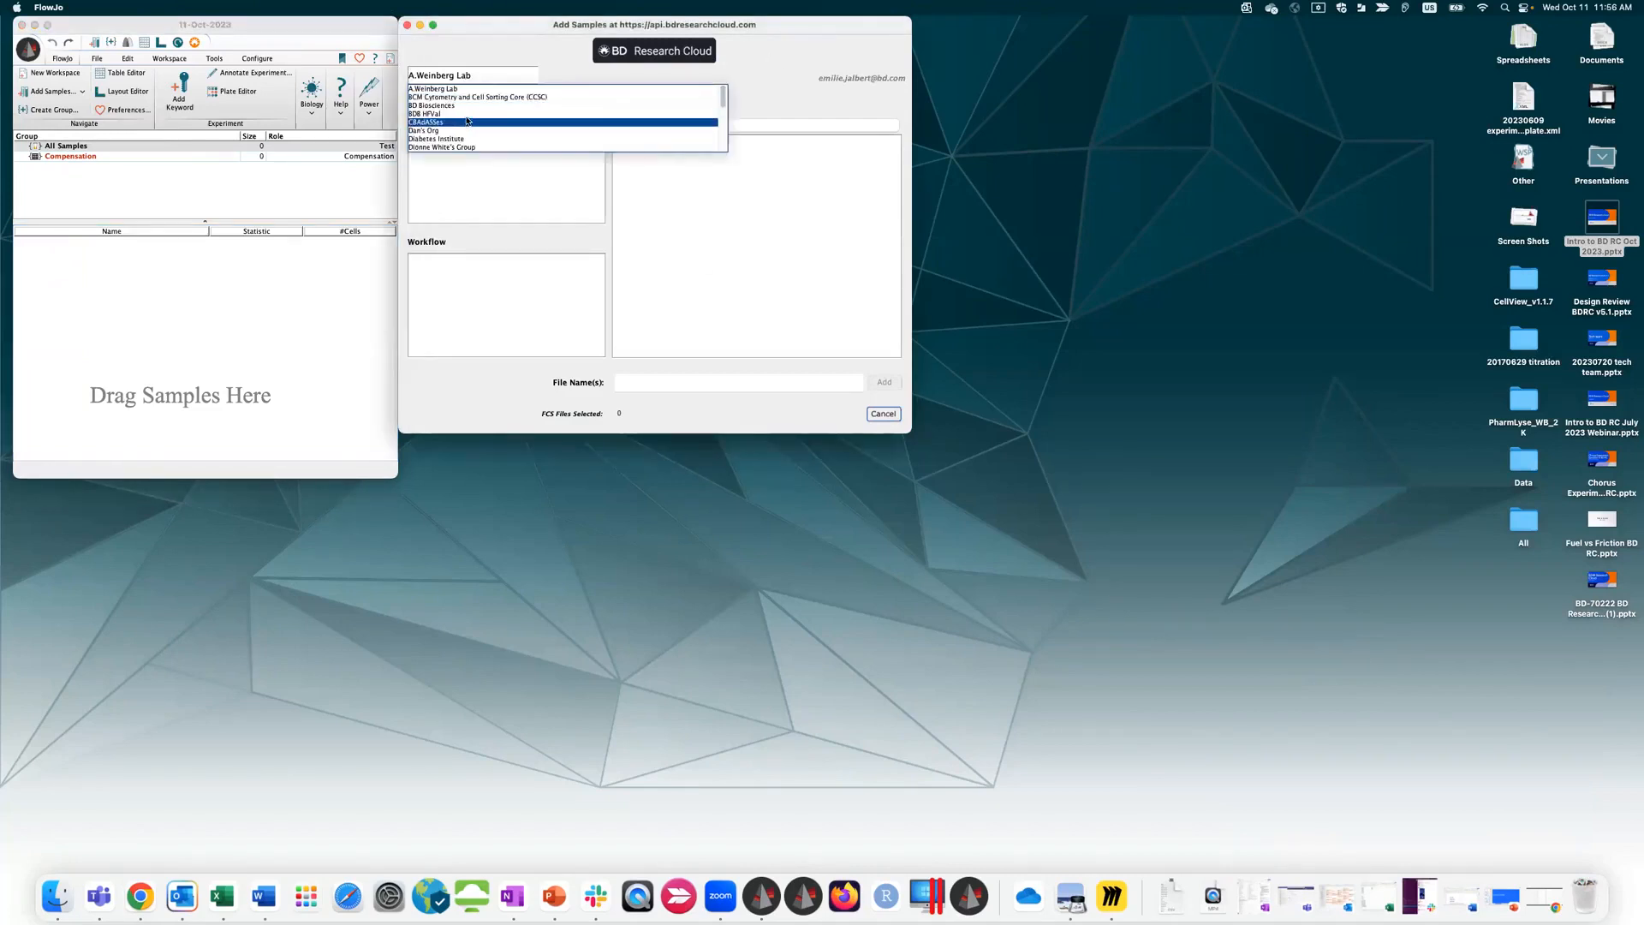
{"action": "scroll", "coordinate": [546, 114], "scroll_direction": "down", "scroll_amount": 3}
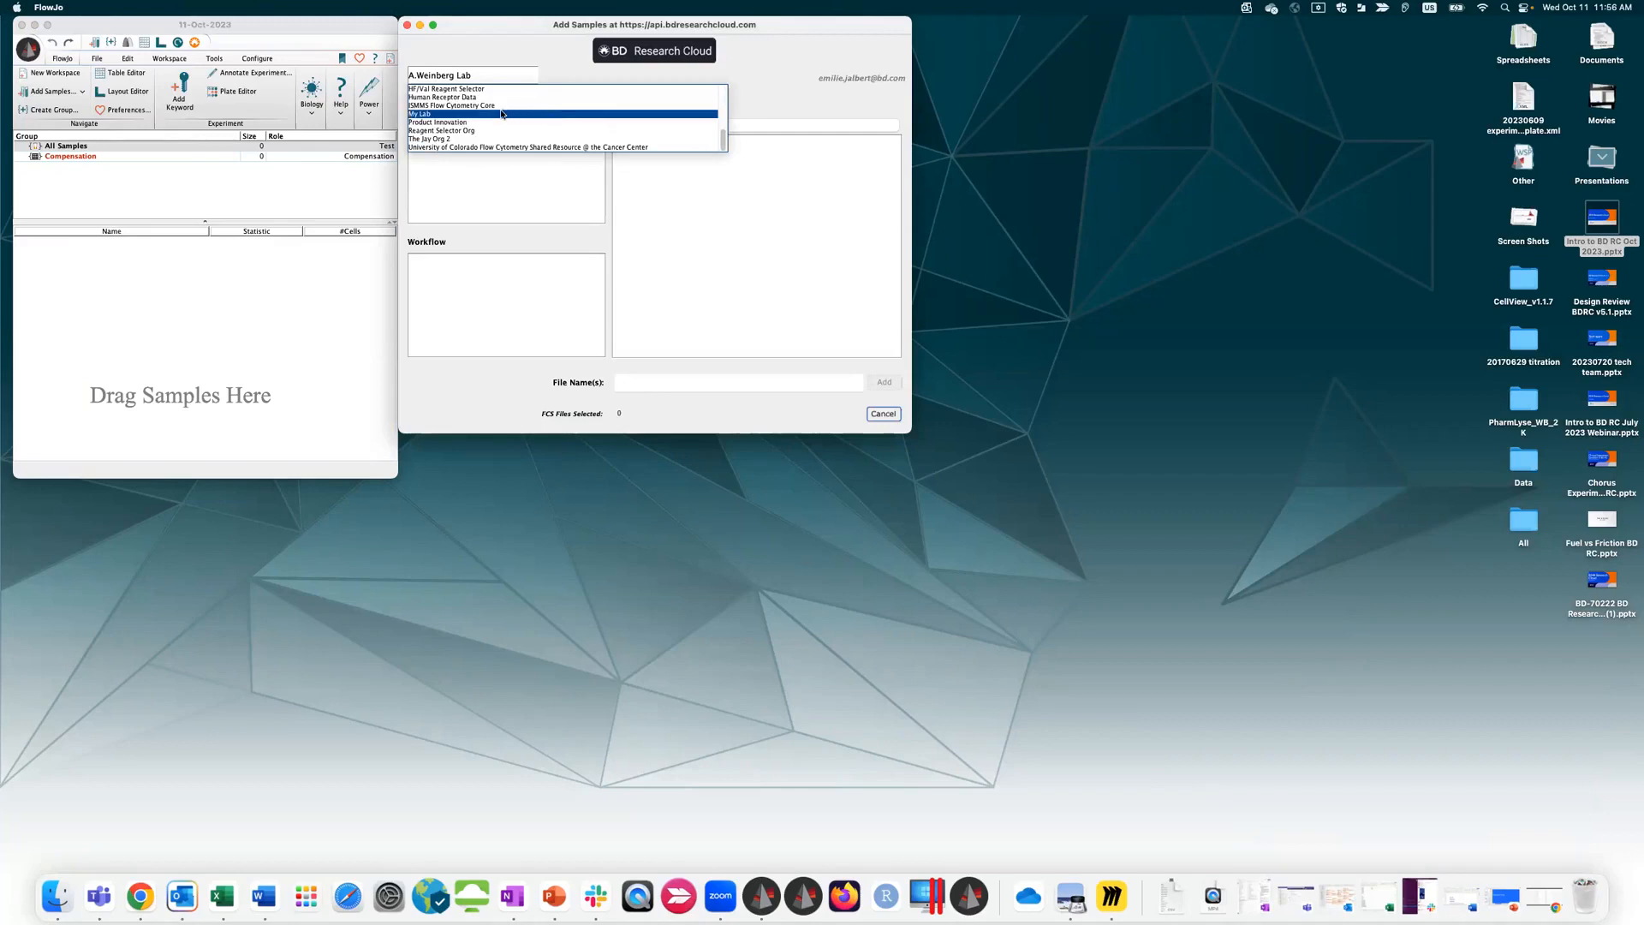
{"action": "left_click", "coordinate": [434, 115]}
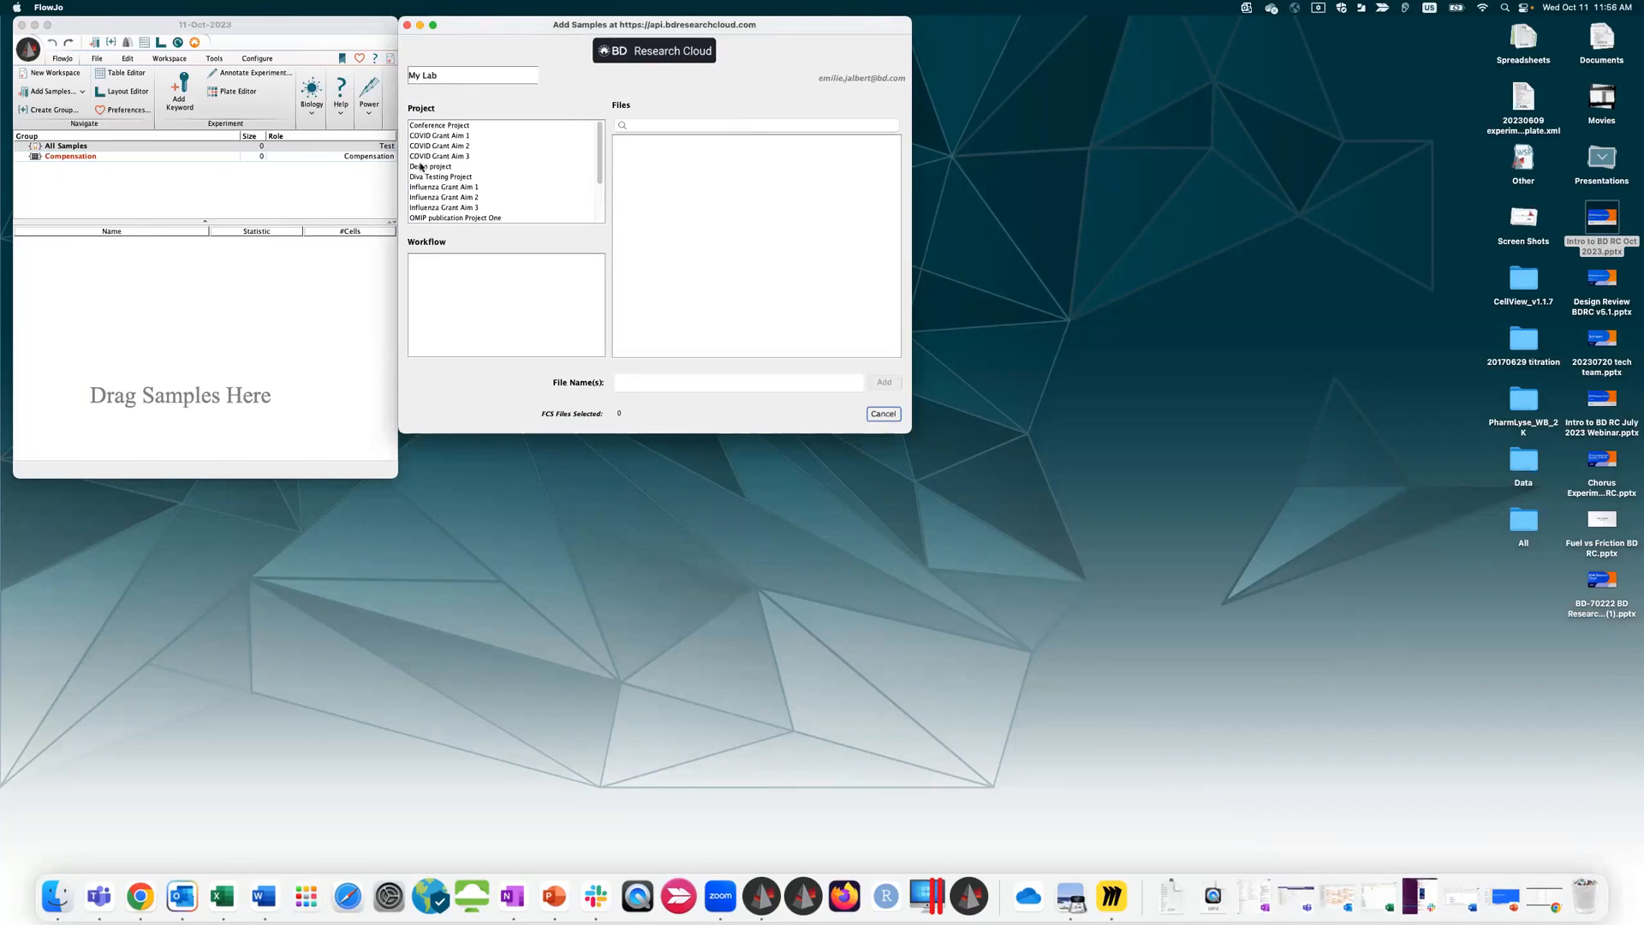
{"action": "scroll", "coordinate": [437, 167], "scroll_direction": "down", "scroll_amount": 2}
{"action": "scroll", "coordinate": [437, 166], "scroll_direction": "down", "scroll_amount": 3}
{"action": "left_click", "coordinate": [437, 188]}
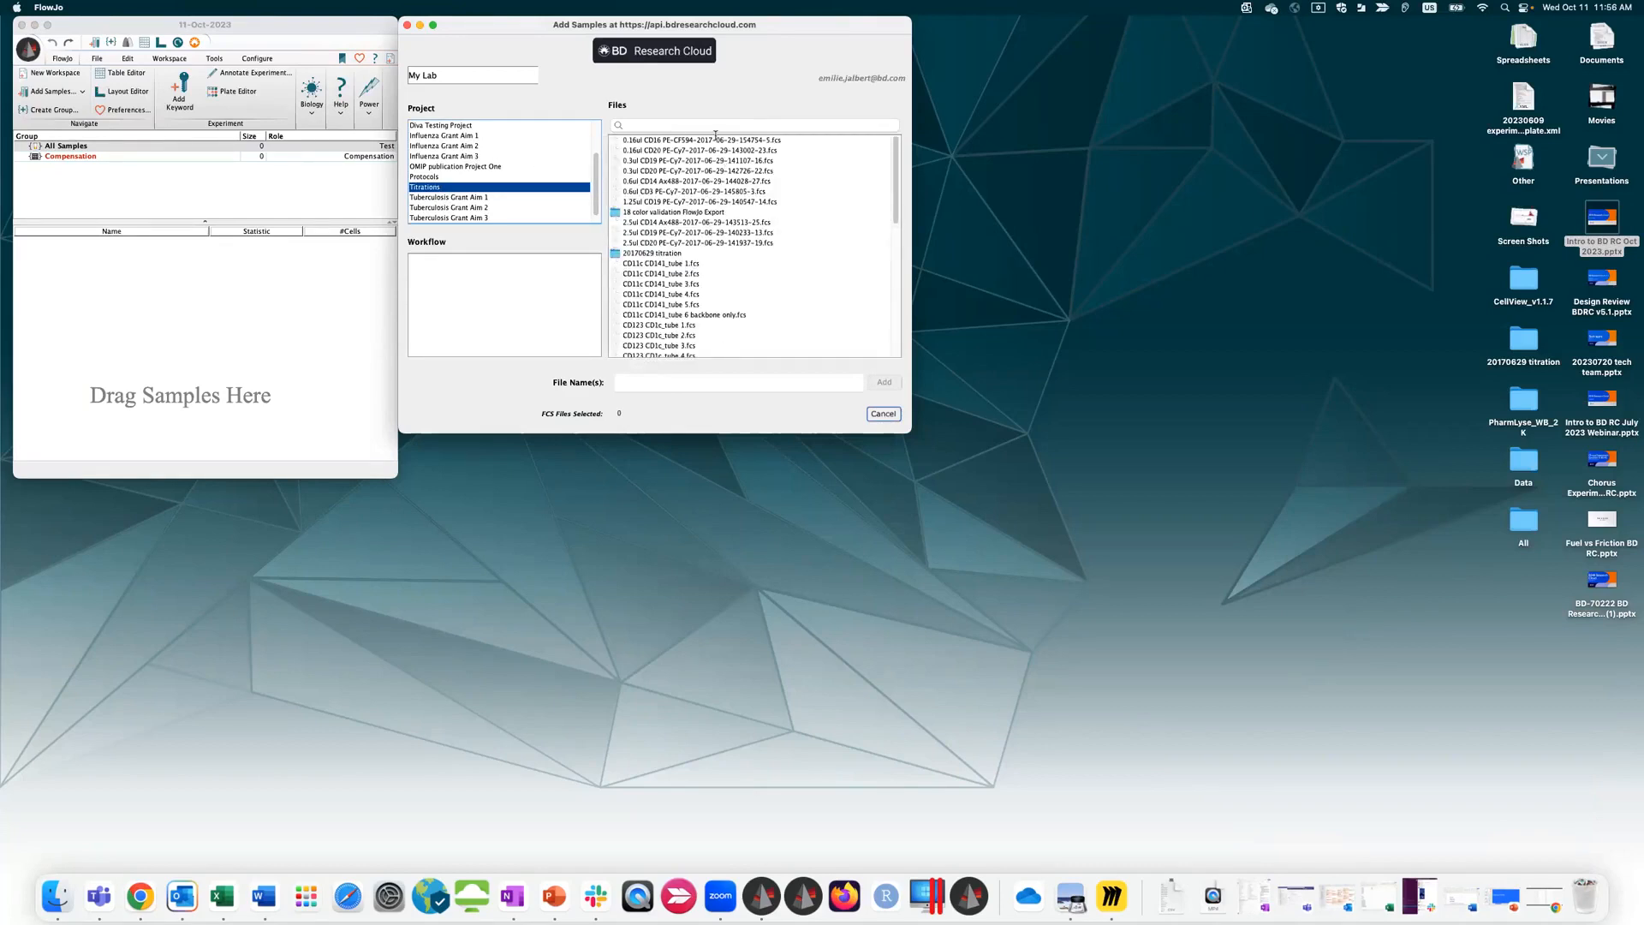
Step: Add the first three FCS files, from 0.16ul CD16 PE-CF594 to 0.3ul CD19 PE-Cy7, and enlarge the workspace window
{"action": "left_click_drag", "start_coordinate": [715, 140], "coordinate": [707, 162]}
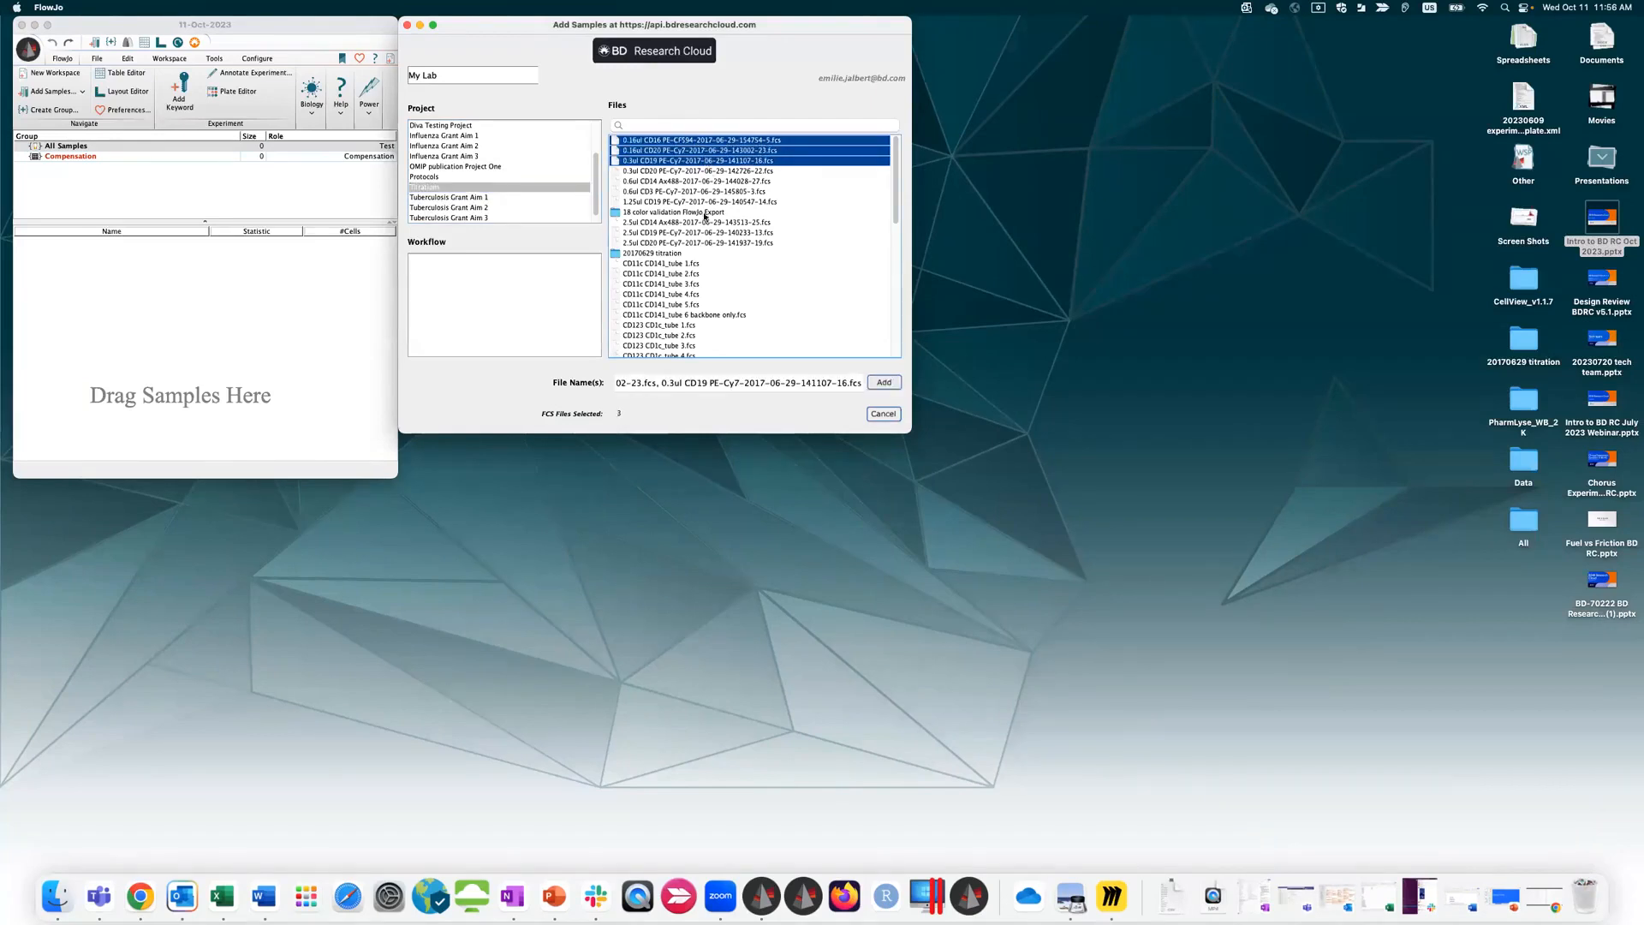
{"action": "left_click", "coordinate": [886, 382]}
{"action": "left_click", "coordinate": [883, 383]}
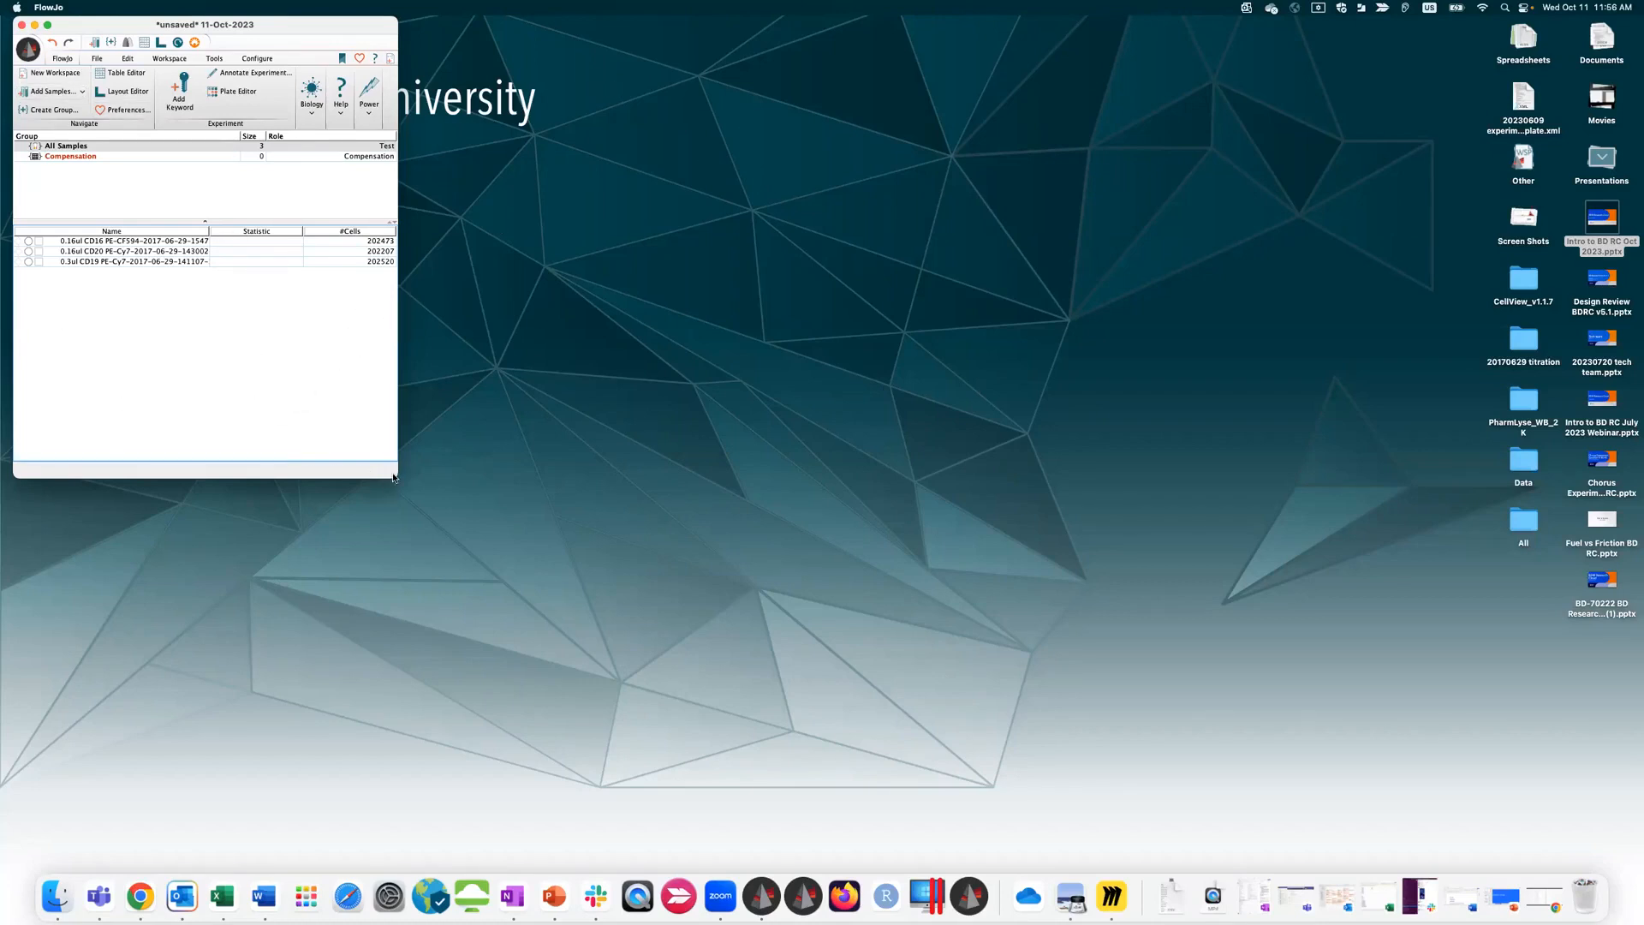
{"action": "left_click_drag", "start_coordinate": [393, 478], "coordinate": [501, 639]}
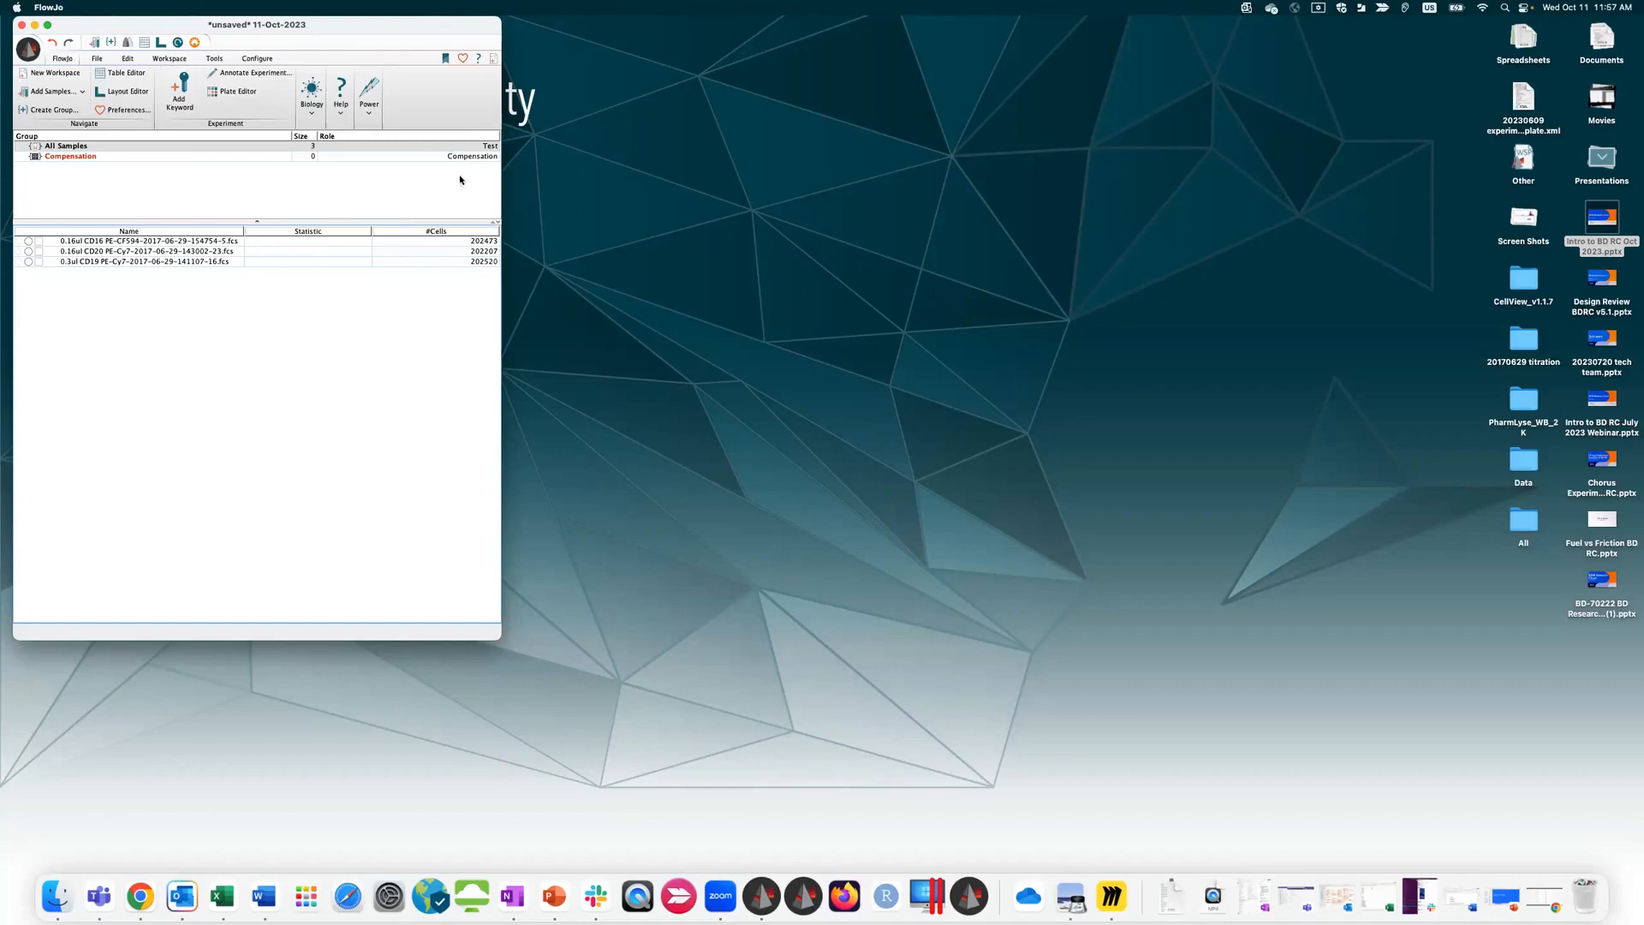
Step: Try to save the workspace to BD Research Cloud as 11-Oct-2023 in My Lab's Demo project
{"action": "left_click", "coordinate": [96, 58]}
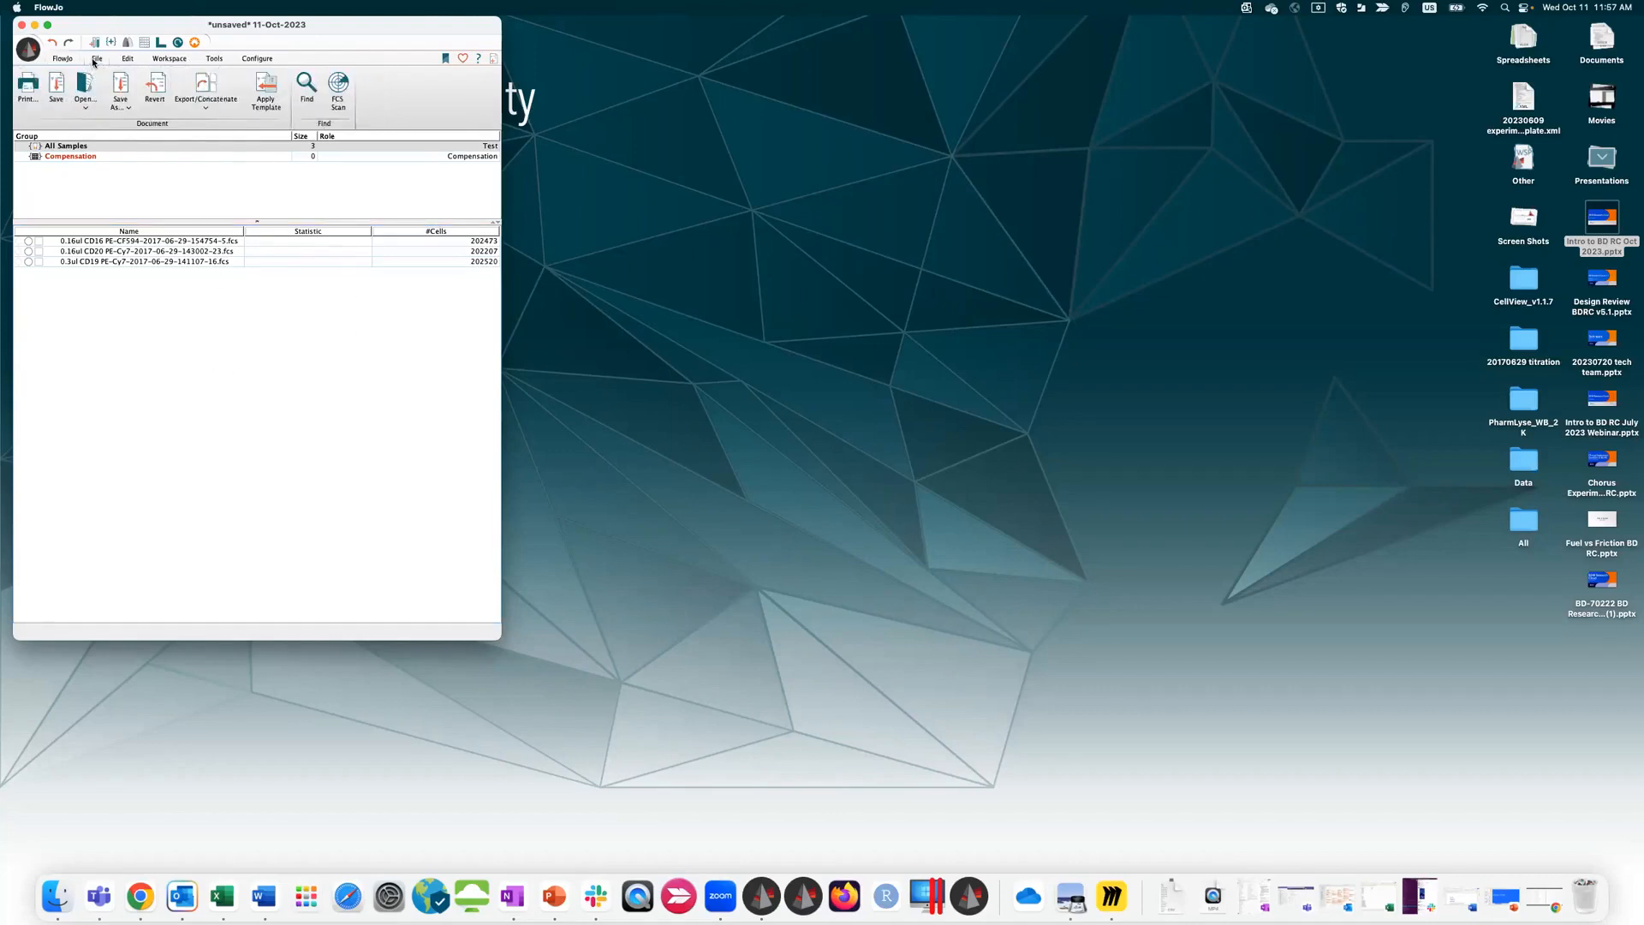
{"action": "left_click", "coordinate": [120, 98]}
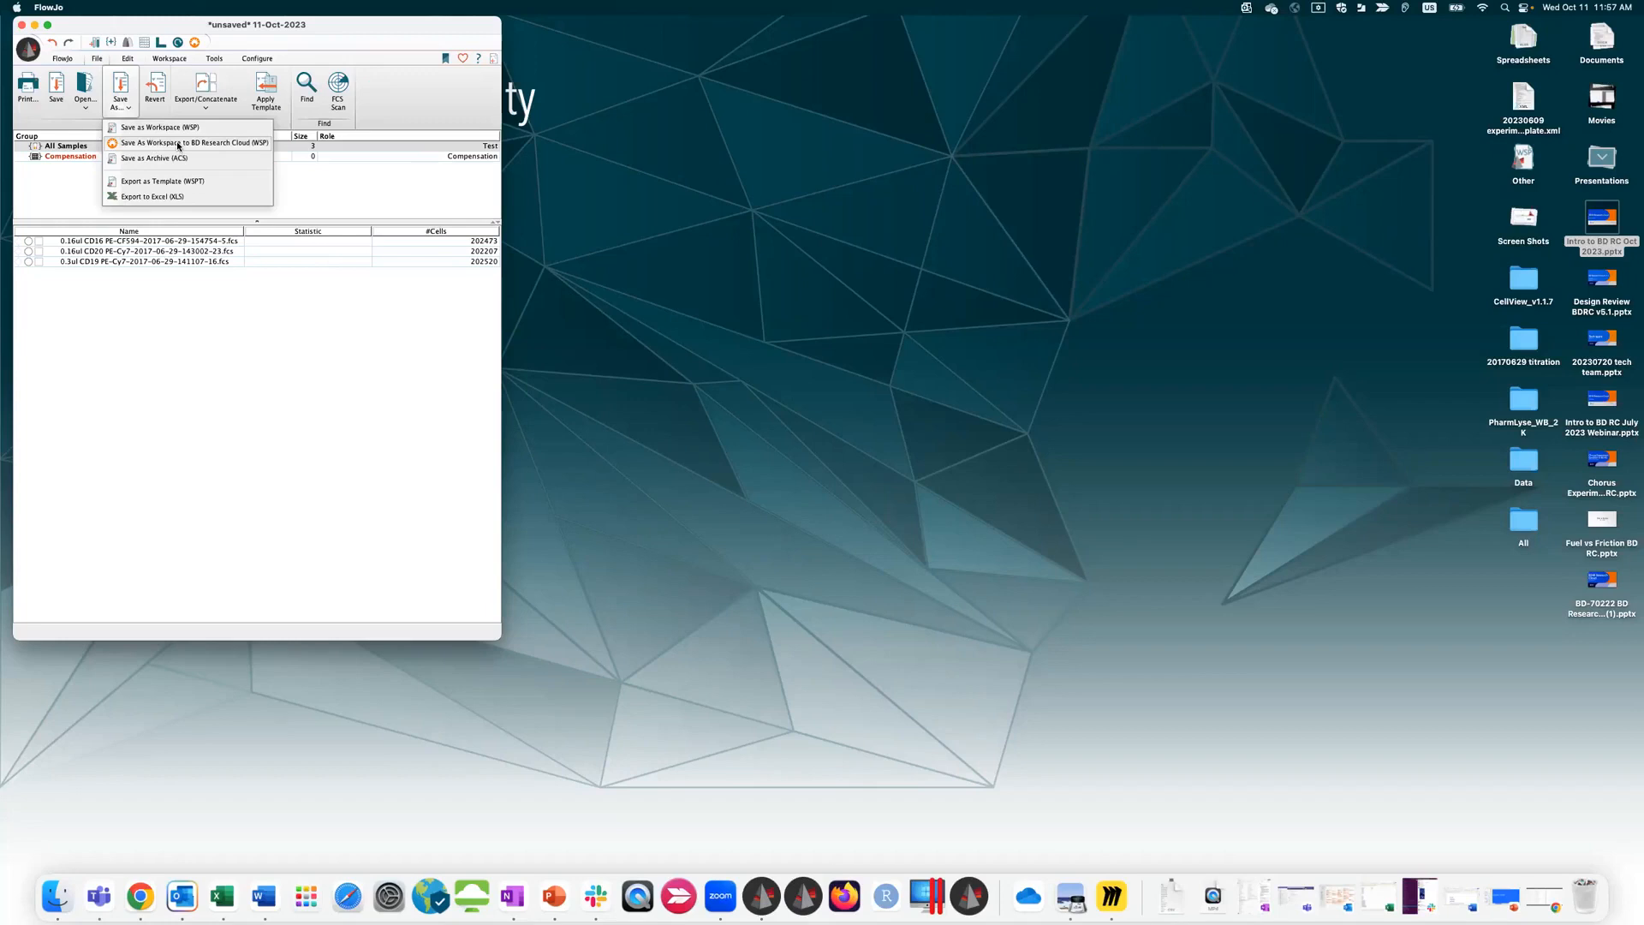
{"action": "left_click", "coordinate": [229, 143]}
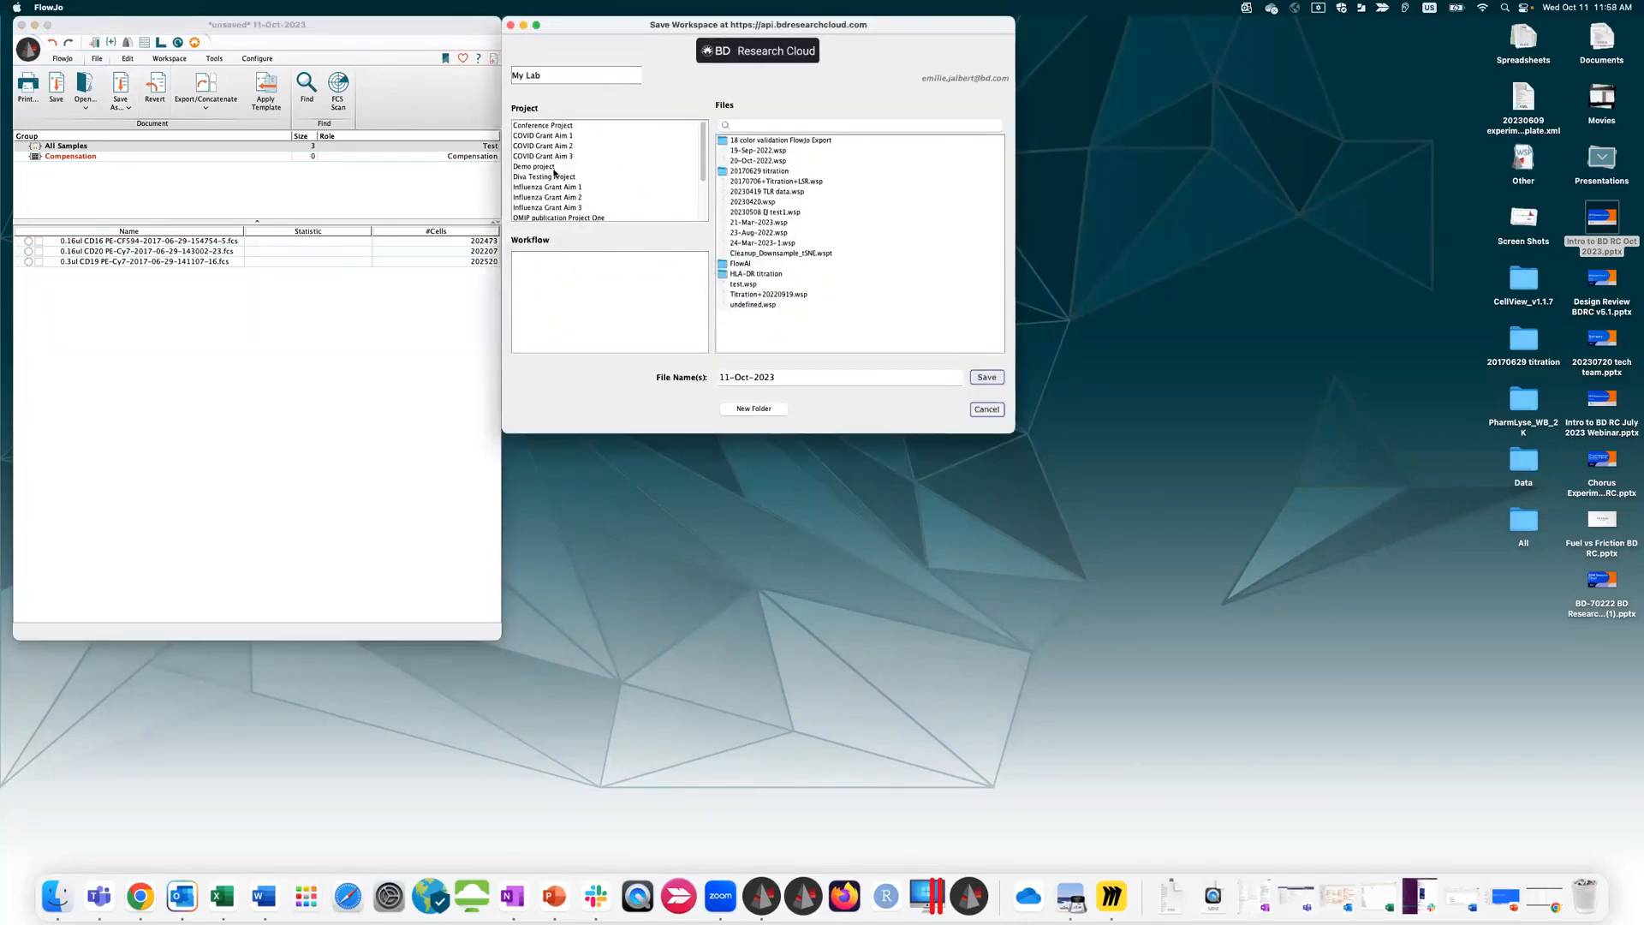
{"action": "left_click", "coordinate": [554, 167]}
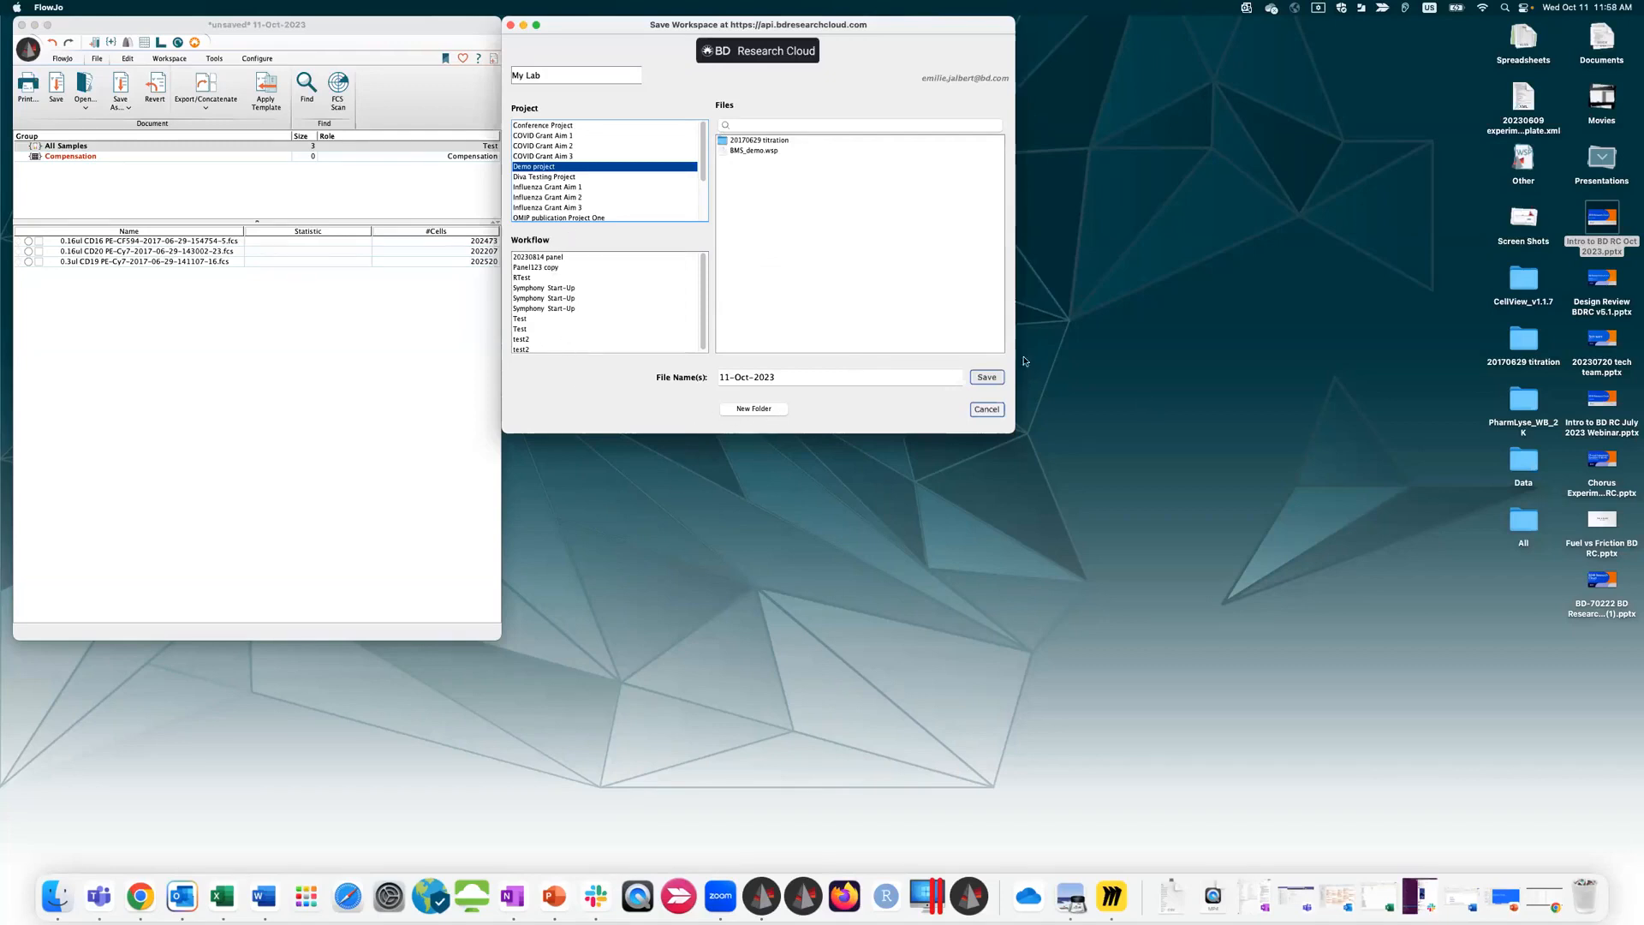
{"action": "left_click", "coordinate": [987, 375]}
{"action": "left_click", "coordinate": [994, 417]}
{"action": "left_click", "coordinate": [988, 409]}
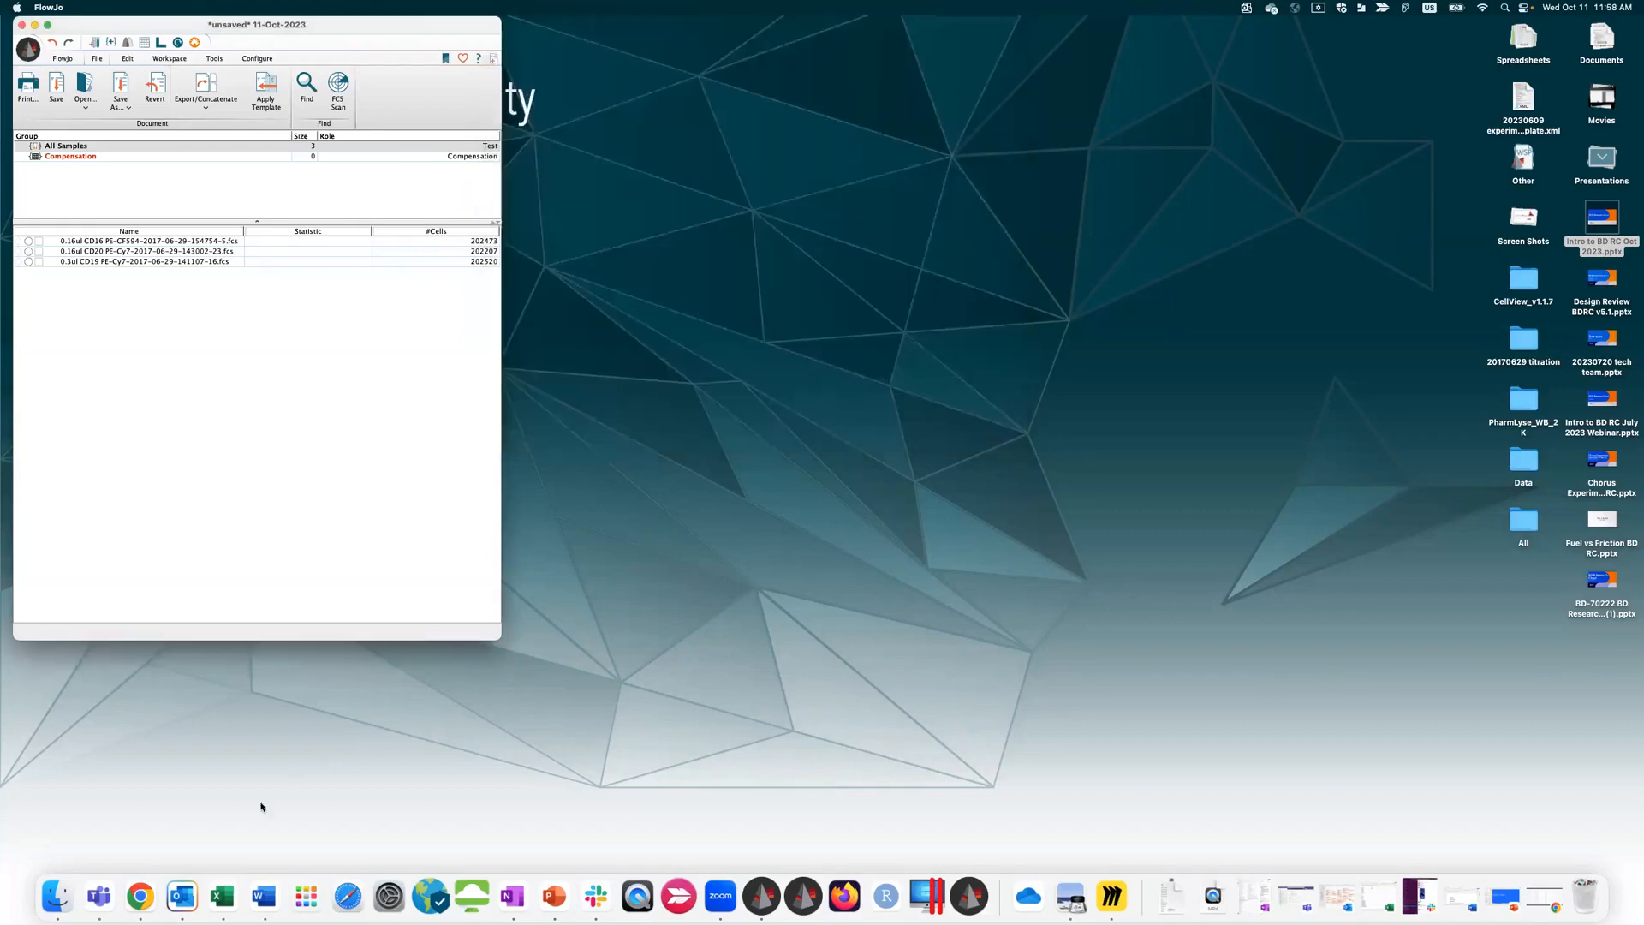
Step: Switch back to BD Research Cloud in Chrome and open the lab's Experiments resource
{"action": "left_click", "coordinate": [140, 896]}
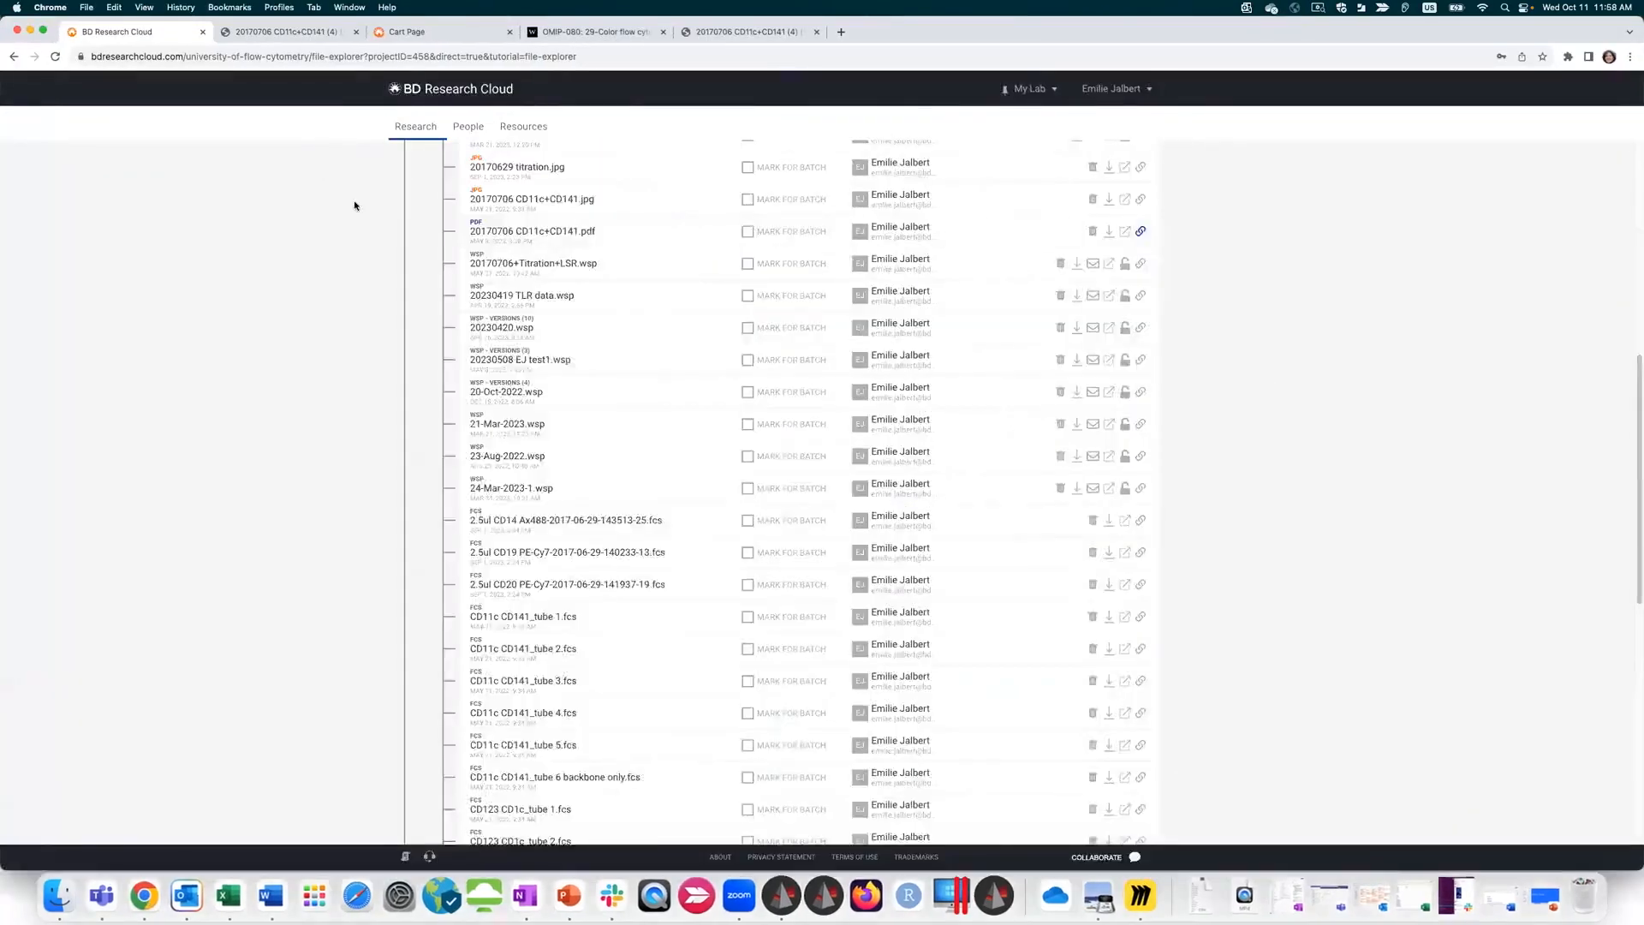
{"action": "scroll", "coordinate": [356, 203], "scroll_direction": "up", "scroll_amount": 10}
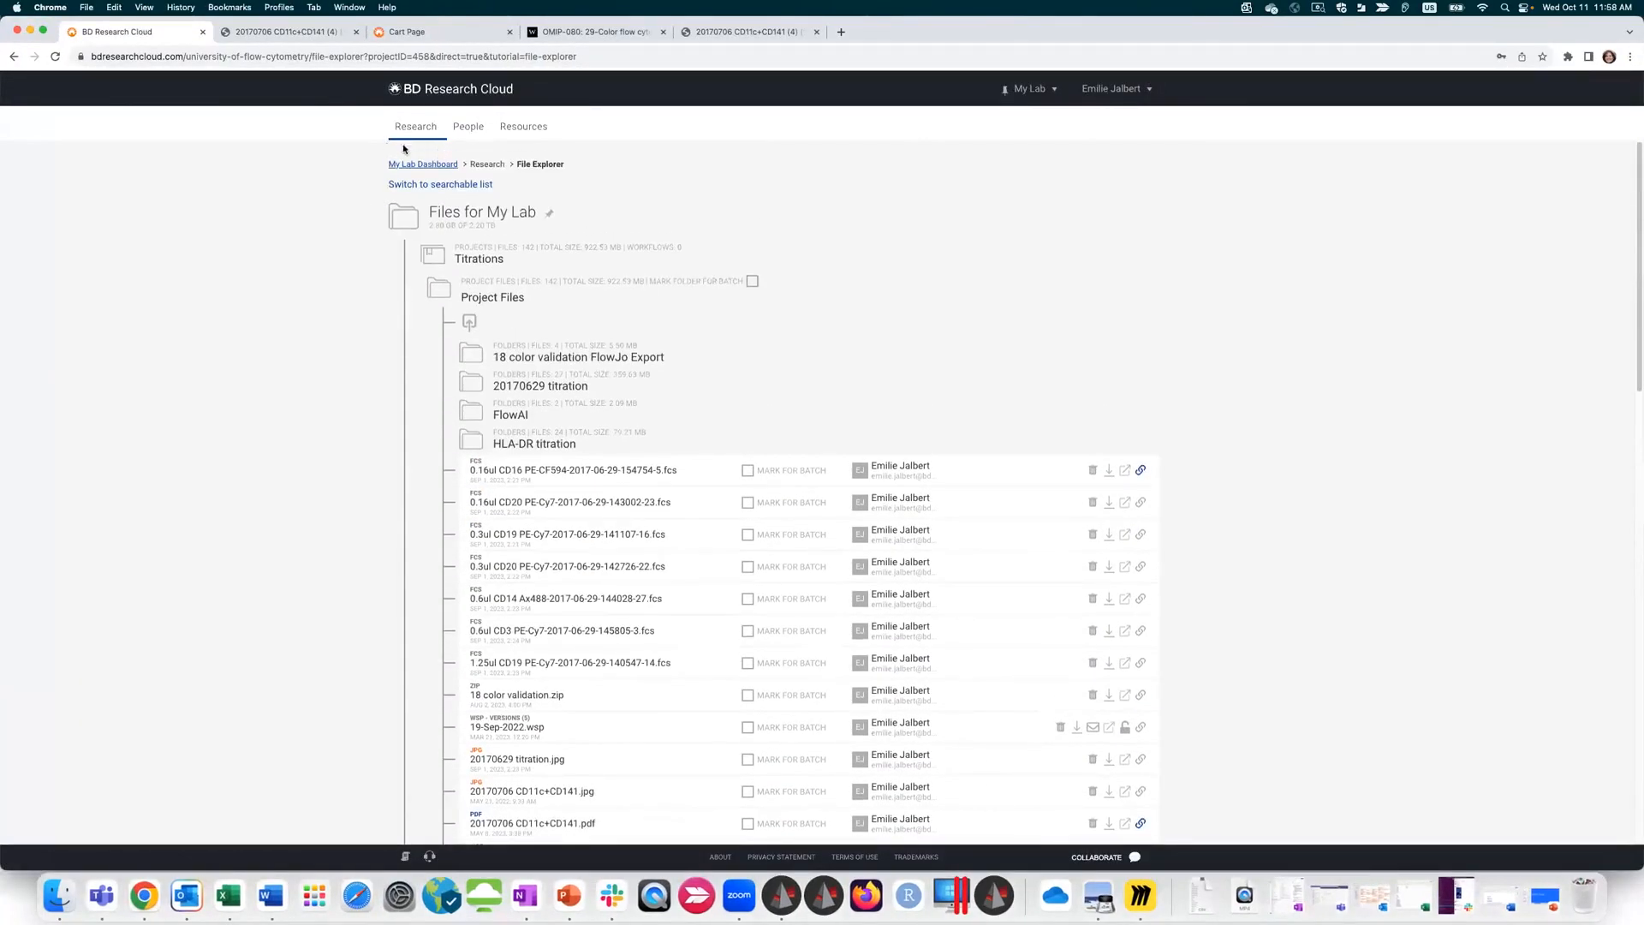
{"action": "mouse_move", "coordinate": [541, 131]}
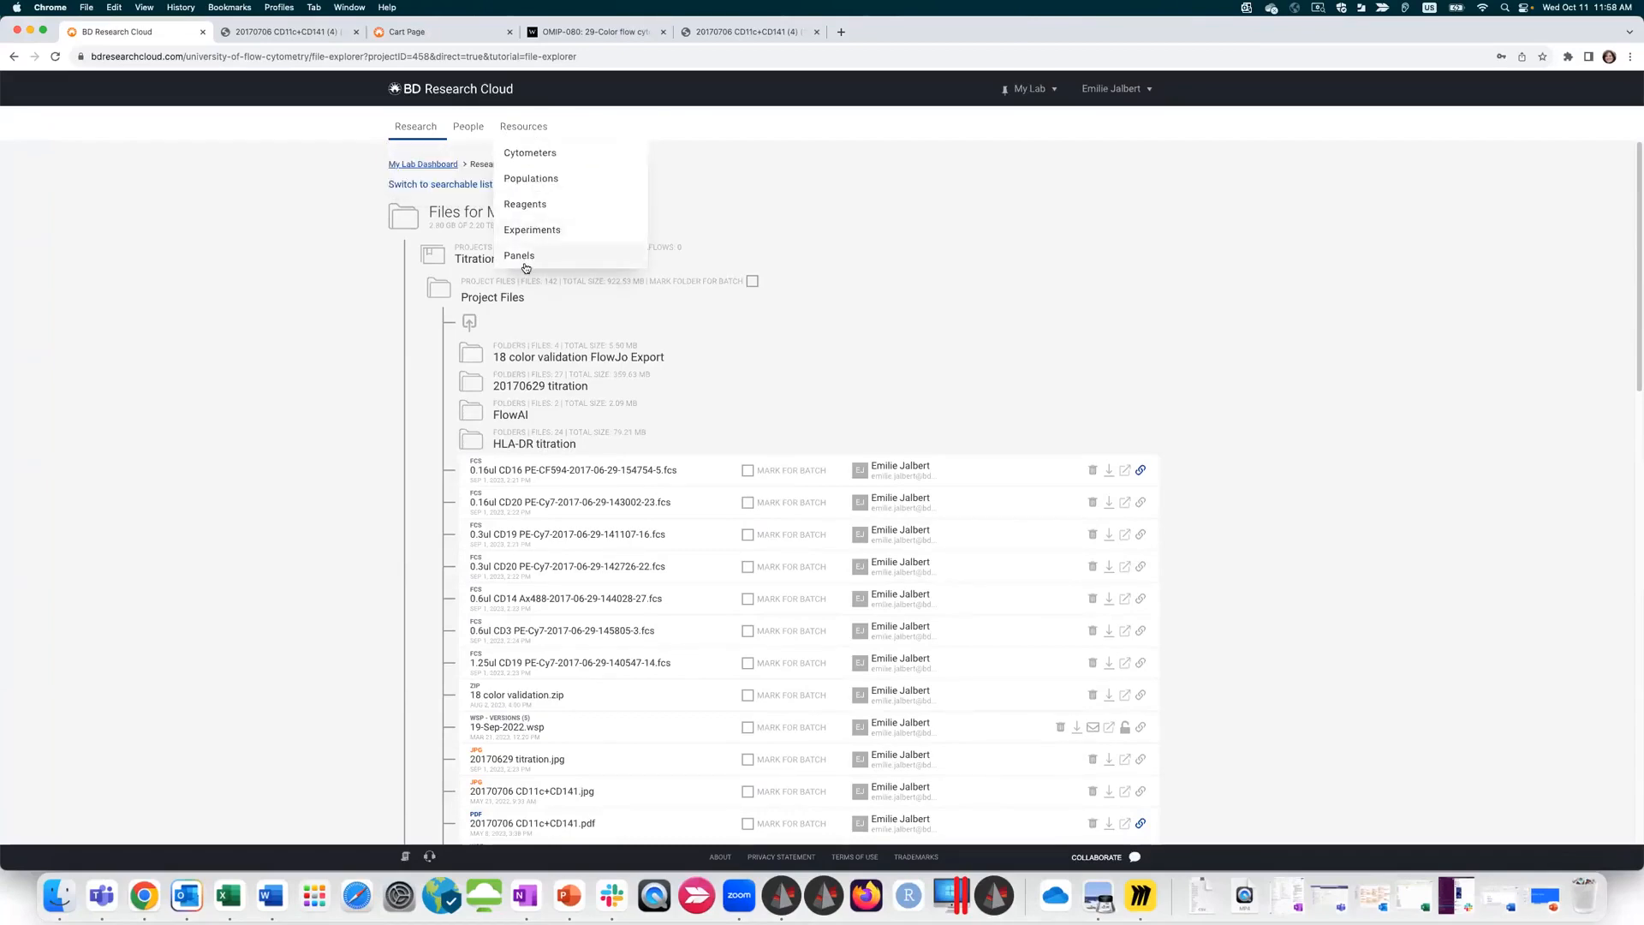
{"action": "left_click", "coordinate": [525, 230]}
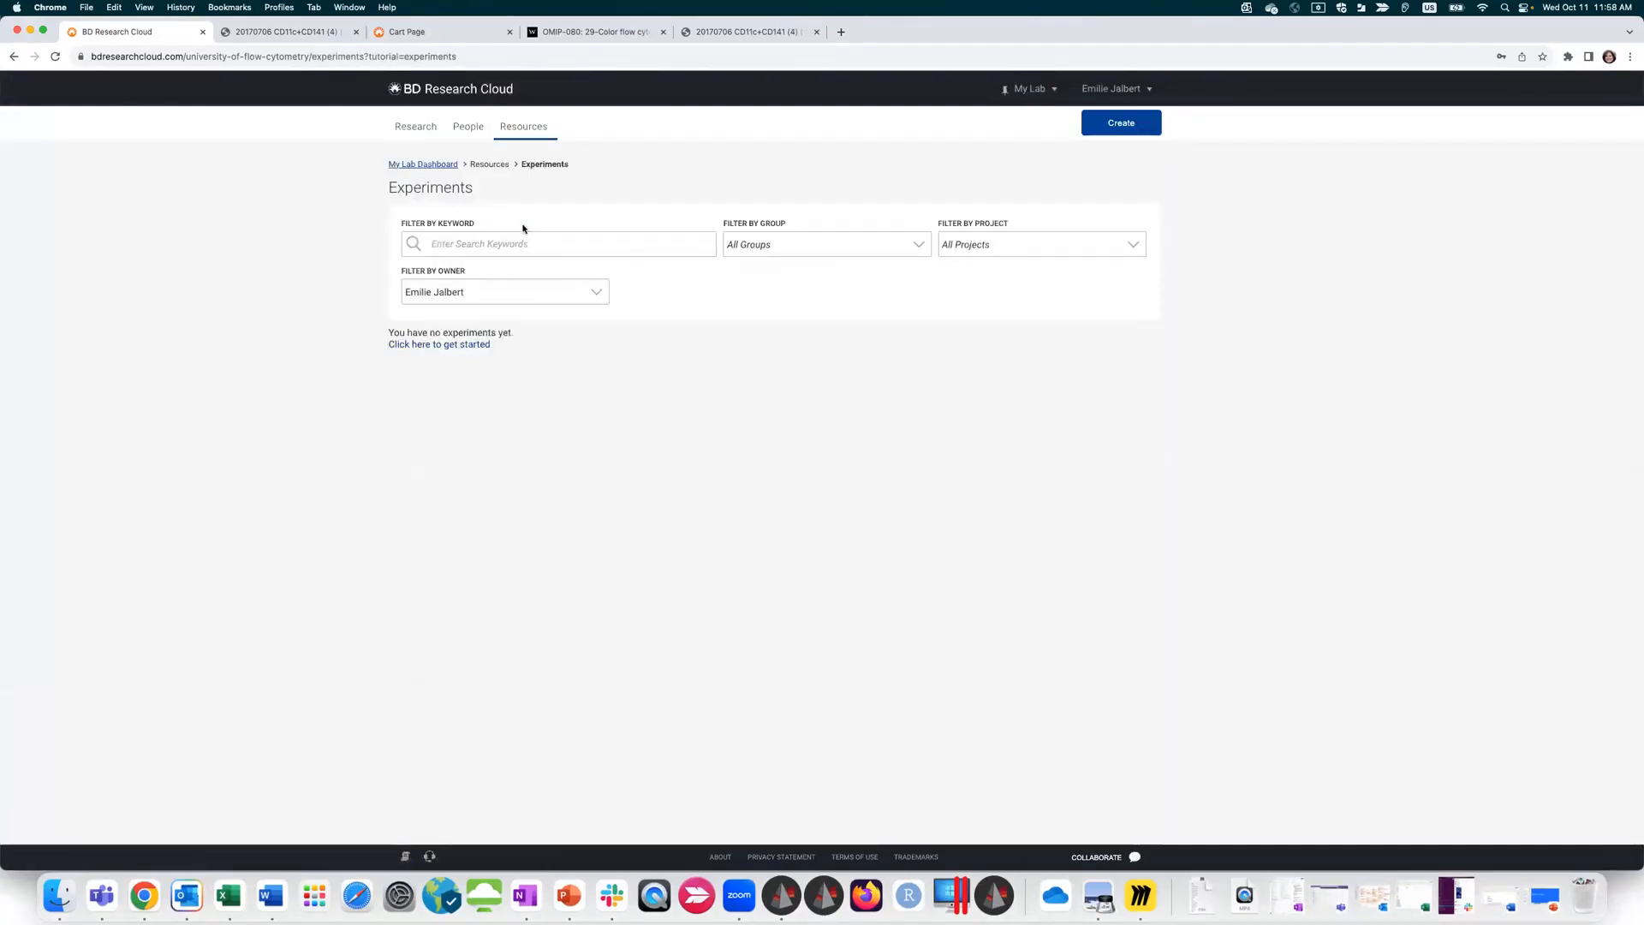
Step: Create an experiment in Conference Project for the BD FACSymphony A5 SE-EJ Custom with BD FACSDiva 9.4, starting in Plate Editor View
{"action": "left_click", "coordinate": [1124, 123]}
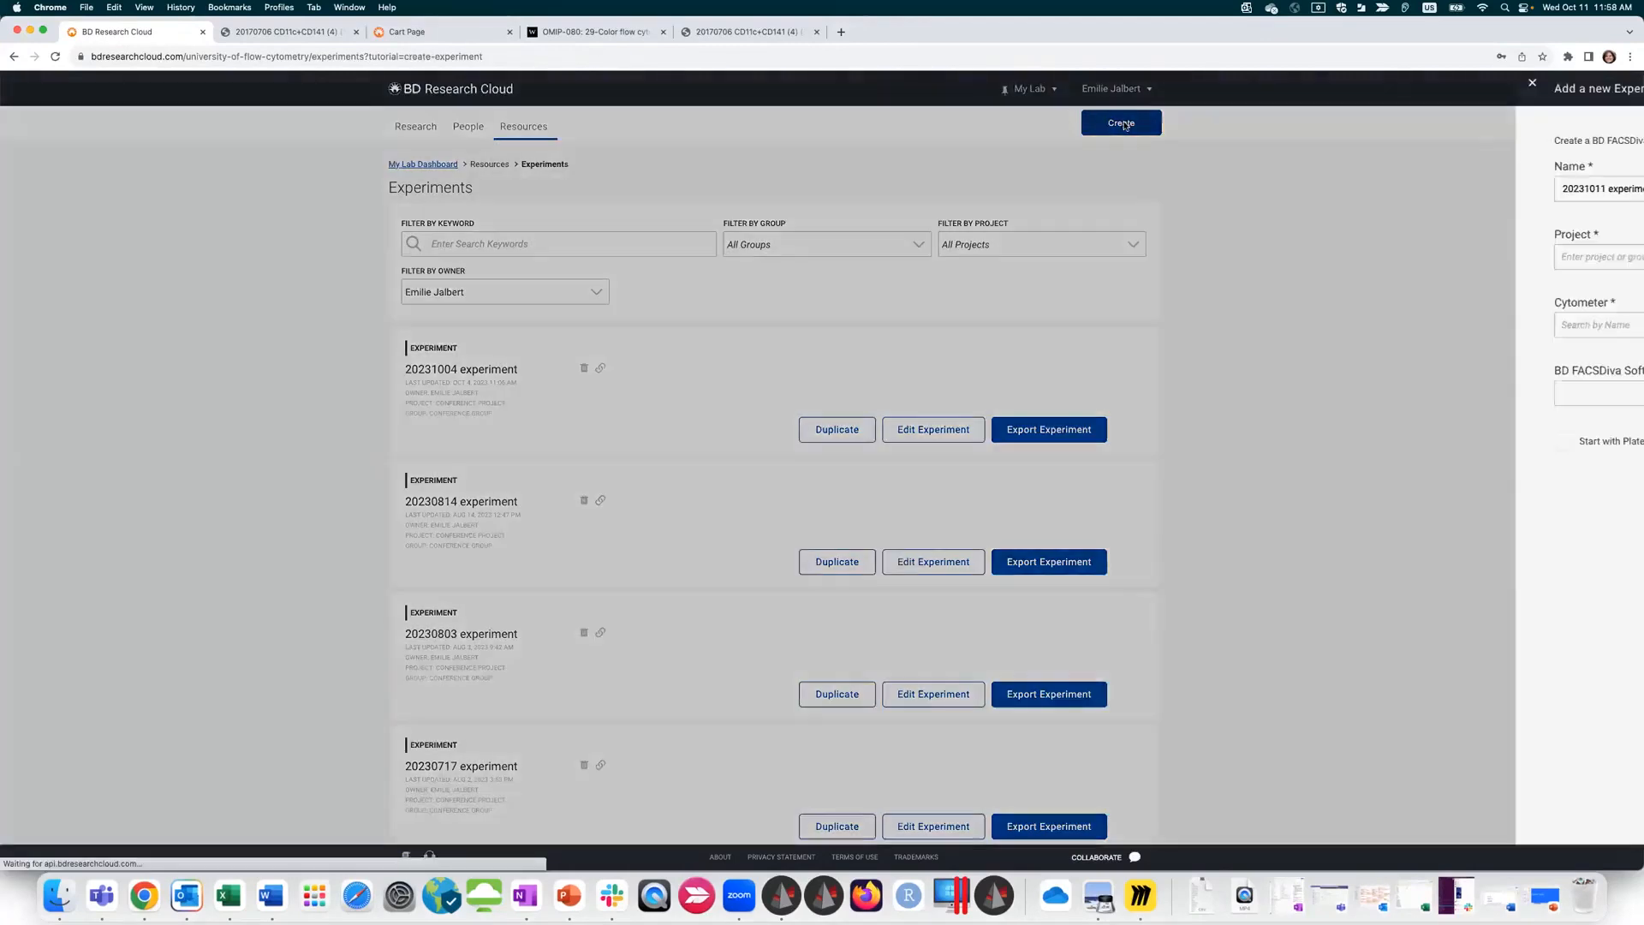
{"action": "left_click", "coordinate": [963, 257]}
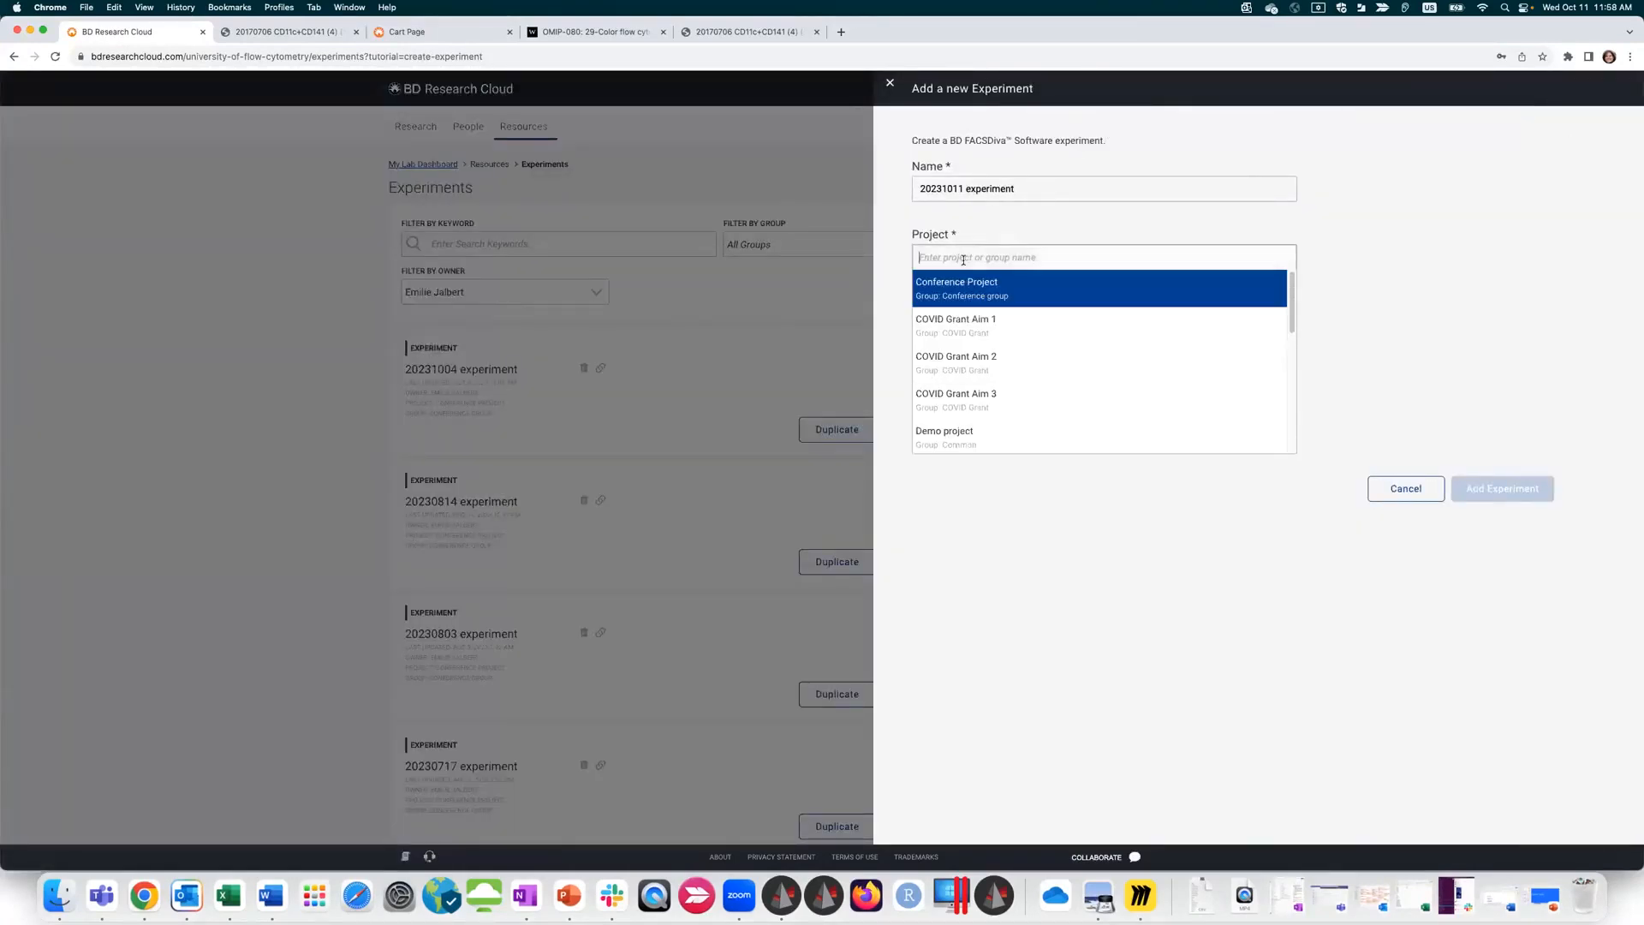
{"action": "left_click", "coordinate": [964, 289]}
{"action": "left_click", "coordinate": [970, 324]}
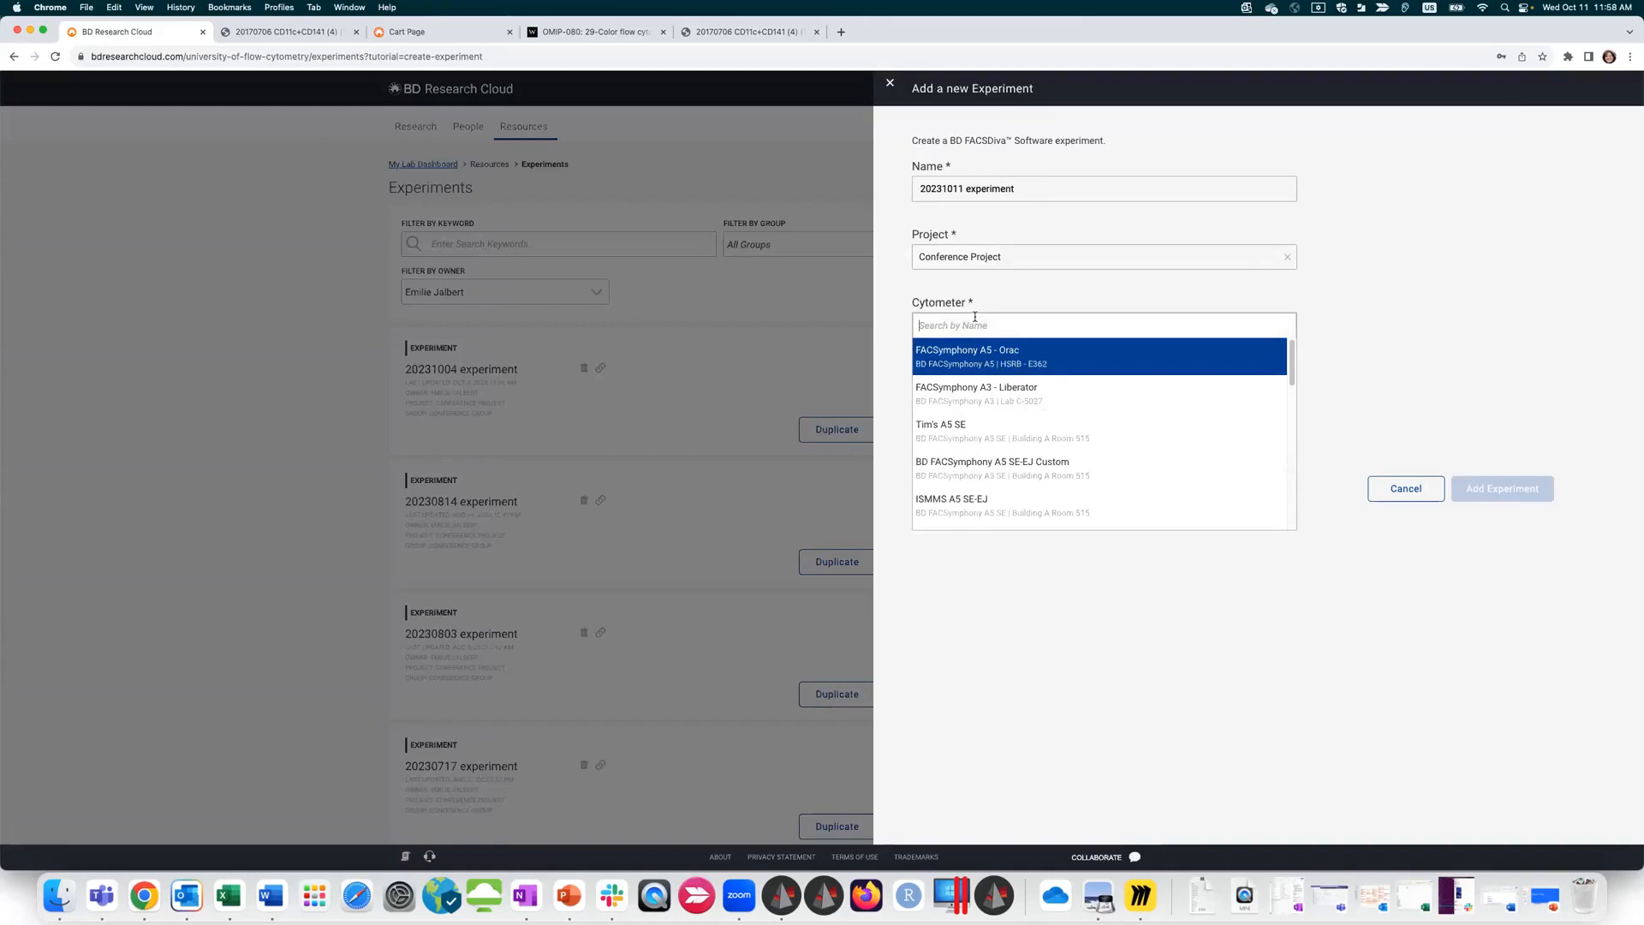
{"action": "left_click", "coordinate": [994, 462]}
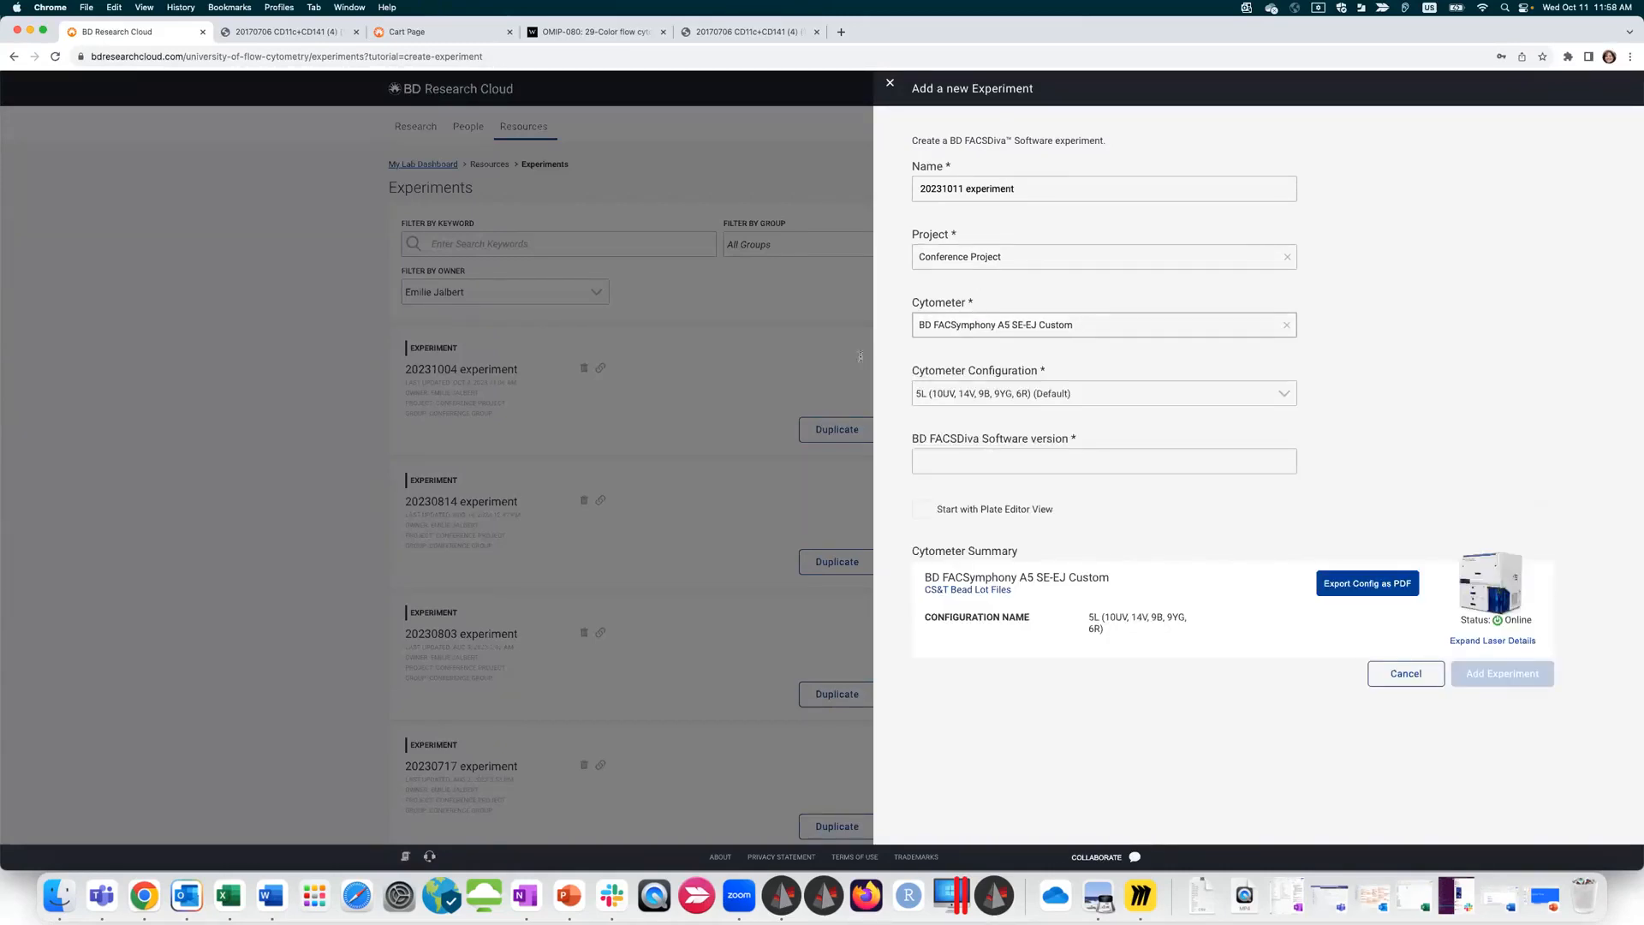
{"action": "left_click", "coordinate": [1133, 465]}
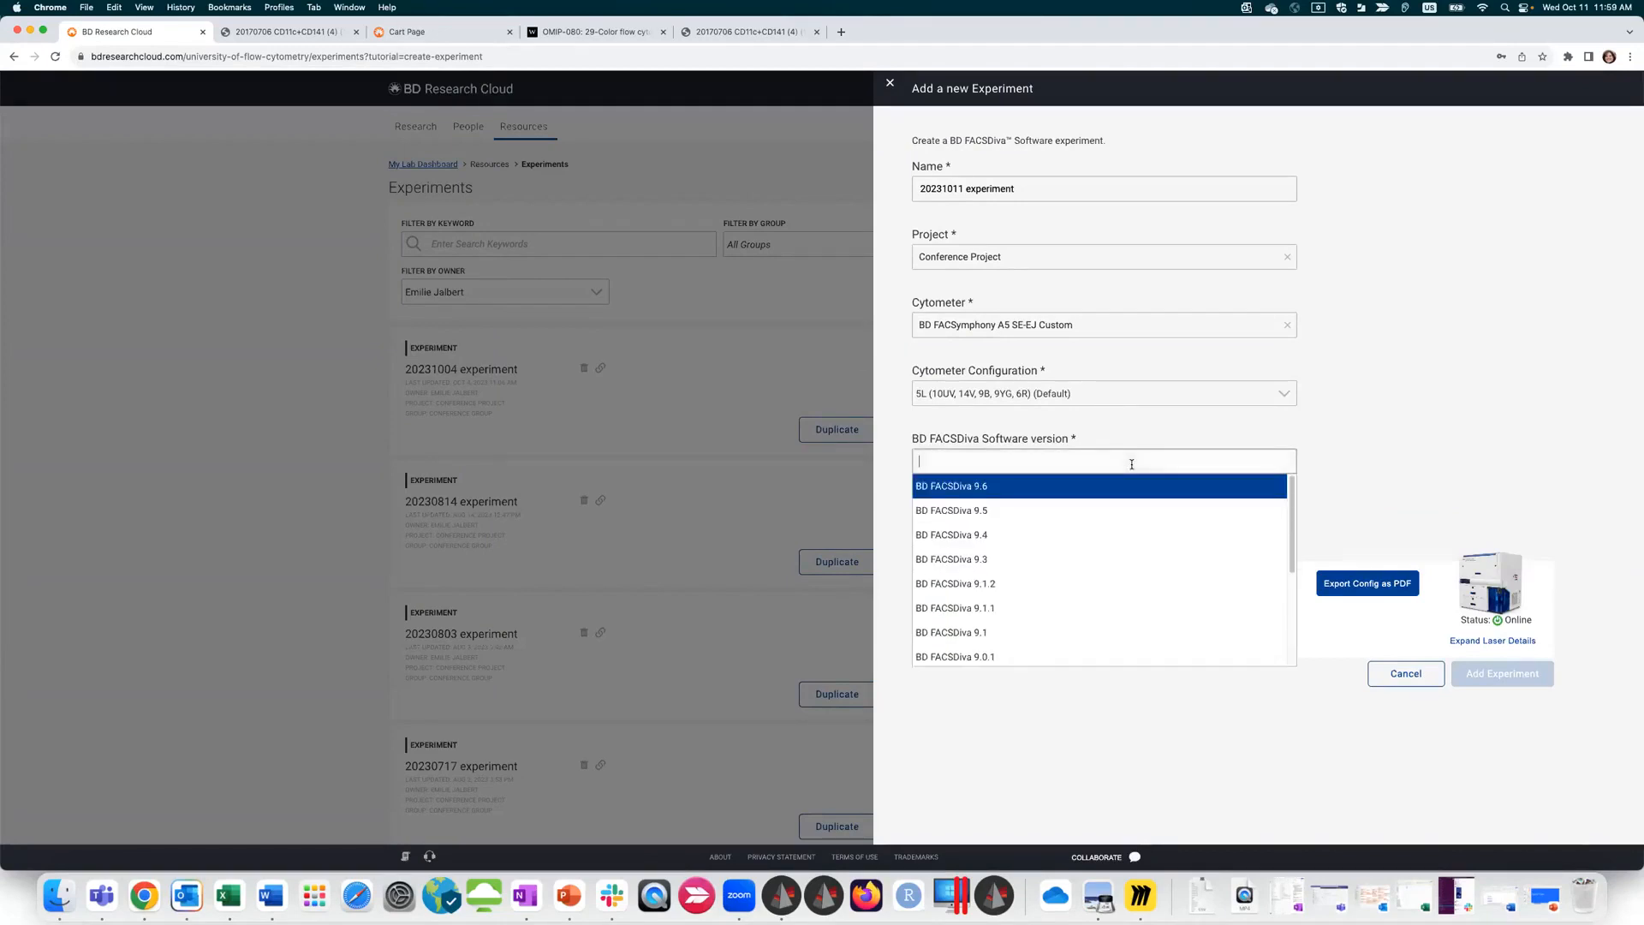
{"action": "left_click", "coordinate": [1090, 535]}
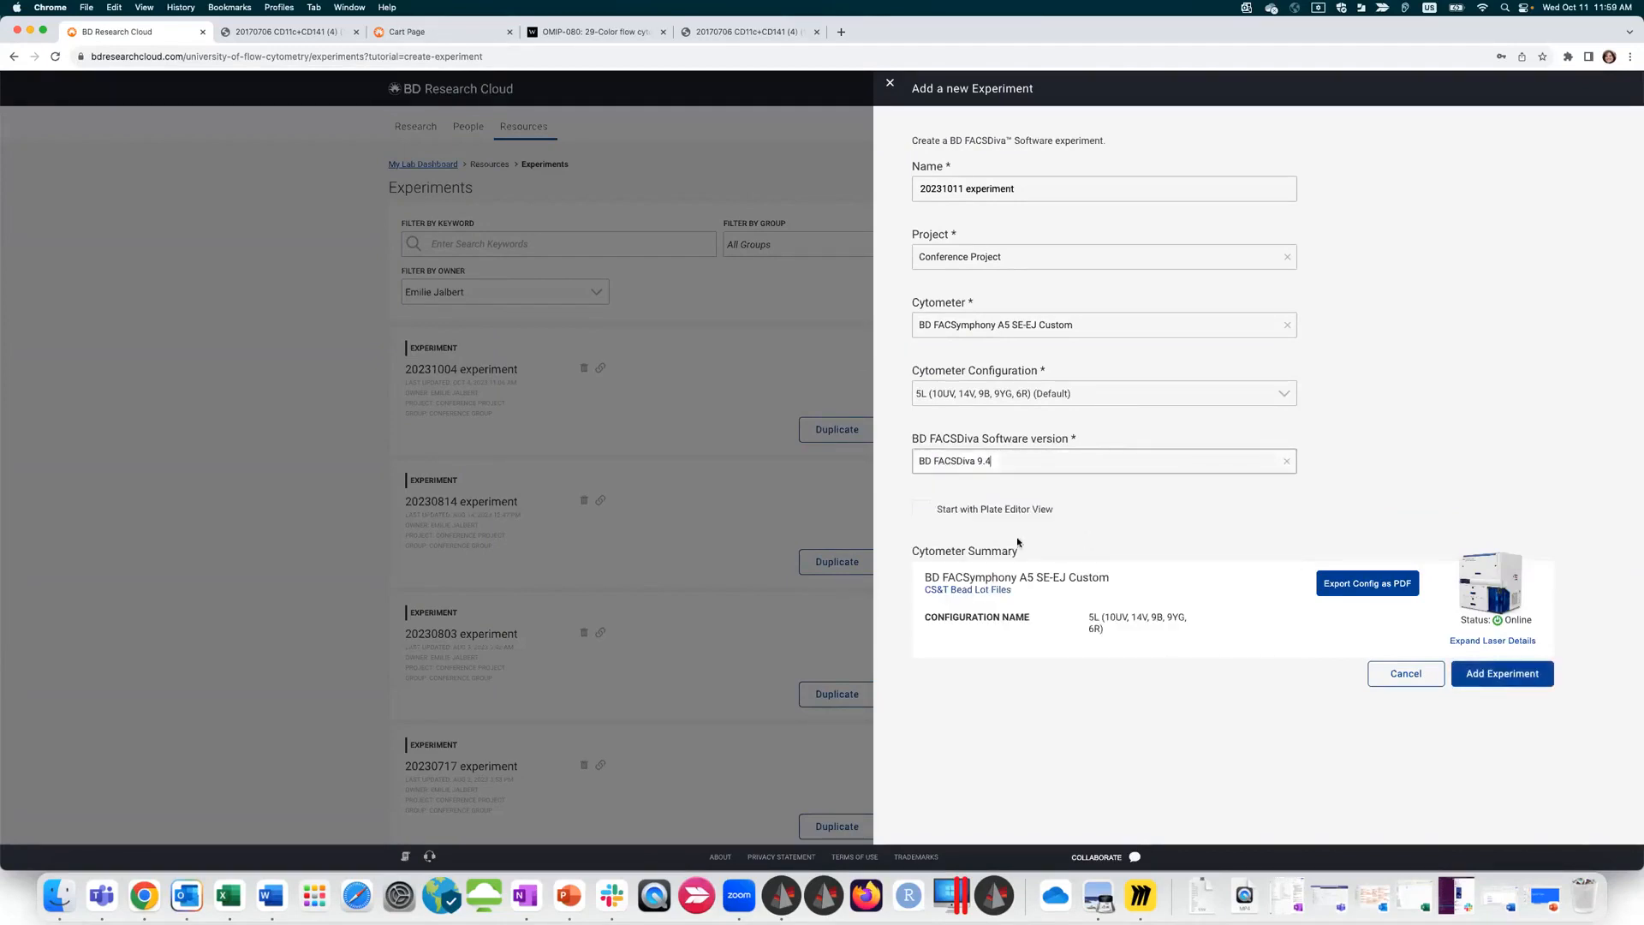
{"action": "left_click", "coordinate": [920, 508]}
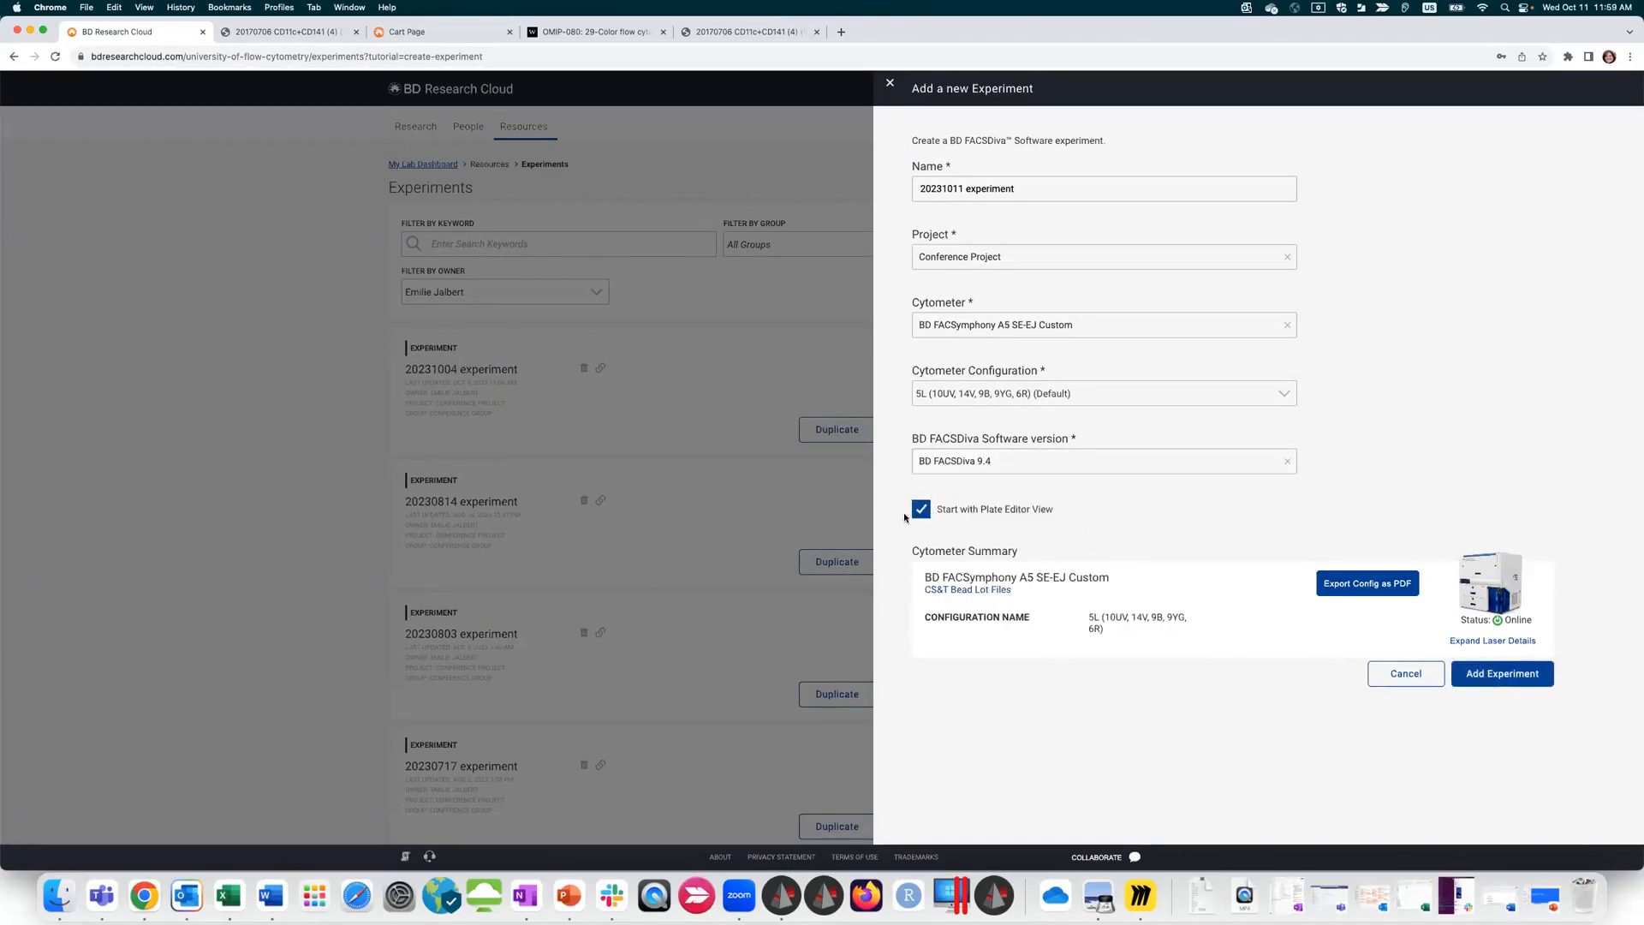
{"action": "left_click", "coordinate": [1476, 674]}
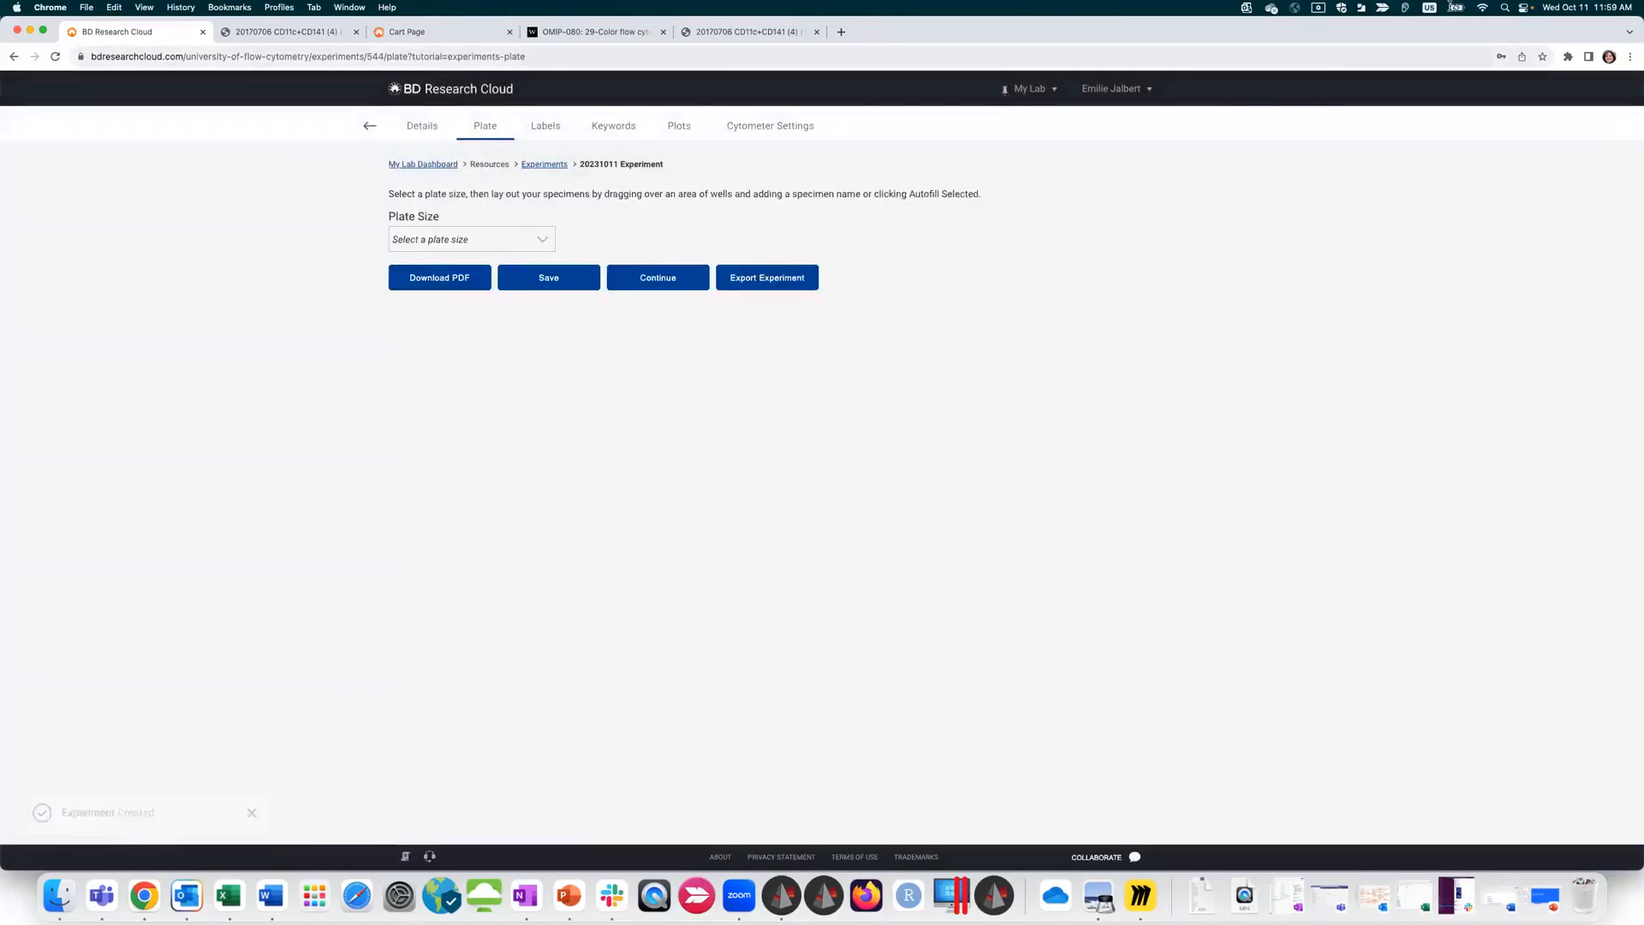
Step: Choose a 96-well U-bottom plate and autofill wells A1 to C10 in a vertical pattern with 3 wells per specimen
{"action": "left_click", "coordinate": [480, 239]}
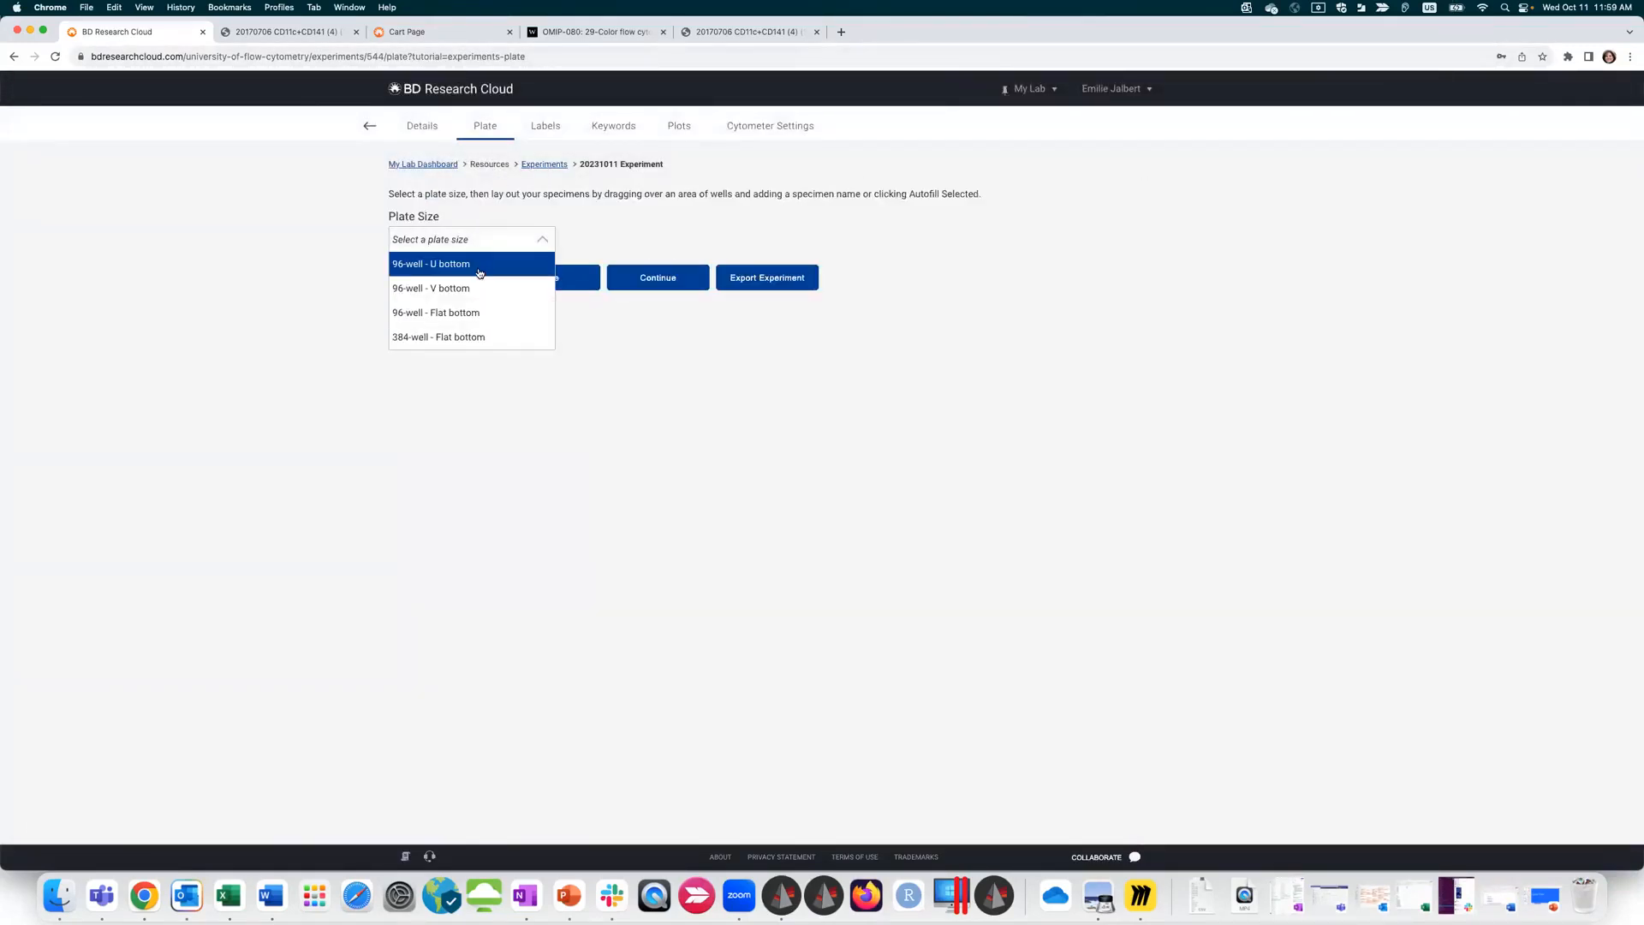
{"action": "left_click", "coordinate": [484, 265]}
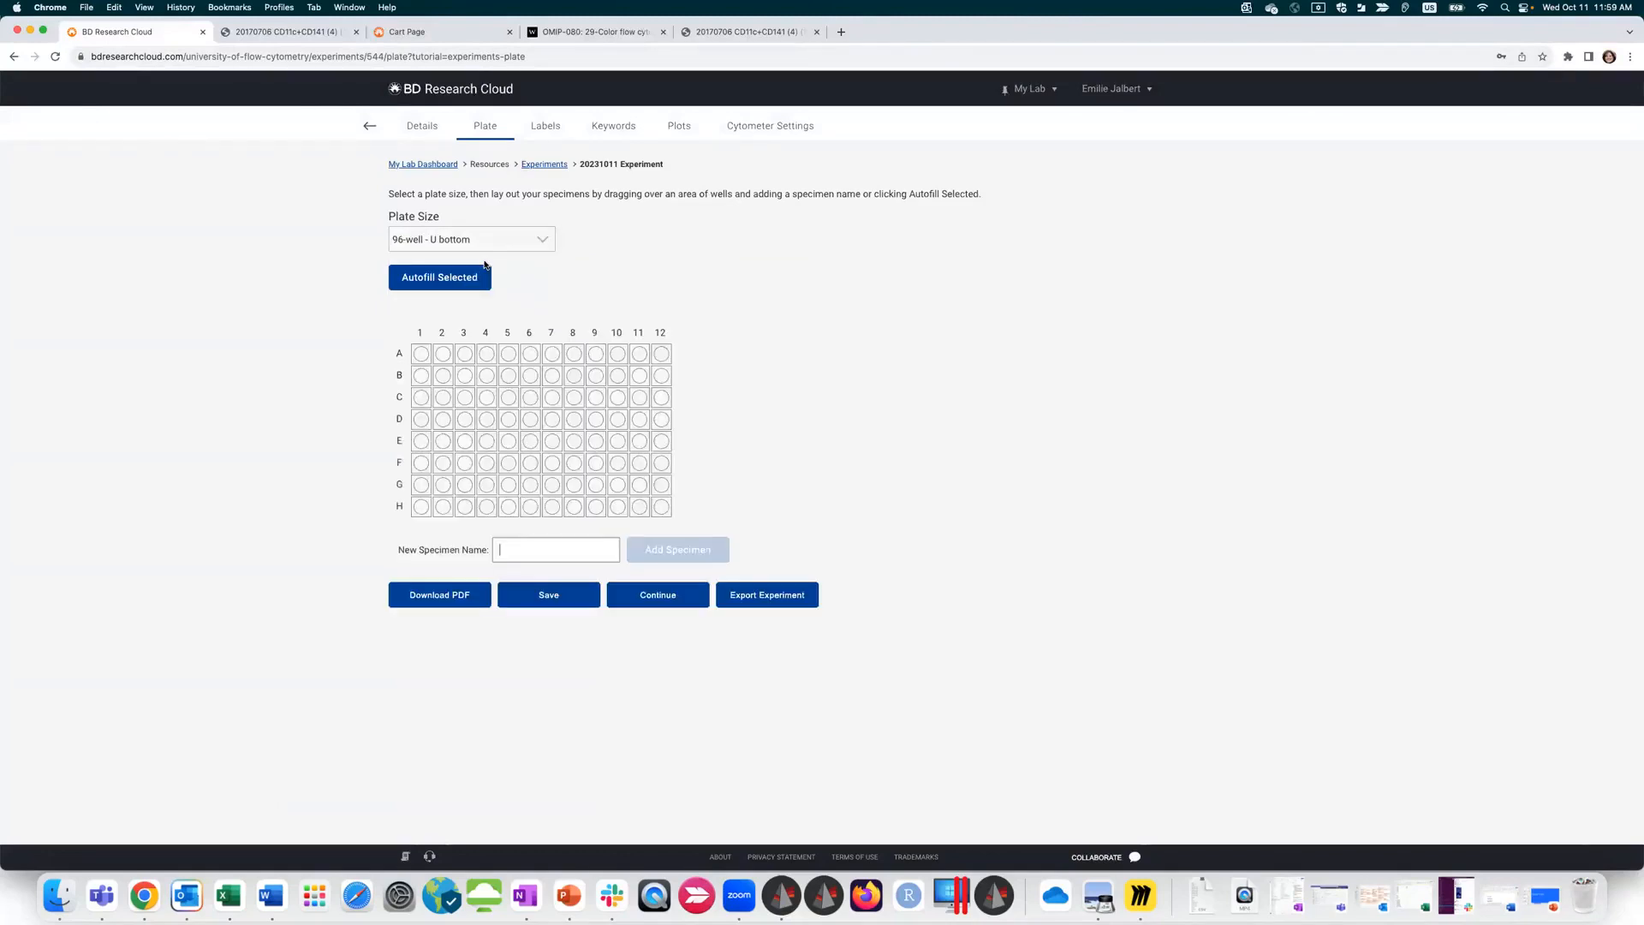
{"action": "left_click_drag", "start_coordinate": [419, 351], "coordinate": [622, 401]}
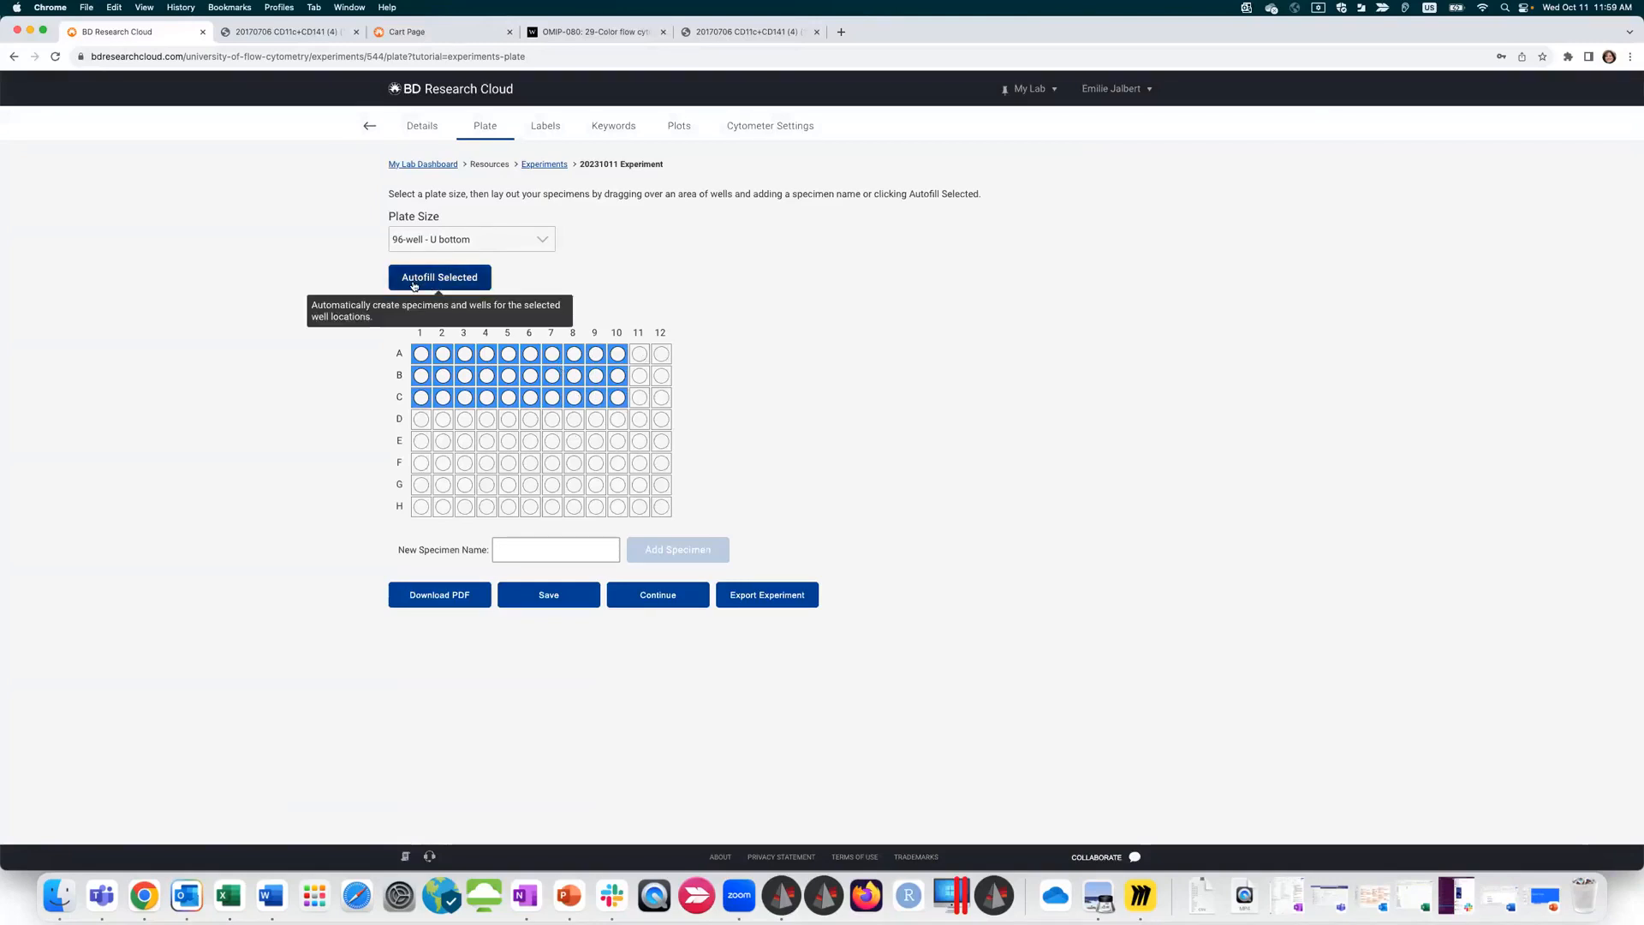
{"action": "left_click", "coordinate": [442, 281]}
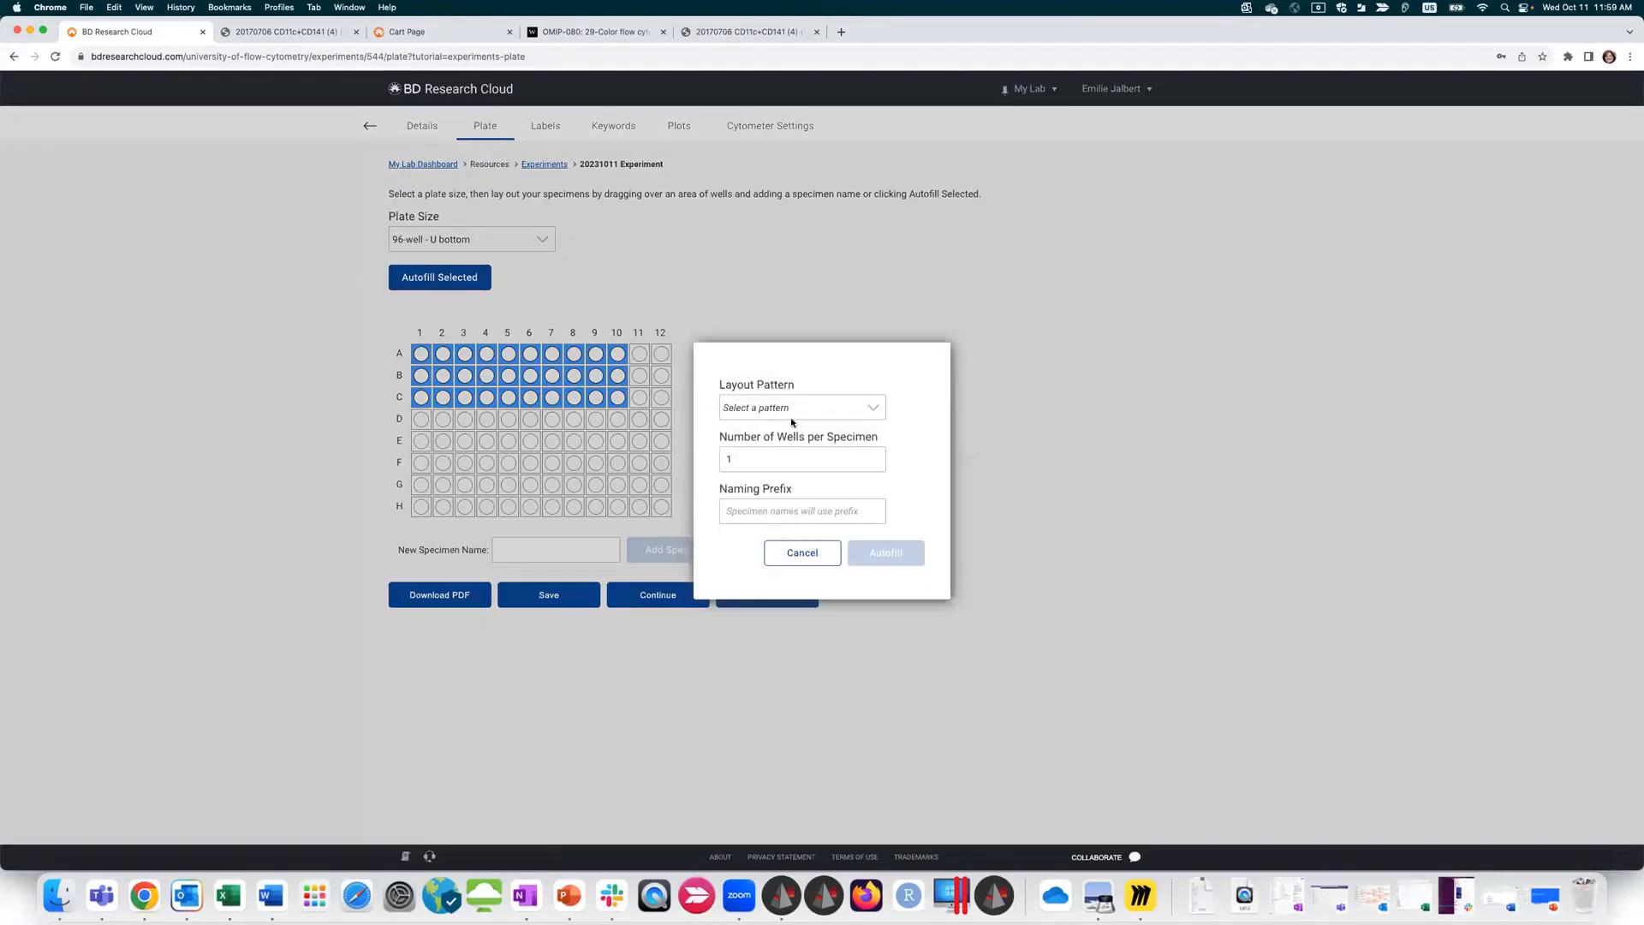
{"action": "left_click", "coordinate": [792, 411]}
{"action": "left_click", "coordinate": [802, 494]}
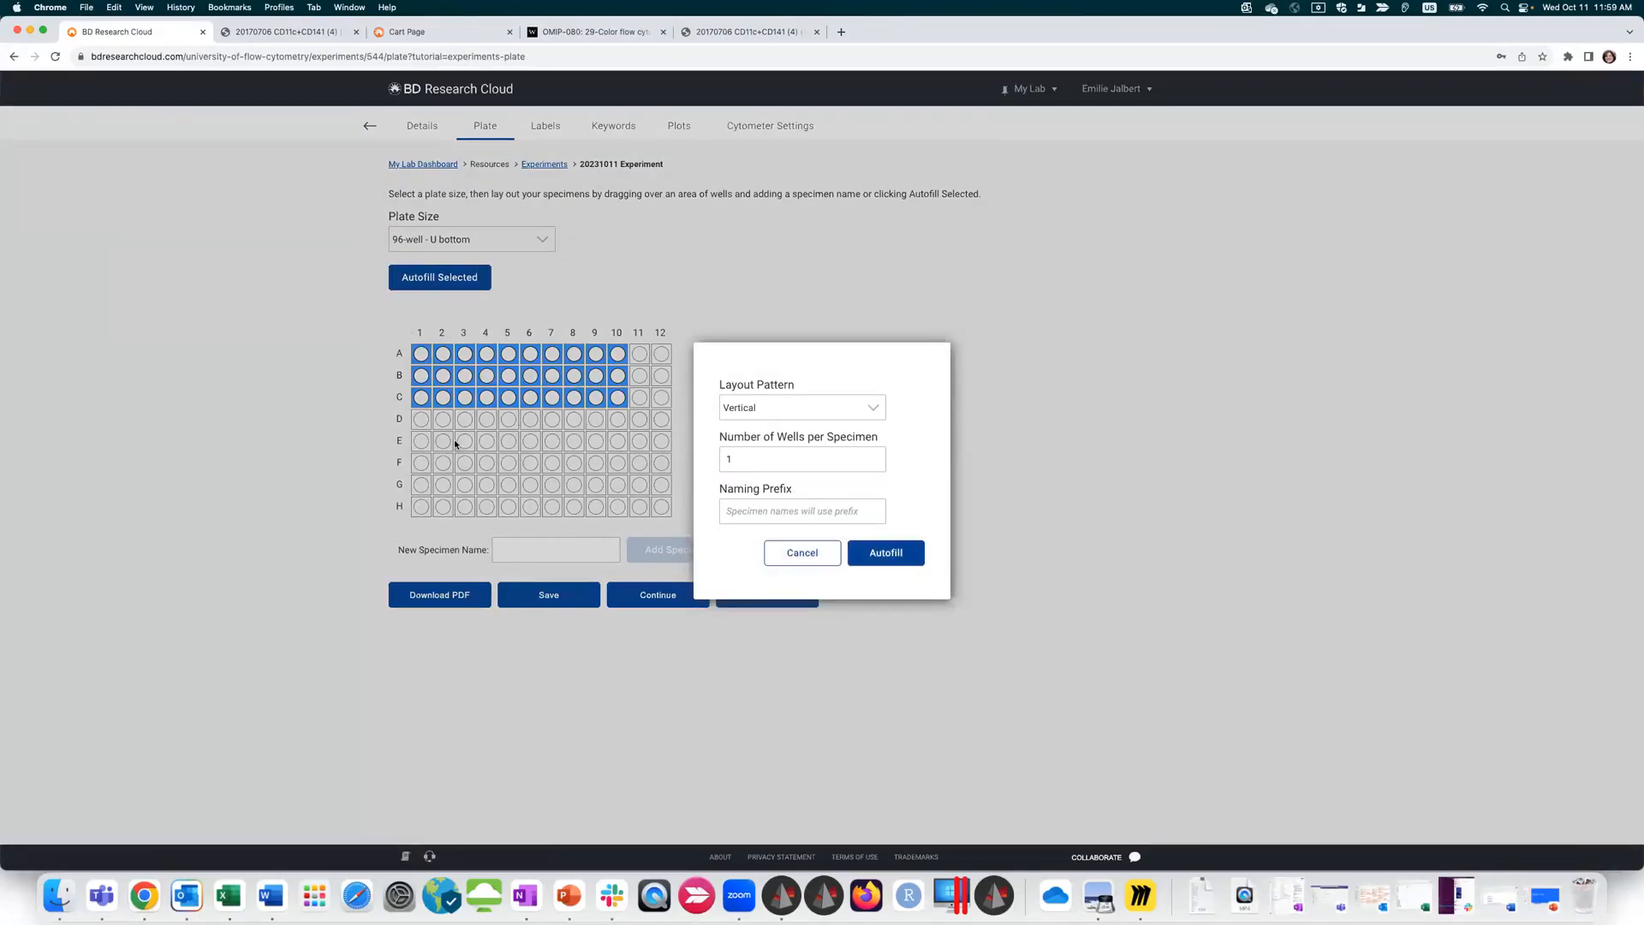
{"action": "left_click", "coordinate": [759, 470]}
{"action": "key", "text": "BackSpace"}
{"action": "type", "text": "3"}
{"action": "left_click", "coordinate": [880, 551]}
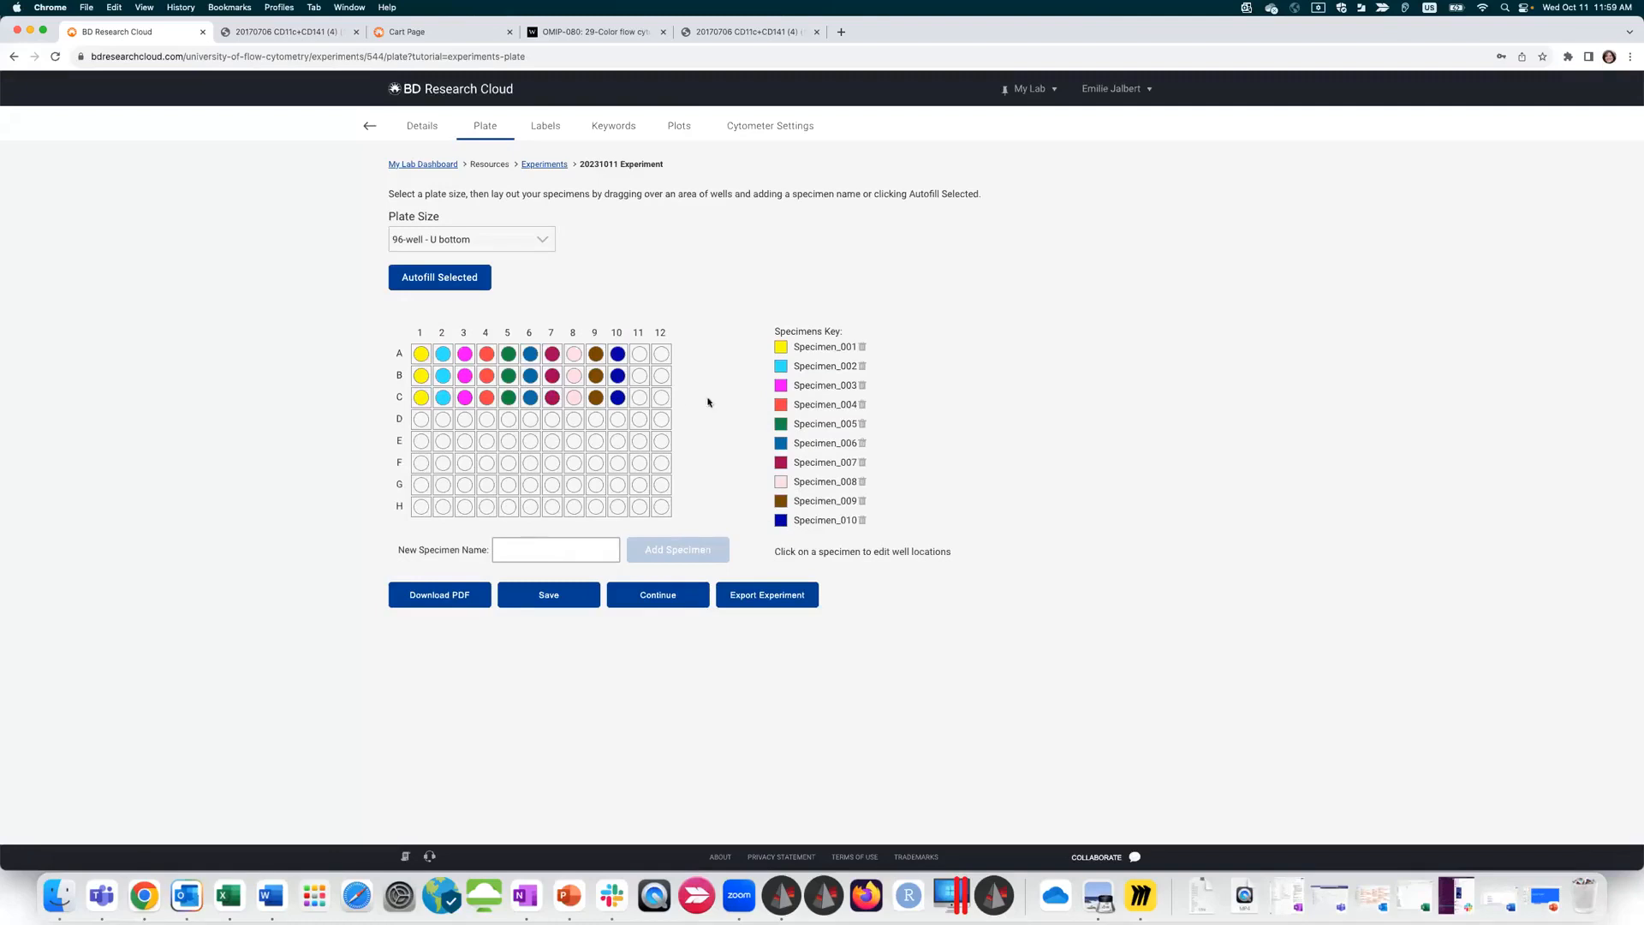
Step: Apply 20230301 panel A as labels to all specimens and tubes, and hide the unused parameters
{"action": "left_click", "coordinate": [657, 596]}
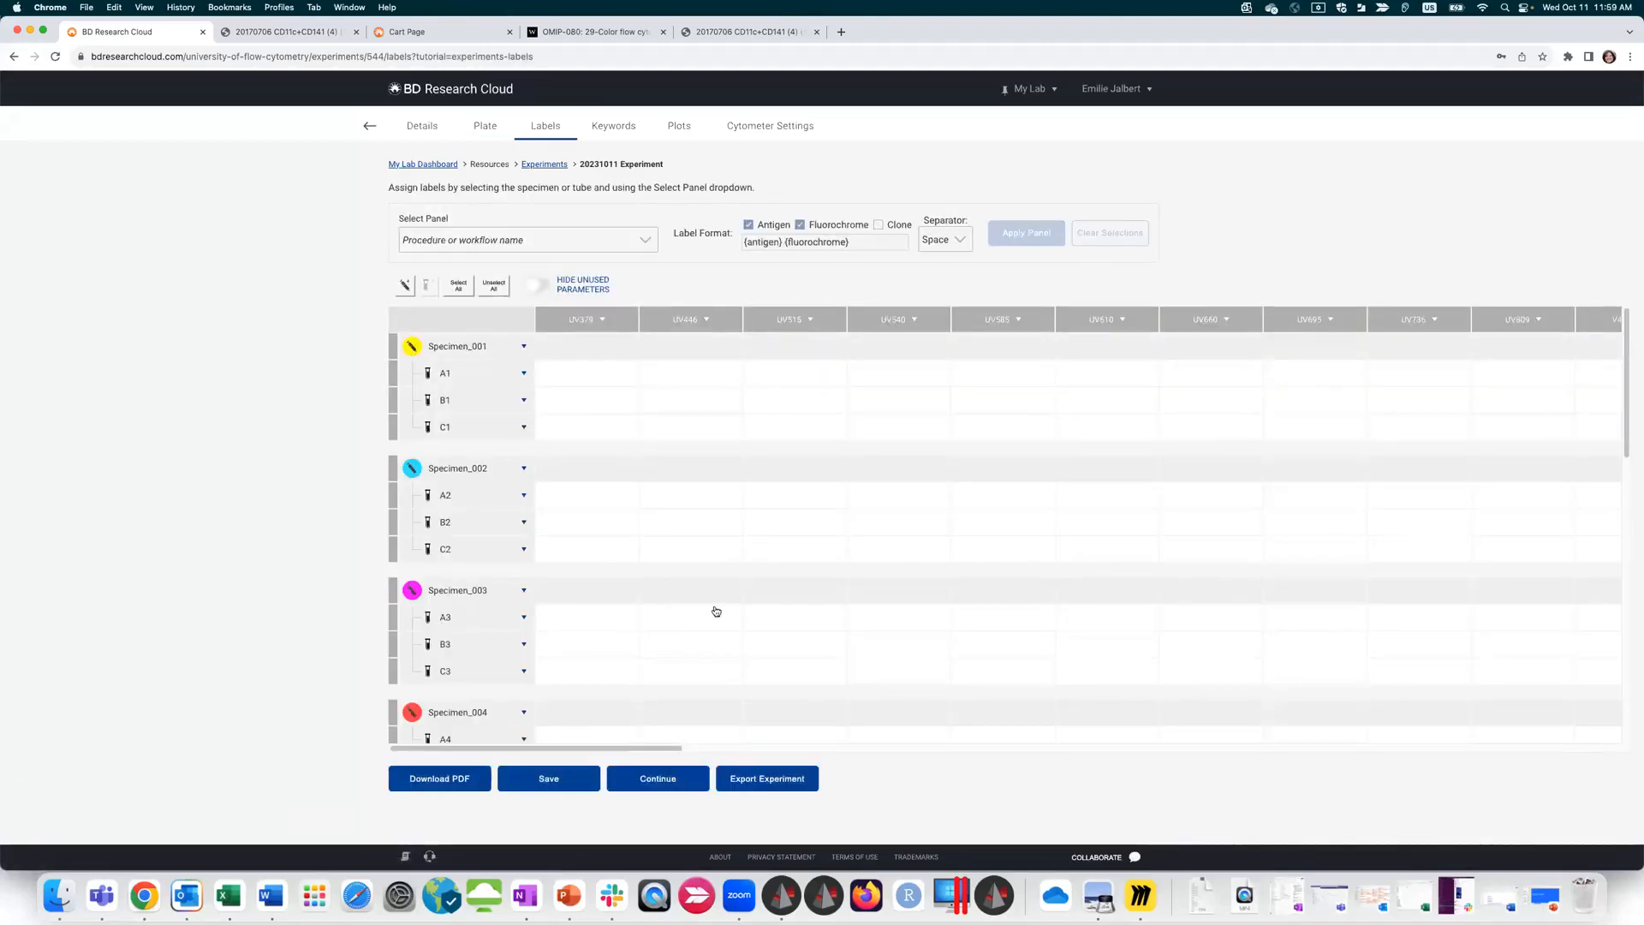
{"action": "left_click", "coordinate": [459, 285]}
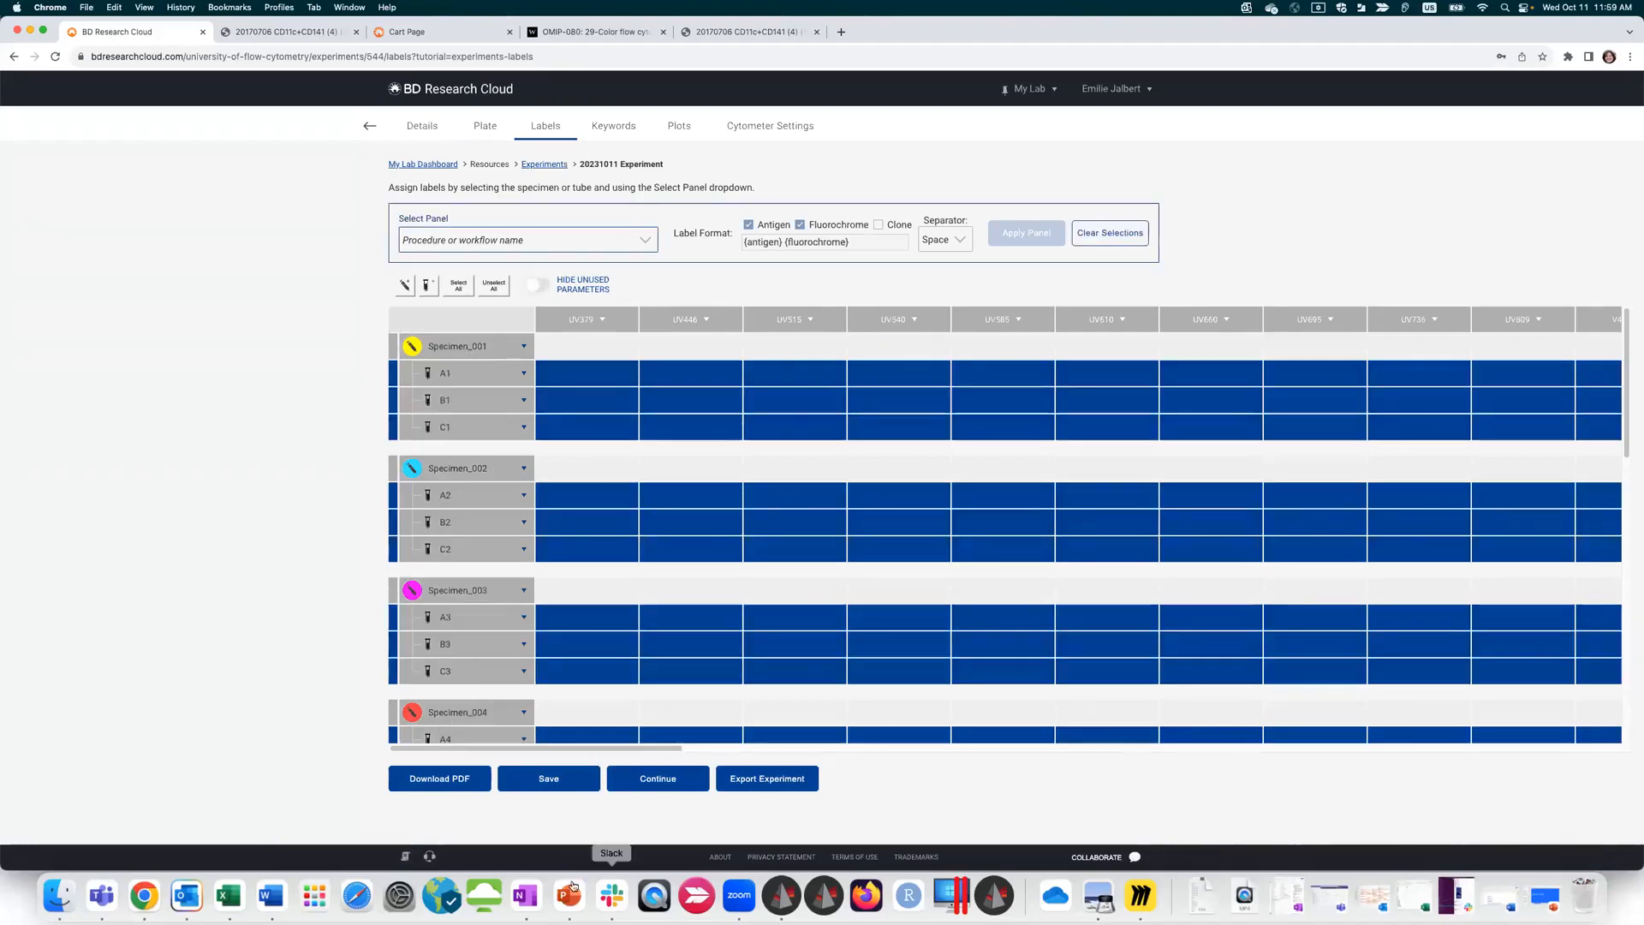
{"action": "left_click", "coordinate": [644, 240]}
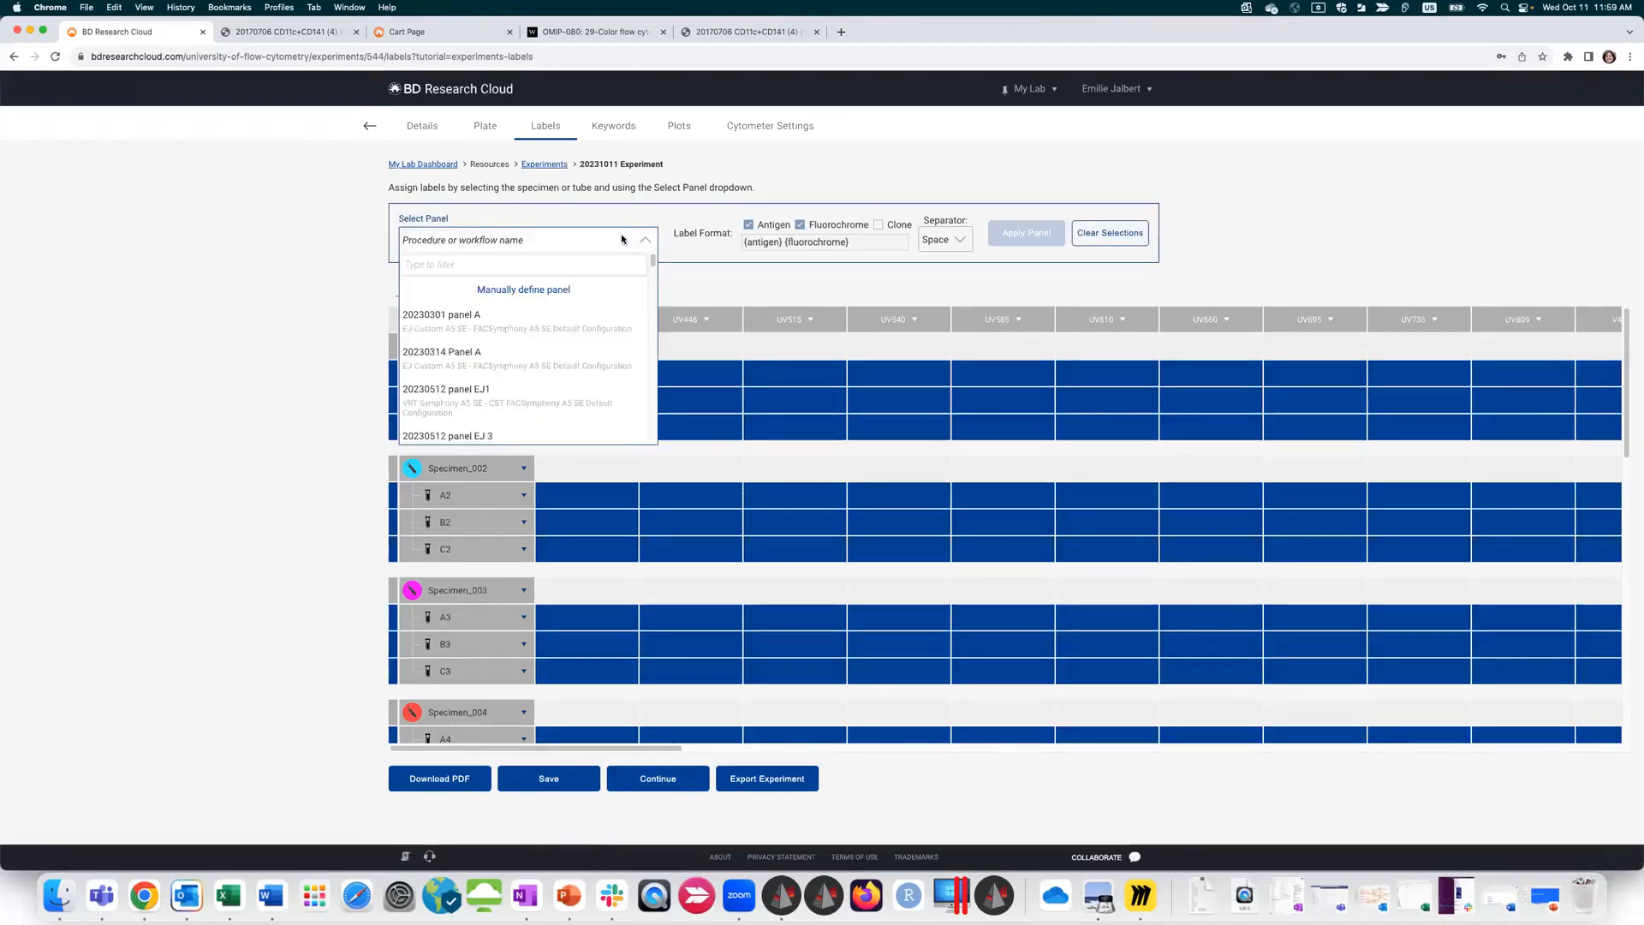
{"action": "left_click", "coordinate": [541, 330]}
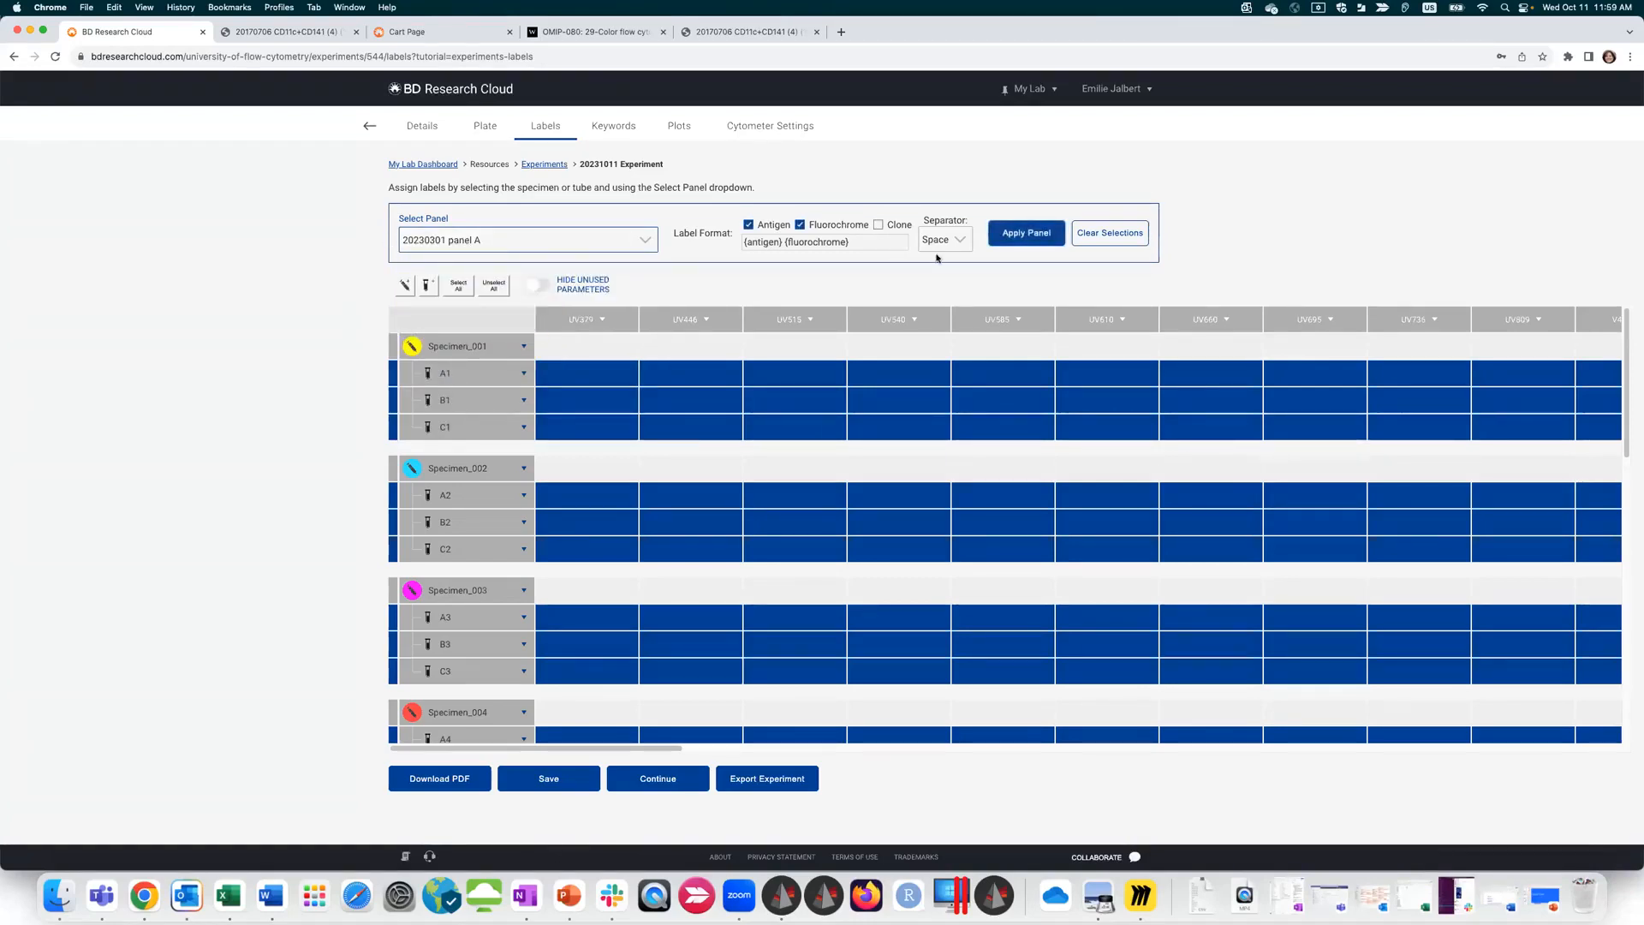
{"action": "left_click", "coordinate": [1013, 241]}
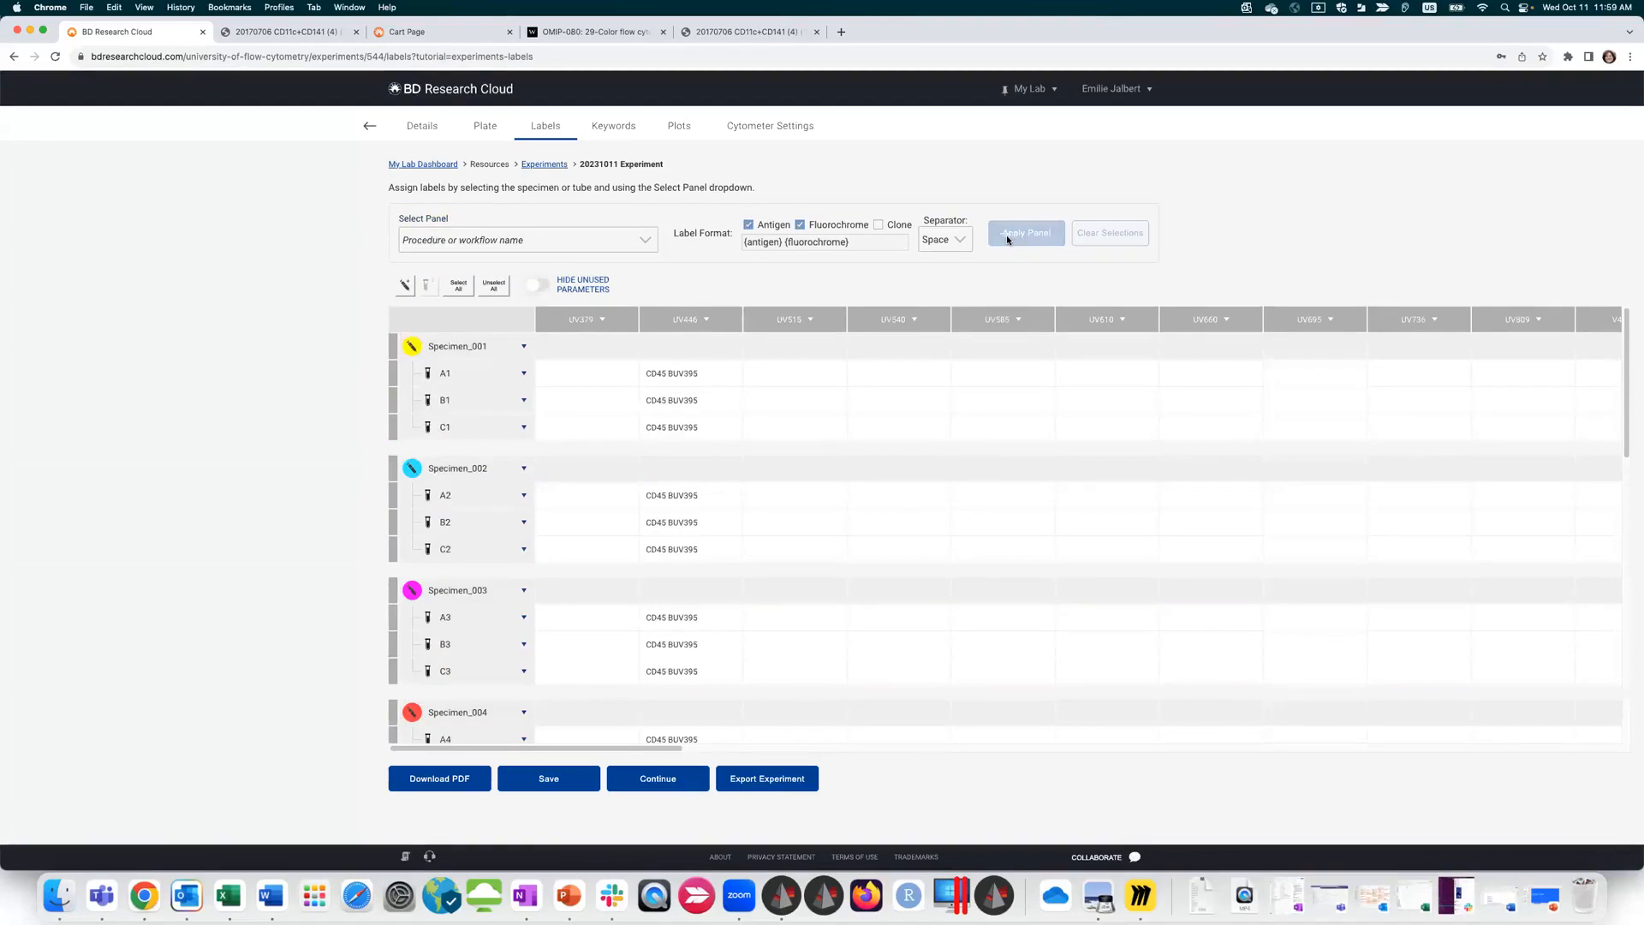
{"action": "left_click", "coordinate": [541, 289]}
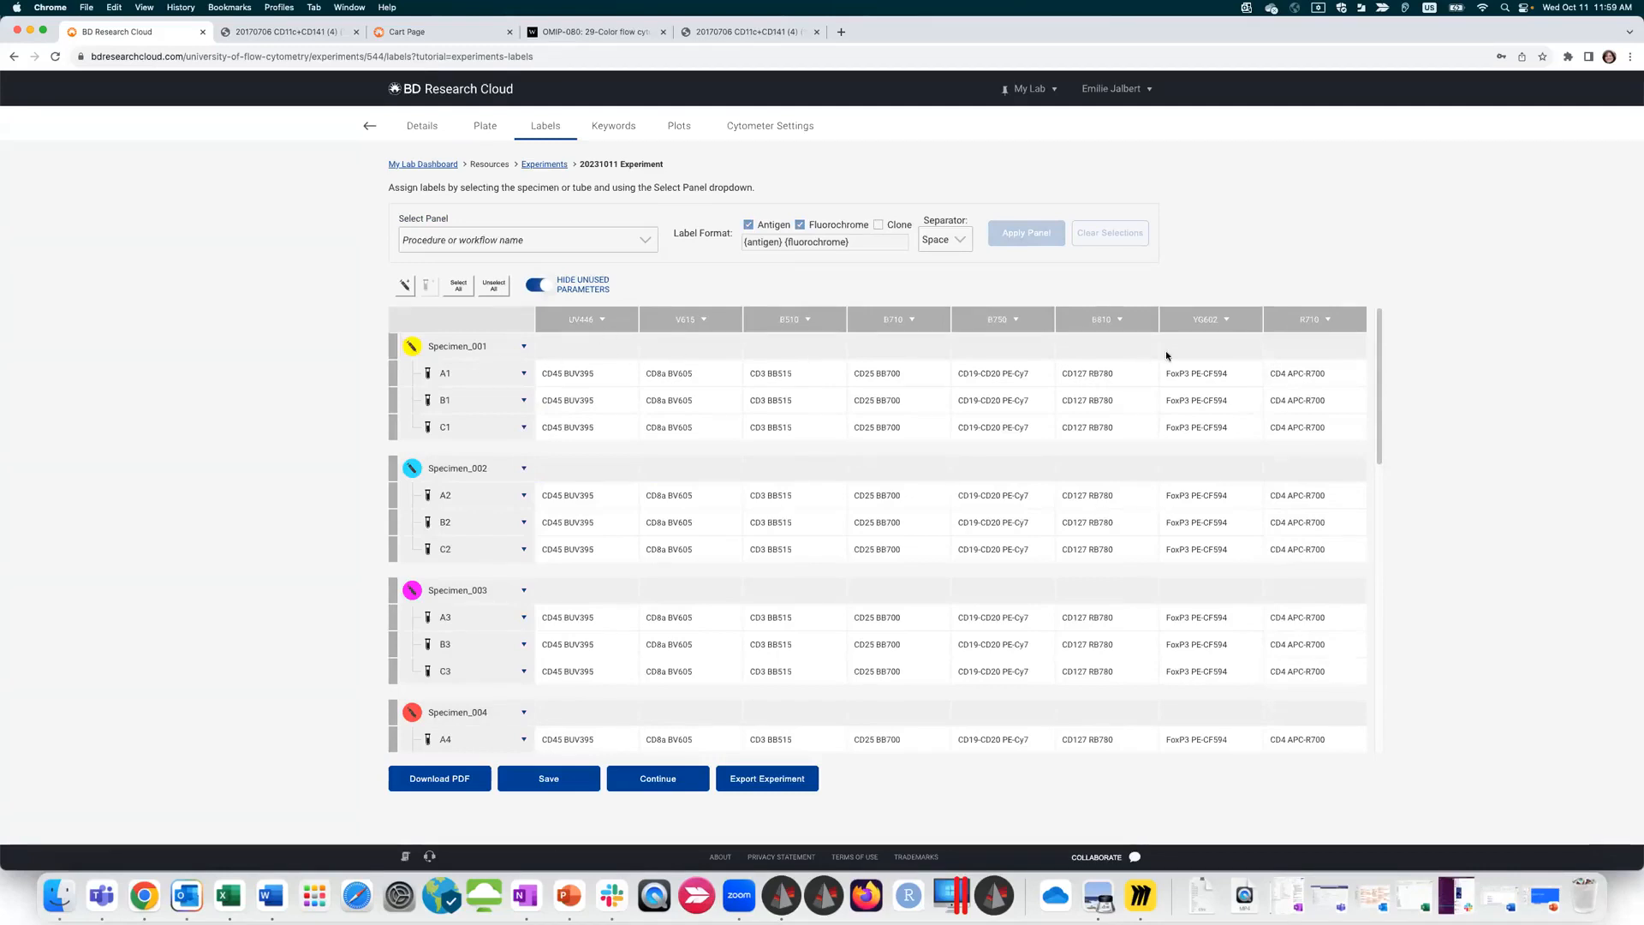
{"action": "scroll", "coordinate": [1230, 556], "scroll_direction": "down", "scroll_amount": 2}
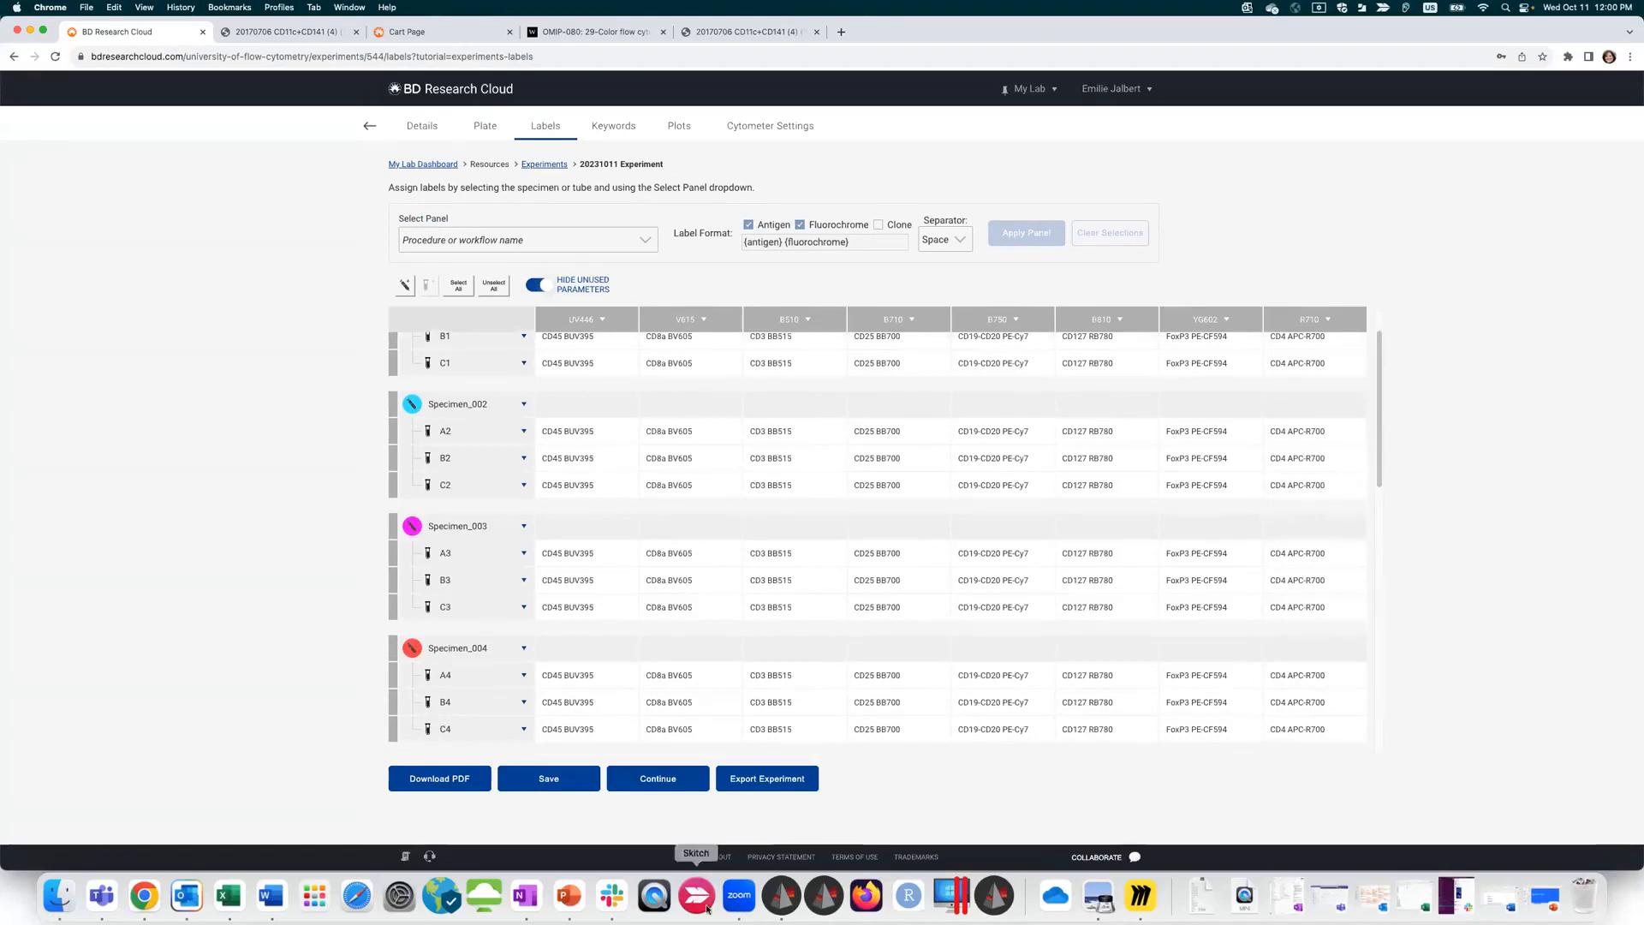
Step: Continue to the experiment's keywords, add two keyword columns beside Well ID, and select the whole keyword table
{"action": "left_click", "coordinate": [666, 780]}
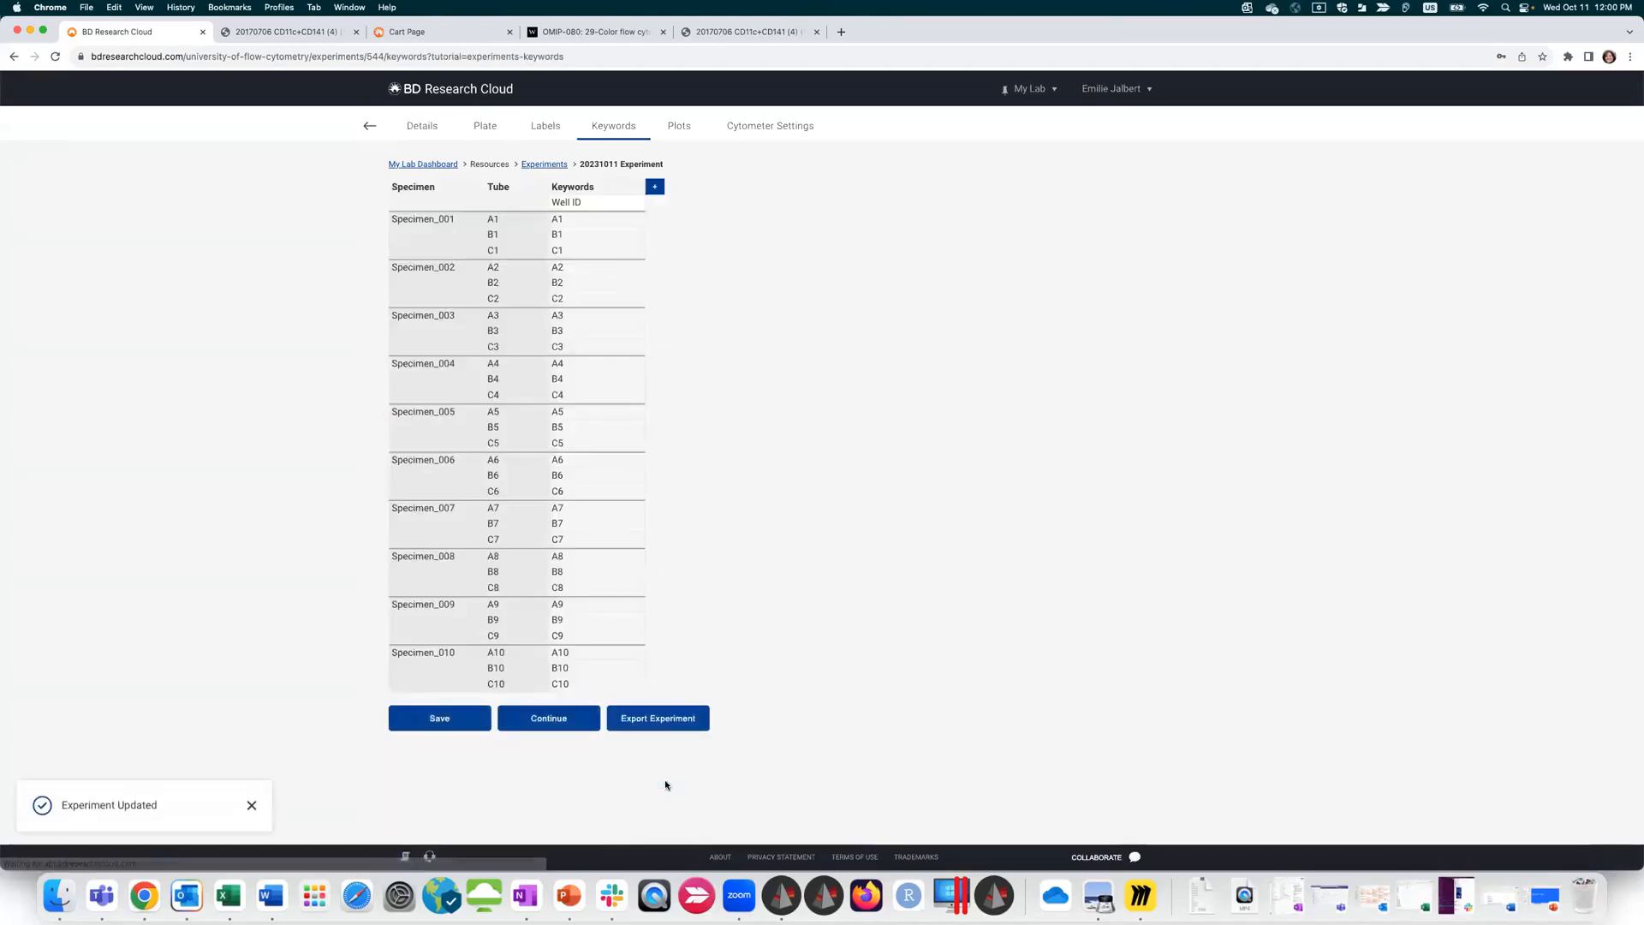
{"action": "left_click", "coordinate": [655, 186]}
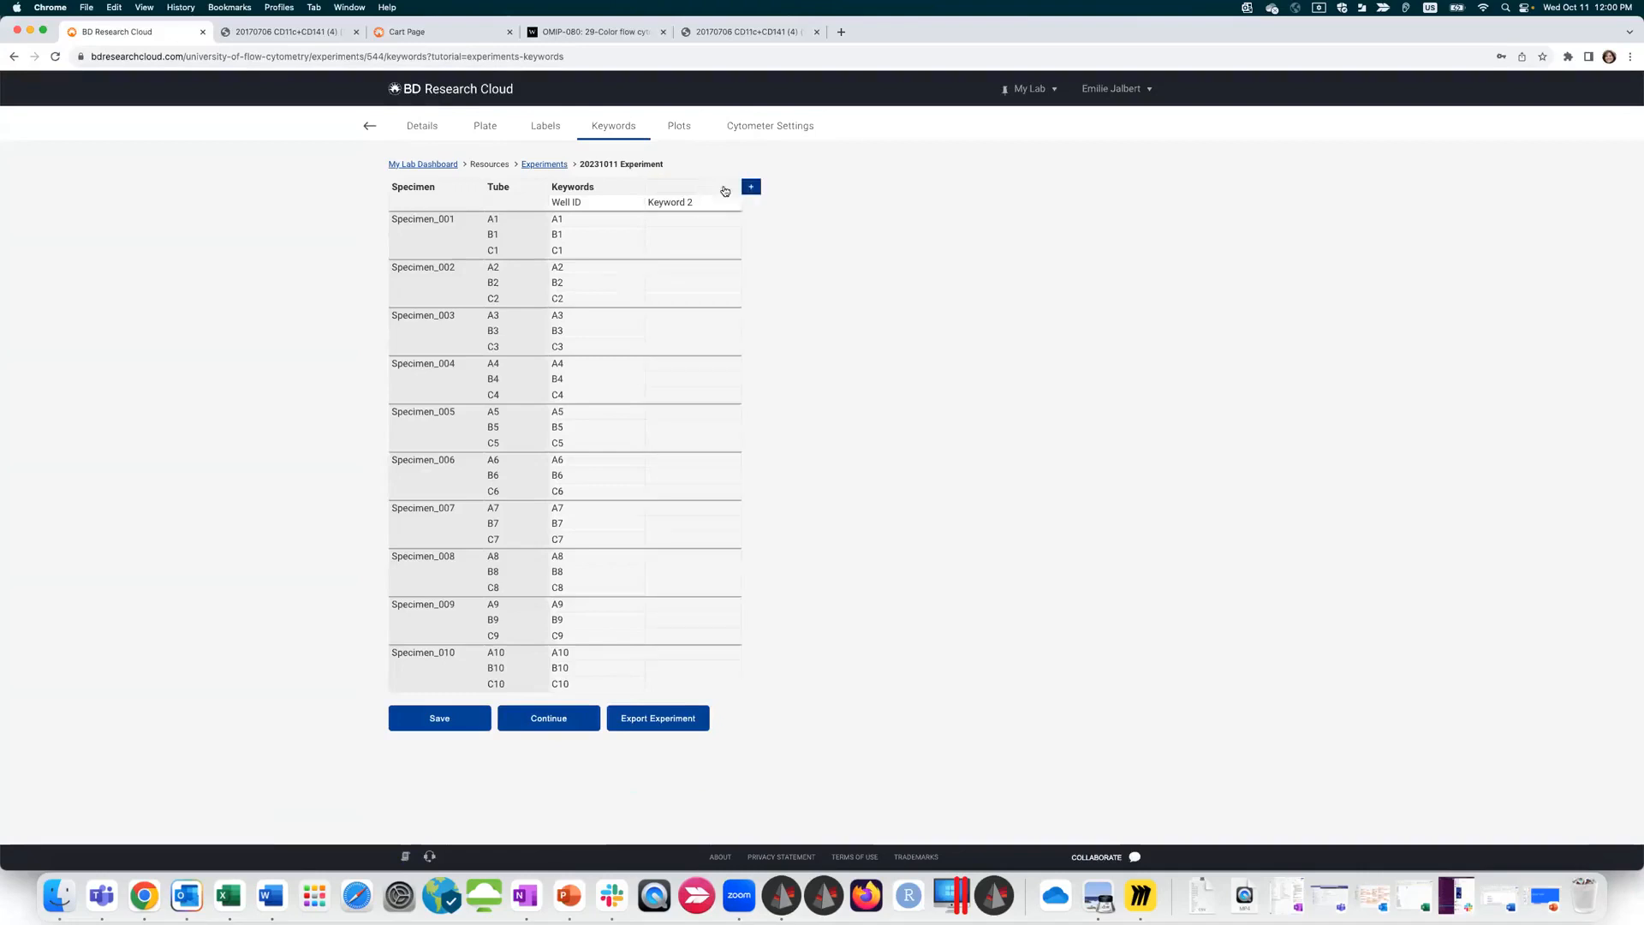
{"action": "left_click", "coordinate": [753, 187]}
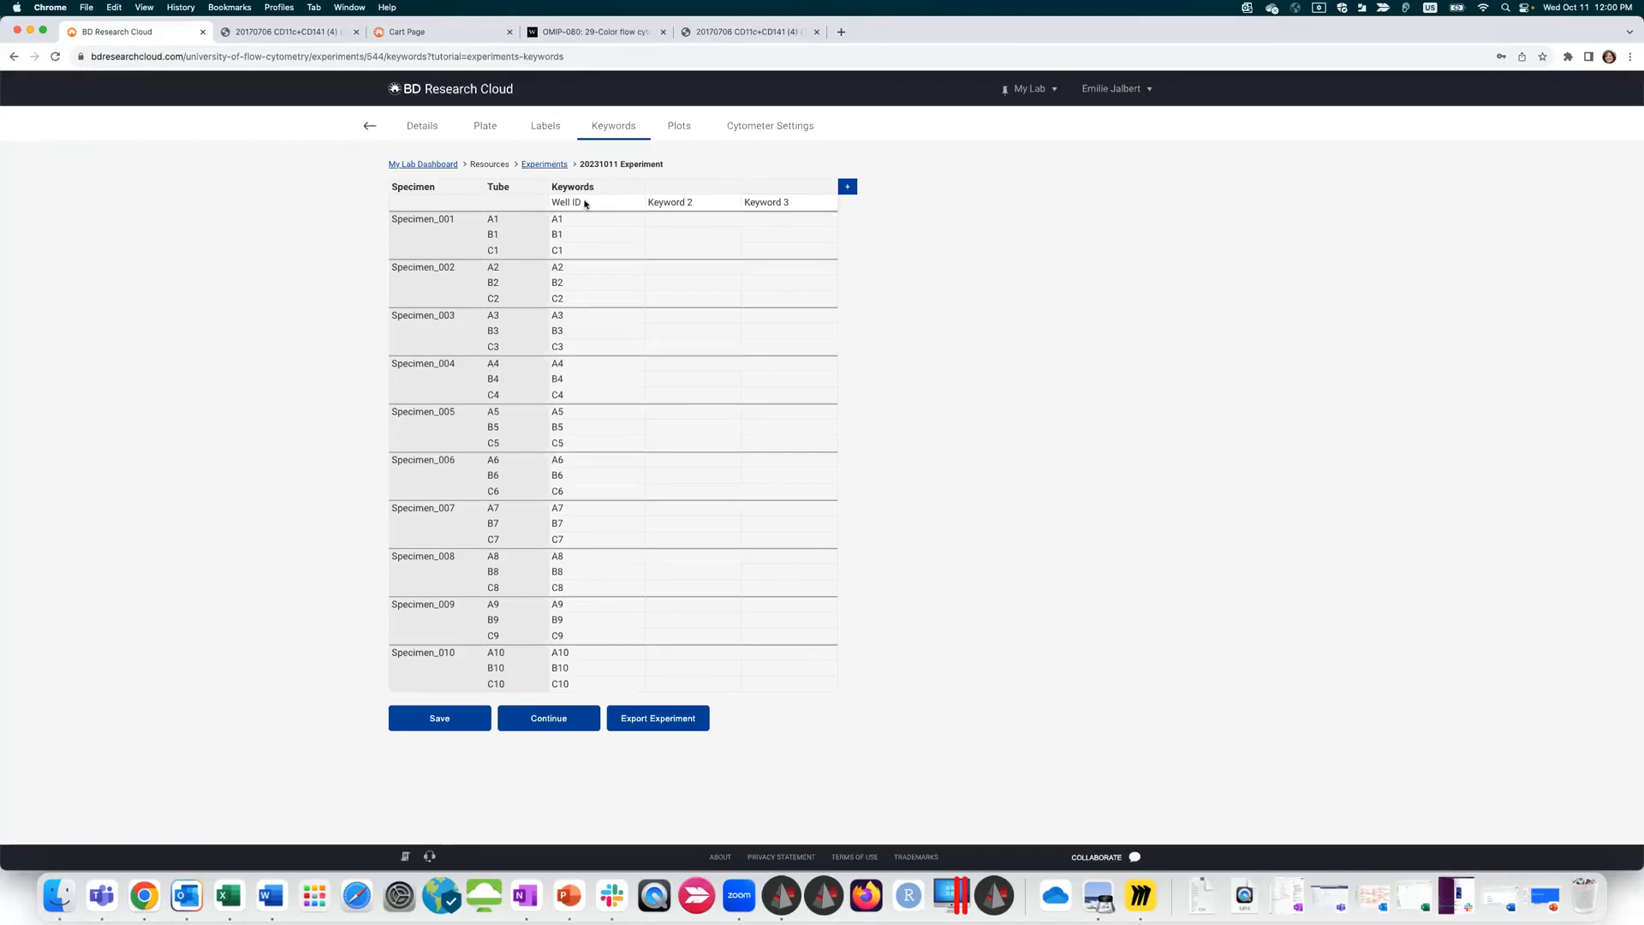
{"action": "left_click_drag", "start_coordinate": [587, 204], "coordinate": [773, 693]}
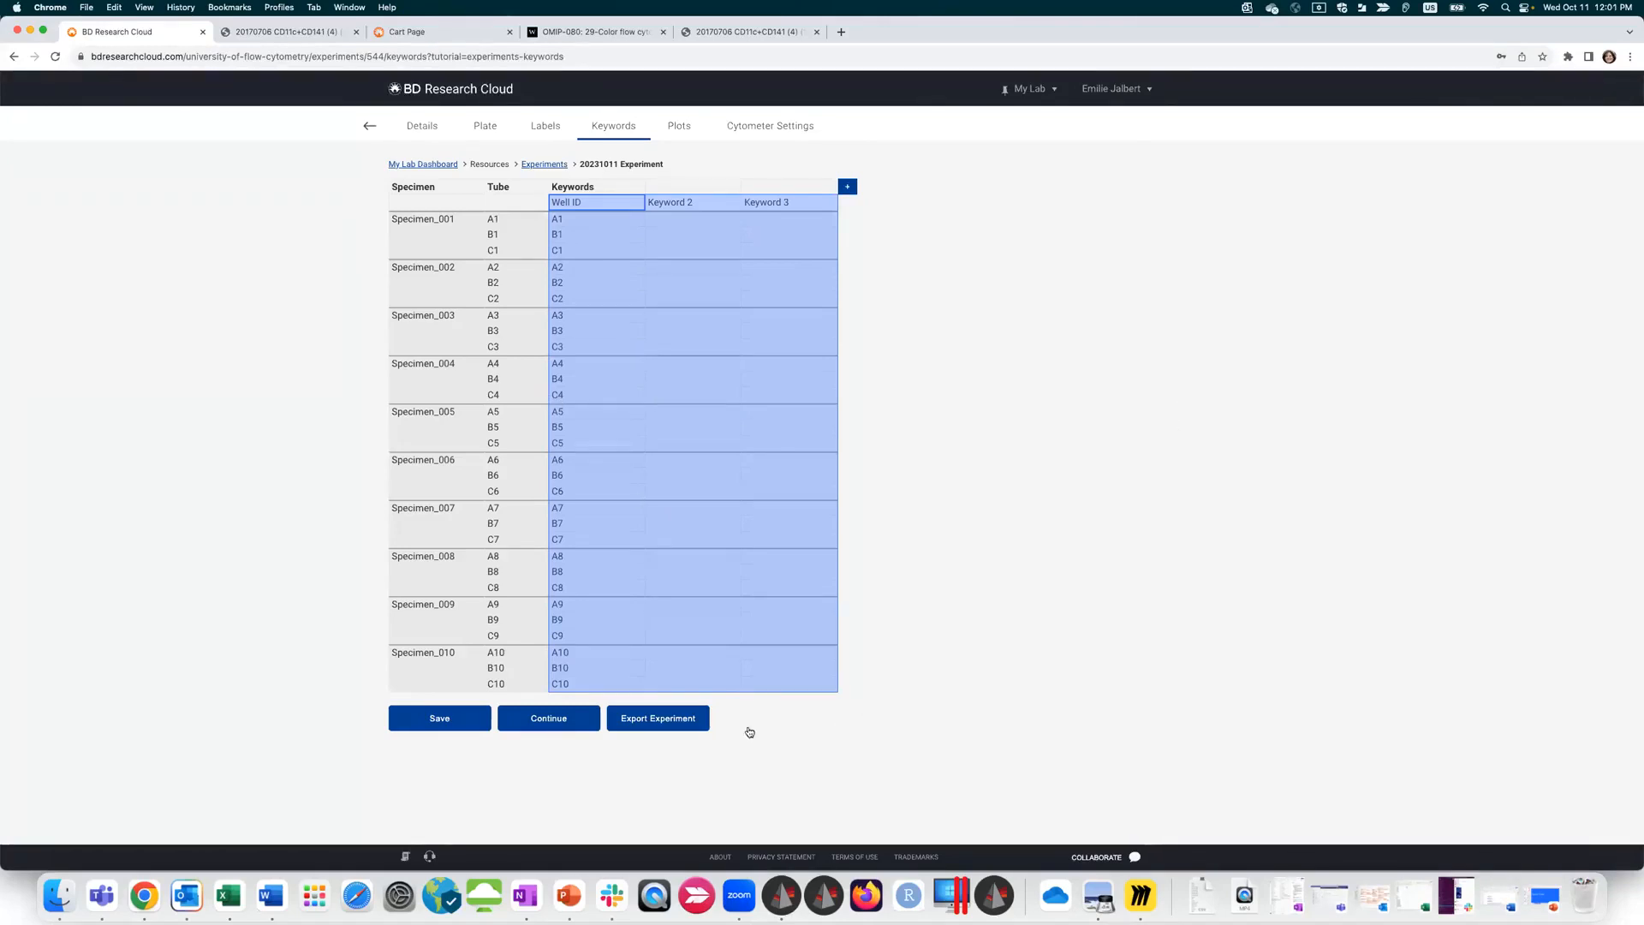
Step: Try the N vs N plots on Global Sheet 1, clear them and add the FSC-A vs SSC-A scatter plot
{"action": "left_click", "coordinate": [567, 721]}
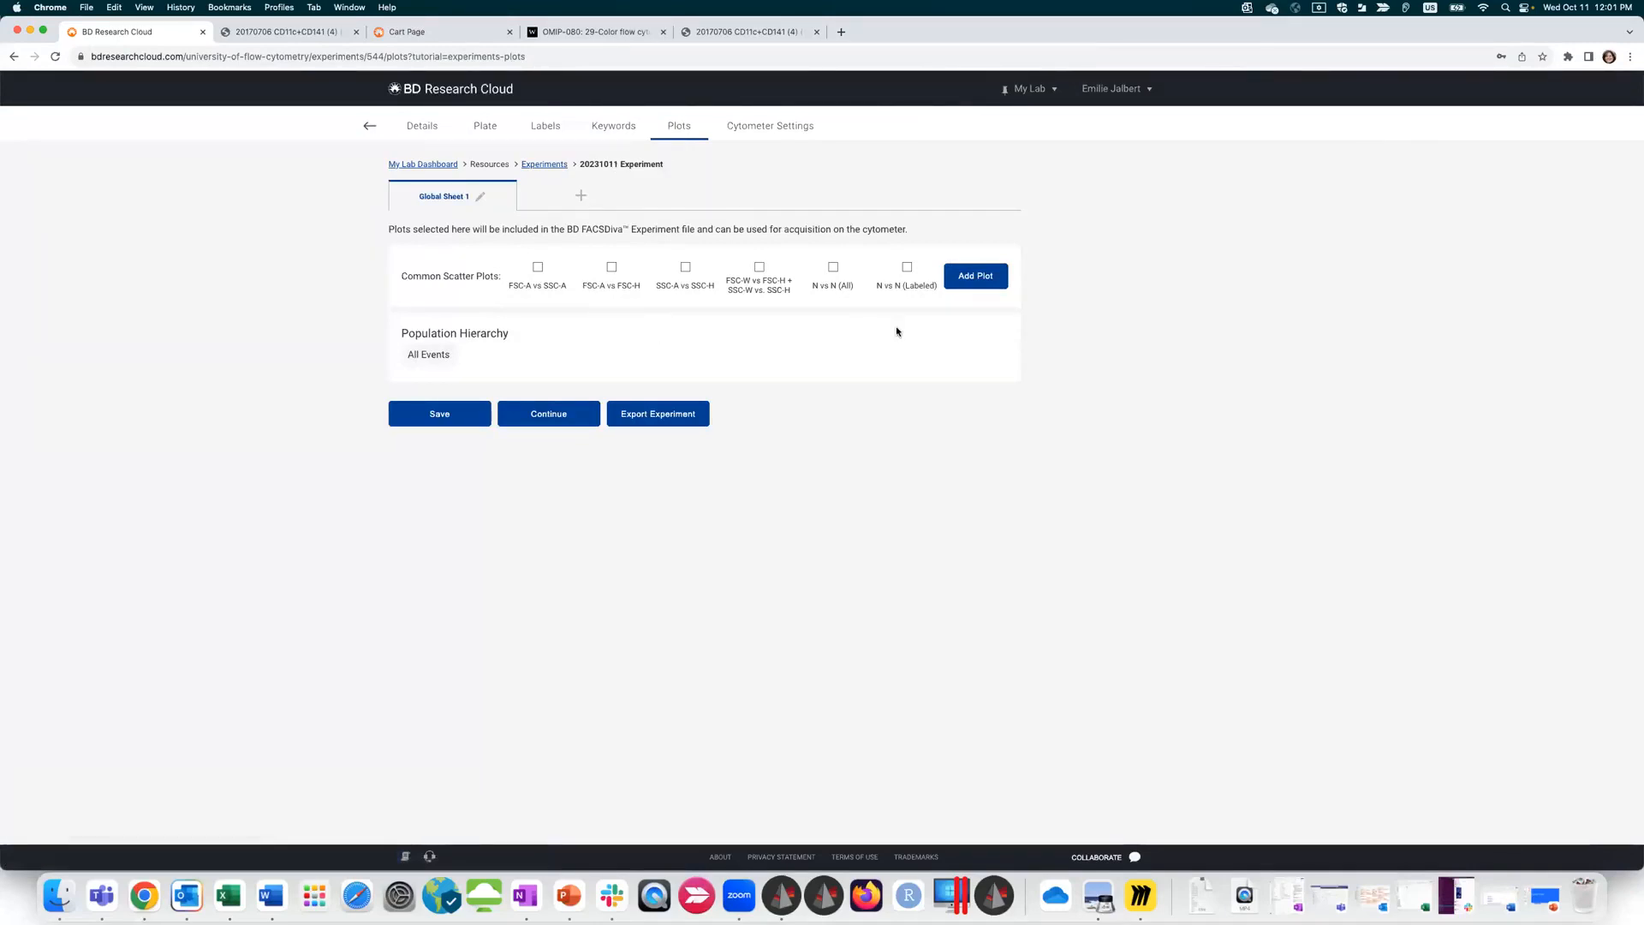
{"action": "left_click", "coordinate": [832, 268]}
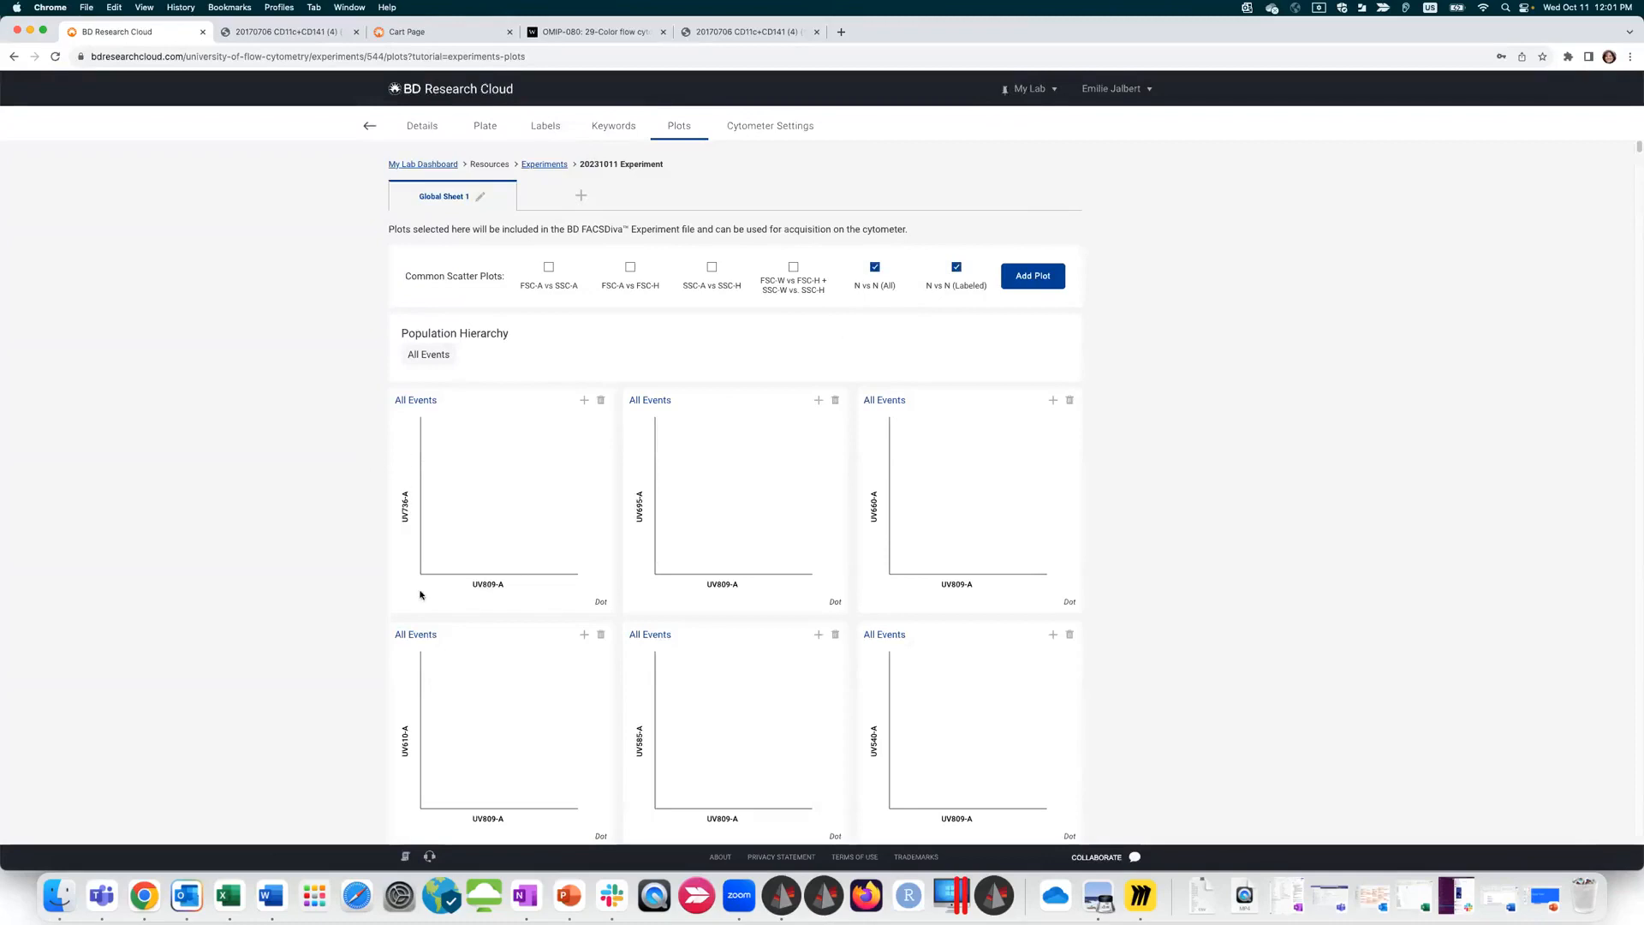
{"action": "left_click", "coordinate": [874, 268]}
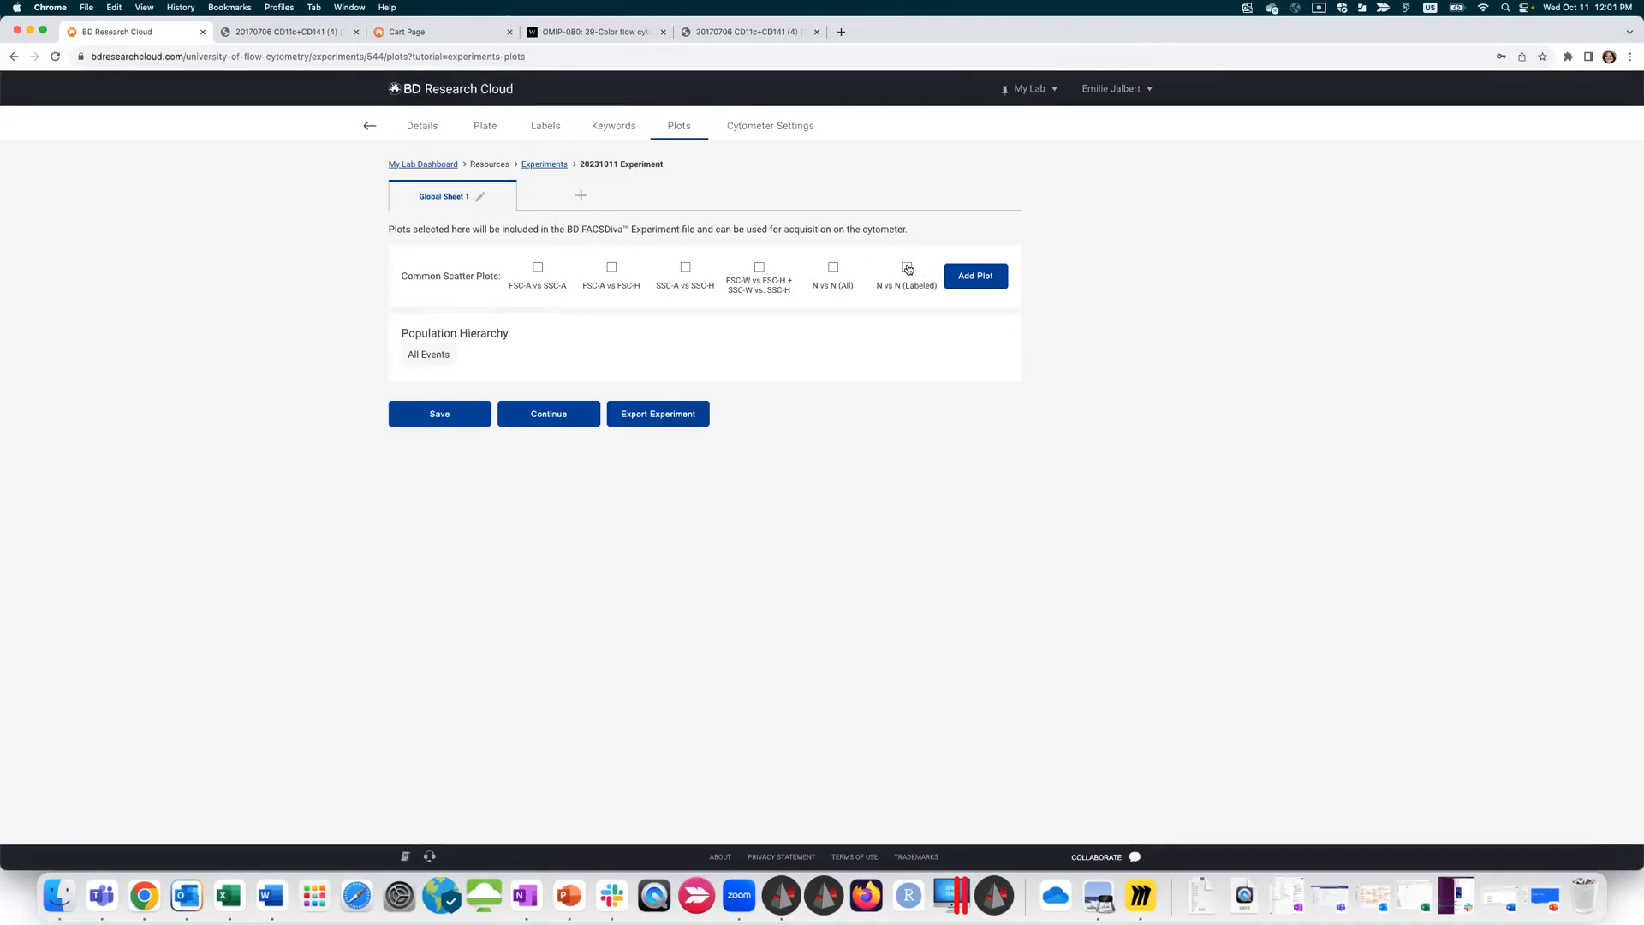
{"action": "left_click", "coordinate": [538, 267]}
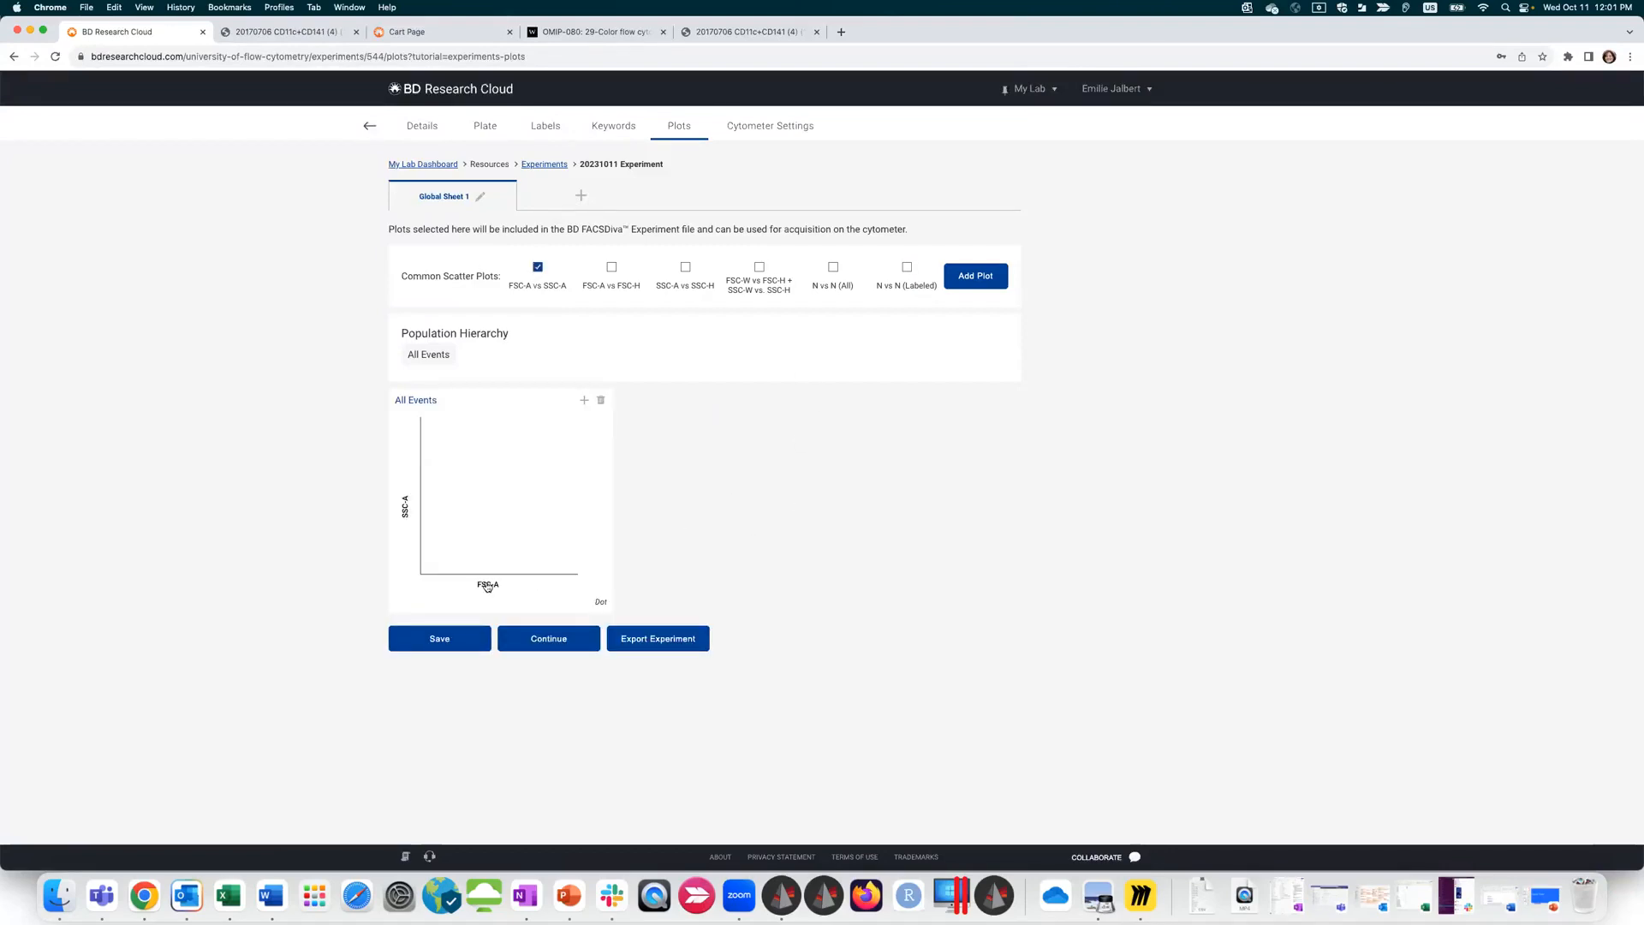
Step: Add a polygon gate to the FSC-A vs SSC-A plot and rename its population Lympho
{"action": "left_click", "coordinate": [584, 399]}
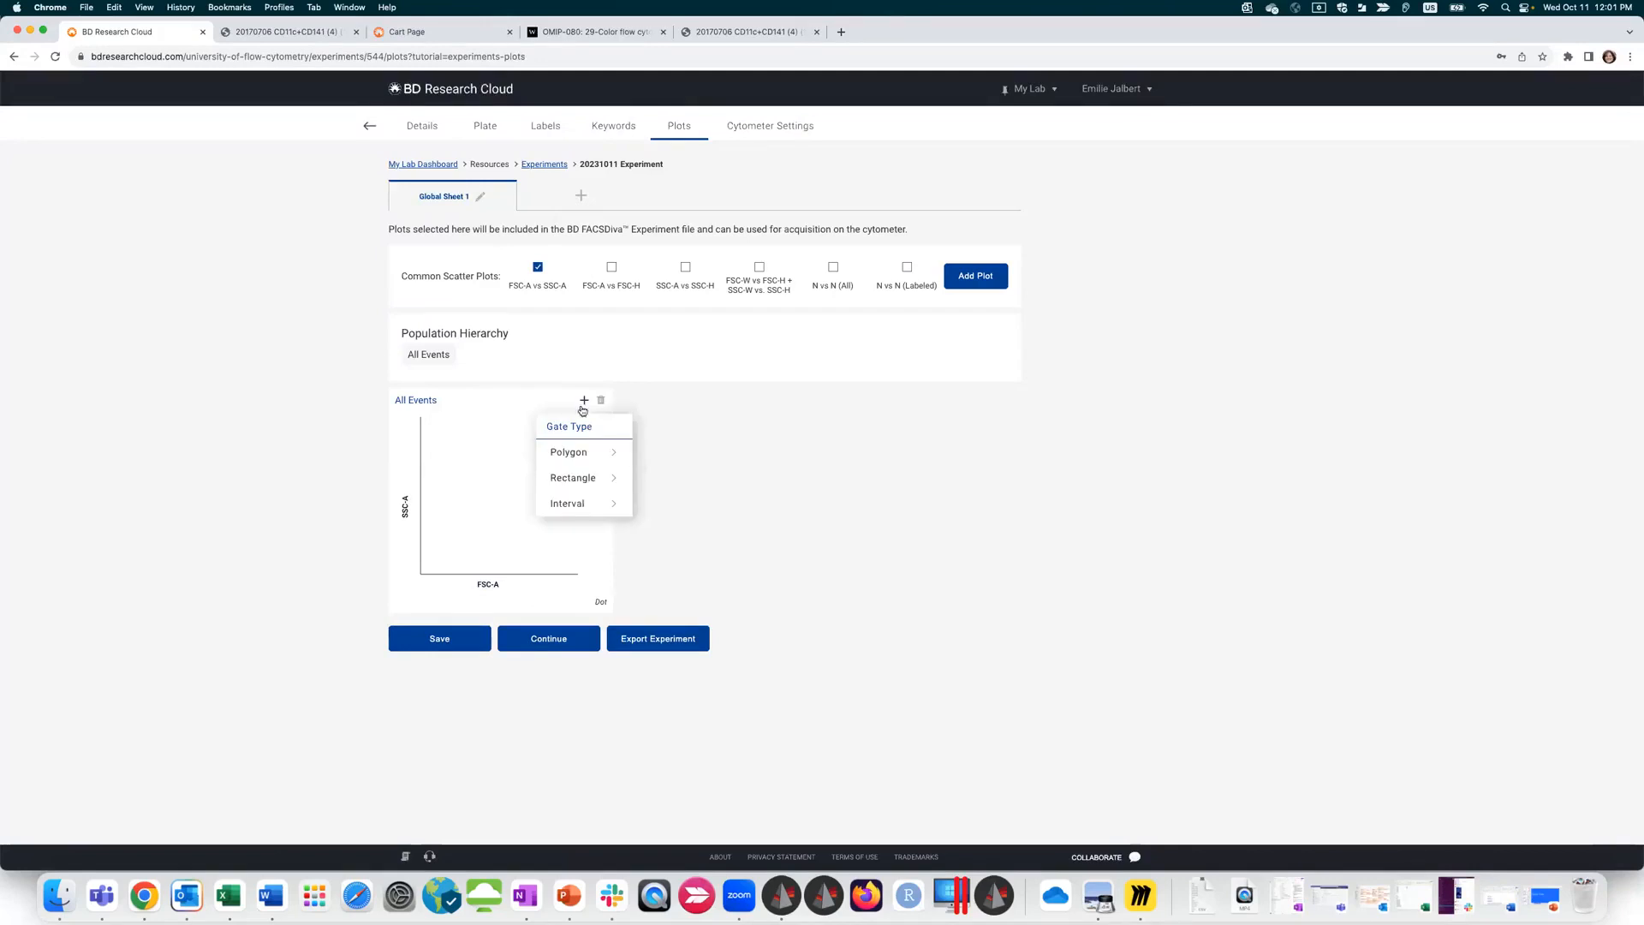
{"action": "mouse_move", "coordinate": [587, 455]}
{"action": "left_click", "coordinate": [661, 477]}
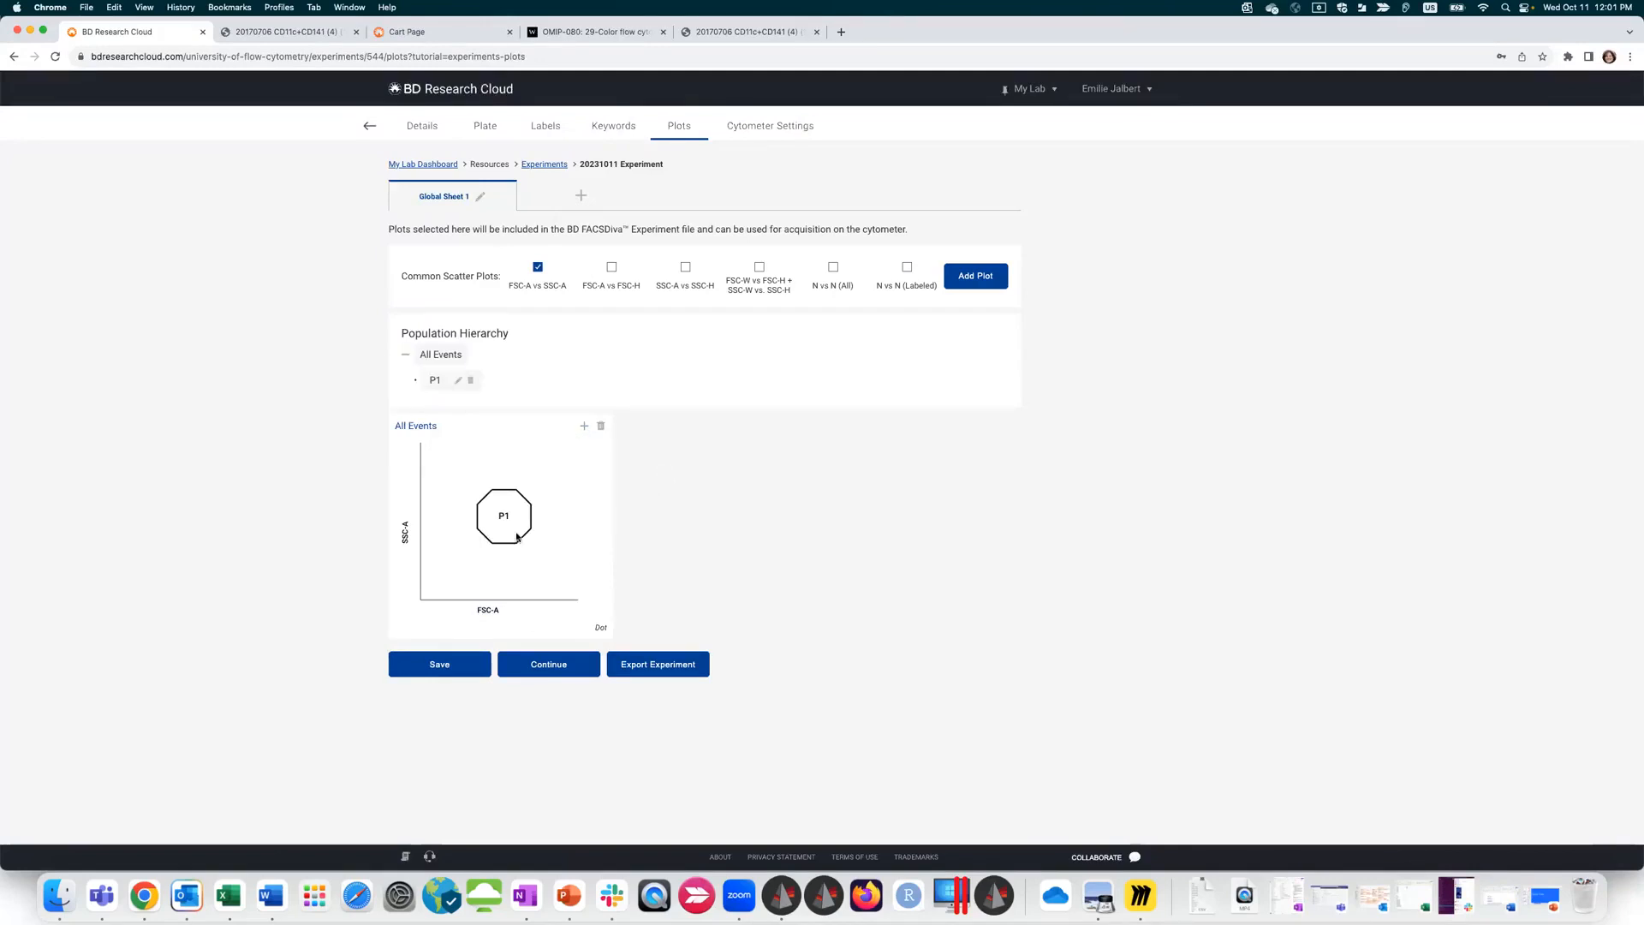
{"action": "left_click", "coordinate": [458, 381]}
{"action": "left_click", "coordinate": [789, 452]}
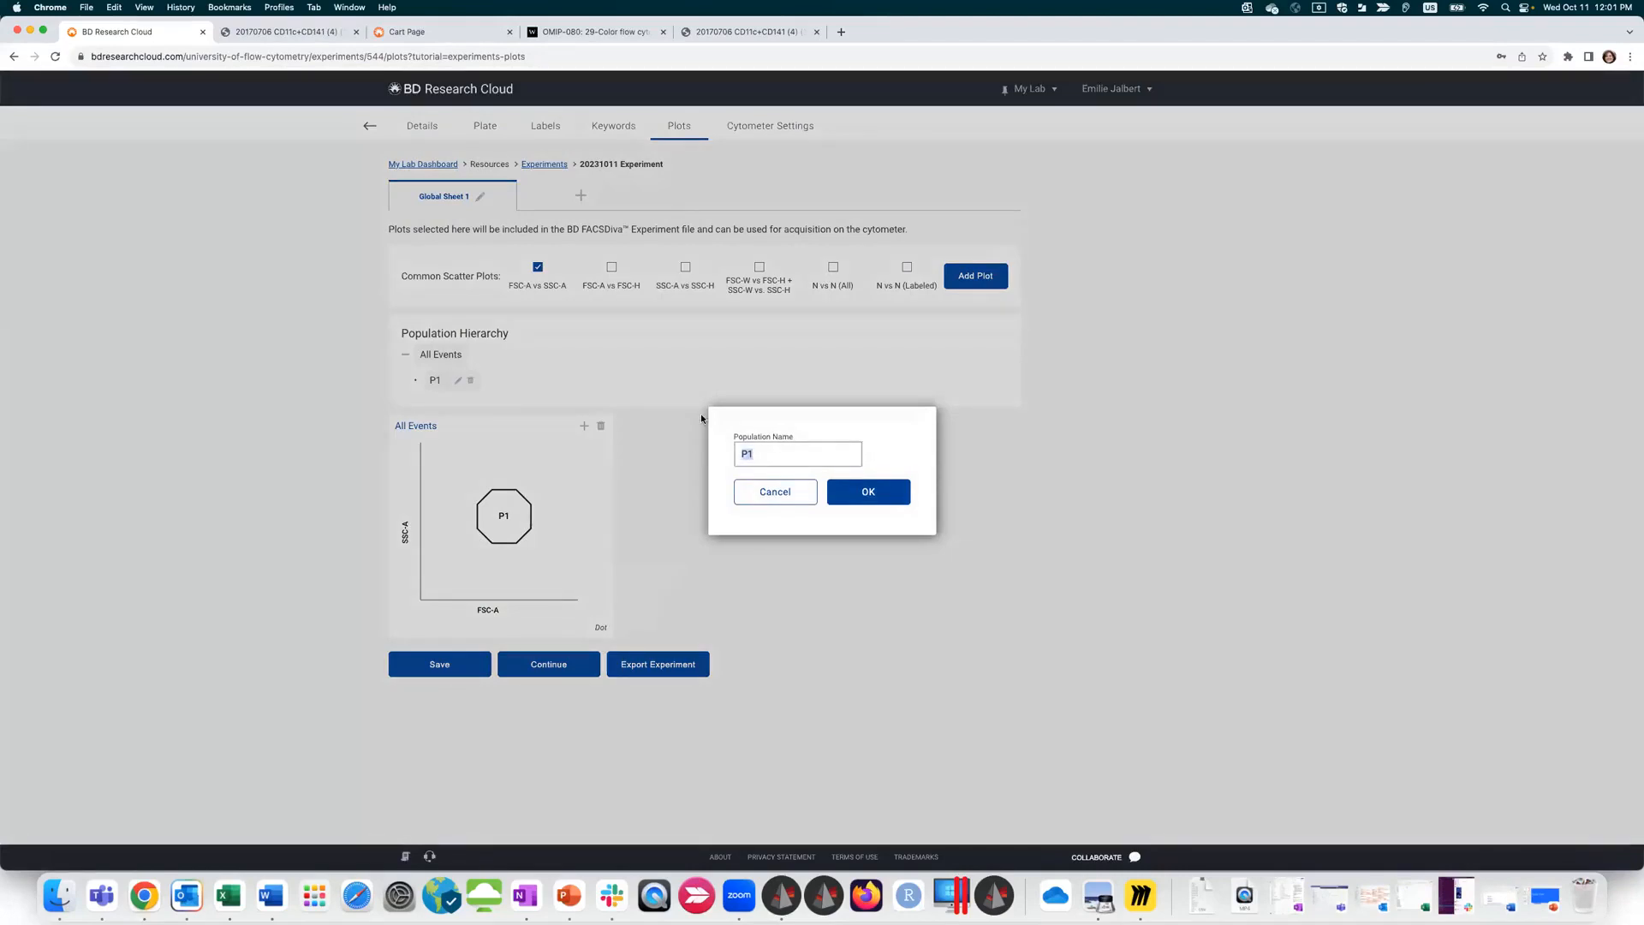
{"action": "key", "text": "BackSpace"}
{"action": "key", "text": "BackSpace"}
{"action": "type", "text": "Lympho"}
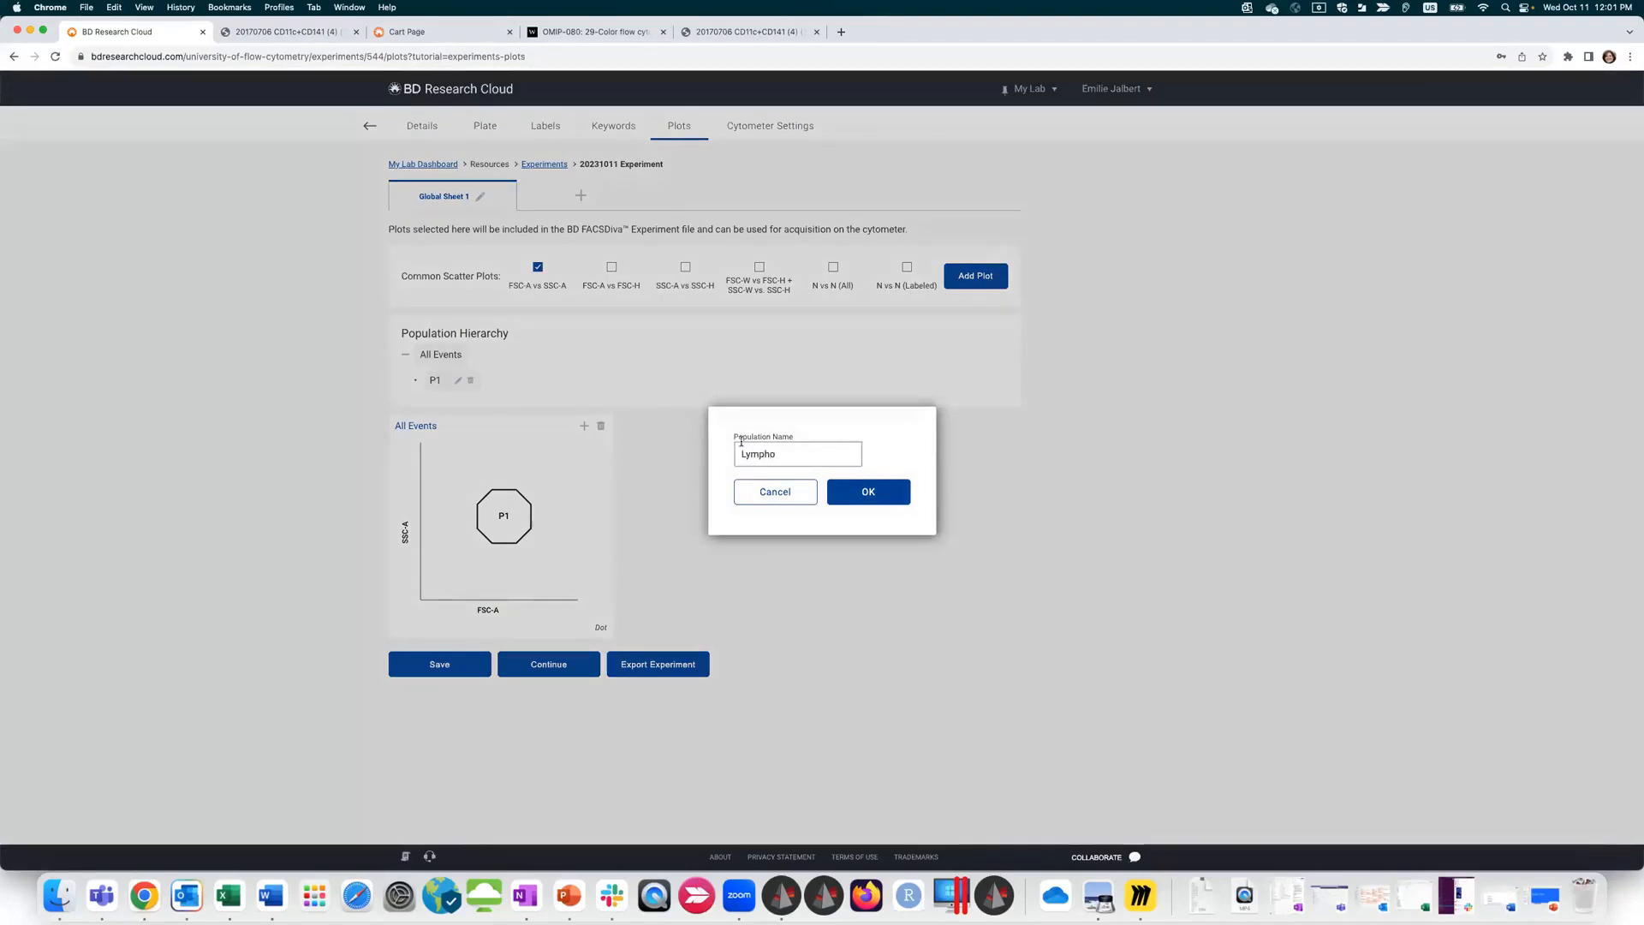
{"action": "left_click", "coordinate": [900, 500]}
Step: Add a second dot plot to Global Sheet 1 with CD45 BUV395-A on the X axis and CD8a BV605-A on the Y axis
{"action": "left_click", "coordinate": [975, 276]}
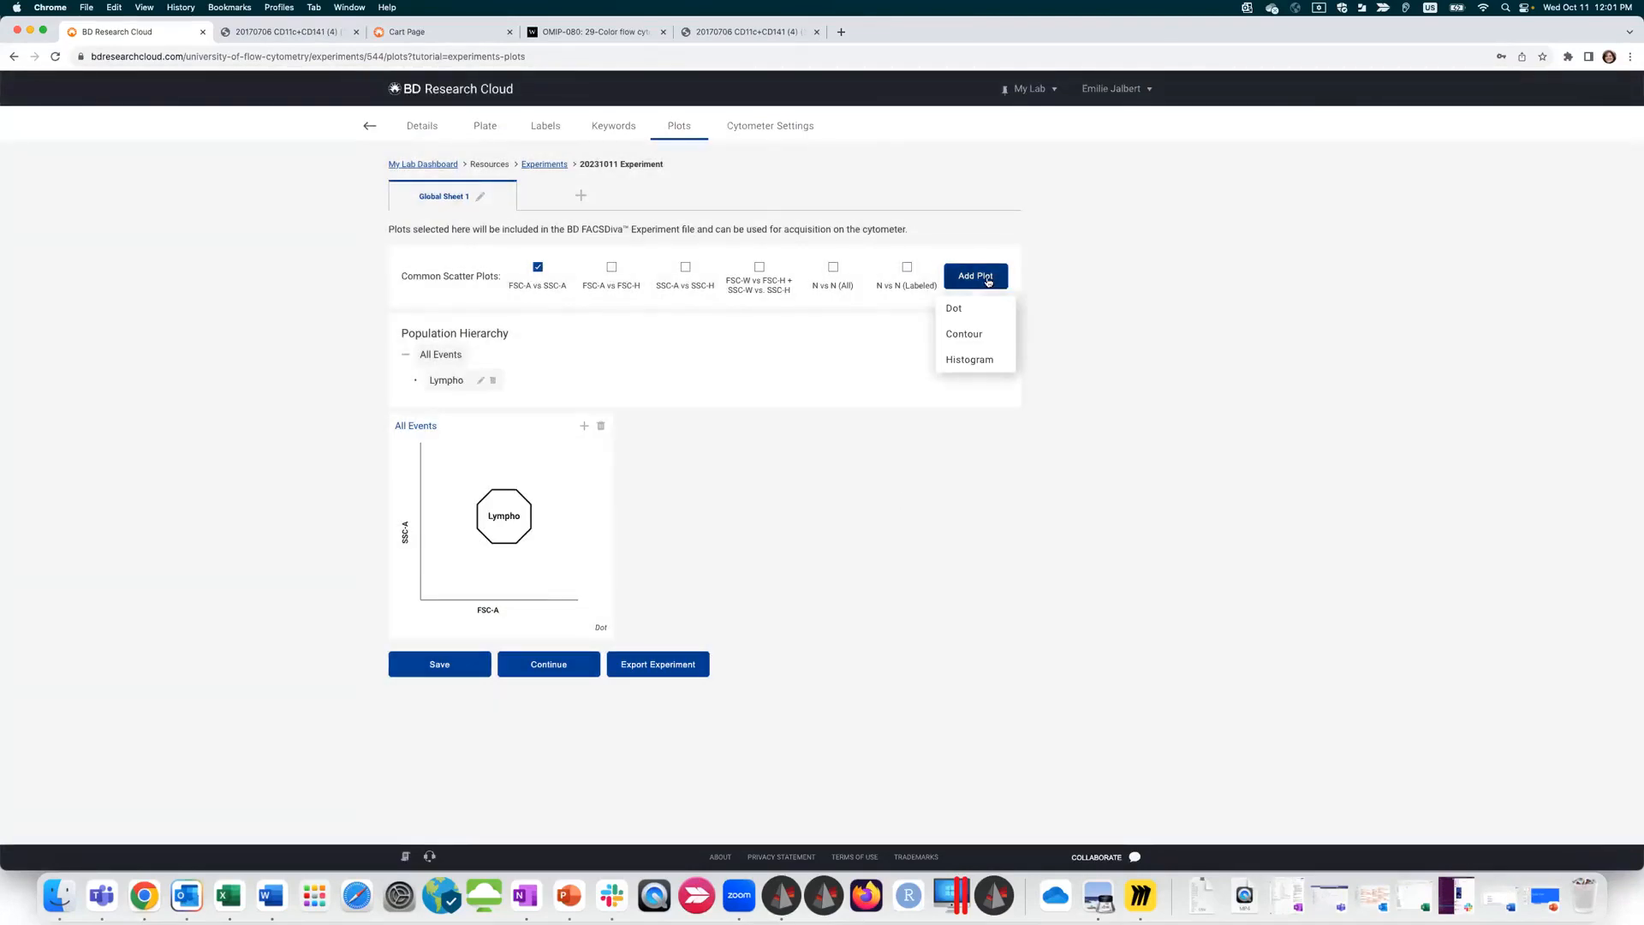
{"action": "left_click", "coordinate": [975, 317]}
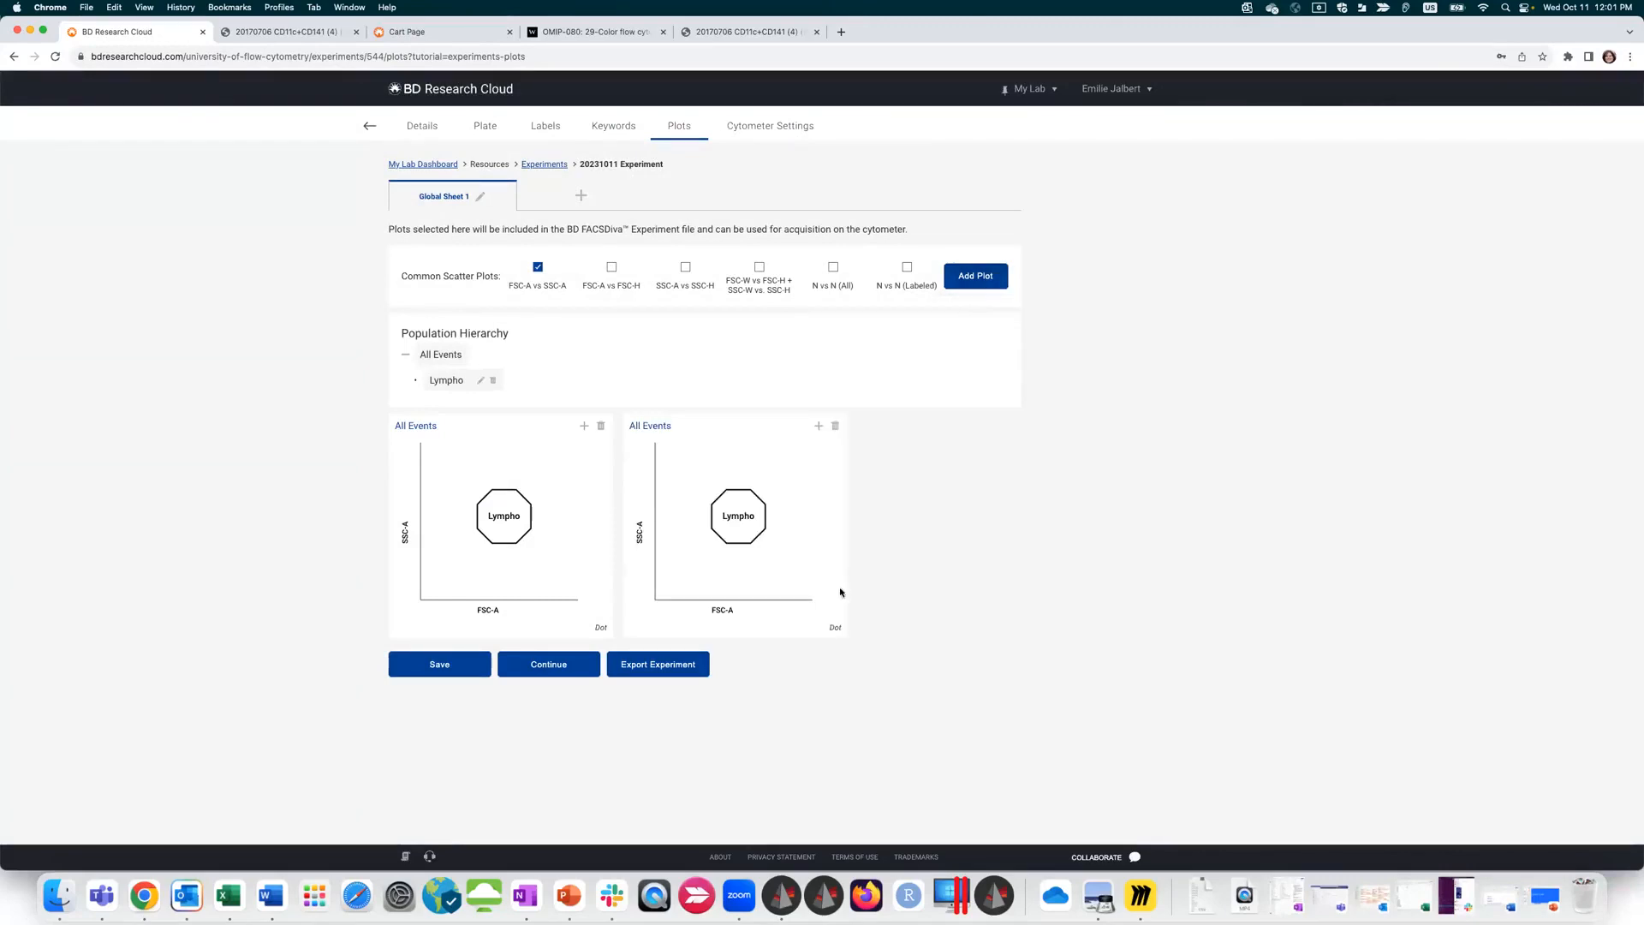
{"action": "left_click", "coordinate": [722, 611]}
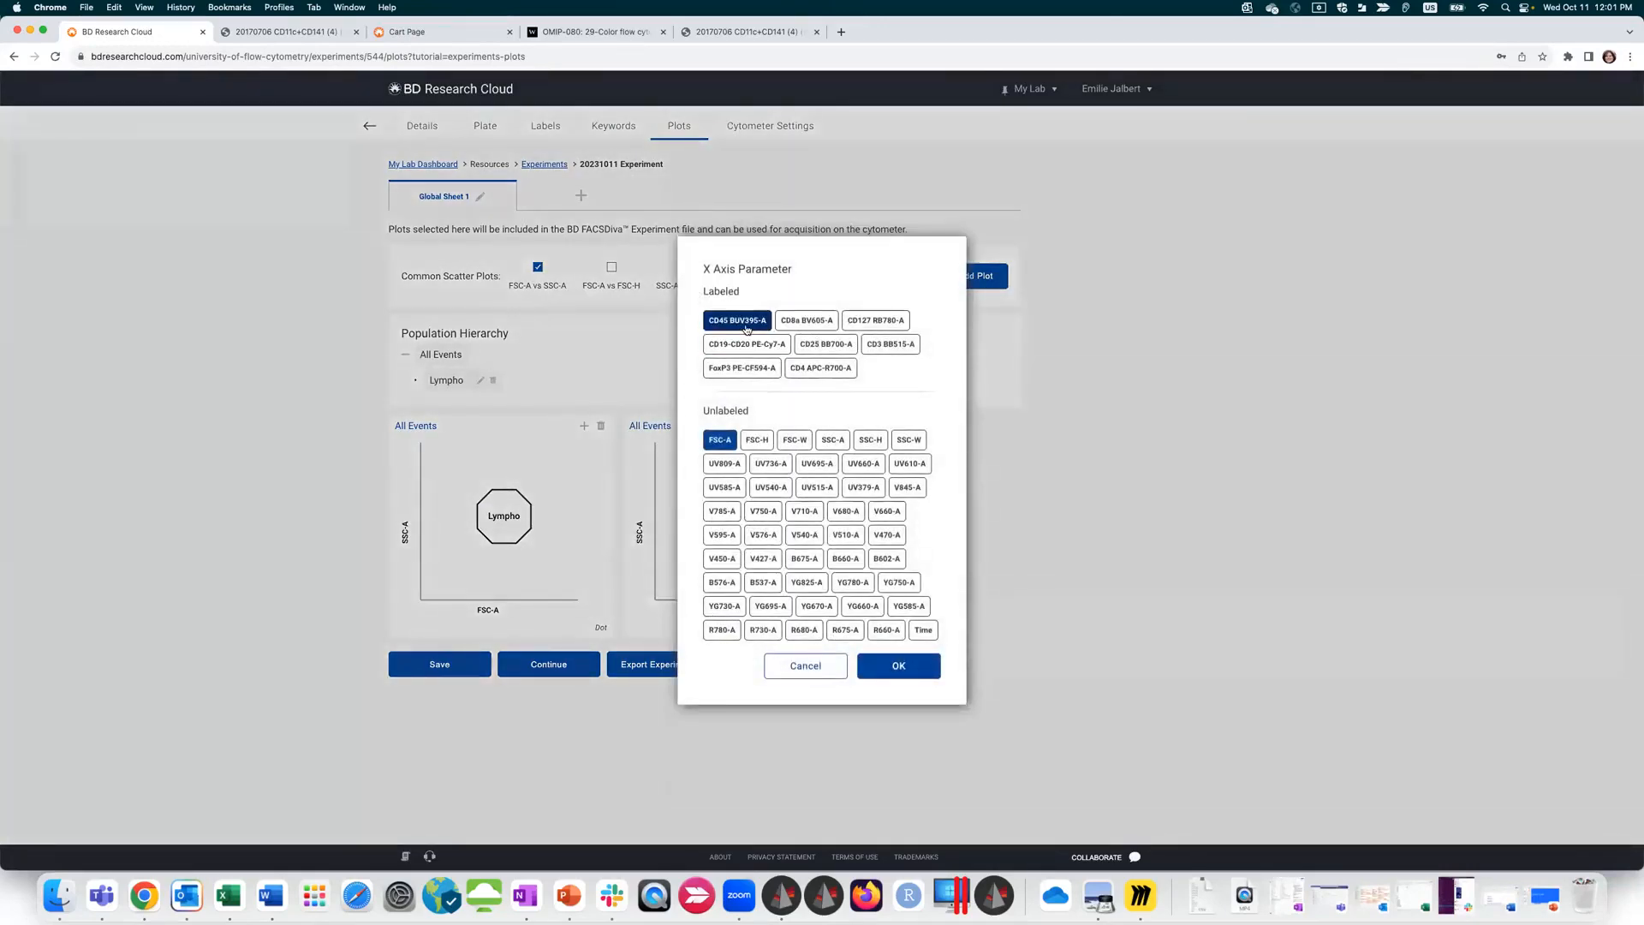
{"action": "left_click", "coordinate": [747, 329]}
{"action": "left_click", "coordinate": [640, 531]}
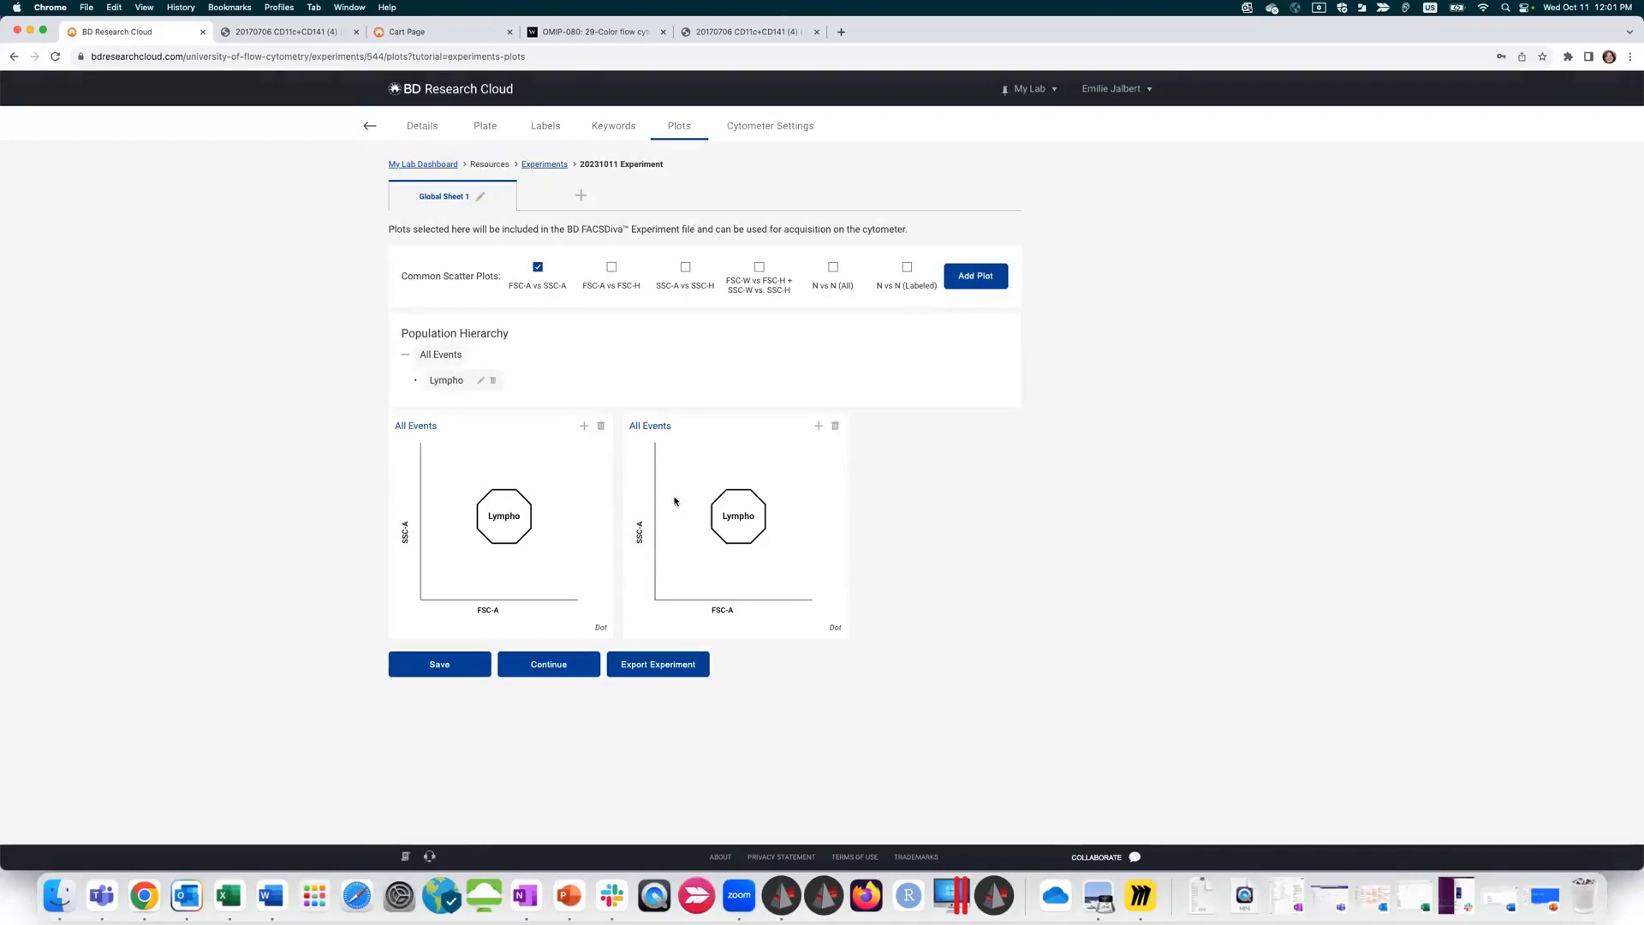
{"action": "left_click", "coordinate": [643, 531]}
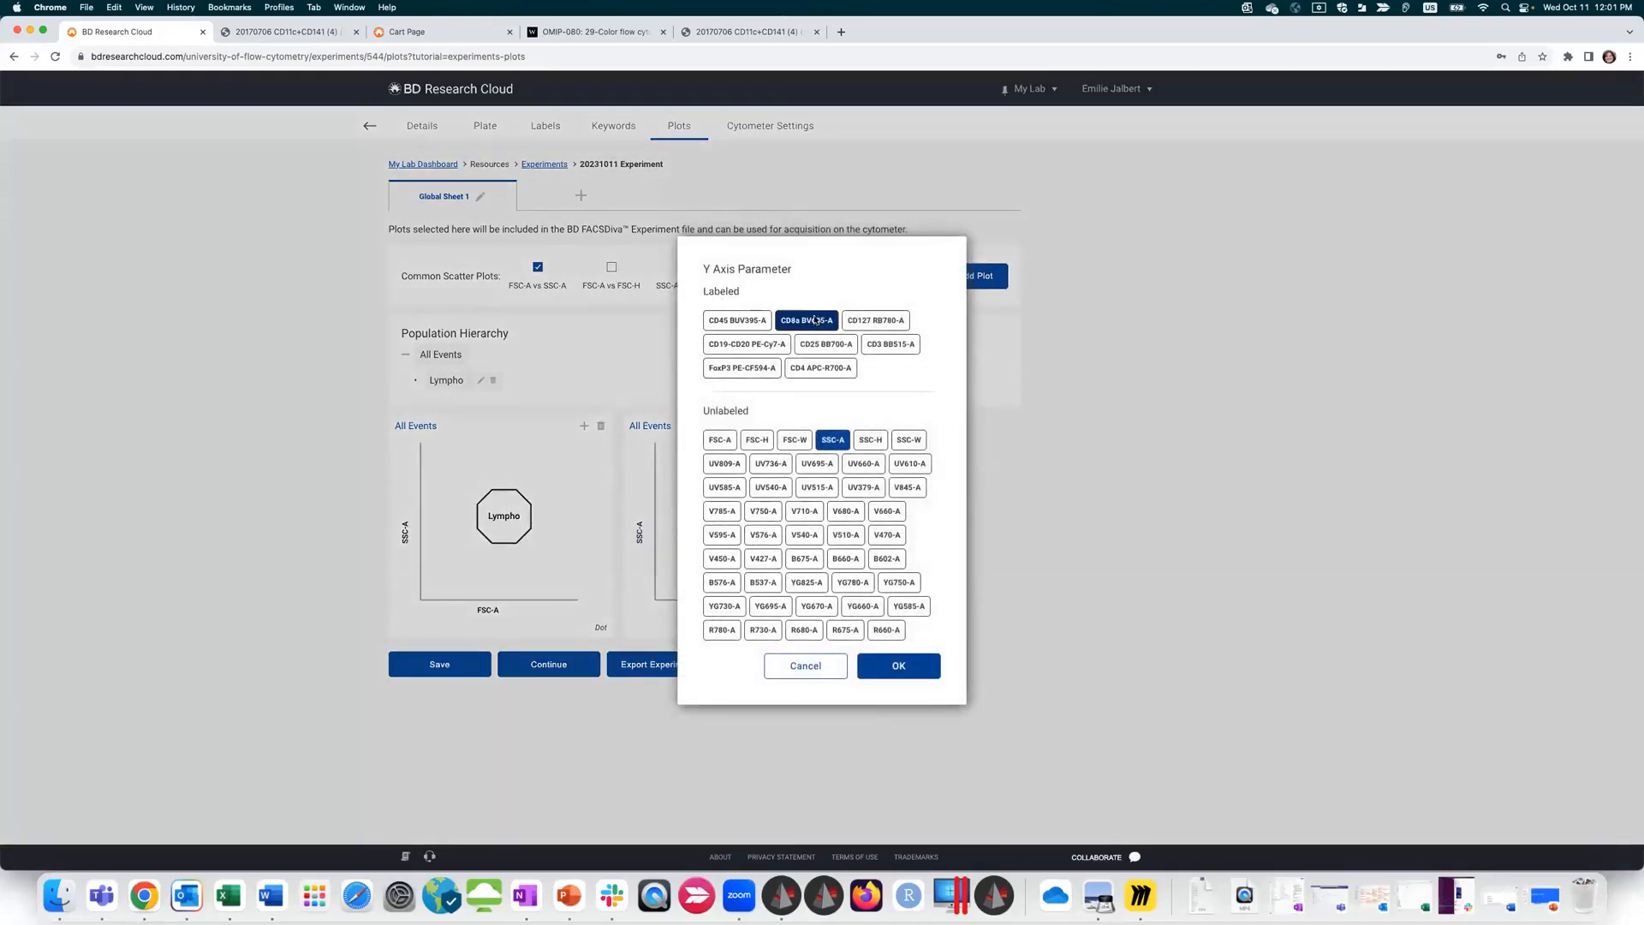
{"action": "left_click", "coordinate": [815, 321]}
{"action": "left_click", "coordinate": [899, 666]}
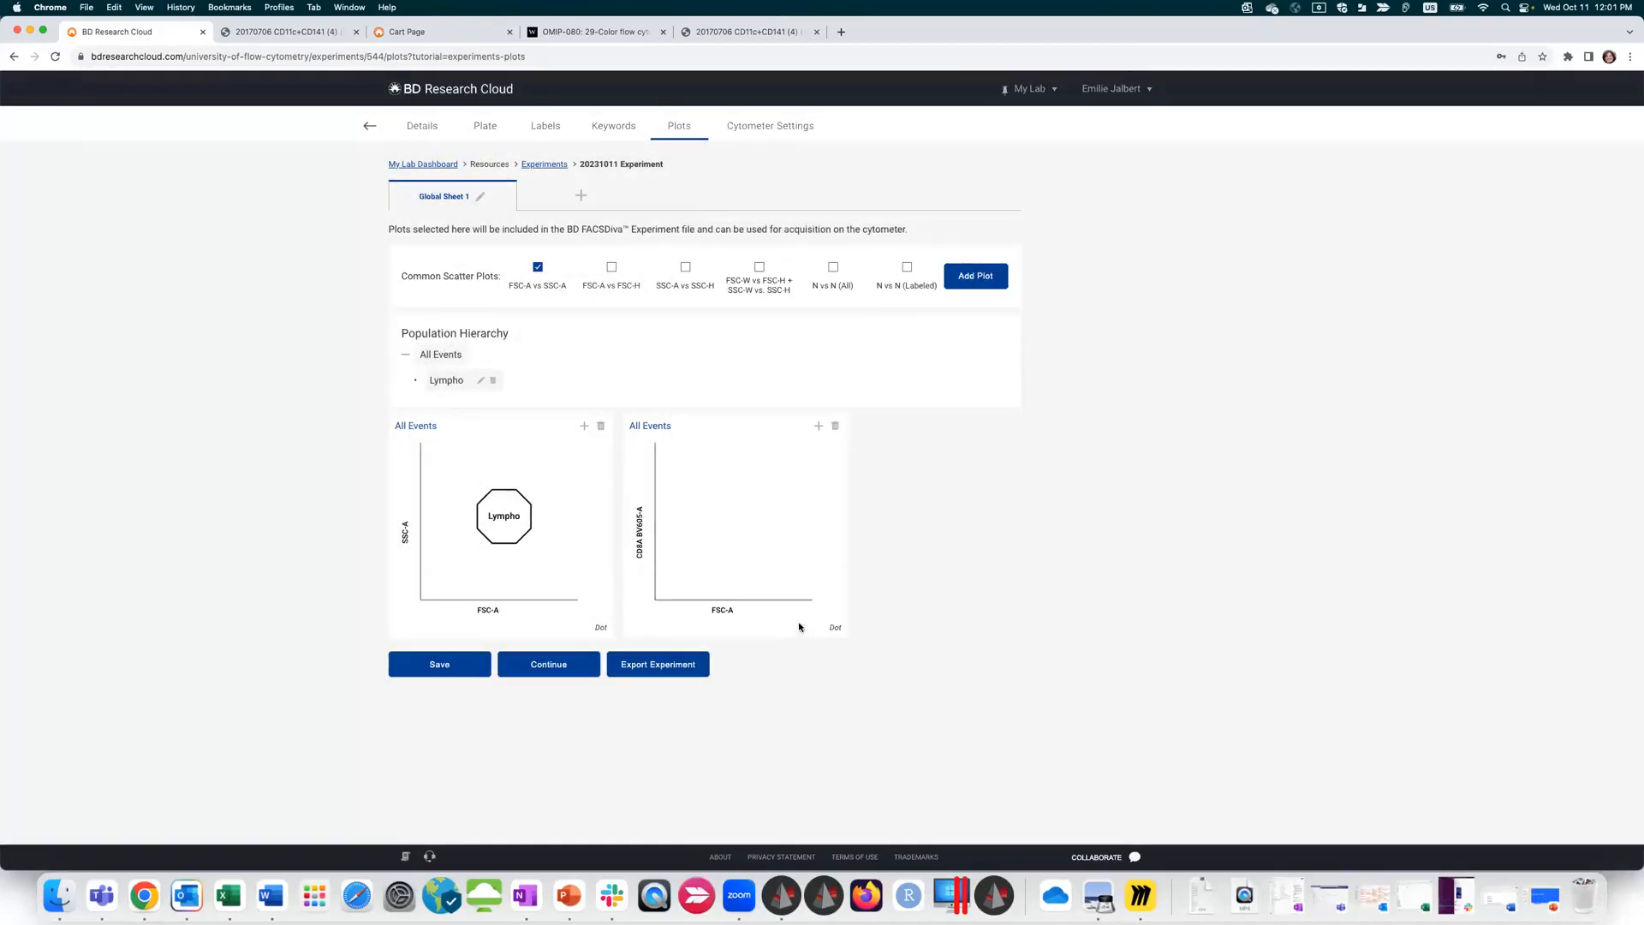
{"action": "left_click", "coordinate": [724, 612]}
{"action": "left_click", "coordinate": [747, 344]}
{"action": "left_click", "coordinate": [737, 320]}
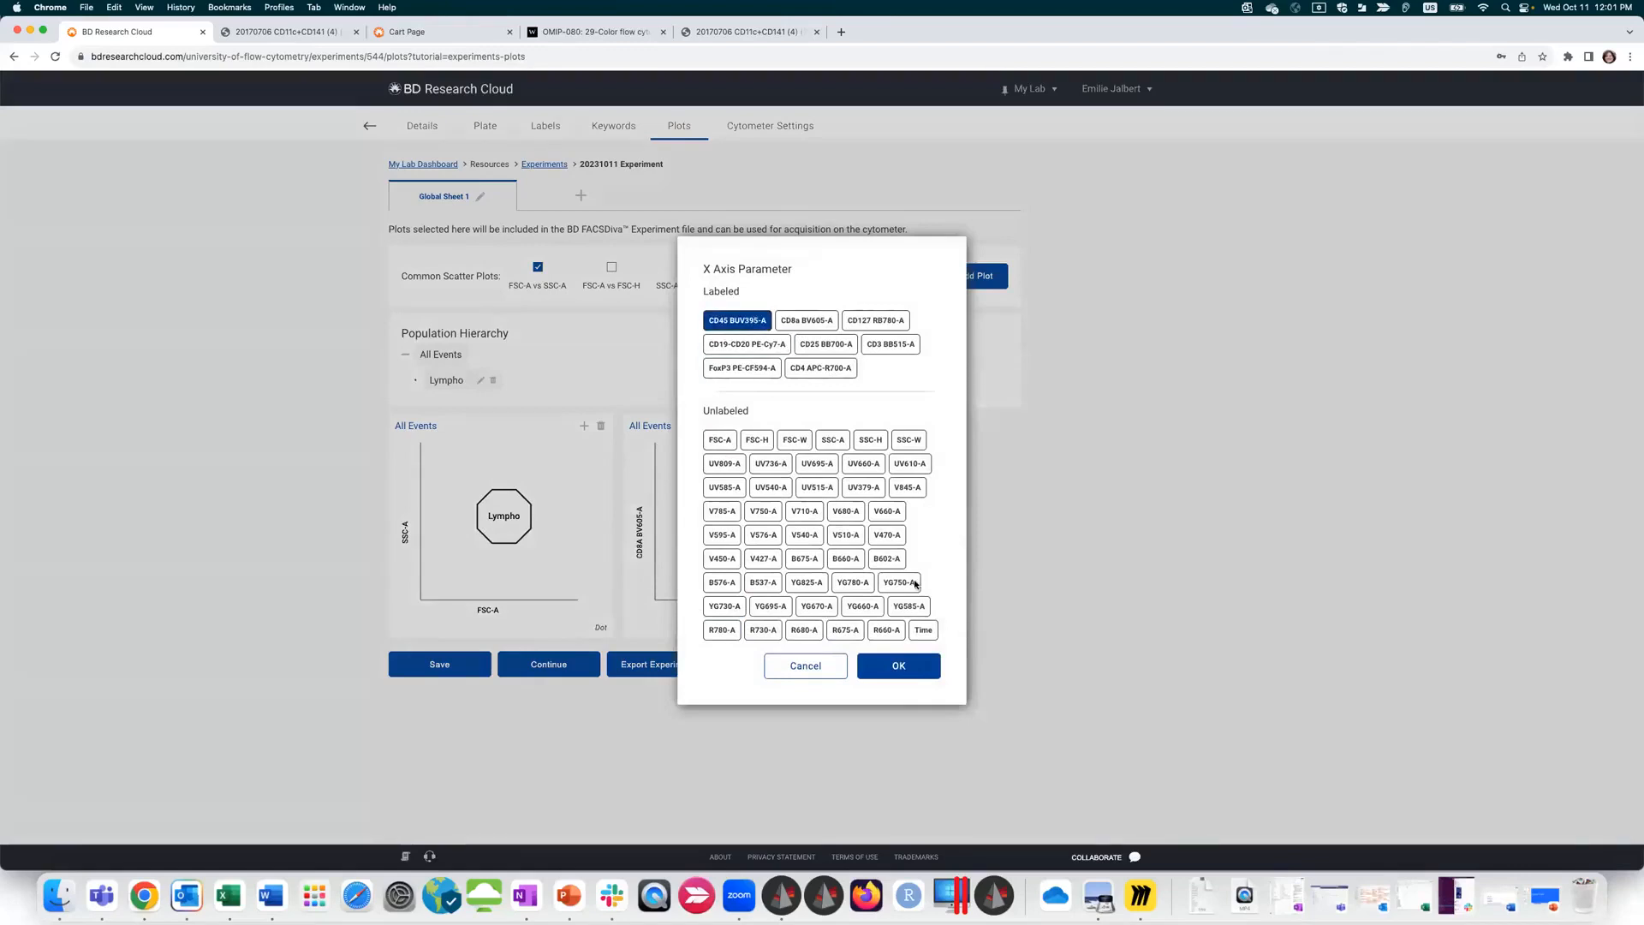
{"action": "left_click", "coordinate": [899, 668]}
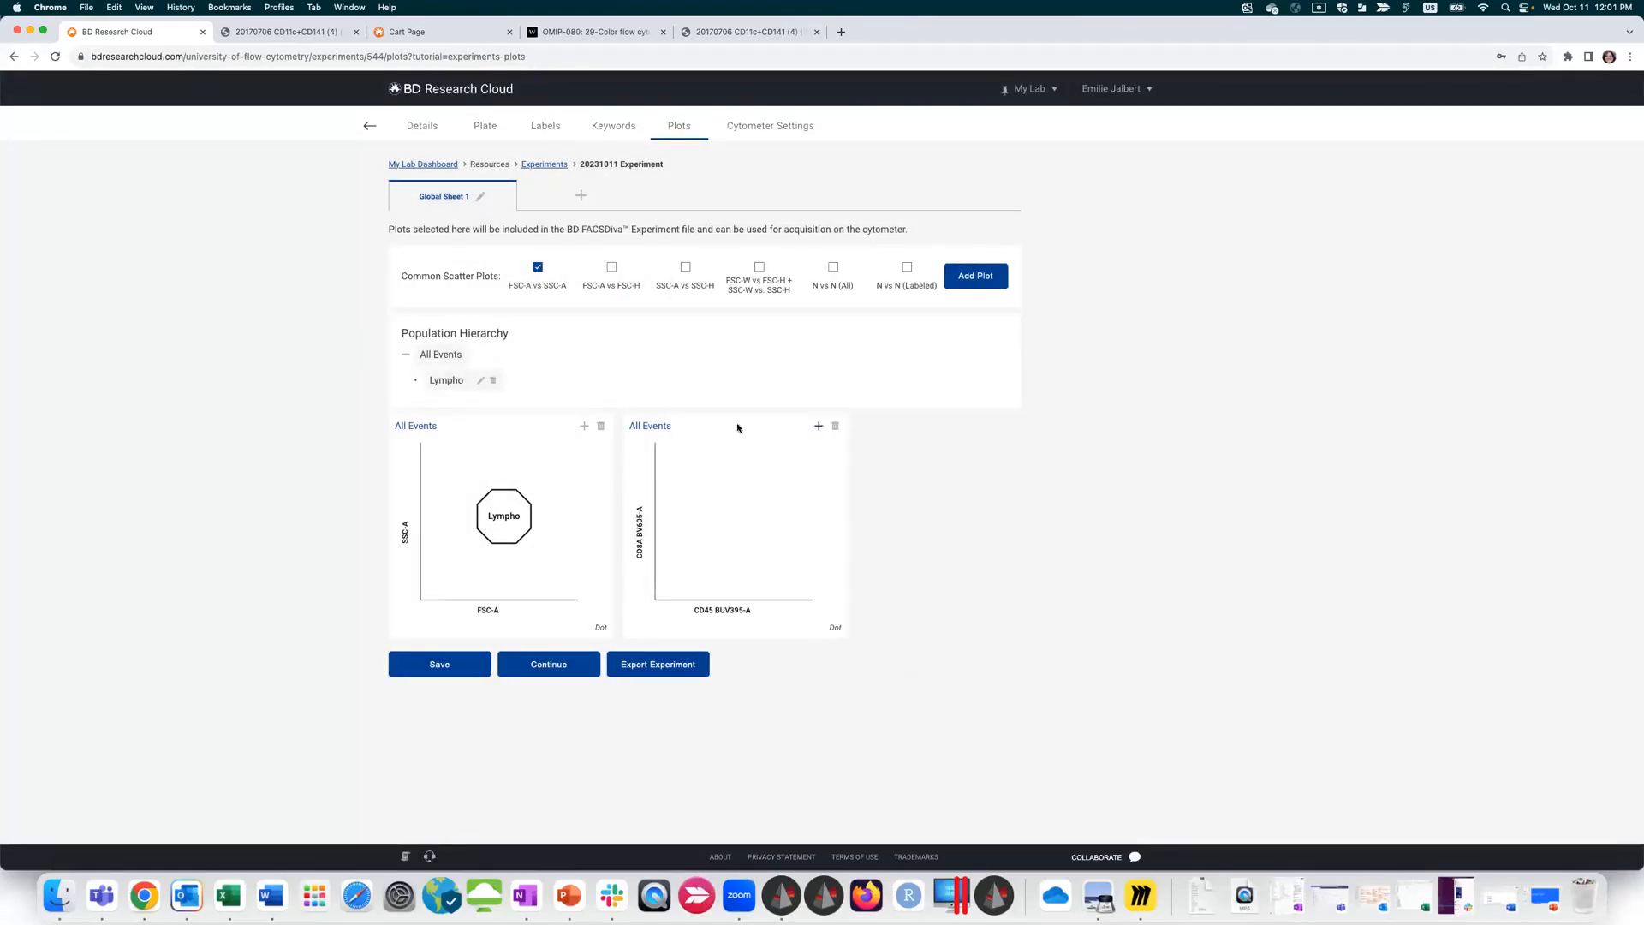
Step: Set the second plot's parent population to Lympho and add a polygon gate with Top Left placement to it
{"action": "left_click", "coordinate": [640, 428]}
{"action": "left_click", "coordinate": [638, 457]}
{"action": "left_click", "coordinate": [818, 425]}
{"action": "mouse_move", "coordinate": [822, 477]}
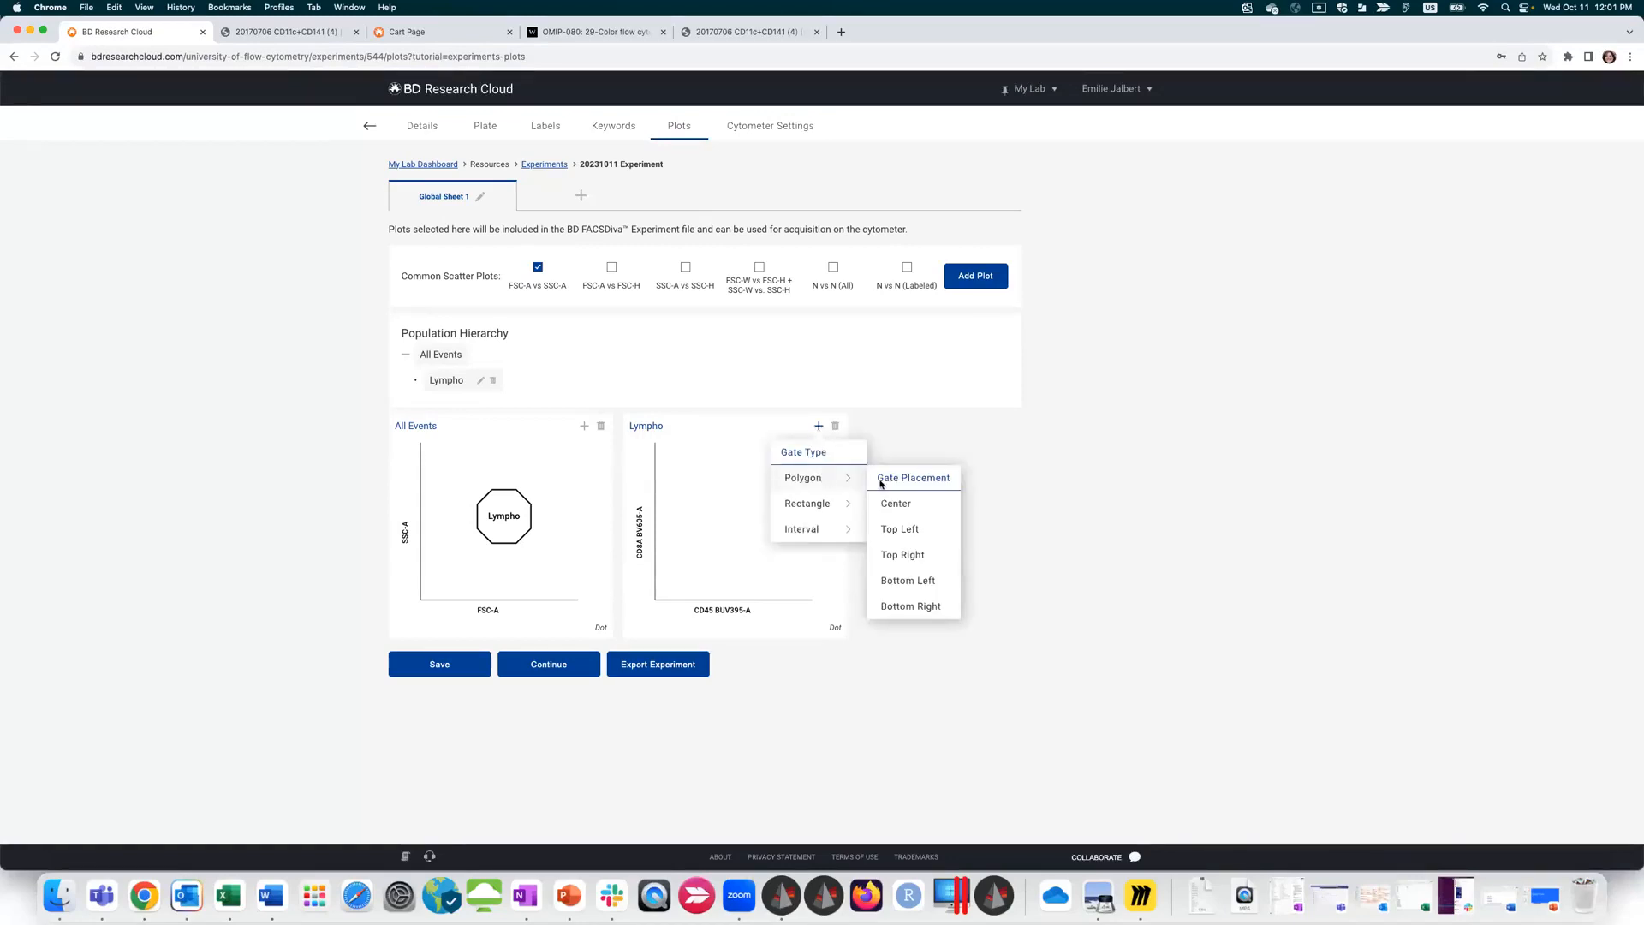
{"action": "mouse_move", "coordinate": [819, 509]}
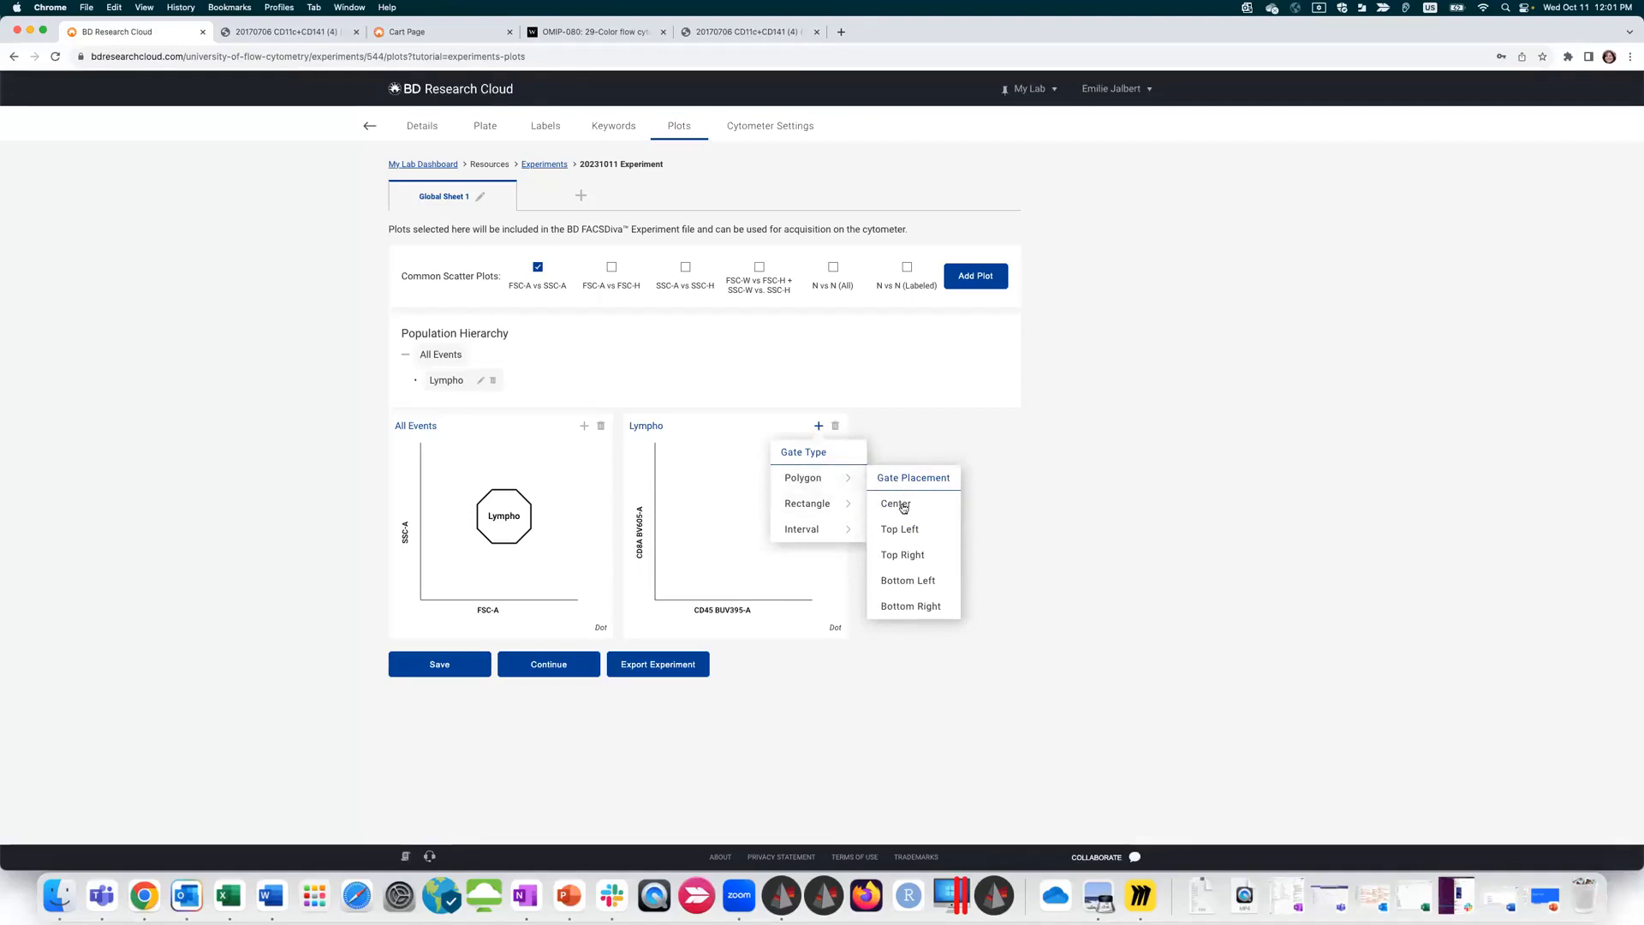
{"action": "left_click", "coordinate": [909, 531]}
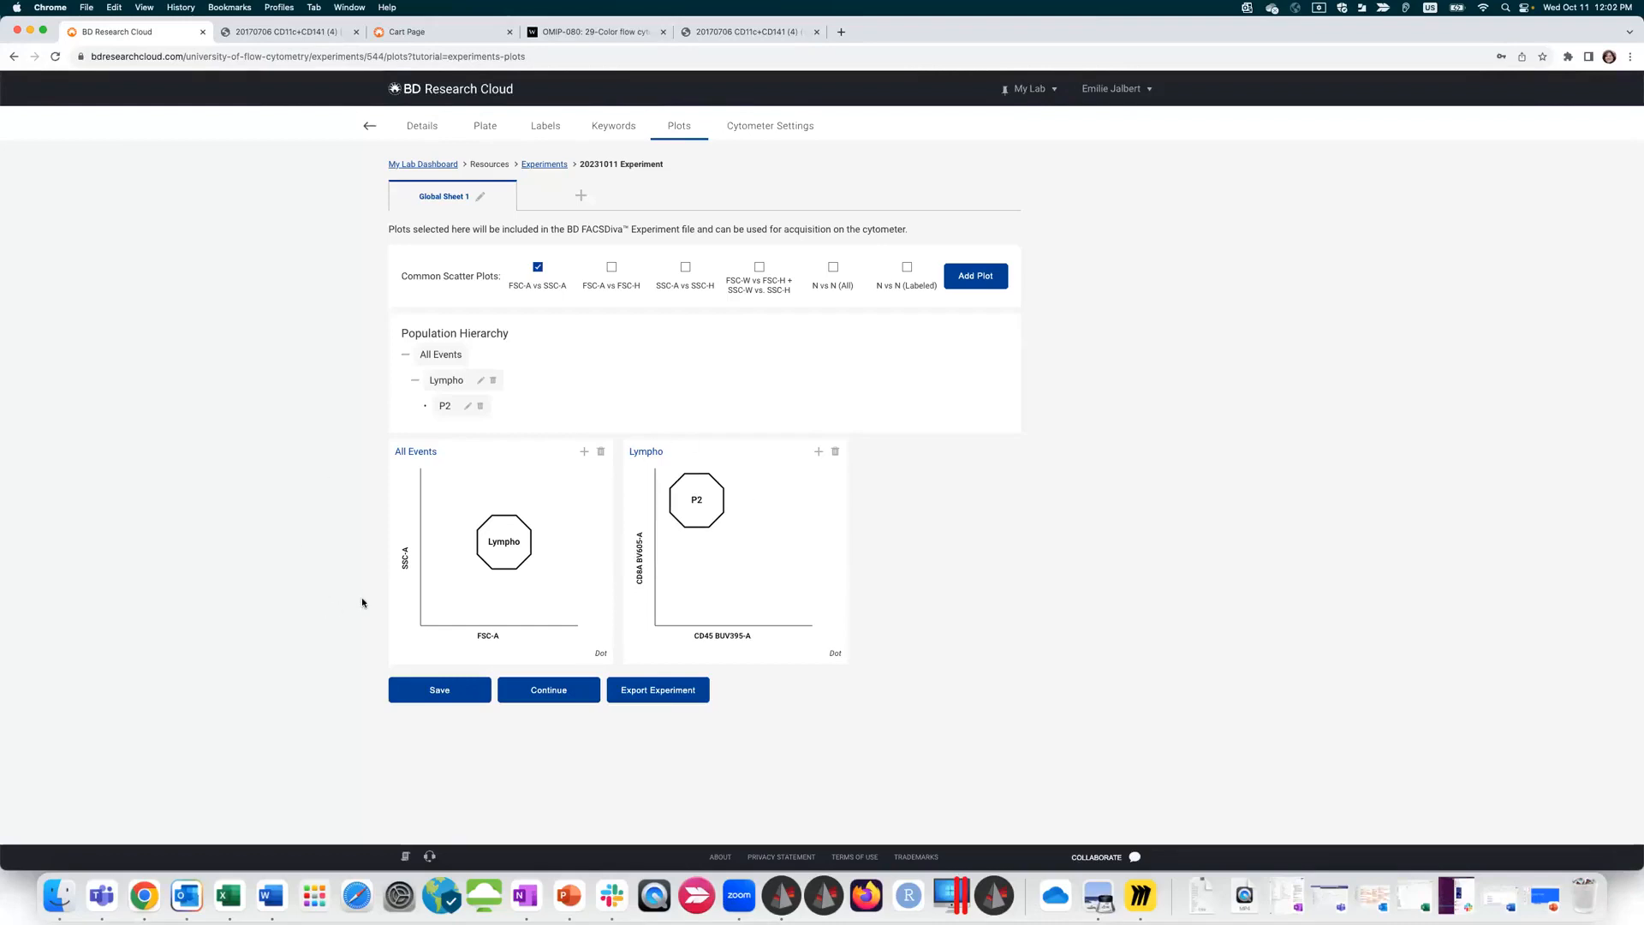
Step: Remove the unused parameters from the experiment's cytometer settings and save the changes when leaving the experiment
{"action": "left_click", "coordinate": [575, 690]}
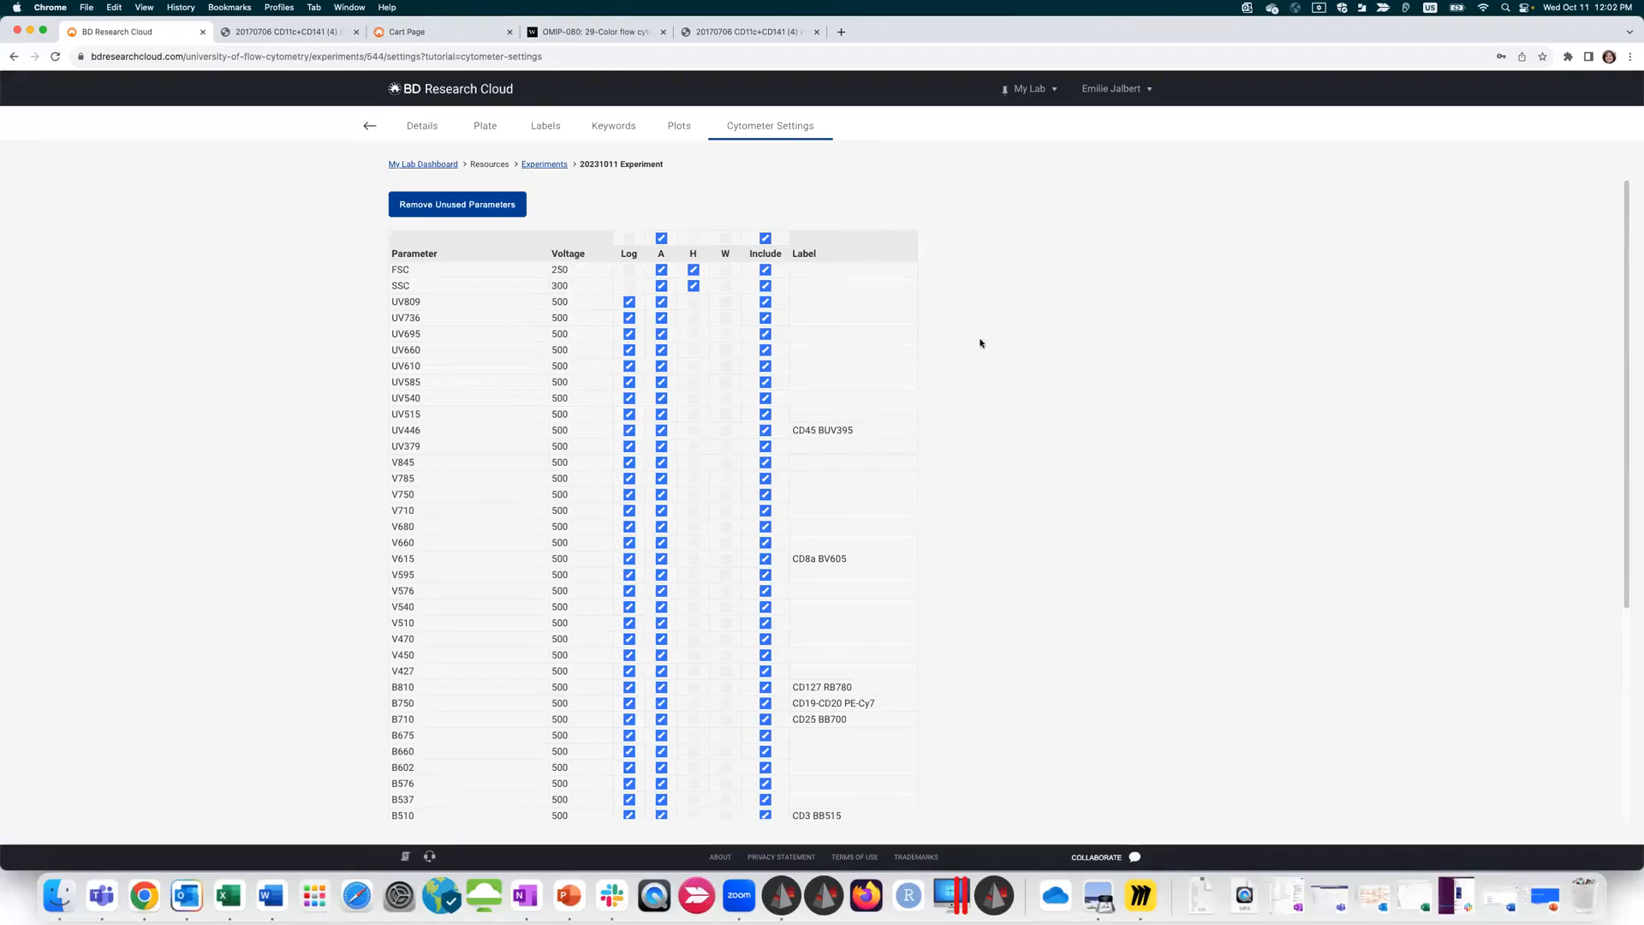
{"action": "left_click", "coordinate": [429, 206]}
{"action": "scroll", "coordinate": [911, 536], "scroll_direction": "down", "scroll_amount": 5}
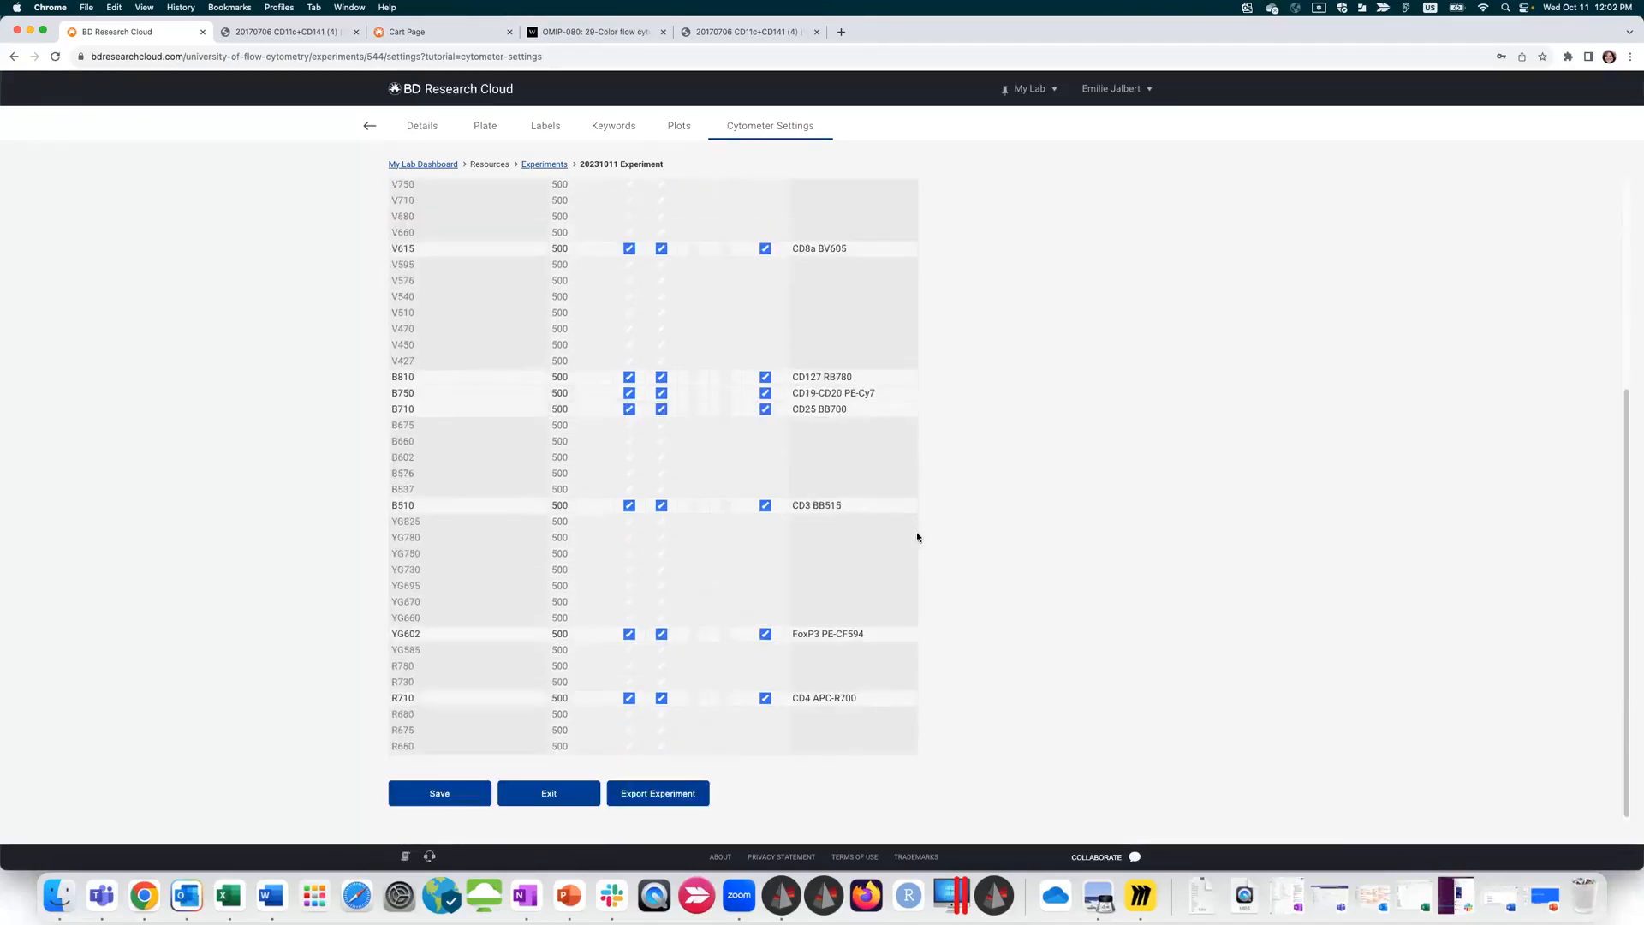
{"action": "scroll", "coordinate": [891, 480], "scroll_direction": "up", "scroll_amount": 5}
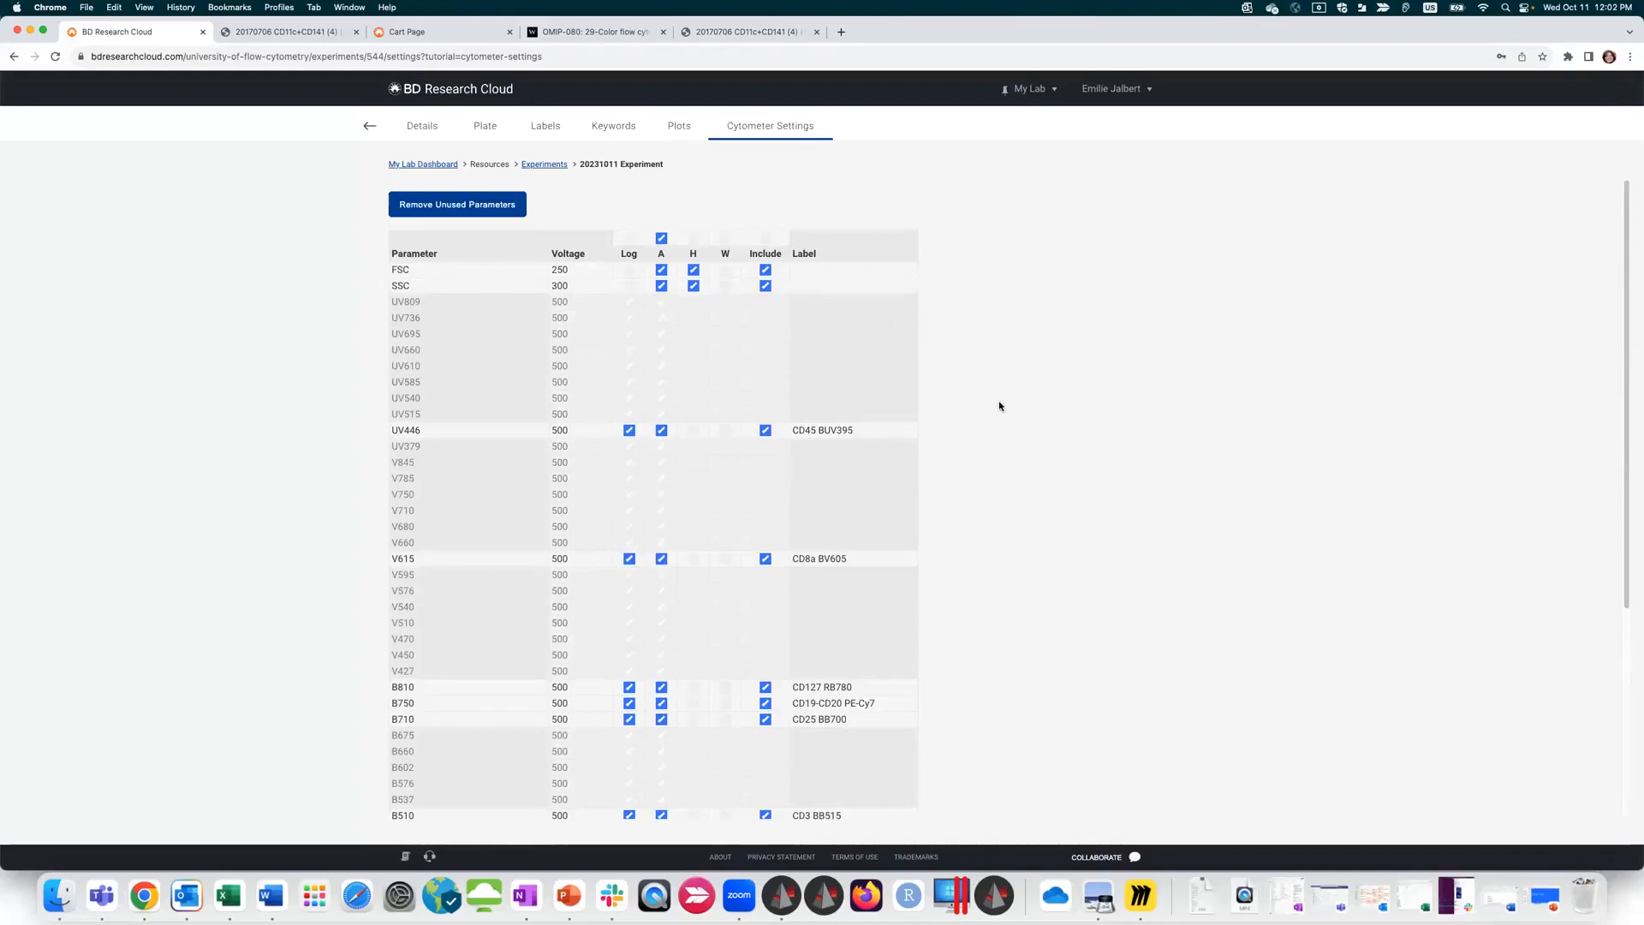
{"action": "scroll", "coordinate": [1000, 404], "scroll_direction": "down", "scroll_amount": 5}
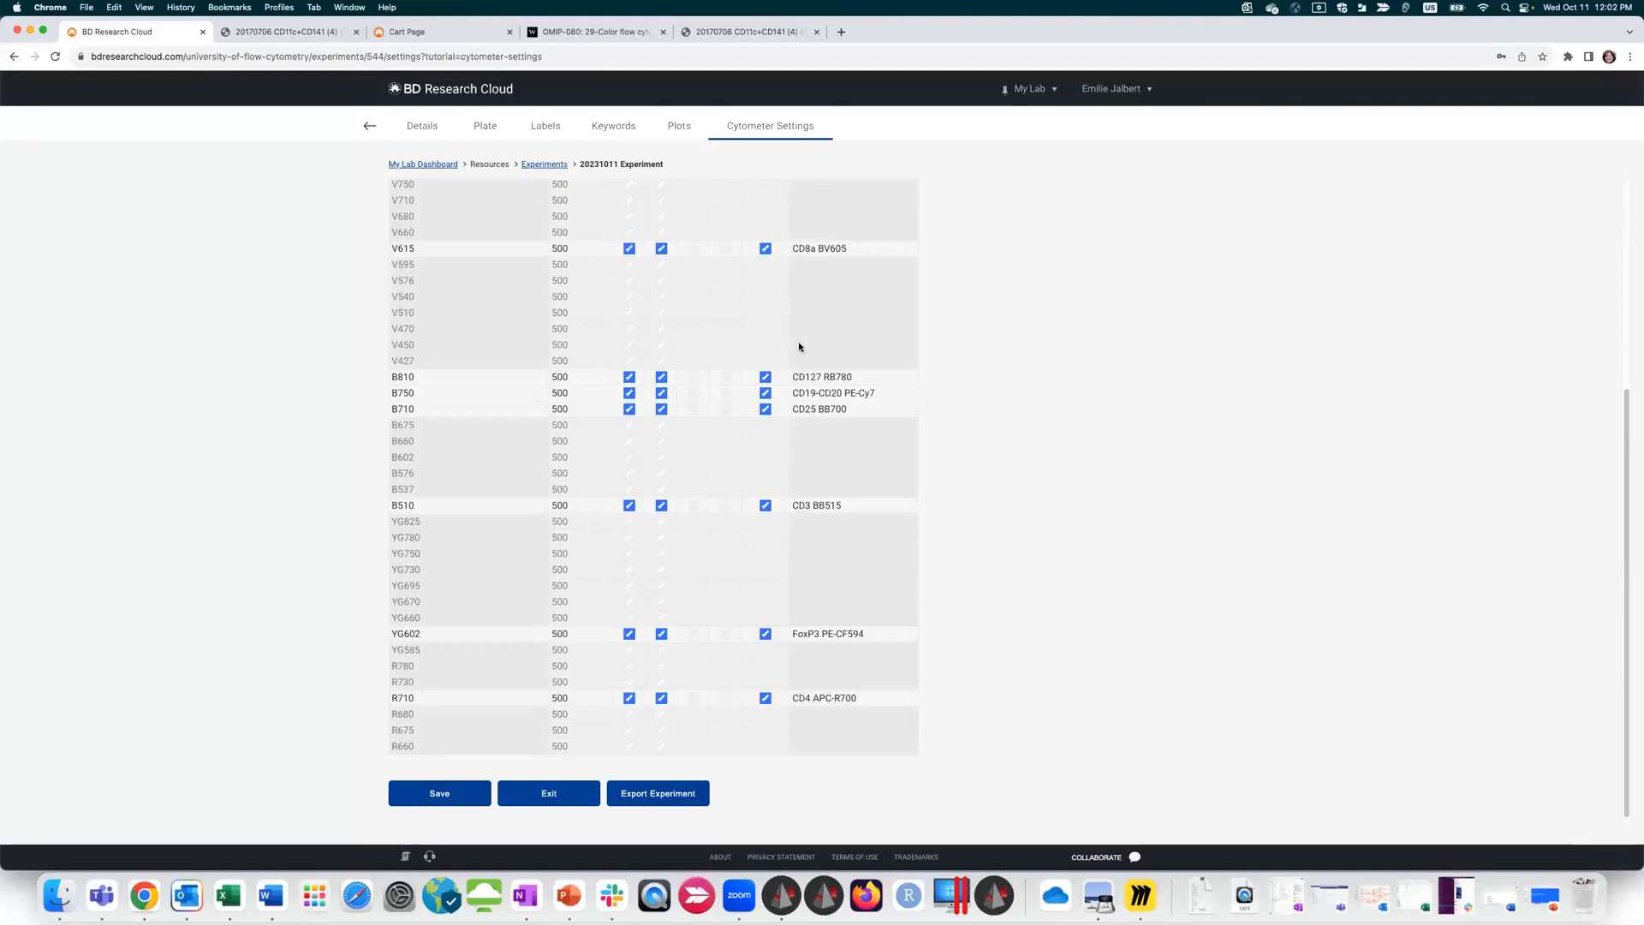
{"action": "scroll", "coordinate": [1004, 654], "scroll_direction": "up", "scroll_amount": 5}
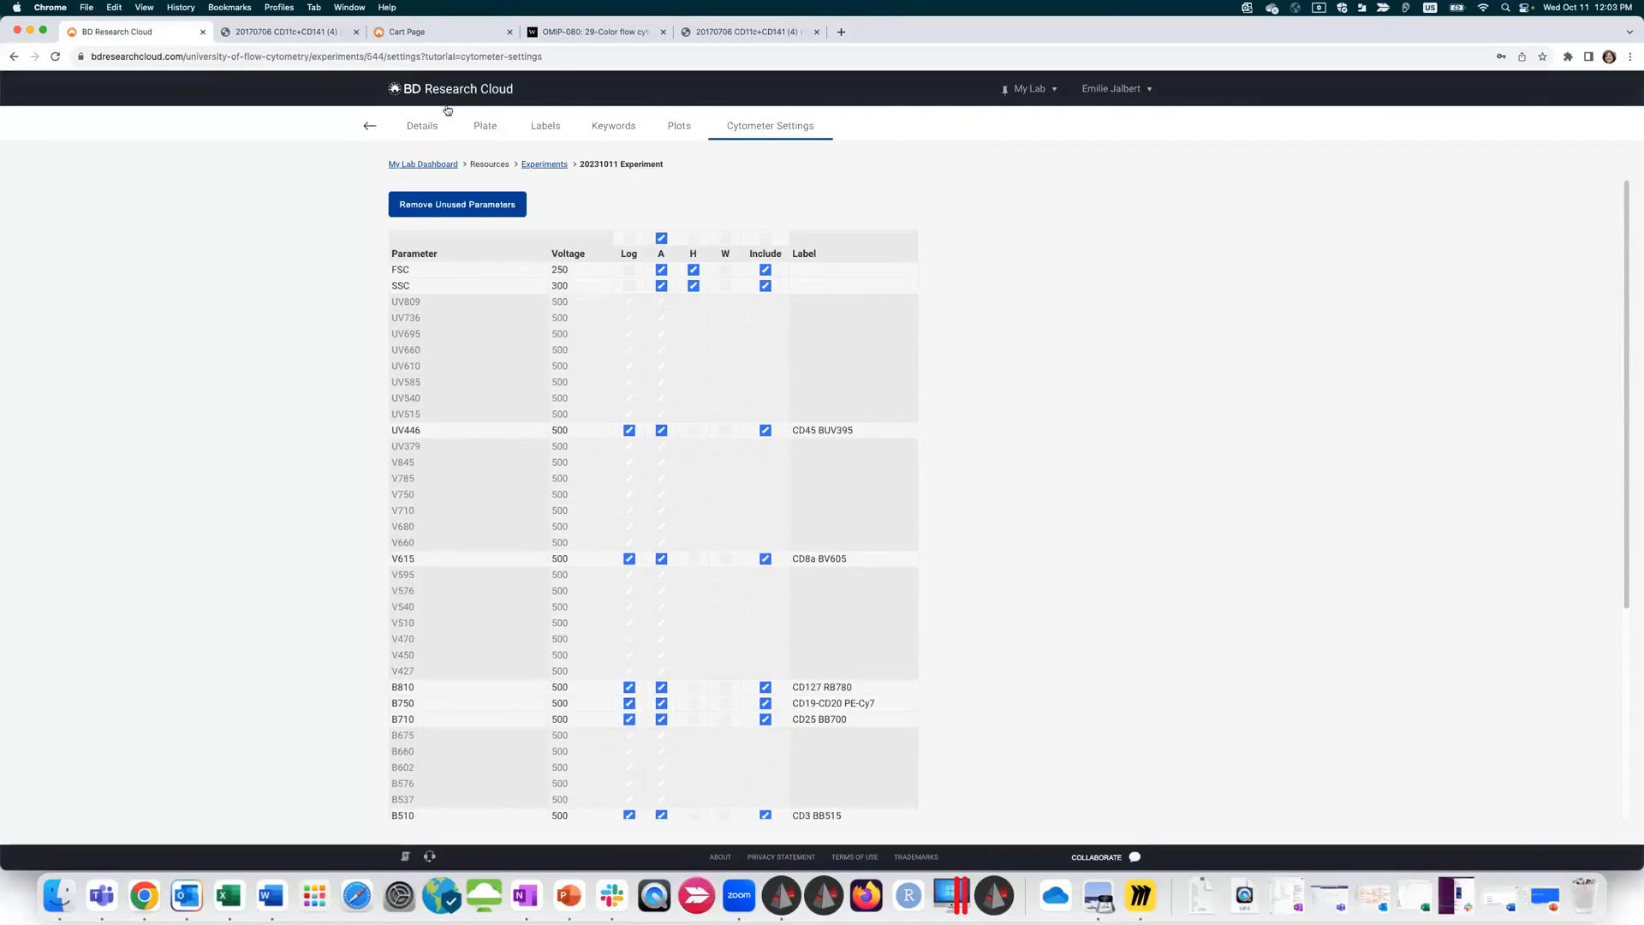
{"action": "left_click", "coordinate": [366, 126]}
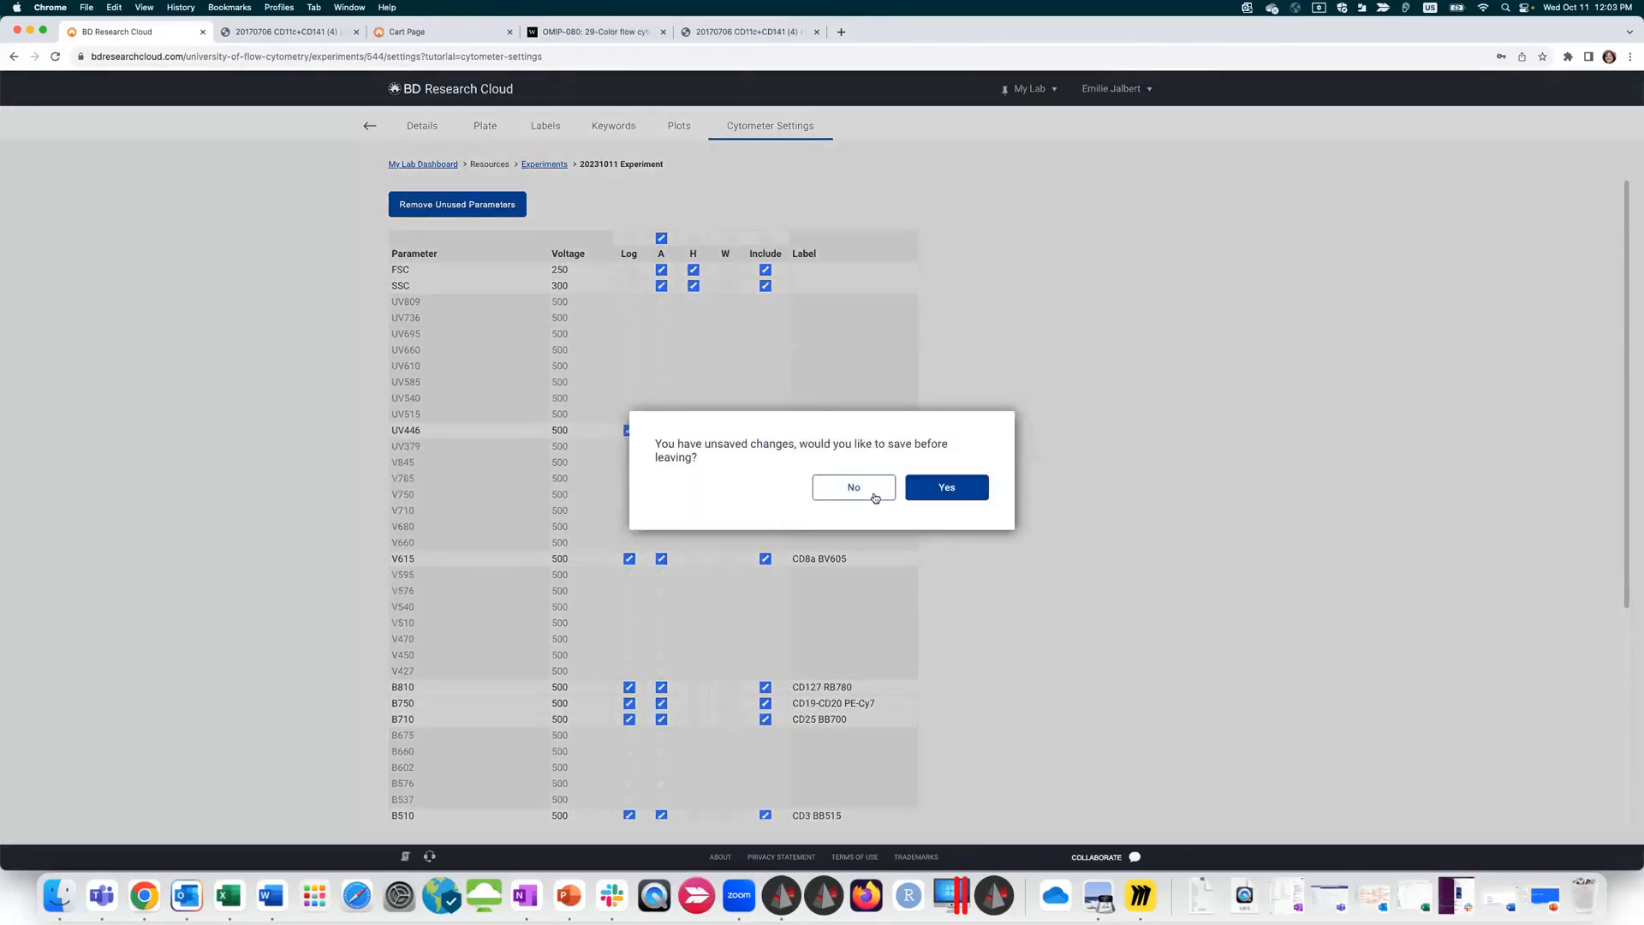
{"action": "left_click", "coordinate": [947, 489]}
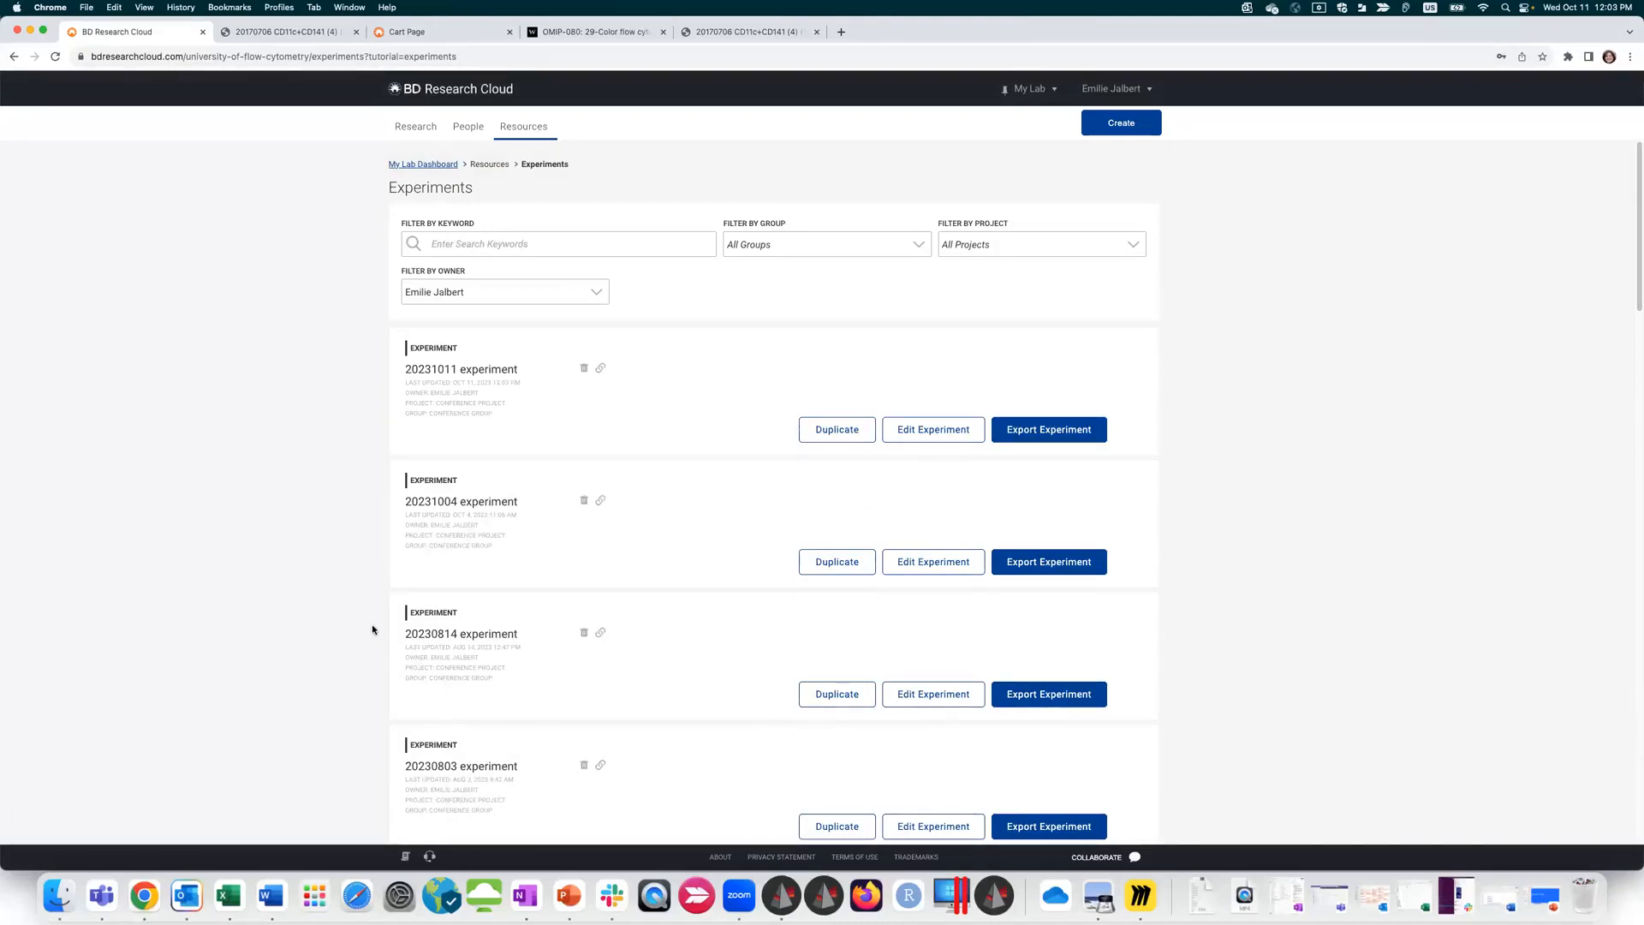
Step: Open the FlowJo website in a new browser tab and look through its upcoming webinars and recorded webinars
{"action": "left_click", "coordinate": [841, 32]}
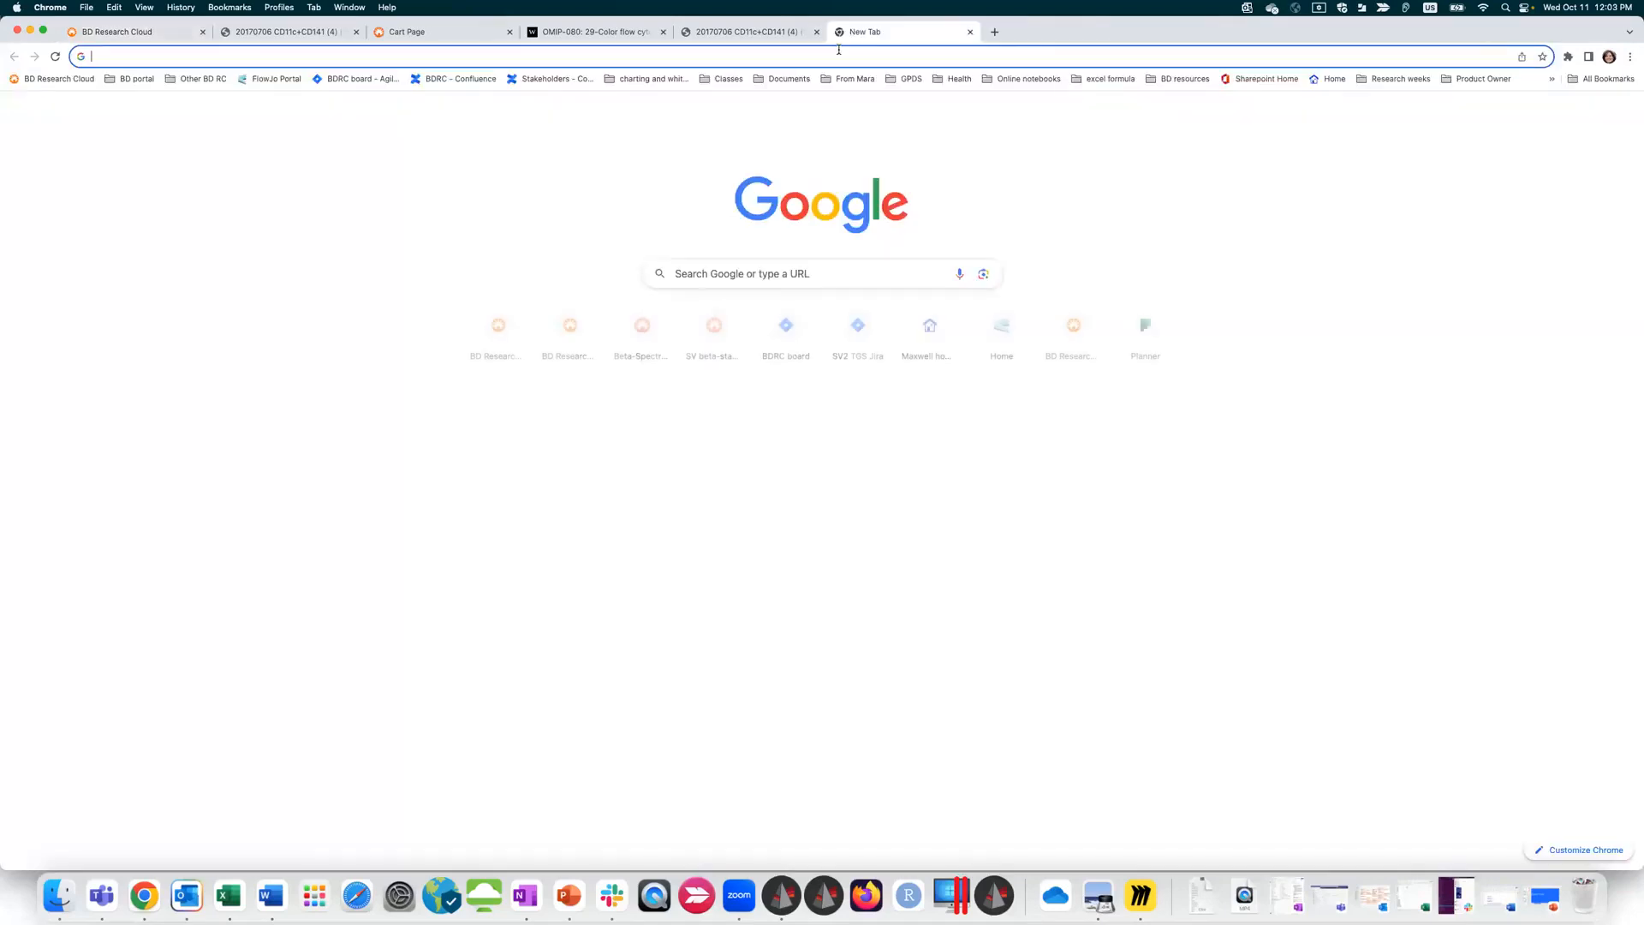
{"action": "left_click", "coordinate": [1007, 334]}
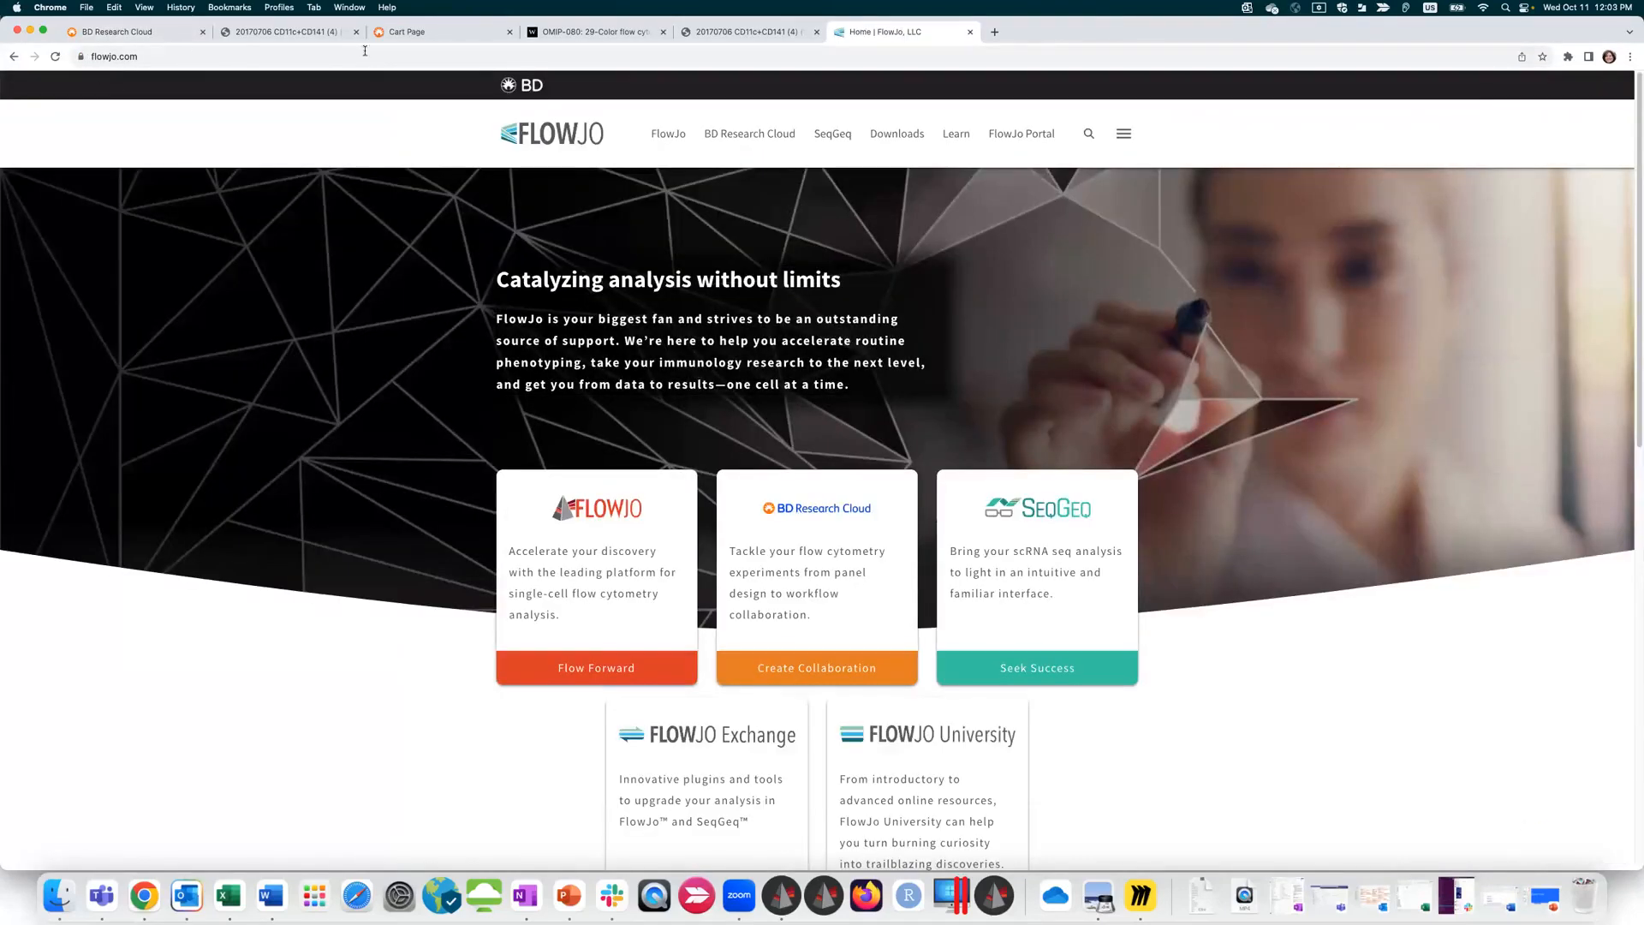
{"action": "mouse_move", "coordinate": [956, 136]}
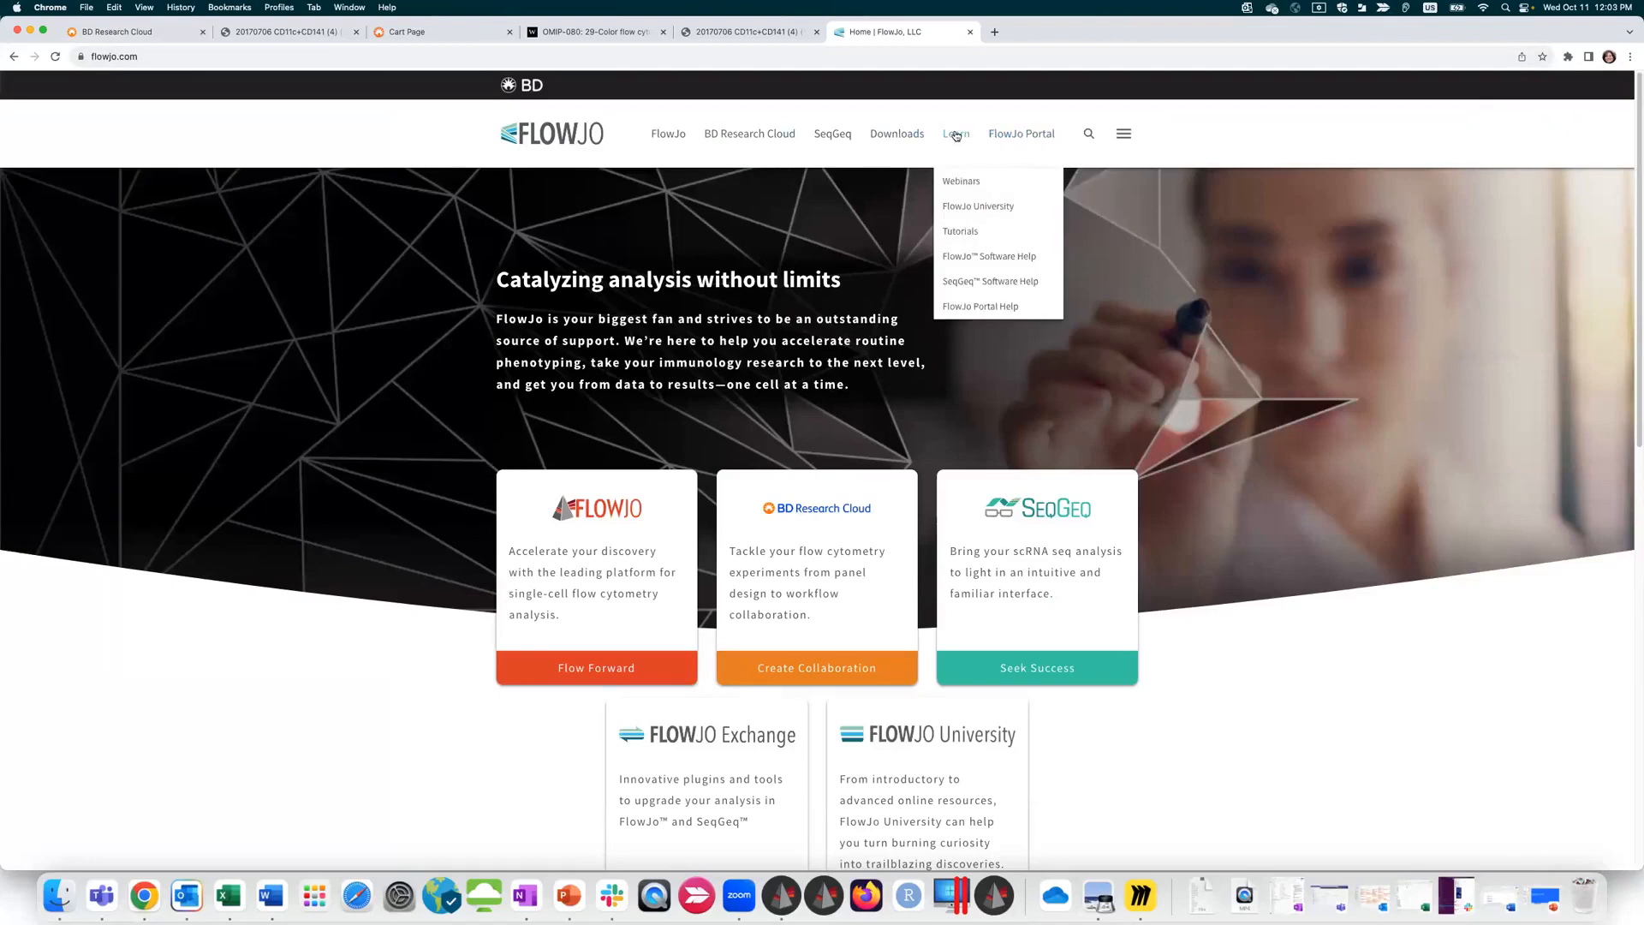
{"action": "left_click", "coordinate": [964, 180]}
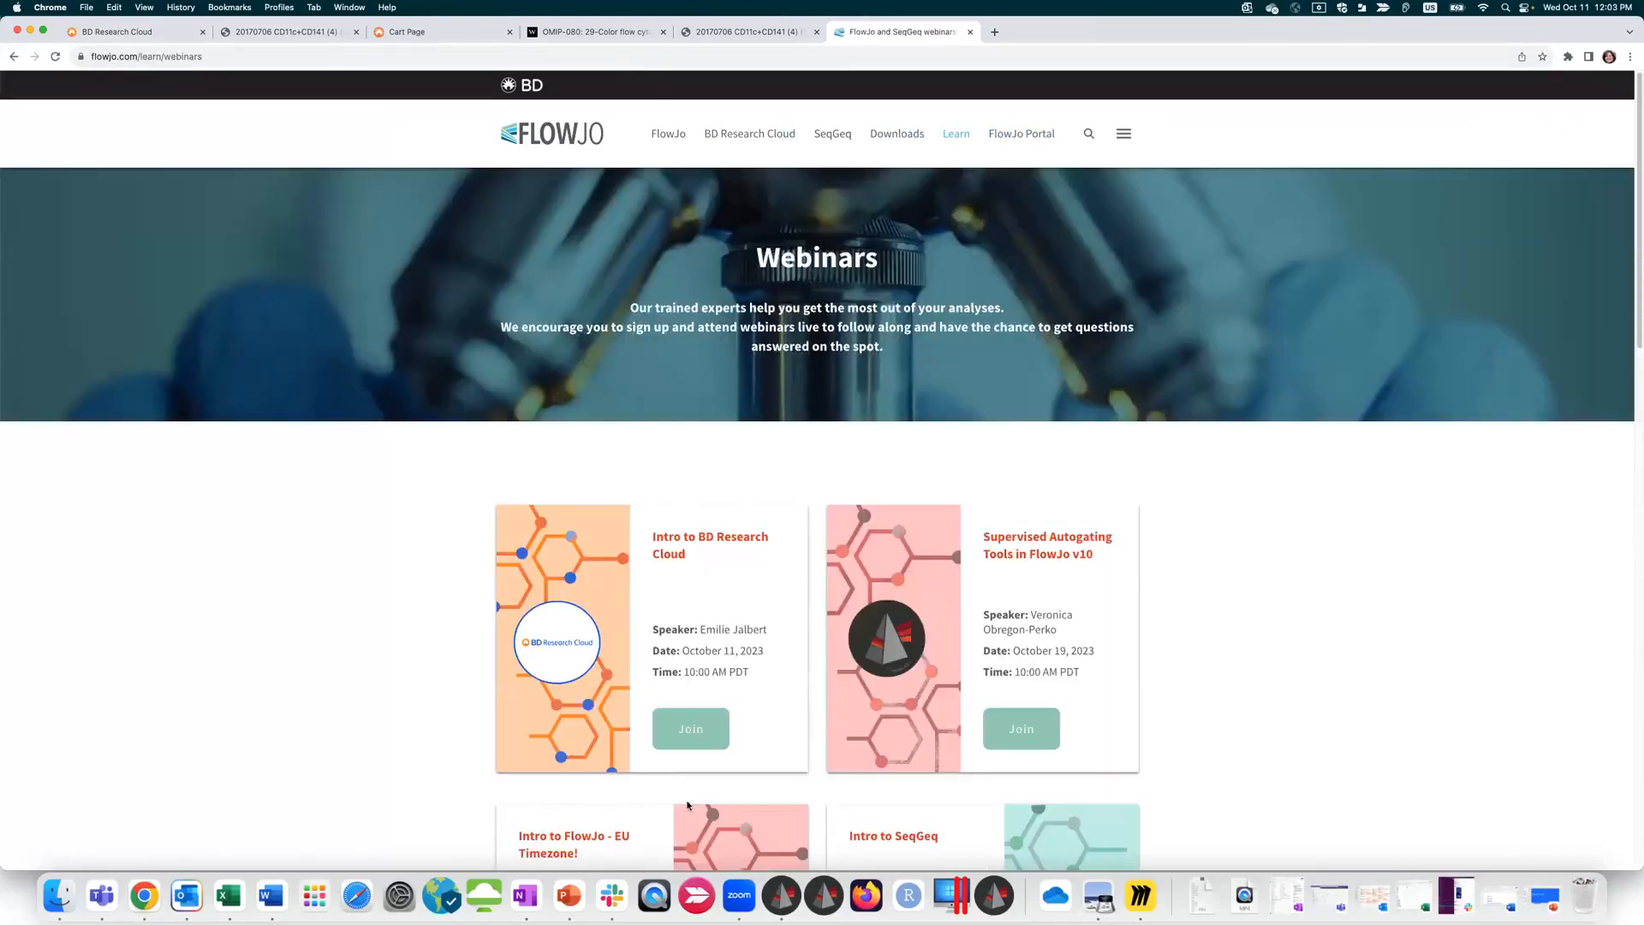
{"action": "scroll", "coordinate": [1228, 565], "scroll_direction": "down", "scroll_amount": 5}
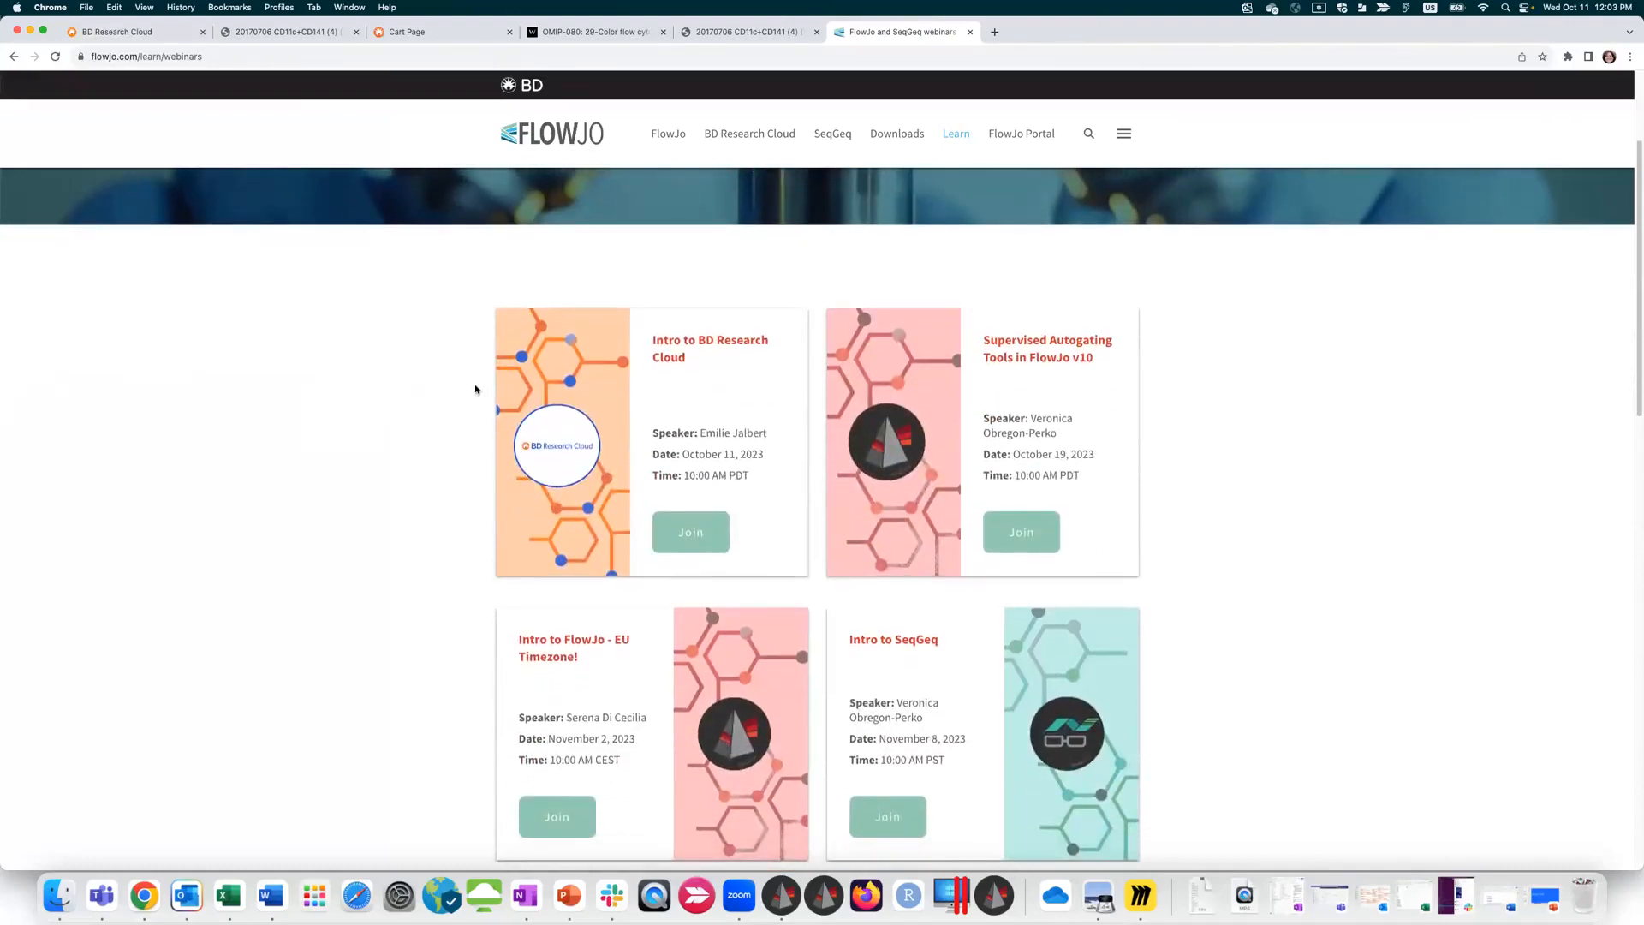
{"action": "scroll", "coordinate": [882, 611], "scroll_direction": "down", "scroll_amount": 12}
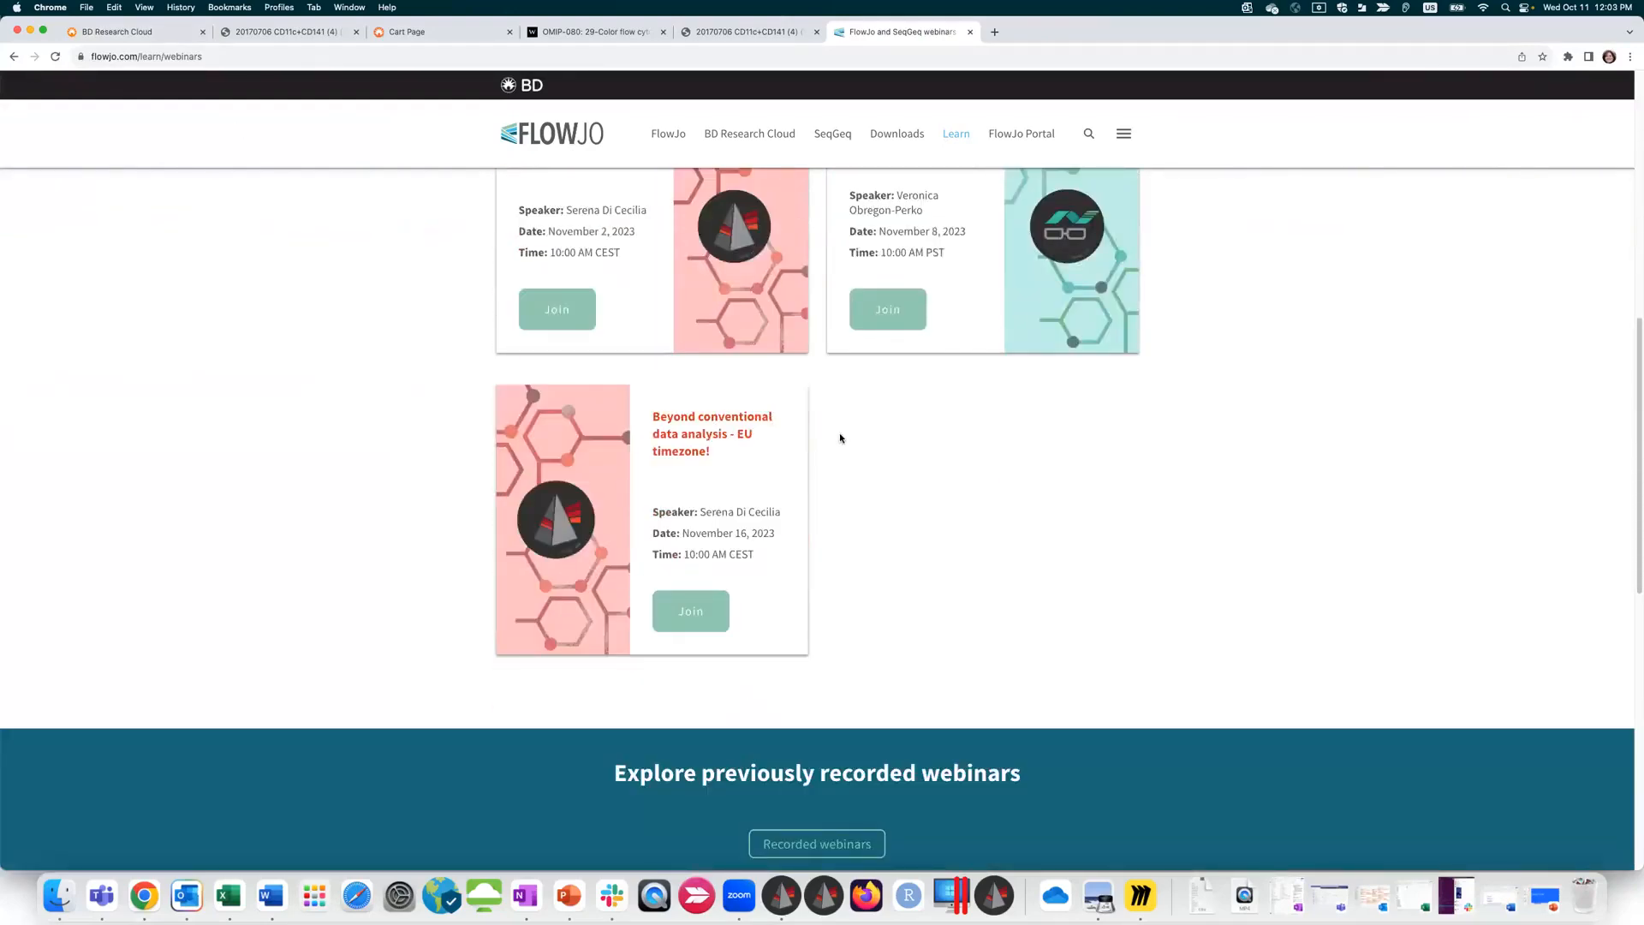
{"action": "scroll", "coordinate": [840, 438], "scroll_direction": "down", "scroll_amount": 1}
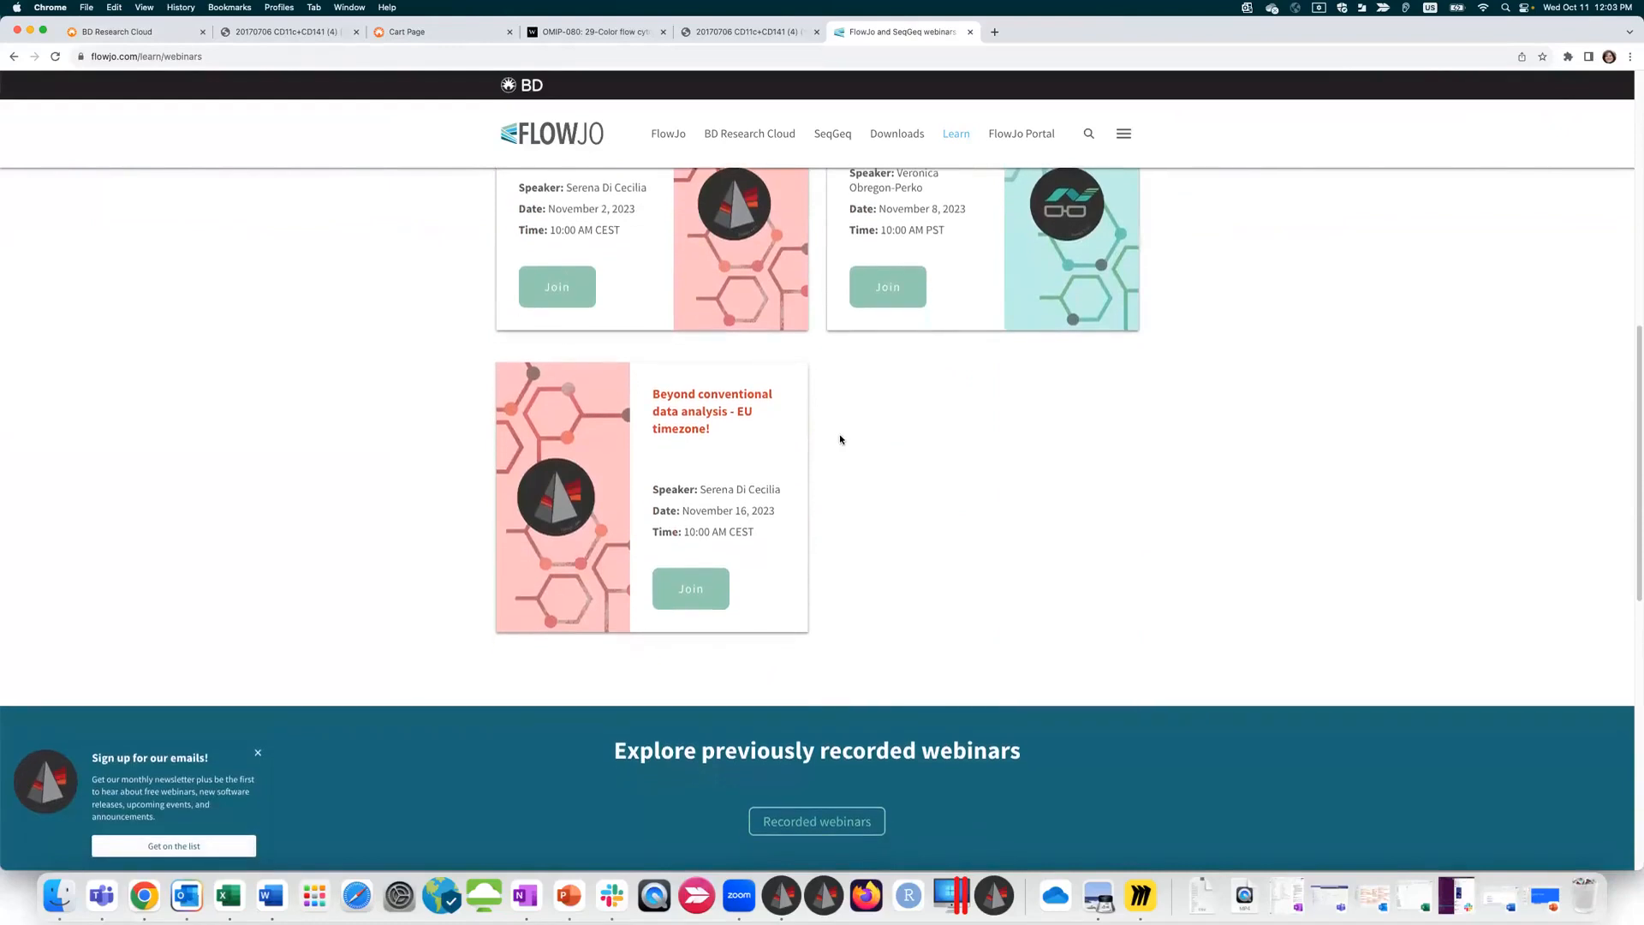
{"action": "left_click", "coordinate": [857, 825]}
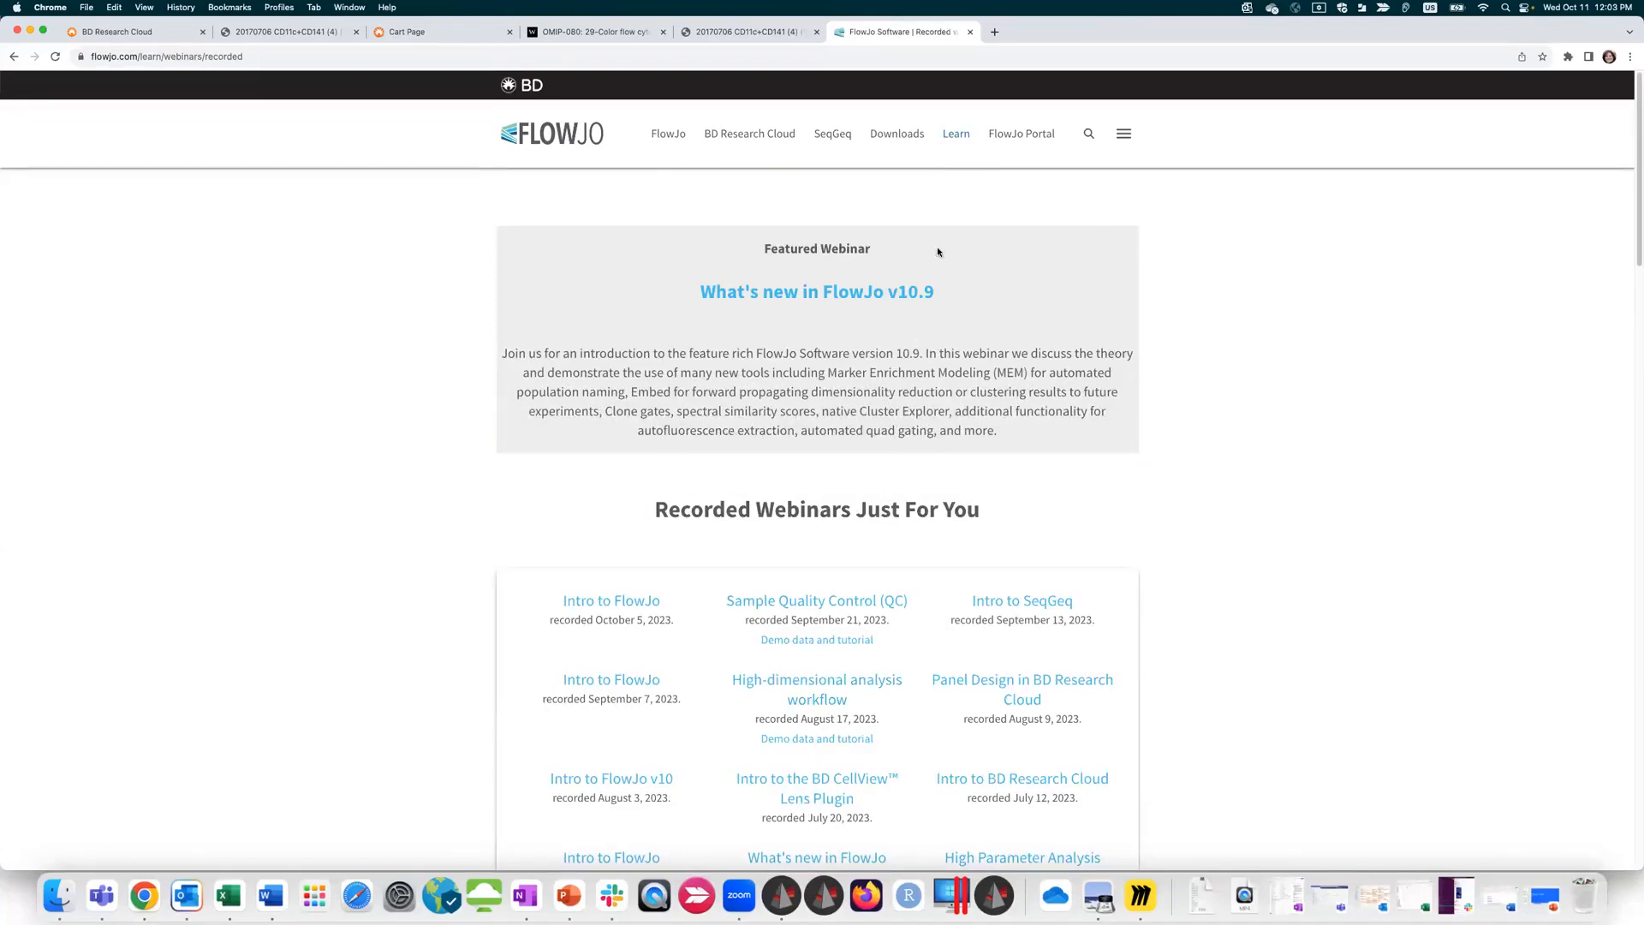
Step: Open the BD Research Cloud section of FlowJo University and view its Getting started in BD Research Cloud class
{"action": "mouse_move", "coordinate": [955, 131]}
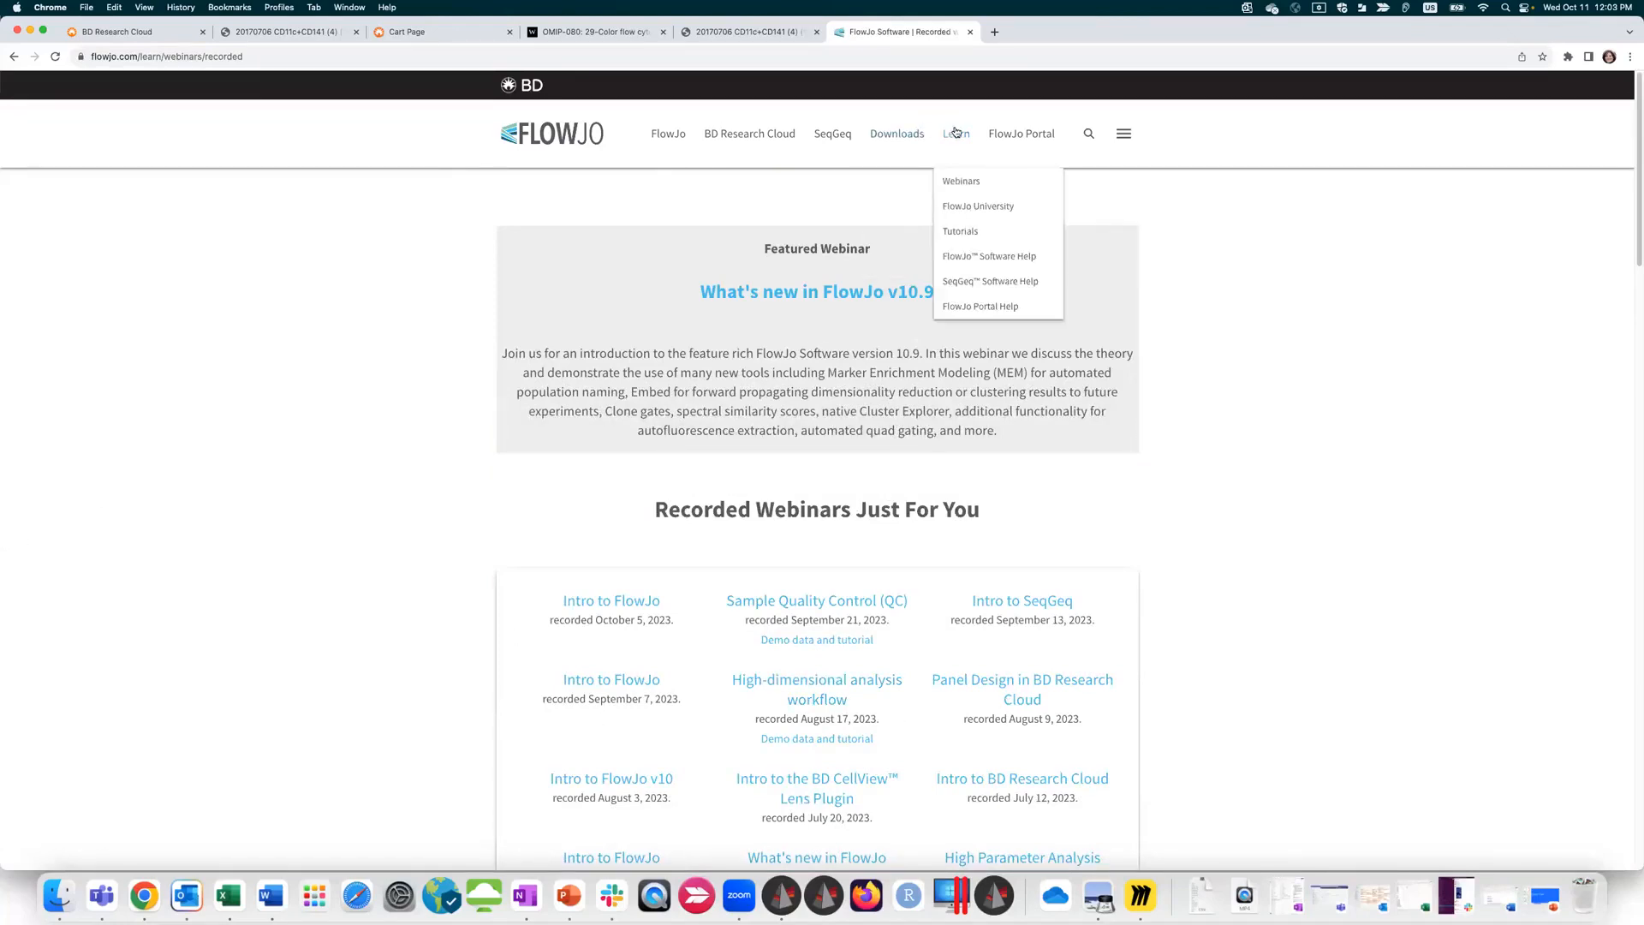
{"action": "left_click", "coordinate": [977, 208]}
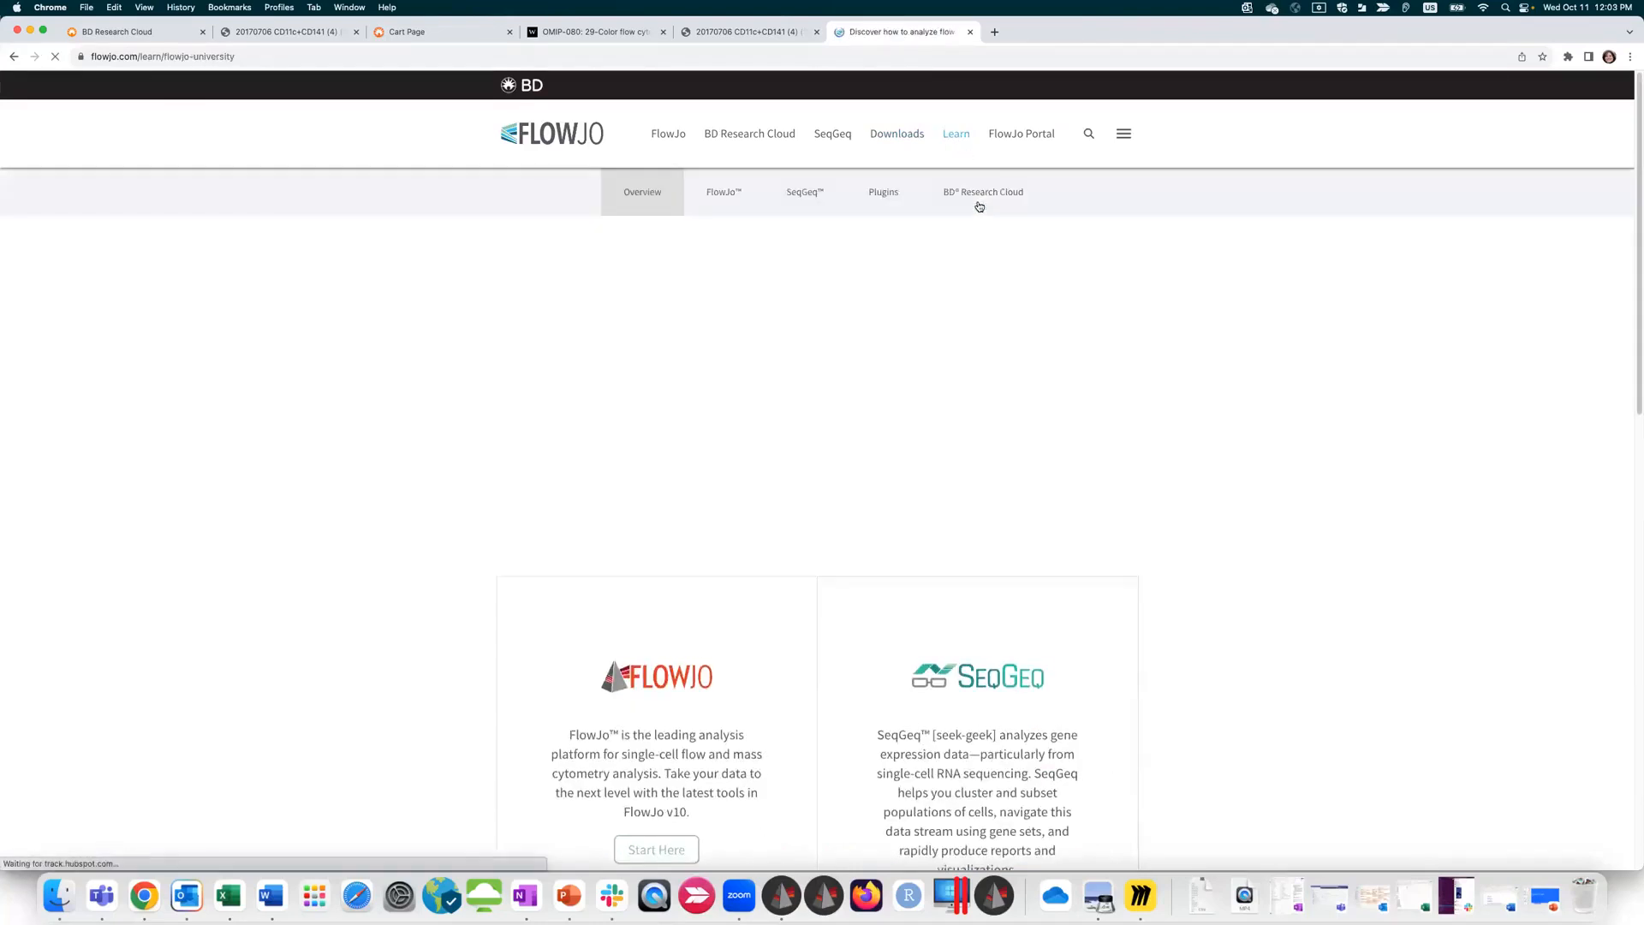
{"action": "scroll", "coordinate": [1025, 488], "scroll_direction": "down", "scroll_amount": 2}
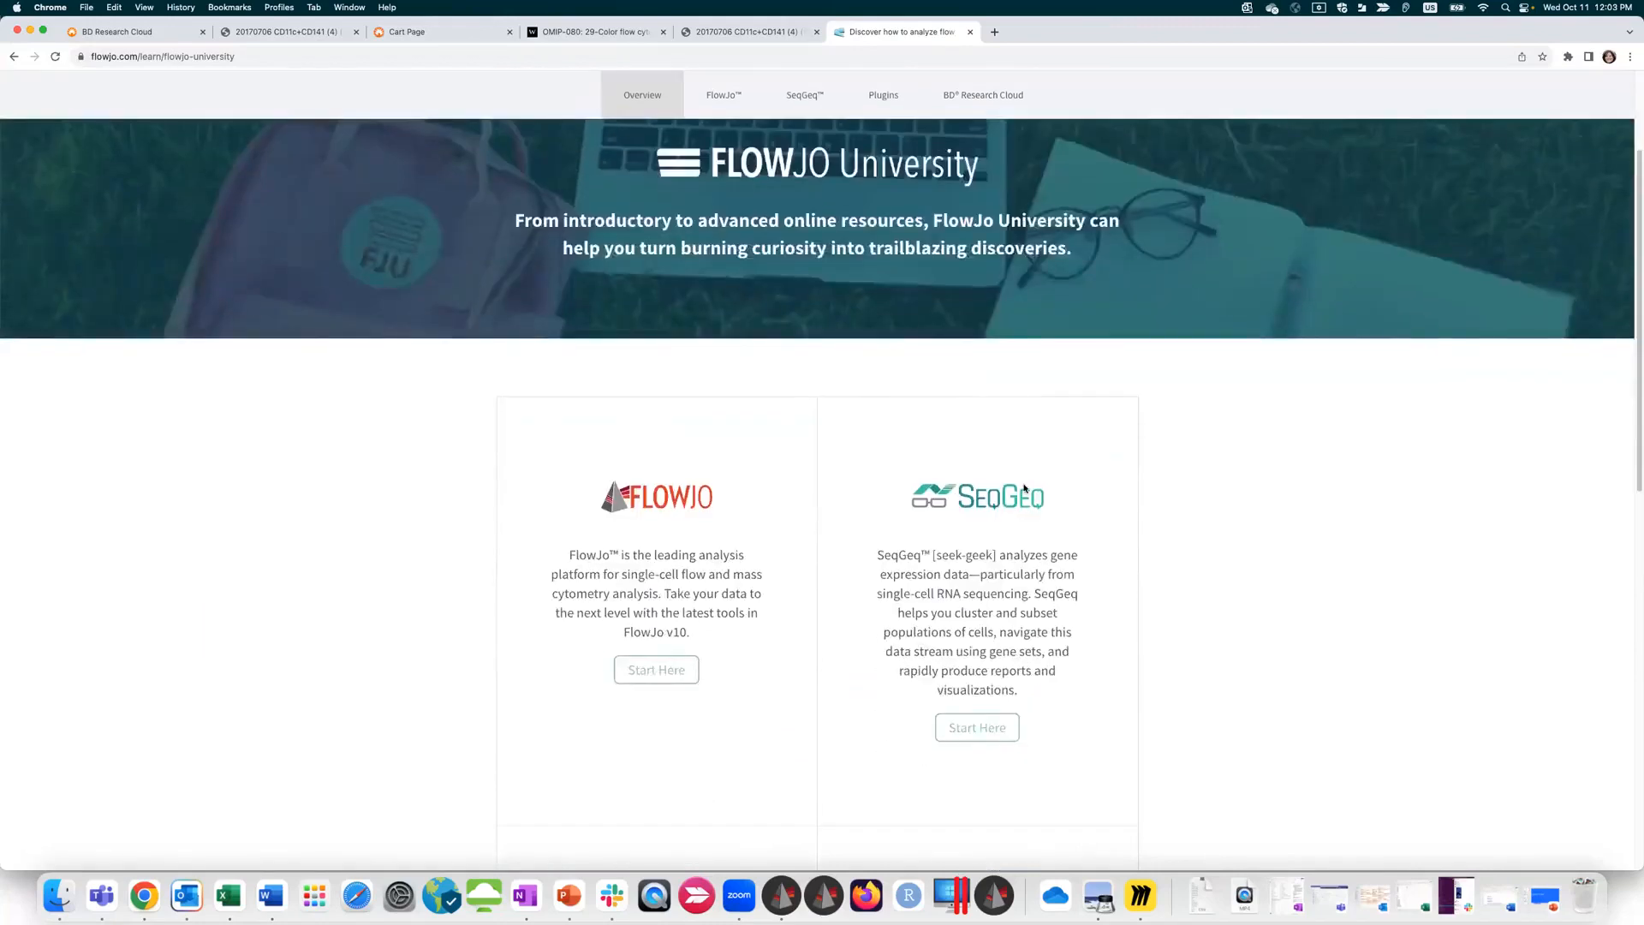
{"action": "scroll", "coordinate": [1025, 488], "scroll_direction": "down", "scroll_amount": 5}
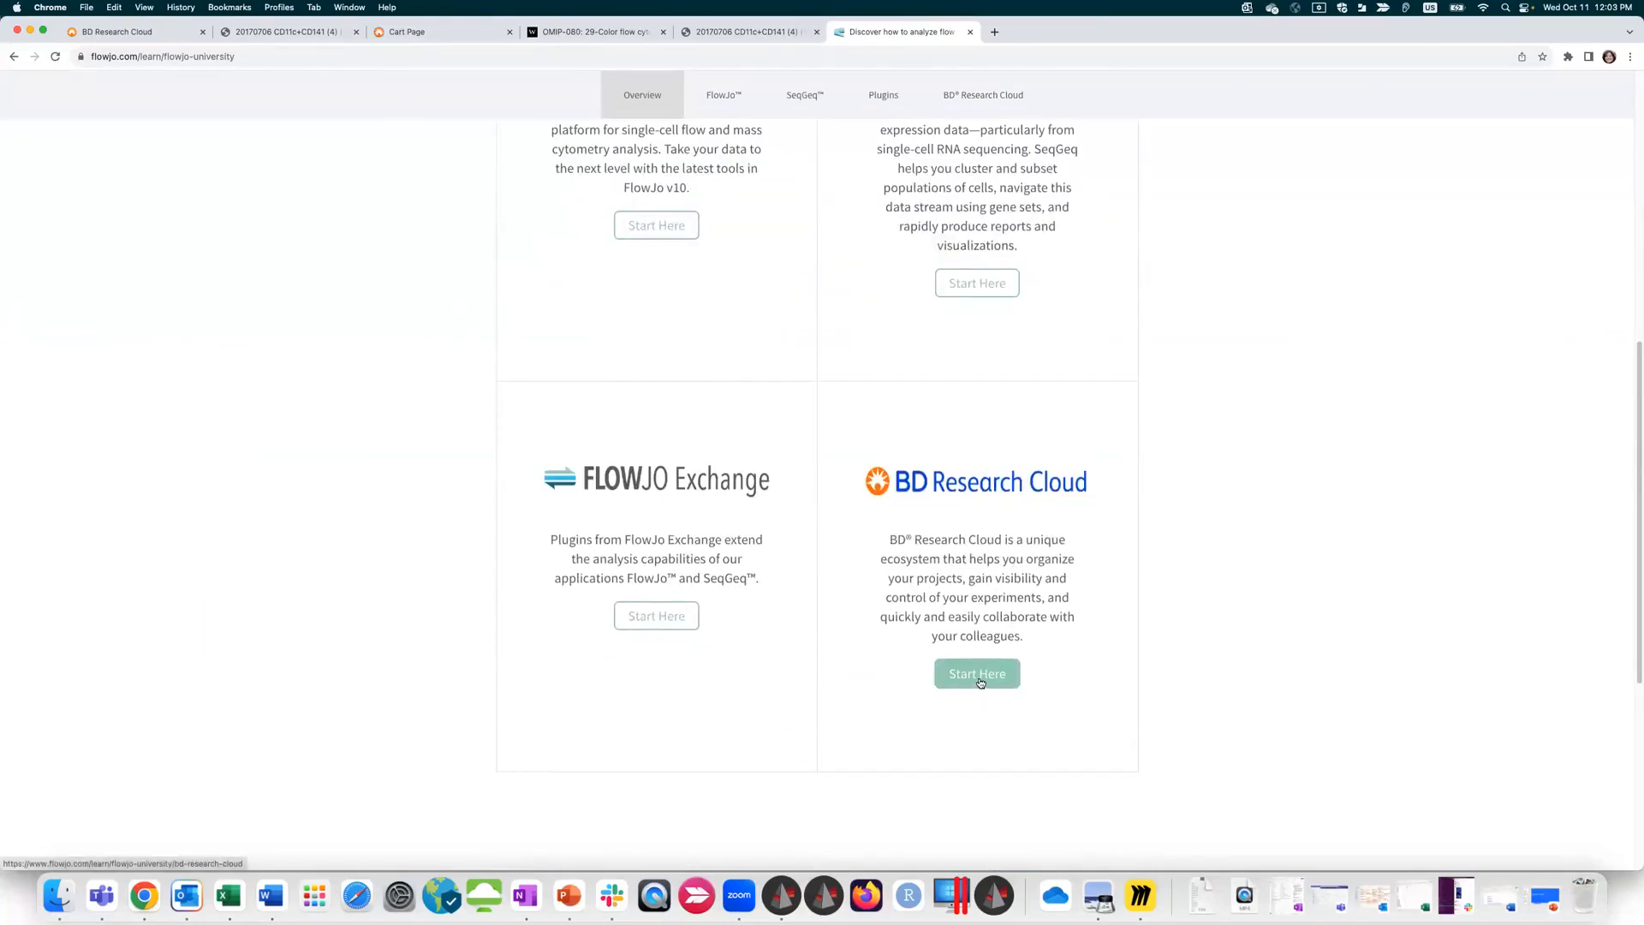
{"action": "left_click", "coordinate": [981, 682]}
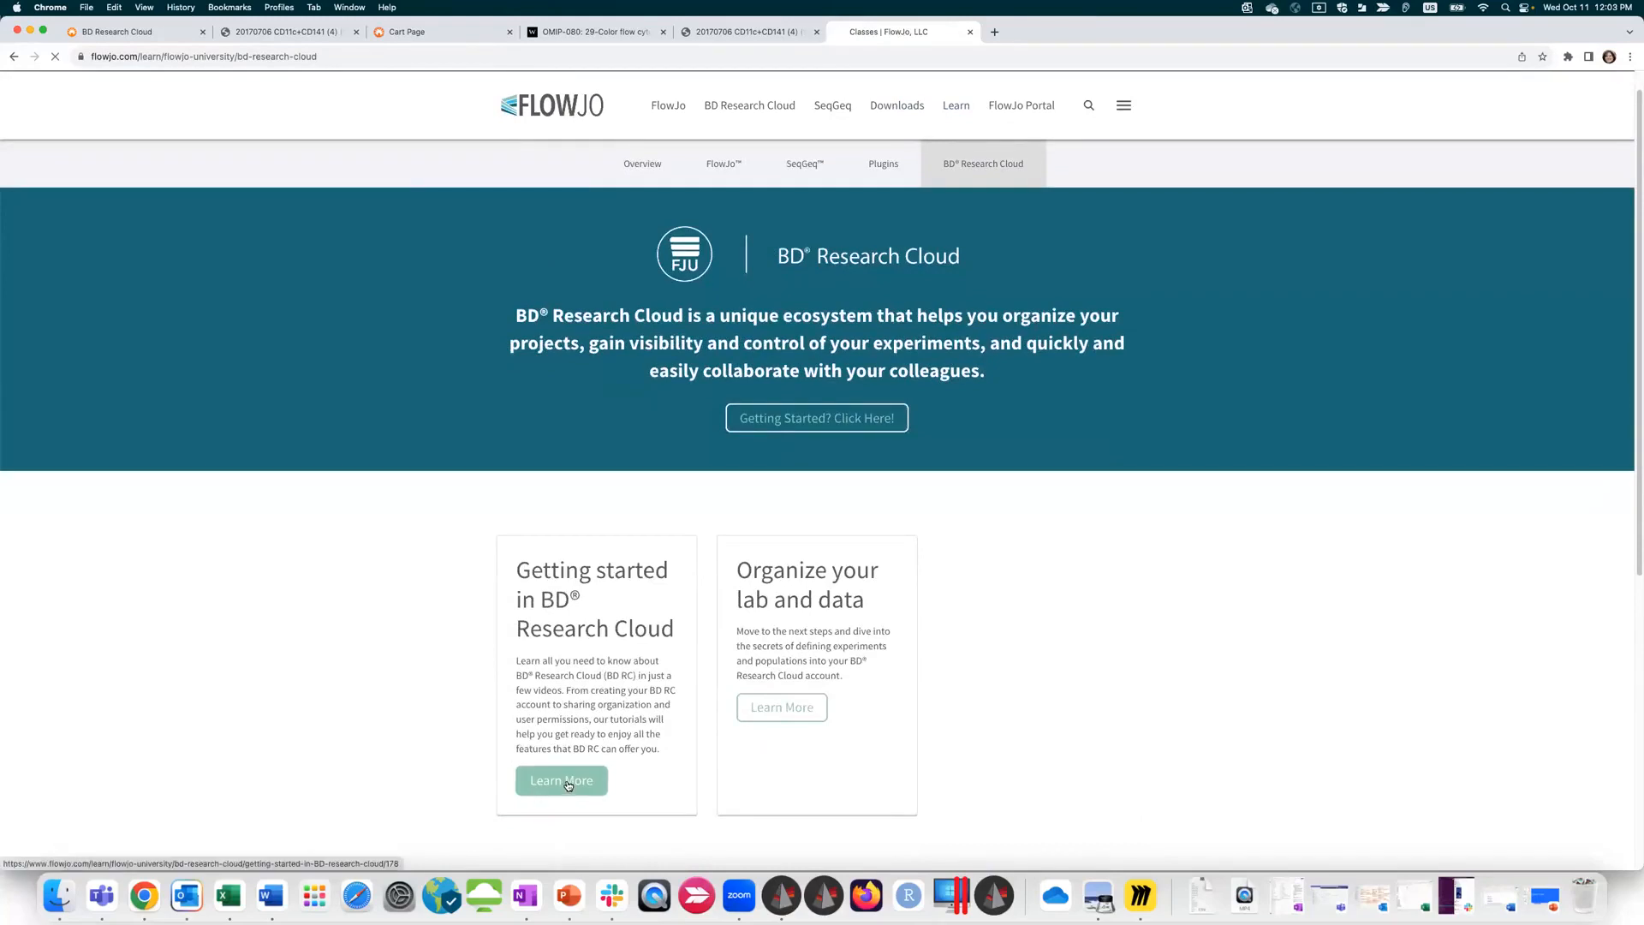
{"action": "left_click", "coordinate": [567, 782]}
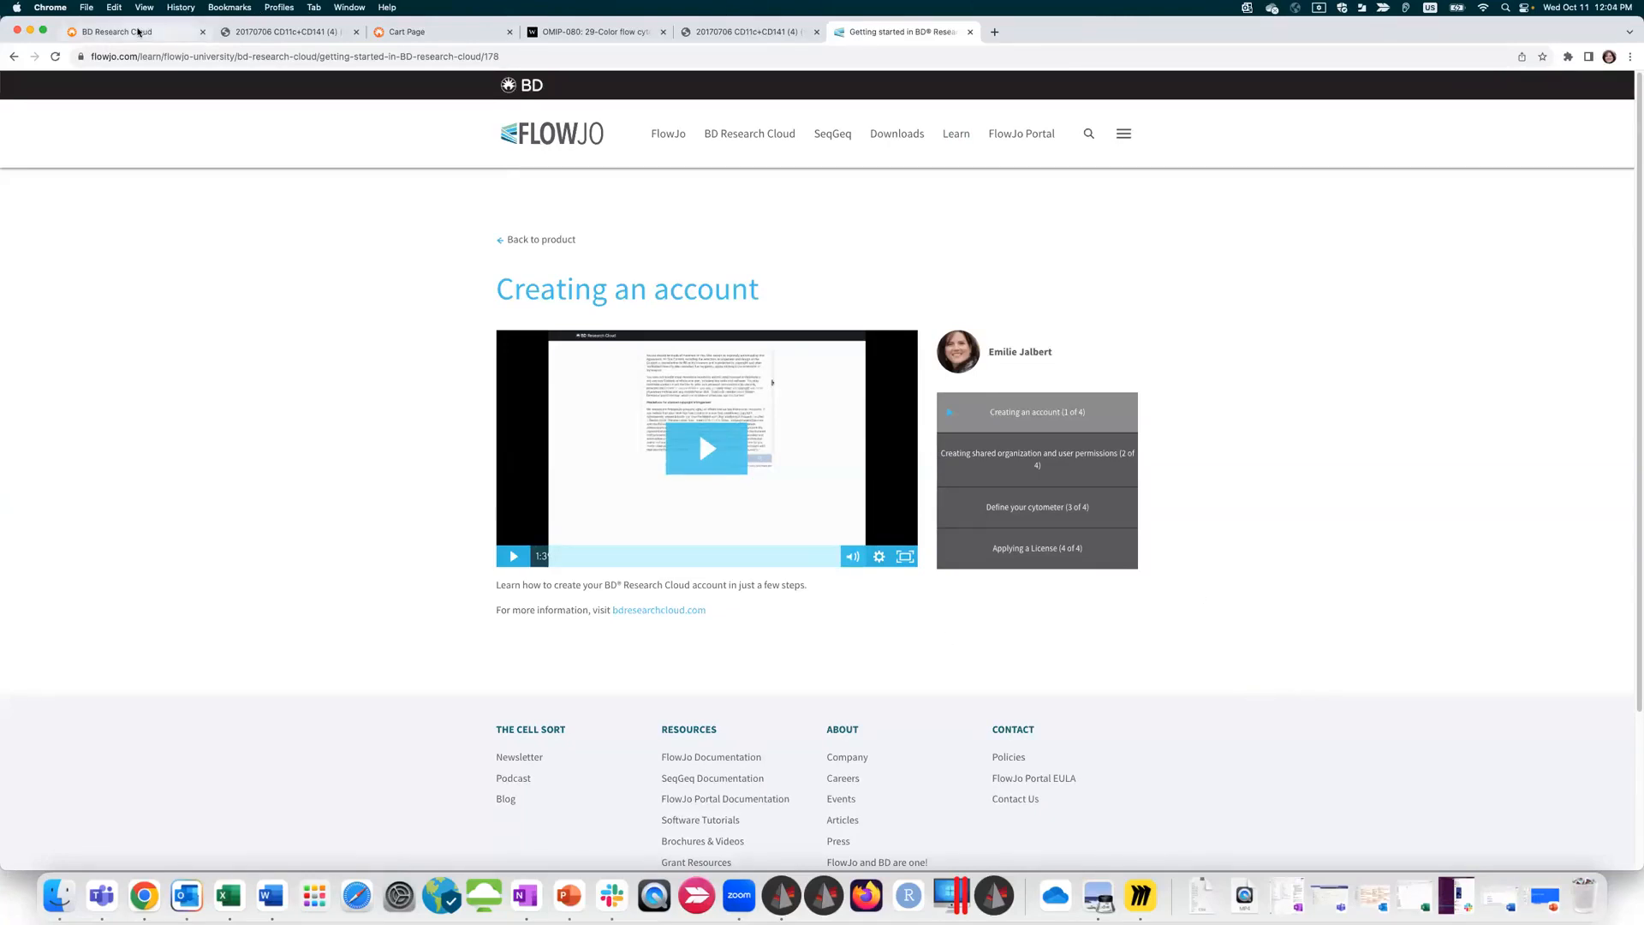
Step: Return to the BD Research Cloud experiments list, view the technical support information, and close it
{"action": "left_click", "coordinate": [138, 31]}
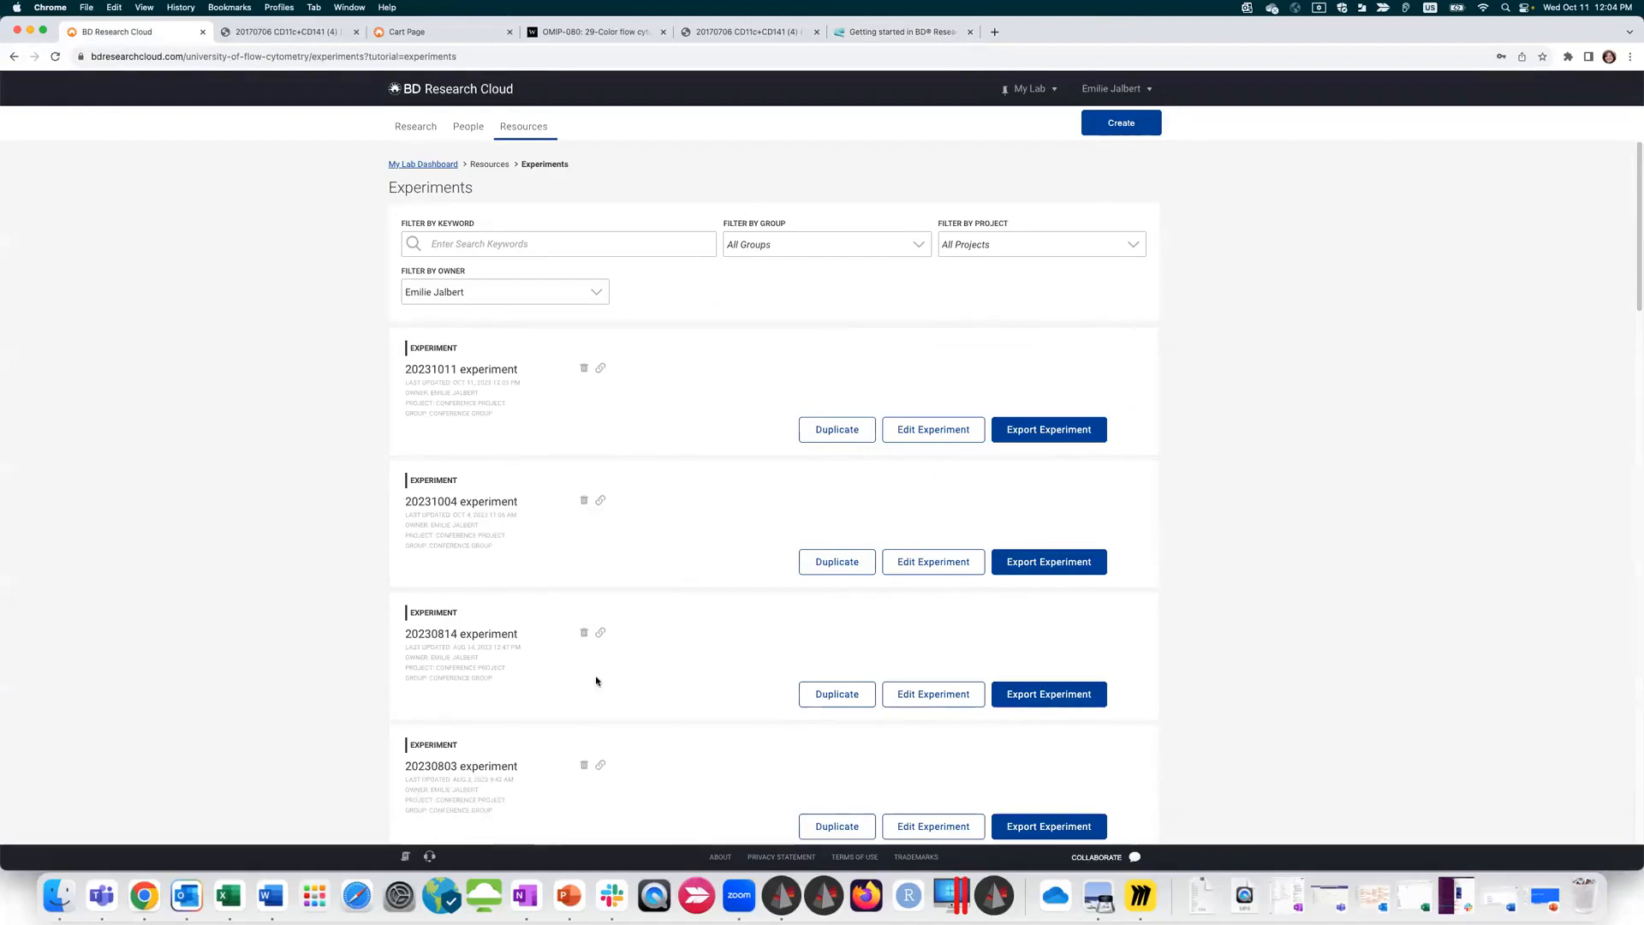
{"action": "left_click", "coordinate": [427, 859]}
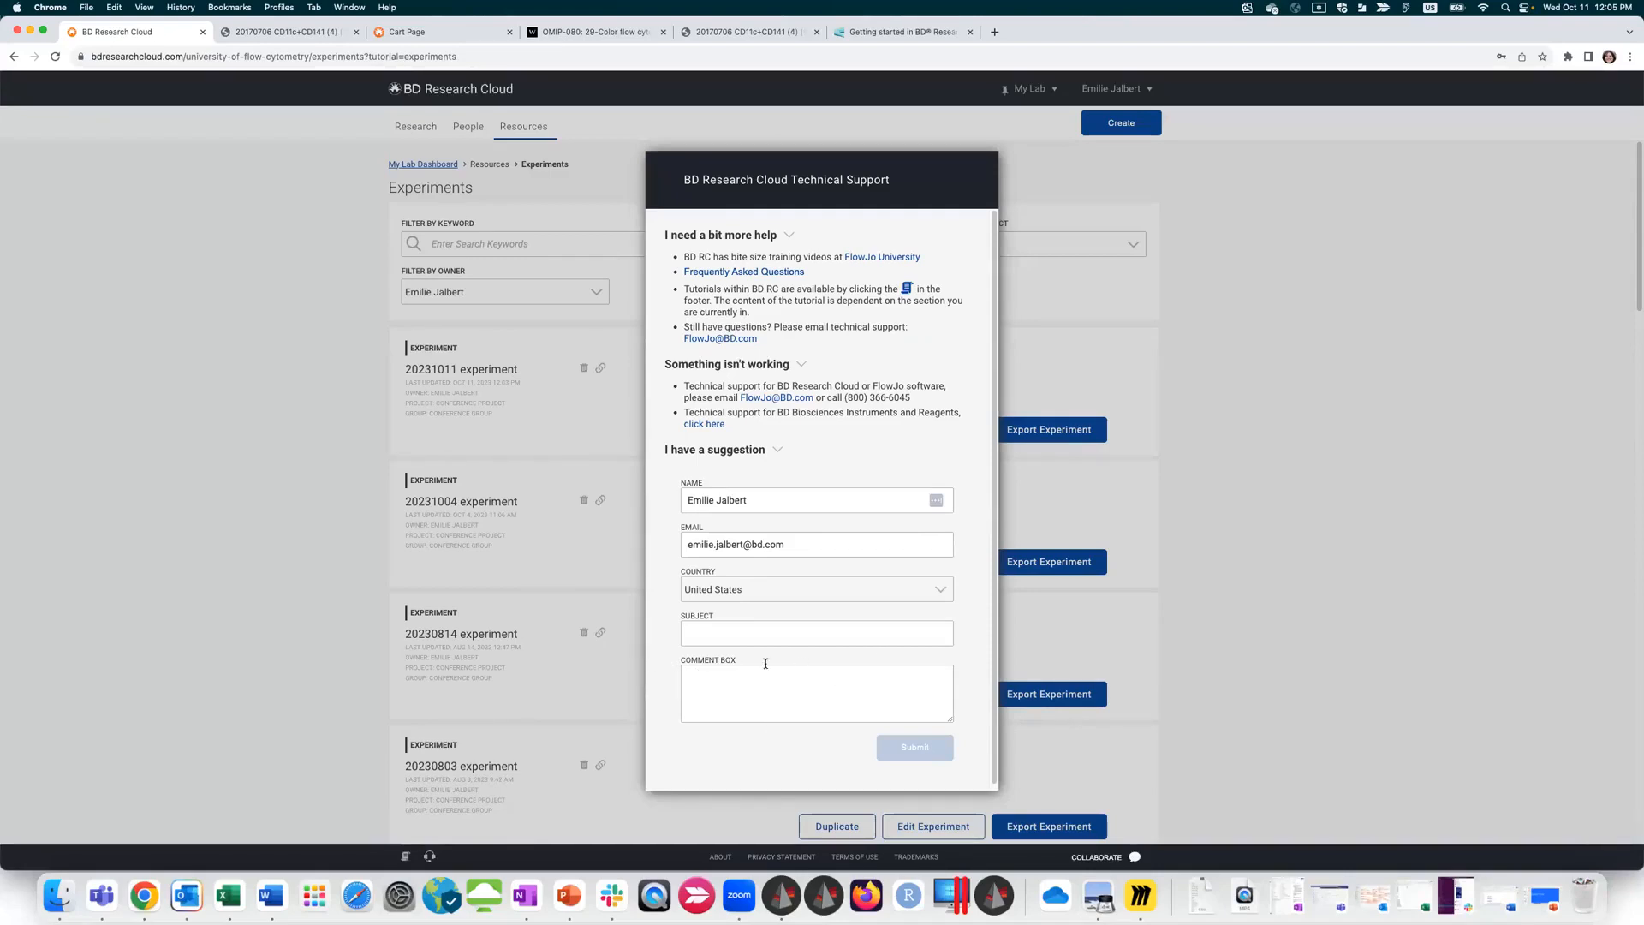
{"action": "left_click", "coordinate": [323, 540]}
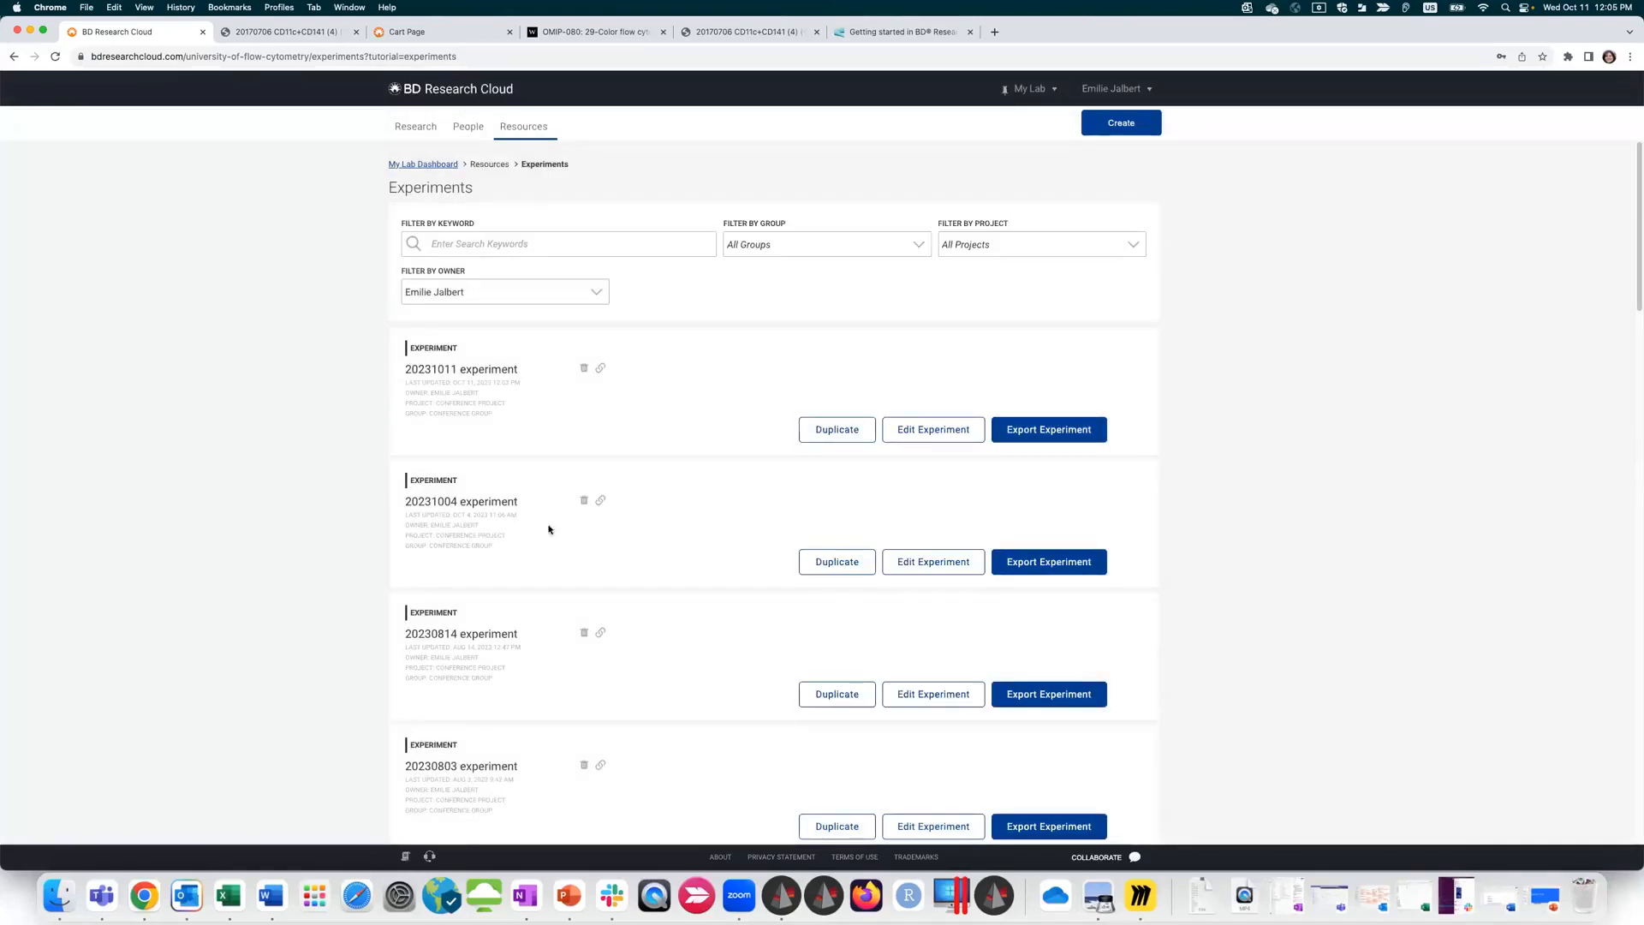
Step: View the tutorial for the Experiments dashboard, read through its text, and close it
{"action": "left_click", "coordinate": [406, 856]}
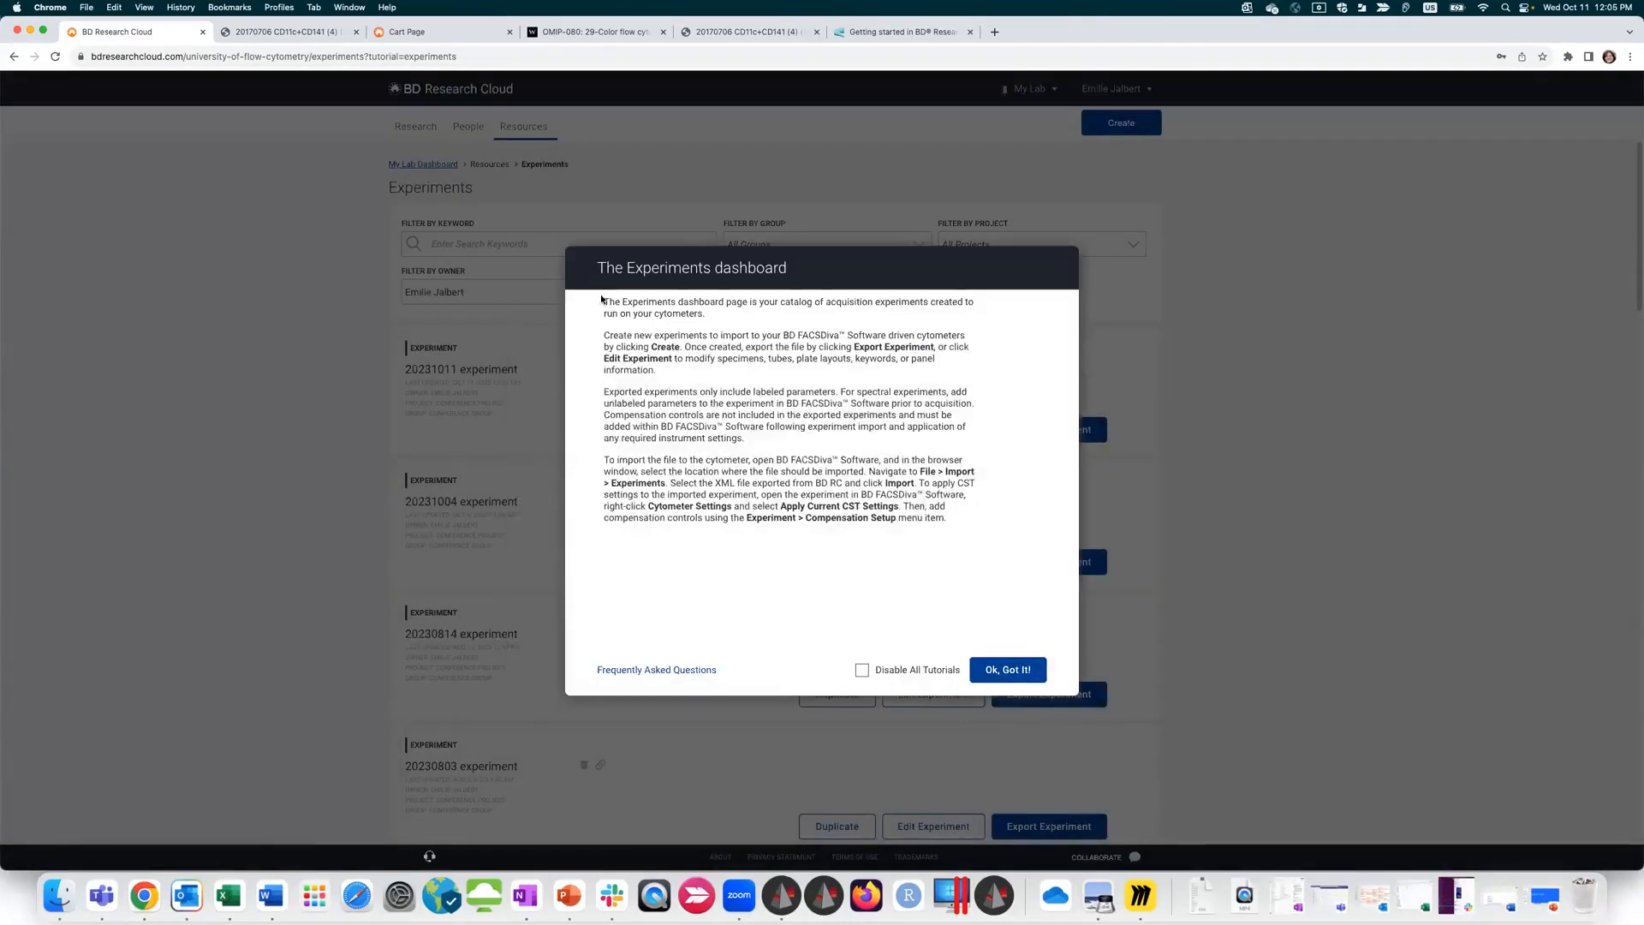
{"action": "left_click_drag", "start_coordinate": [604, 301], "coordinate": [857, 517]}
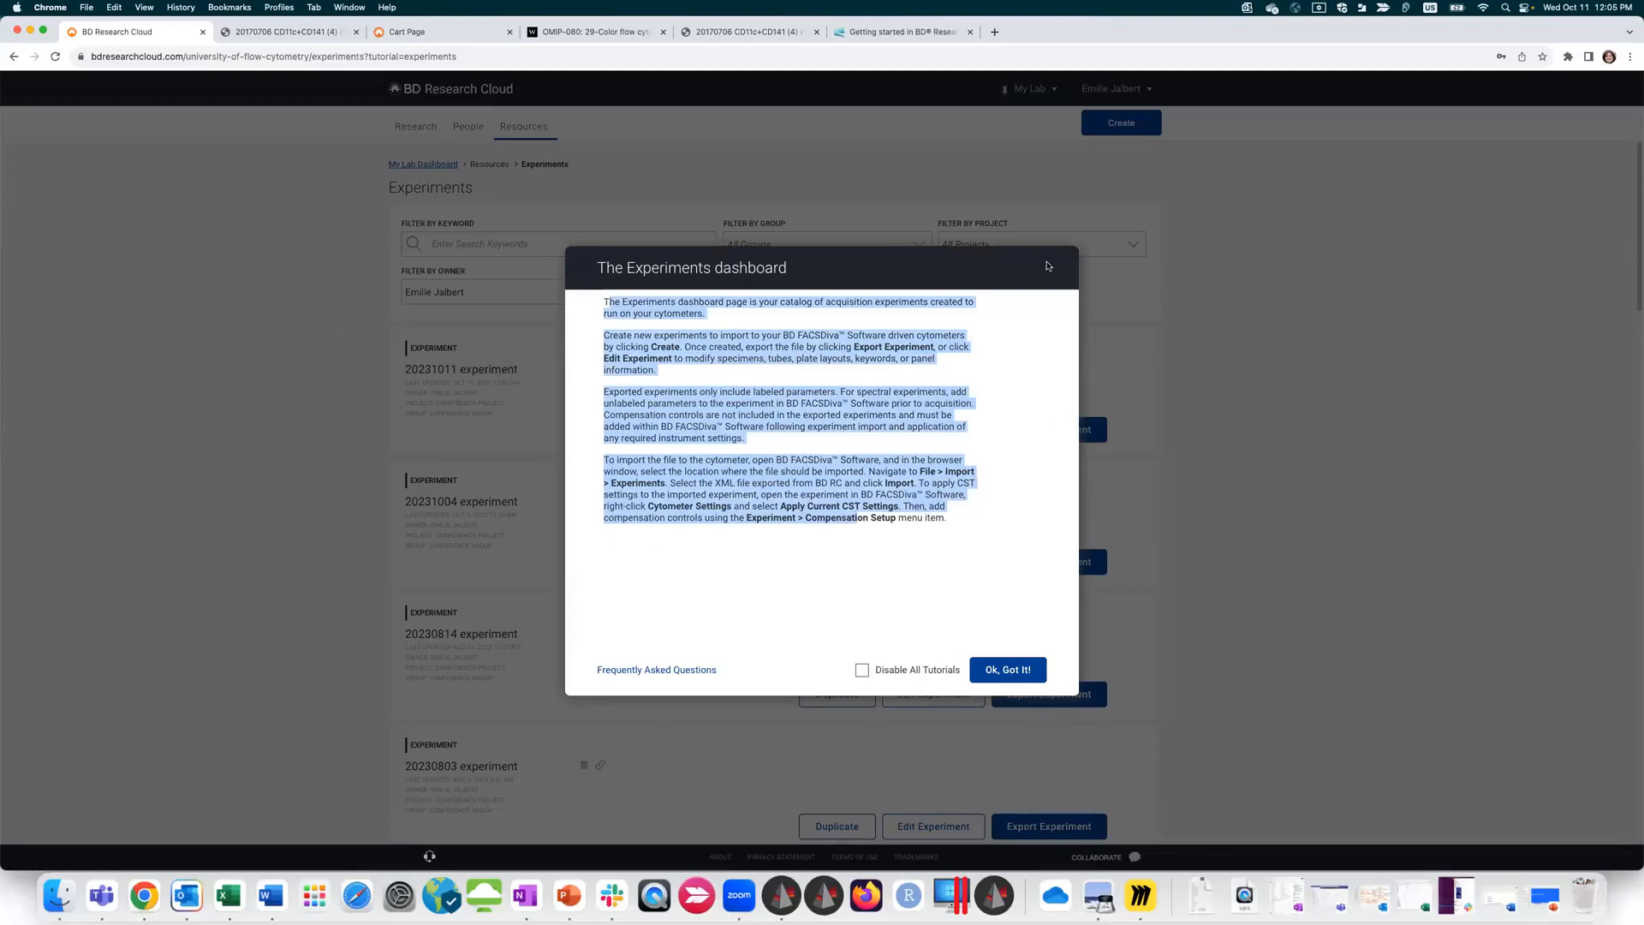
{"action": "left_click", "coordinate": [1012, 671]}
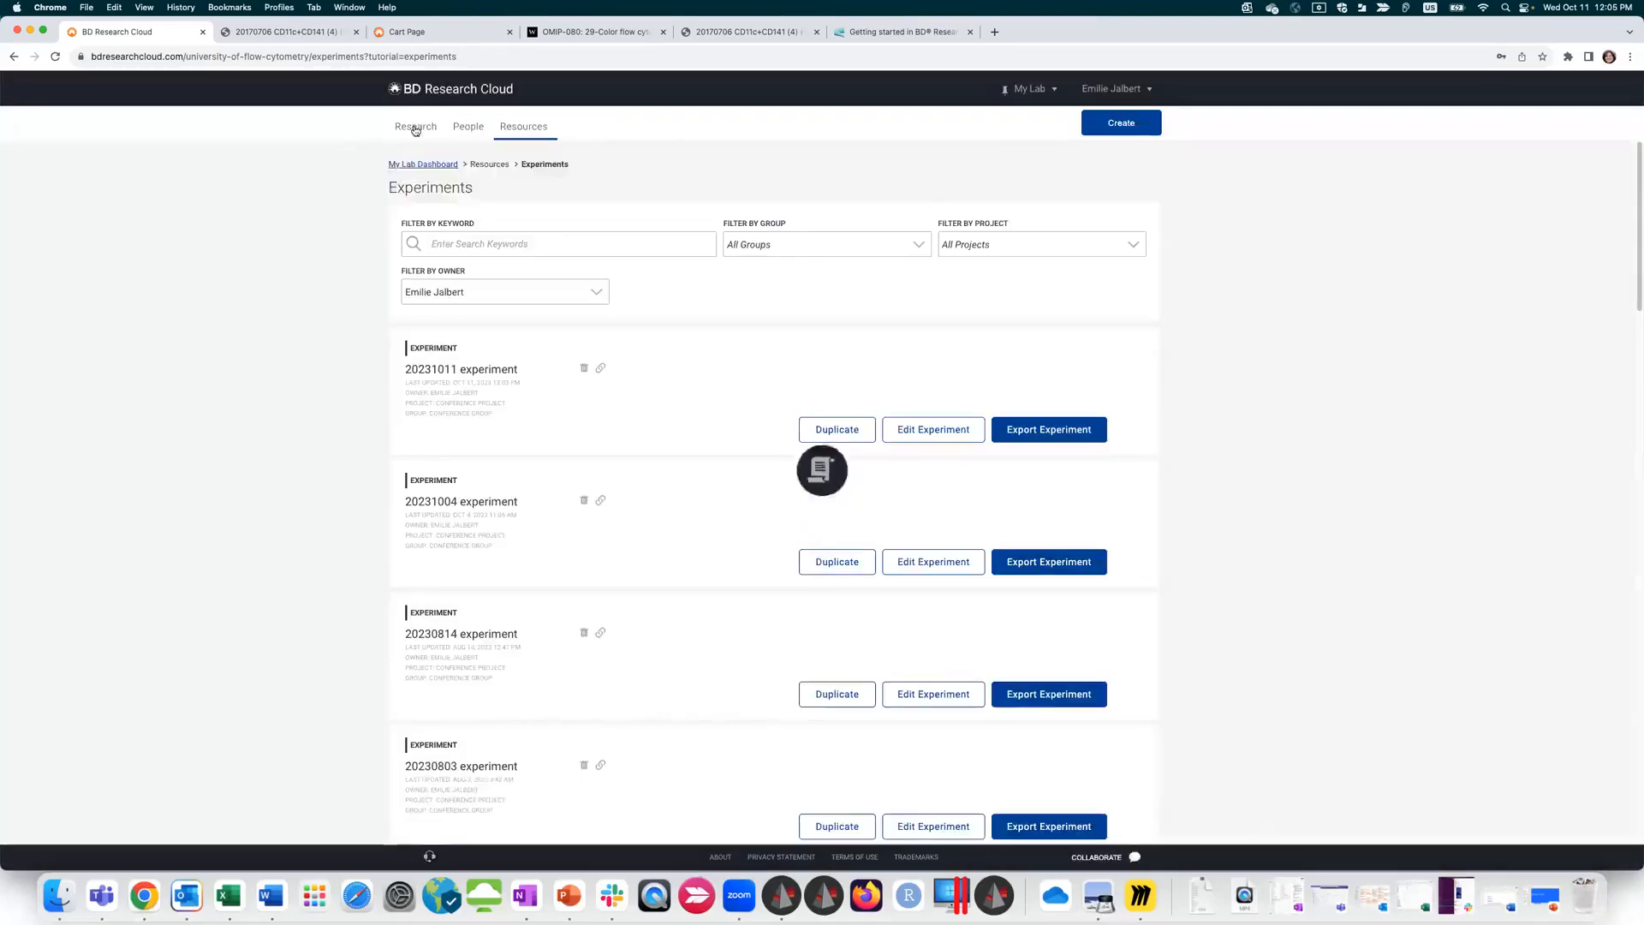
Step: Go to the research Workflows dashboard, read through its tutorial to the end, and close it
{"action": "left_click", "coordinate": [415, 129]}
{"action": "left_click", "coordinate": [422, 157]}
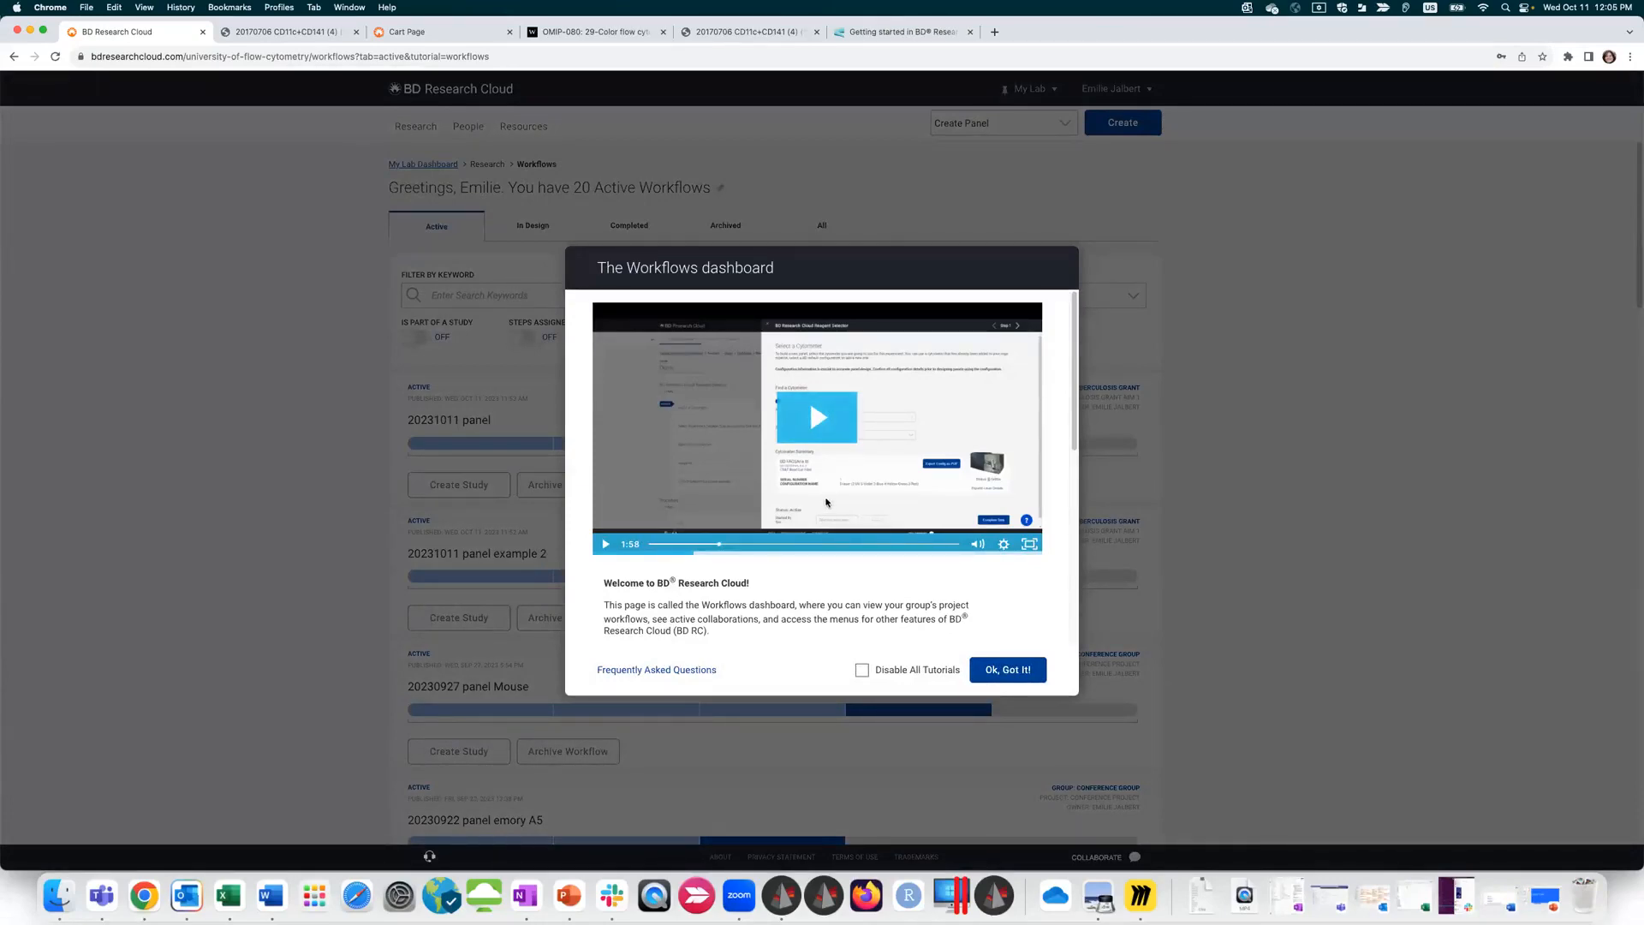
{"action": "scroll", "coordinate": [826, 503], "scroll_direction": "down", "scroll_amount": 10}
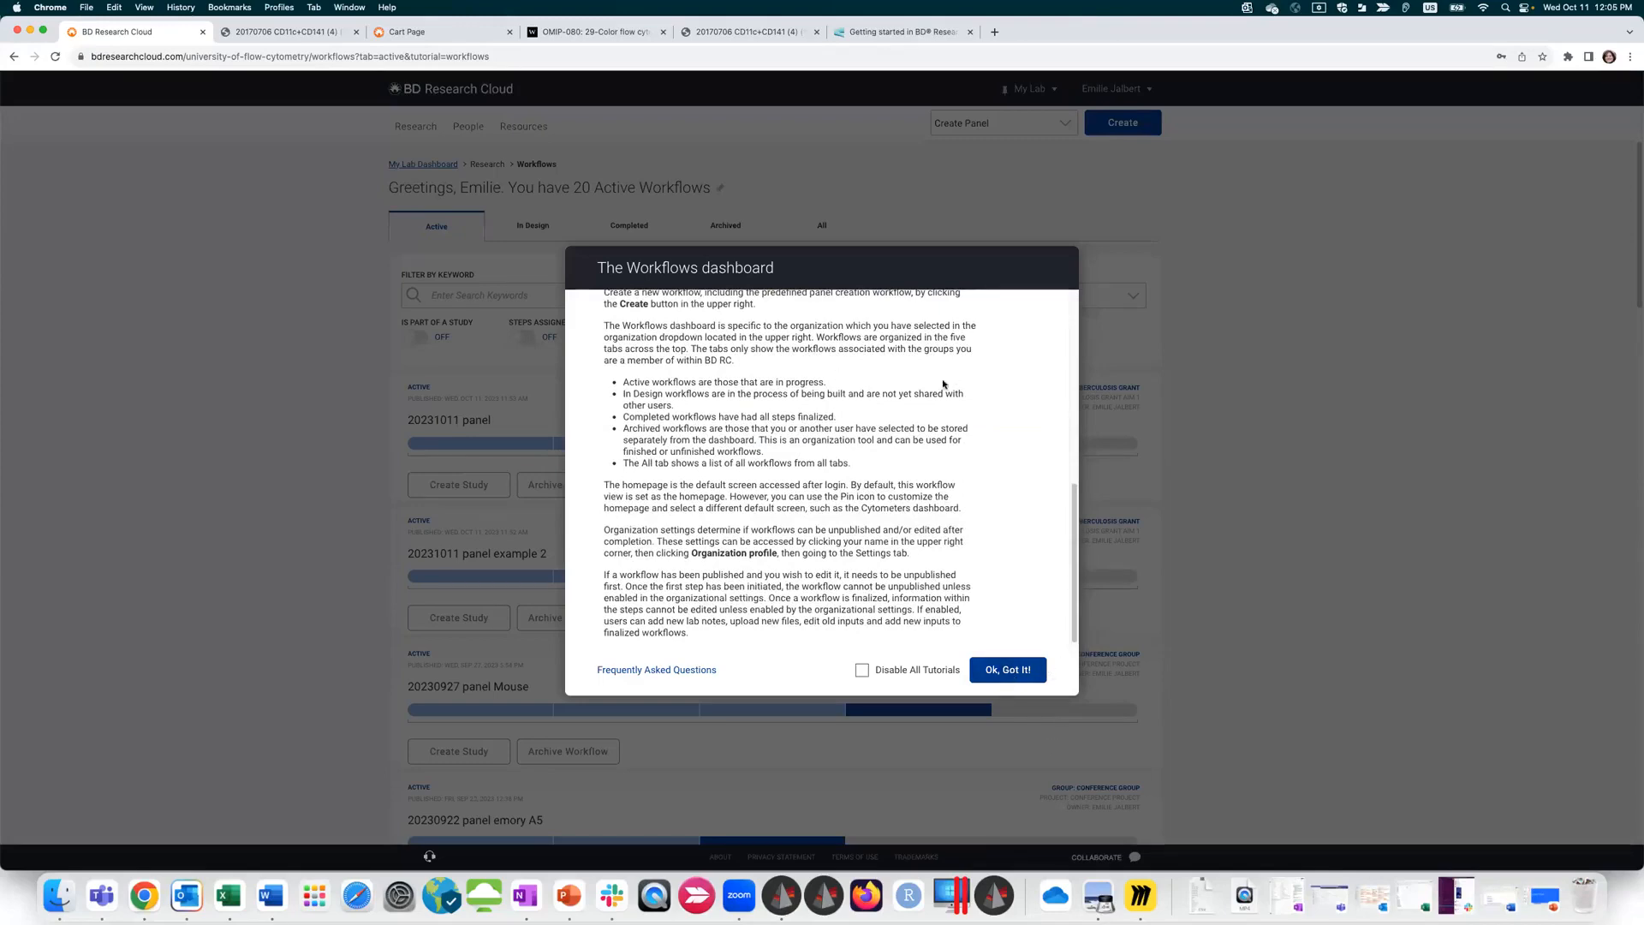
{"action": "left_click", "coordinate": [993, 676]}
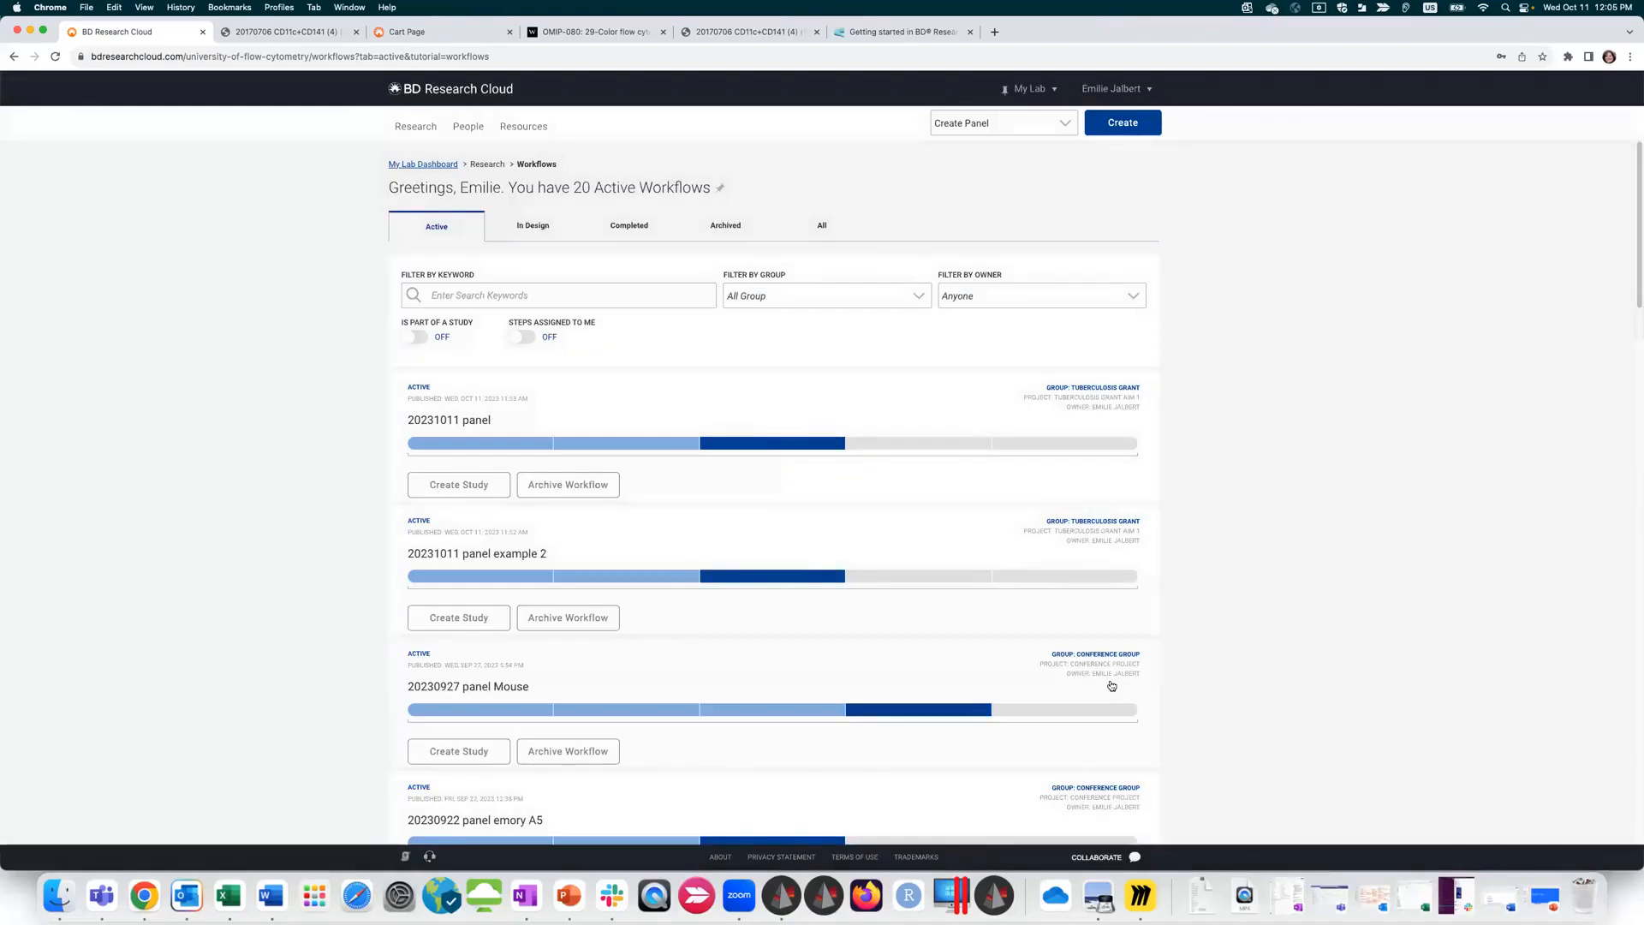